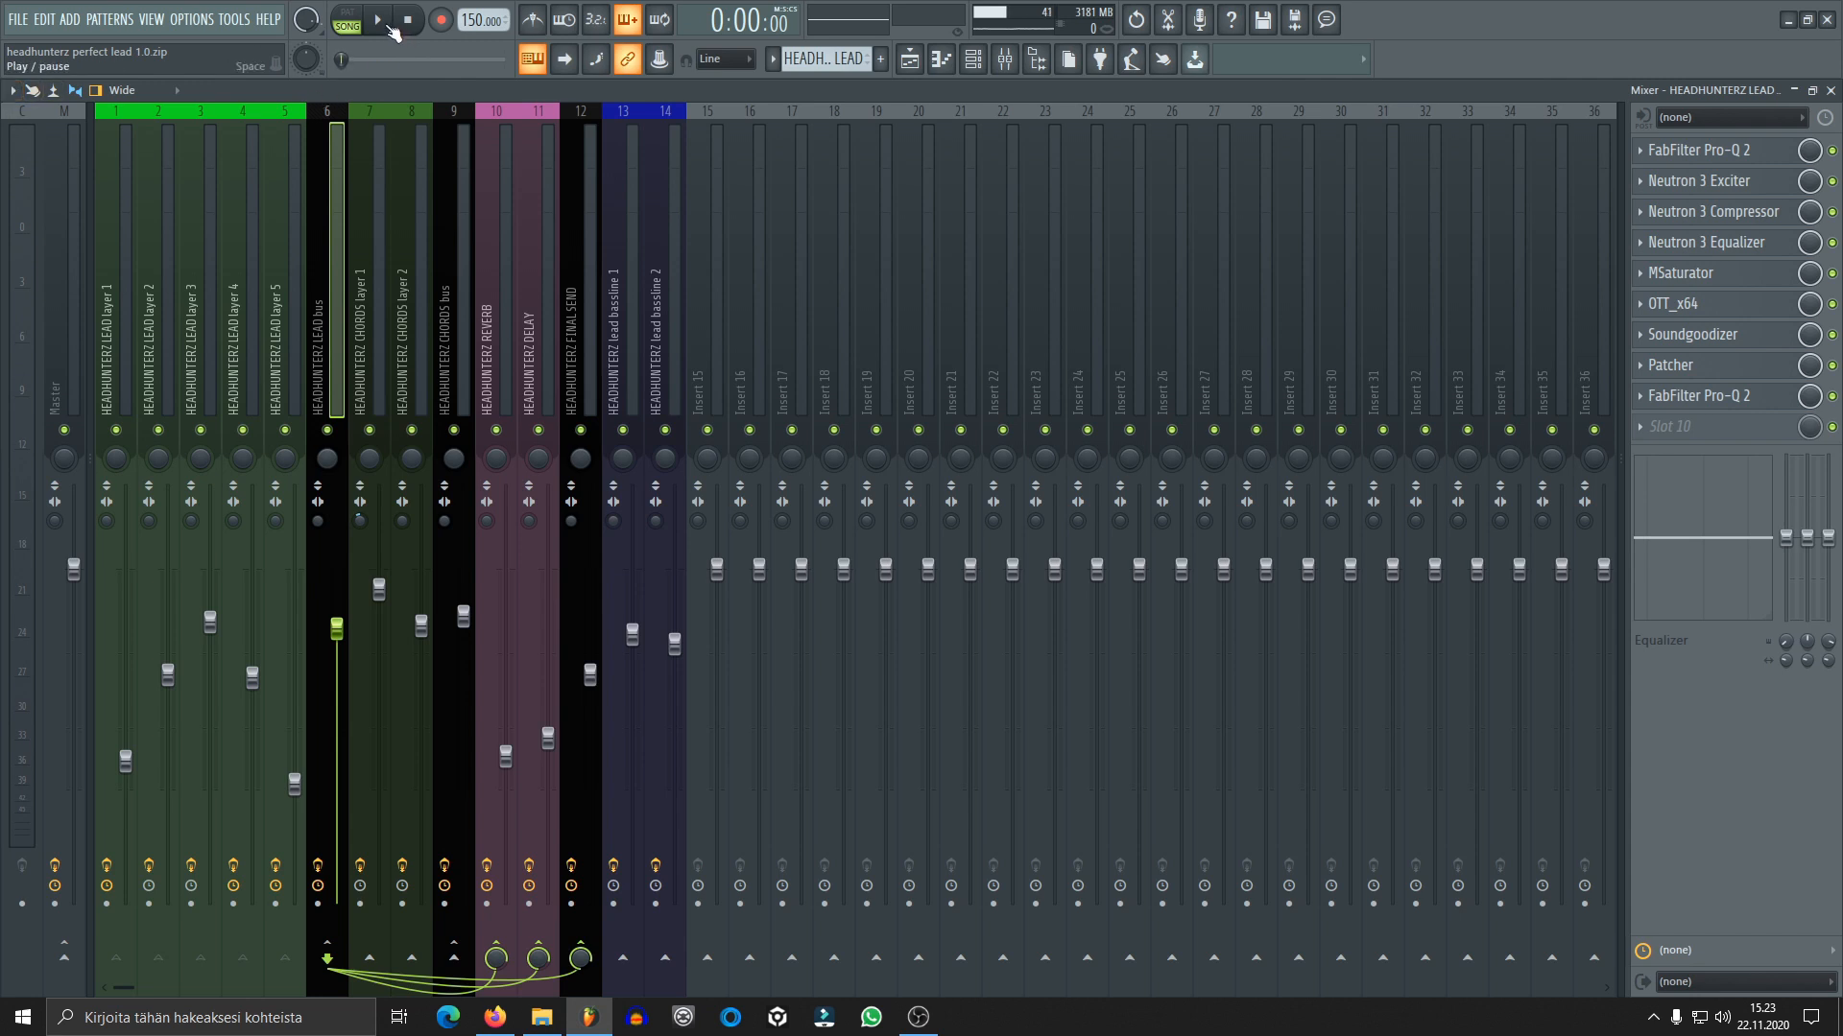
# Play the full lead arrangement briefly and inspect the FabFilter Pro-L limiter on the Master track
pyautogui.click(390, 29)
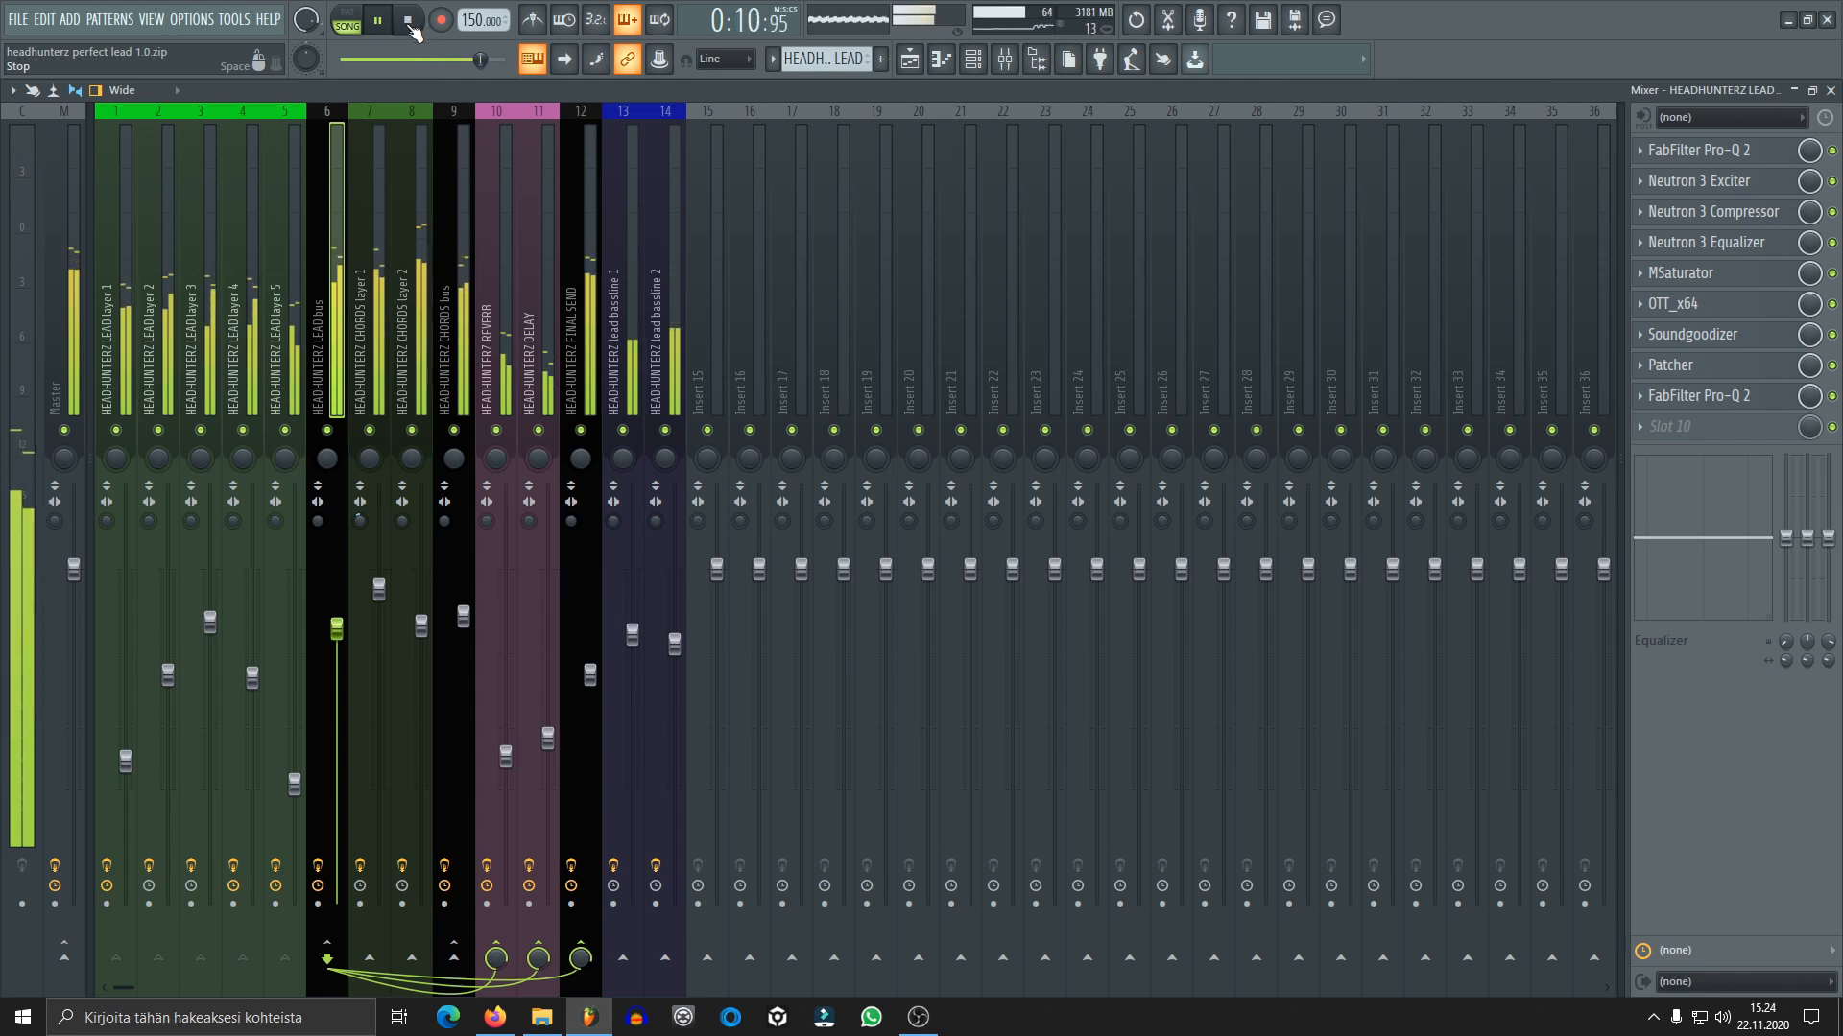
pyautogui.click(409, 20)
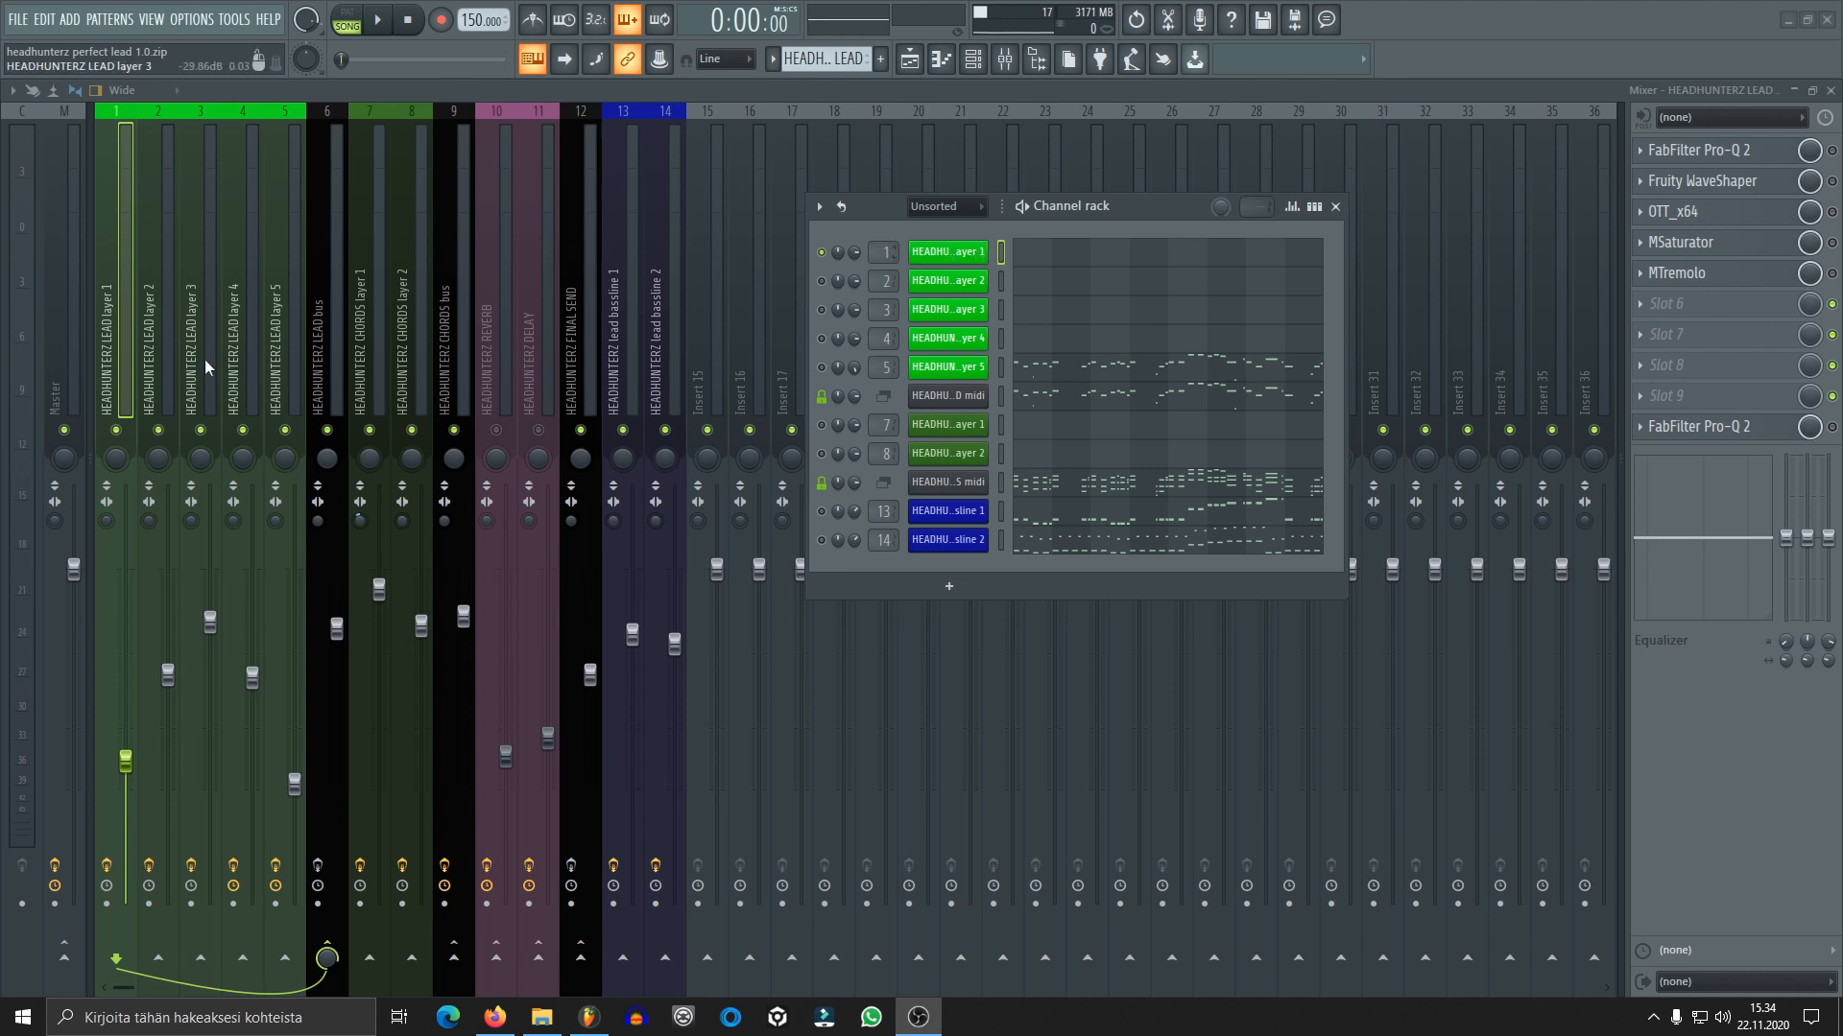
pyautogui.click(72, 407)
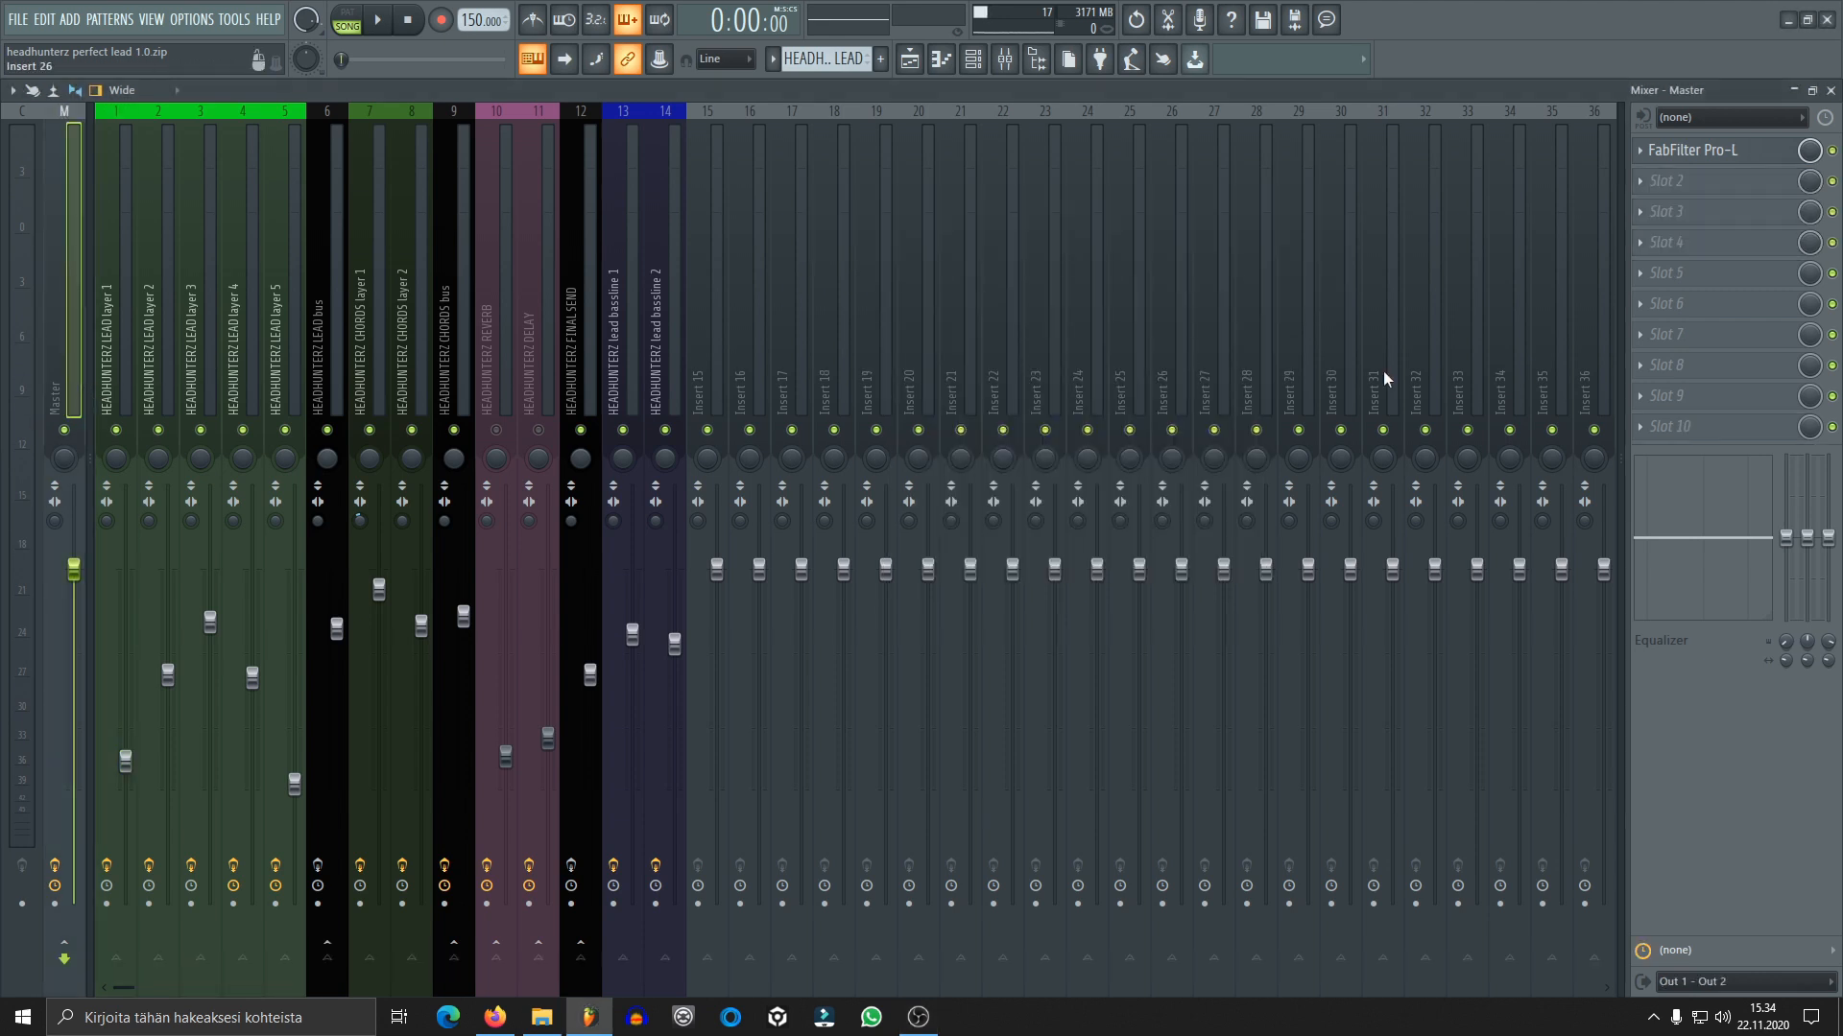
pyautogui.click(1693, 151)
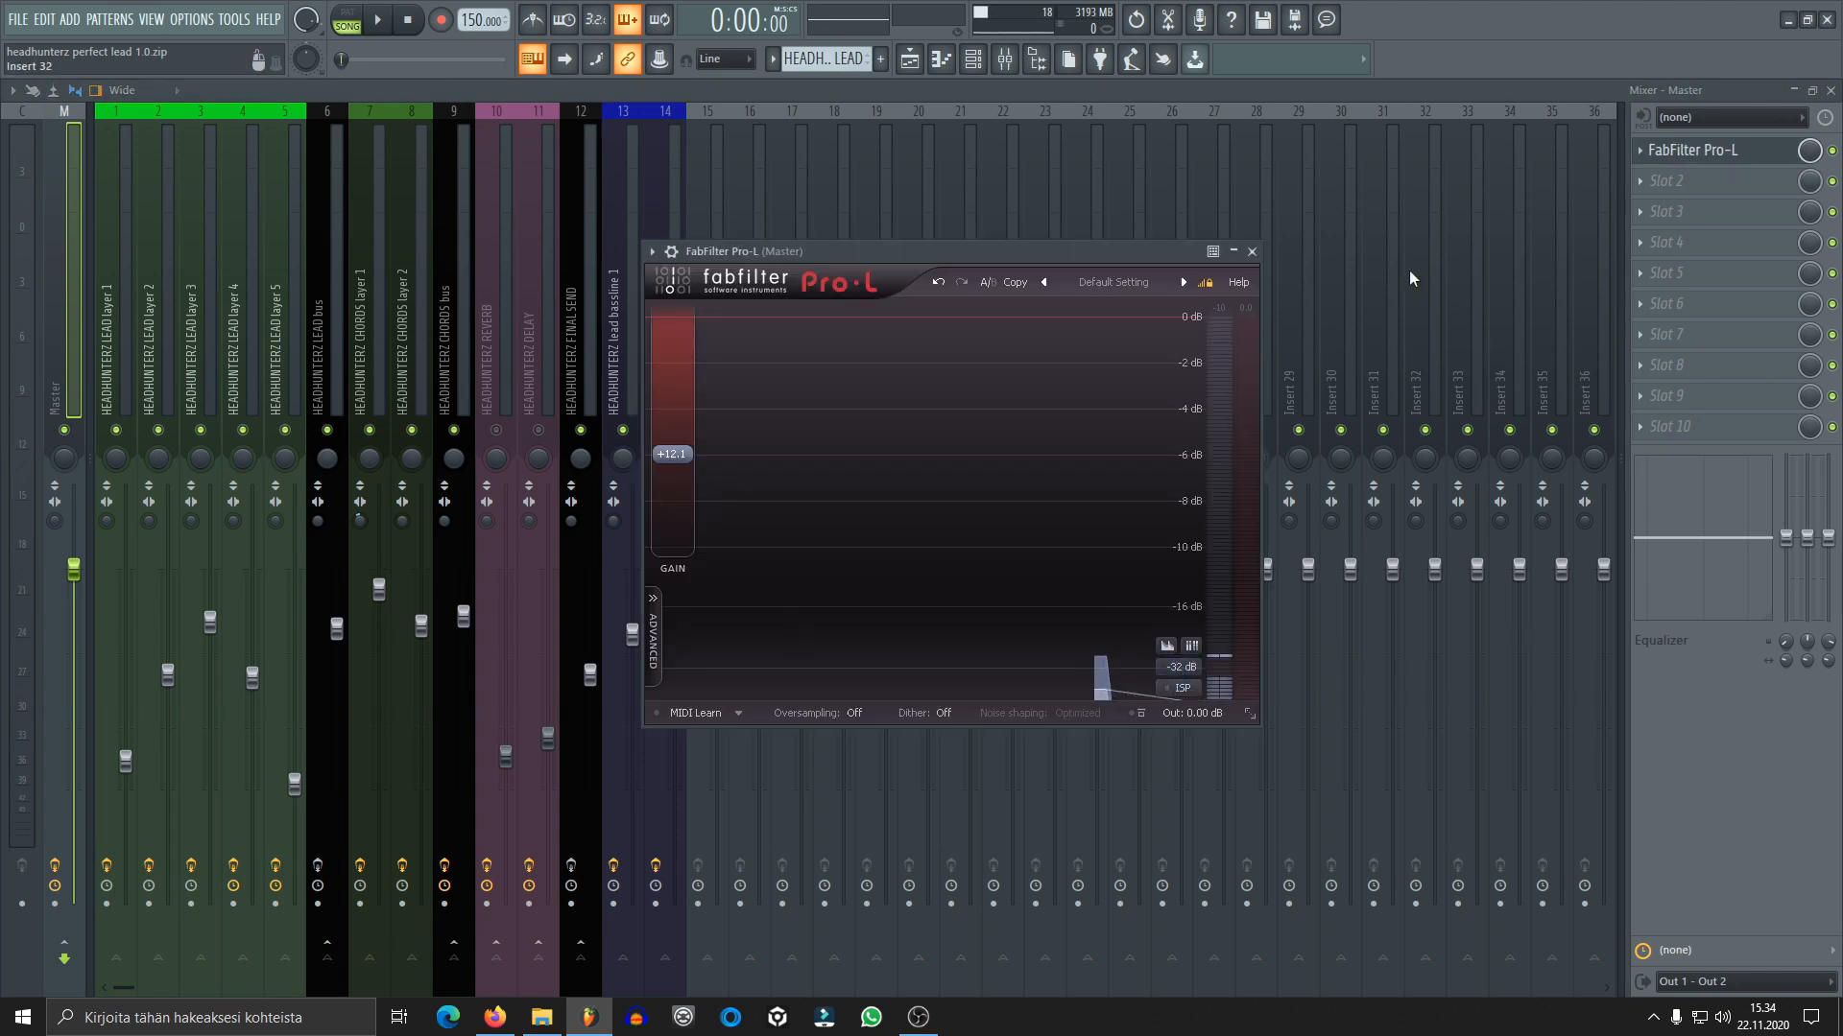
pyautogui.click(1252, 247)
# Select the LEAD layer 1 mixer track, bring up that layer's Sylenth1 instrument from the channel rack and listen to its sound
pyautogui.click(118, 349)
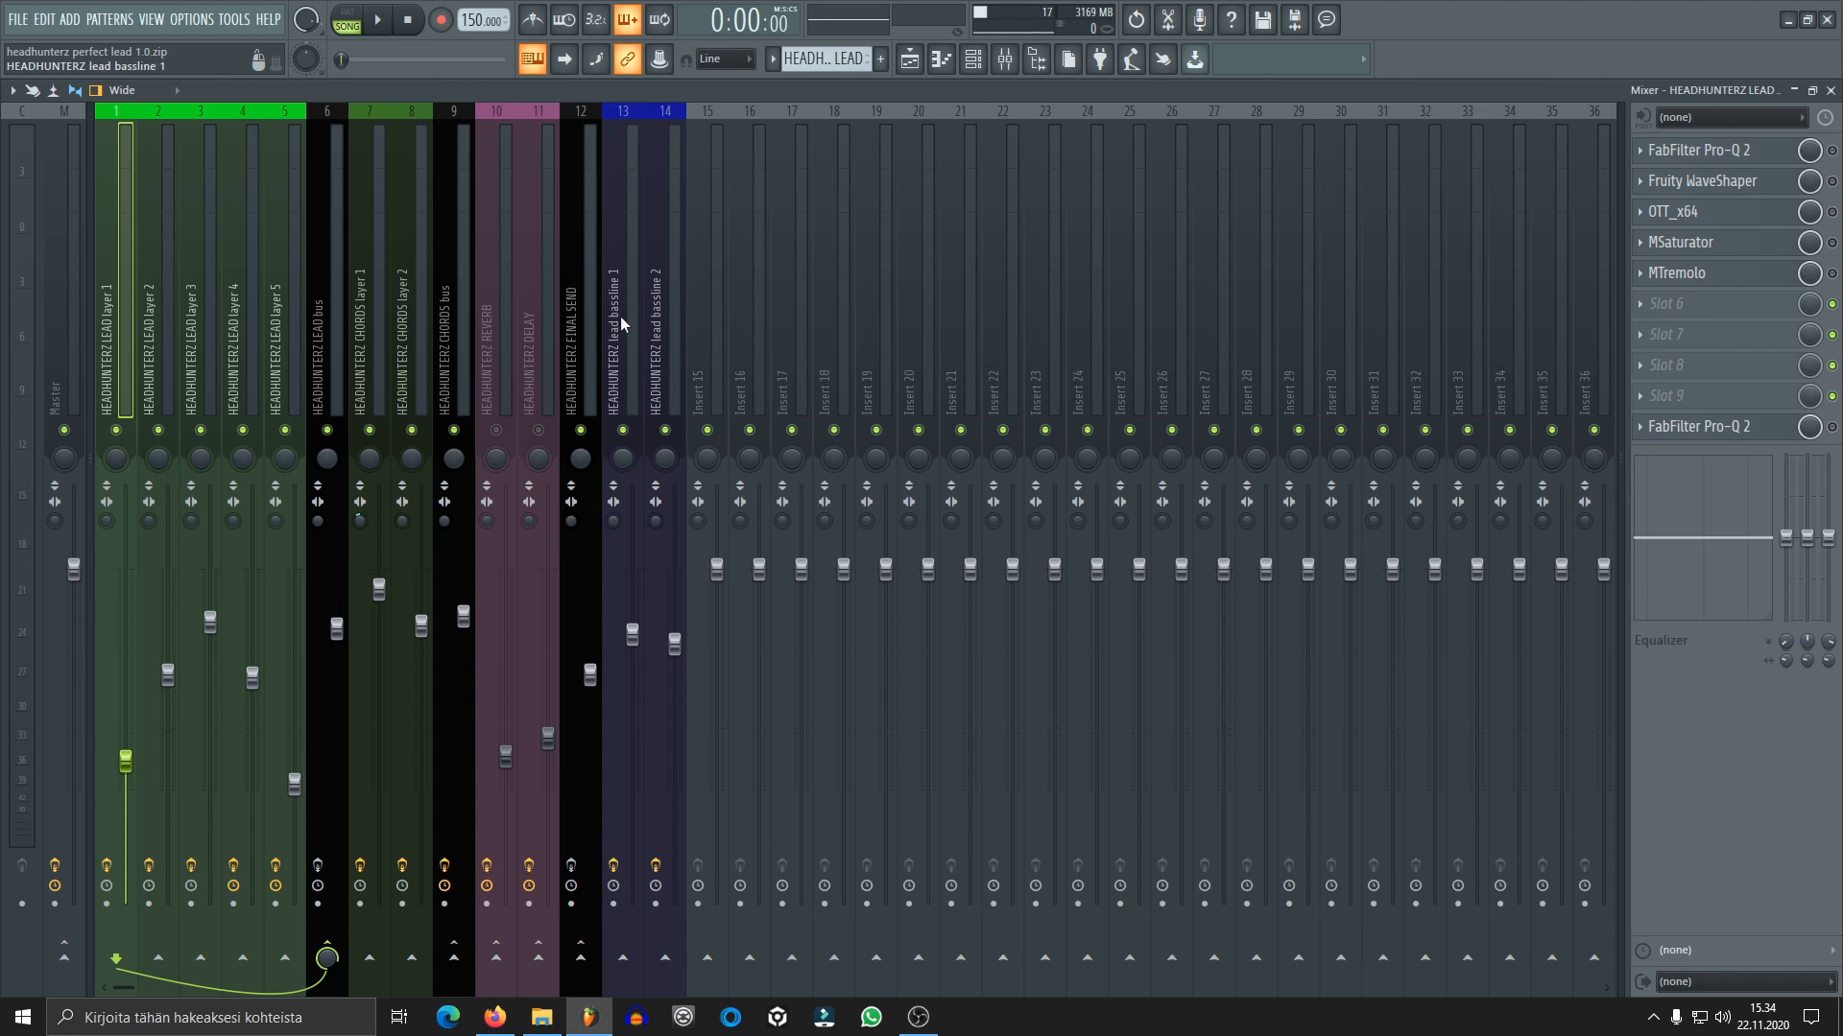
pyautogui.click(972, 67)
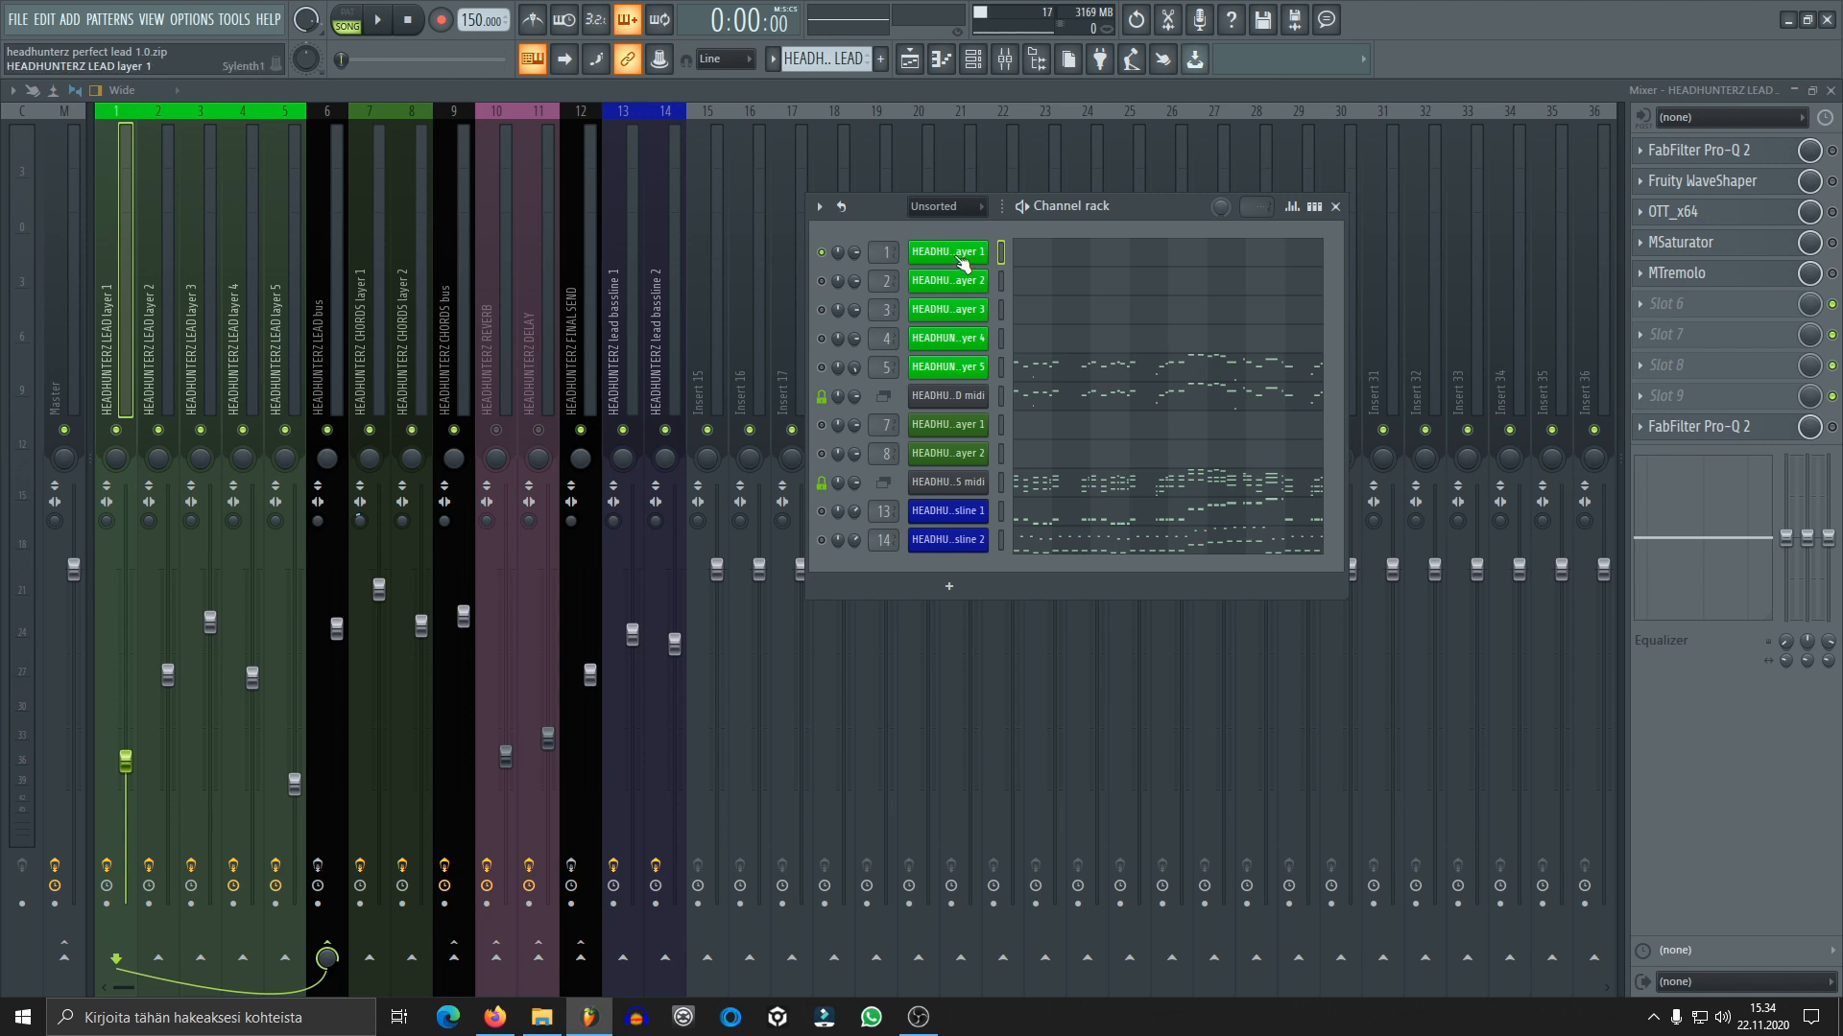
pyautogui.click(962, 254)
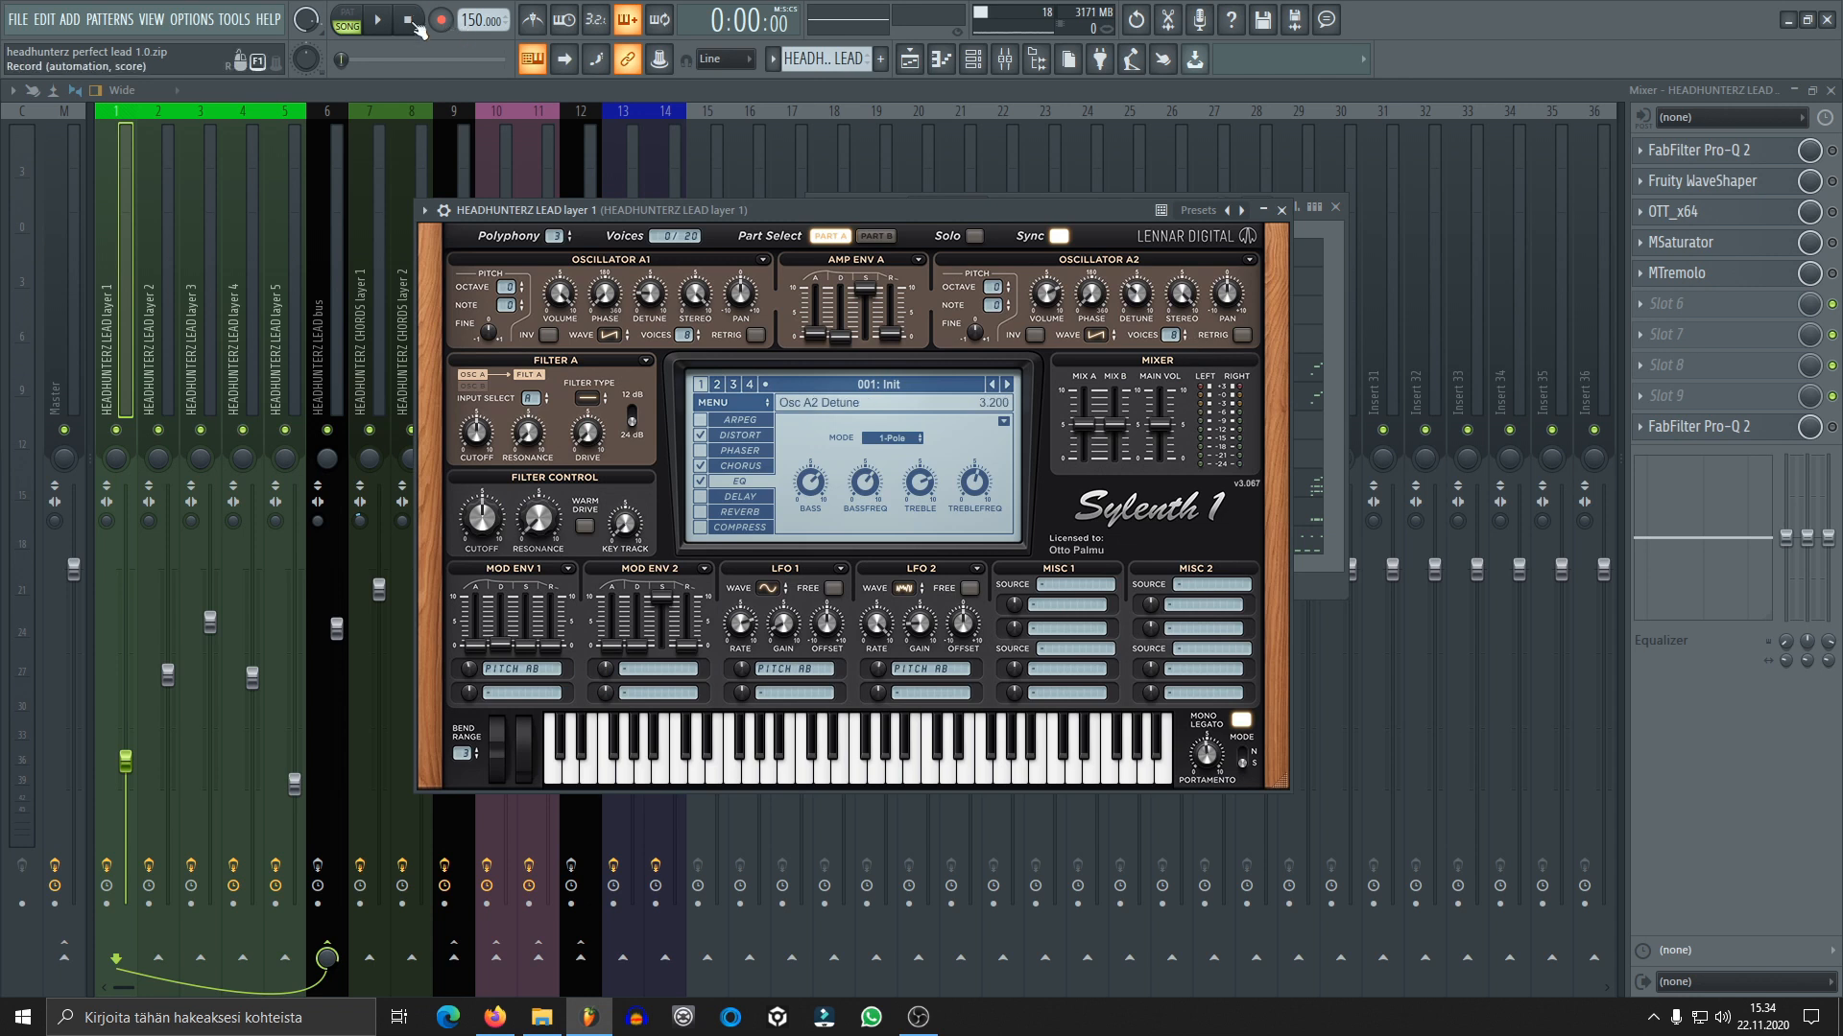
pyautogui.click(382, 20)
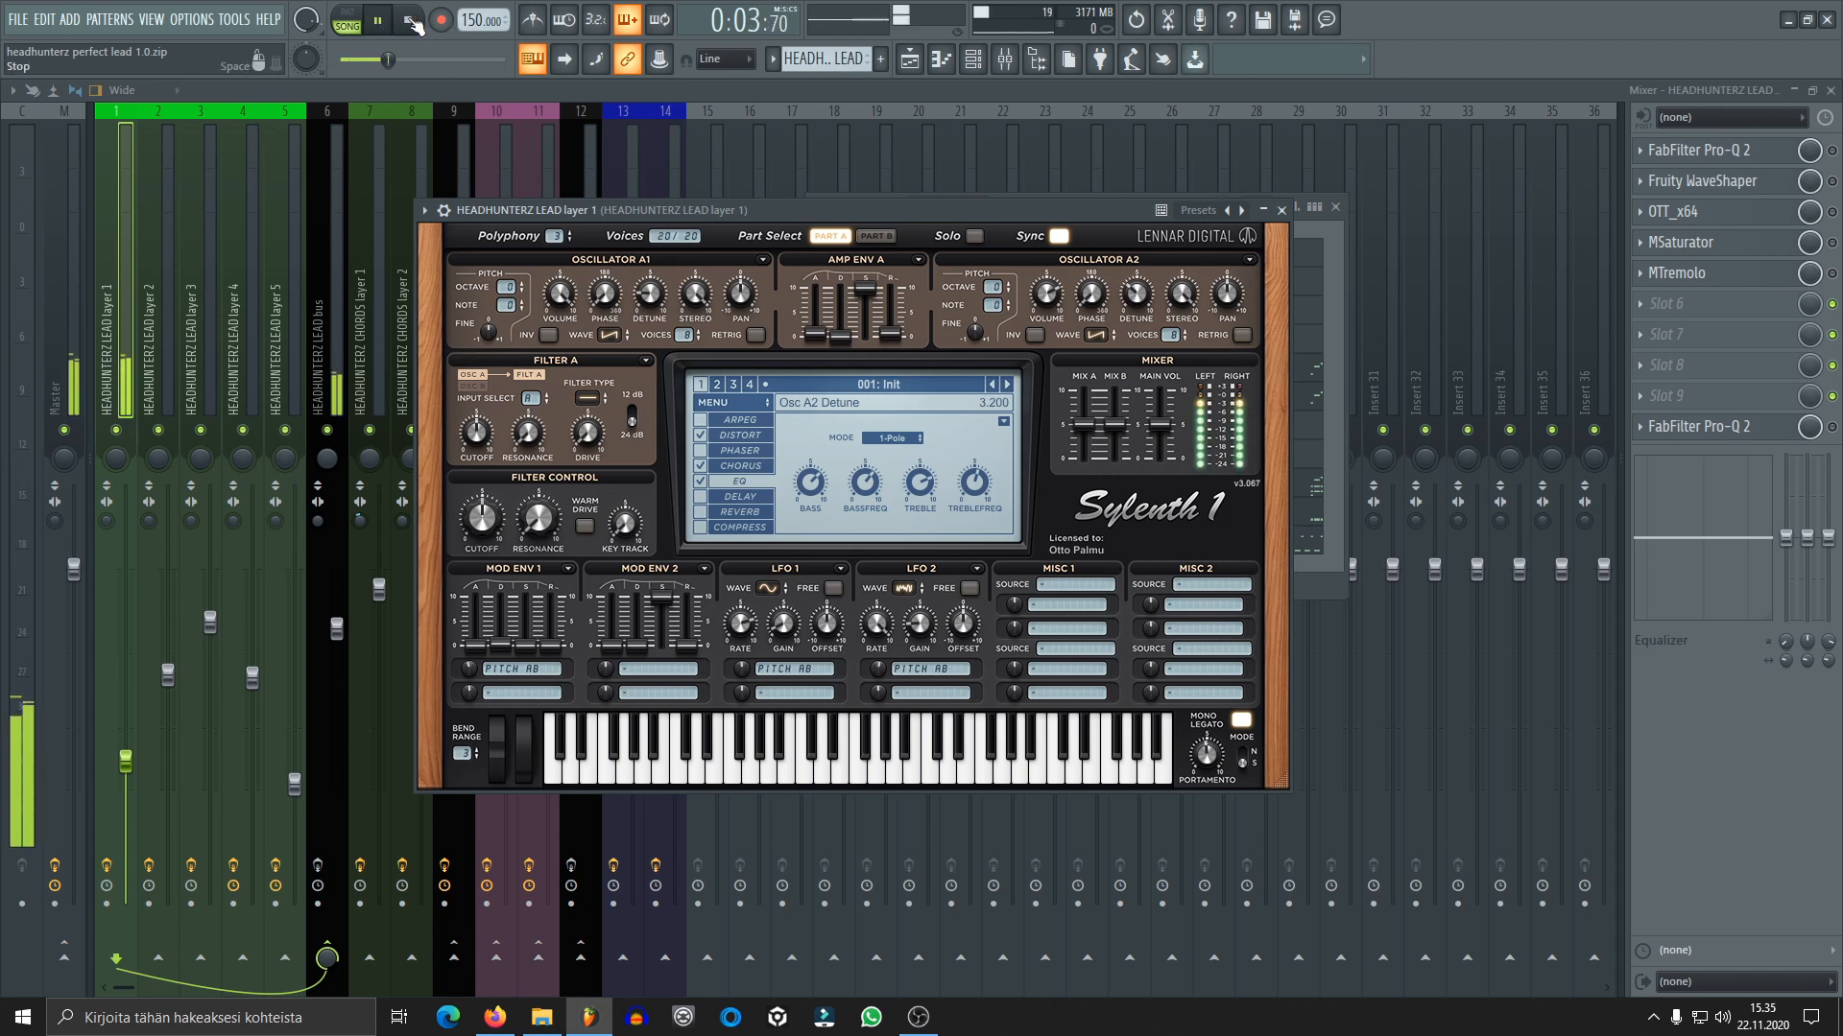
pyautogui.click(412, 23)
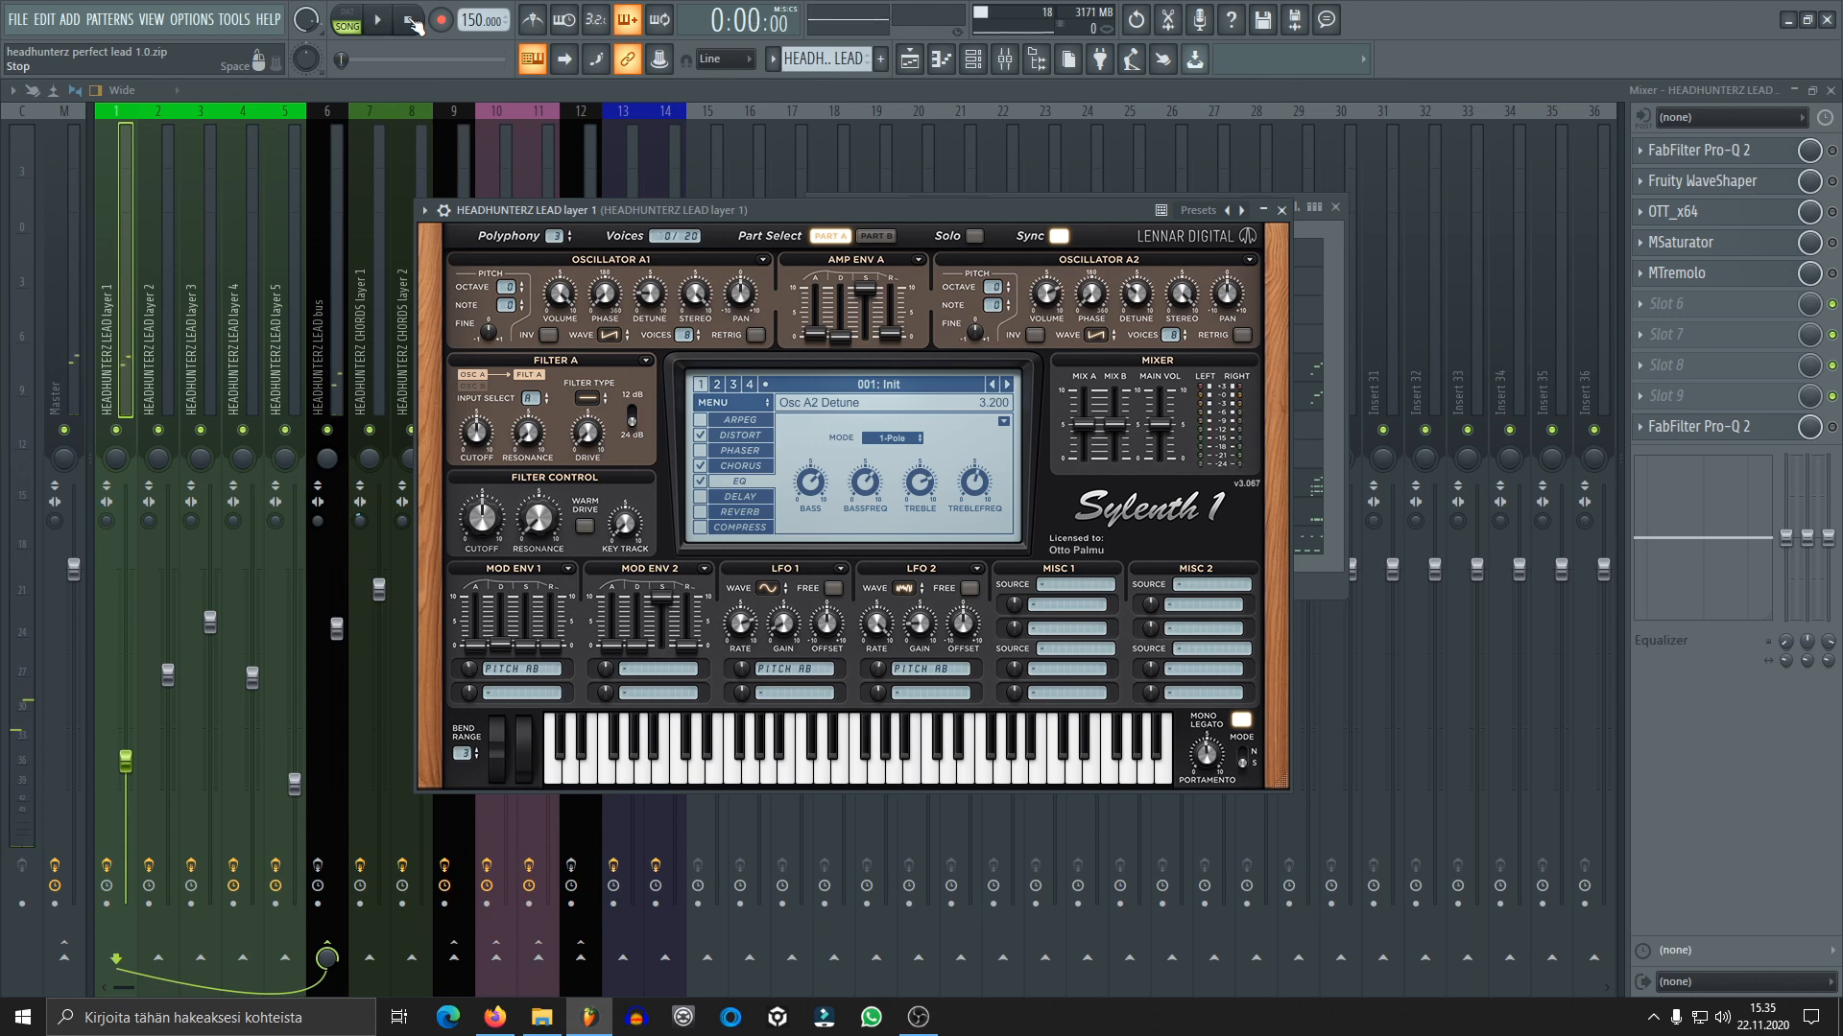
pyautogui.moveTo(947, 215); pyautogui.dragTo(1163, 188)
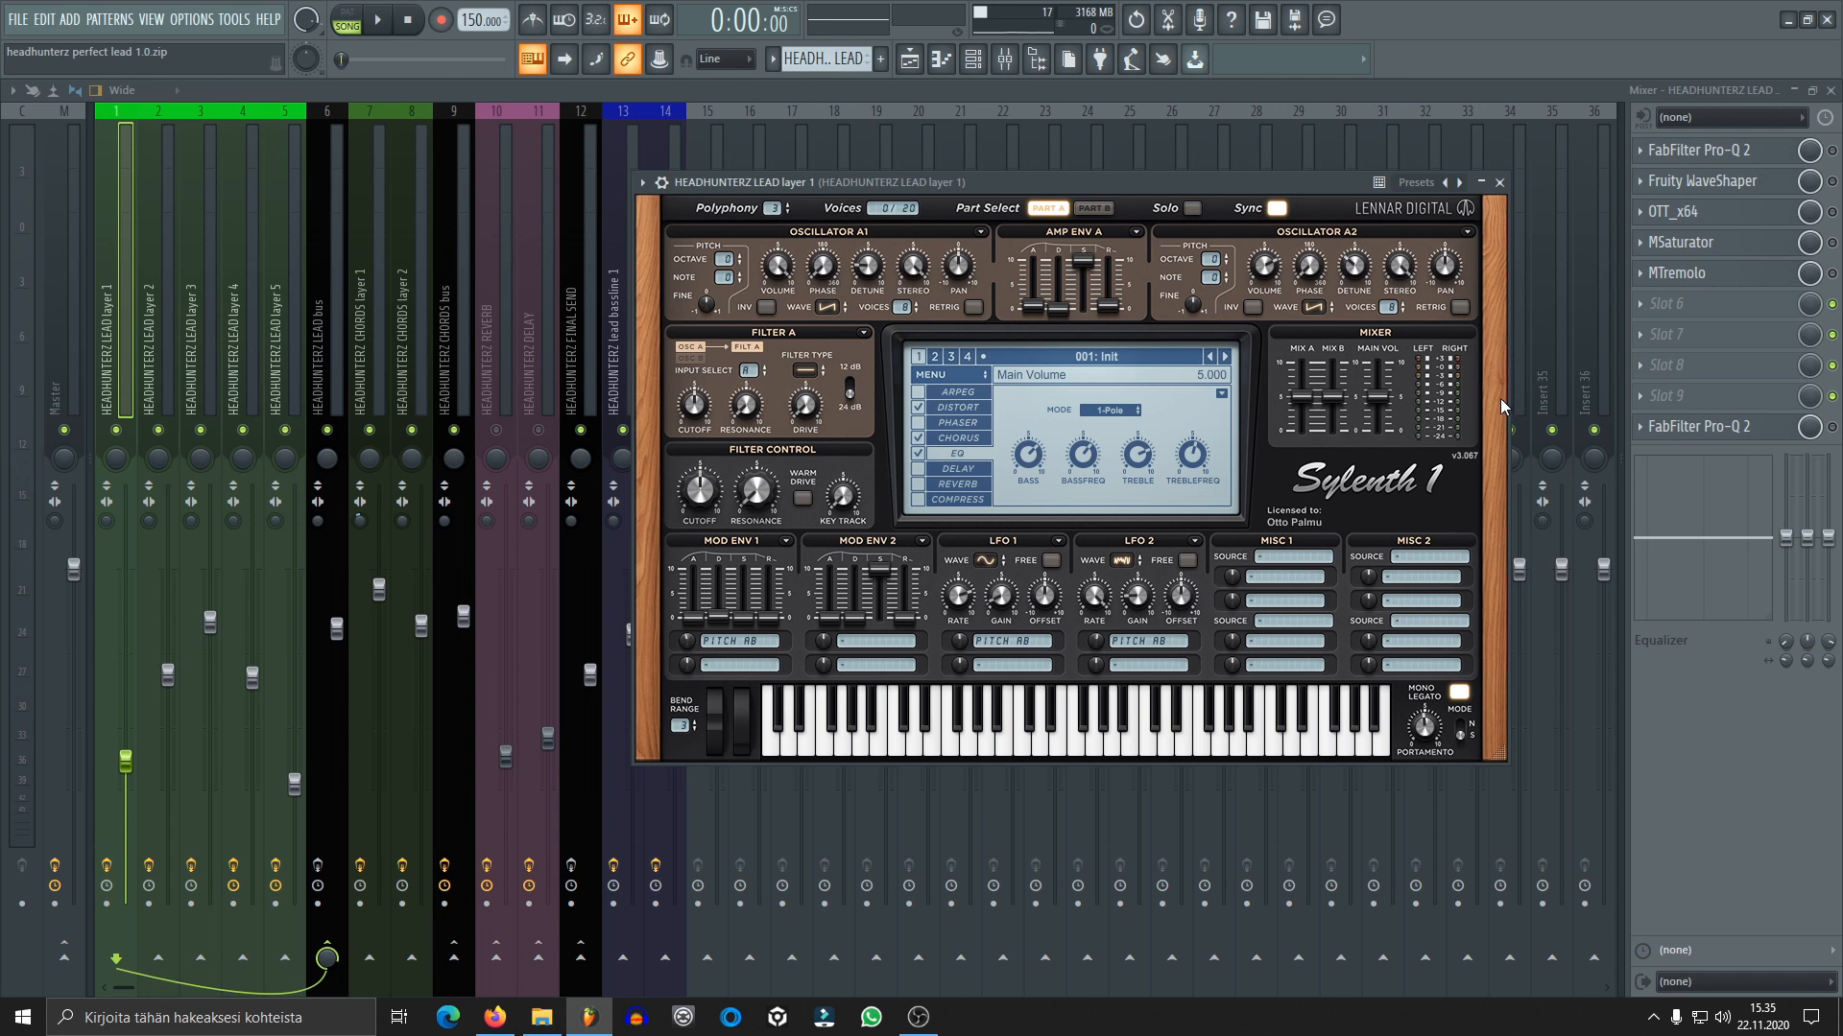
# Examine Part B of the Sylenth1 patch and its distortion, chorus and EQ effect settings
pyautogui.click(1094, 209)
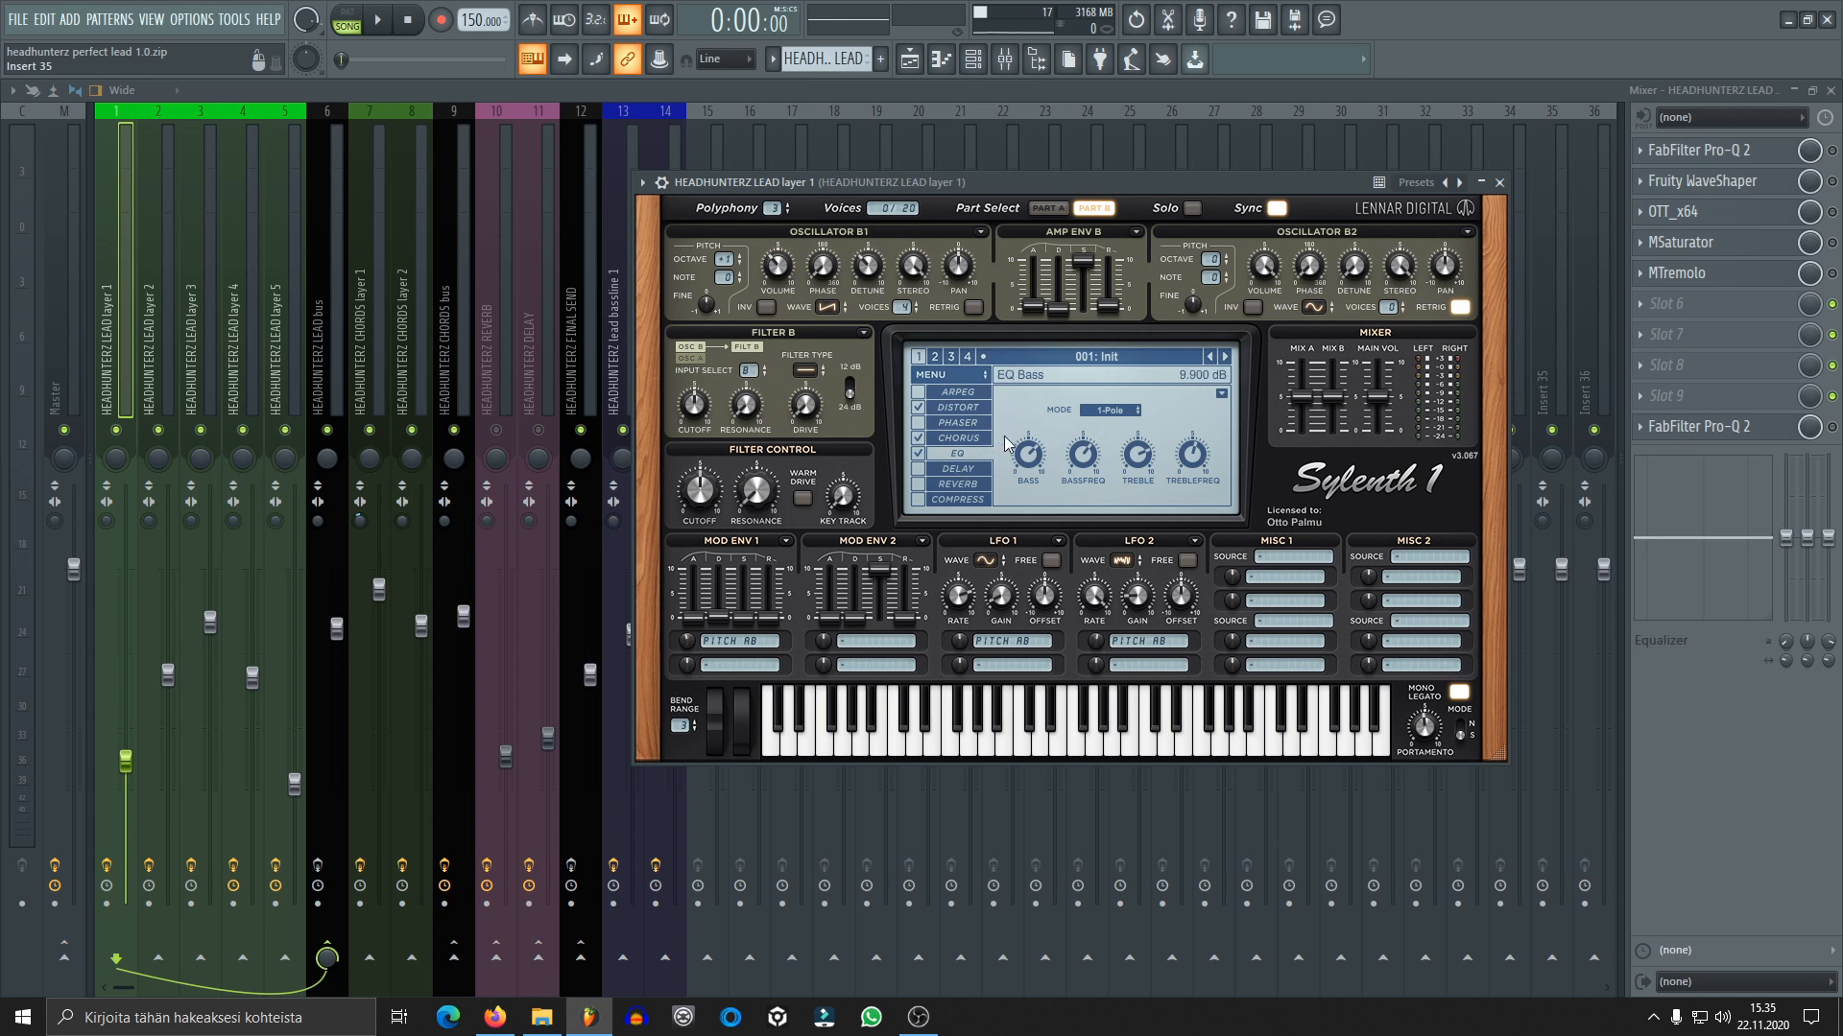
pyautogui.click(965, 407)
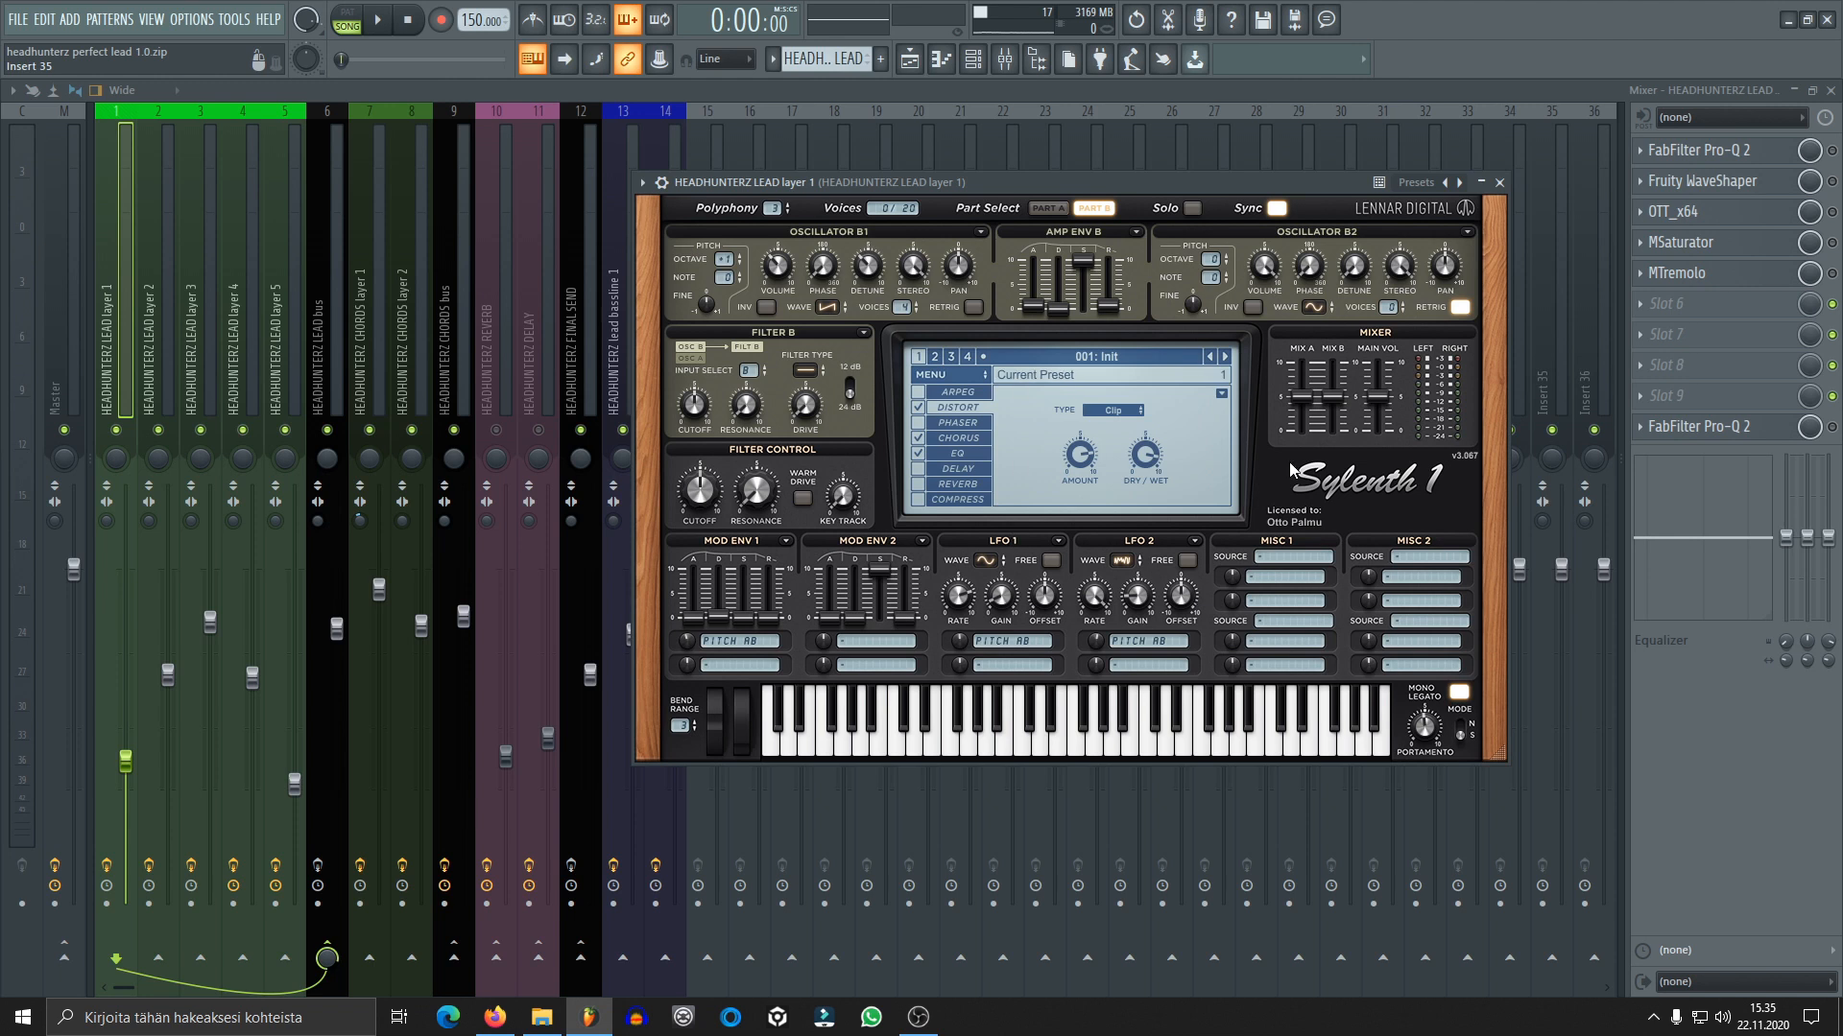
pyautogui.click(975, 441)
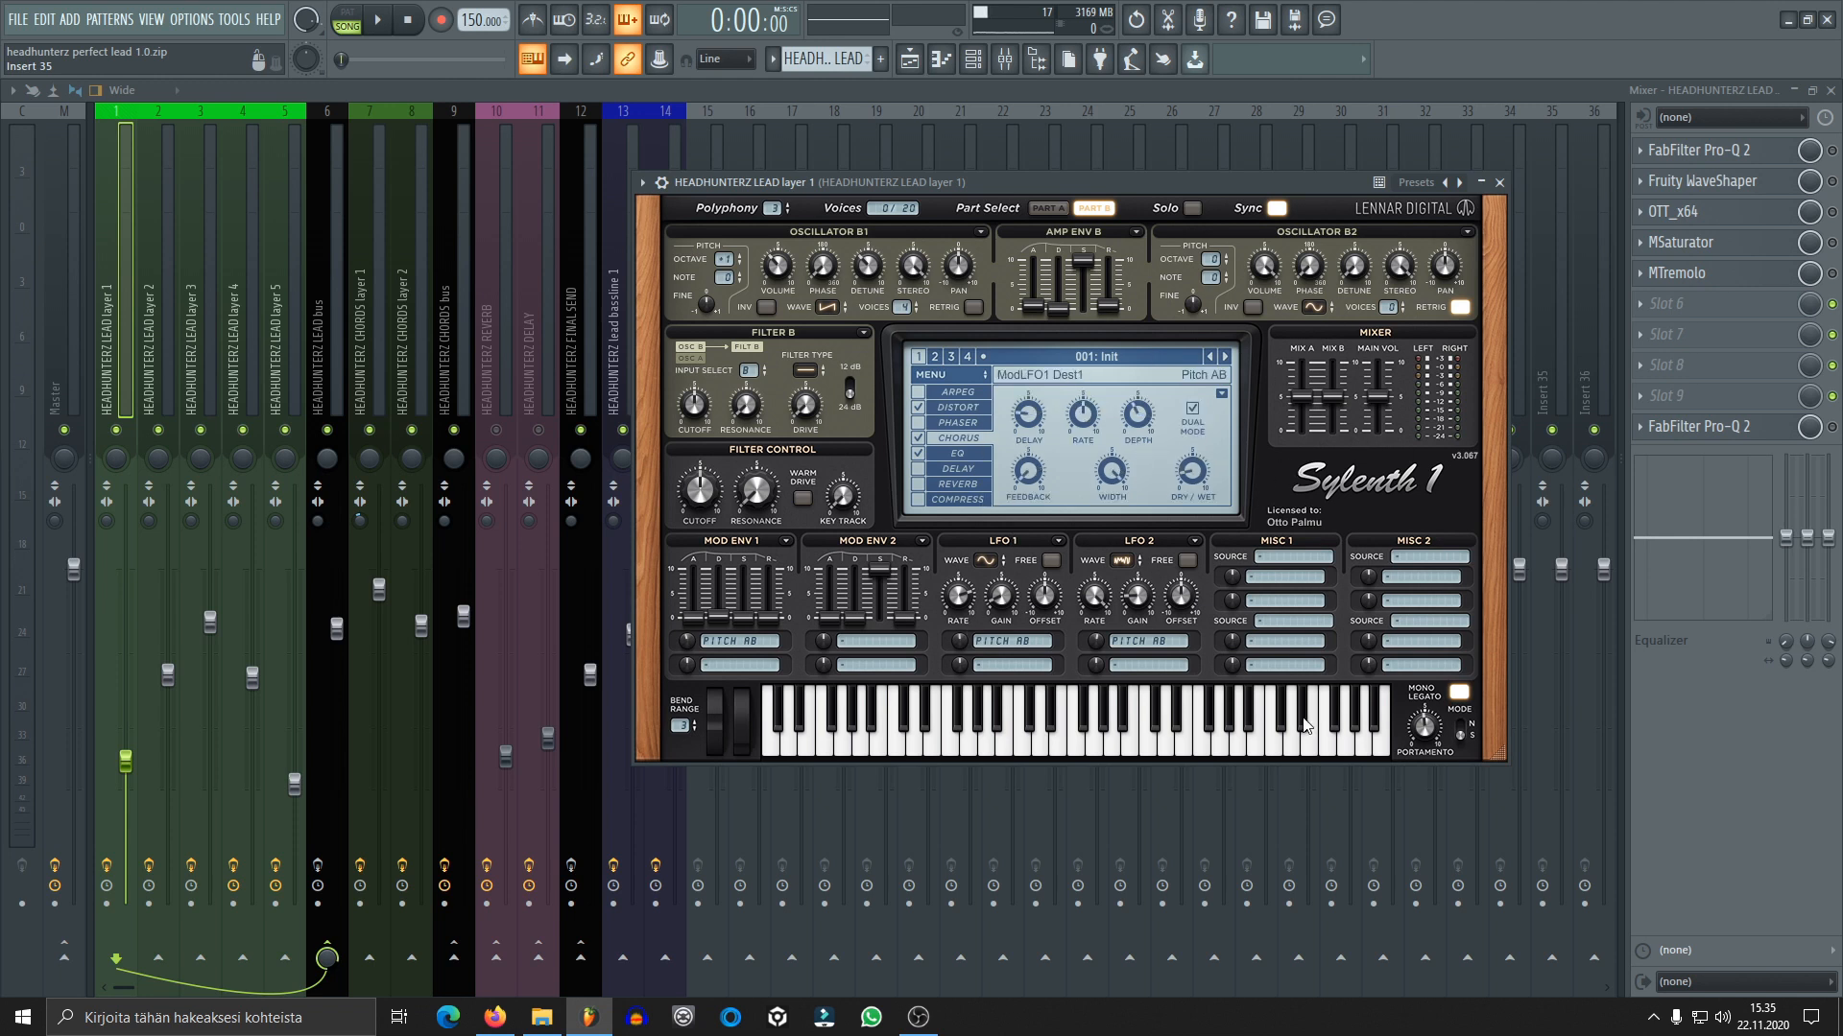
pyautogui.click(977, 460)
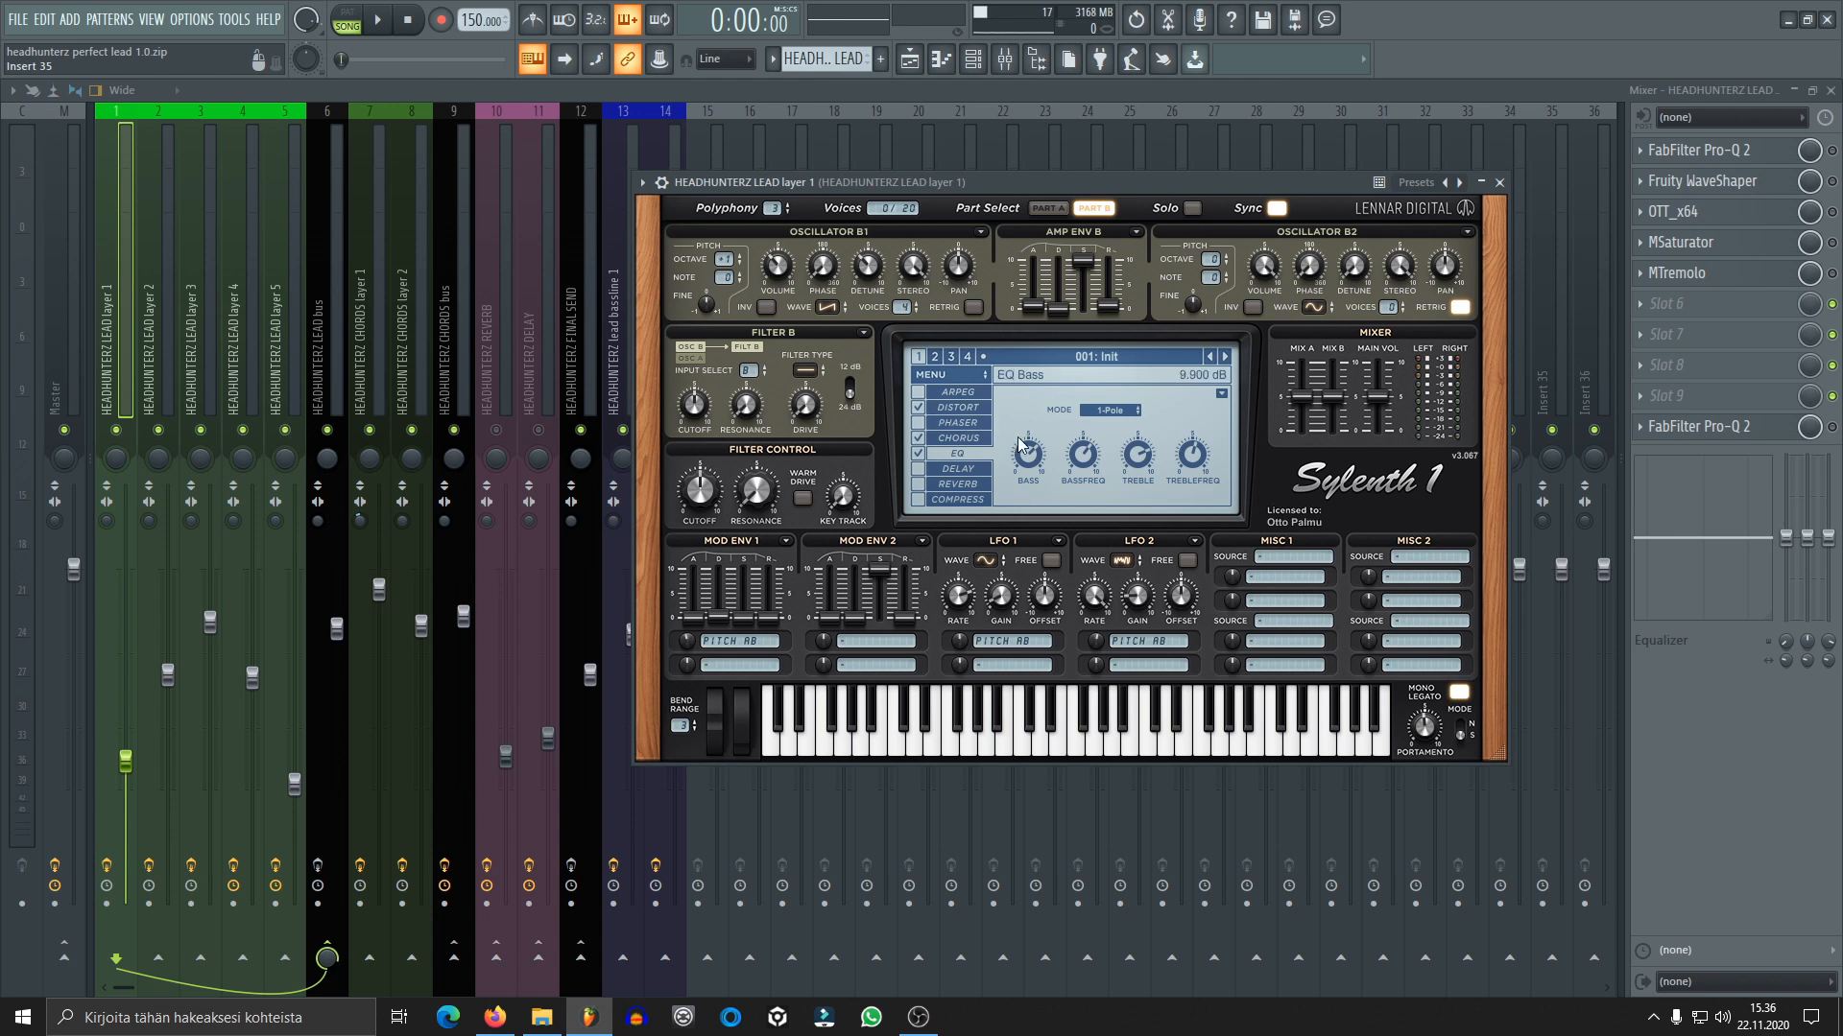
# Compare the oscillator settings of Part A and Part B, ending on Part A
pyautogui.click(1046, 208)
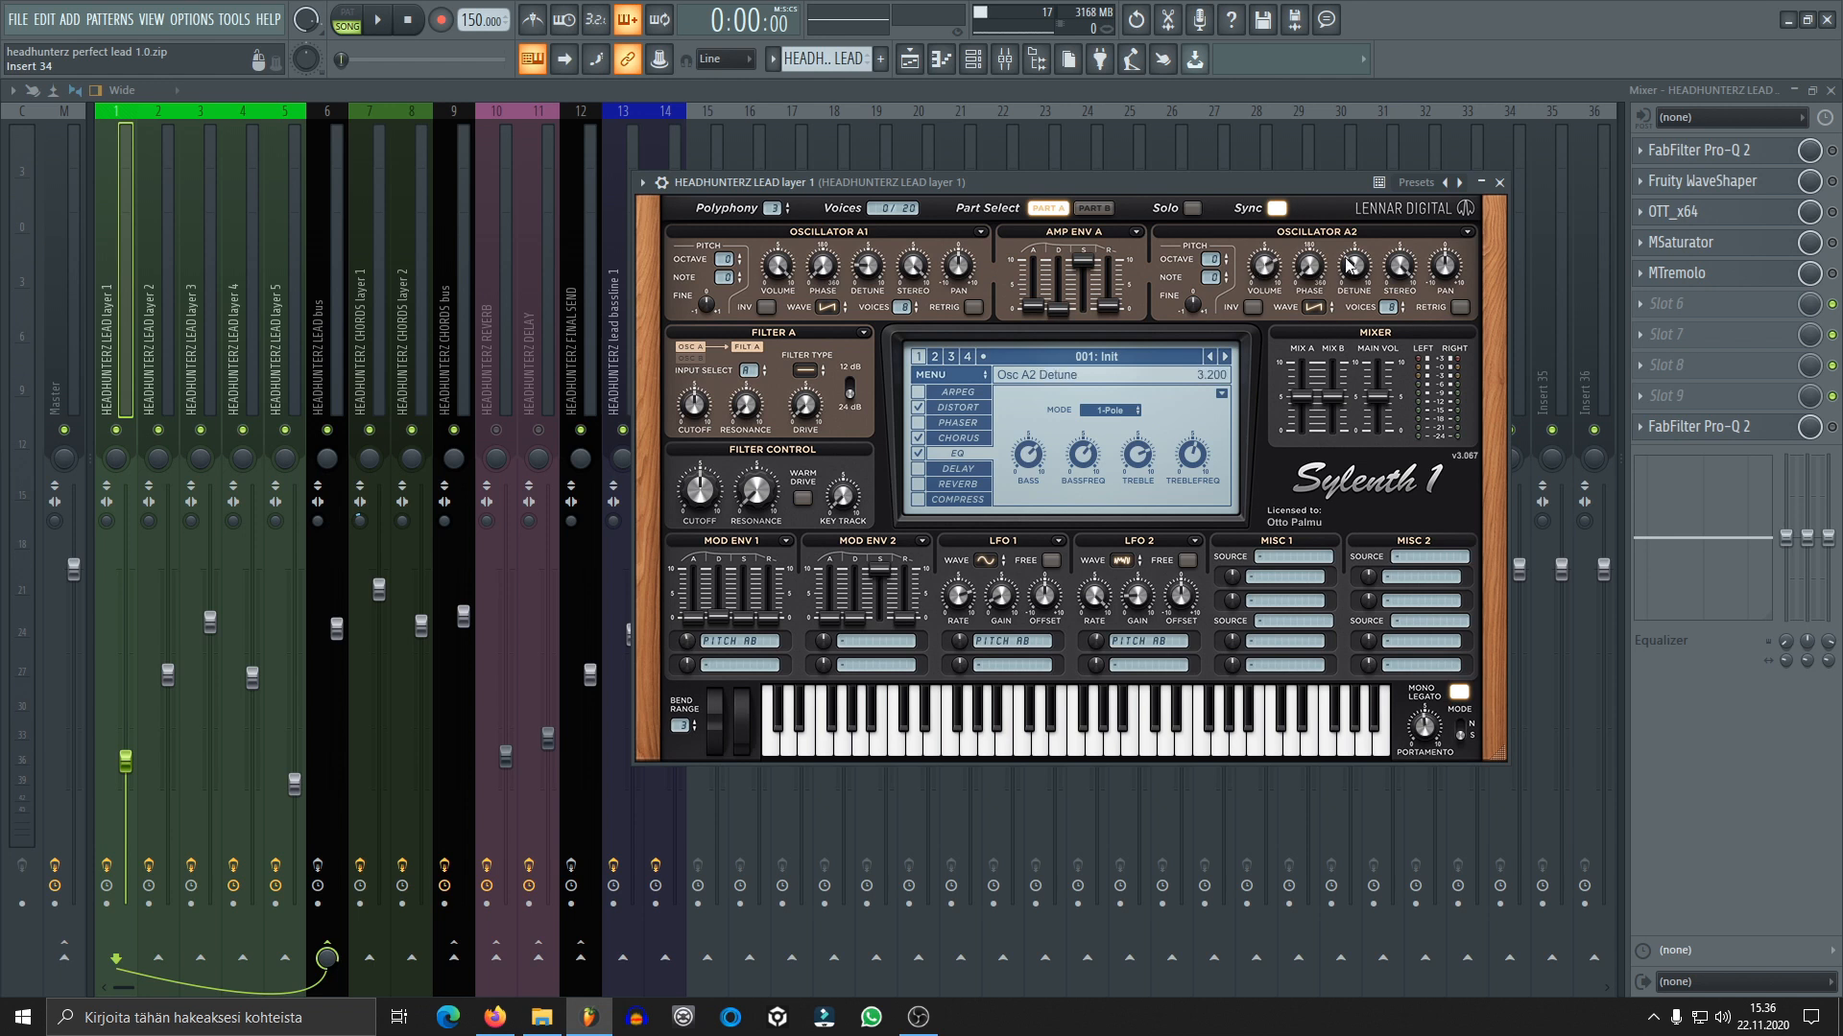
pyautogui.click(1099, 210)
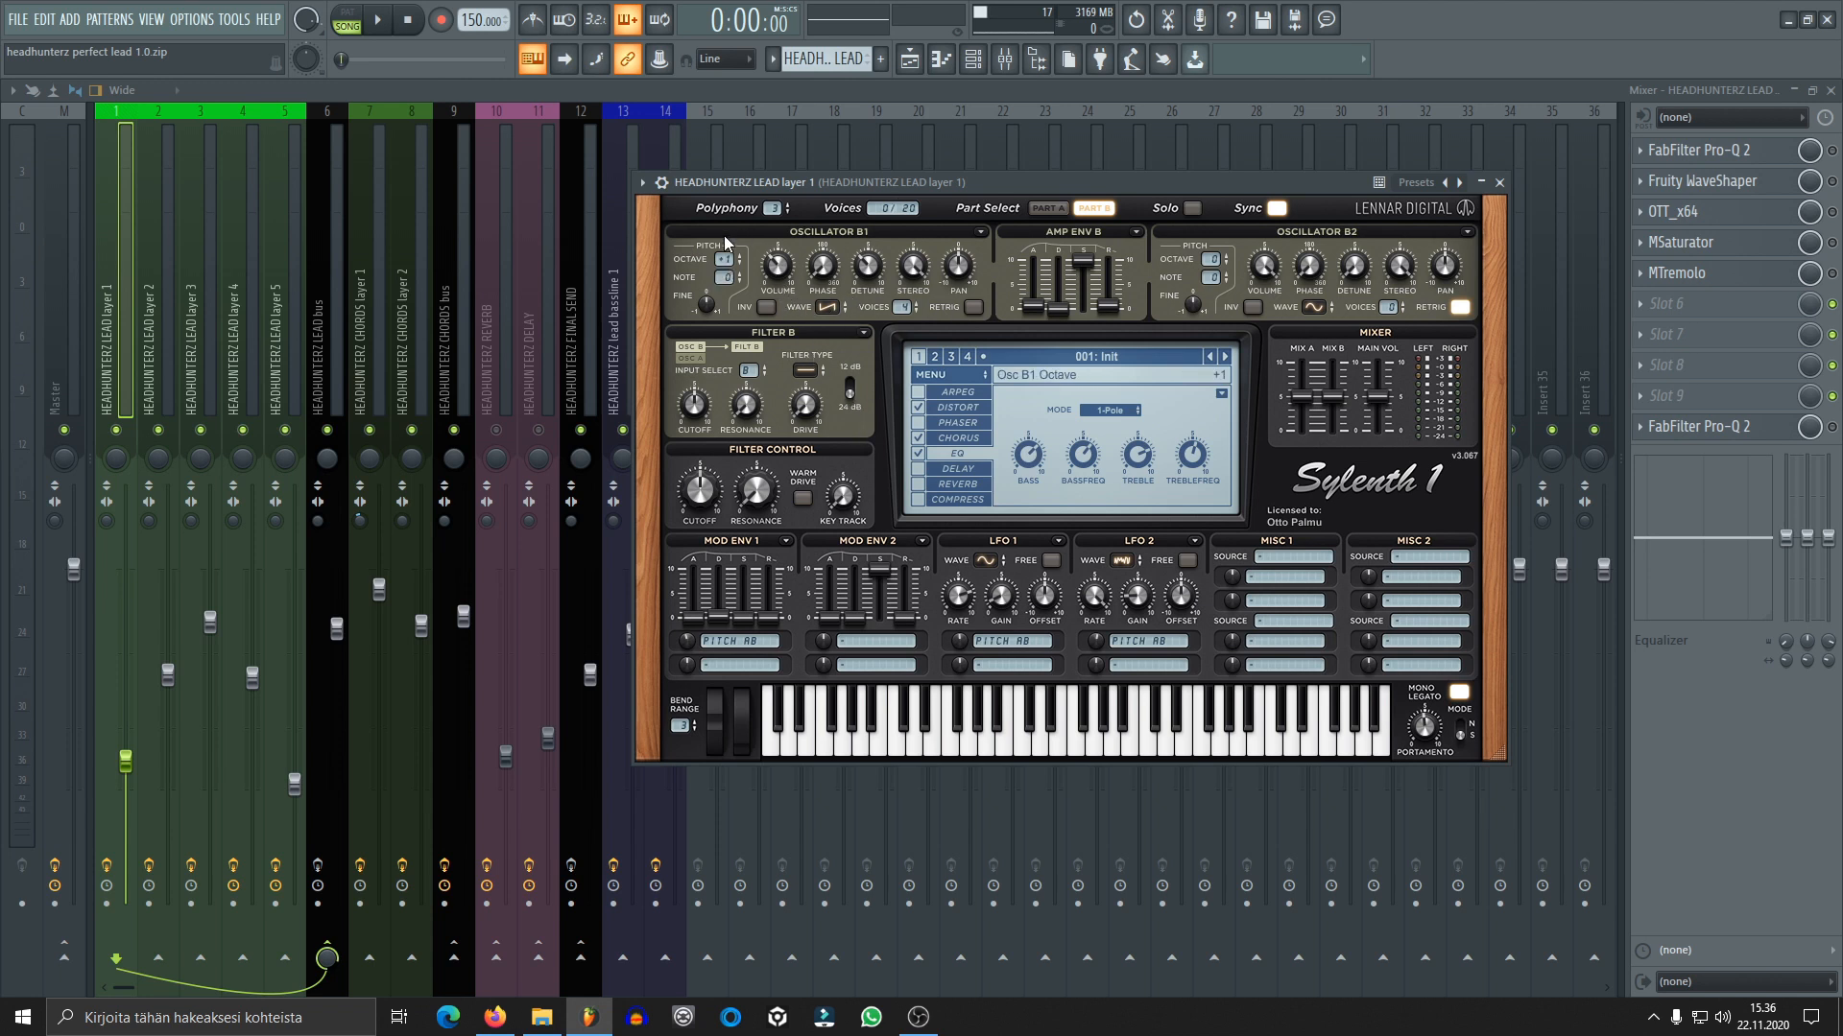
pyautogui.click(1047, 208)
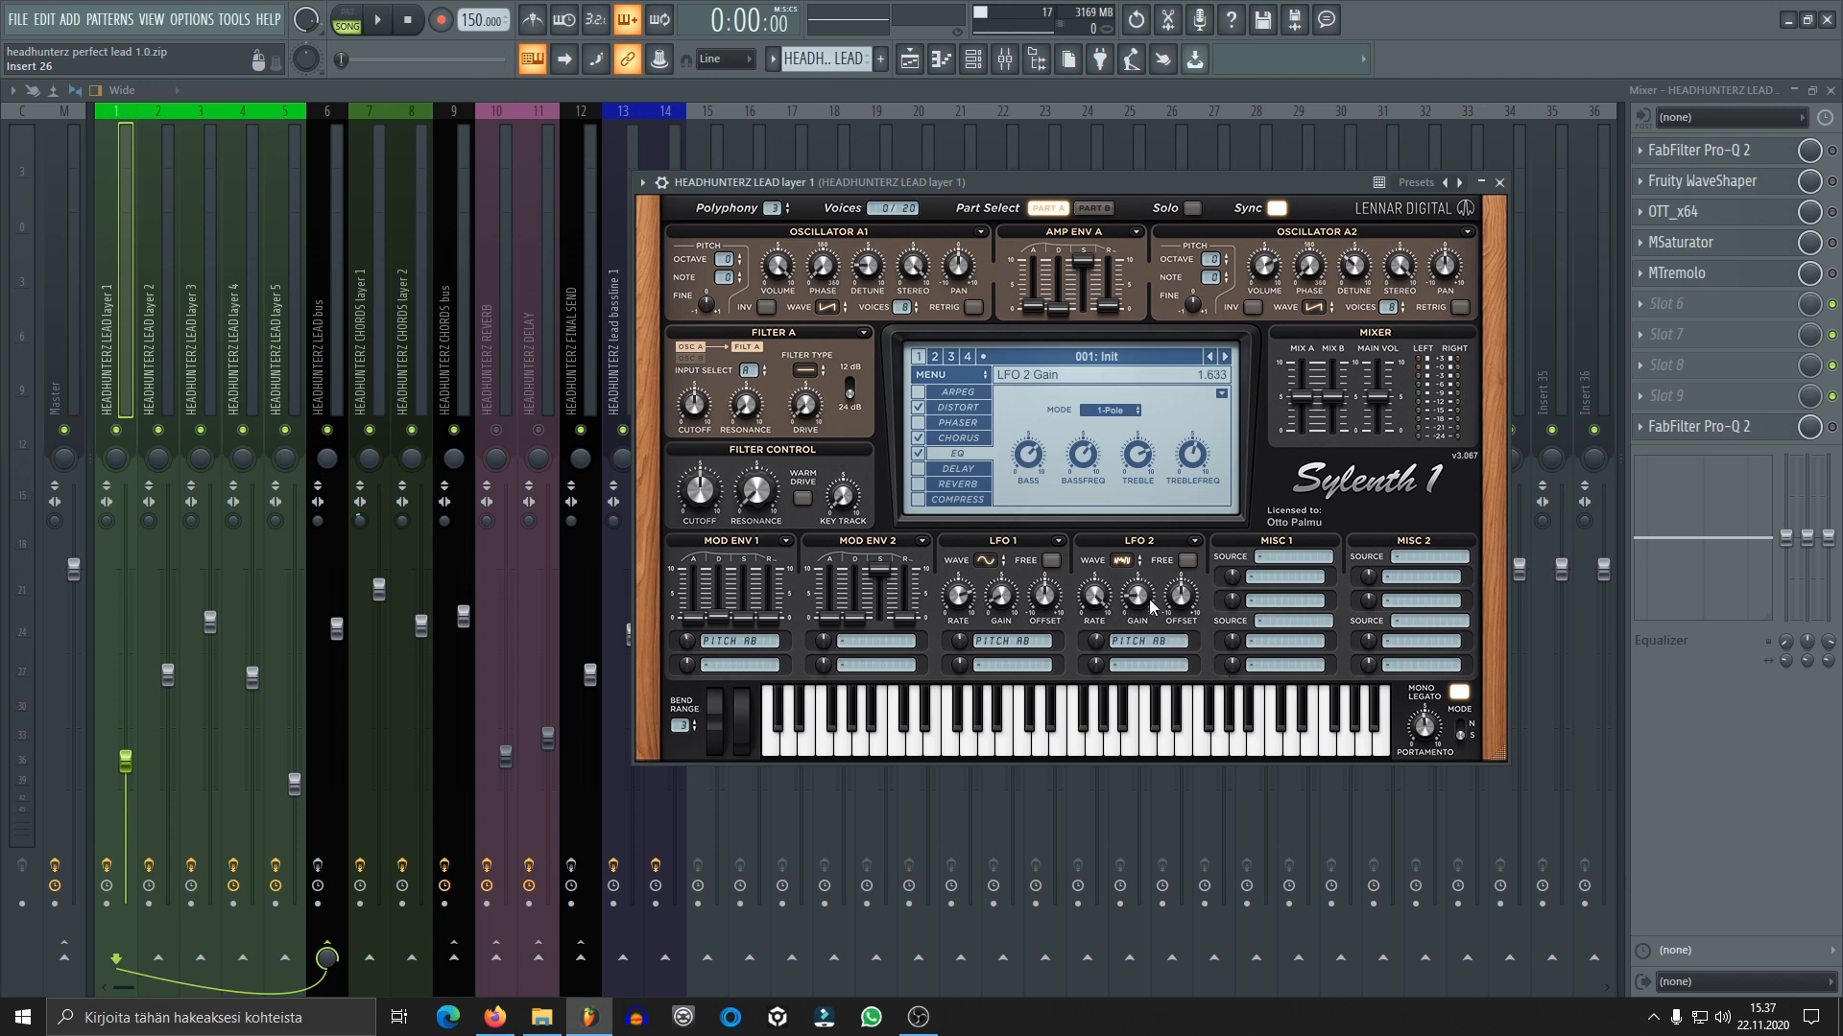
# Set the LFO 2 gain to 1.800 in Sylenth1 while listening to lead layer 1
pyautogui.press('space')
pyautogui.moveTo(1136, 591); pyautogui.dragTo(1075, 527)
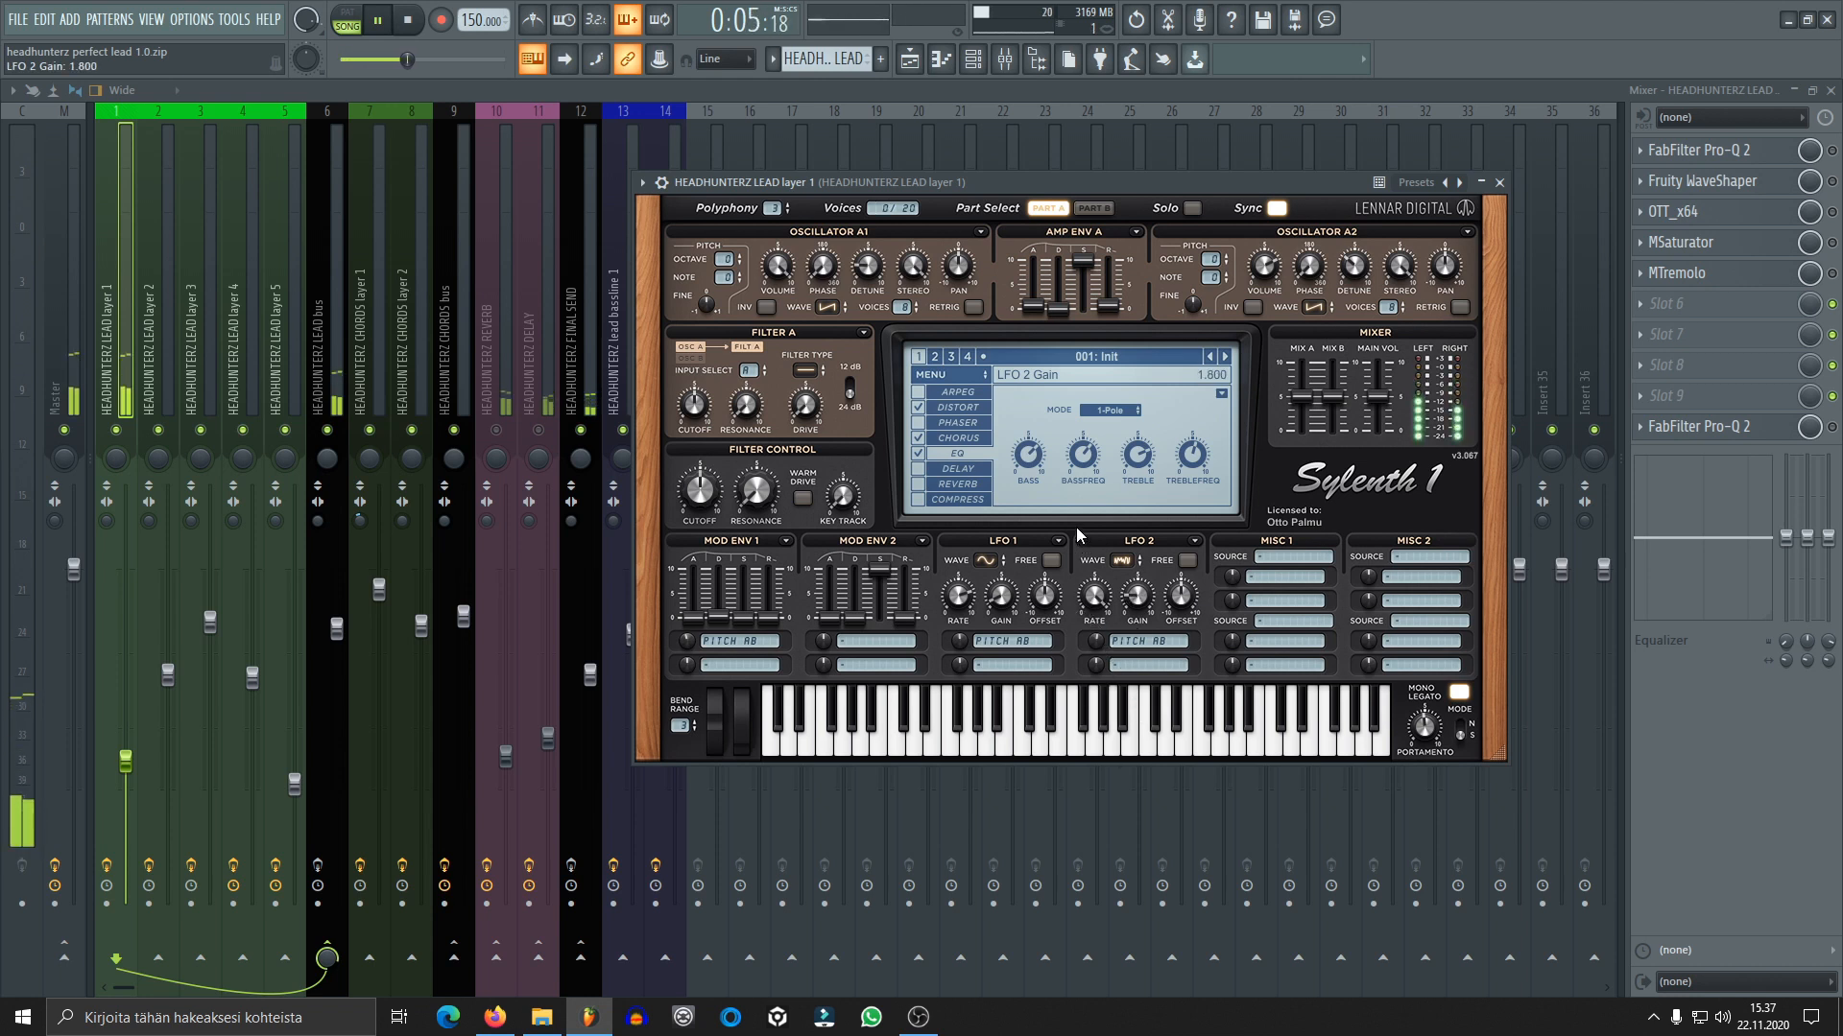
pyautogui.press('space')
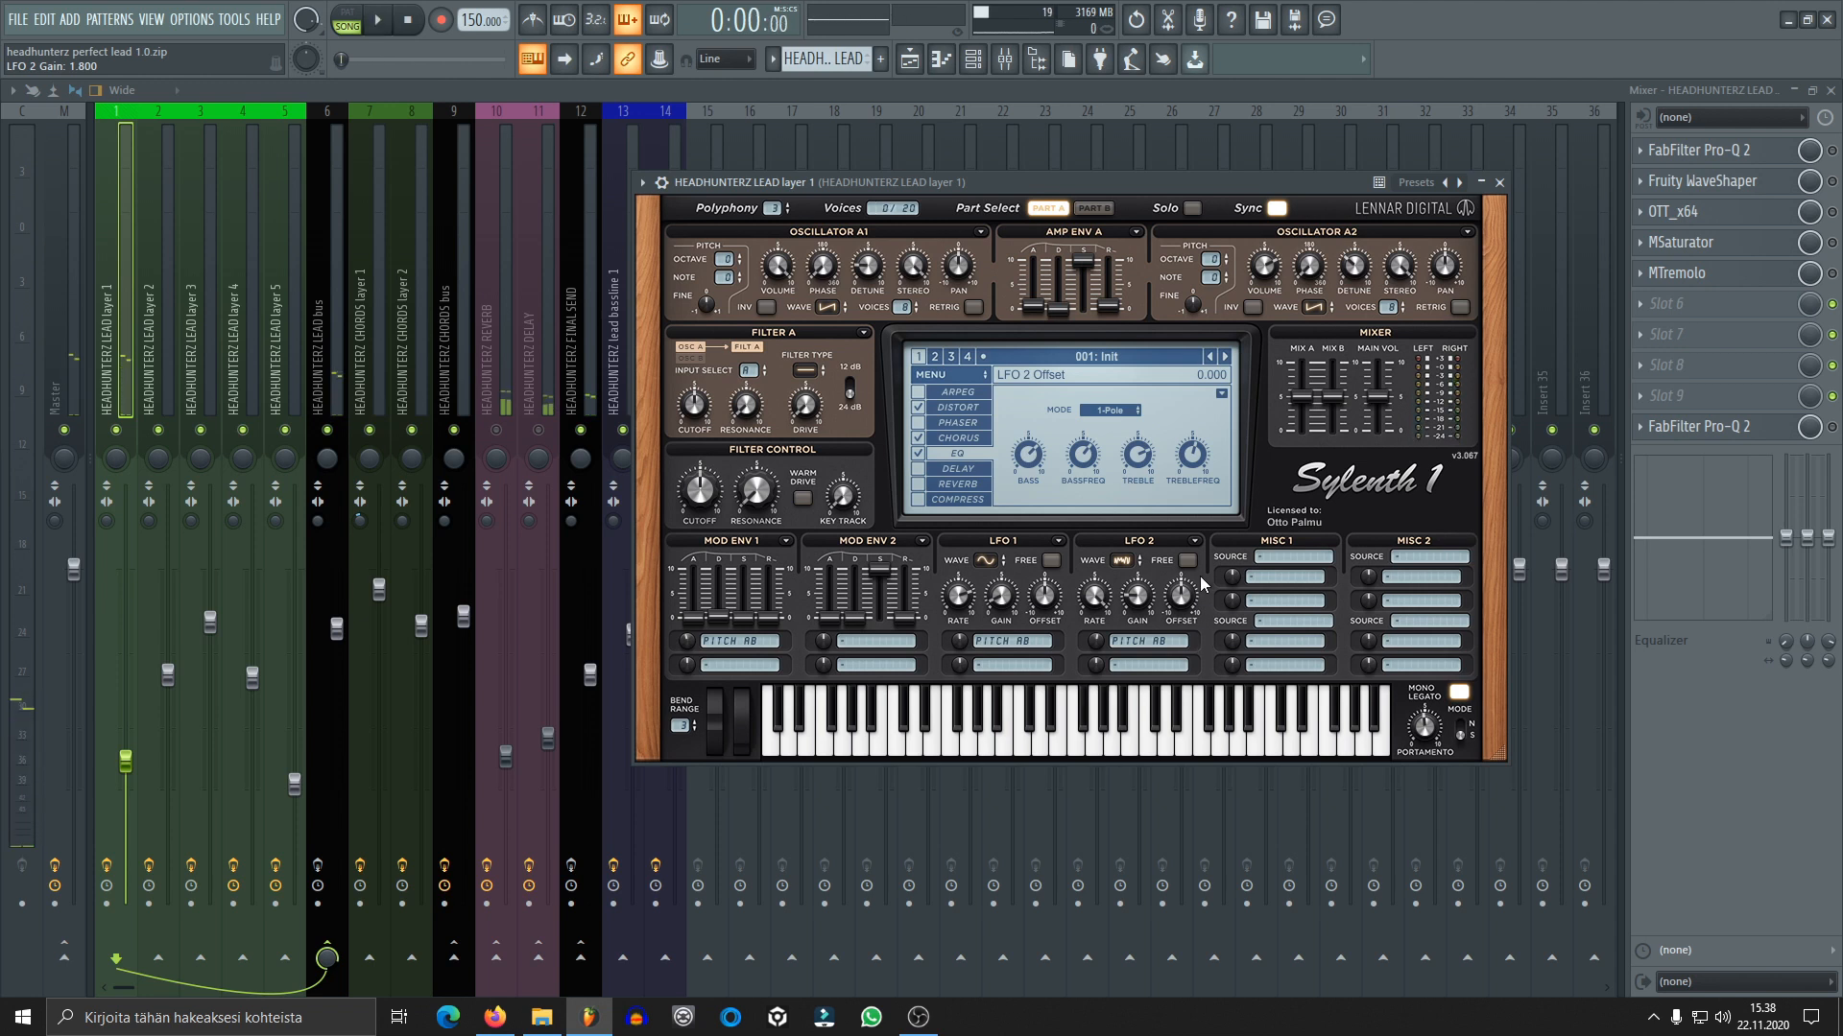
# Review the distortion, chorus and EQ settings of the lead layer 1 patch and close the synth
pyautogui.click(979, 408)
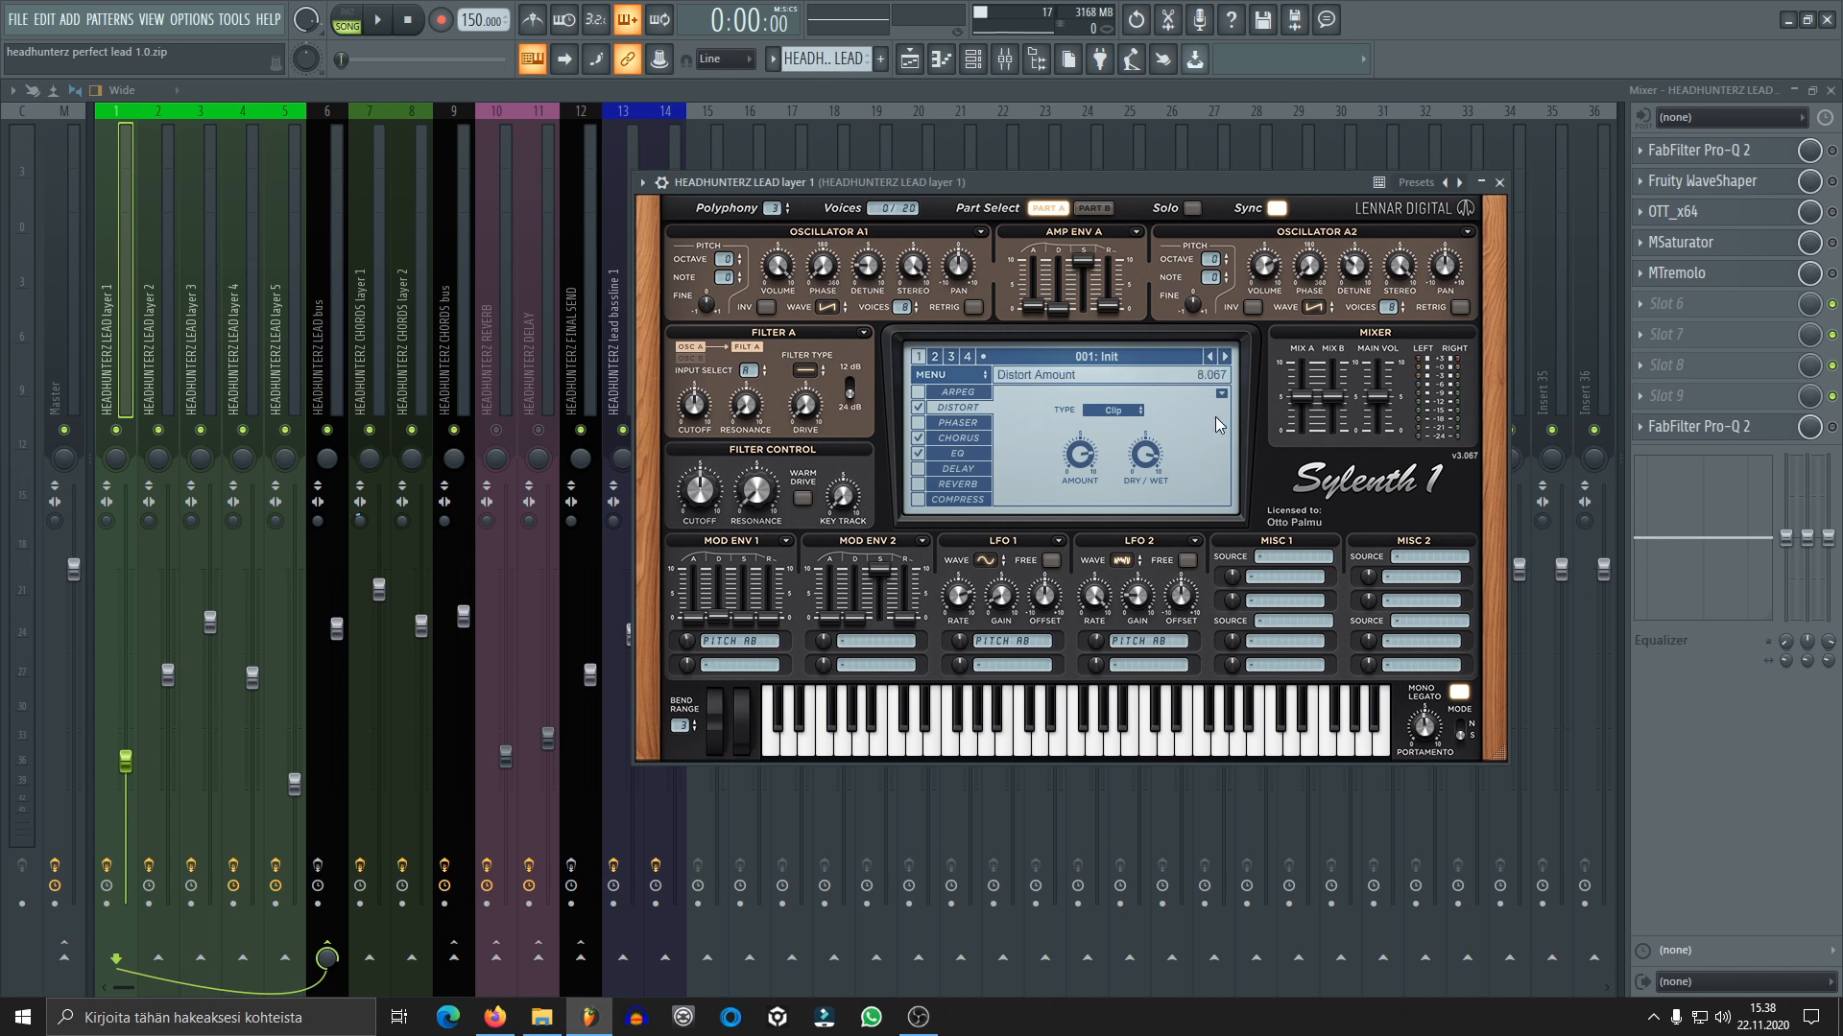
pyautogui.click(950, 438)
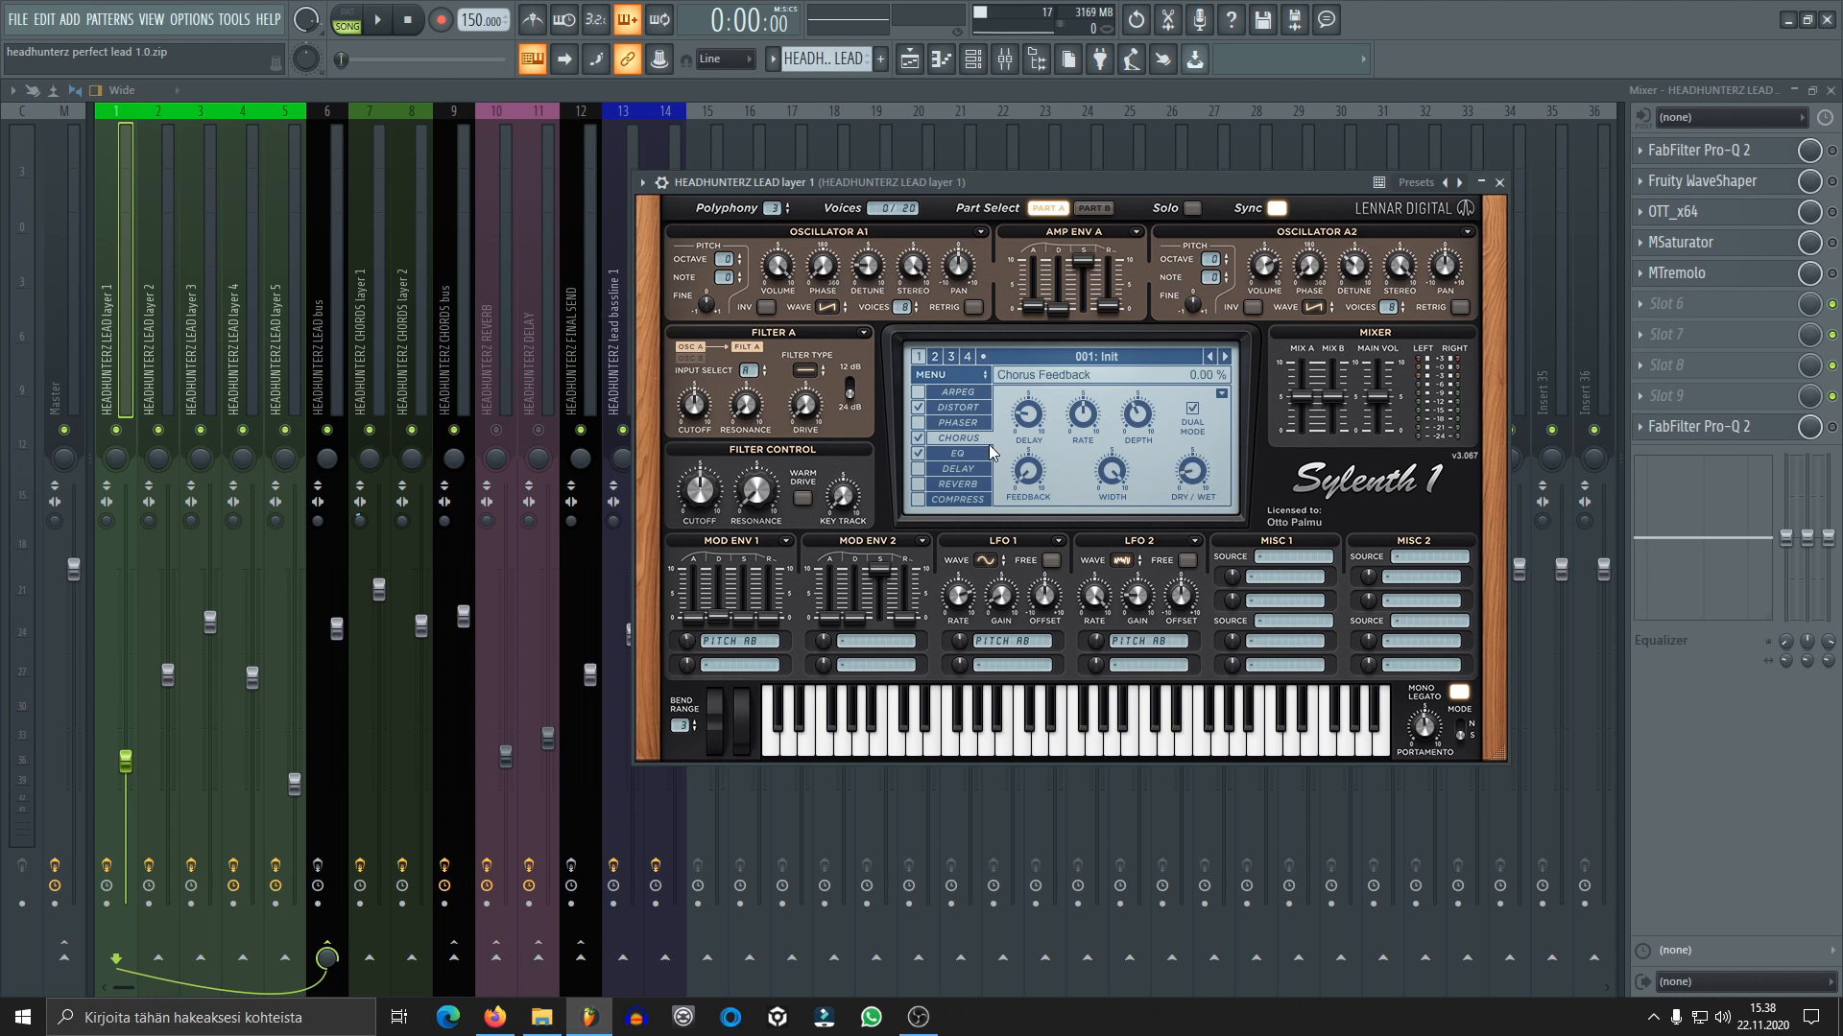
pyautogui.click(957, 453)
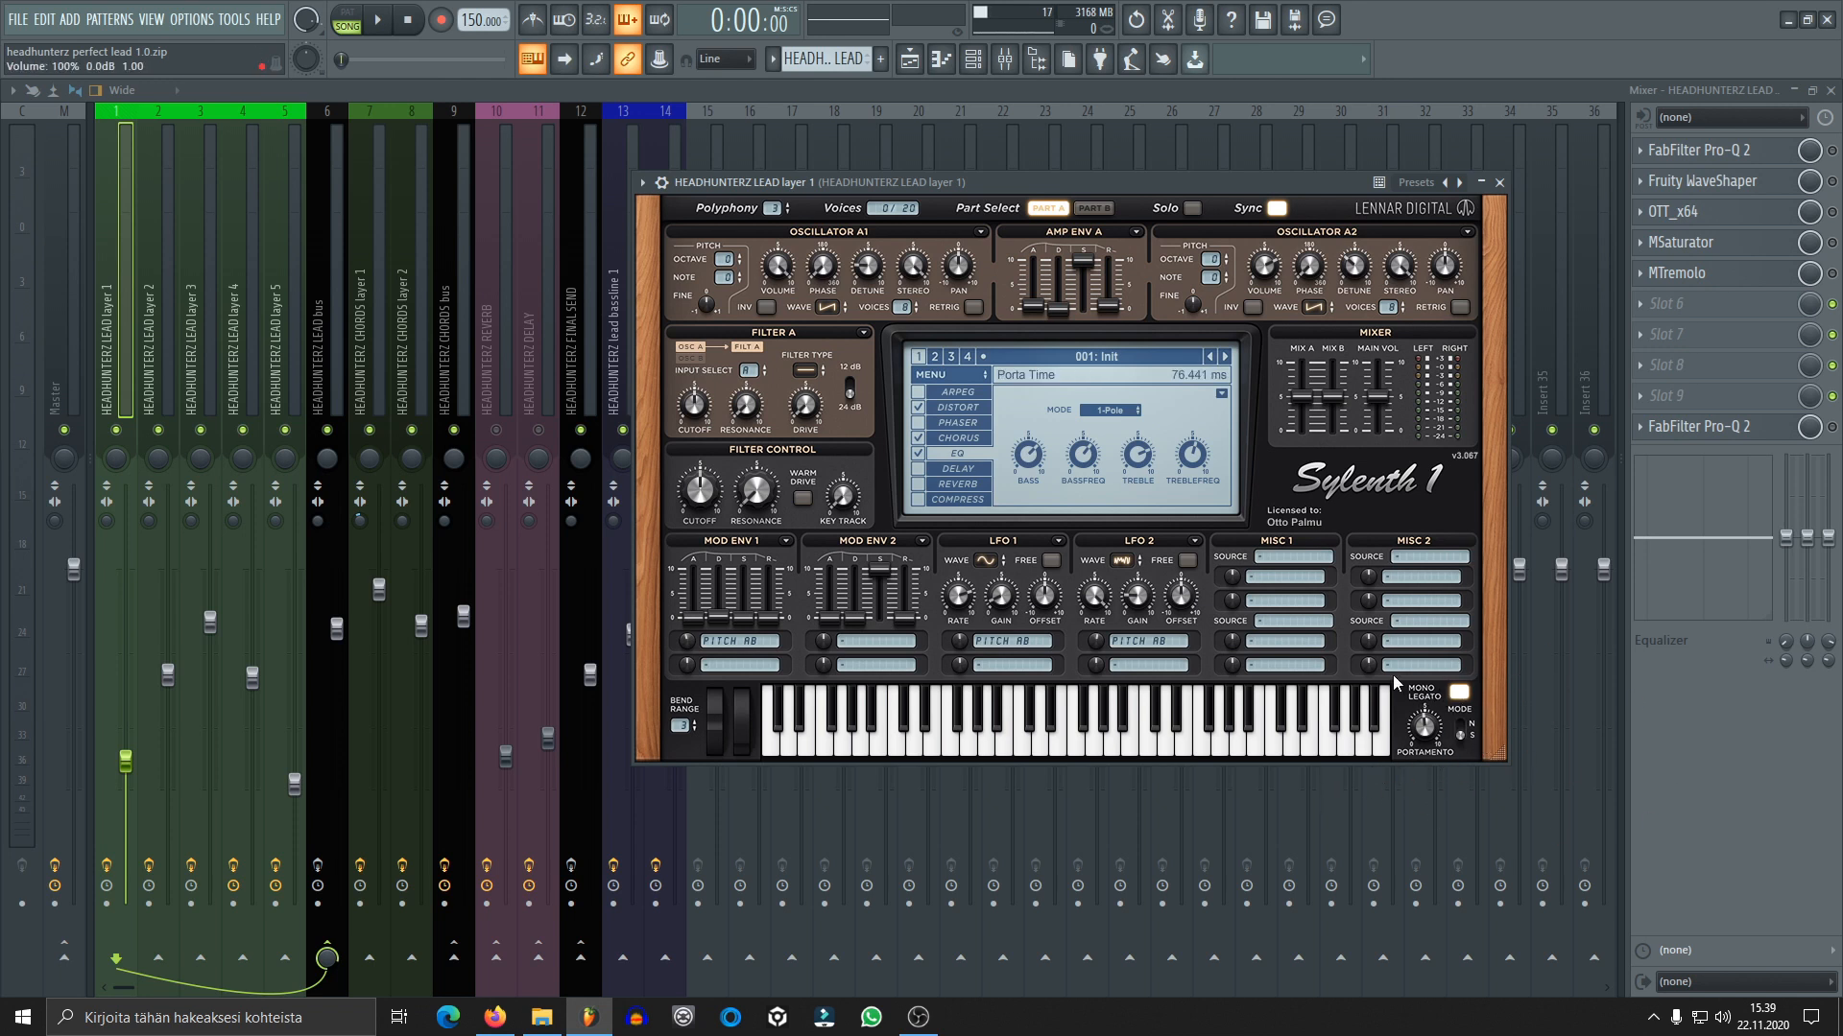
pyautogui.click(1499, 182)
# Examine the whole melody of lead layer 5 in the piano roll and close it
pyautogui.click(1089, 370)
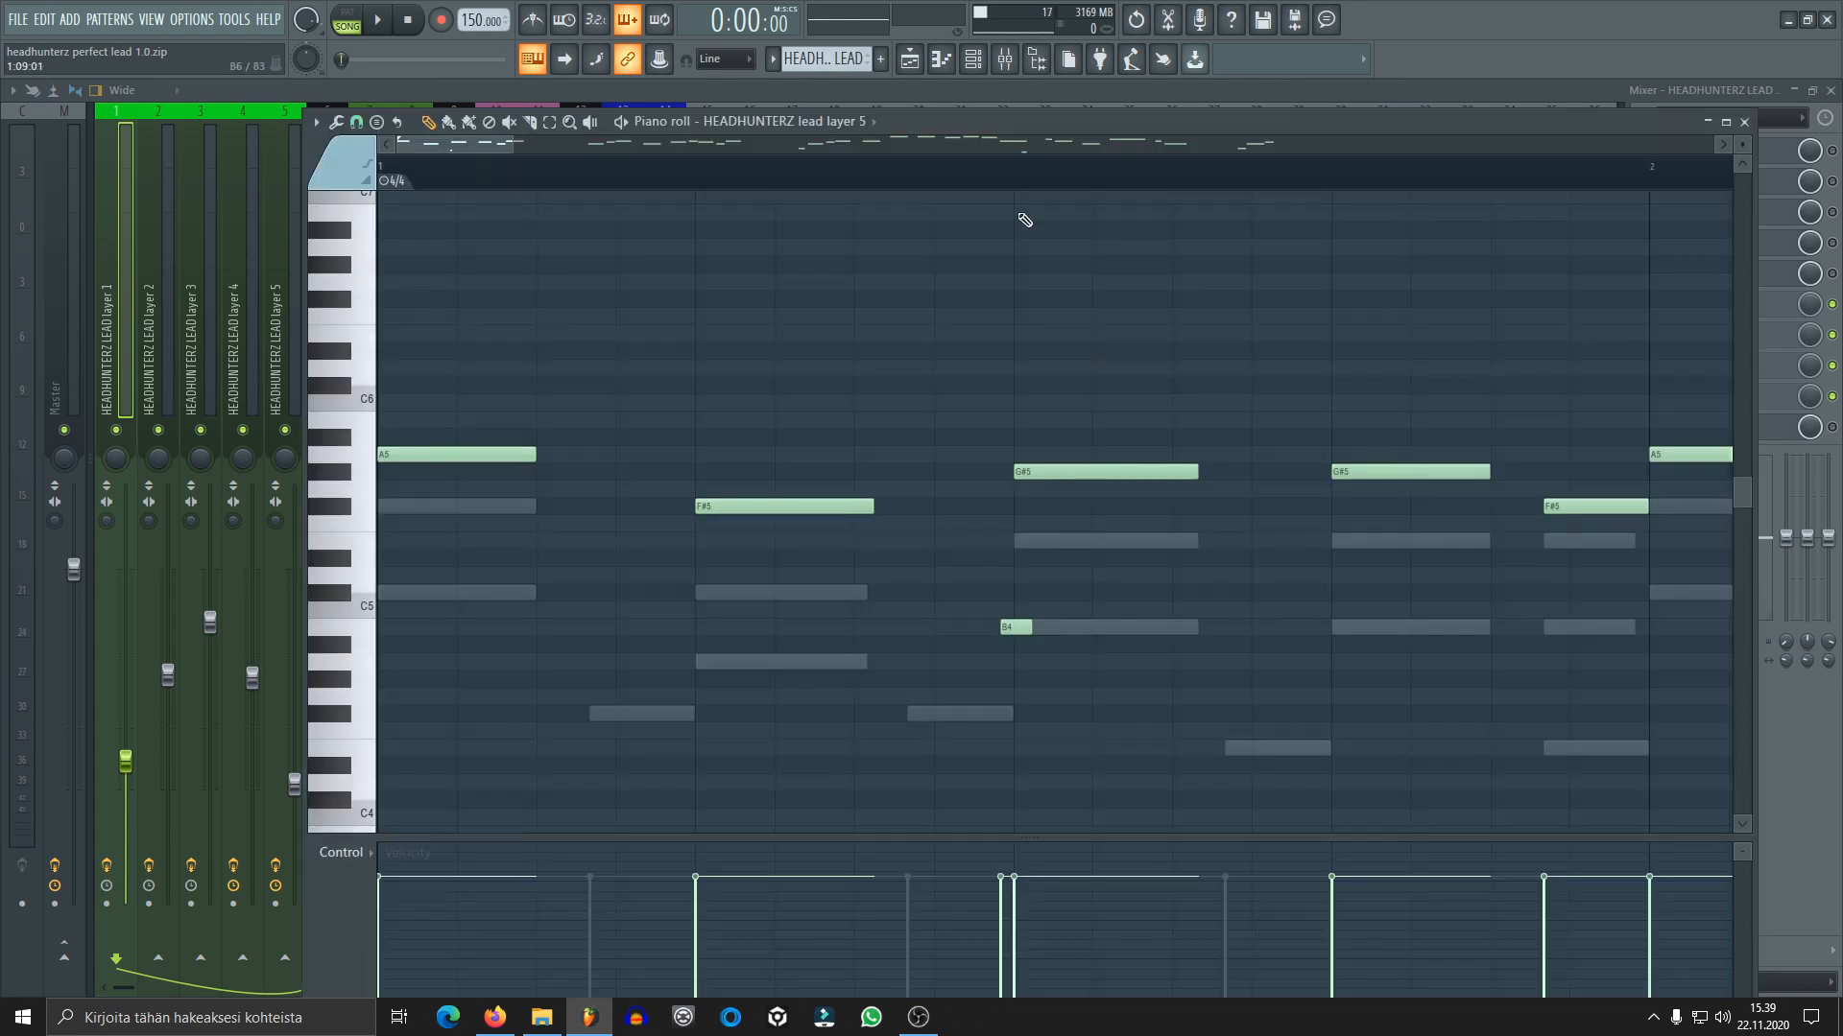
pyautogui.scroll(-8, 1010, 172)
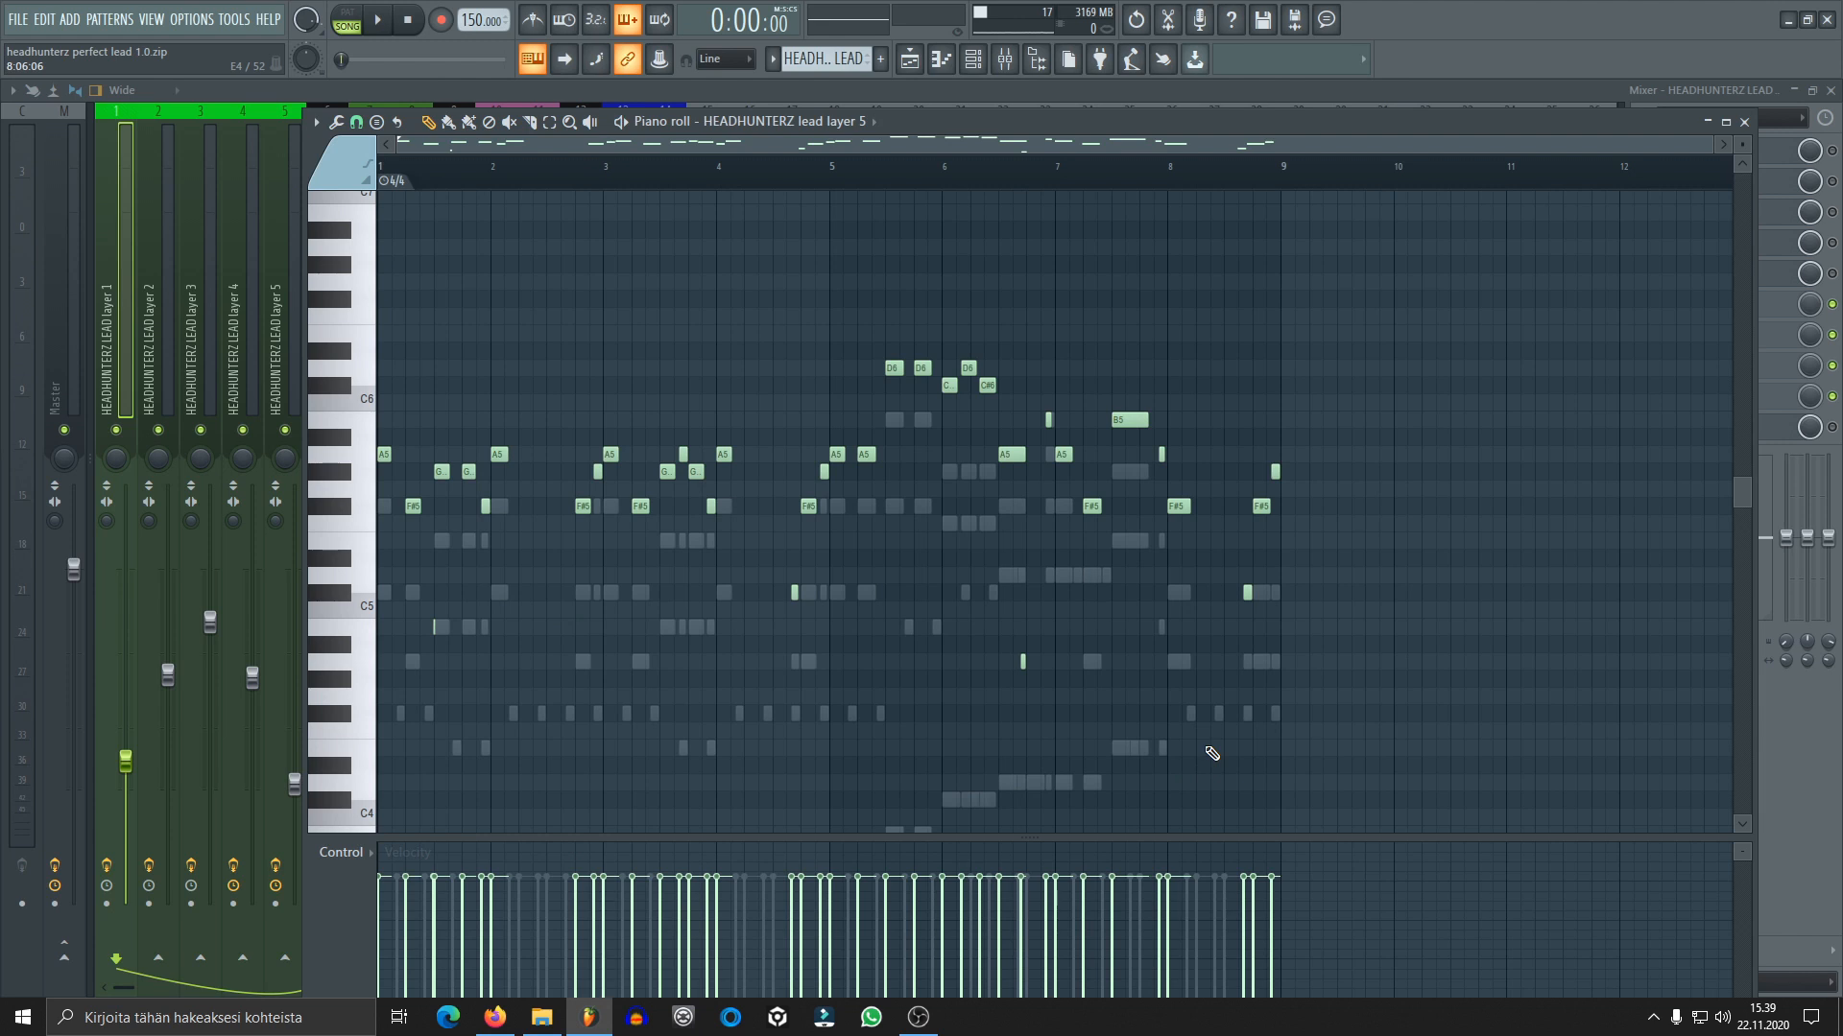
pyautogui.click(1744, 123)
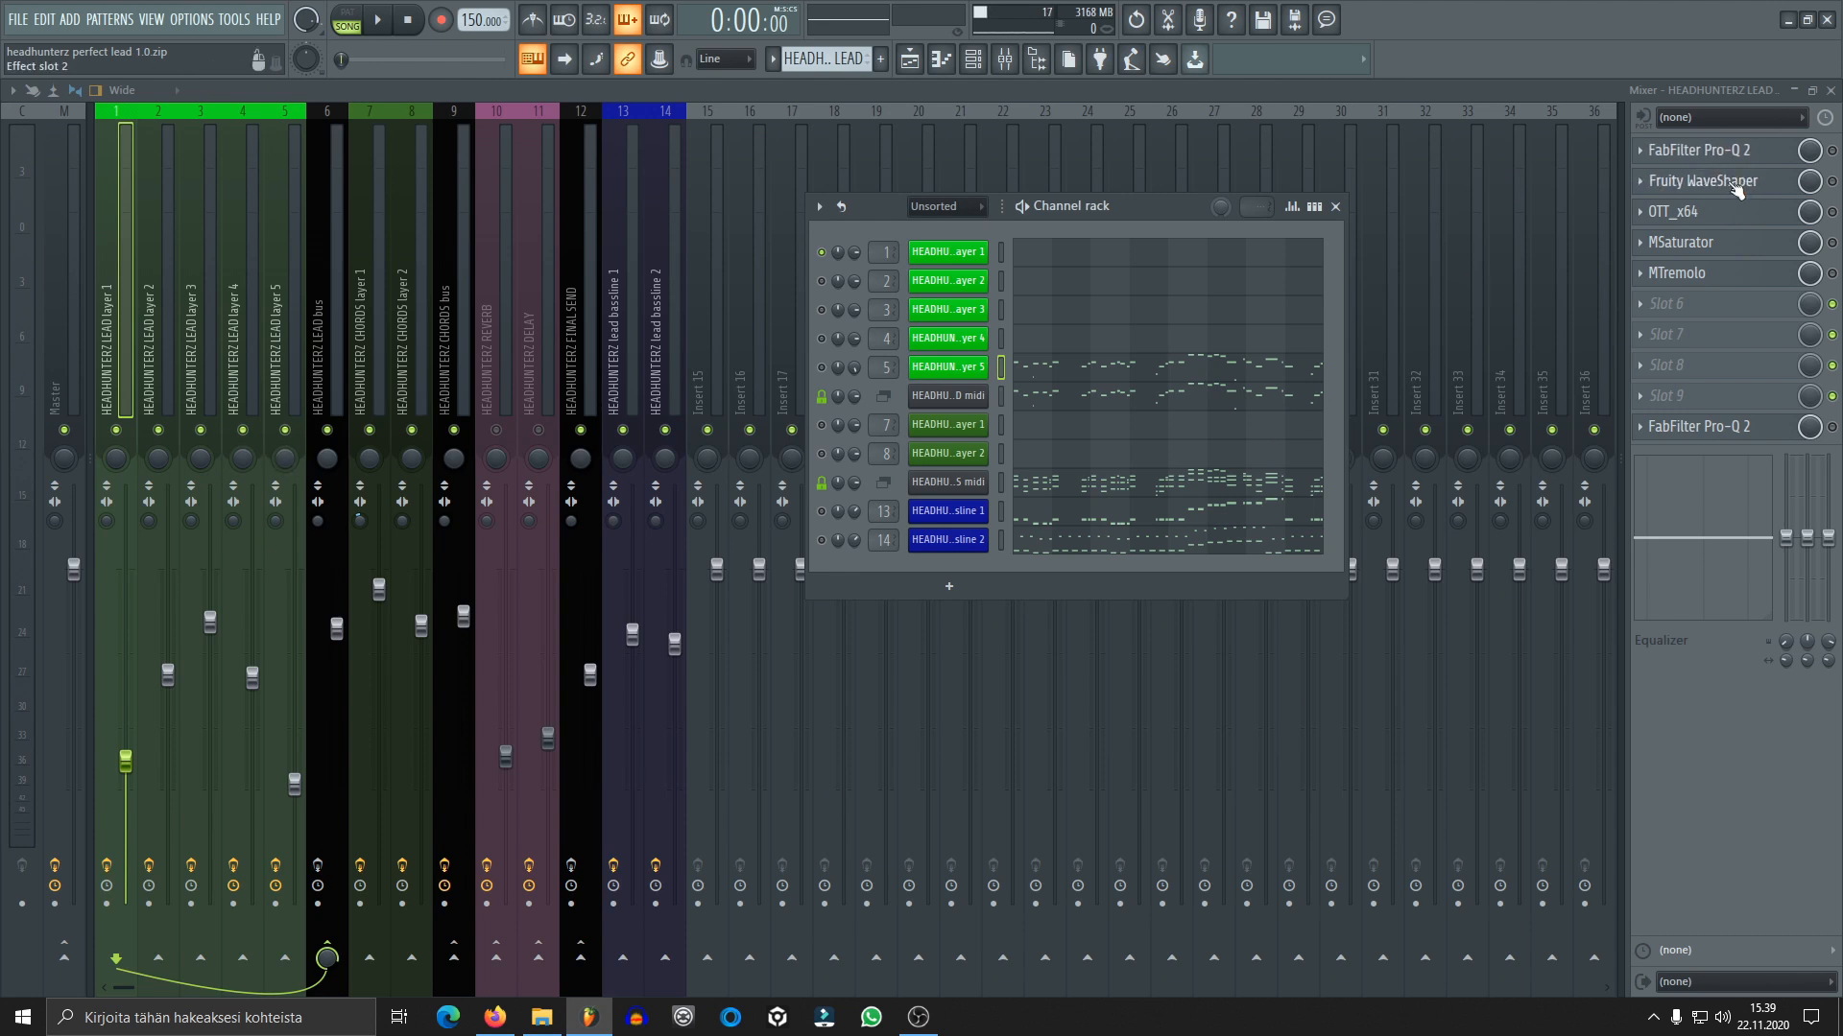
# Enable the first FabFilter Pro-Q 2 on lead layer 1 during playback and inspect its low and high cut bands
pyautogui.click(1704, 163)
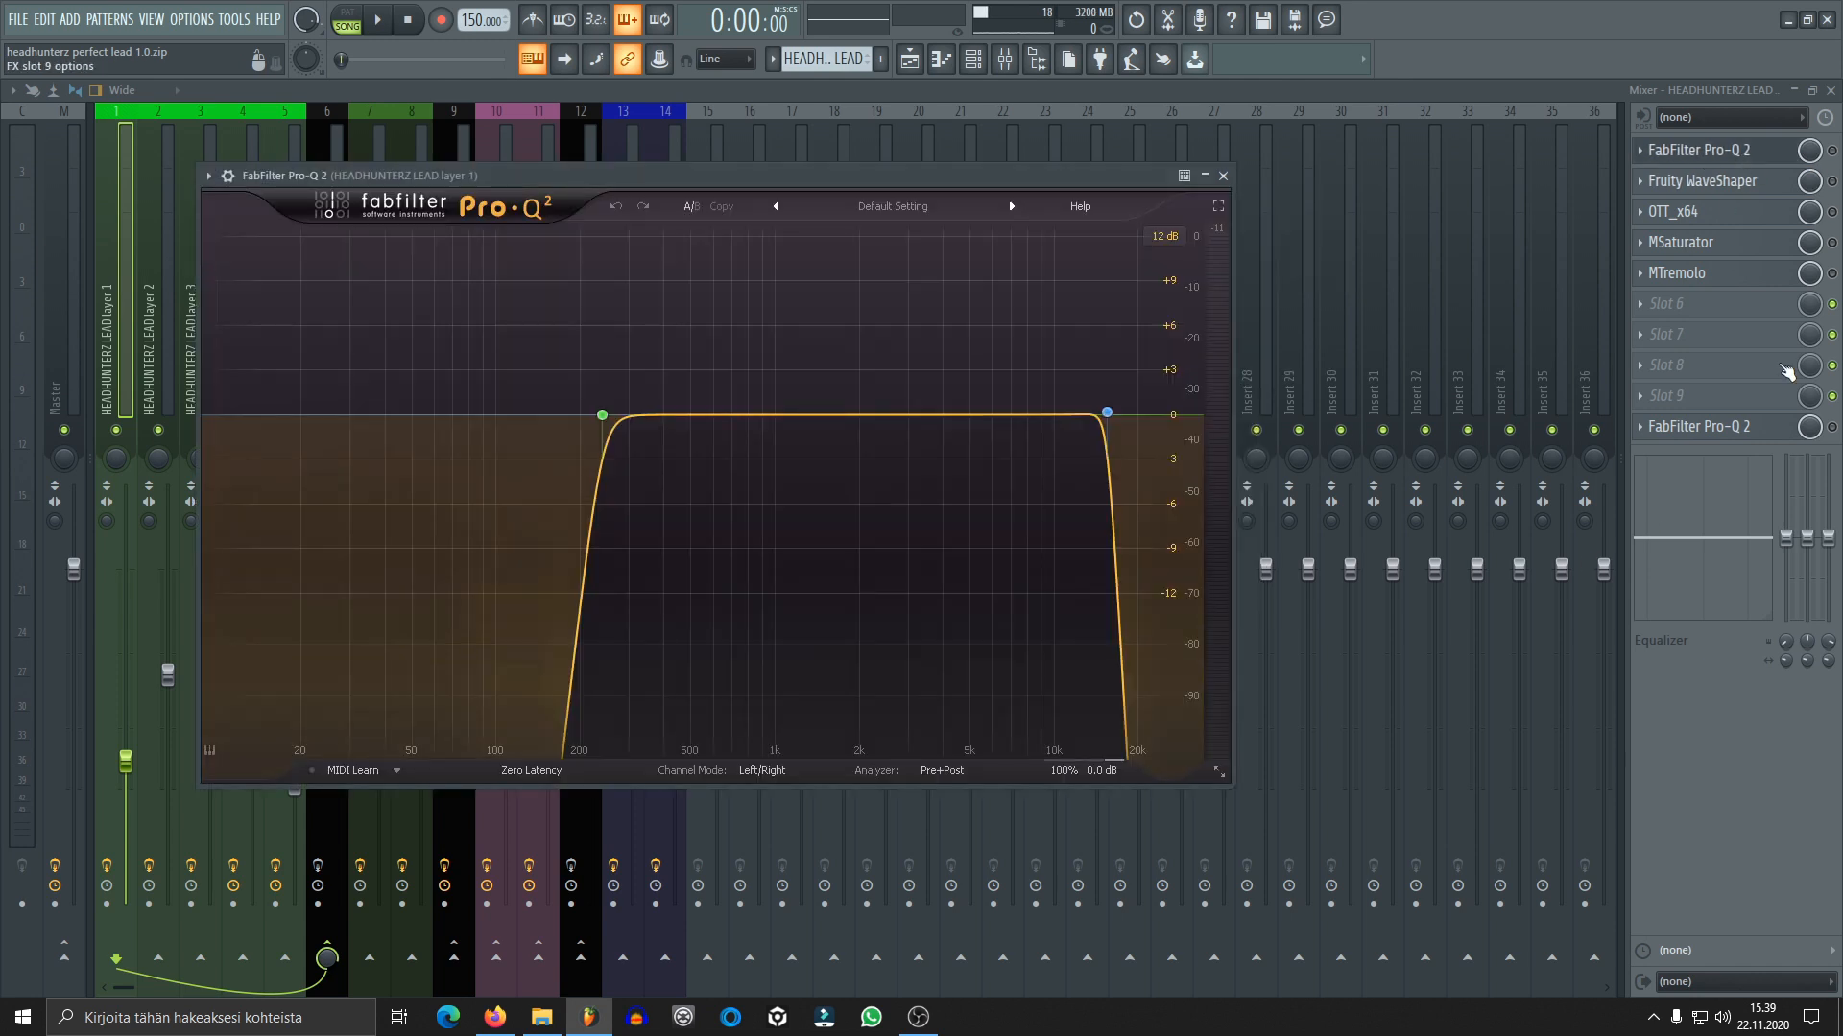
pyautogui.press('space')
pyautogui.click(1832, 151)
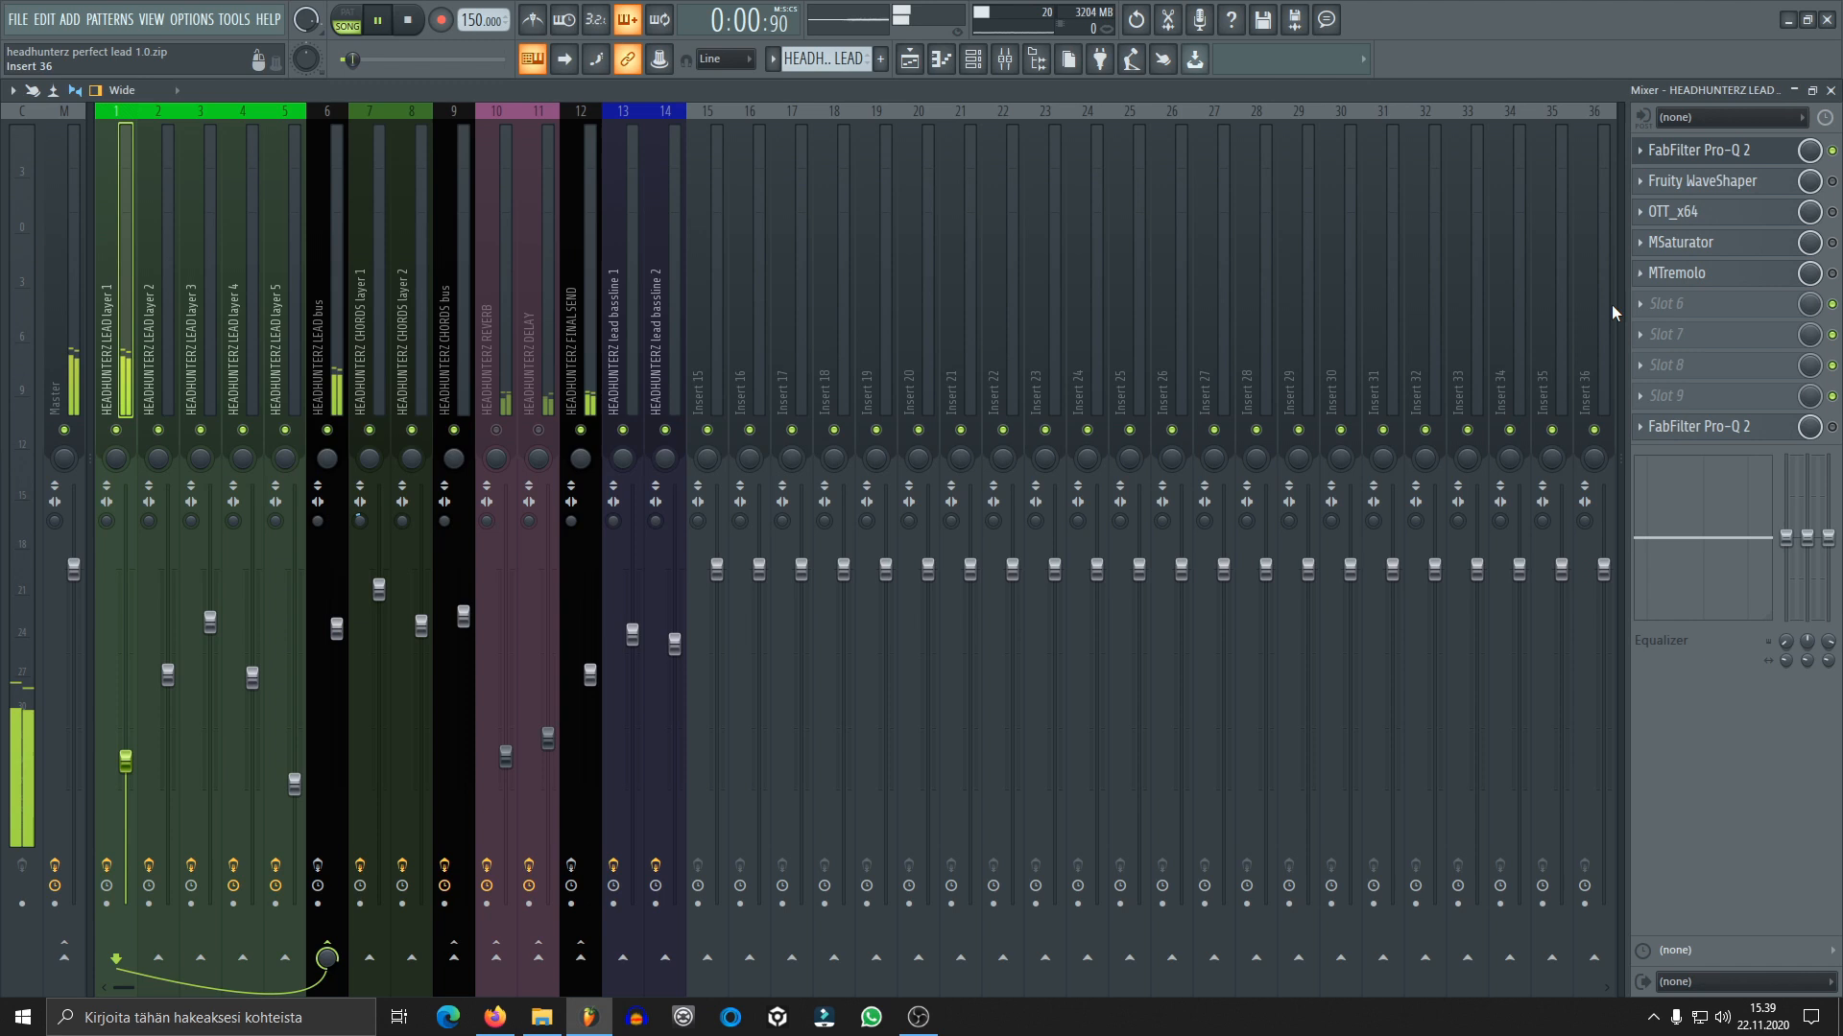
pyautogui.click(1714, 150)
pyautogui.moveTo(1107, 418)
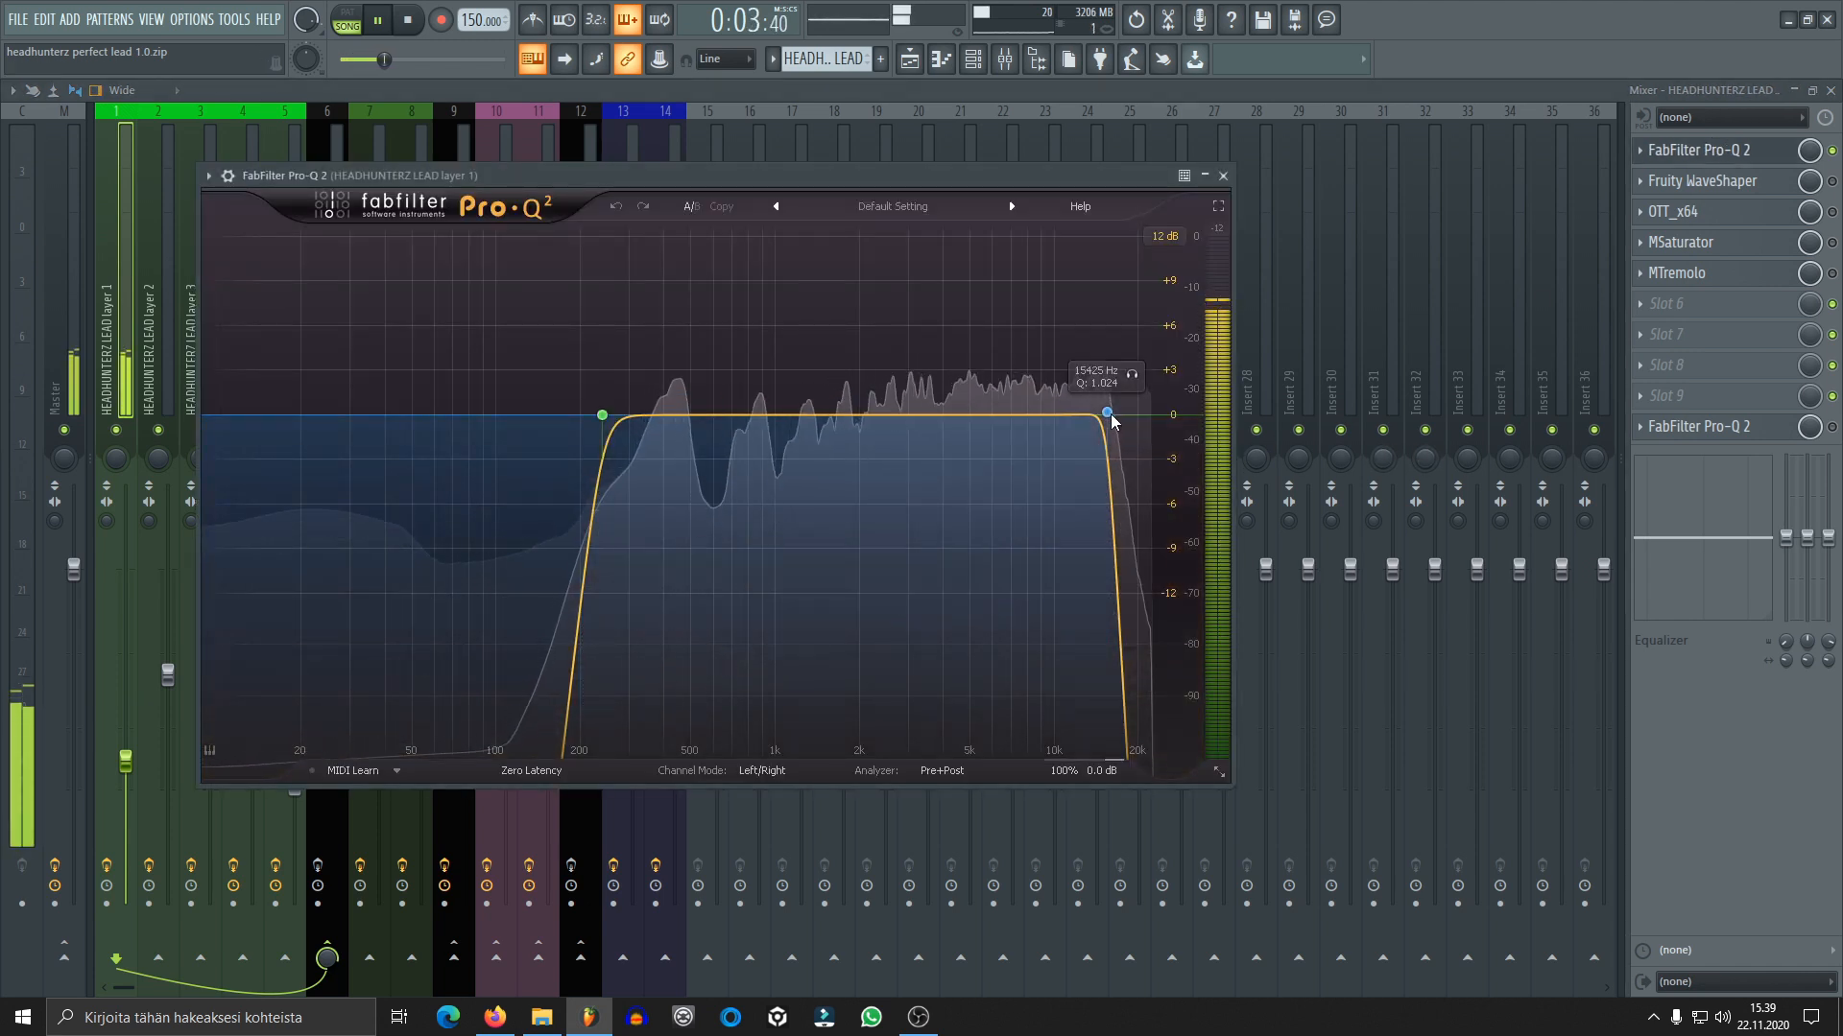
pyautogui.moveTo(605, 426)
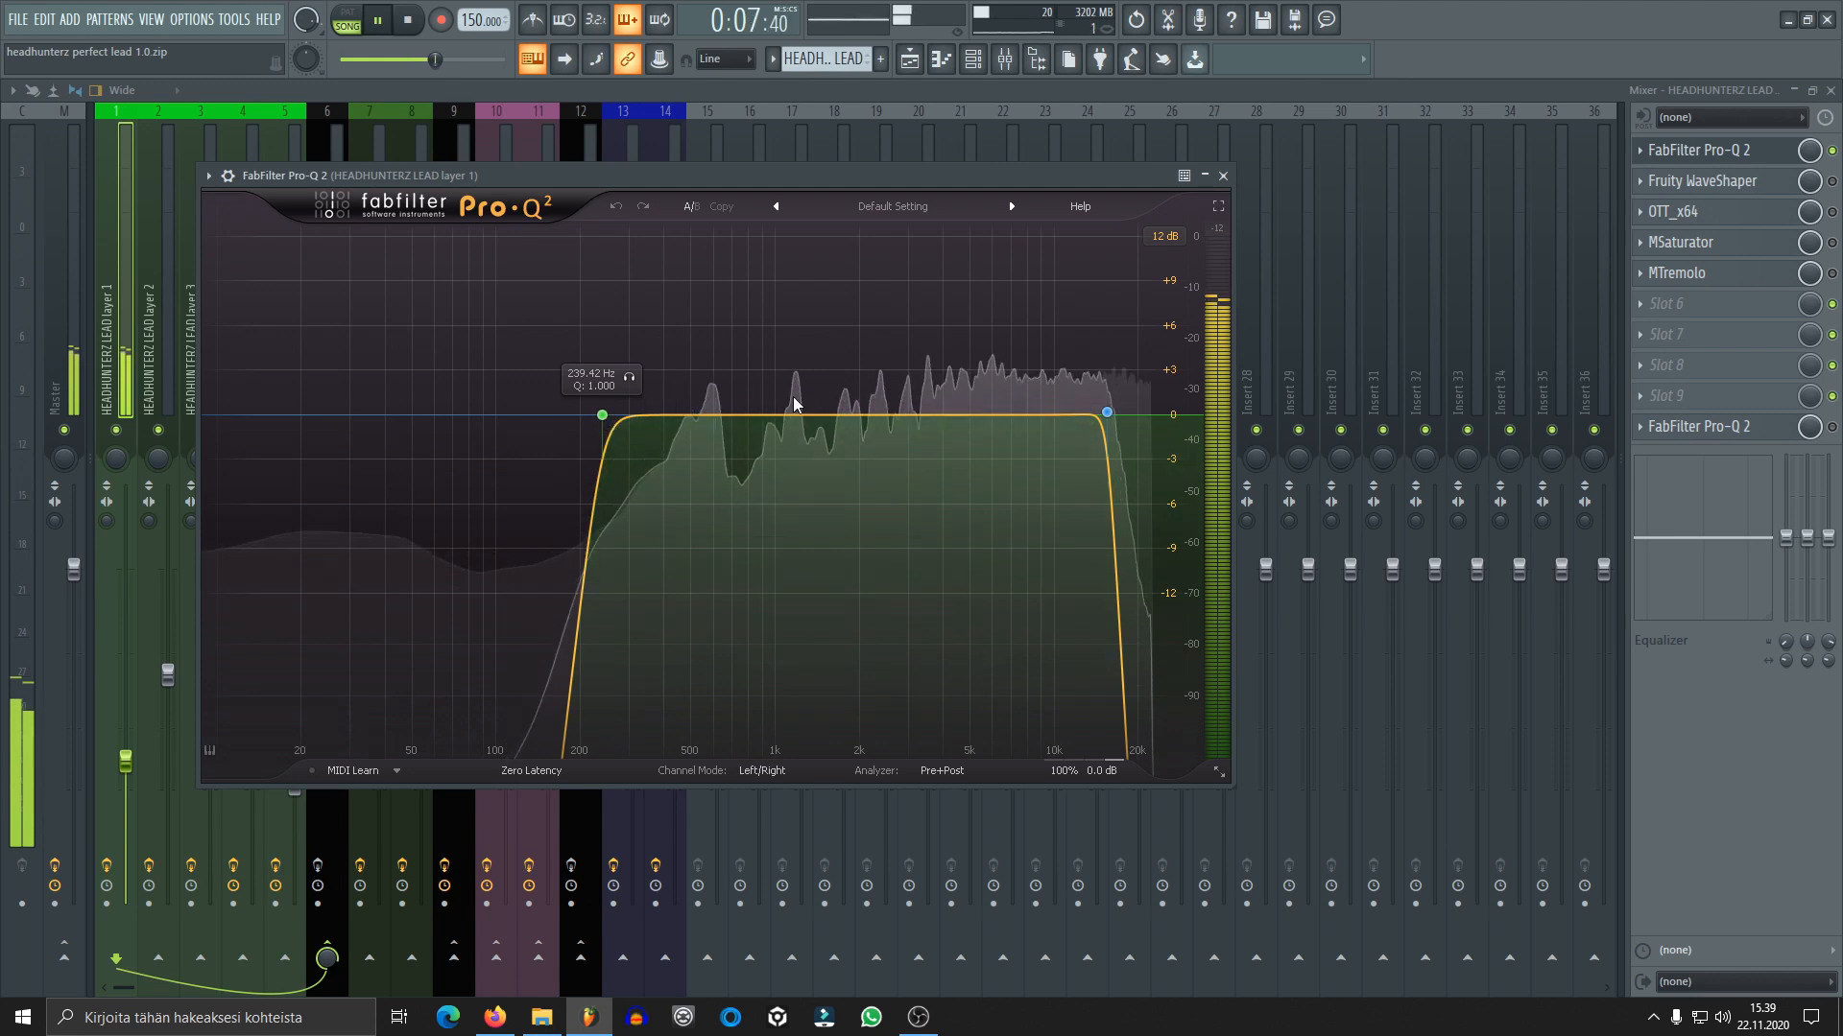
pyautogui.click(1223, 176)
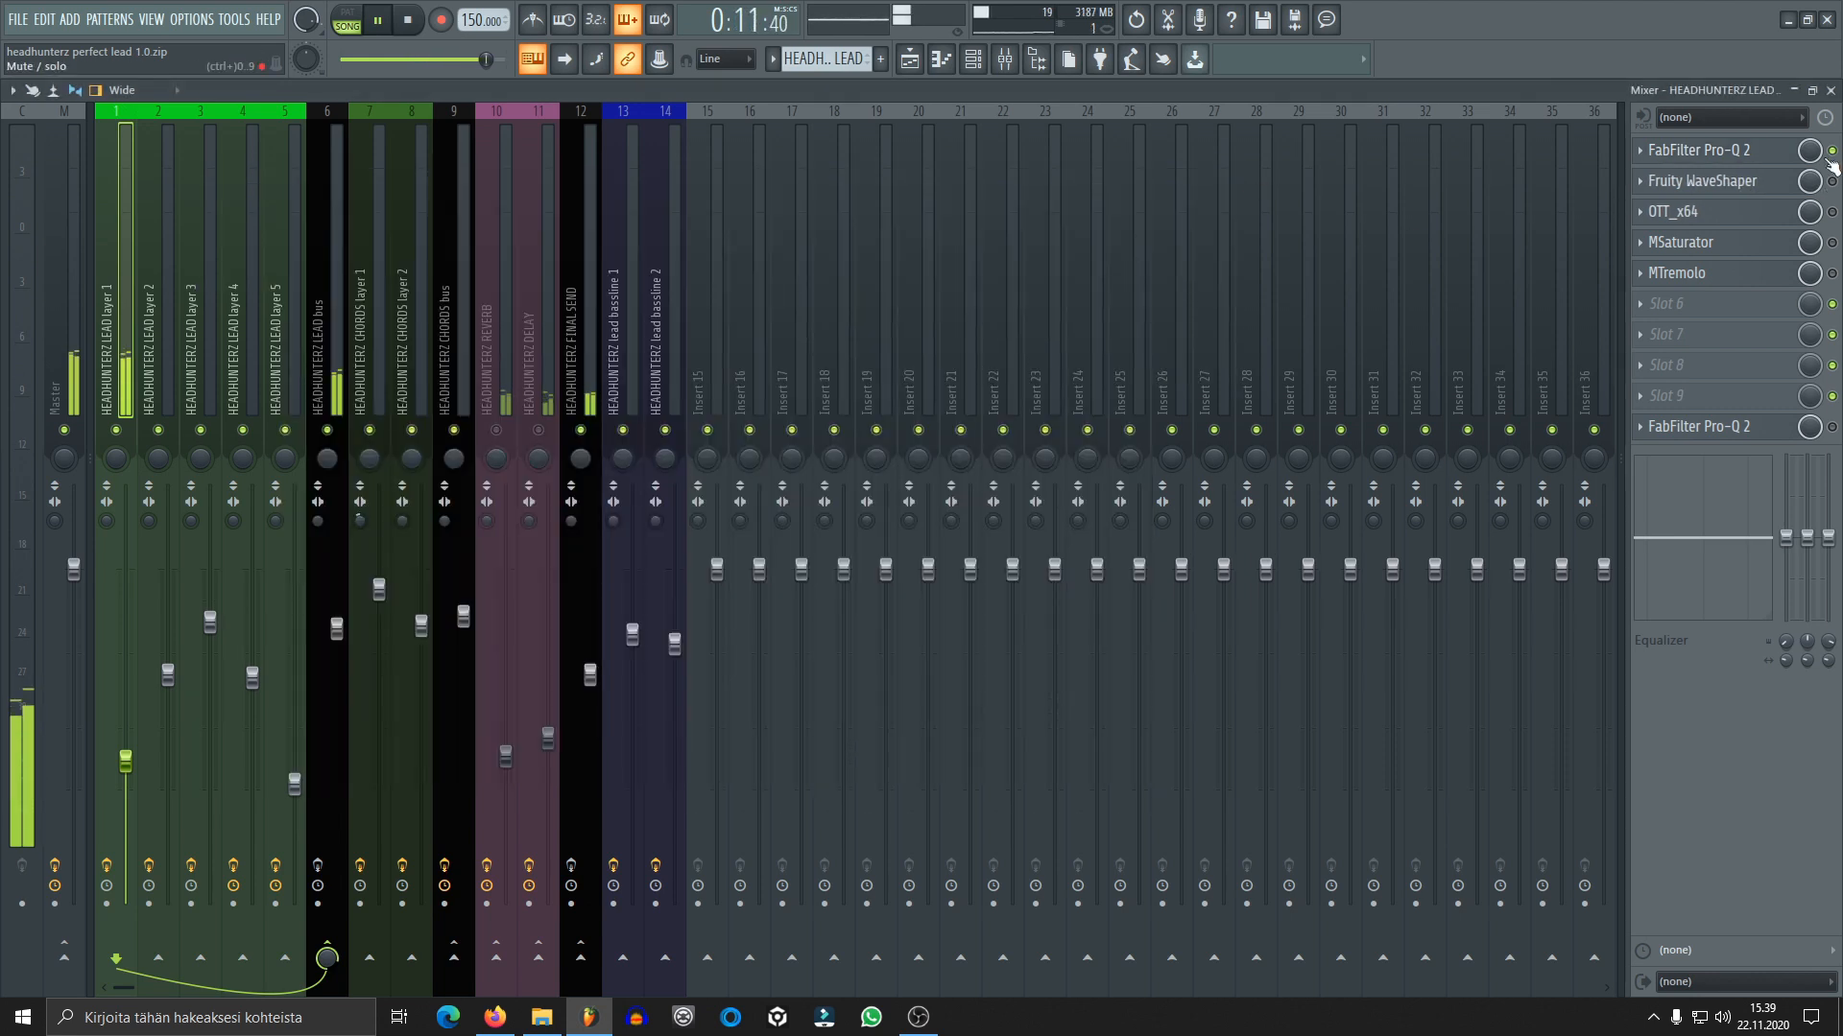
# Enable Fruity WaveShaper on lead layer 1 during playback and inspect its distortion curve
pyautogui.click(1708, 180)
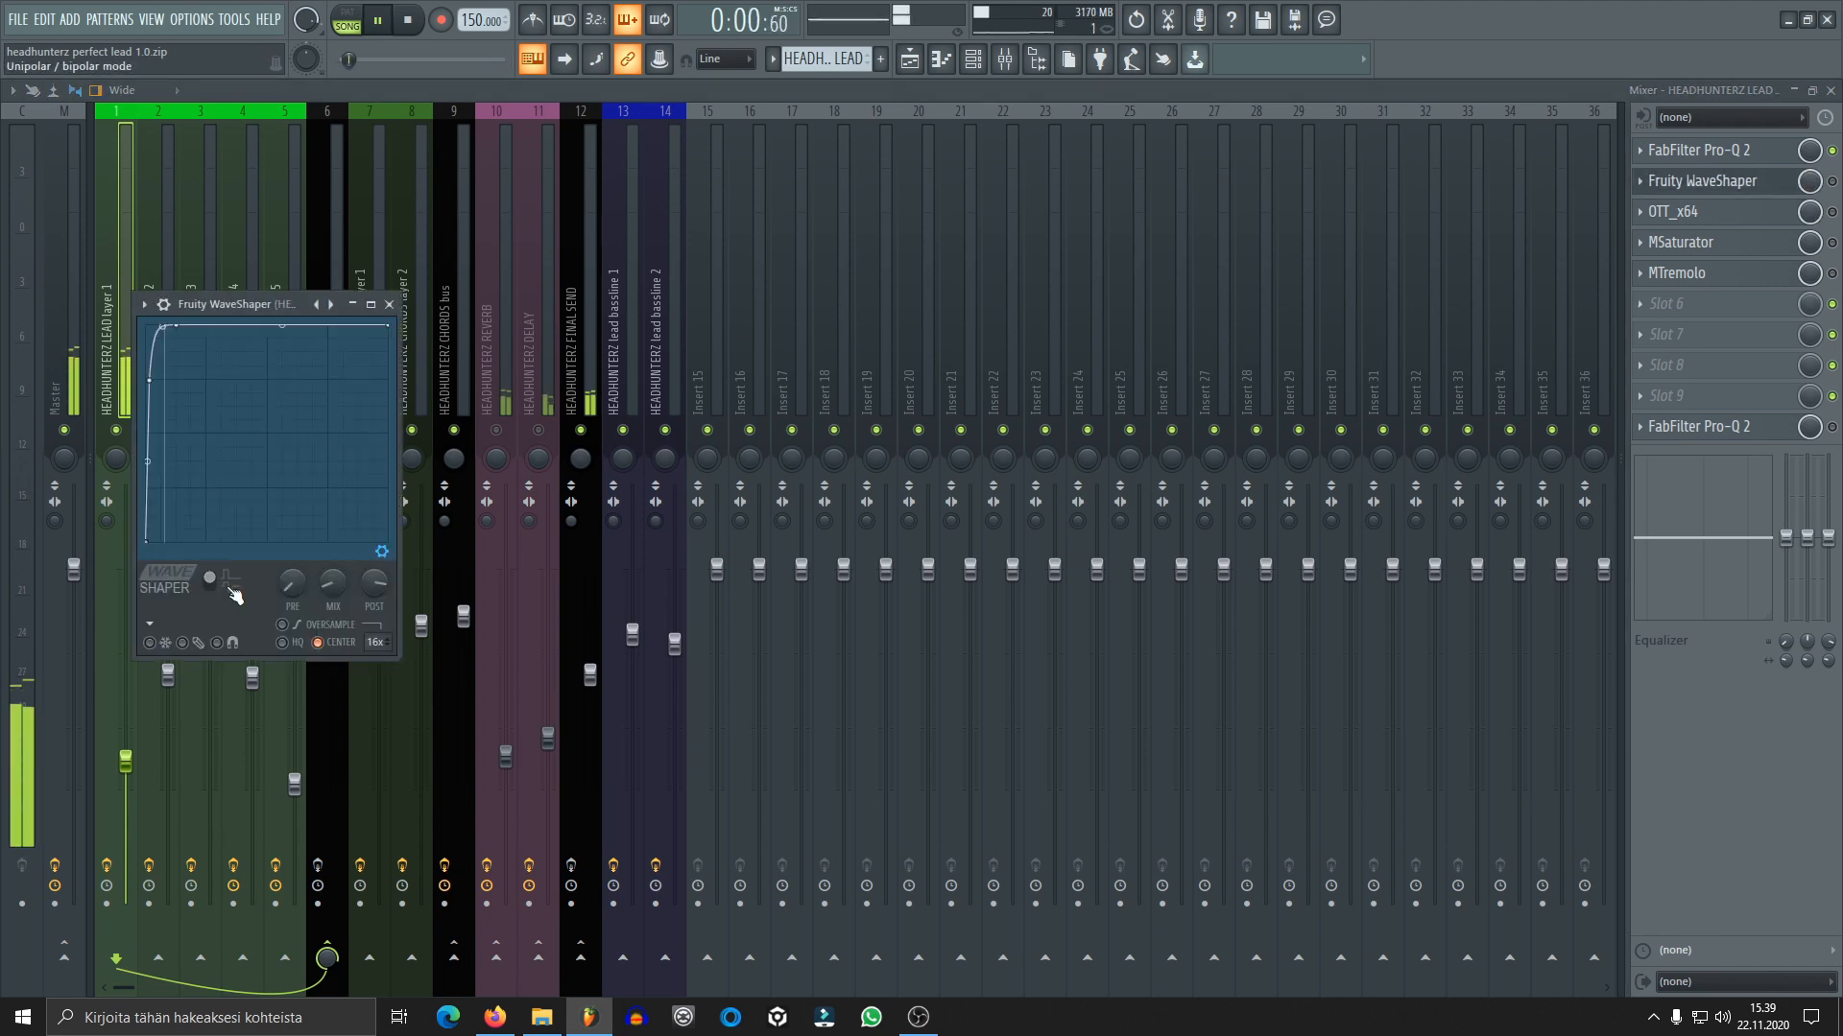
pyautogui.click(1832, 182)
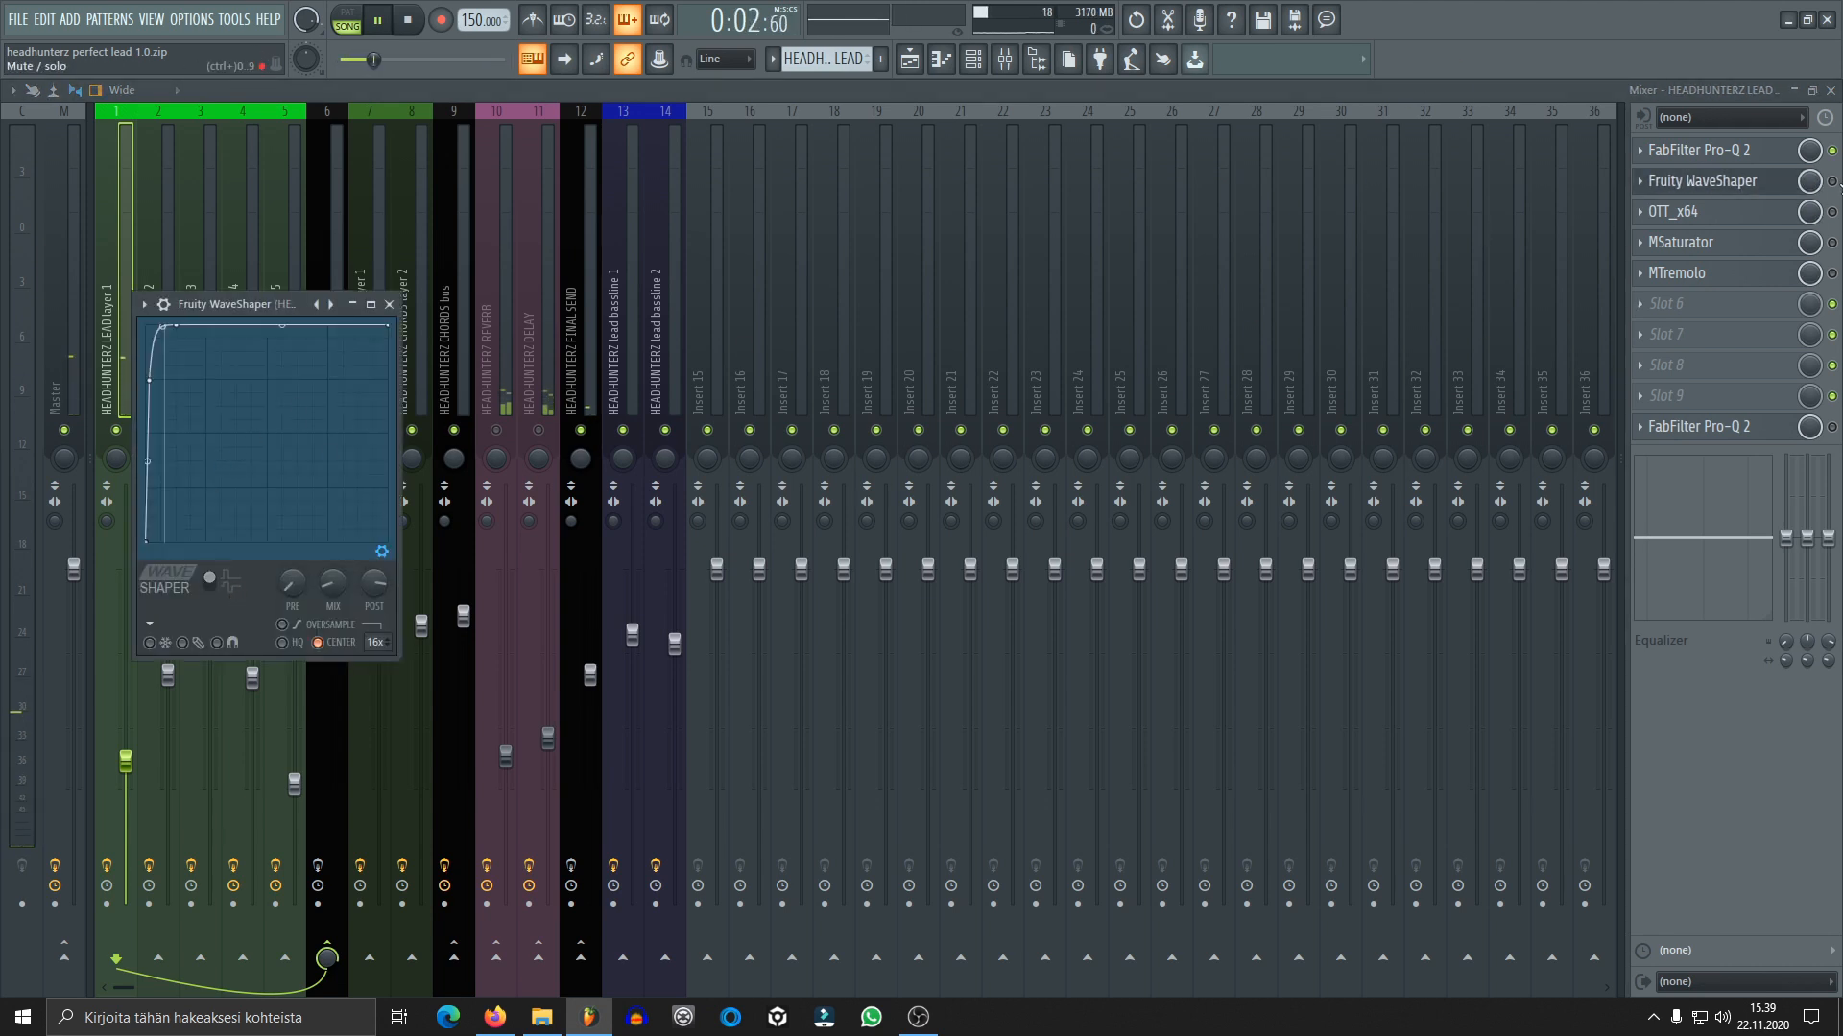
pyautogui.click(1713, 182)
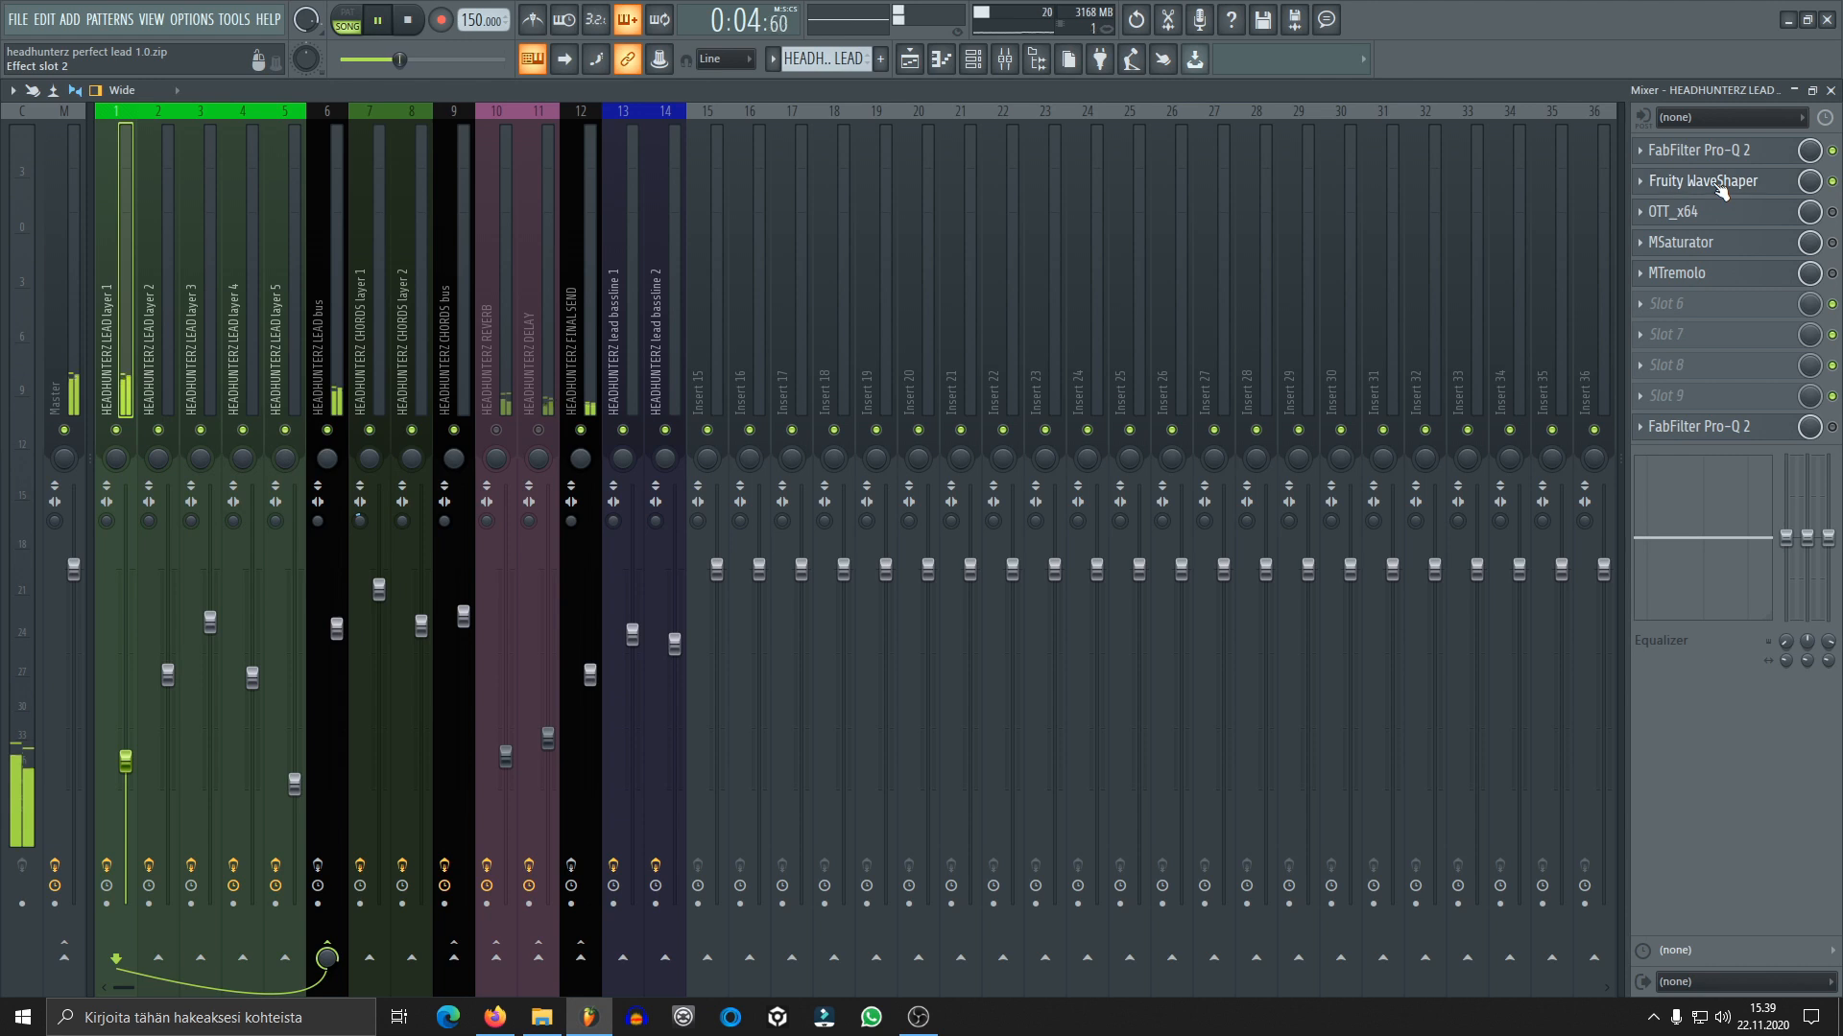
pyautogui.click(1708, 182)
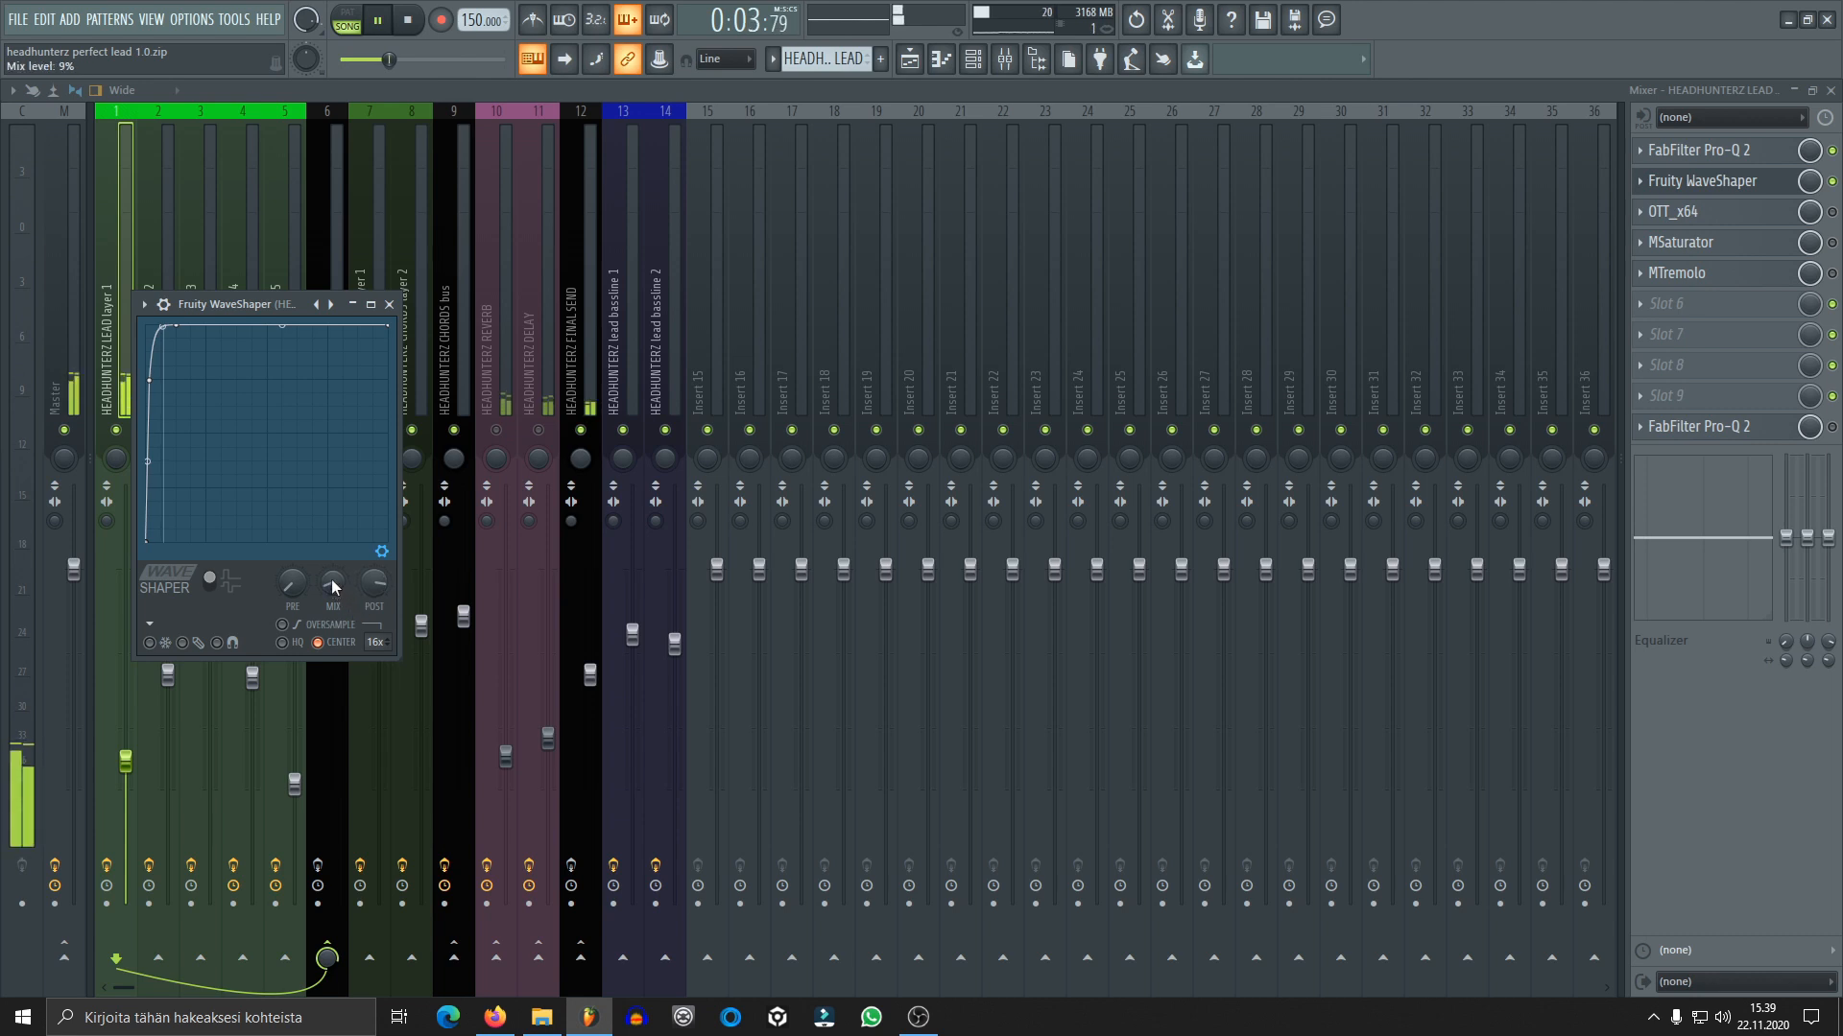
pyautogui.click(389, 305)
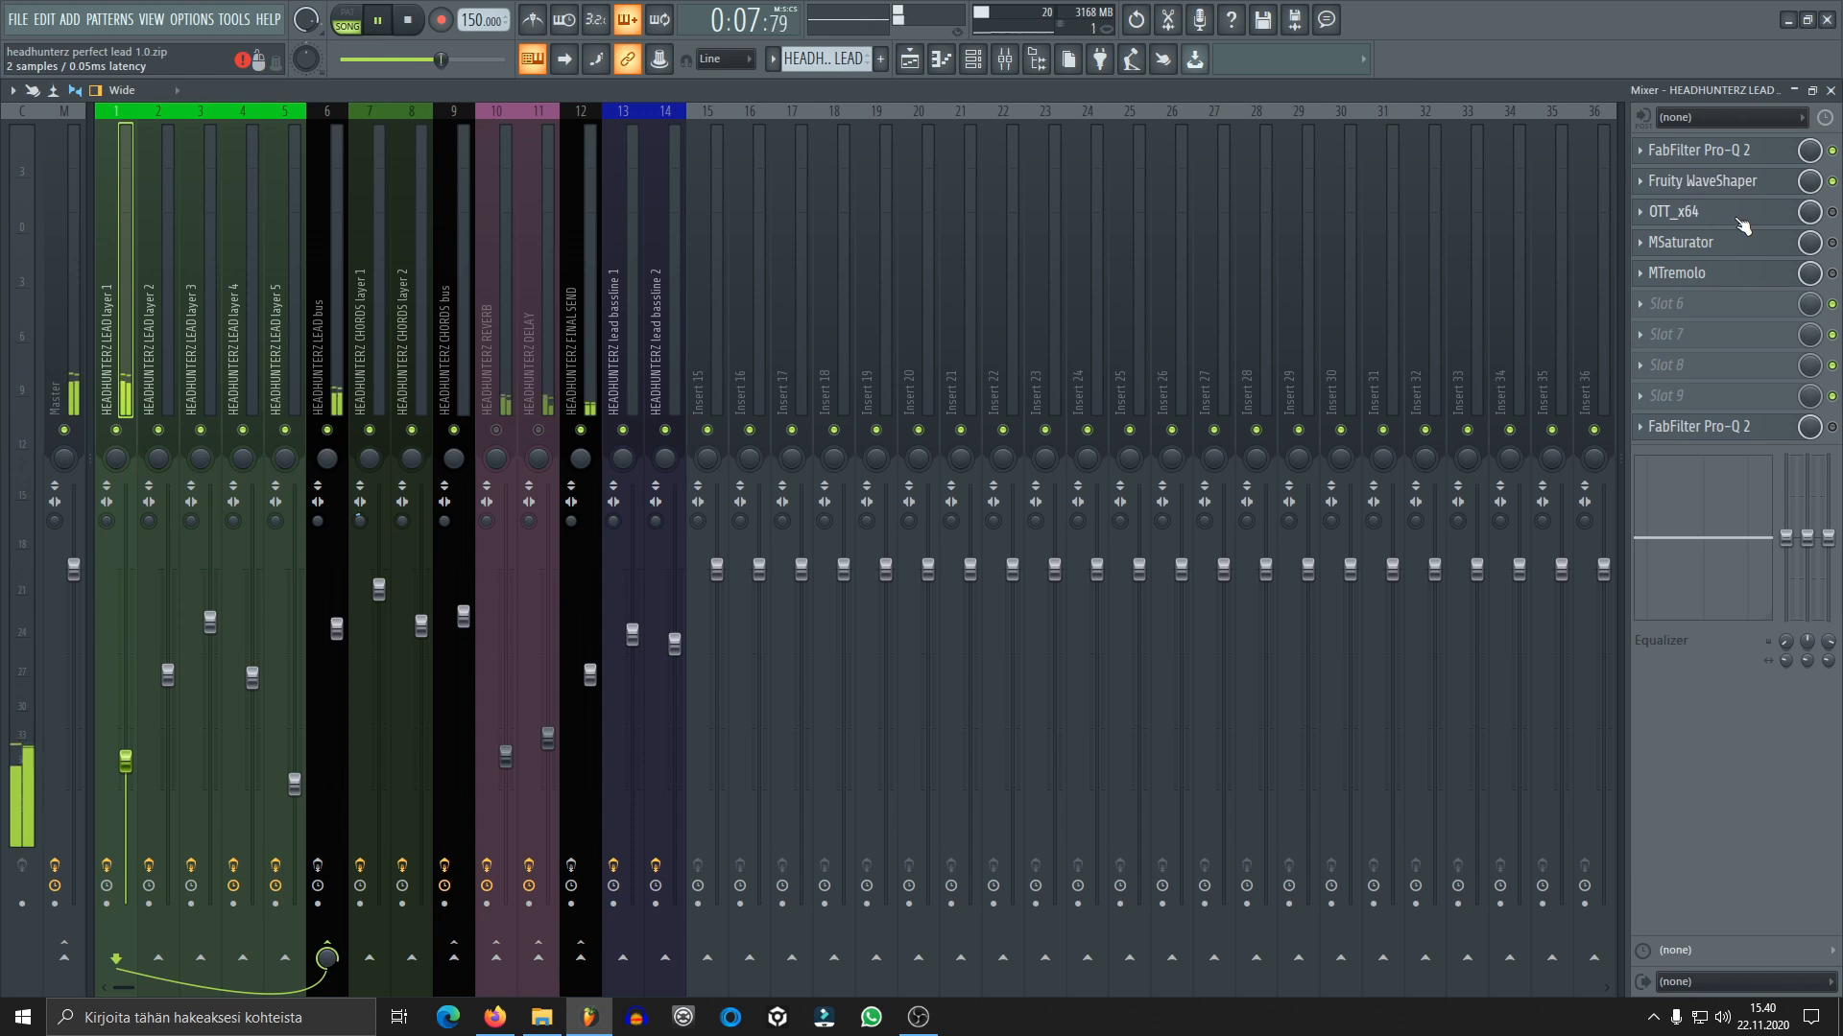
# Enable OTT on lead layer 1 during playback, inspect its compression settings and close it
pyautogui.click(1739, 219)
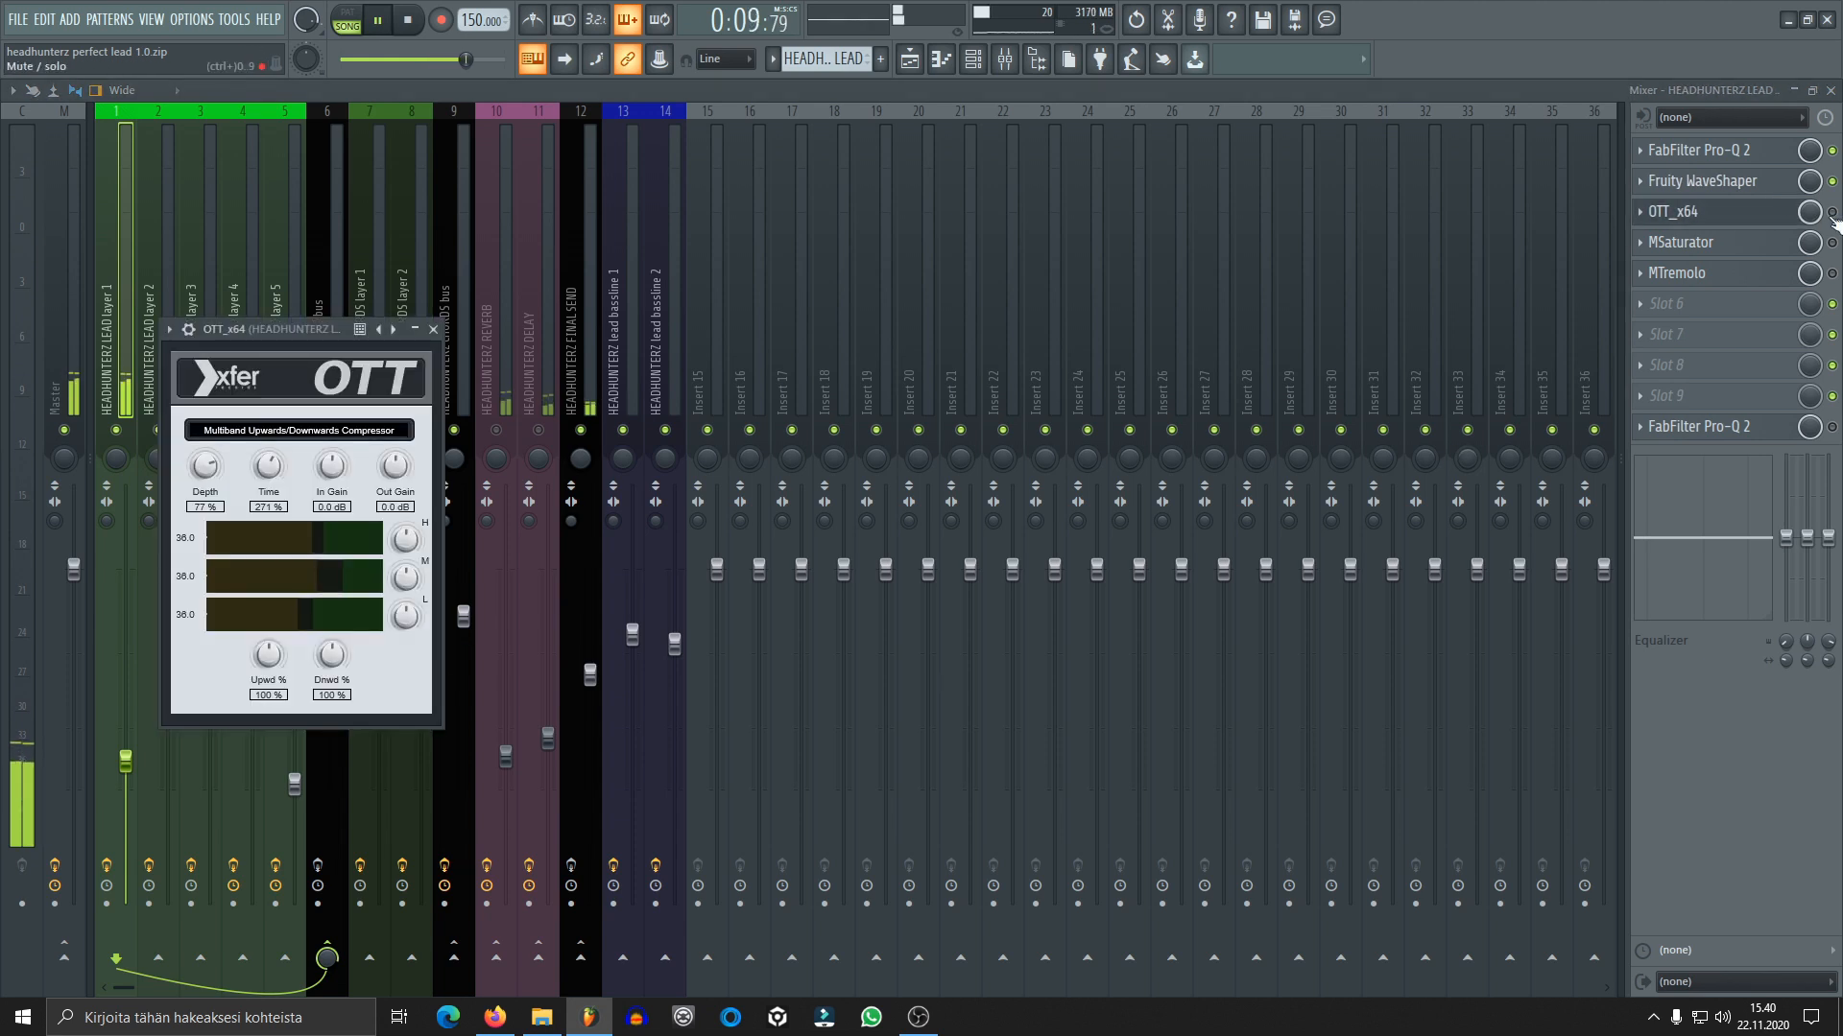
pyautogui.click(1765, 215)
pyautogui.click(1768, 225)
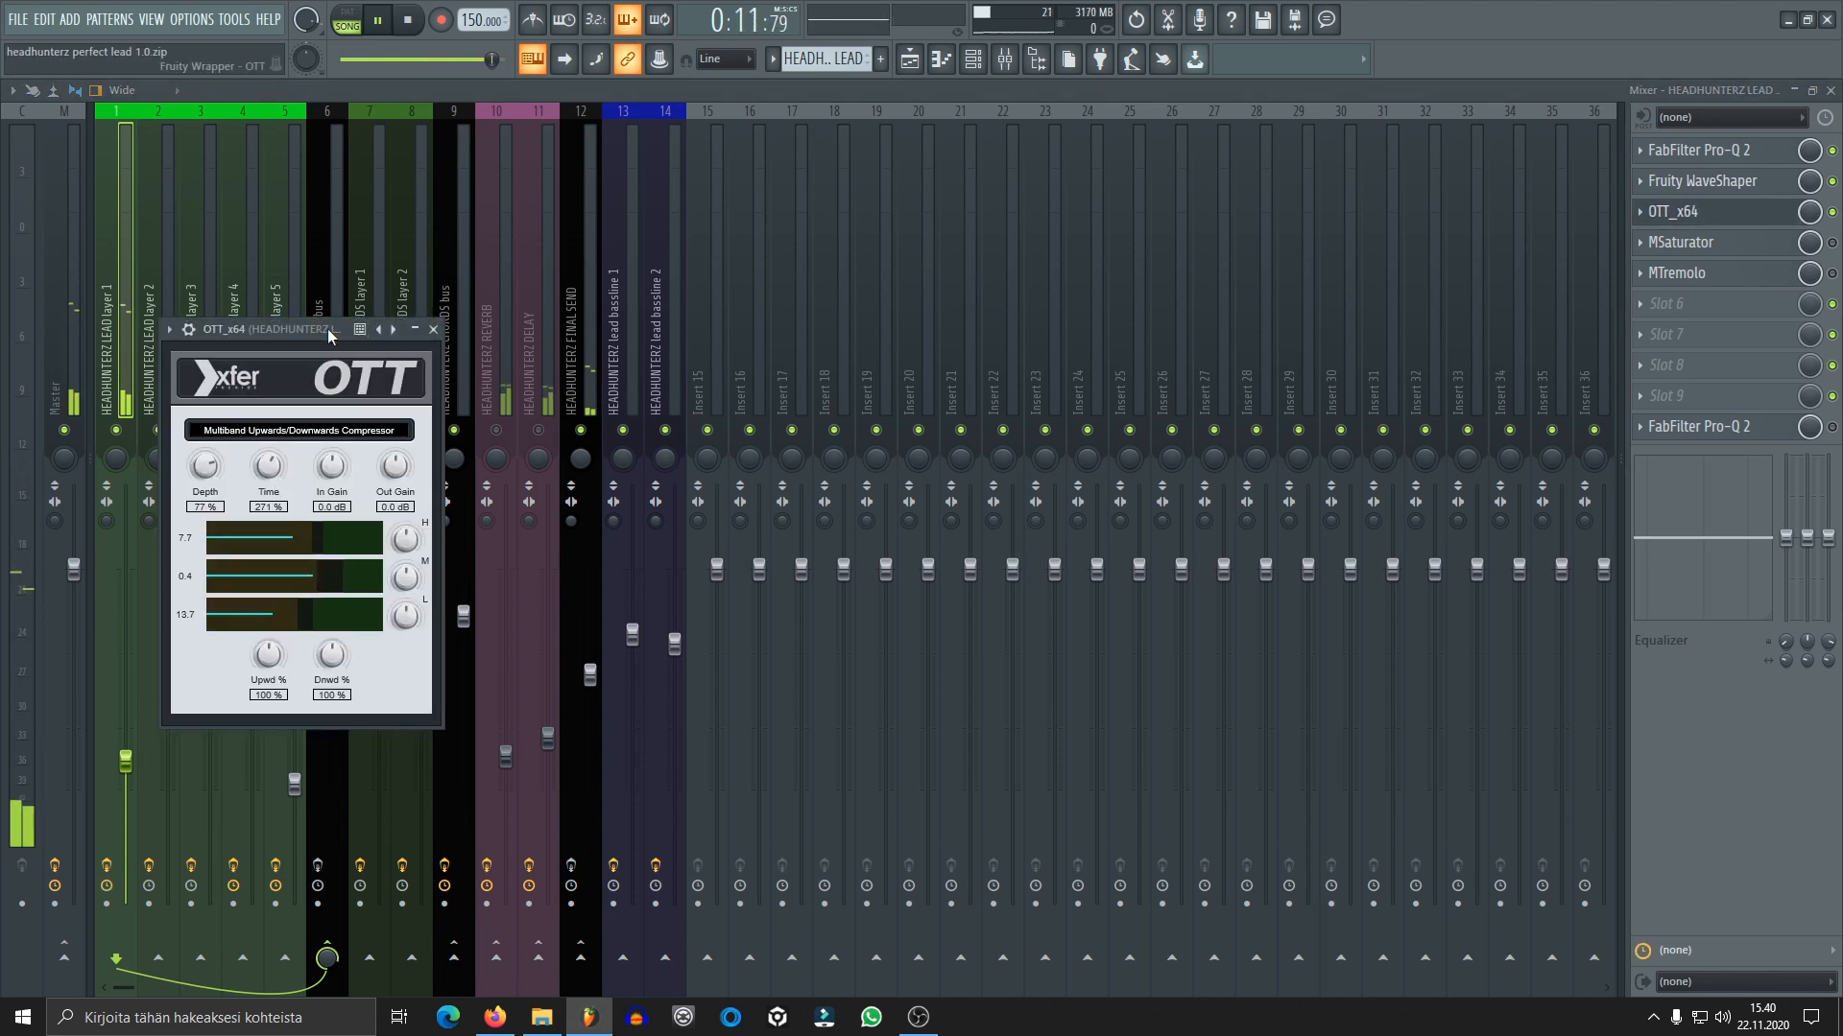
pyautogui.press('space')
pyautogui.moveTo(324, 330); pyautogui.dragTo(706, 255)
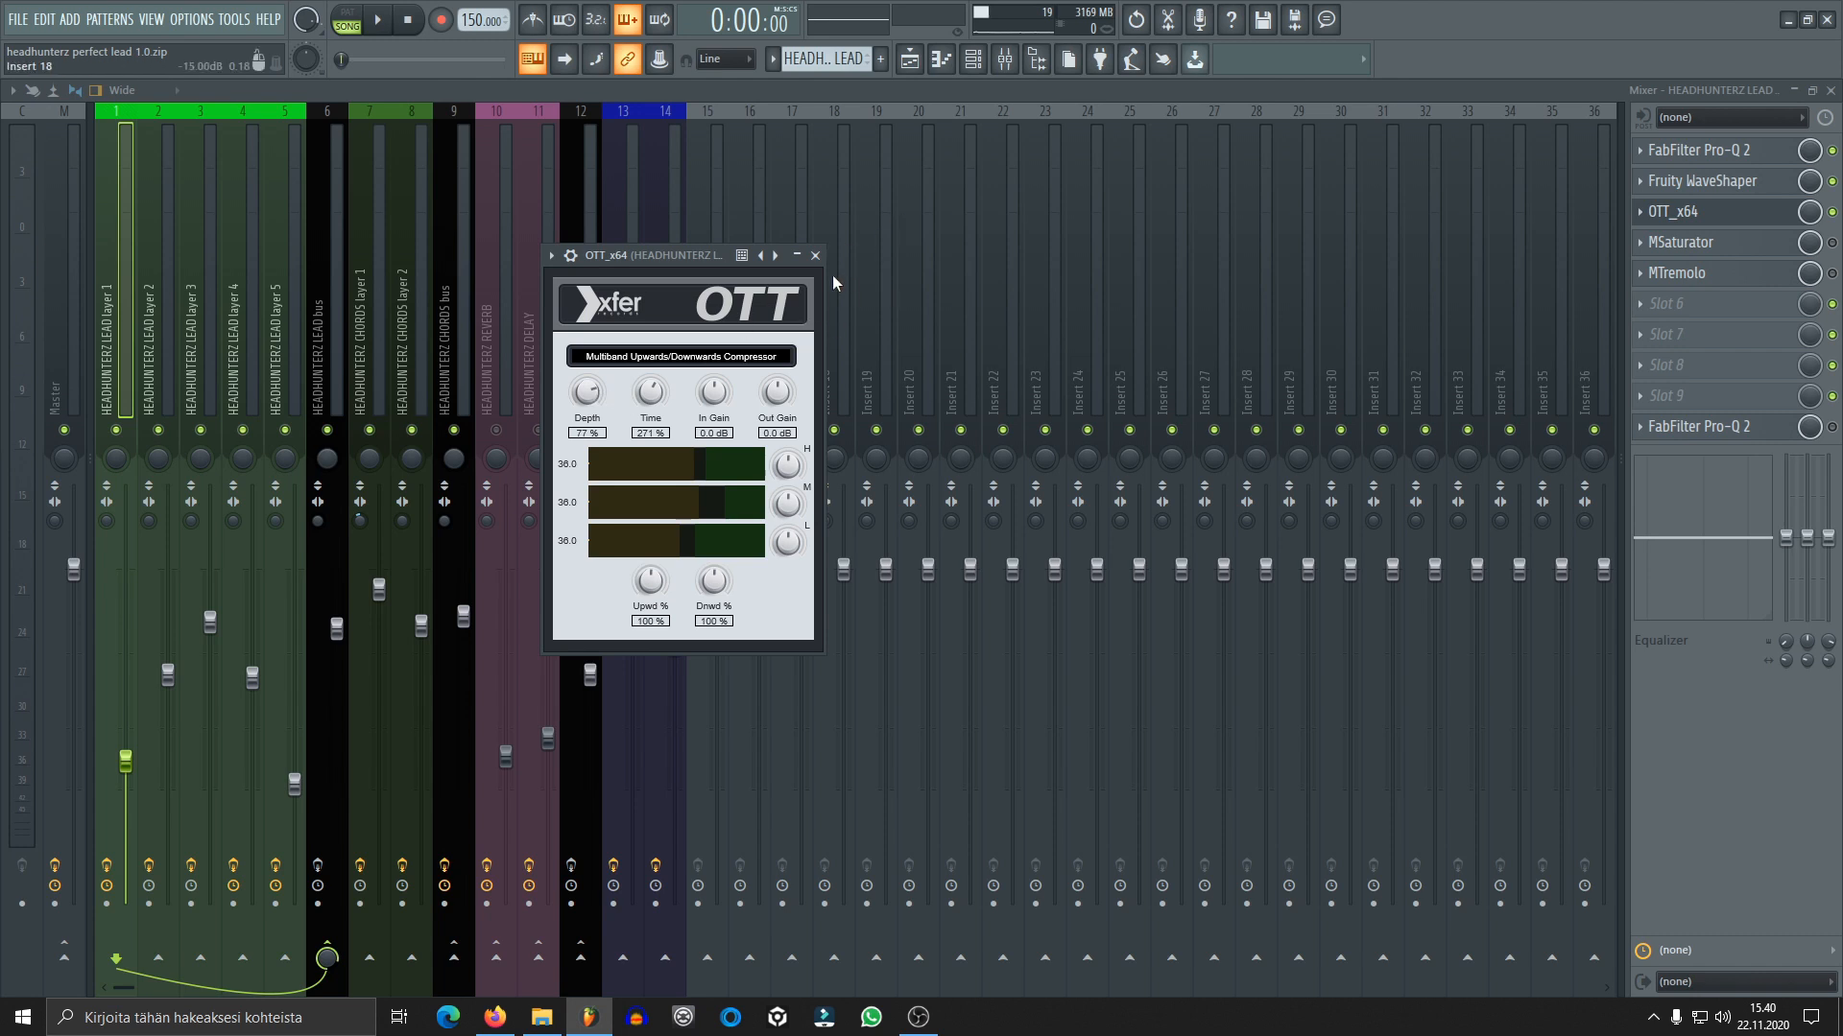
pyautogui.click(815, 255)
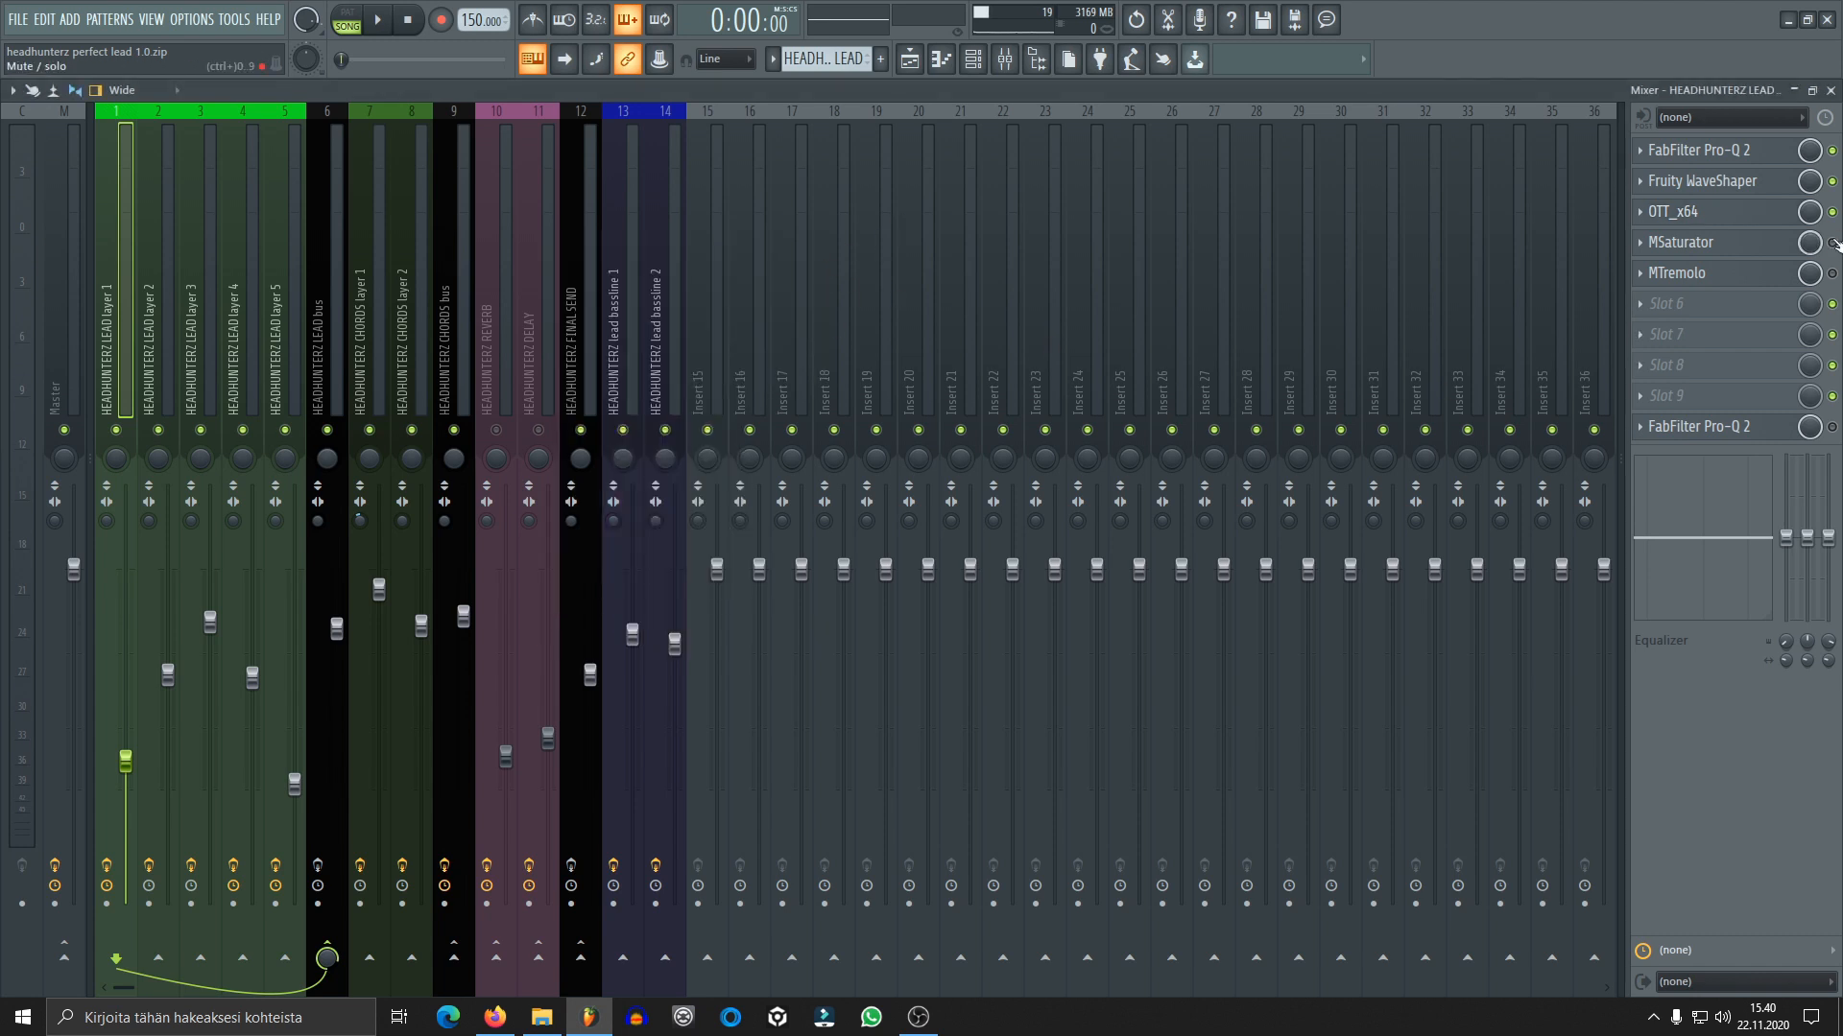
# Enable MSaturator on lead layer 1 during playback, inspect its saturation and harmonics settings and close it
pyautogui.click(1766, 249)
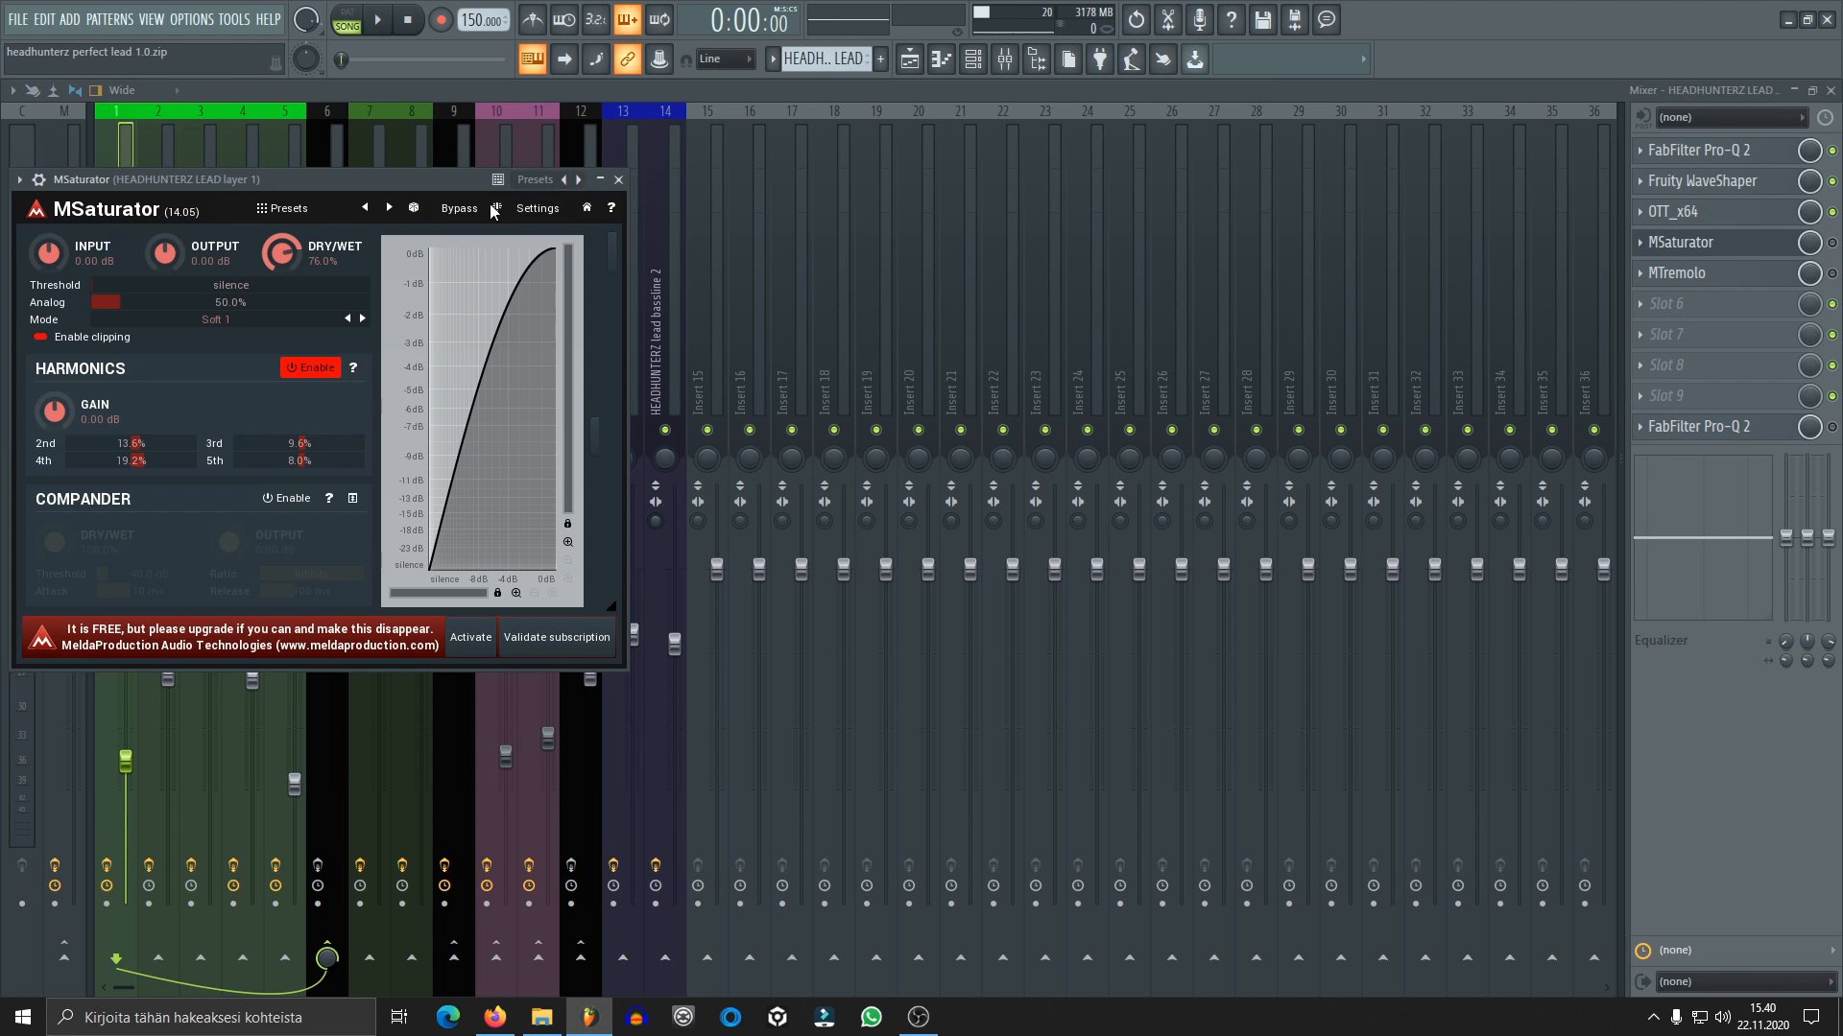
pyautogui.press('space')
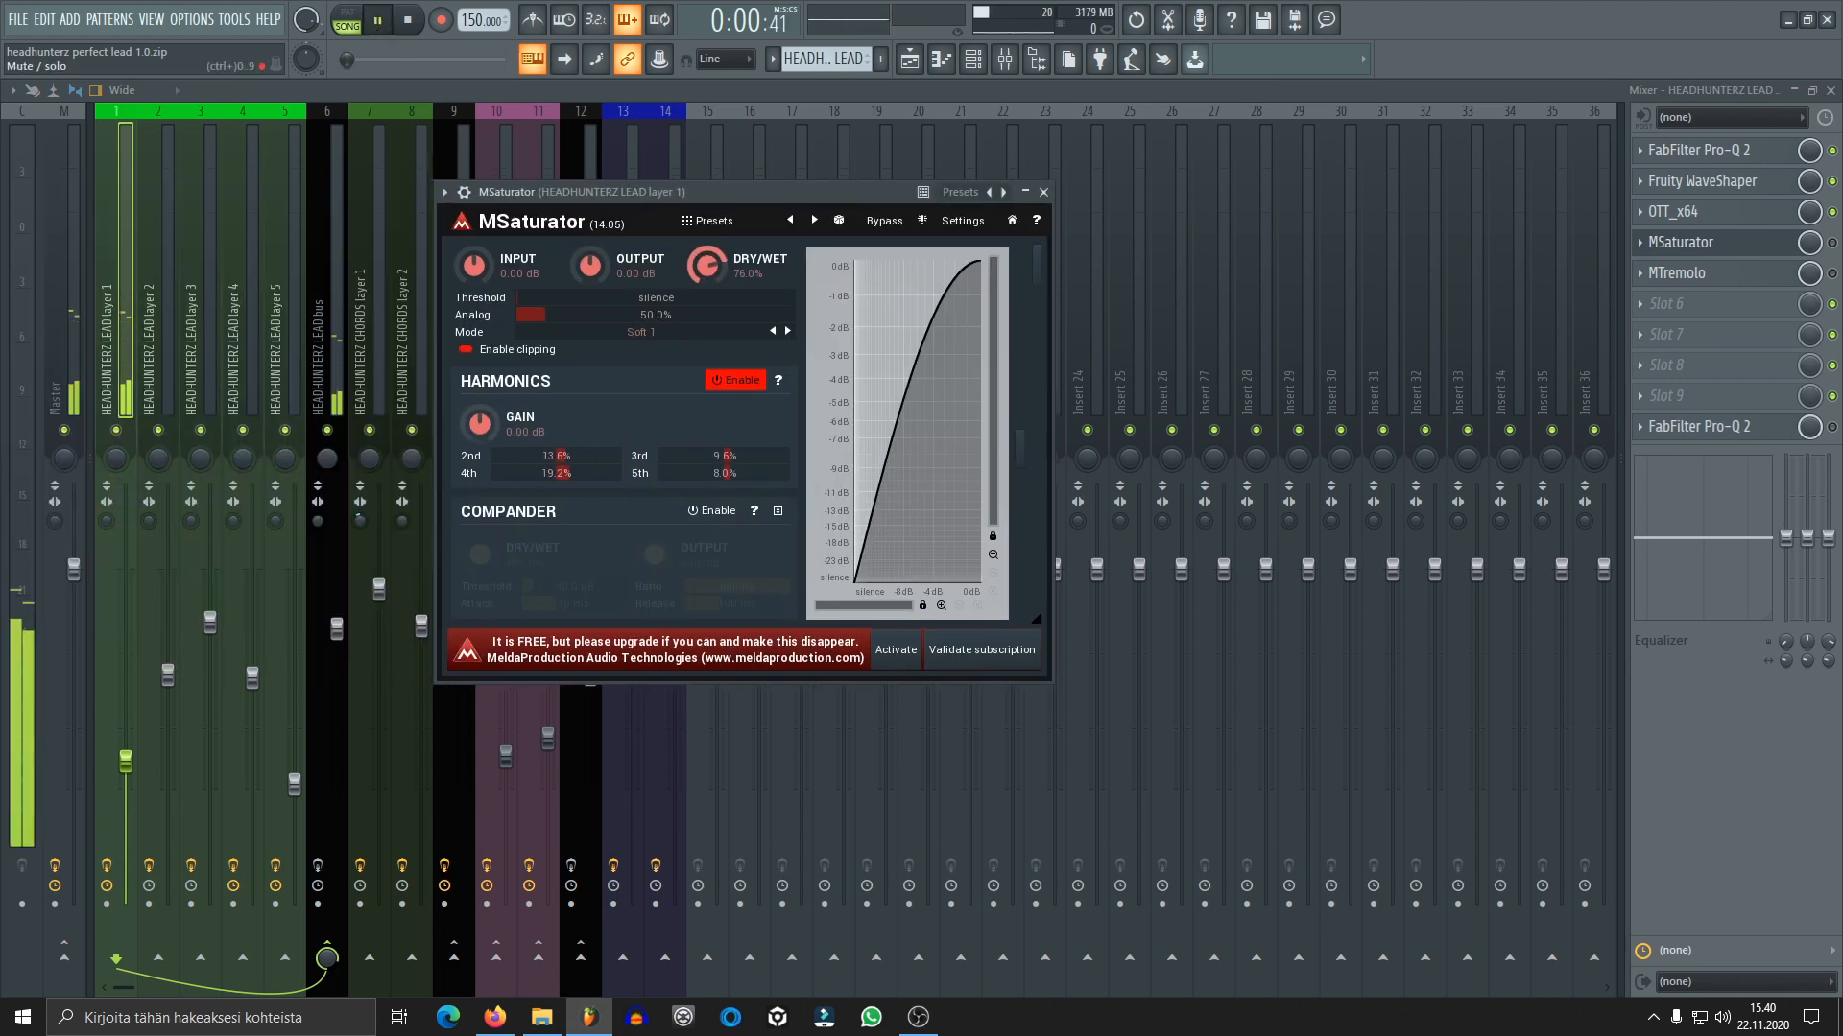
pyautogui.click(1832, 242)
pyautogui.click(1754, 248)
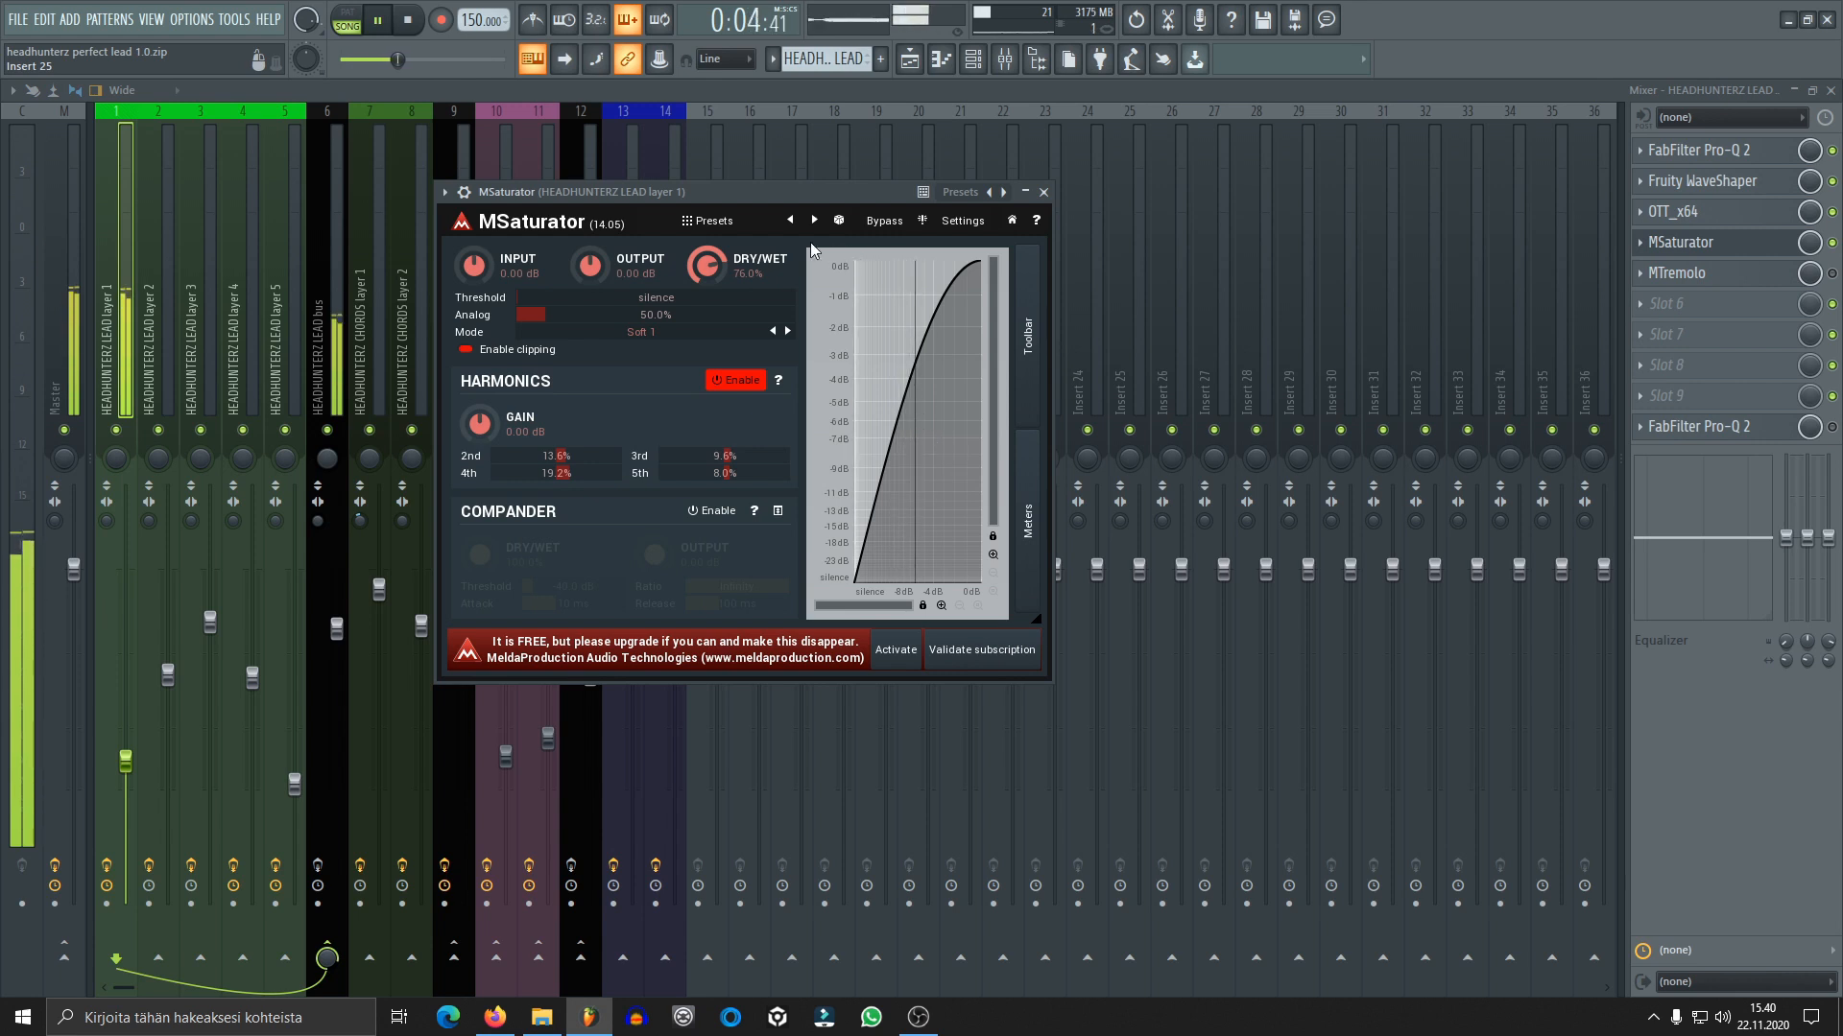
pyautogui.press('space')
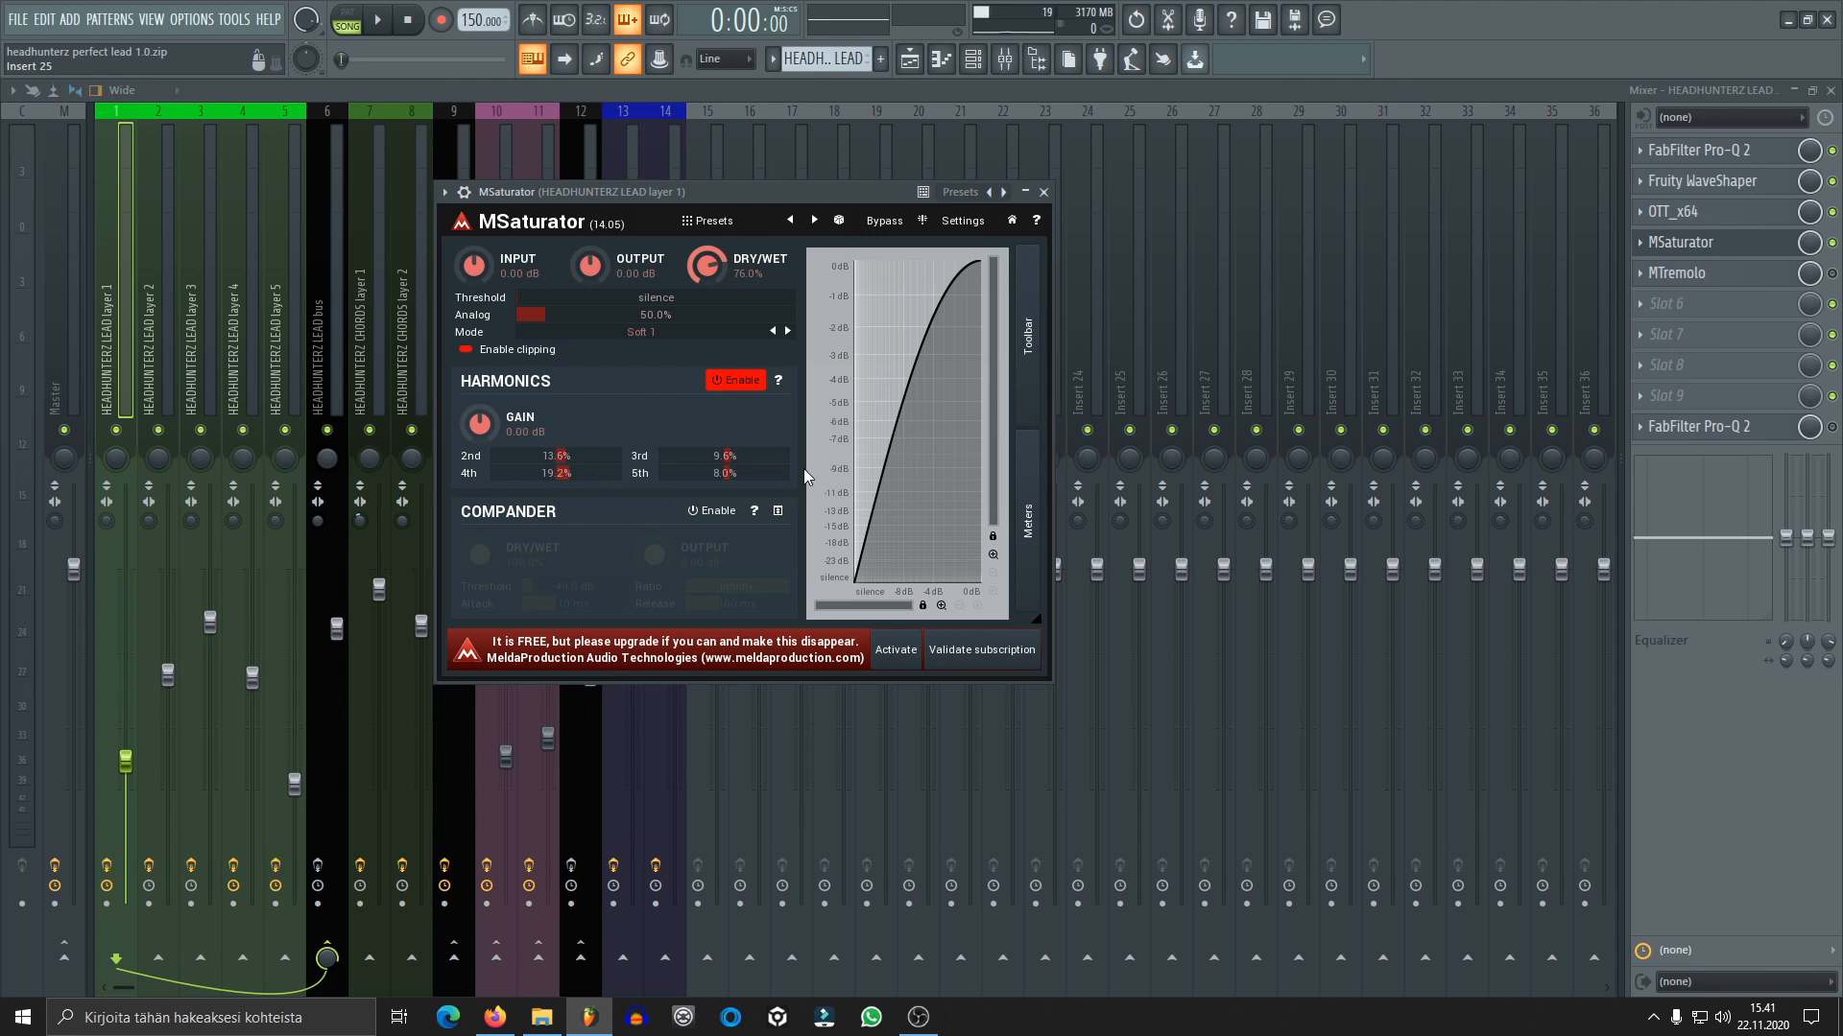
pyautogui.click(1044, 193)
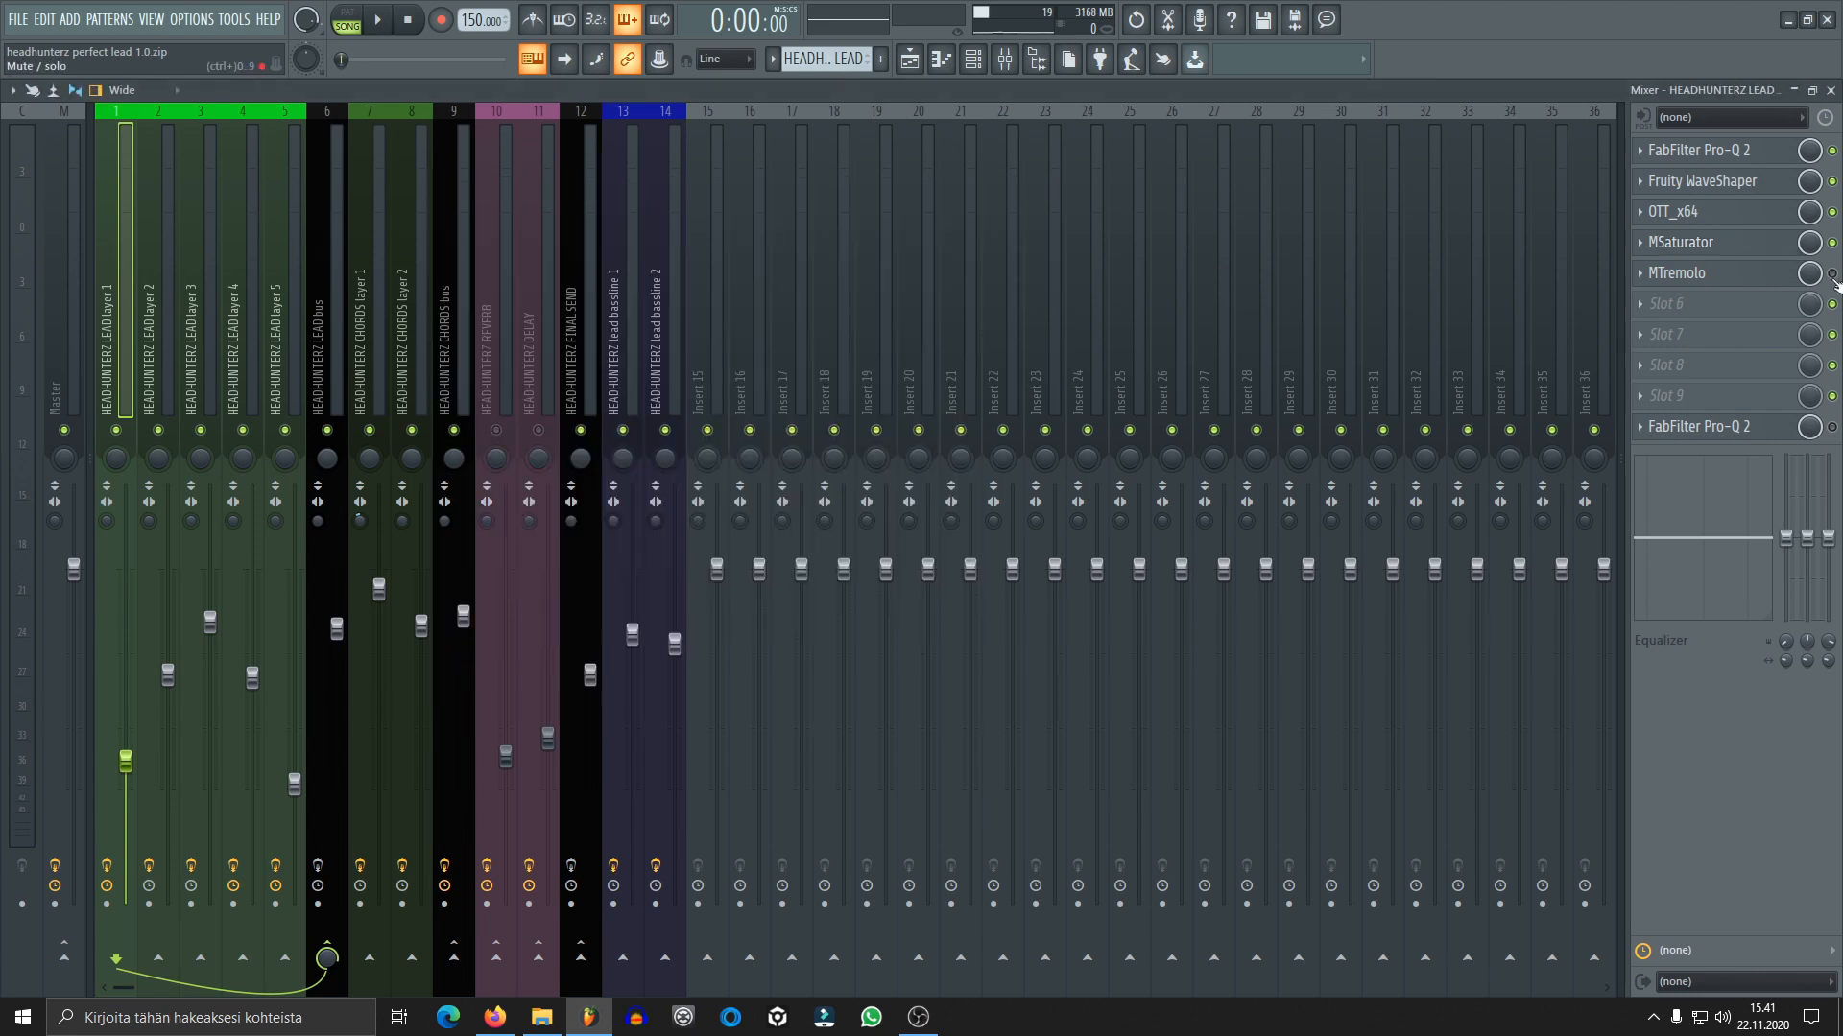
# Enable MTremolo on lead layer 1 and audition its synced rectangle modulation during playback
pyautogui.click(1677, 273)
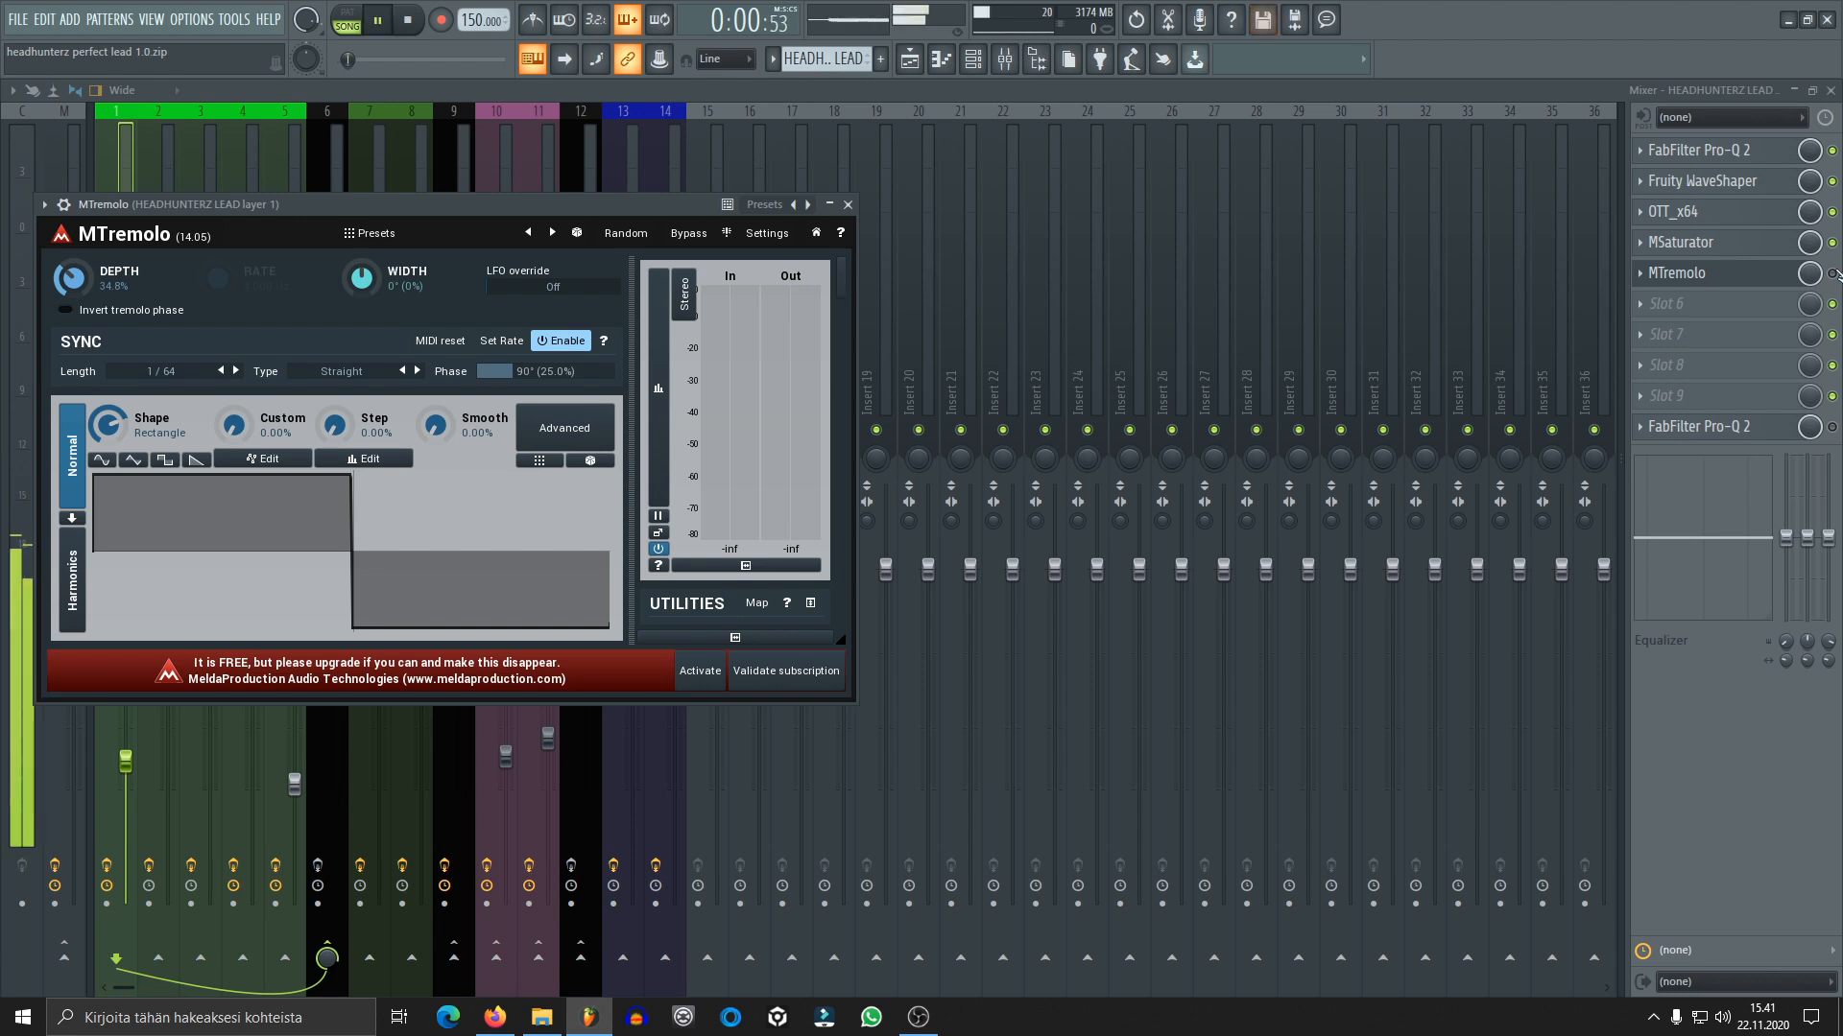
pyautogui.press('Escape')
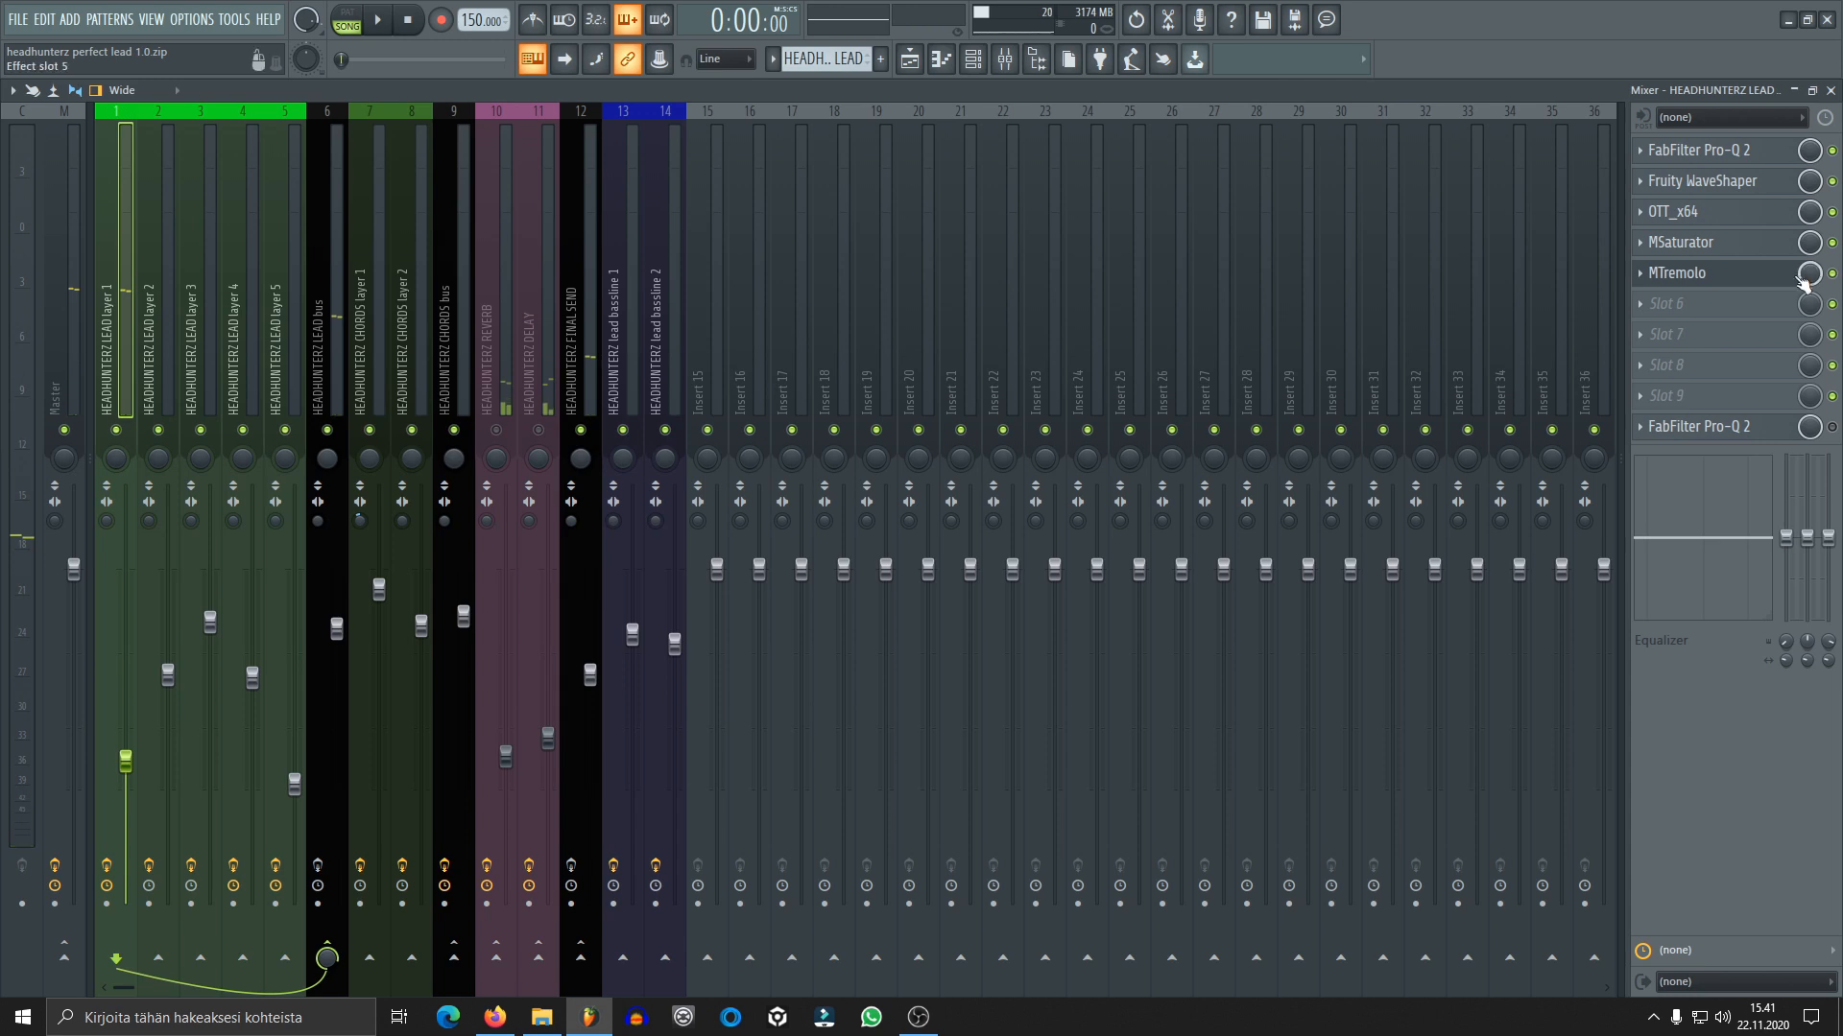
pyautogui.press('space')
pyautogui.click(1771, 282)
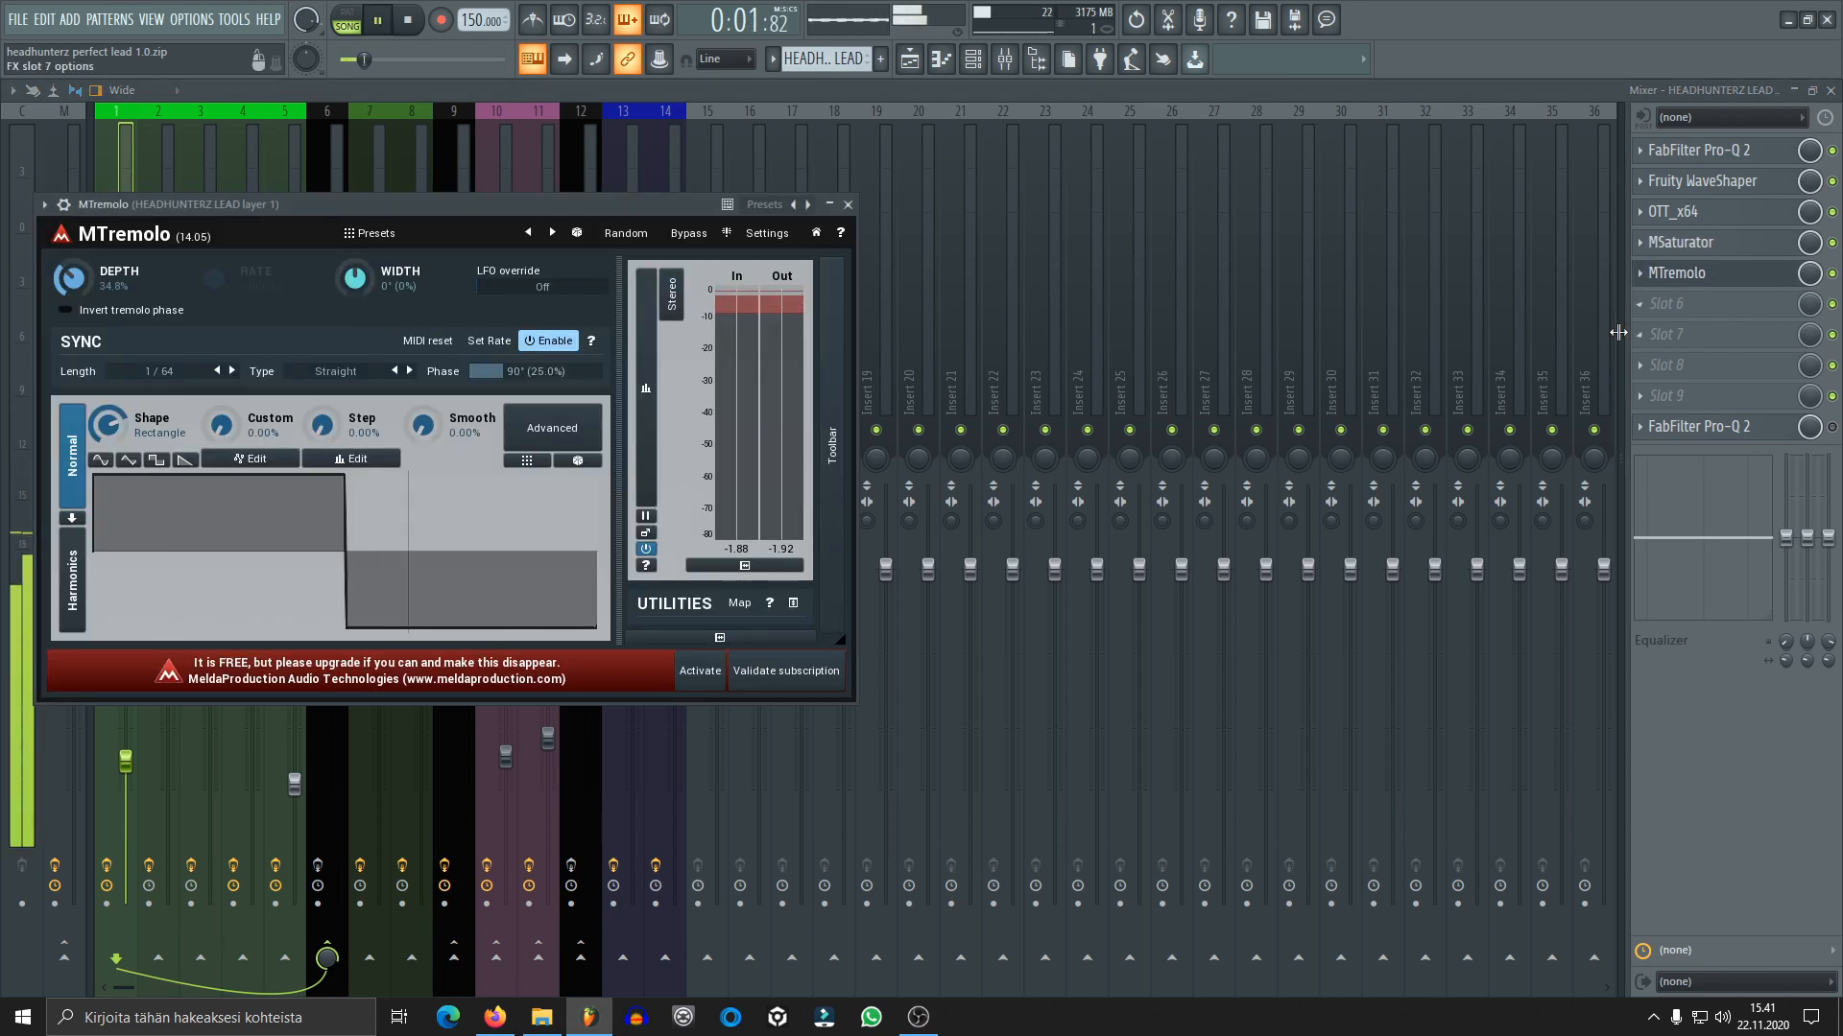
pyautogui.press('space')
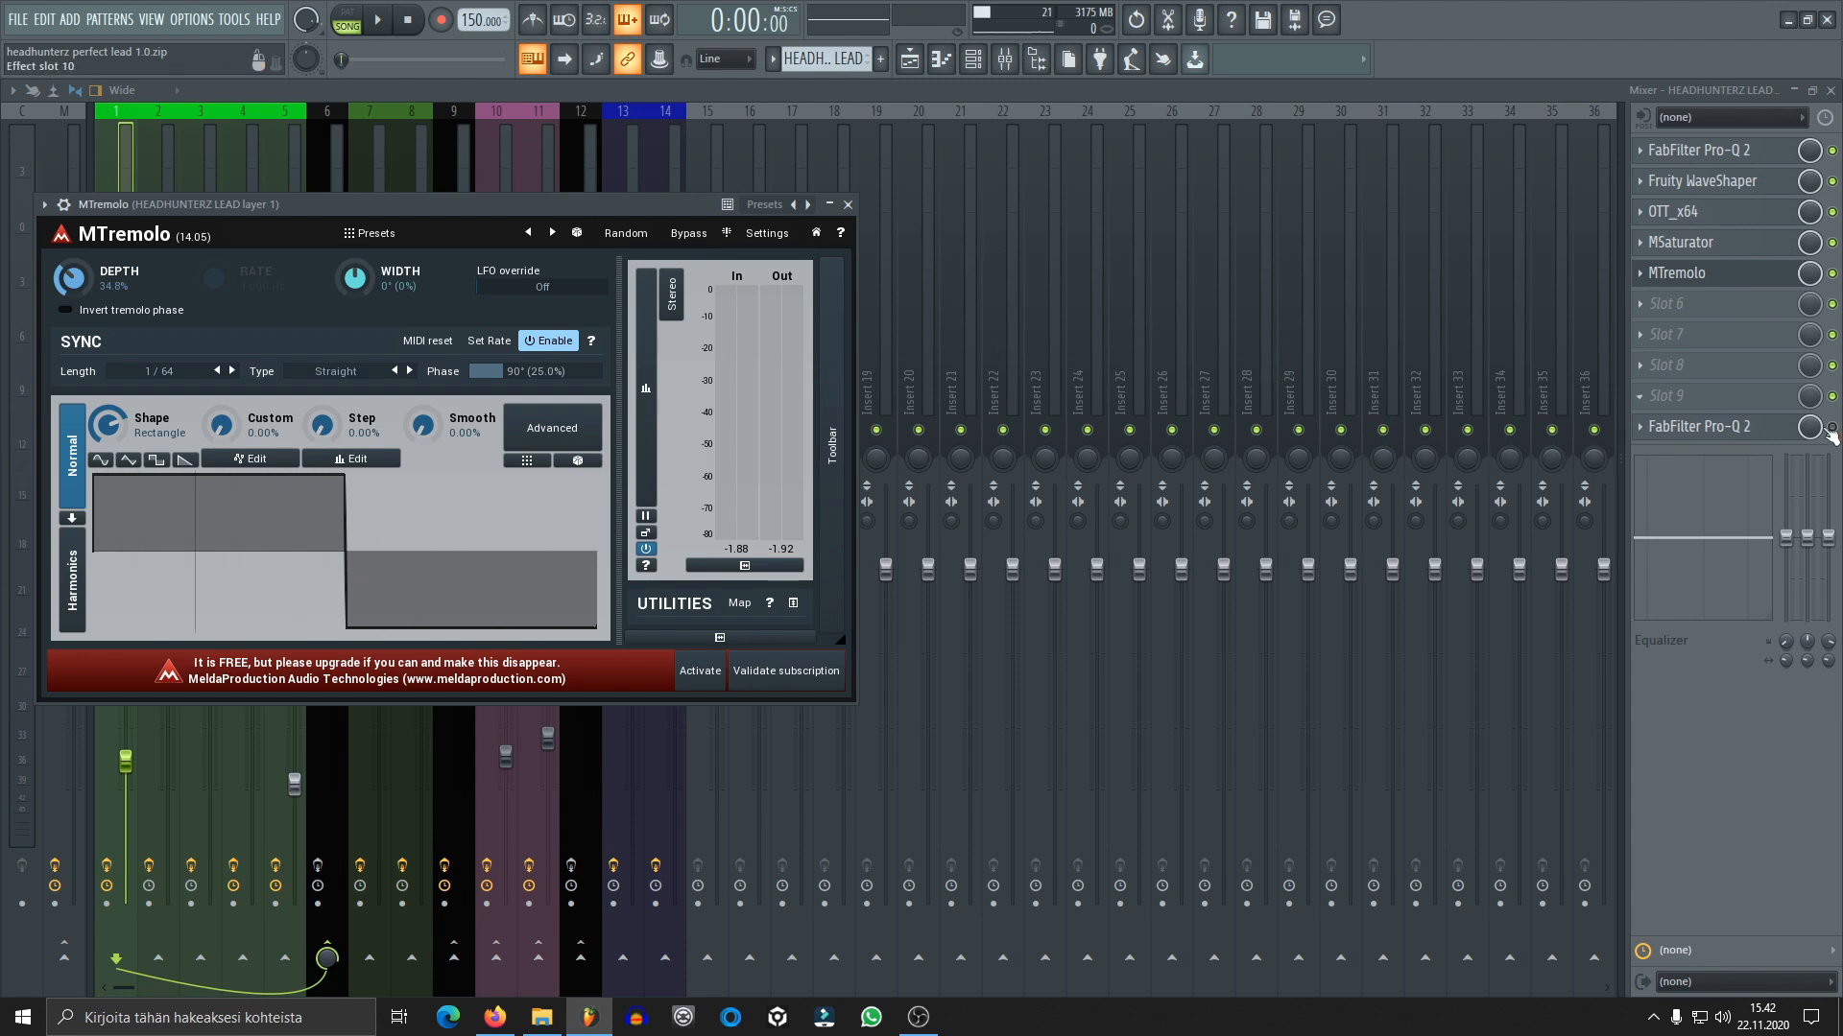
# Enable the last FabFilter Pro-Q 2 on lead layer 1, audition its EQ curve and close it
pyautogui.click(1728, 426)
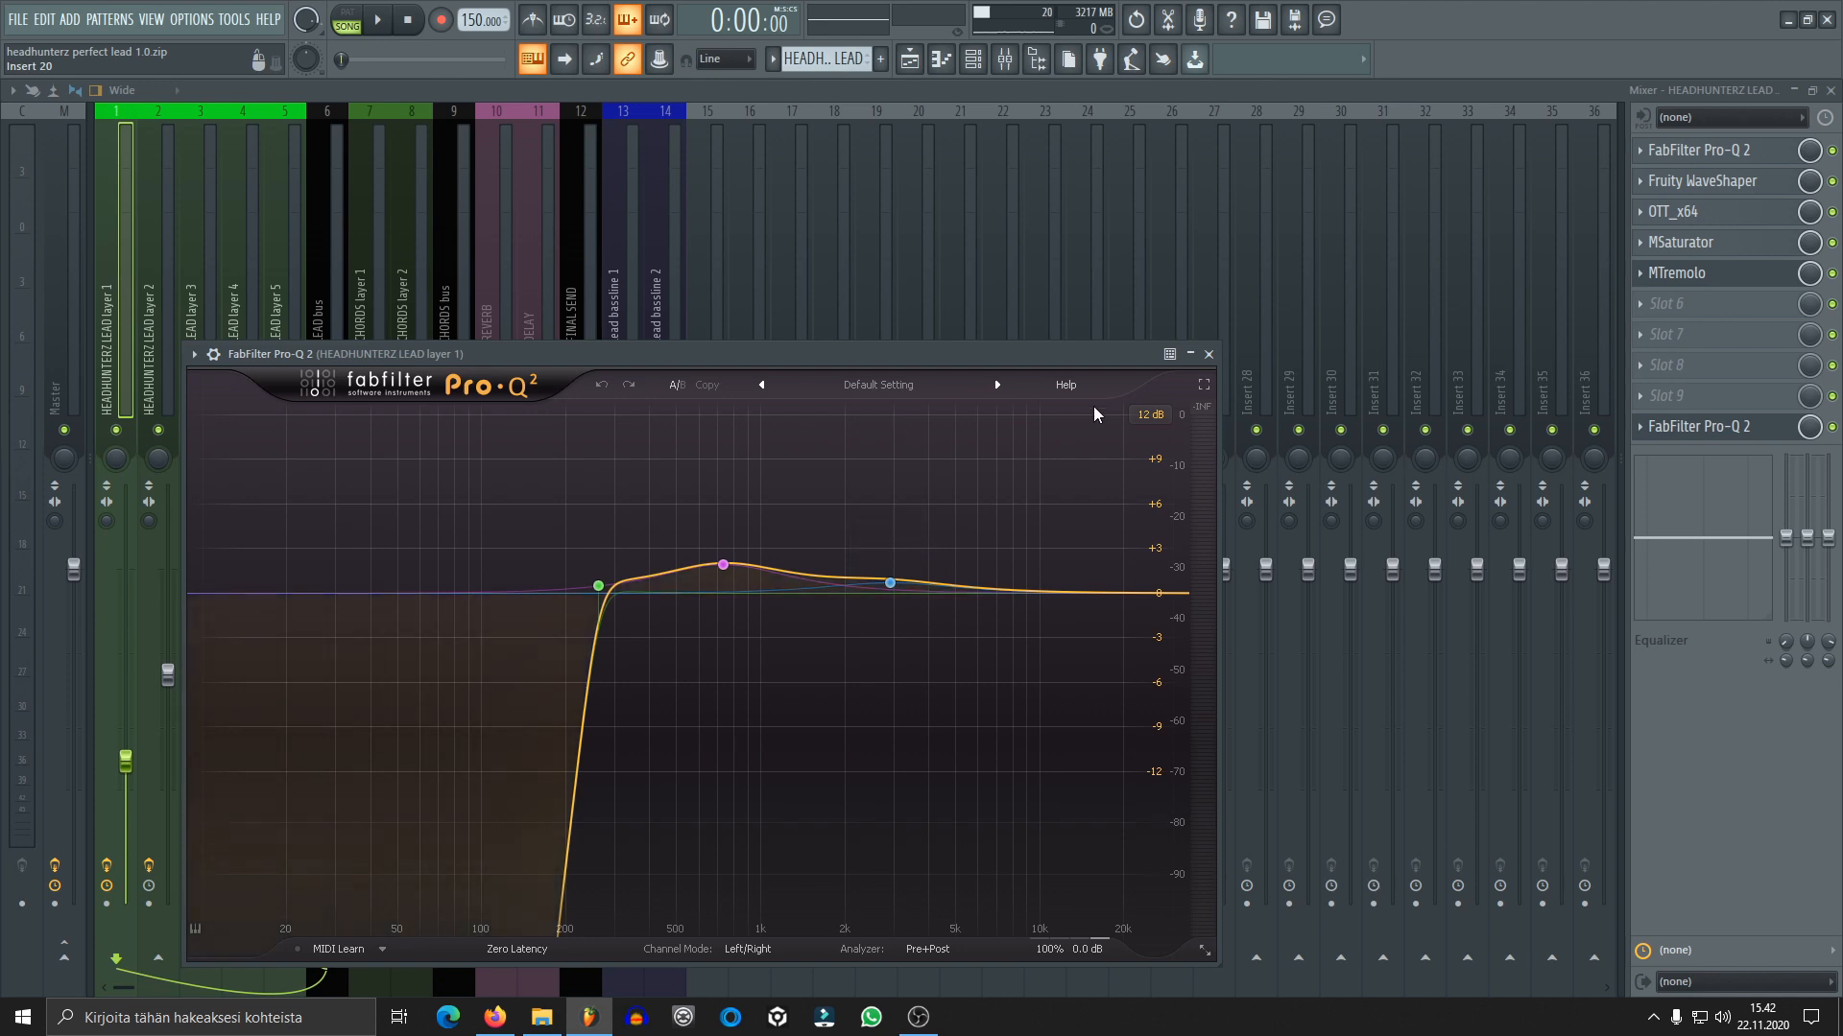
pyautogui.press('space')
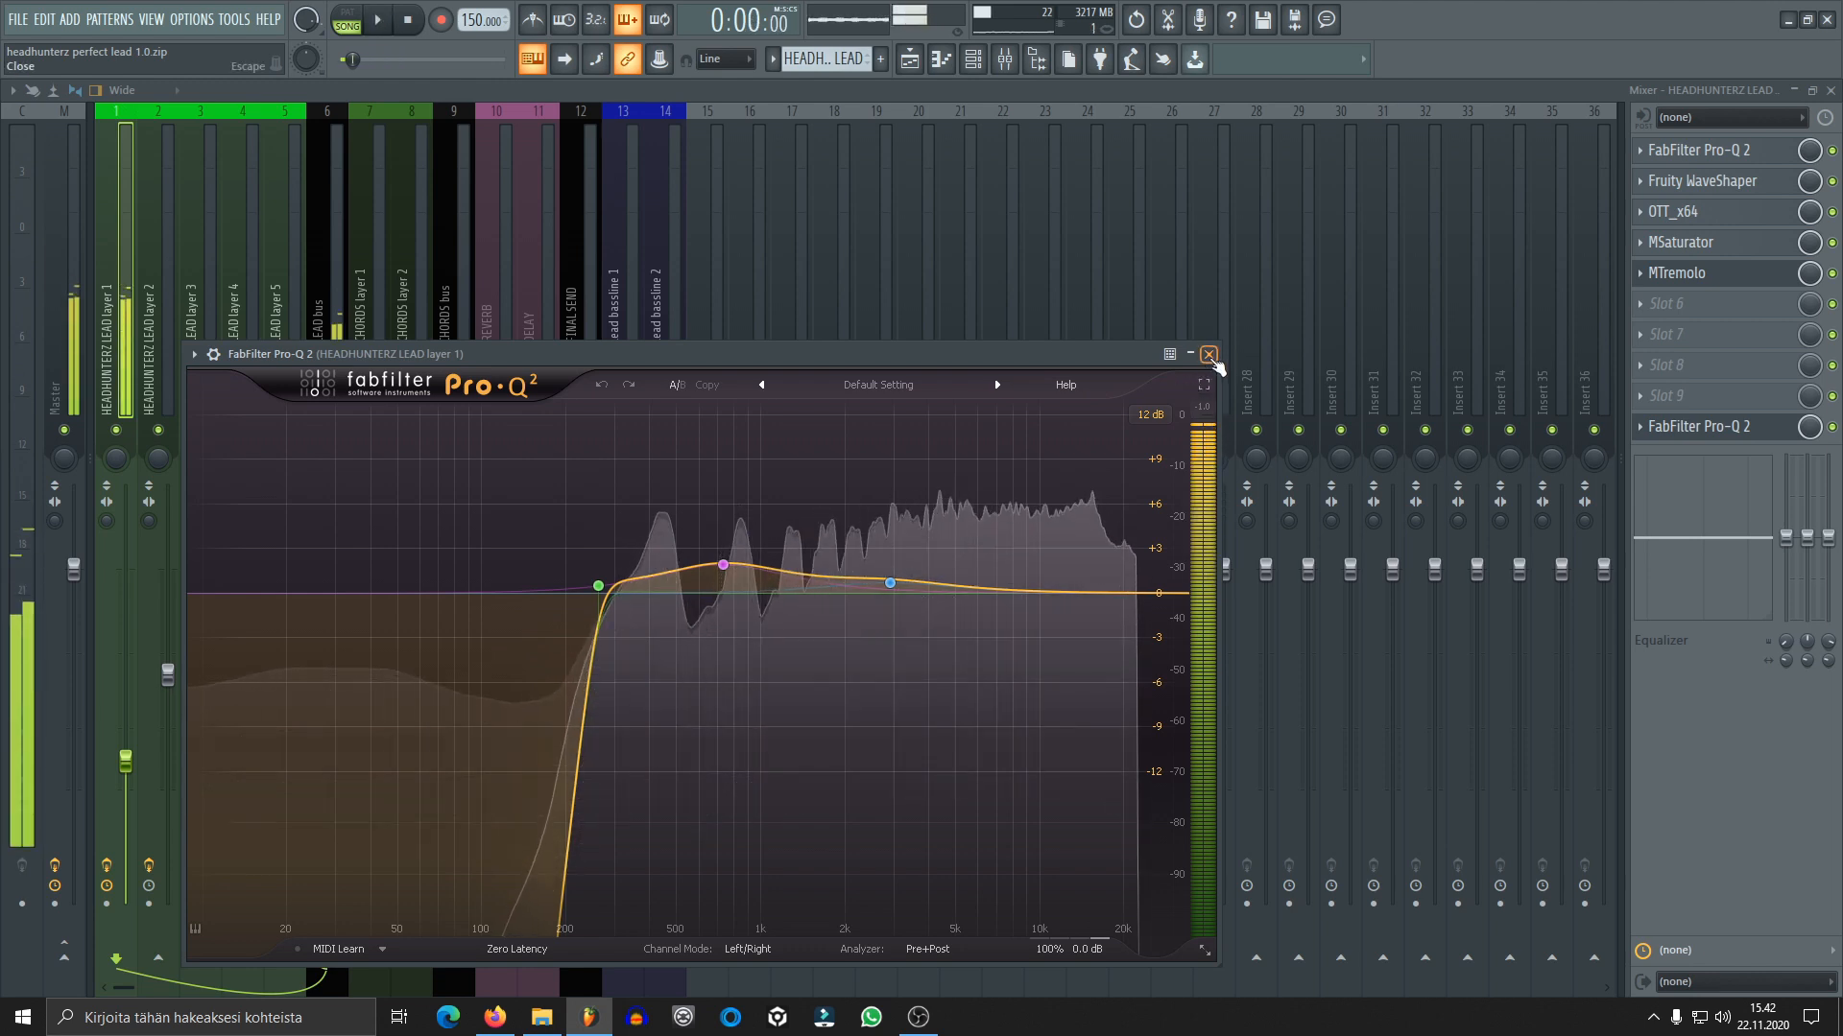
pyautogui.press('space')
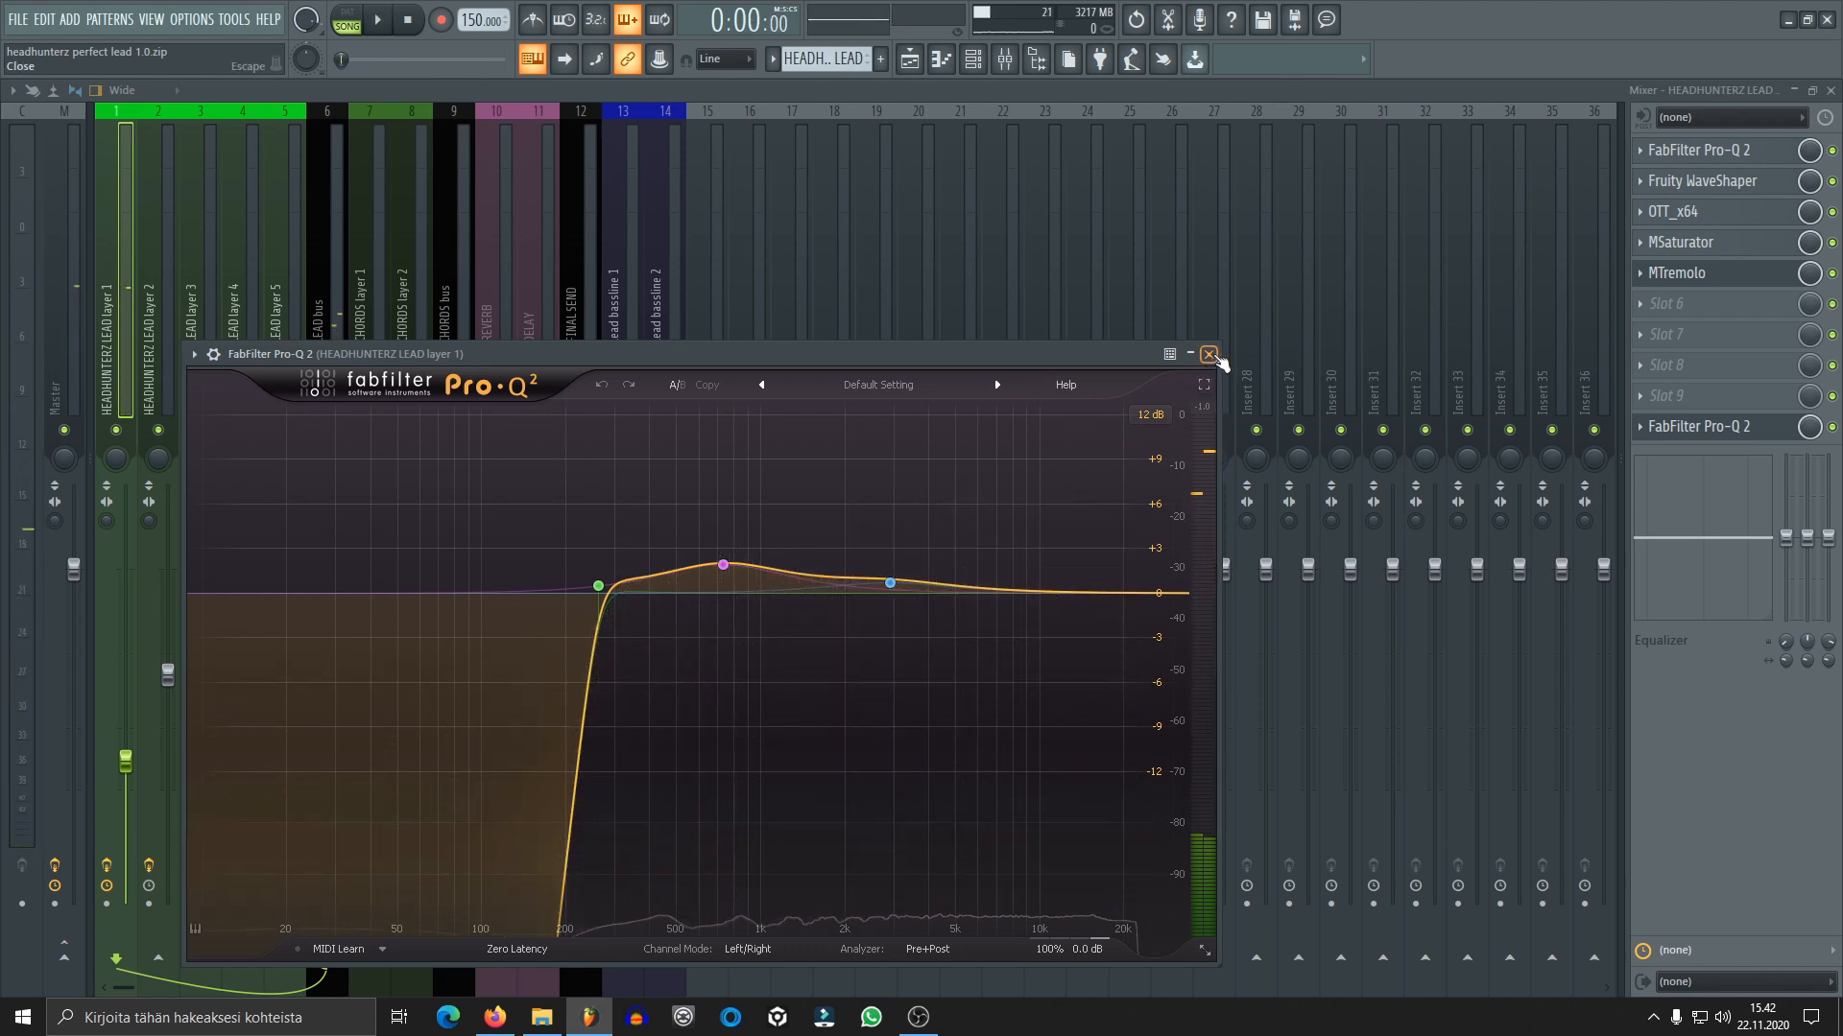
pyautogui.click(1209, 355)
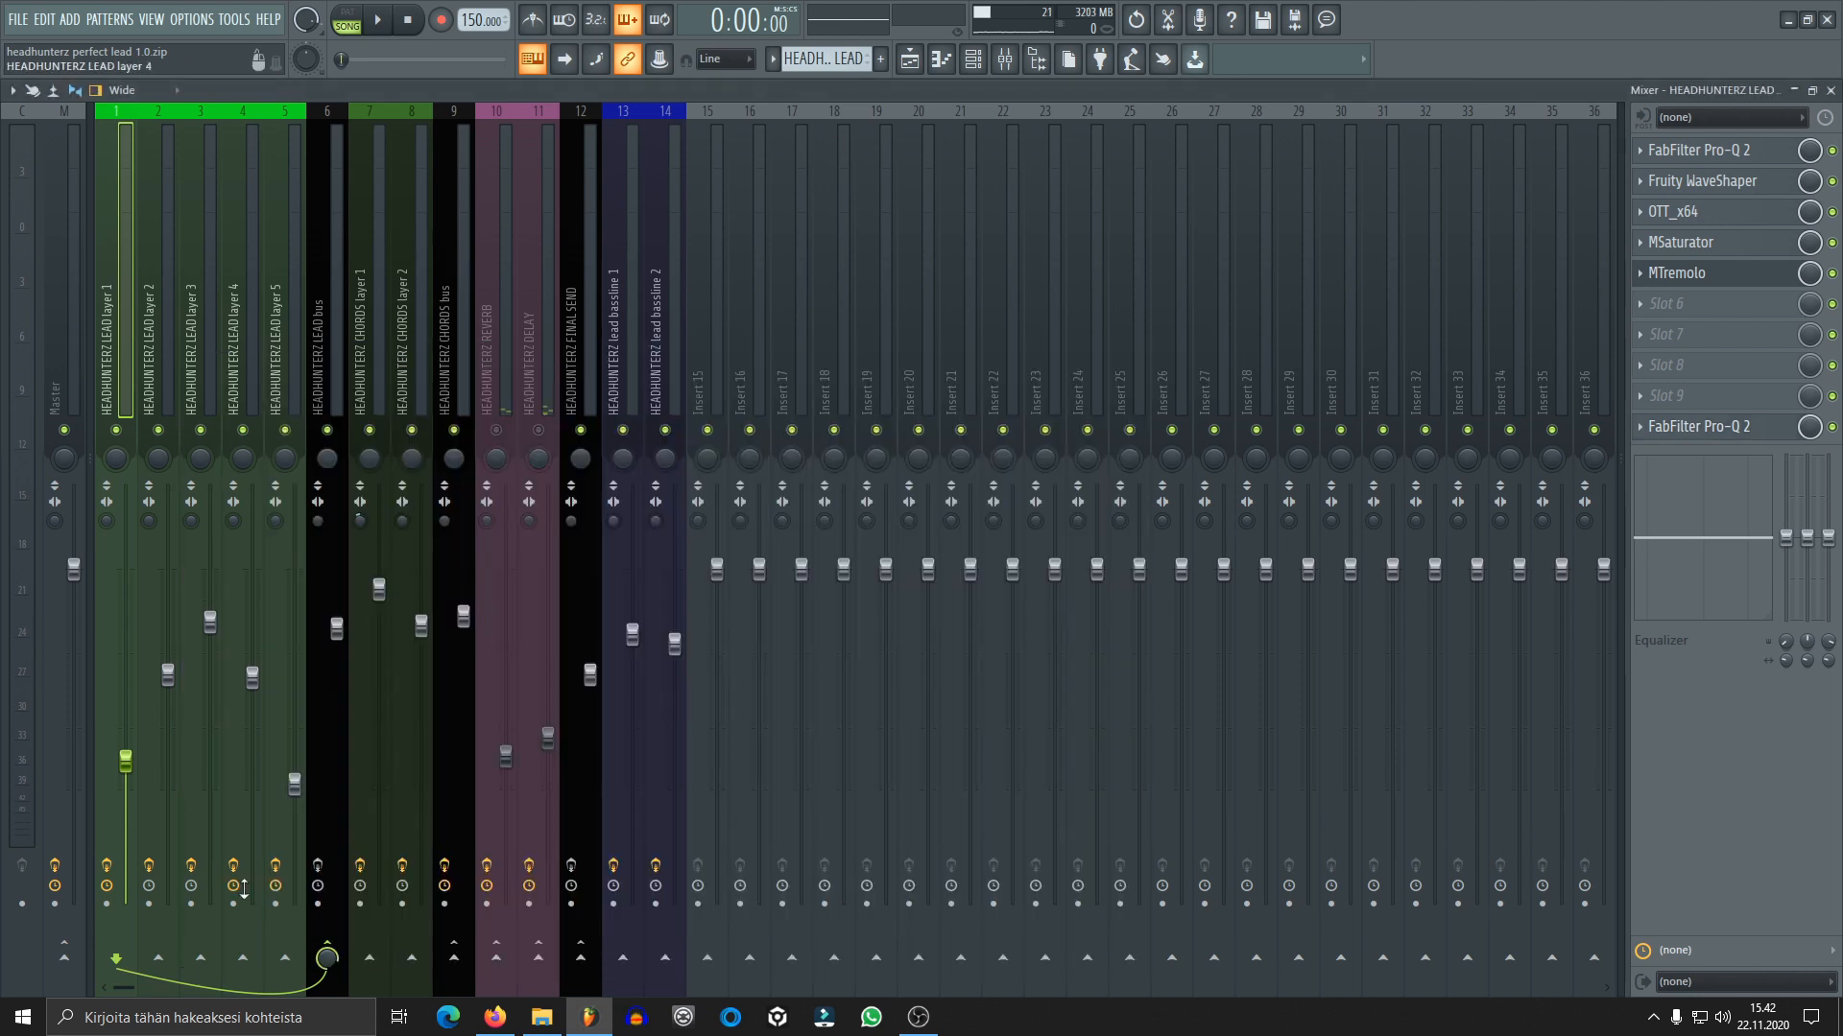
# Solo lead layer 2 with its mixer effects bypassed and open its Sylenth1 patch
pyautogui.click(972, 59)
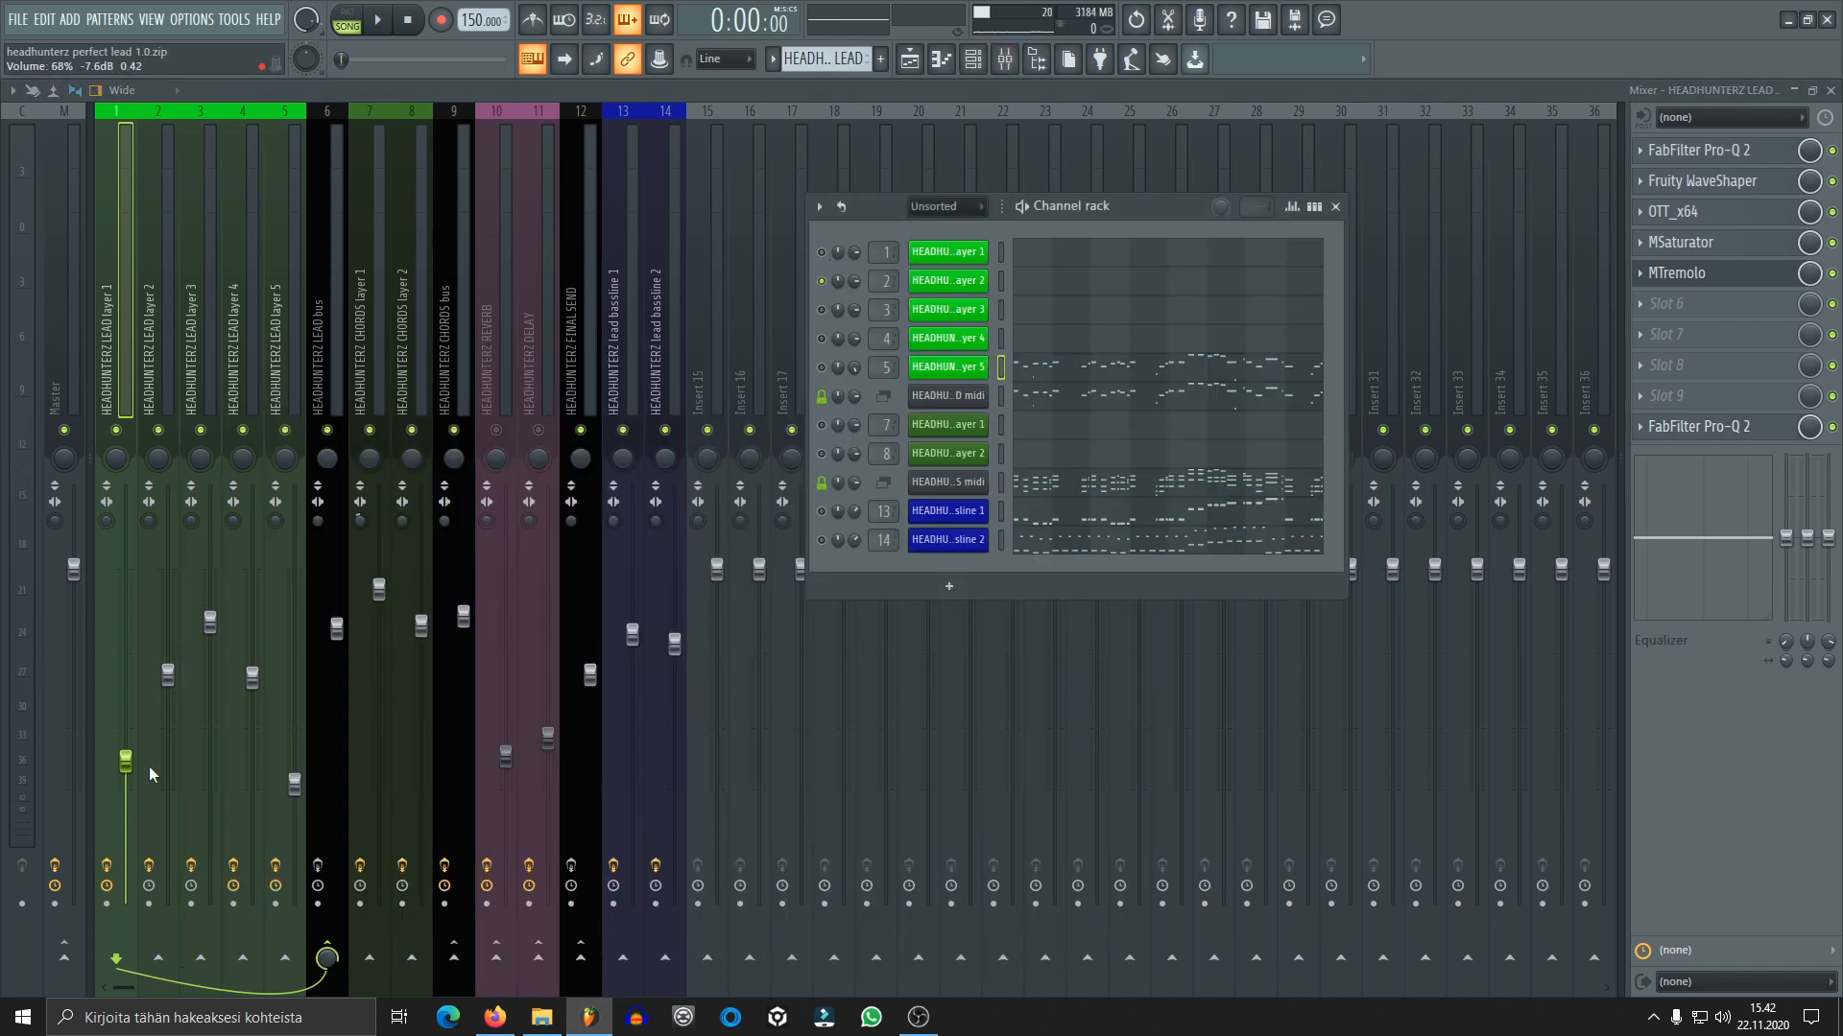
pyautogui.click(158, 327)
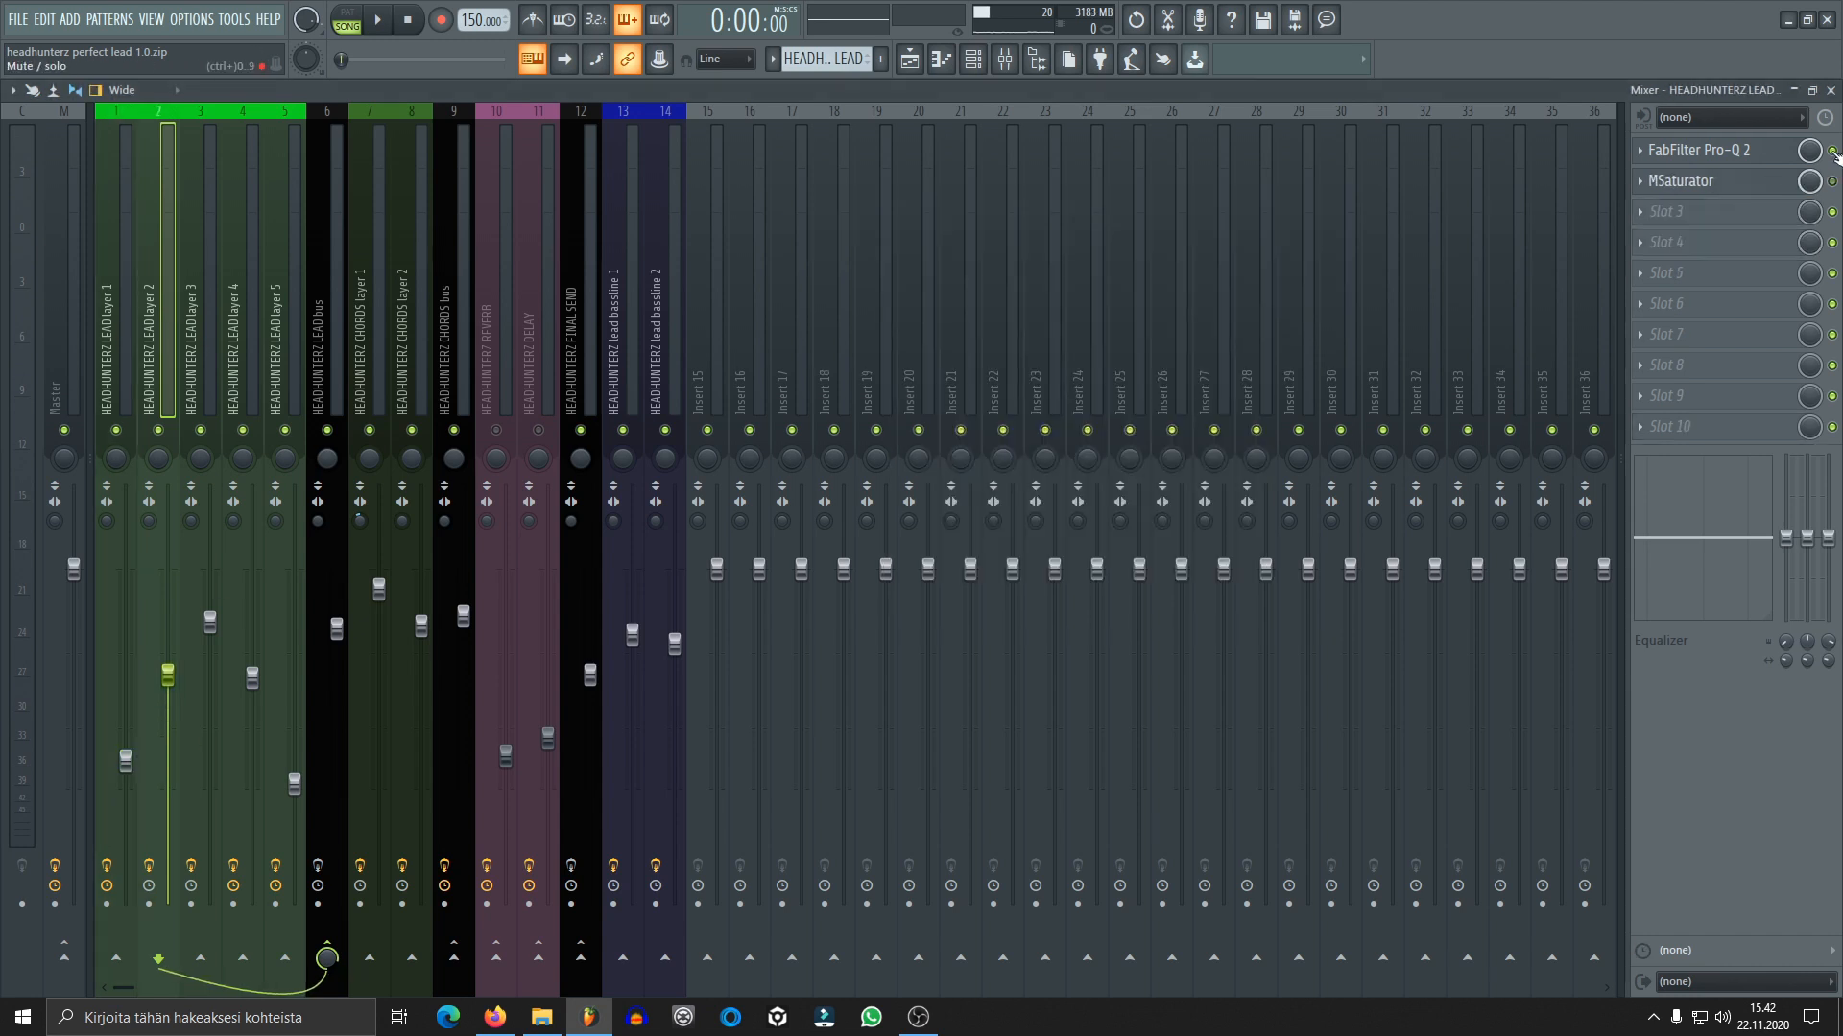
pyautogui.click(975, 61)
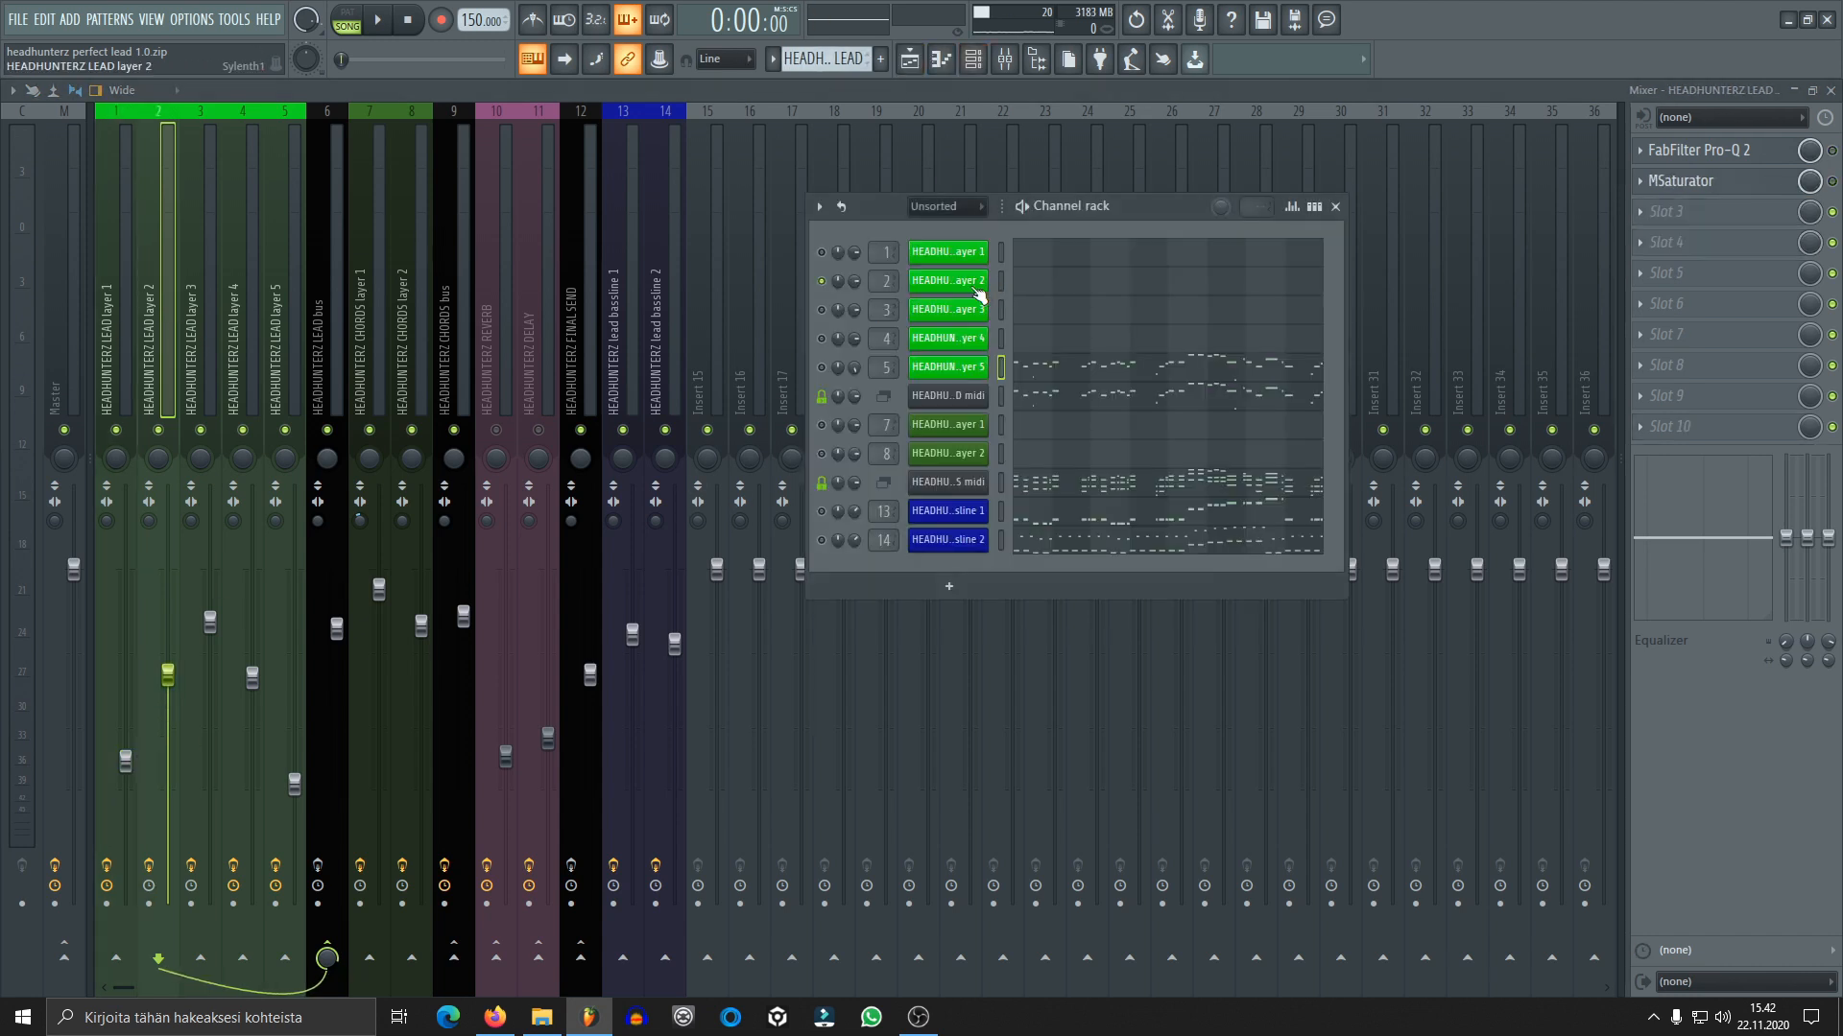
pyautogui.click(947, 279)
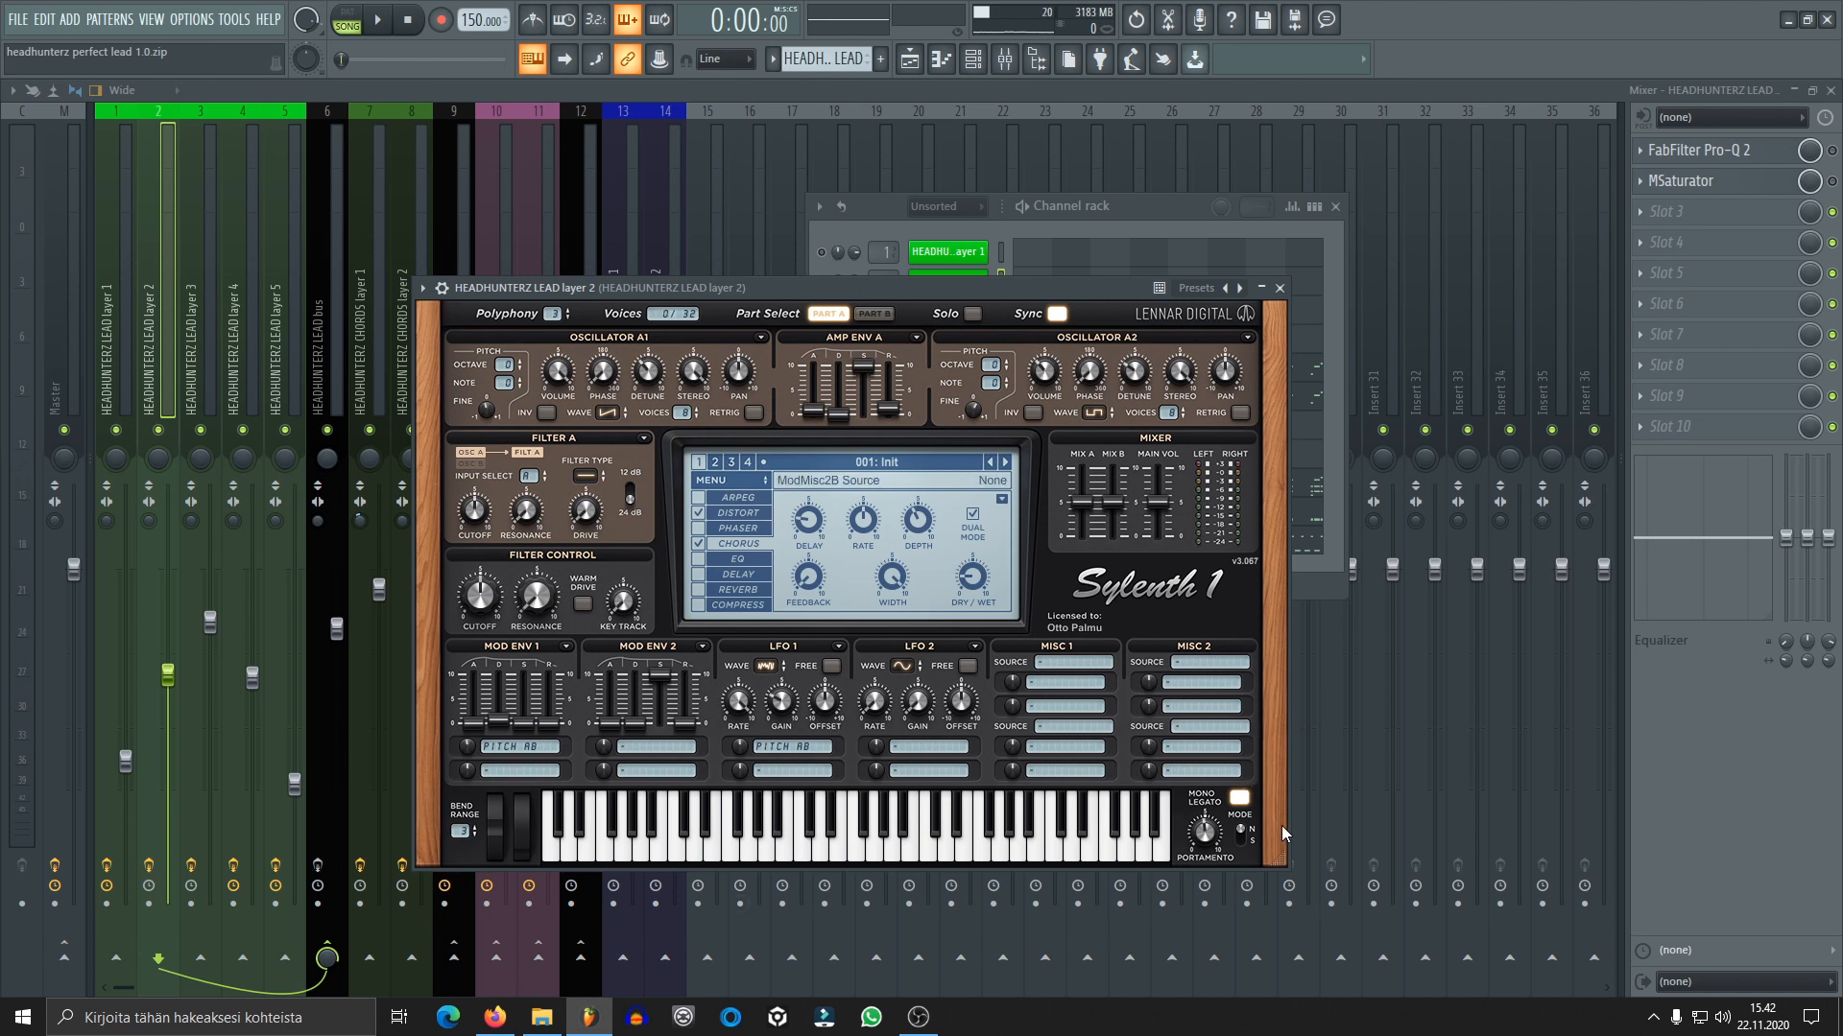
# Review the part A and part B oscillators and the modulation settings of the lead layer 2 patch
pyautogui.click(887, 315)
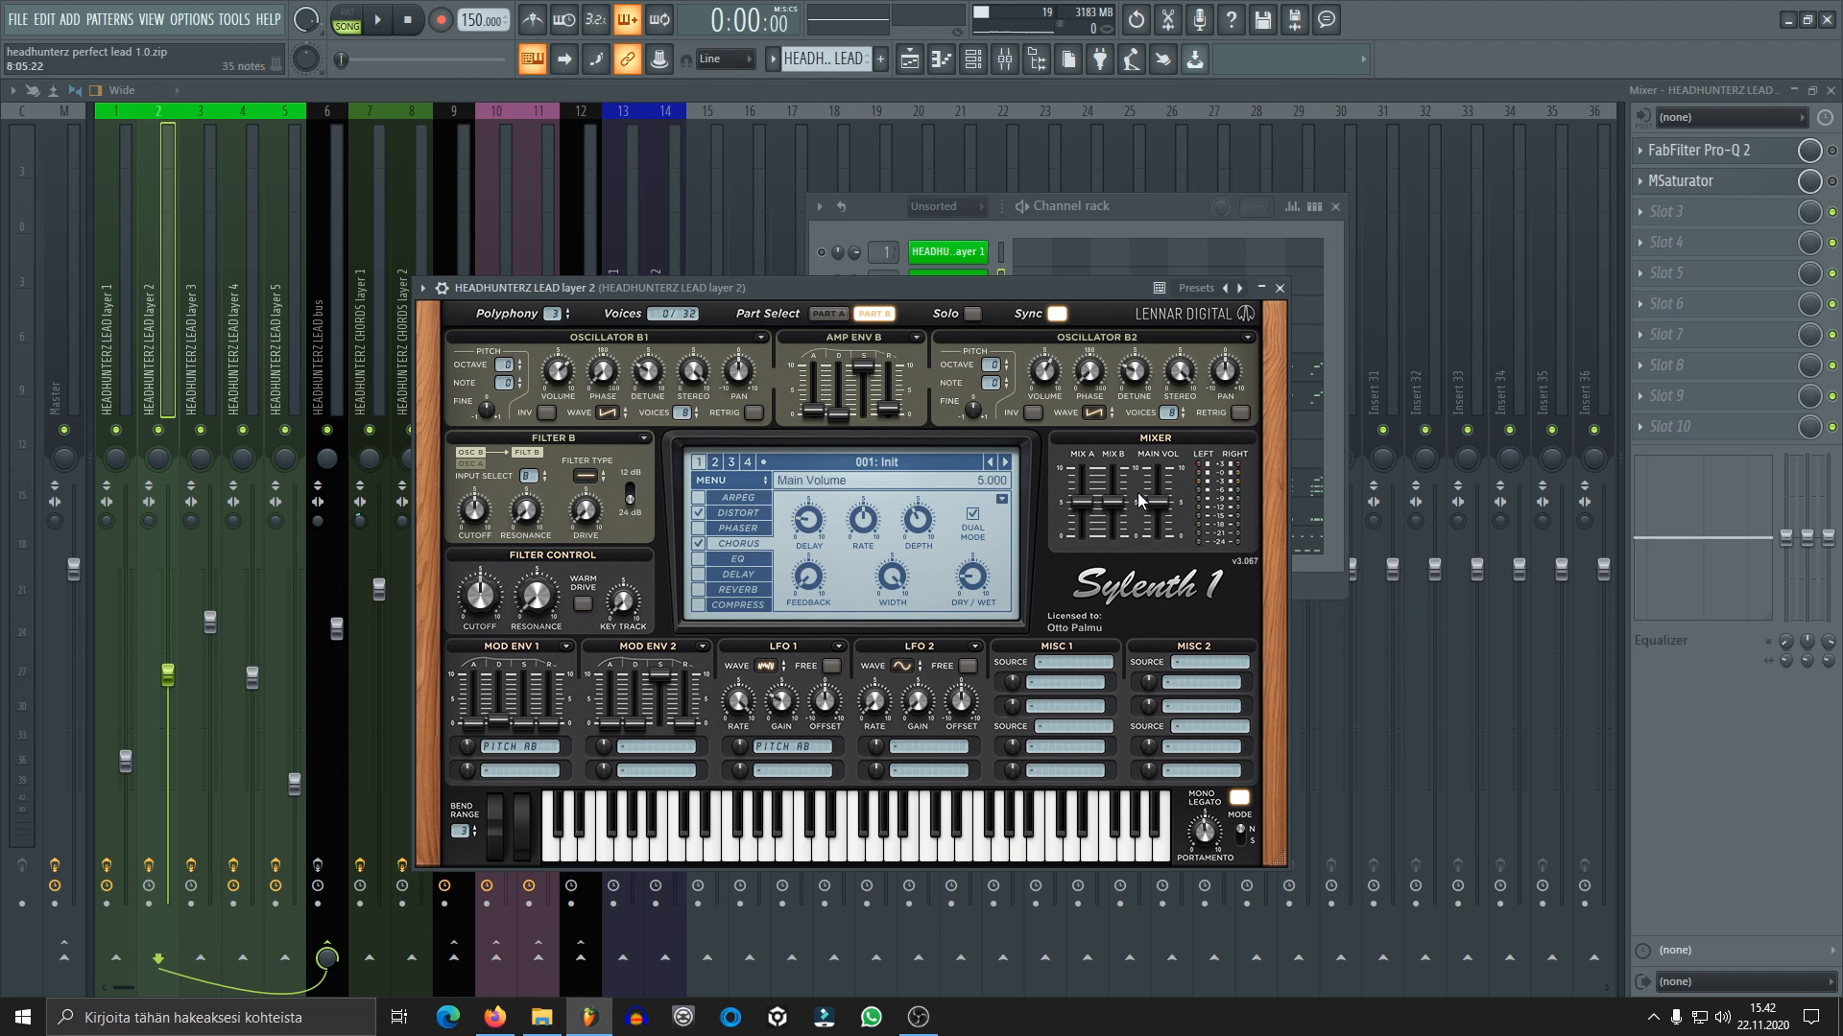
pyautogui.click(828, 314)
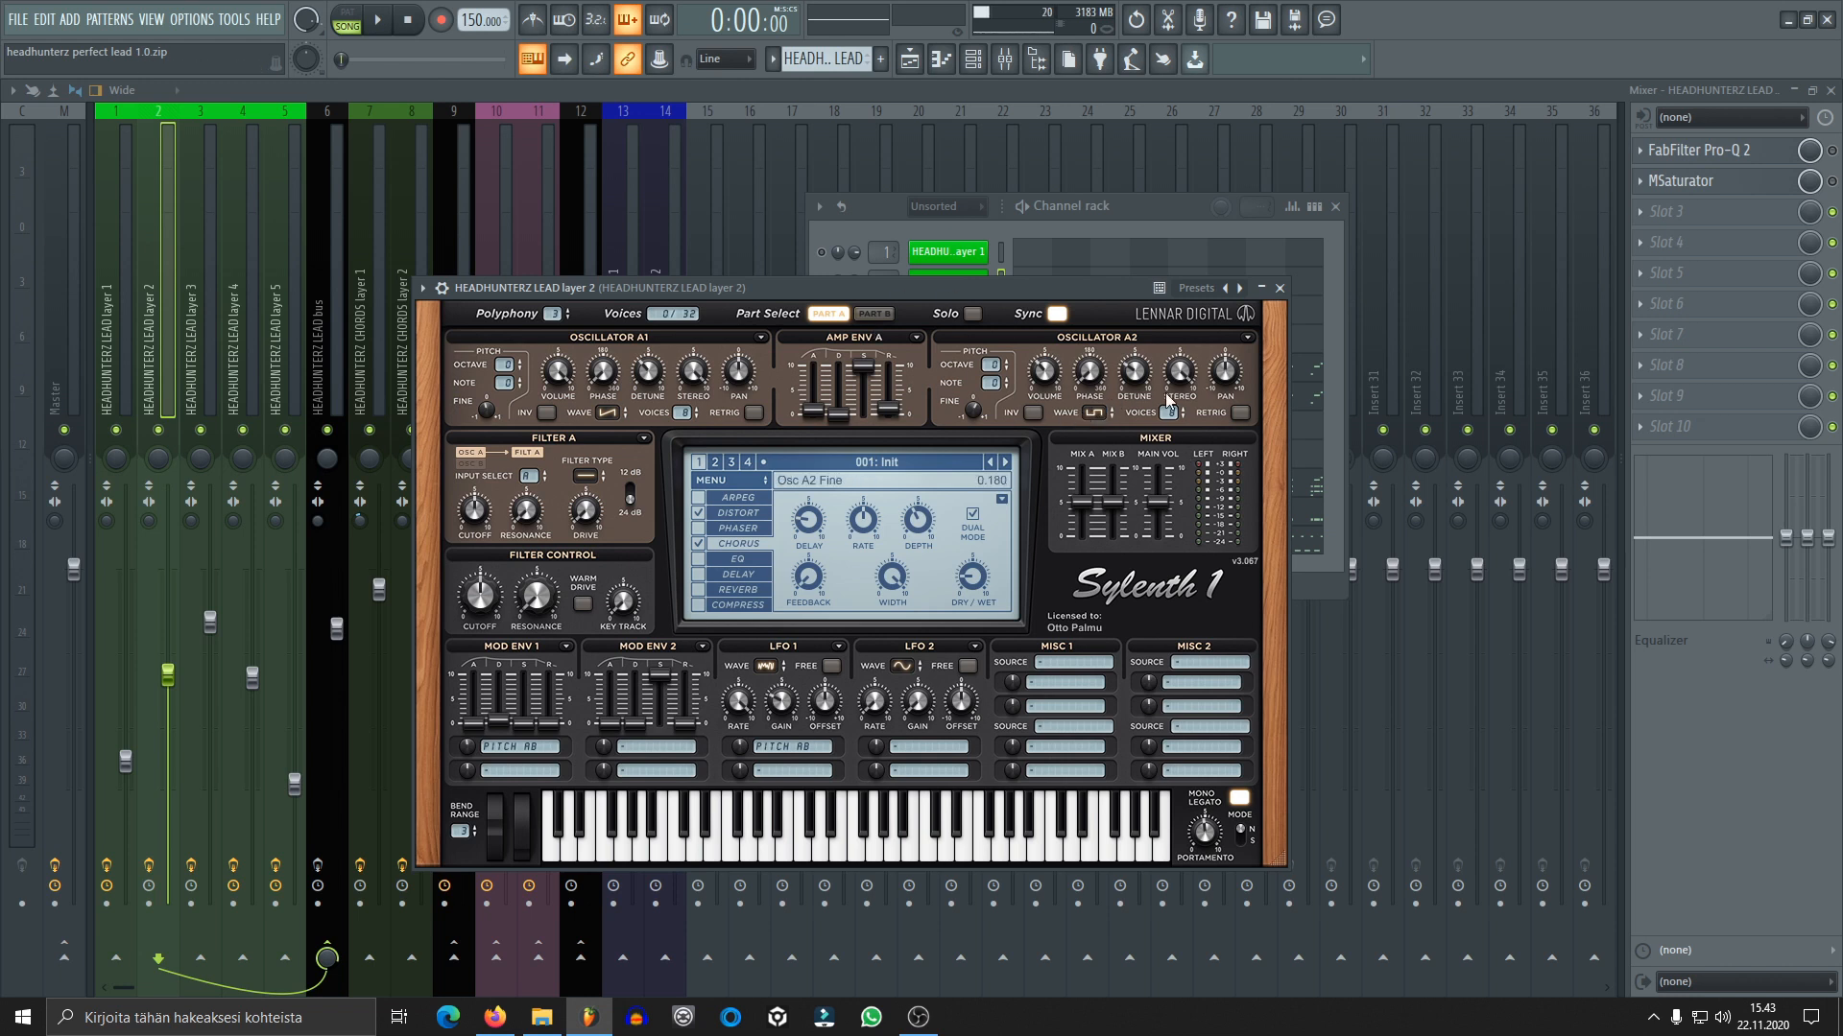
pyautogui.click(879, 315)
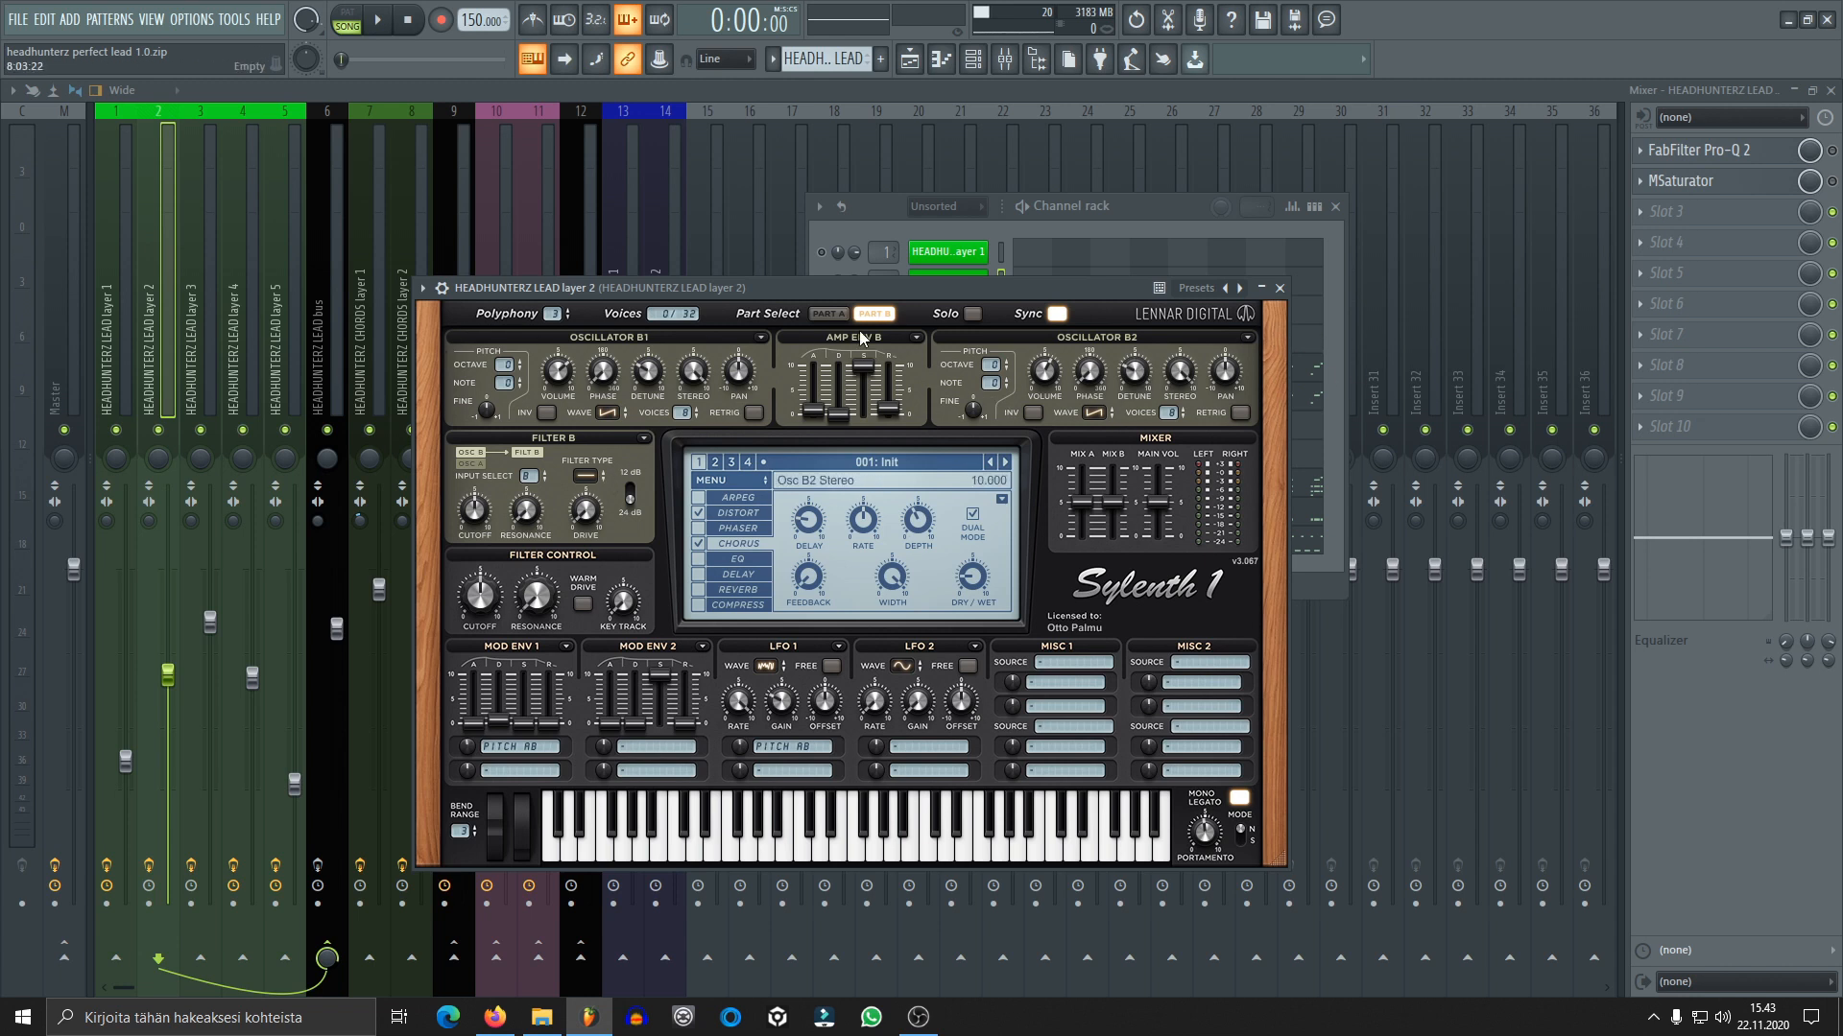
pyautogui.click(829, 314)
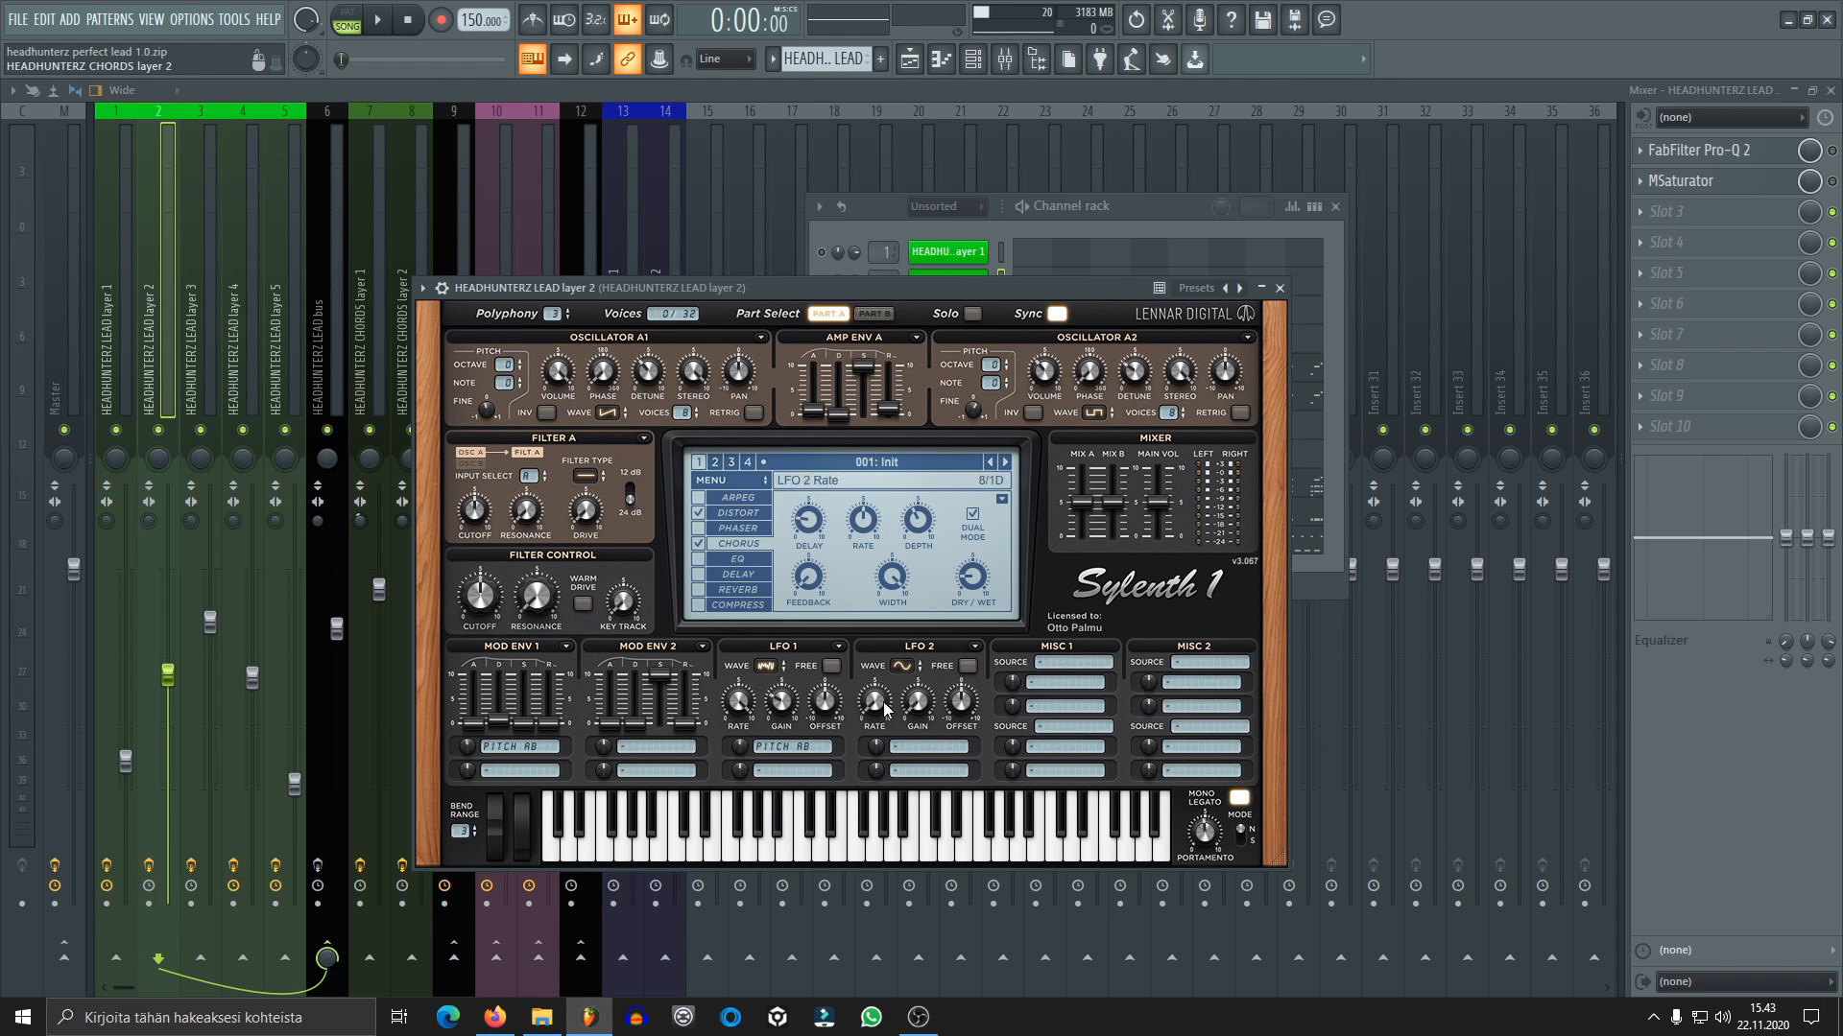
# Review the distortion and chorus settings of the lead layer 2 patch, audition it and close the synth
pyautogui.click(746, 513)
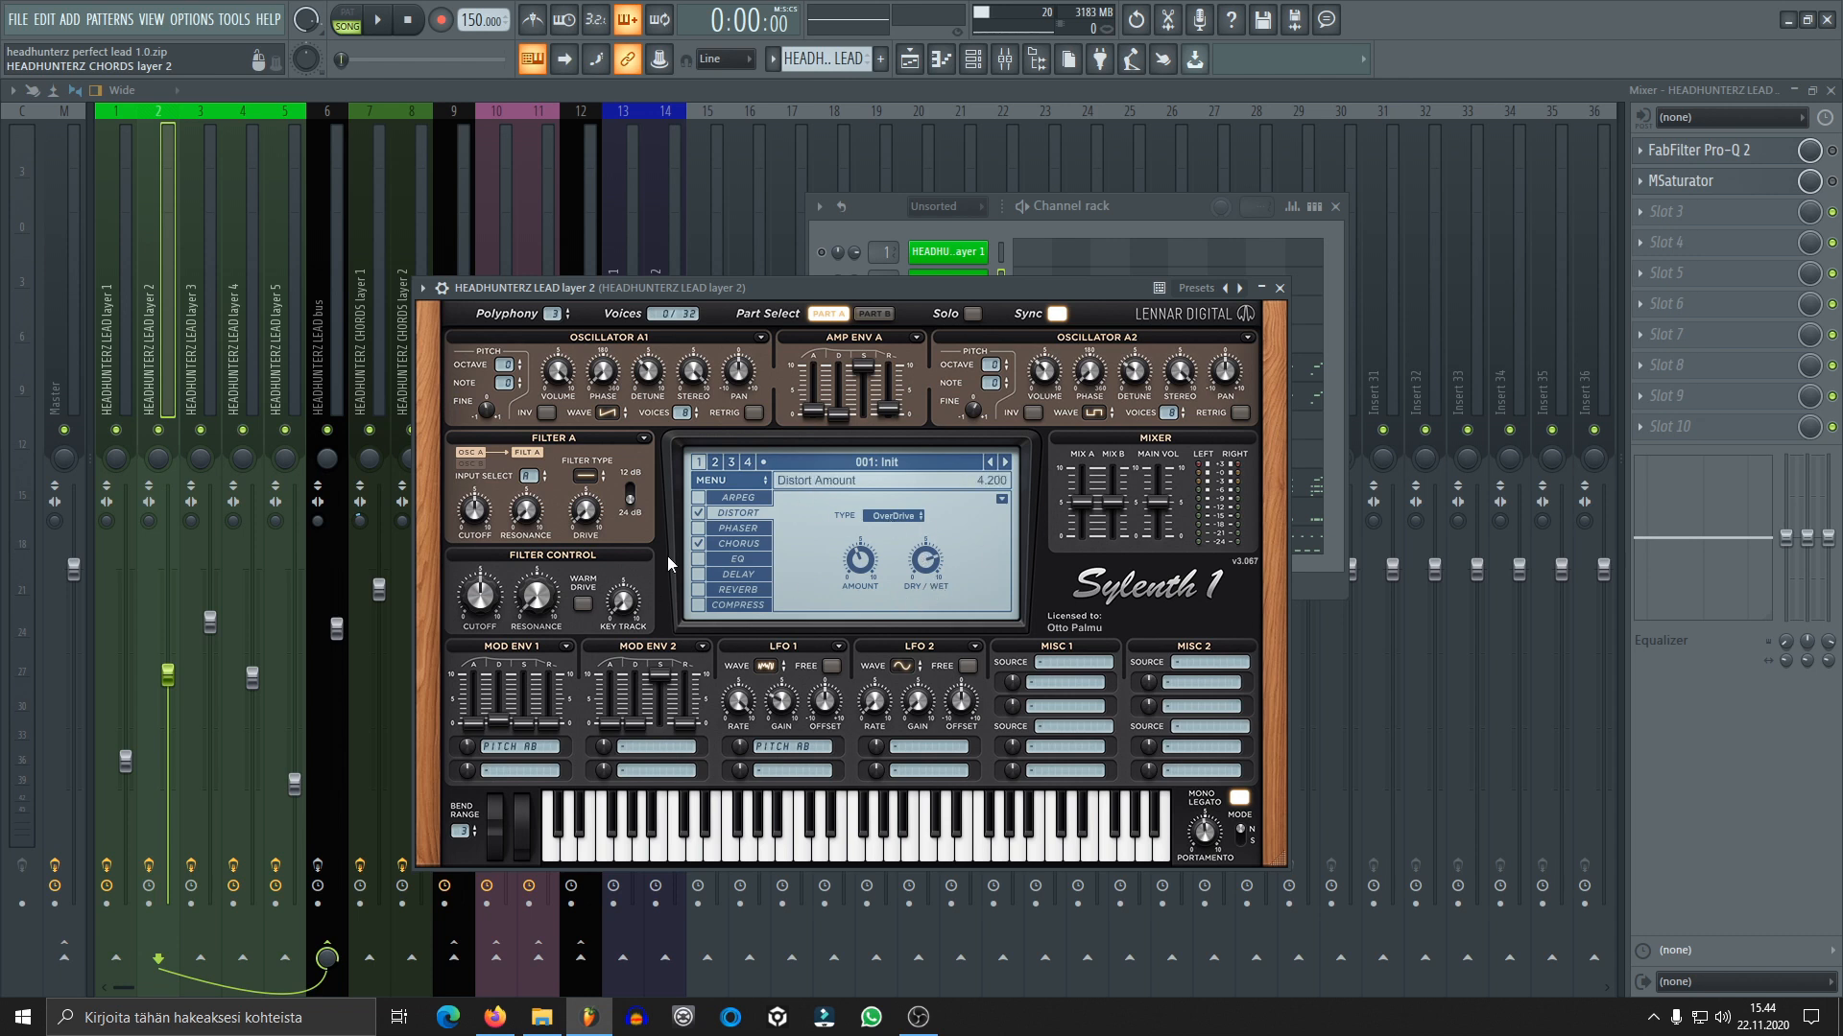
pyautogui.click(742, 548)
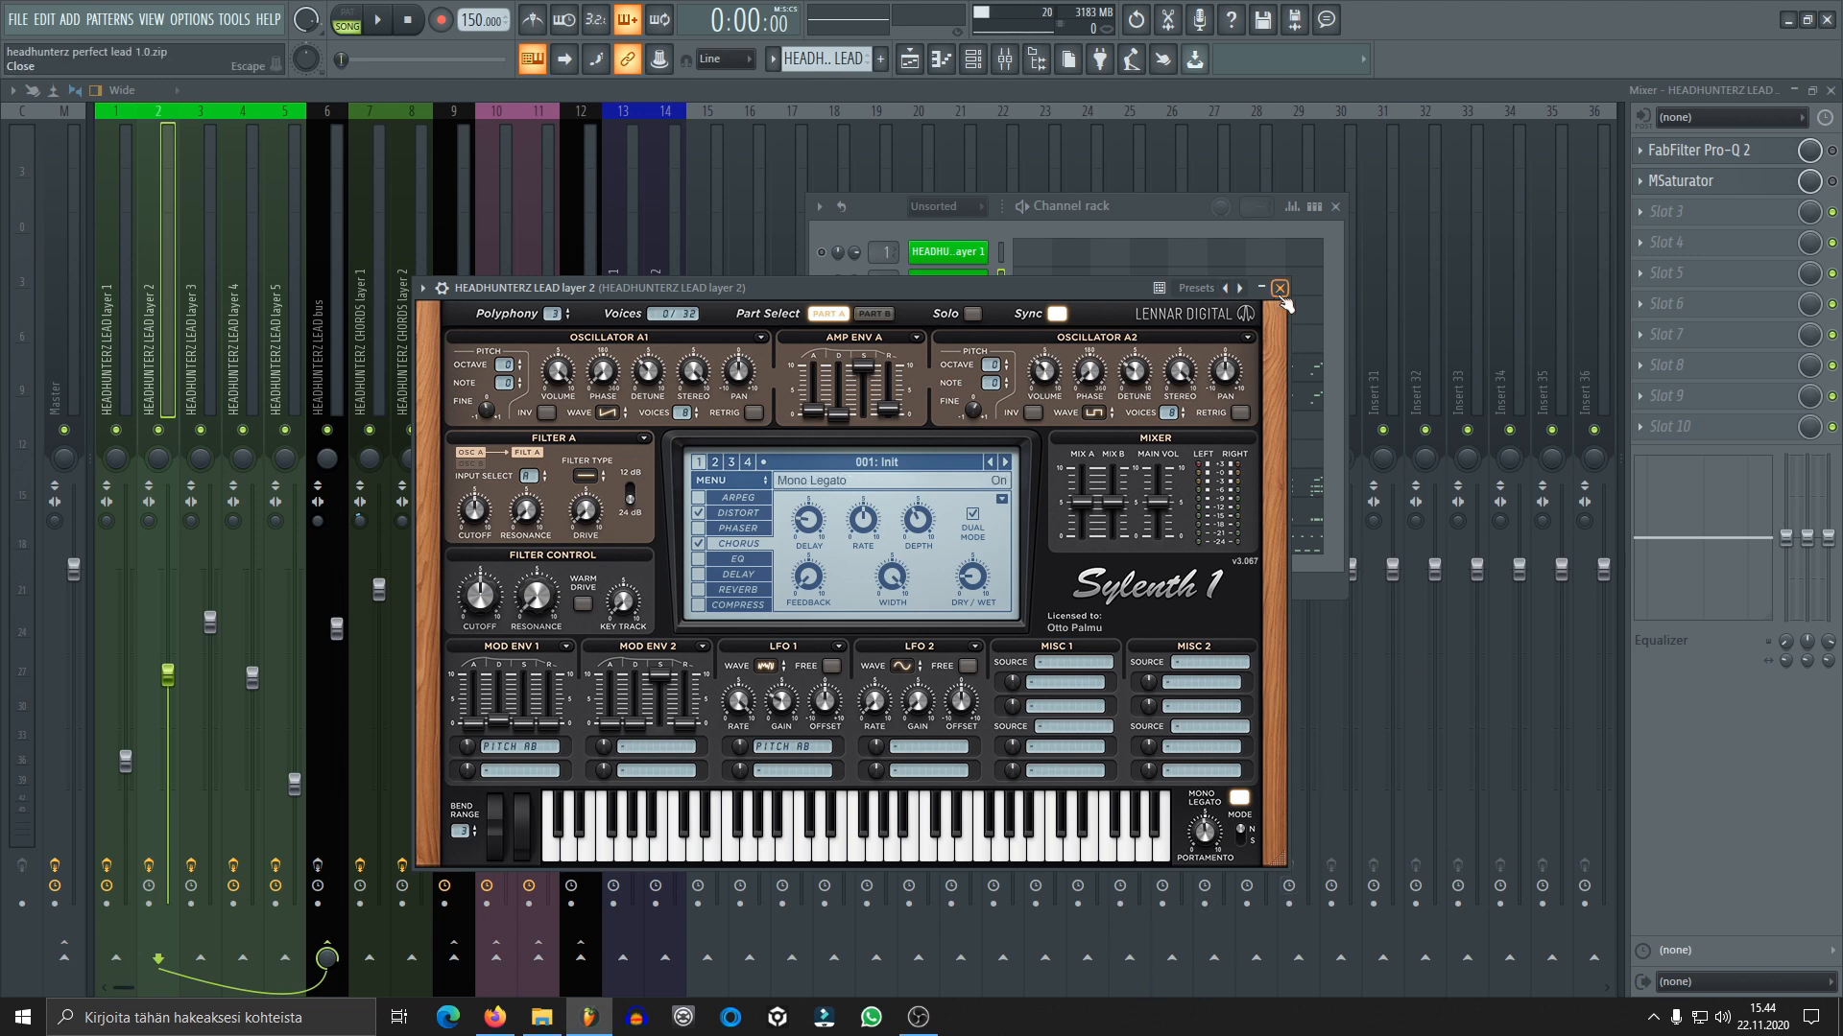
pyautogui.press('space')
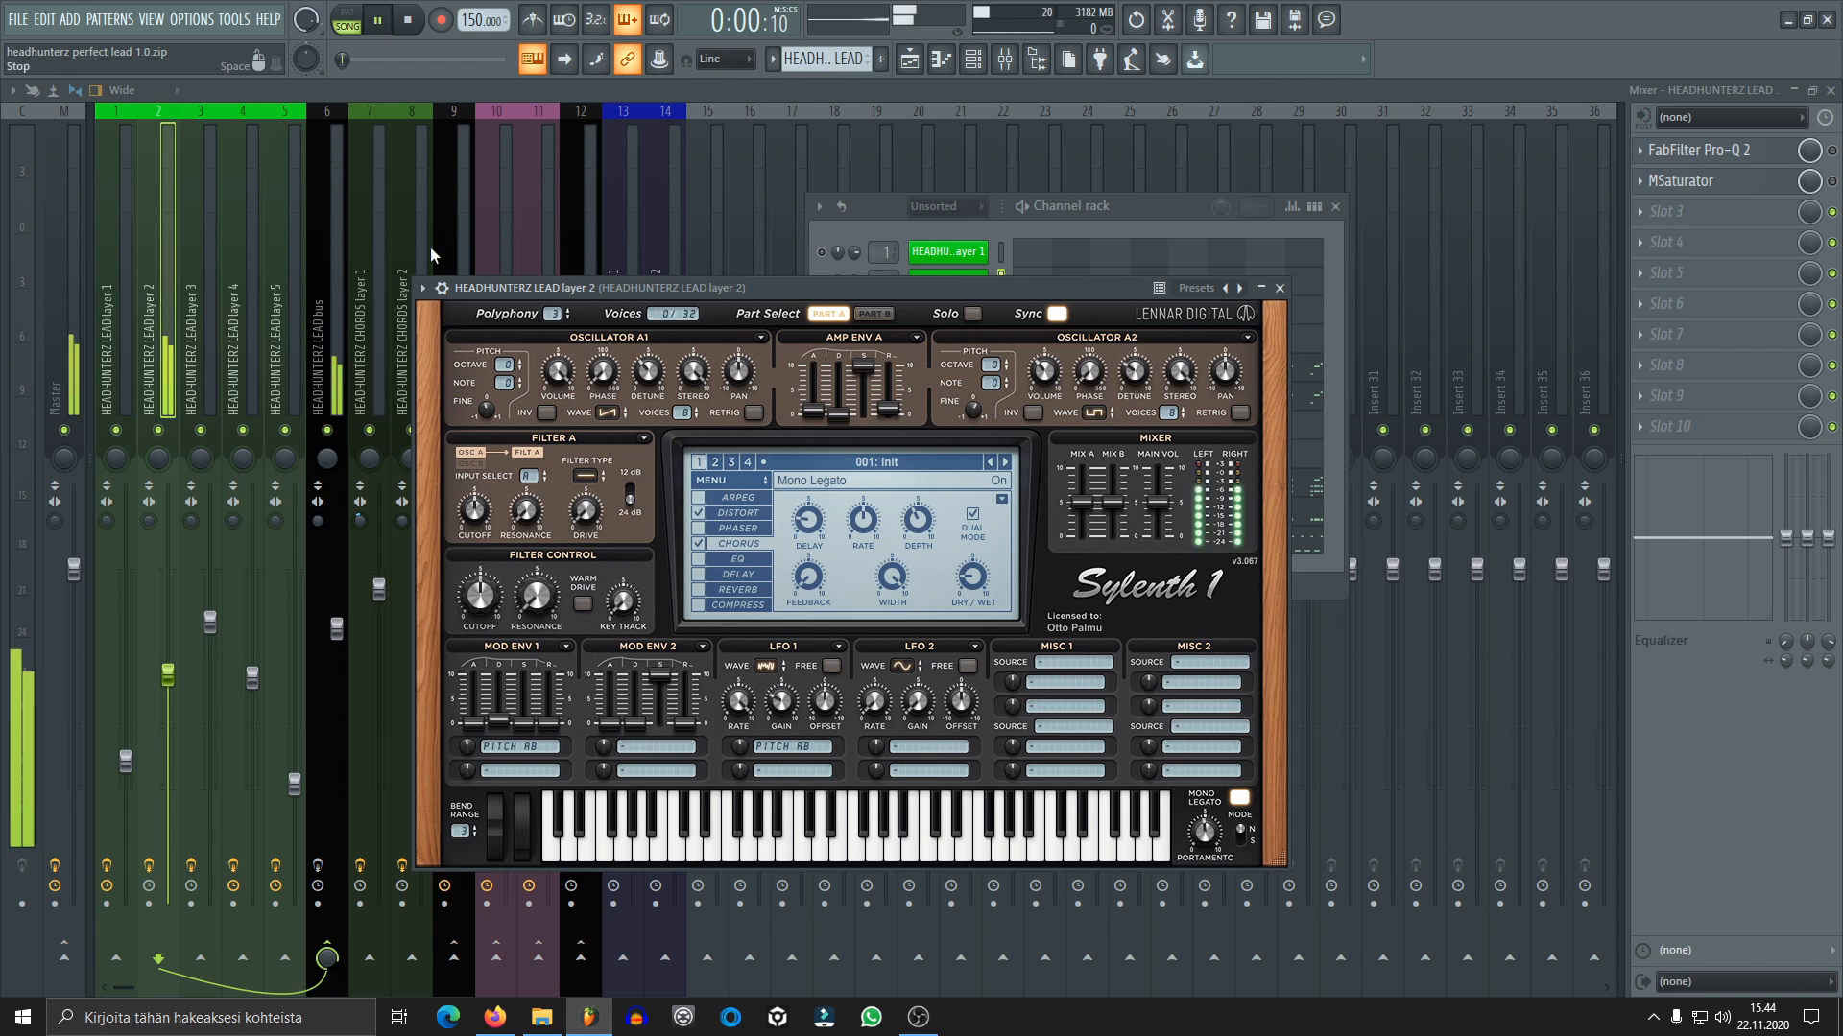
pyautogui.click(413, 19)
pyautogui.click(1280, 288)
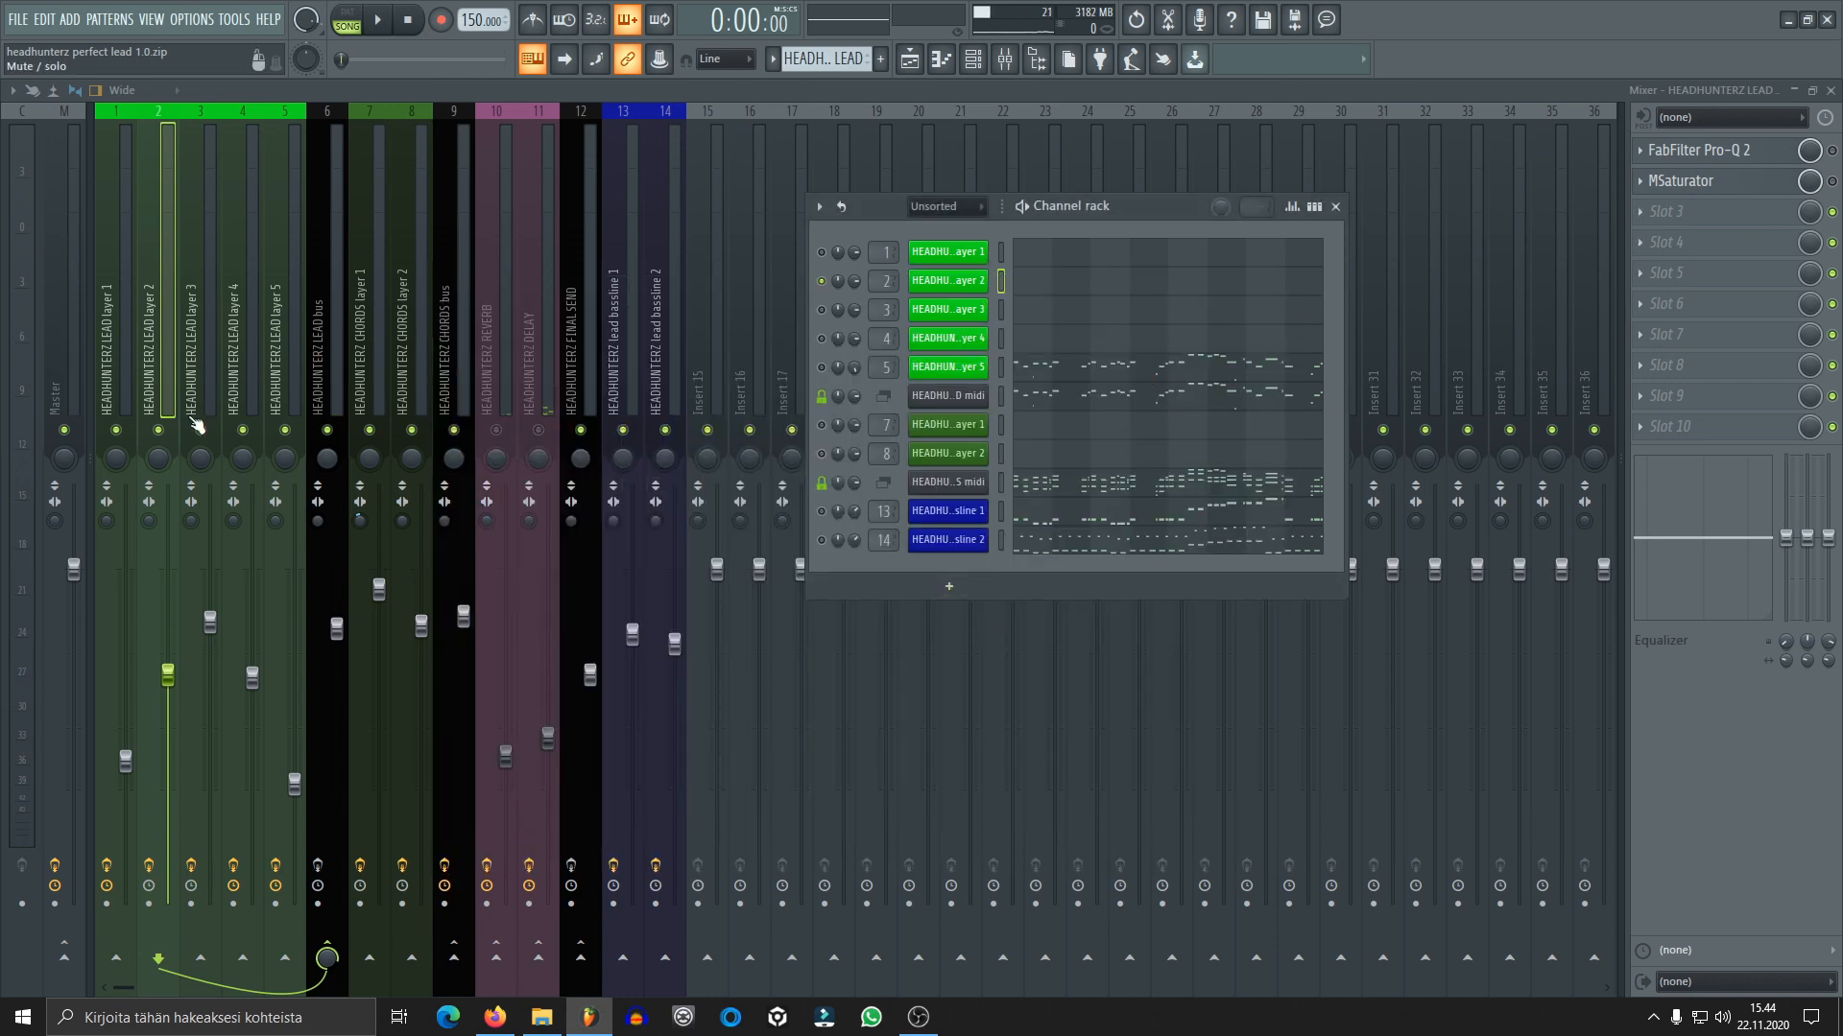
# Enable FabFilter Pro-Q 2 on lead layer 2, inspect its low cut band during playback and close it
pyautogui.click(1699, 151)
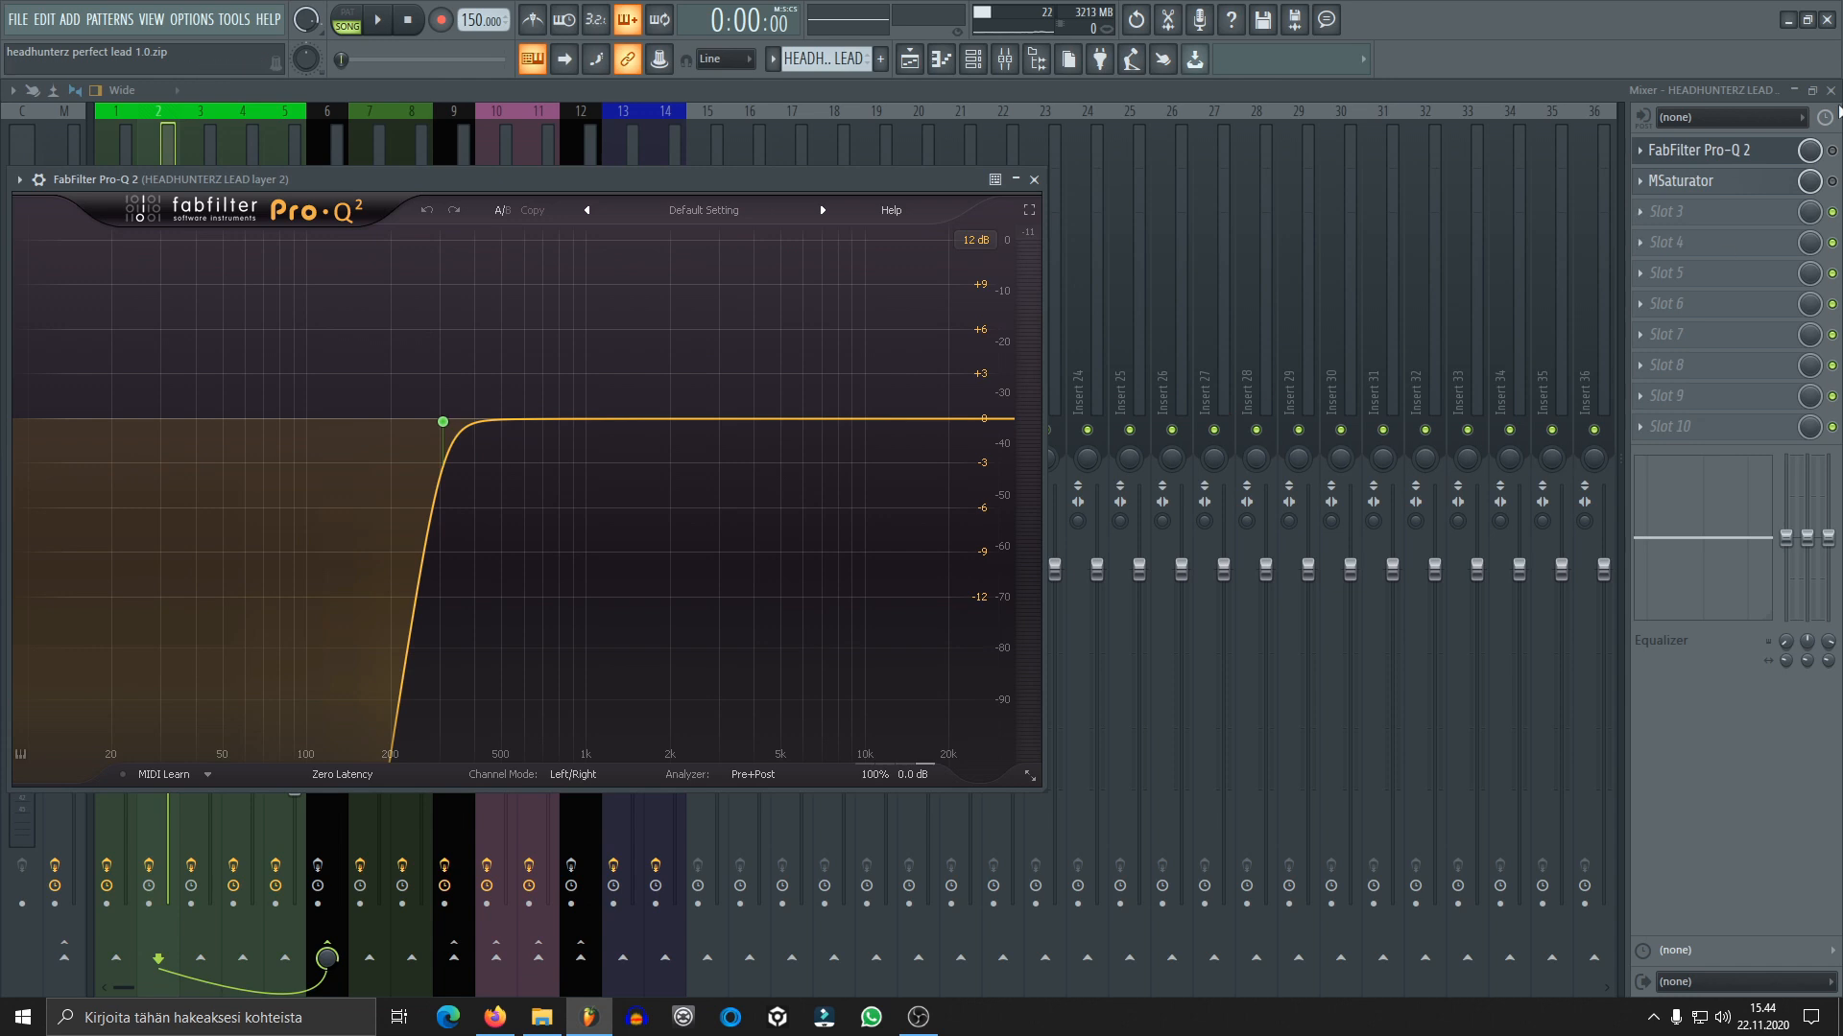
pyautogui.click(1832, 151)
pyautogui.click(1771, 151)
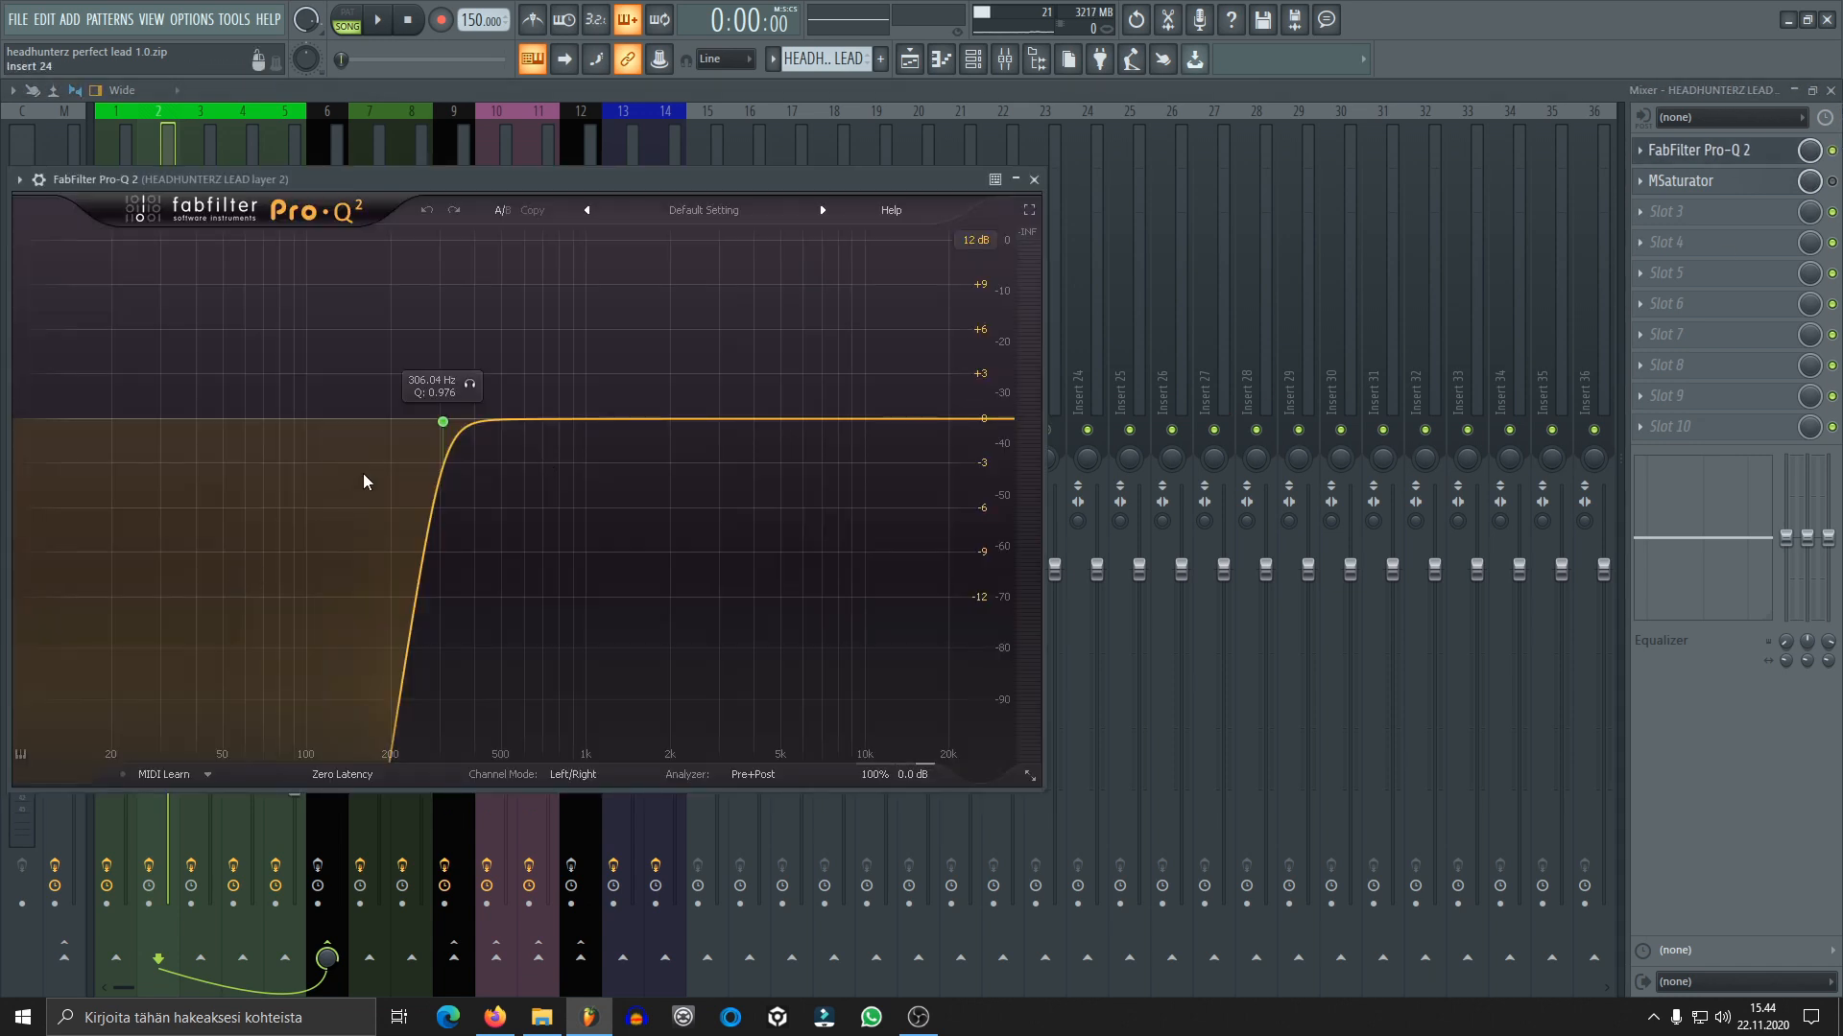
pyautogui.press('space')
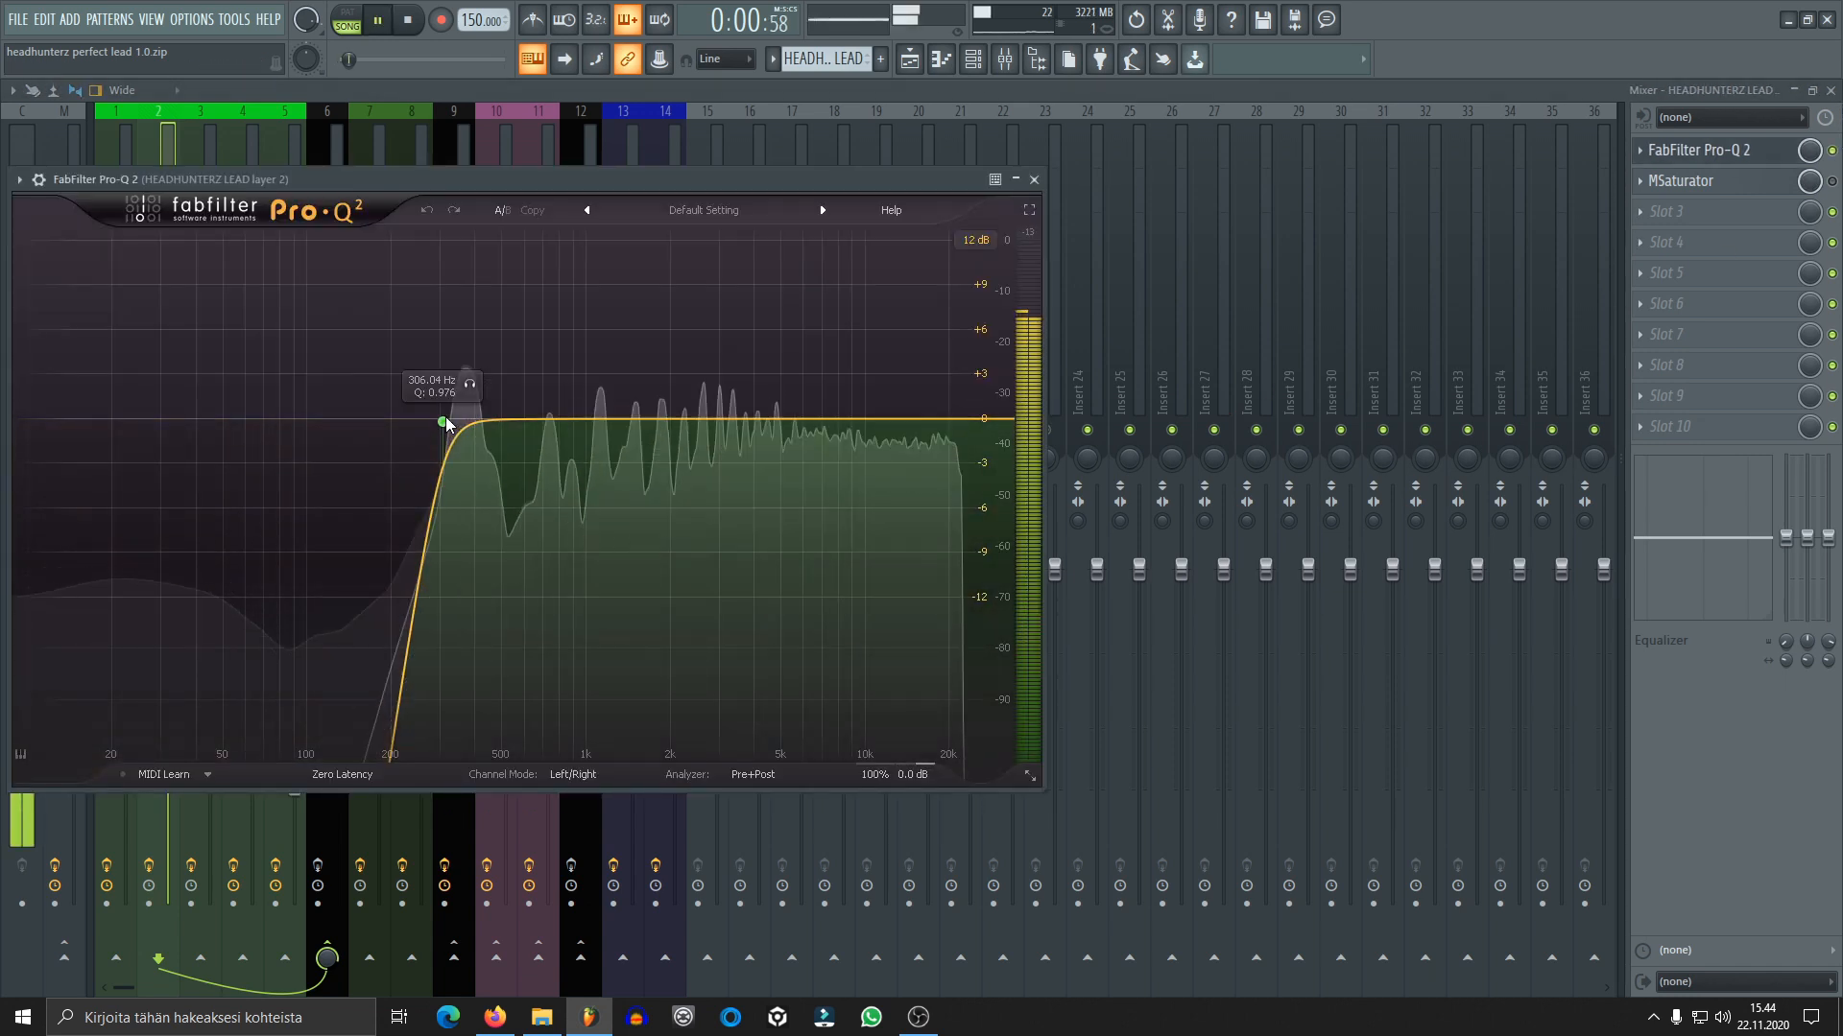
pyautogui.press('space')
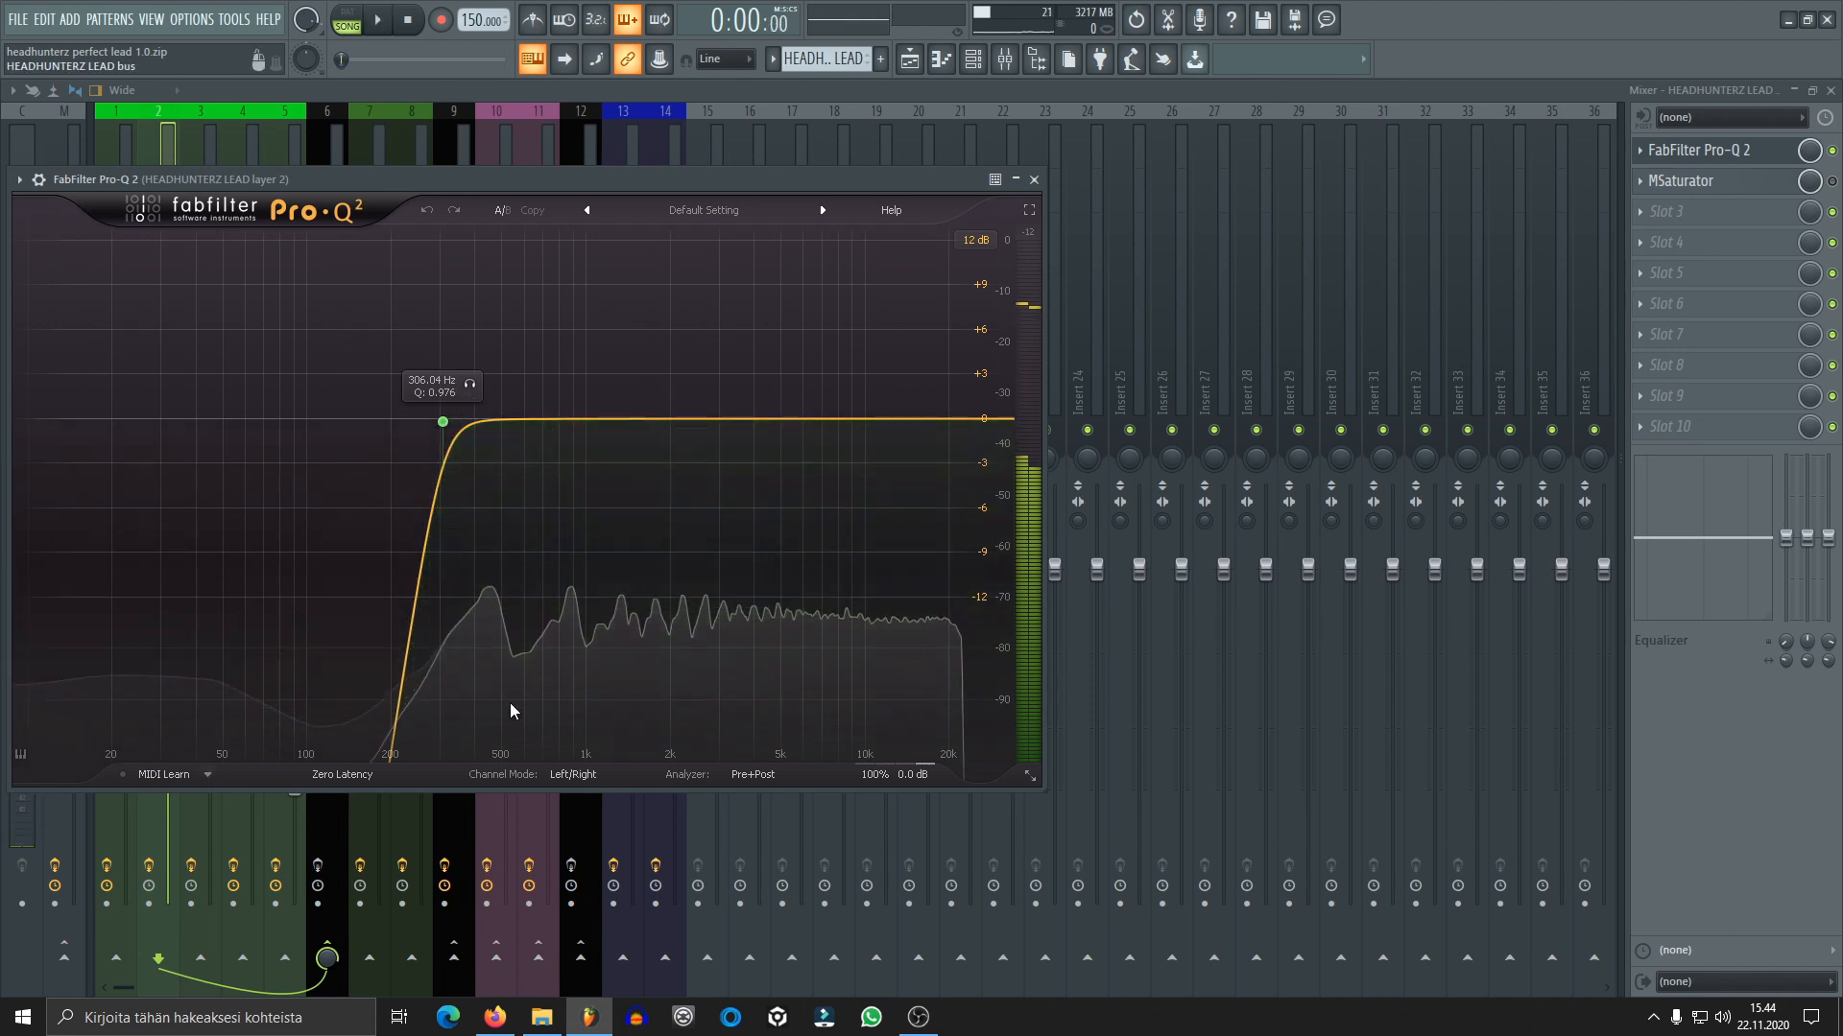
pyautogui.click(1036, 180)
# Enable MSaturator on lead layer 2, audition the layer while viewing its saturation settings, and close the plugin
pyautogui.click(1689, 180)
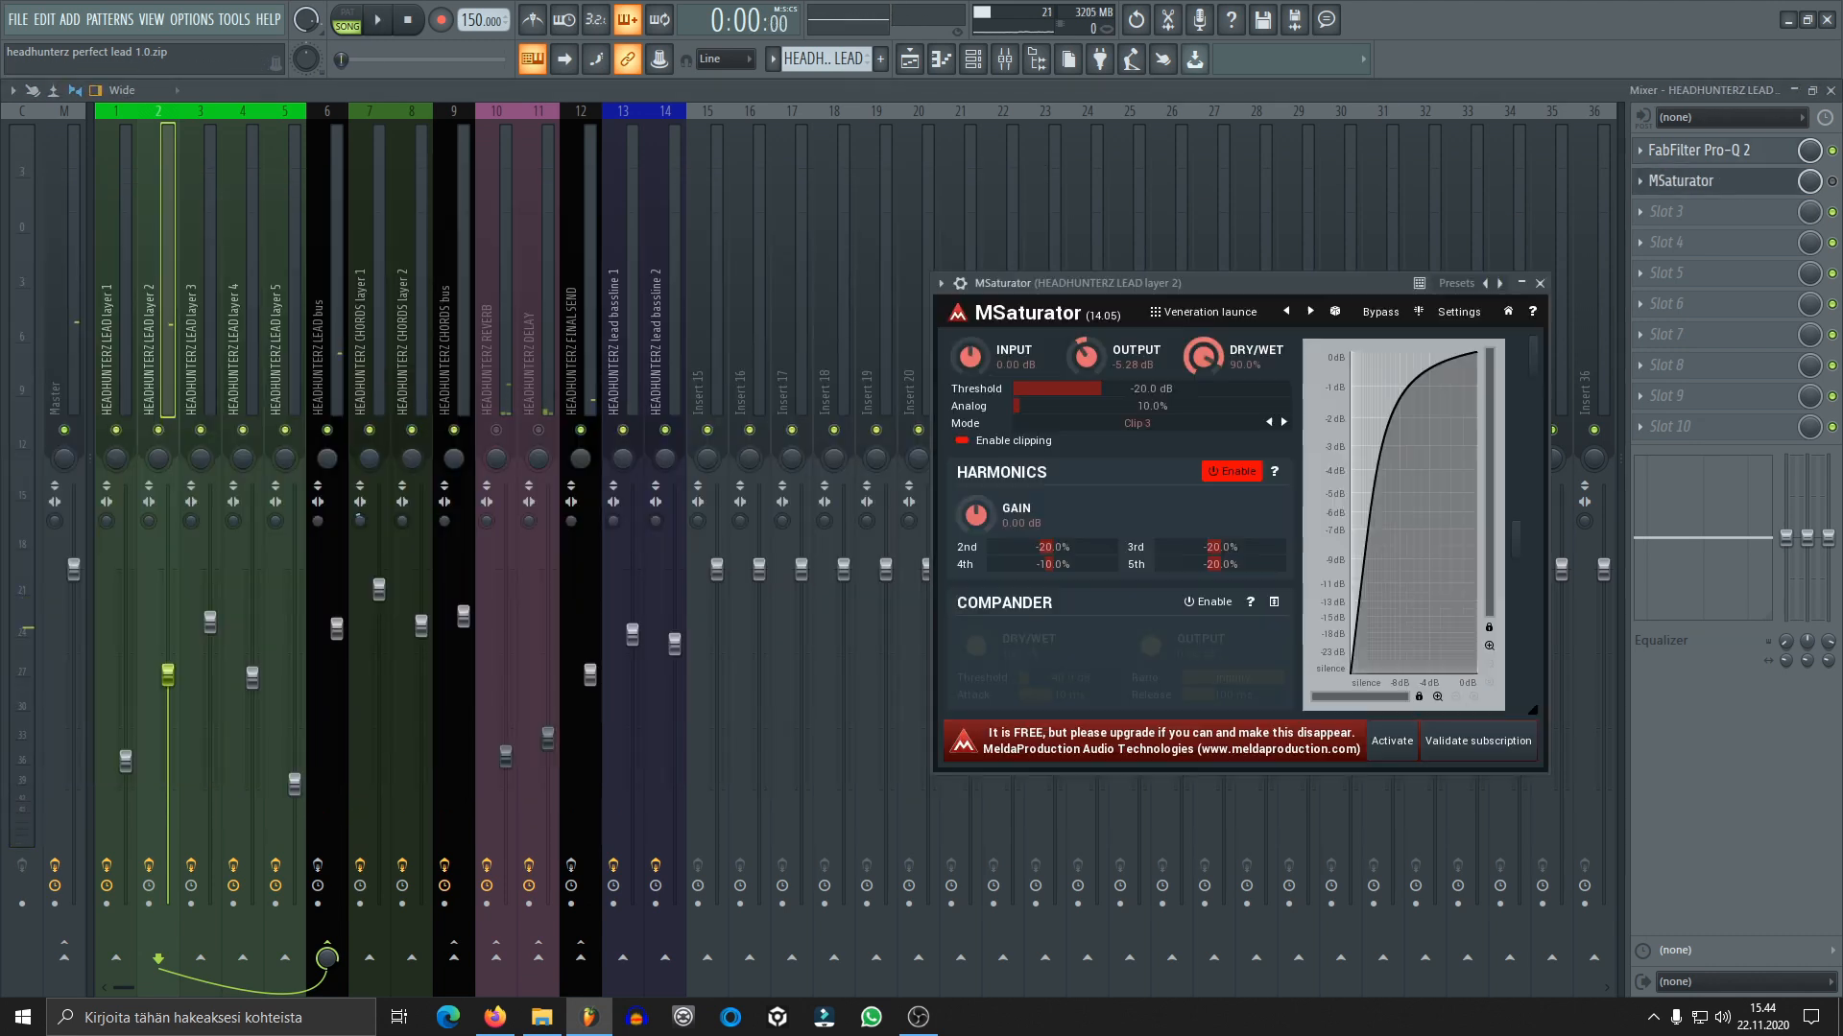
pyautogui.moveTo(1343, 279); pyautogui.dragTo(900, 236)
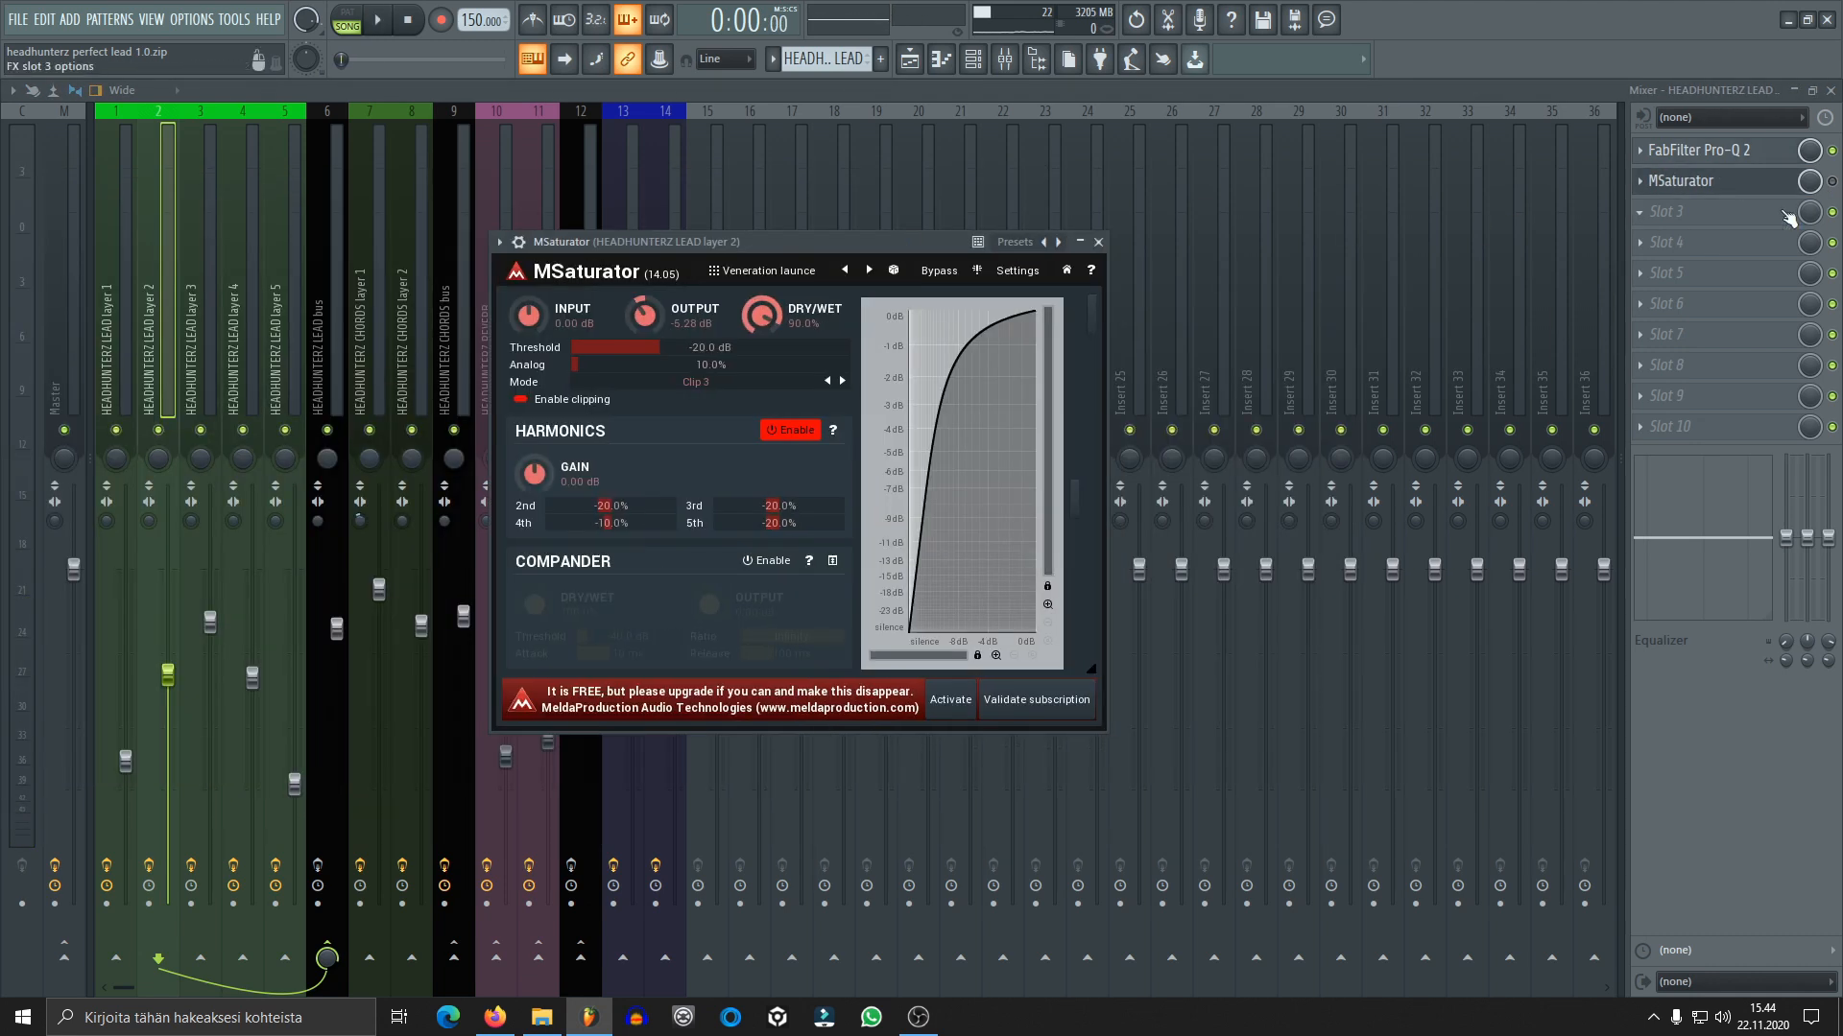
pyautogui.click(1832, 181)
pyautogui.press('space')
pyautogui.click(1754, 182)
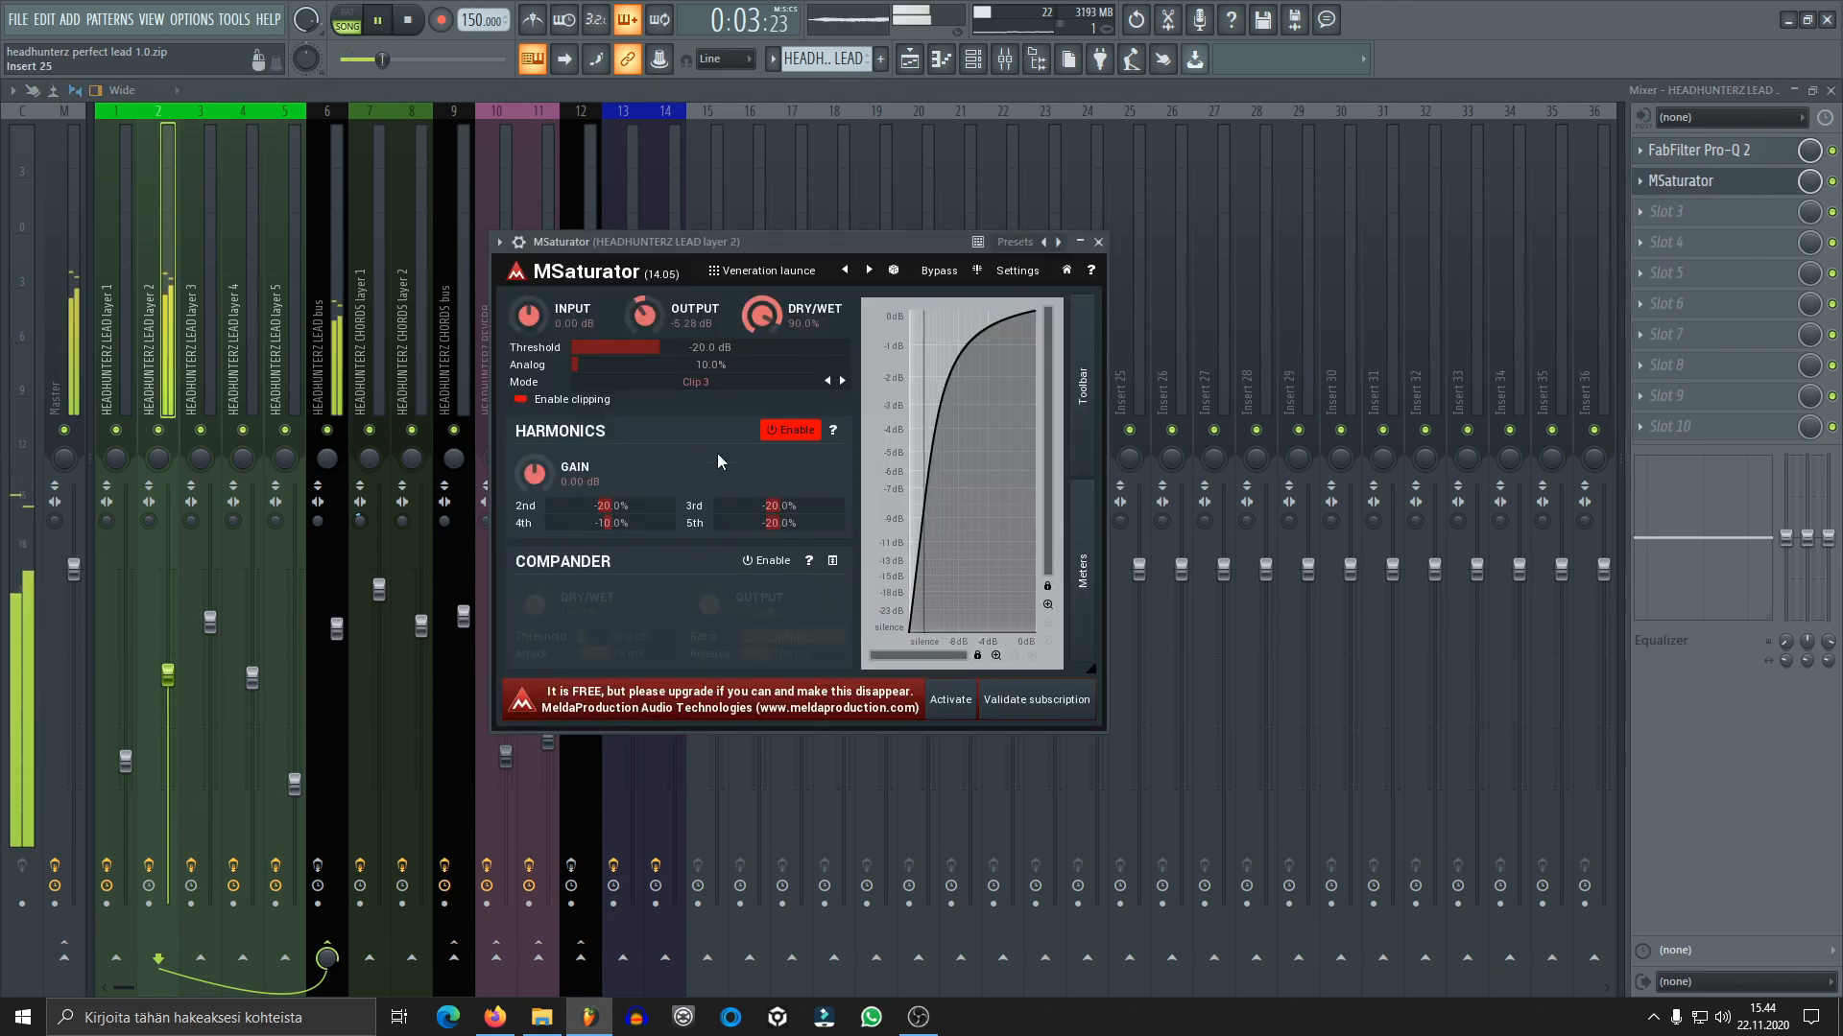
pyautogui.press('space')
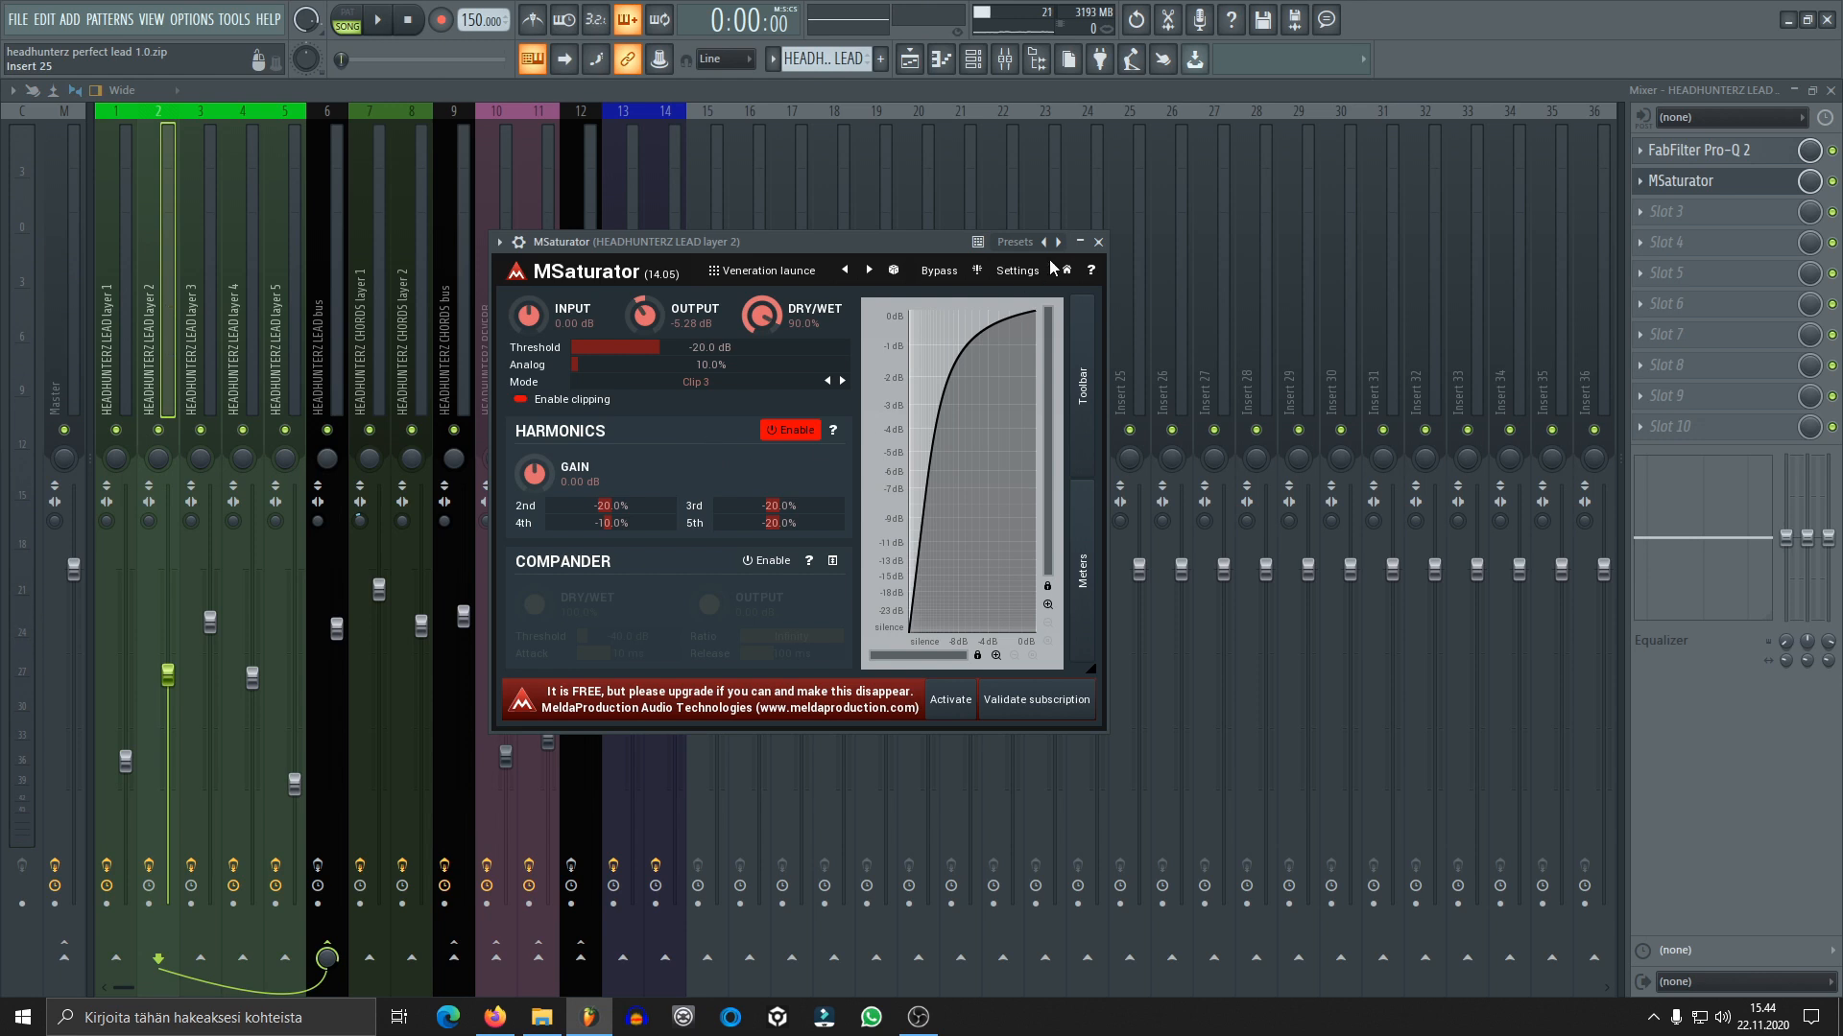
pyautogui.click(1098, 242)
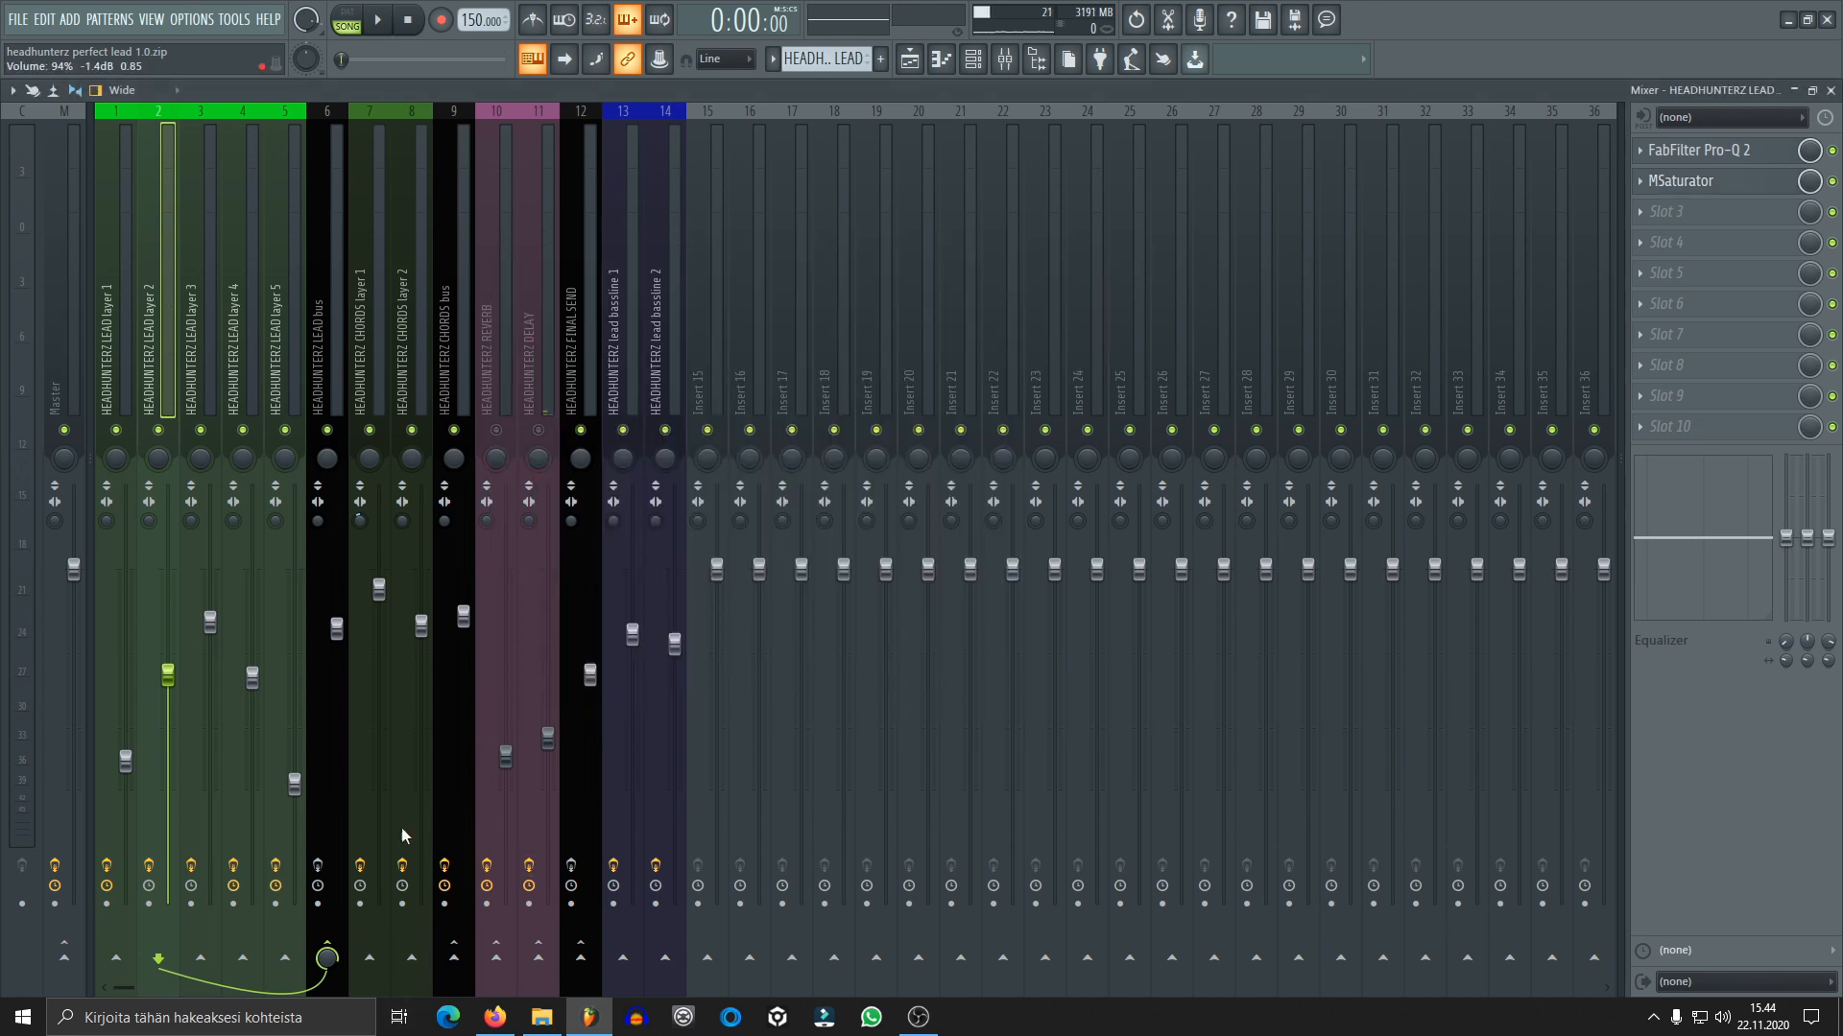
# Solo lead layer 3 and bypass FabFilter Pro-Q 2 and MSaturator on its mixer track
pyautogui.click(972, 59)
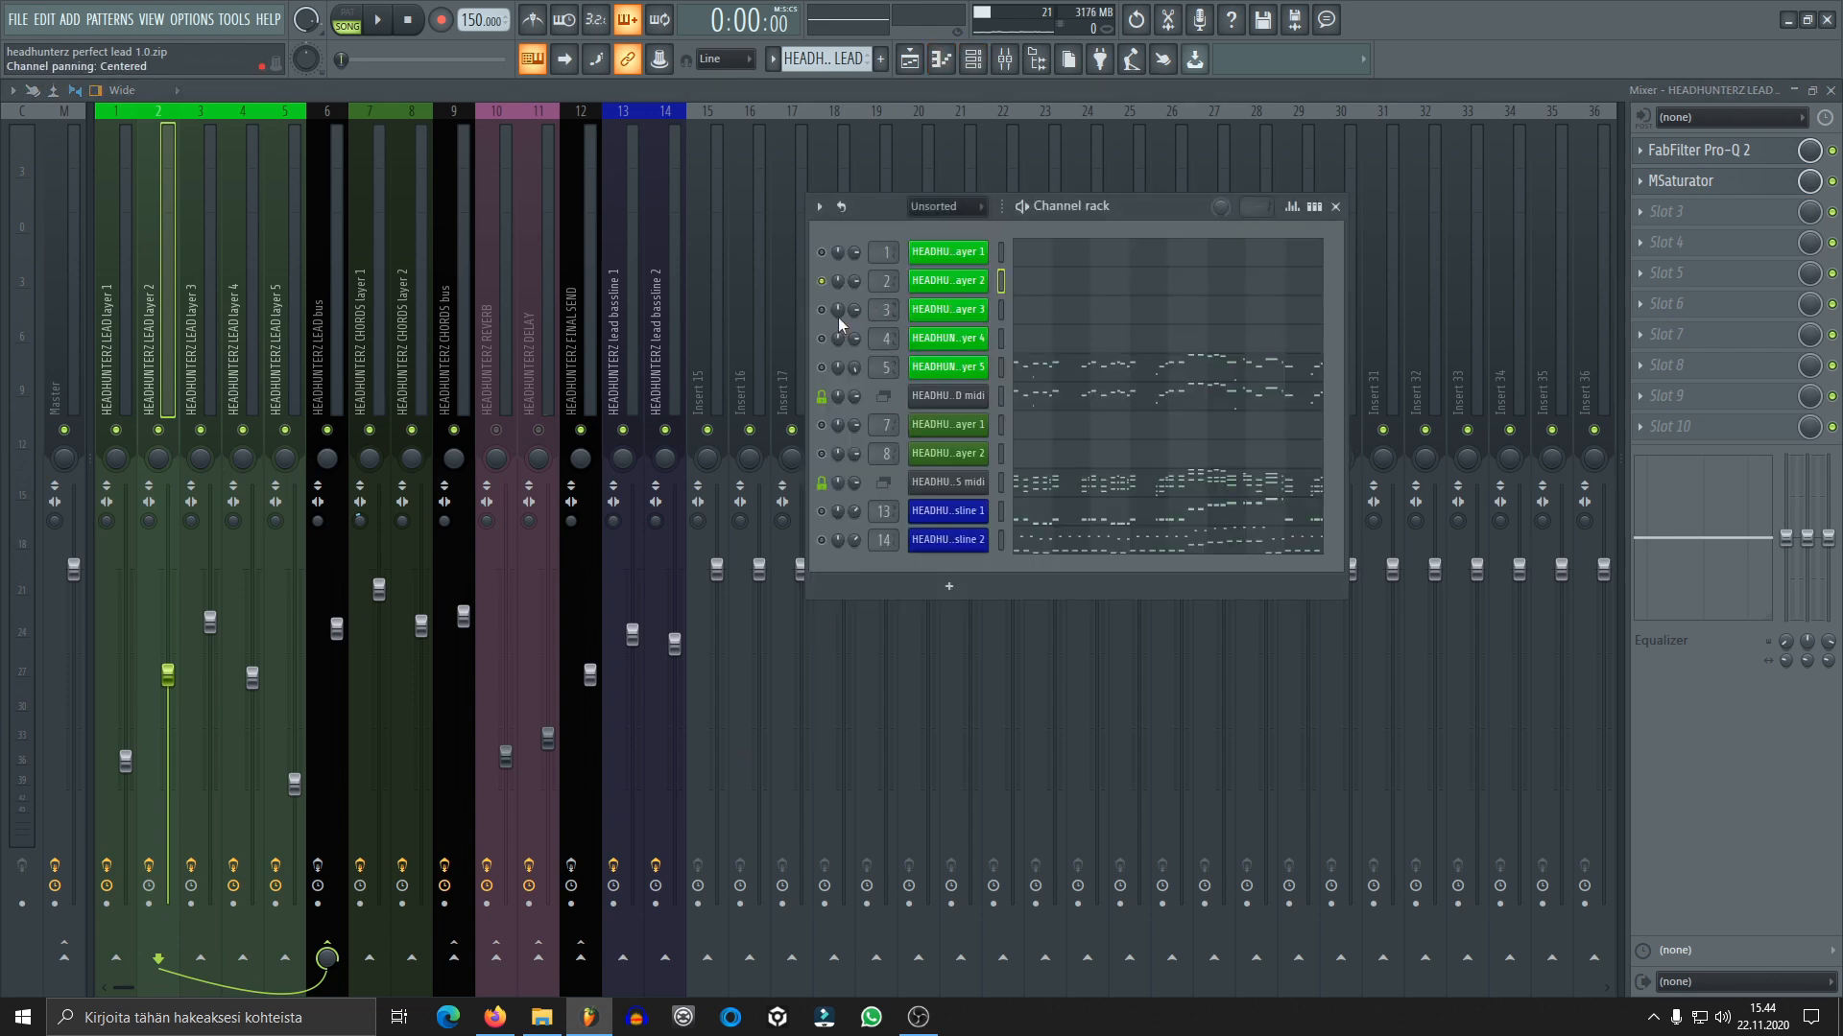
pyautogui.click(972, 310)
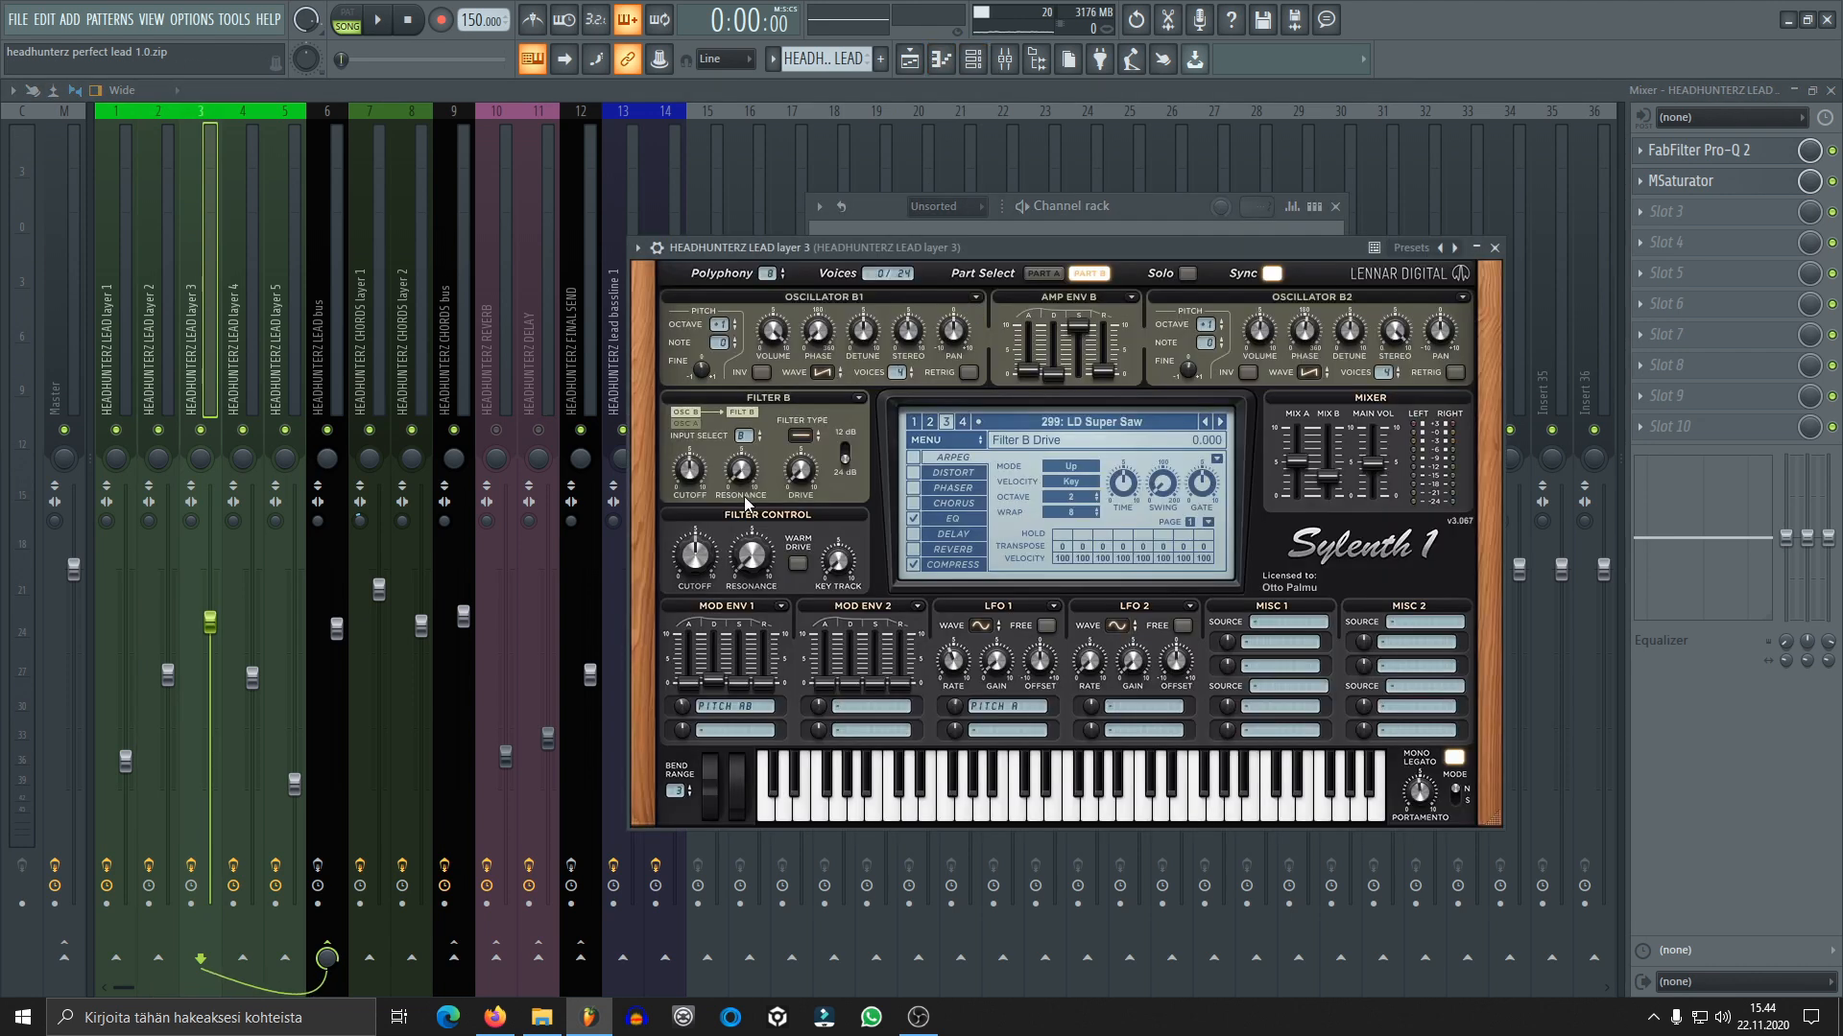
pyautogui.click(205, 354)
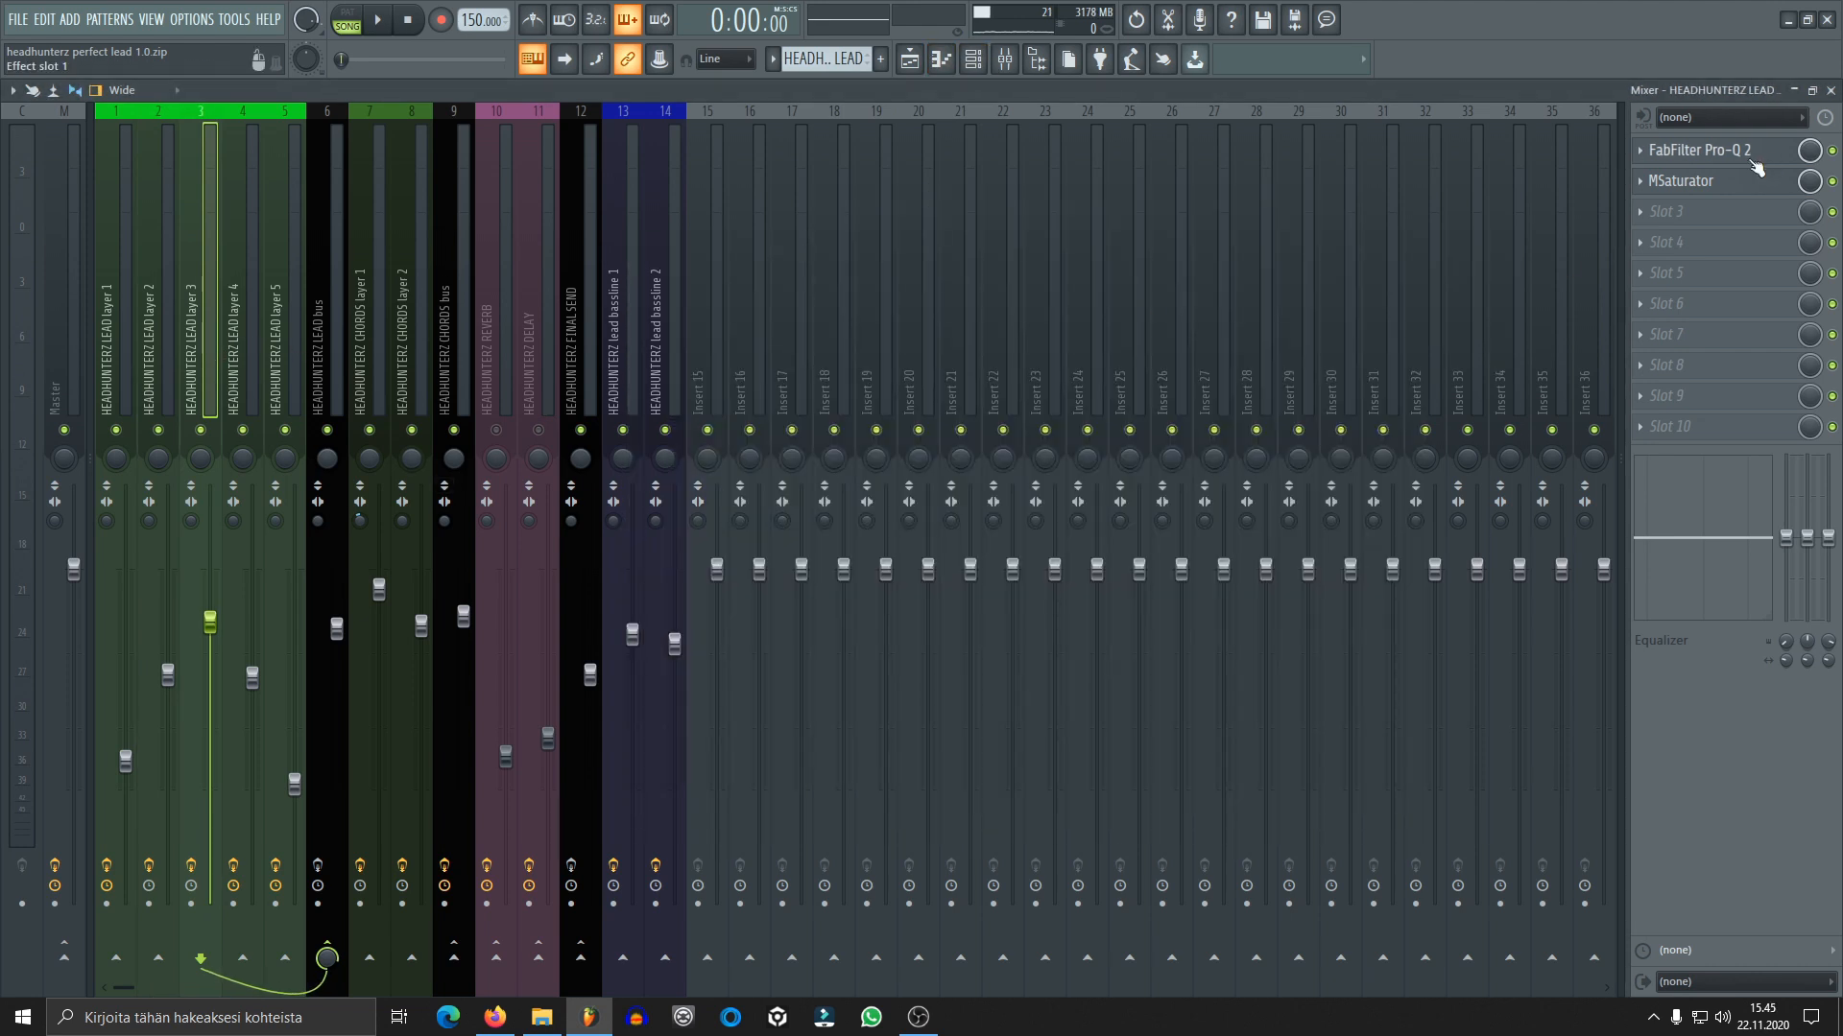
pyautogui.click(1831, 181)
pyautogui.click(1831, 151)
# Audition lead layer 3 without mixer effects, open its Sylenth1 patch and stop playback
pyautogui.click(377, 19)
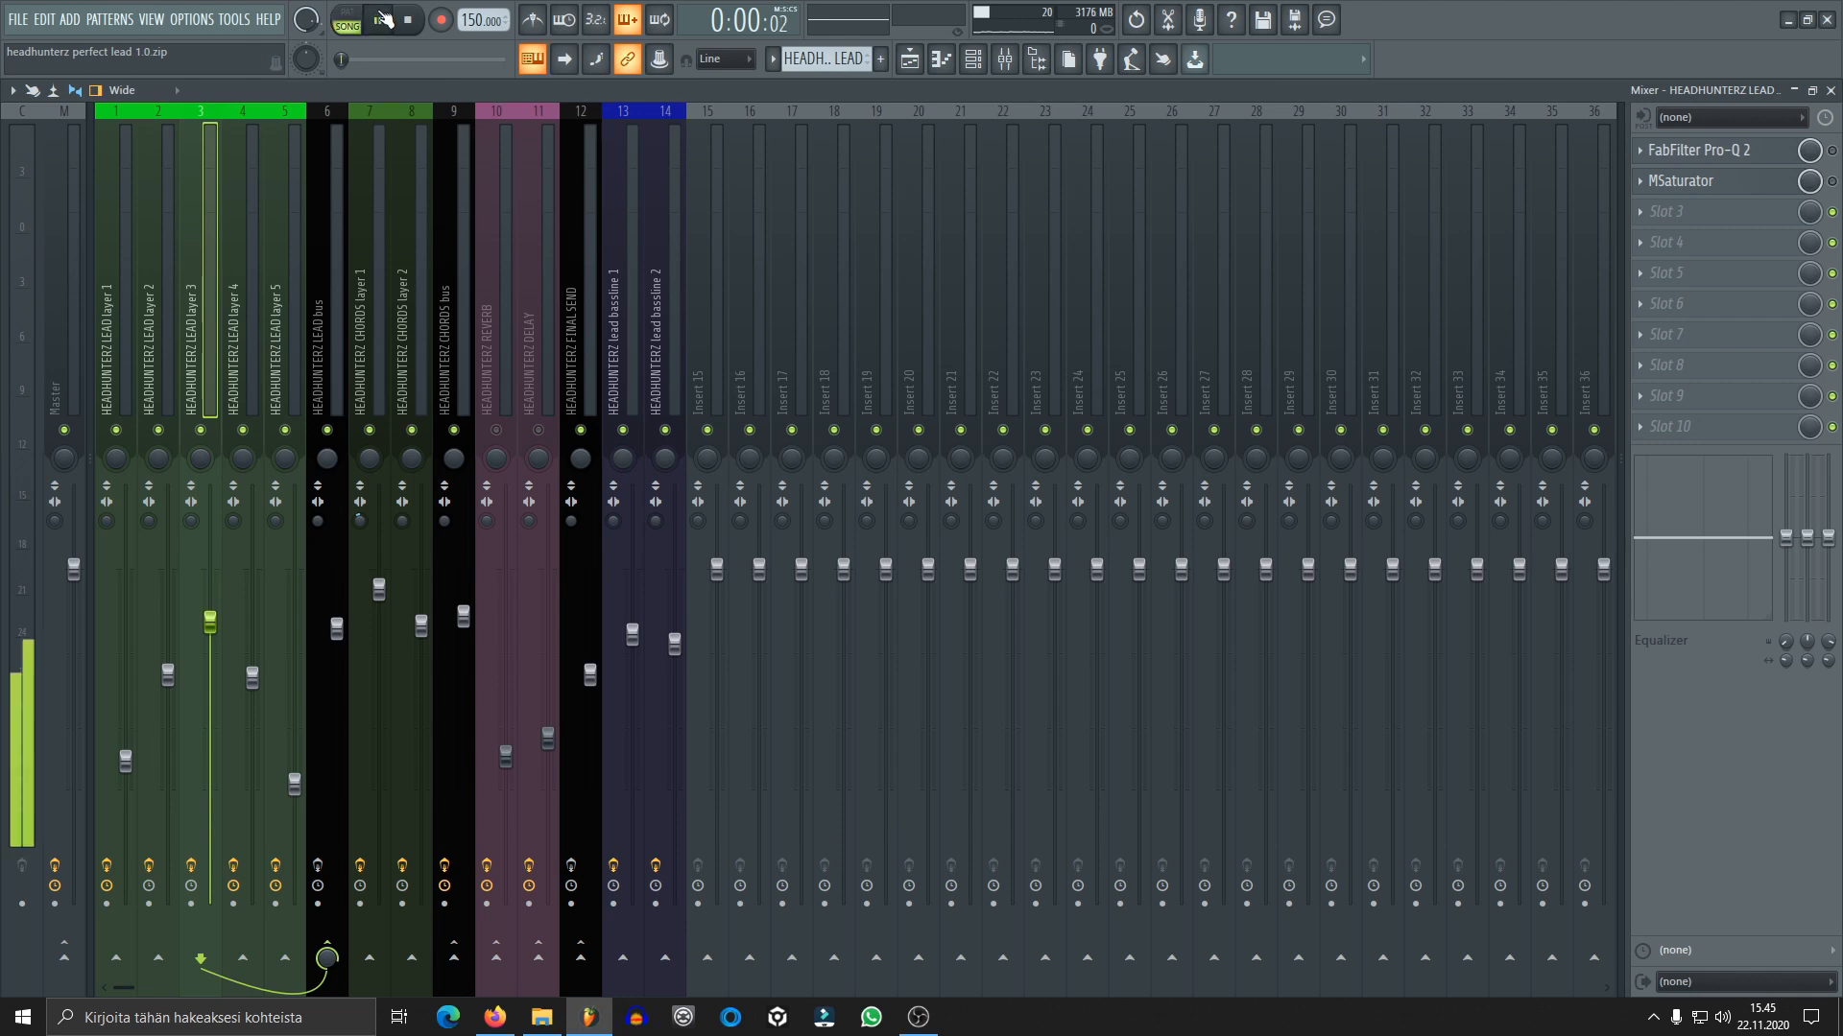
pyautogui.click(972, 58)
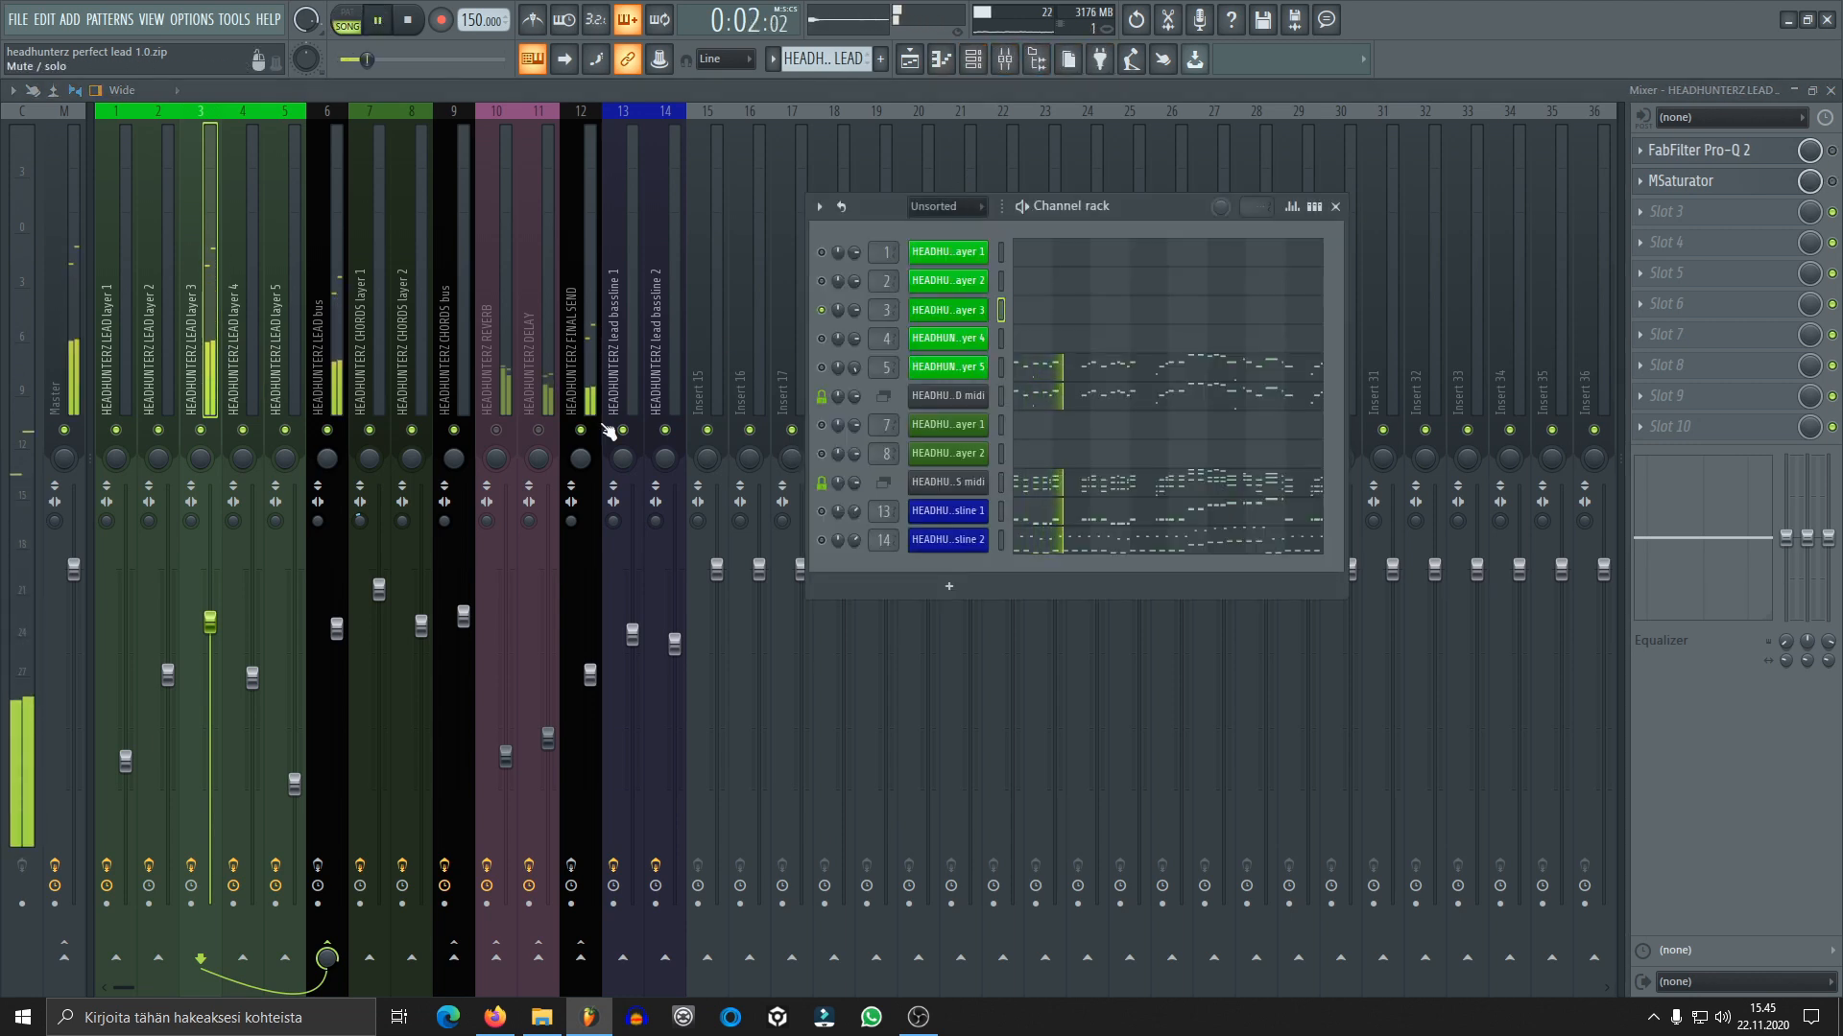
pyautogui.click(949, 310)
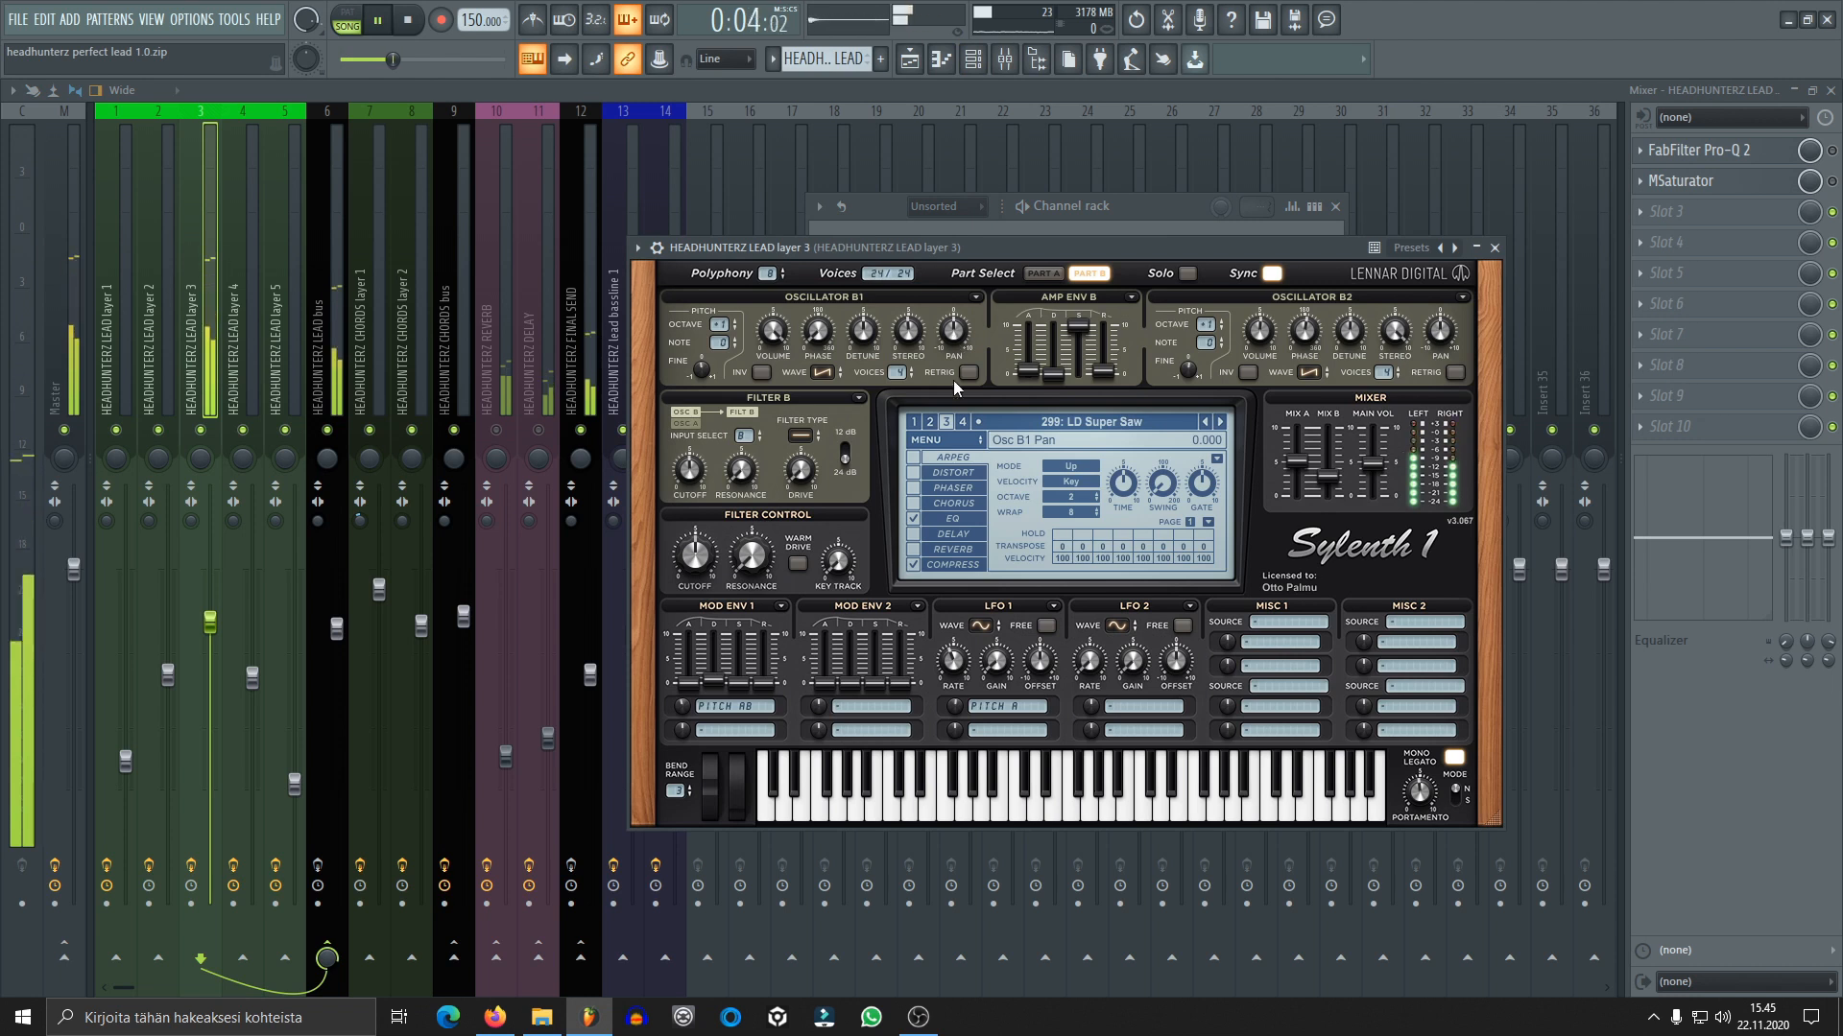
pyautogui.press('space')
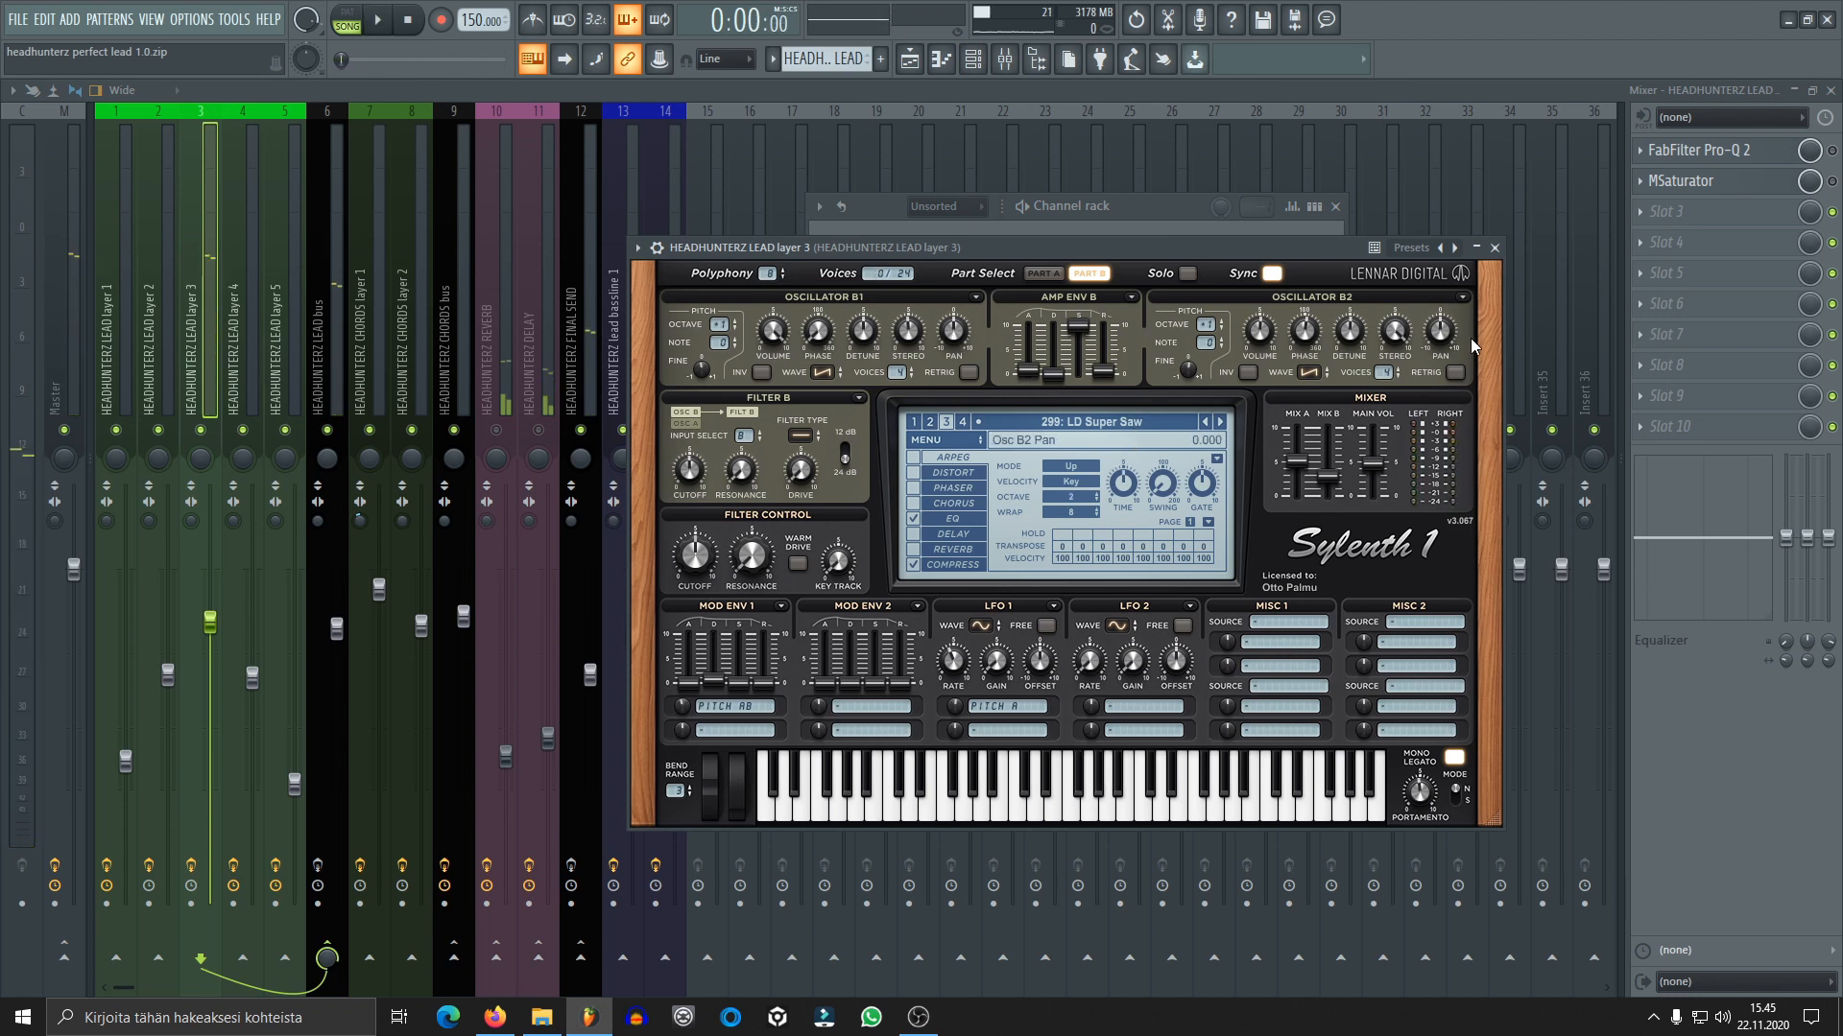
# Review the part A oscillators, waveform choices and amp envelope of the lead layer 3 patch, and return to part B
pyautogui.click(1042, 273)
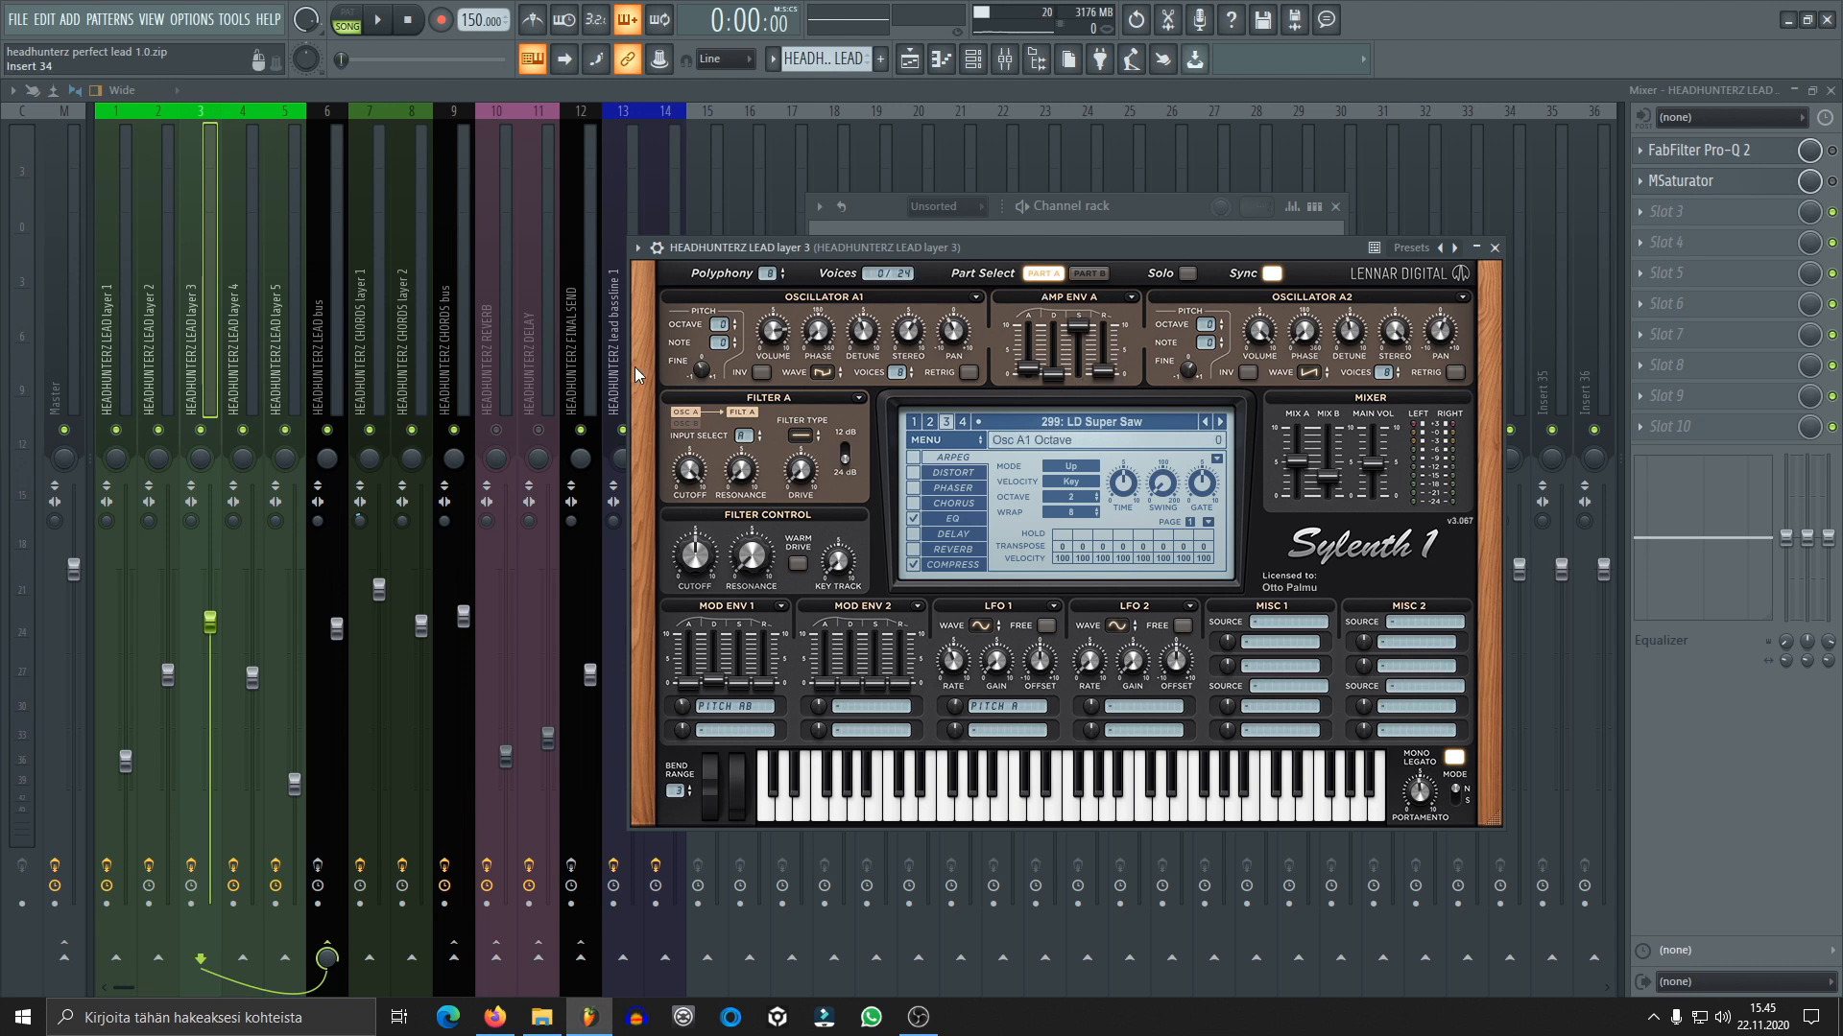
pyautogui.click(820, 374)
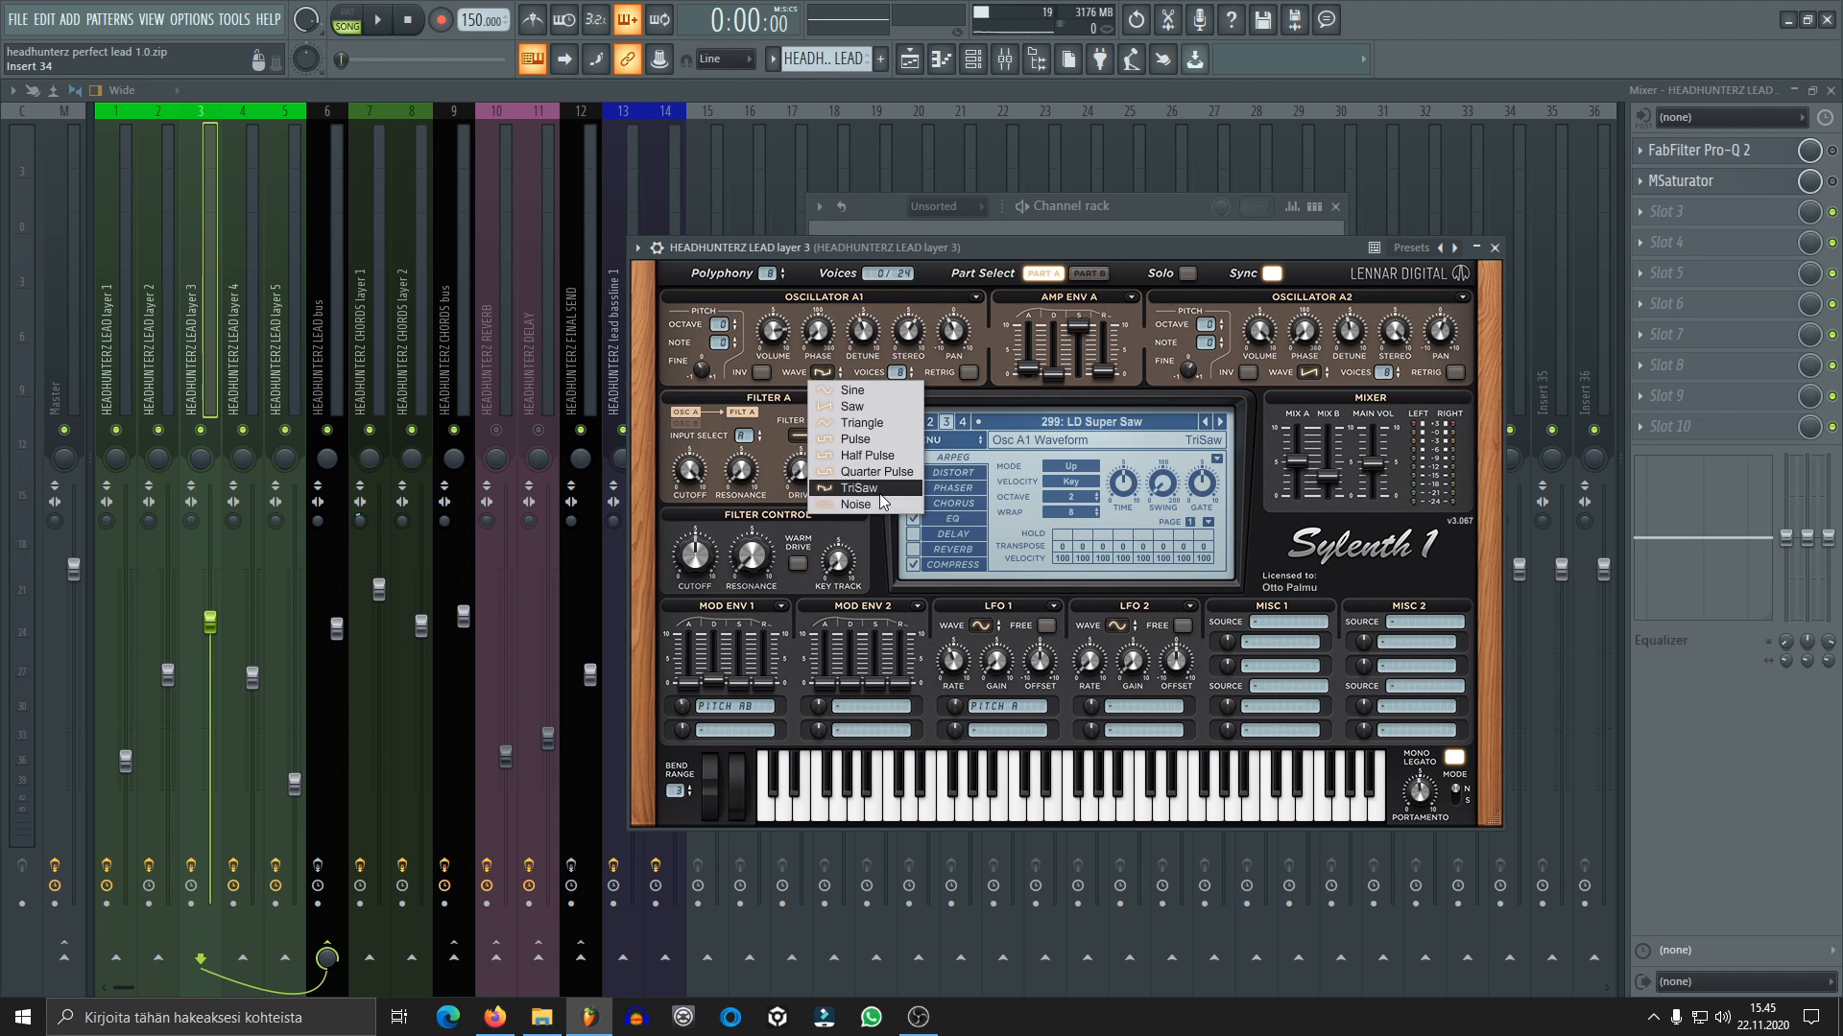
pyautogui.click(1135, 255)
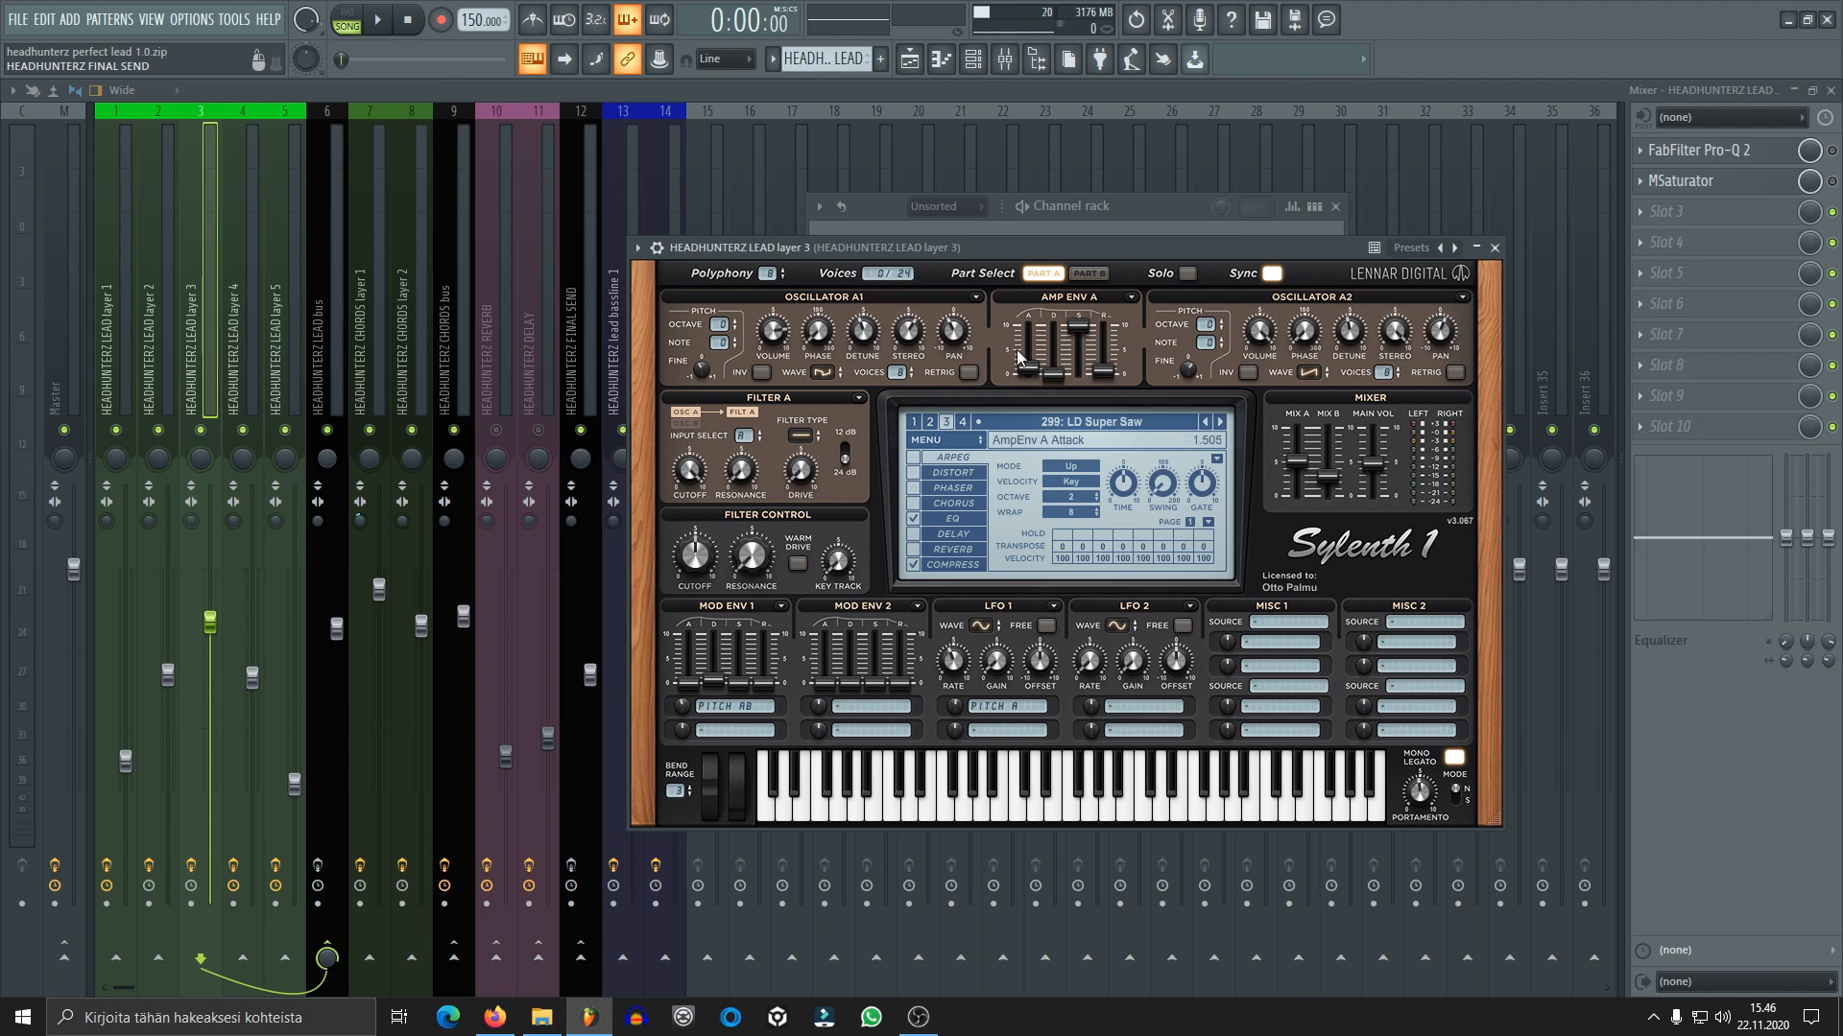
pyautogui.click(1089, 273)
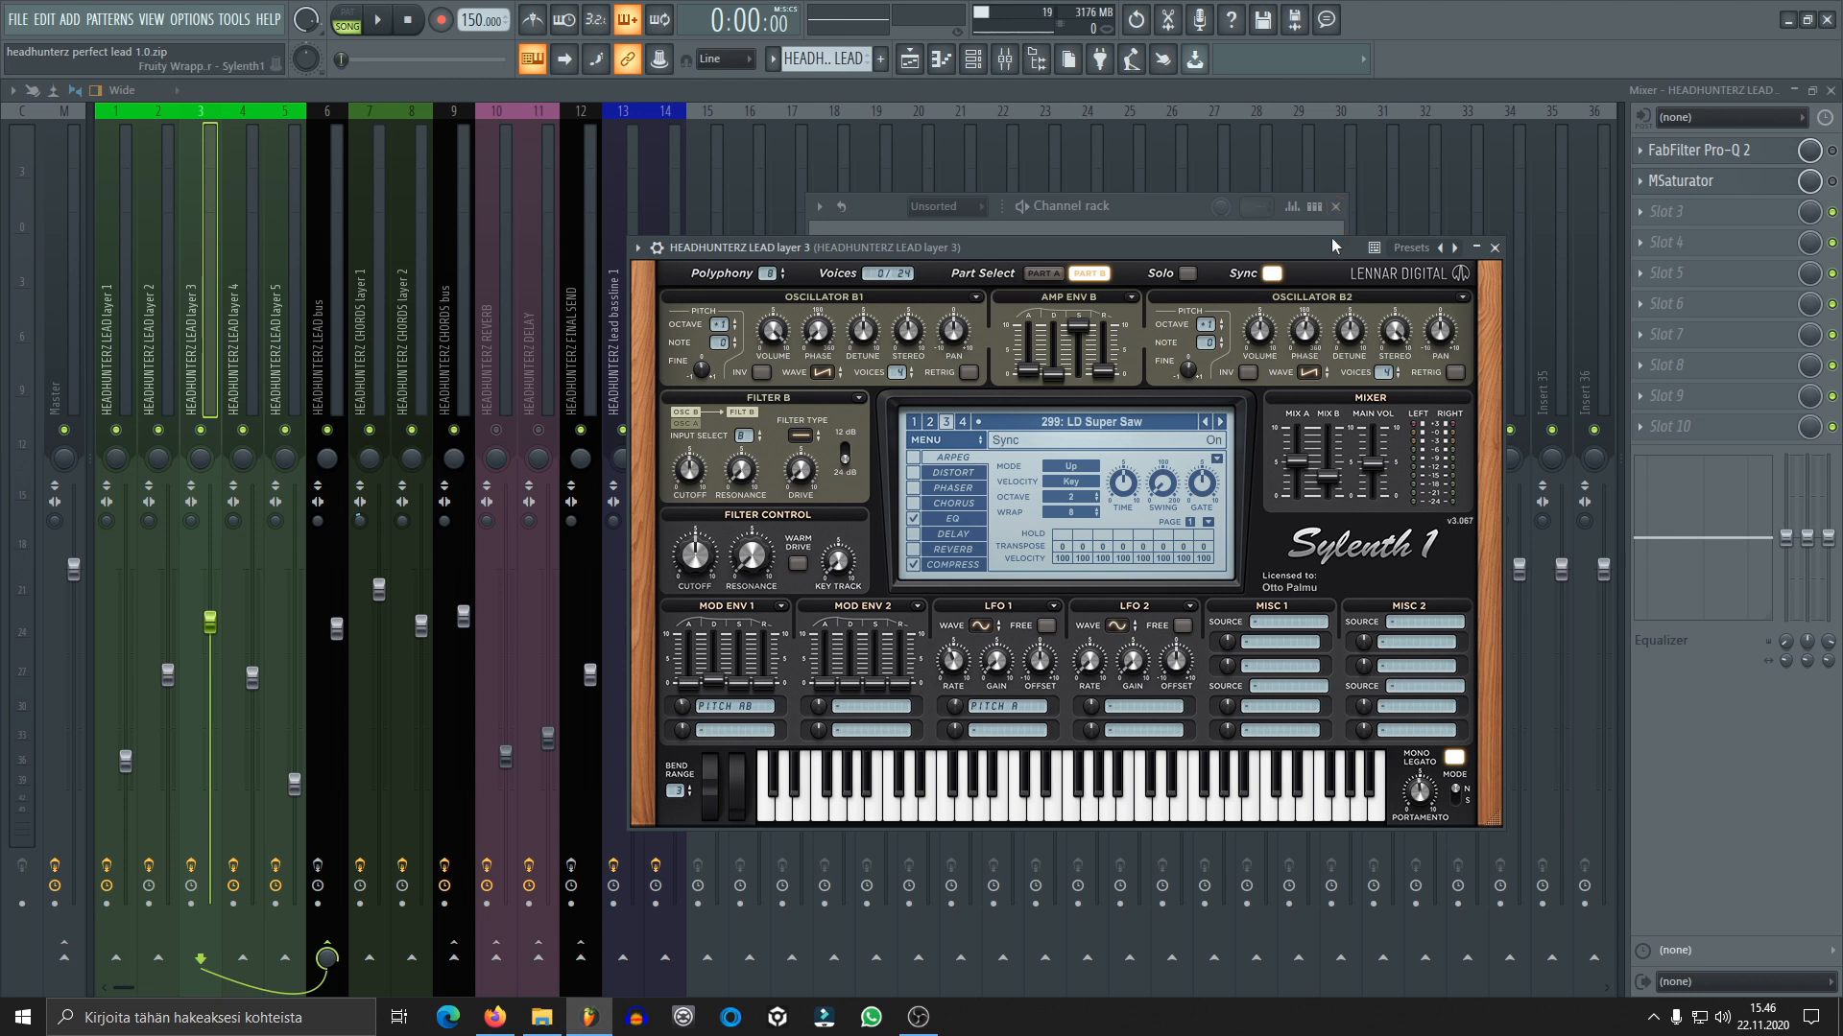
# Review the EQ, compressor and part mix settings of the lead layer 3 patch and close the synth
pyautogui.click(953, 518)
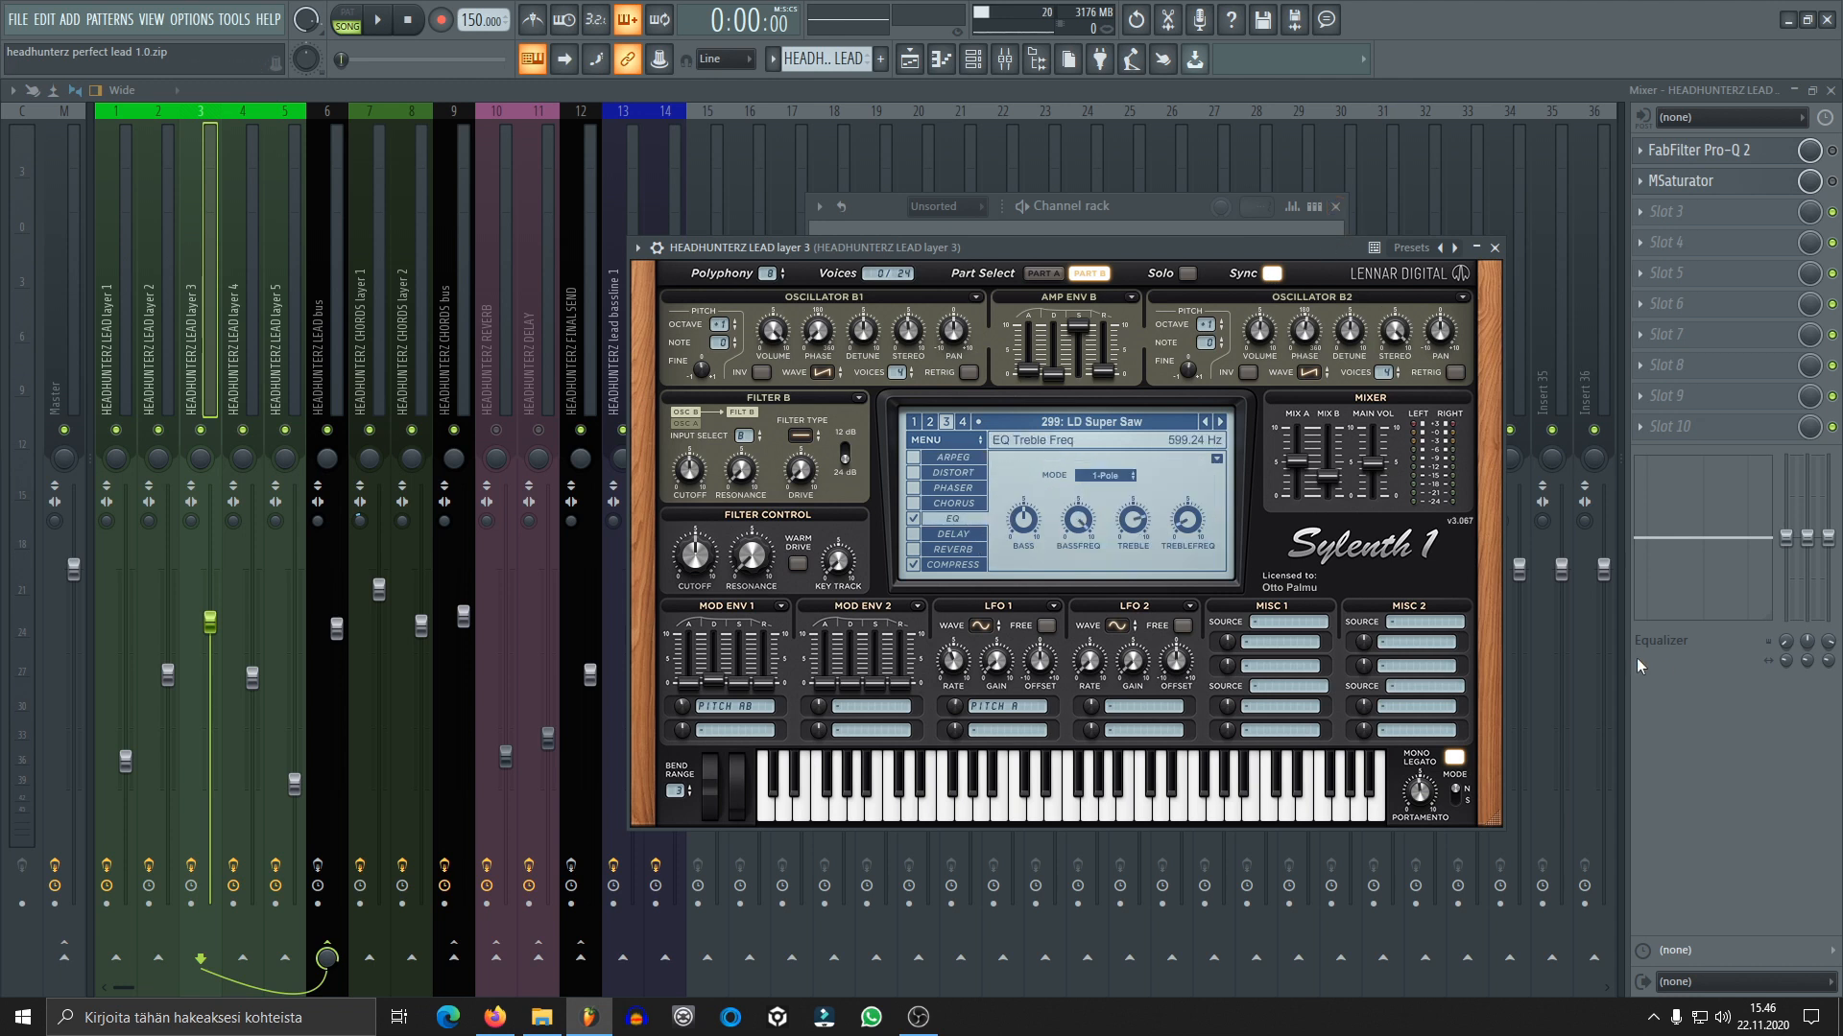
pyautogui.click(979, 565)
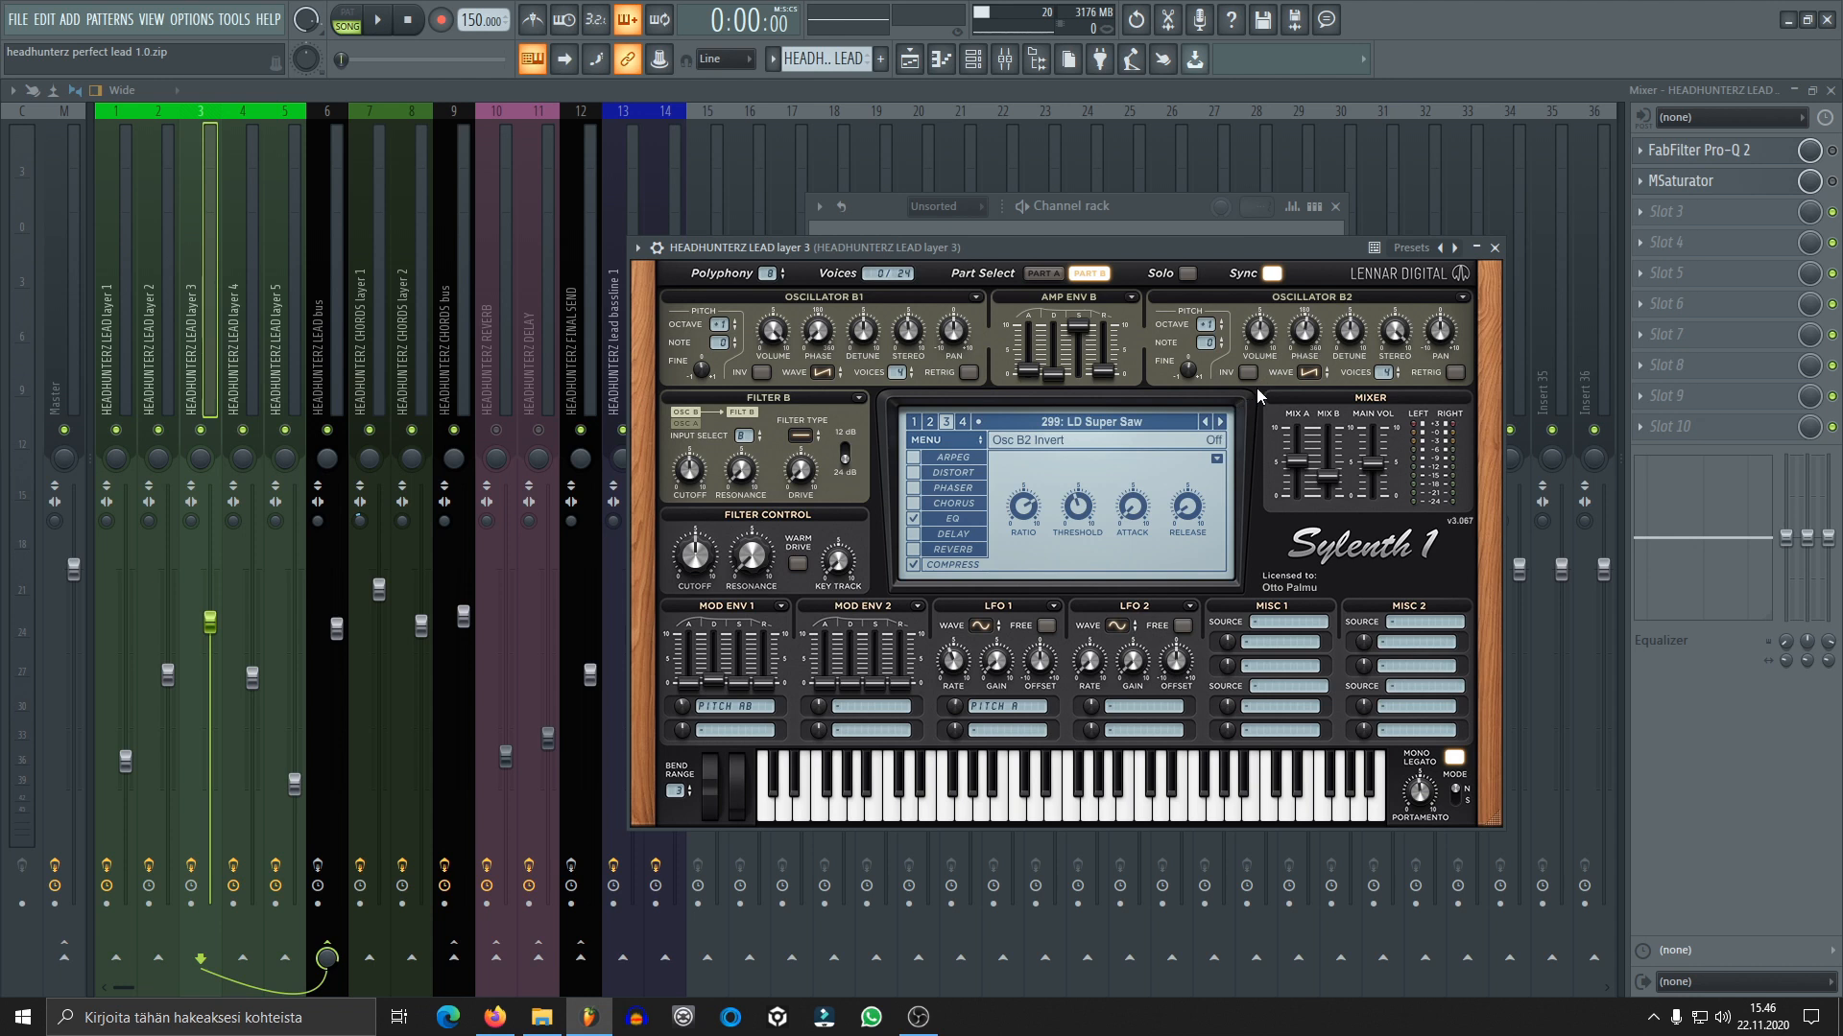
pyautogui.click(1043, 273)
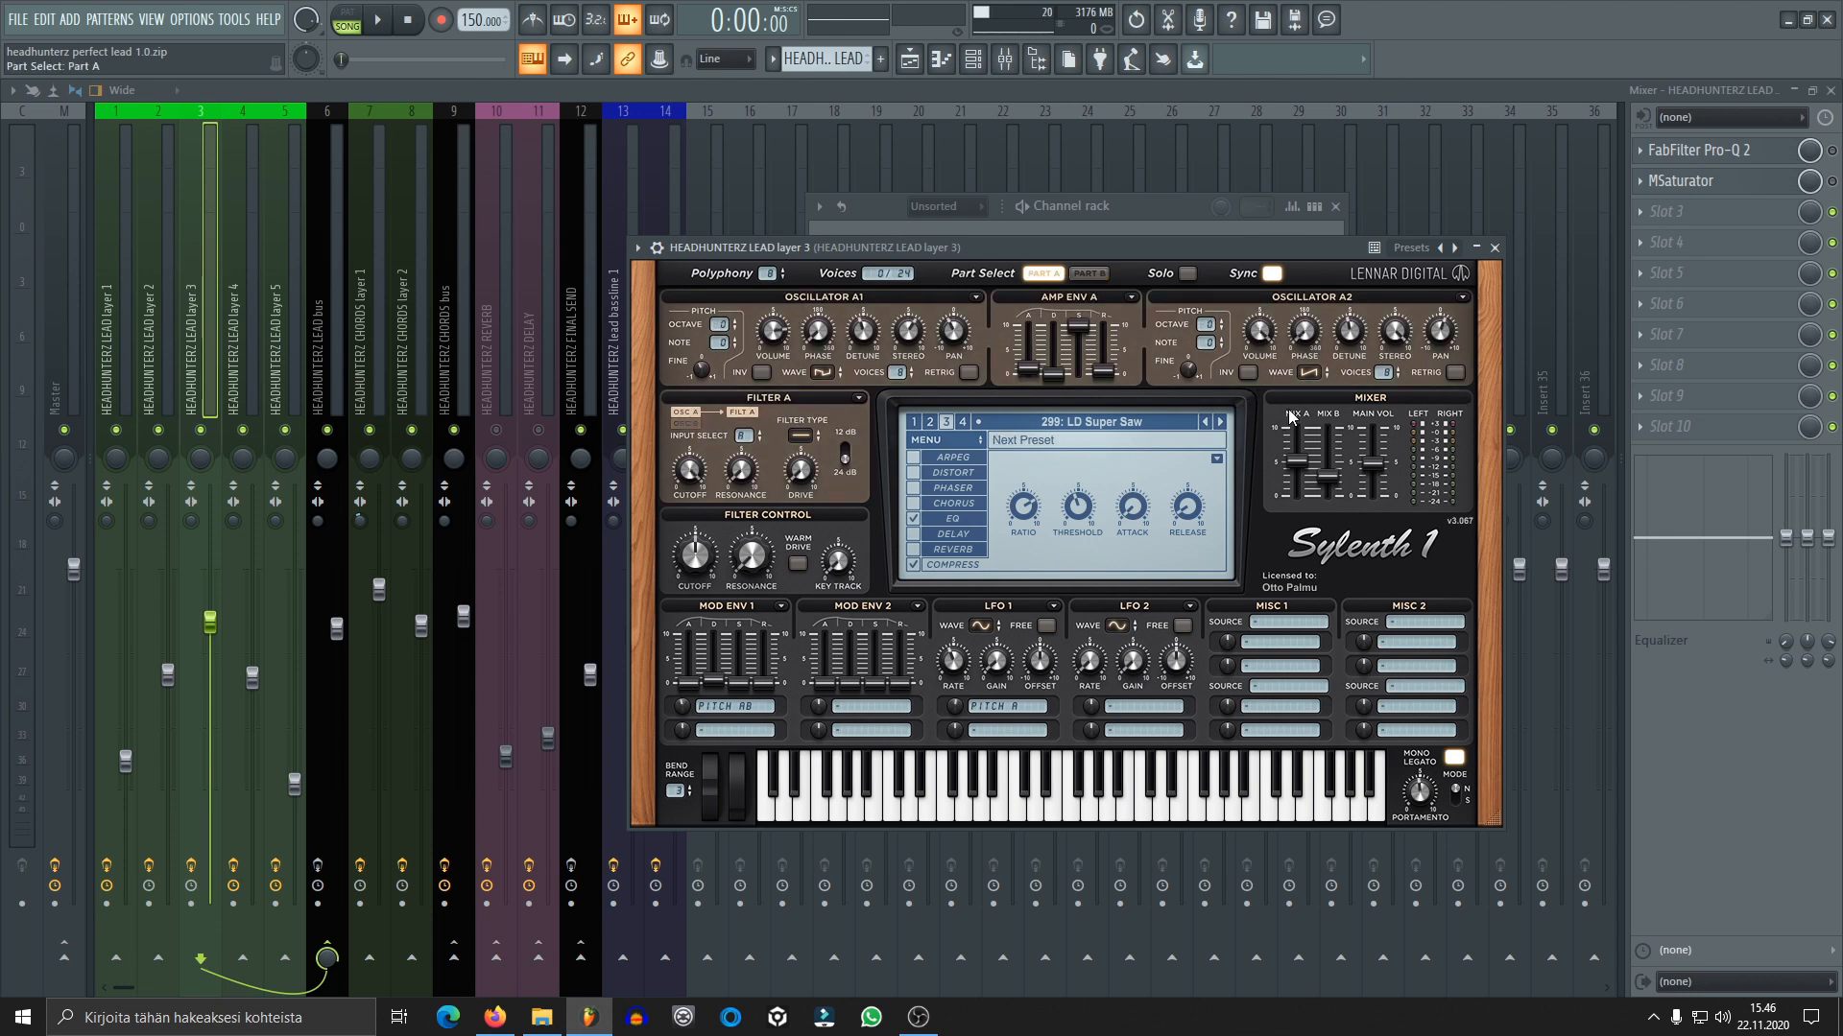
pyautogui.click(1494, 248)
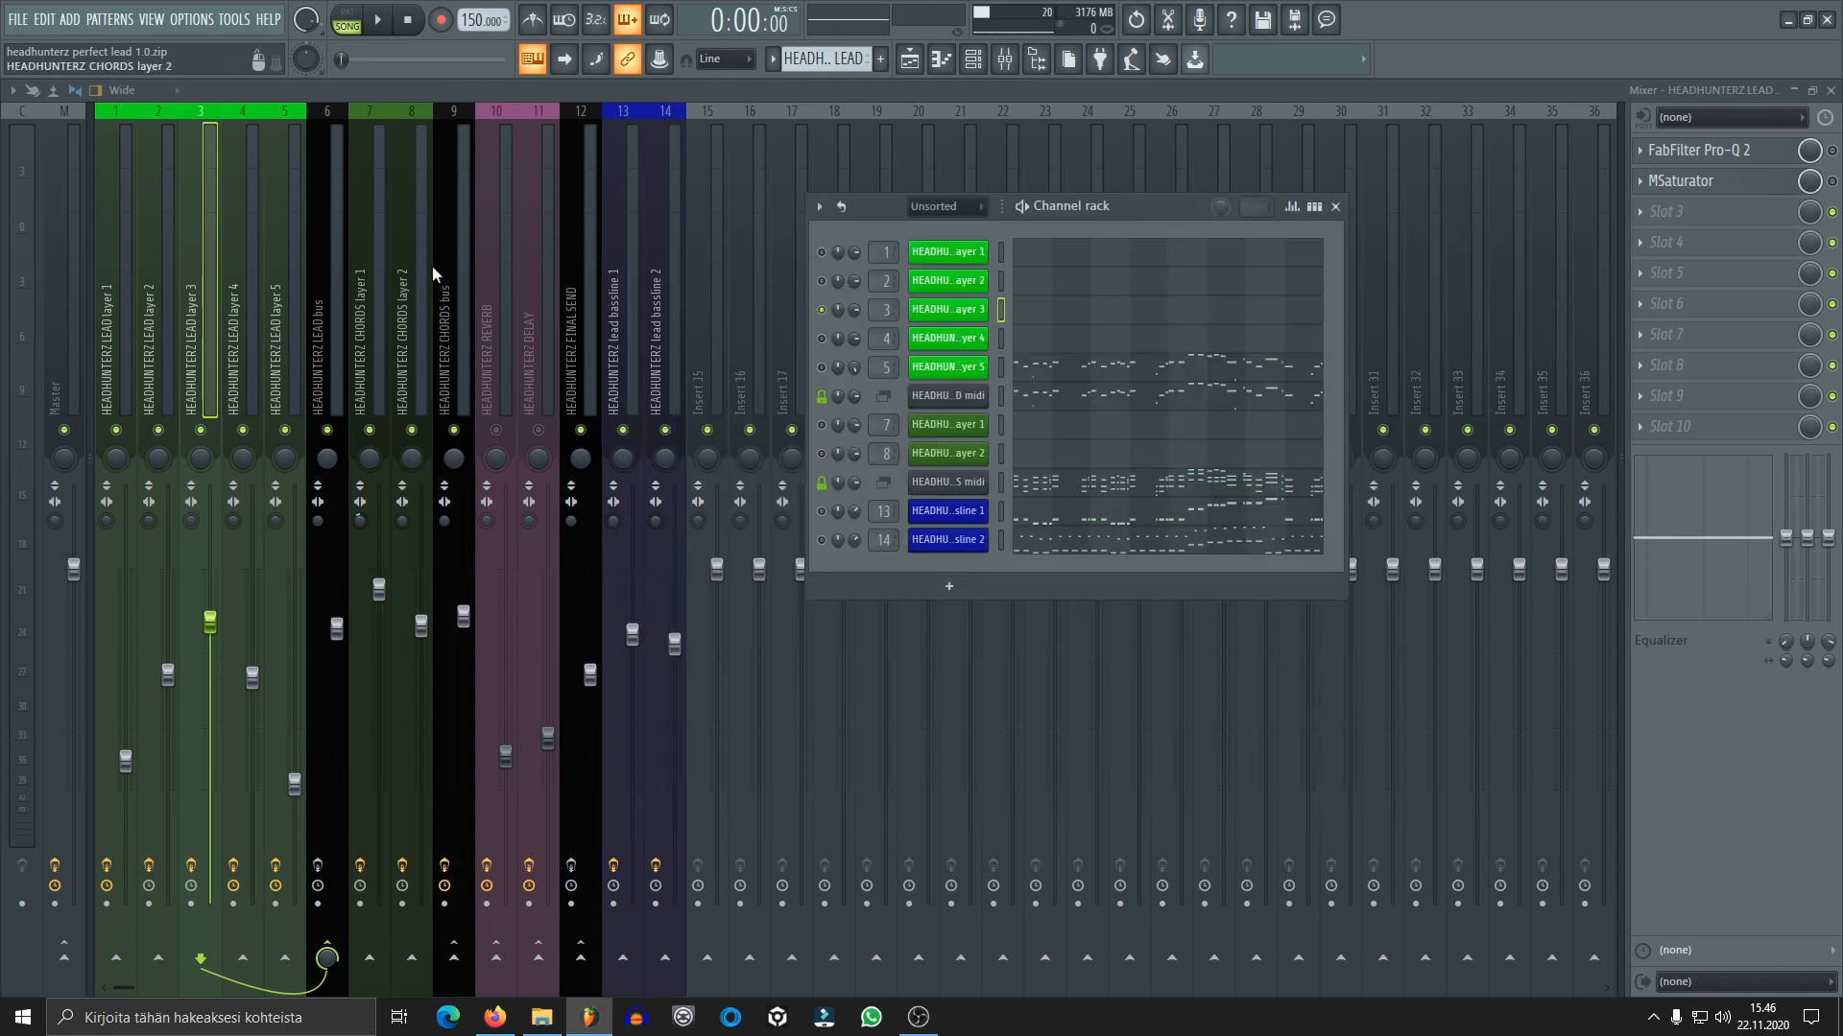
# Enable FabFilter Pro-Q 2 on lead layer 3, audition it, inspect the peak band and close the equalizer
pyautogui.click(1698, 150)
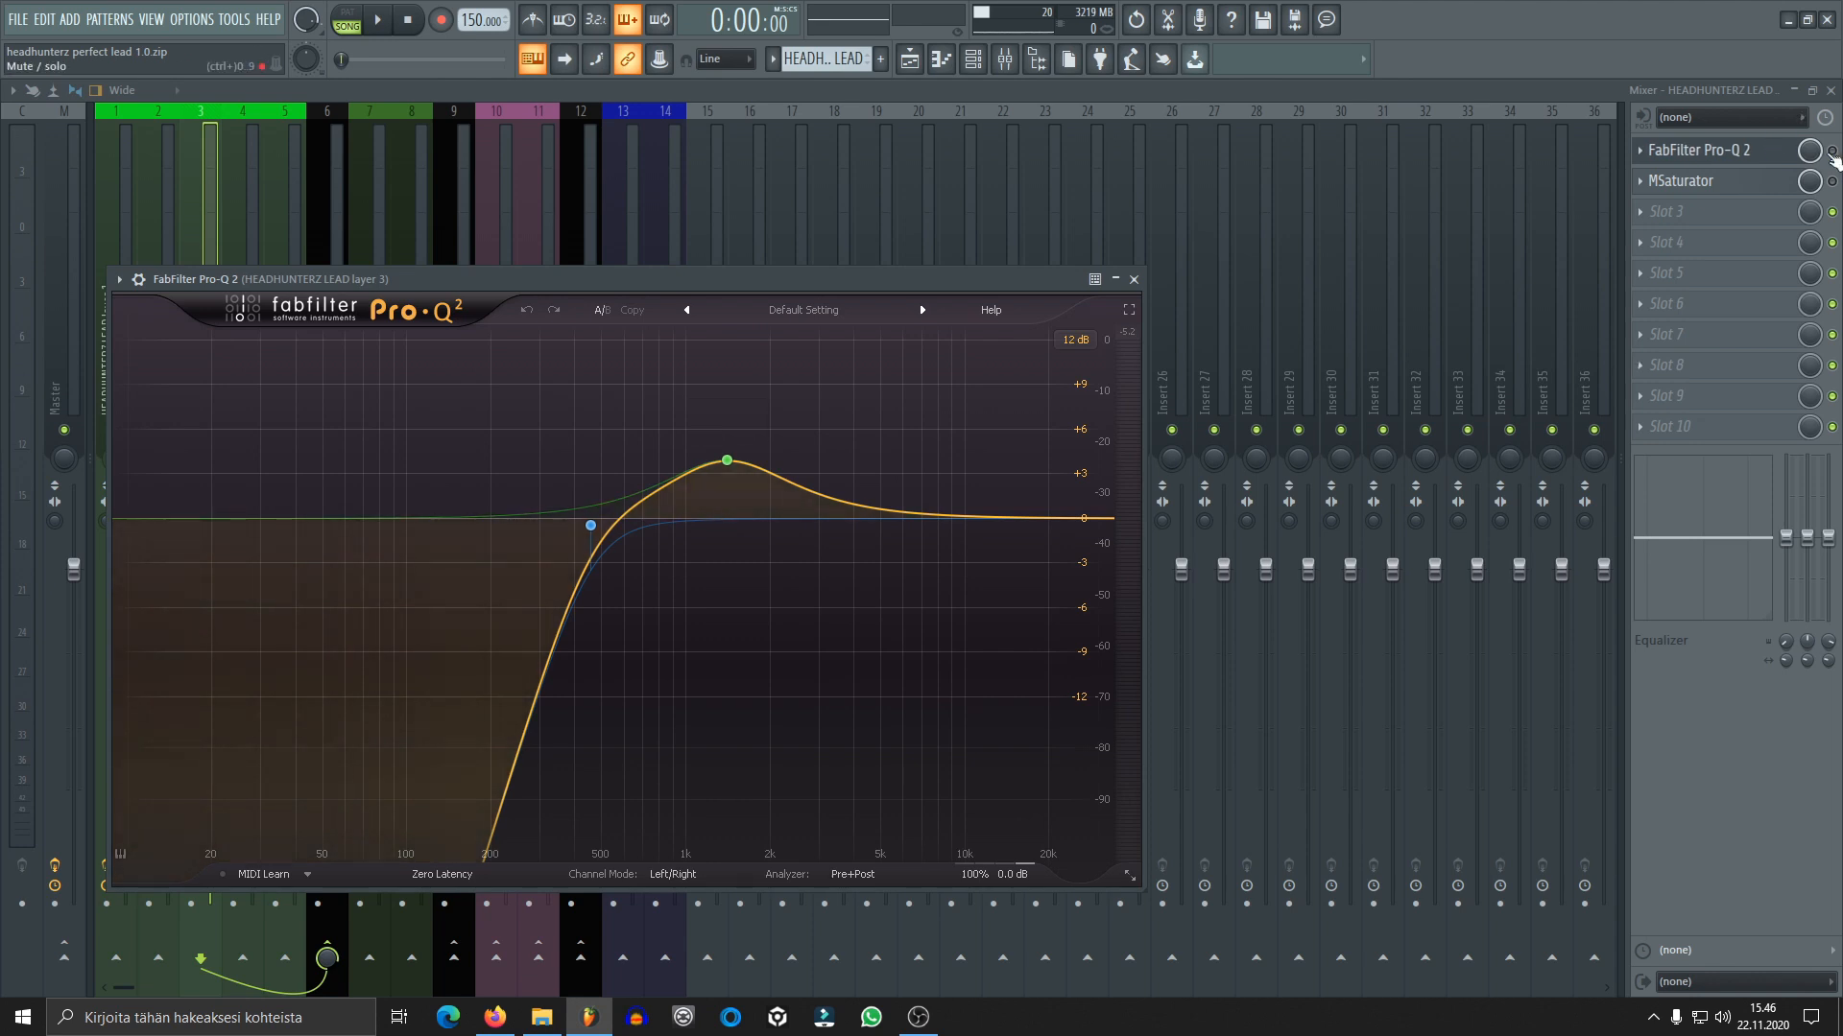
pyautogui.press('space')
pyautogui.click(1832, 150)
pyautogui.press('space')
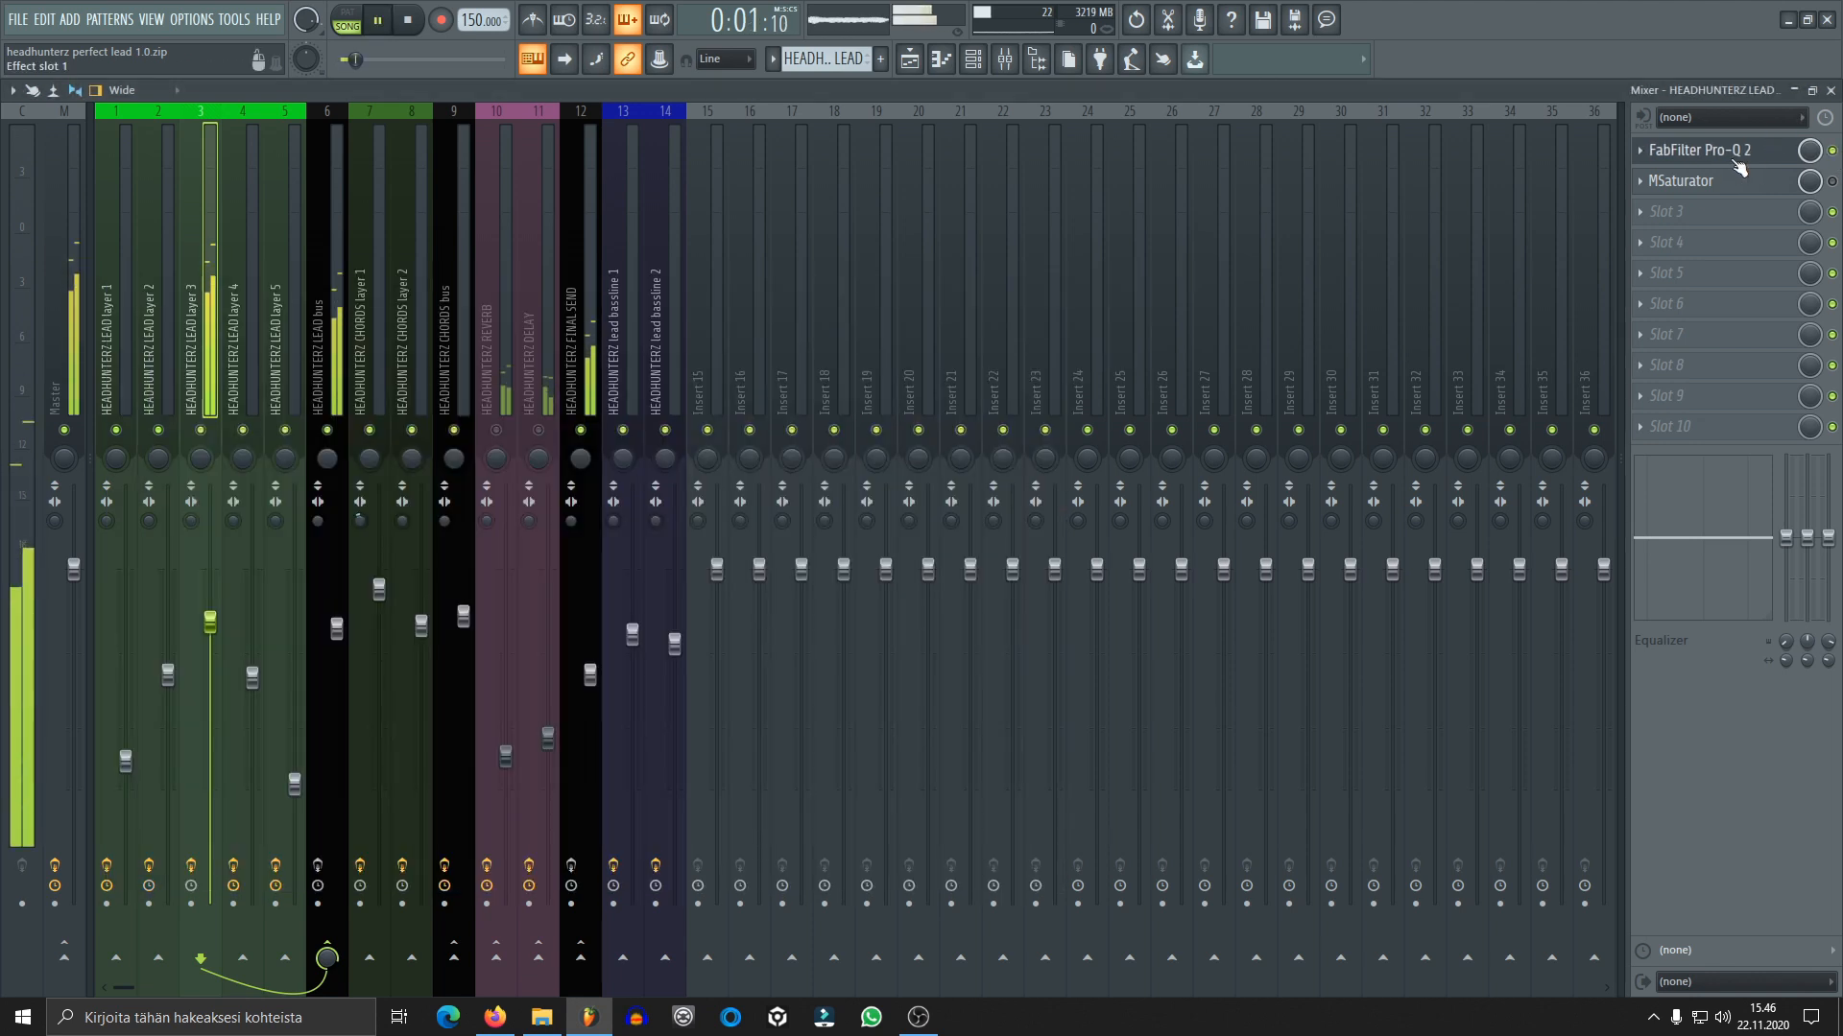
pyautogui.click(1743, 154)
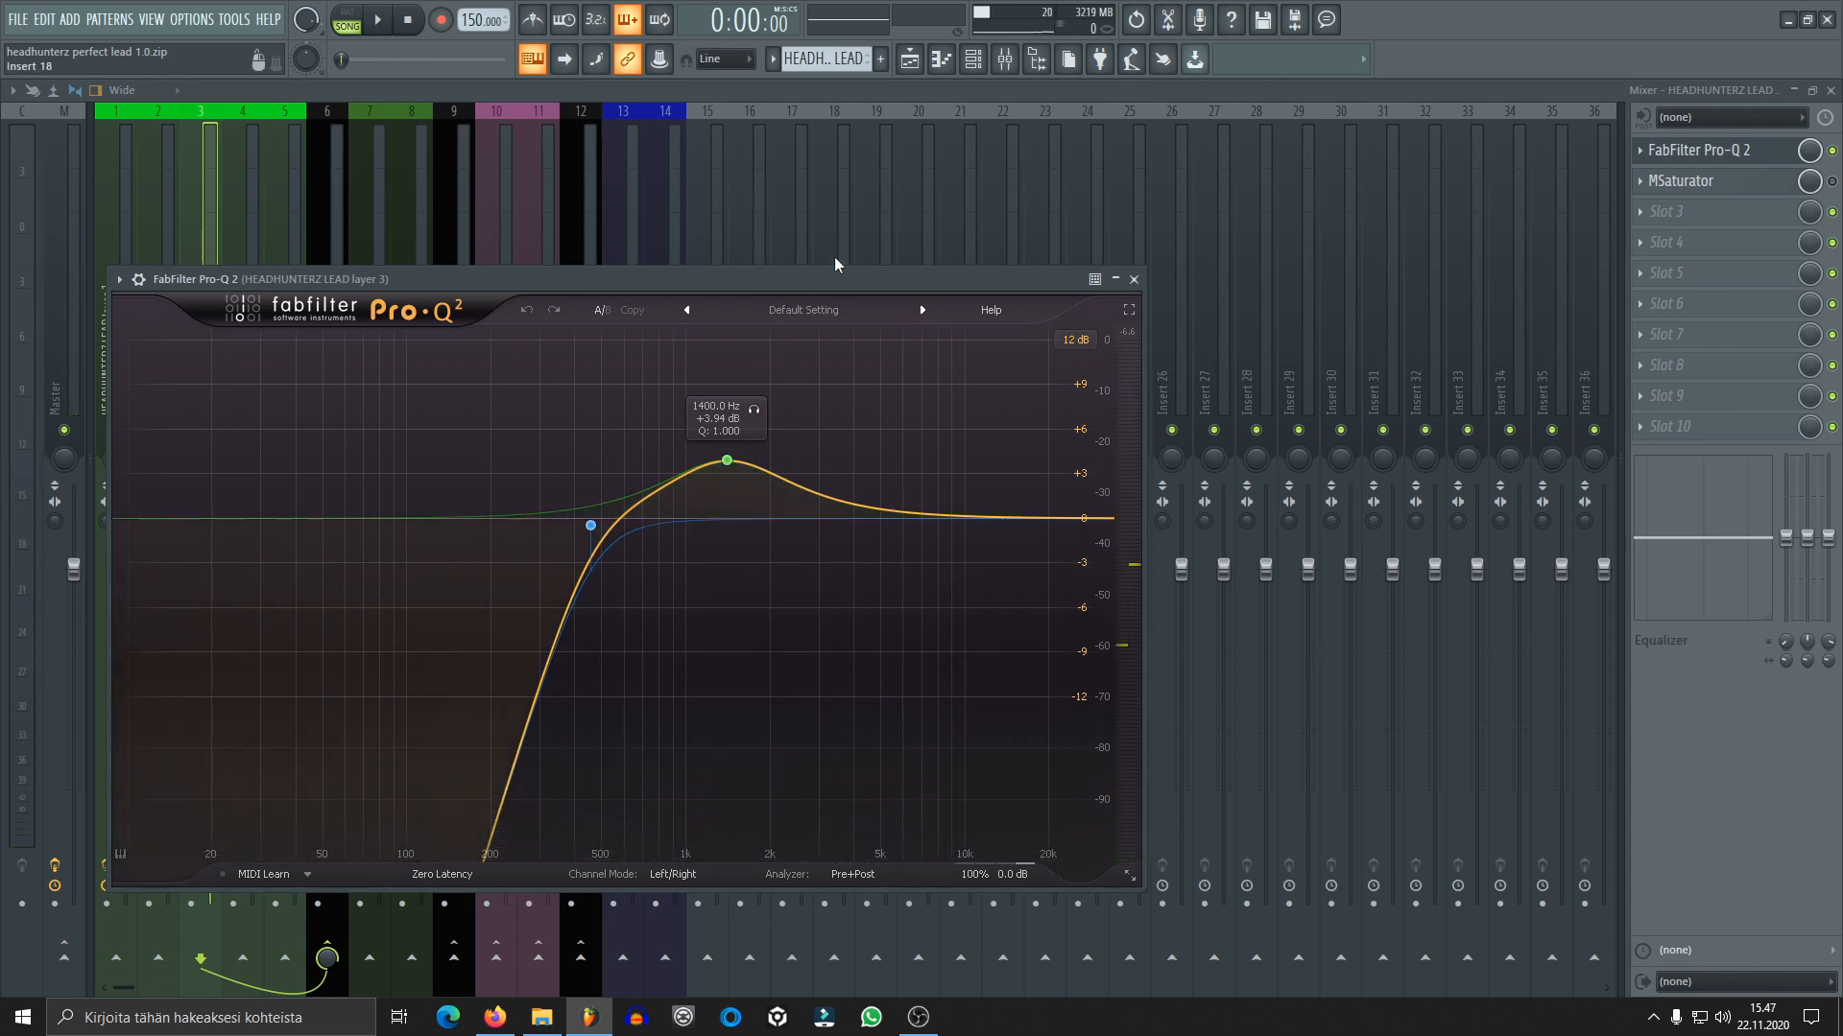
pyautogui.moveTo(727, 463)
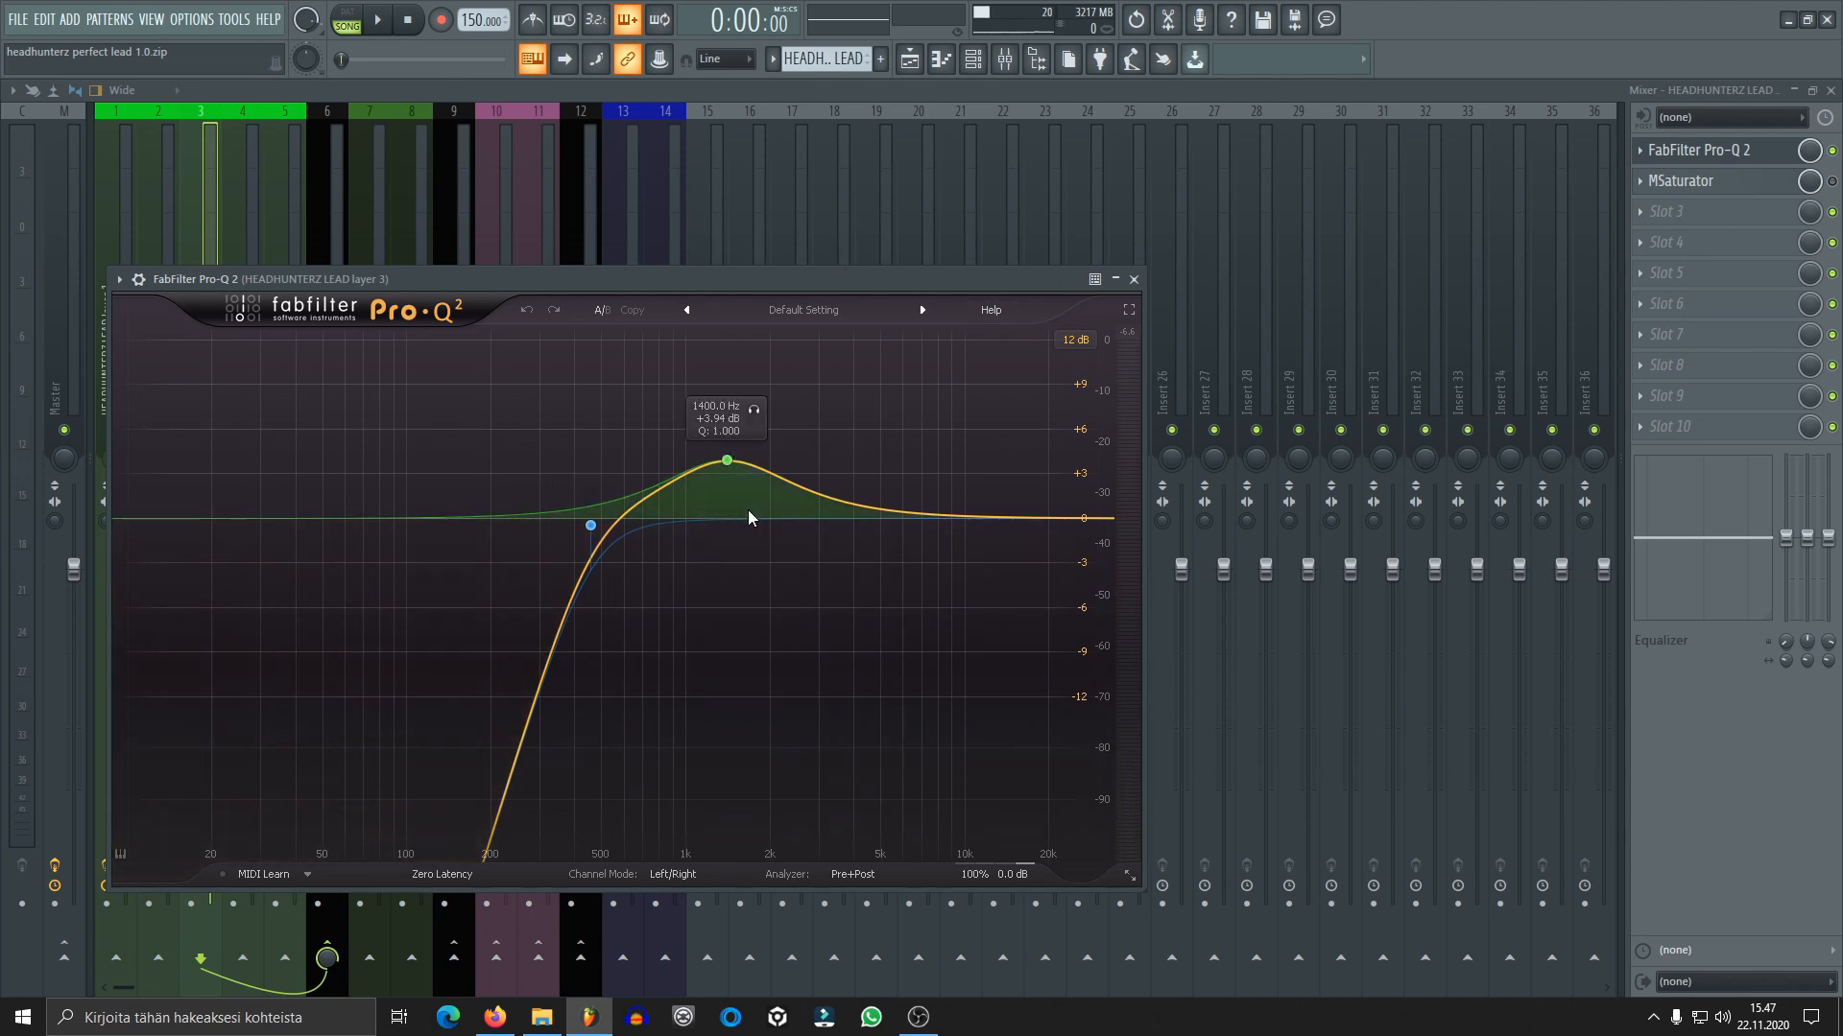
pyautogui.click(1134, 279)
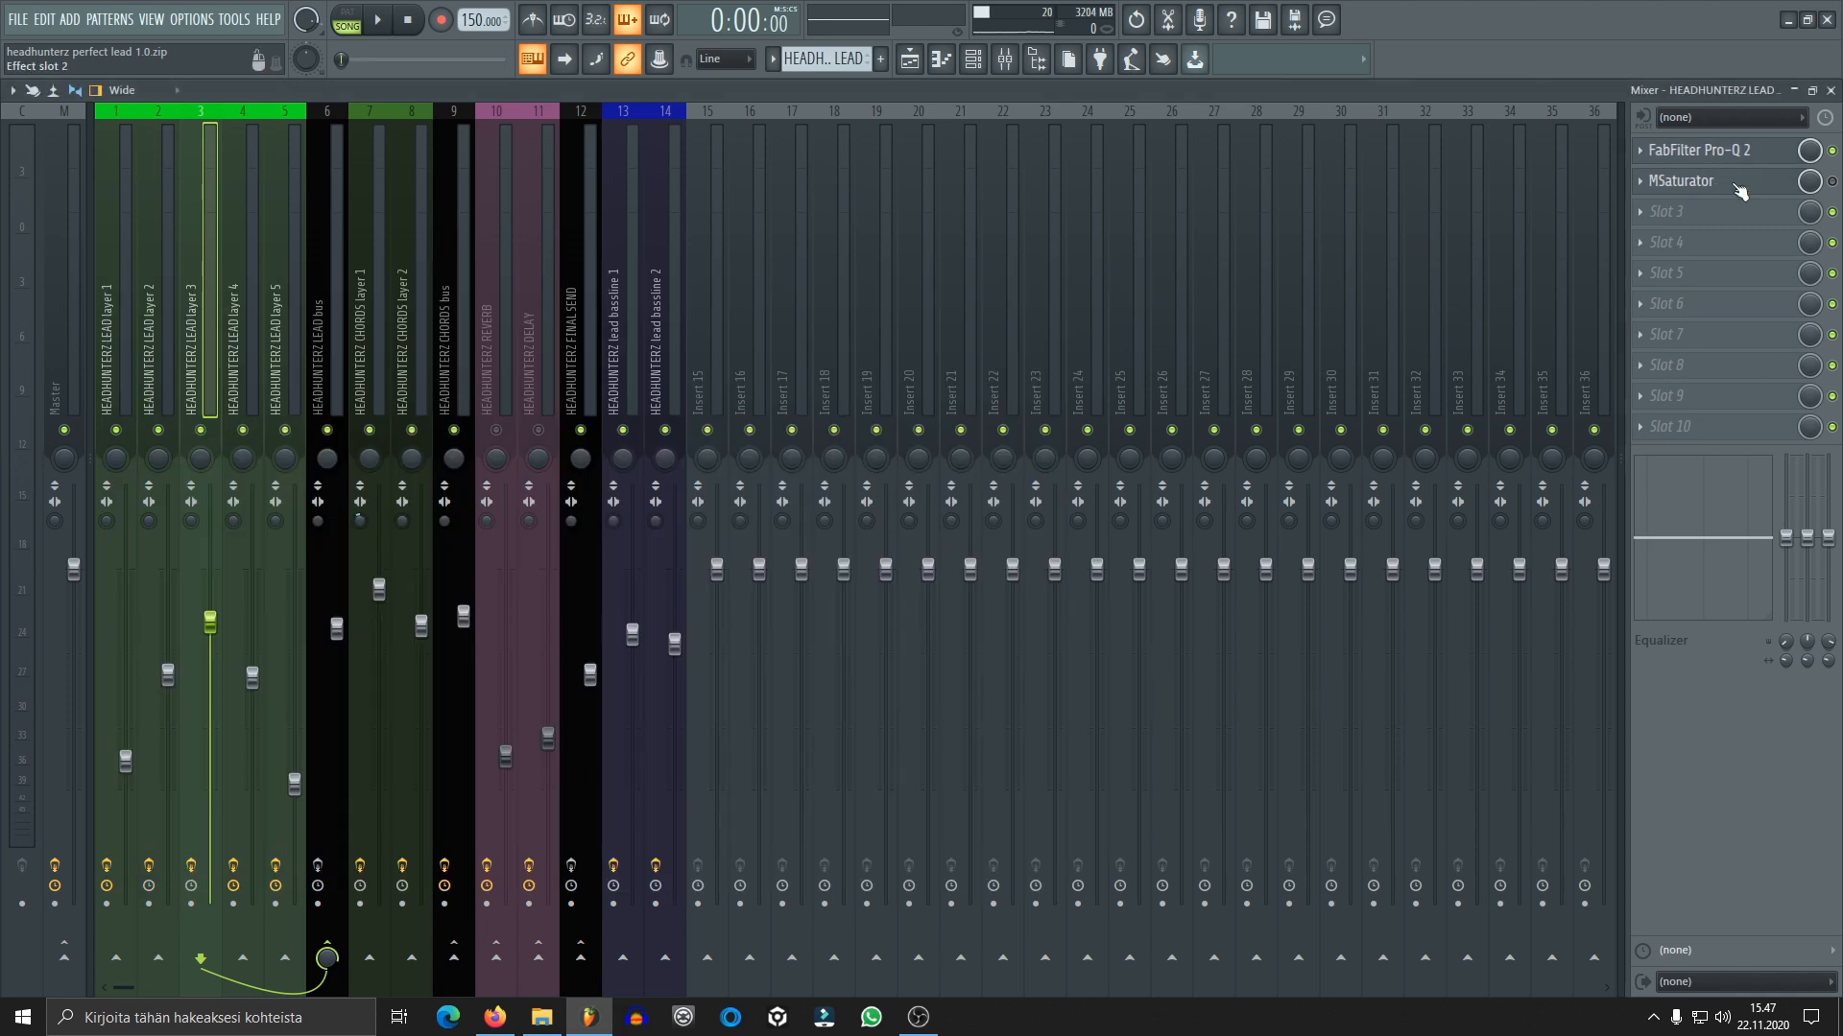
# Enable MSaturator on lead layer 3 during playback, review its saturation and harmonics settings, and close it
pyautogui.click(1719, 184)
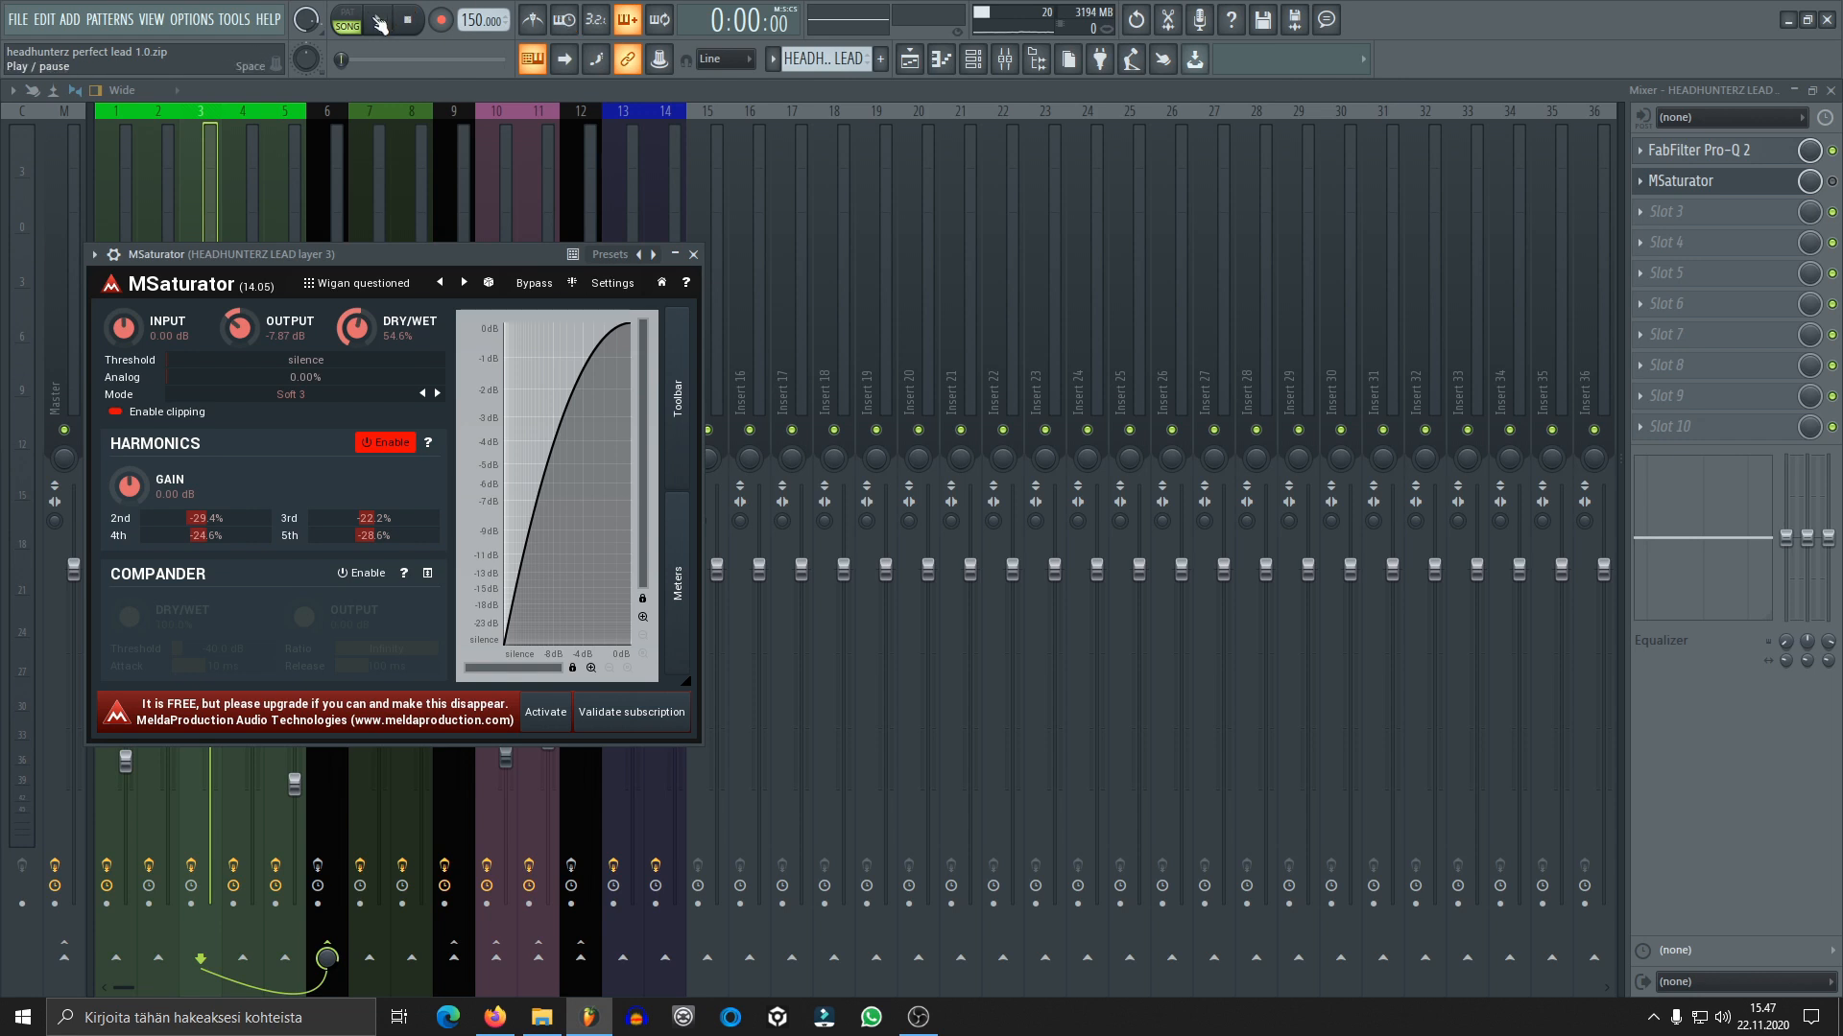
pyautogui.press('space')
pyautogui.click(1831, 181)
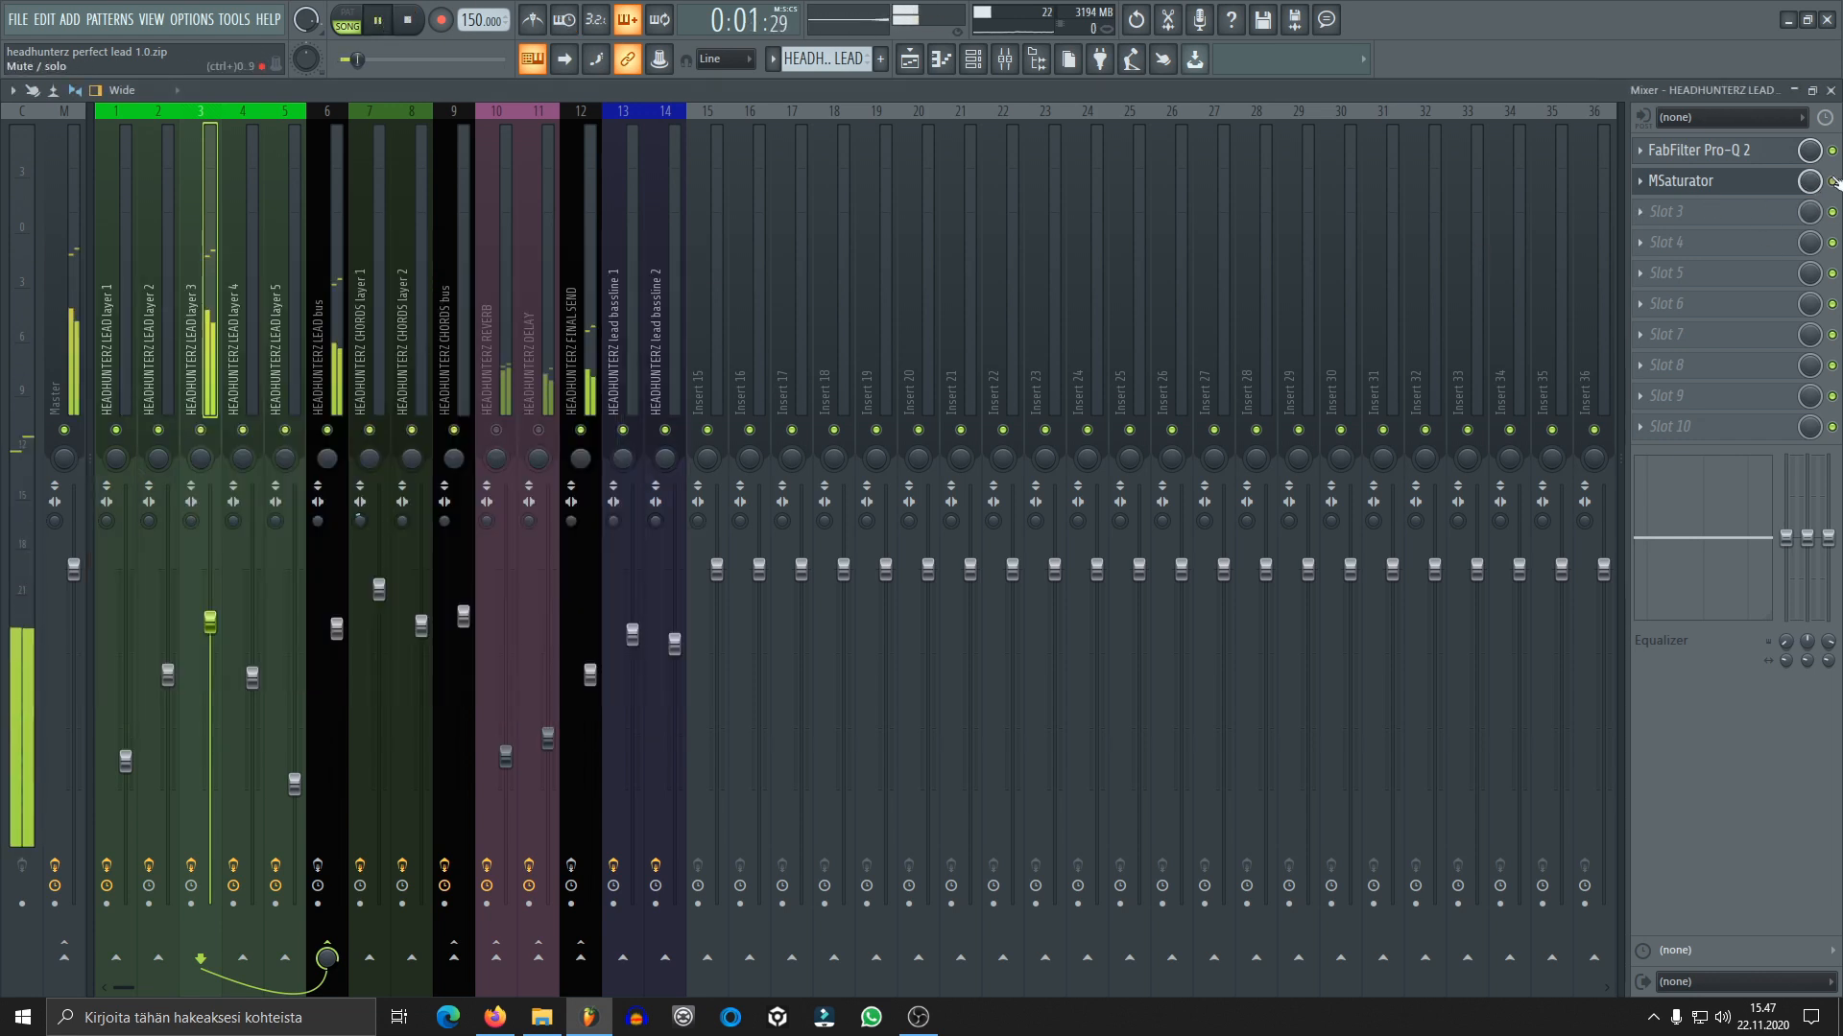
pyautogui.click(1764, 190)
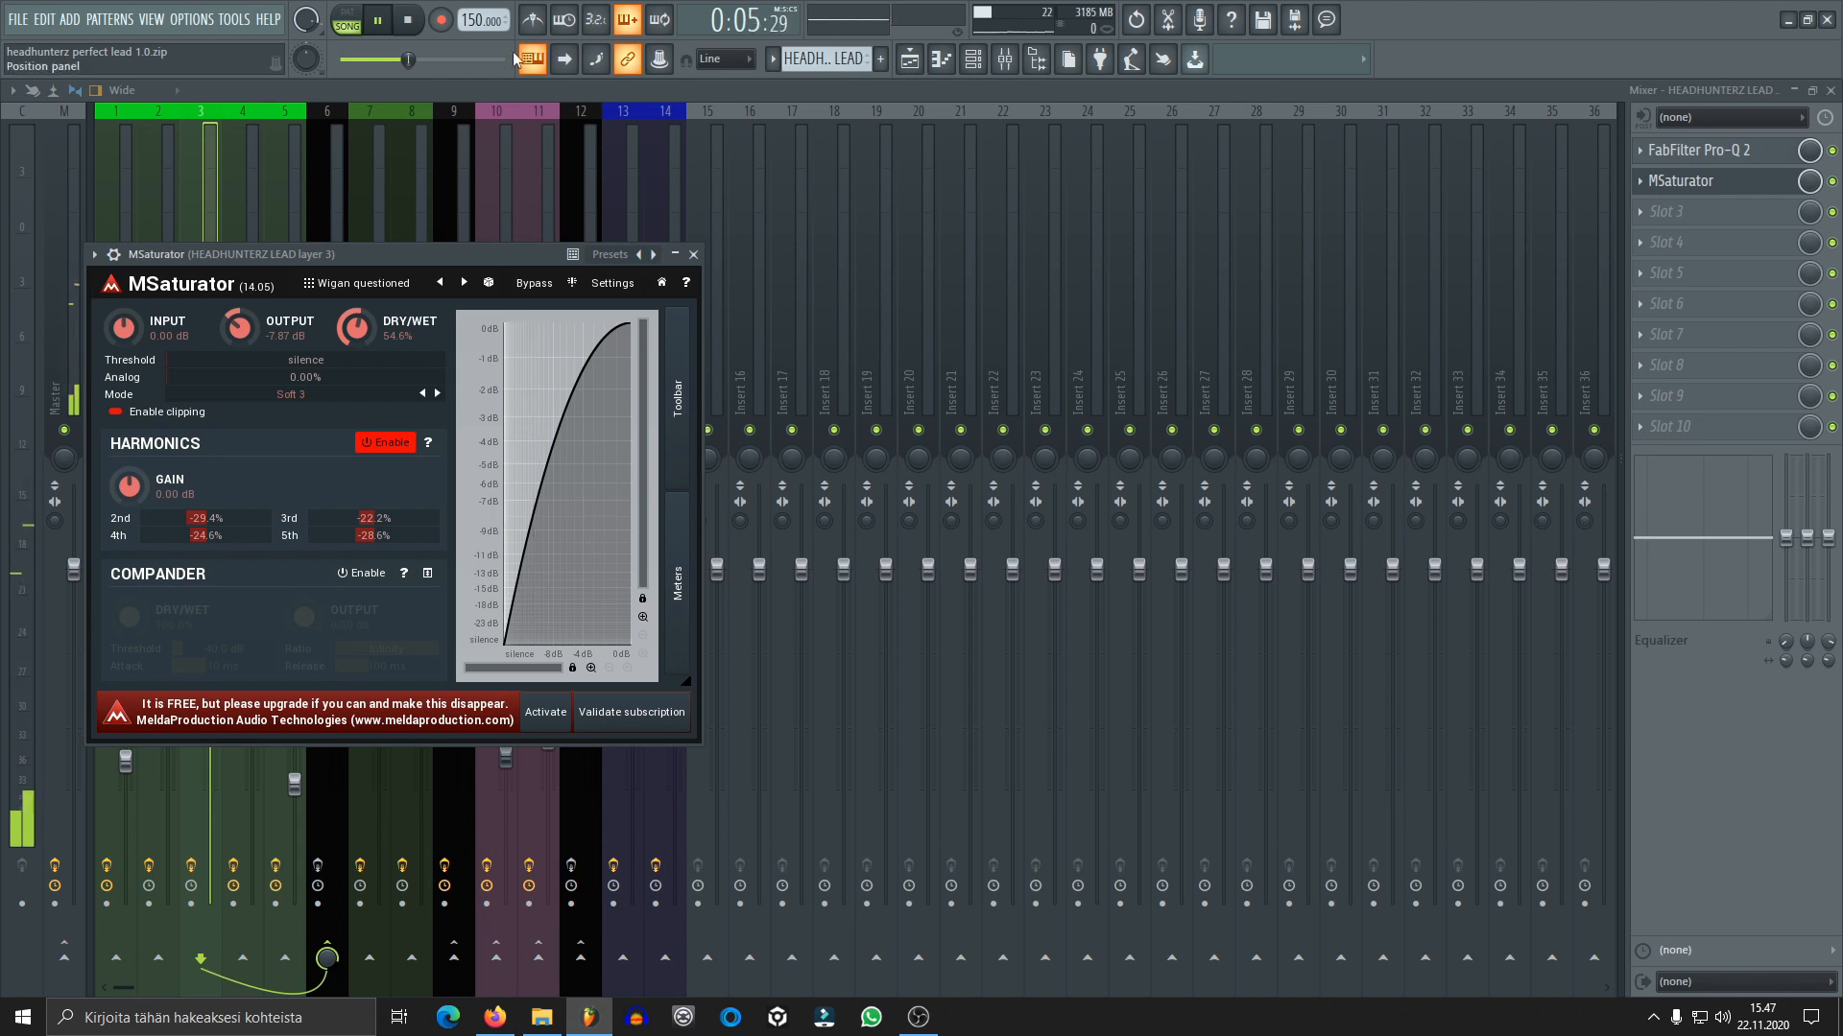
pyautogui.click(417, 26)
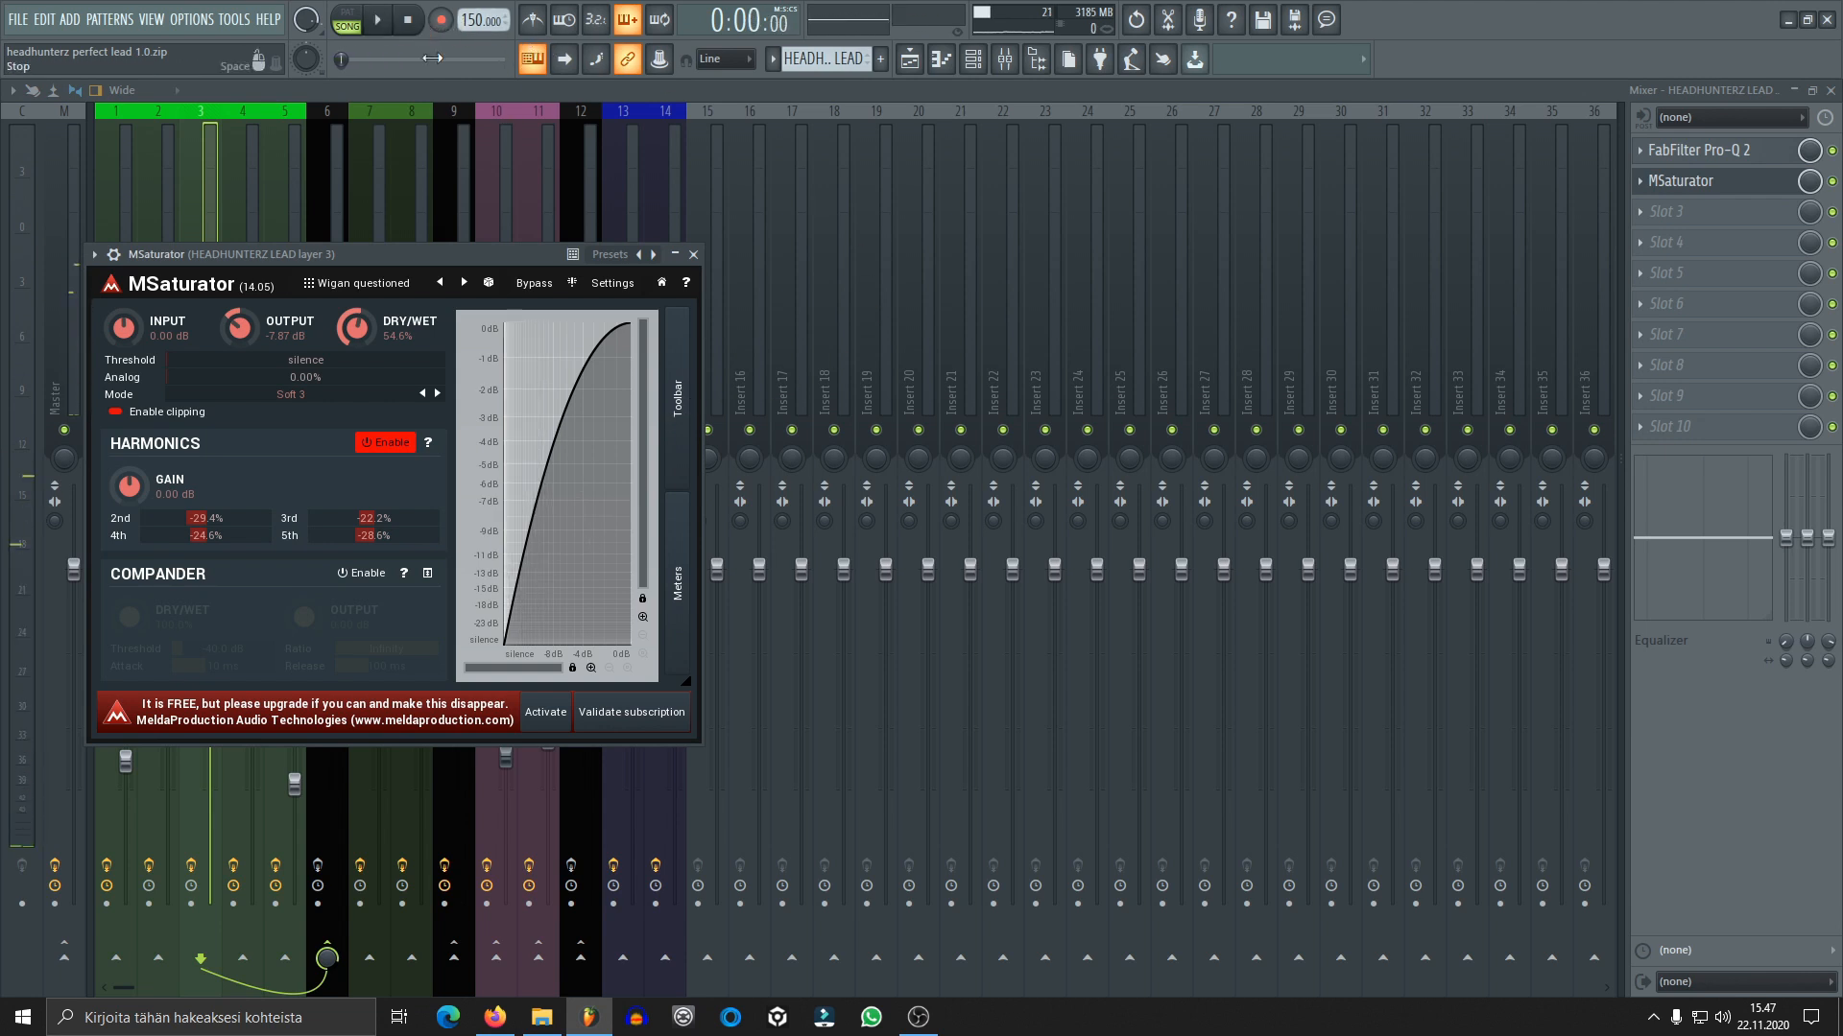
pyautogui.click(692, 255)
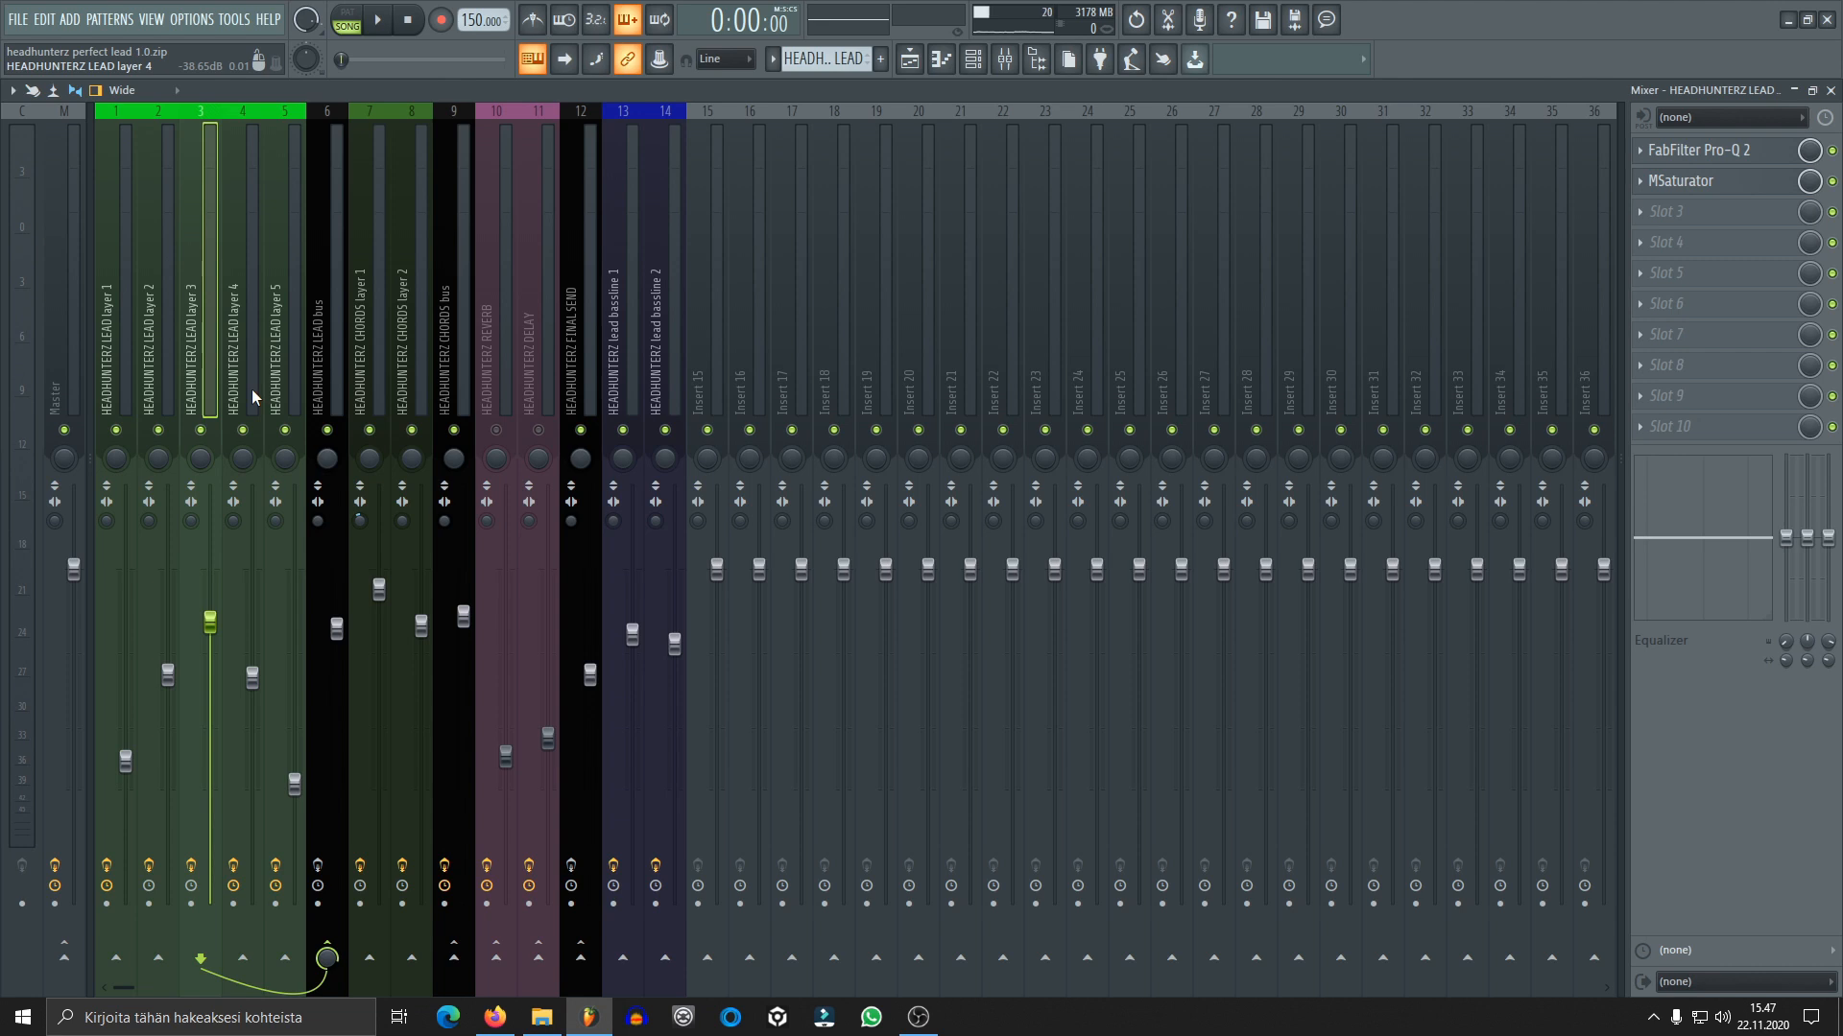
# Select the lead layer 4 mixer track, bypass its FabFilter Pro-Q 2 and MSaturator, and solo its channel
pyautogui.click(972, 59)
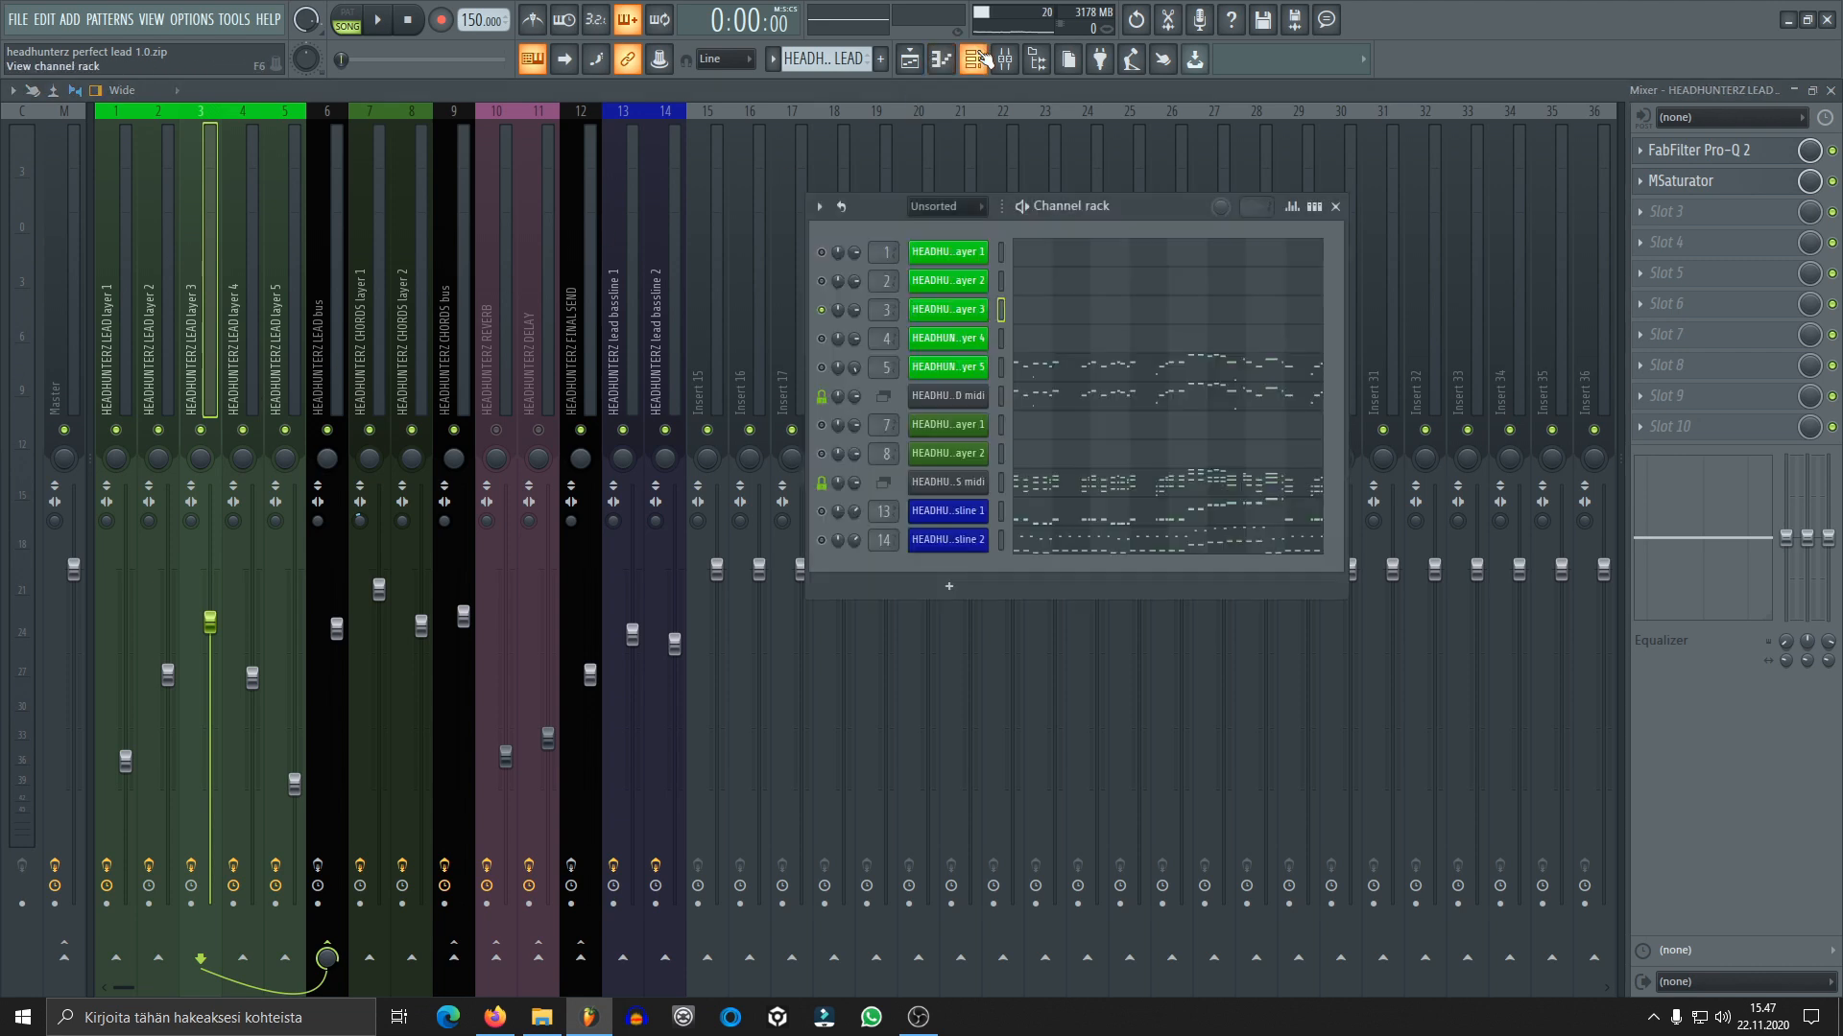
pyautogui.click(246, 336)
pyautogui.click(972, 58)
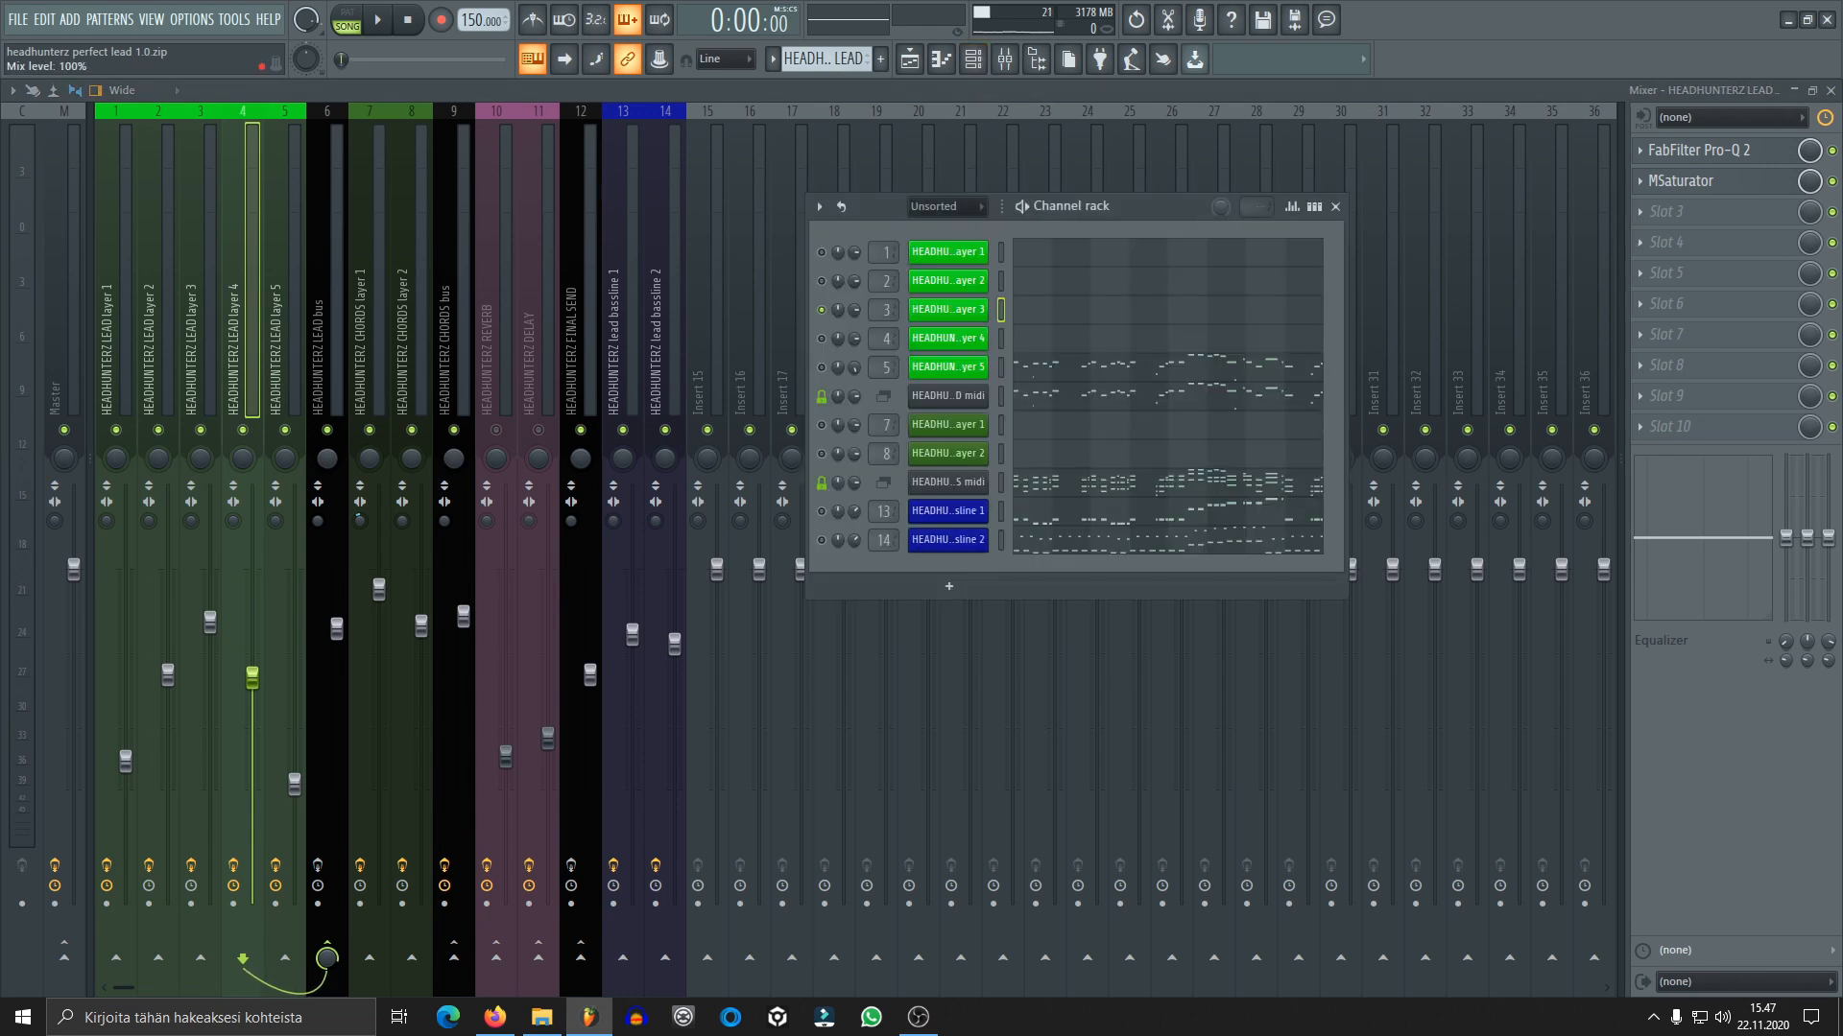
pyautogui.click(1820, 182)
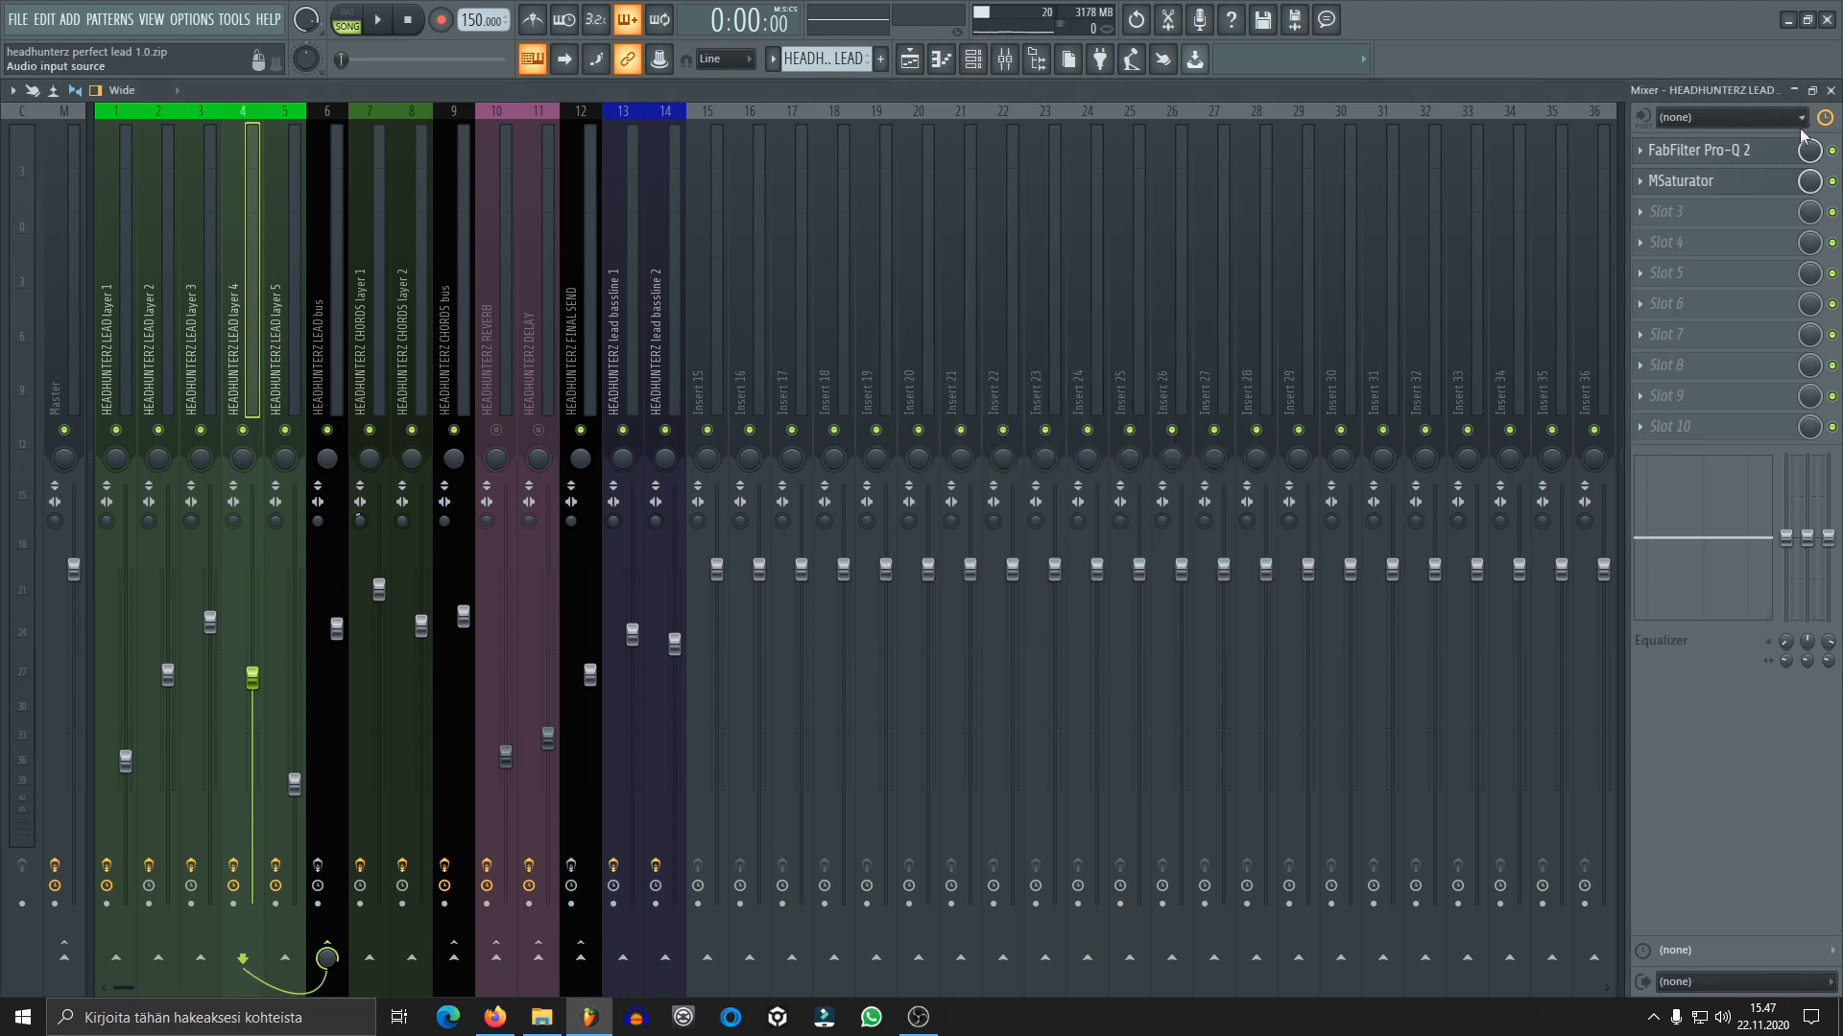
pyautogui.click(972, 58)
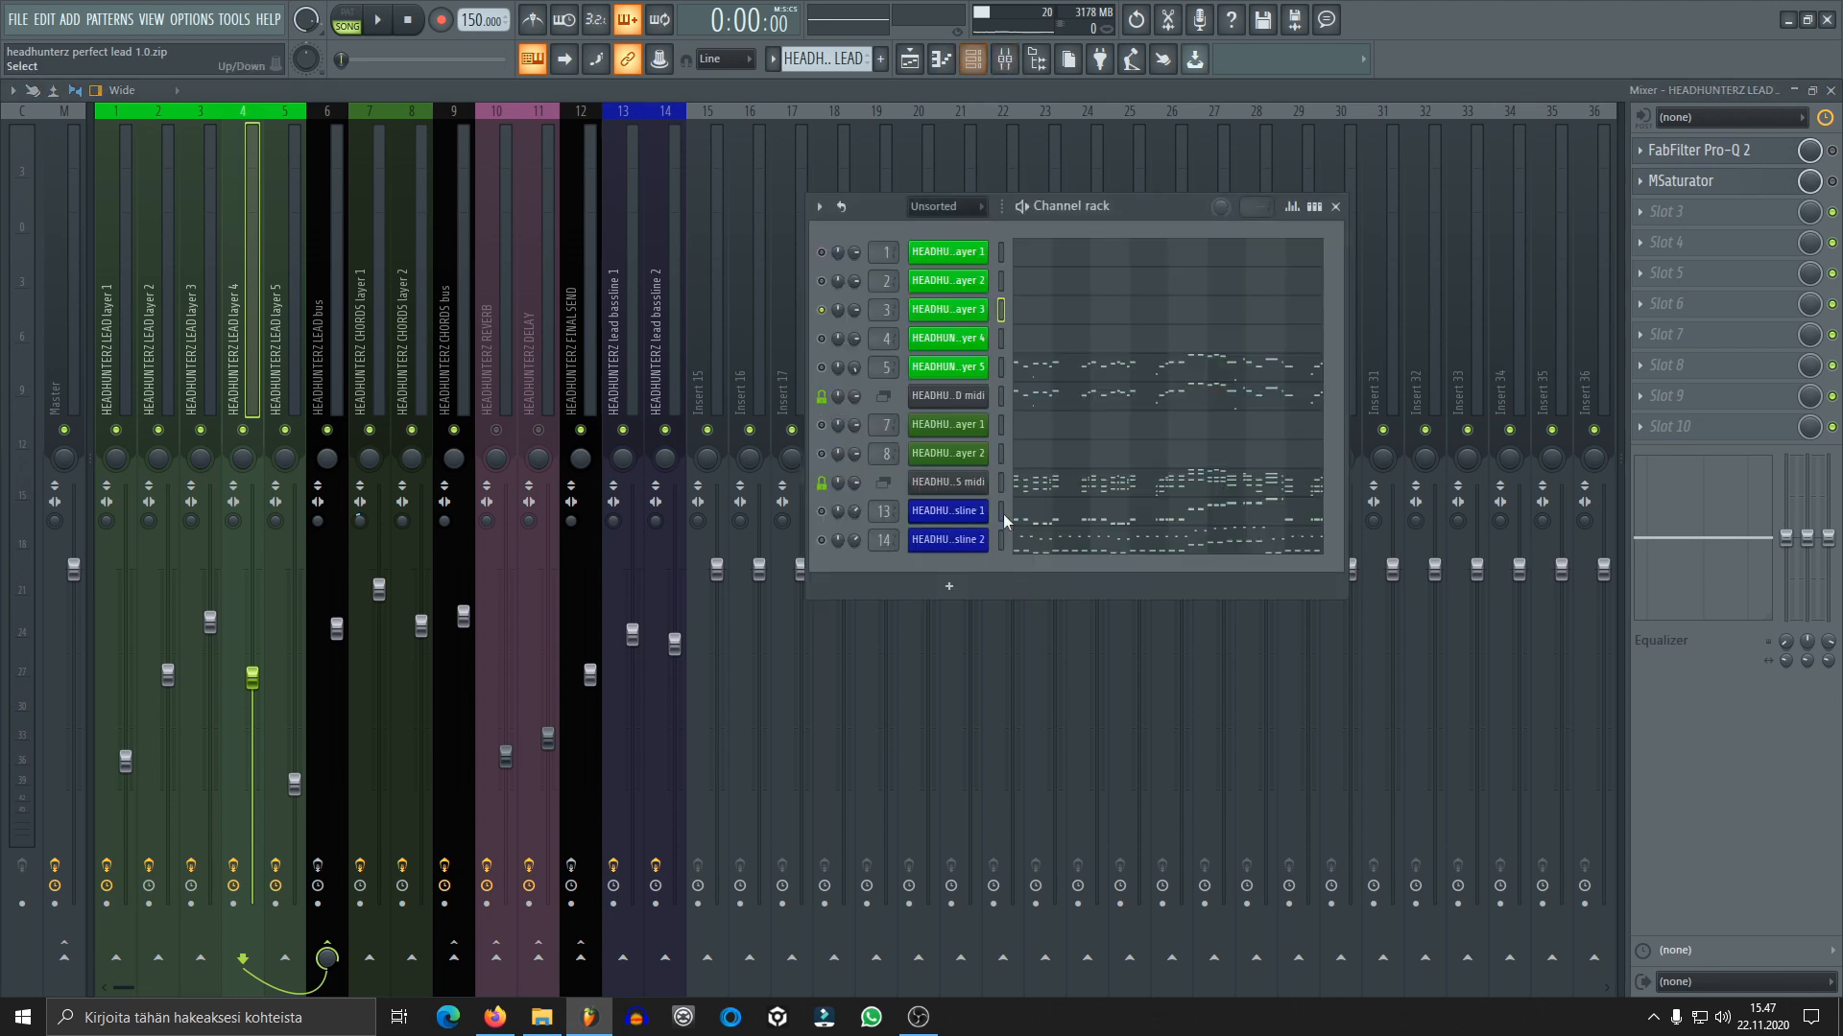
pyautogui.click(822, 338)
# Audition lead layer 4 without mixer effects, open its Serum patch and move the synth window fully into view
pyautogui.click(985, 334)
pyautogui.click(1223, 198)
pyautogui.press('space')
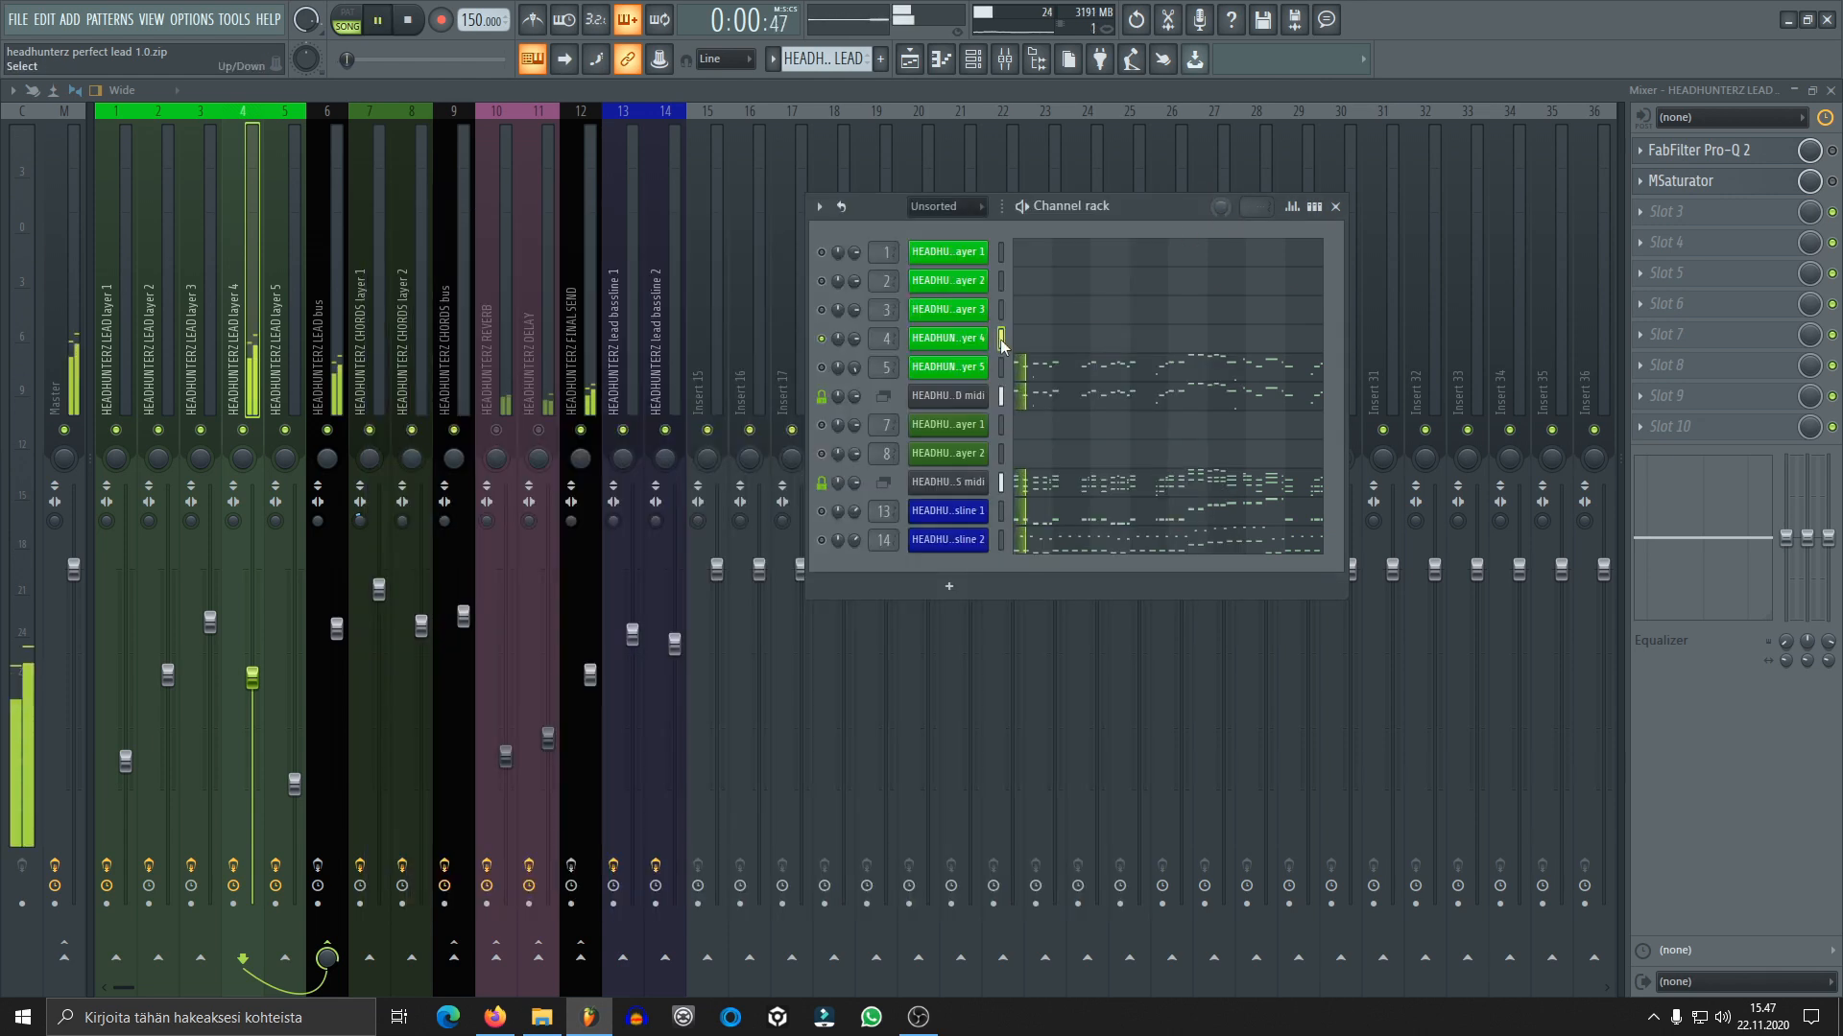
pyautogui.click(963, 348)
pyautogui.moveTo(908, 194); pyautogui.dragTo(1069, 88)
pyautogui.press('space')
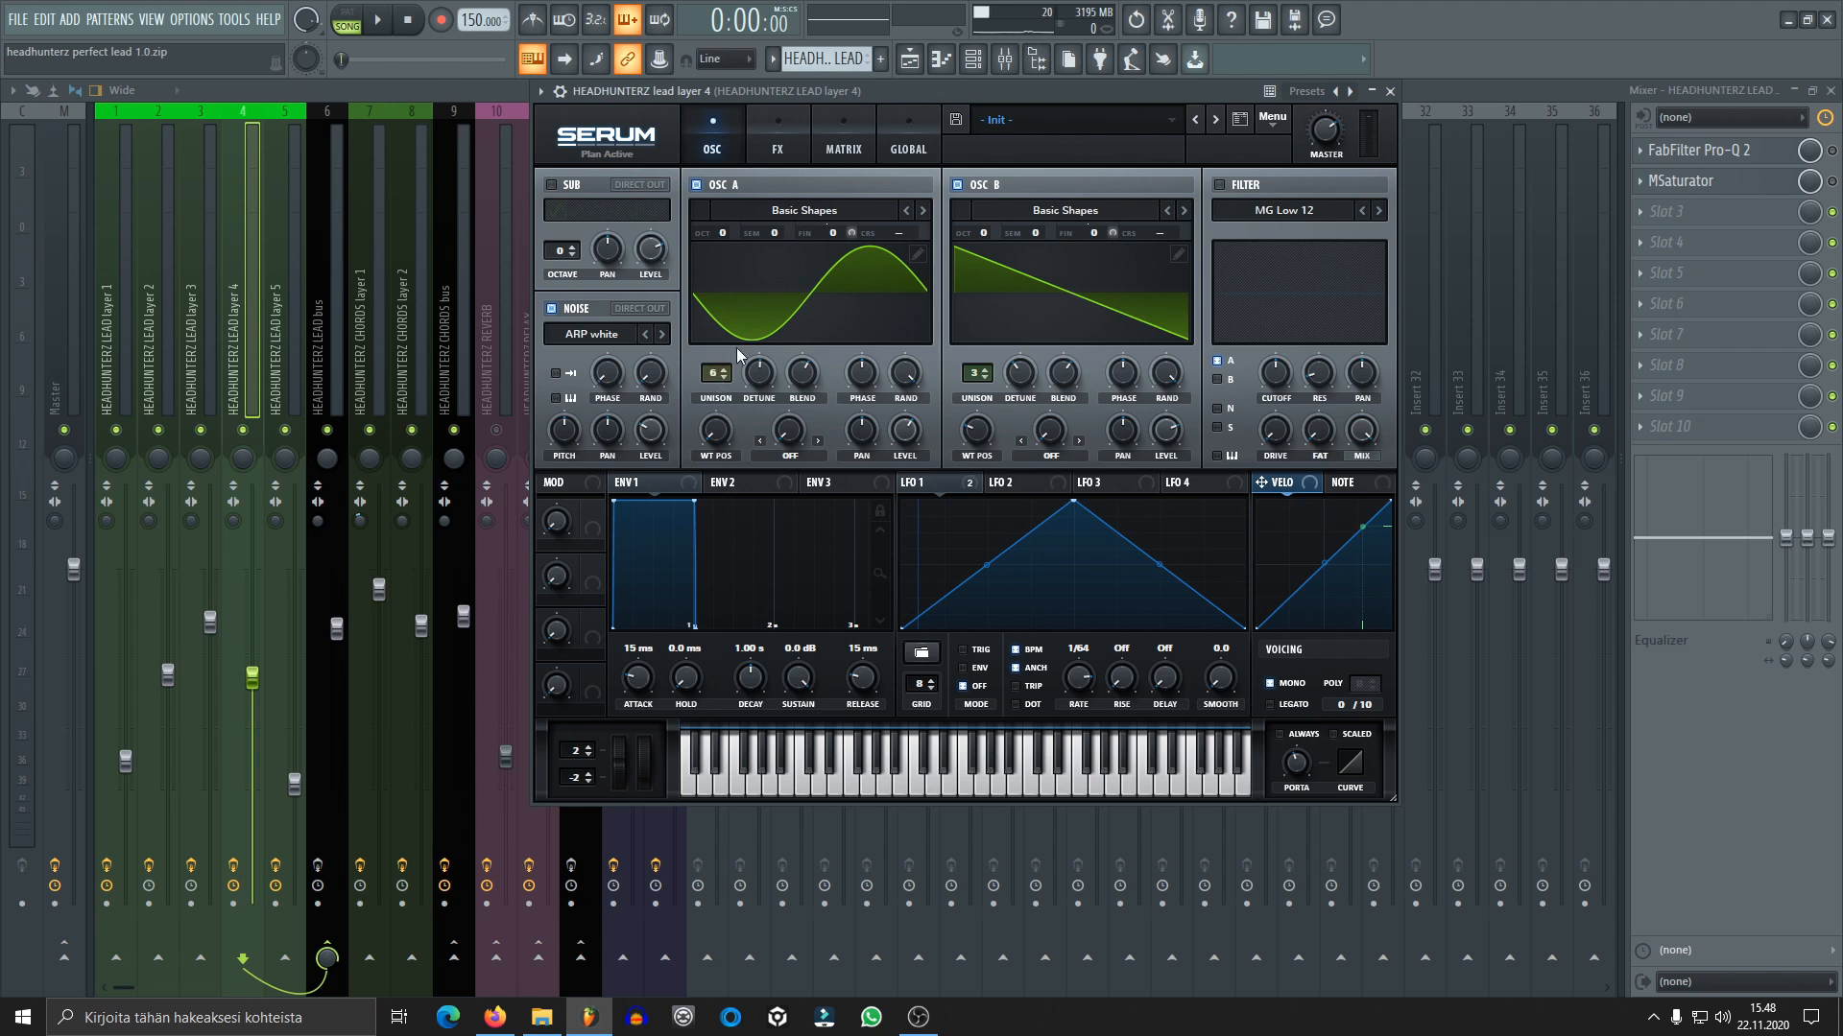
# Inspect oscillator B's detune and blend settings and check the noise oscillator level during playback of lead layer 4
pyautogui.moveTo(765, 382)
pyautogui.moveTo(1020, 386); pyautogui.dragTo(1020, 386)
pyautogui.click(1020, 385)
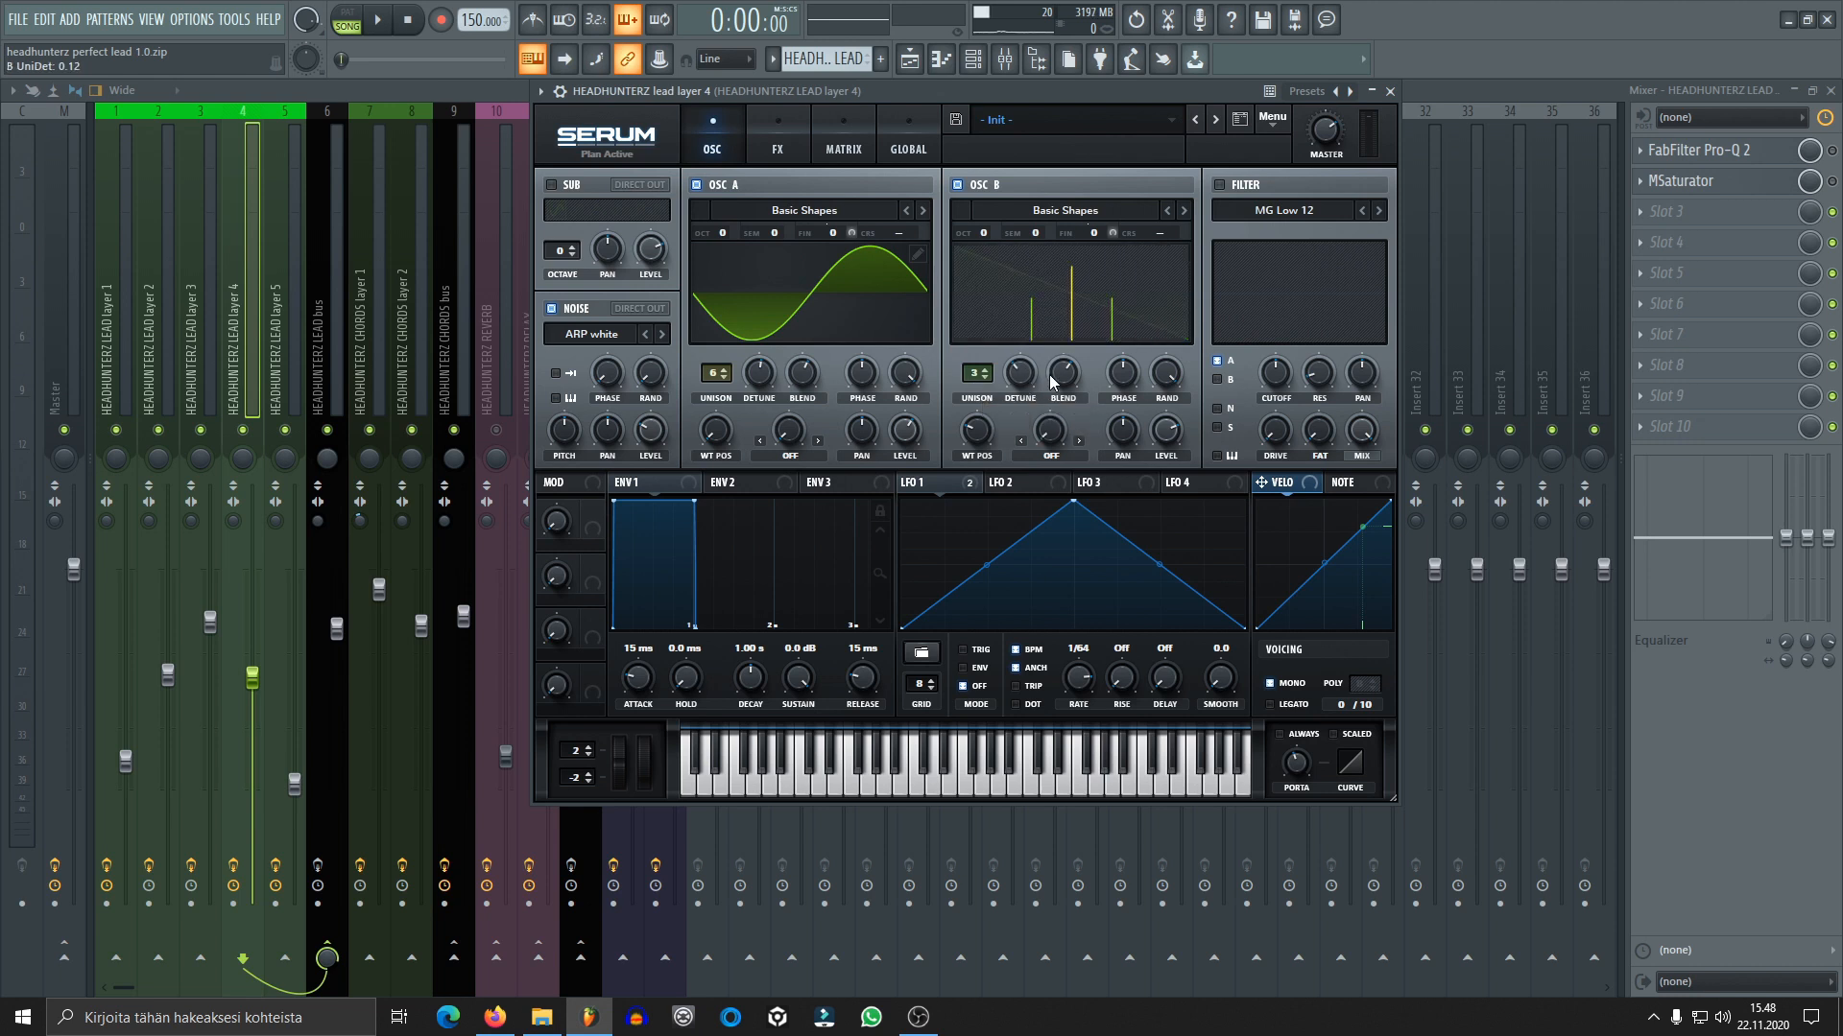
pyautogui.click(1052, 377)
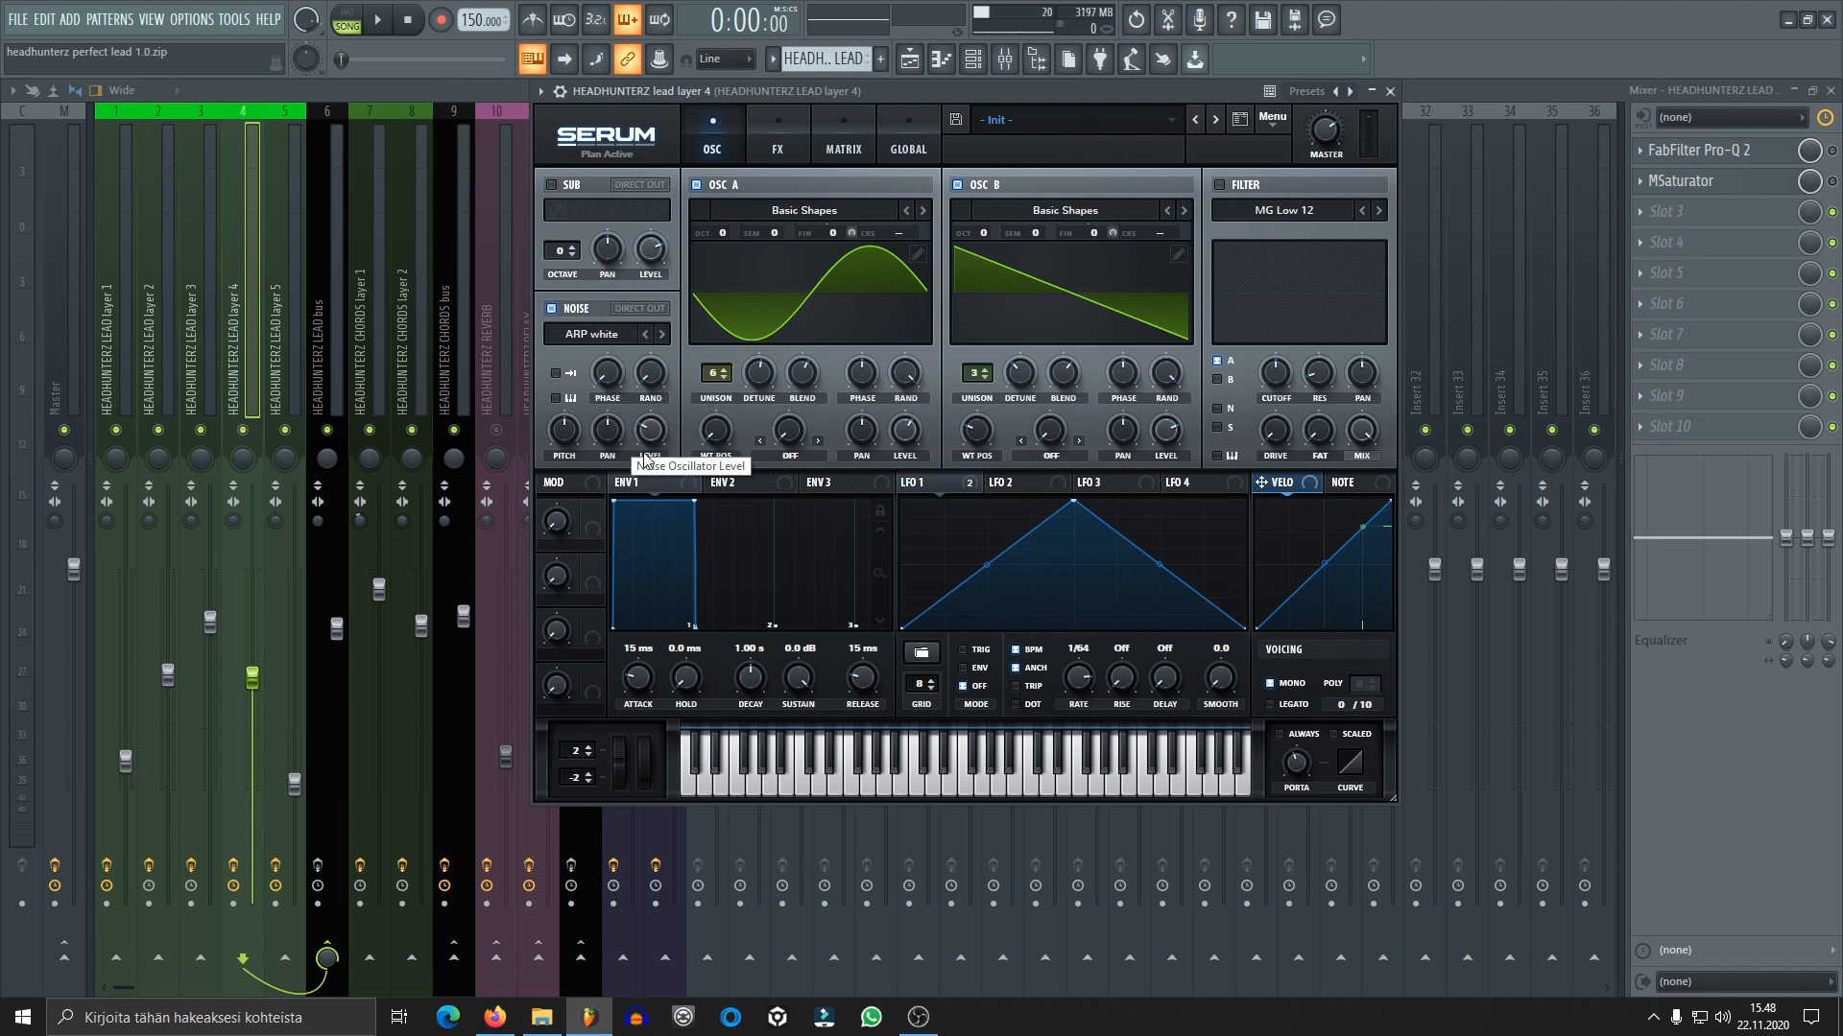
pyautogui.press('space')
pyautogui.moveTo(651, 437)
pyautogui.mouseDown()
pyautogui.moveTo(633, 291)
pyautogui.moveTo(658, 443)
pyautogui.mouseUp()
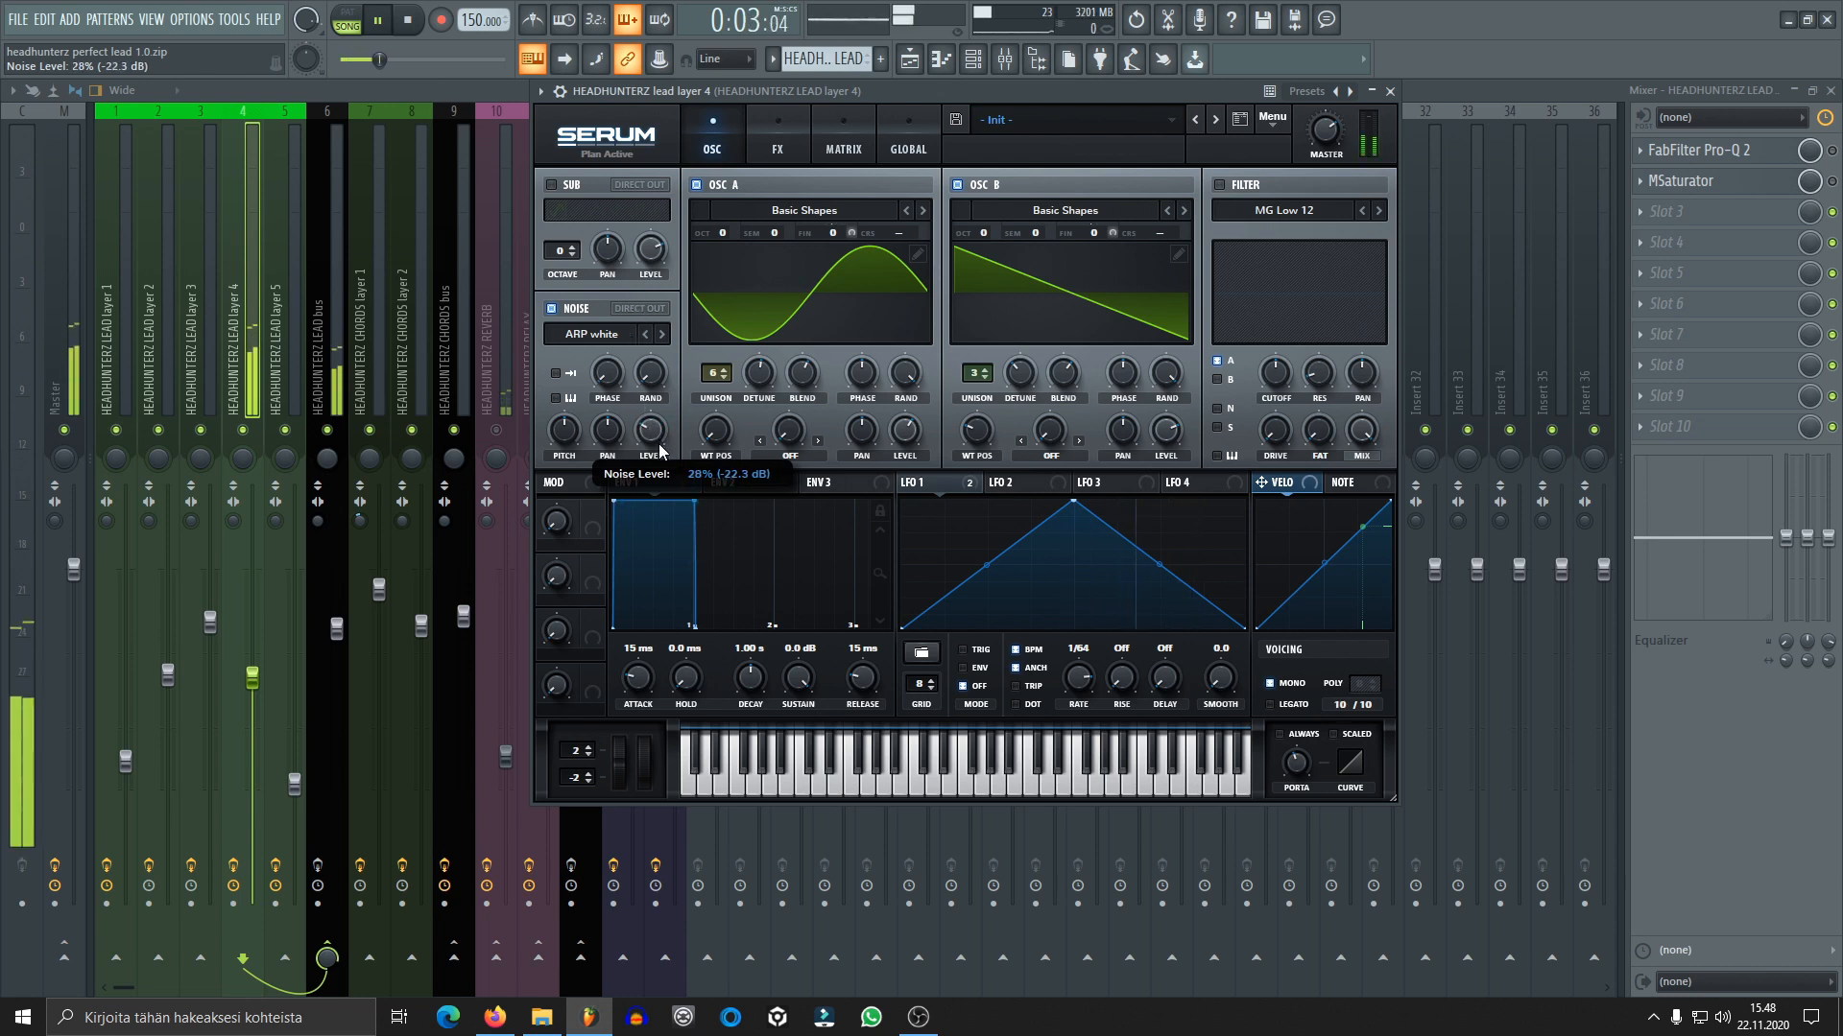
pyautogui.press('space')
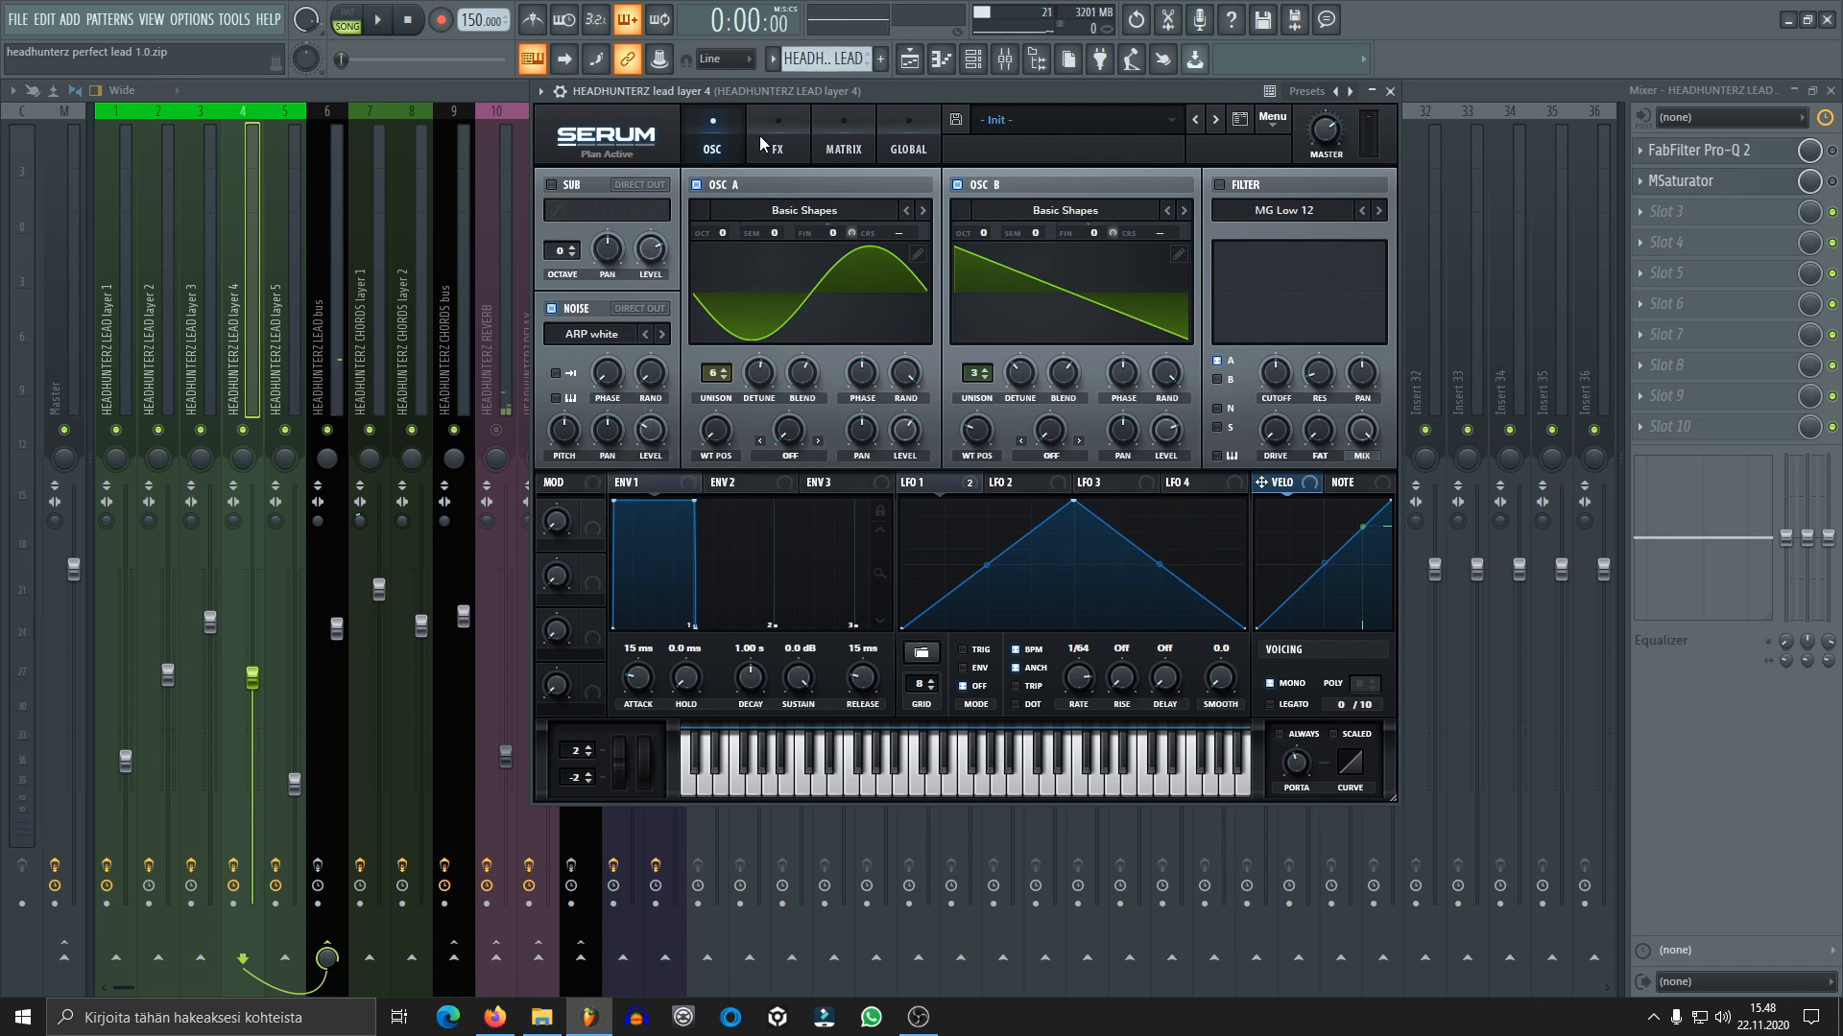
# Review lead layer 4's effects rack, LFO 1 modulation assignments in the matrix, and oscillator settings, ending on the effects rack
pyautogui.click(814, 146)
pyautogui.click(766, 138)
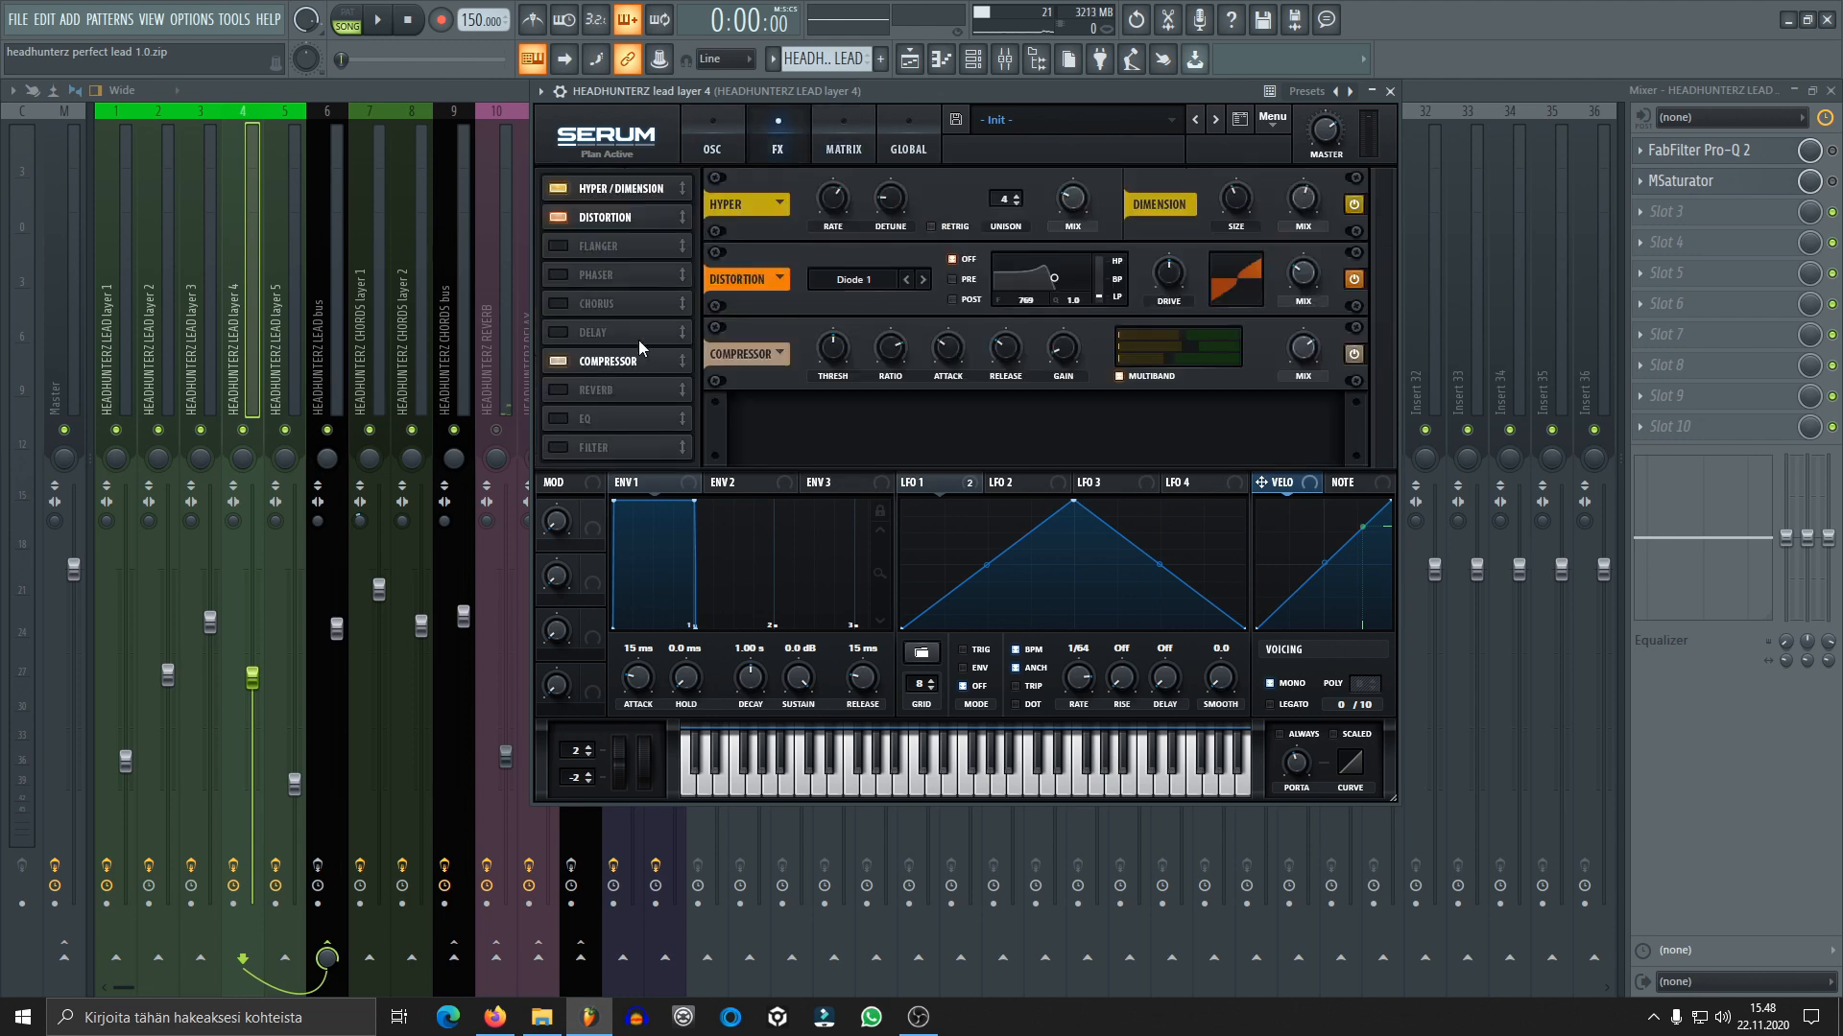
pyautogui.click(835, 144)
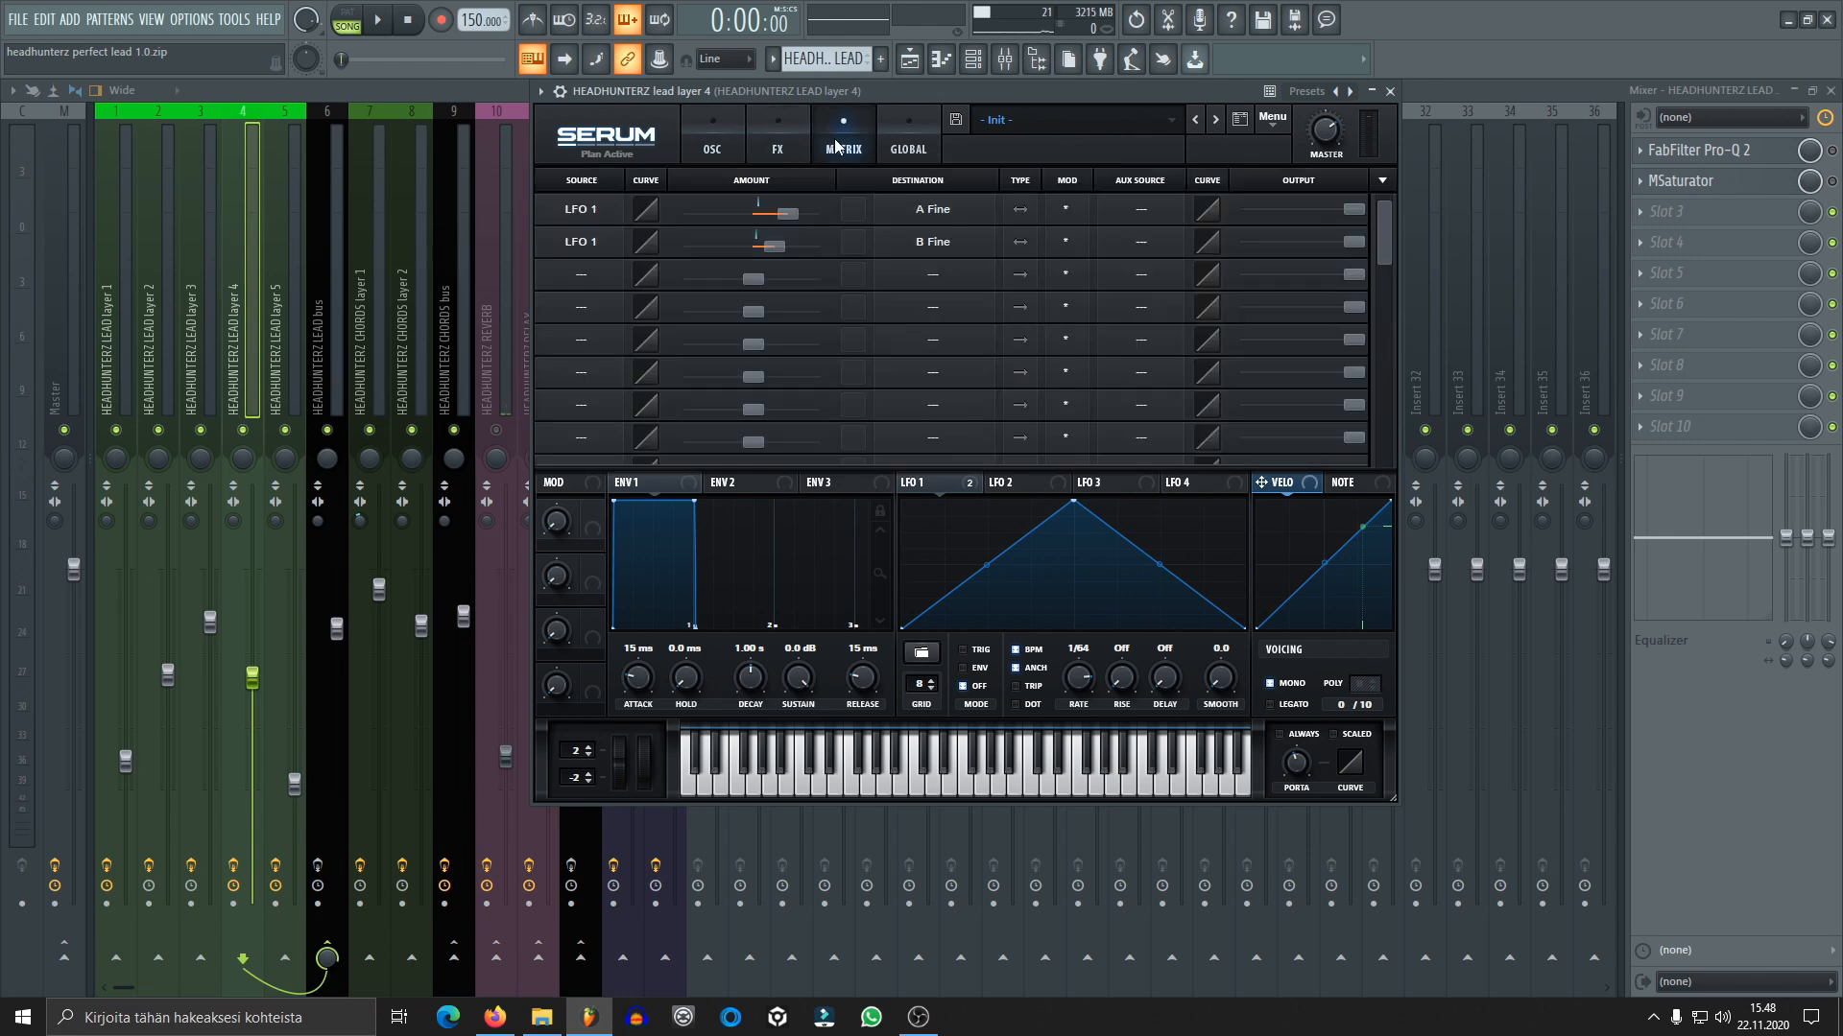
pyautogui.click(729, 157)
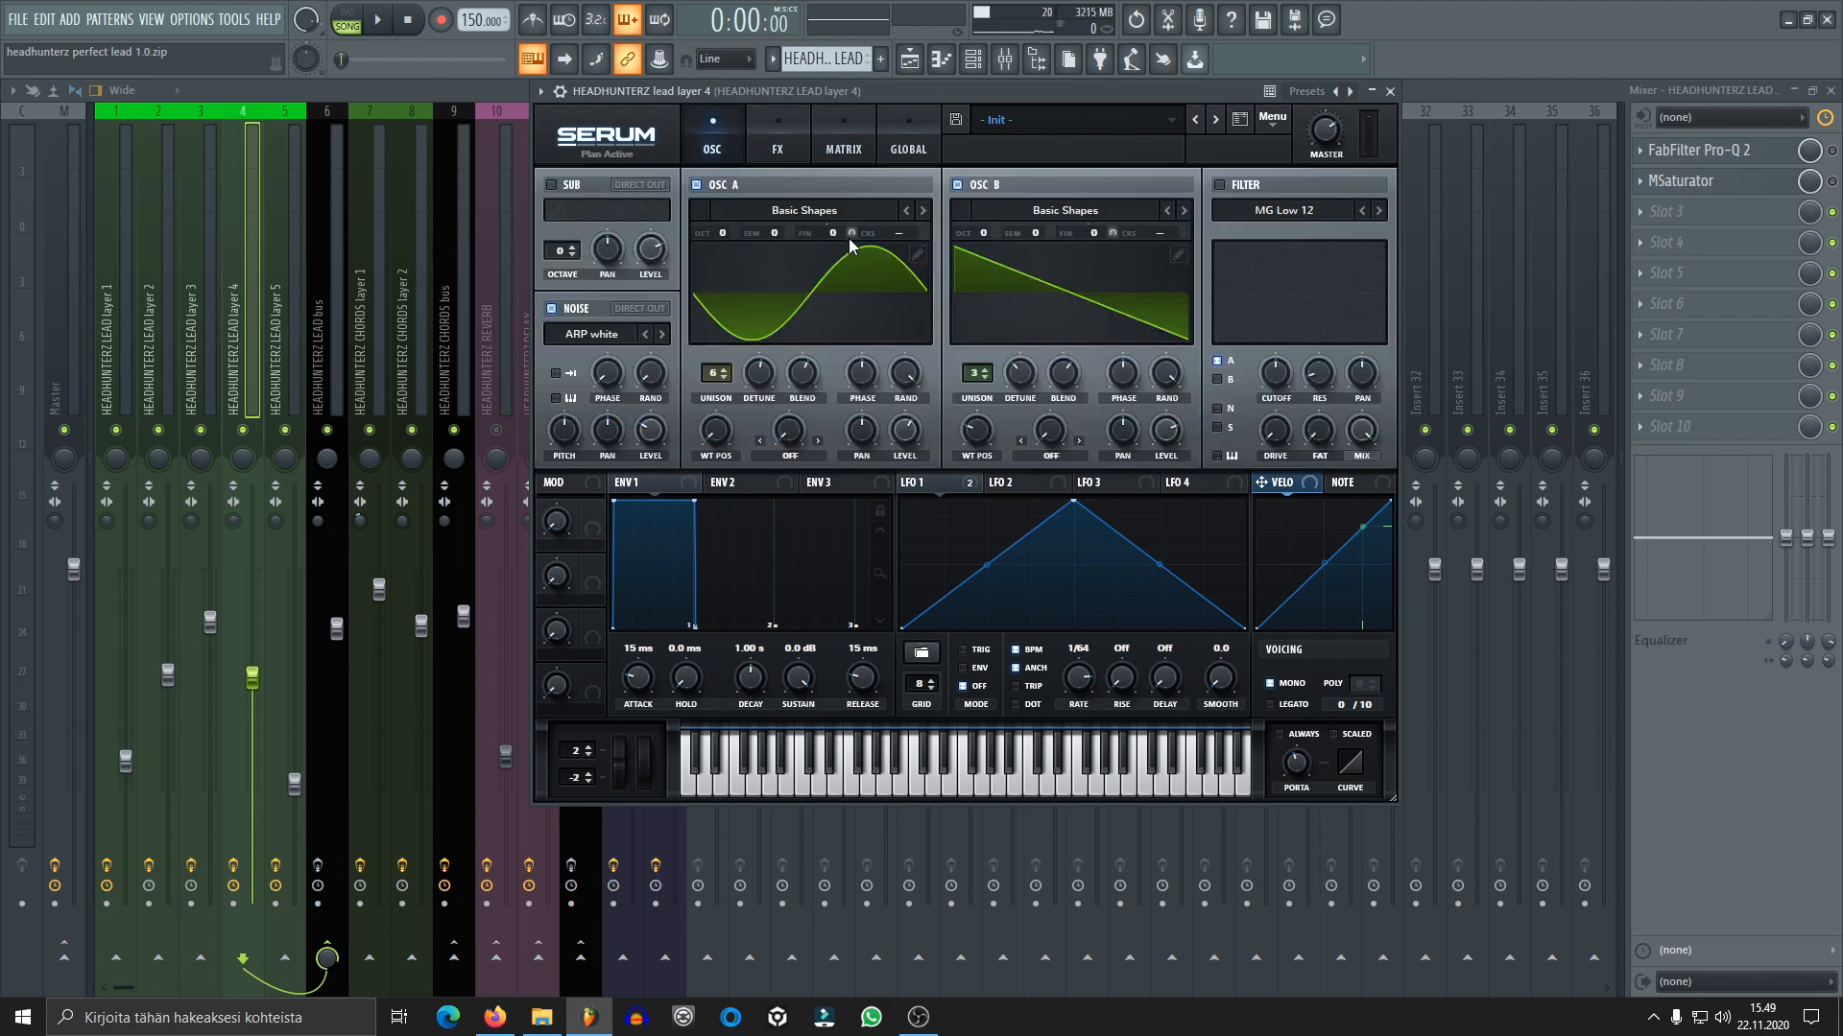
pyautogui.scroll(2, 856, 234)
pyautogui.write('0')
pyautogui.press('Return')
pyautogui.click(779, 148)
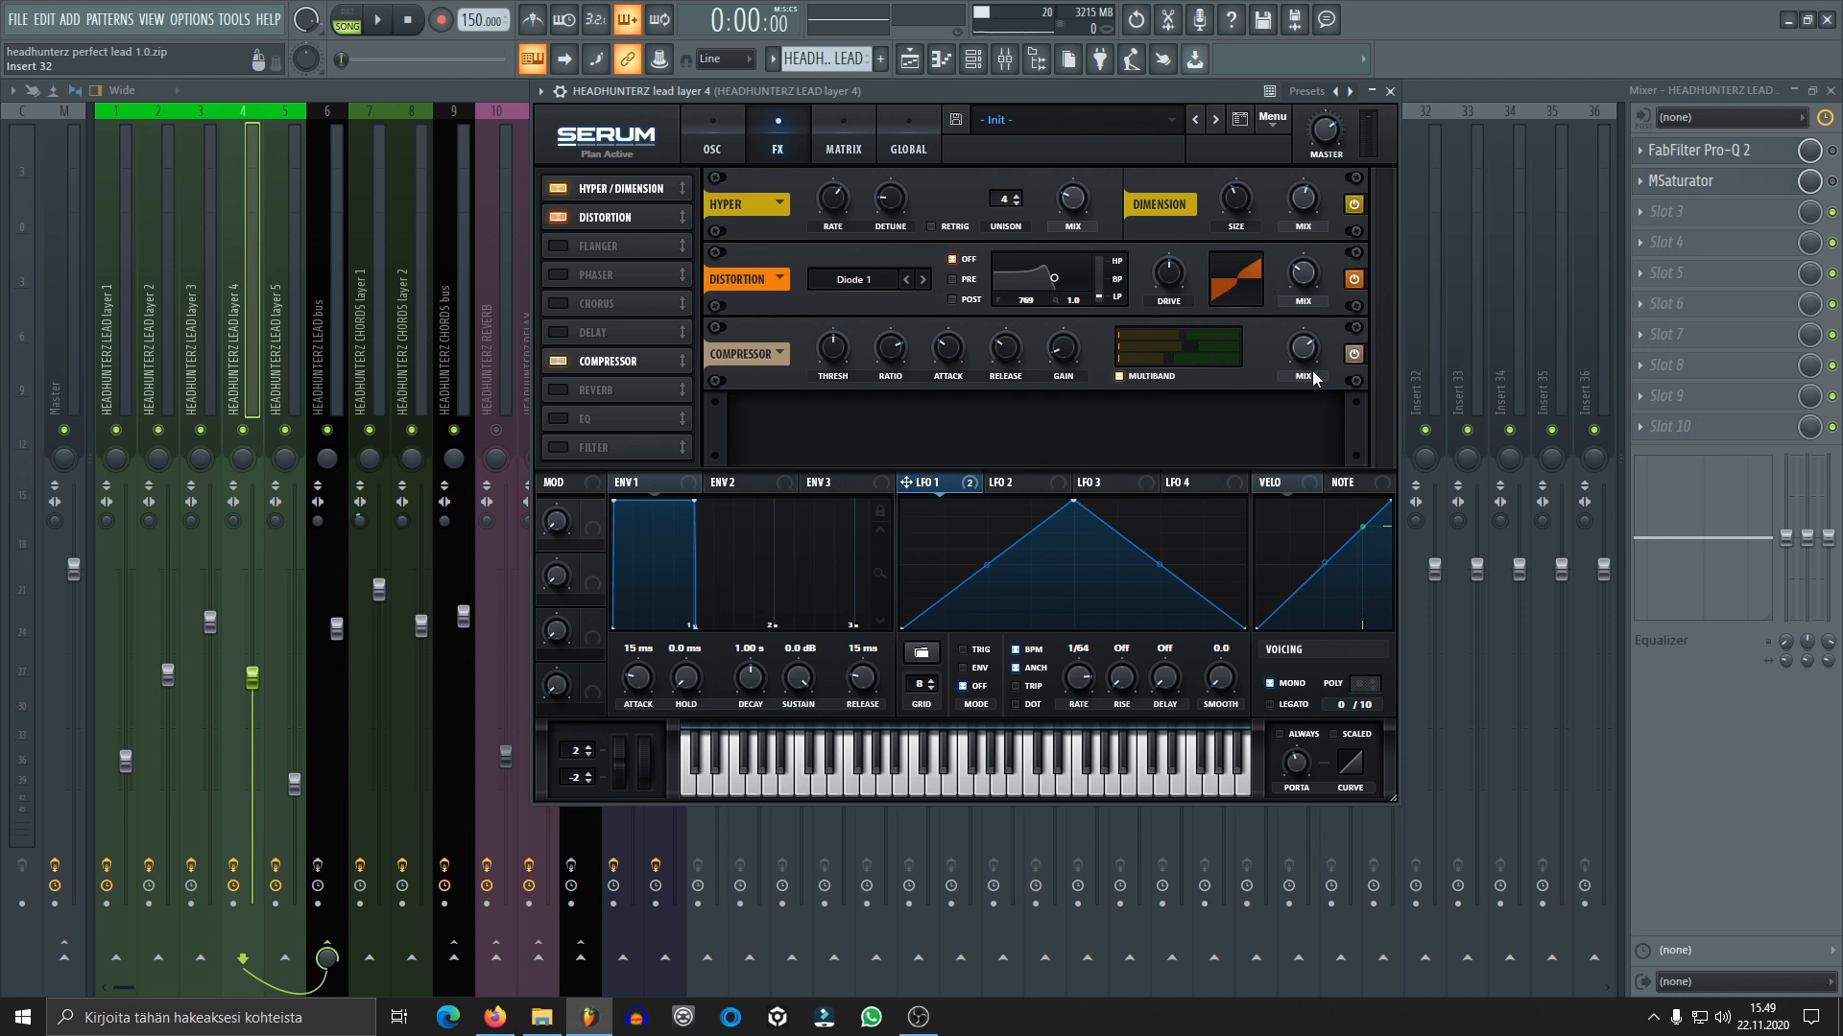
# Compare lead layer 4 during playback with the Compressor, Distortion and Hyper/Dimension effects bypassed and re-enabled, and close the synth and channel rack
pyautogui.click(376, 20)
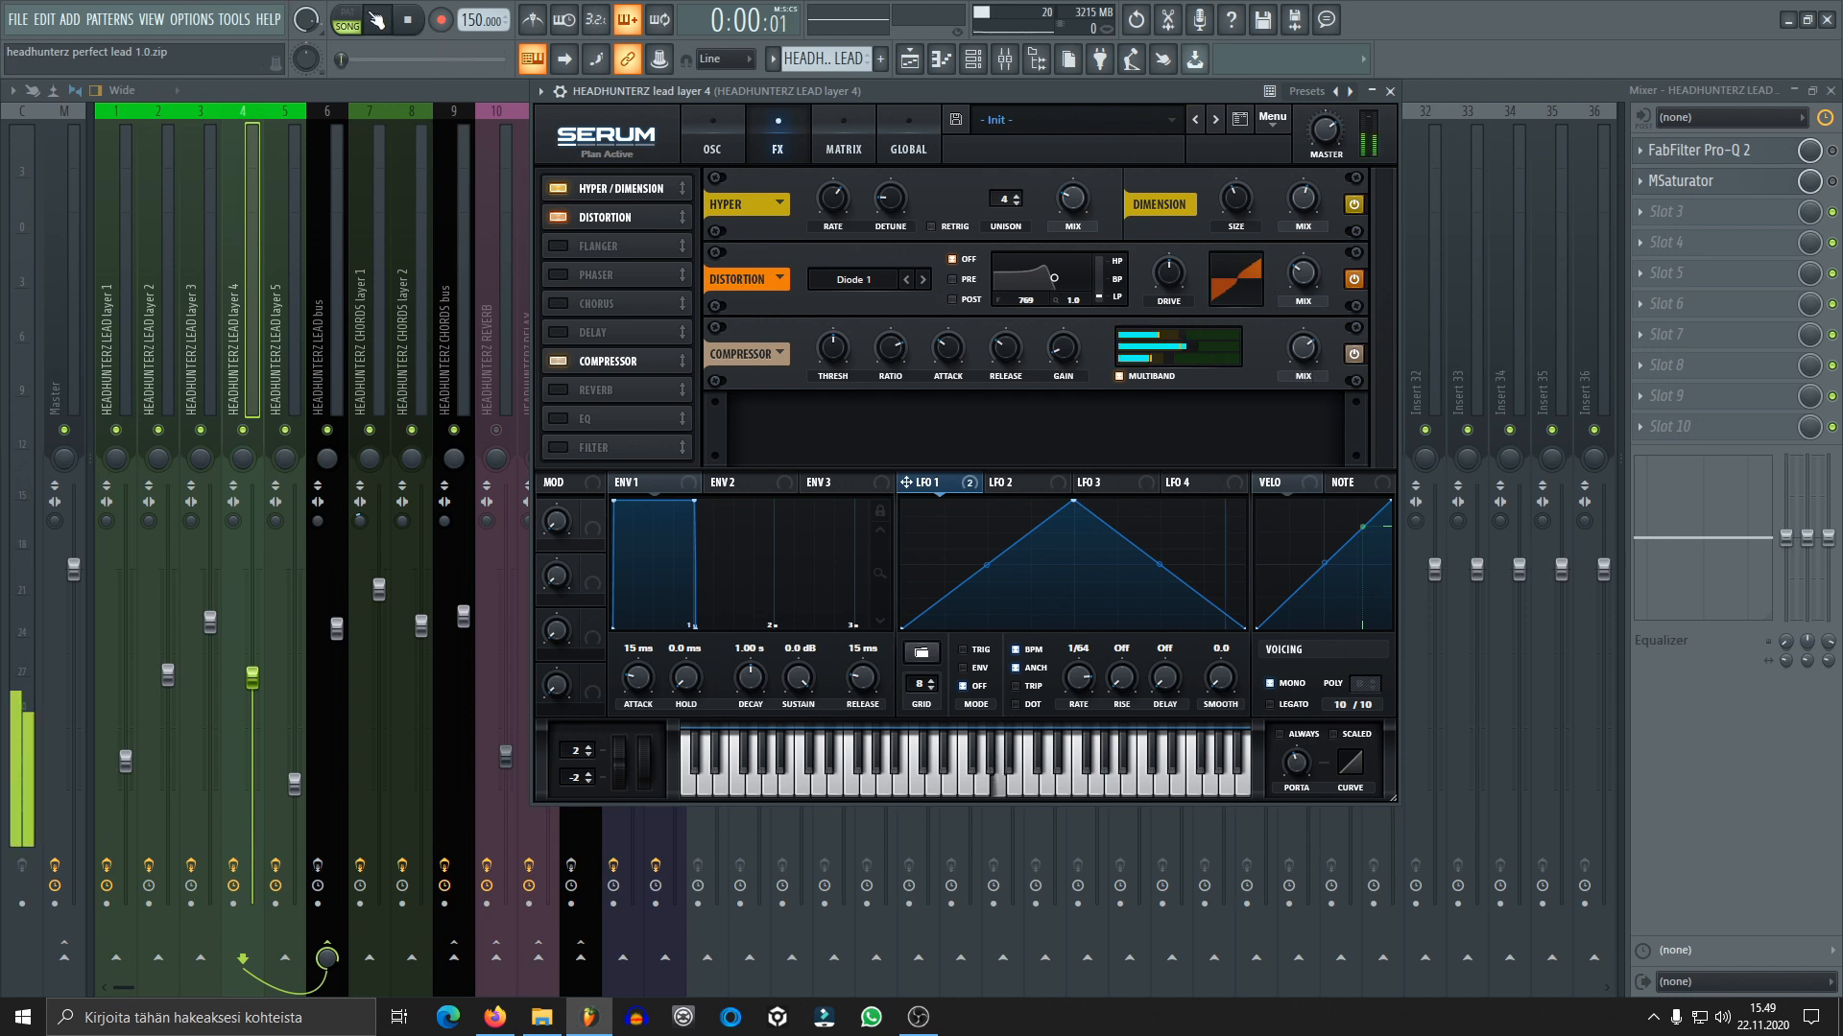
pyautogui.click(1354, 354)
pyautogui.click(1354, 279)
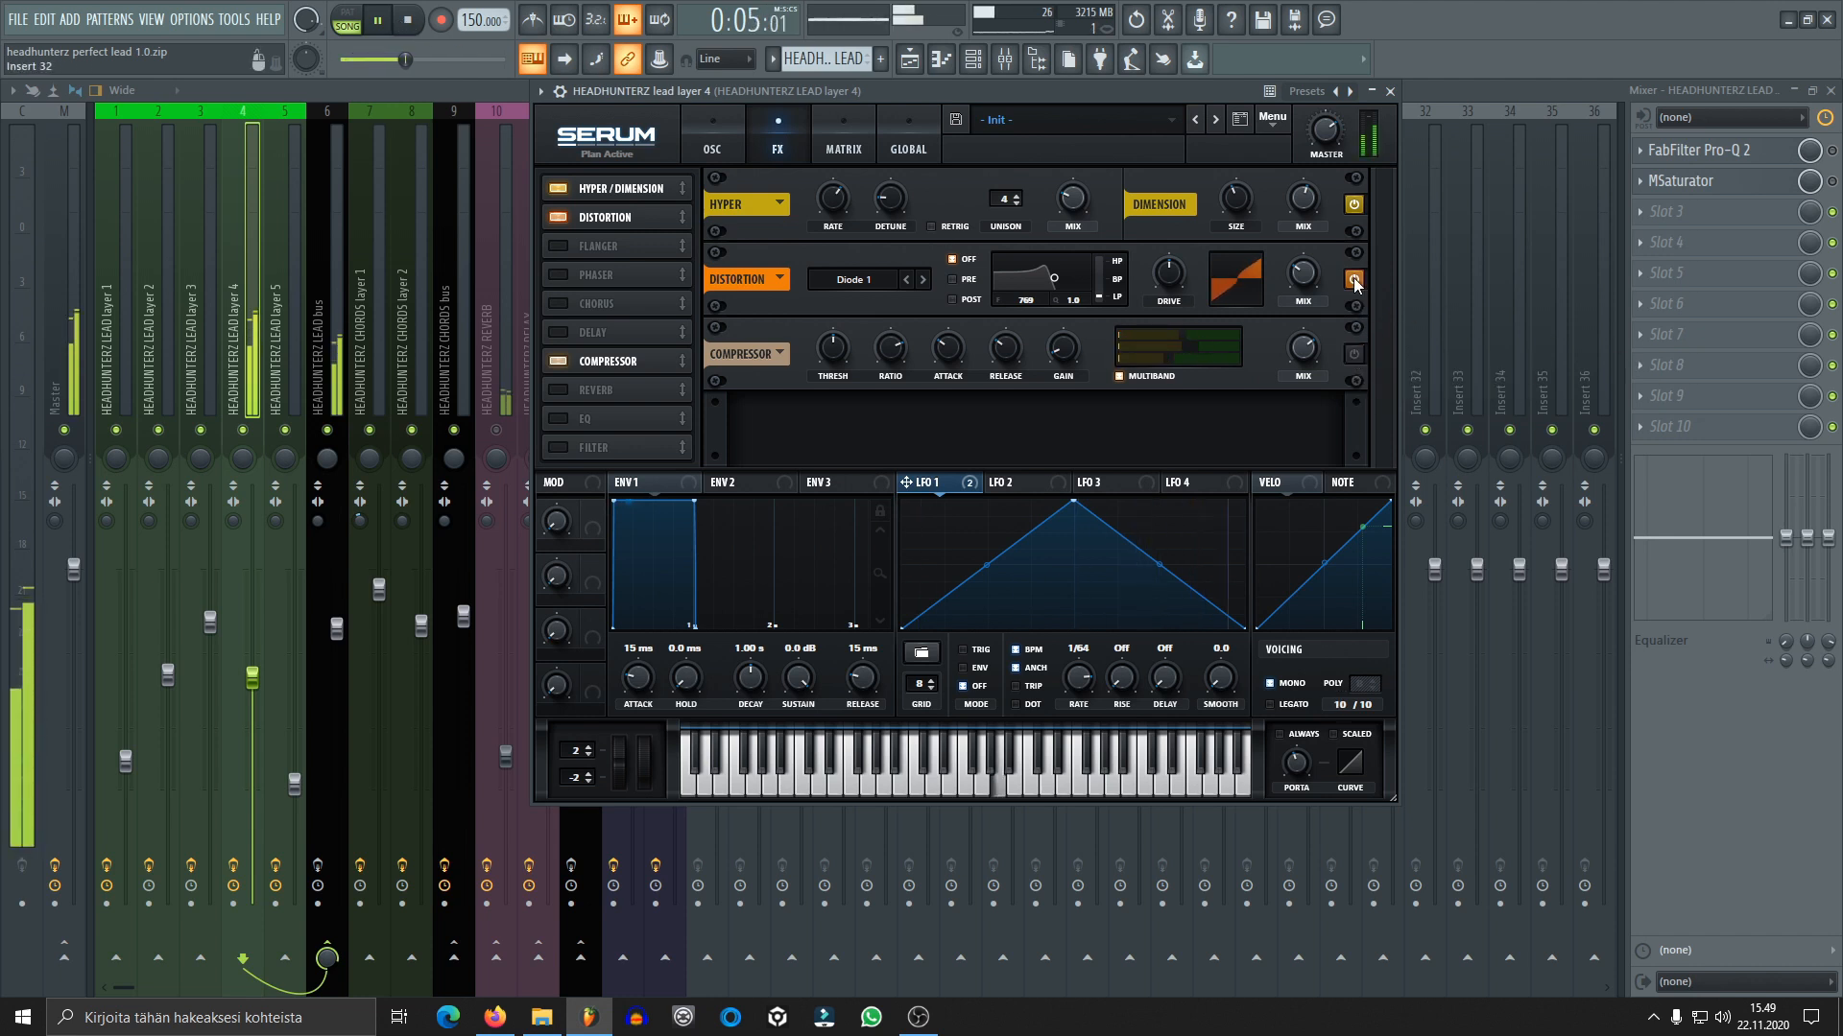
pyautogui.click(1354, 205)
pyautogui.click(1354, 204)
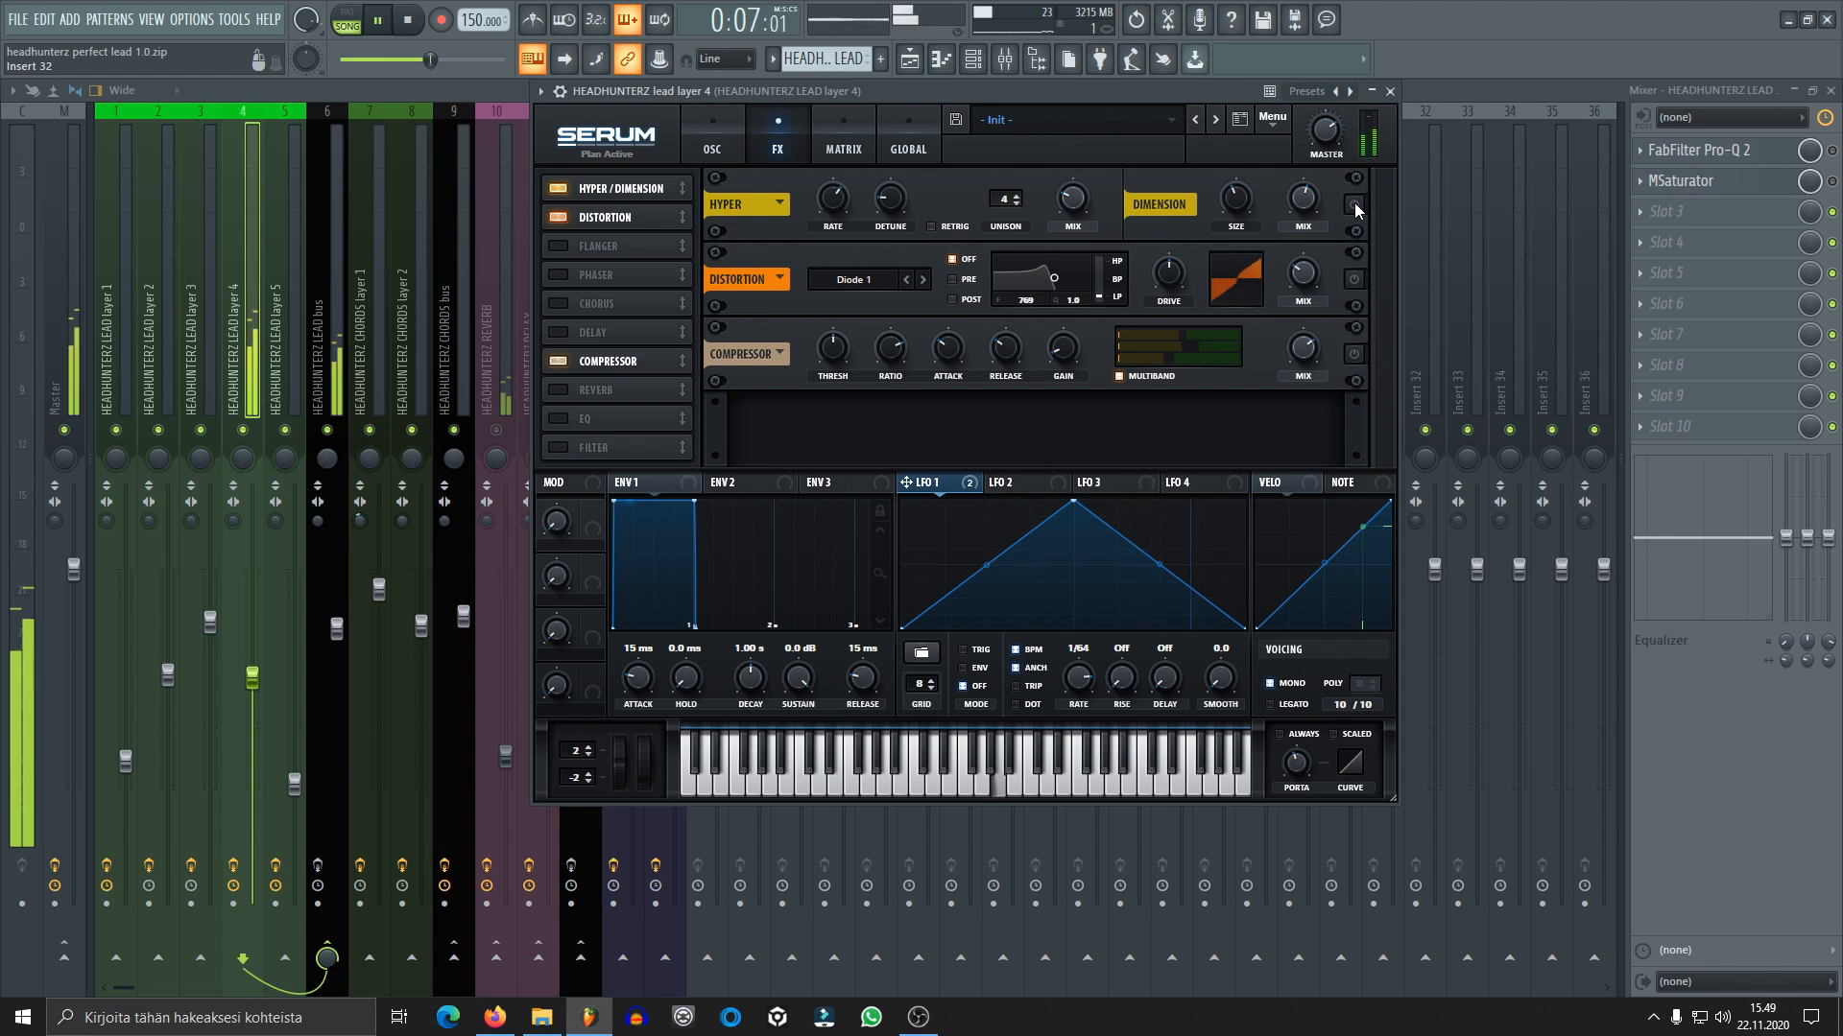
pyautogui.click(1356, 278)
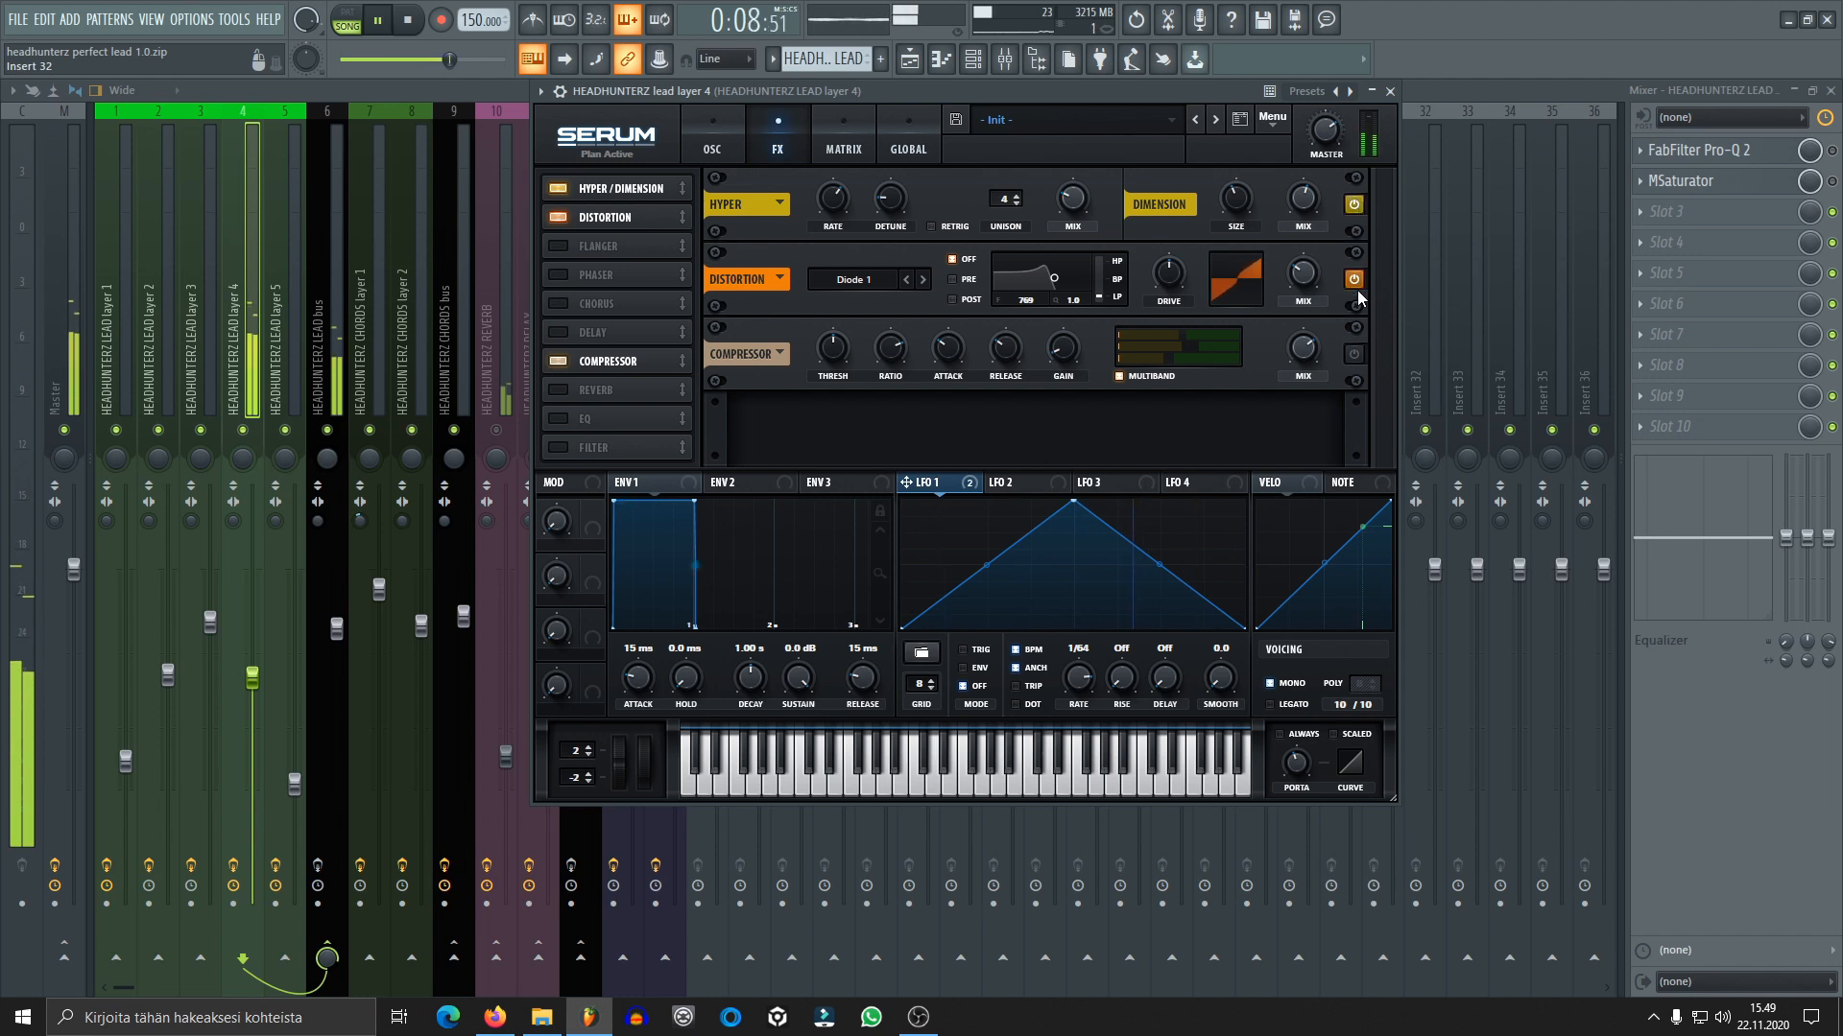
pyautogui.click(1353, 350)
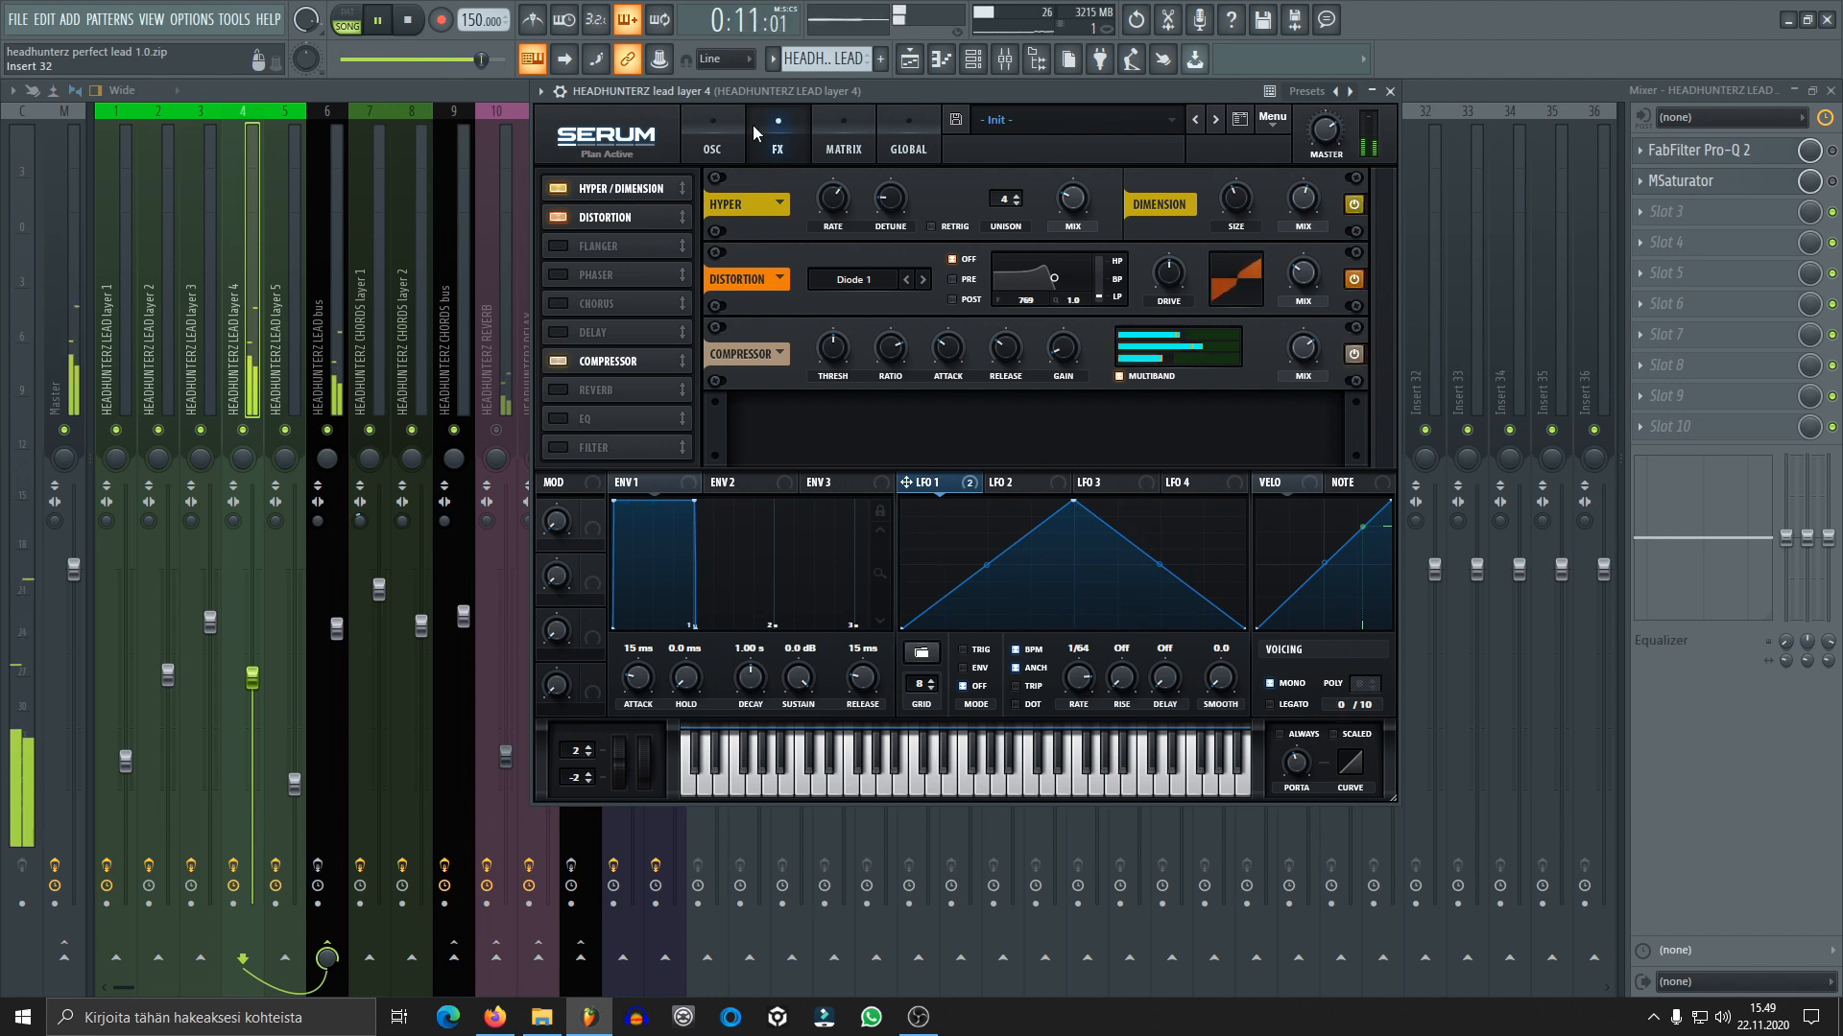
pyautogui.press('space')
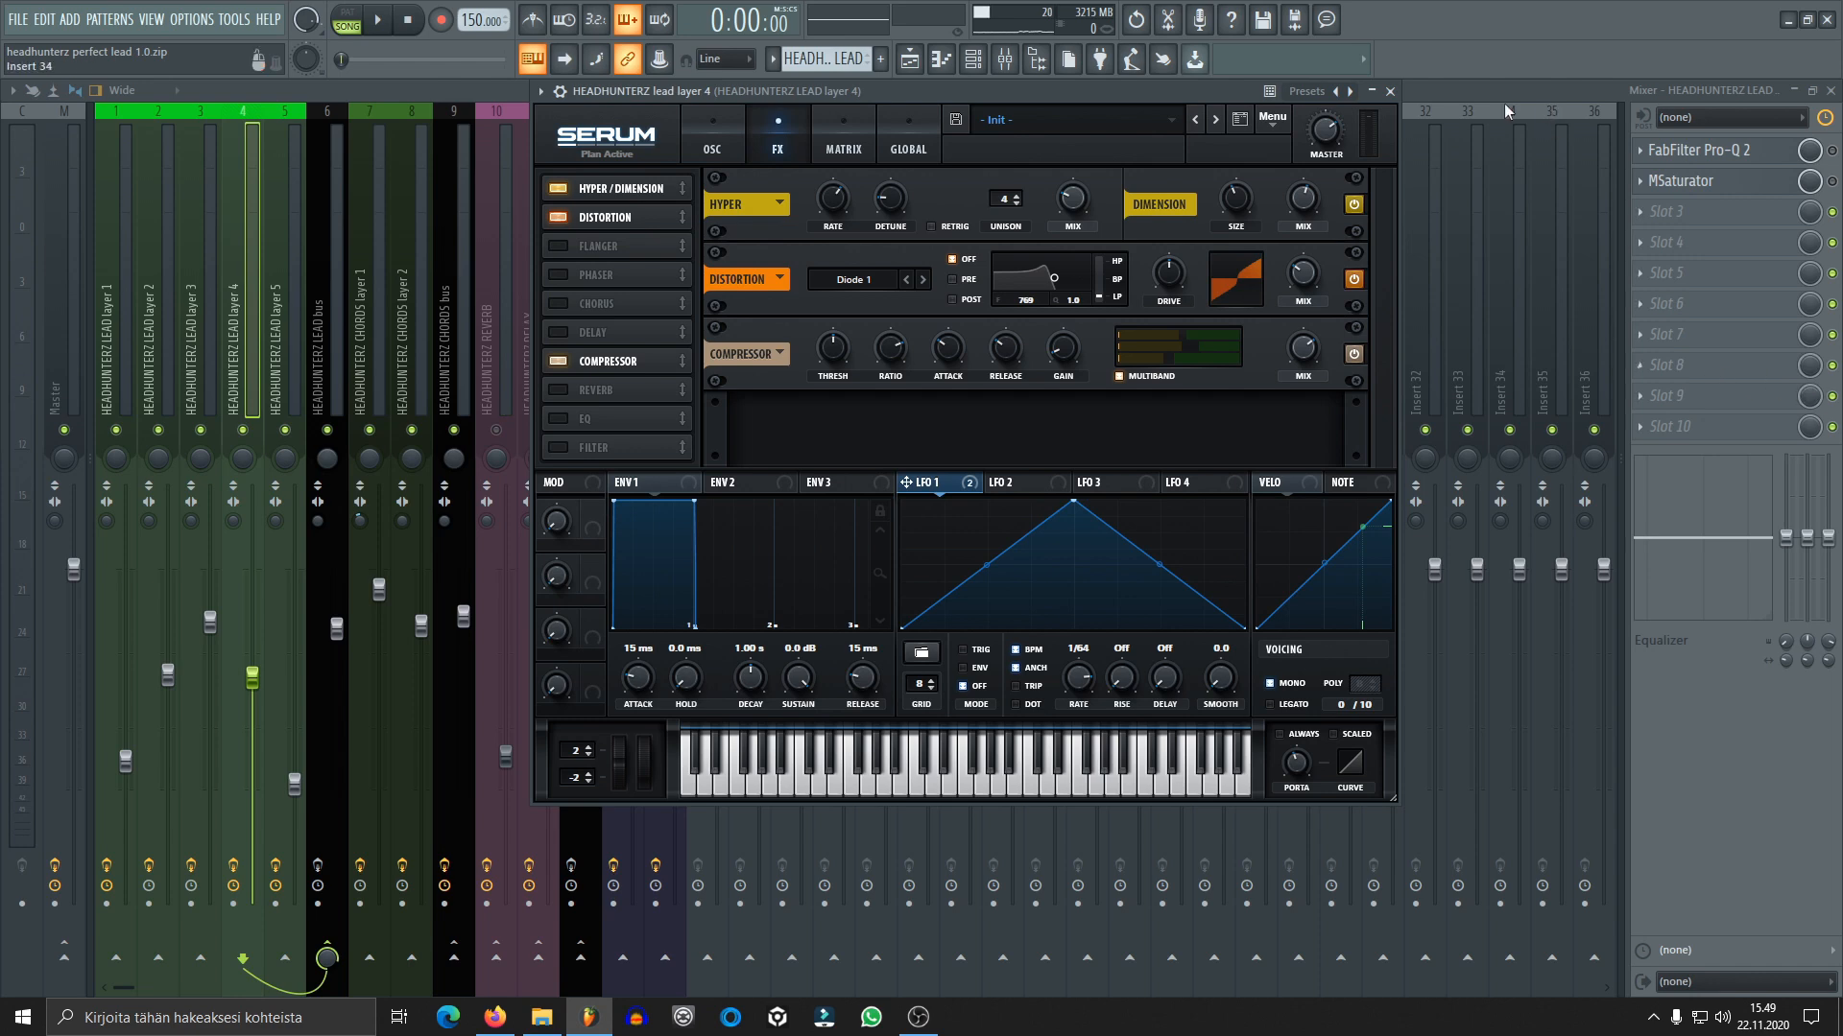
pyautogui.click(1389, 90)
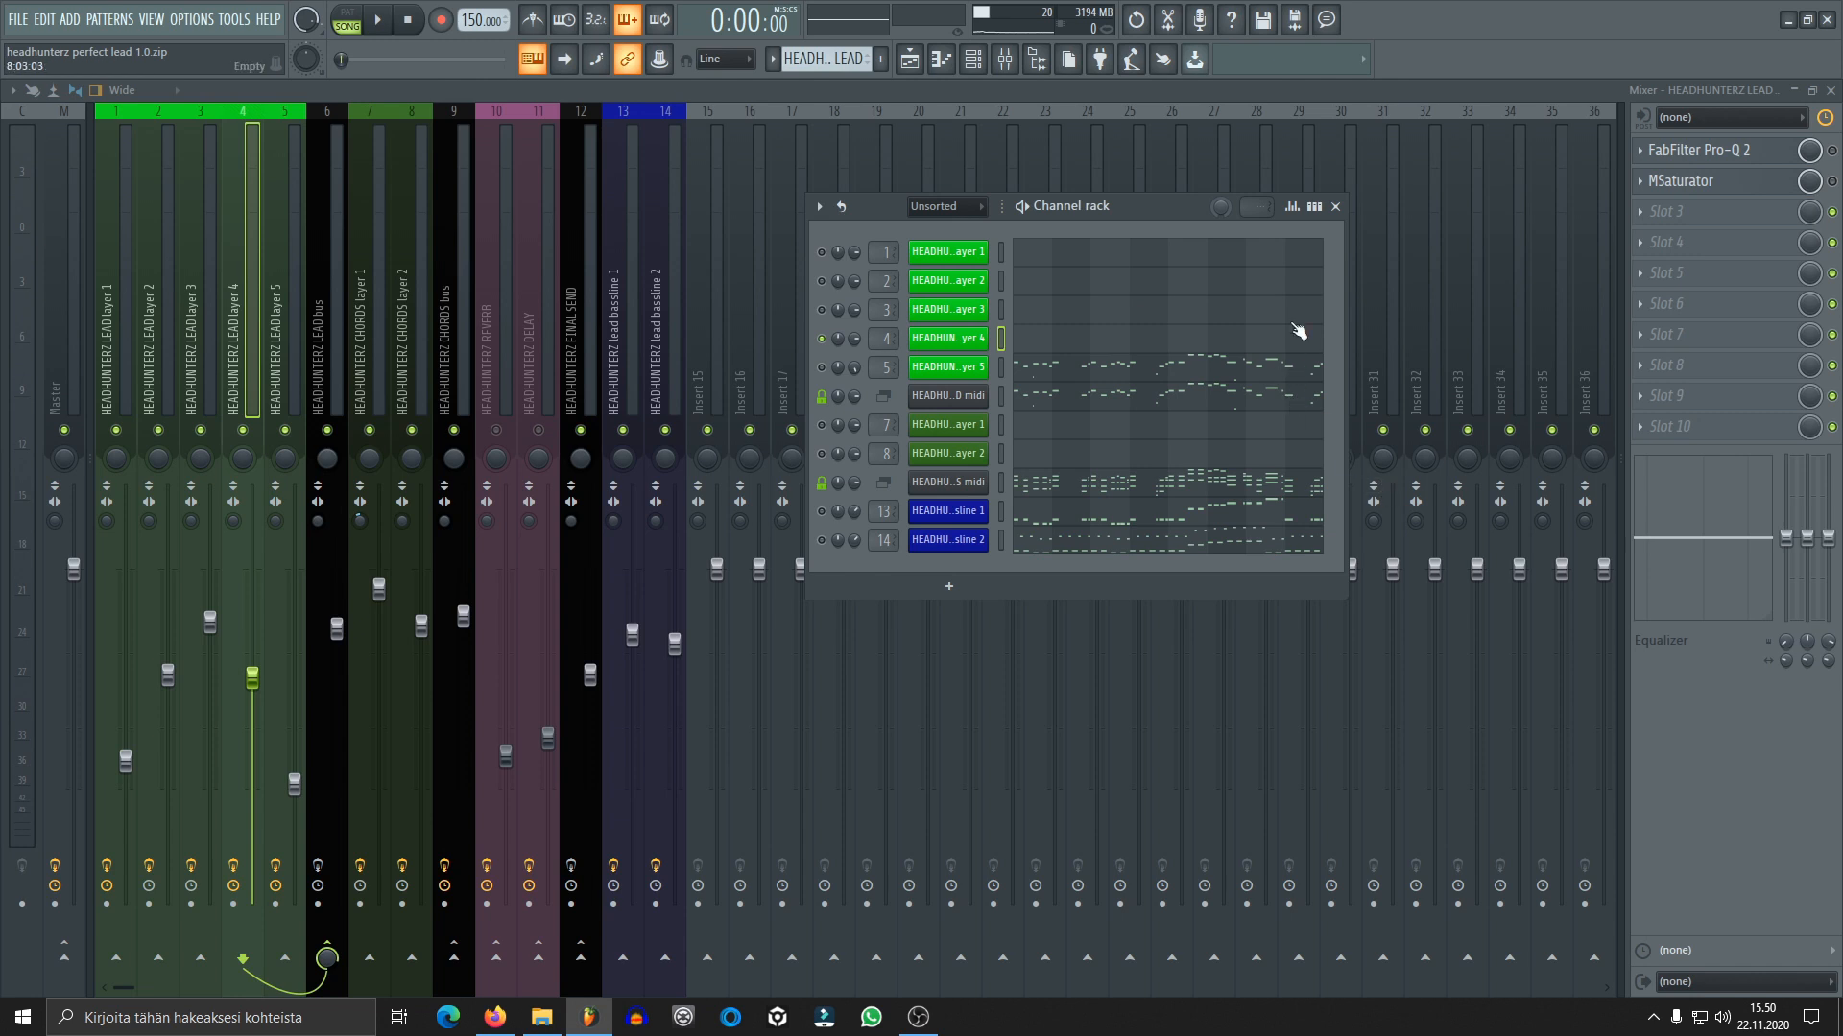
pyautogui.click(1335, 207)
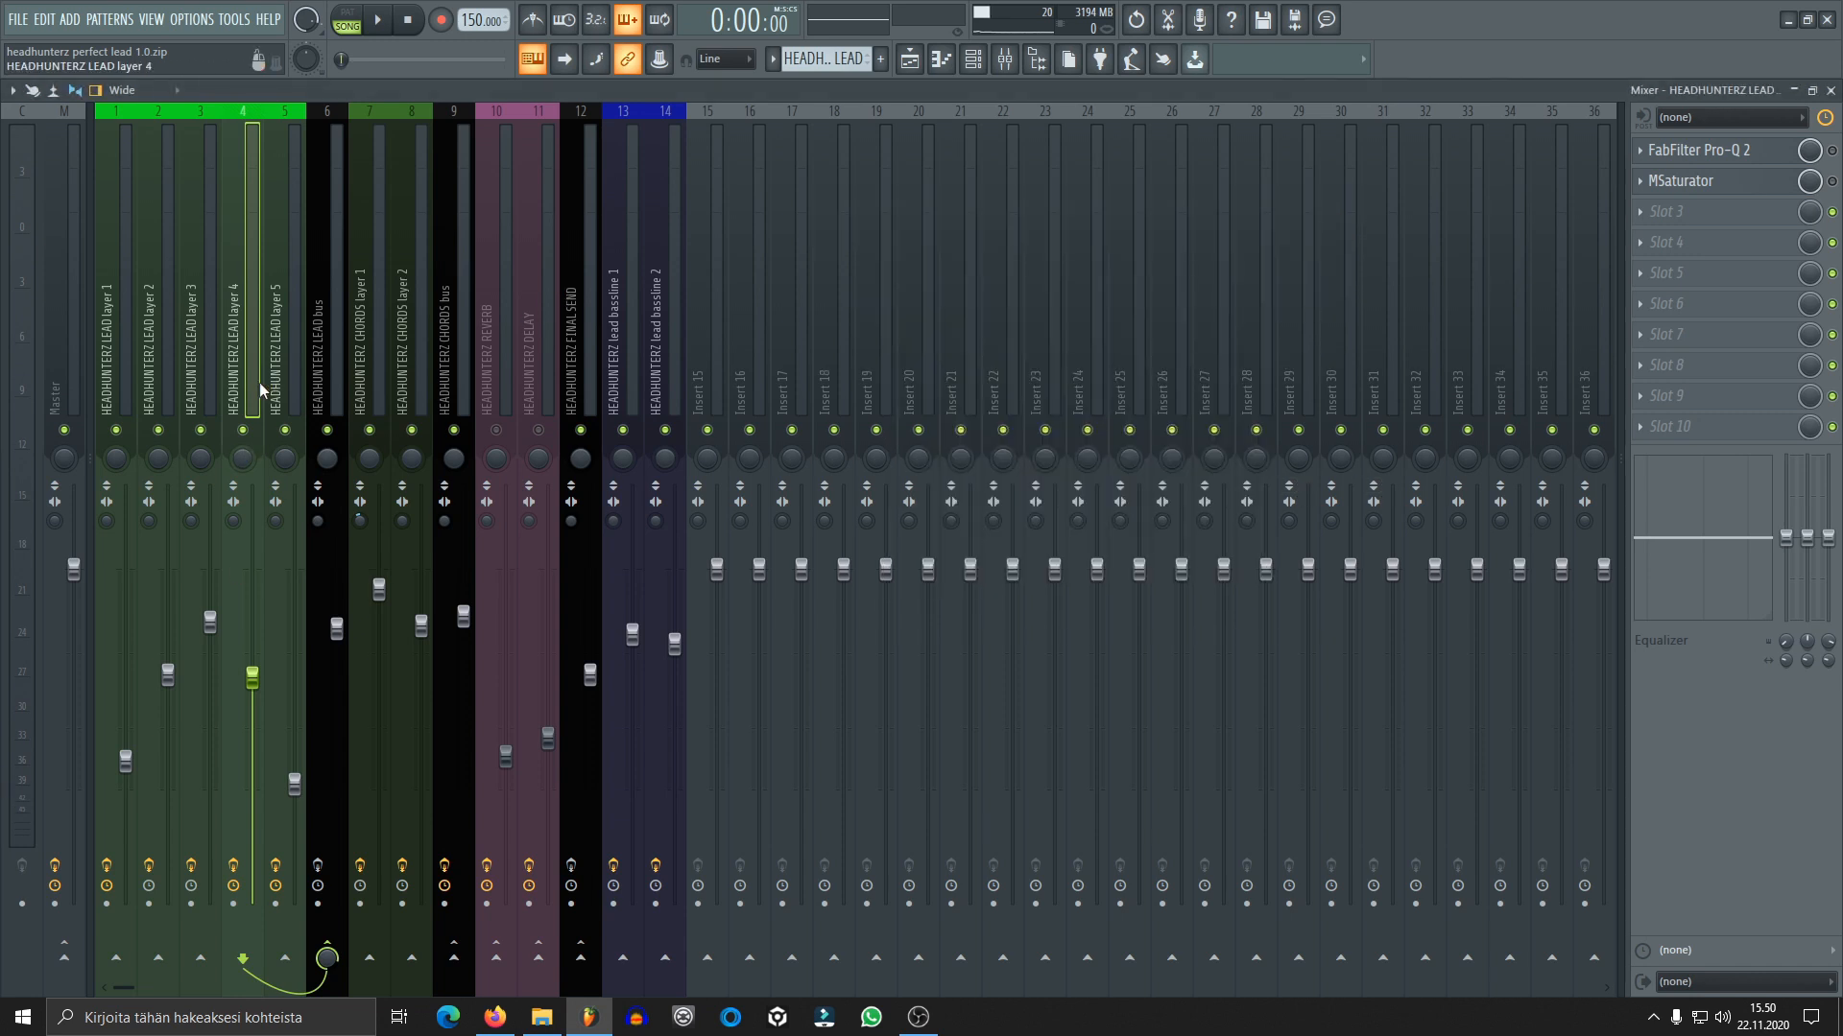
# Enable FabFilter Pro-Q 2 on lead layer 4, inspect its low-cut band during playback, and close the equalizer
pyautogui.click(1728, 150)
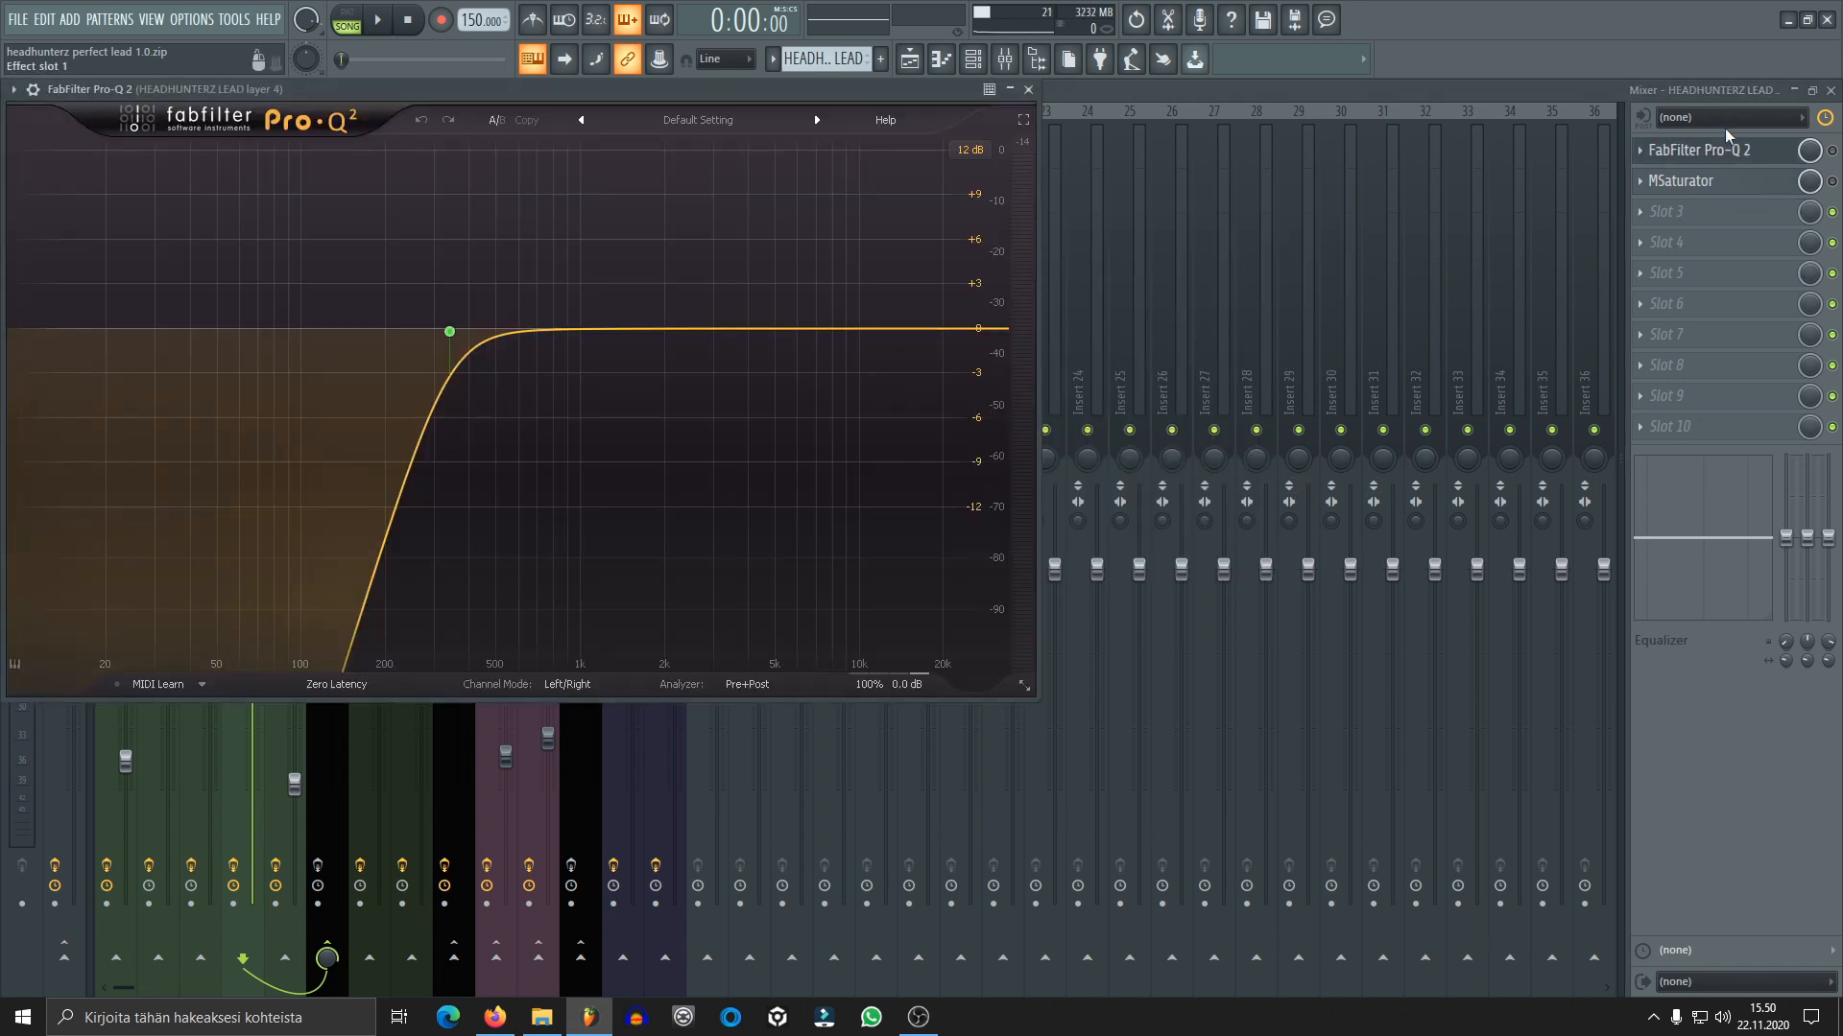
pyautogui.click(1832, 151)
pyautogui.click(1735, 150)
pyautogui.moveTo(787, 90); pyautogui.dragTo(1212, 168)
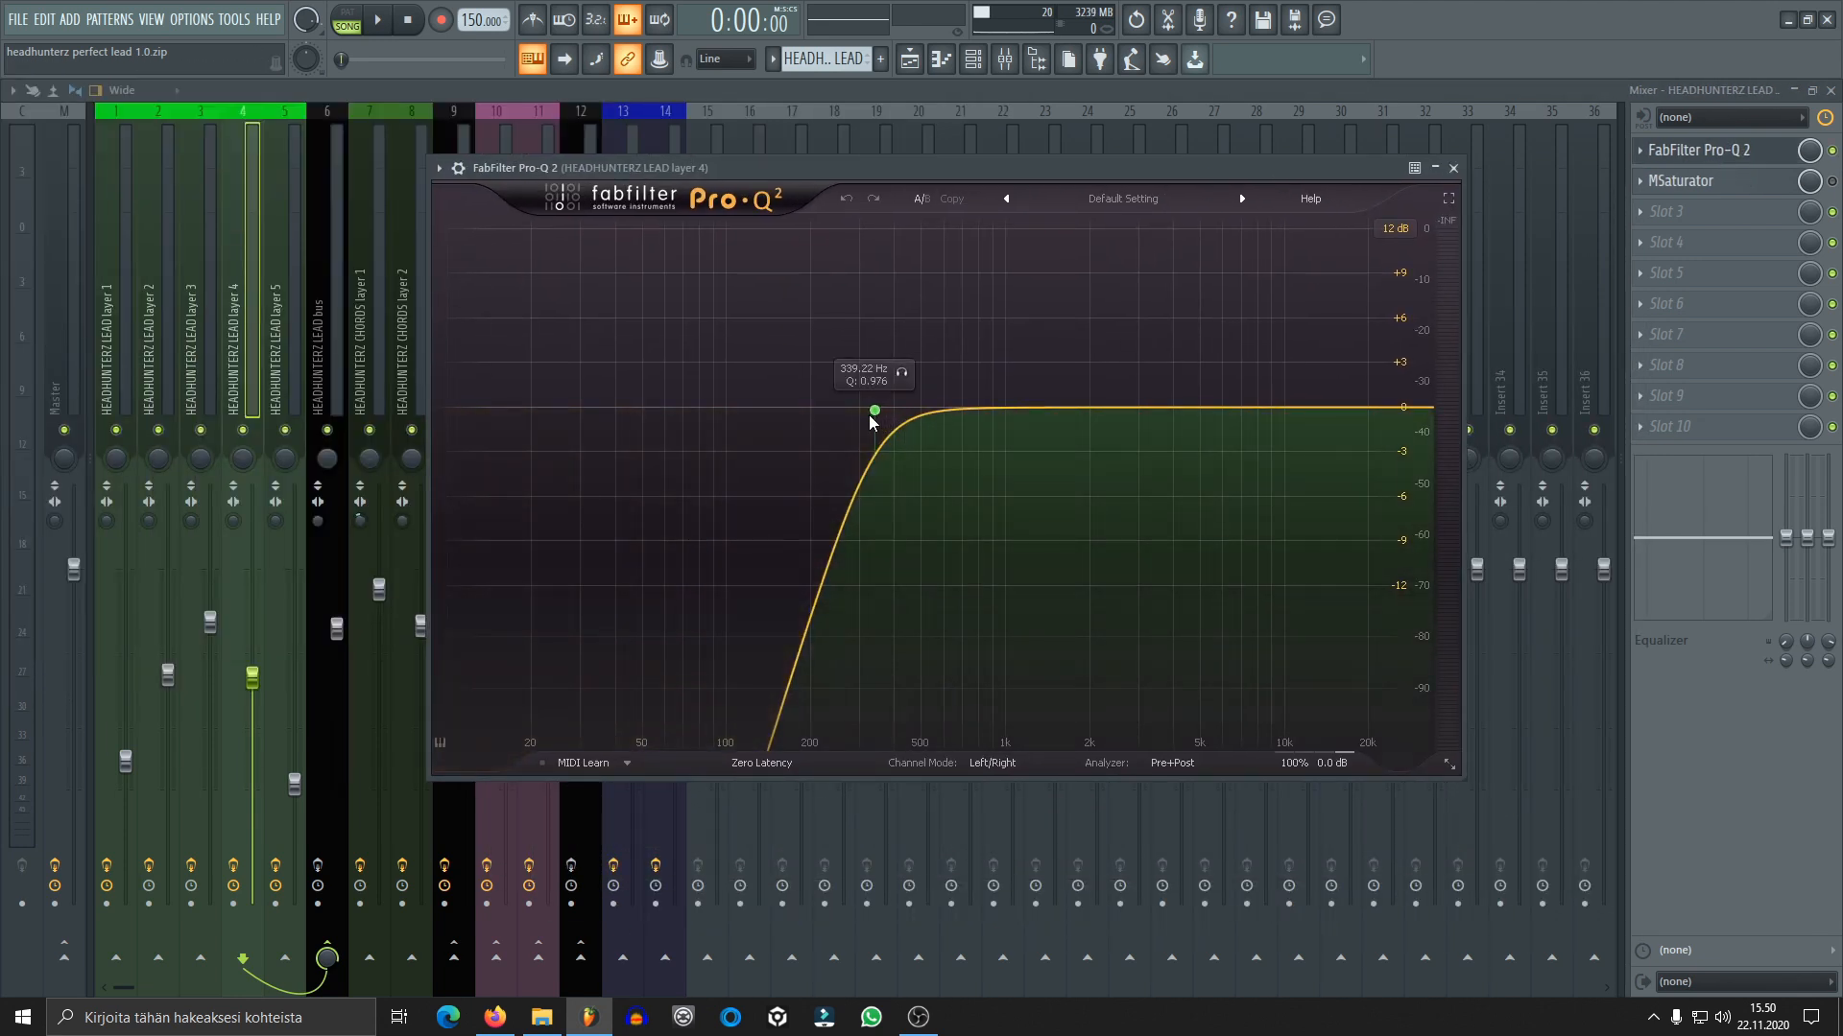
pyautogui.press('space')
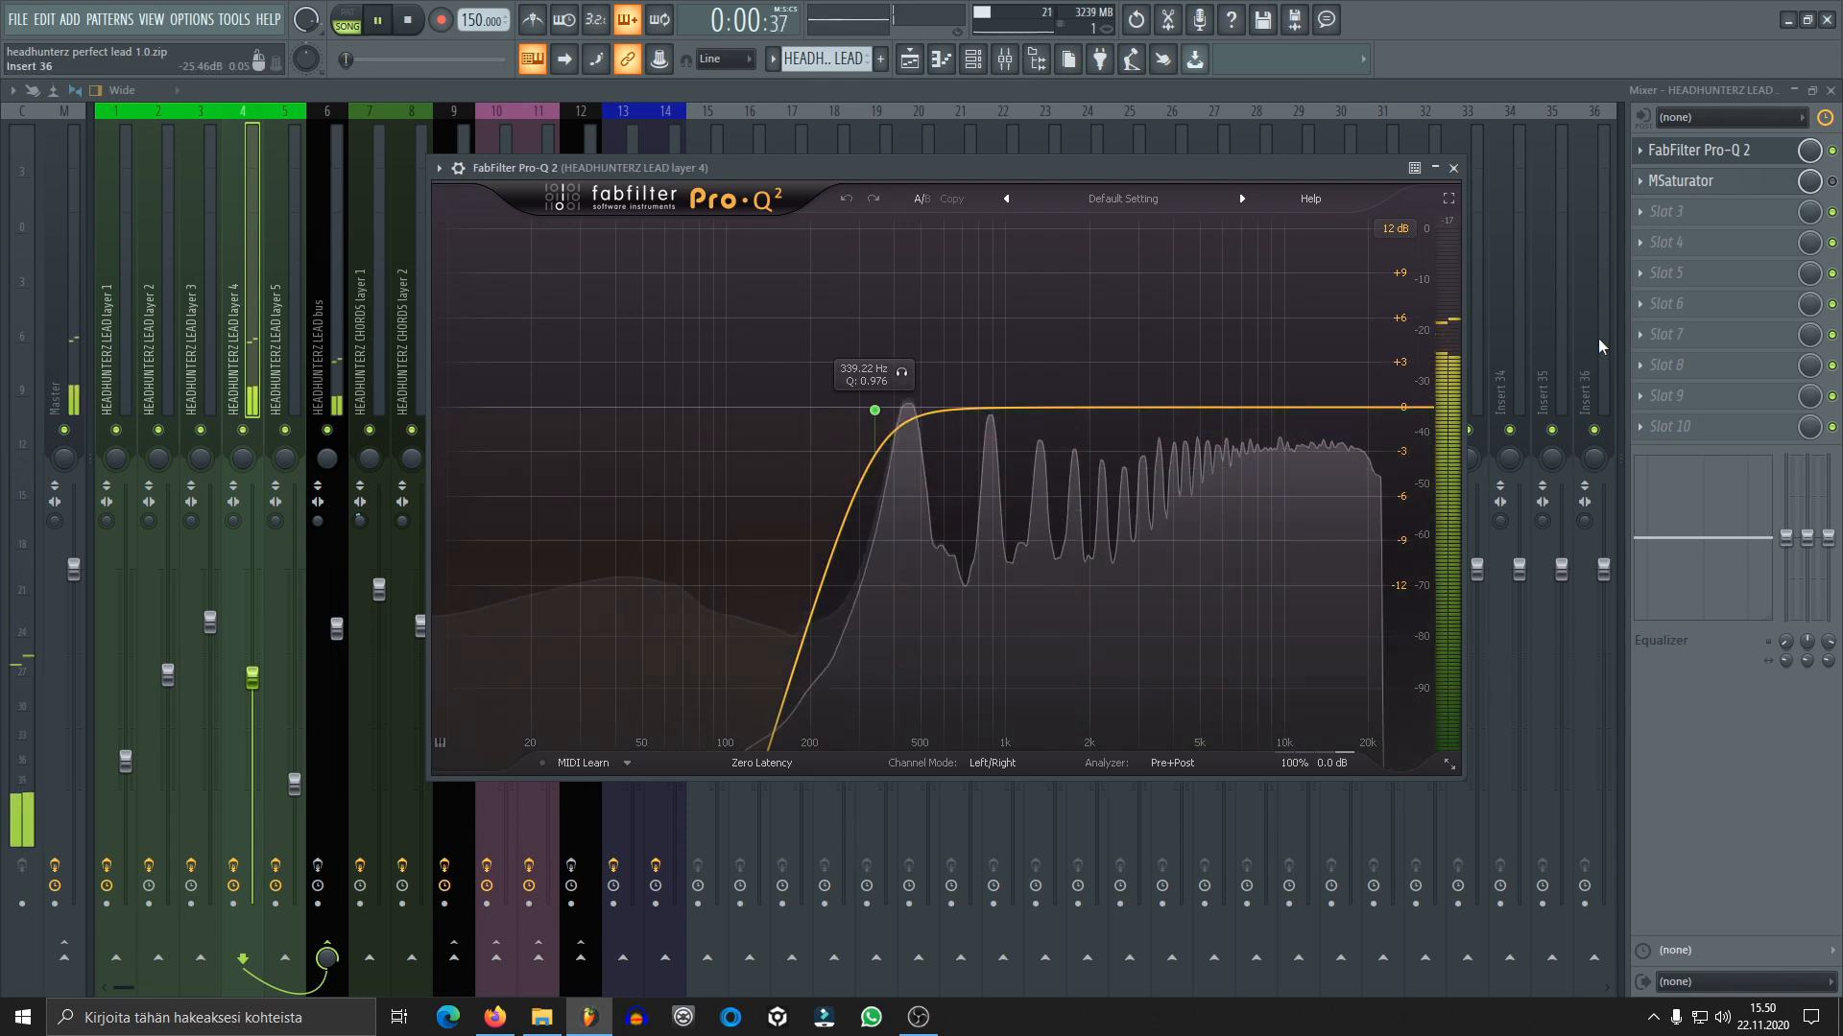
pyautogui.click(1453, 168)
pyautogui.press('space')
# Enable MSaturator on lead layer 4, audition it while reviewing its settings, and close it
pyautogui.click(1735, 184)
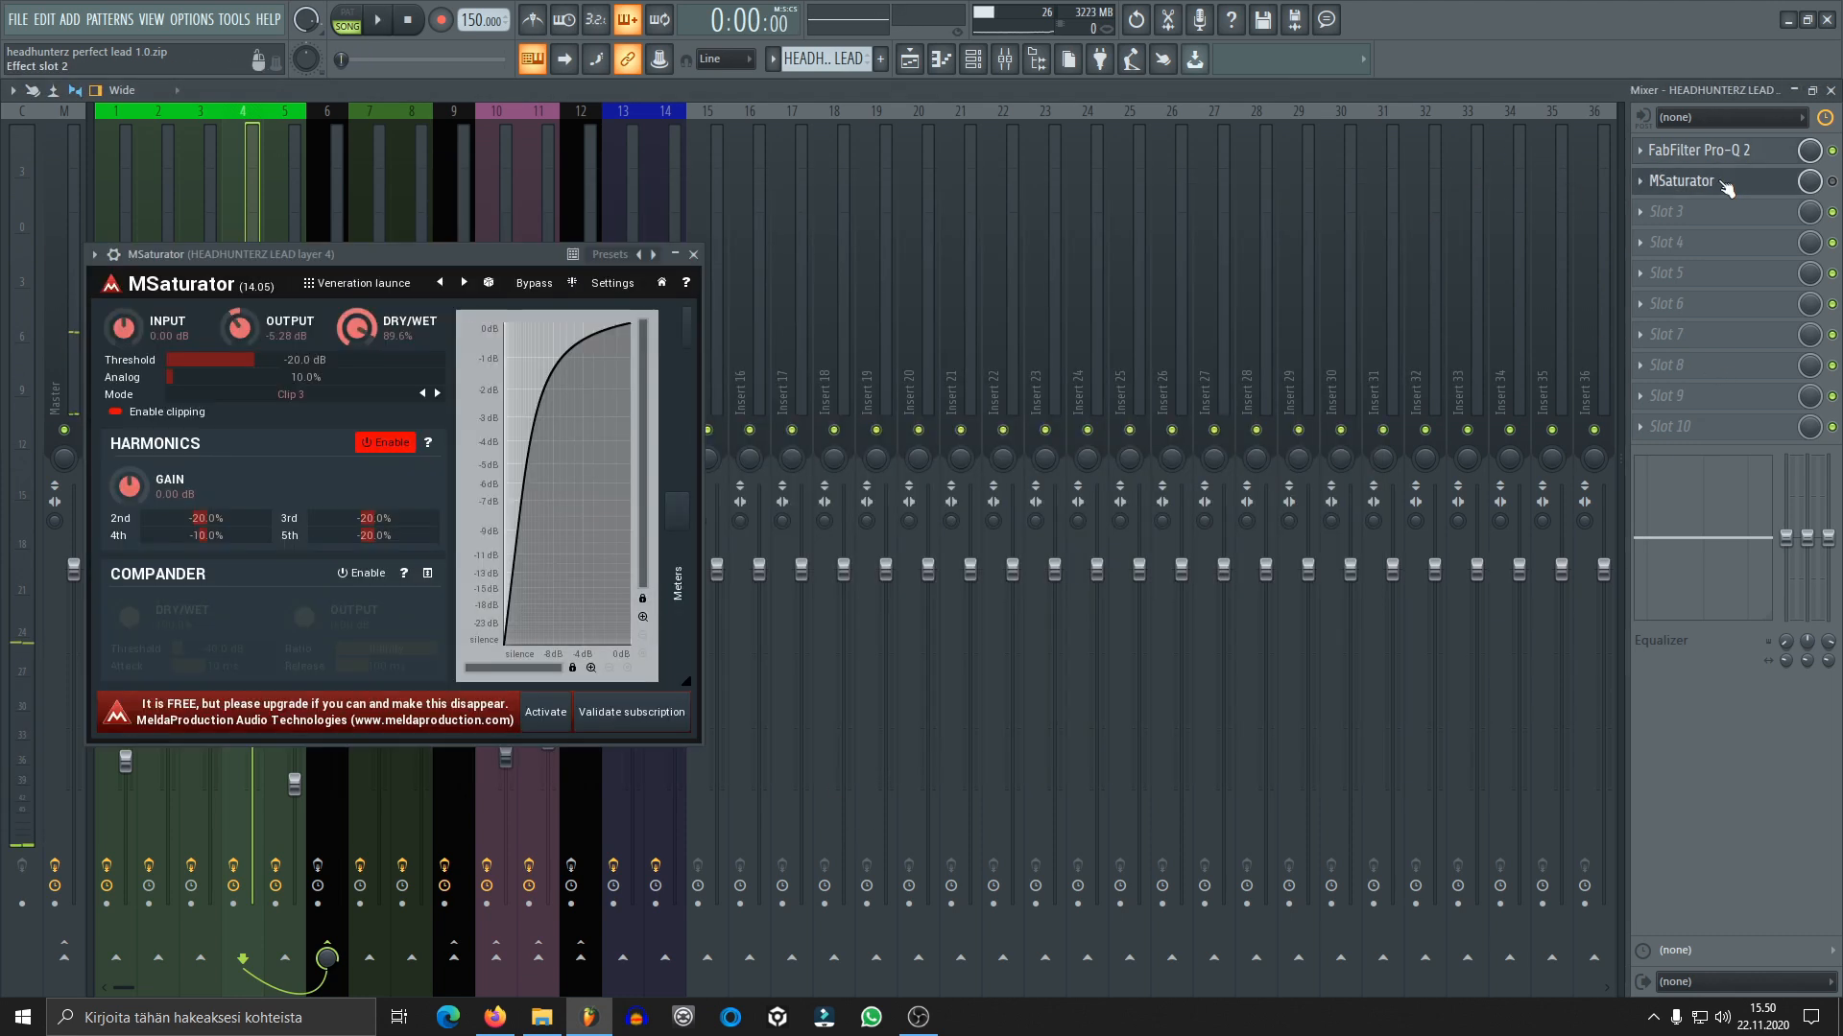
pyautogui.click(1787, 183)
pyautogui.click(1706, 192)
pyautogui.press('space')
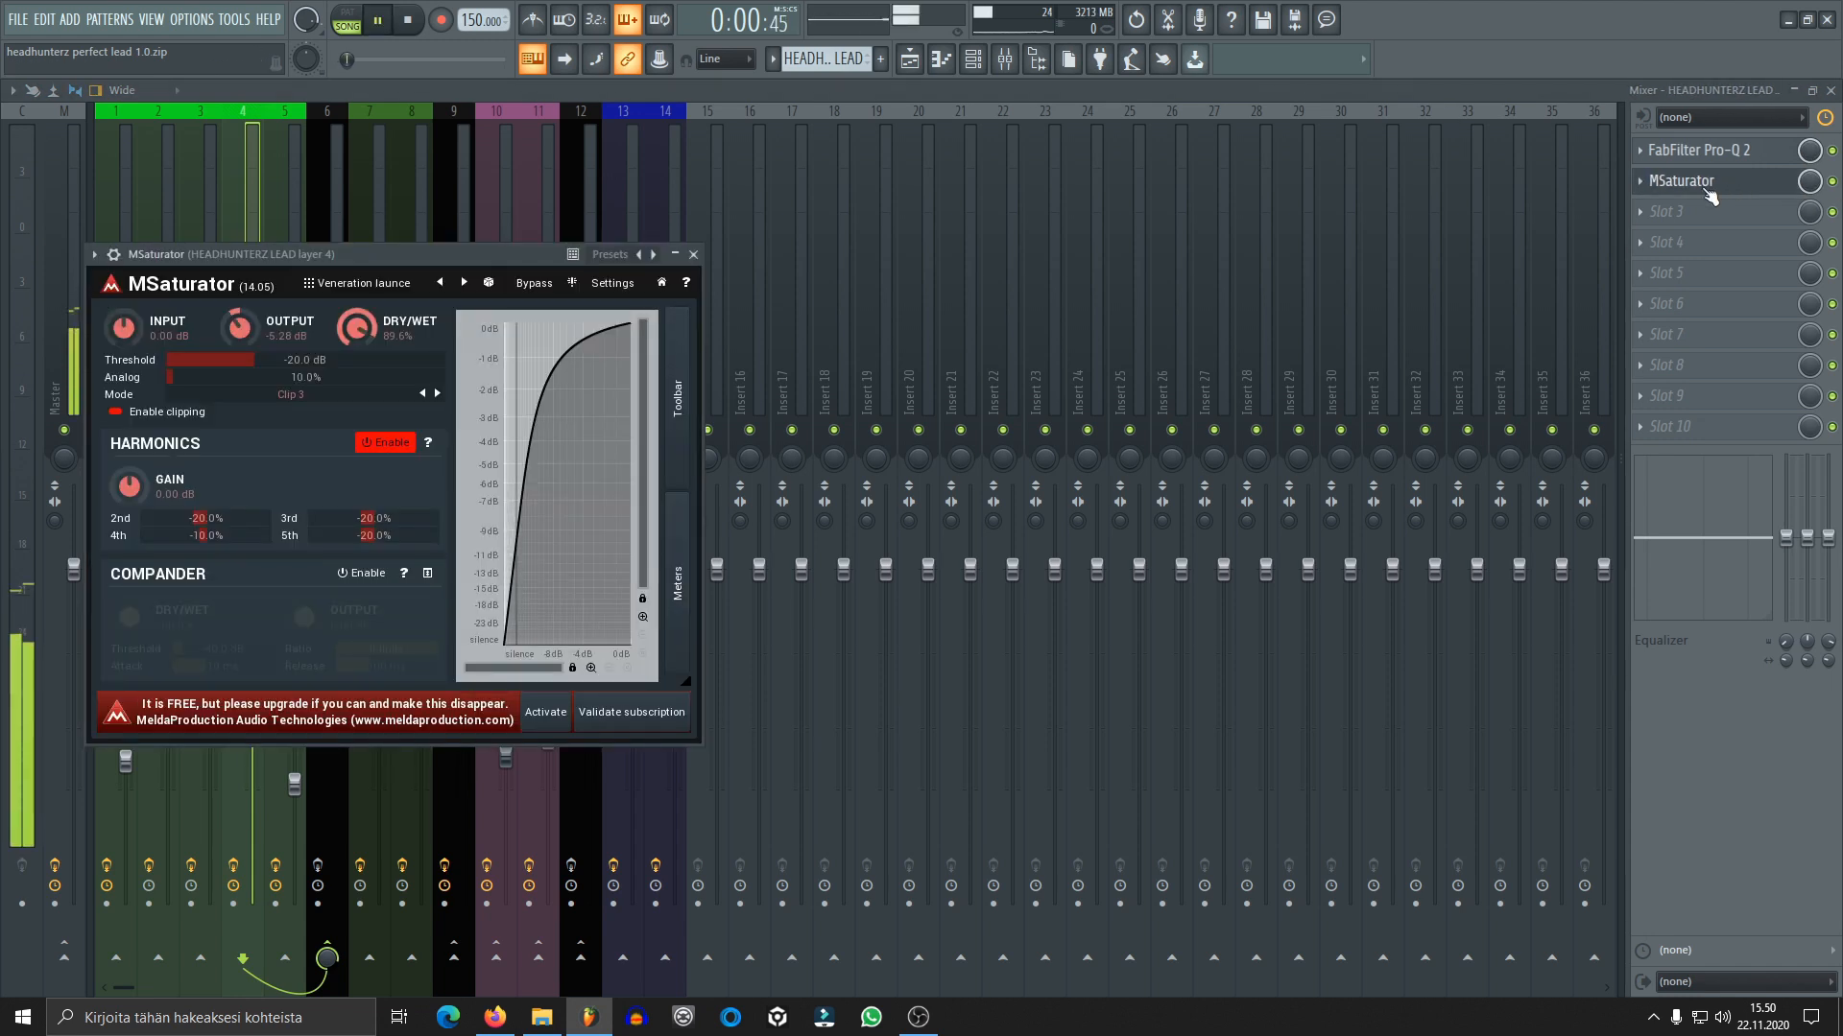
pyautogui.click(694, 255)
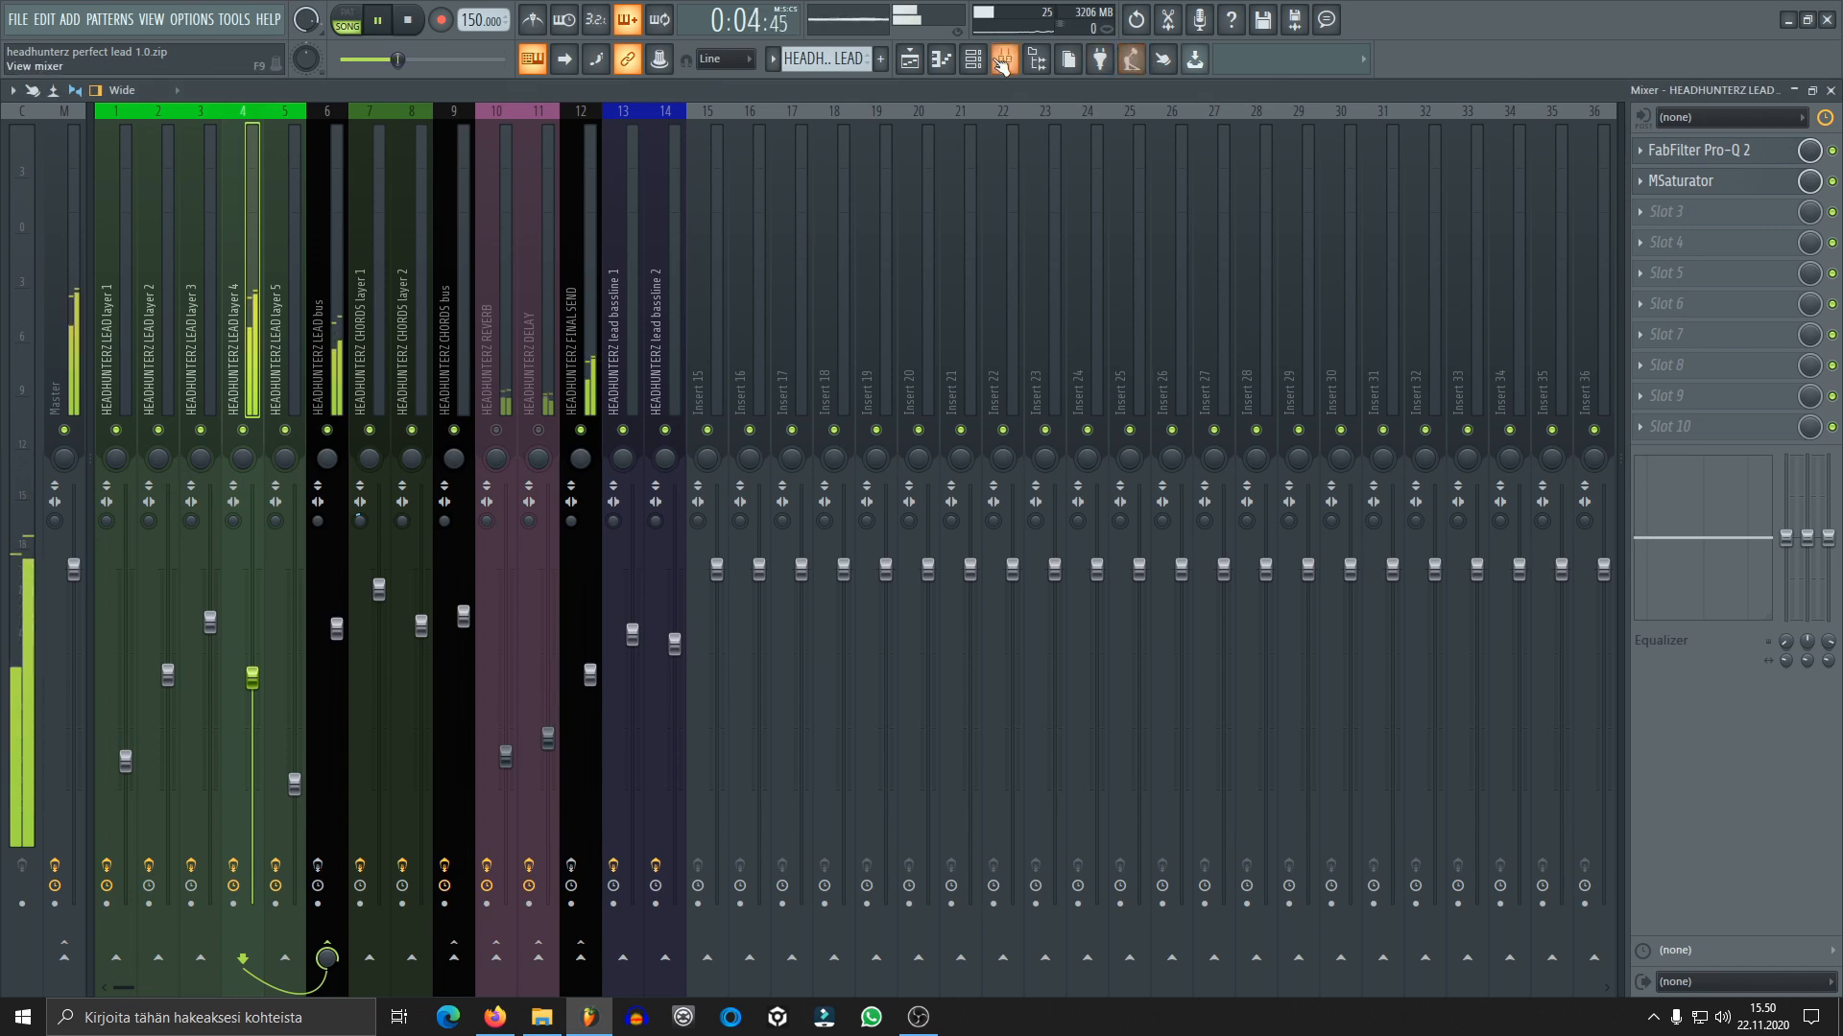
pyautogui.press('space')
# Solo the lead layer 5 channel and select its mixer track with all of its effects bypassed
pyautogui.press('F6')
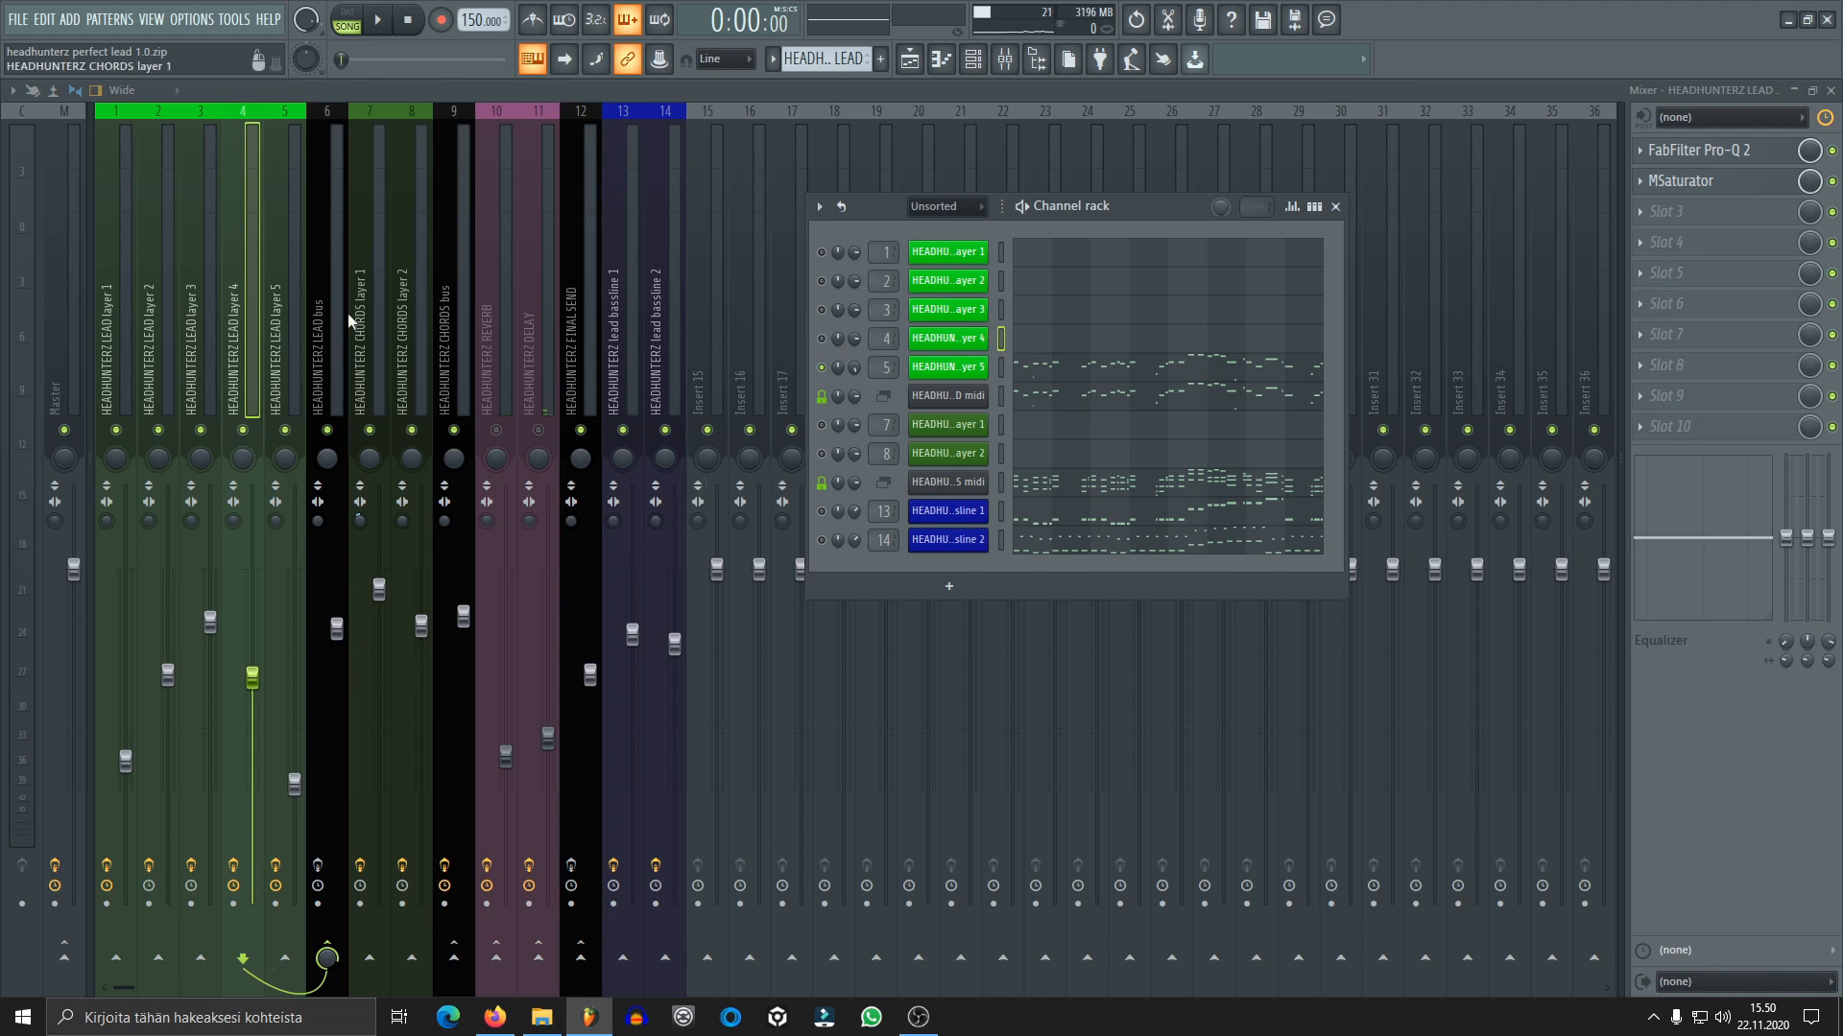
pyautogui.click(288, 307)
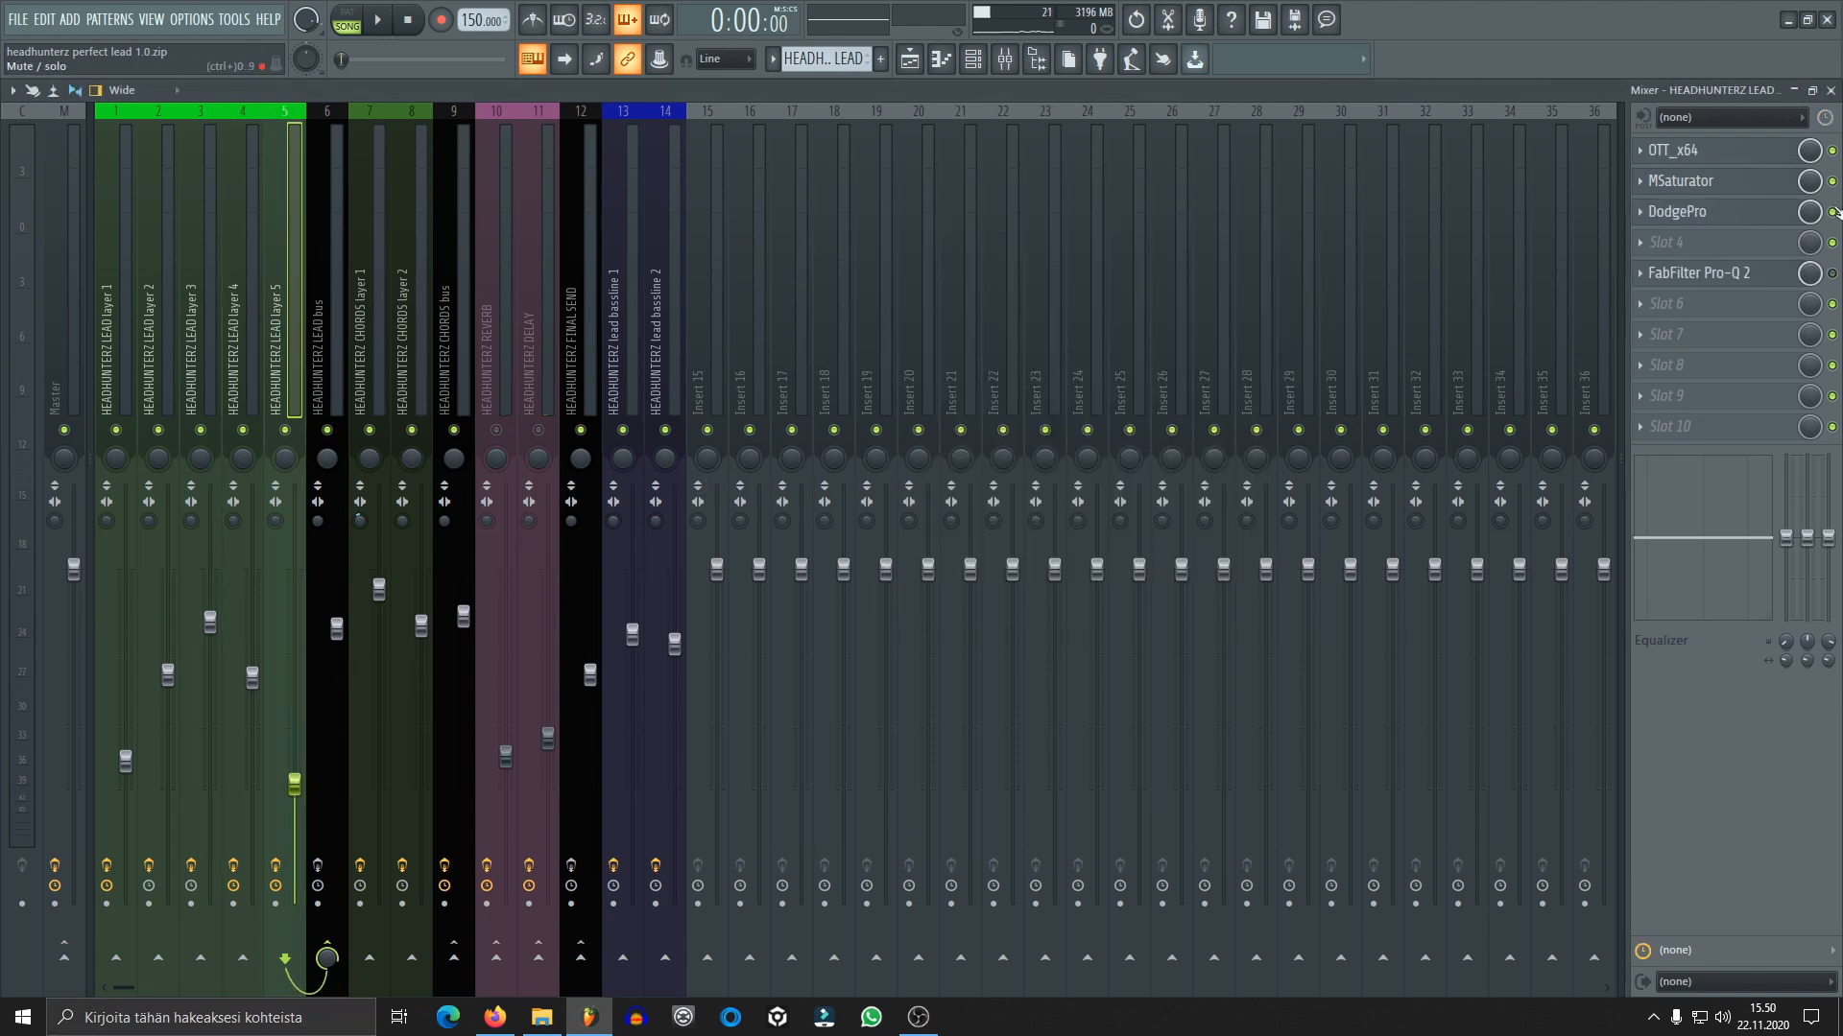
# Open lead layer 5's DirectWave player and reposition its window clear of the lead mixer tracks
pyautogui.click(972, 60)
pyautogui.click(969, 371)
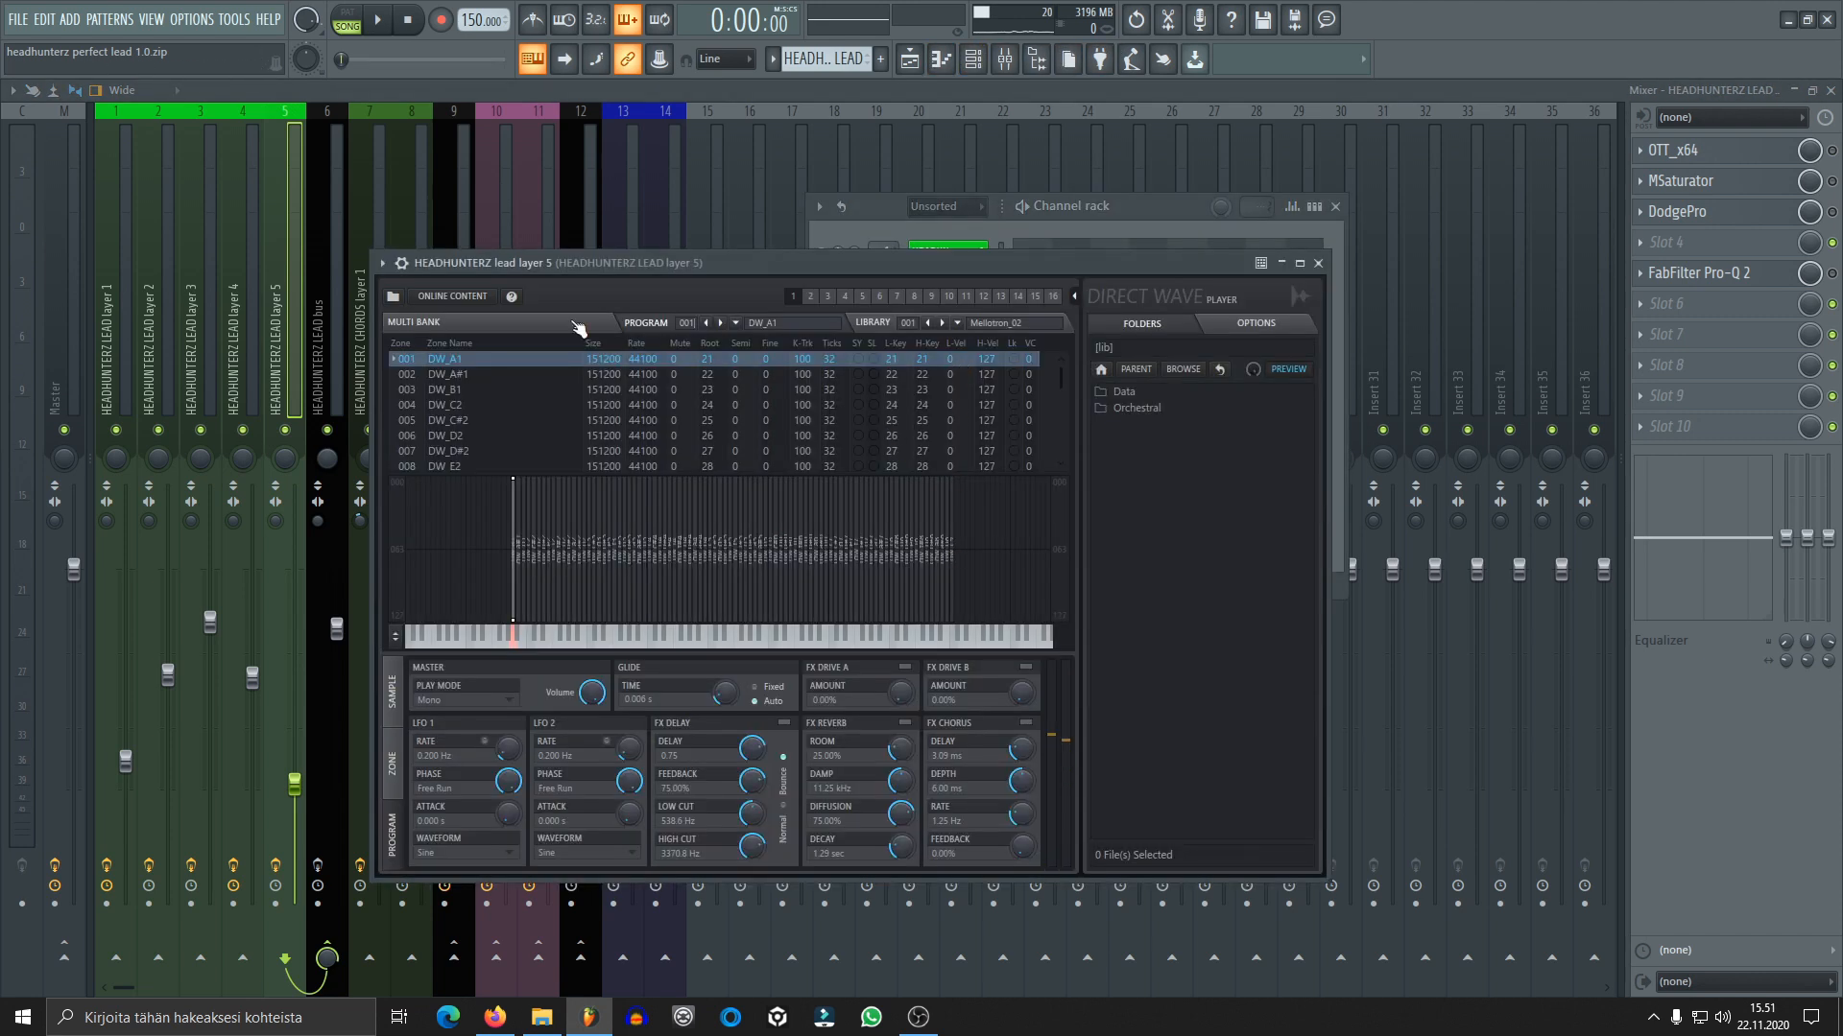
pyautogui.moveTo(979, 272); pyautogui.dragTo(1087, 248)
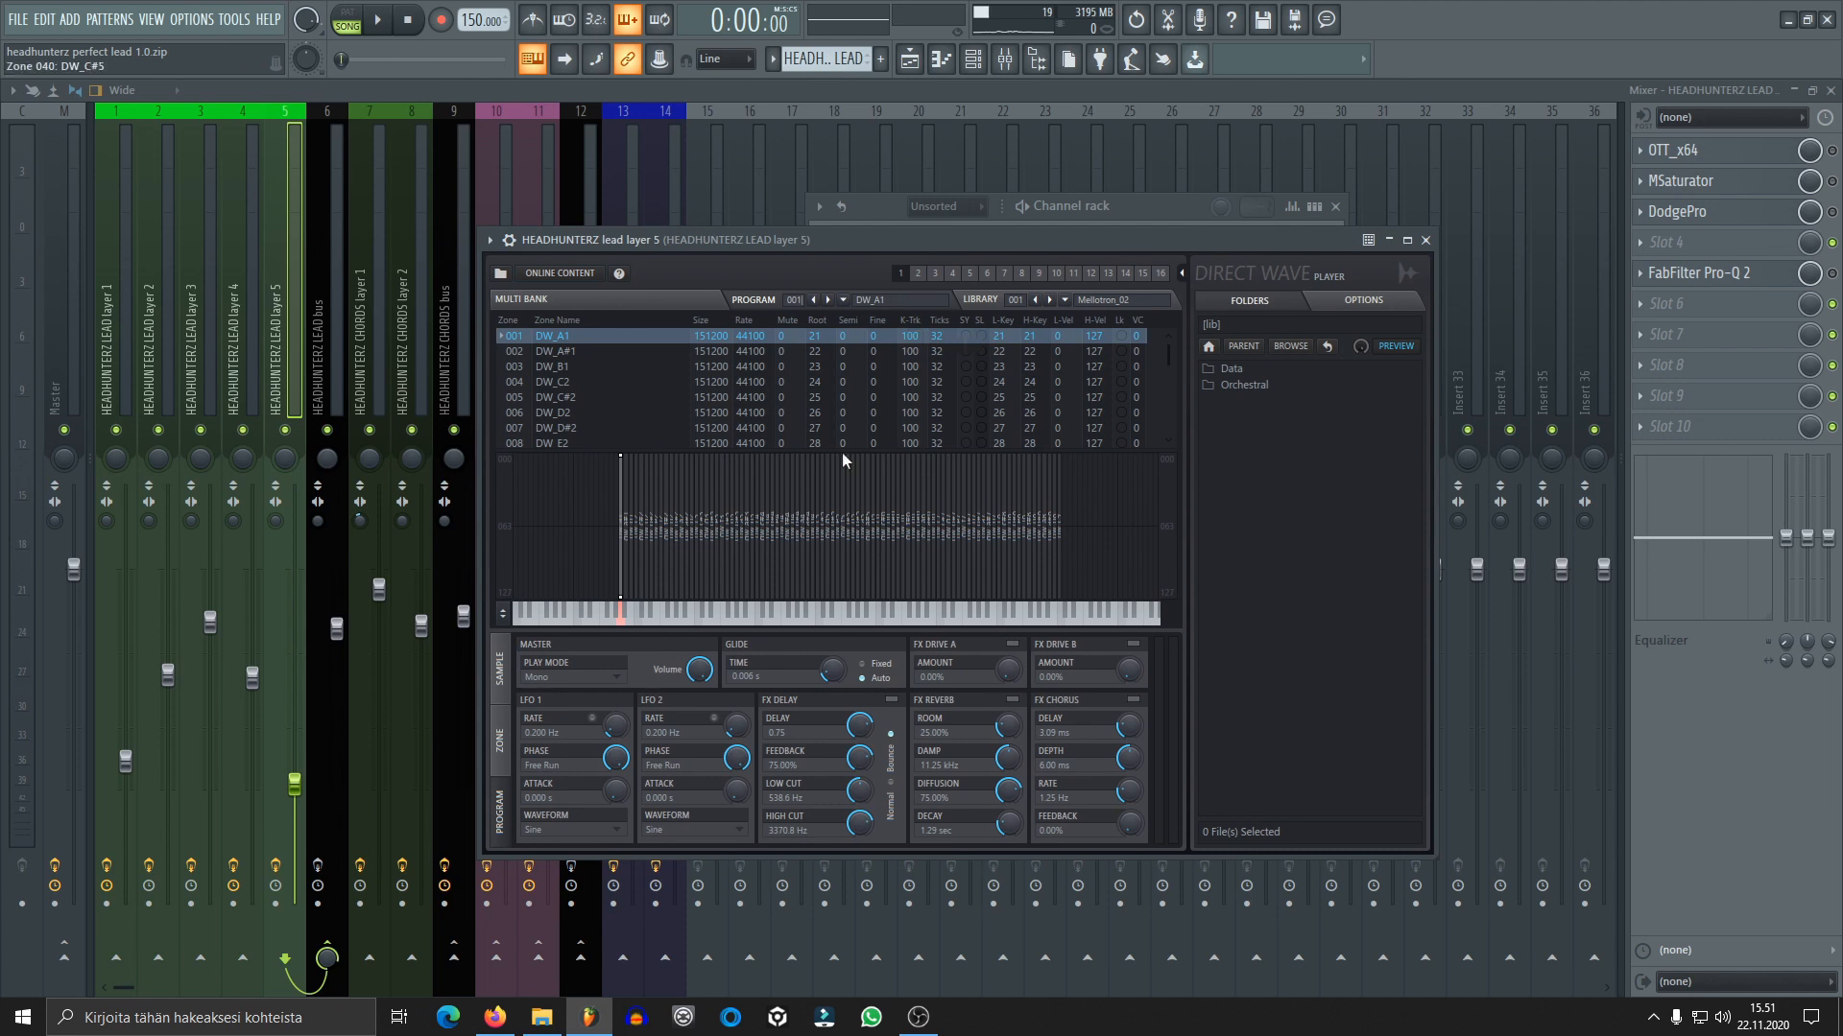
pyautogui.moveTo(896, 239); pyautogui.dragTo(1113, 228)
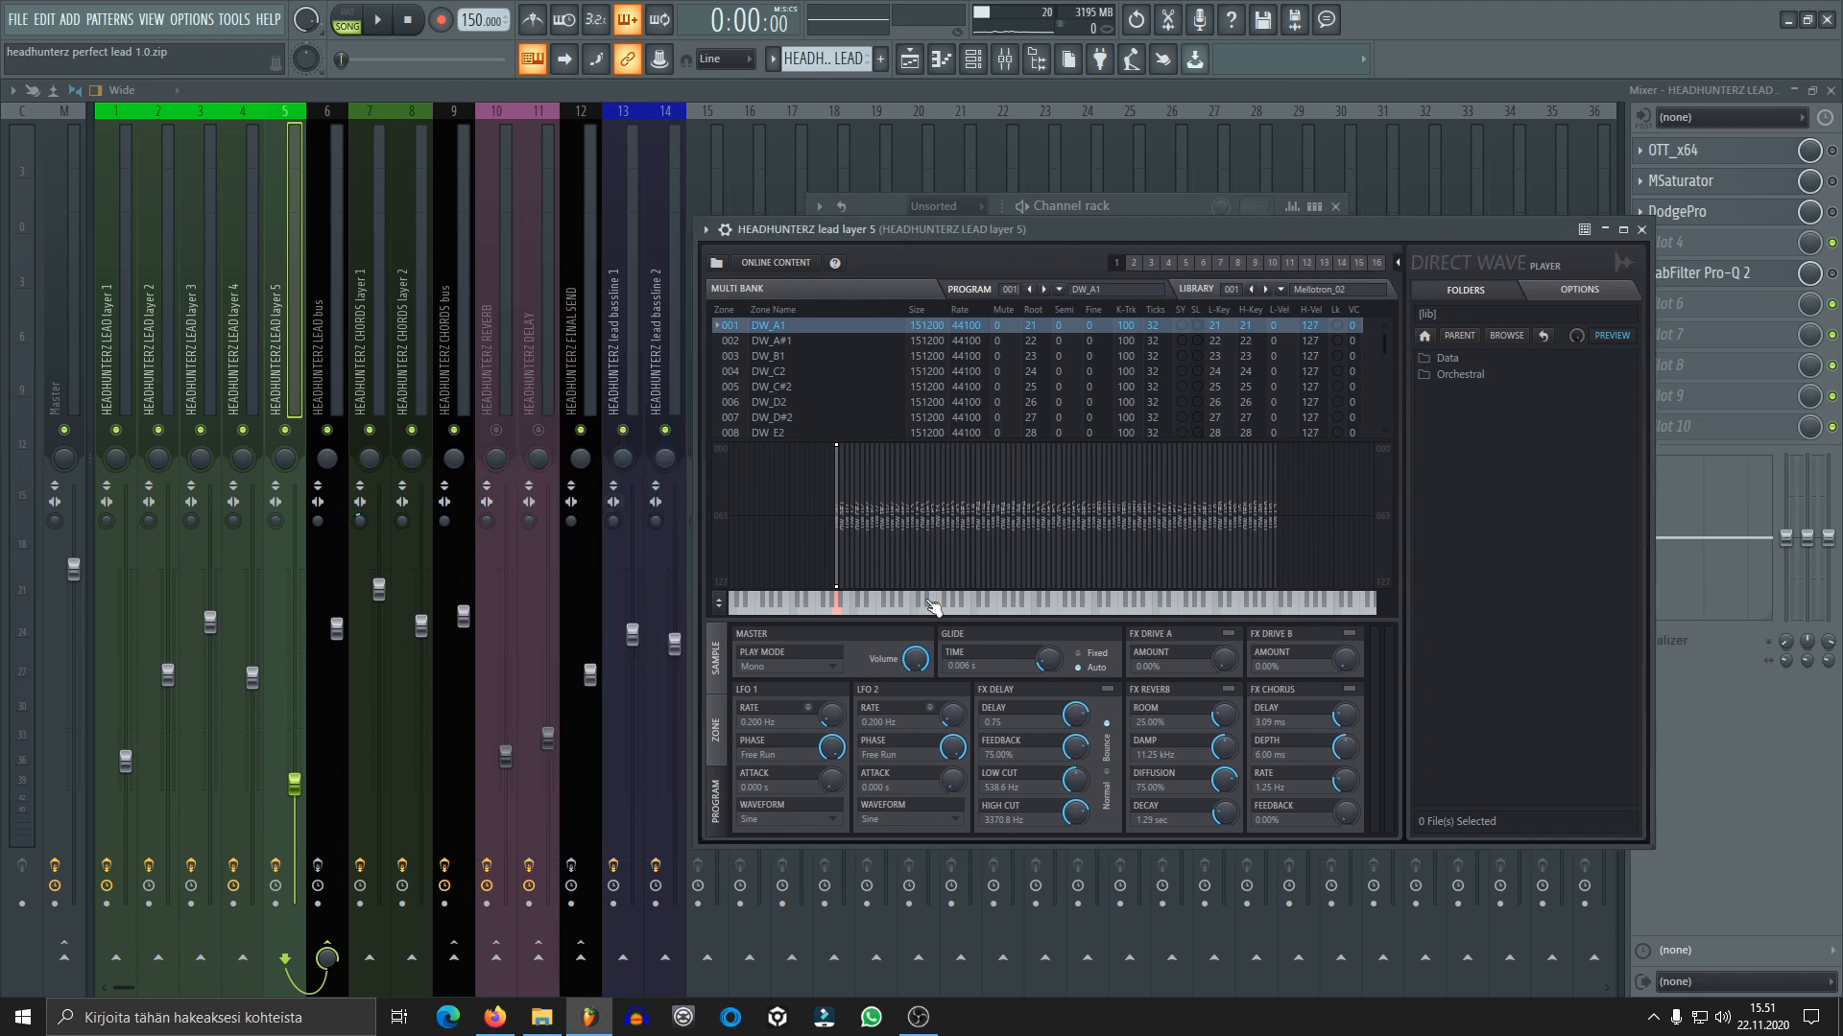
pyautogui.moveTo(1126, 239); pyautogui.dragTo(1043, 224)
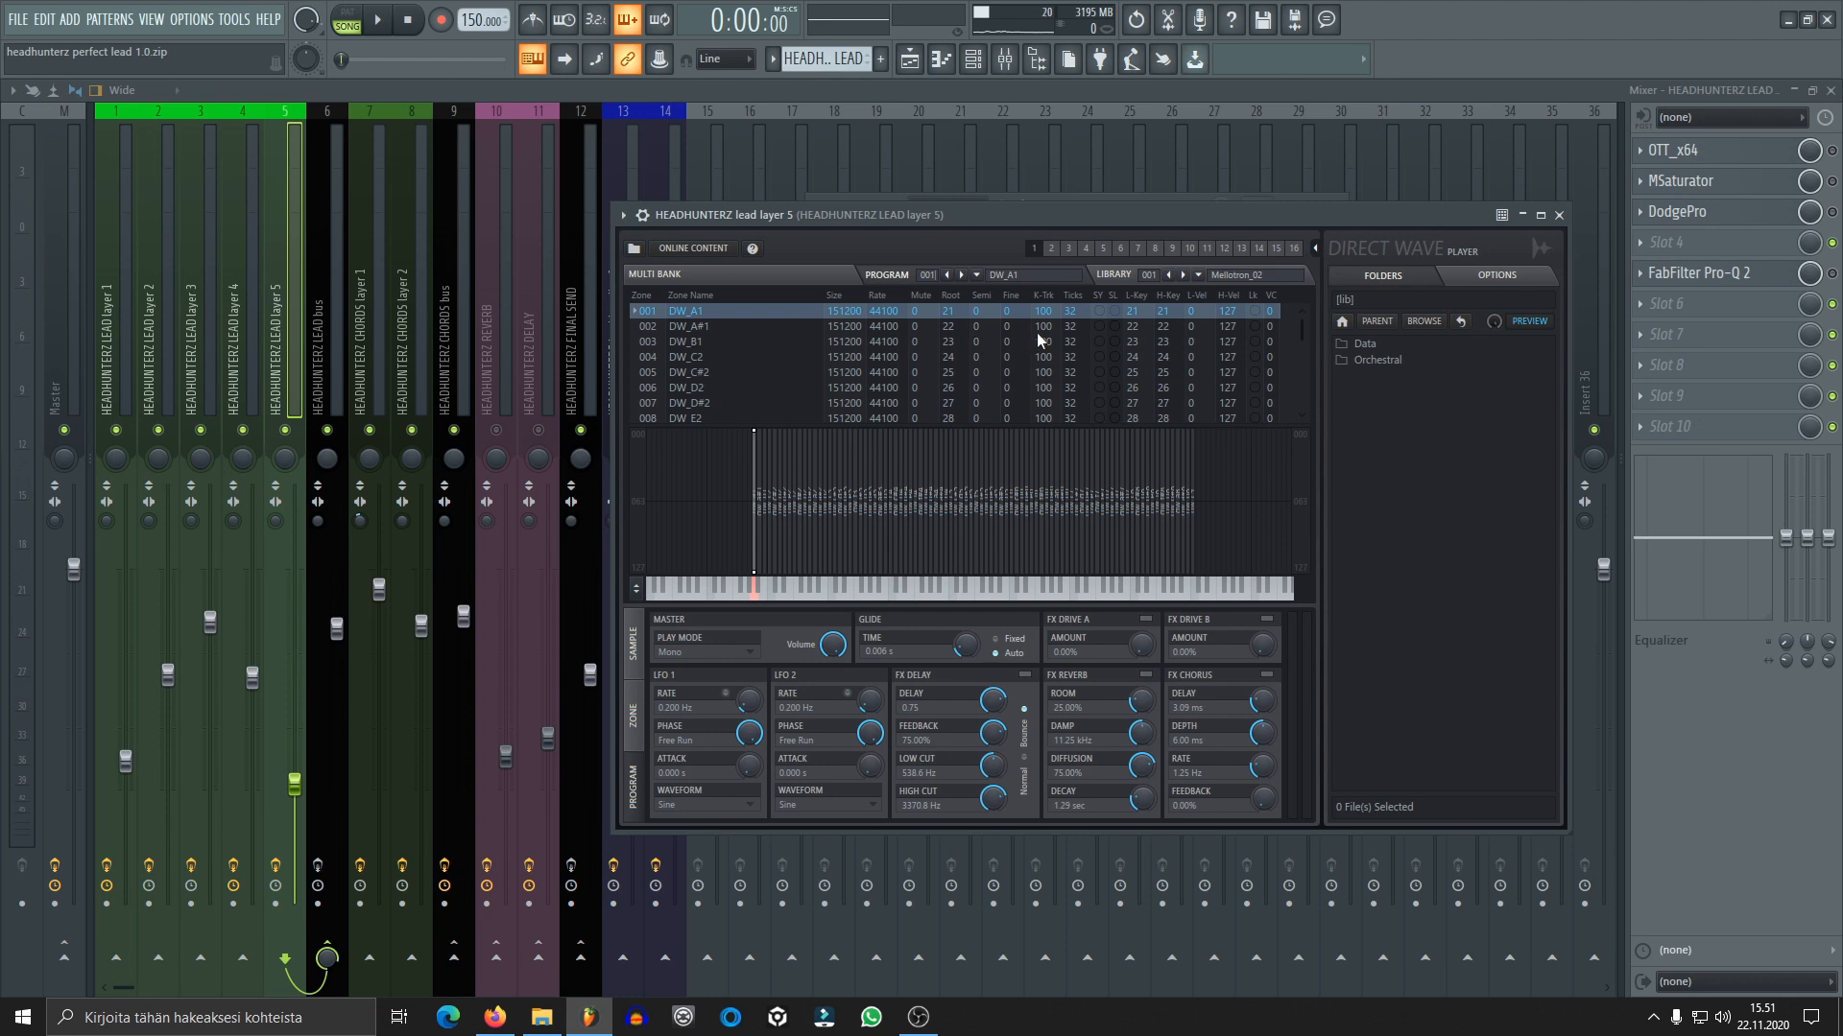
pyautogui.moveTo(996, 219); pyautogui.dragTo(965, 207)
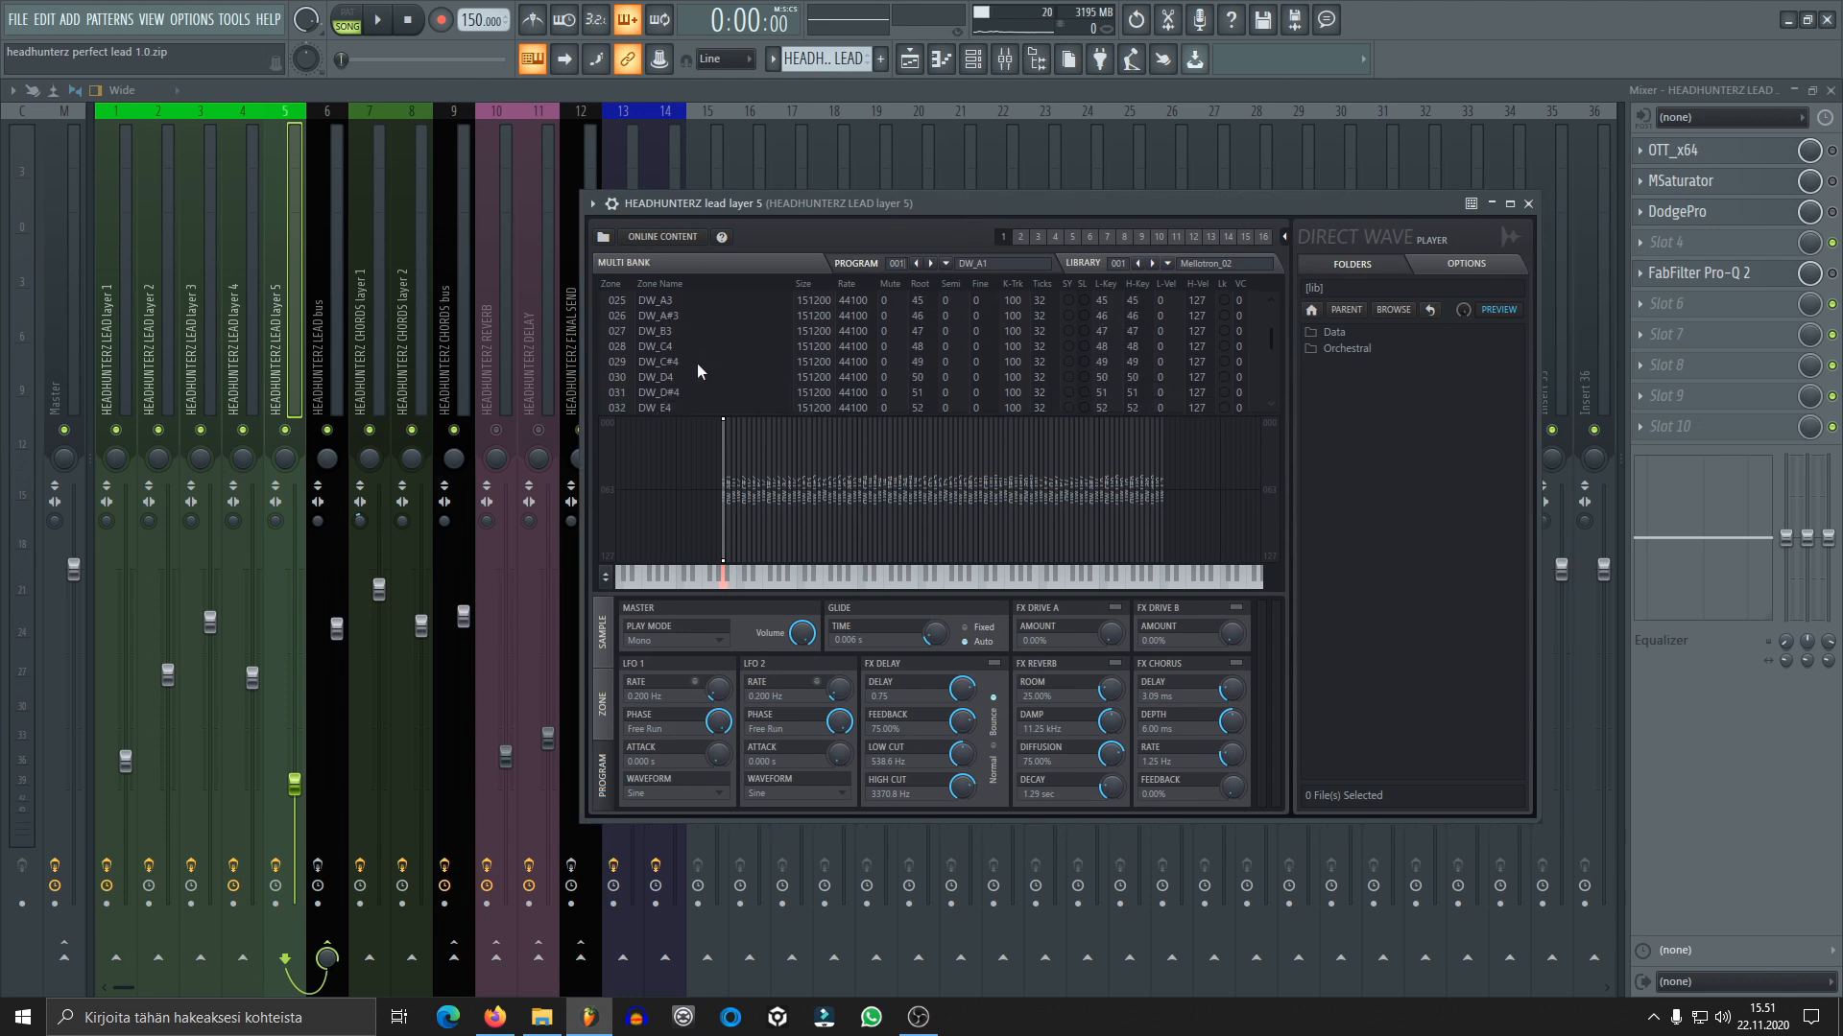
# Browse the DIRECT WAVE BANKS folder for the available Virus Ti2 banks and close the file dialog without loading one
pyautogui.click(616, 244)
pyautogui.click(641, 256)
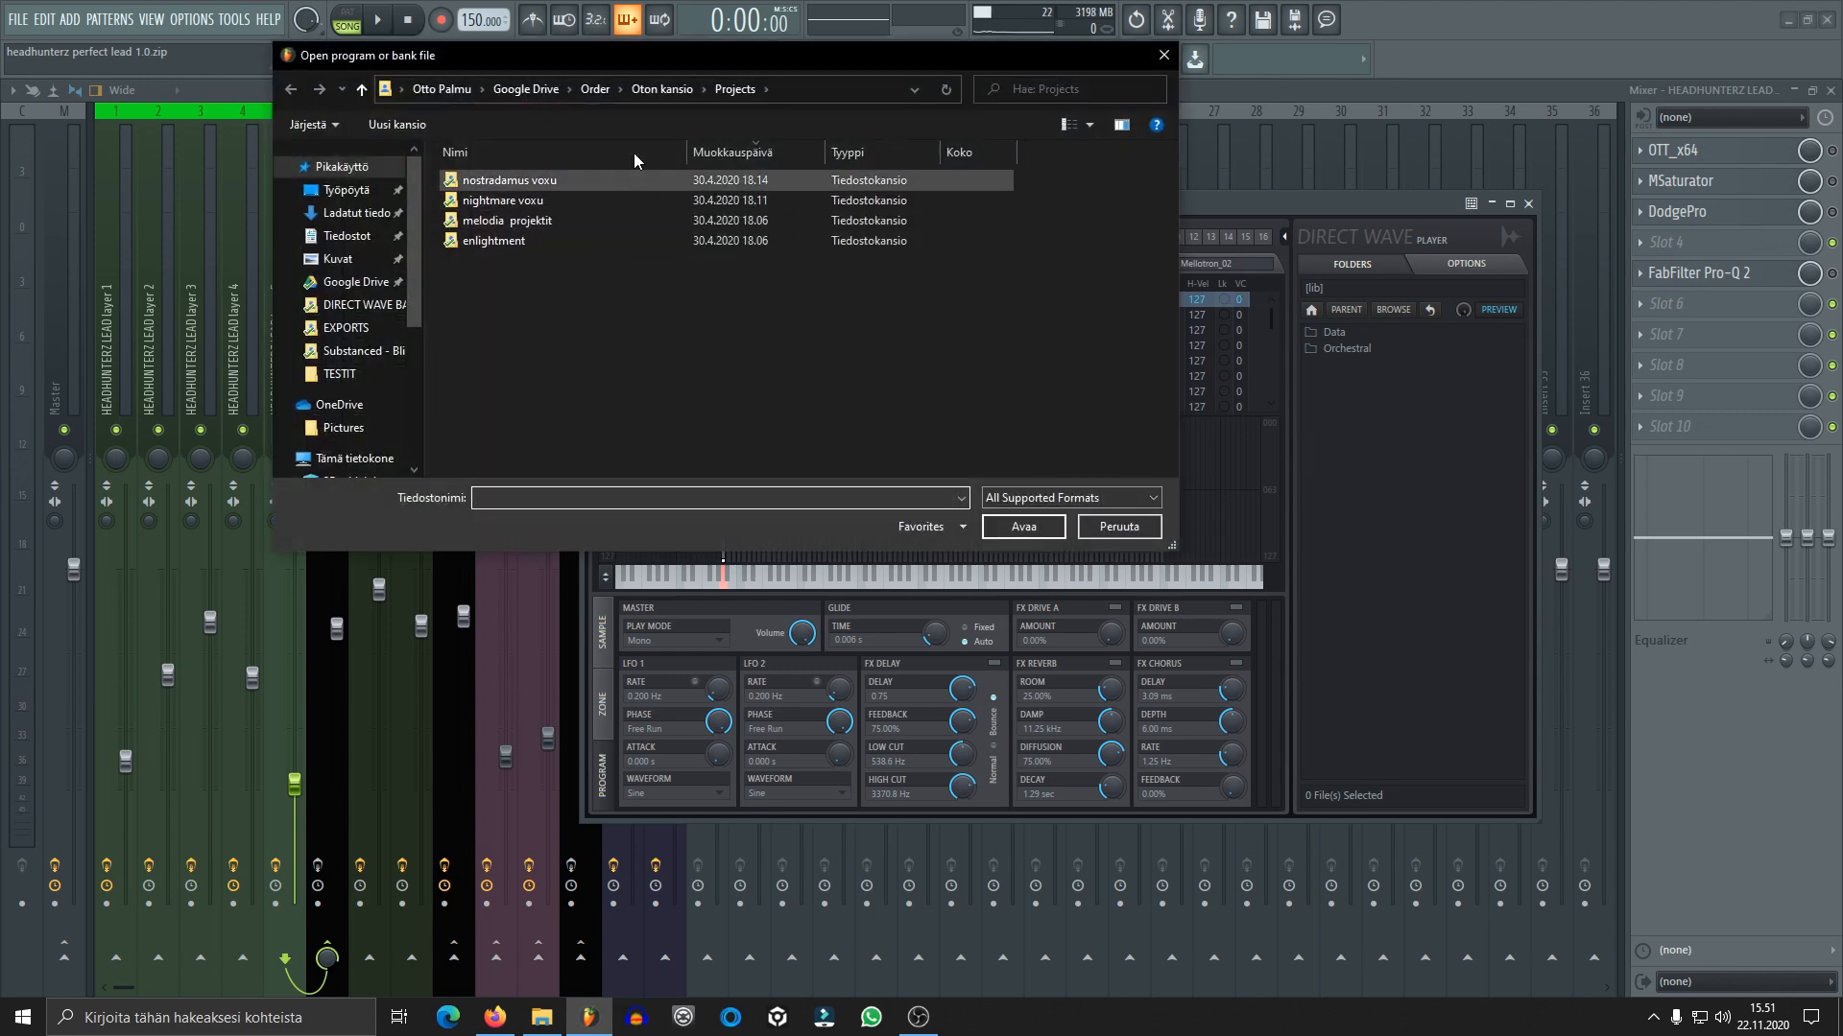
pyautogui.moveTo(710, 55); pyautogui.dragTo(836, 151)
pyautogui.click(485, 401)
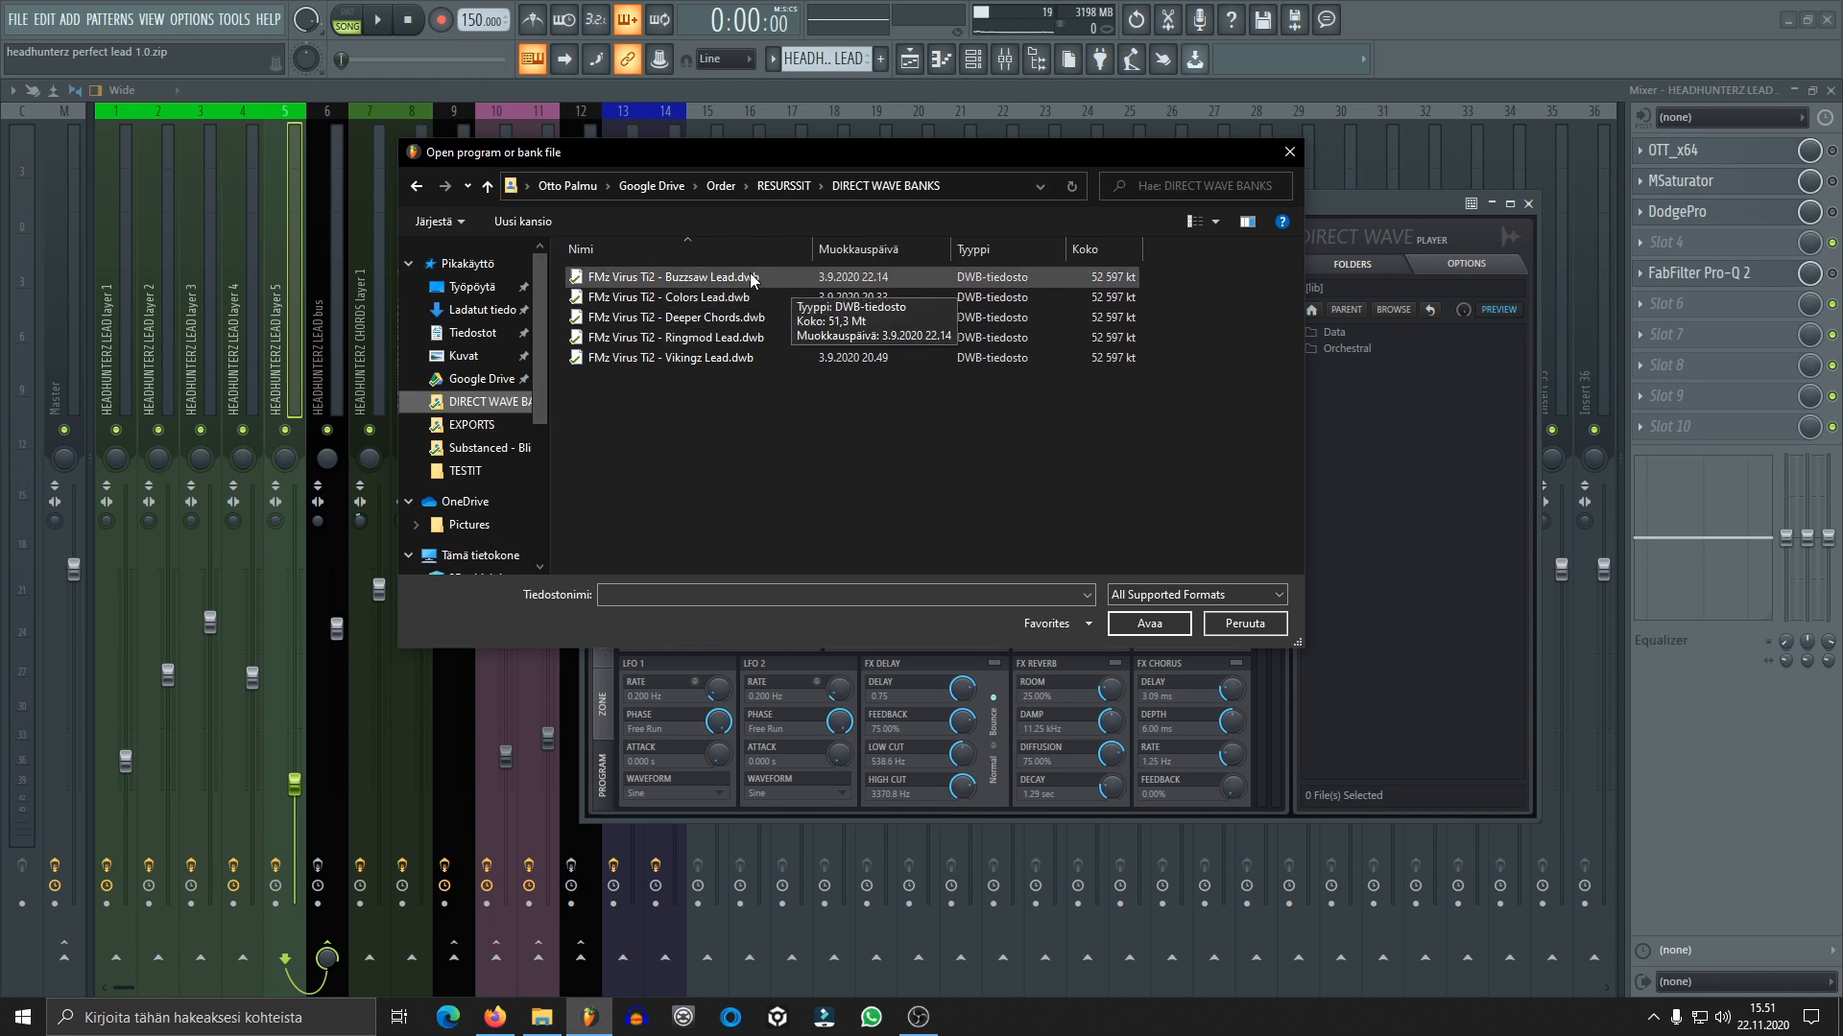
pyautogui.click(1292, 152)
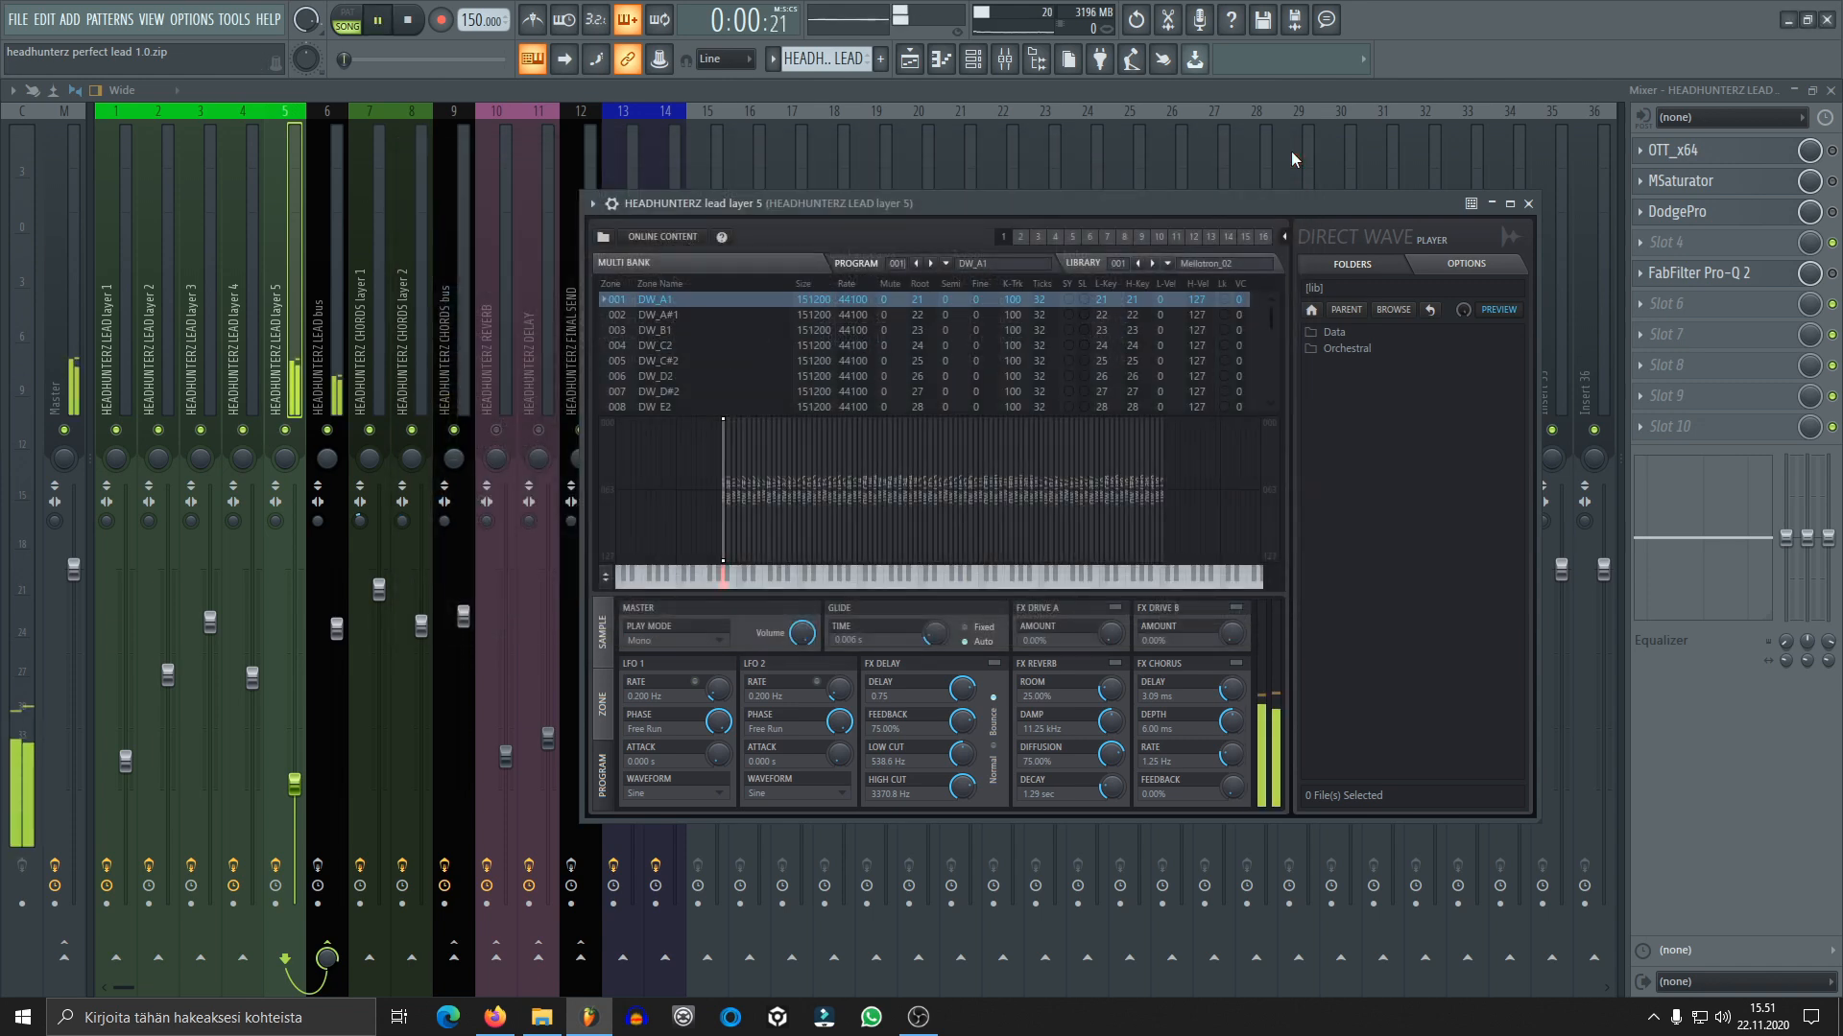
# Load the bank "FMz Virus Ti2 - Ringmod Lead.dwb" from the DIRECT WAVE BANKS folder into lead layer 5's DirectWave player
pyautogui.click(603, 237)
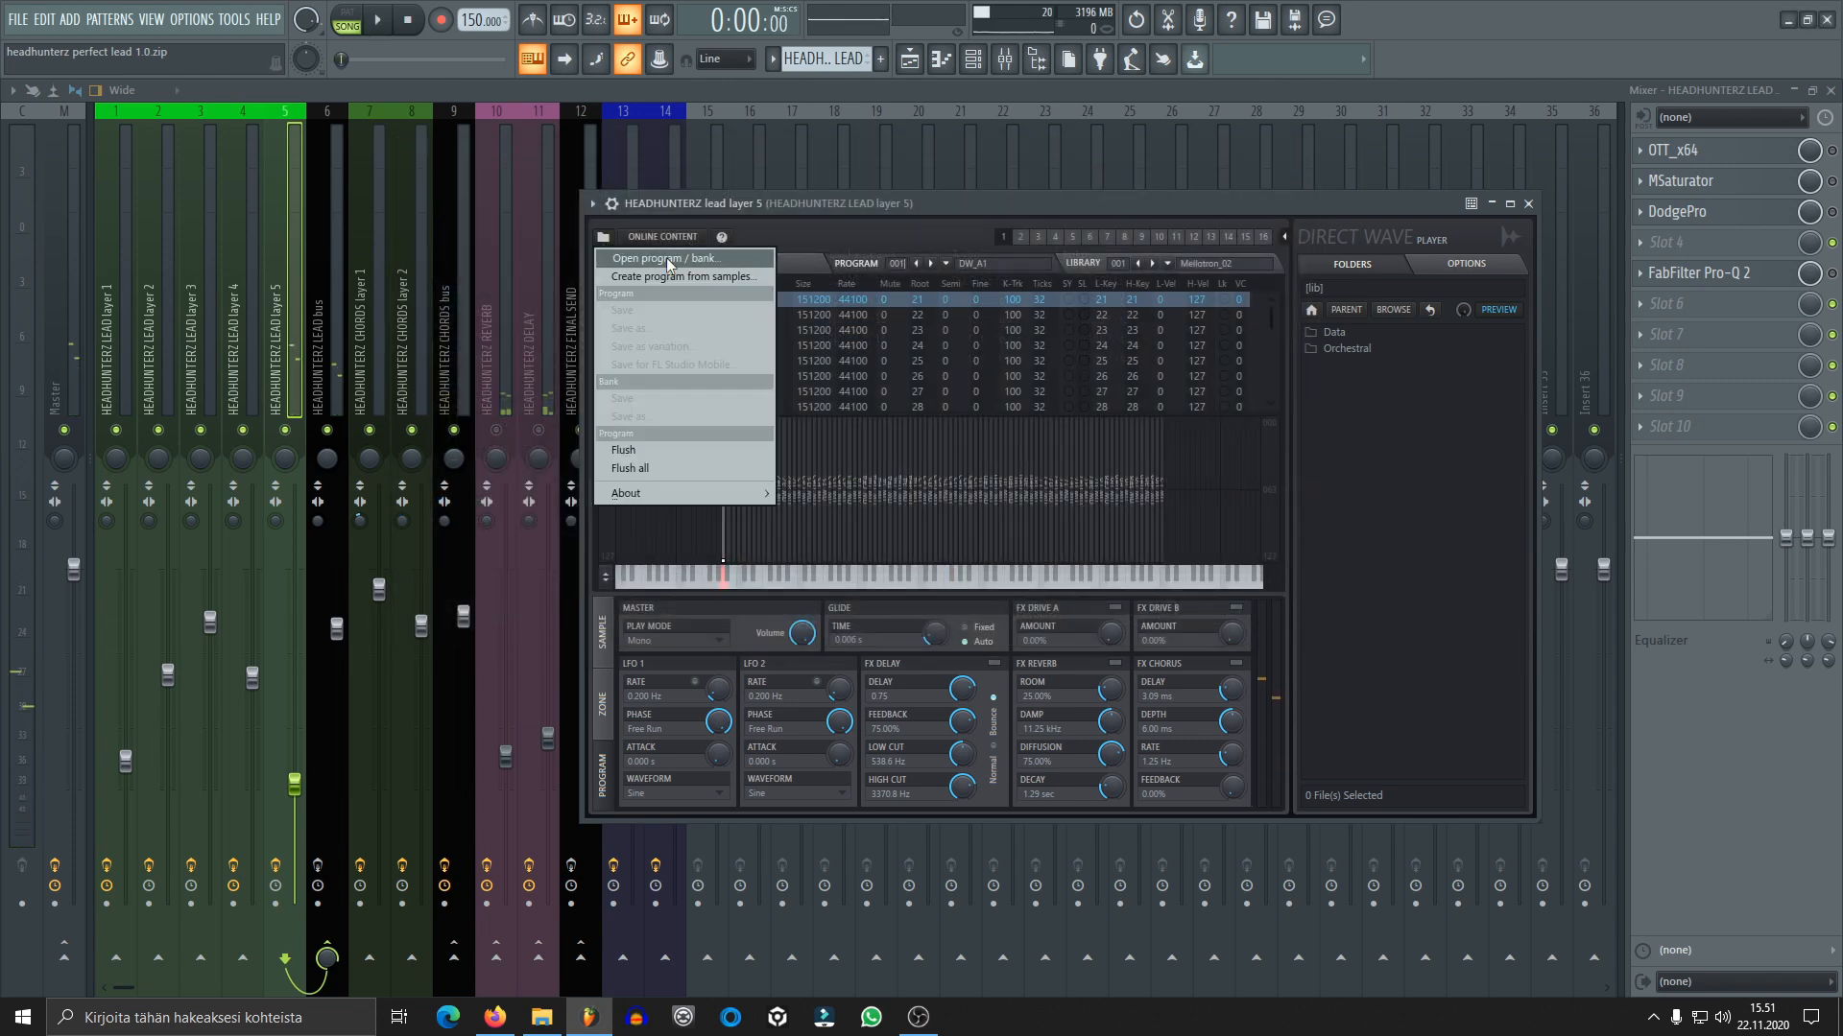
pyautogui.click(666, 257)
pyautogui.click(485, 401)
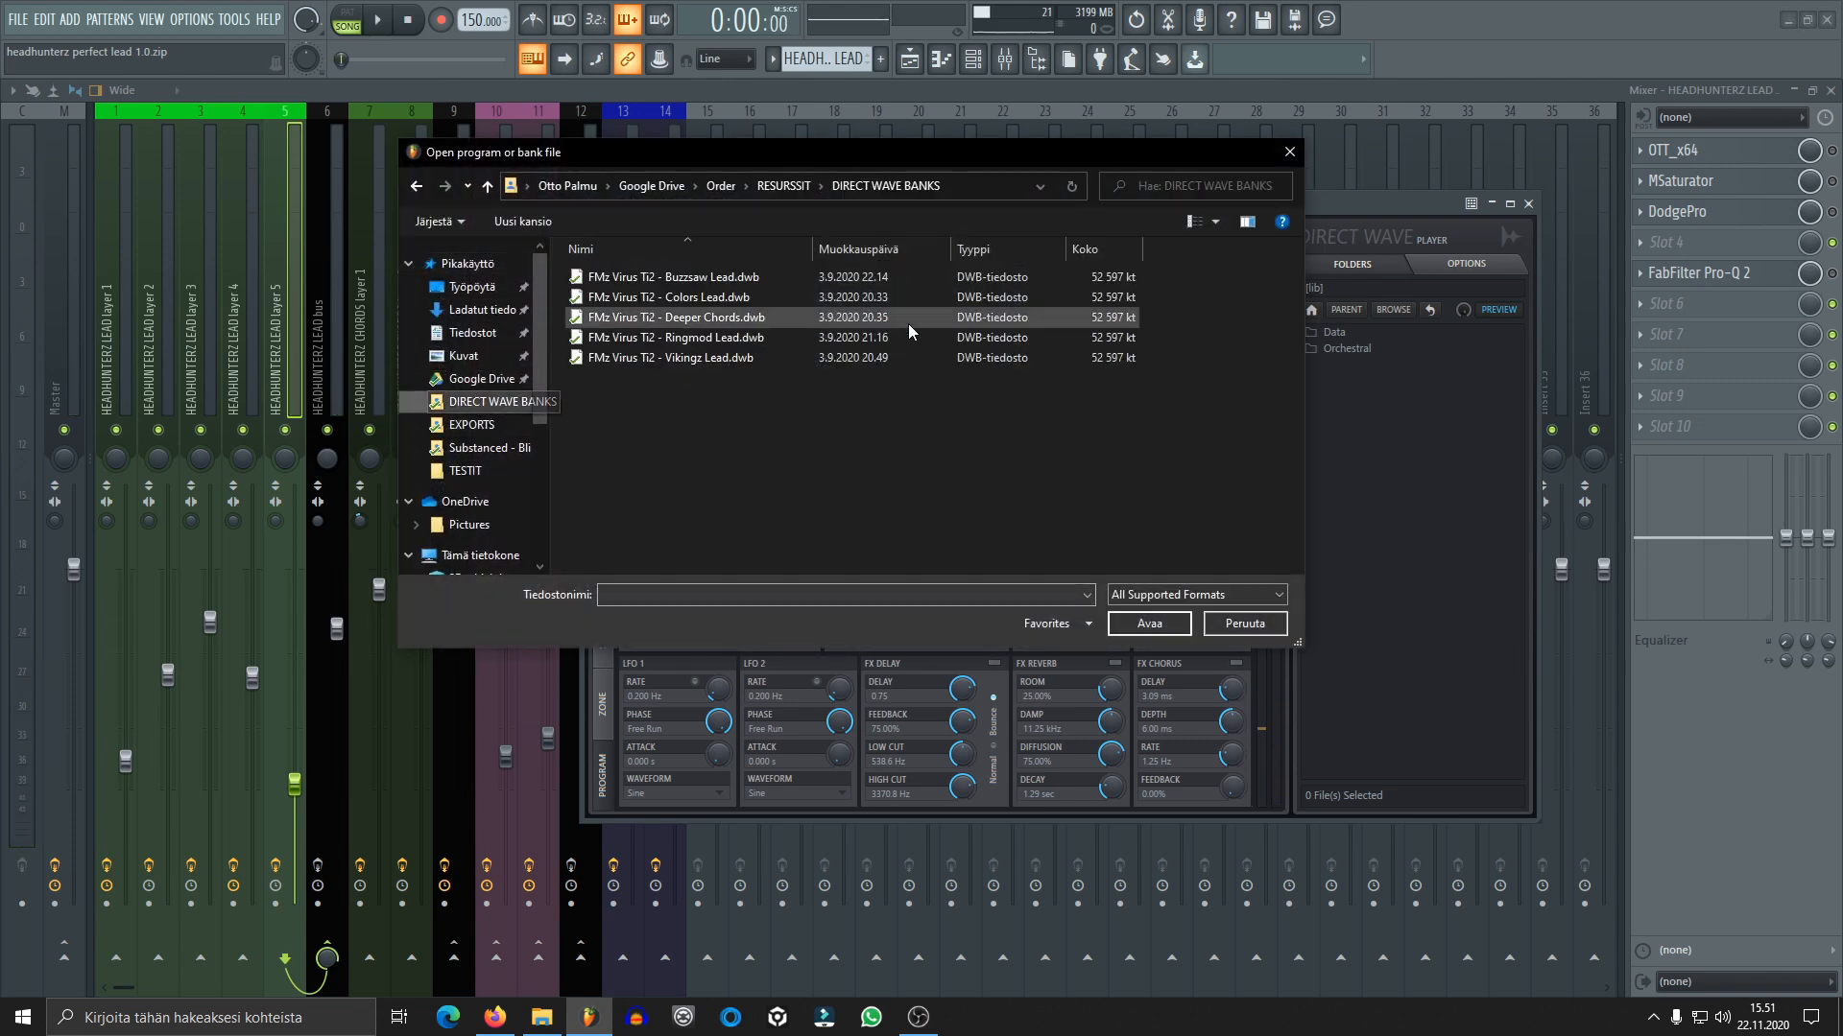
pyautogui.doubleClick(785, 338)
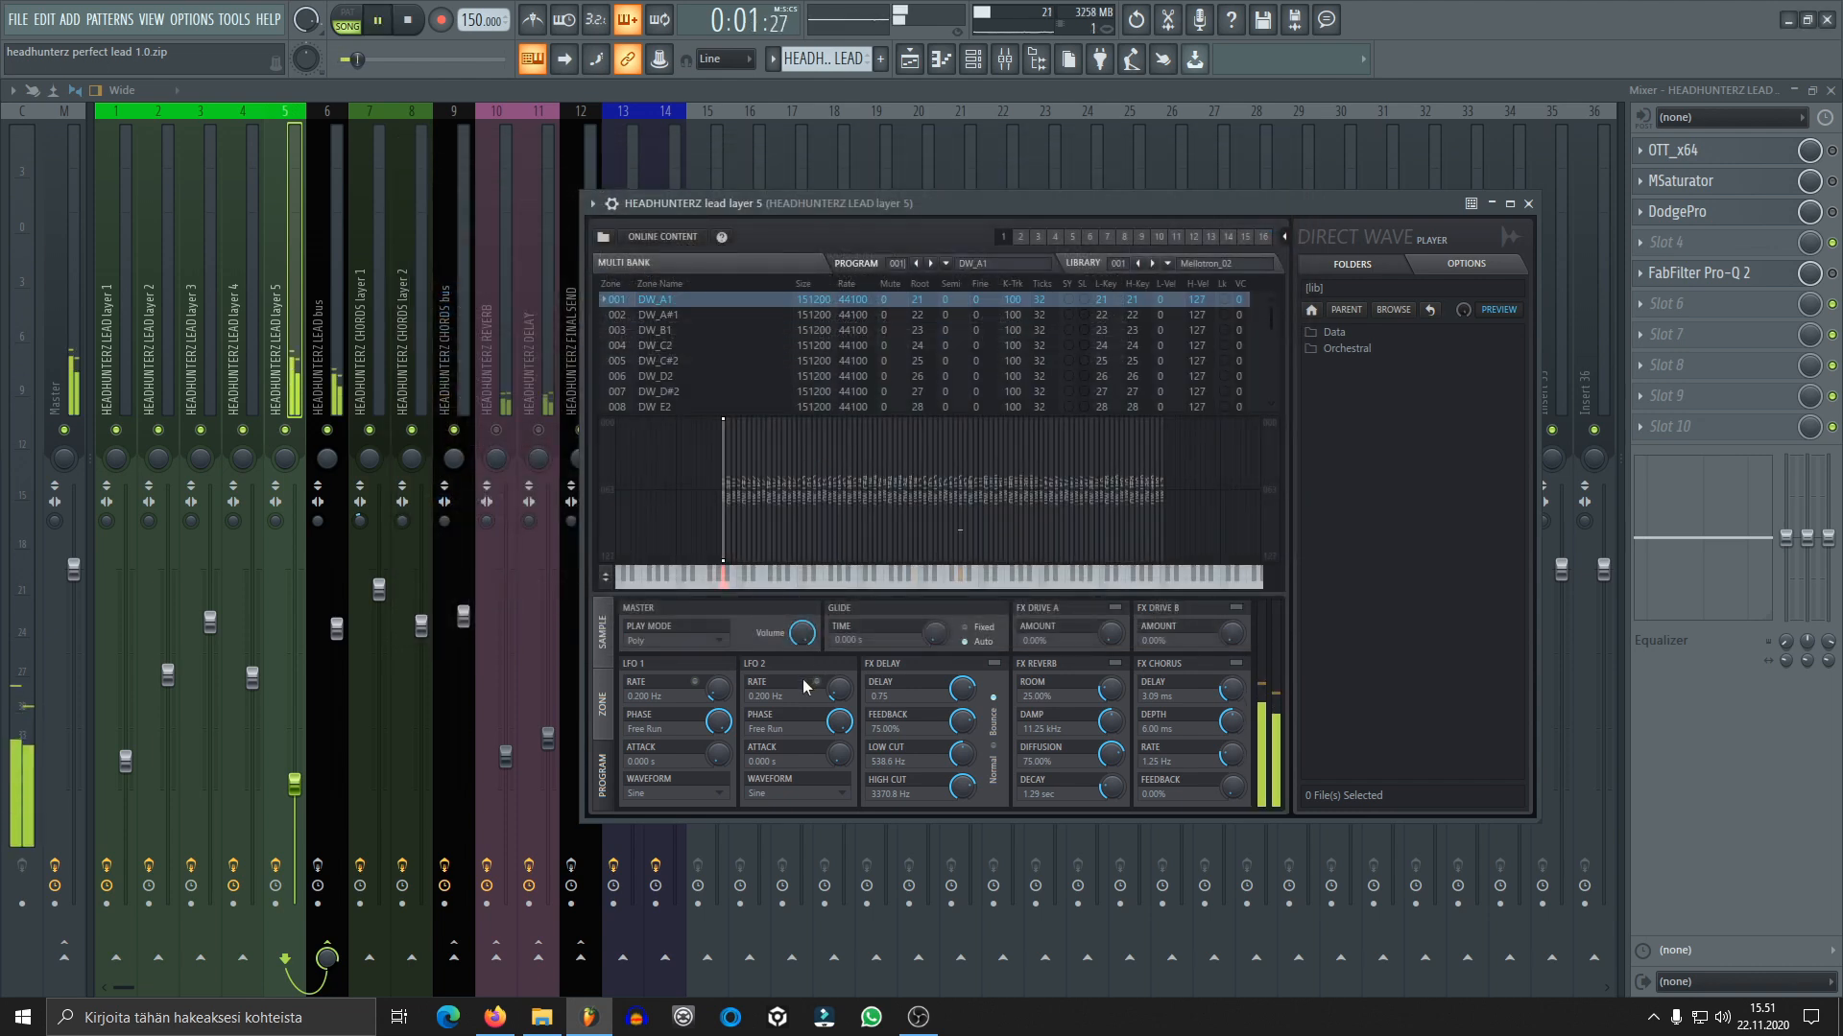
# Set lead layer 5's DirectWave play mode to Mono and its glide time to 0.040 s, auditioning the change
pyautogui.press('space')
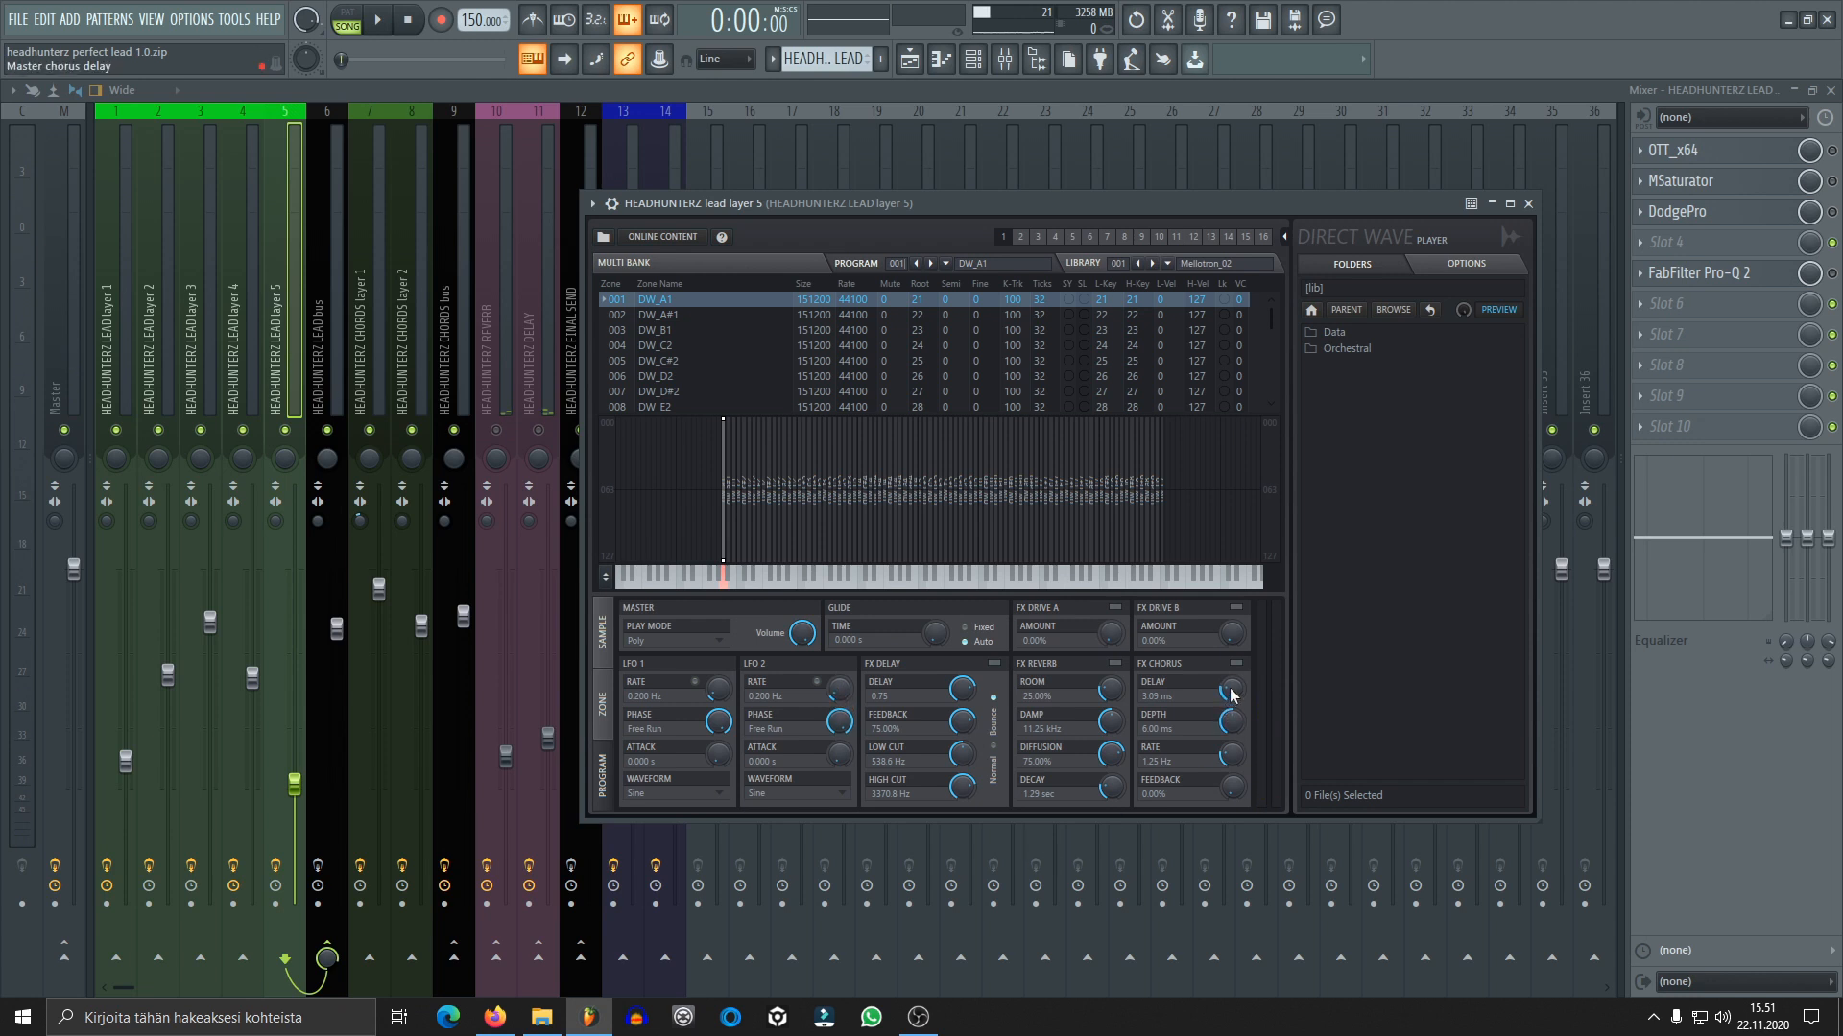
pyautogui.click(714, 640)
pyautogui.press('space')
pyautogui.scroll(3, 937, 641)
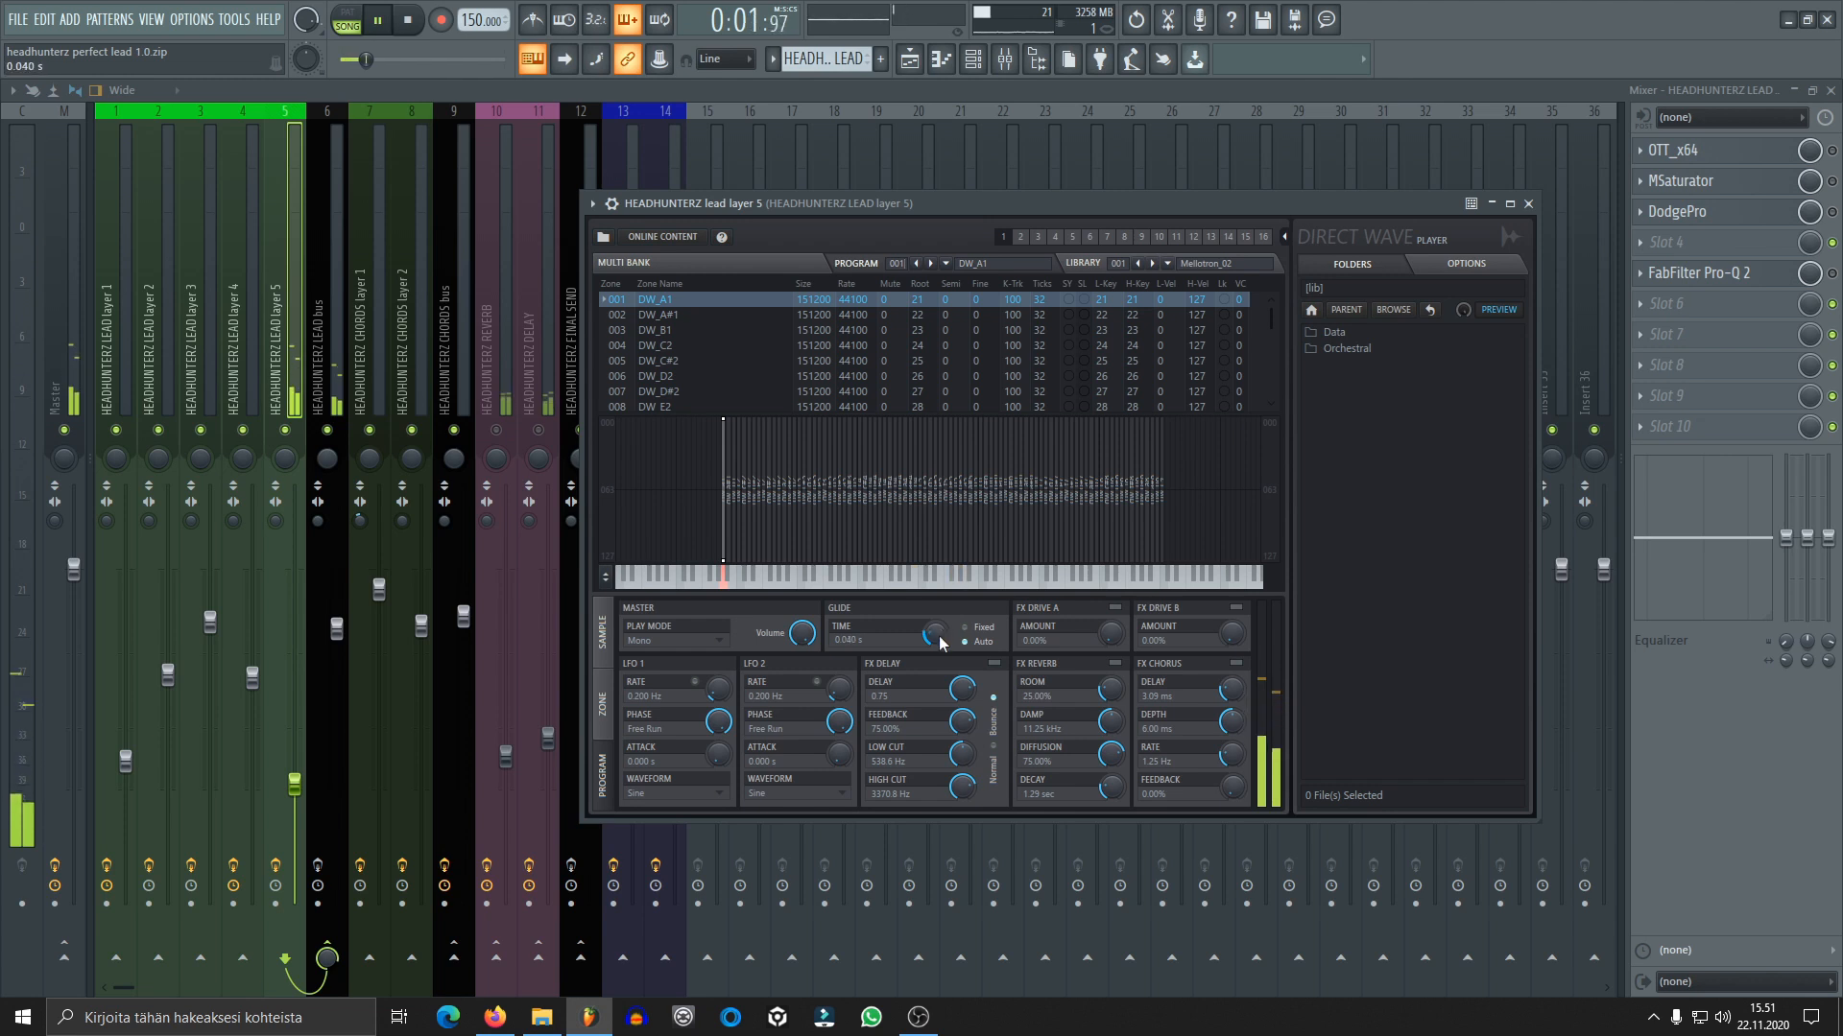
# Save the project, then close lead layer 5's DirectWave player and the channel rack after auditioning the glide
pyautogui.hotkey('ctrl', 's')
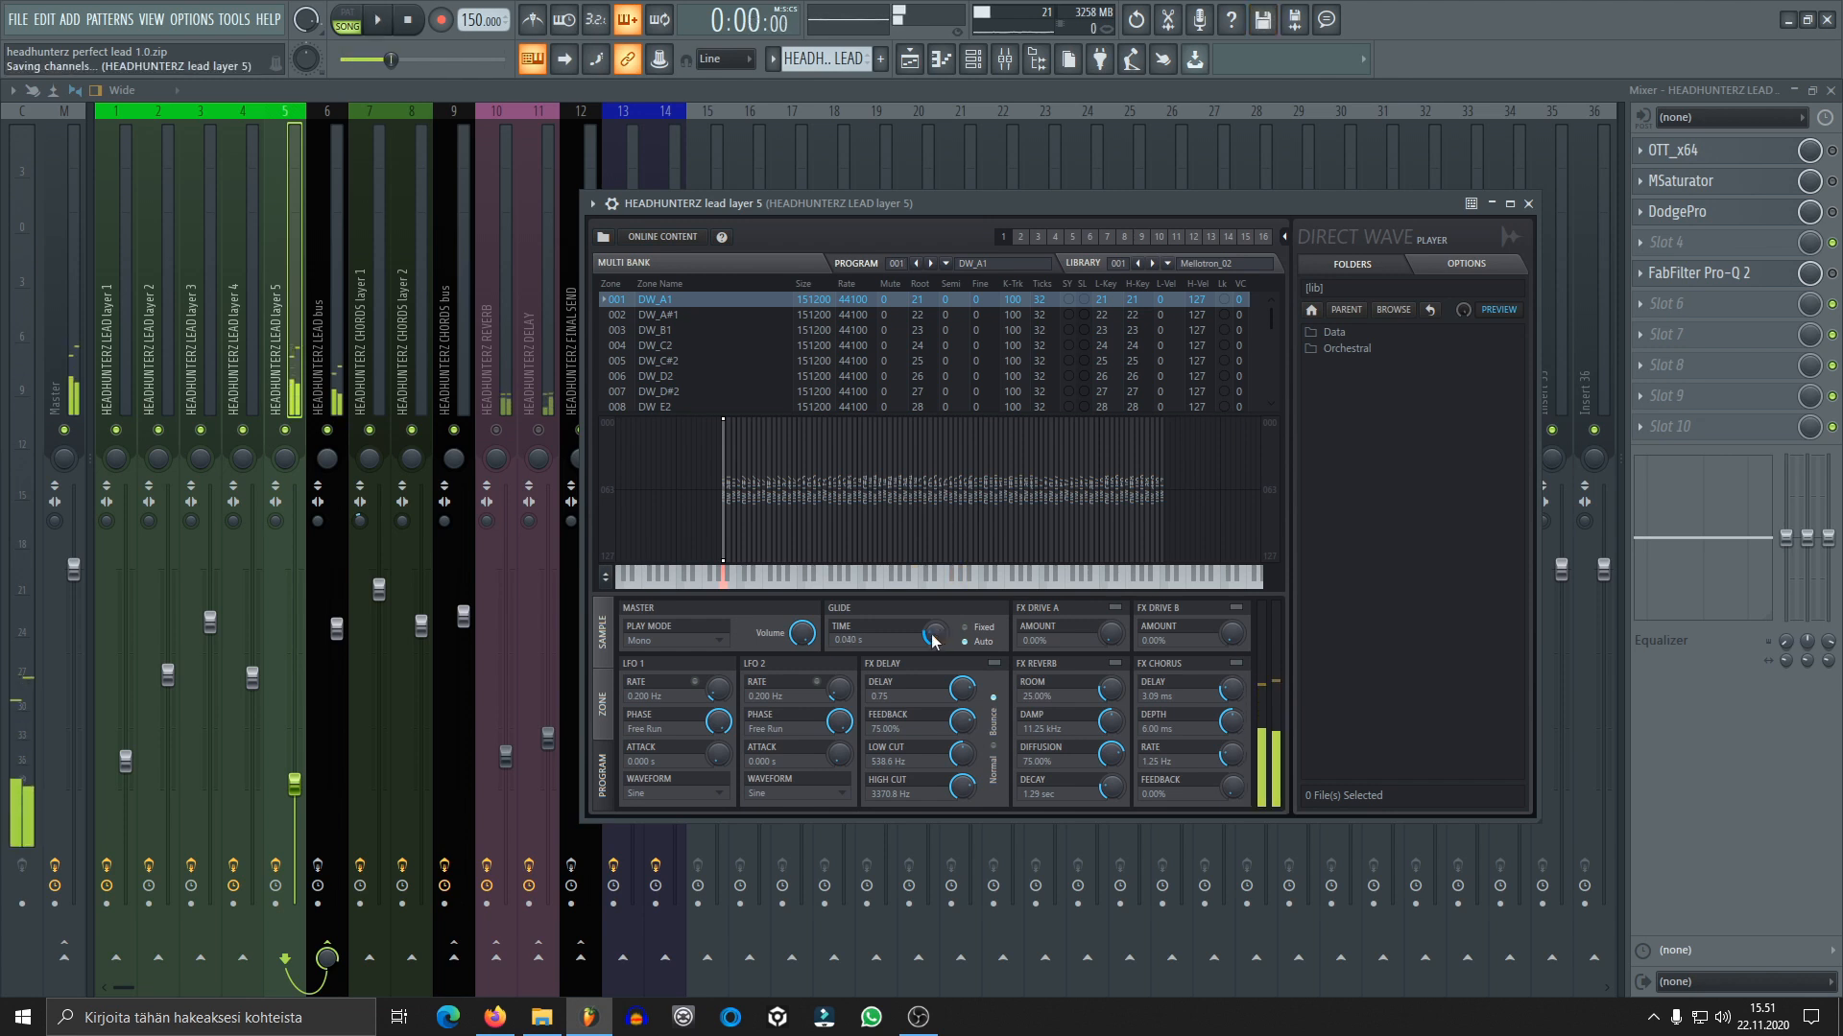
pyautogui.press('space')
pyautogui.press('space')
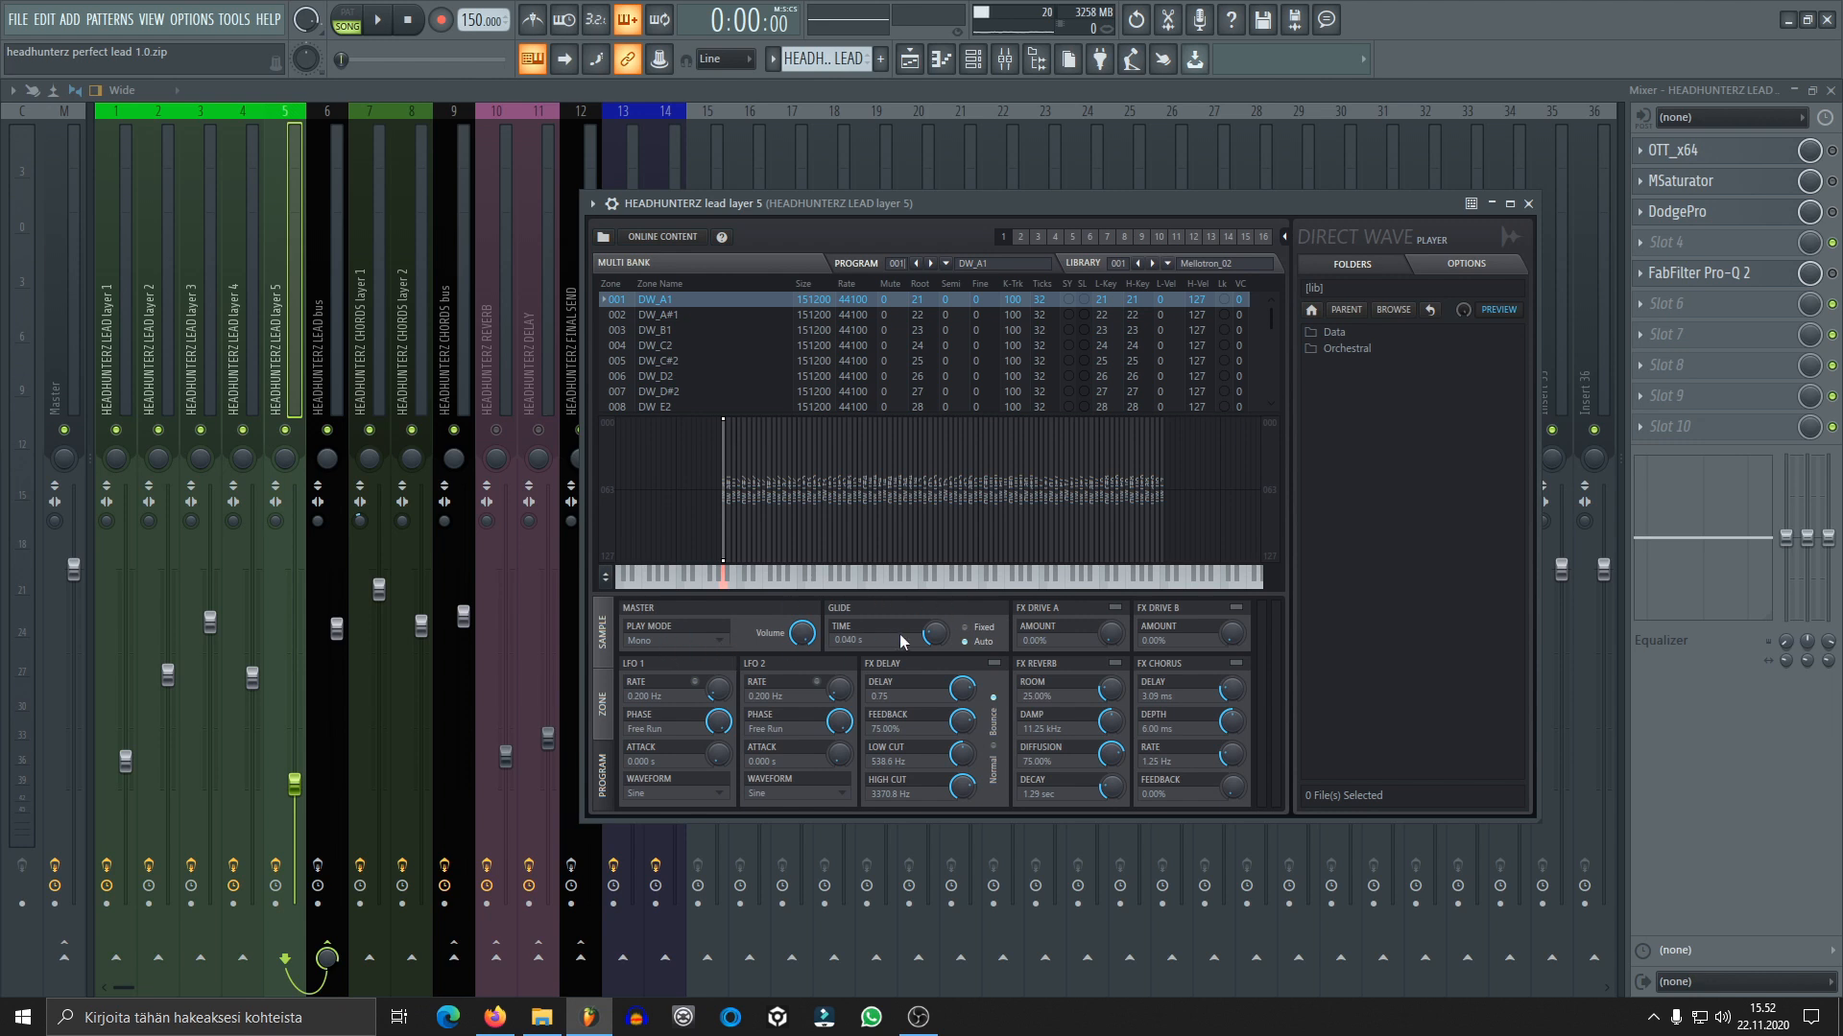
pyautogui.click(1530, 203)
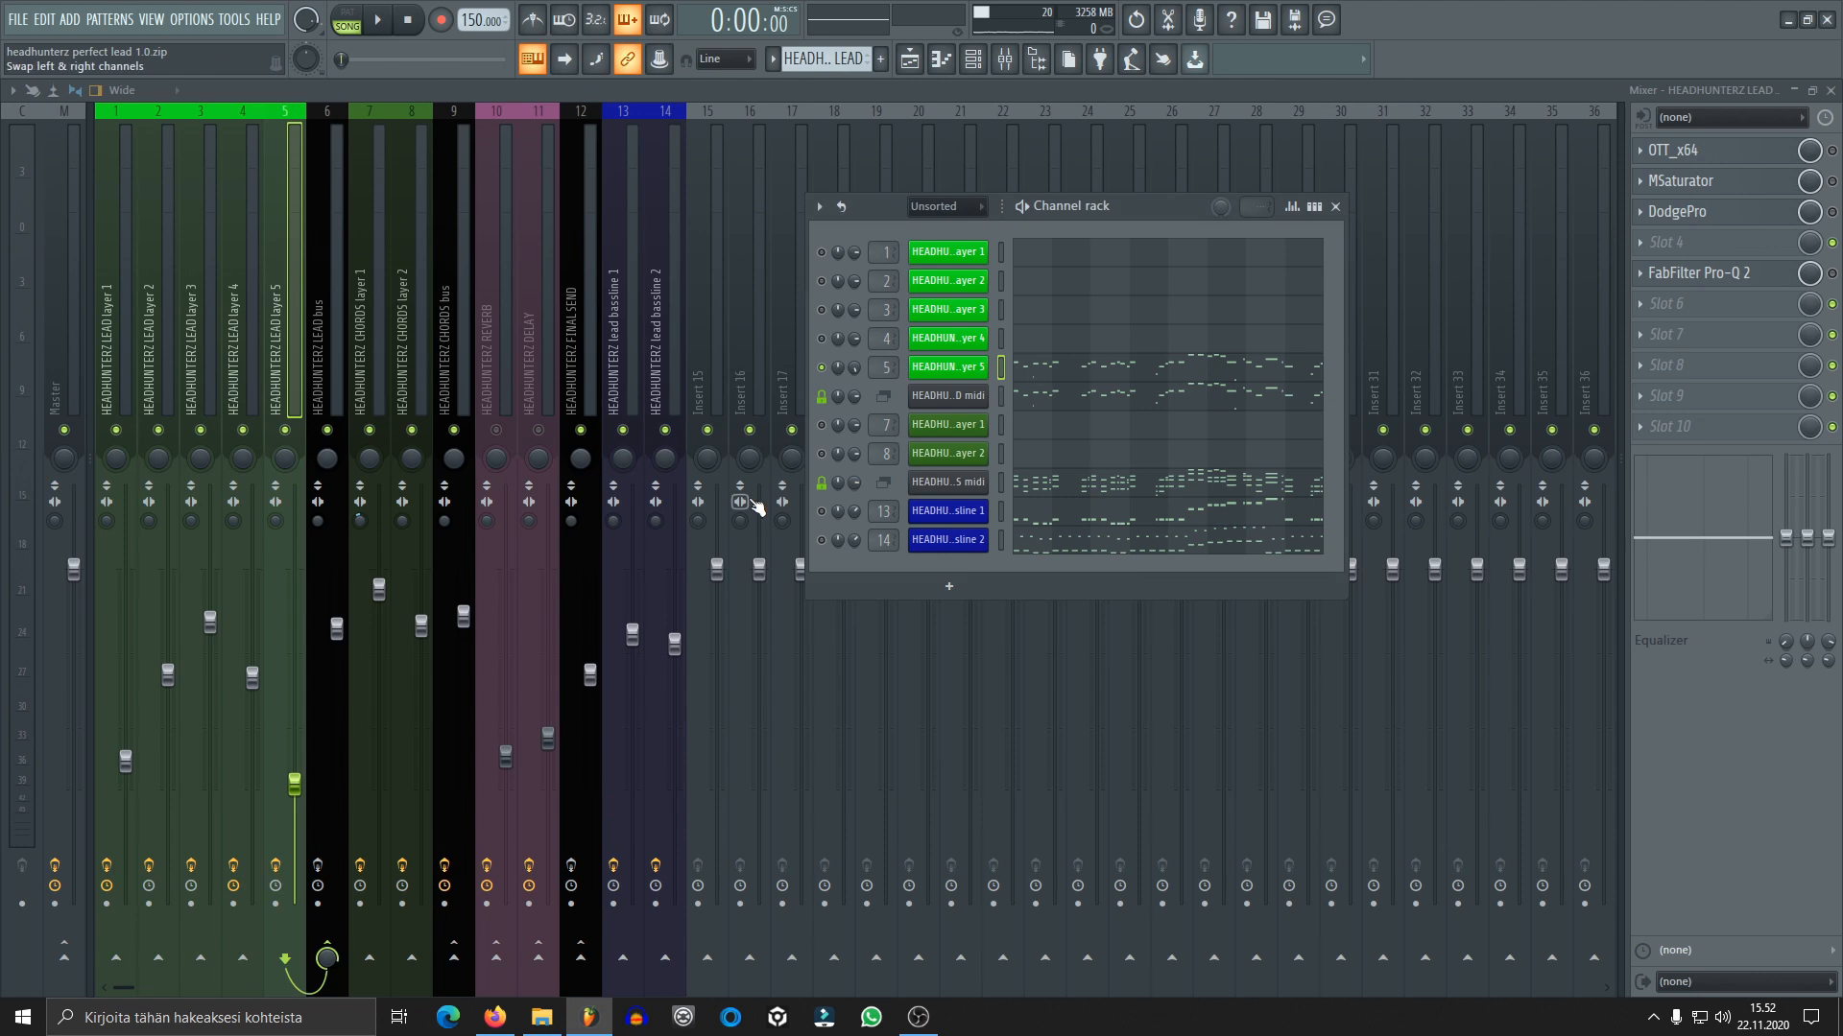
pyautogui.click(1345, 209)
# Enable OTT_x64 on lead layer 5 and audition it with its settings in view, then close the plugin
pyautogui.click(1720, 151)
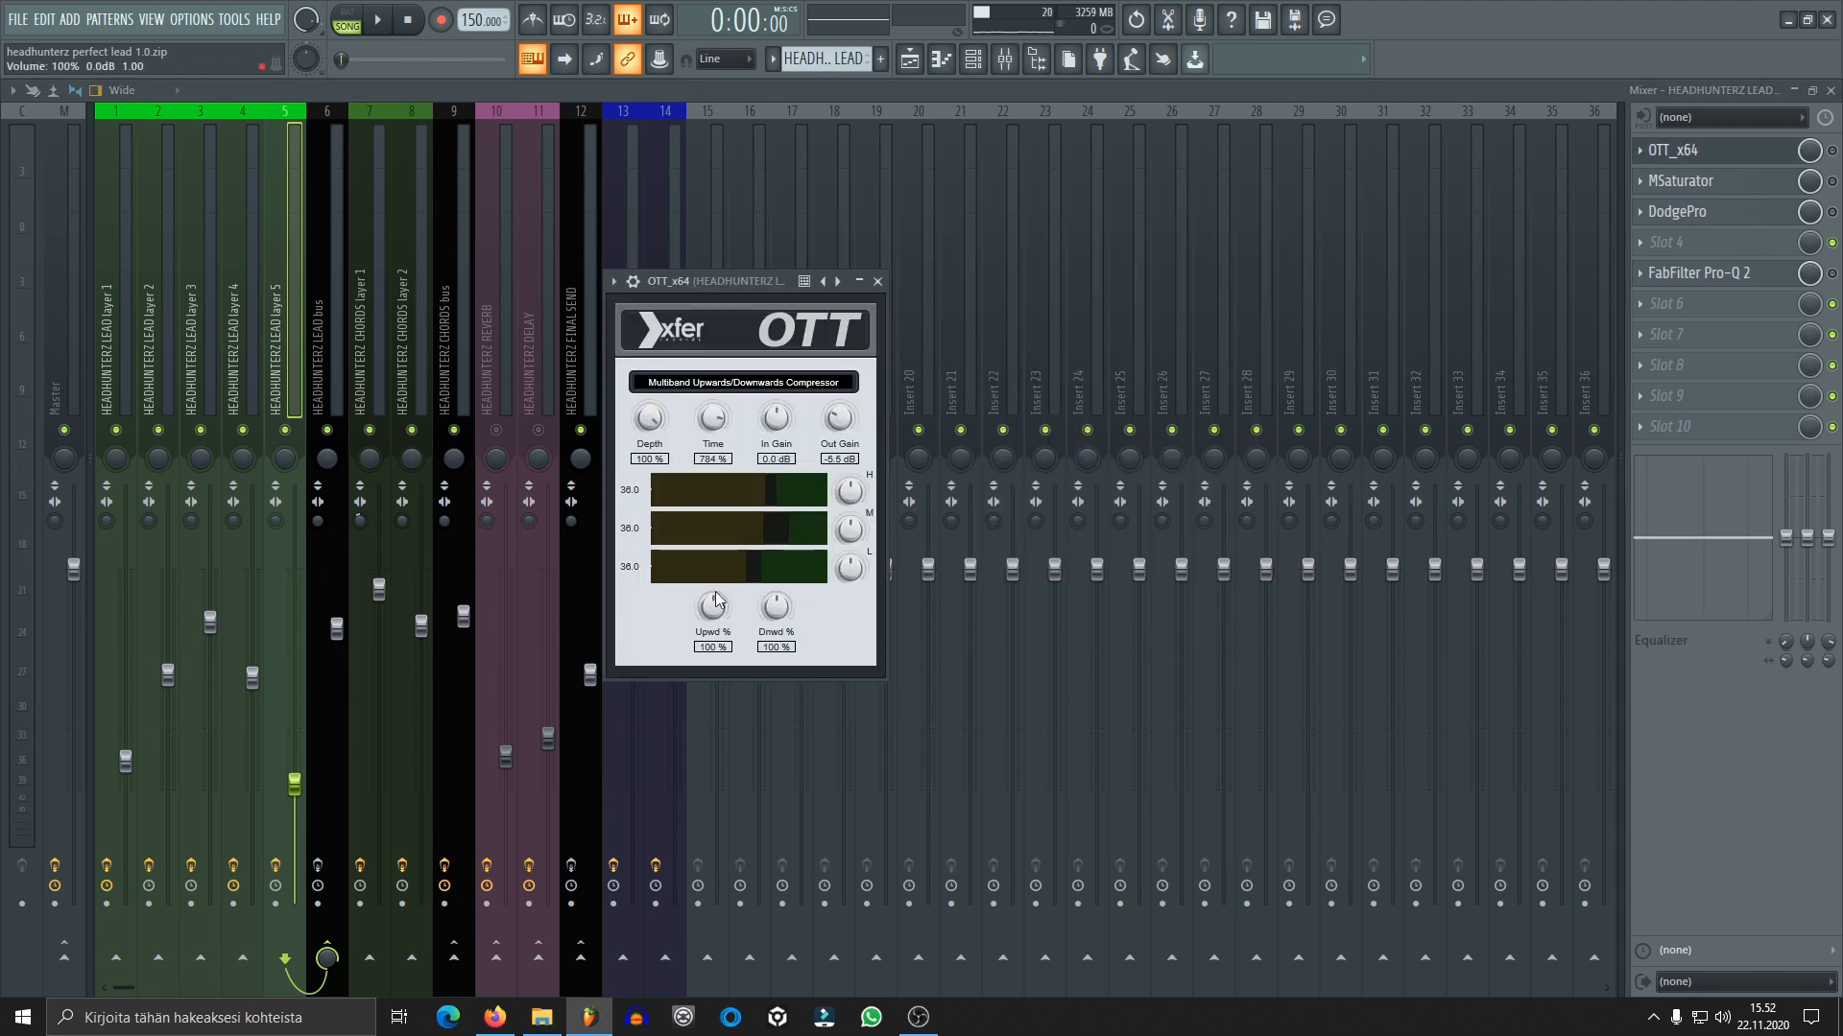
pyautogui.click(1832, 151)
pyautogui.press('space')
pyautogui.click(1778, 153)
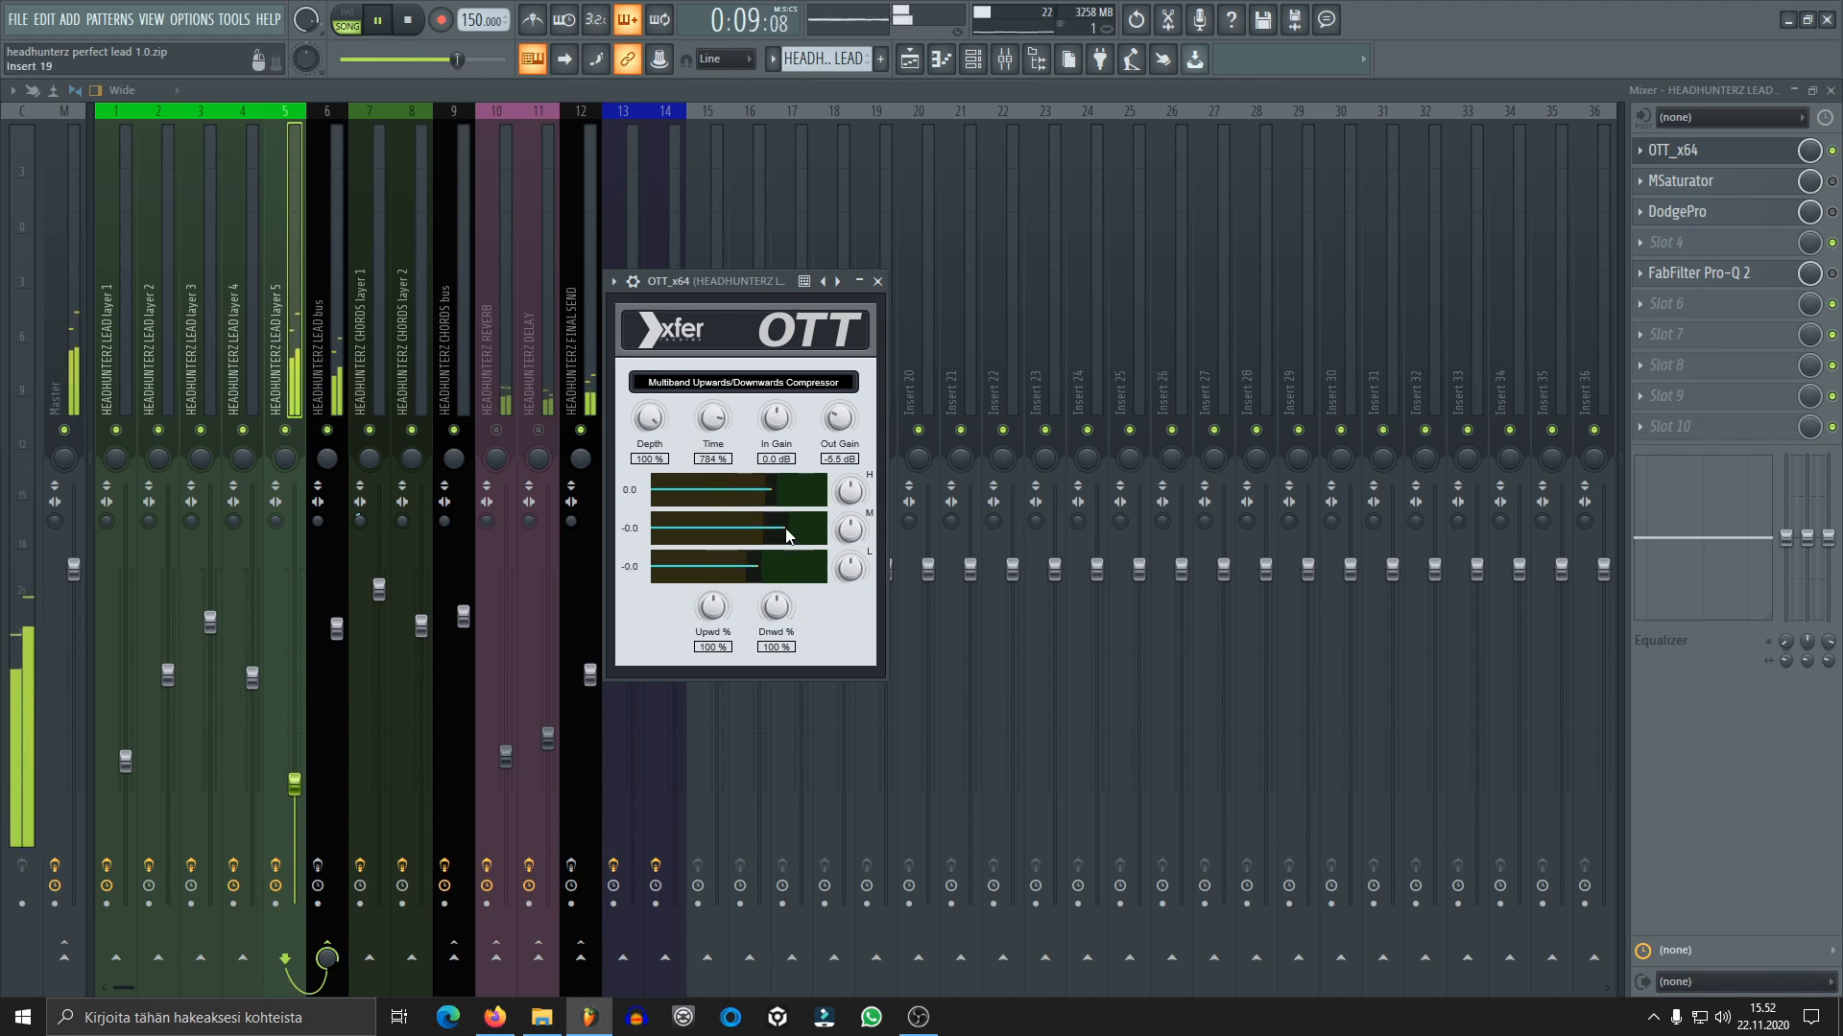
pyautogui.click(877, 281)
pyautogui.press('space')
# Enable MSaturator on lead layer 5 and audition its saturation with the plugin window open, closing it when done
pyautogui.click(1765, 182)
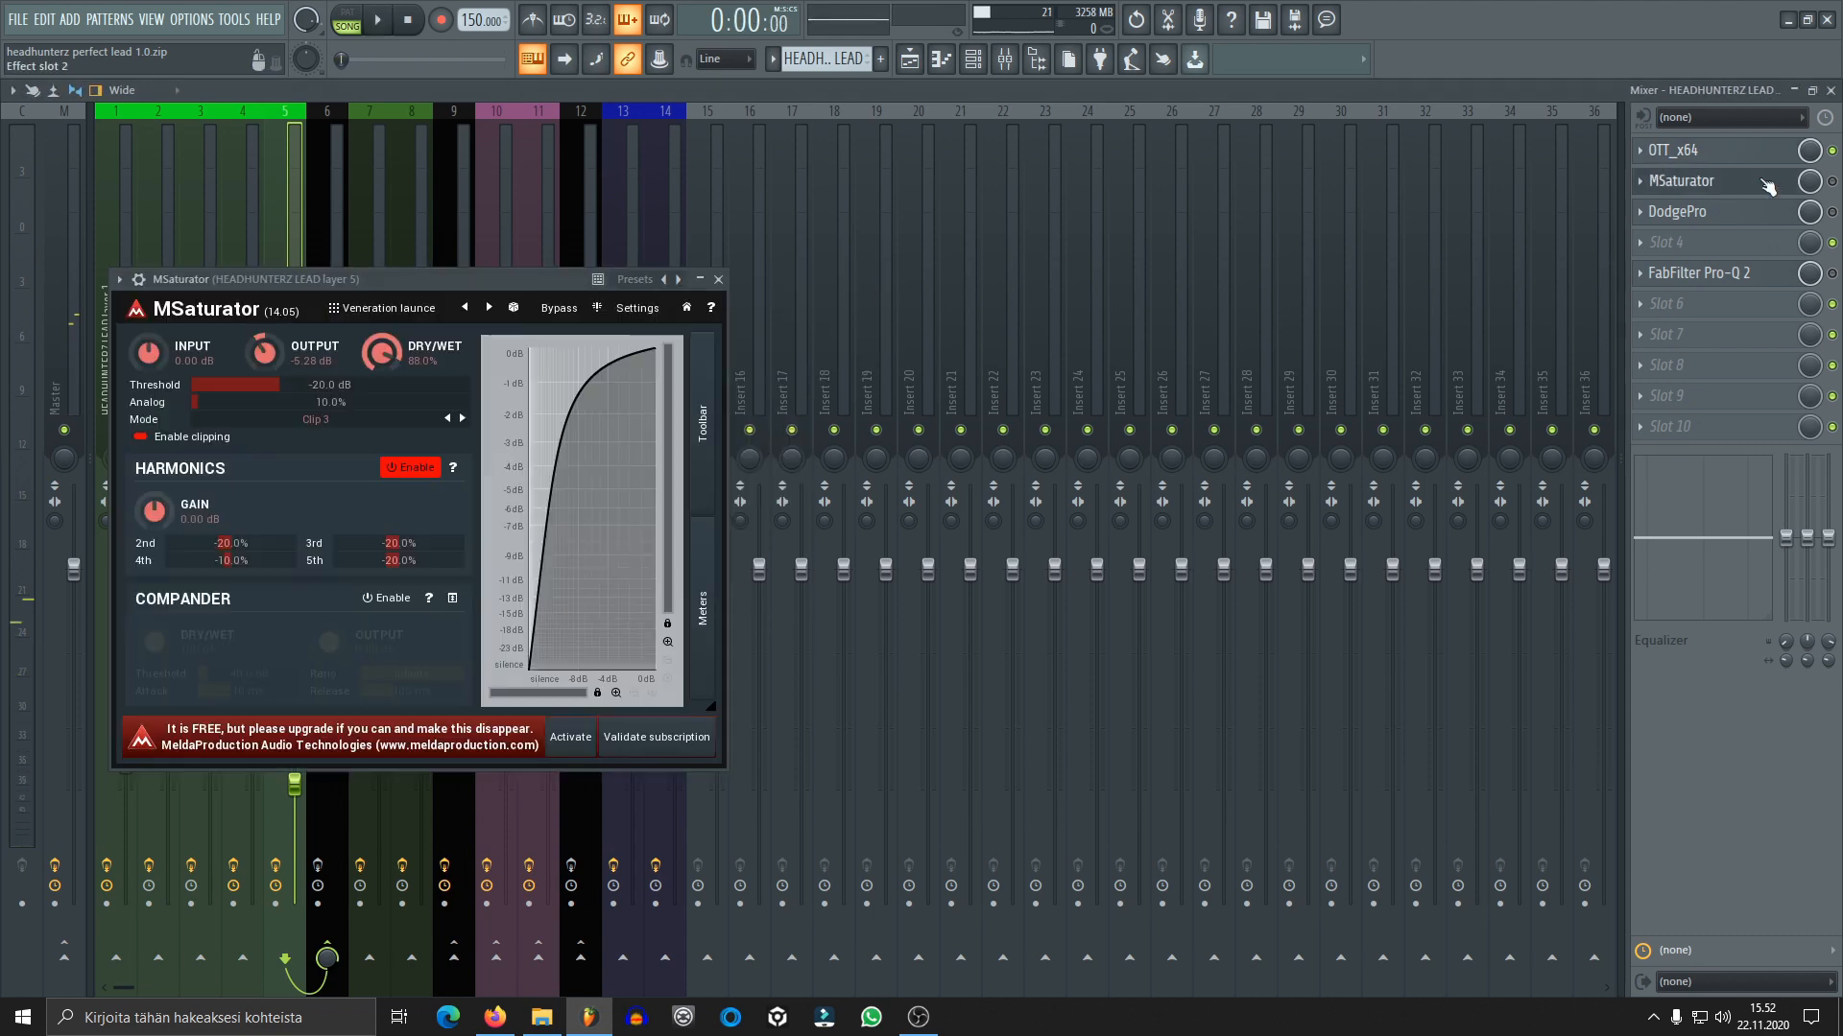
pyautogui.click(1832, 183)
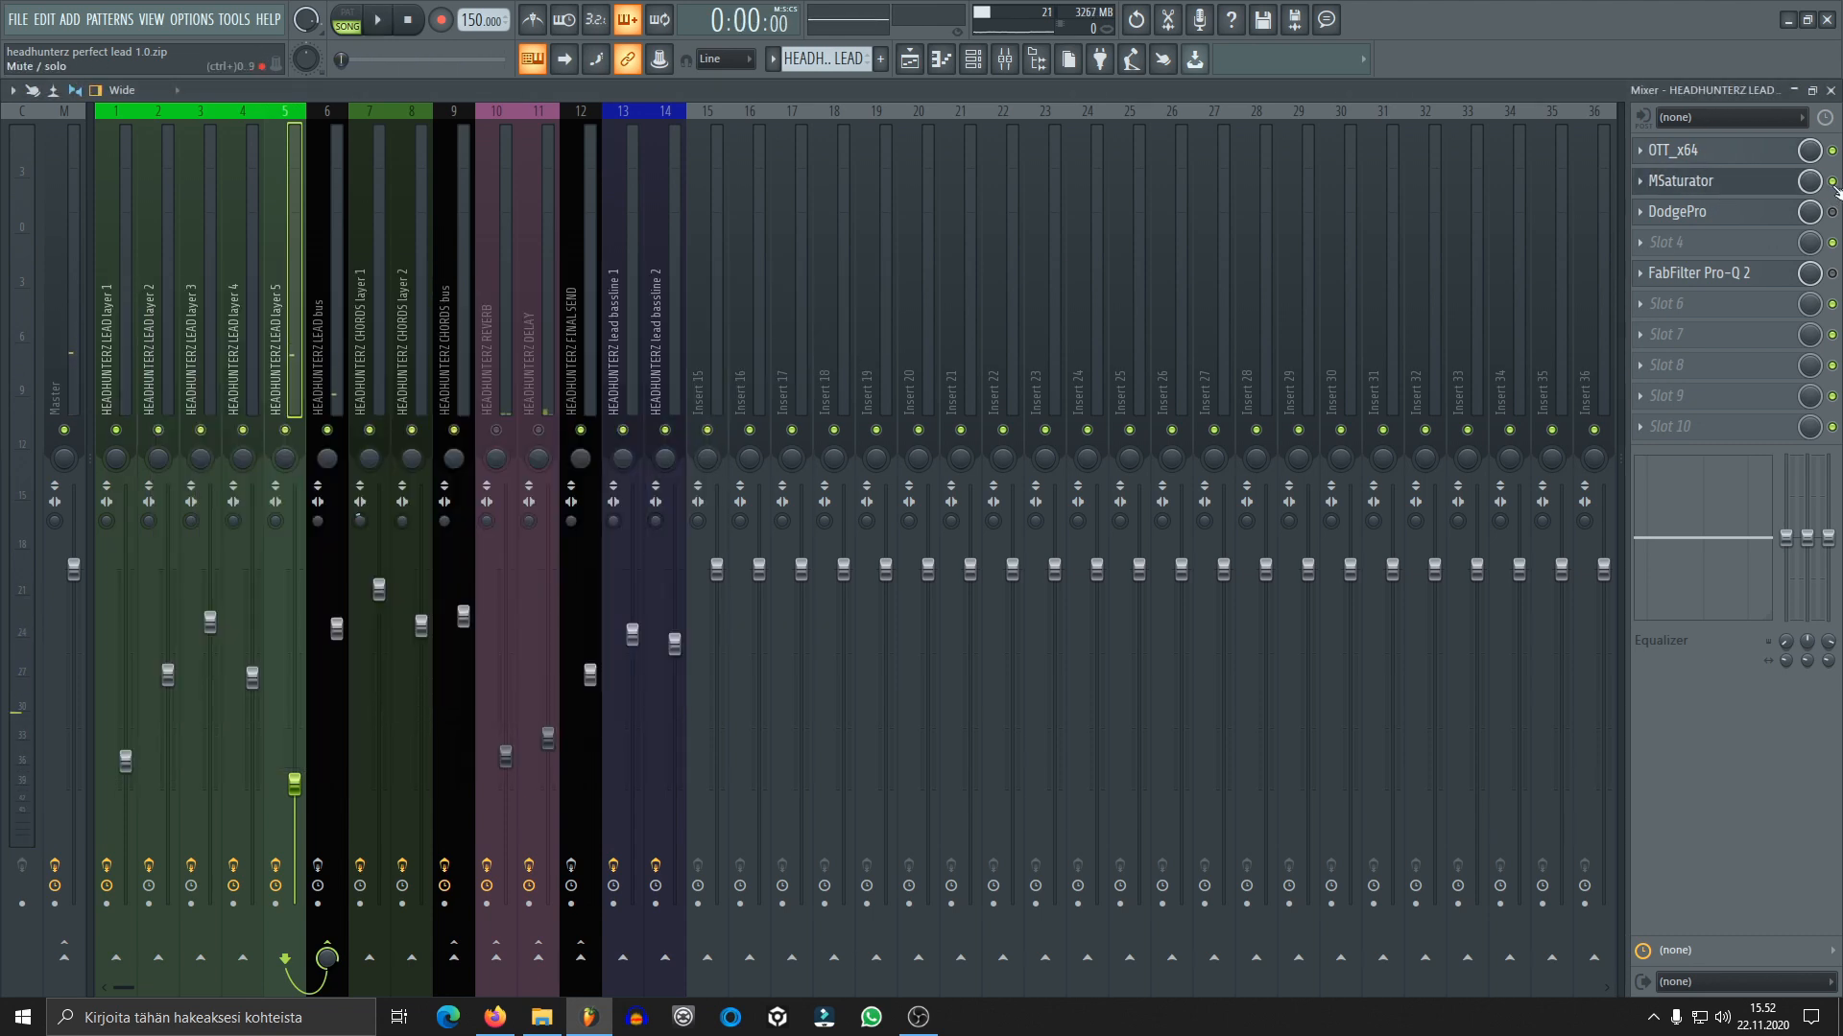
pyautogui.press('space')
pyautogui.click(1751, 182)
pyautogui.click(1748, 182)
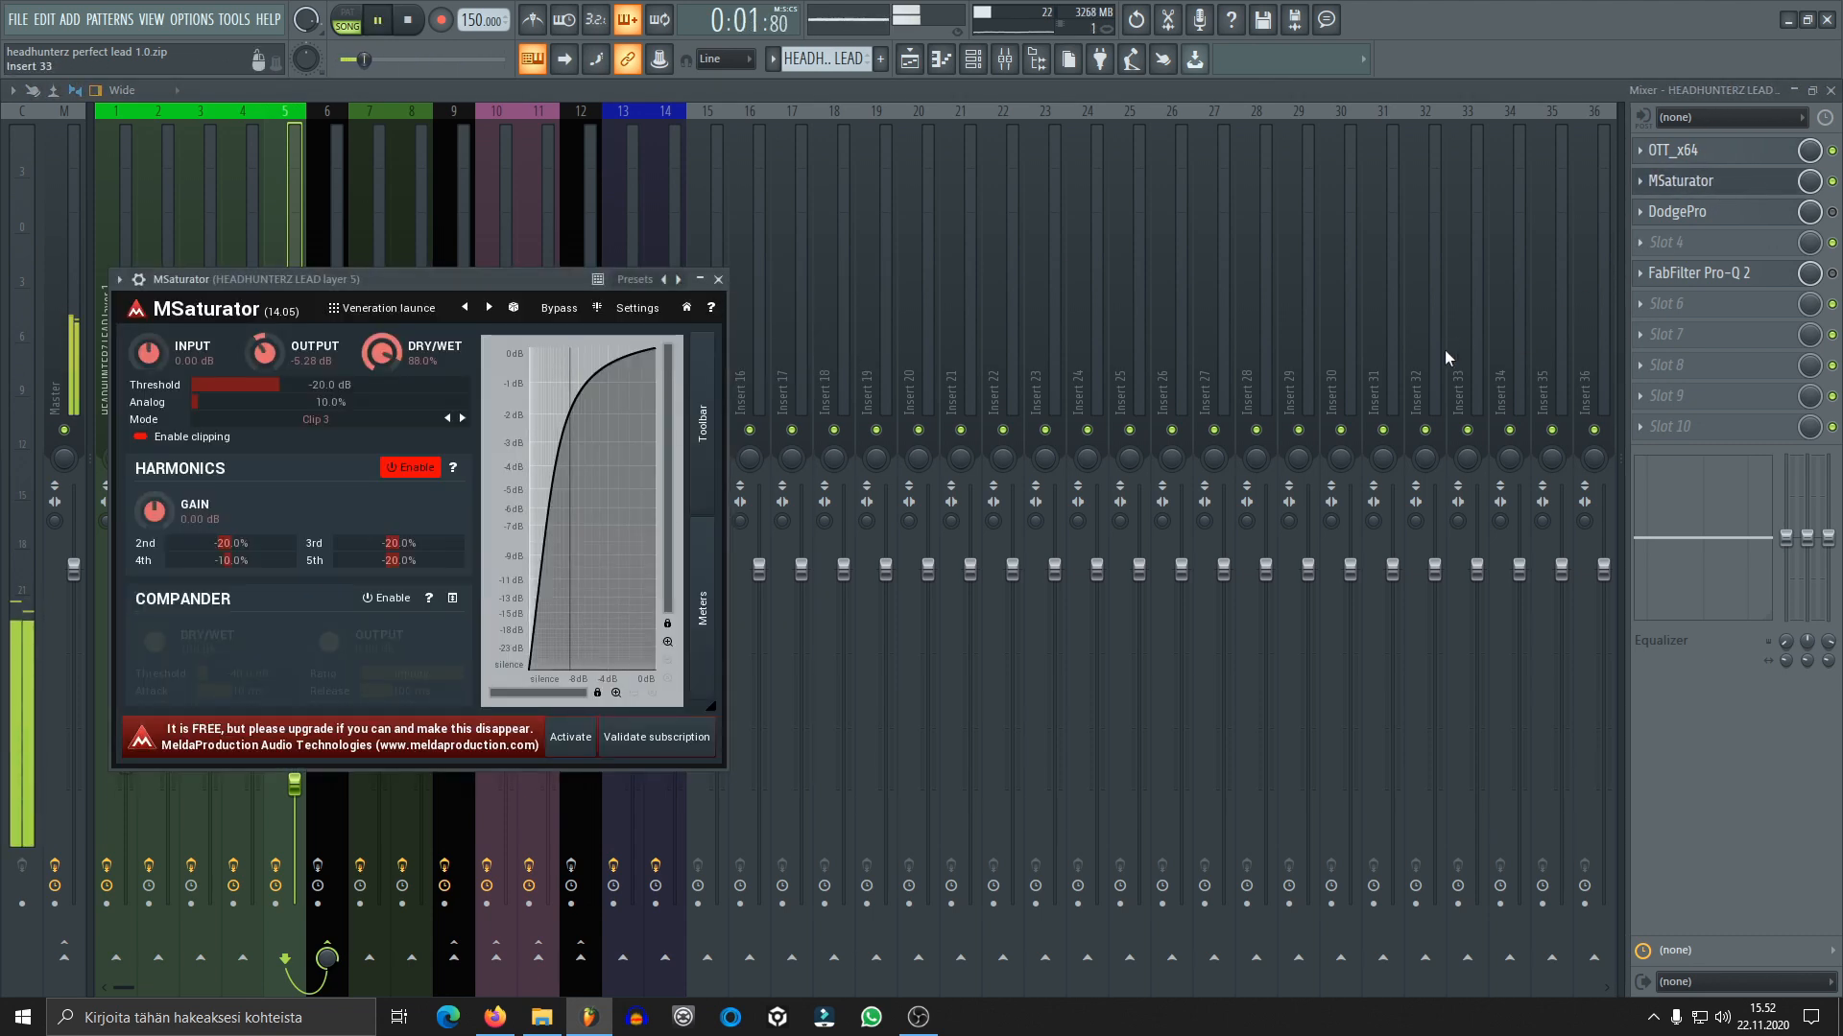
pyautogui.press('space')
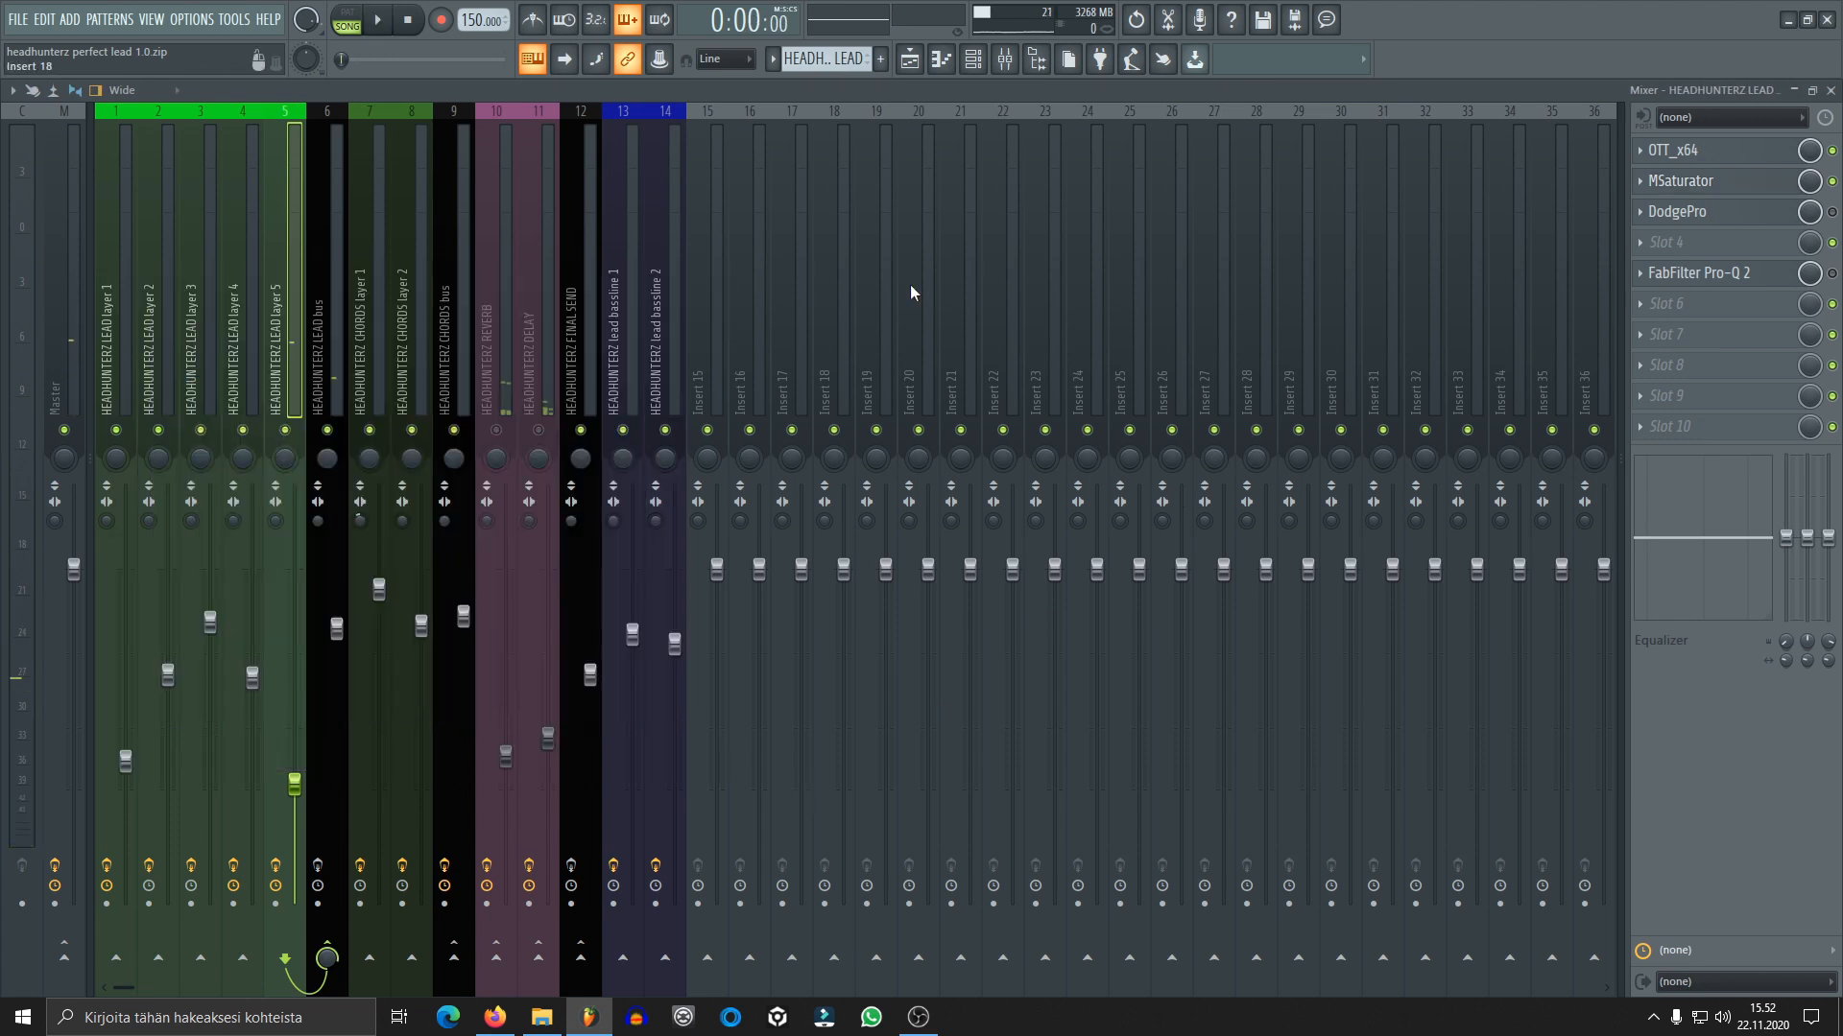
pyautogui.click(718, 279)
# Enable DodgePro on lead layer 5 and audition its sidechain curve during playback, closing the plugin when done
pyautogui.click(1707, 221)
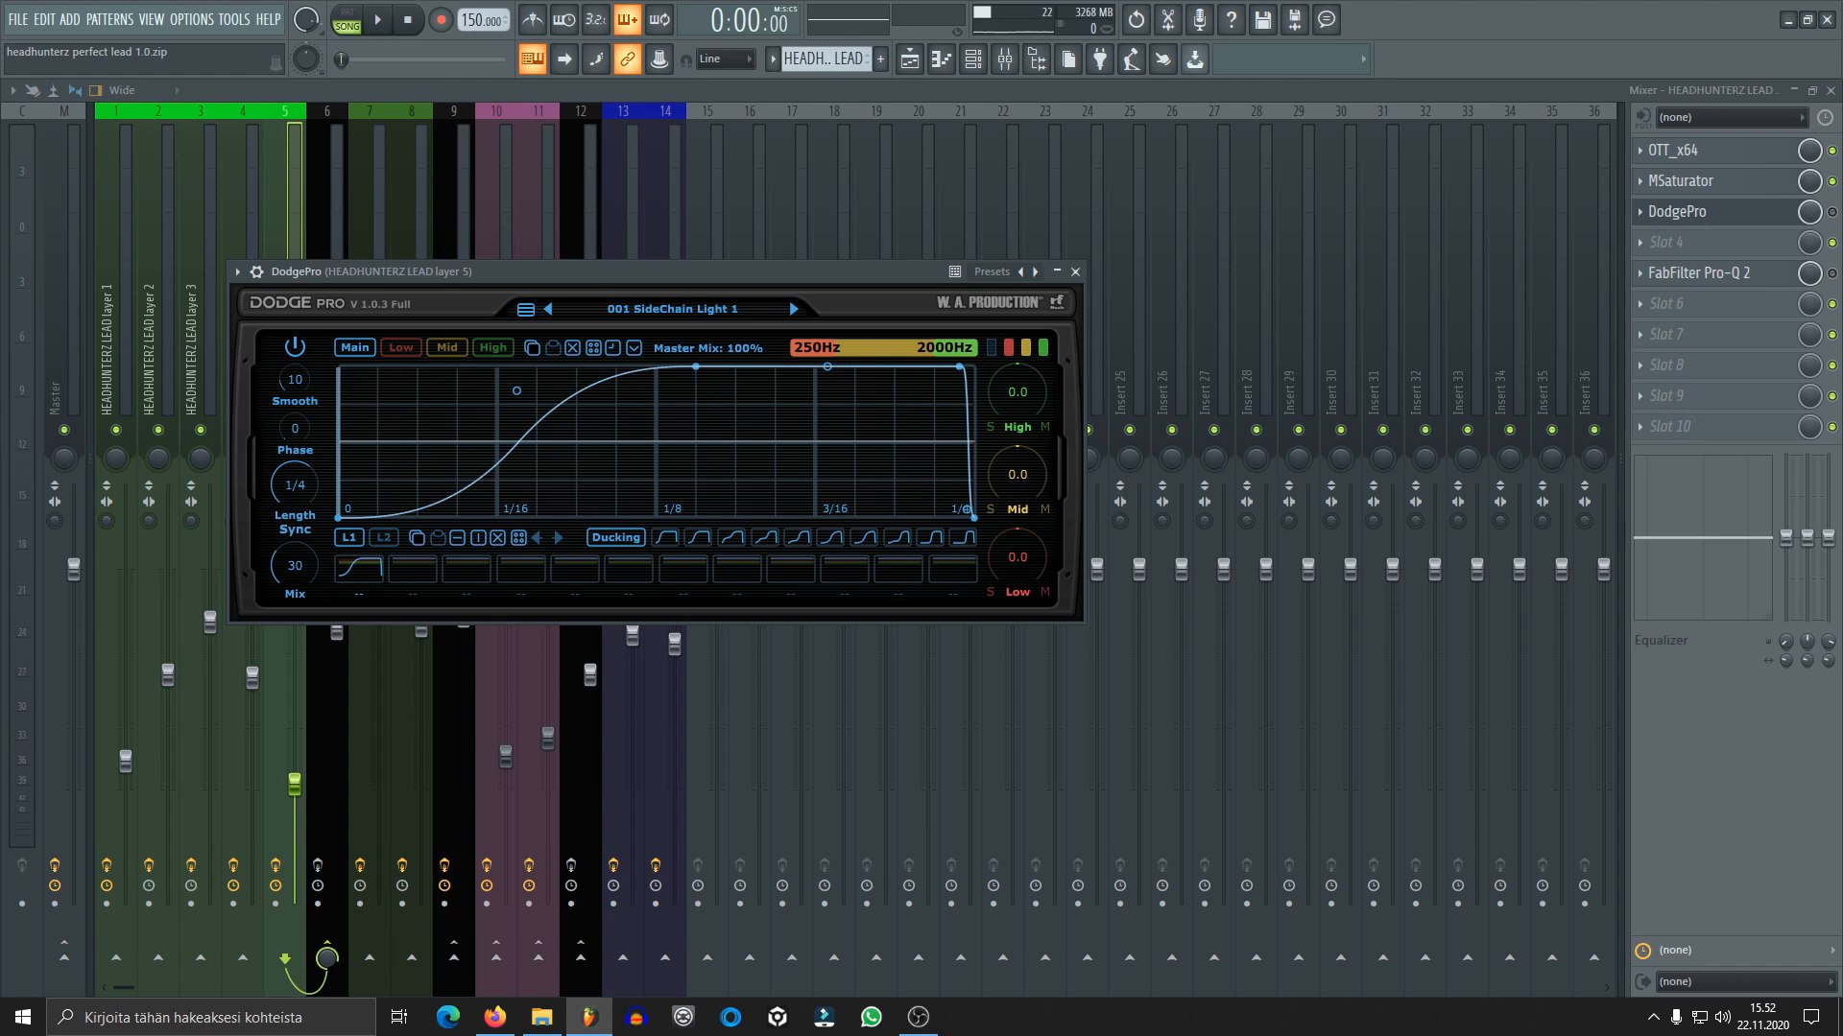
pyautogui.click(1832, 213)
pyautogui.press('space')
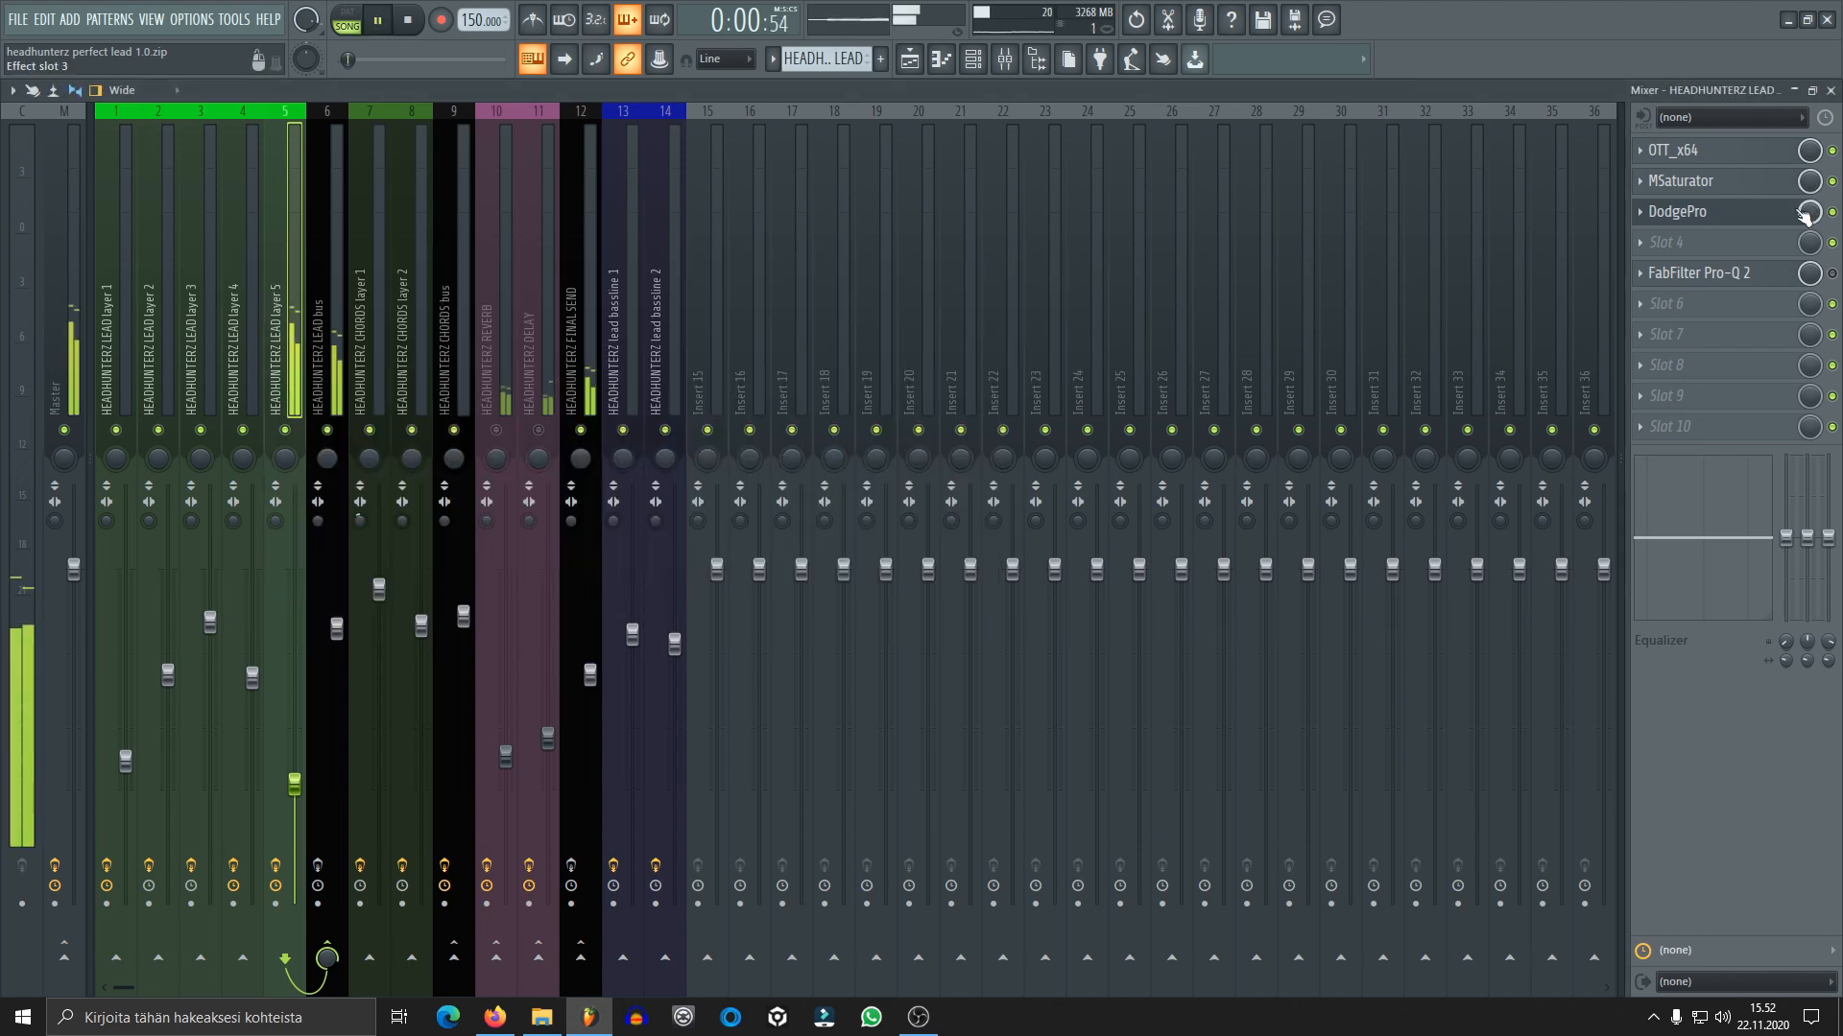
pyautogui.click(1718, 213)
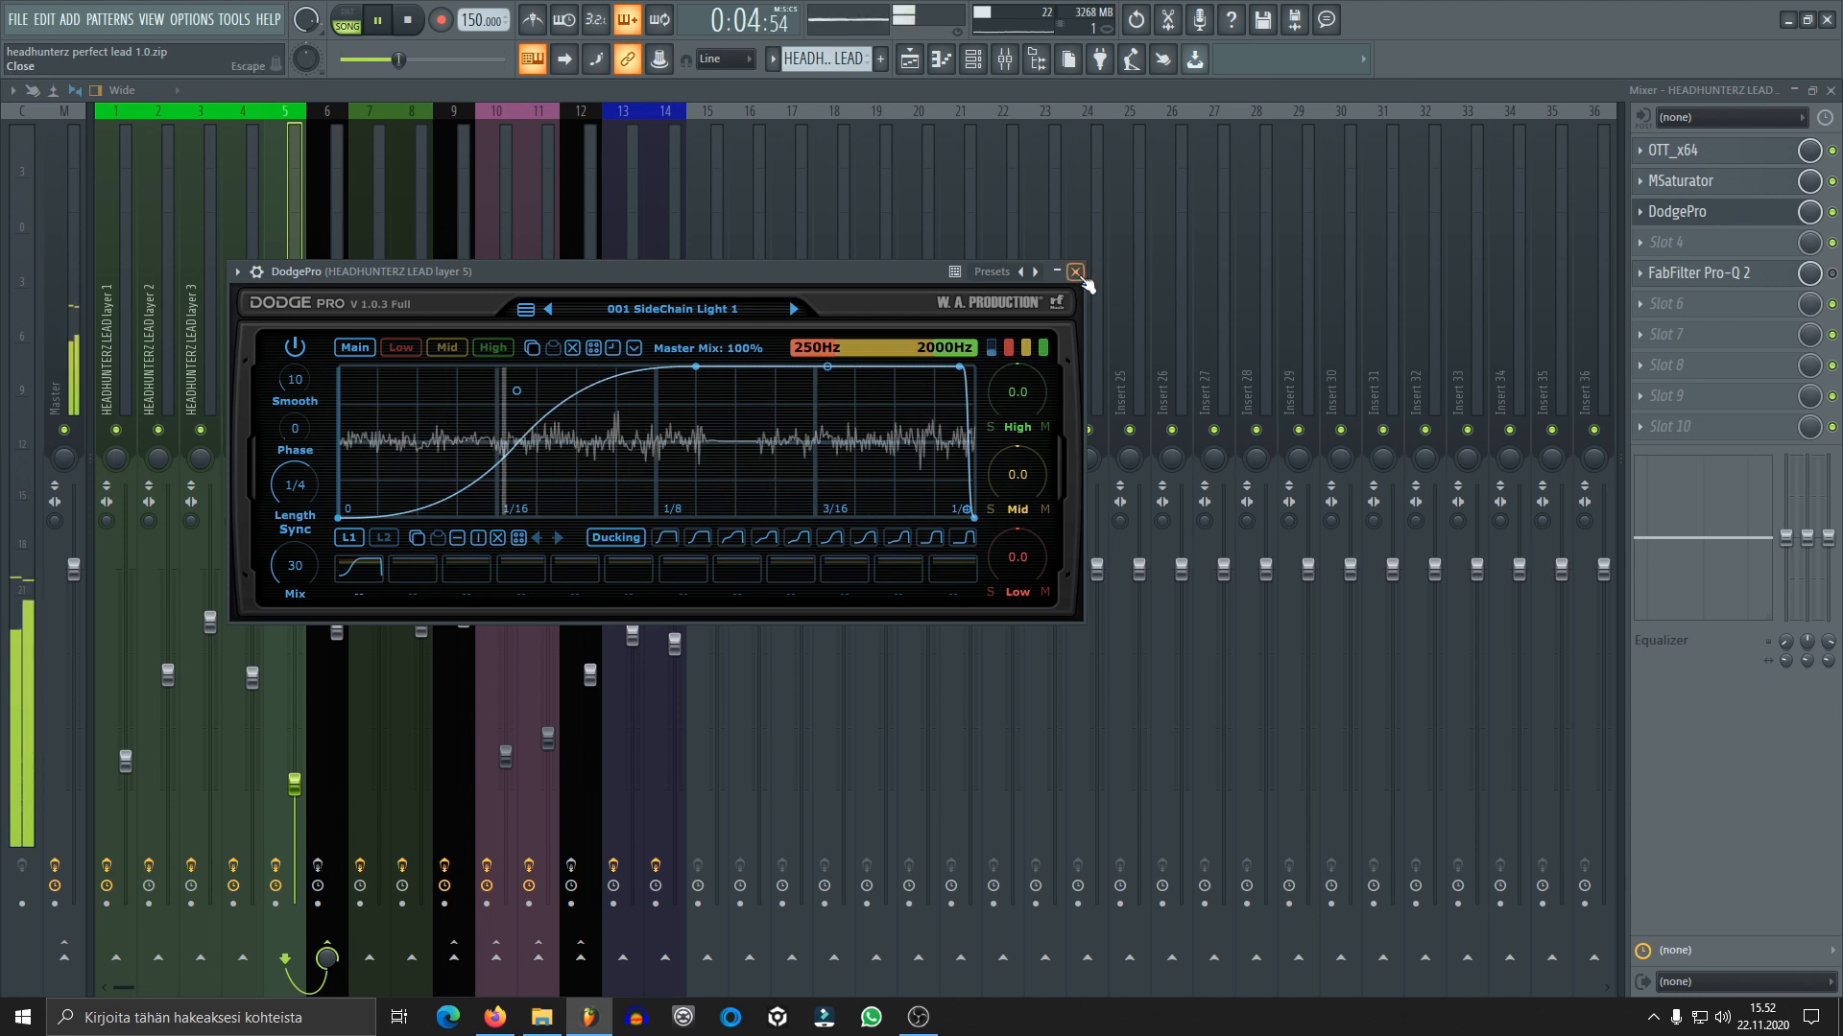
pyautogui.press('space')
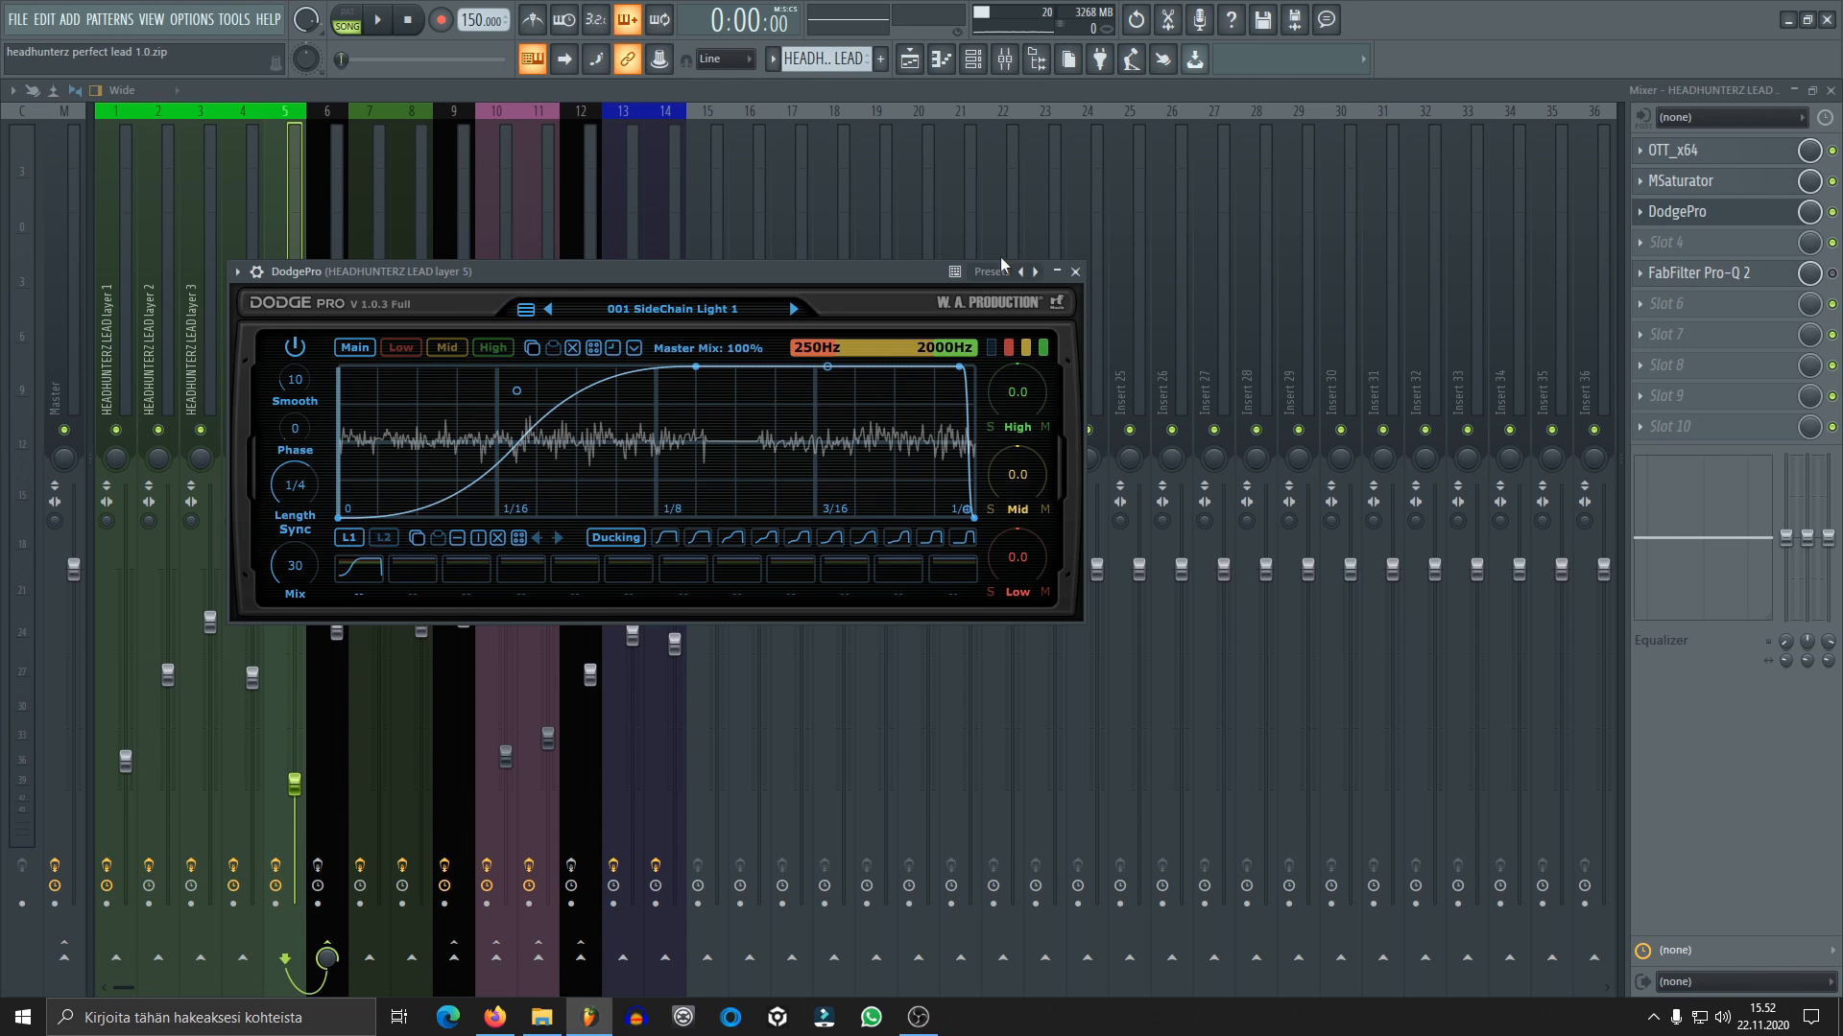
pyautogui.click(1076, 273)
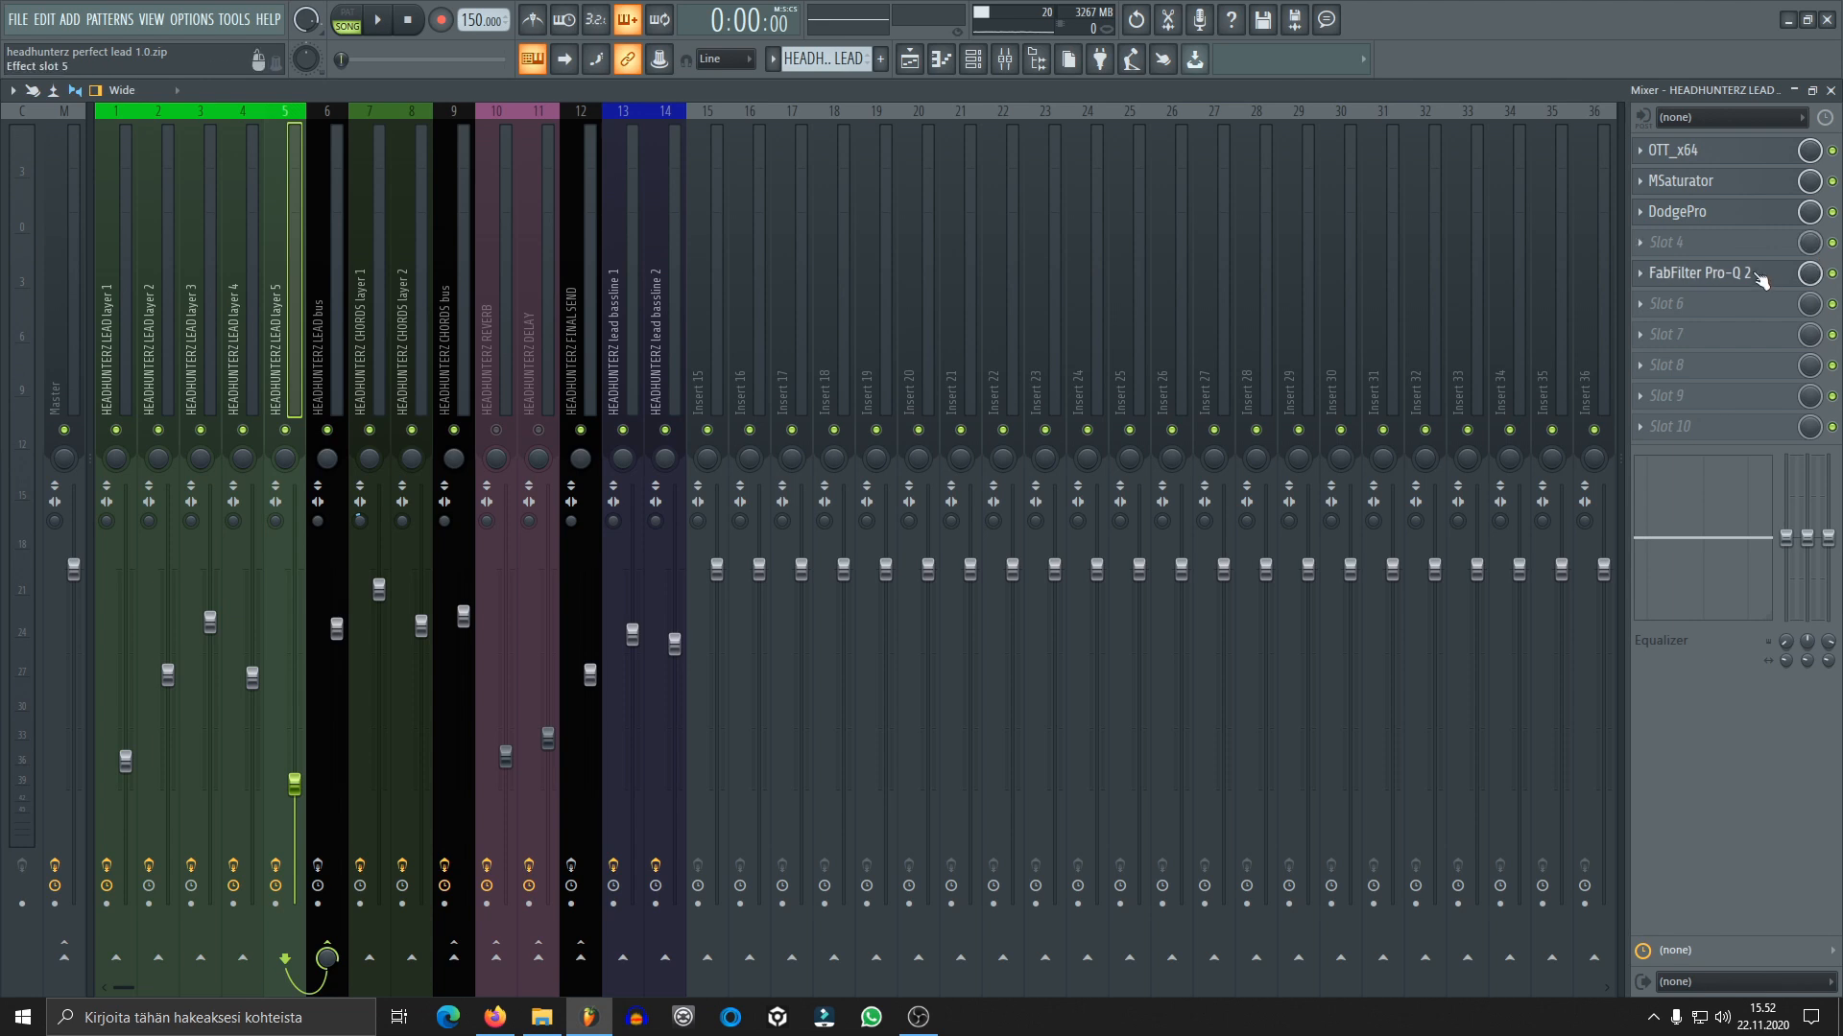
# Enable lead layer 5's FabFilter Pro-Q 2 and audition its low cut, then close the equalizer
pyautogui.click(1726, 274)
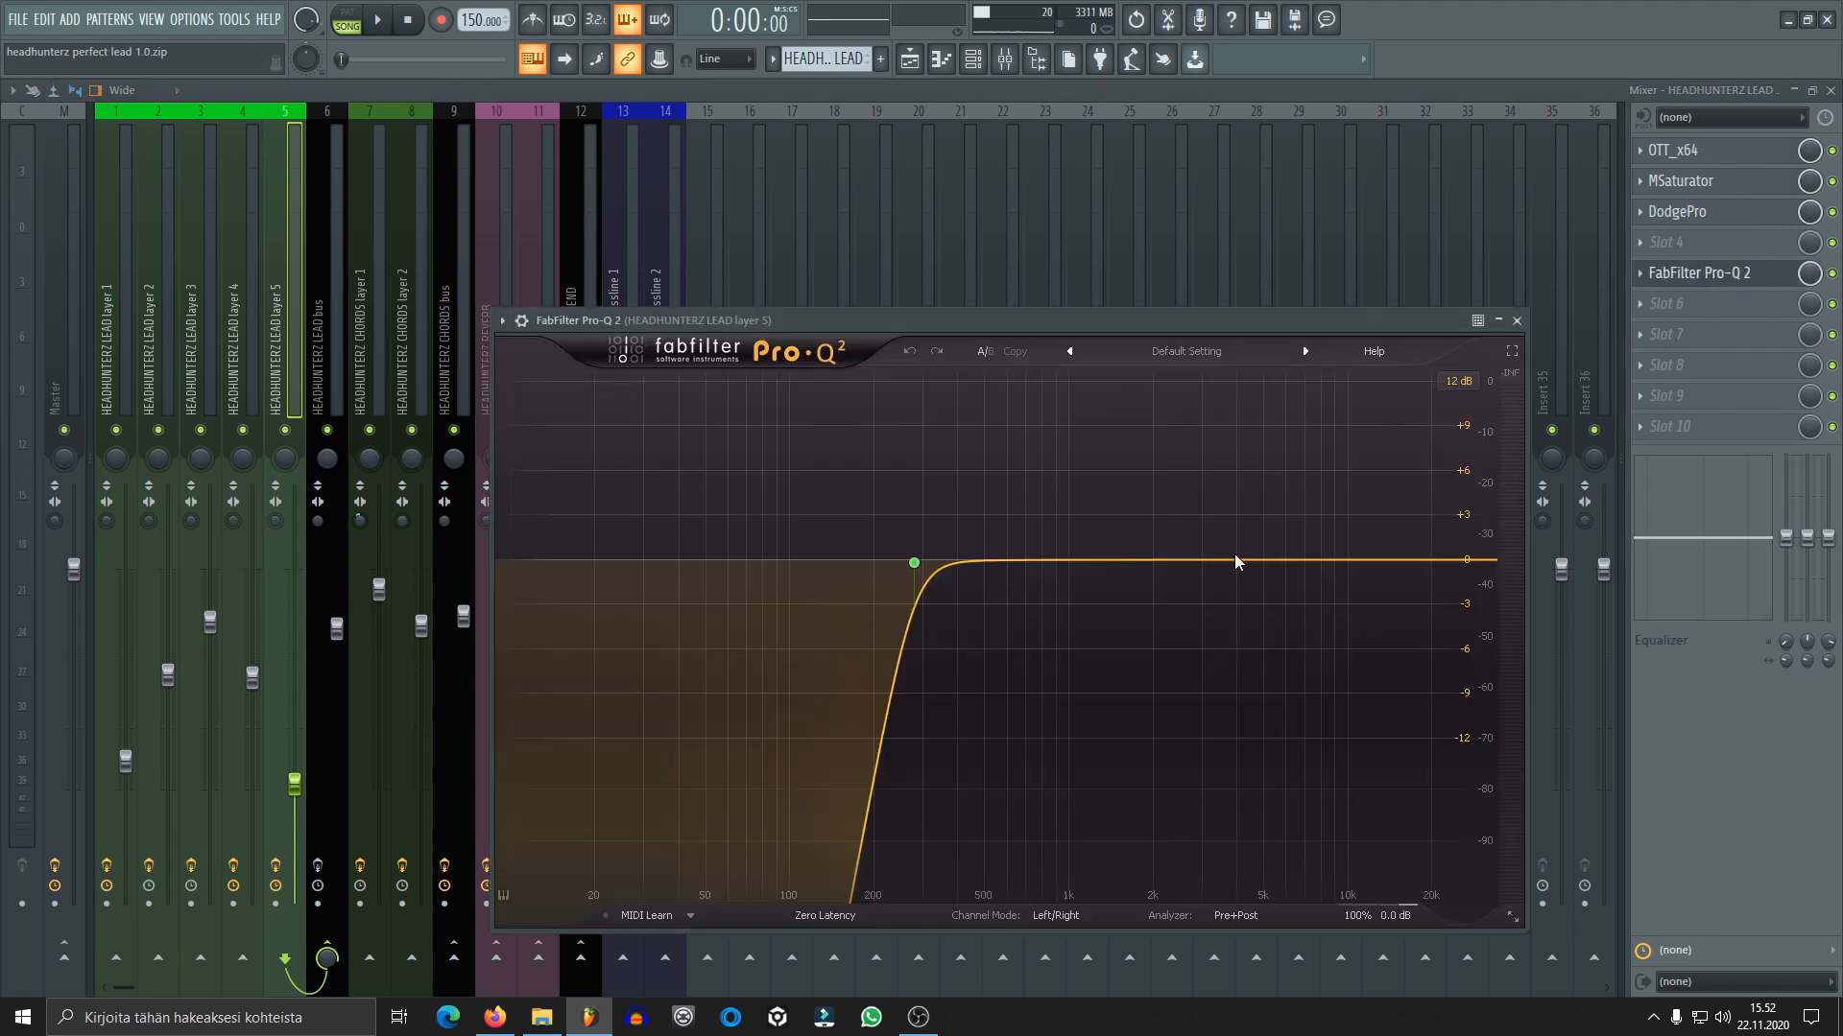
pyautogui.press('space')
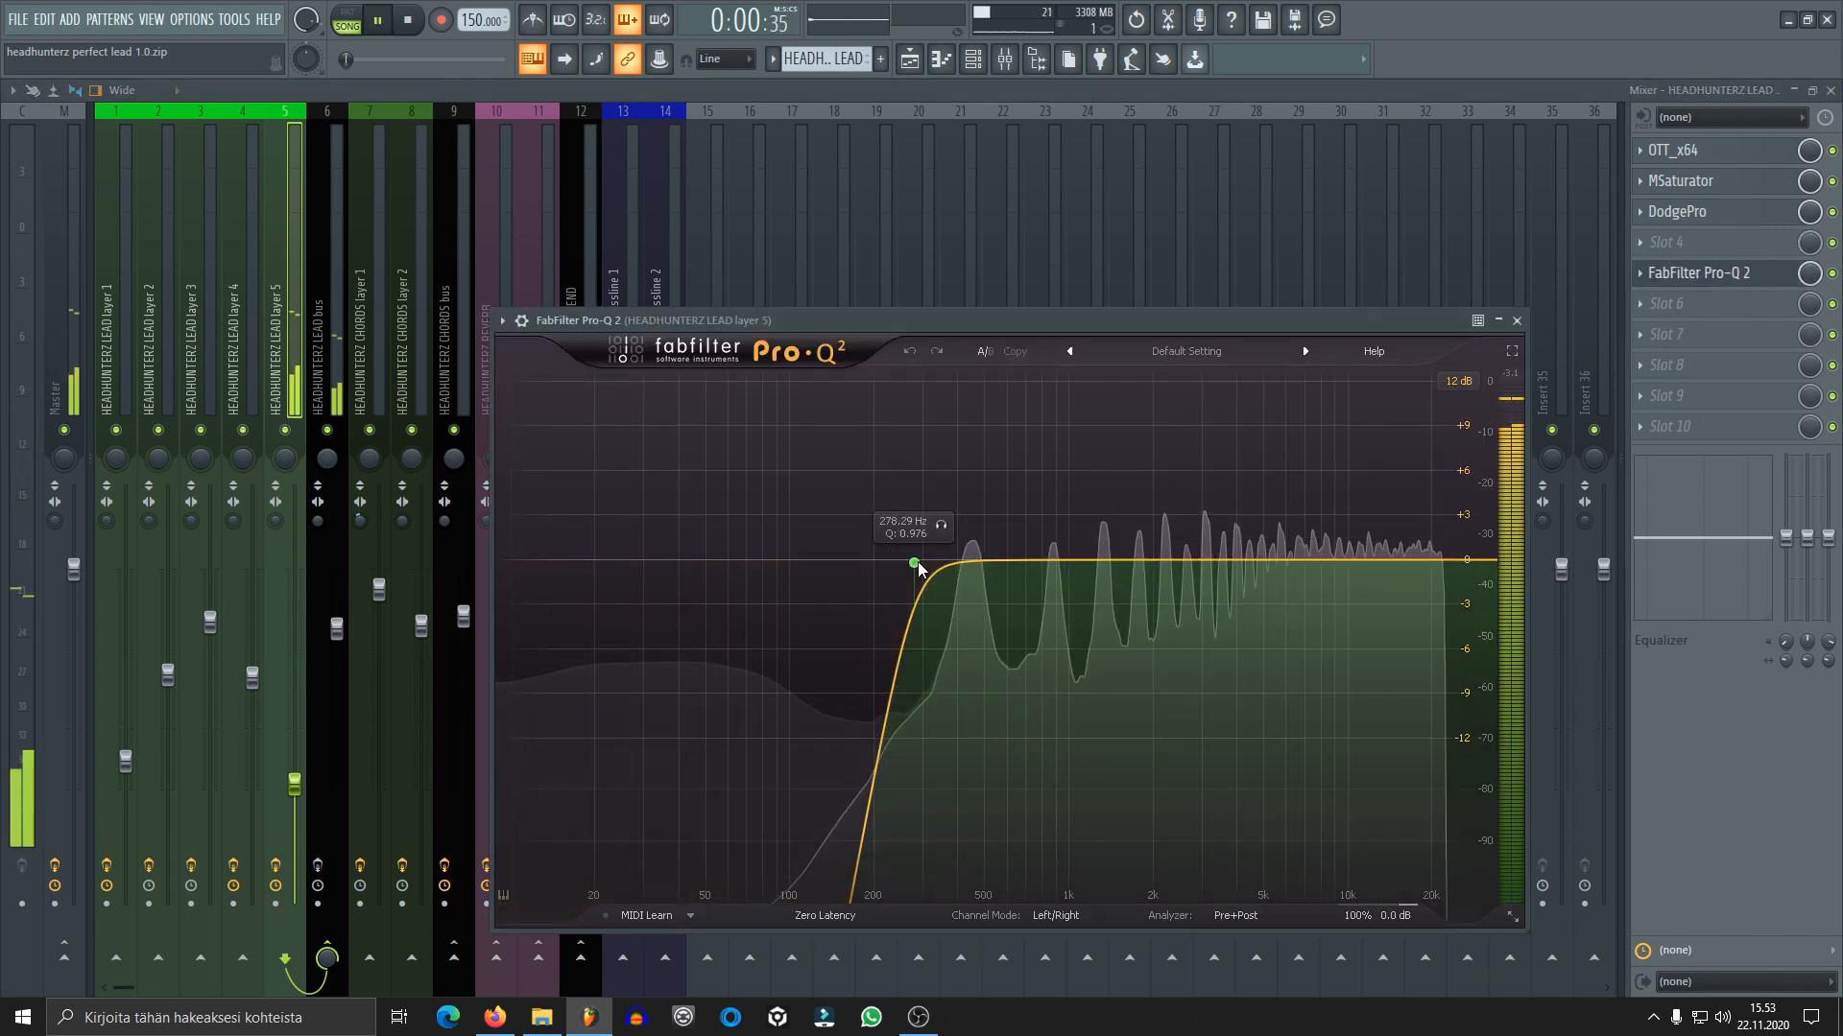
pyautogui.press('space')
pyautogui.click(1516, 321)
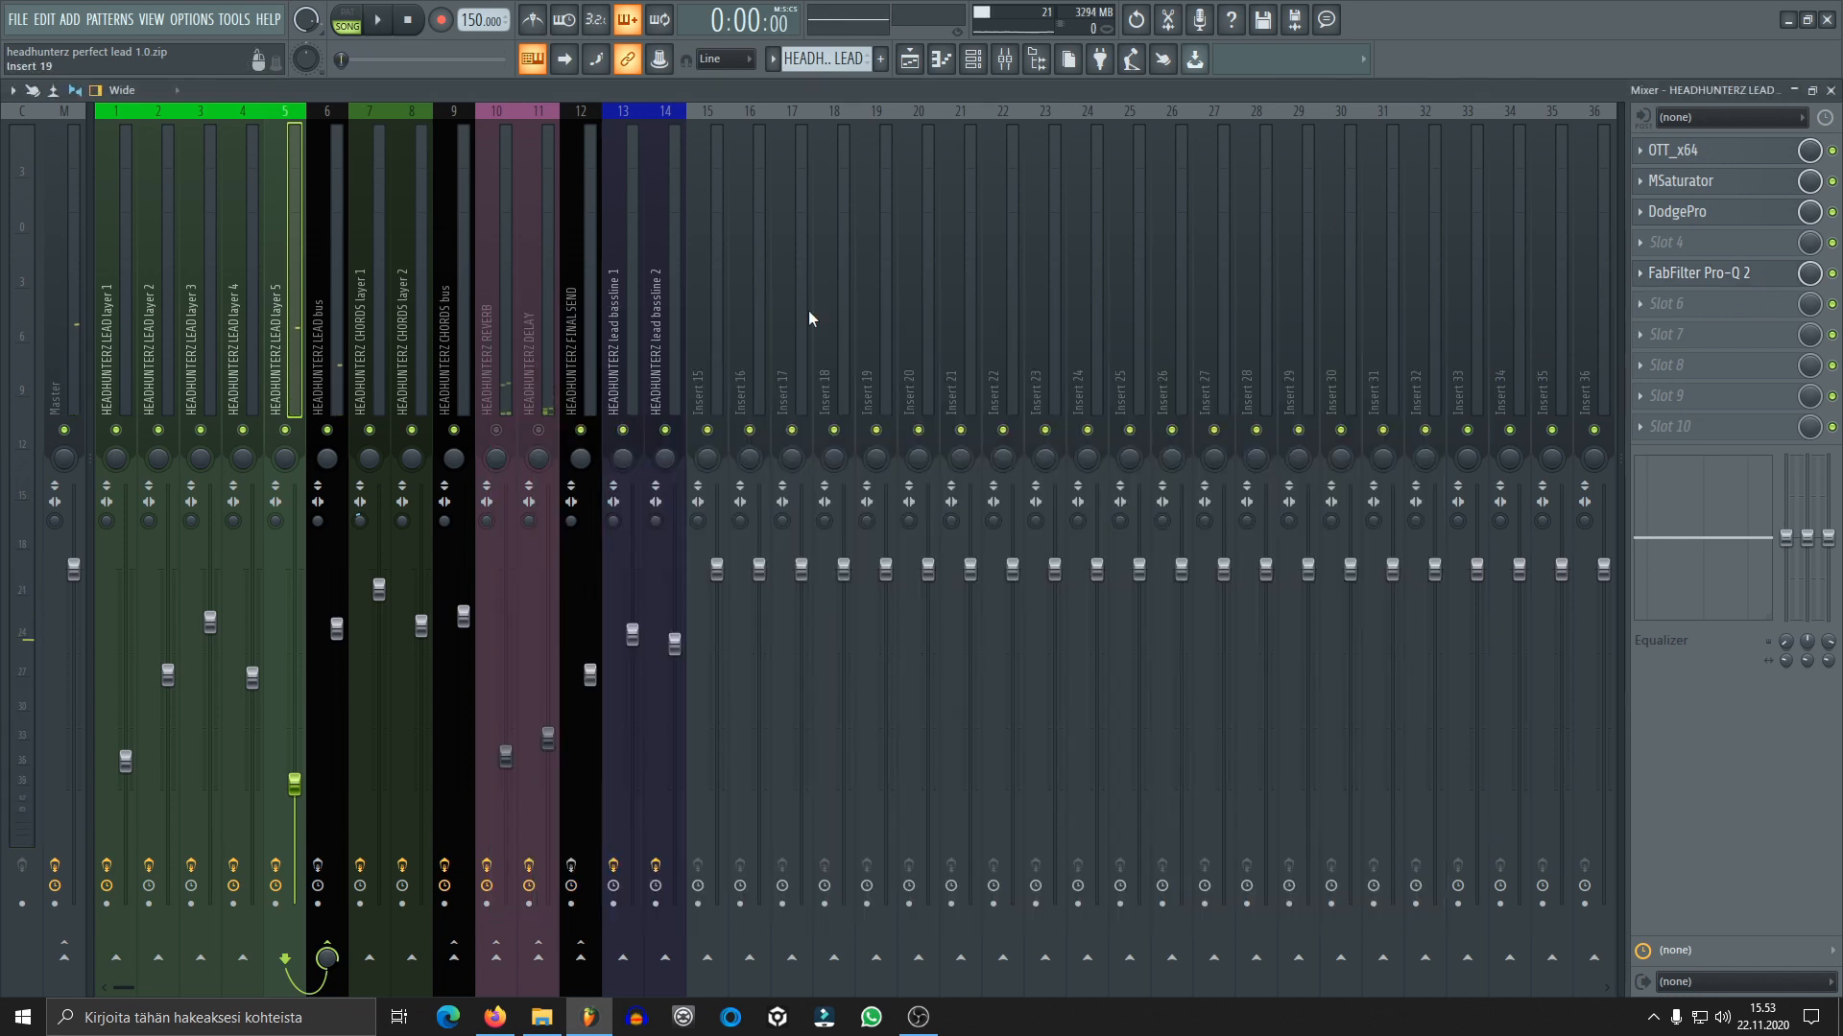
# Unmute the other lead layers and adjust the gain of the master track's FabFilter Pro-L to about +10 dB
pyautogui.press('F6')
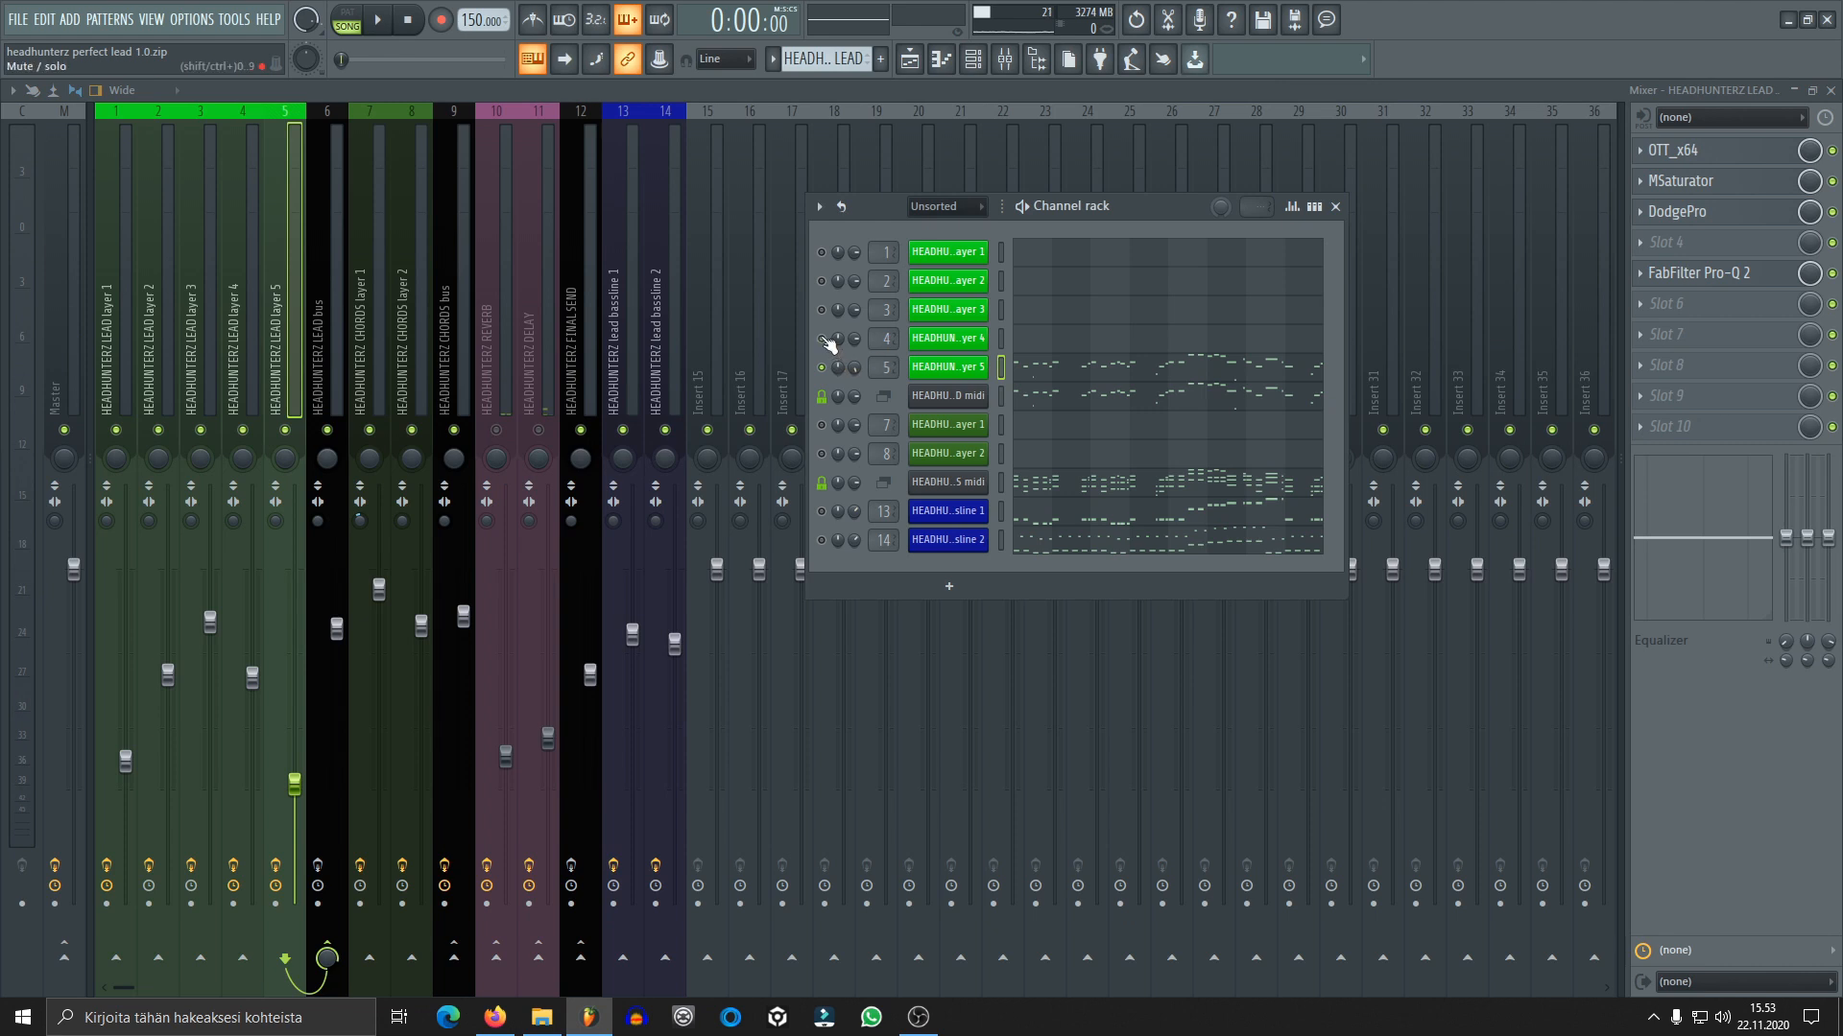
pyautogui.click(67, 352)
pyautogui.click(1699, 151)
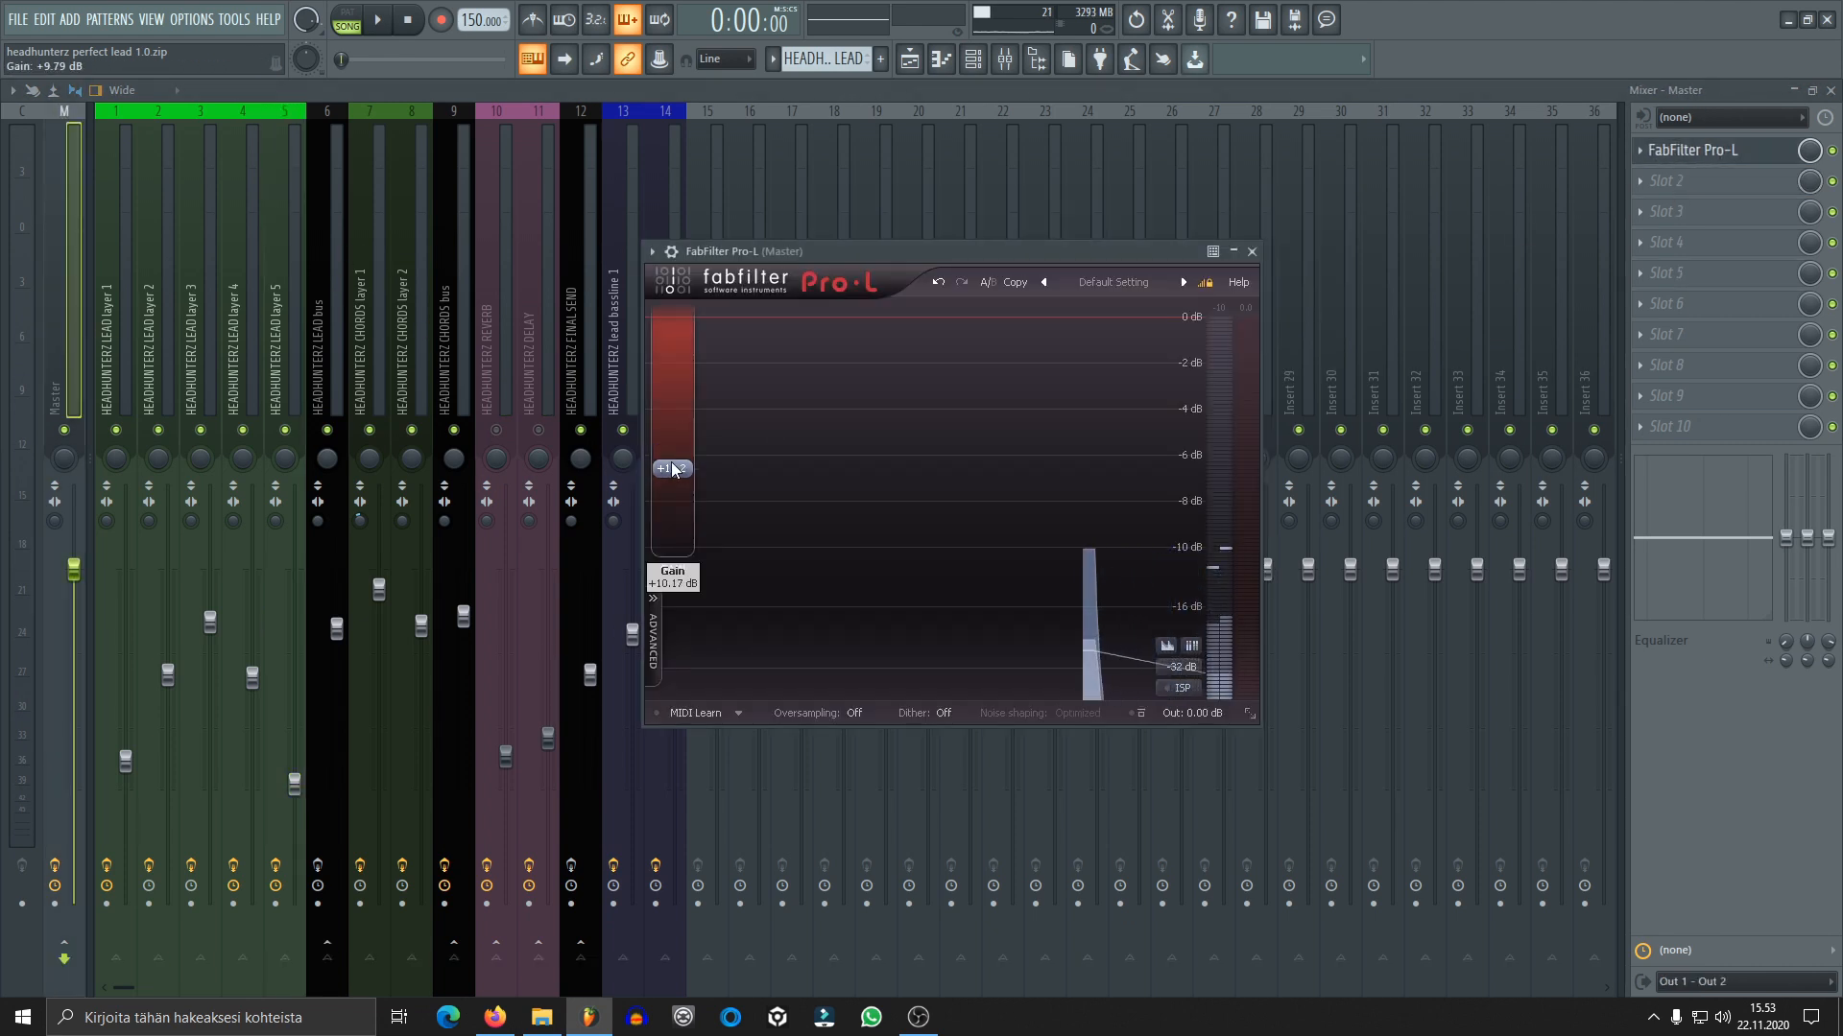
pyautogui.click(895, 221)
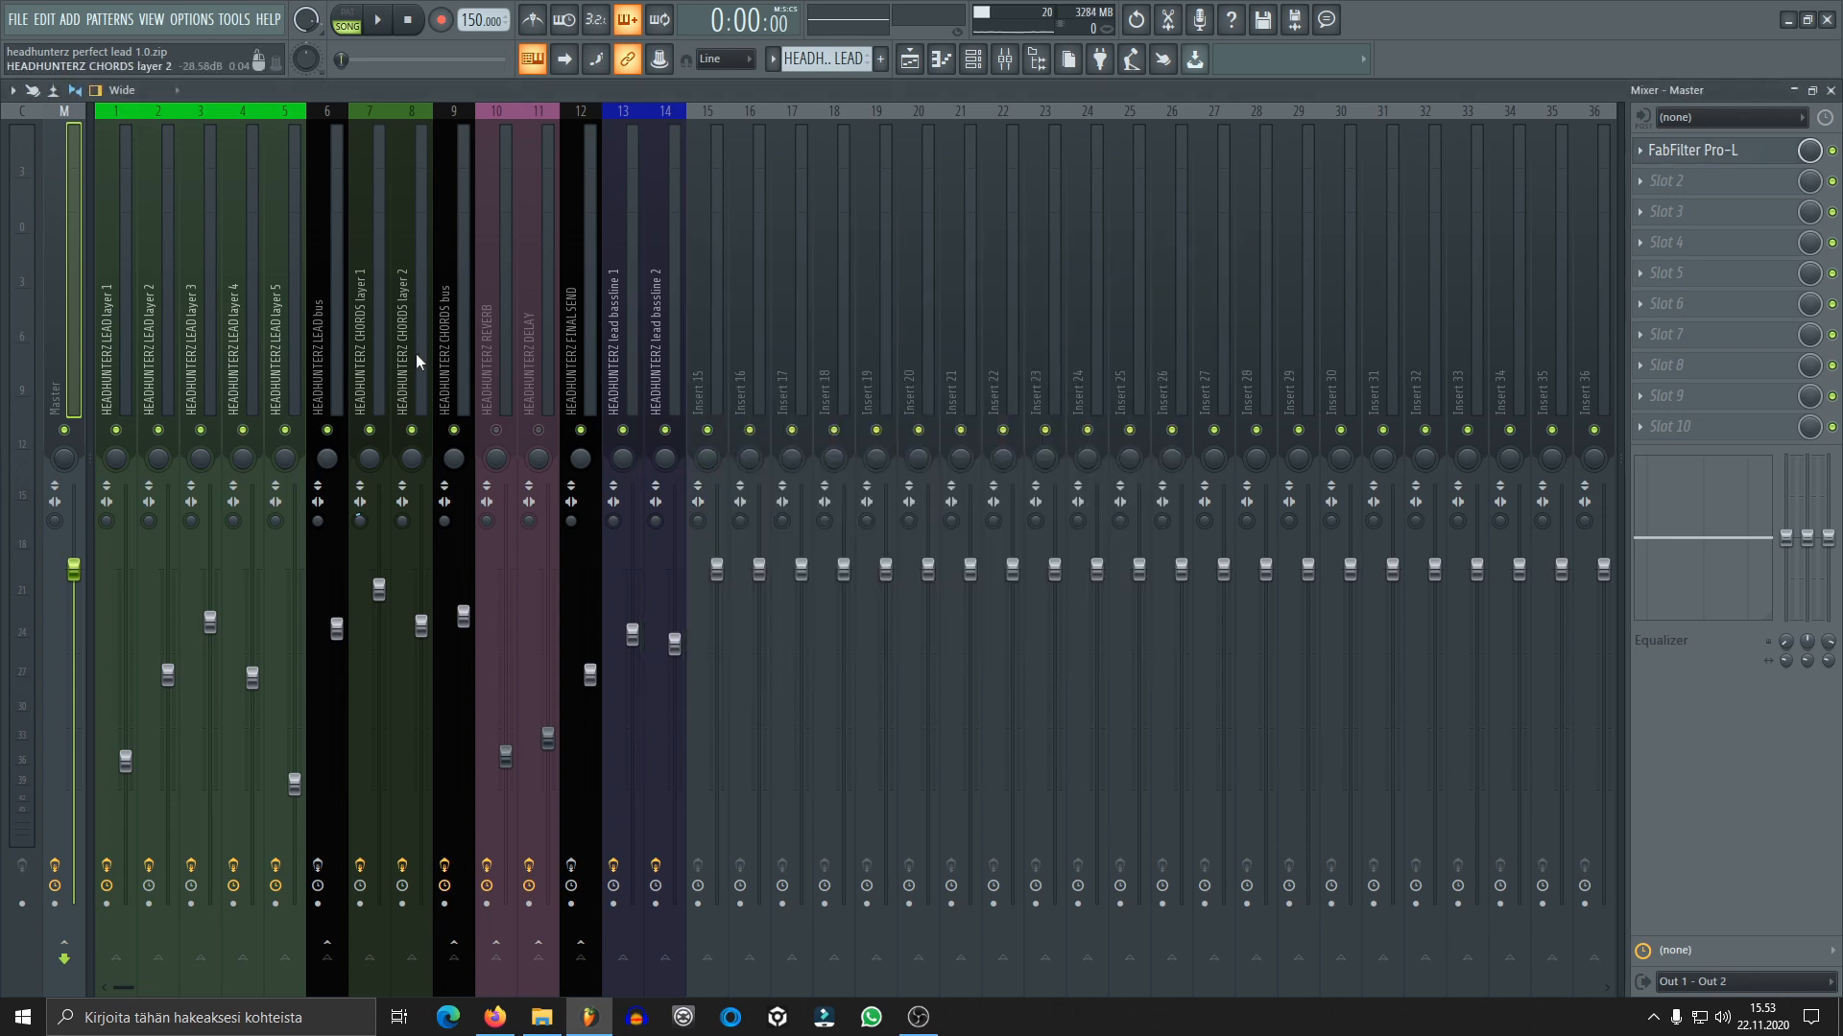
# Bypass all nine effects on the HEADHUNTERZ LEAD bus and play the five lead layers together without bus processing
pyautogui.click(338, 359)
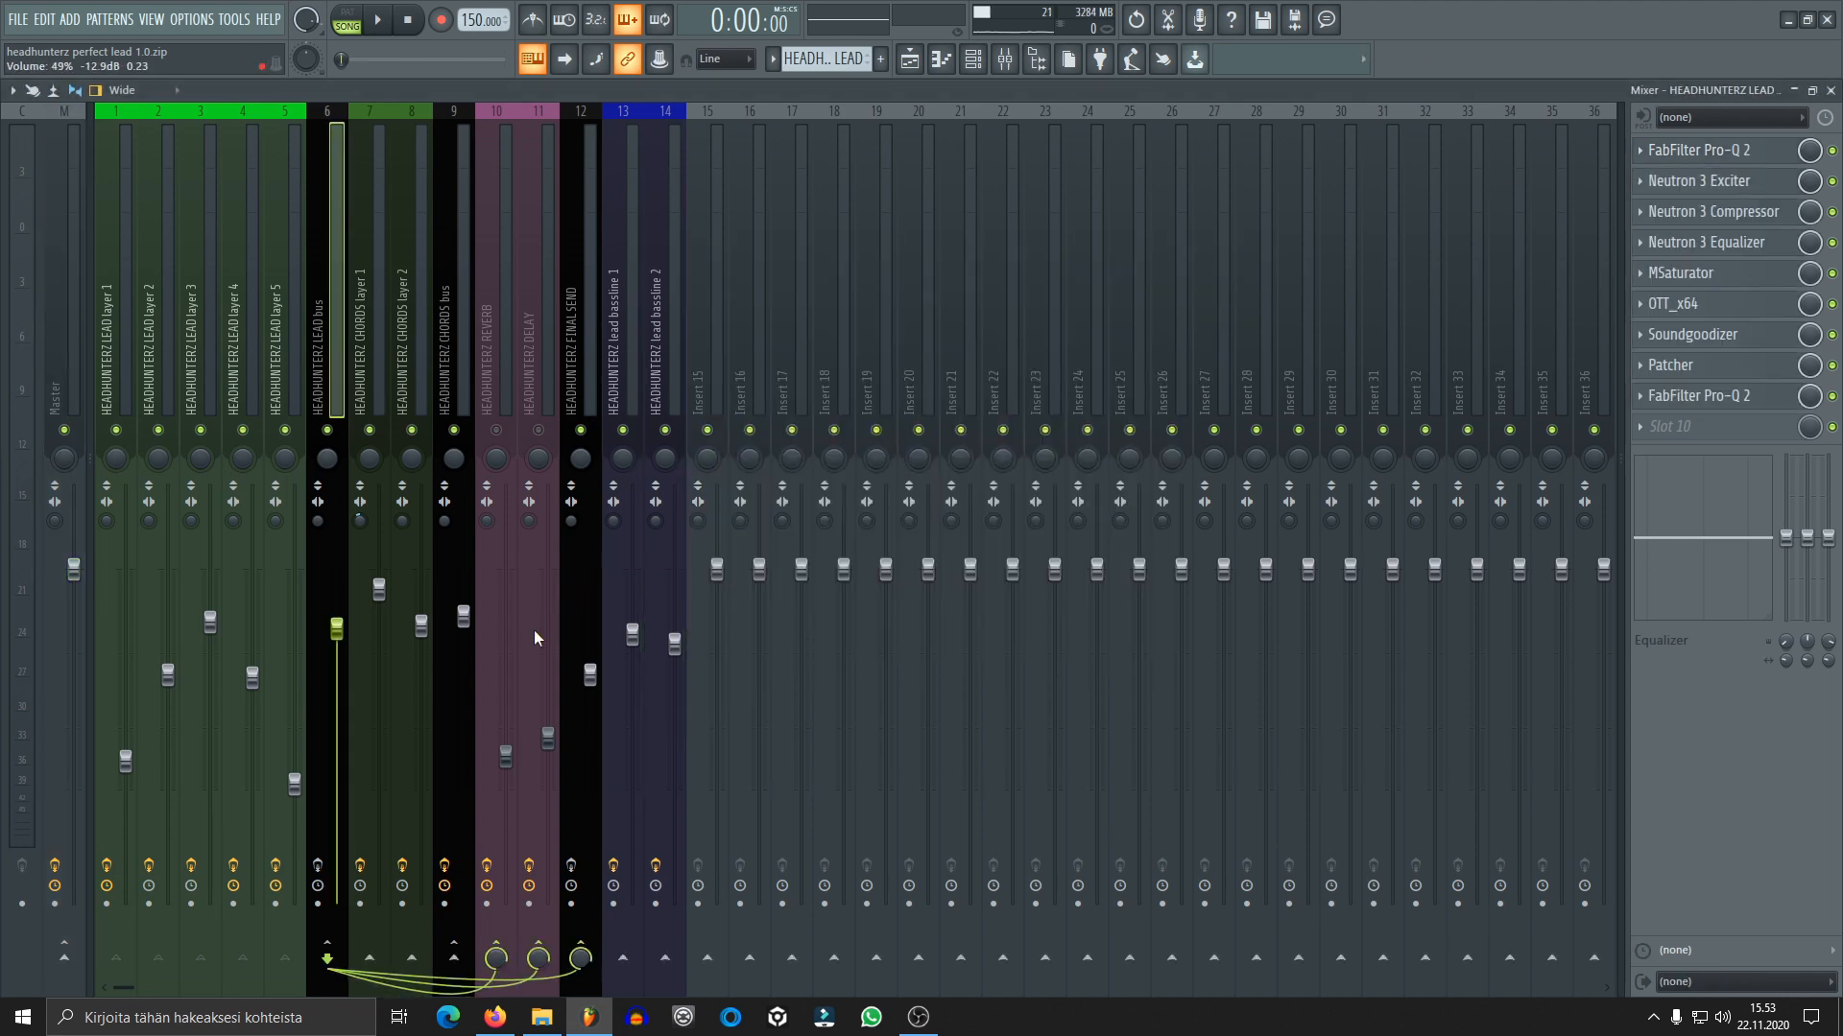
pyautogui.click(1832, 397)
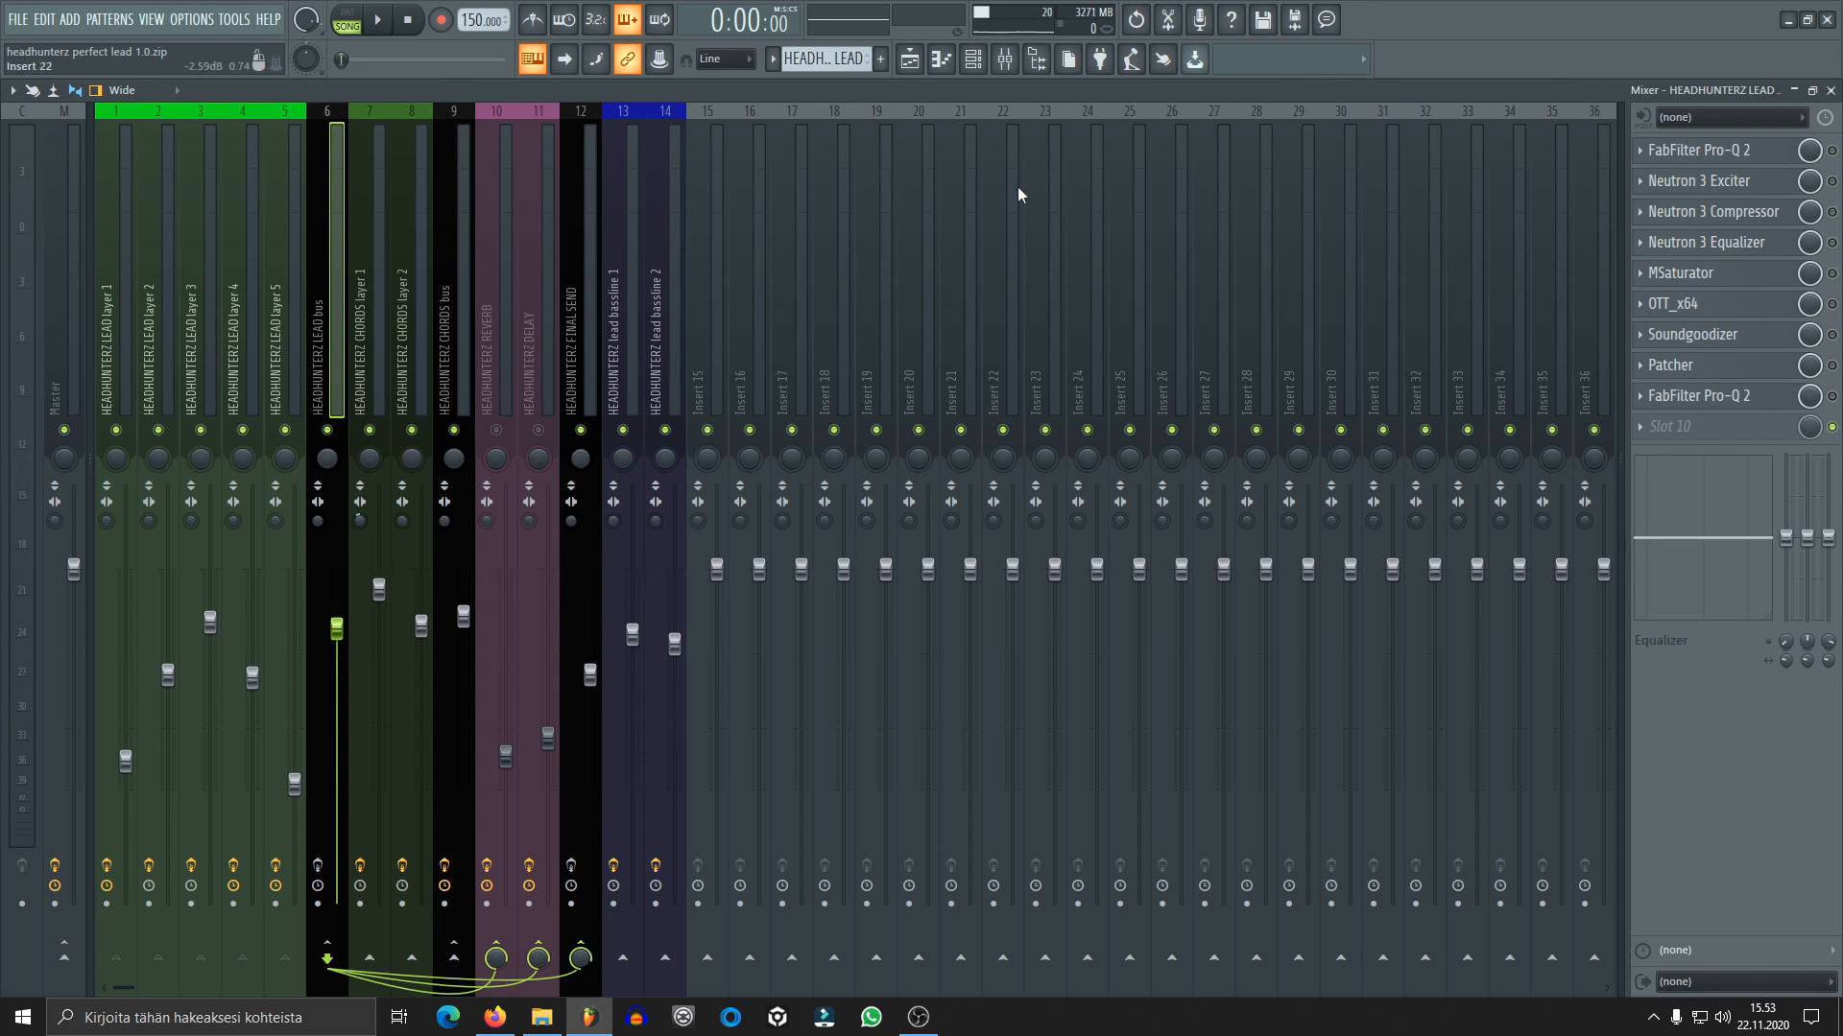
pyautogui.click(254, 372)
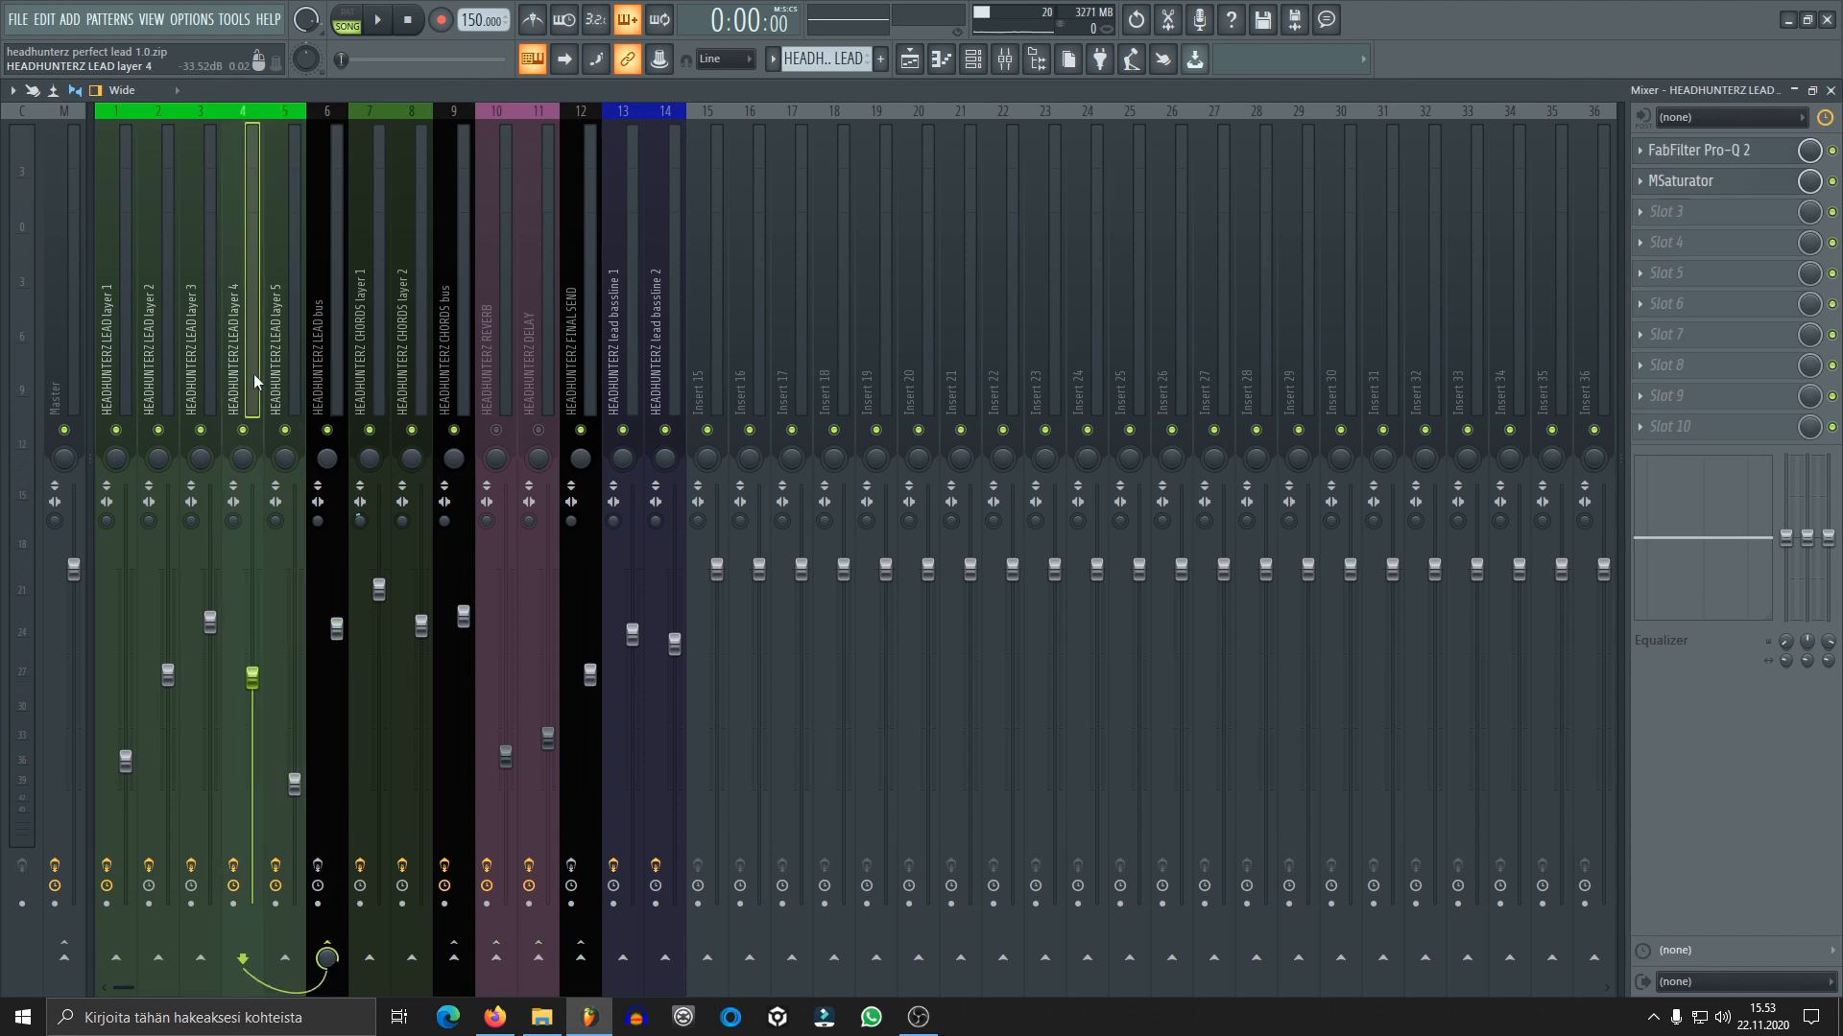
pyautogui.scroll(1, 219, 372)
pyautogui.scroll(-2, 219, 372)
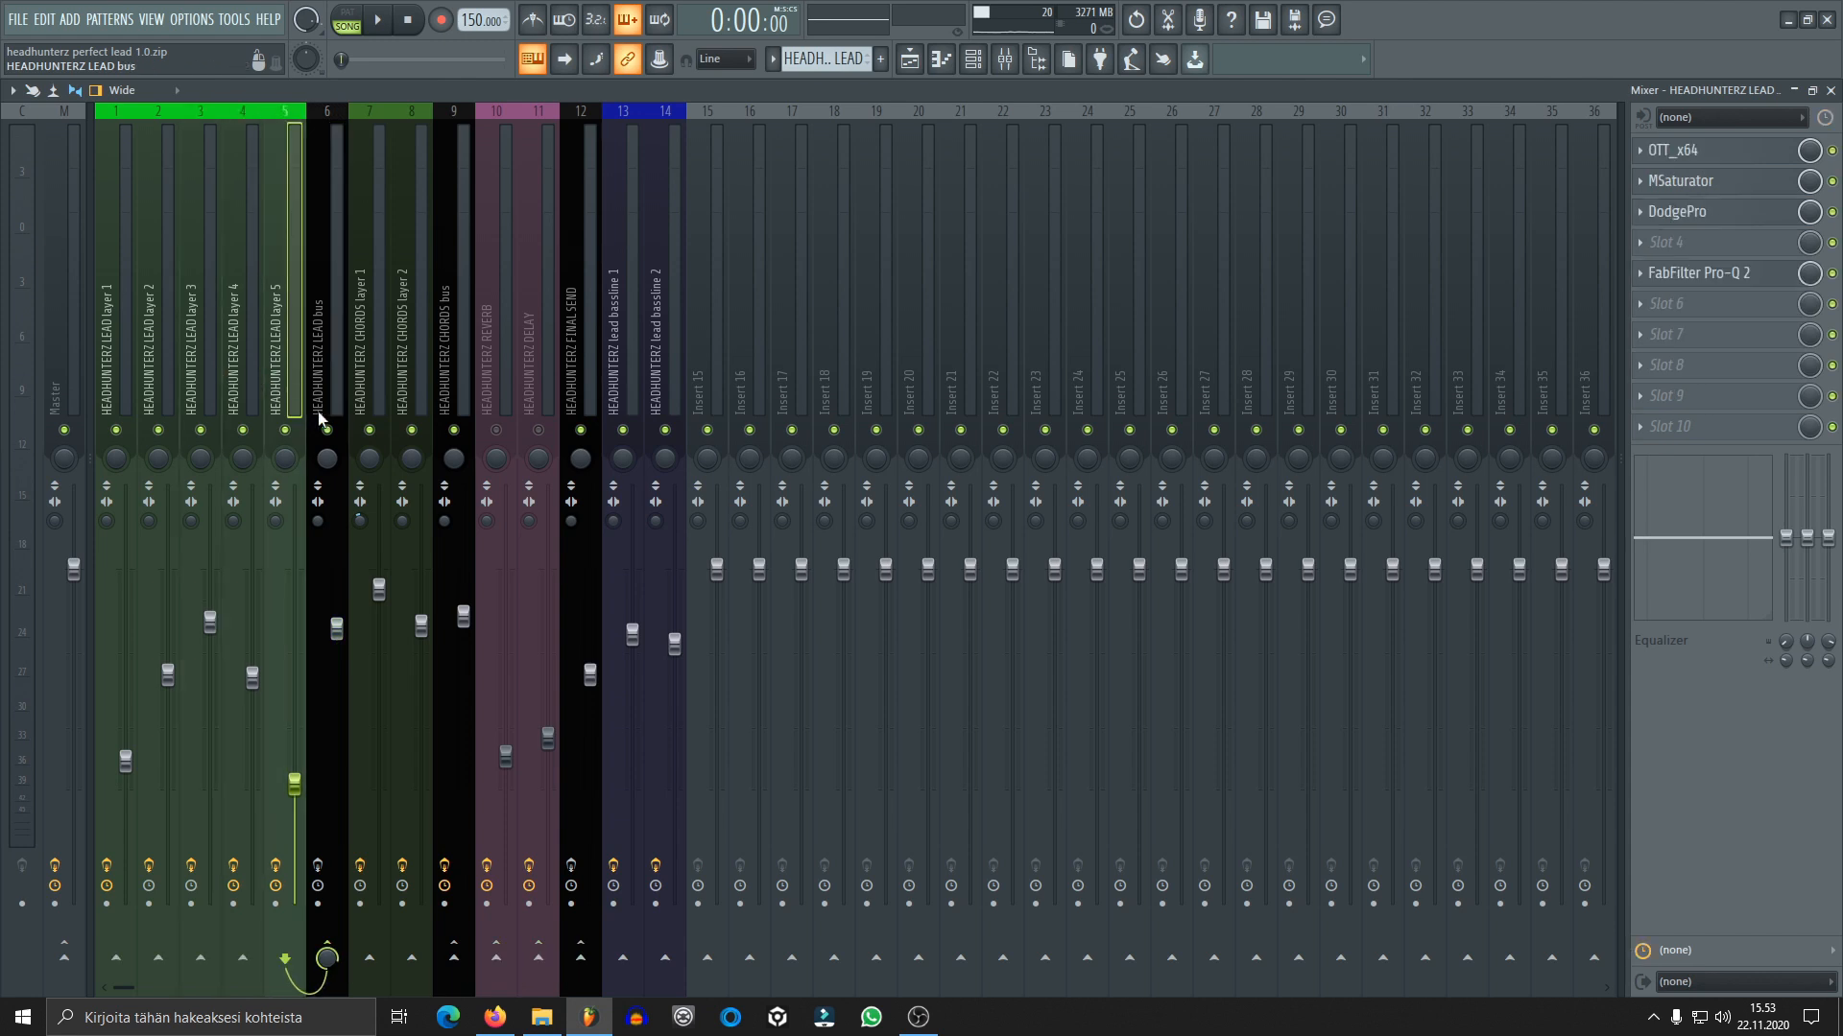
pyautogui.press('space')
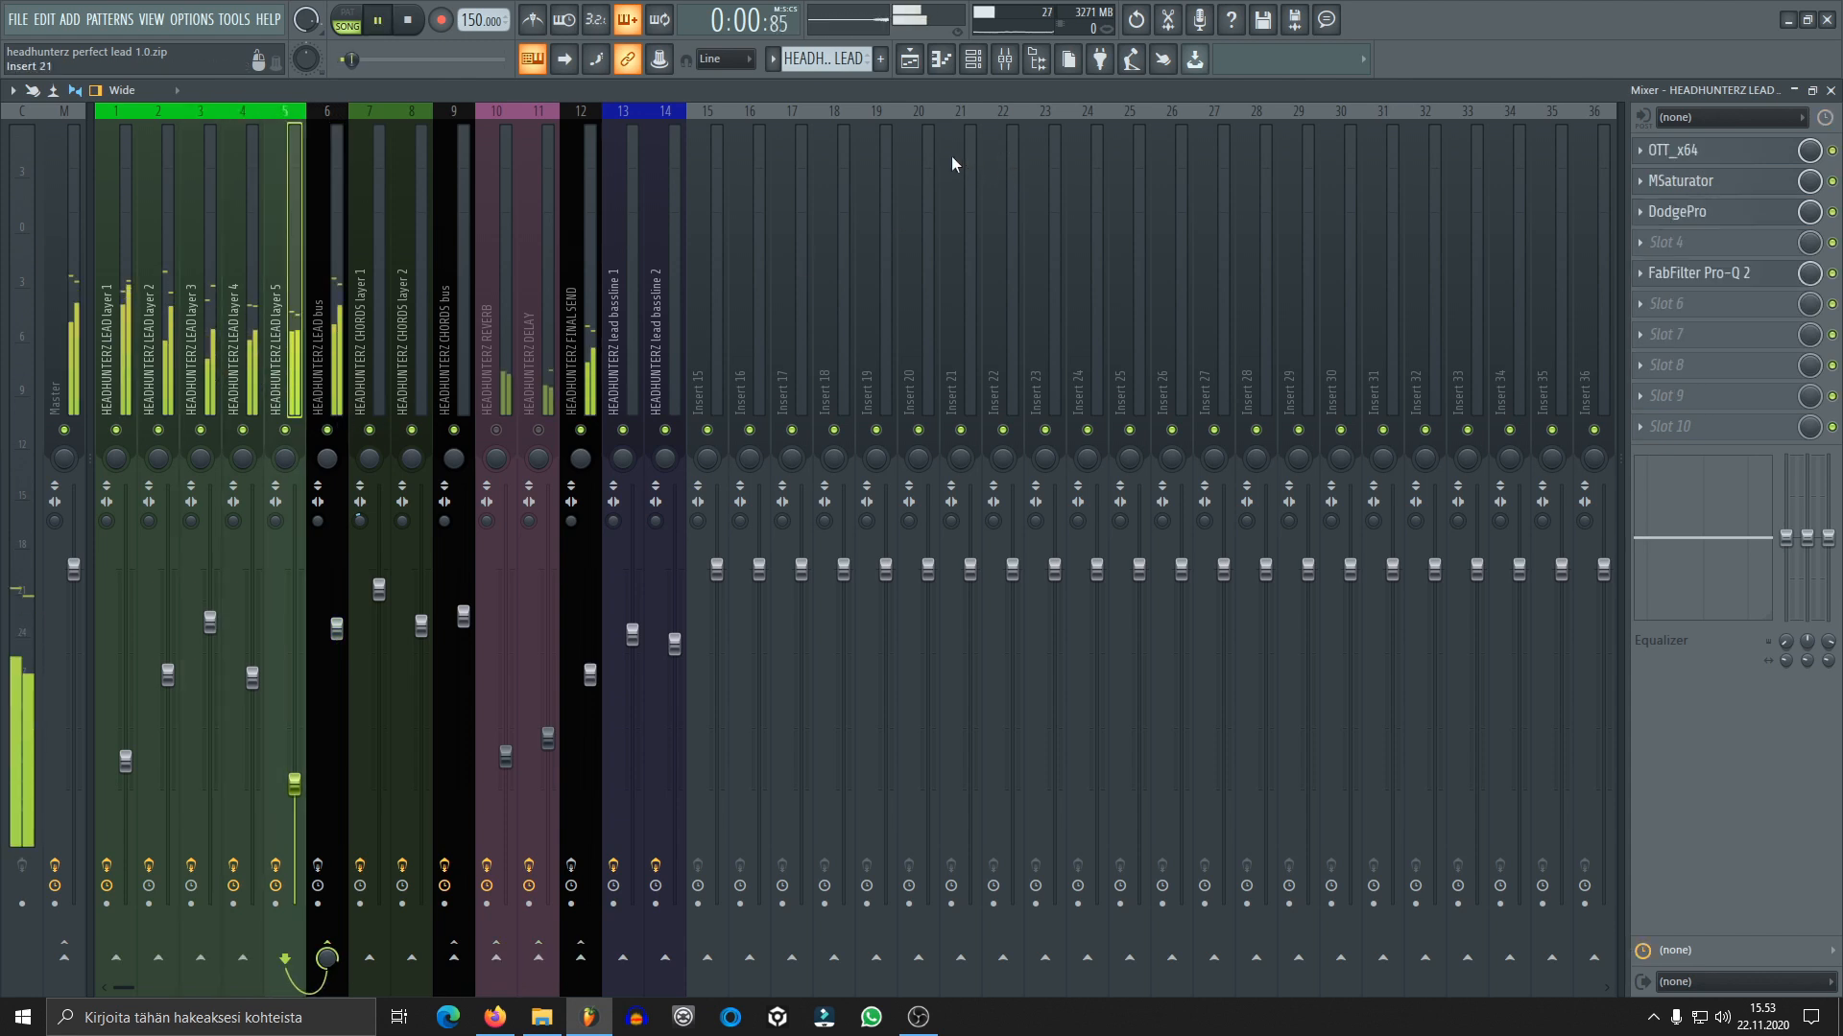
pyautogui.click(343, 345)
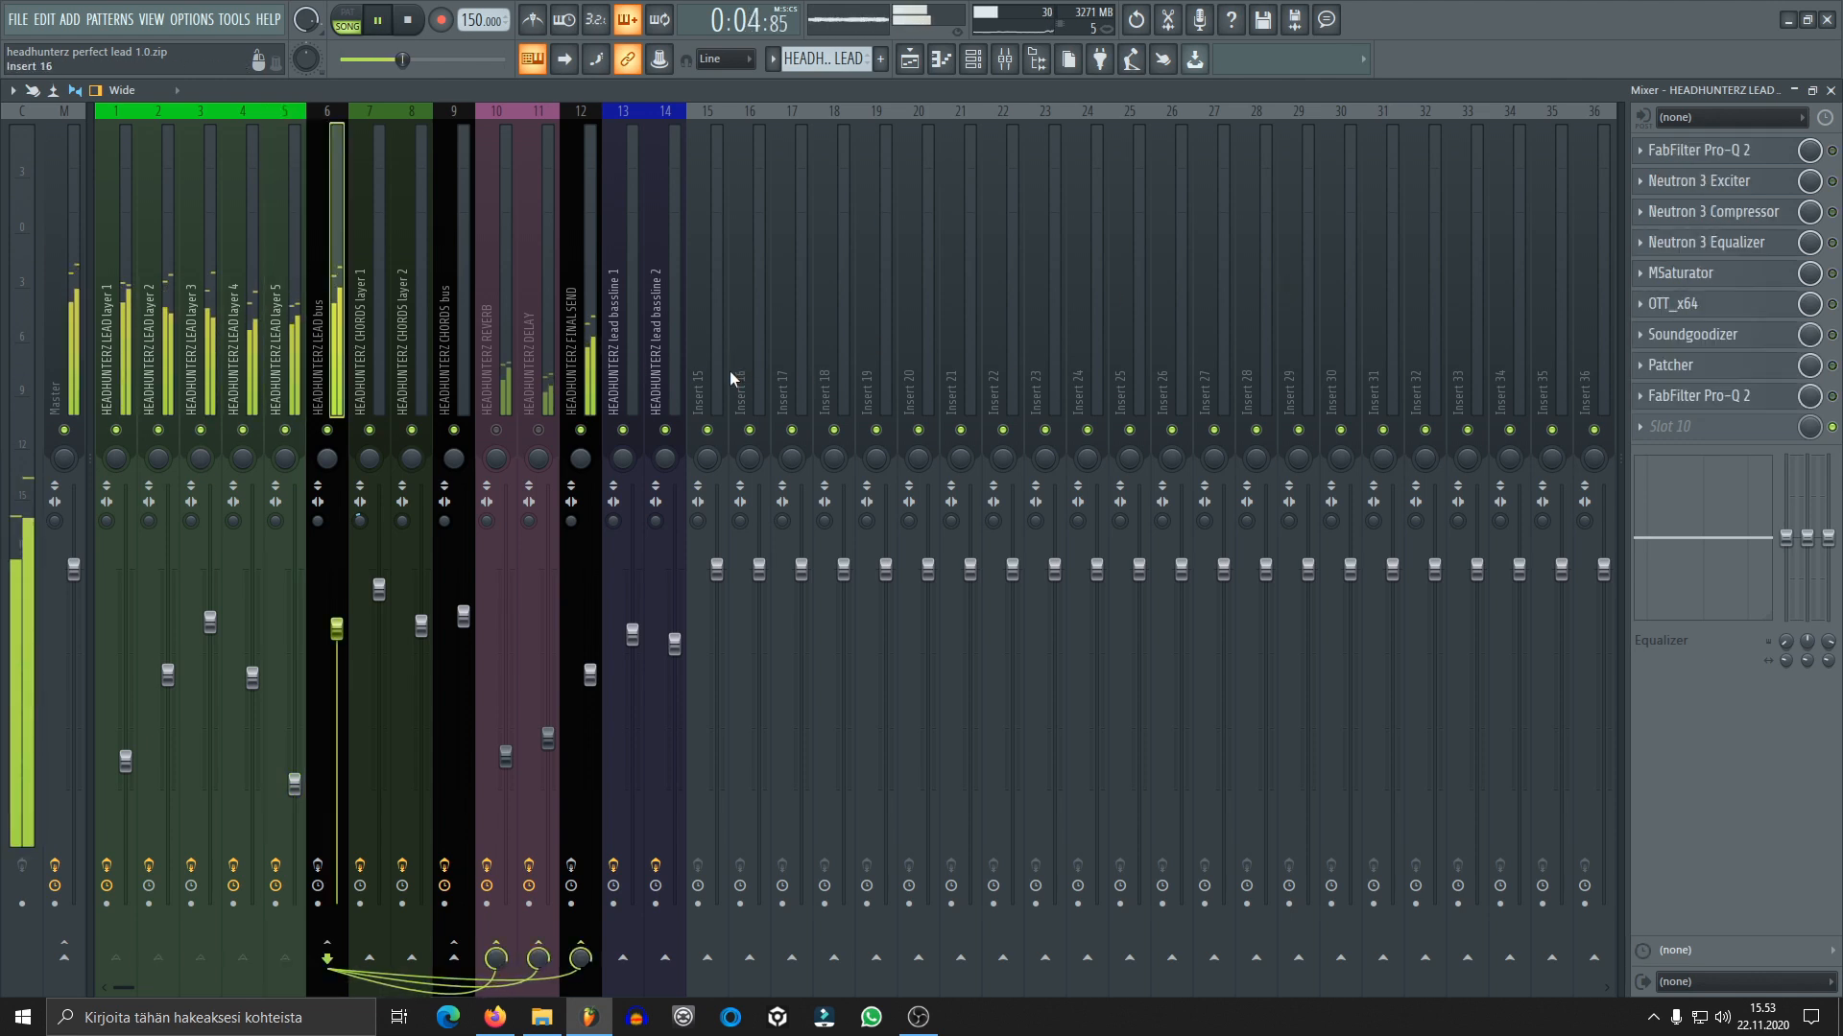
pyautogui.press('space')
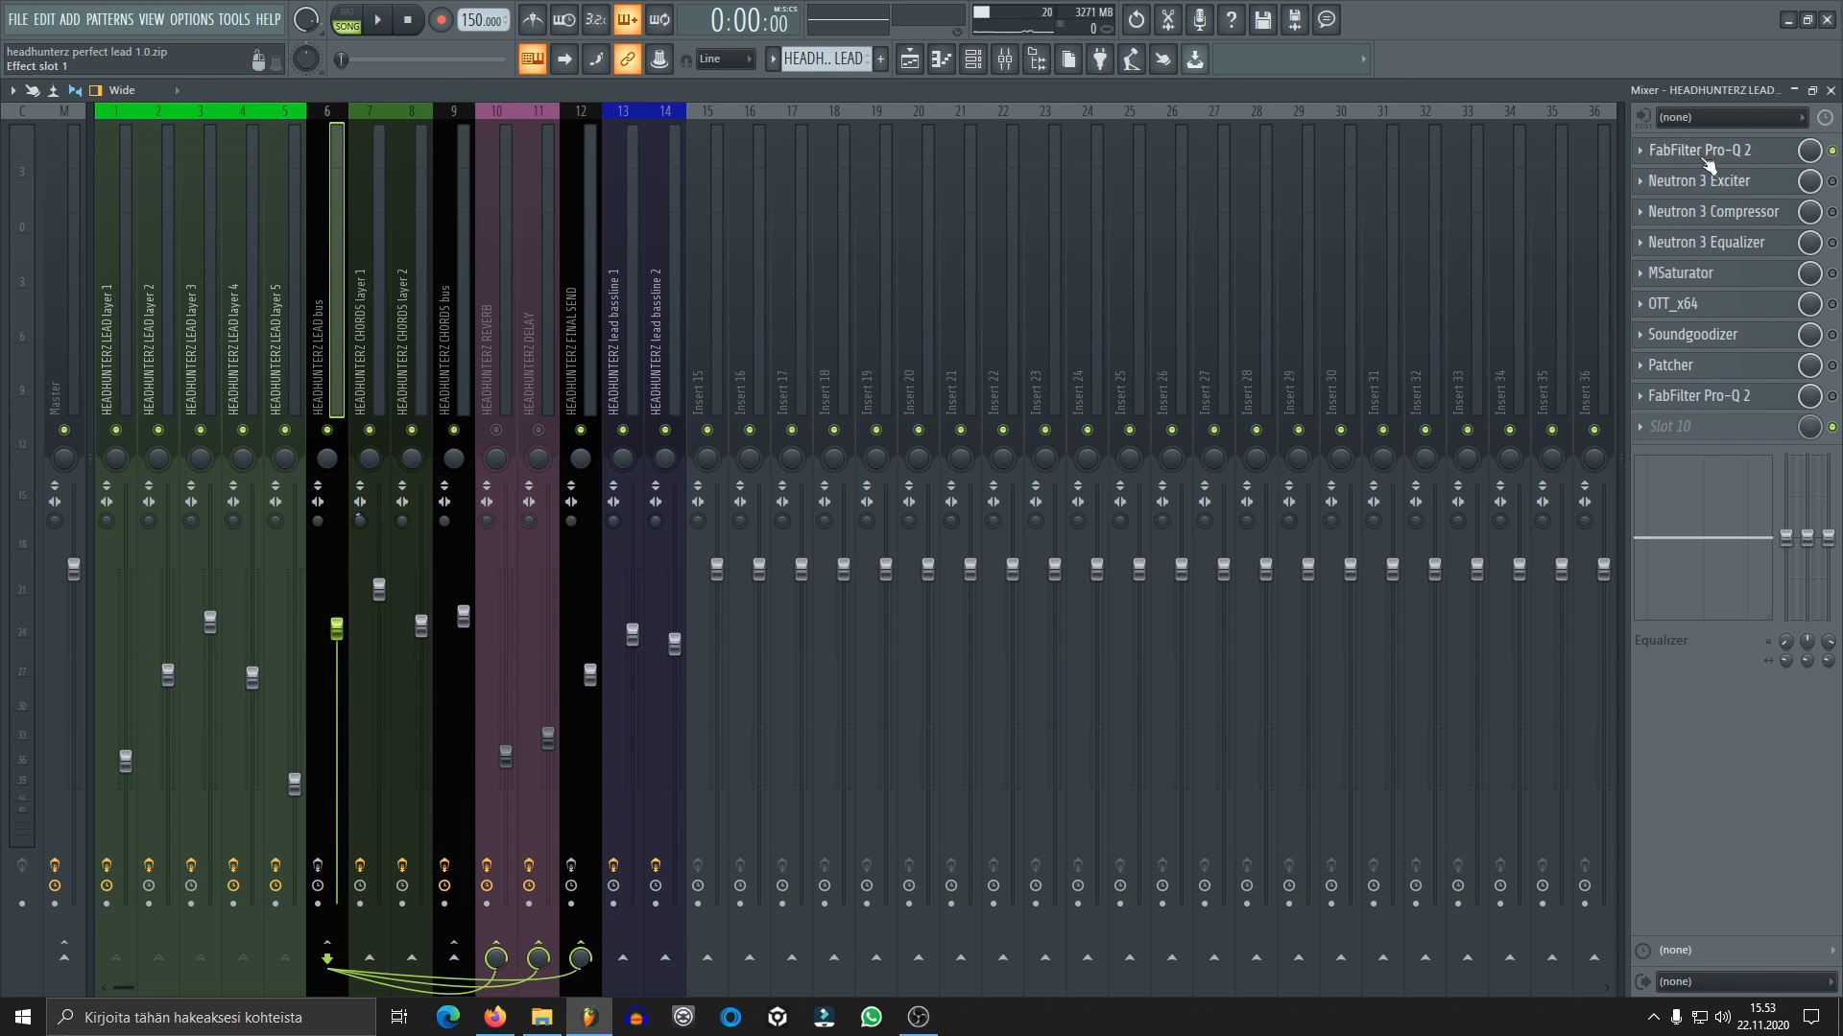
# Review the FabFilter Pro-Q 2 in the lead bus's first effect slot and delete it from the bus
pyautogui.click(1706, 154)
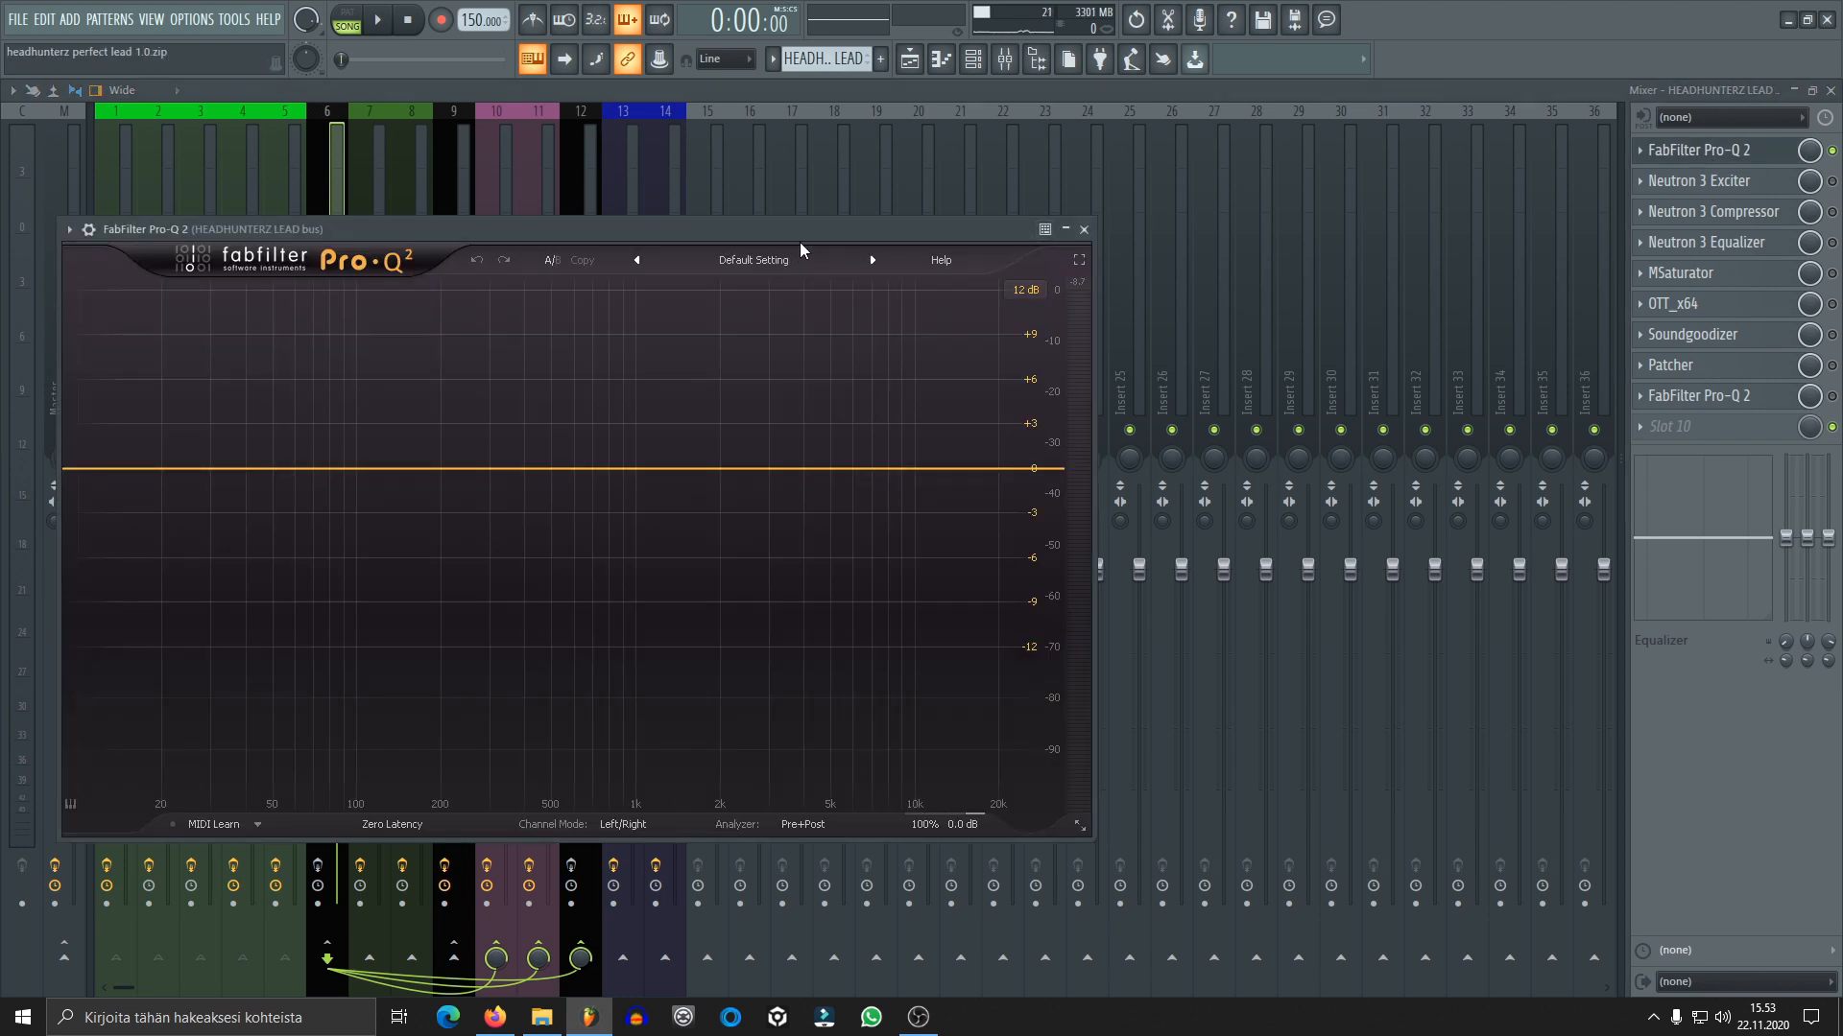
pyautogui.moveTo(912, 228); pyautogui.dragTo(1116, 139)
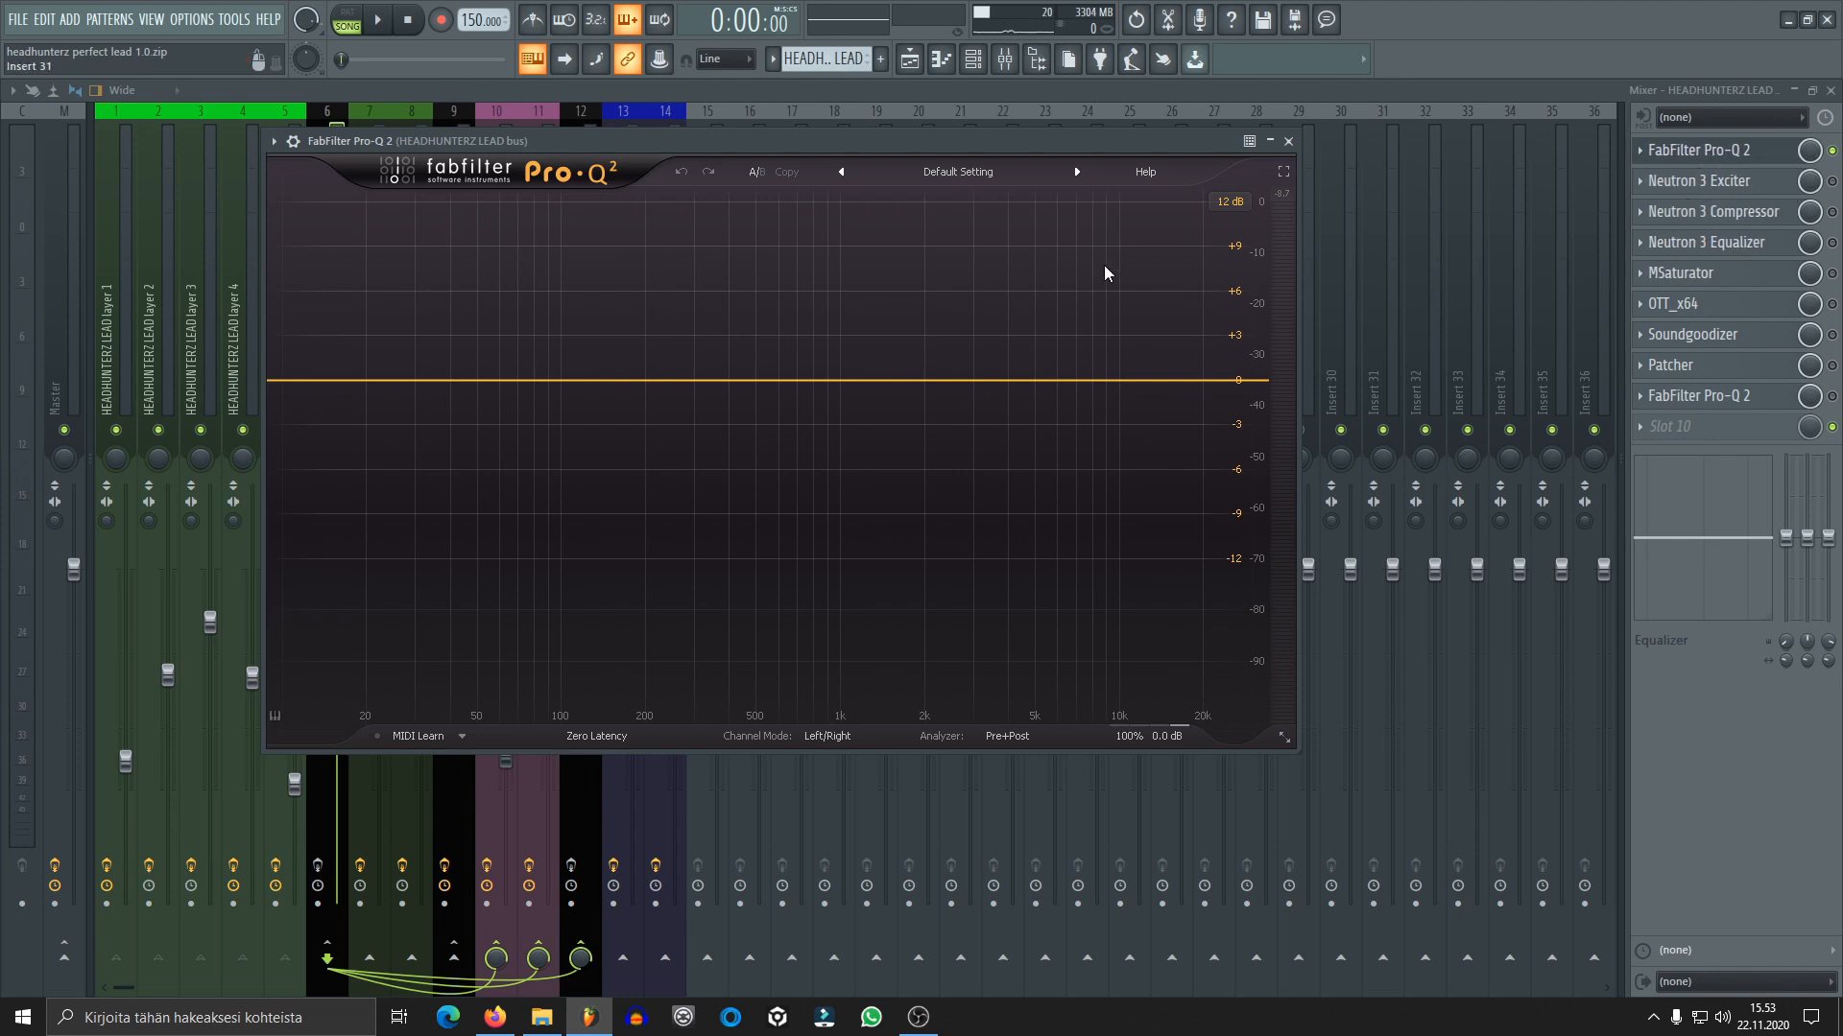
pyautogui.click(1288, 142)
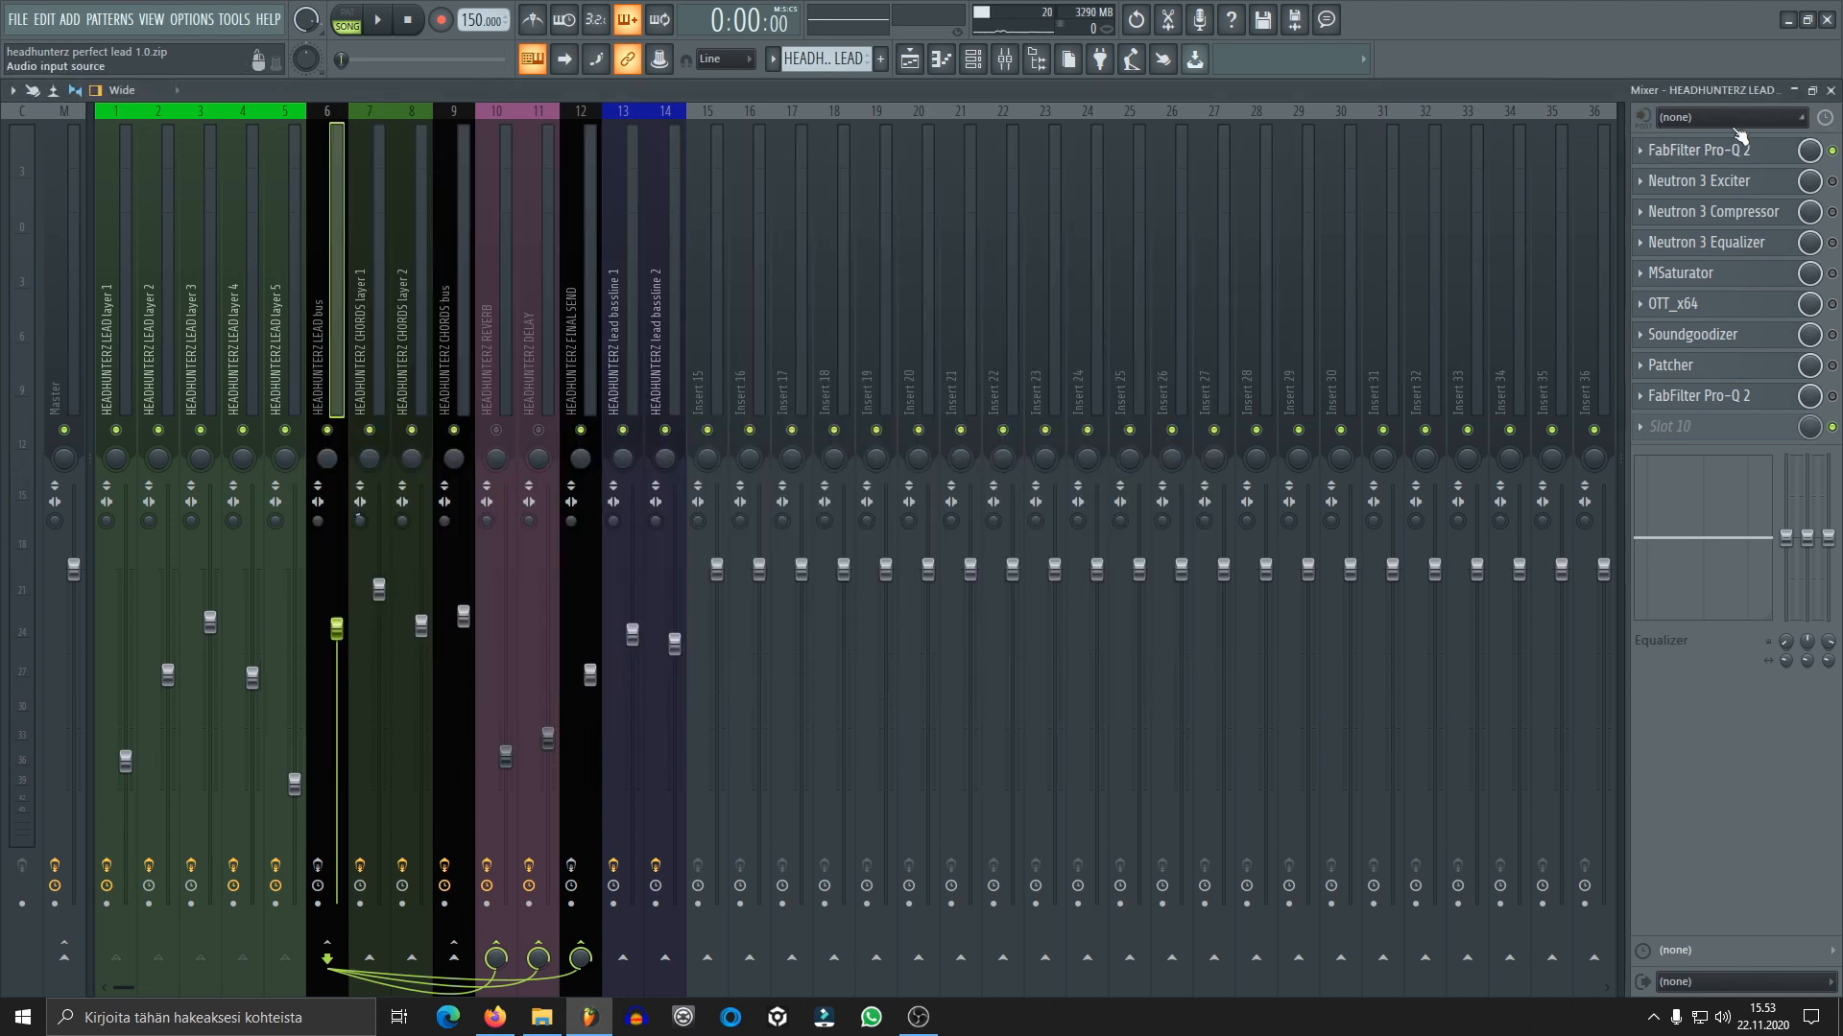
pyautogui.click(1638, 151)
pyautogui.click(1674, 194)
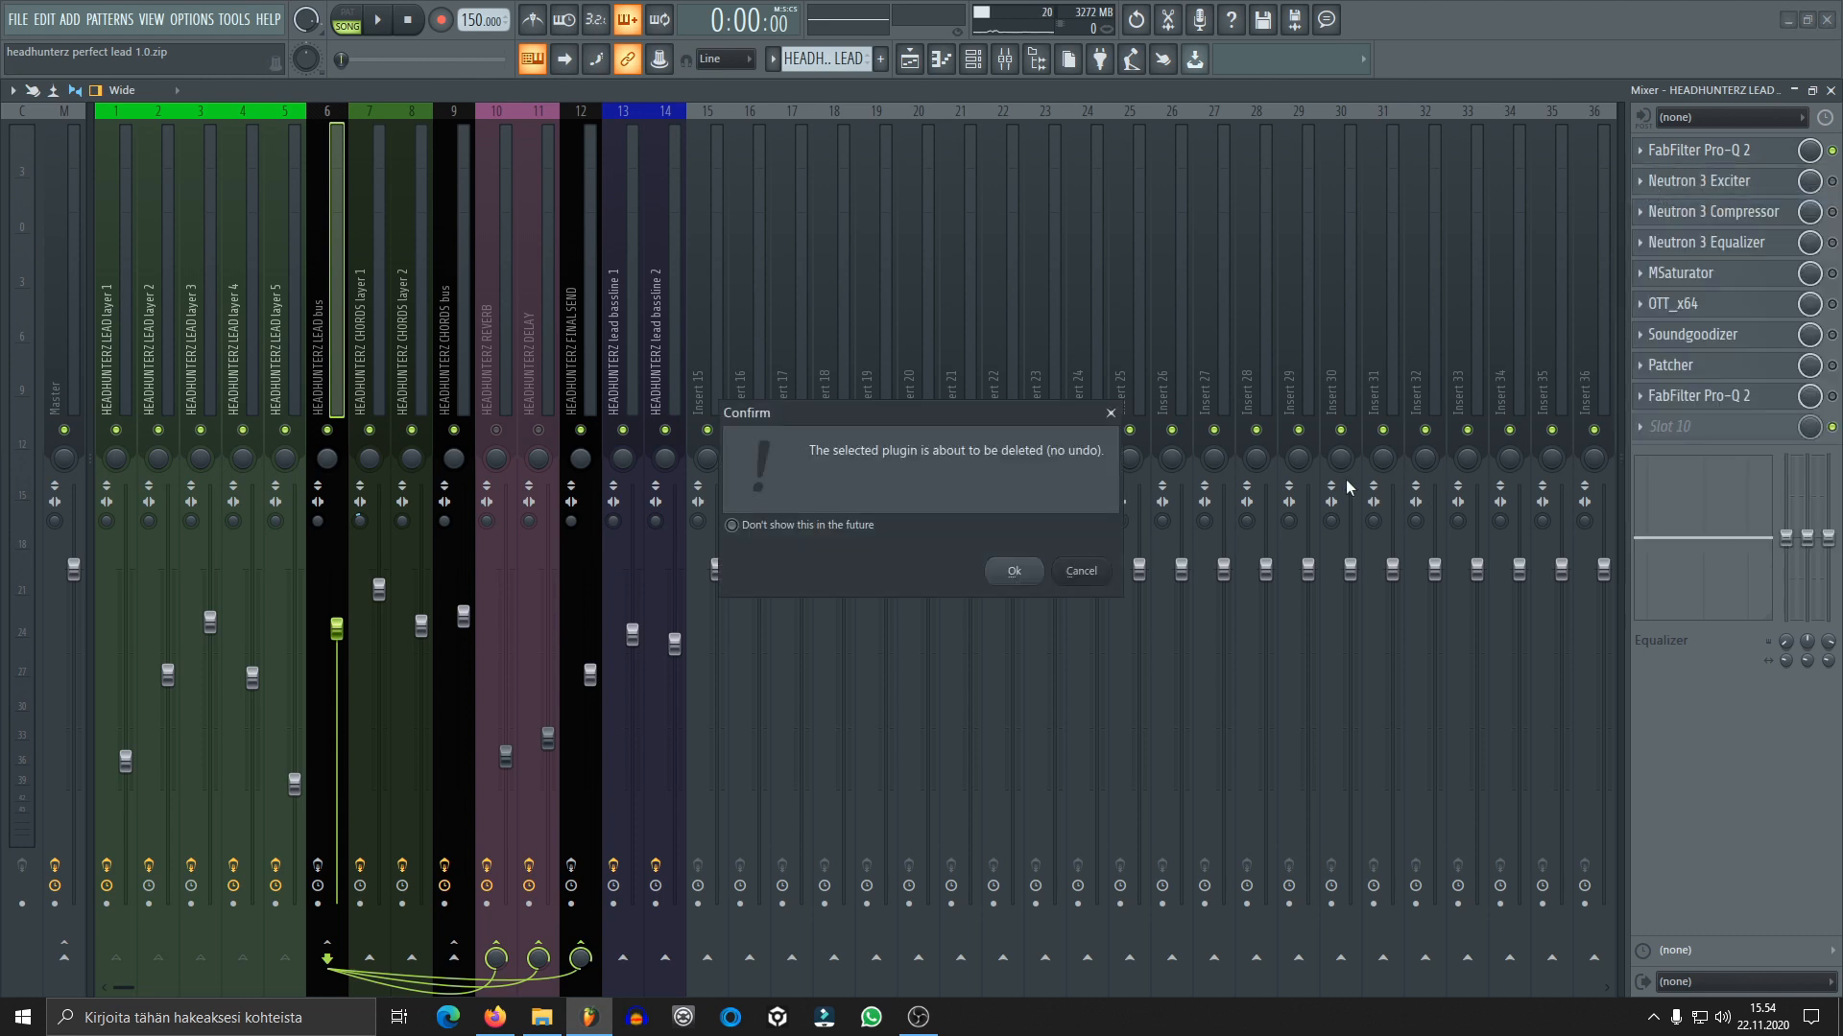
pyautogui.click(1014, 571)
# Enable Neutron 3 Exciter on the lead bus and open it, repositioning its window clear of the effect slots
pyautogui.click(1832, 182)
pyautogui.click(1728, 182)
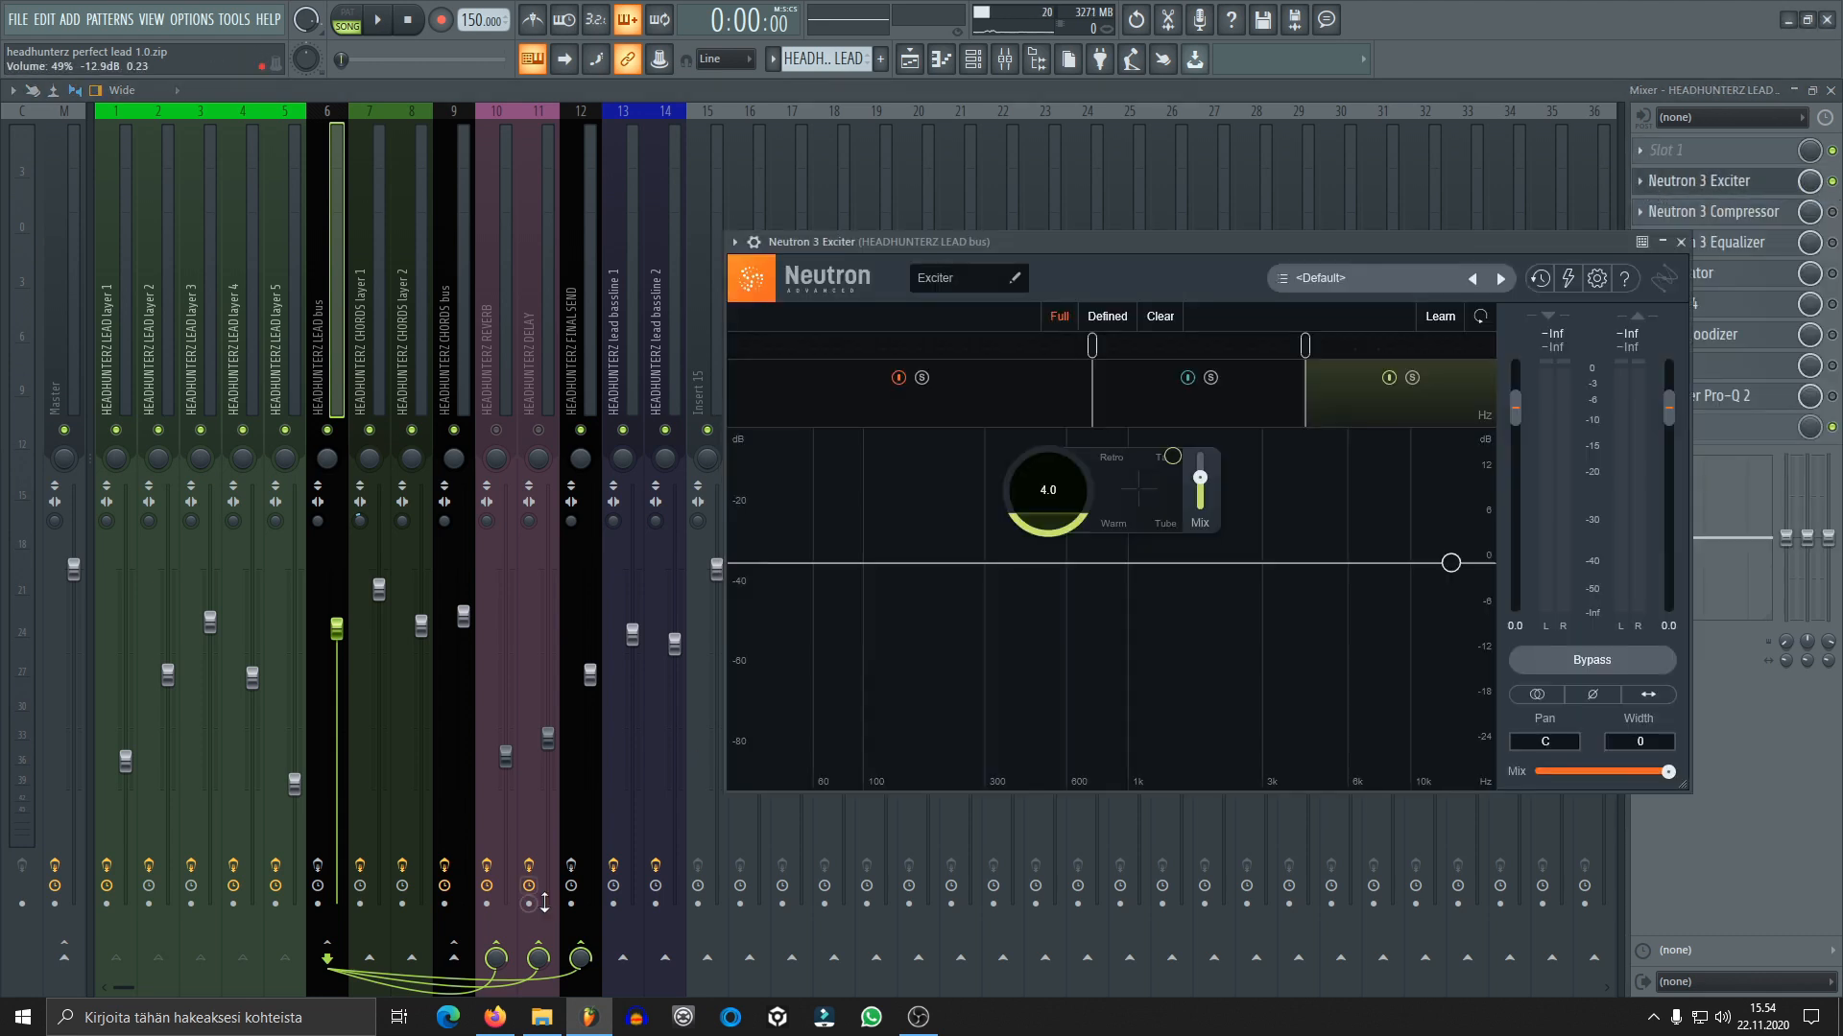
pyautogui.moveTo(1234, 240); pyautogui.dragTo(908, 206)
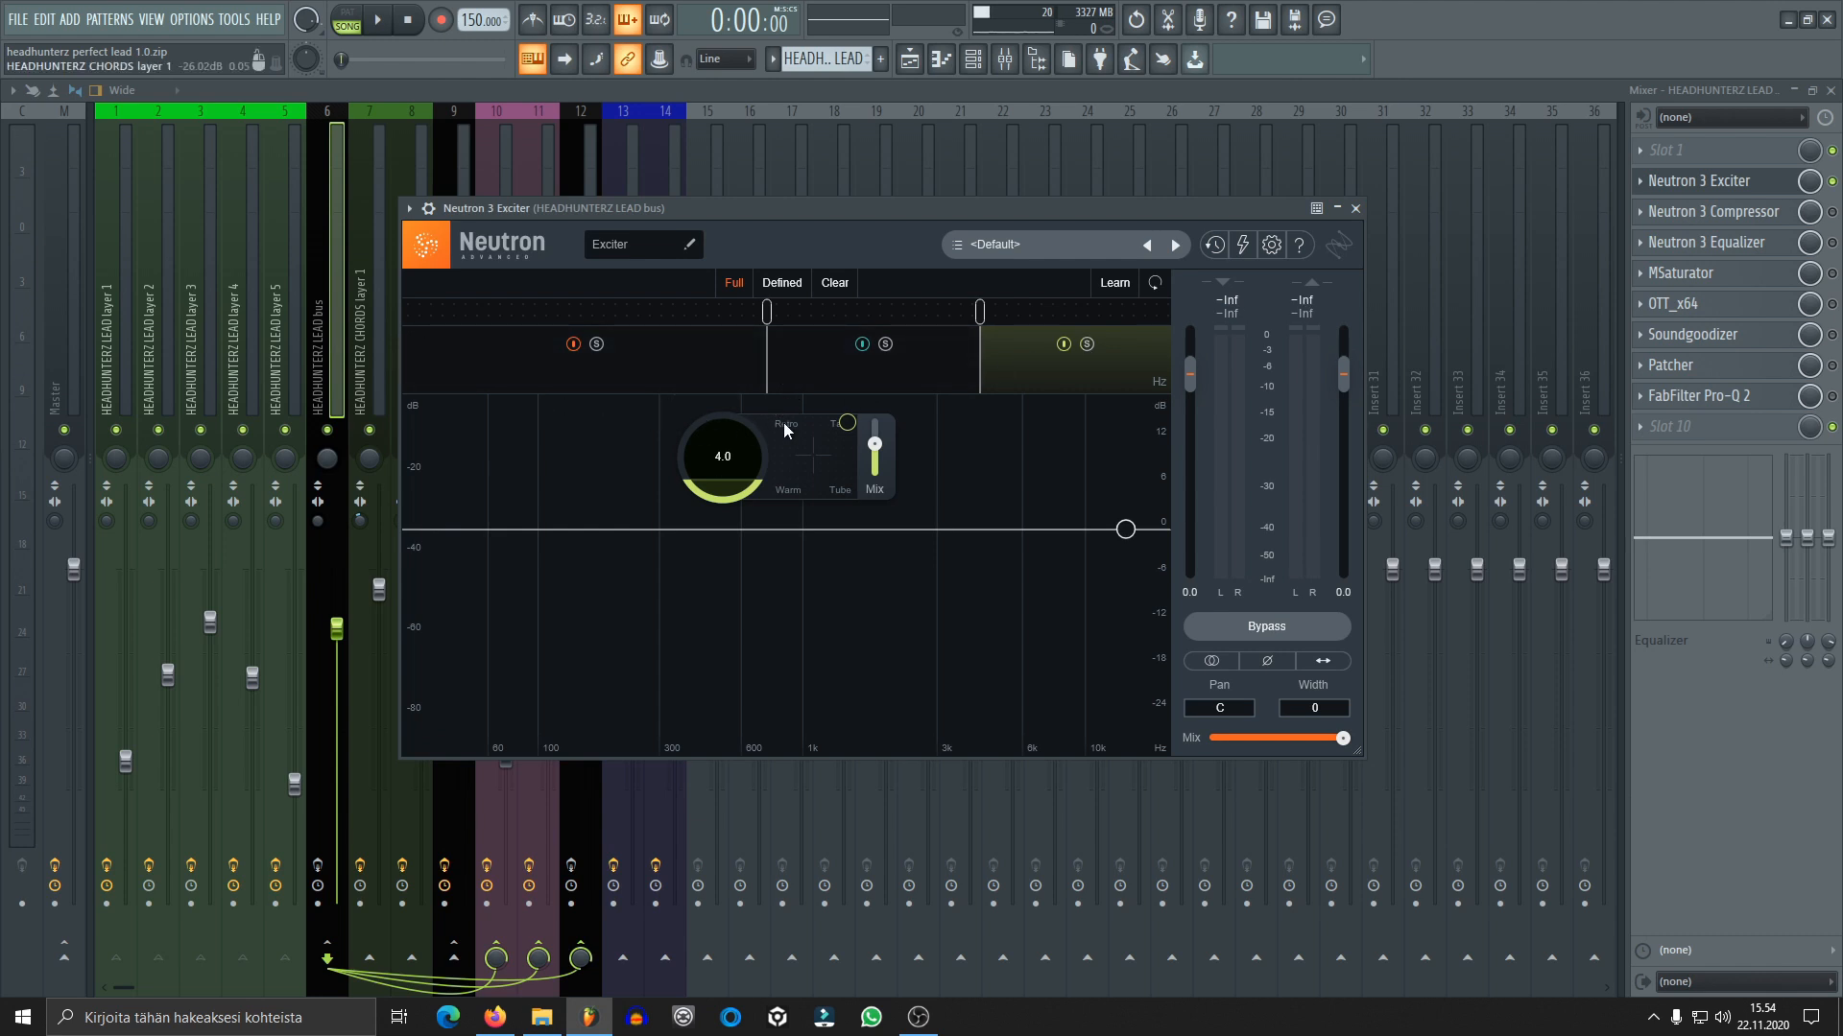
# Review the drive, saturation character and mix settings of the low, mid and high bands in the Neutron 3 Exciter
pyautogui.click(733, 366)
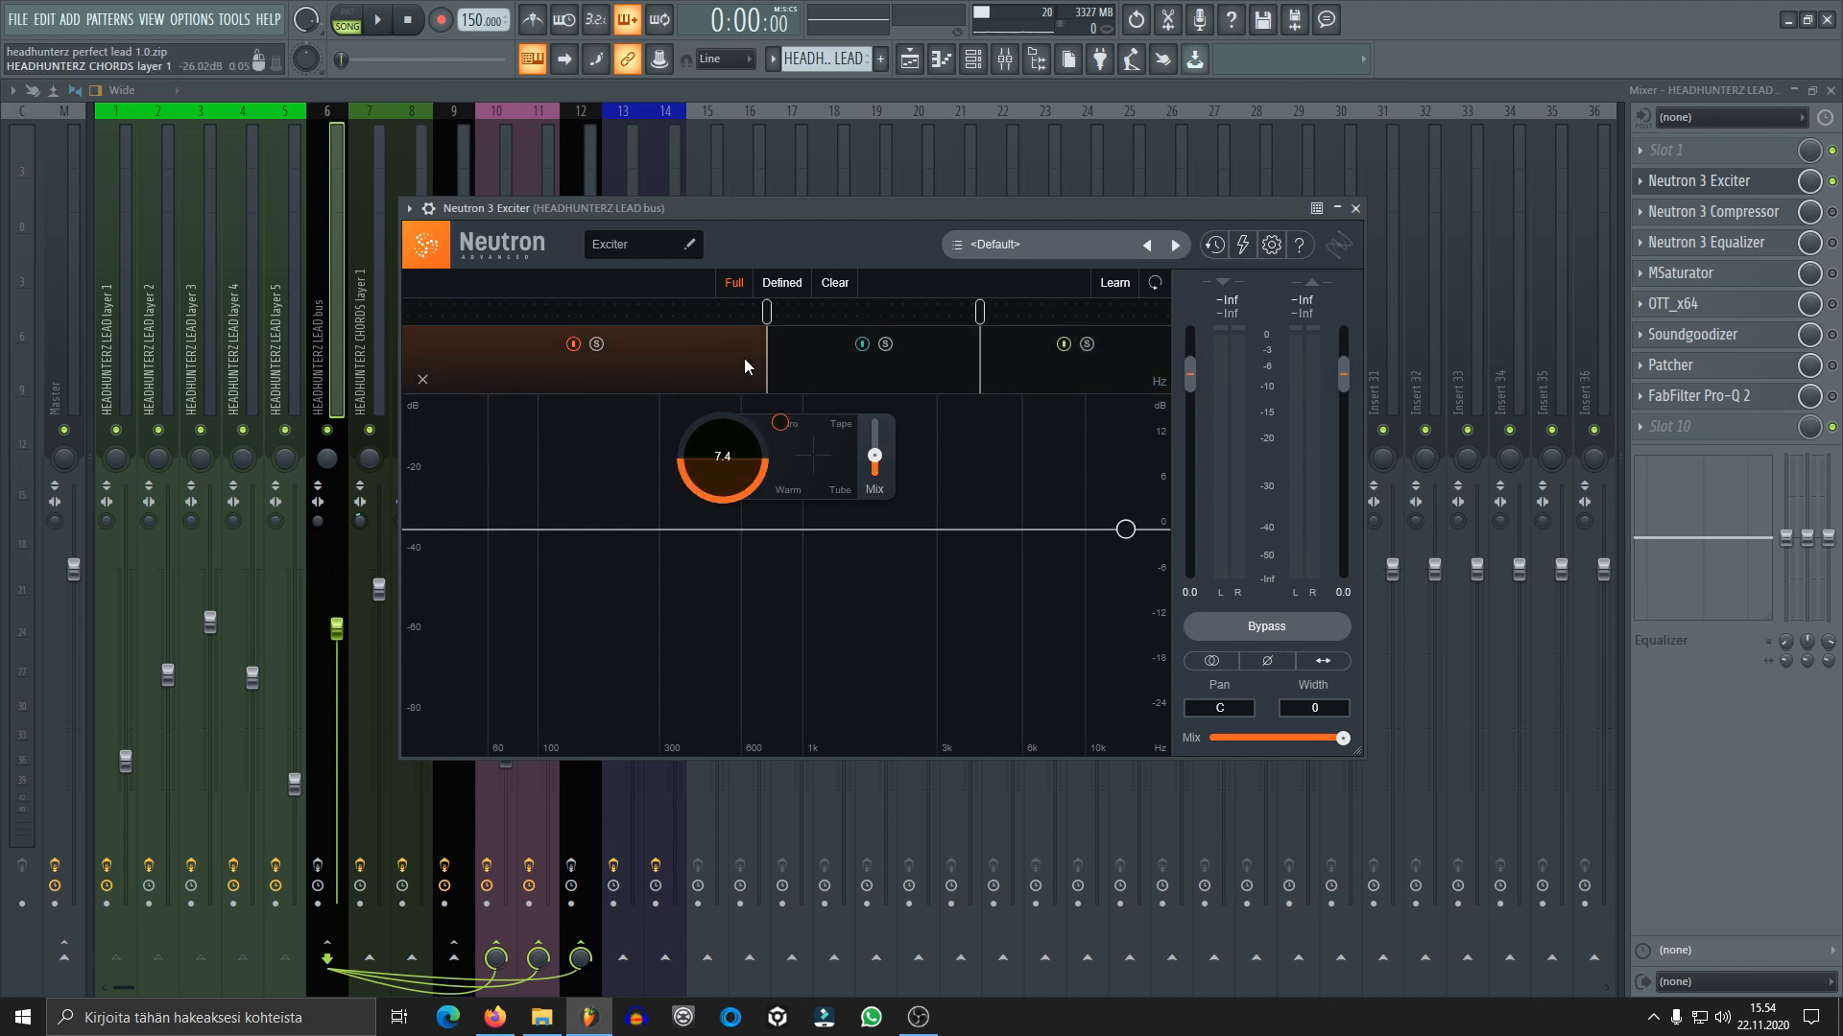
pyautogui.click(940, 362)
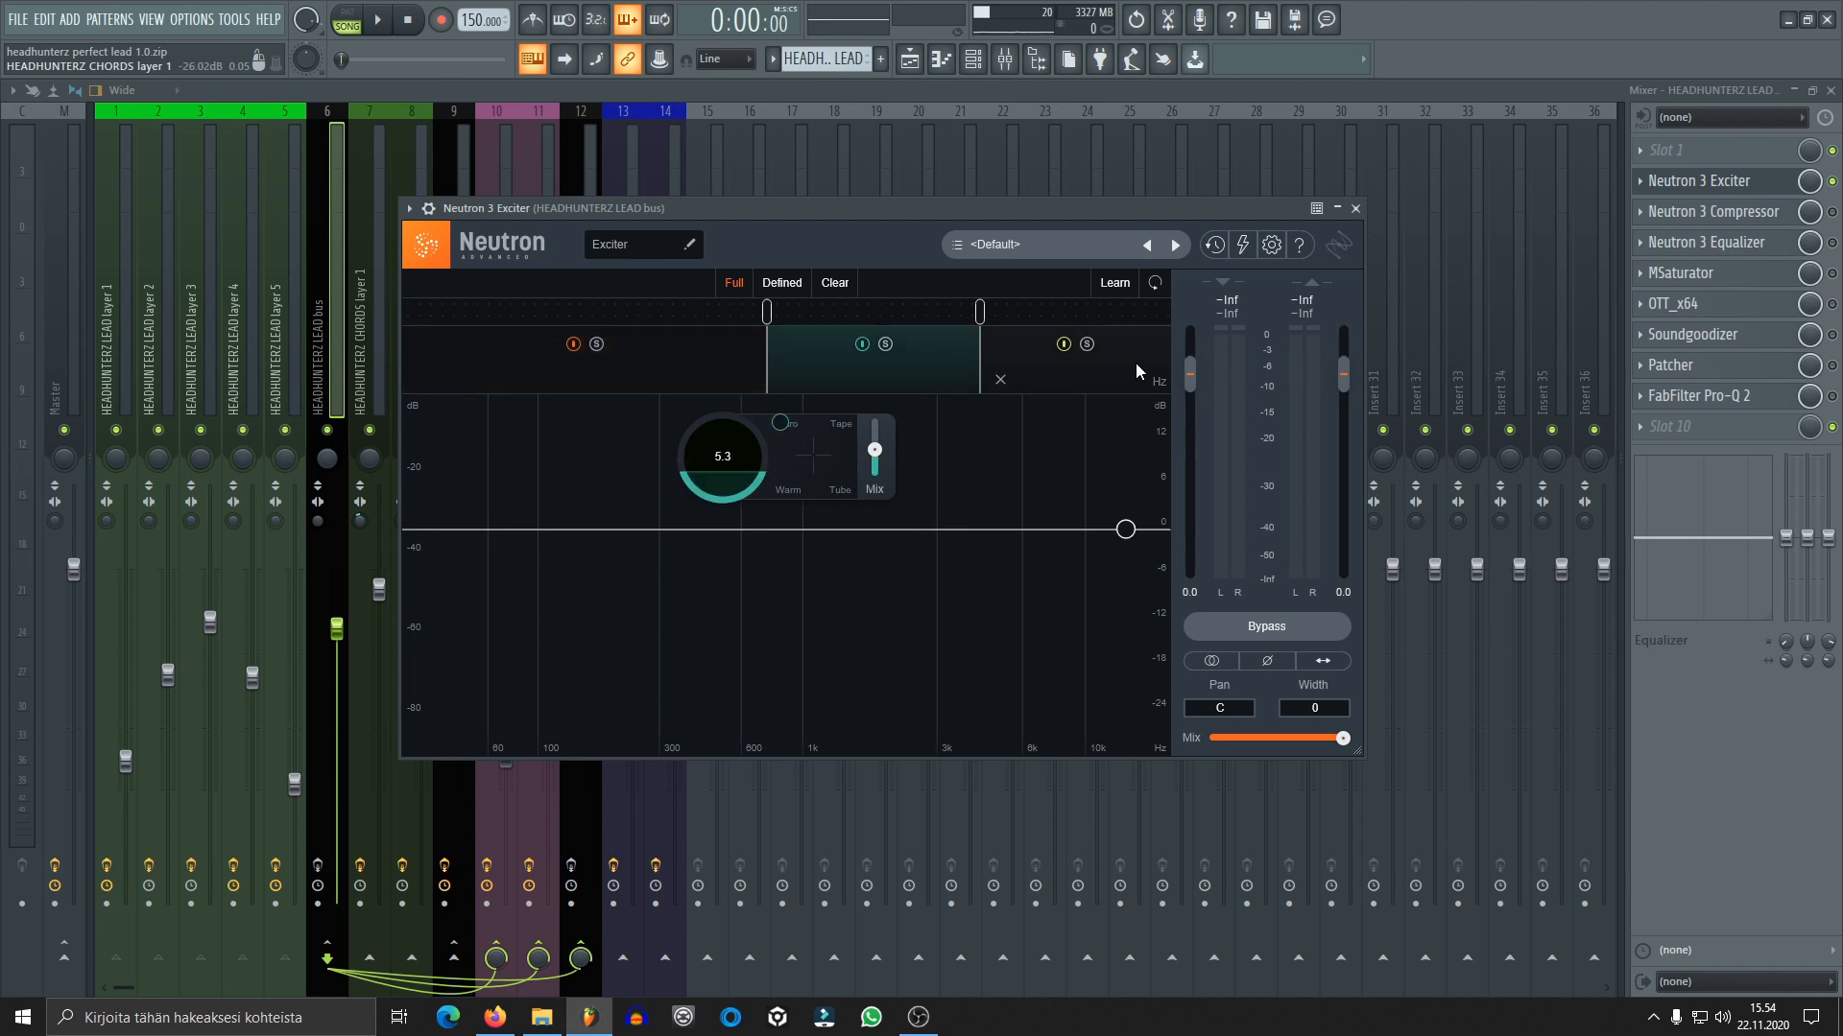
pyautogui.click(1137, 363)
pyautogui.click(942, 372)
pyautogui.click(681, 376)
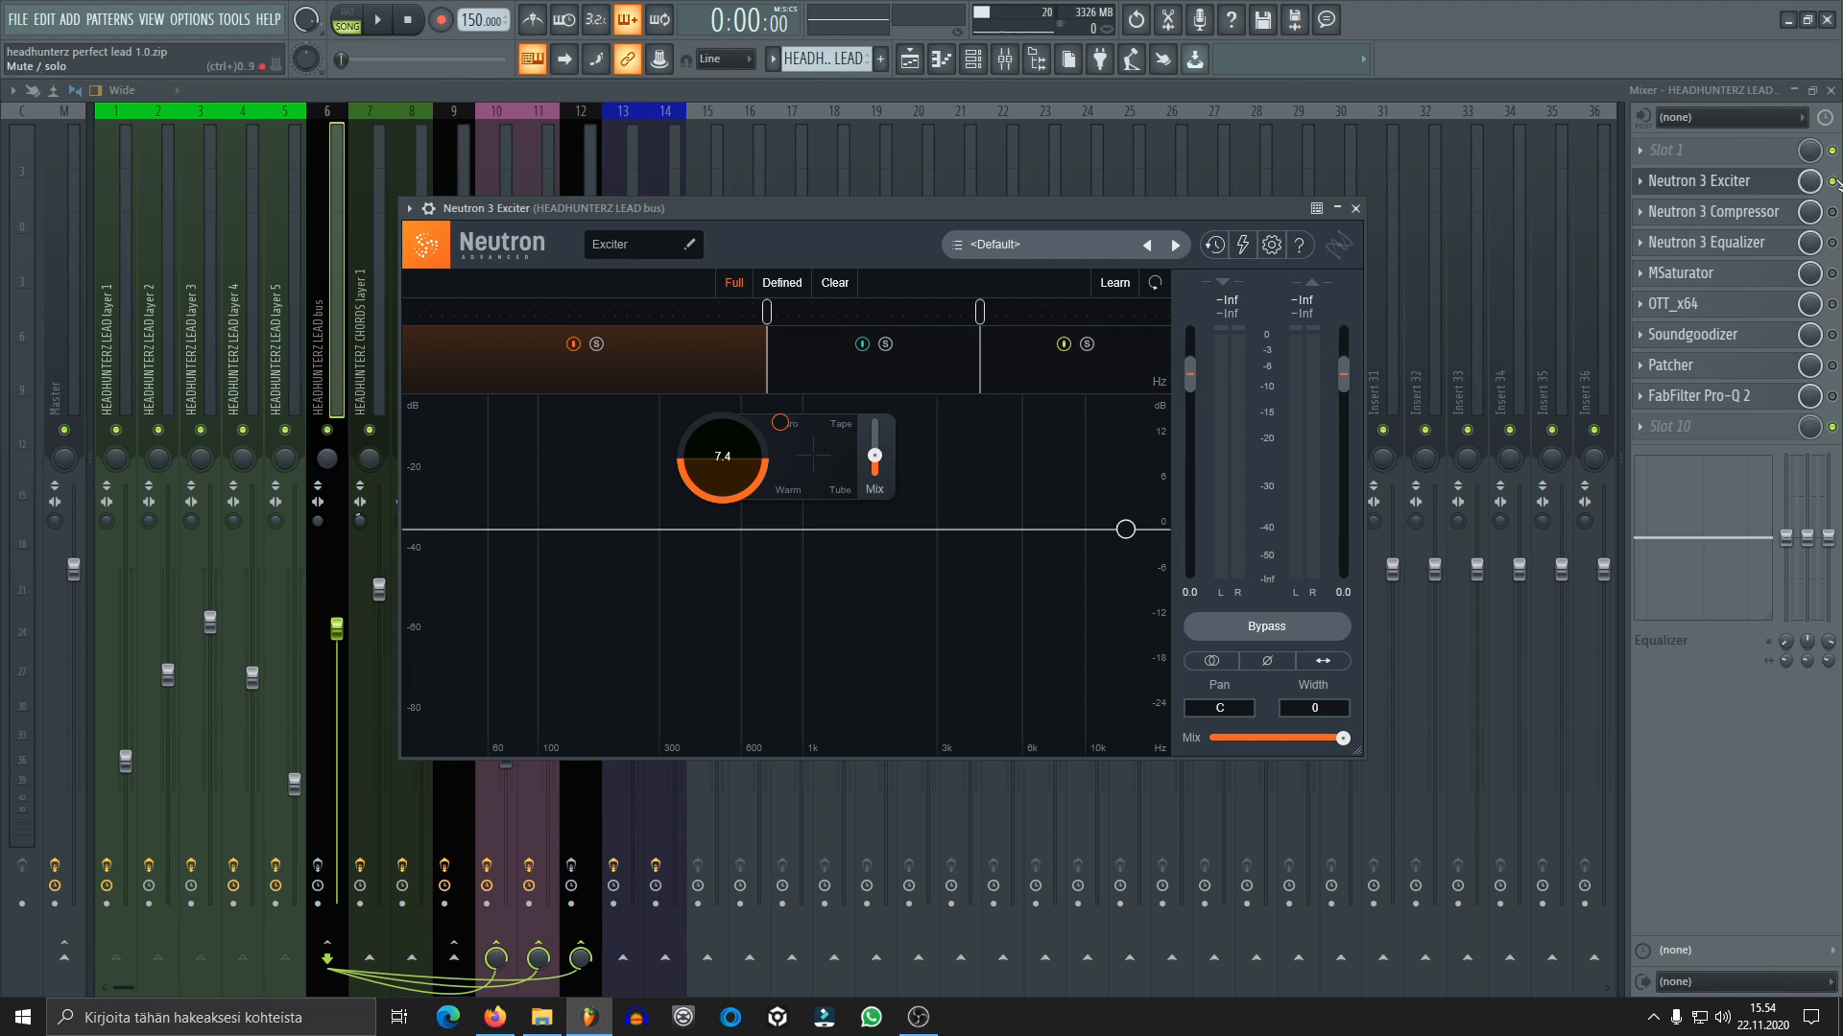
# Close the exciter window and play the lead layers with only the exciter enabled on the bus
pyautogui.click(1737, 181)
pyautogui.press('space')
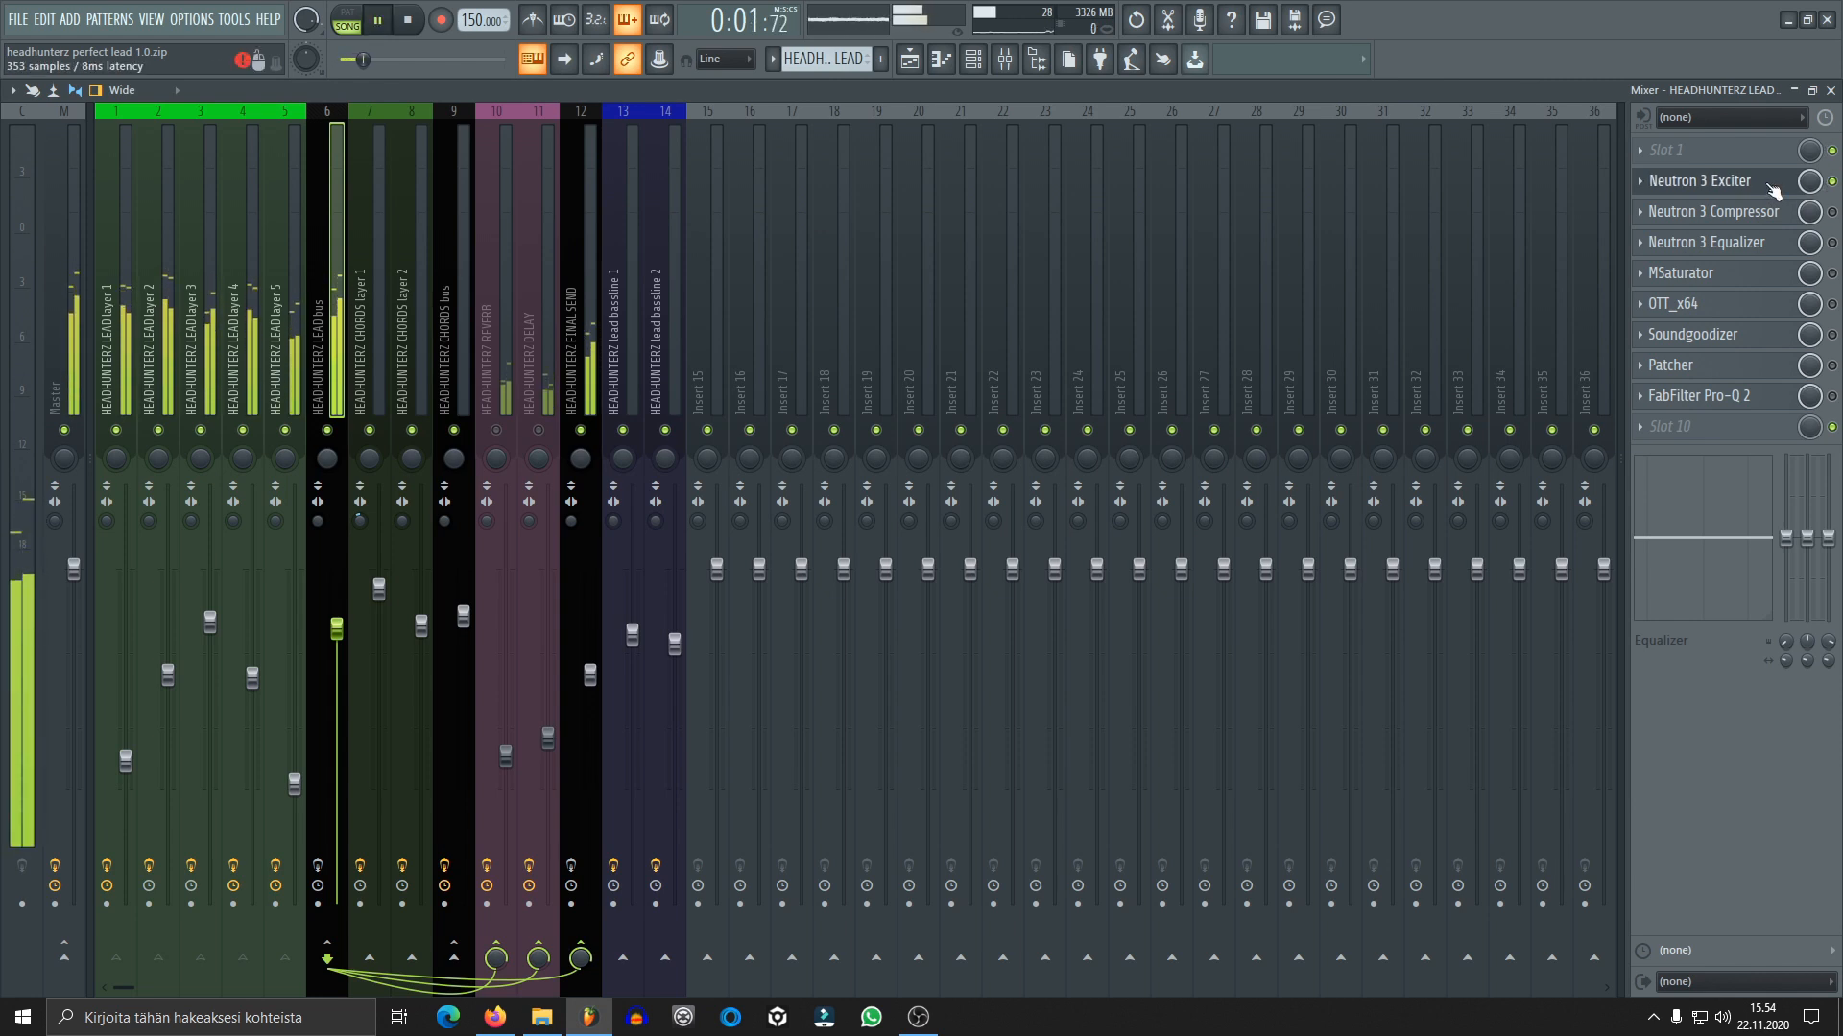
pyautogui.press('space')
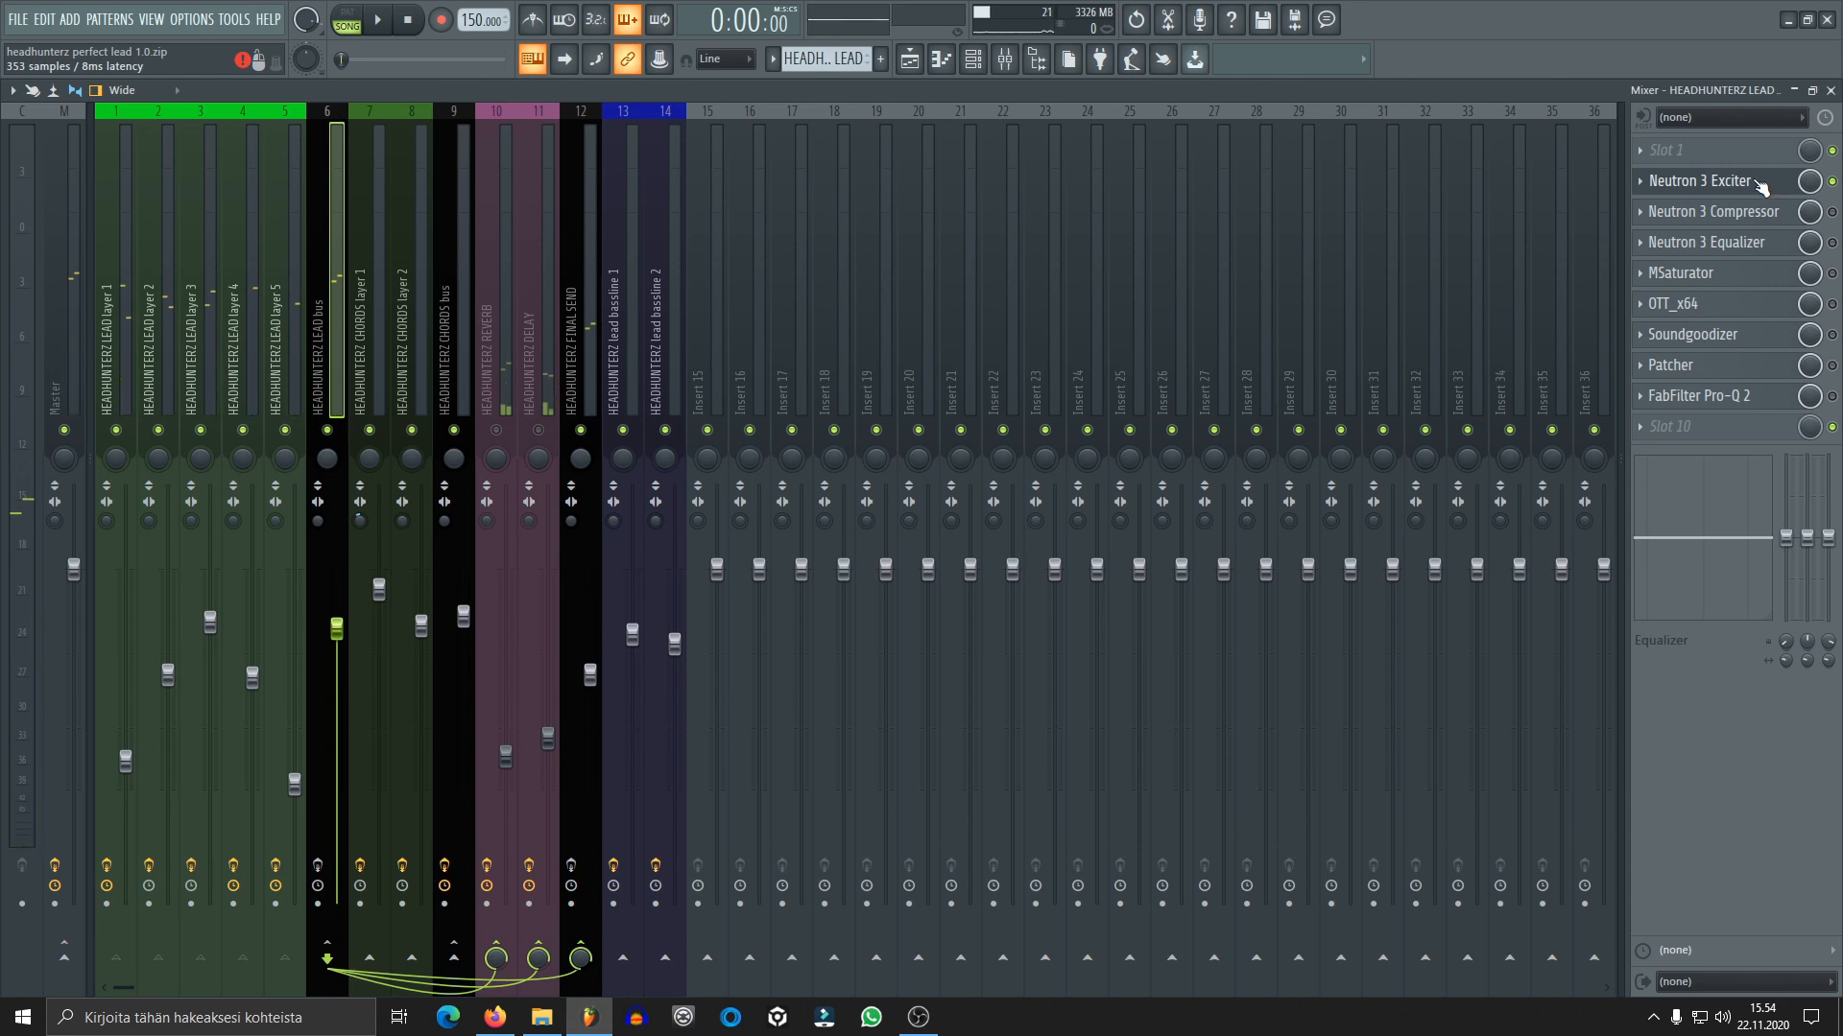
# Reopen the Neutron 3 Exciter, compare its three bands' settings once more and close it
pyautogui.click(1759, 185)
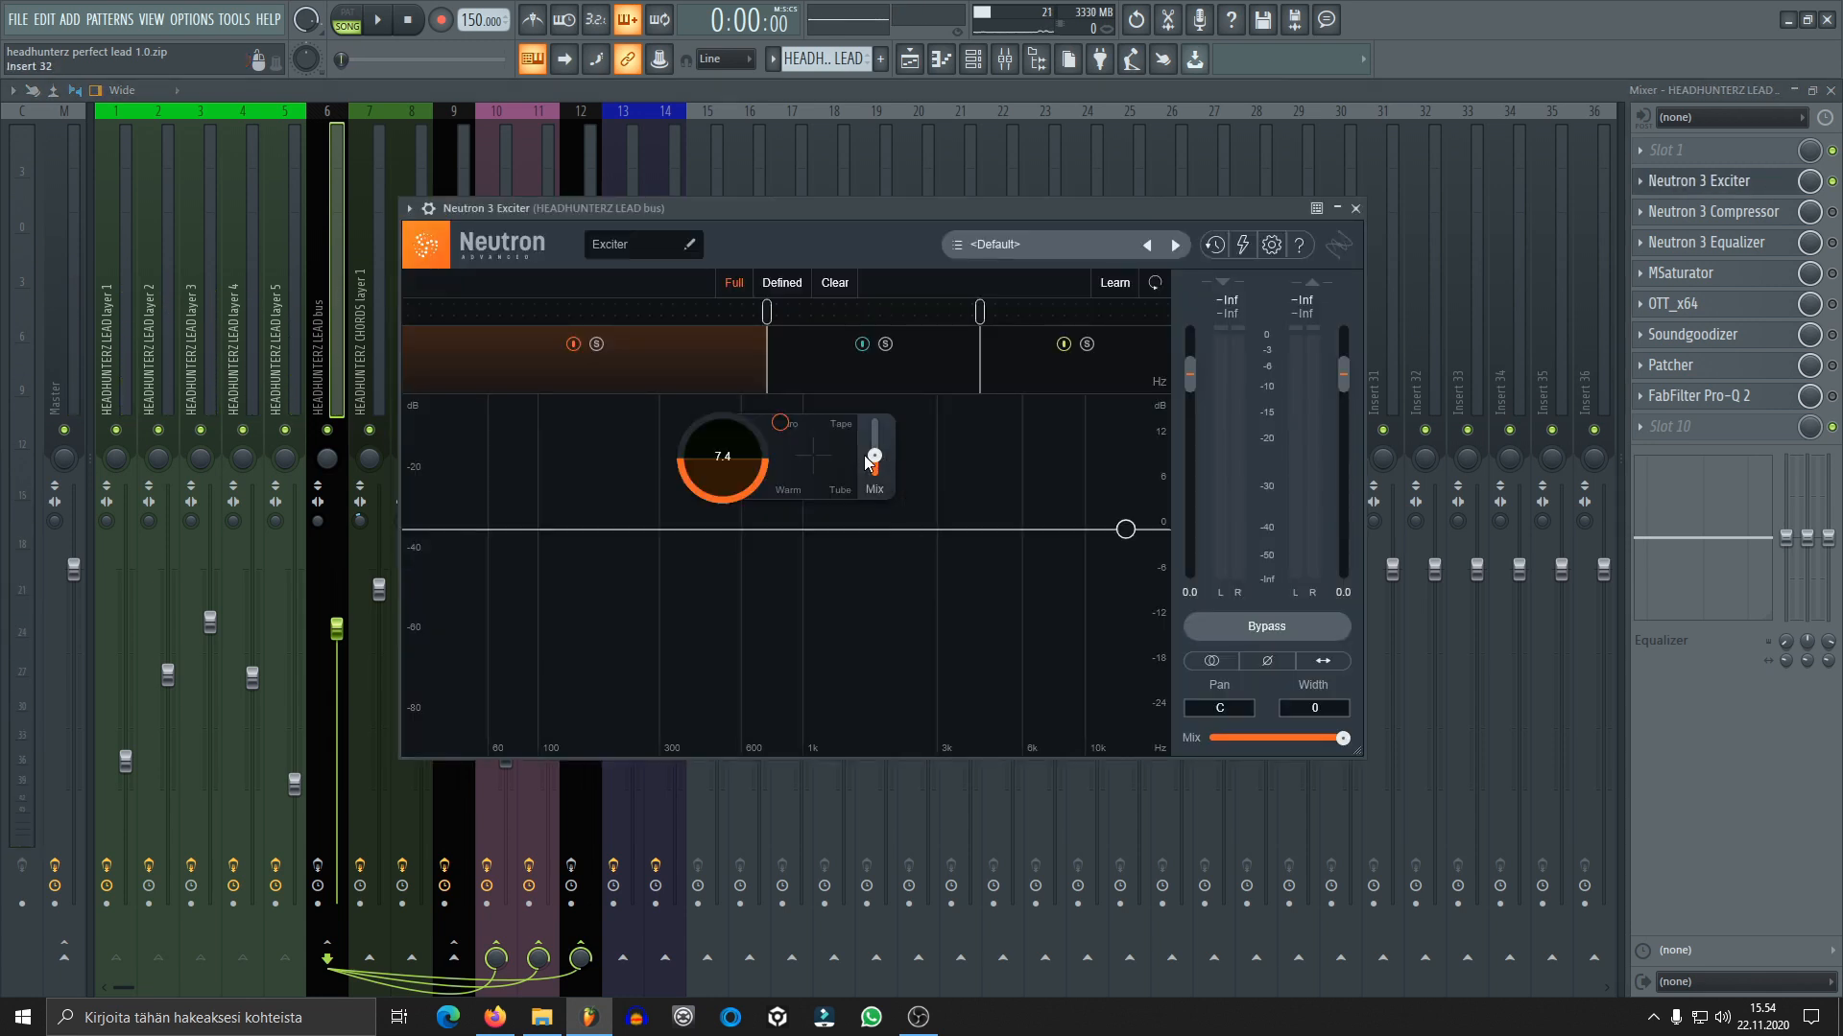
pyautogui.click(960, 350)
pyautogui.click(1013, 363)
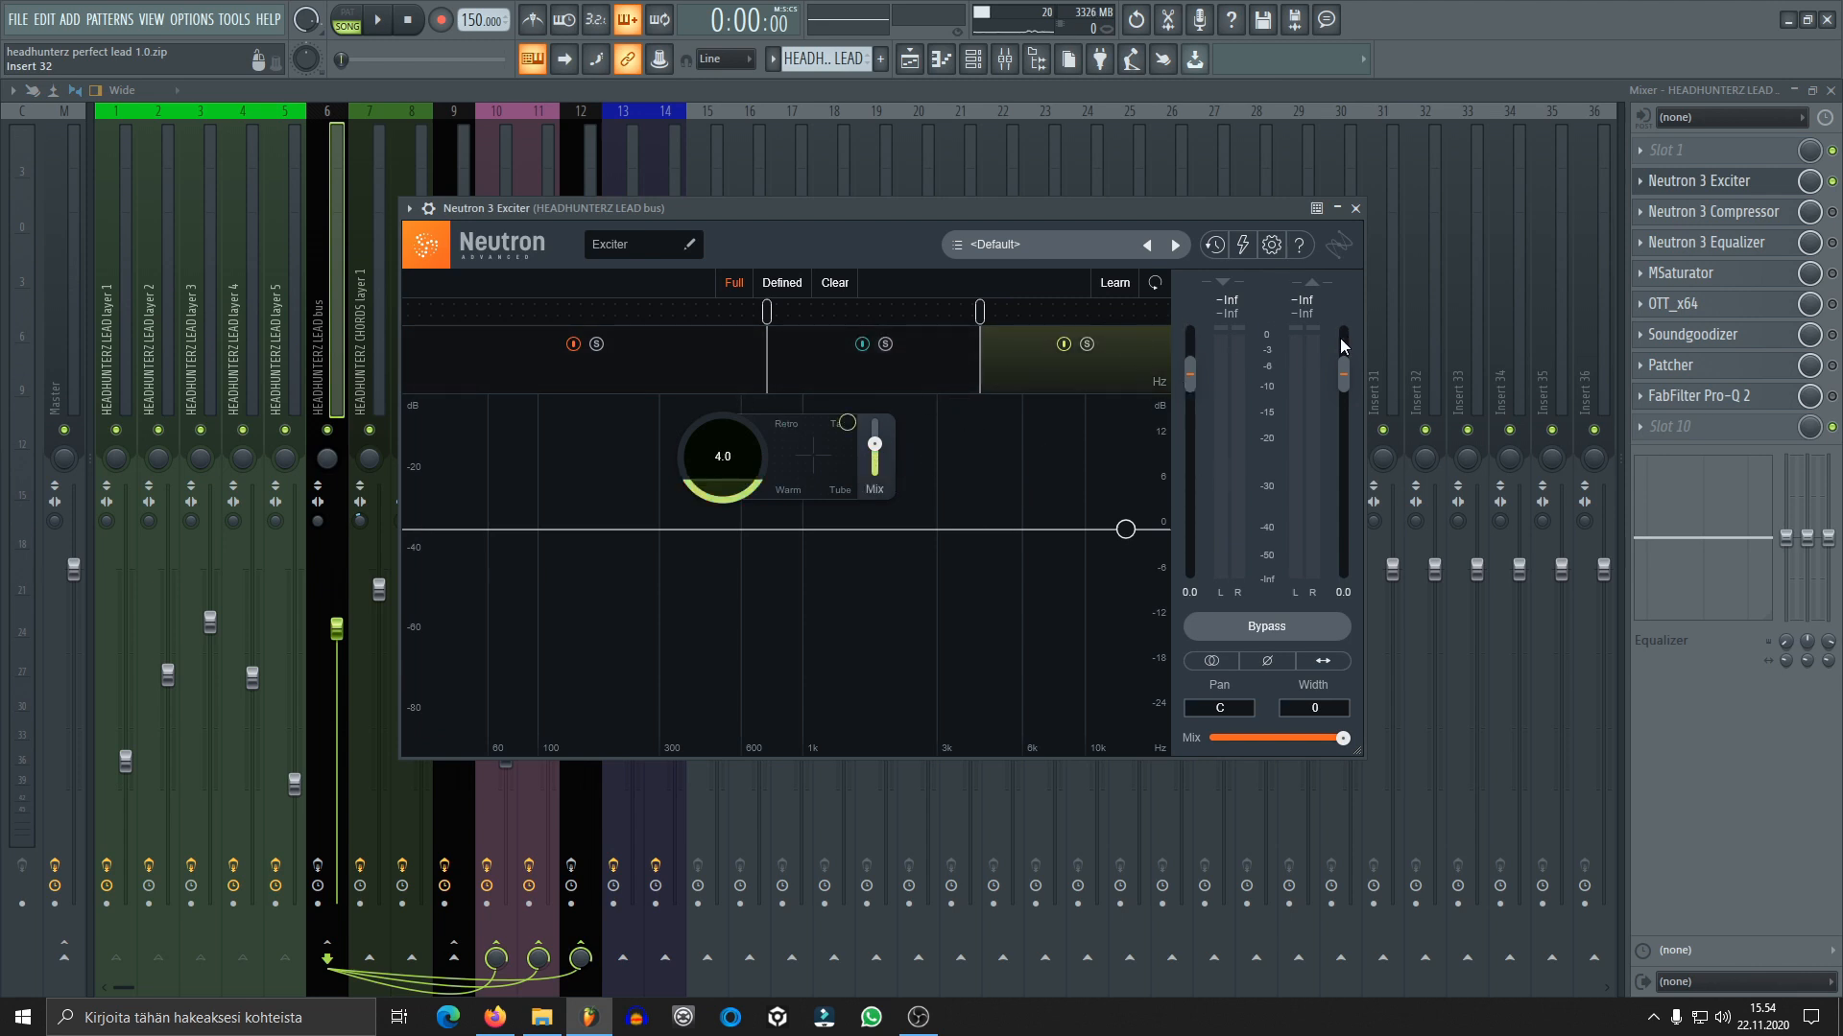
pyautogui.click(902, 375)
pyautogui.click(669, 378)
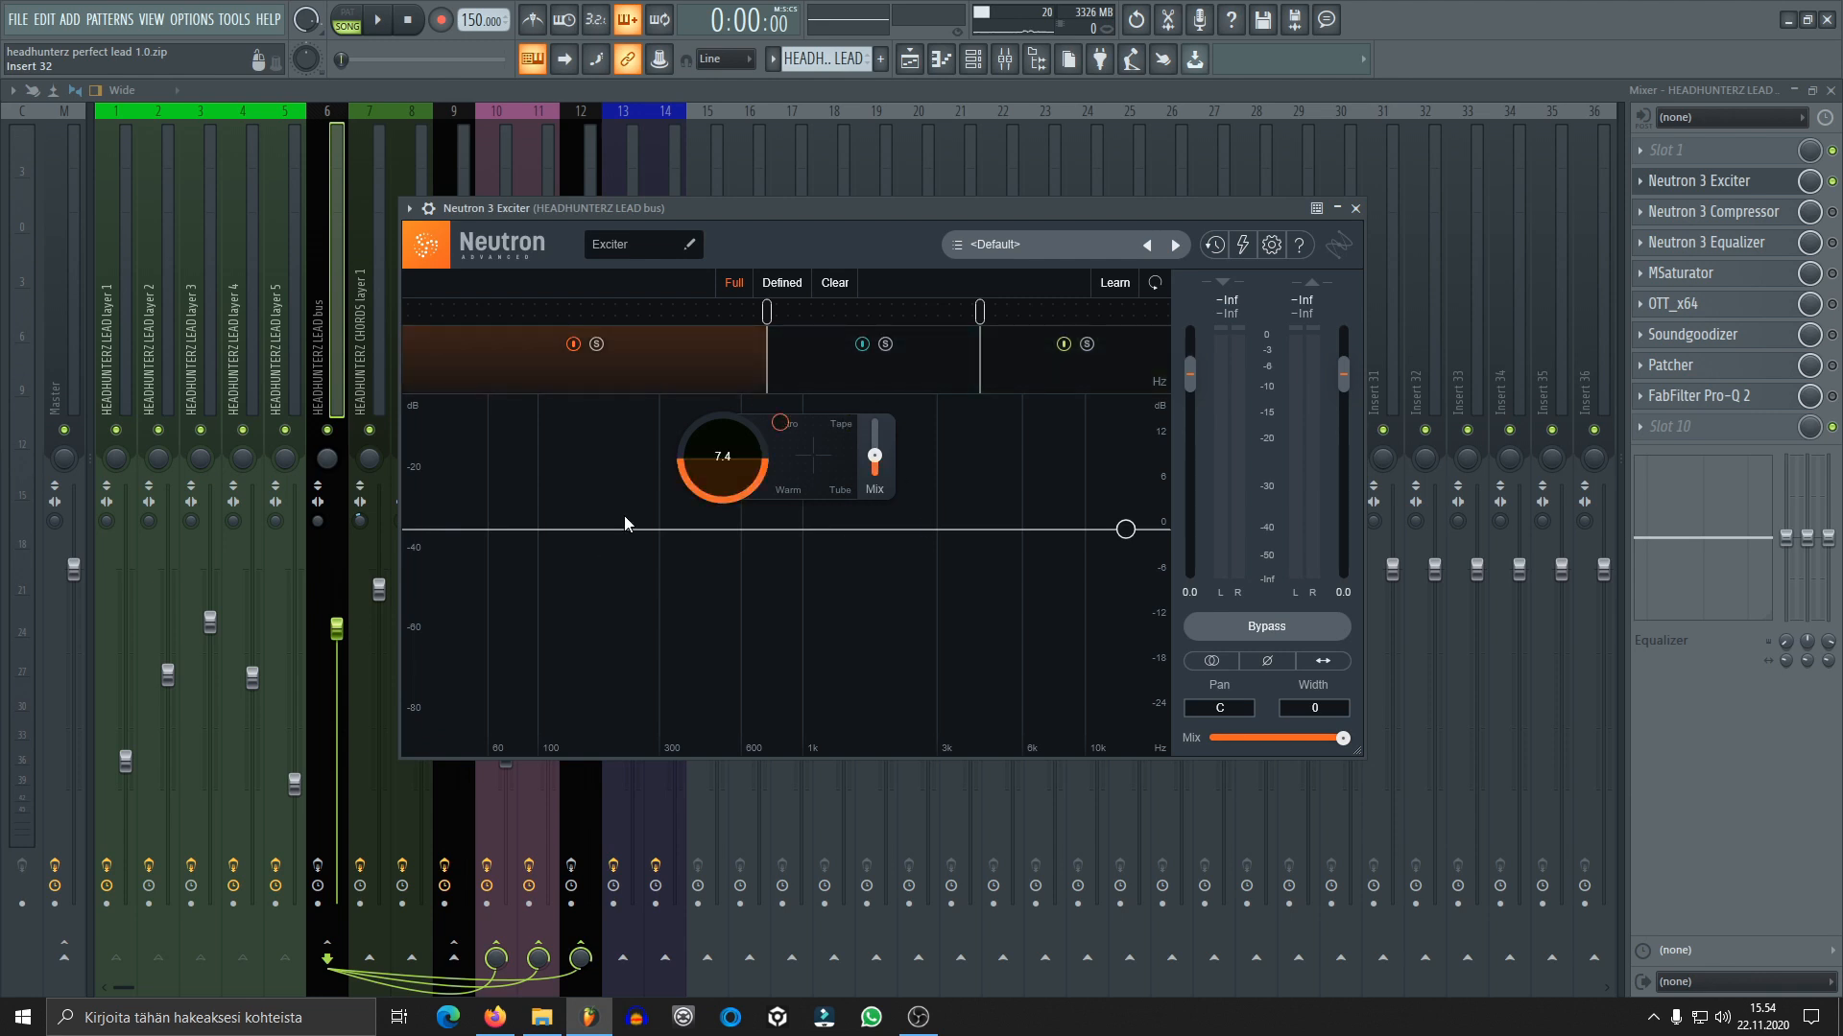
pyautogui.click(964, 378)
pyautogui.click(1011, 380)
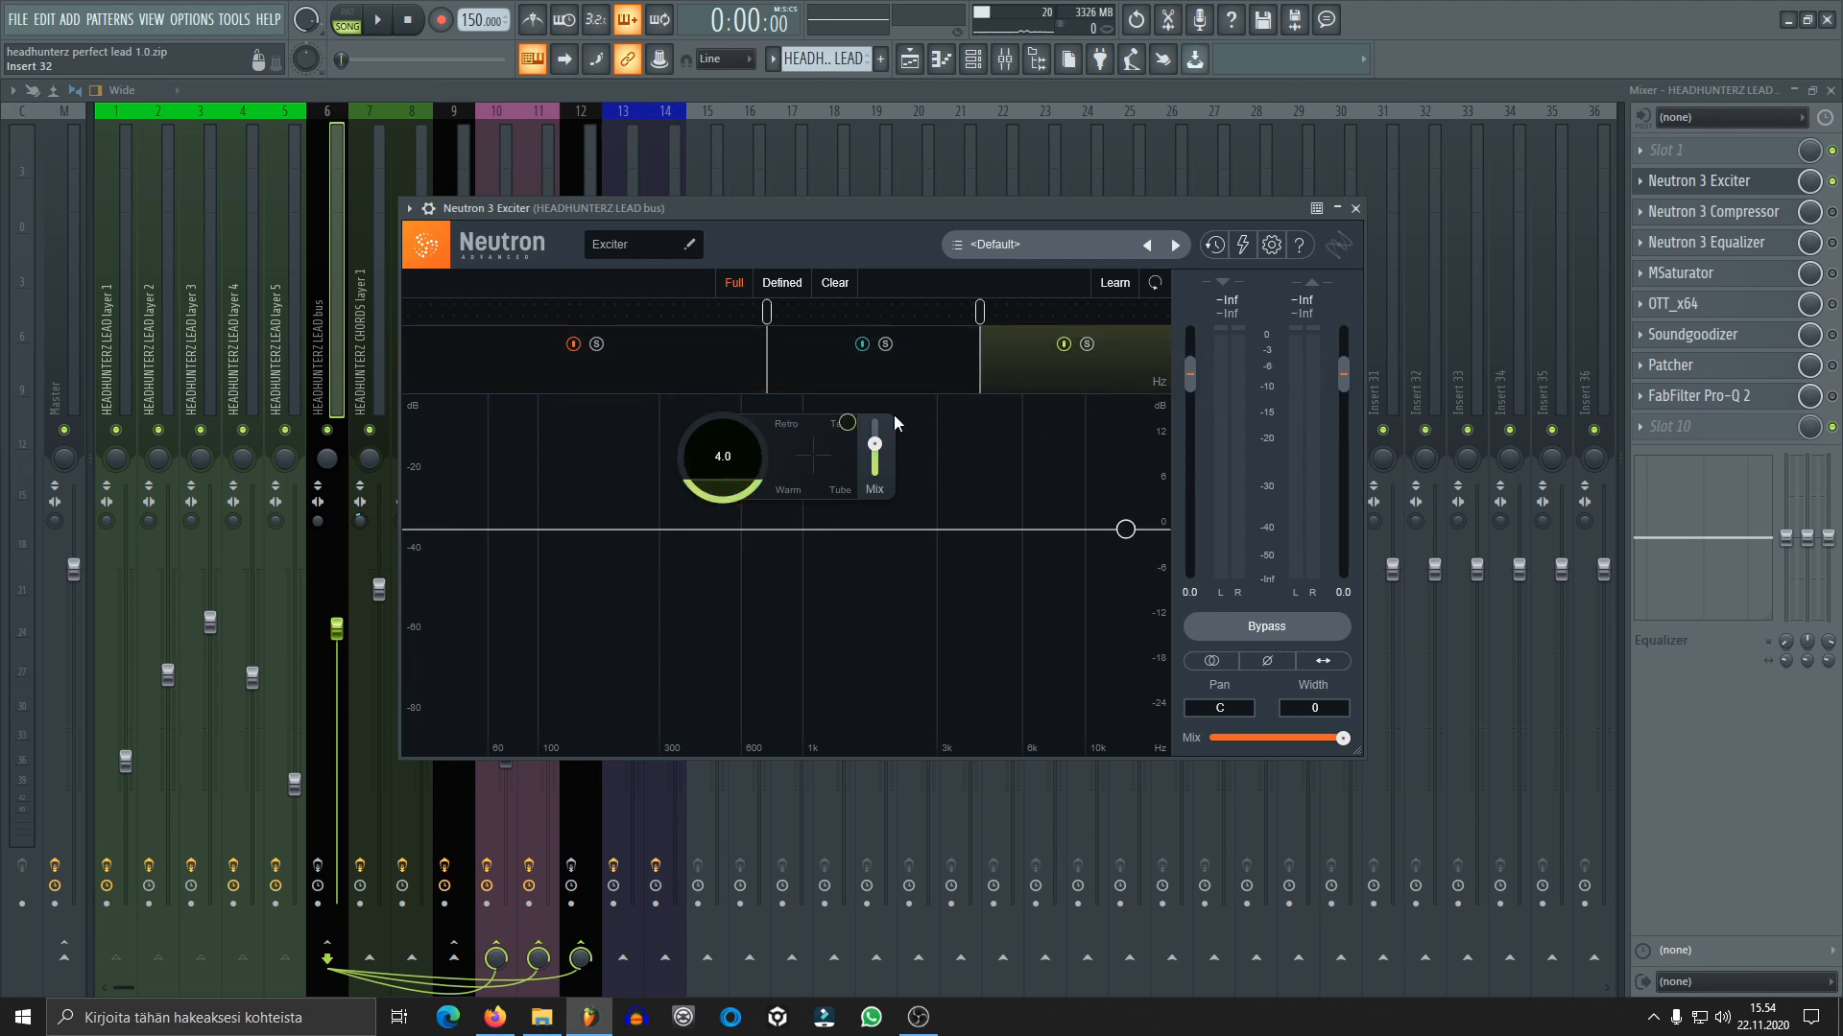
pyautogui.click(1355, 208)
# Enable the Neutron 3 Compressor on the HEADHUNTERZ LEAD bus and open its window
pyautogui.click(1735, 215)
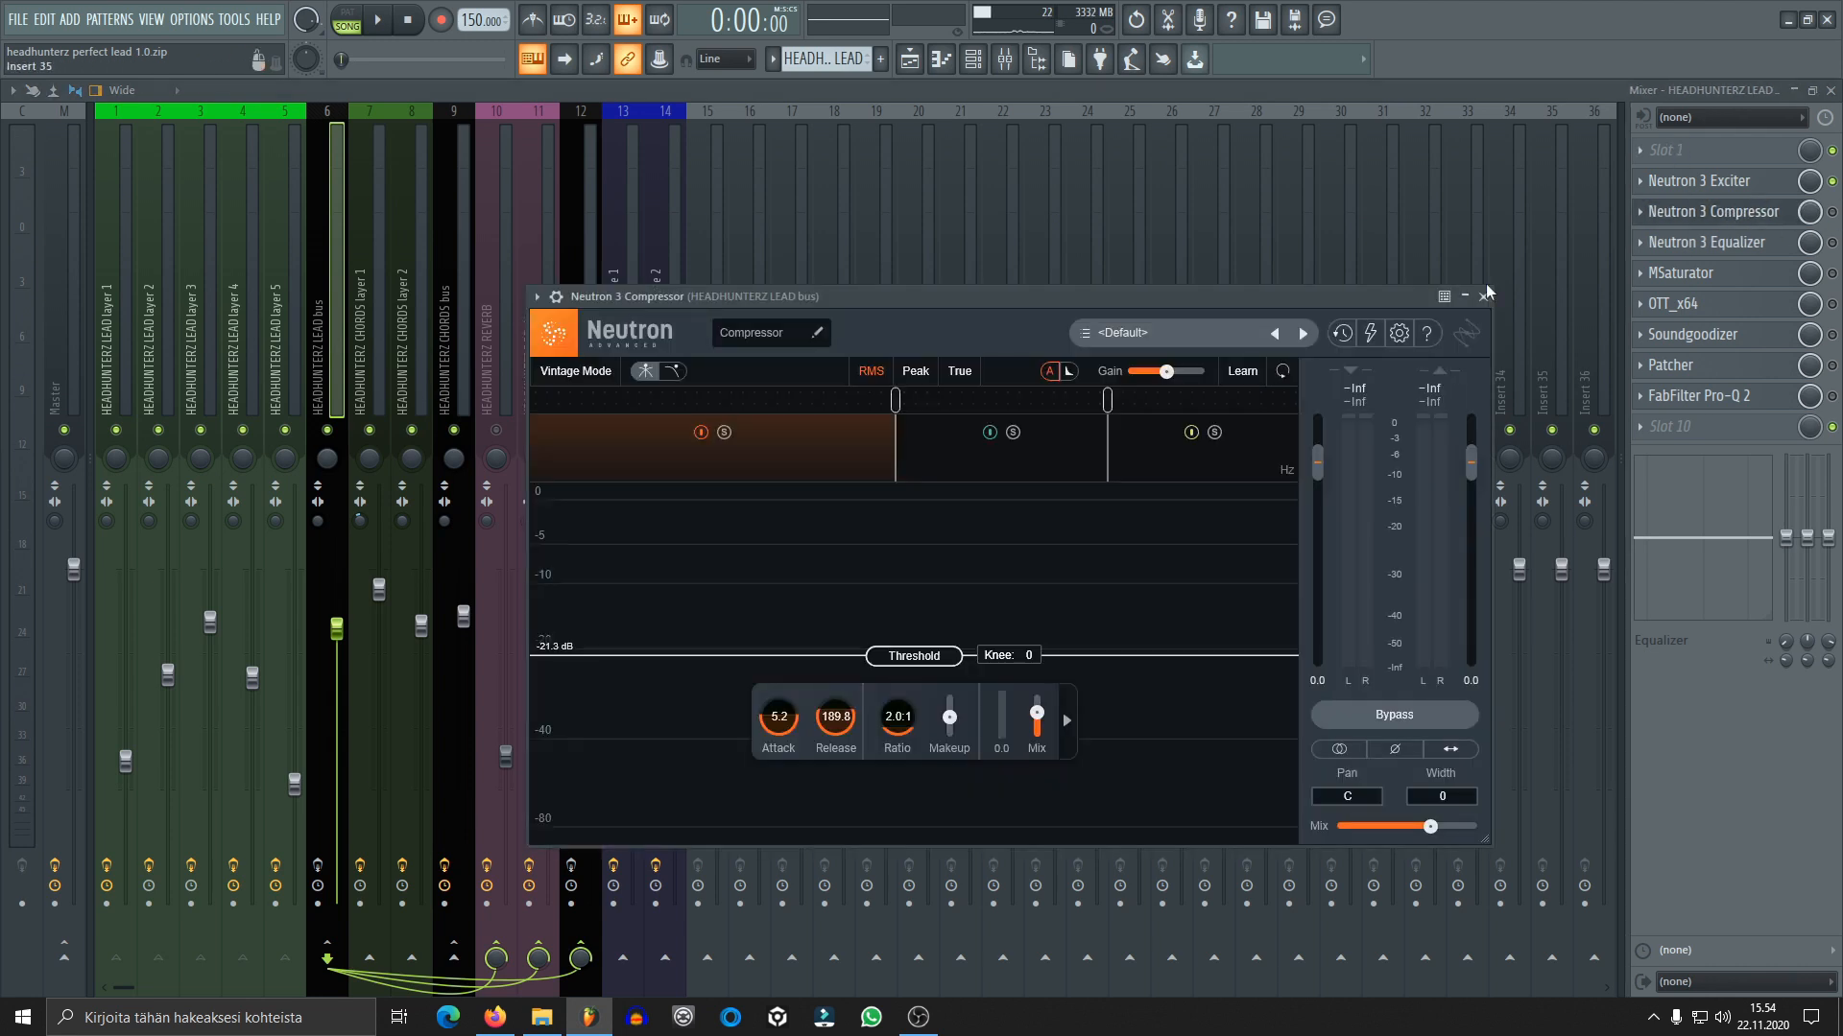
pyautogui.click(1765, 212)
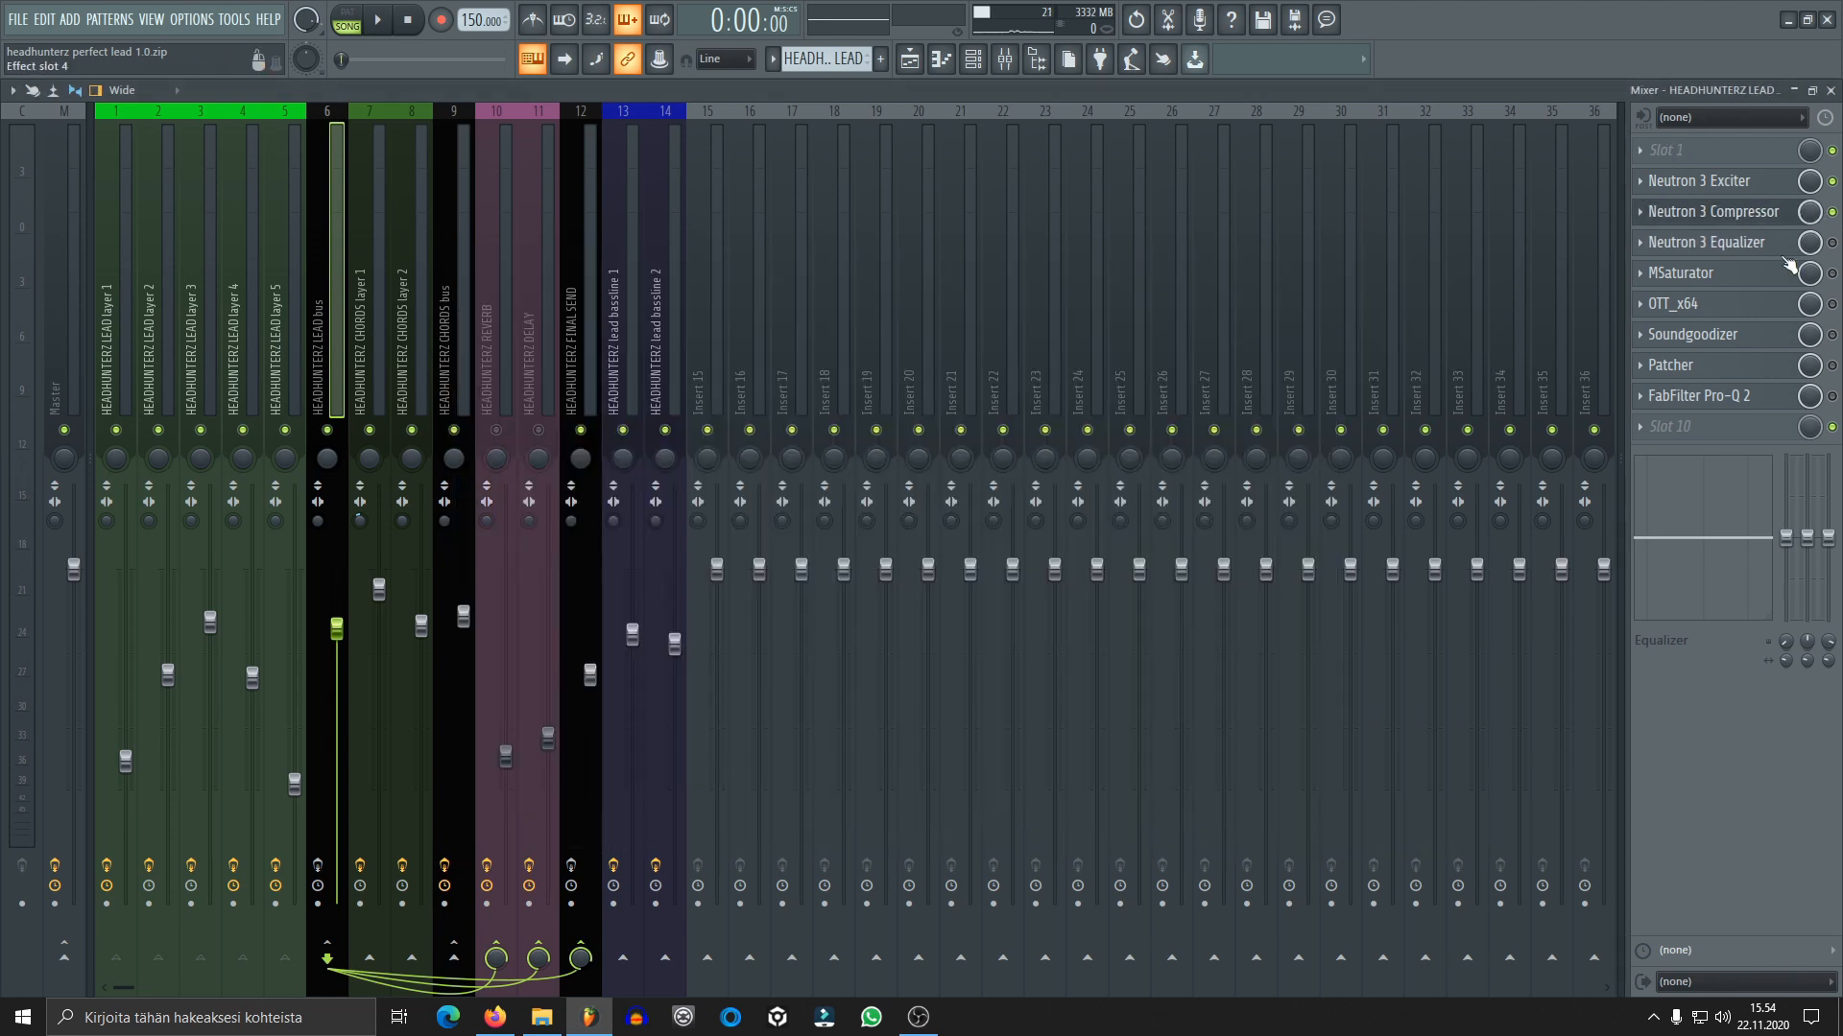
pyautogui.click(1766, 212)
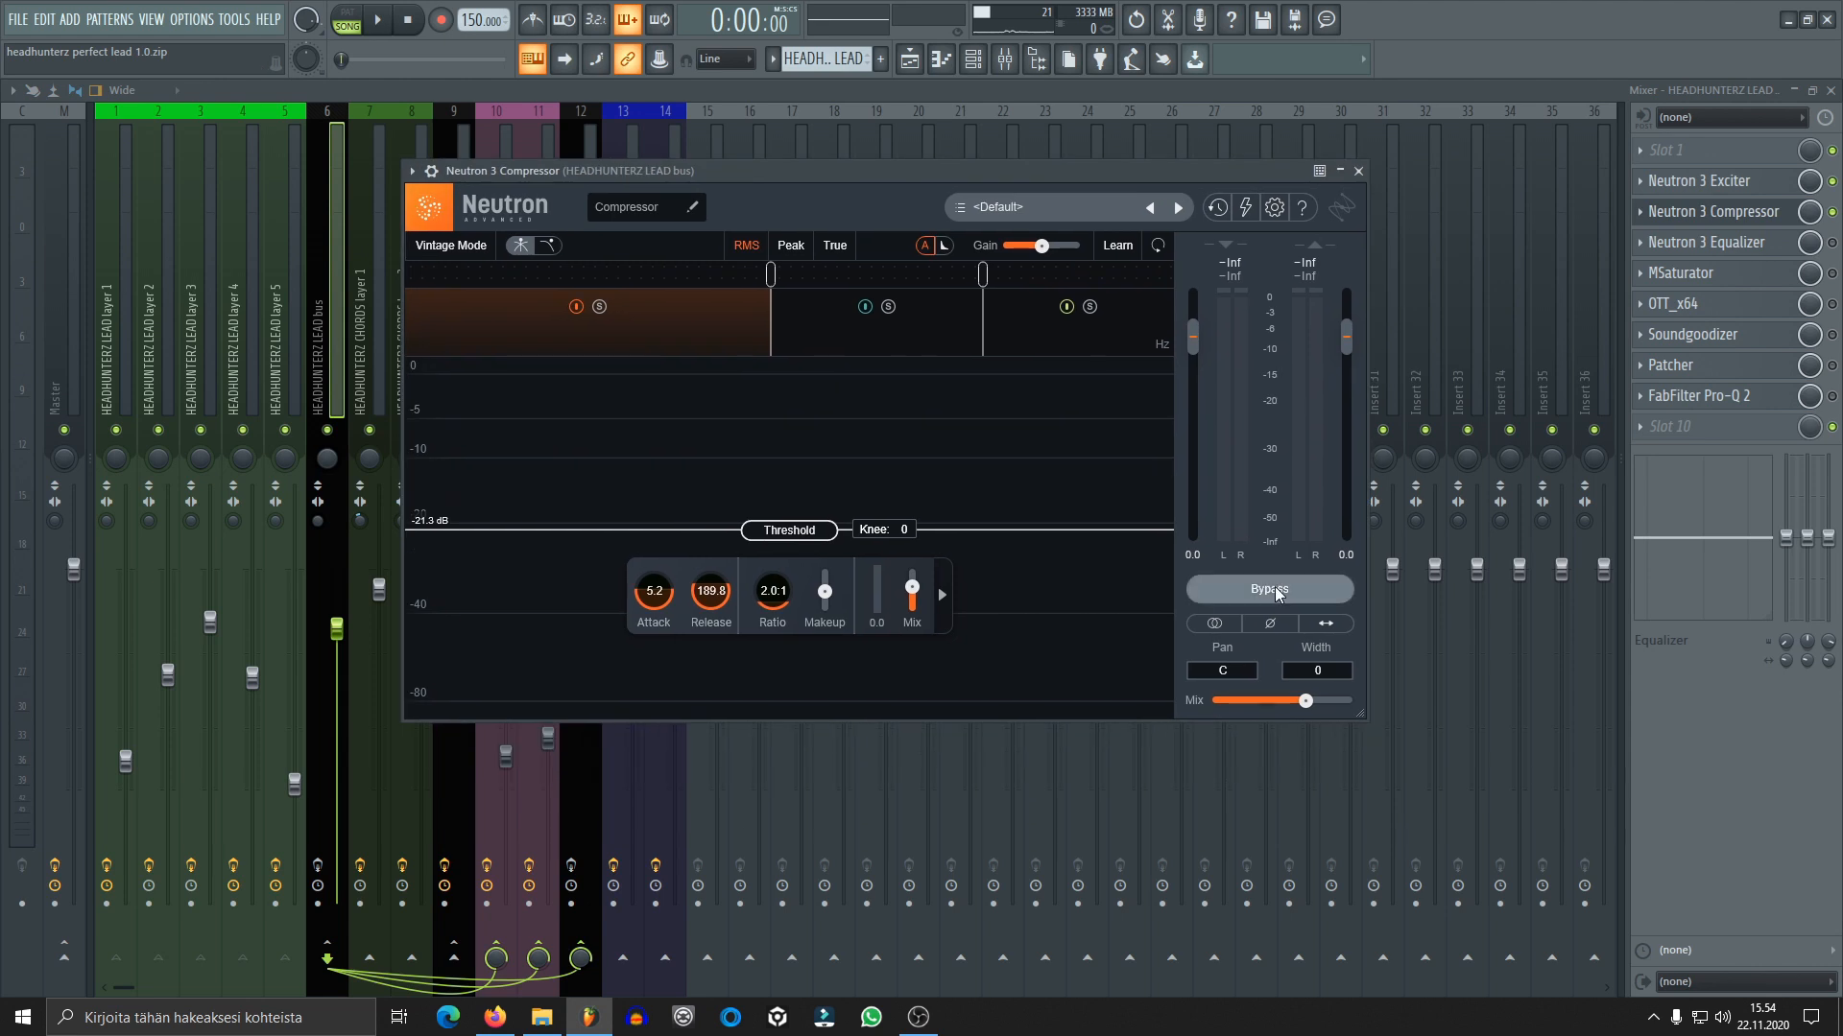
# Play the lead with the Neutron 3 Compressor bypassed and active to compare, and close its window
pyautogui.click(1248, 592)
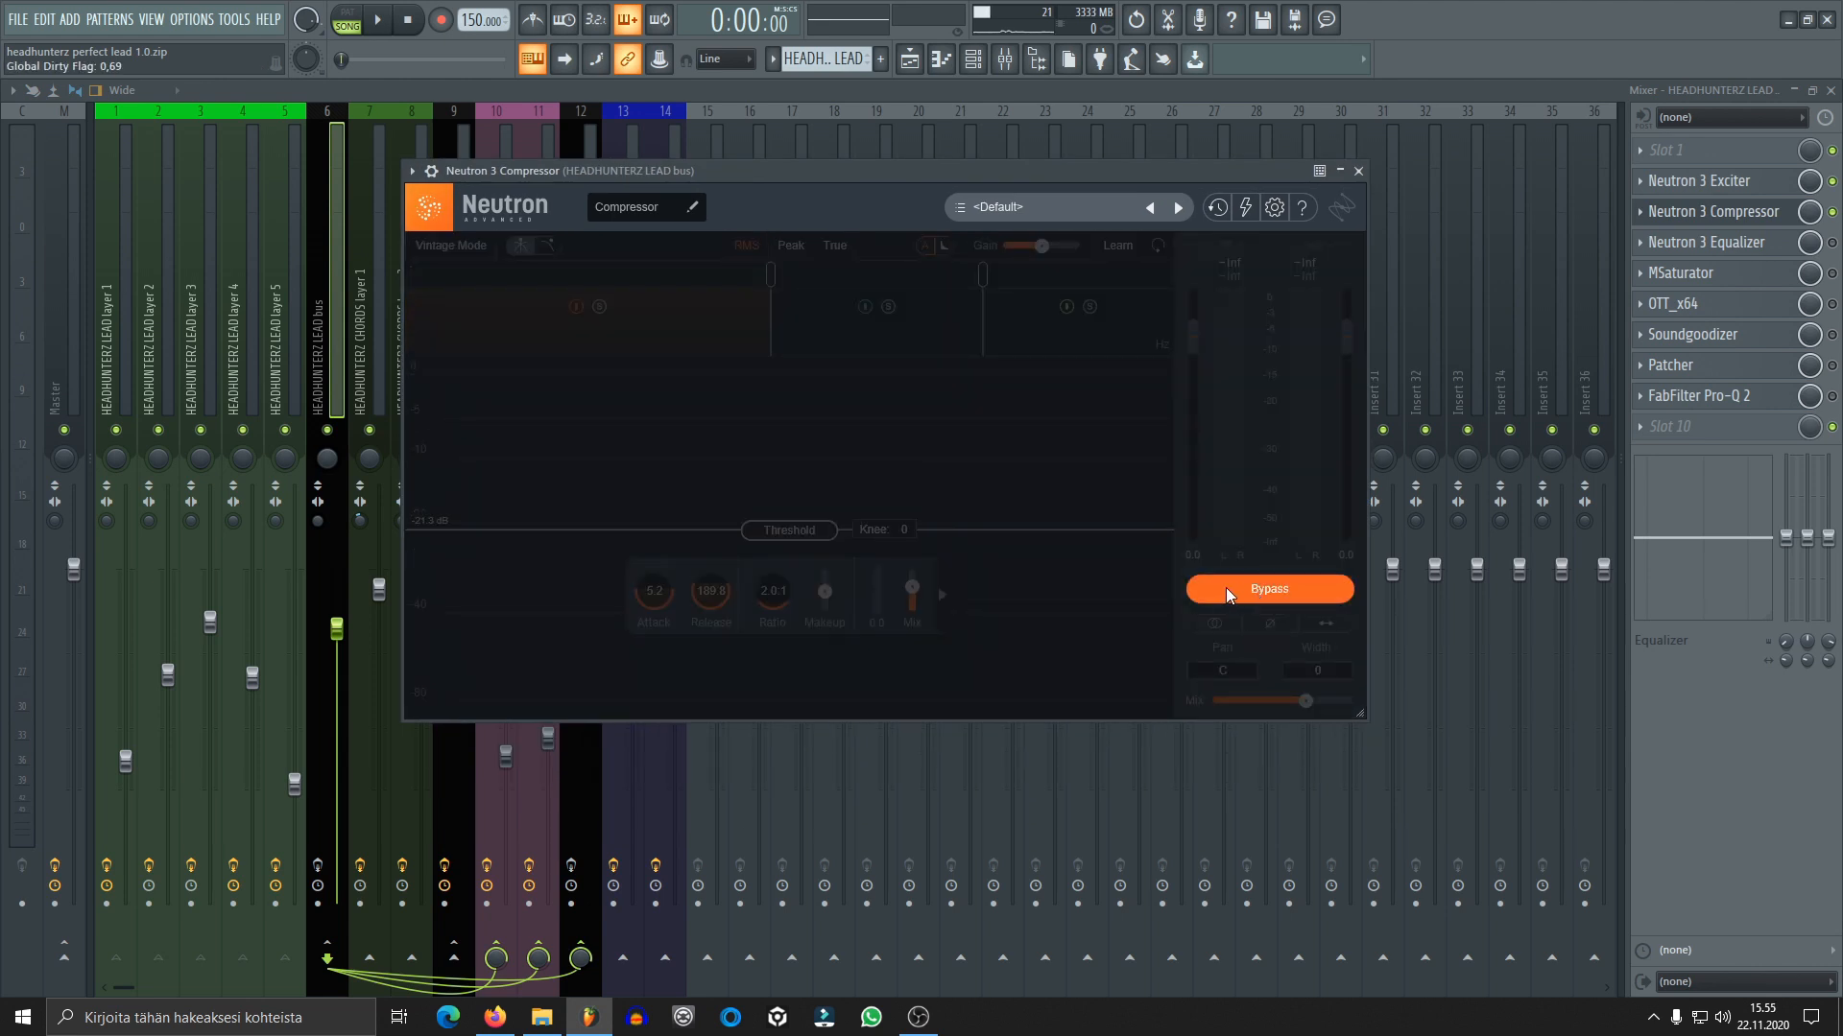
pyautogui.press('space')
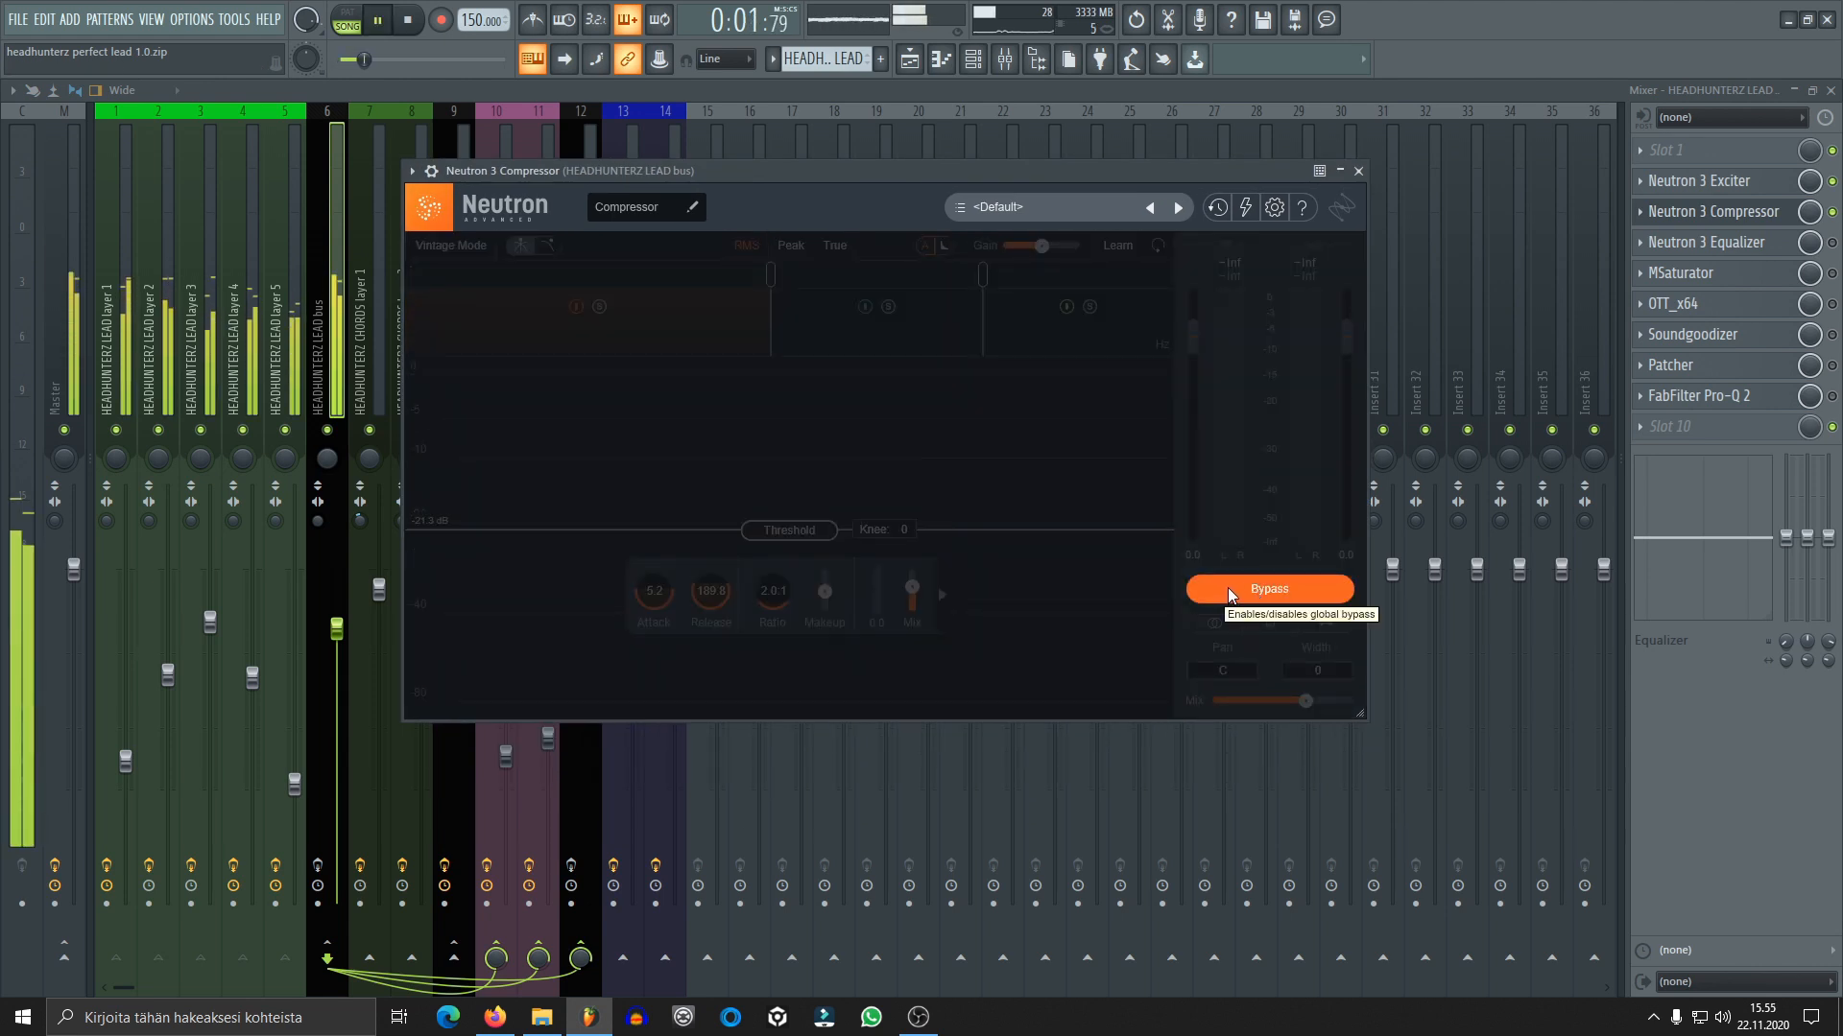
pyautogui.click(1229, 587)
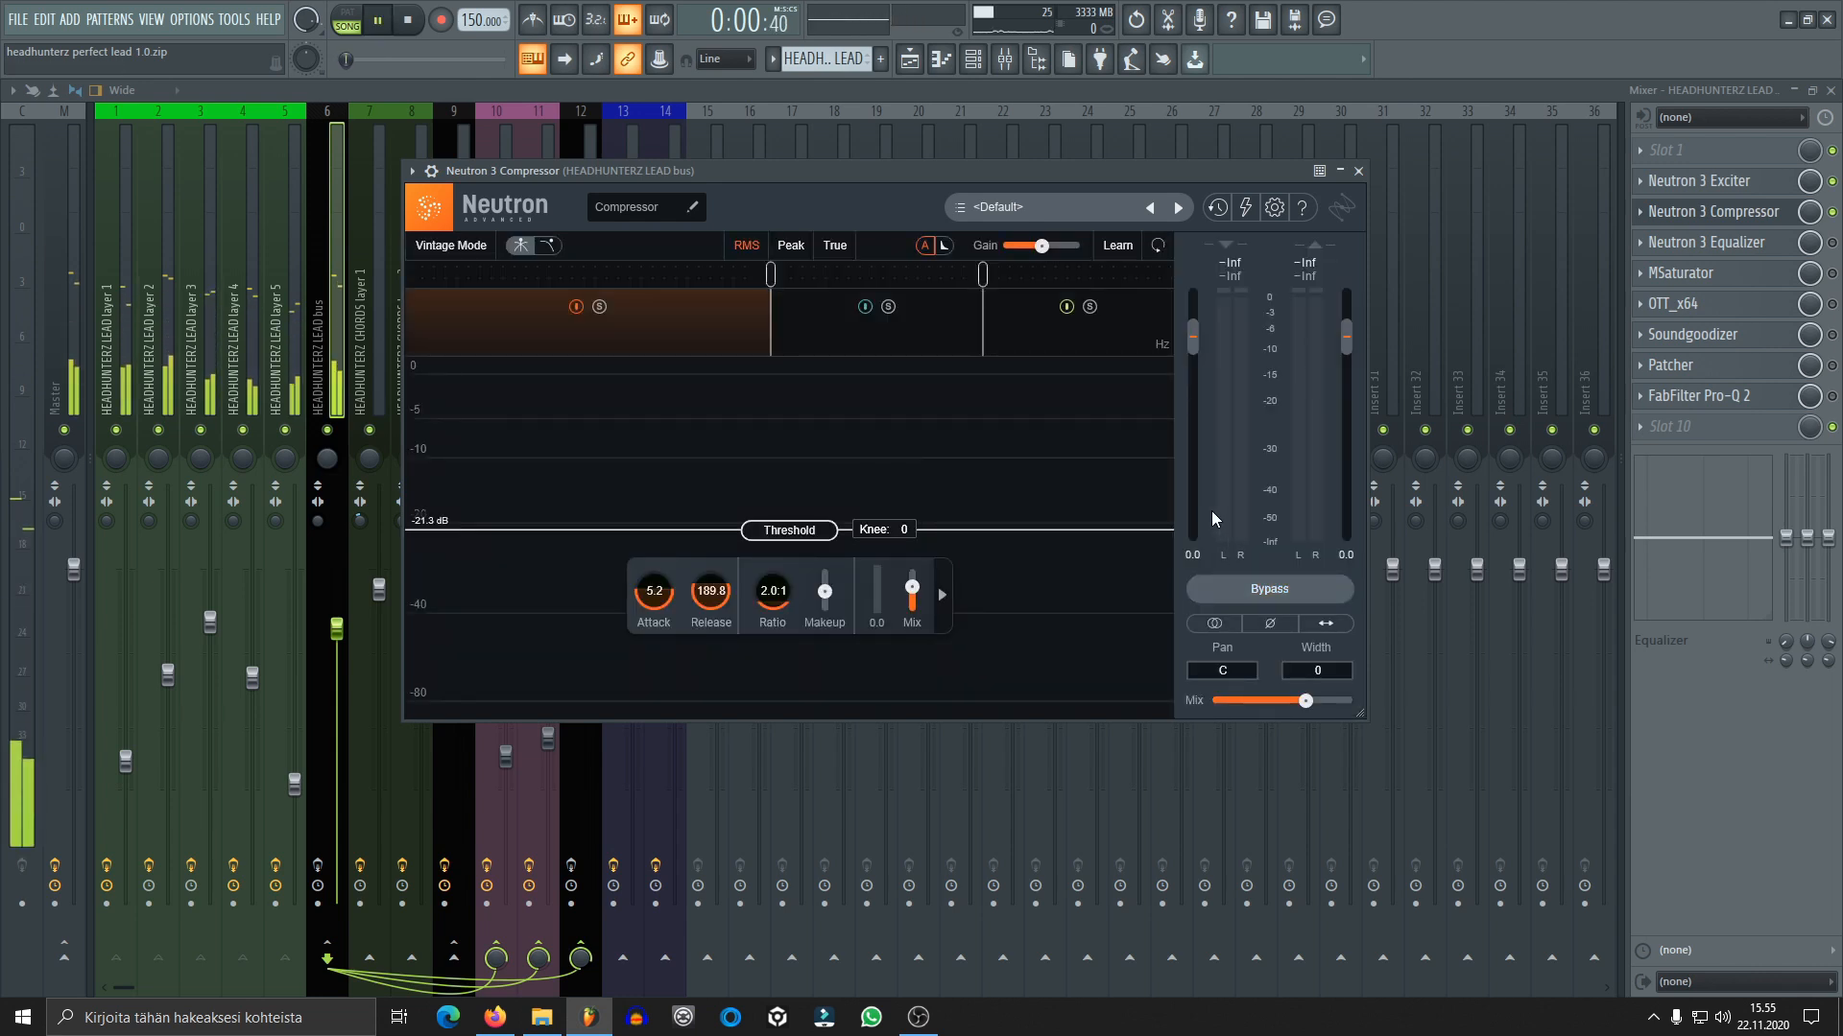
pyautogui.moveTo(926, 171); pyautogui.dragTo(1022, 158)
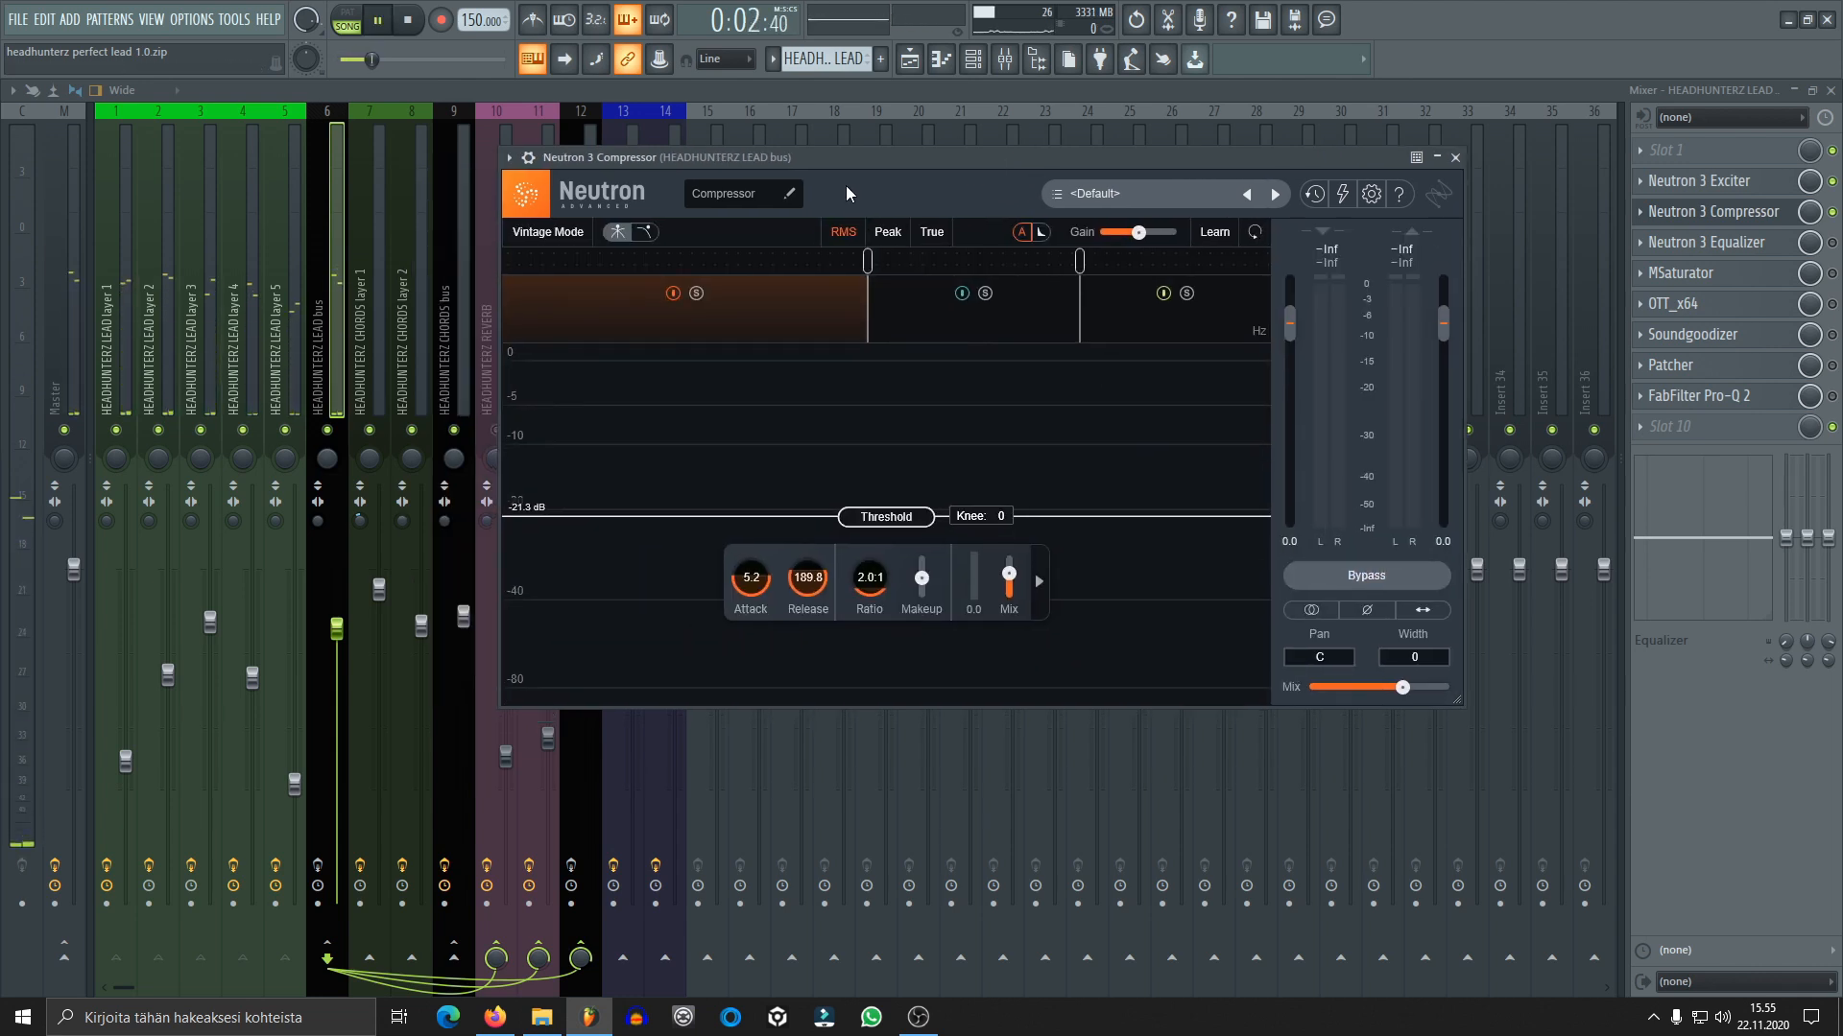
pyautogui.press('space')
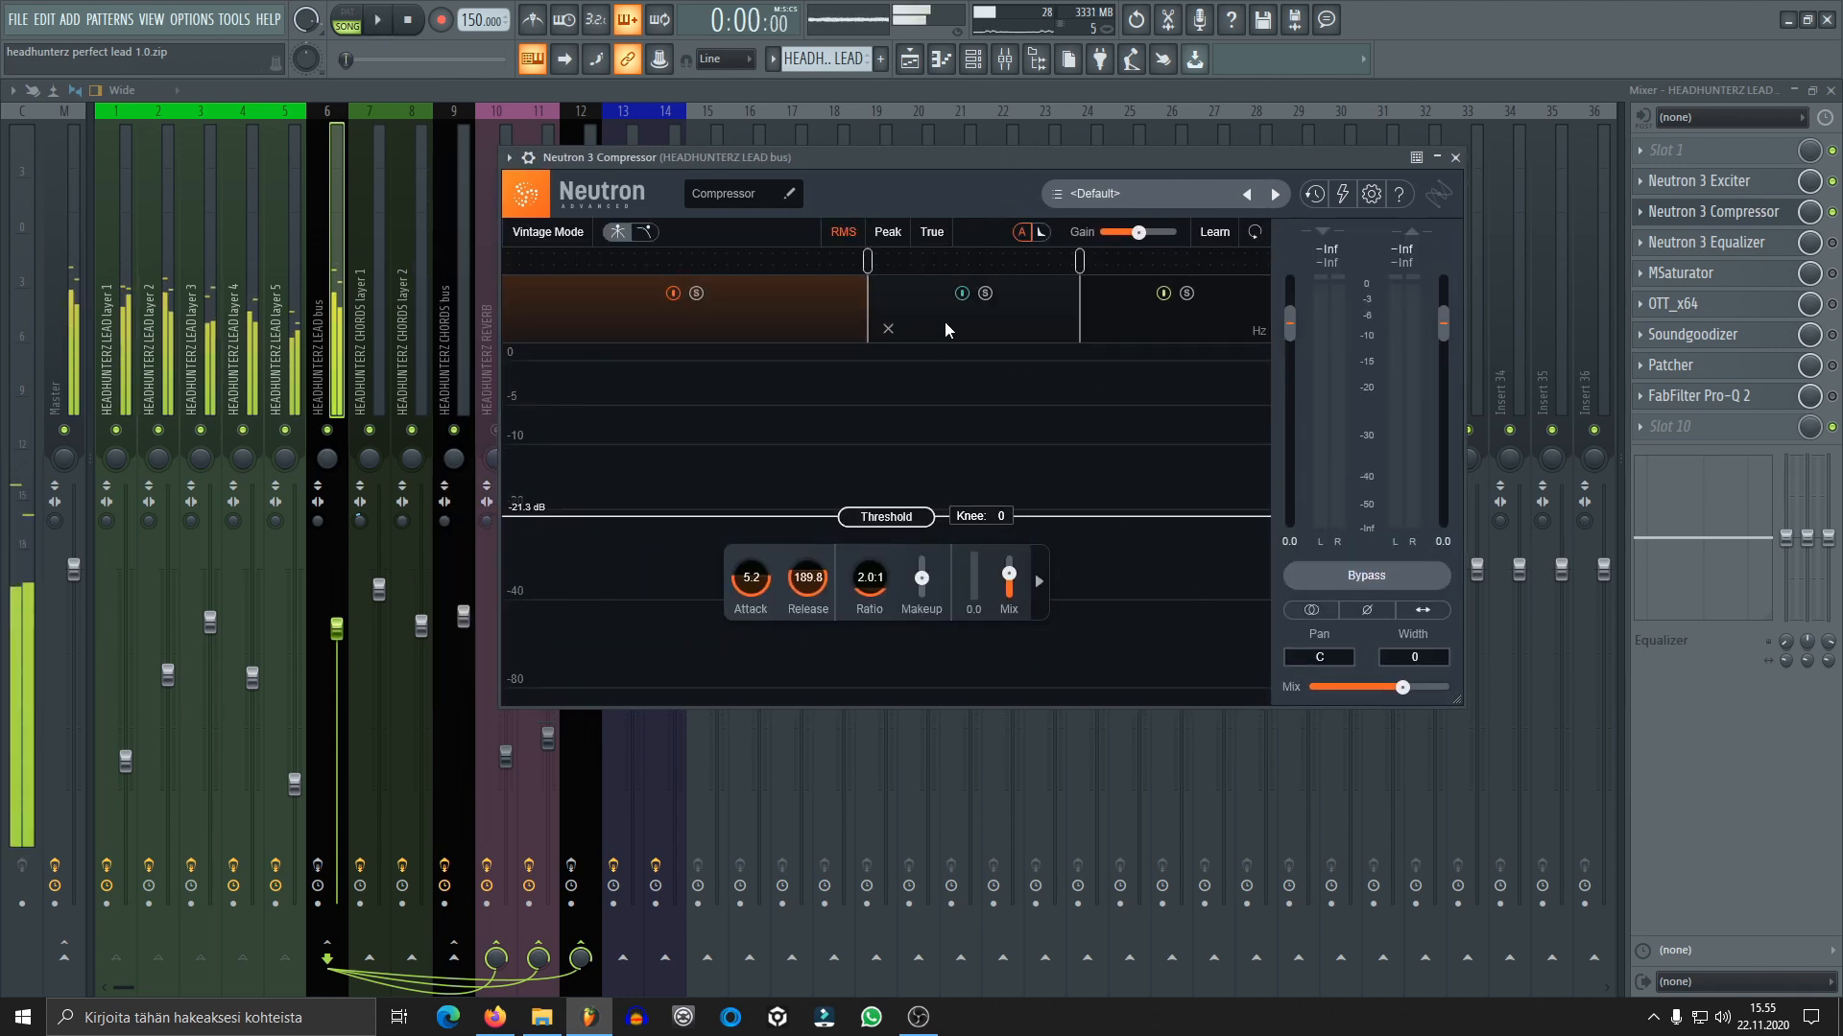
pyautogui.press('Escape')
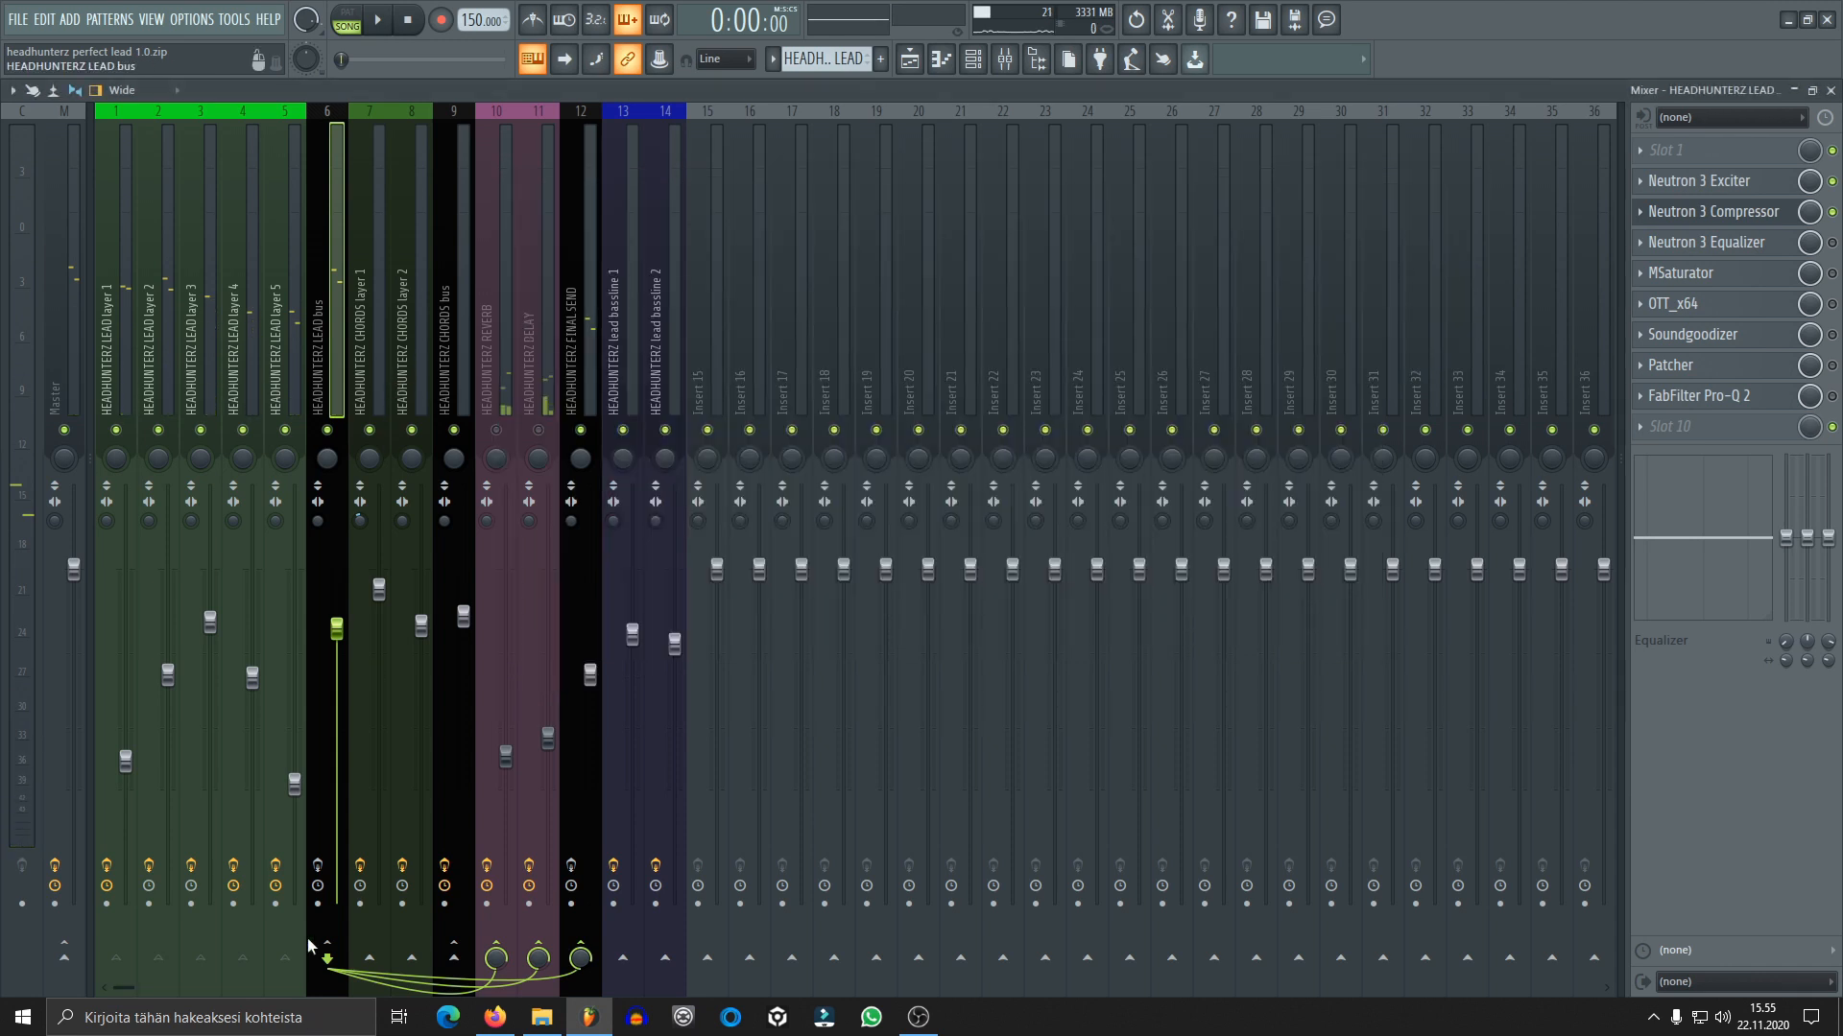
# Turn on the effect slots of the HEADHUNTERZ LEAD bus track and play the lead with the compressor open
pyautogui.click(321, 867)
pyautogui.press('space')
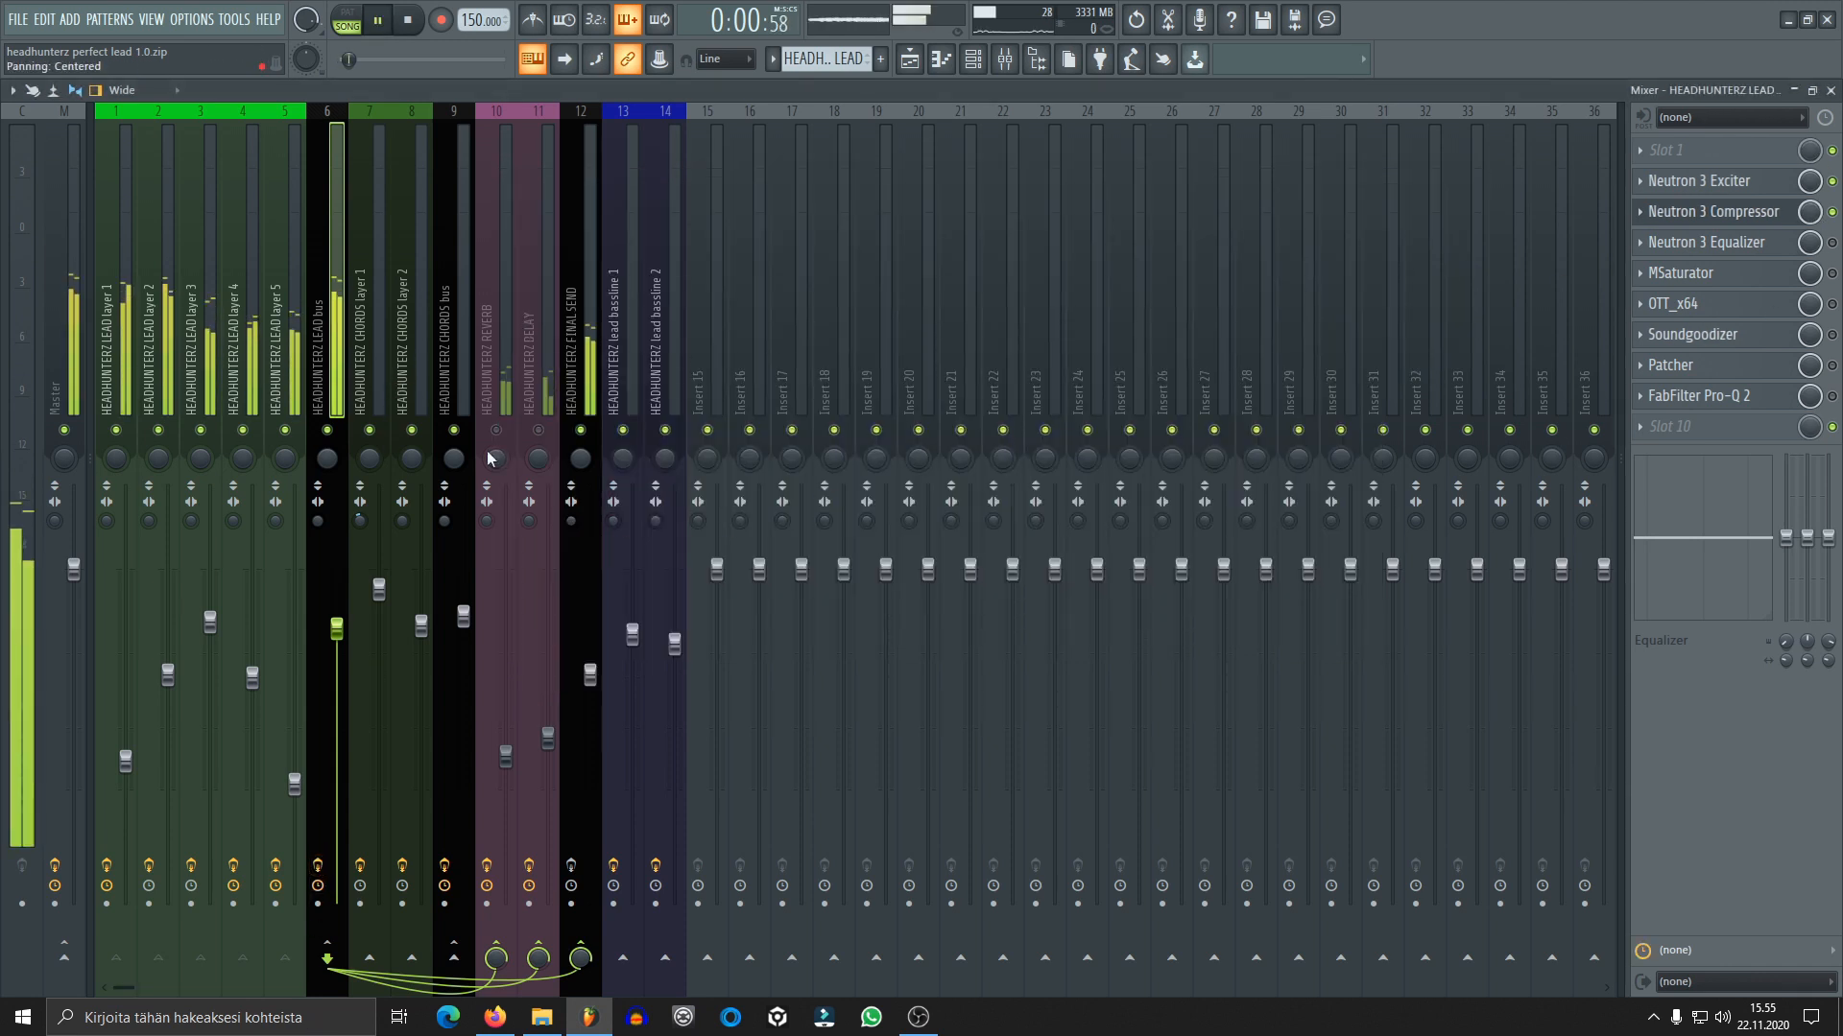
pyautogui.click(1697, 219)
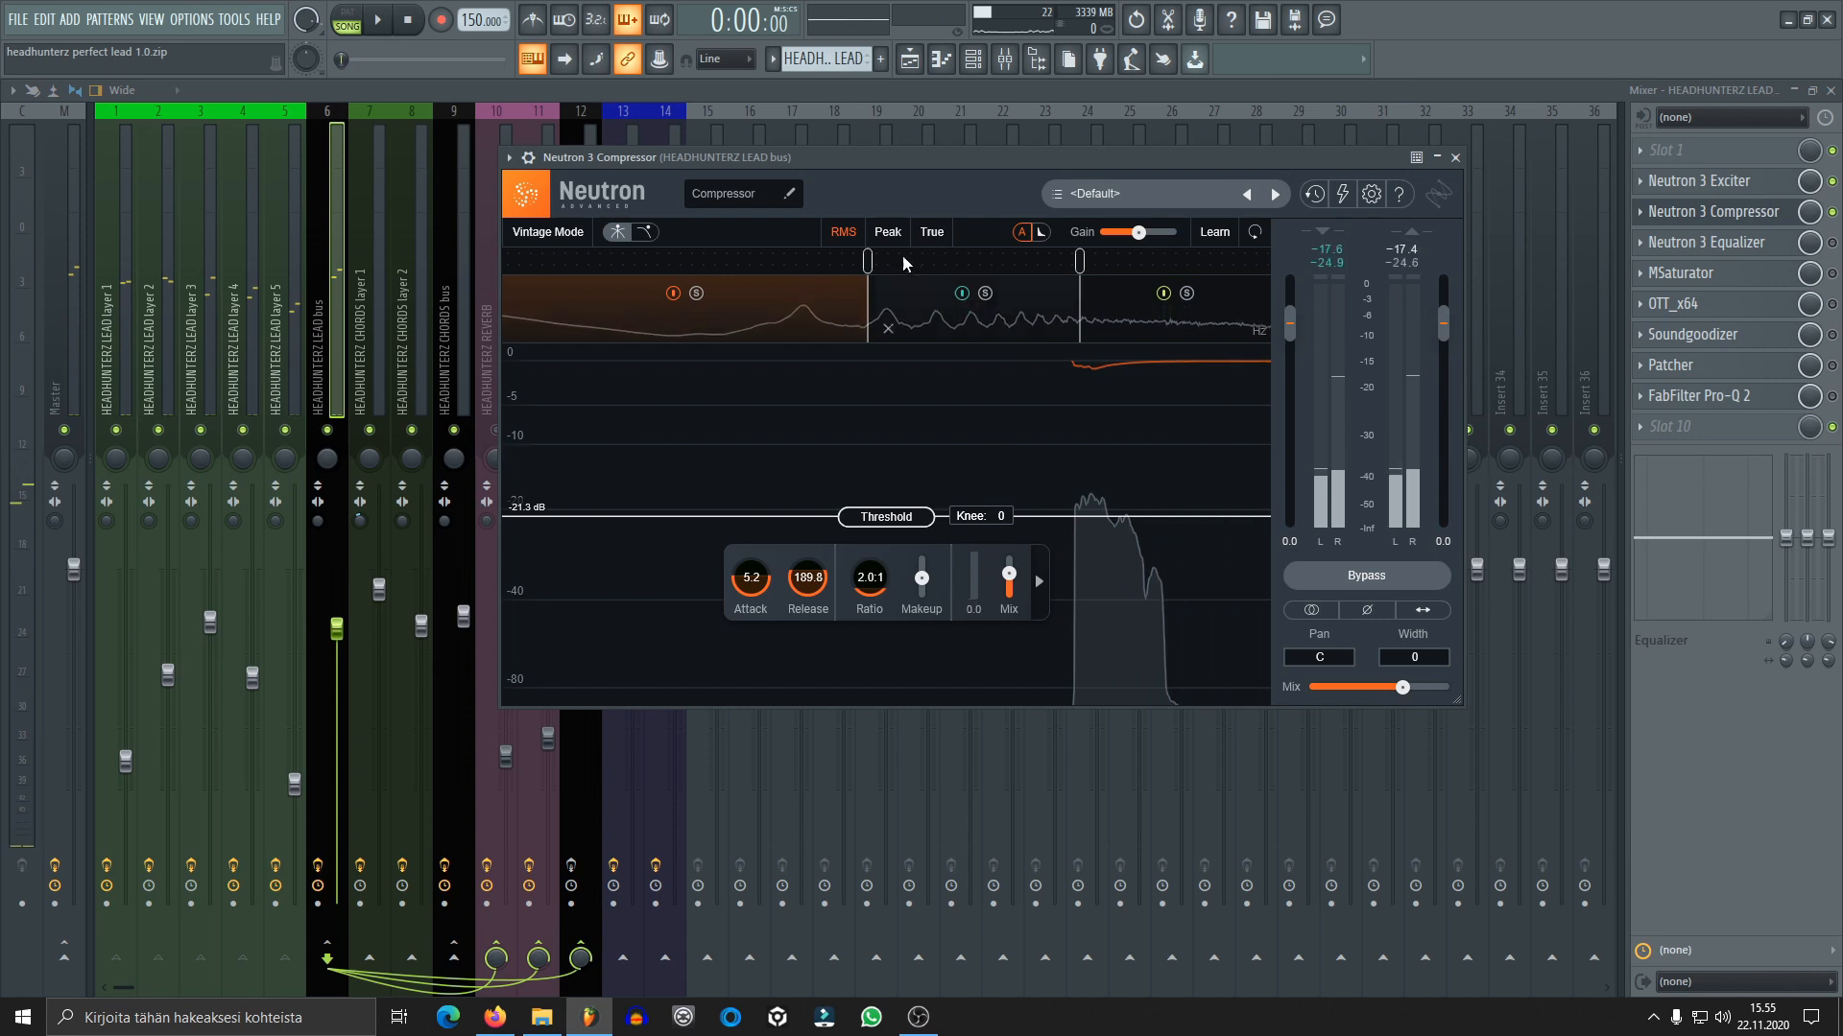
pyautogui.press('space')
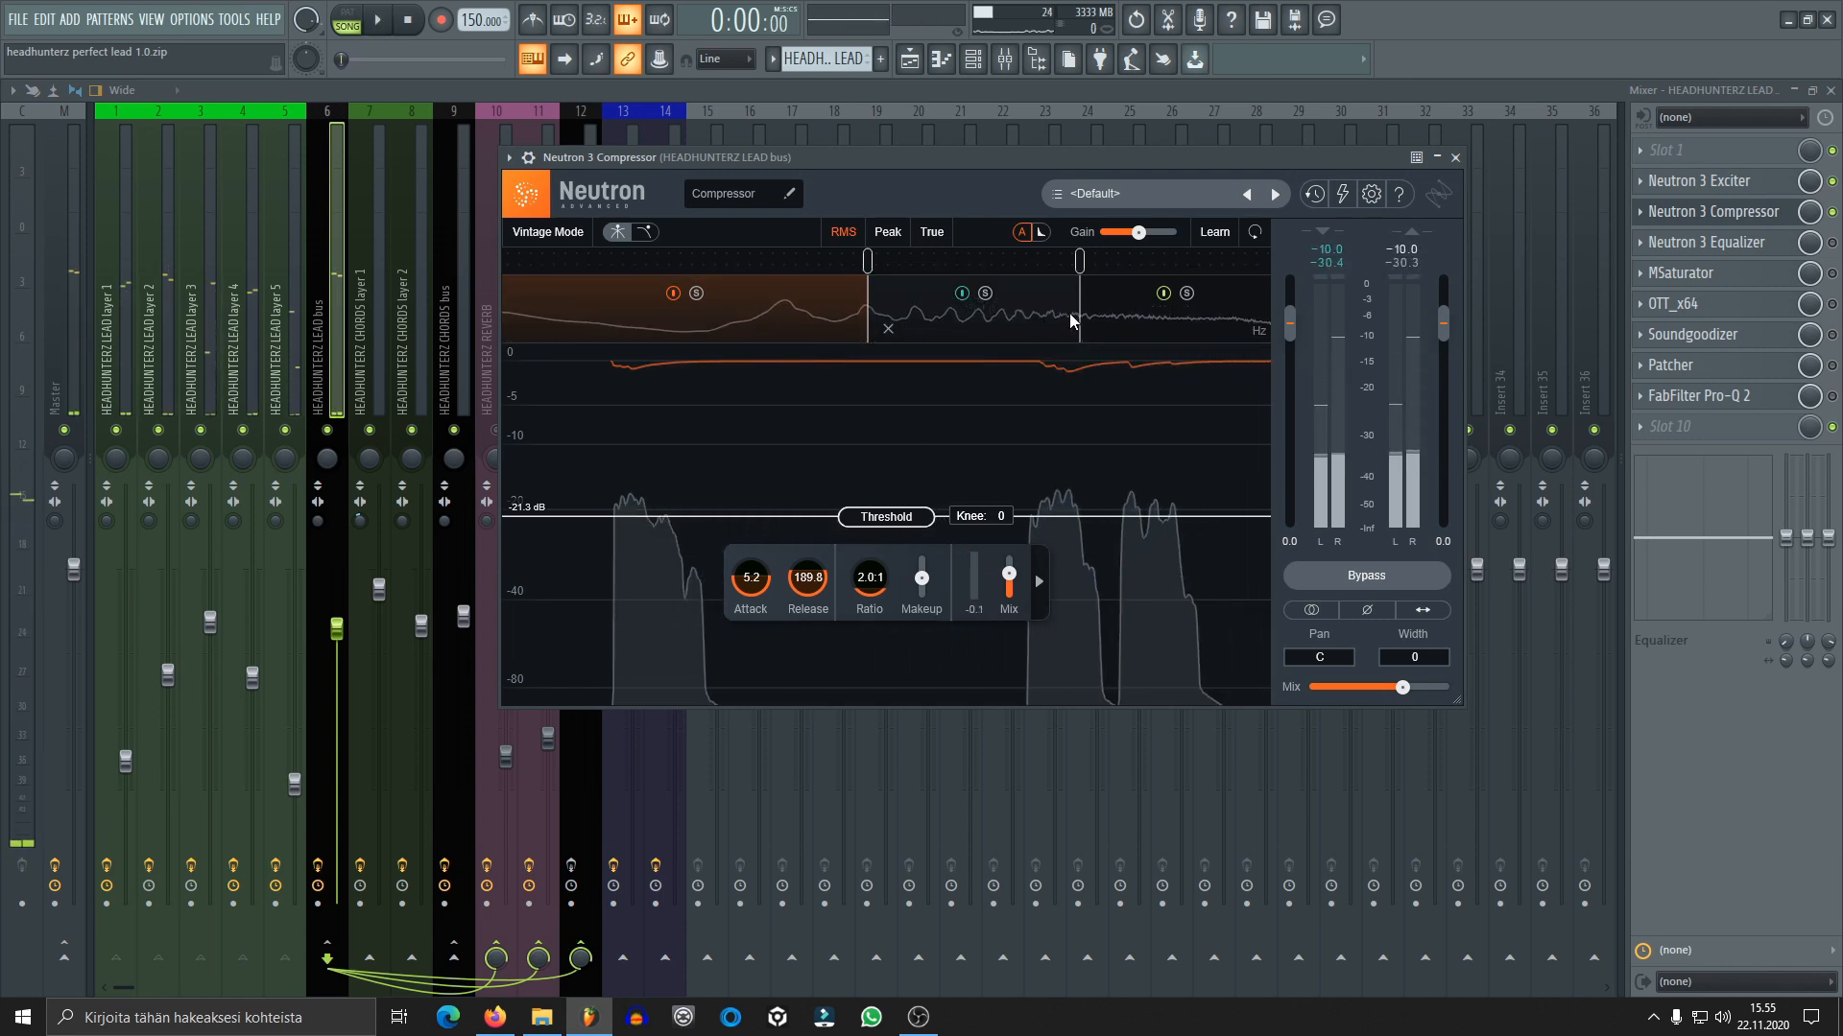
# Review the threshold, attack, release and ratio of the compressor's high, mid and low bands and close it
pyautogui.click(1138, 321)
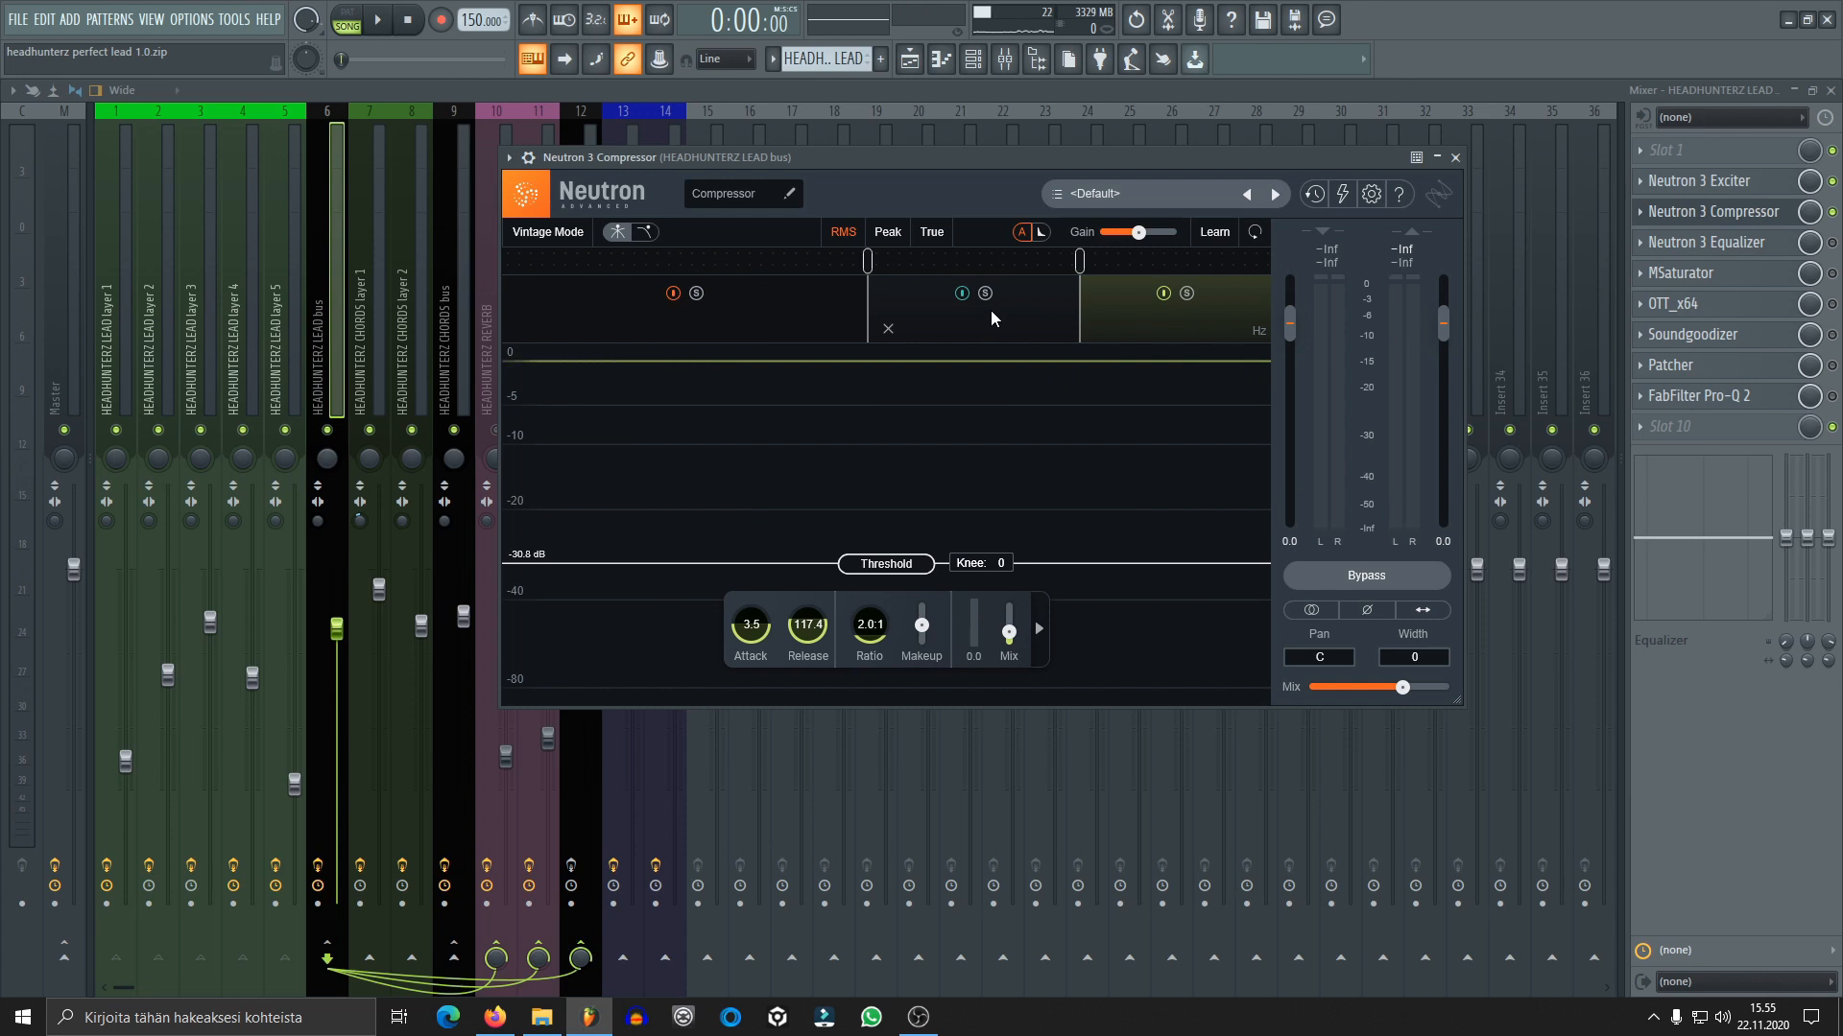
pyautogui.click(1038, 321)
pyautogui.click(798, 324)
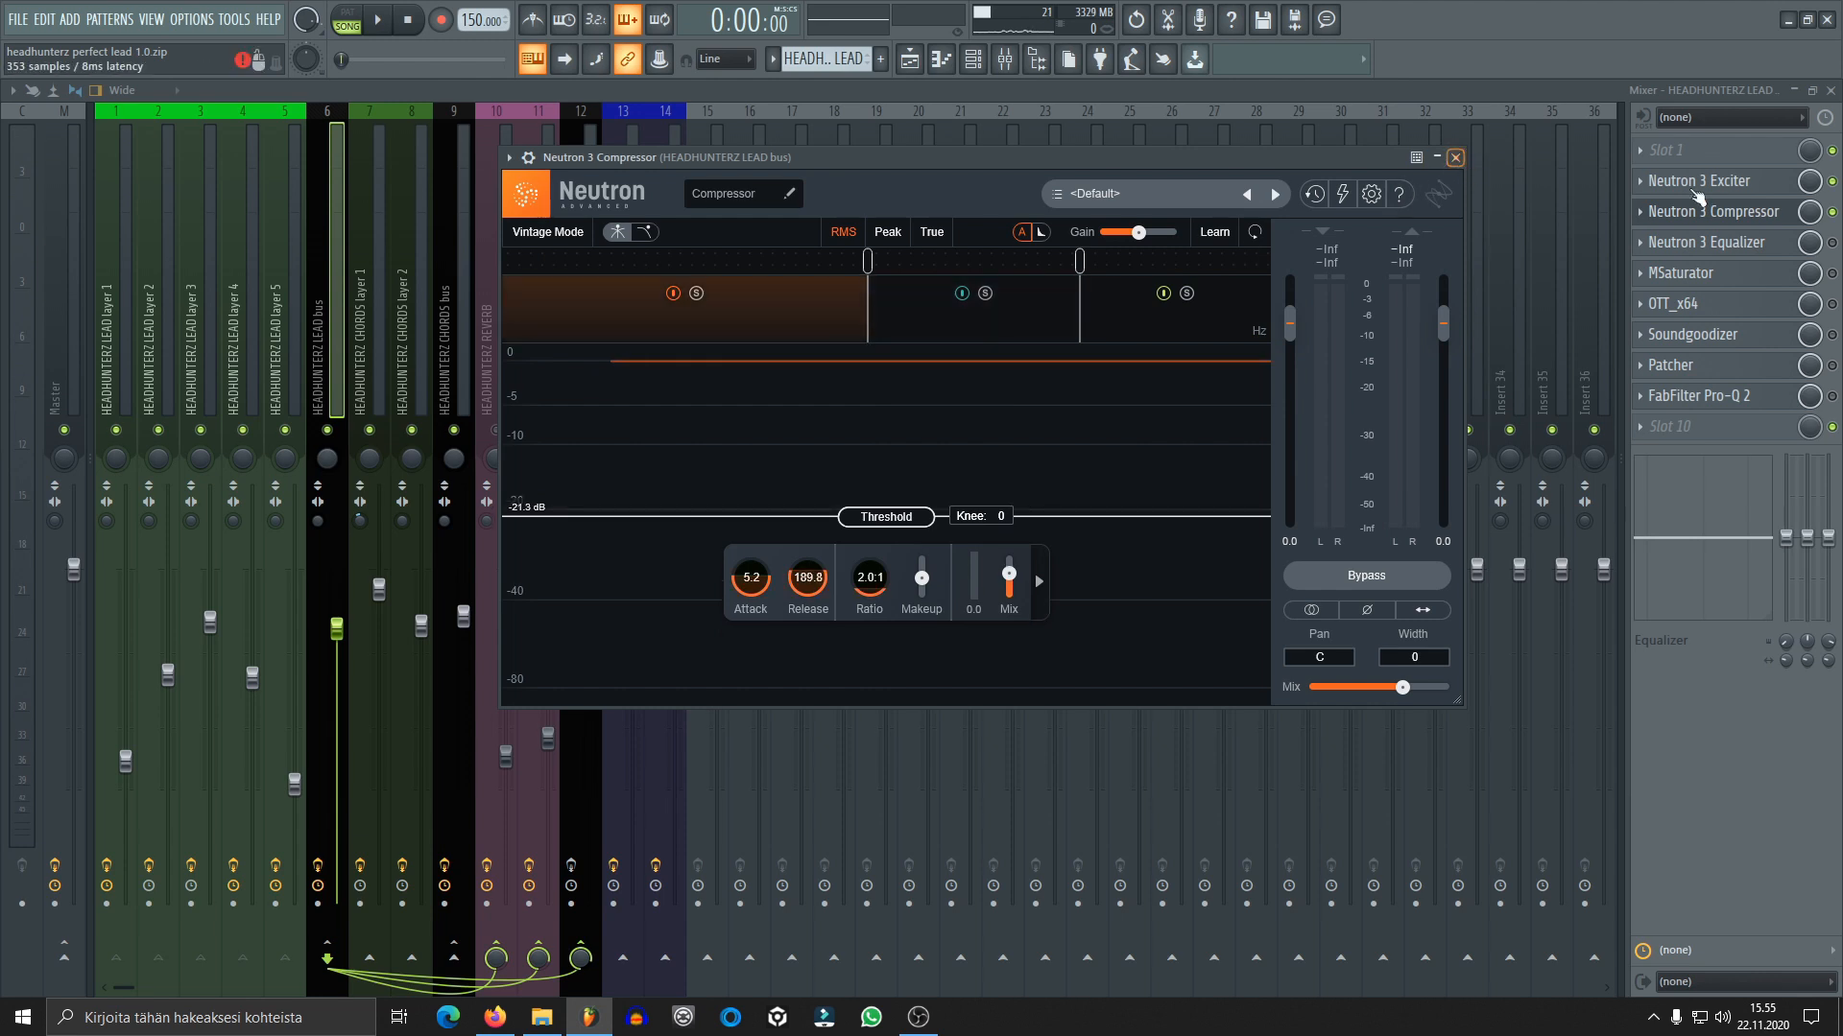
pyautogui.click(1456, 159)
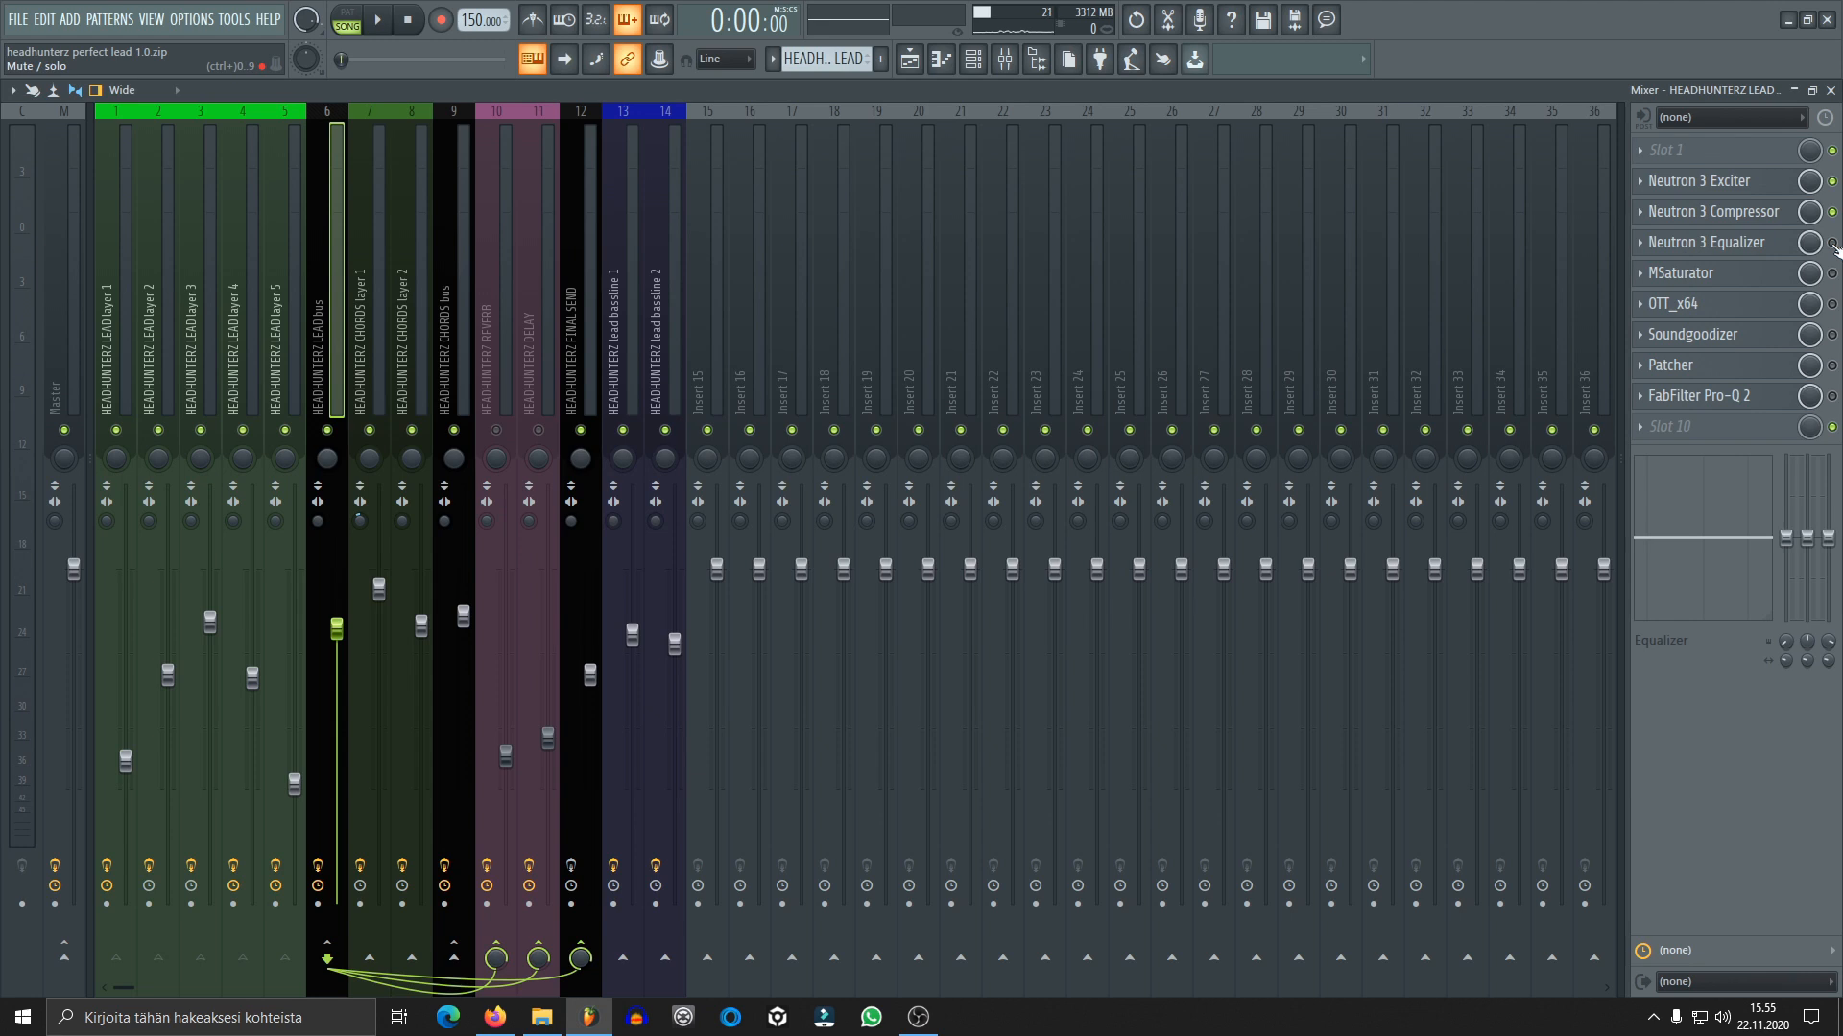
# Enable Neutron 3 Equalizer on the lead bus, open it and play the lead through it
pyautogui.click(1706, 242)
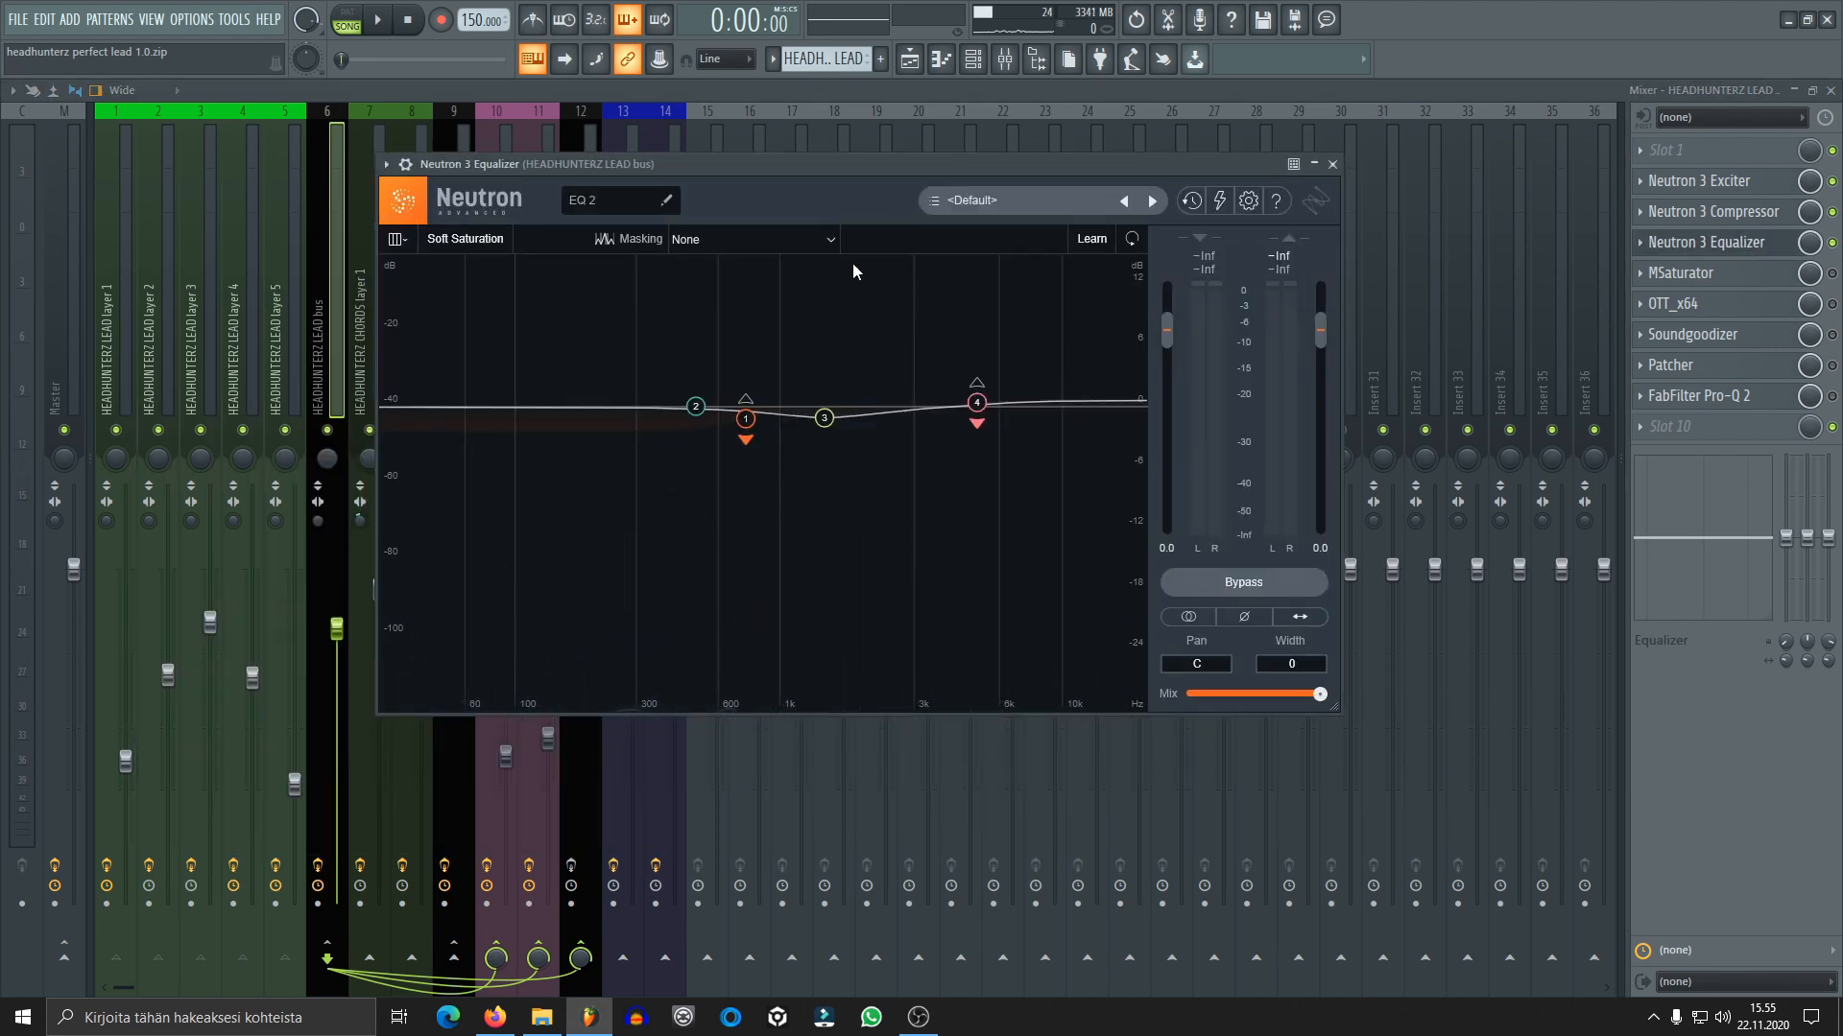
pyautogui.press('space')
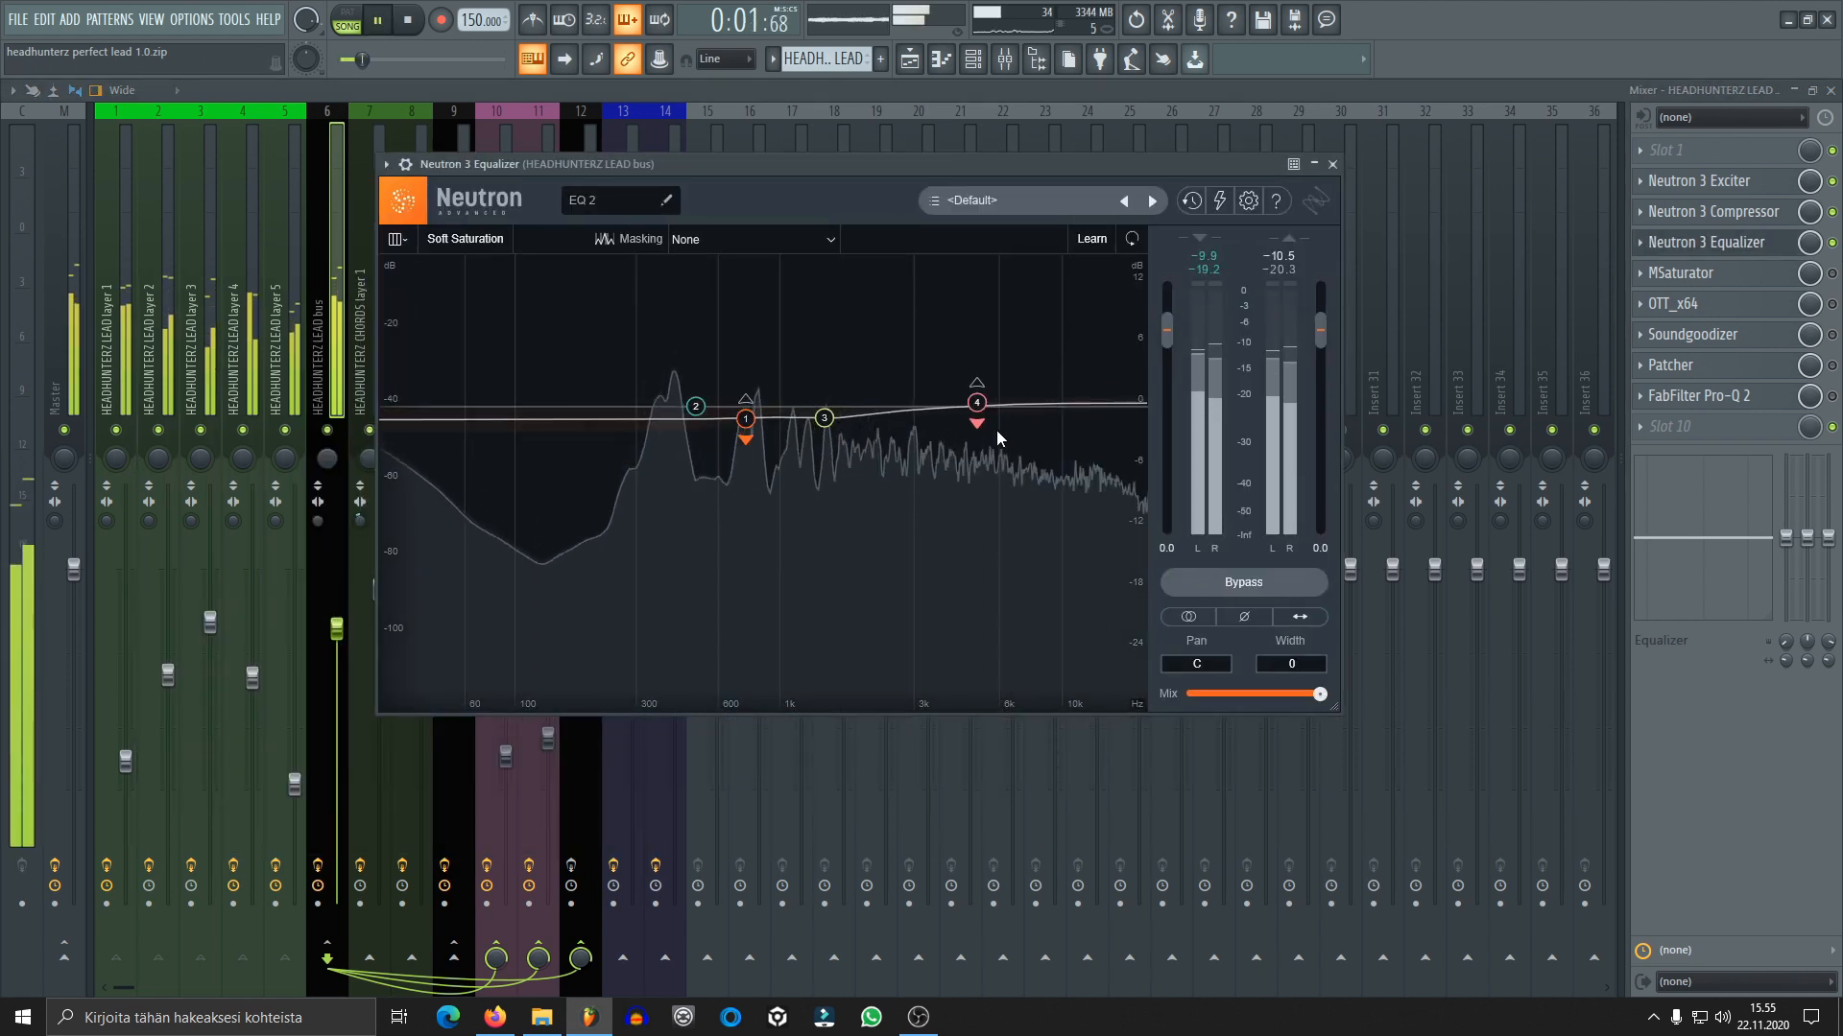
pyautogui.press('space')
# Examine the equalizer's dynamic low-shelf band 1 and Proportional Q band 3 while auditioning the lead, and close it
pyautogui.click(744, 418)
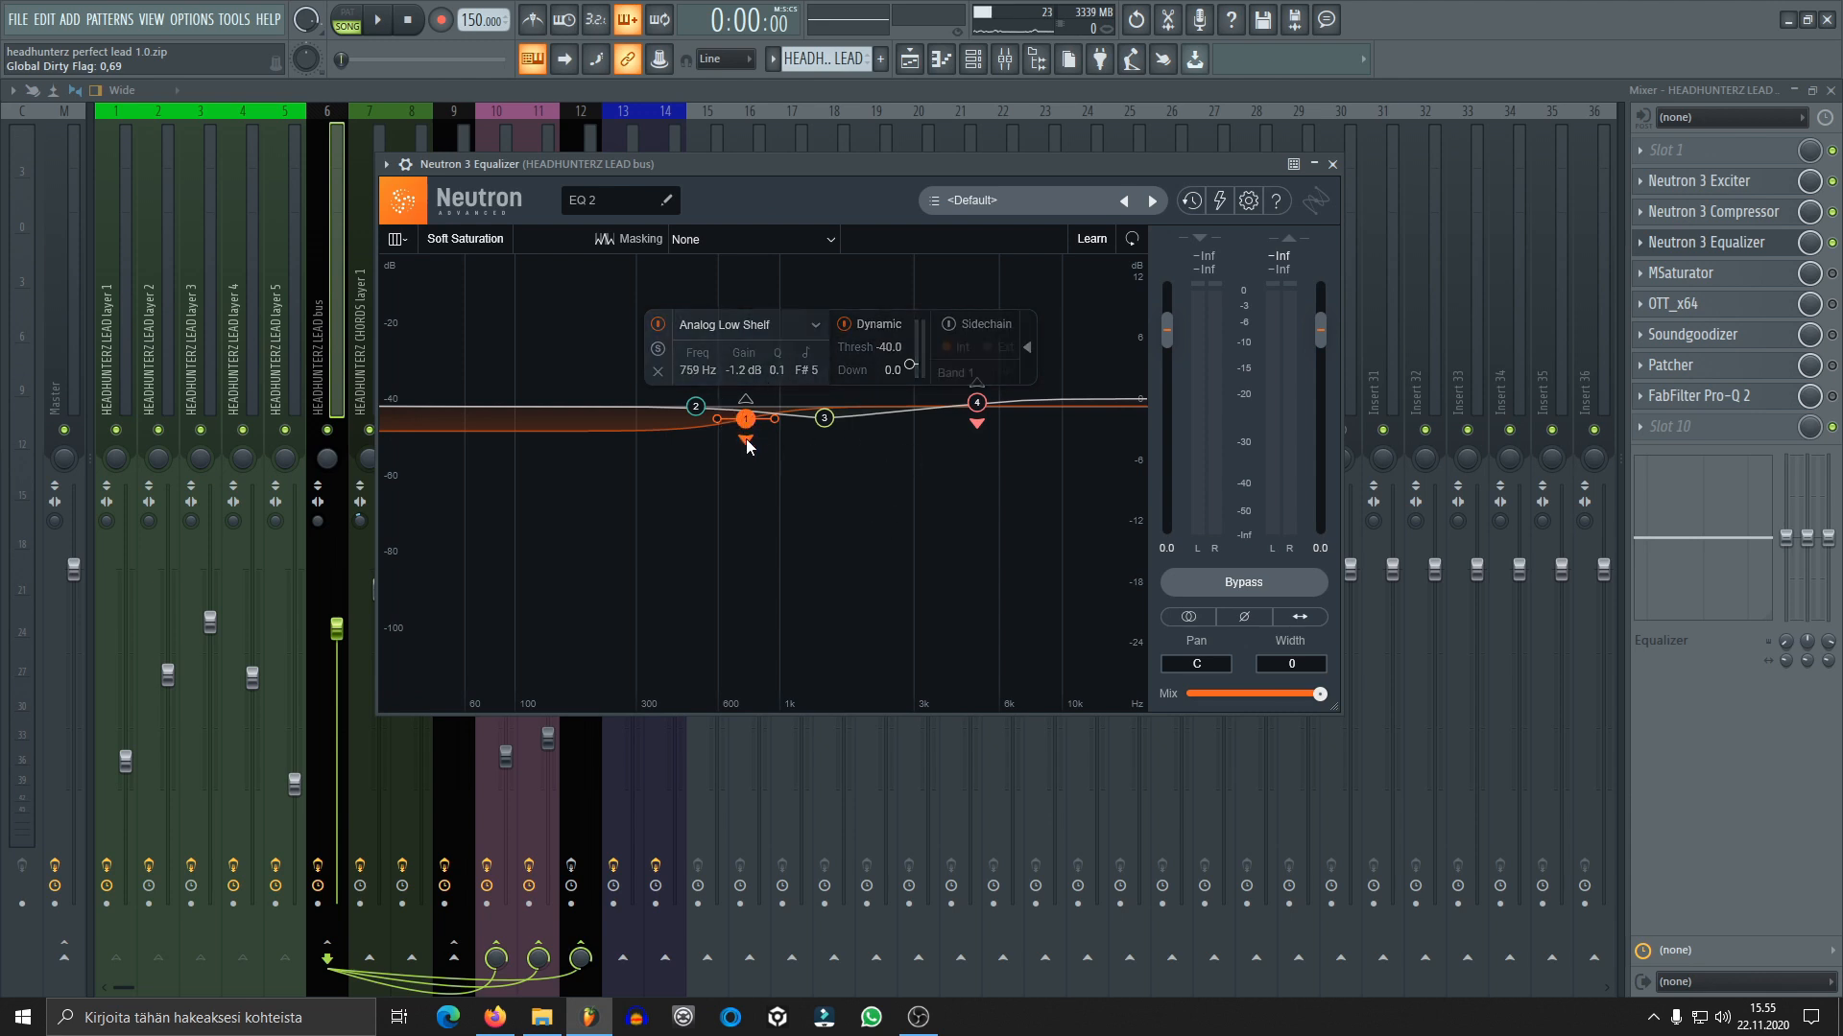
pyautogui.press('space')
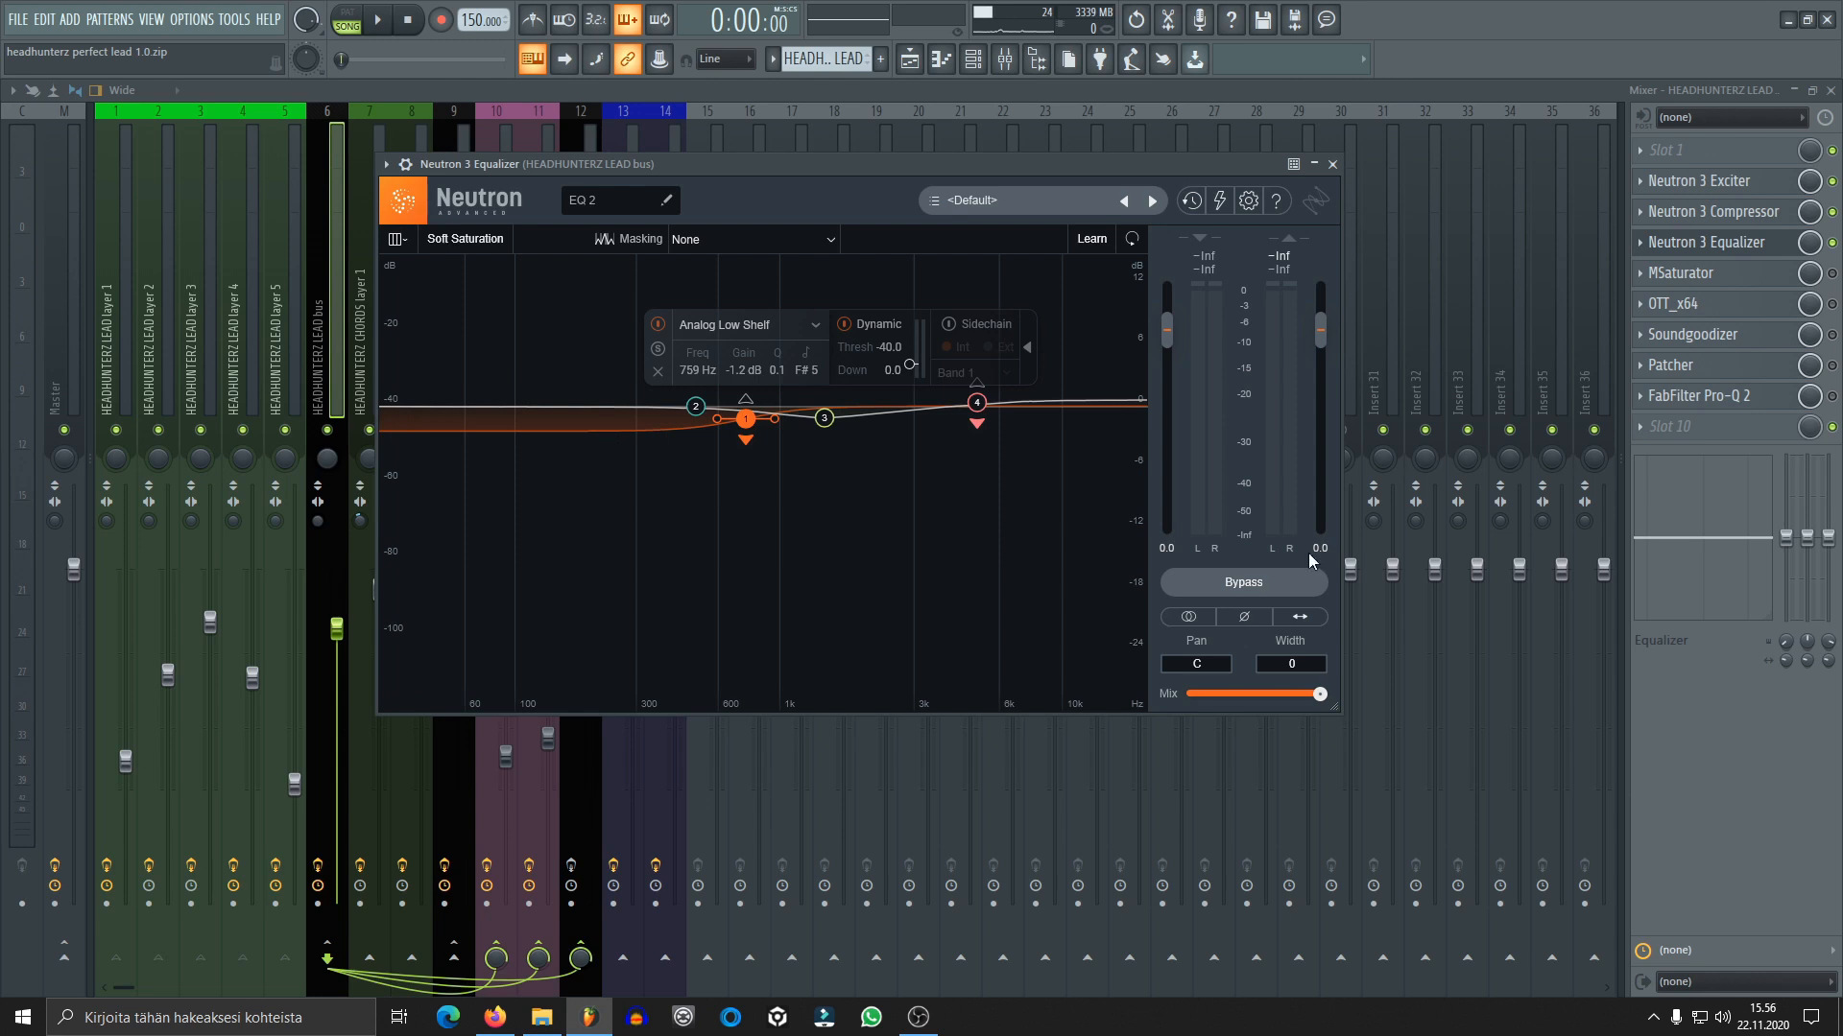
pyautogui.press('space')
pyautogui.press('space')
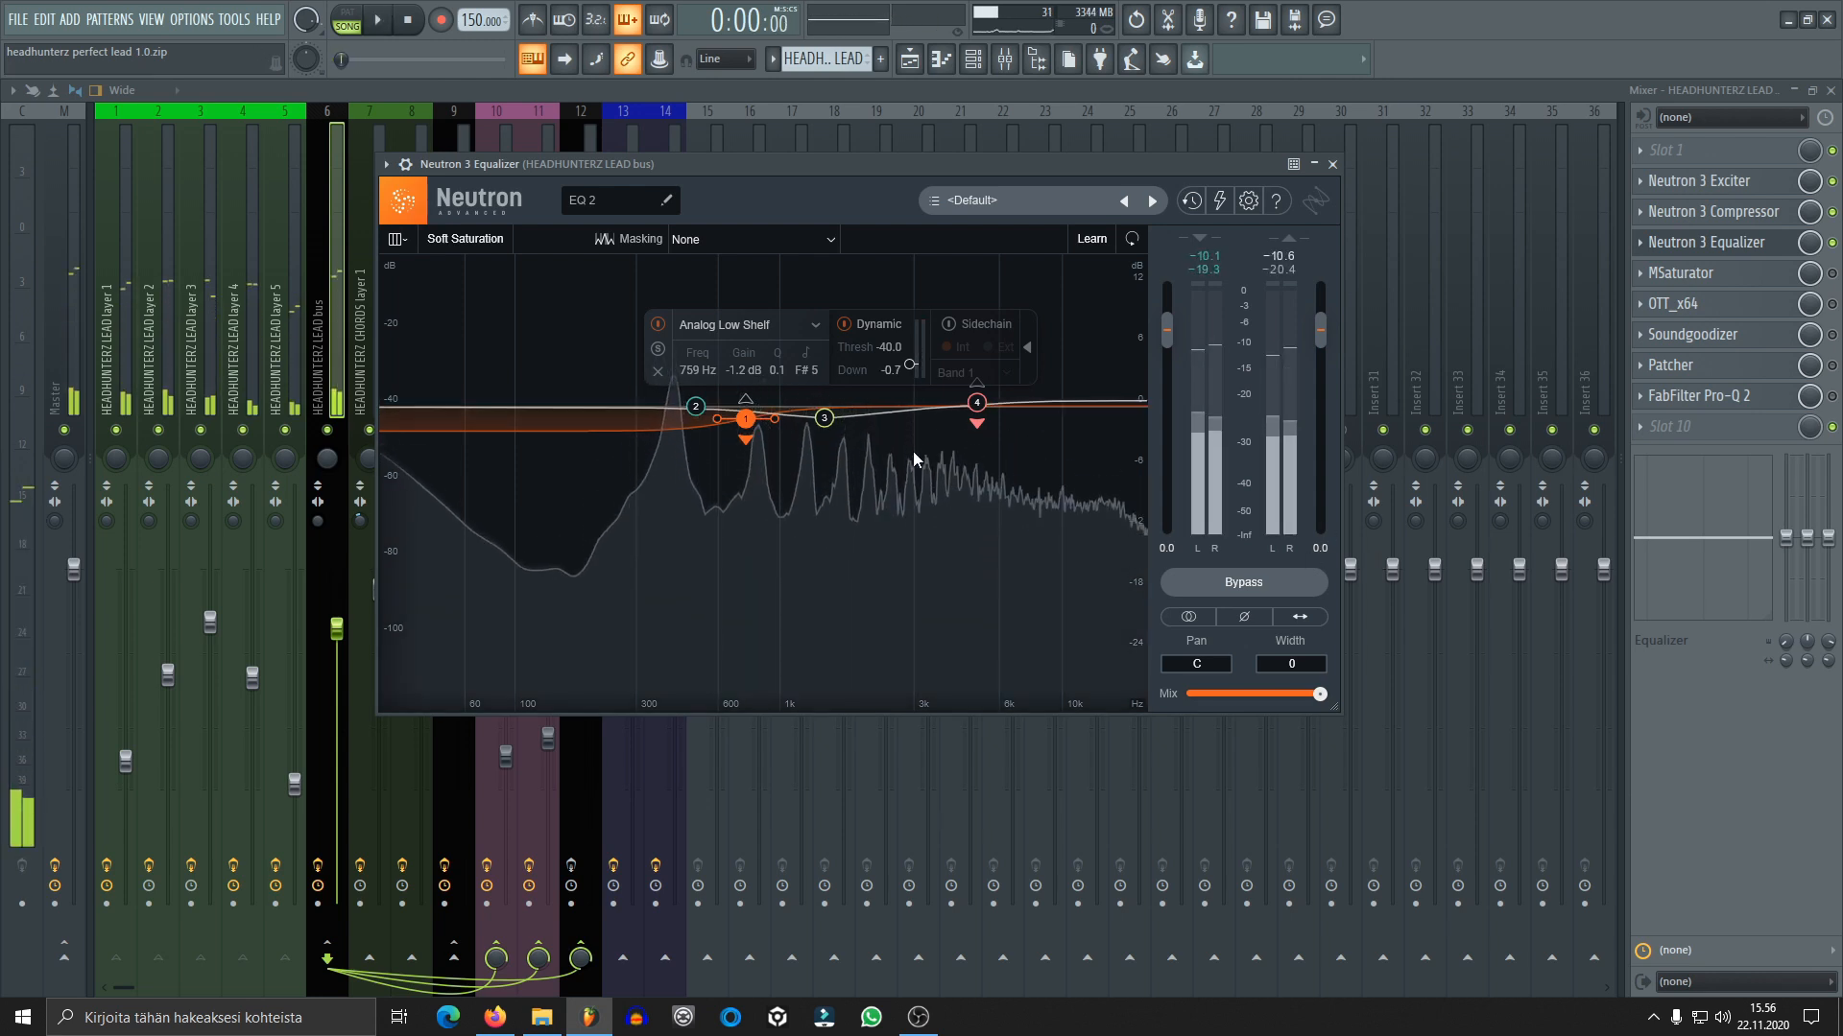
pyautogui.click(823, 419)
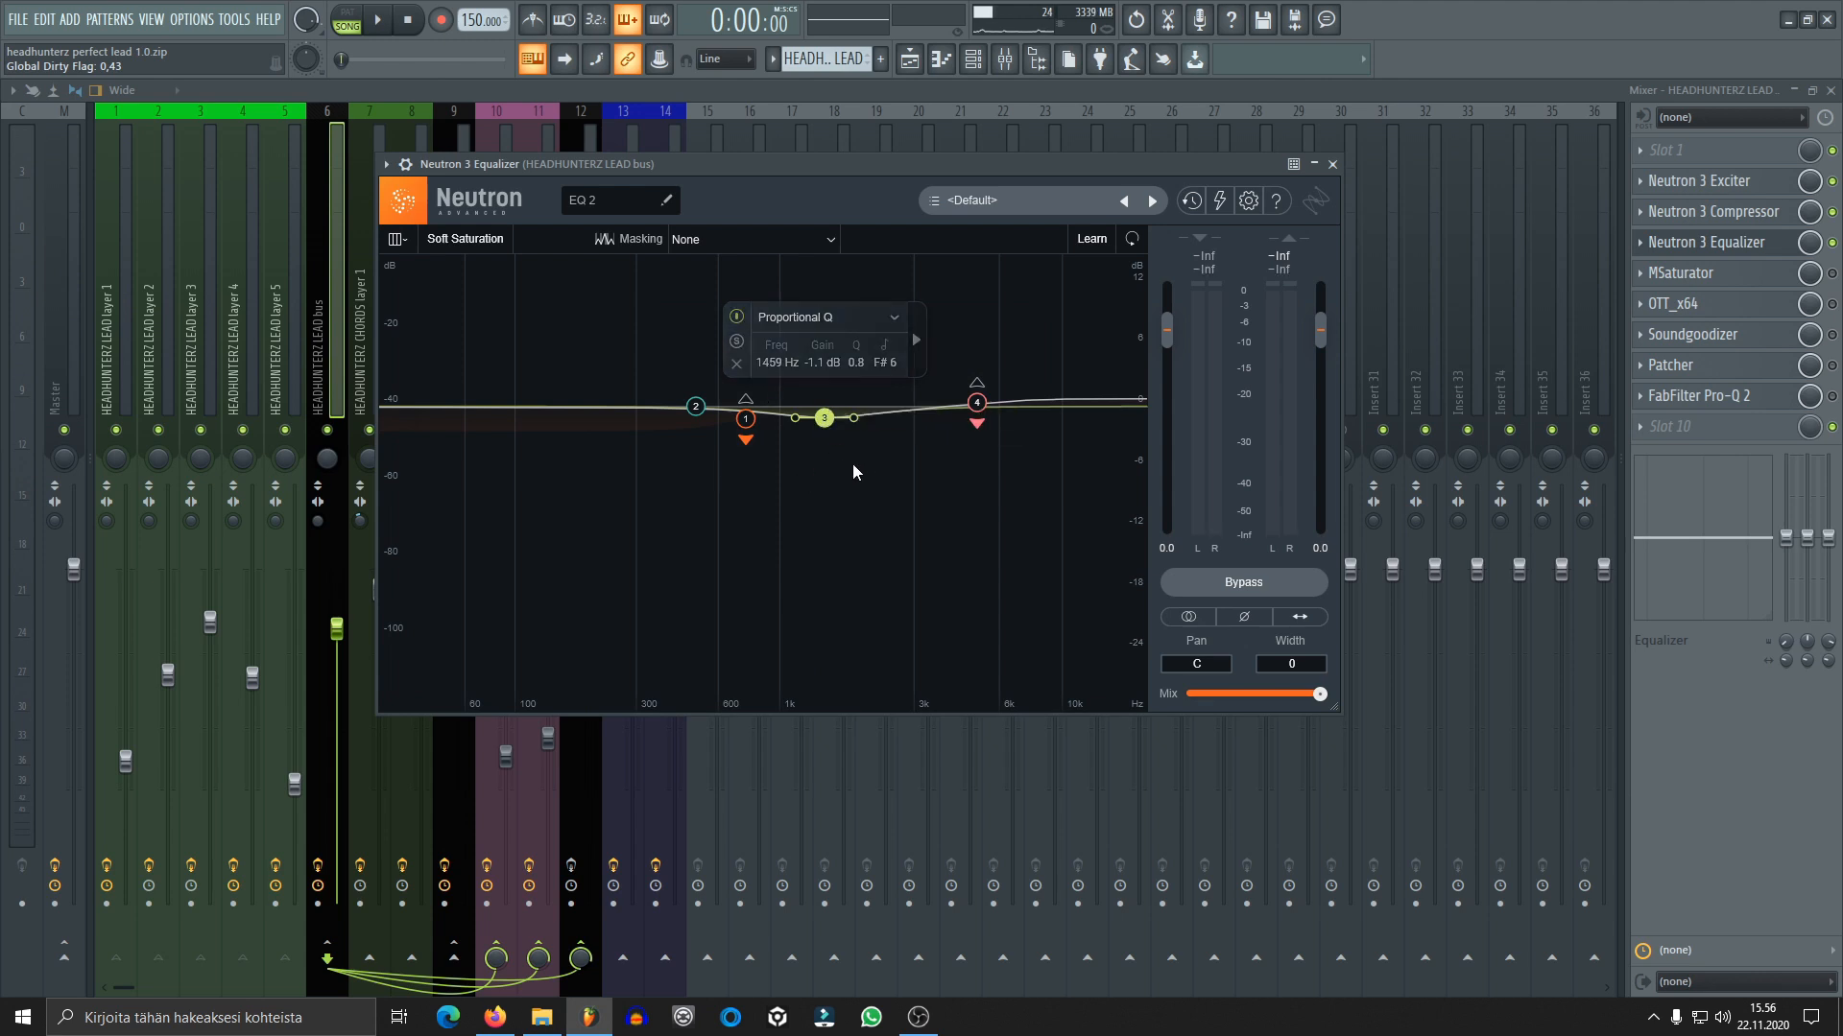
pyautogui.click(1333, 165)
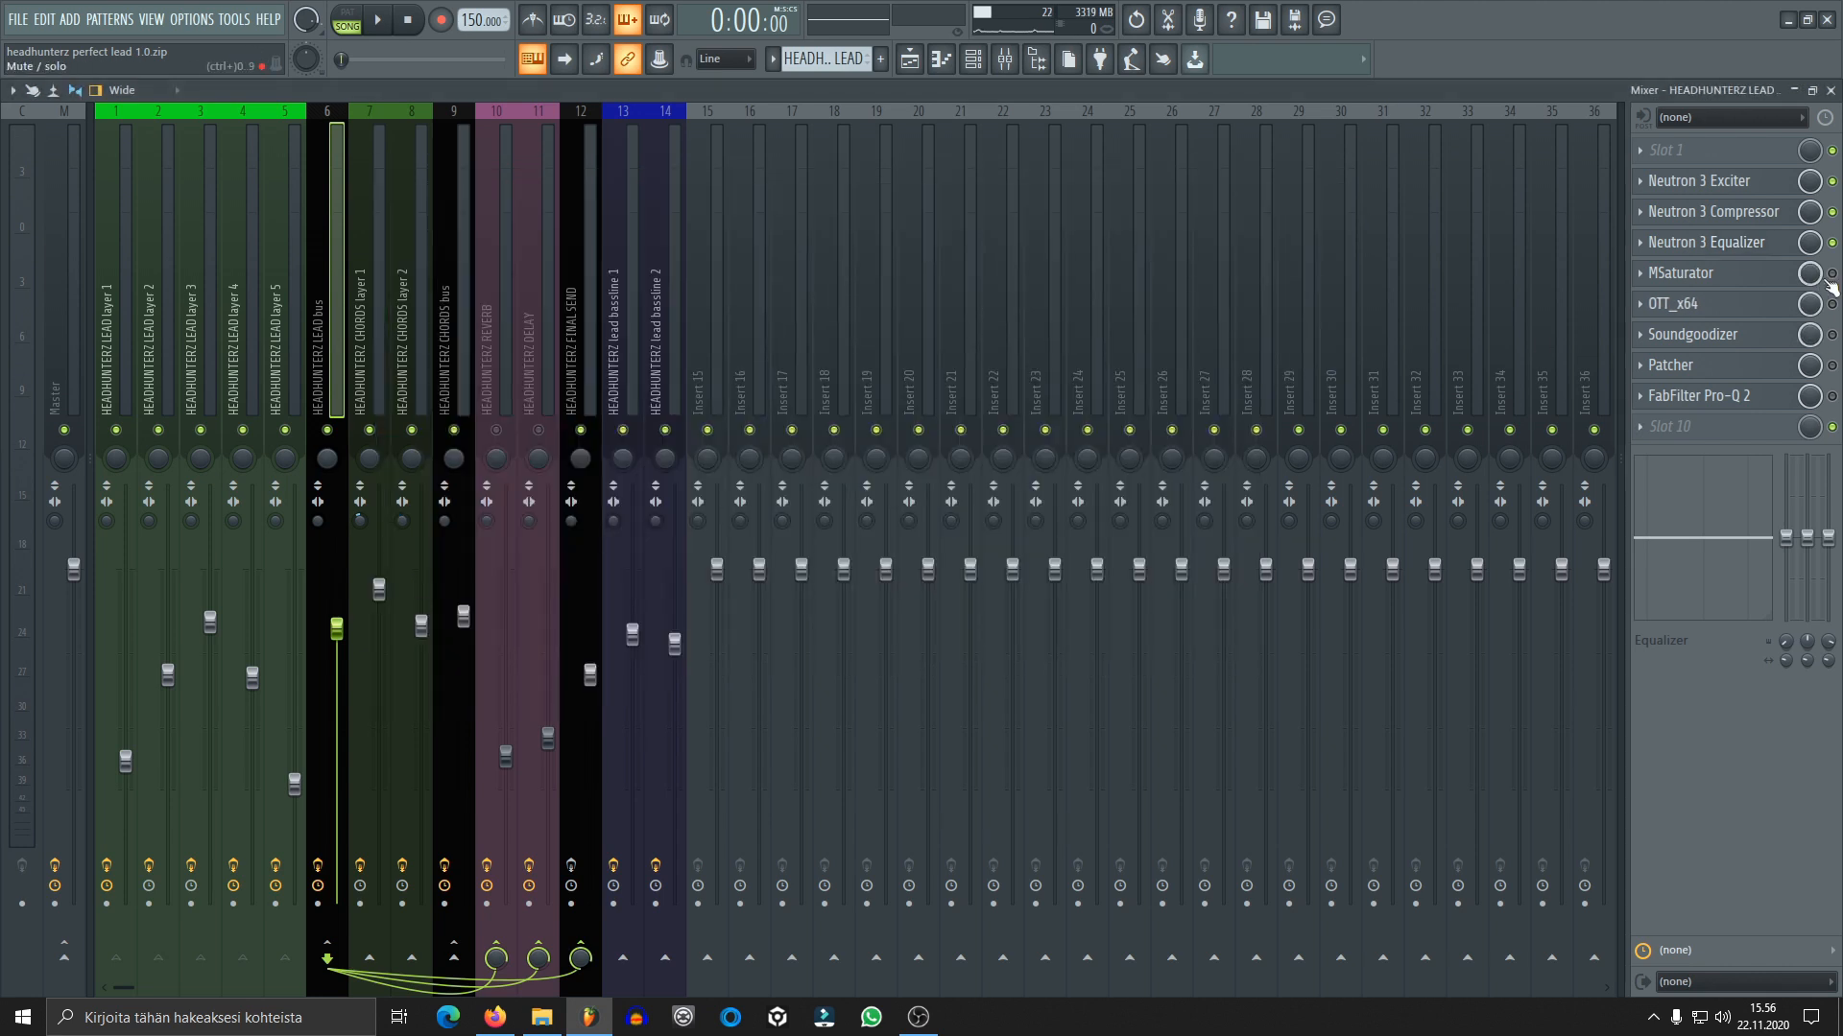
# Enable MSaturator on the lead bus, open it to play the lead through it, and close its window
pyautogui.click(1681, 273)
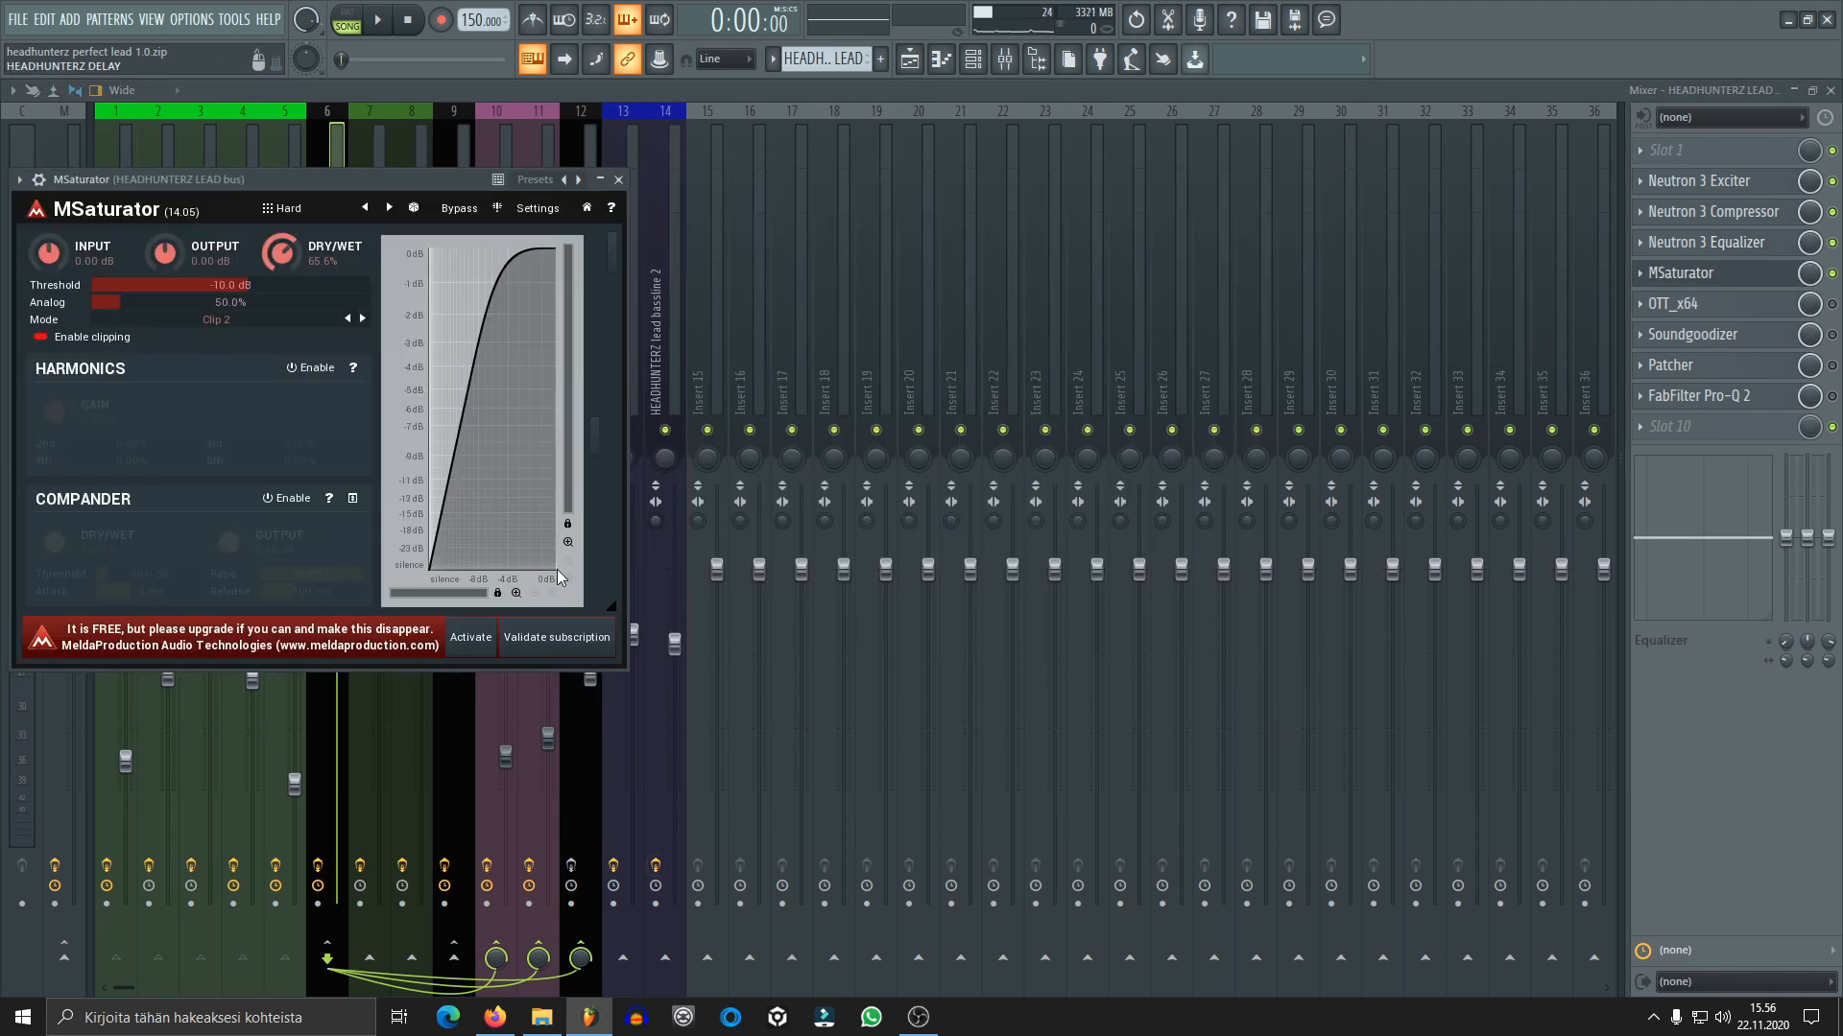
pyautogui.moveTo(344, 155); pyautogui.dragTo(704, 158)
pyautogui.press('space')
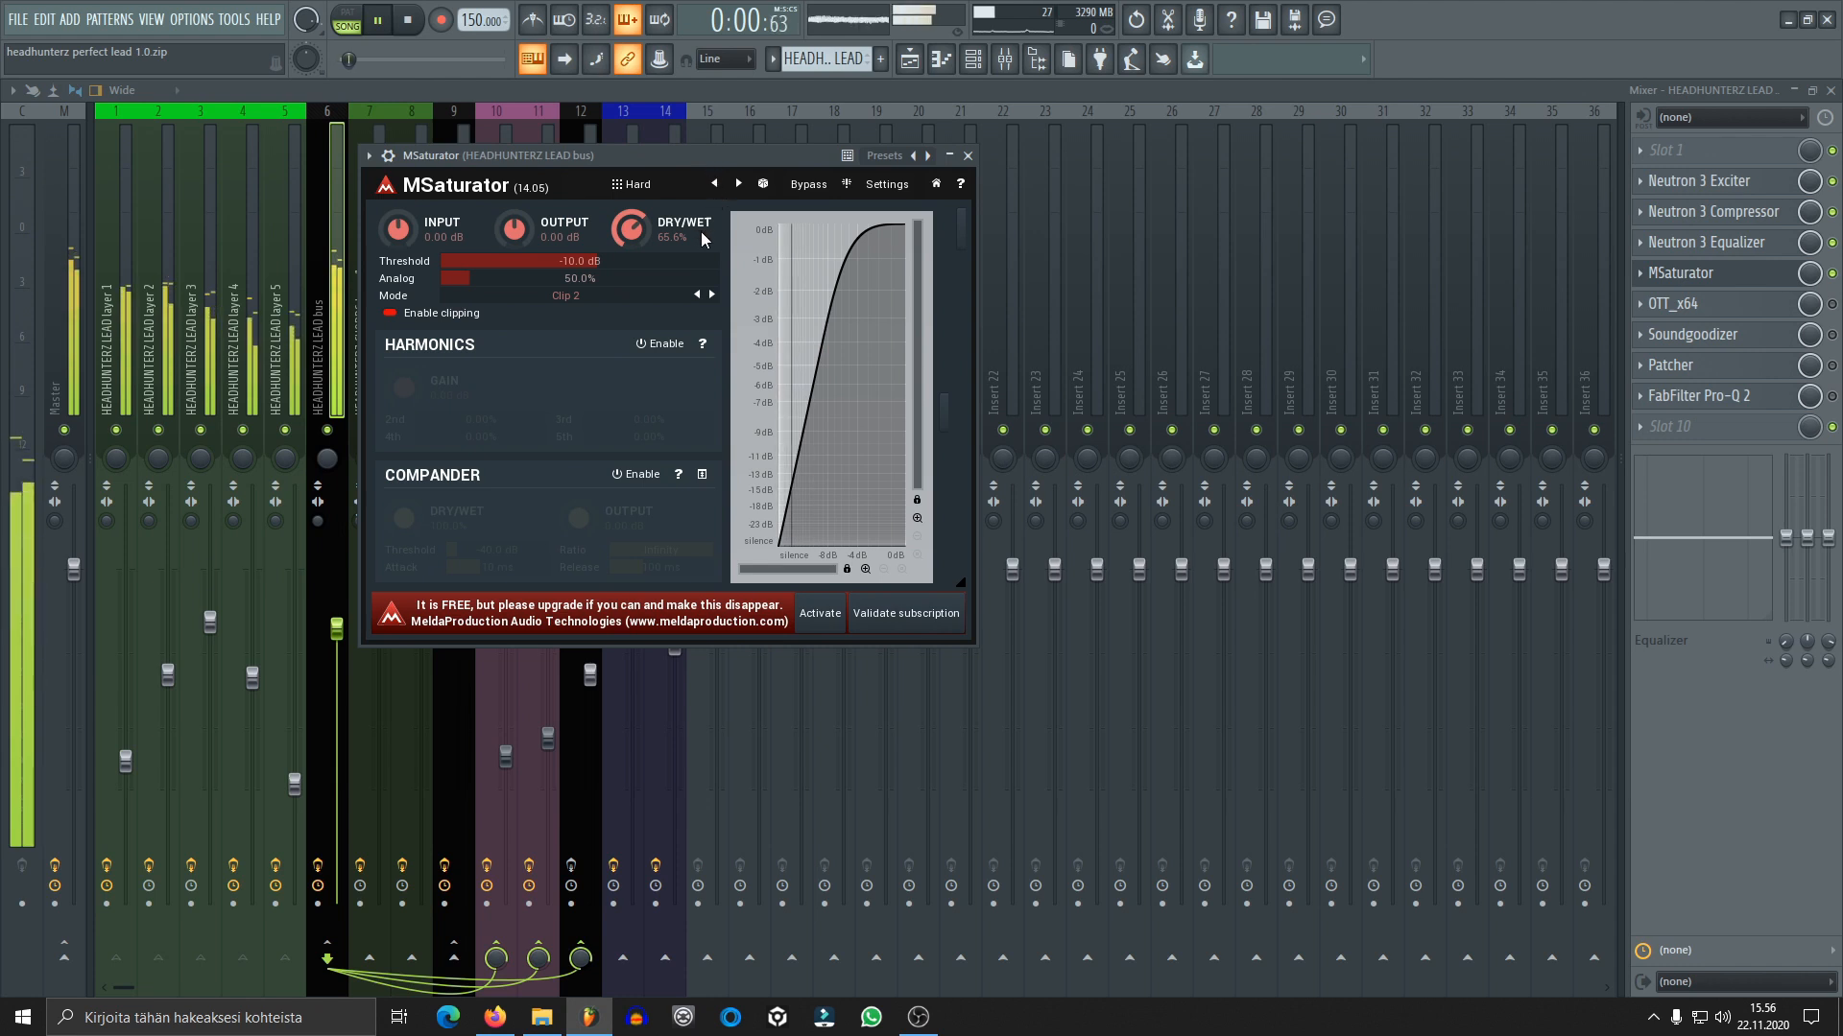
pyautogui.press('space')
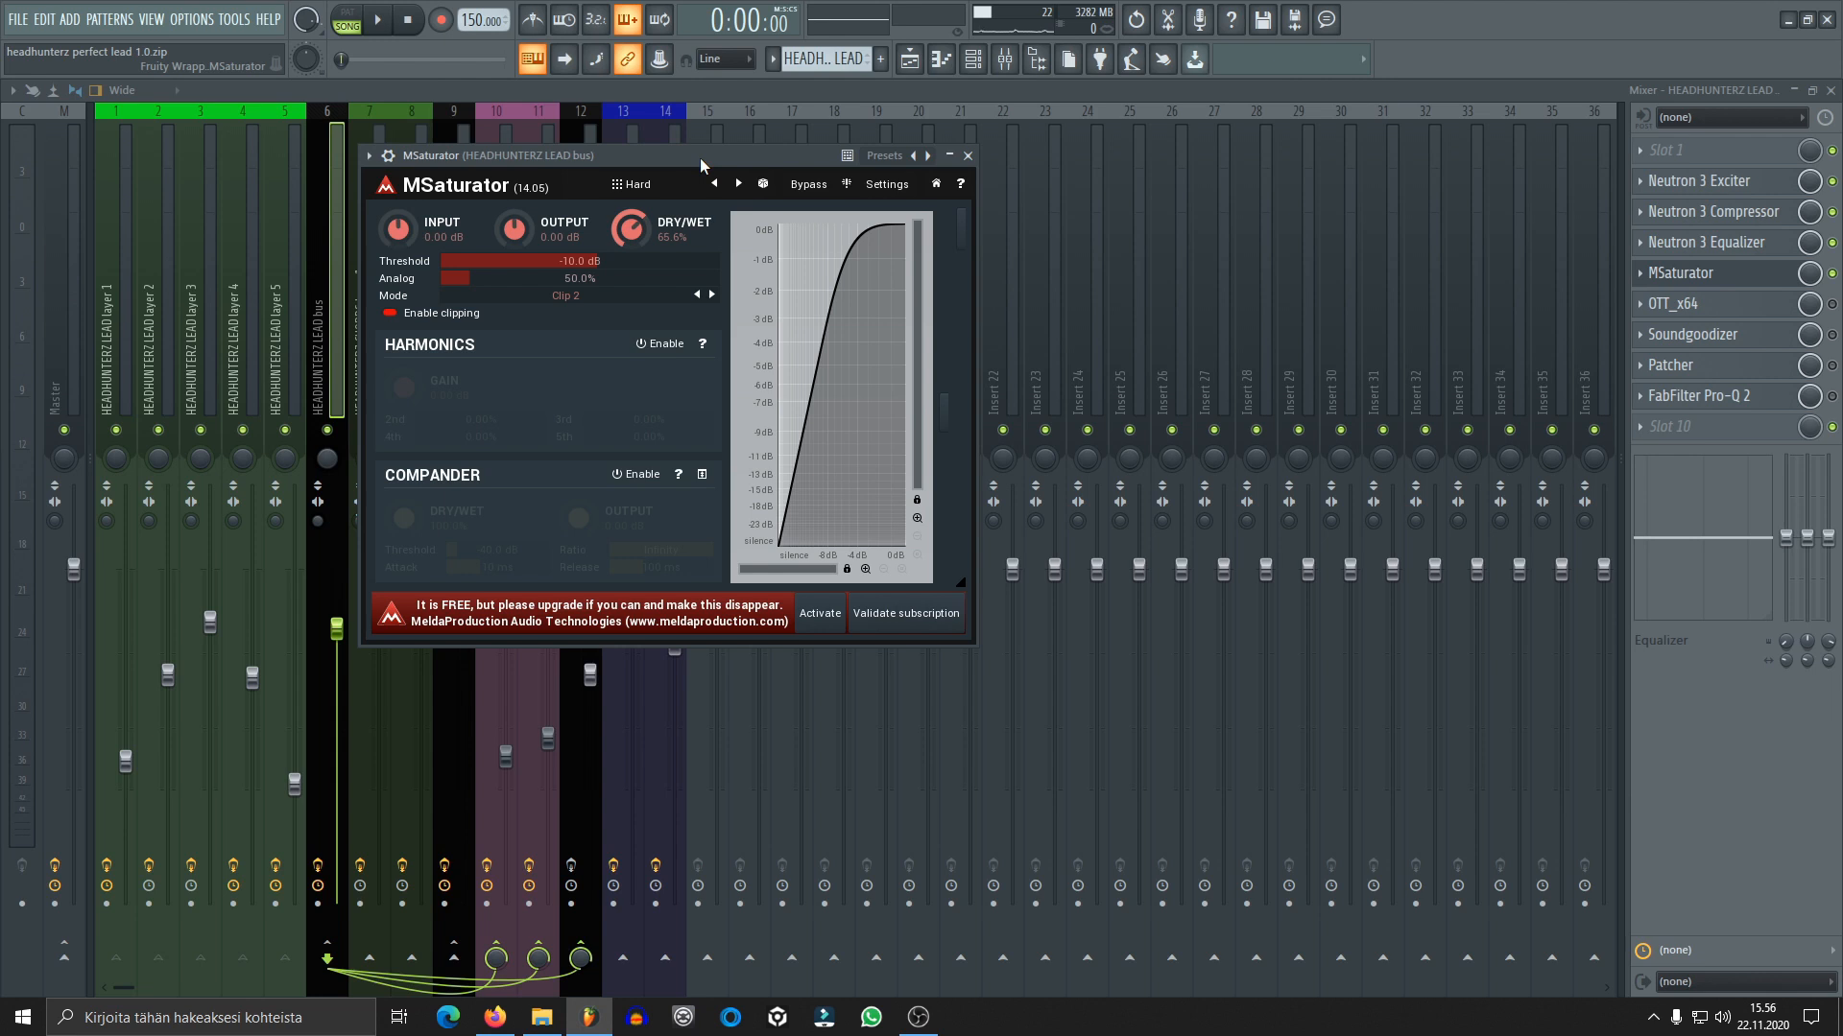
pyautogui.click(968, 156)
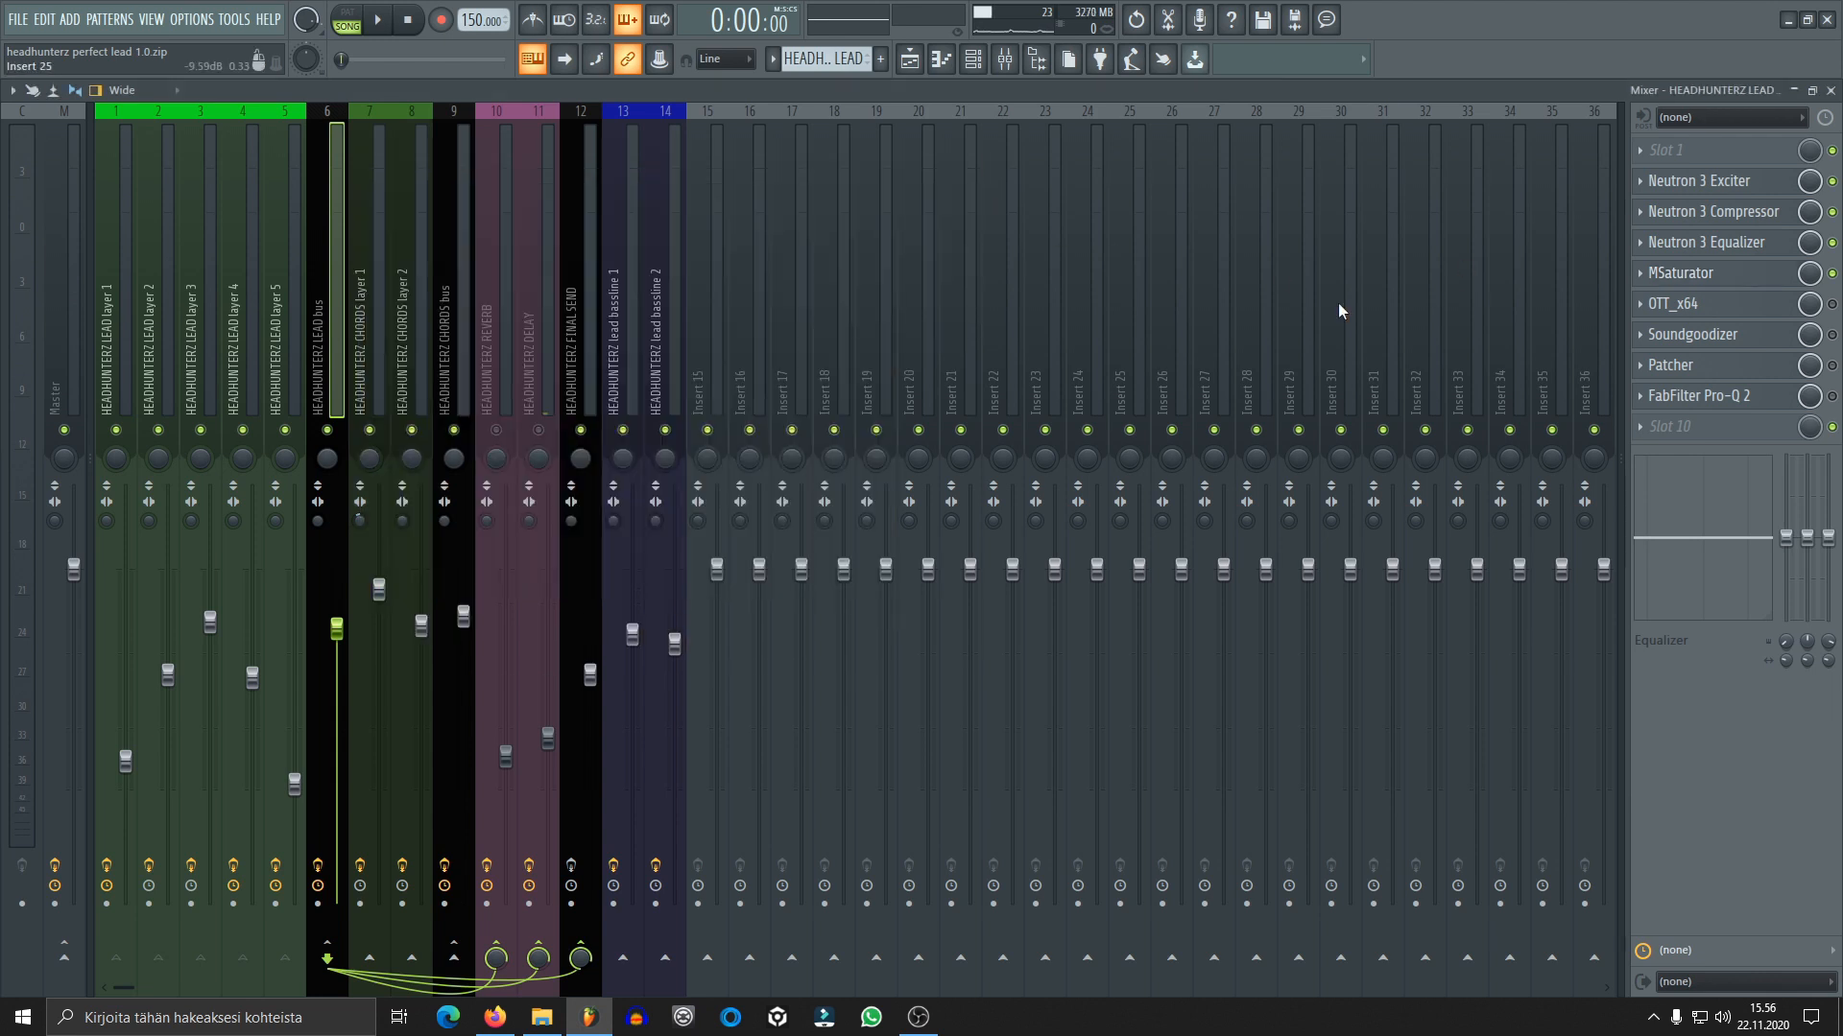
# Open OTT_x64 on the lead bus, audition the lead, enable the effect and close its window
pyautogui.click(1677, 303)
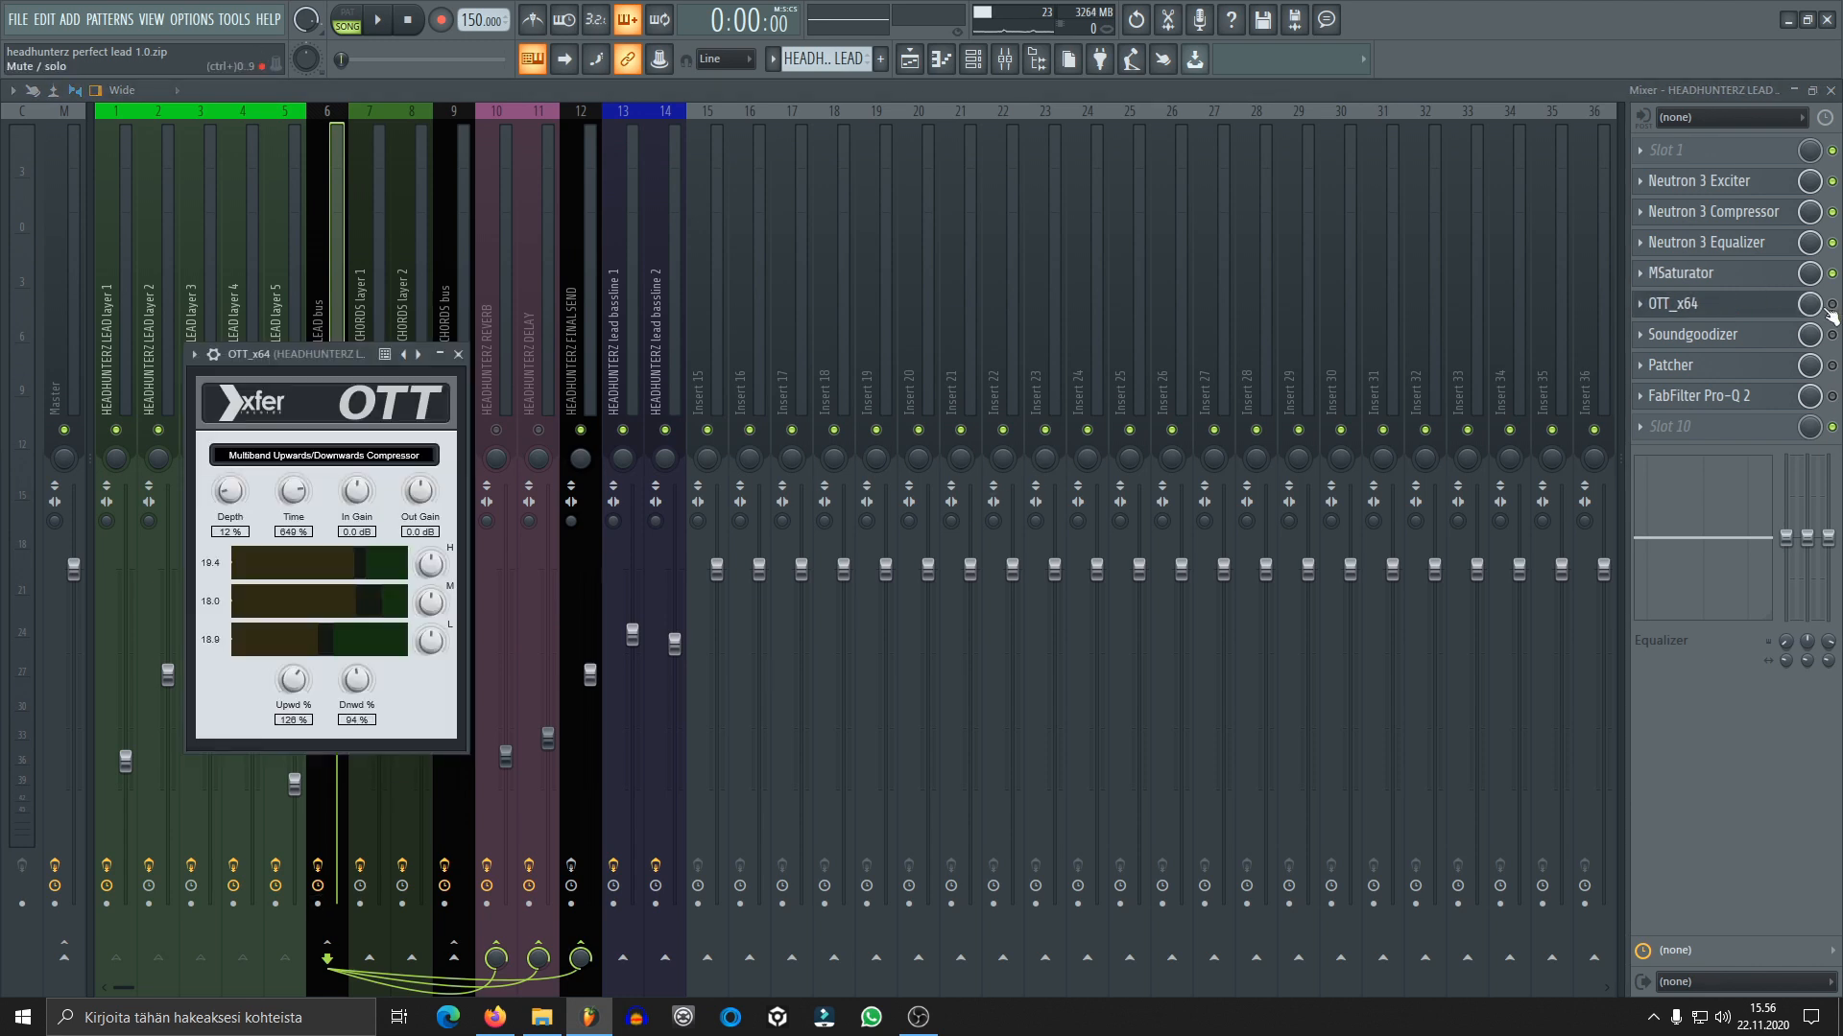
pyautogui.click(1706, 309)
pyautogui.click(1707, 309)
pyautogui.moveTo(361, 357); pyautogui.dragTo(694, 323)
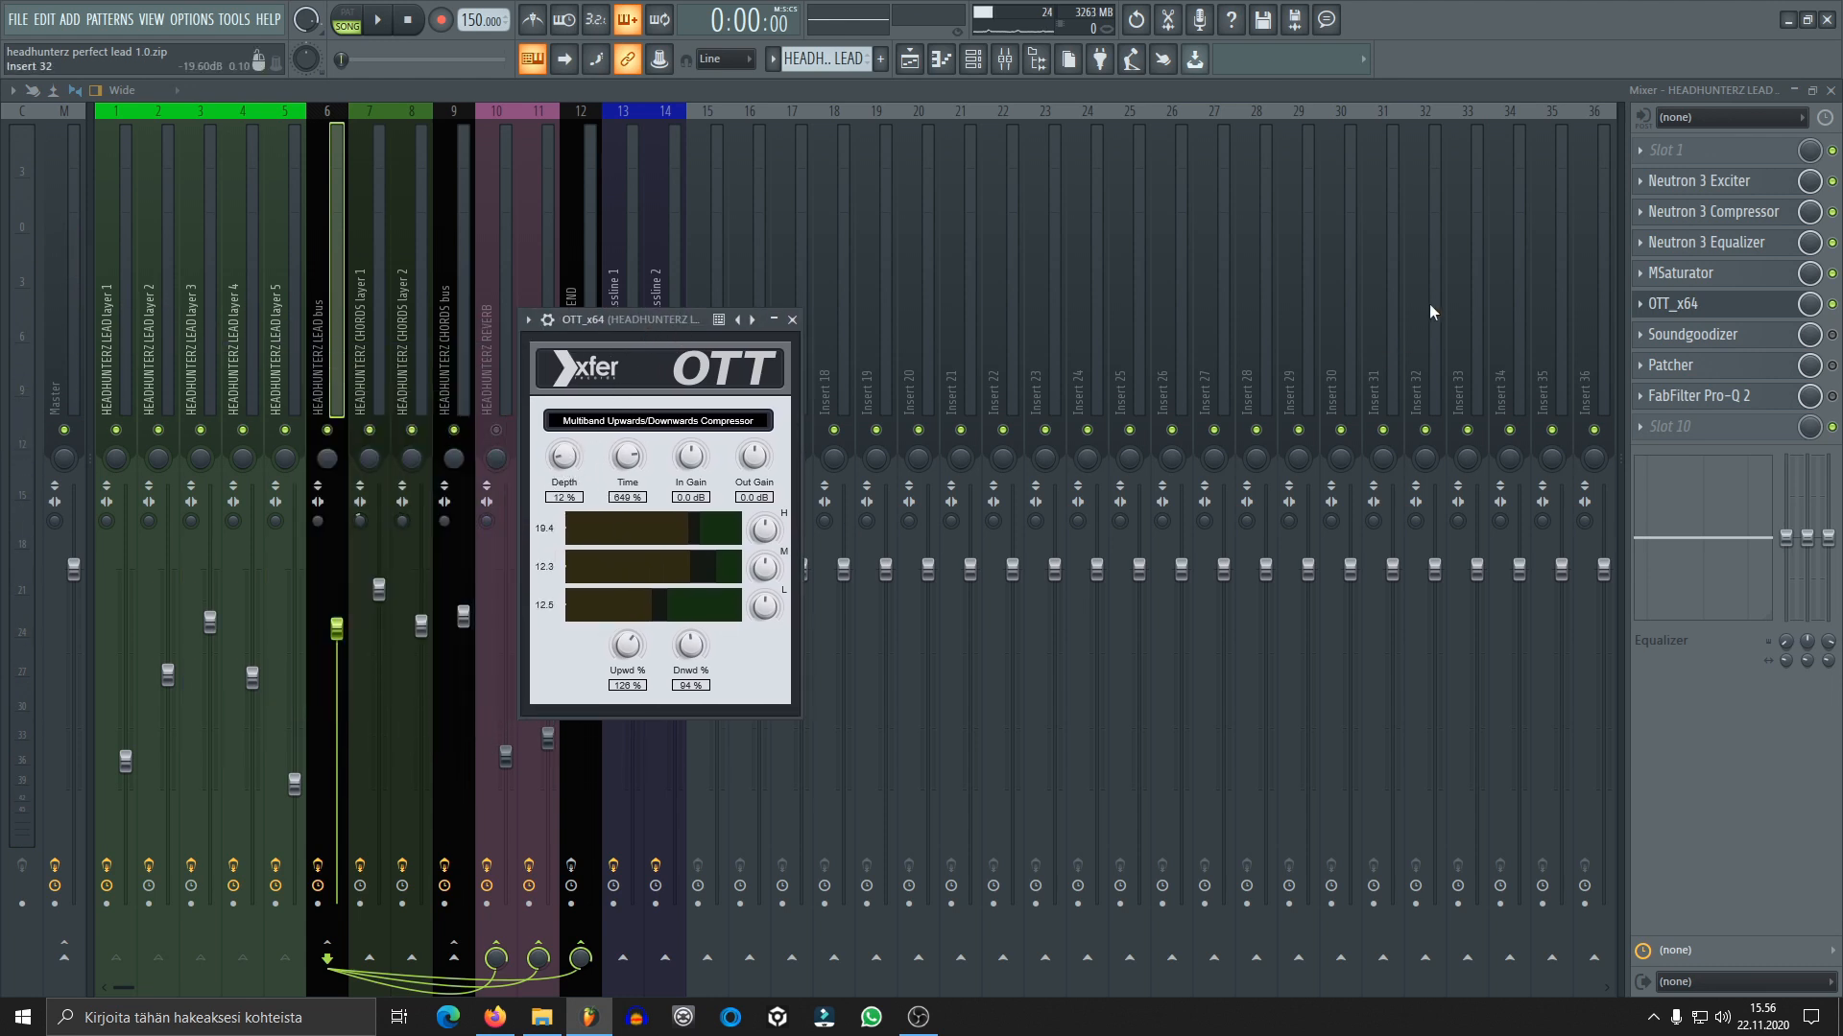
pyautogui.press('space')
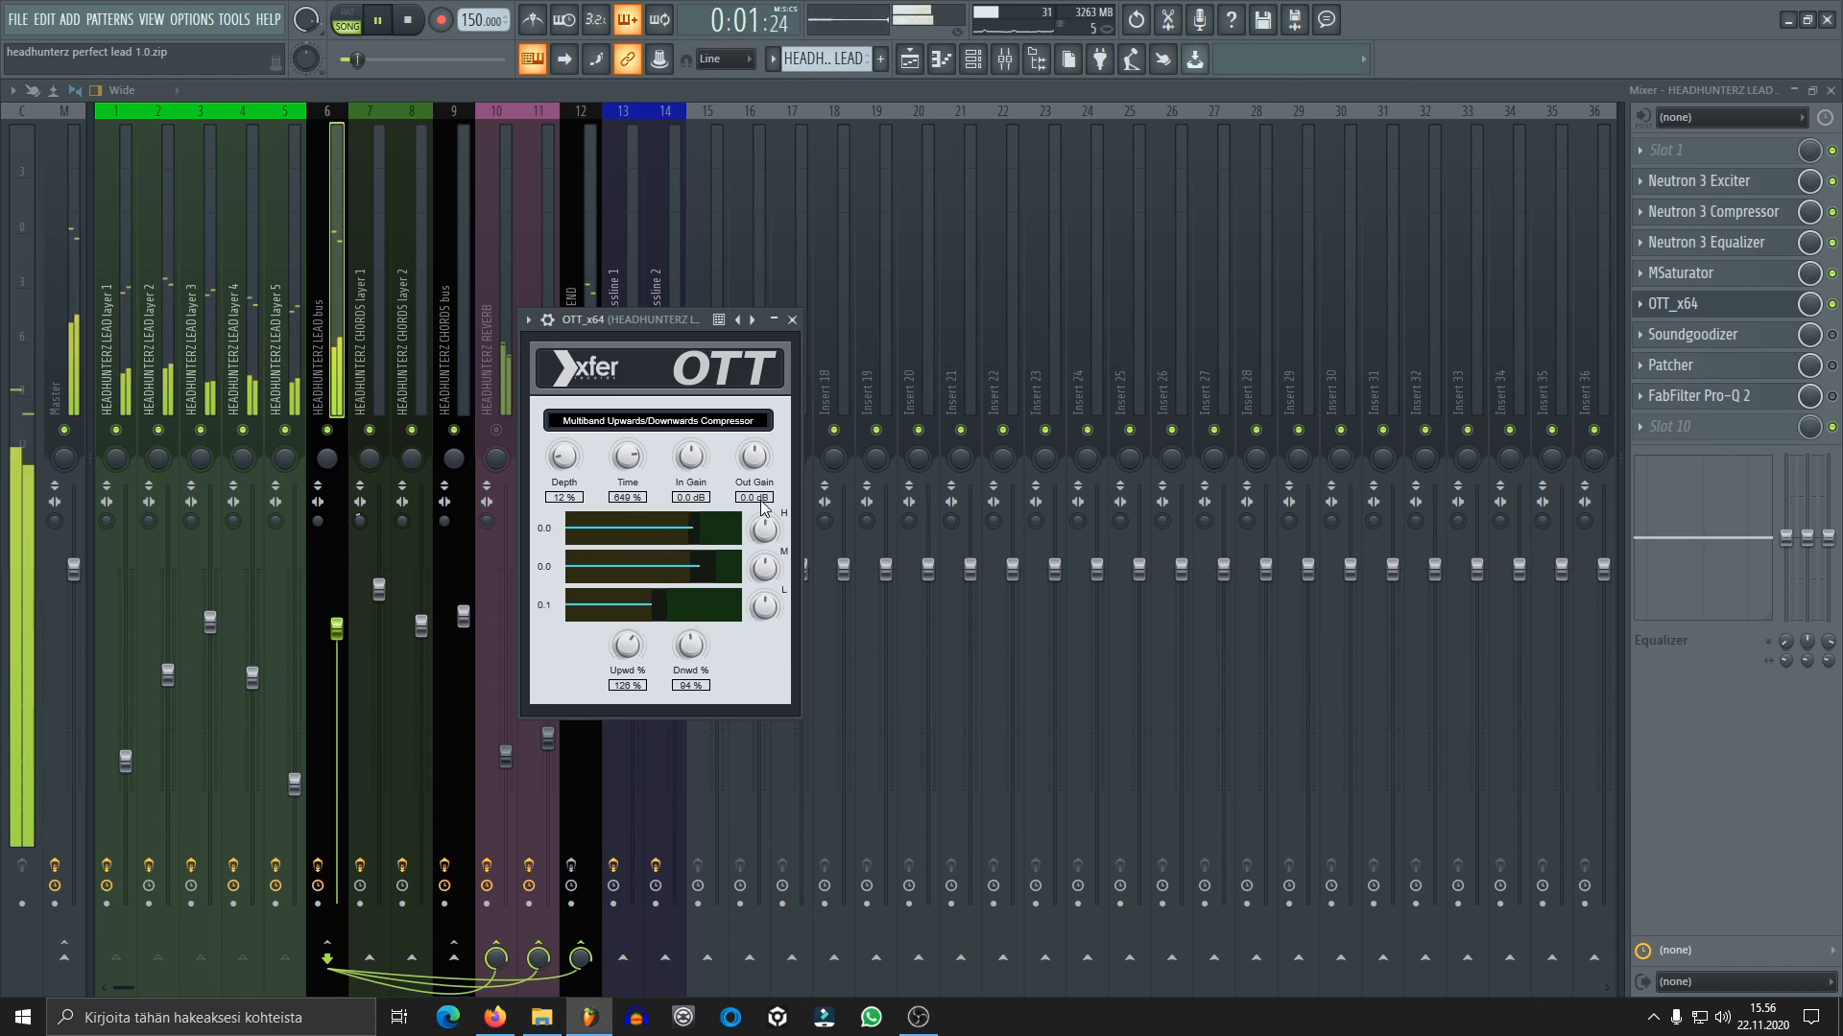
pyautogui.press('space')
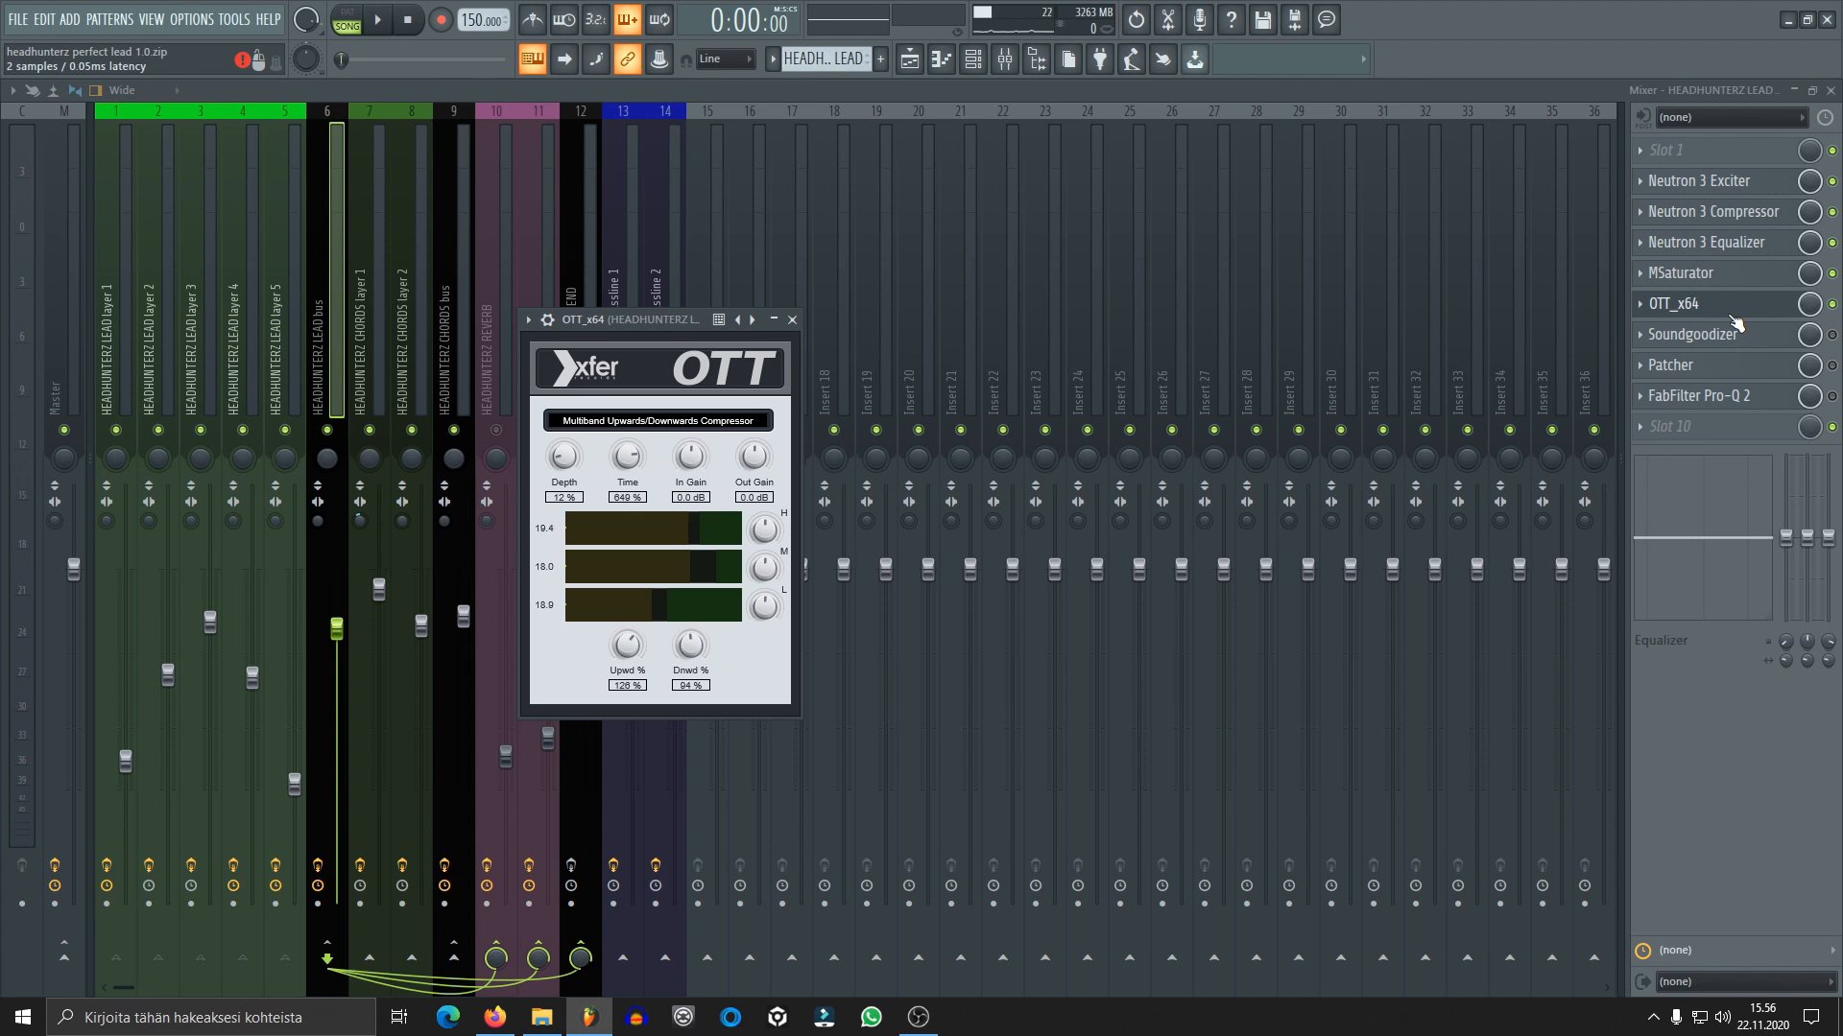
pyautogui.click(792, 320)
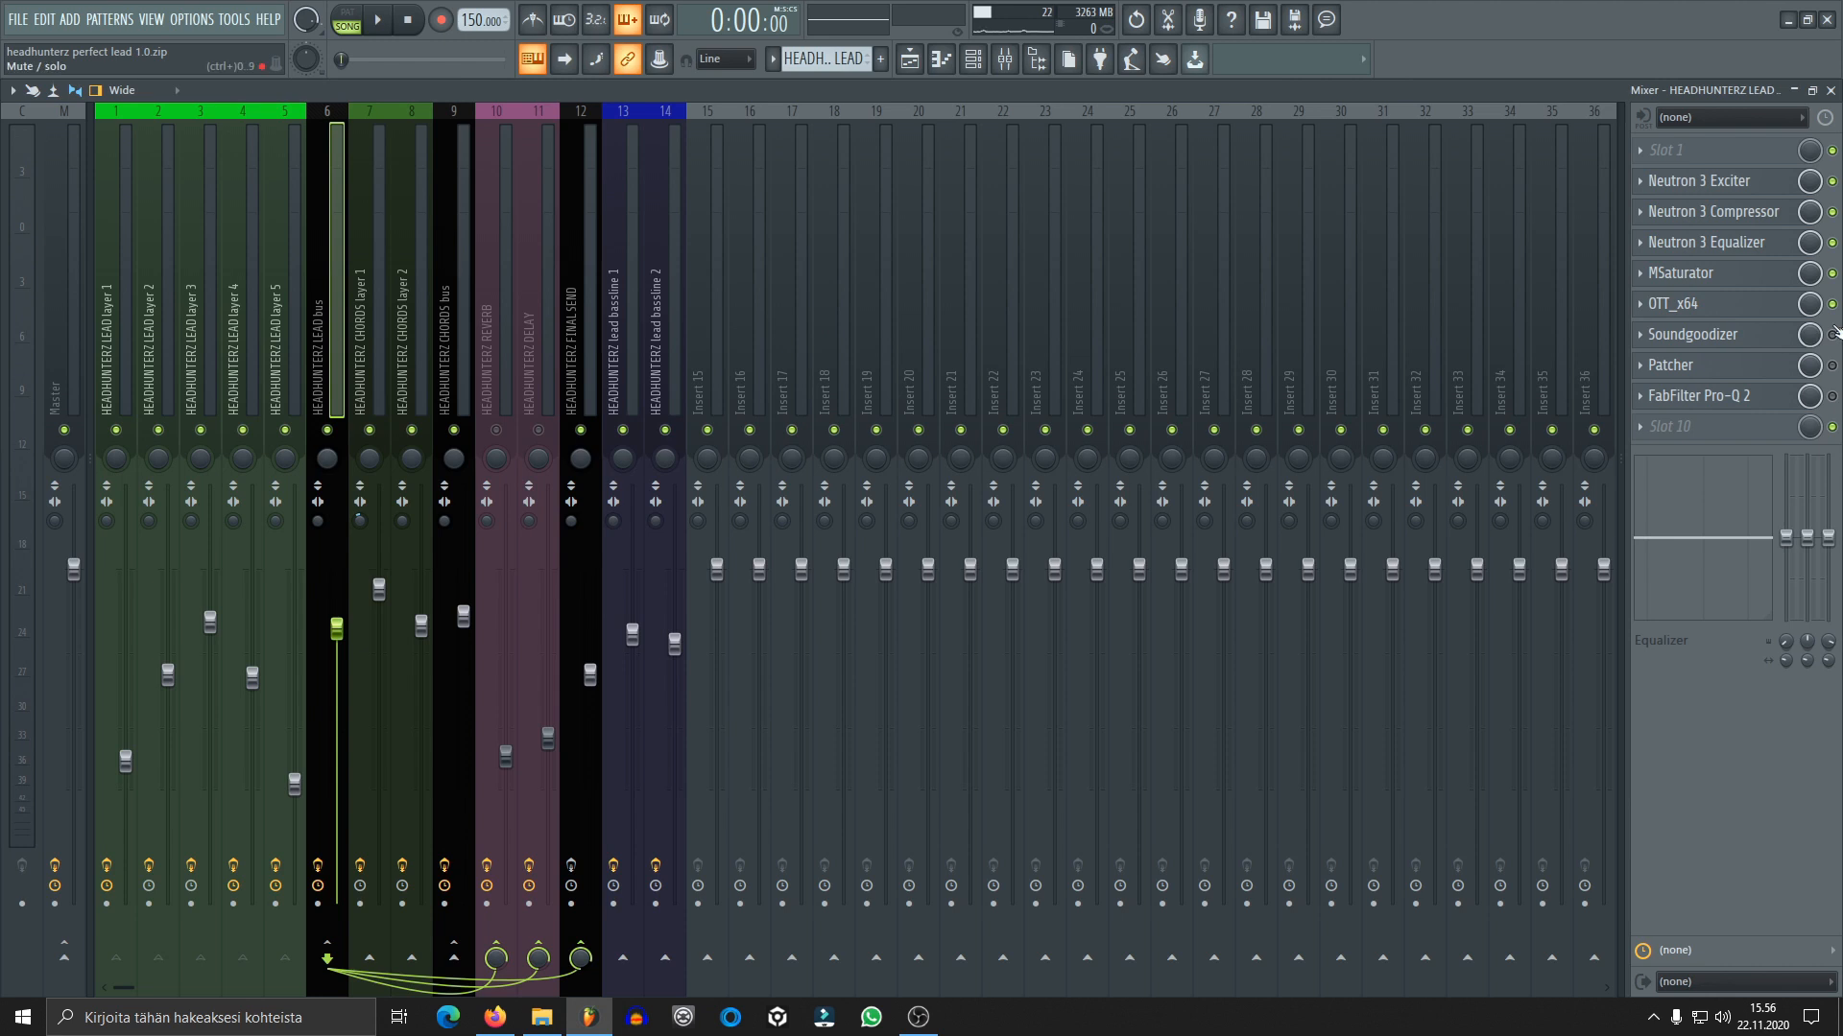
# Enable Soundgoodizer on the lead bus, open it to play the lead through it, and close its window
pyautogui.click(1696, 336)
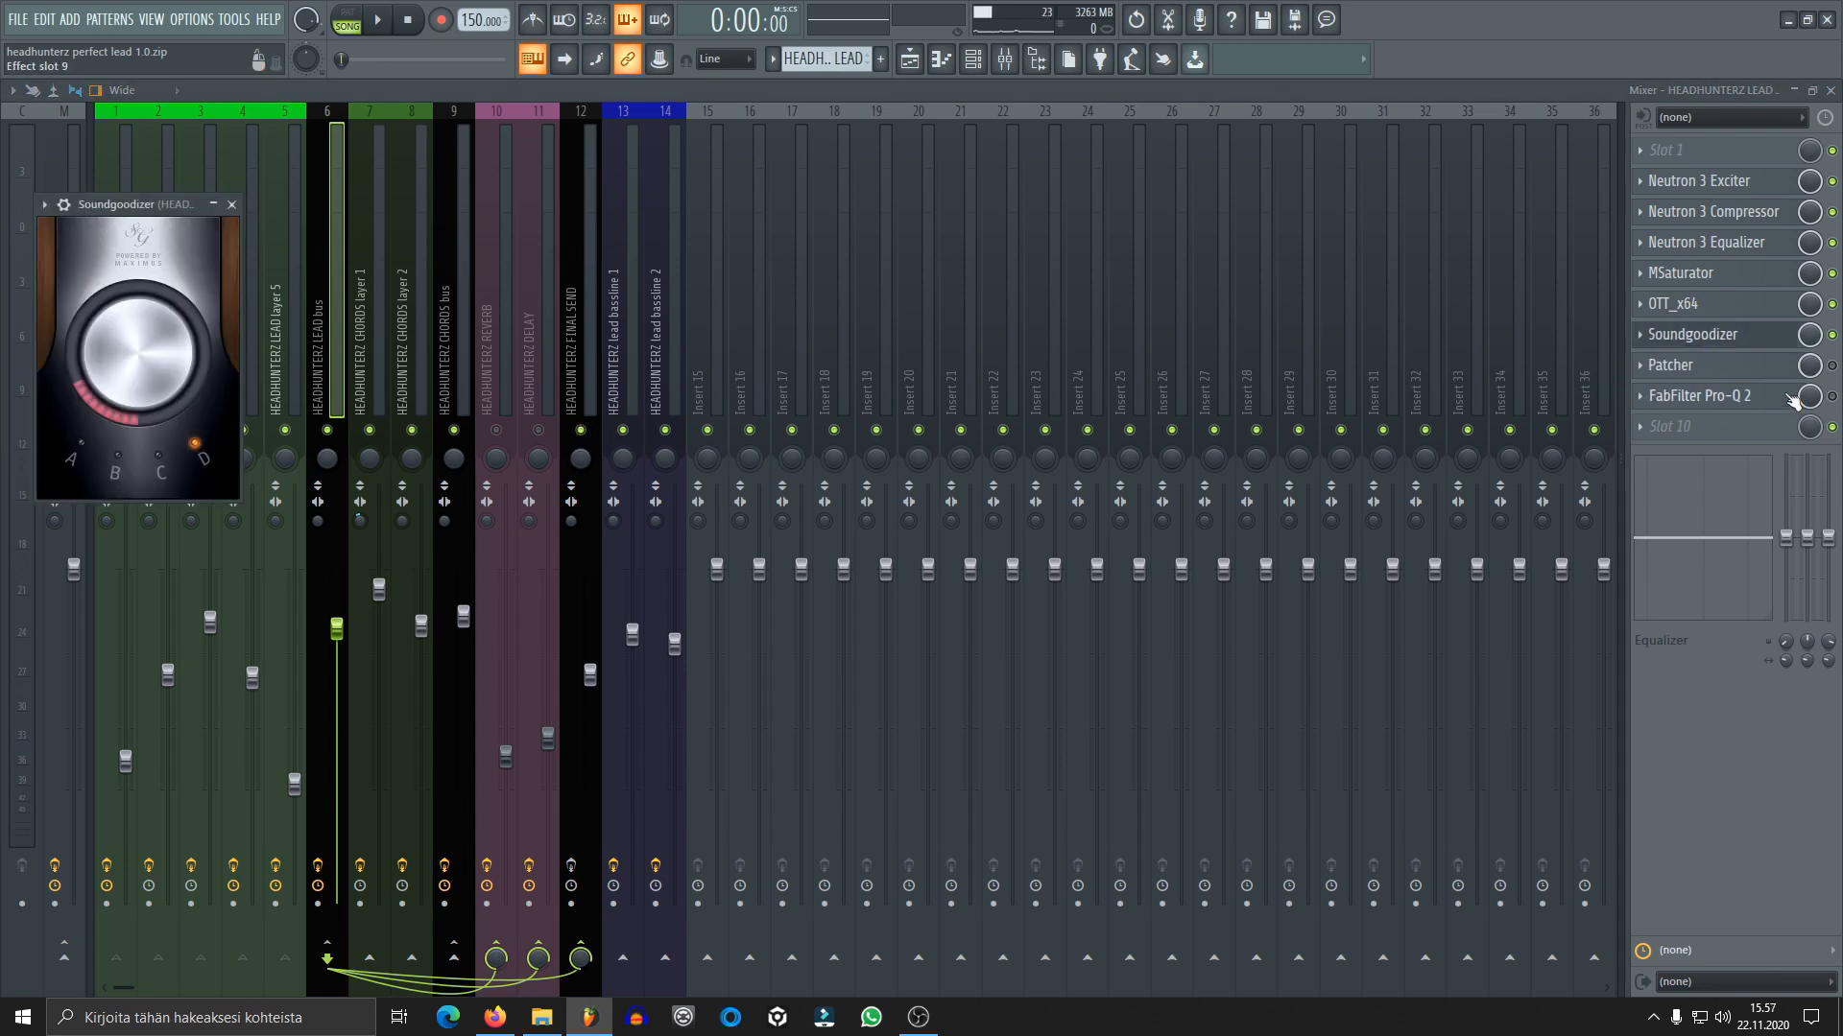
pyautogui.press('space')
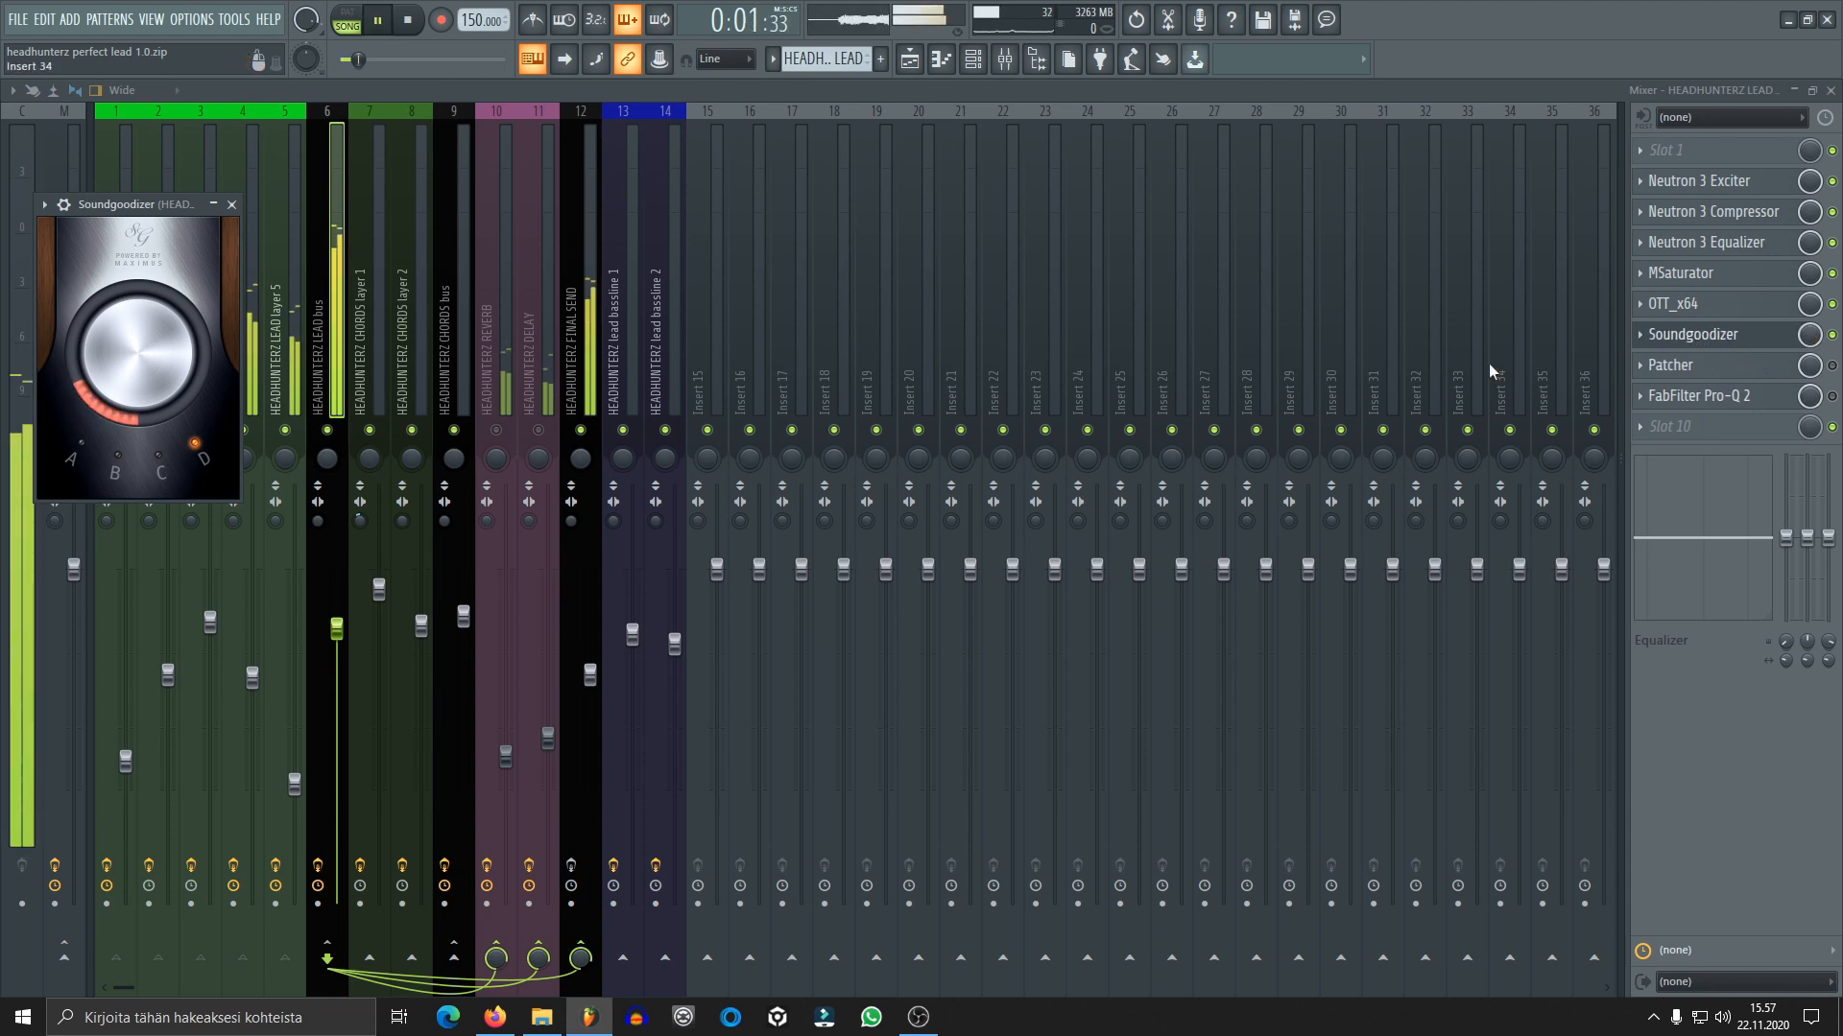
pyautogui.press('space')
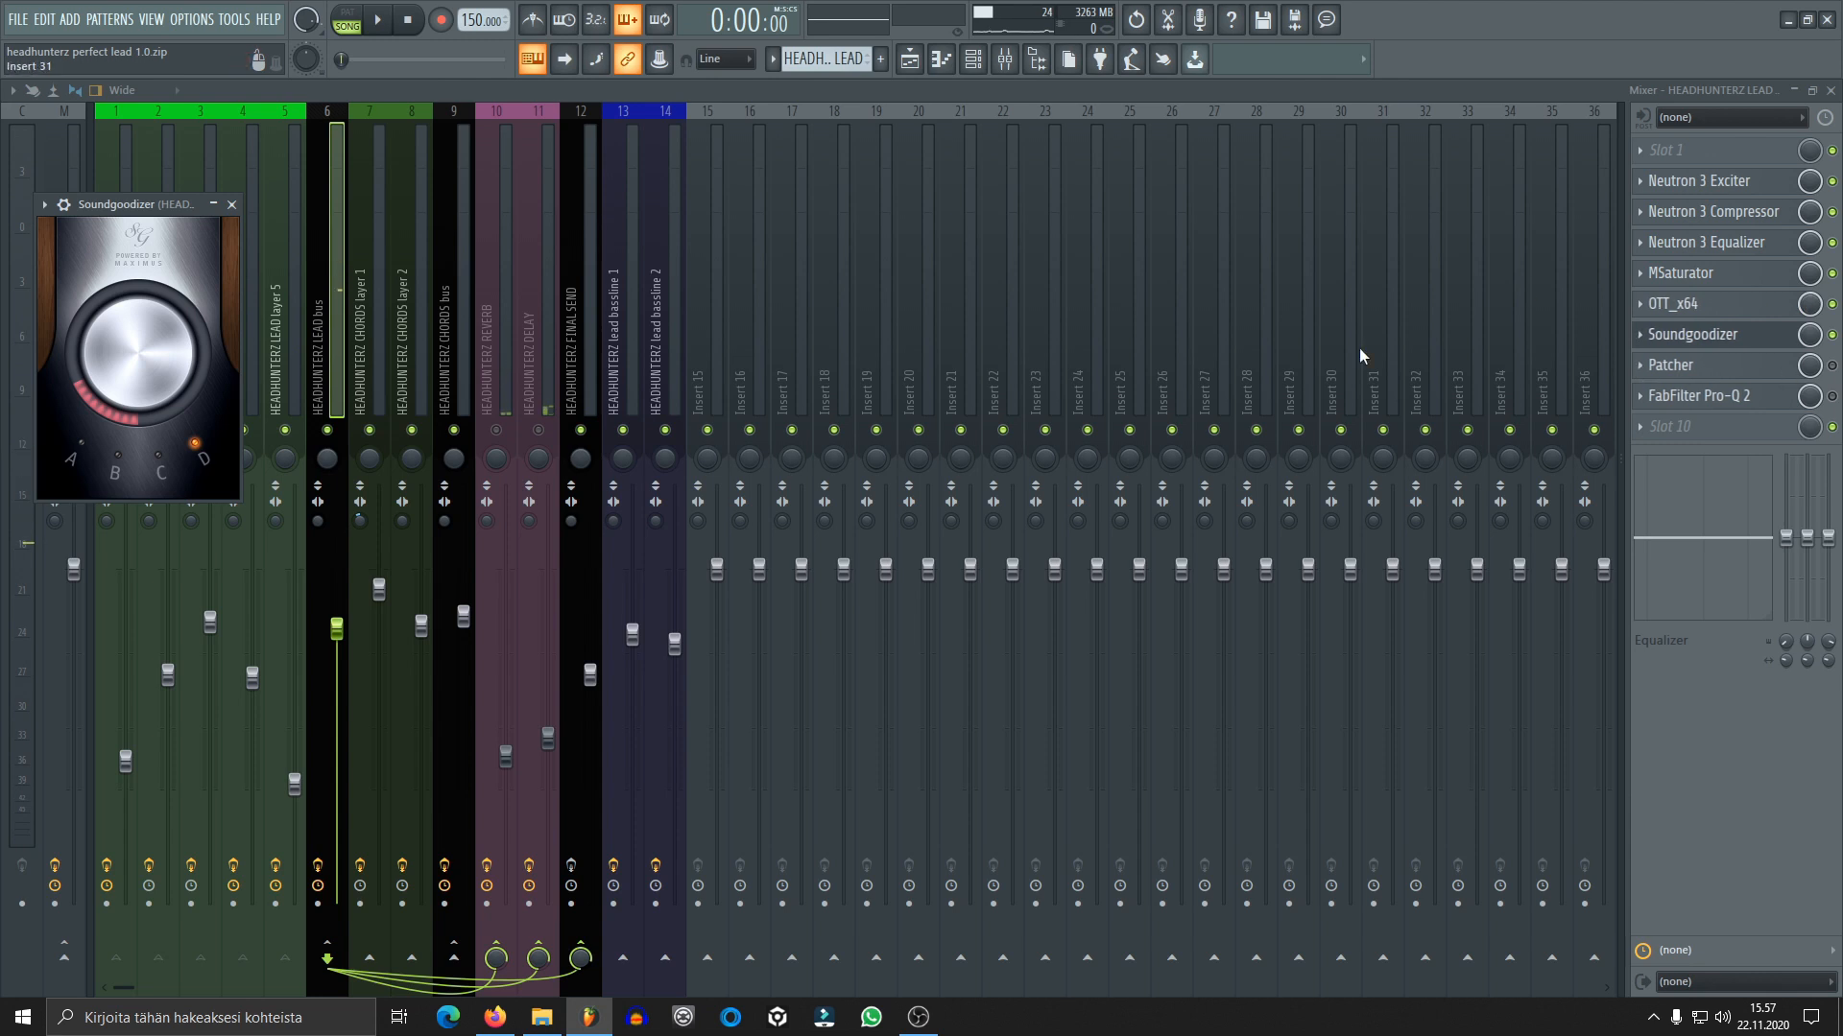
pyautogui.click(232, 204)
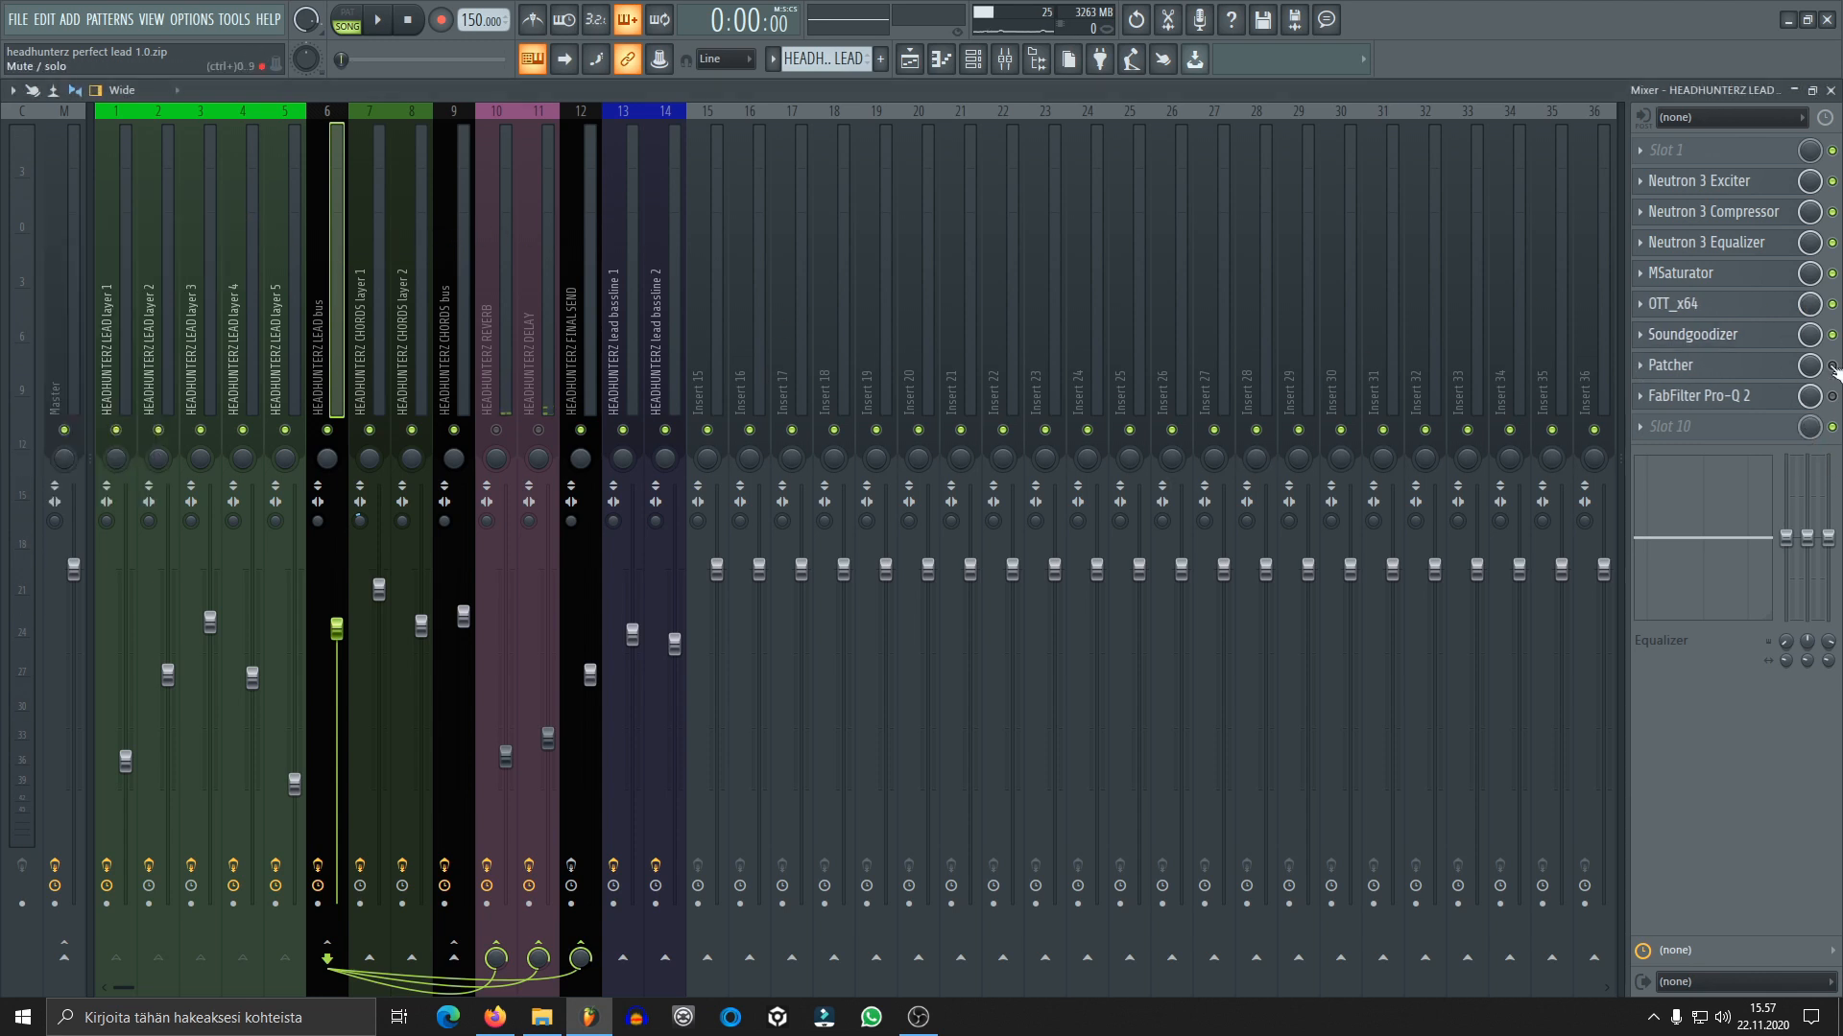
# Enable Patcher on the lead bus and open its Youlean Freq Glue surface
pyautogui.click(1752, 366)
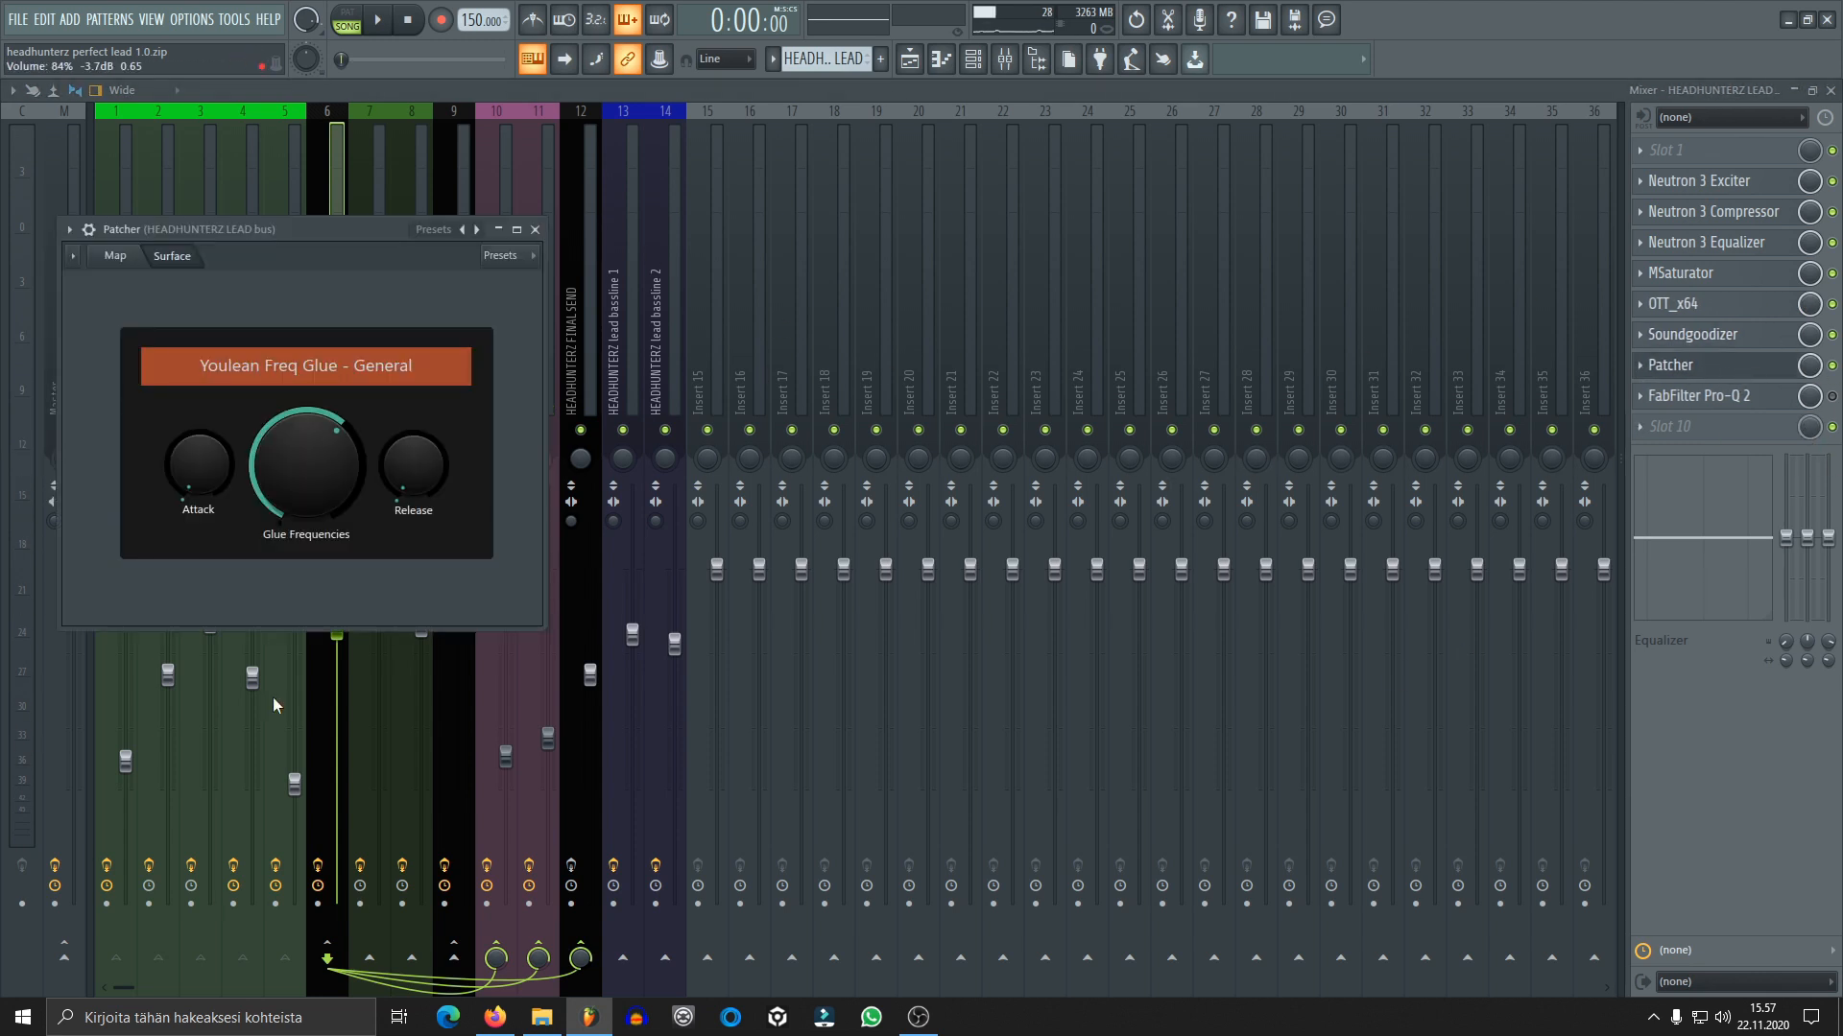
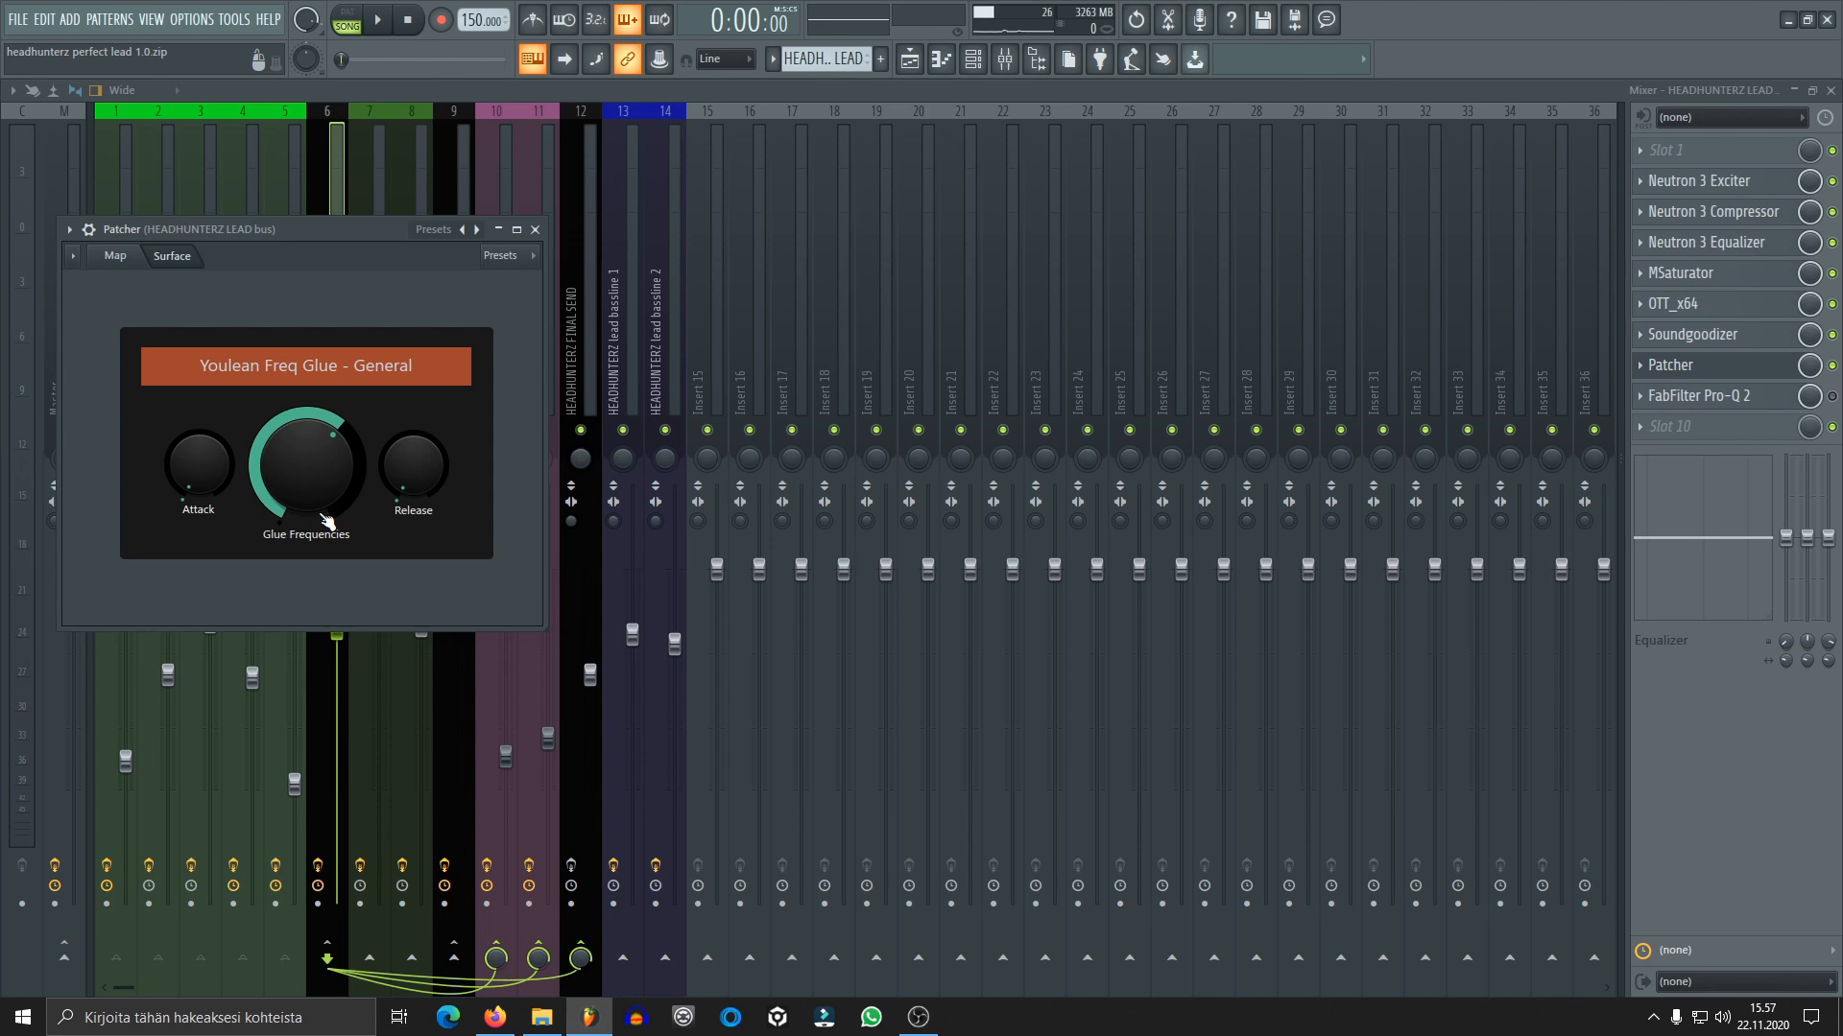
# Compare the lead with Patcher switched off and on again on the lead bus while playing it
pyautogui.click(1833, 366)
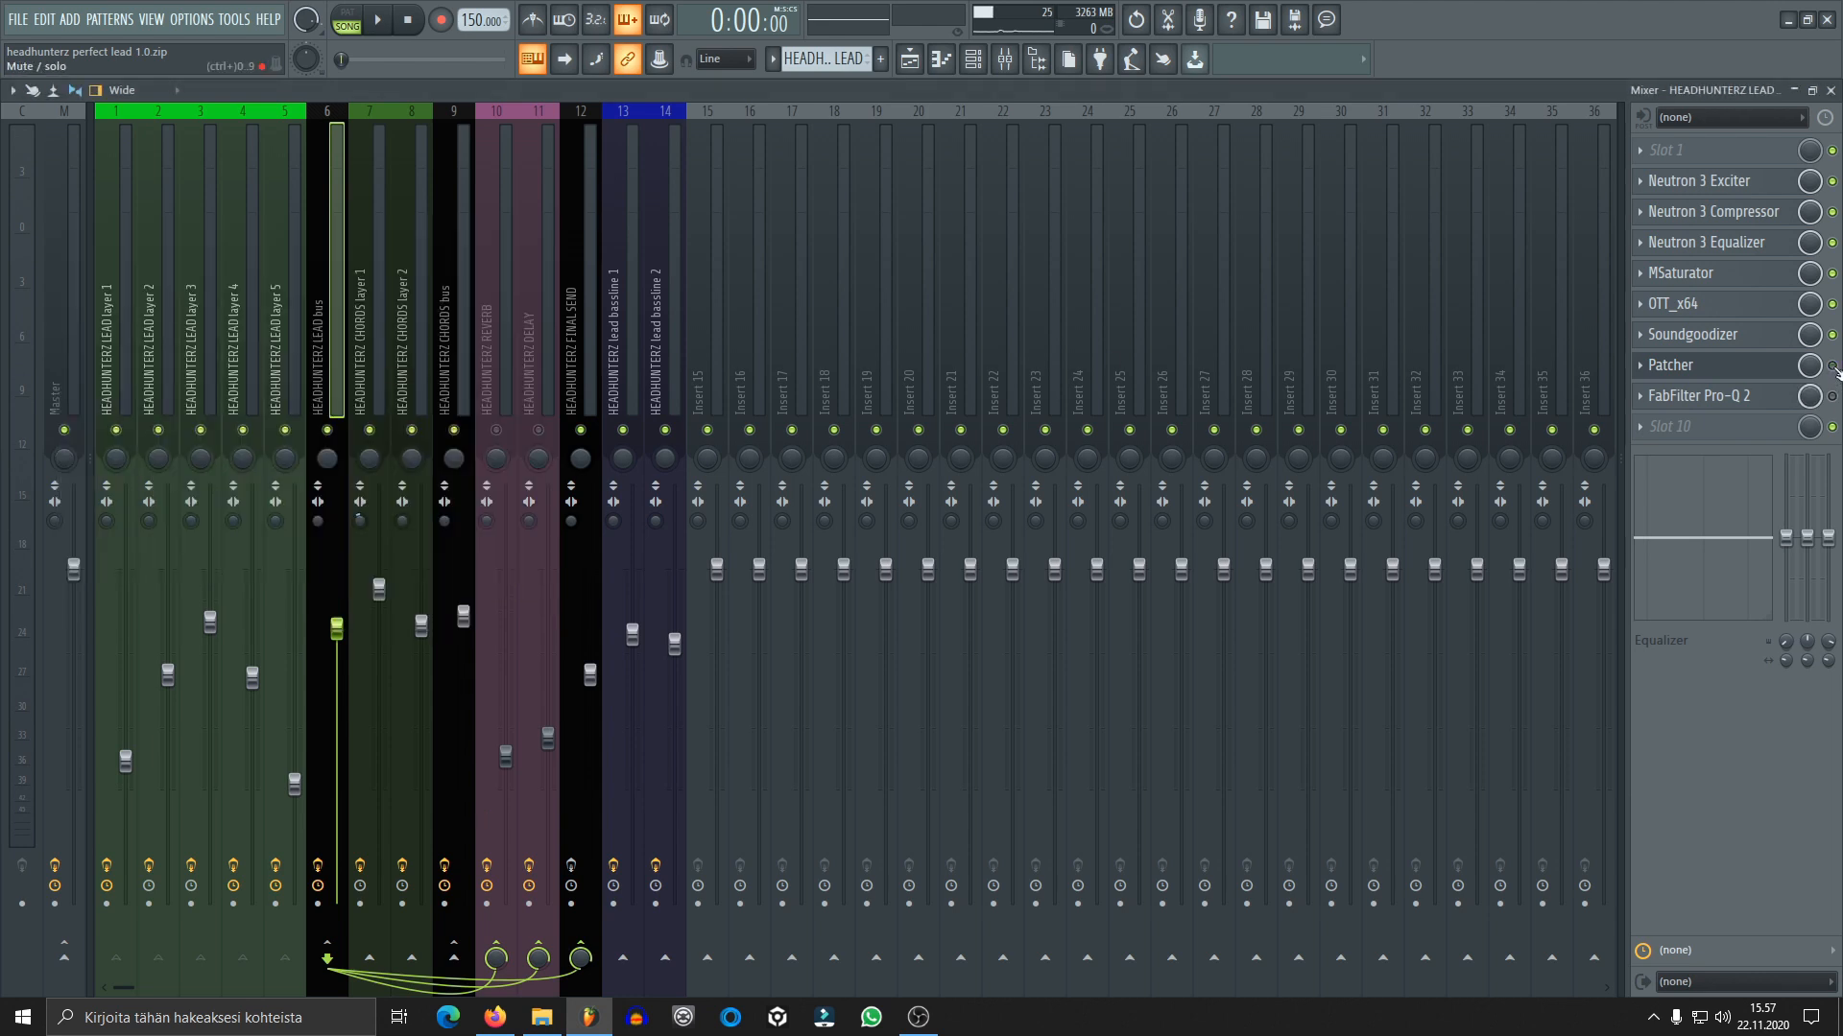
pyautogui.press('space')
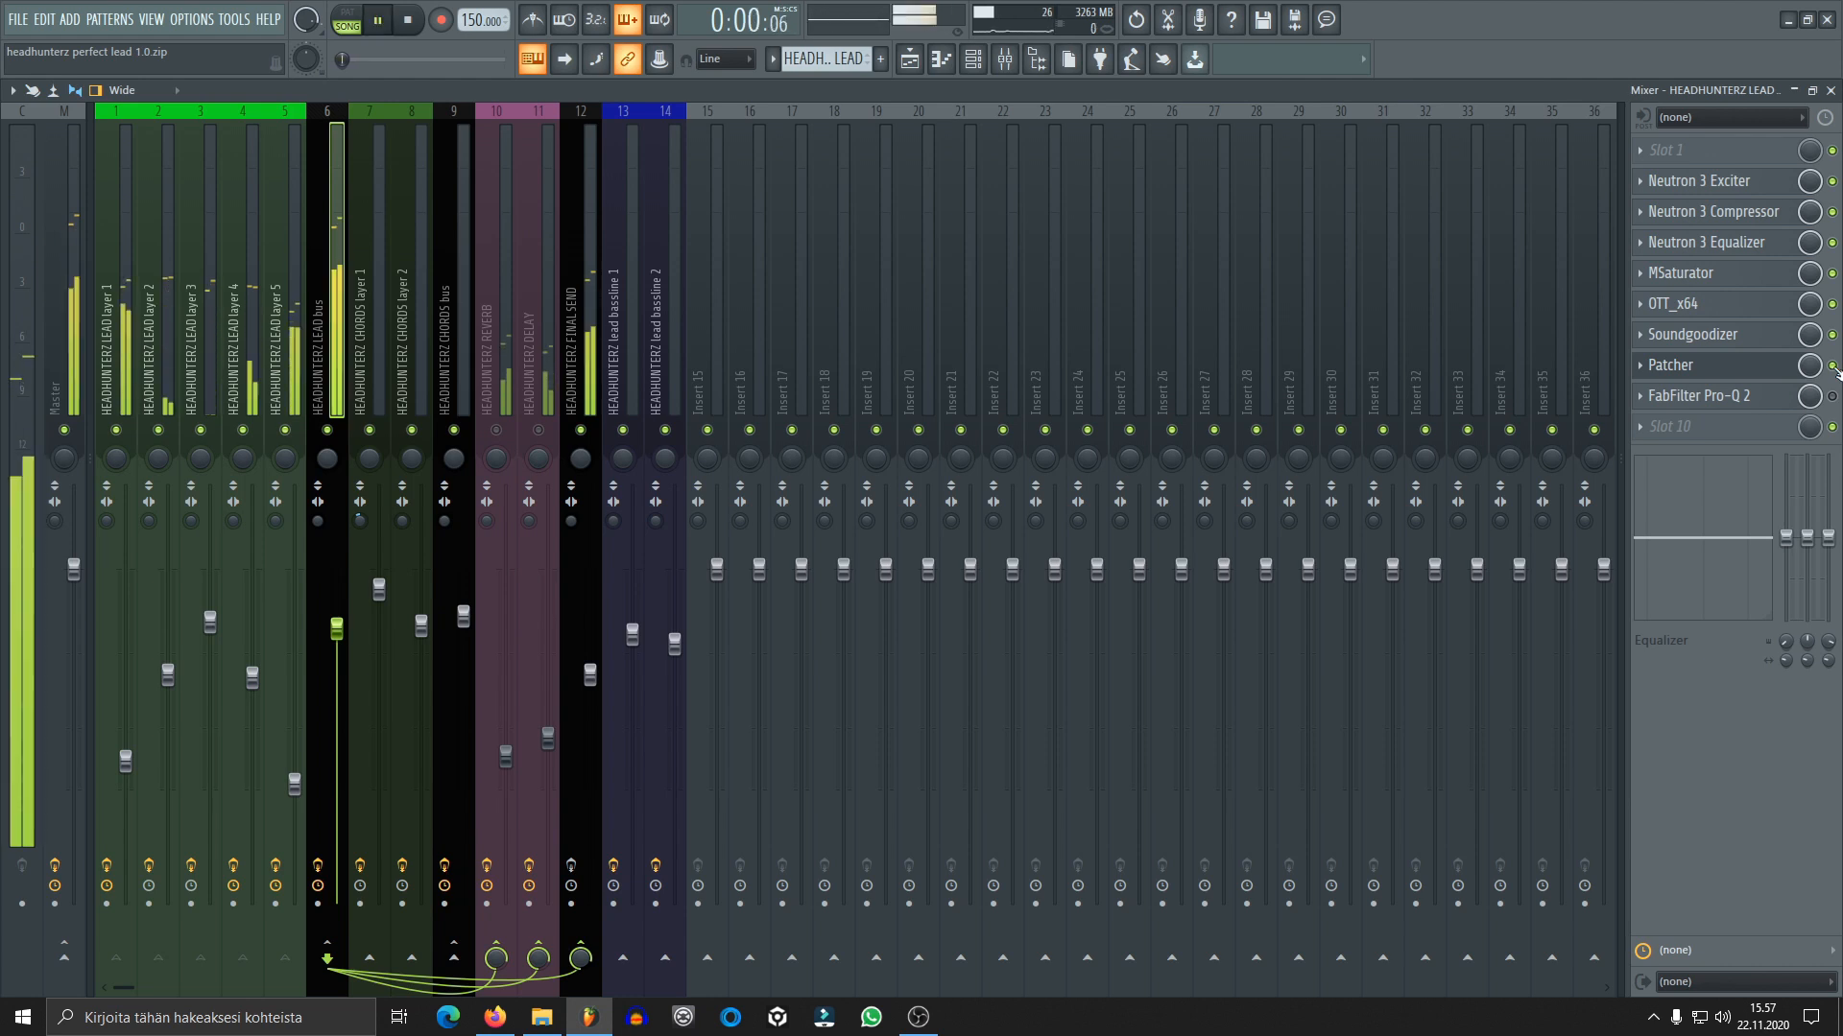
pyautogui.press('space')
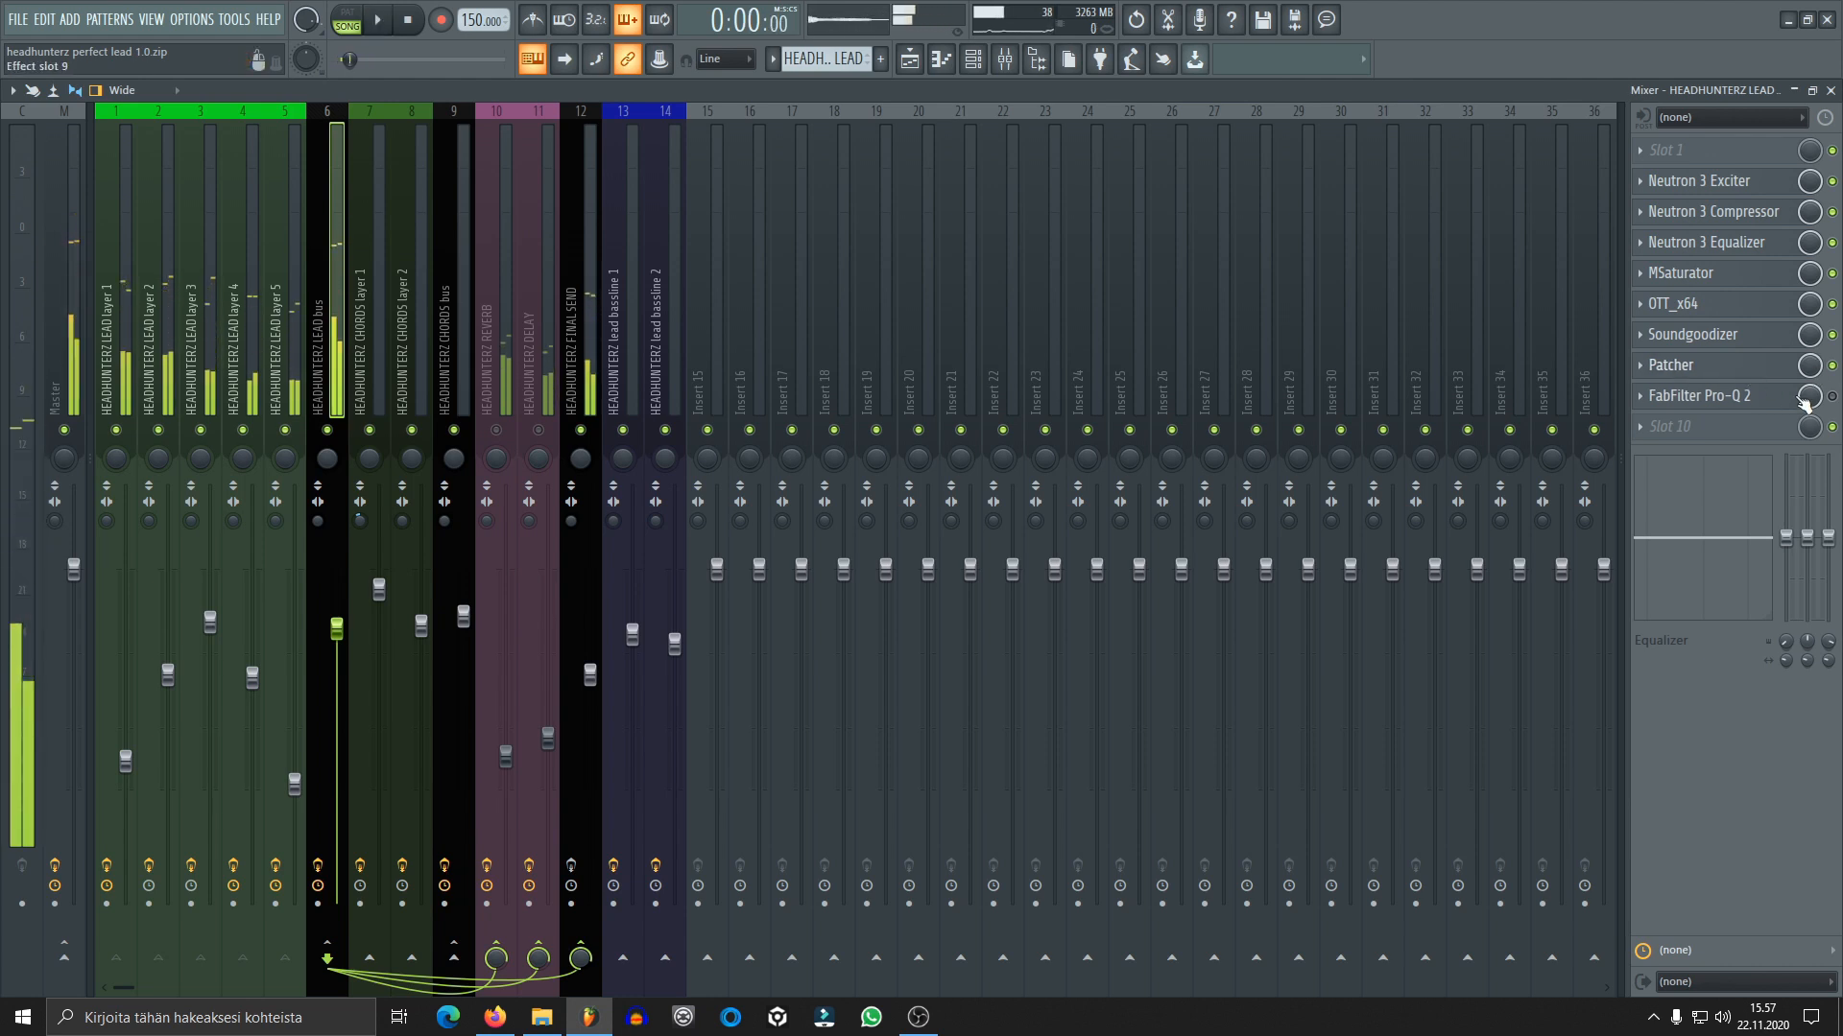
# Open FabFilter Pro-Q 2 on the lead bus, enable it, audition the lead through it and close its window
pyautogui.click(1778, 403)
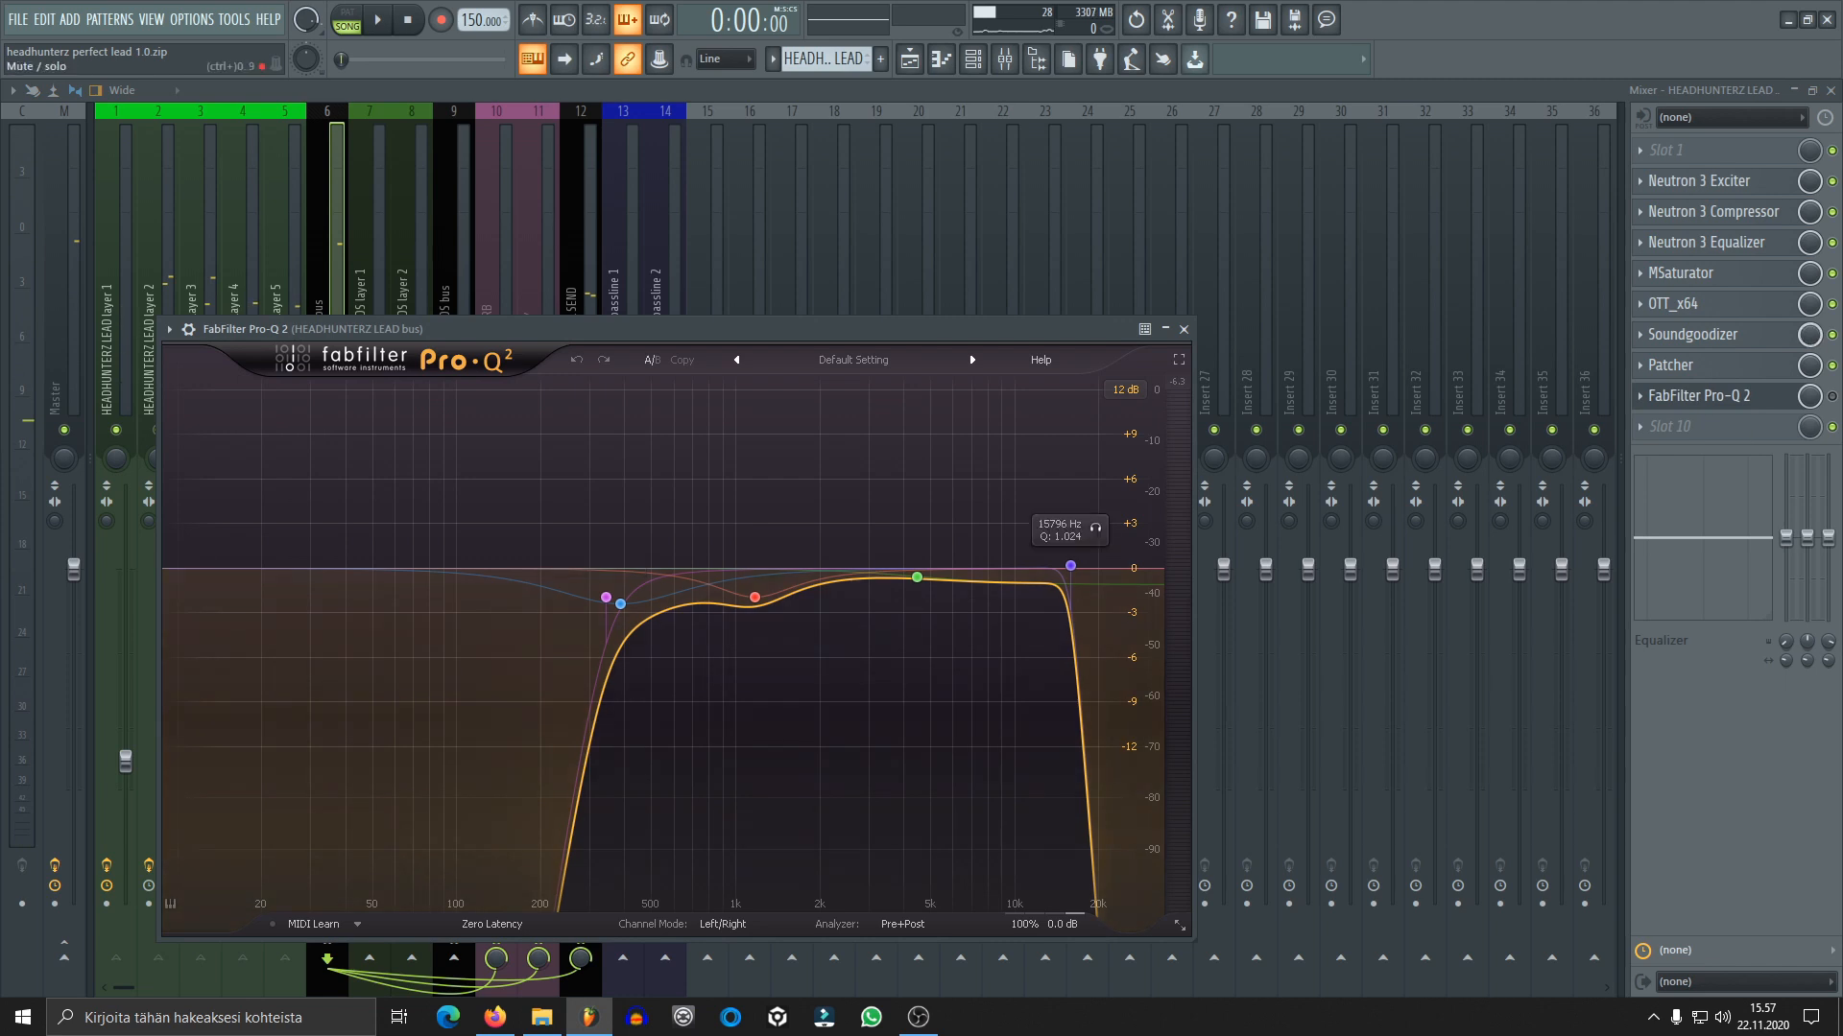
pyautogui.click(1831, 400)
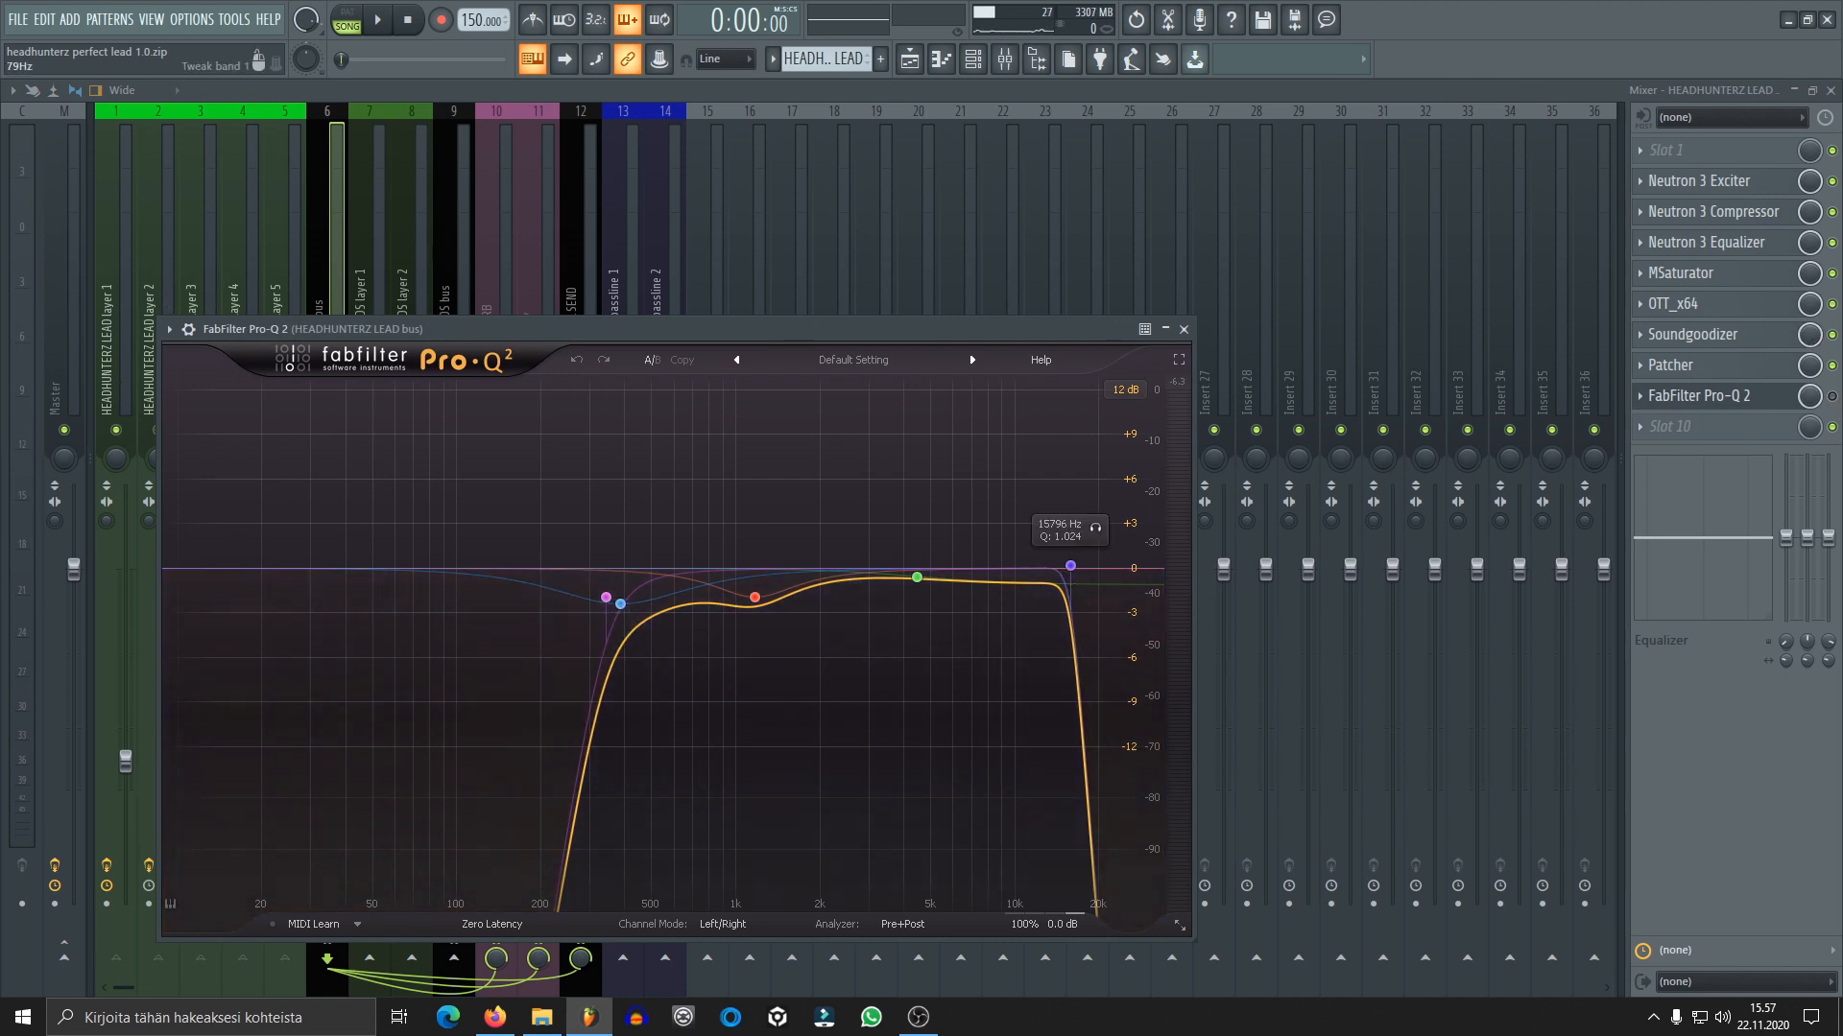
pyautogui.click(1831, 396)
pyautogui.click(1832, 396)
pyautogui.press('space')
pyautogui.click(1770, 398)
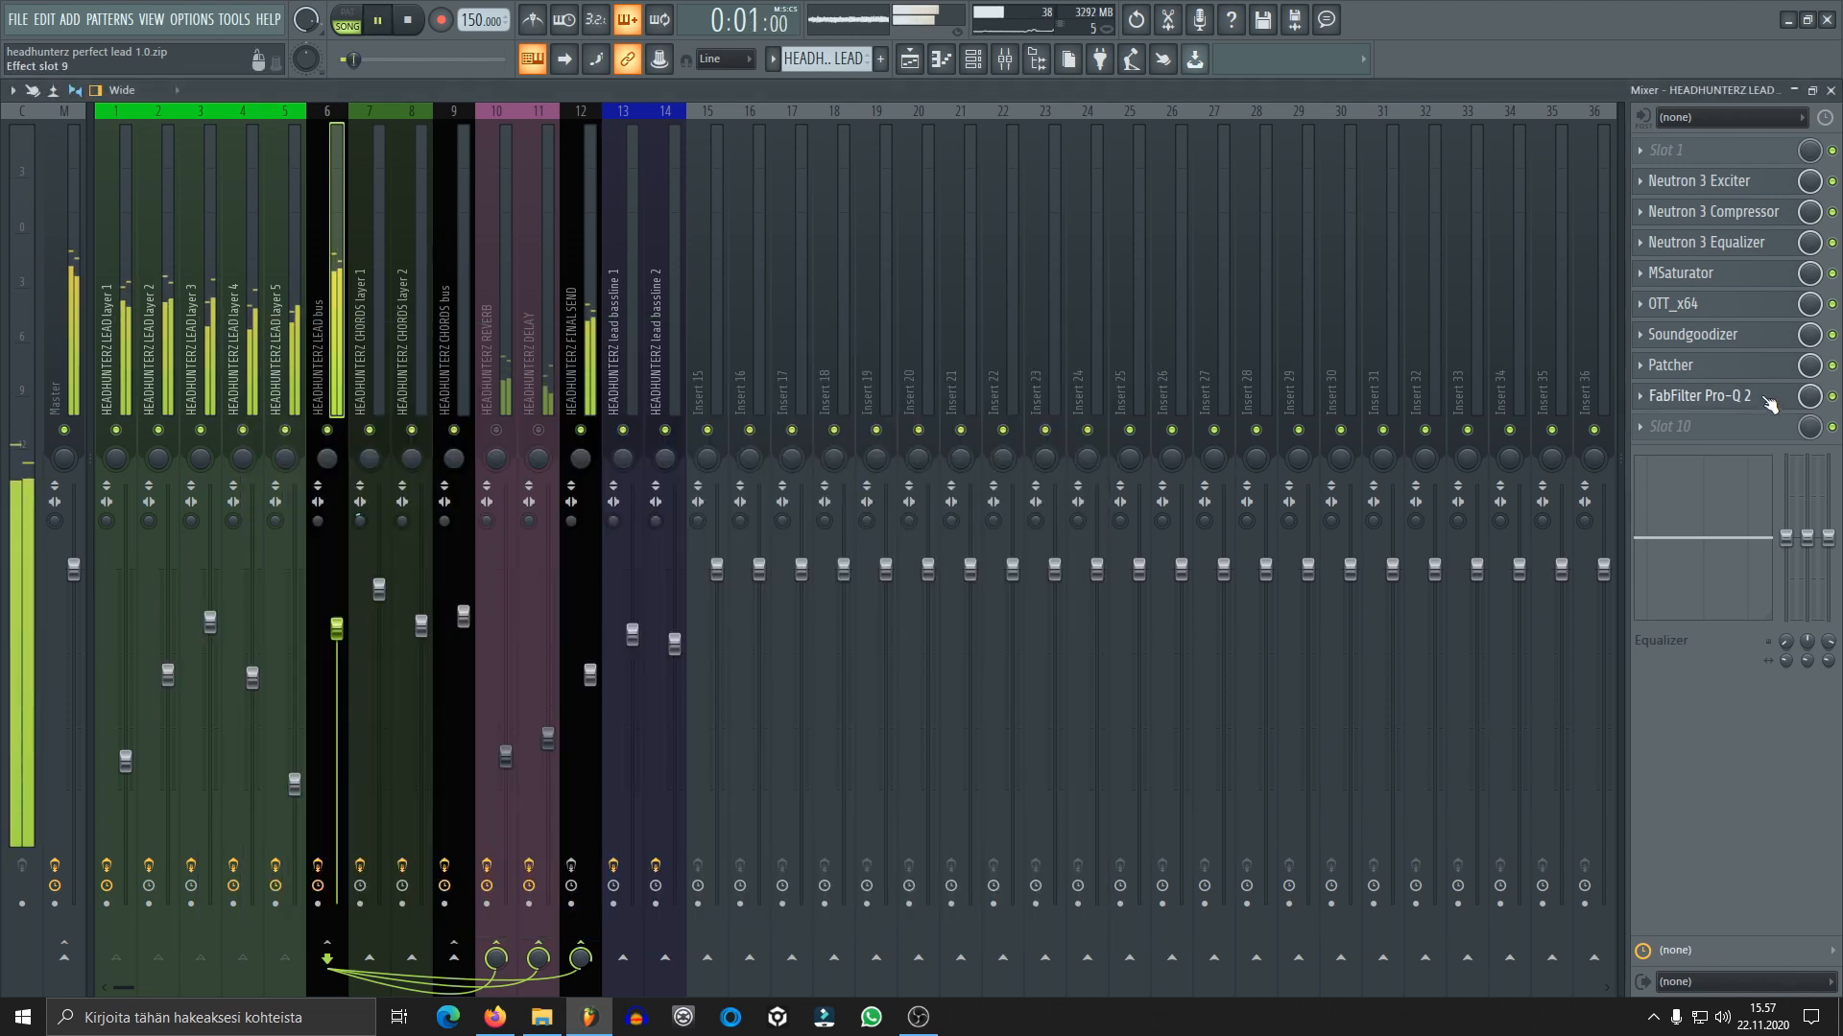
pyautogui.click(1767, 396)
pyautogui.press('space')
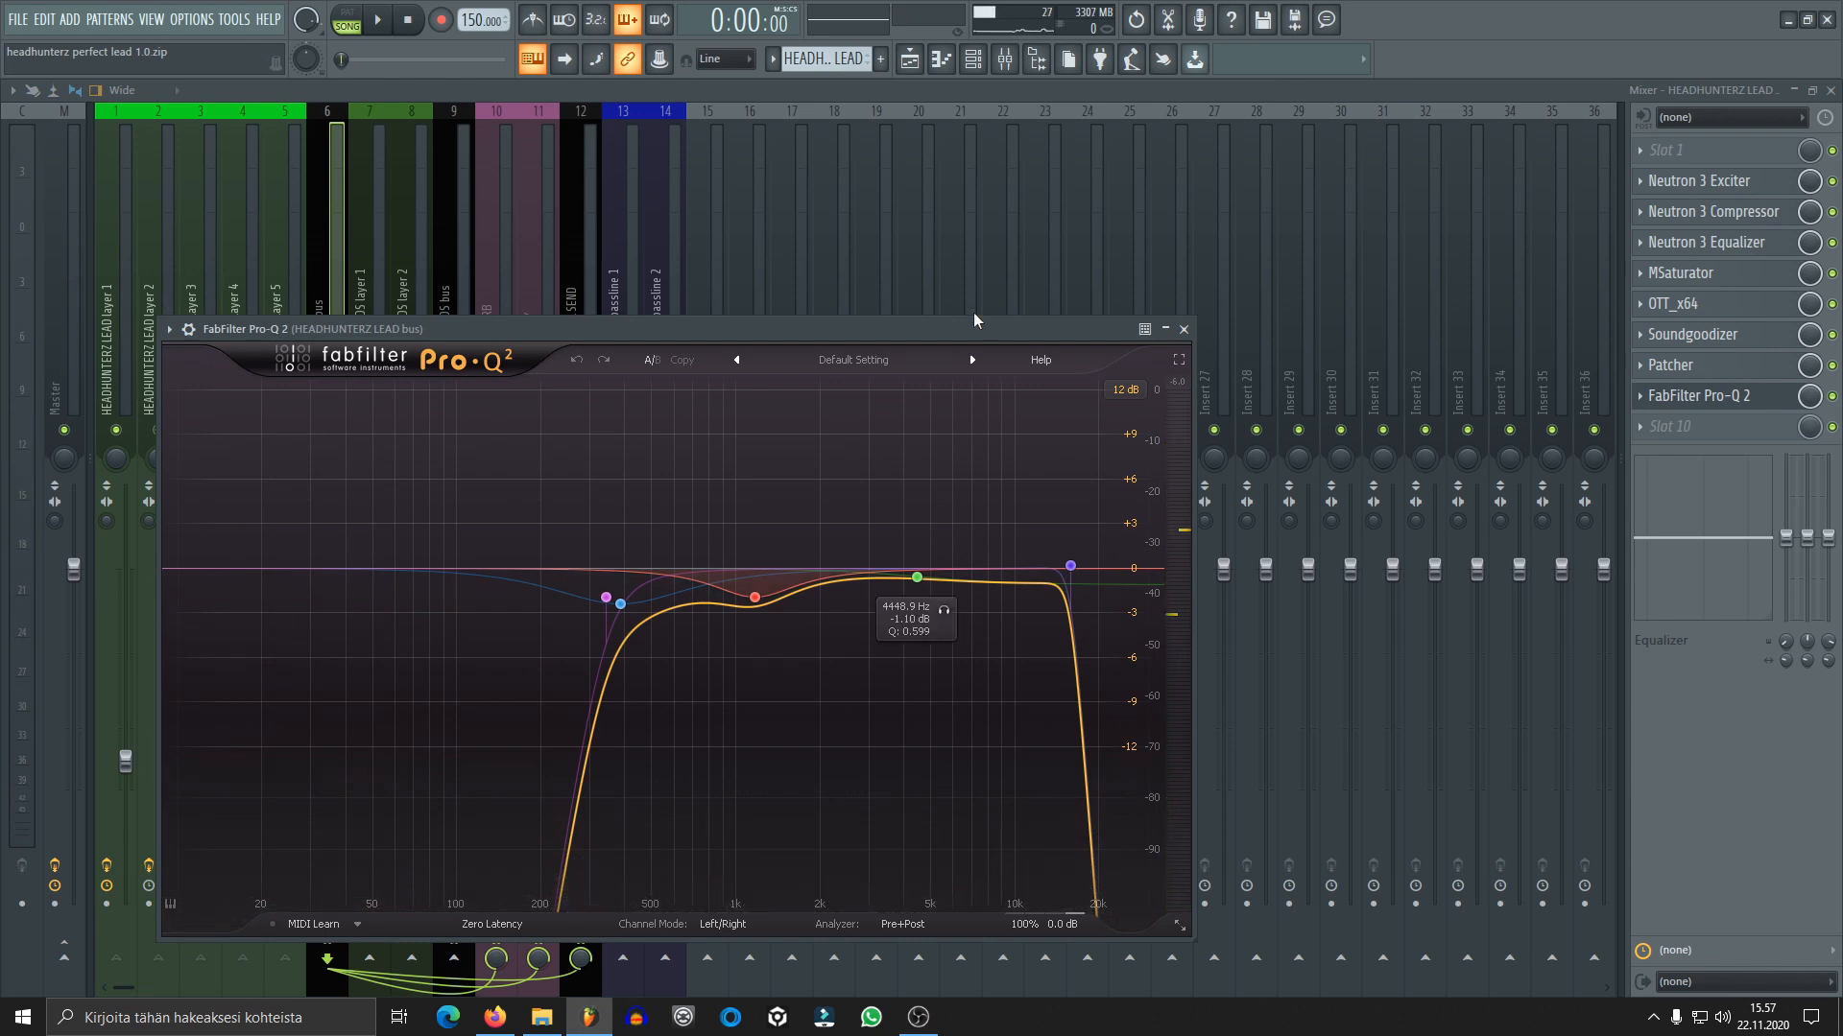
pyautogui.moveTo(967, 328); pyautogui.dragTo(1292, 309)
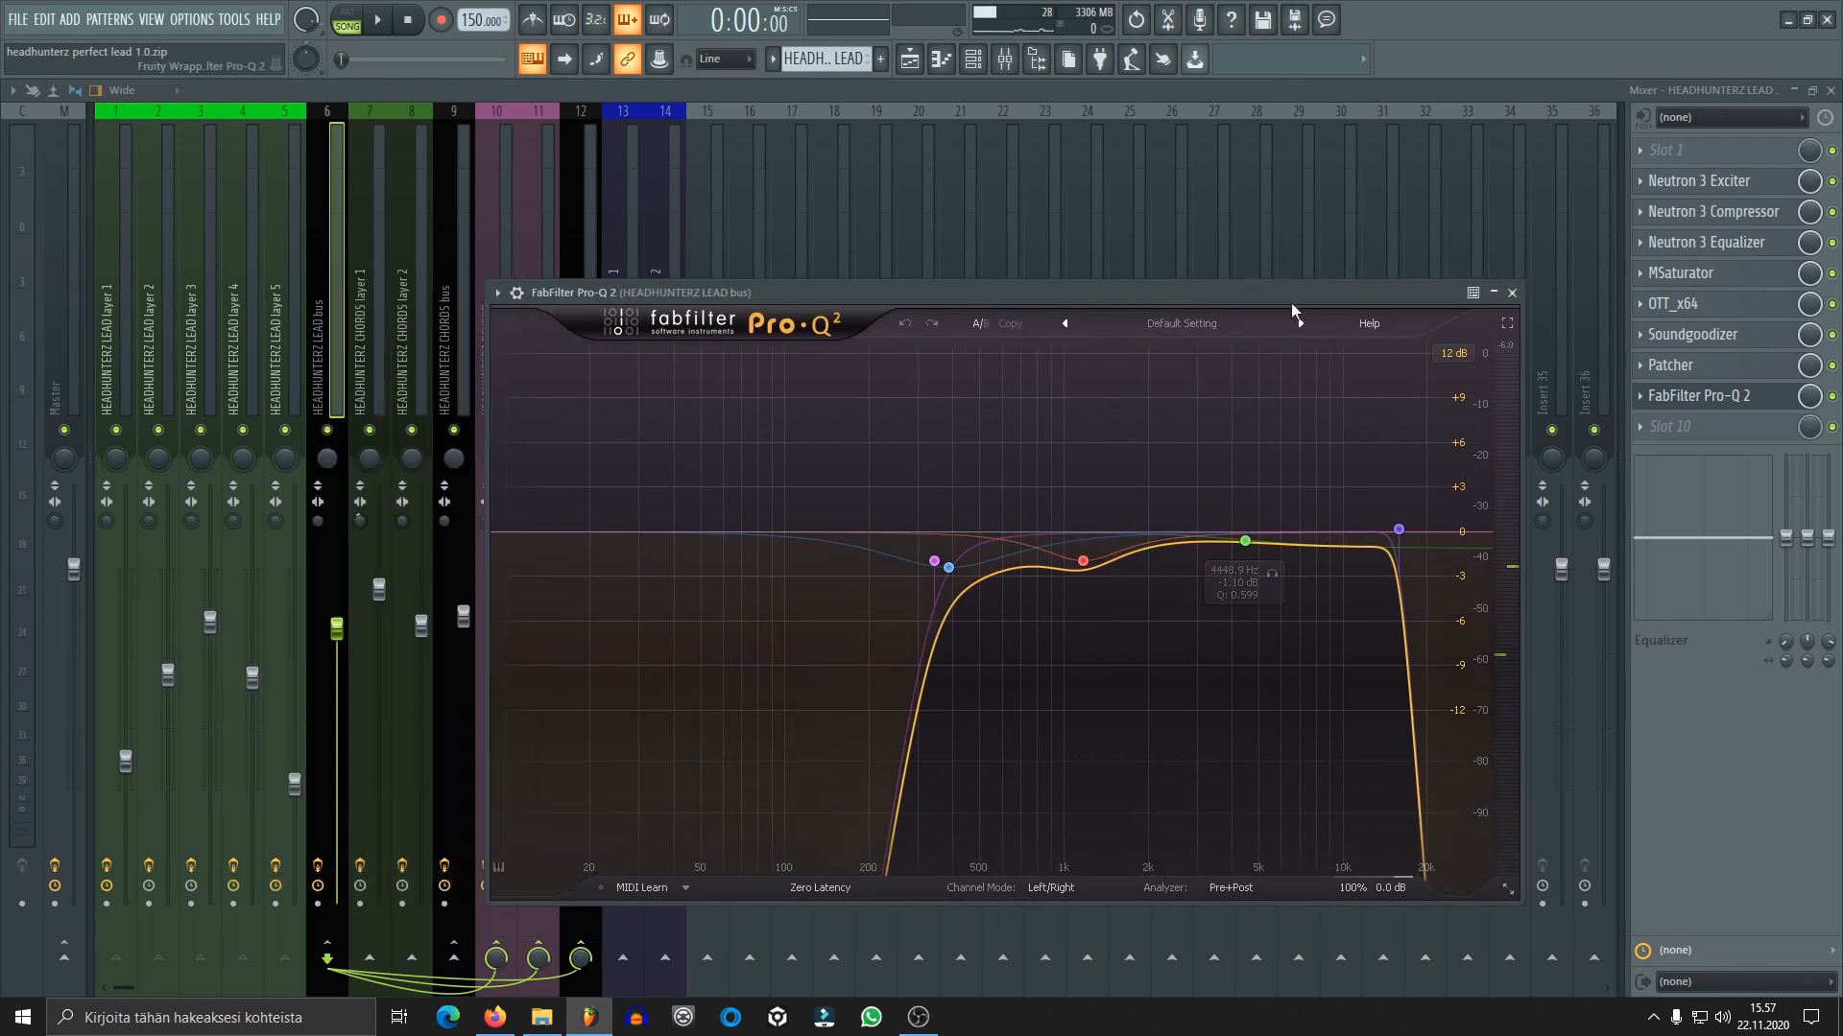
pyautogui.click(1512, 293)
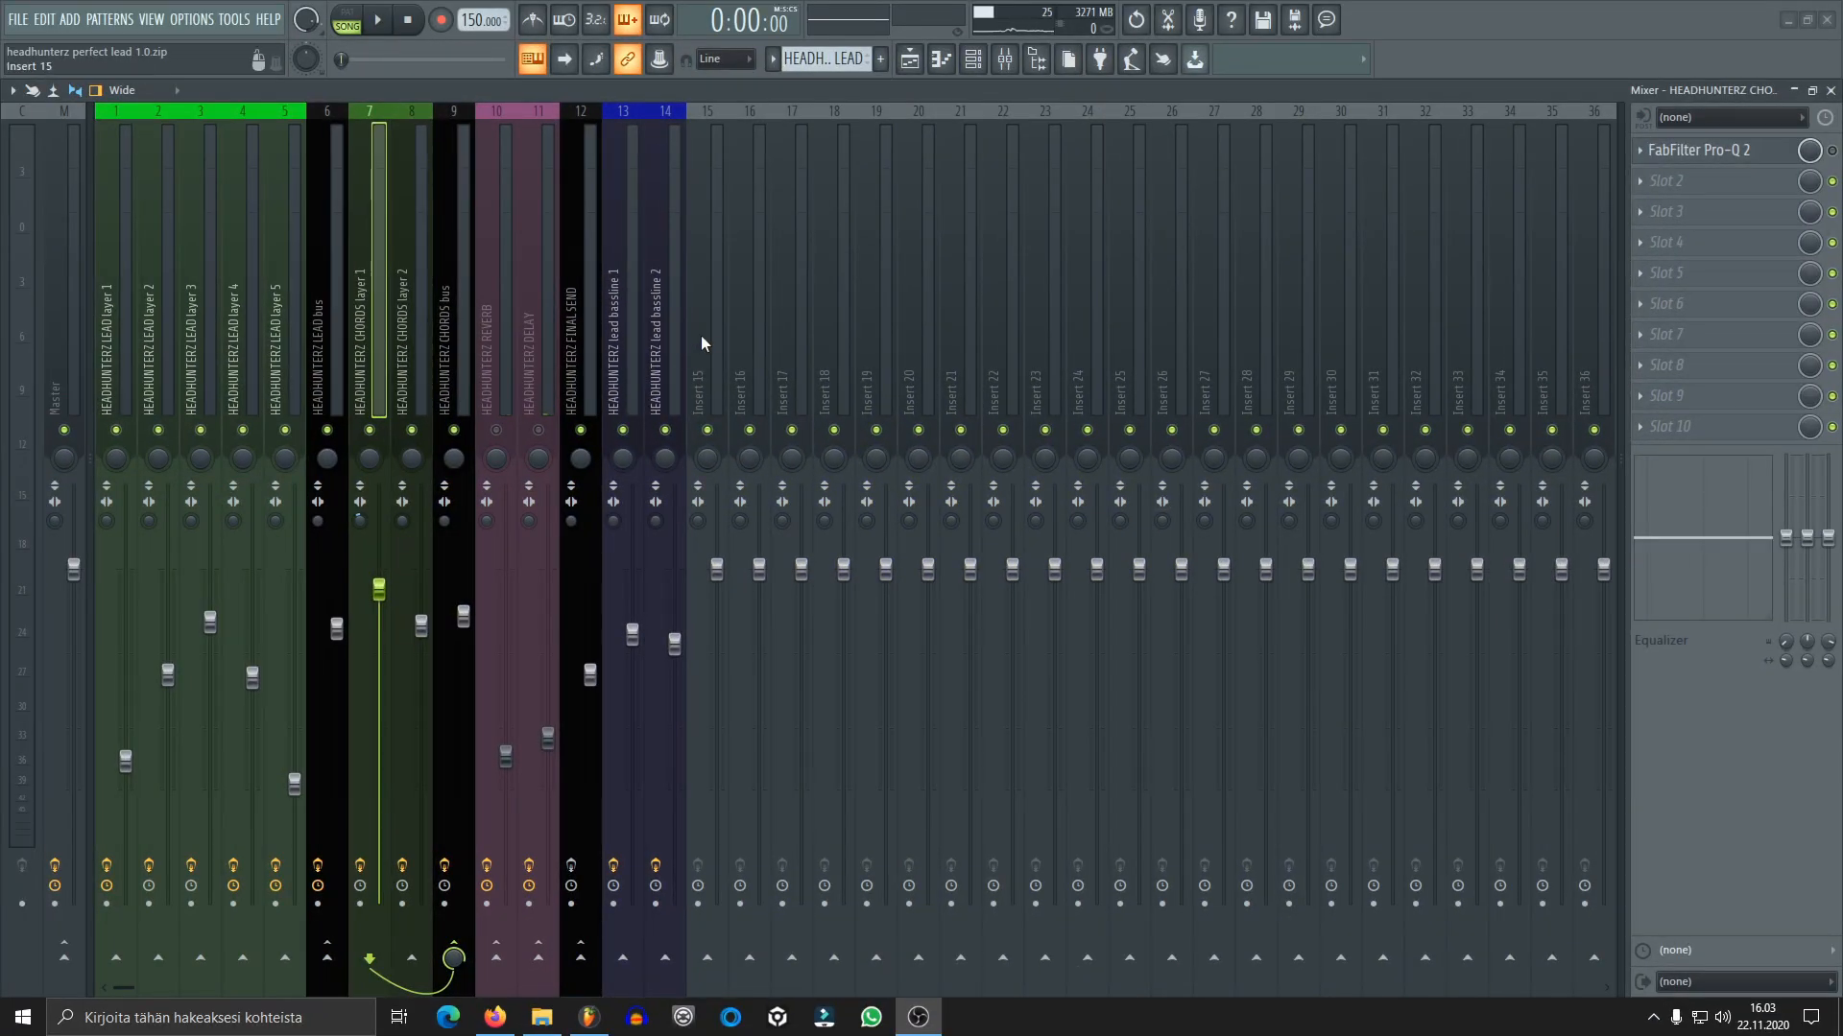
# Open the Sylenth1 of HEADHUNTERZ CHORDS layer 1 and review its part A and compressor settings
pyautogui.click(972, 60)
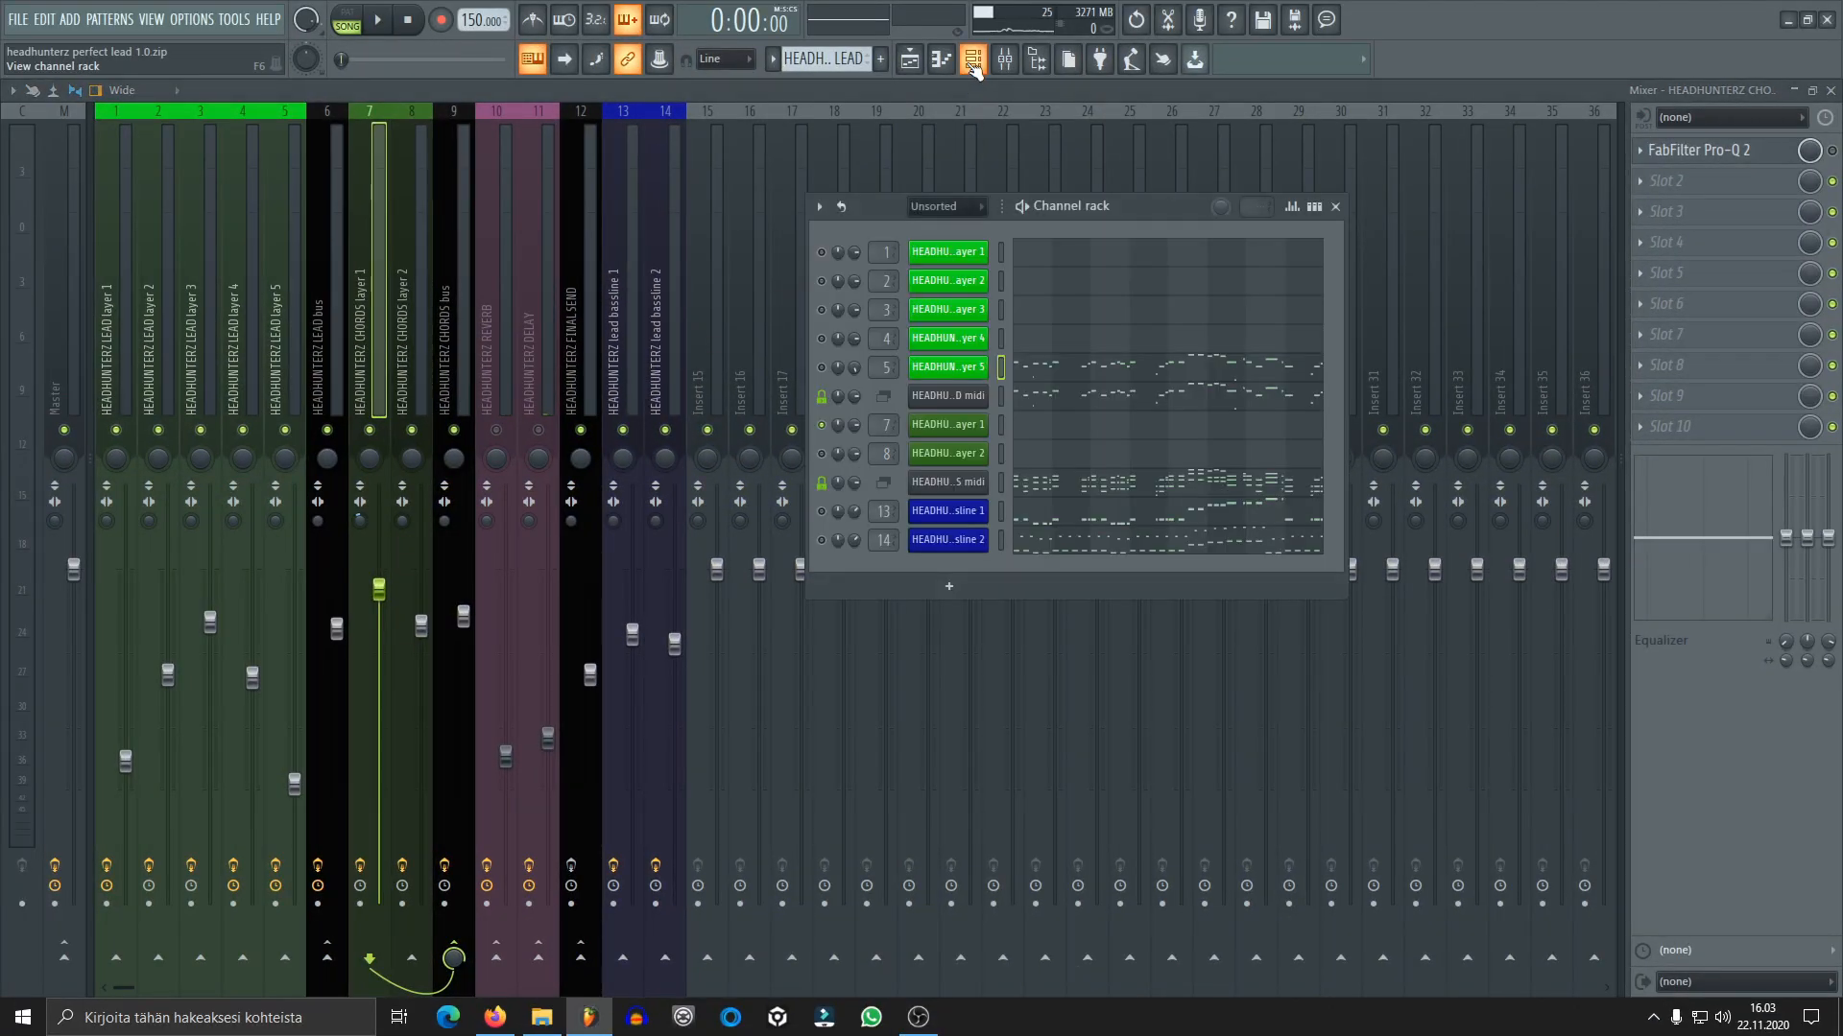
pyautogui.click(976, 426)
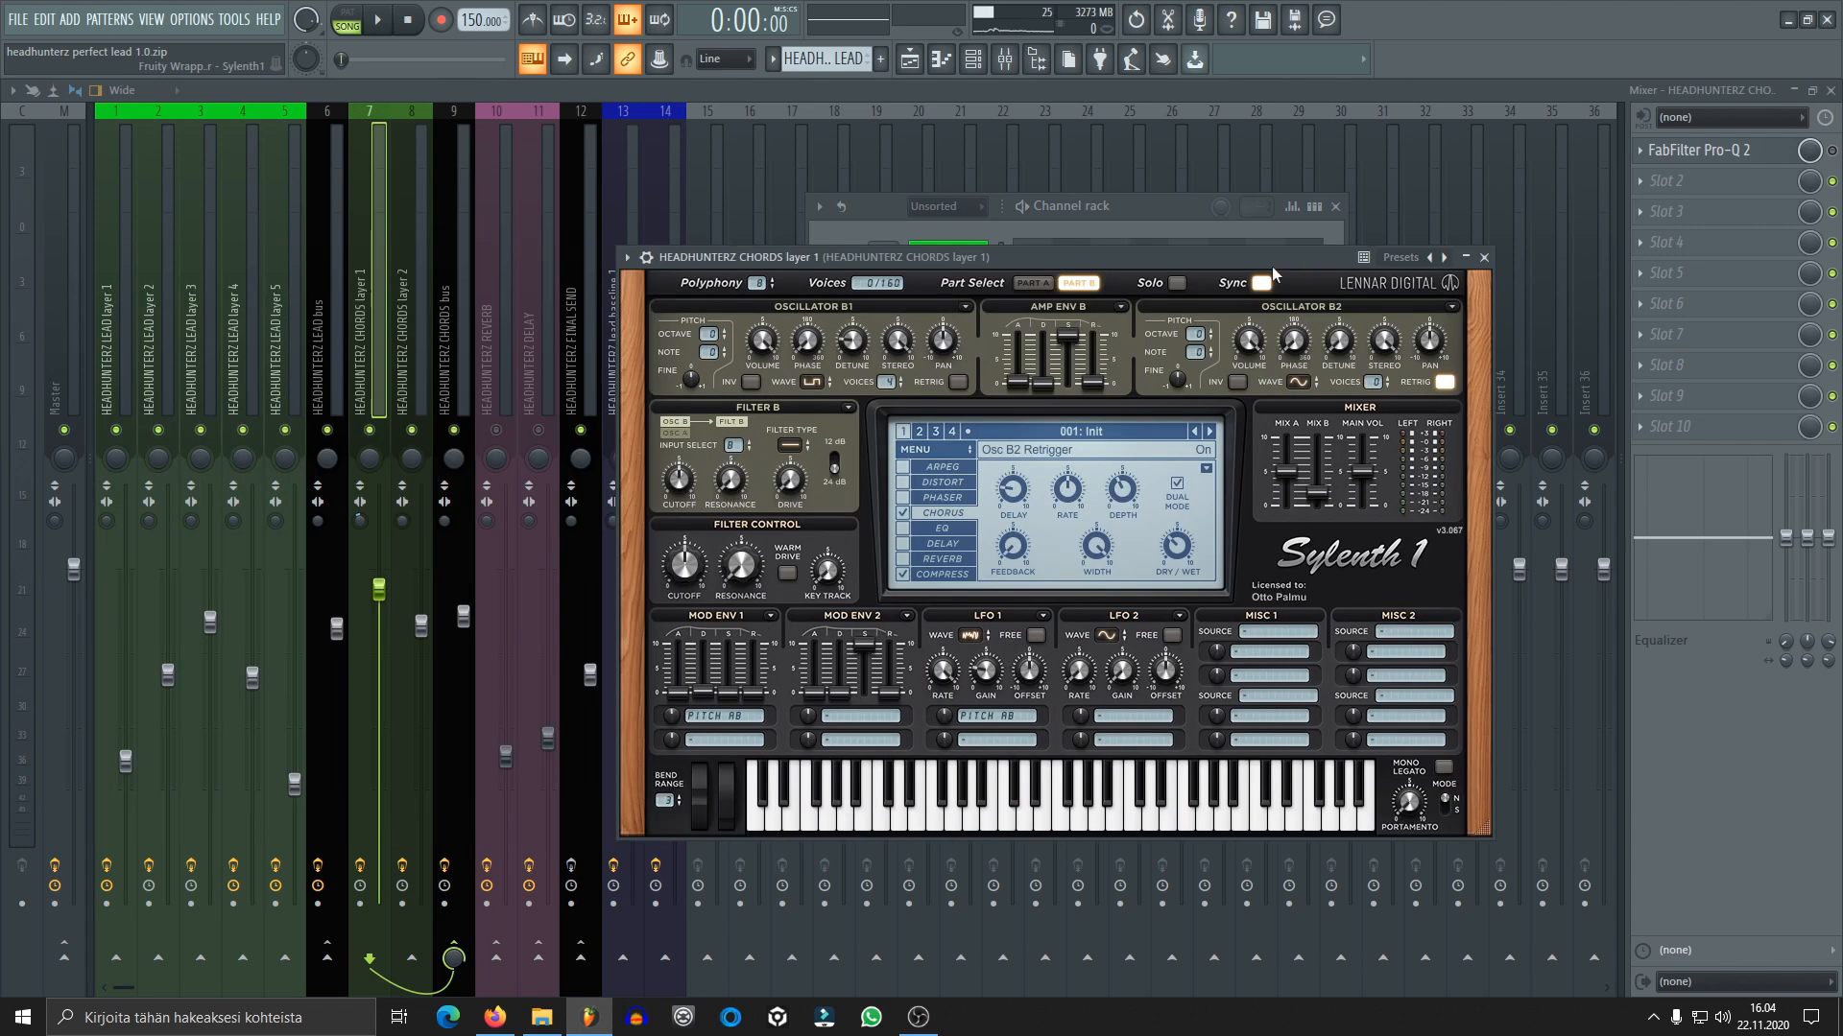
pyautogui.click(1032, 283)
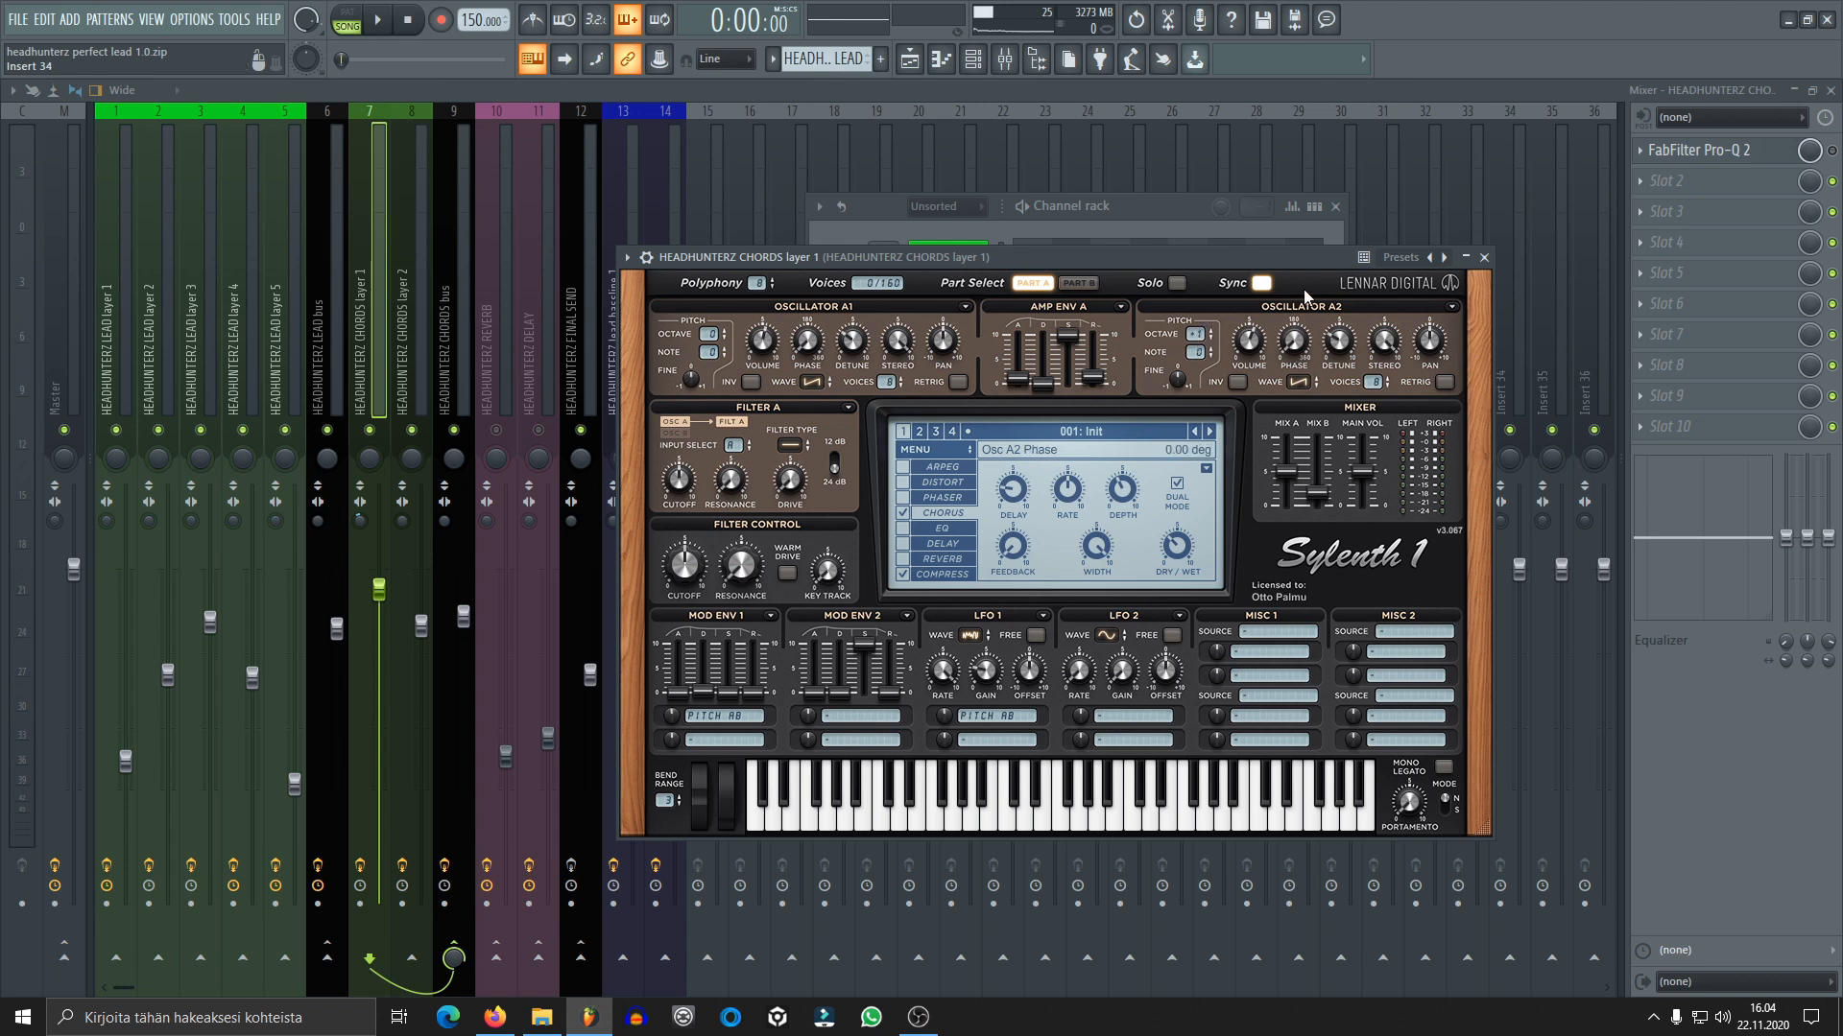
pyautogui.click(944, 575)
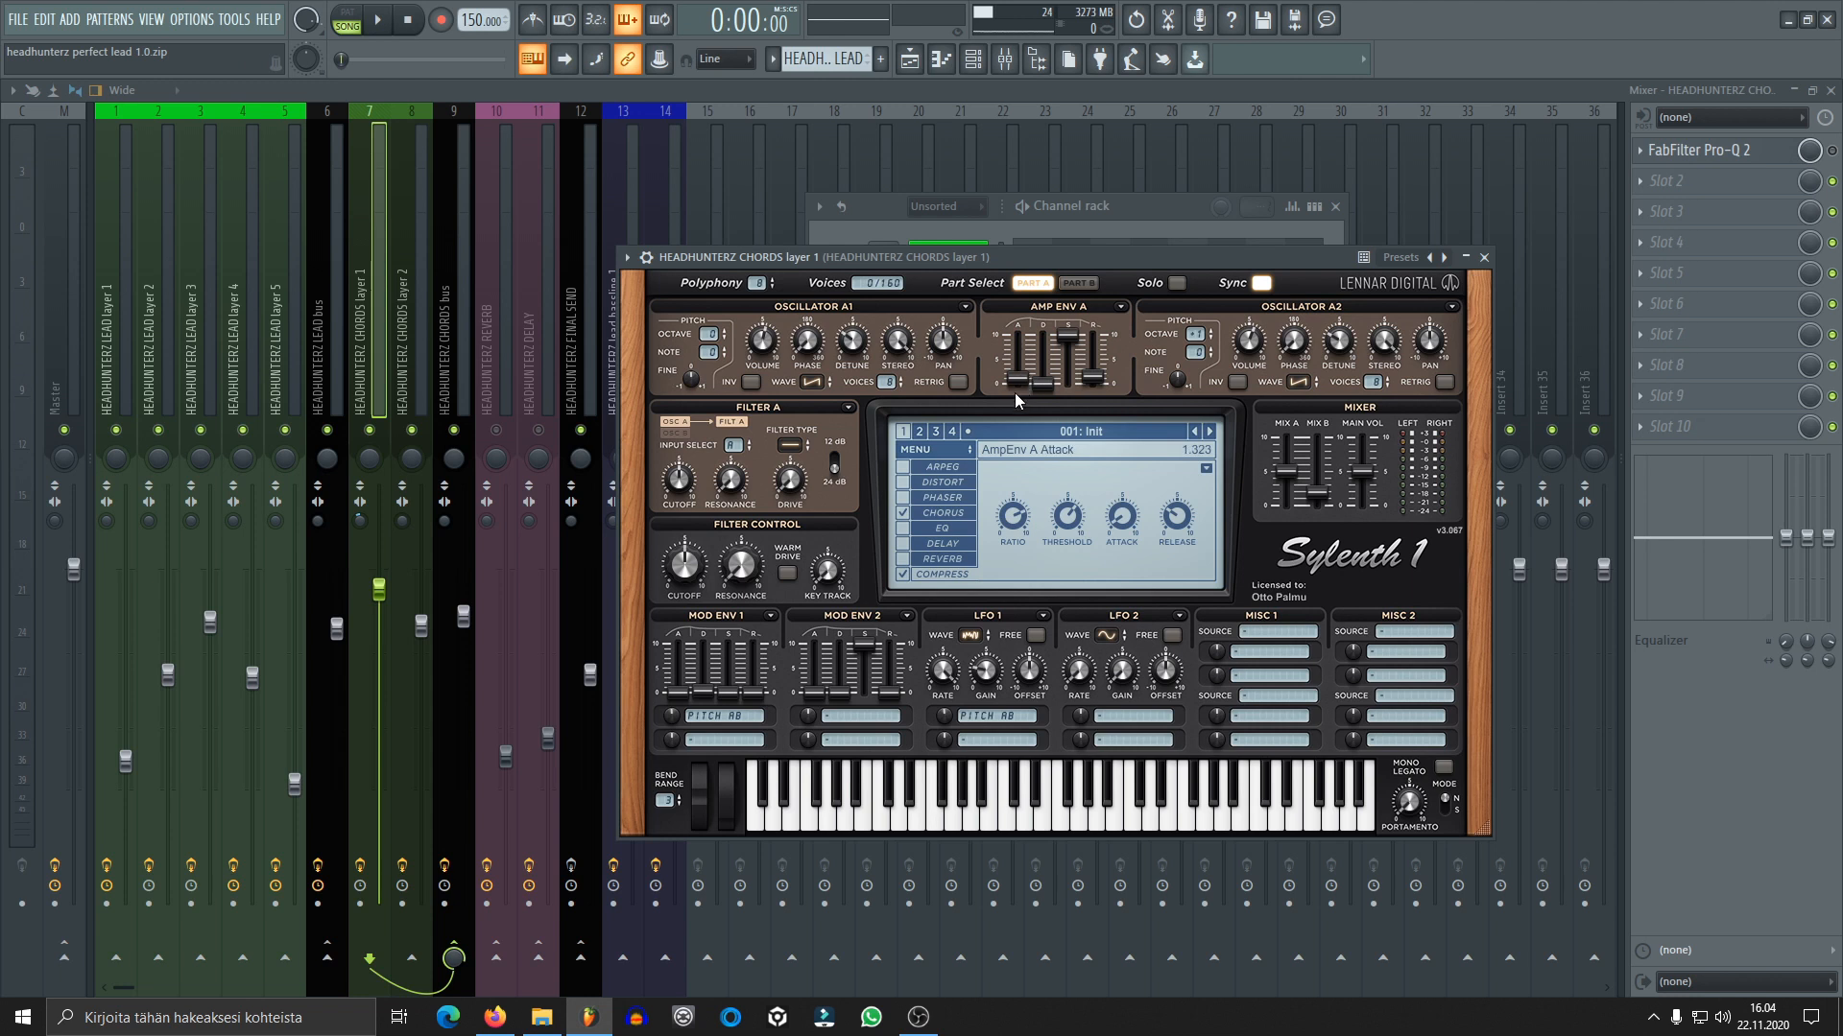
# Review part B of chords layer 1, including the oscillator B1 waveforms and chorus settings, and close the synth
pyautogui.click(1076, 282)
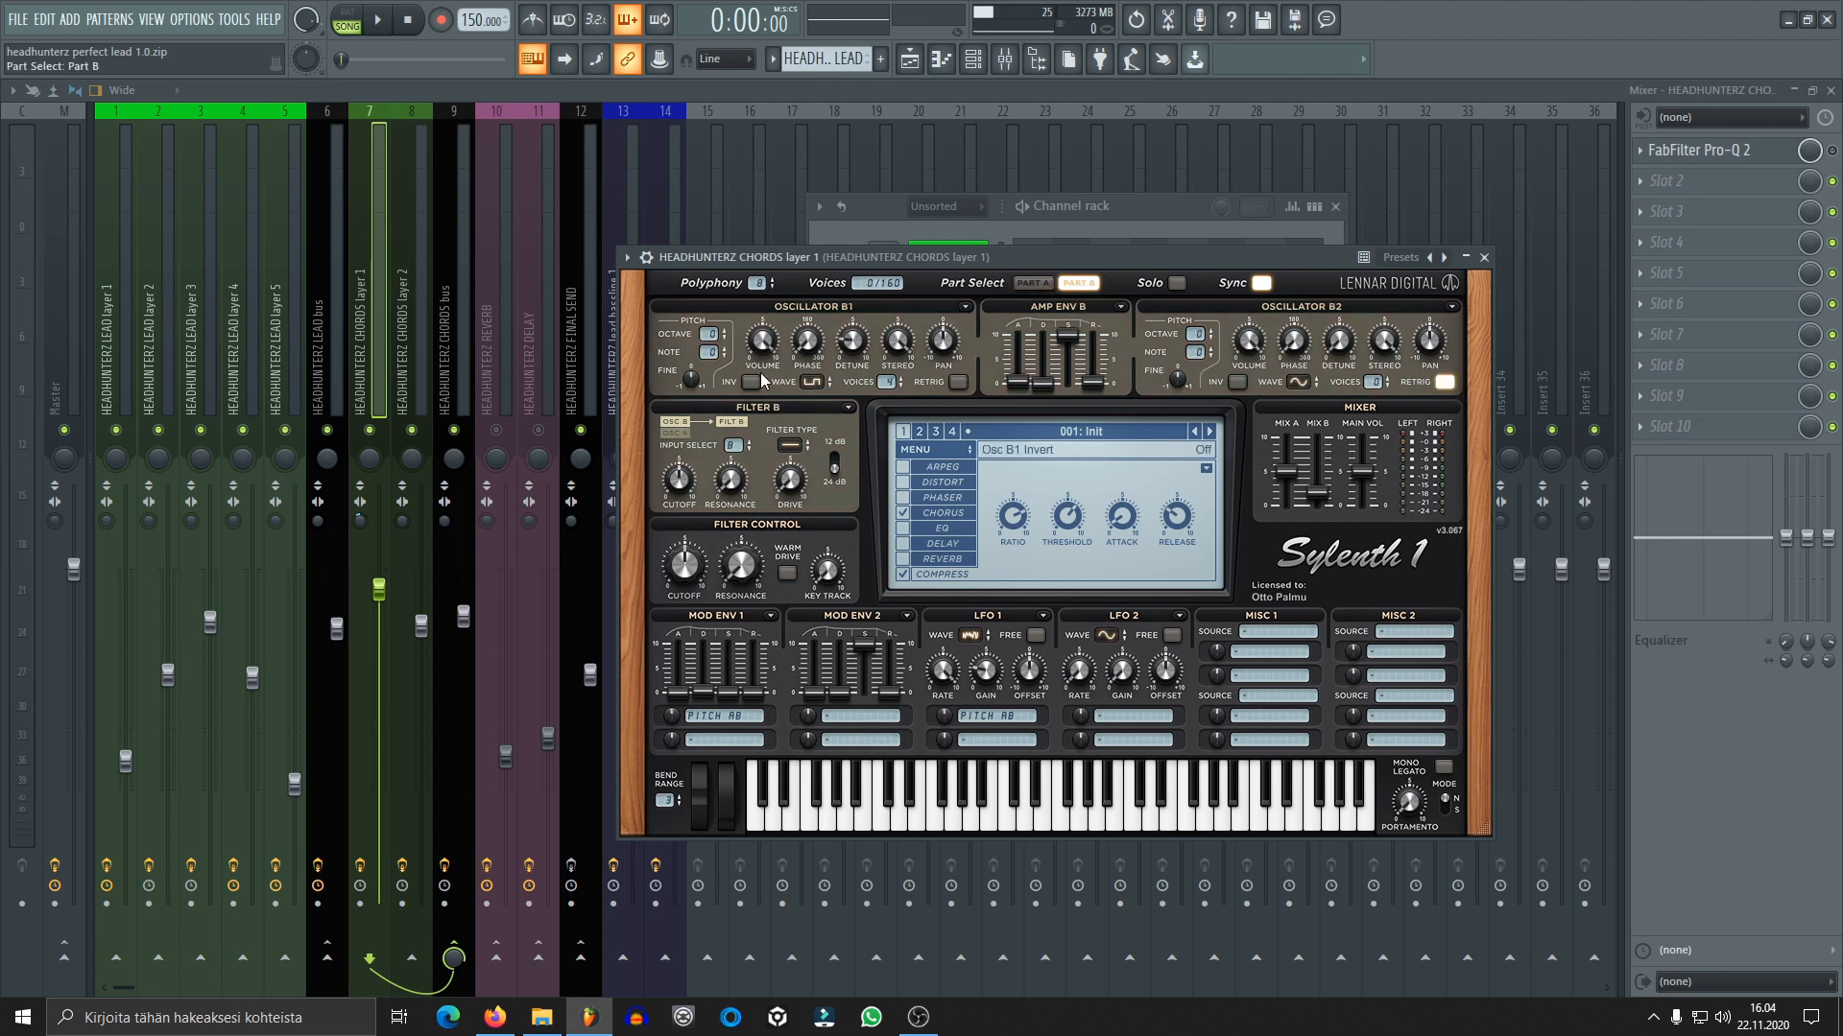
pyautogui.click(811, 383)
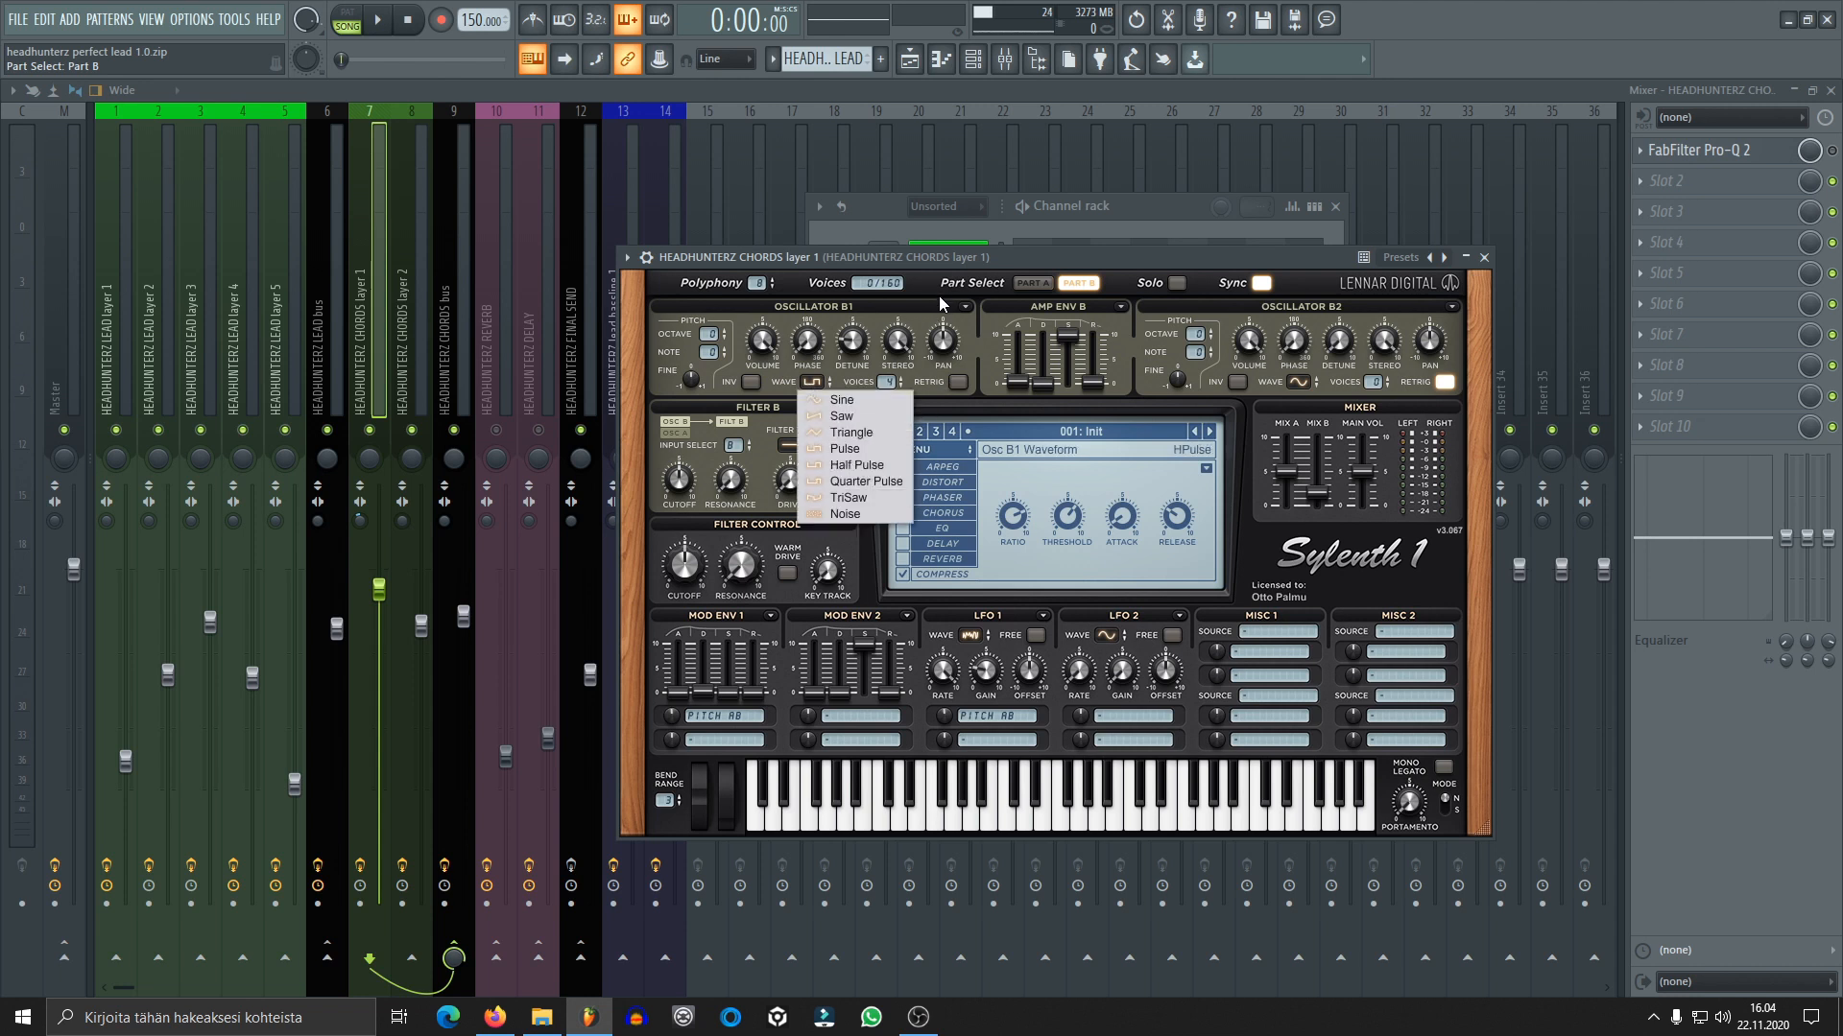
pyautogui.click(1005, 254)
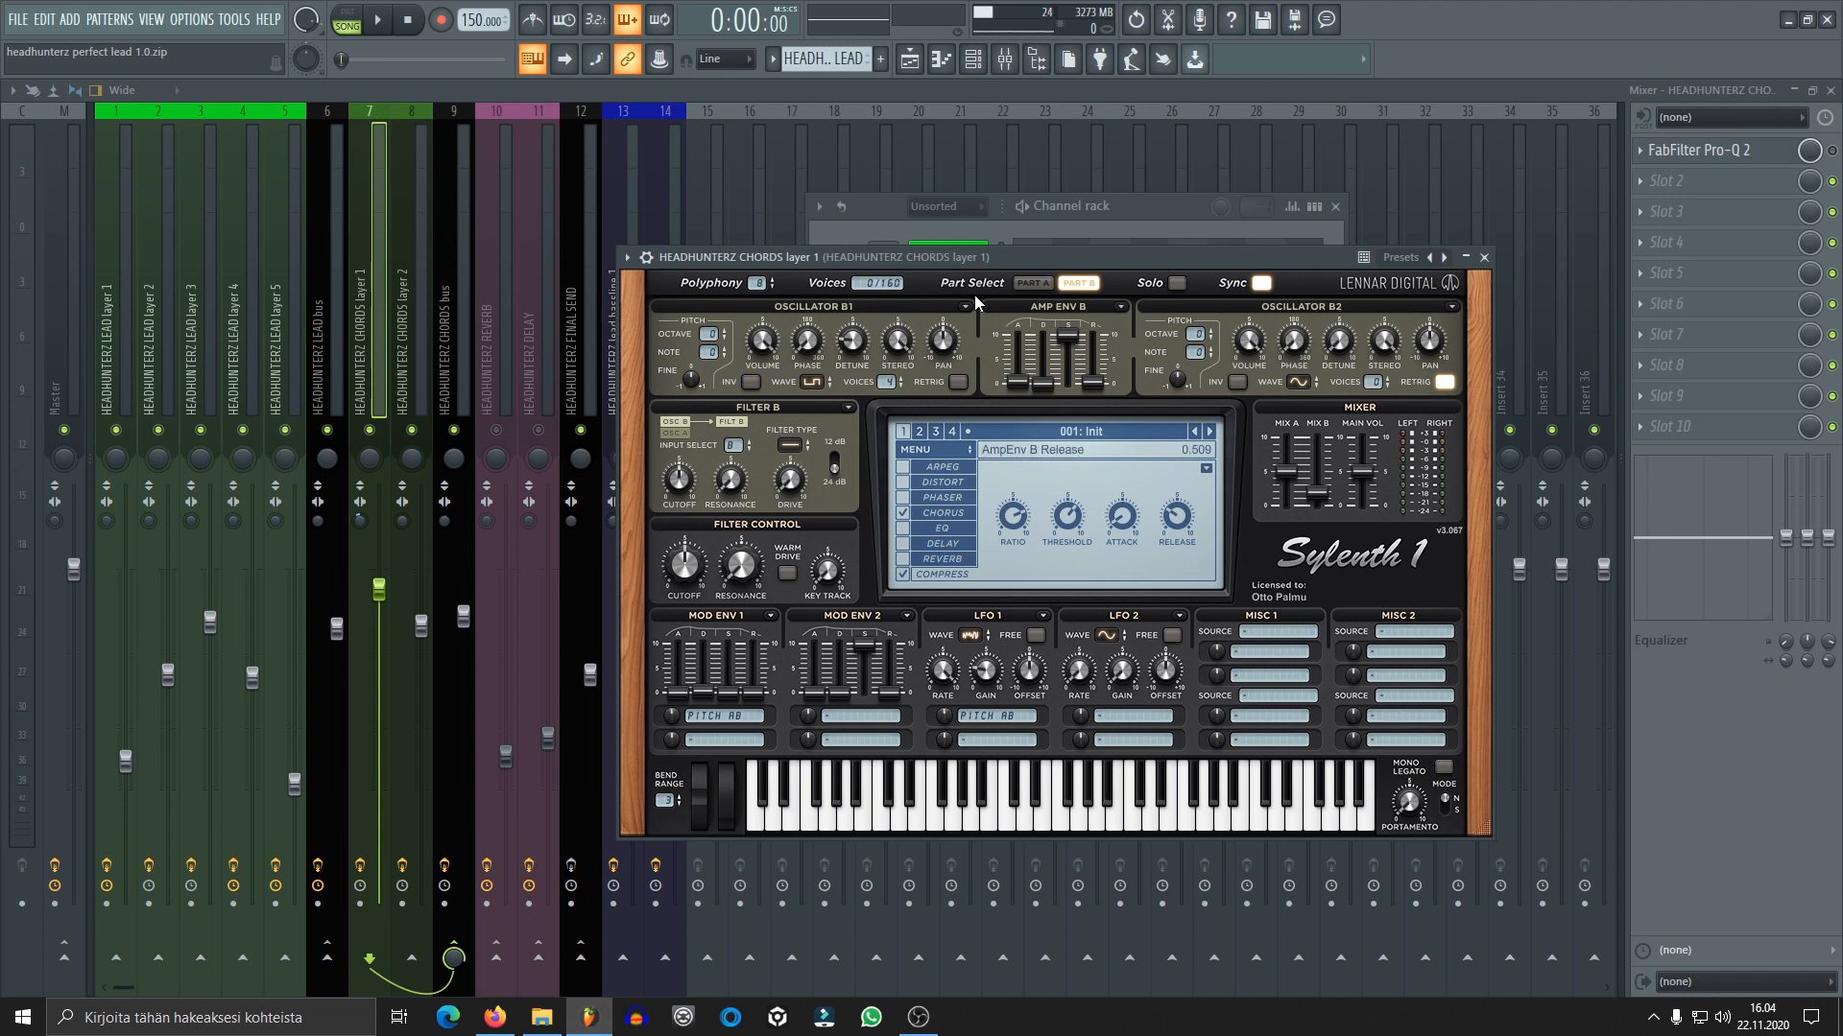
pyautogui.click(1032, 282)
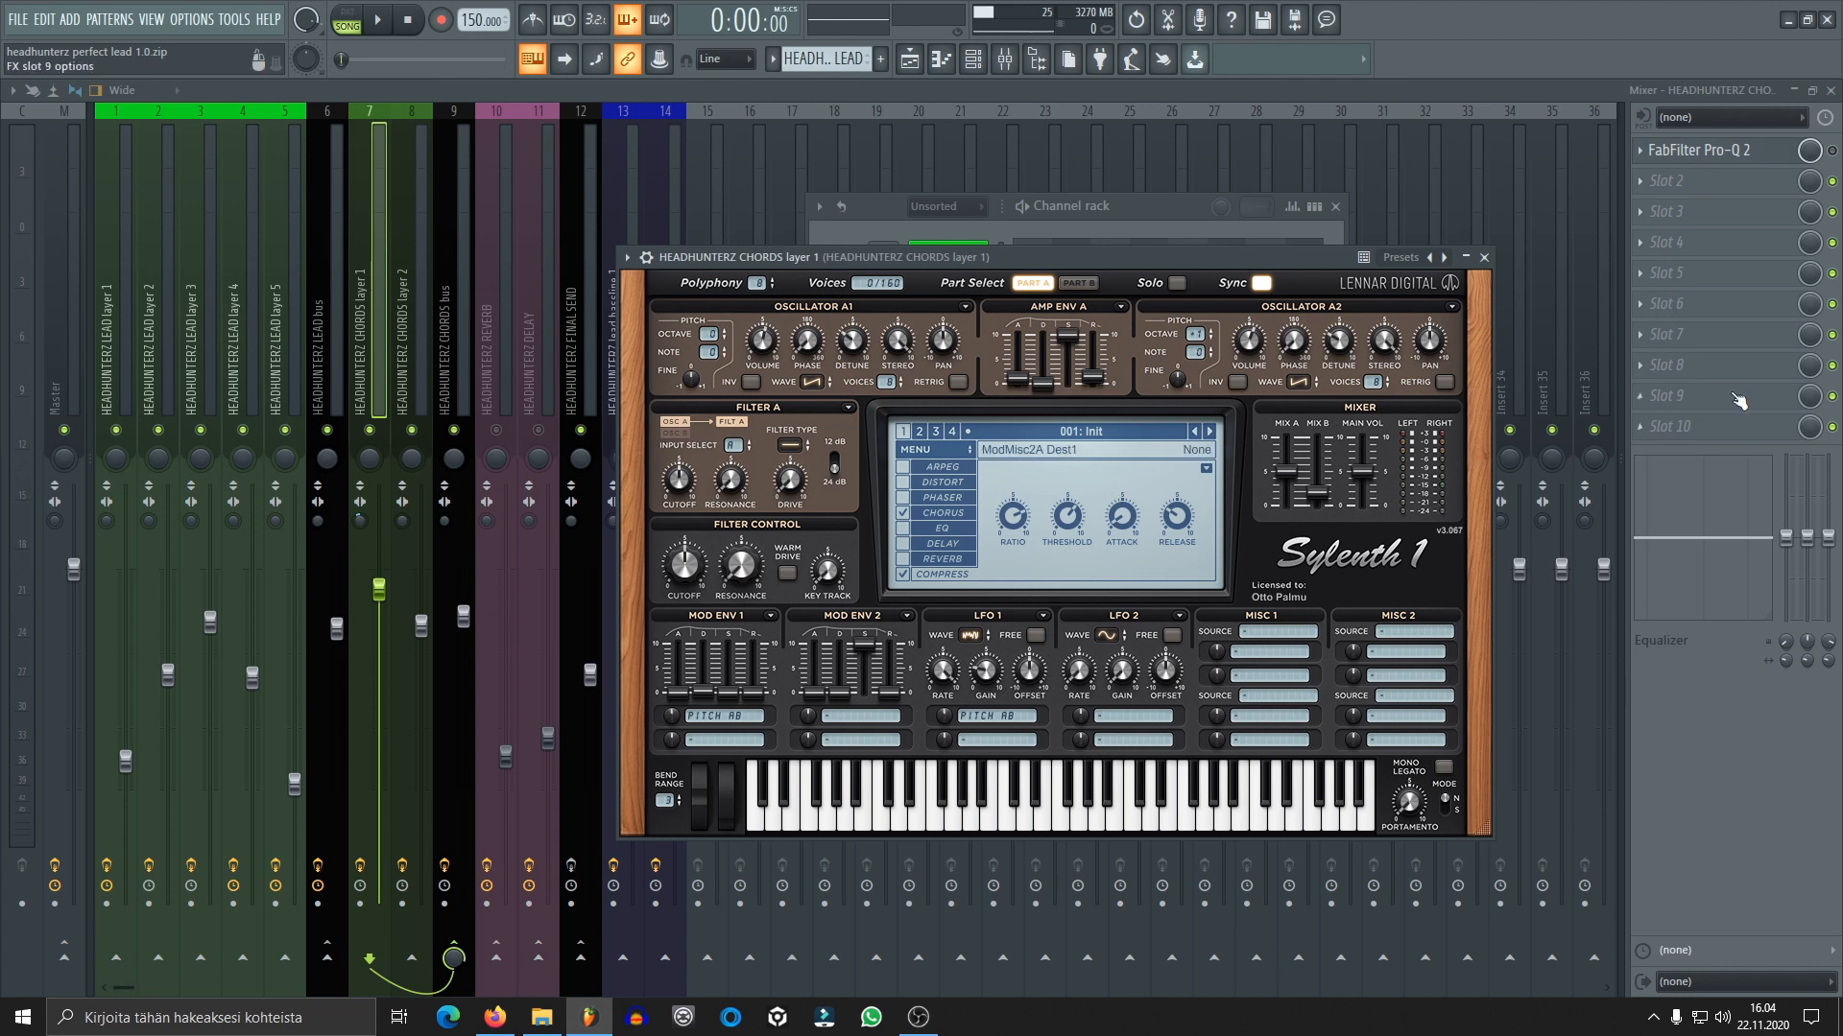
pyautogui.click(1077, 286)
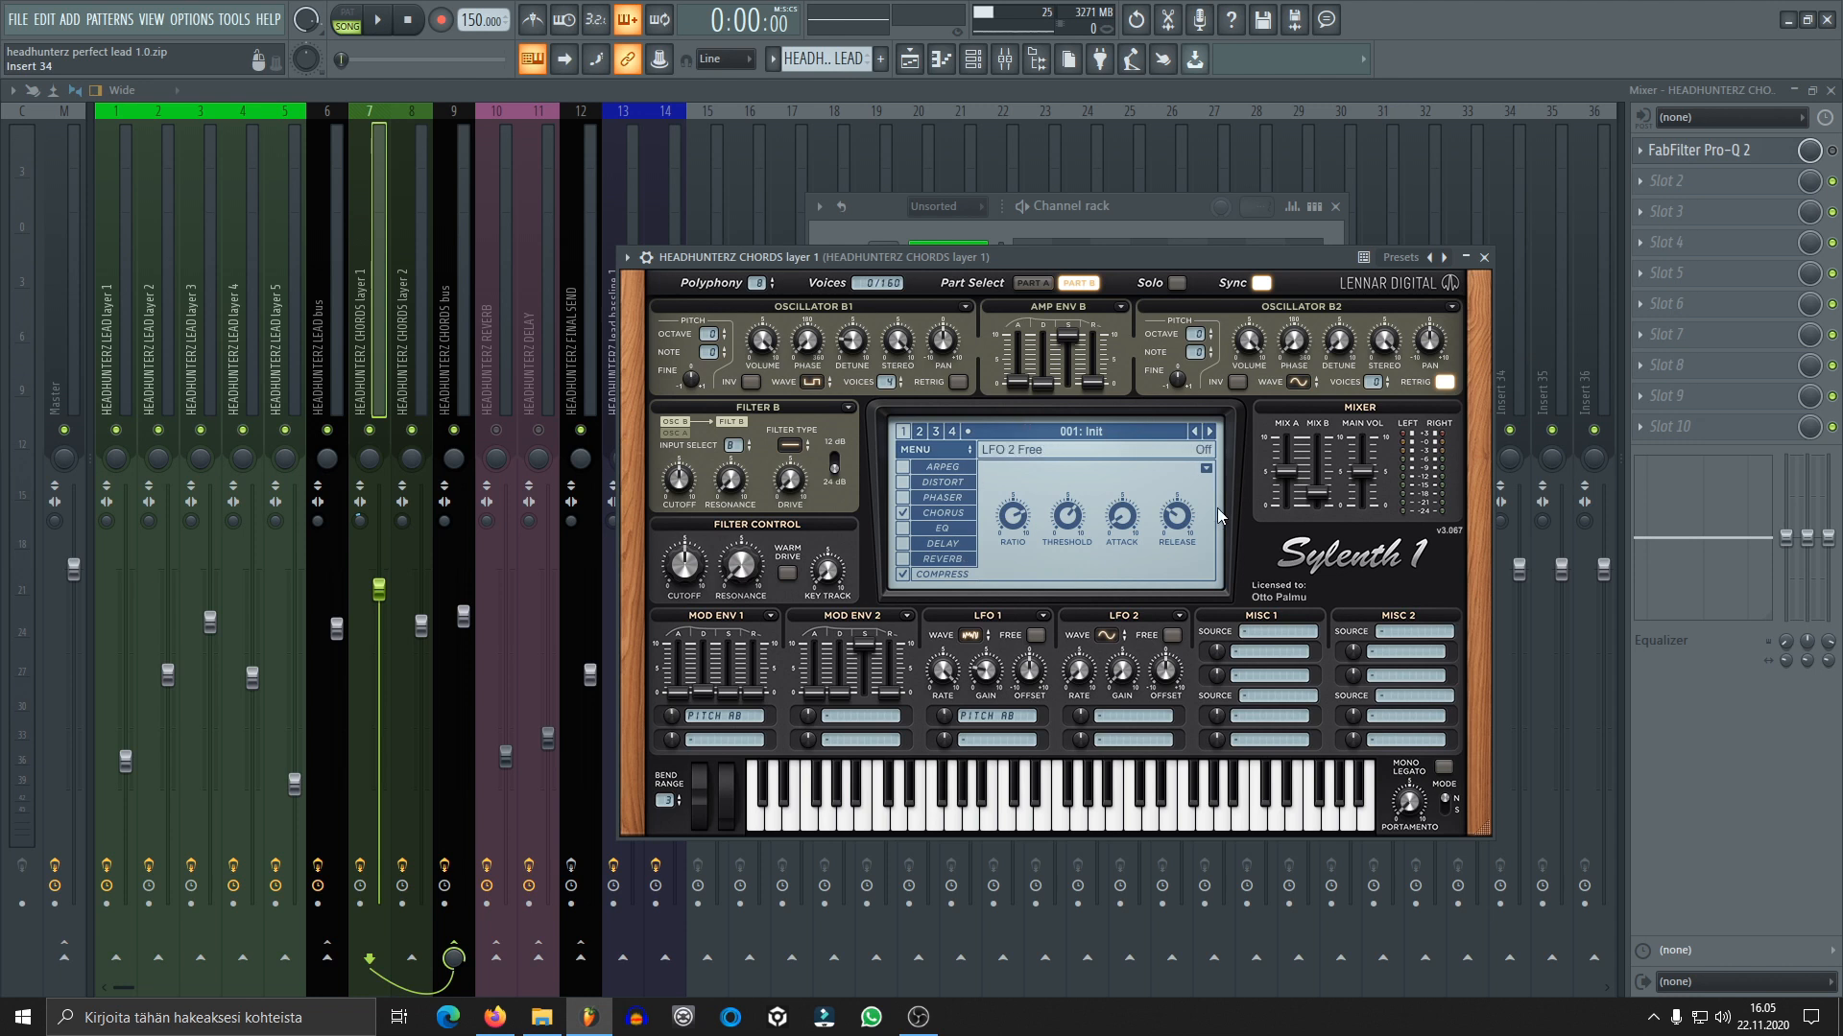
pyautogui.click(929, 514)
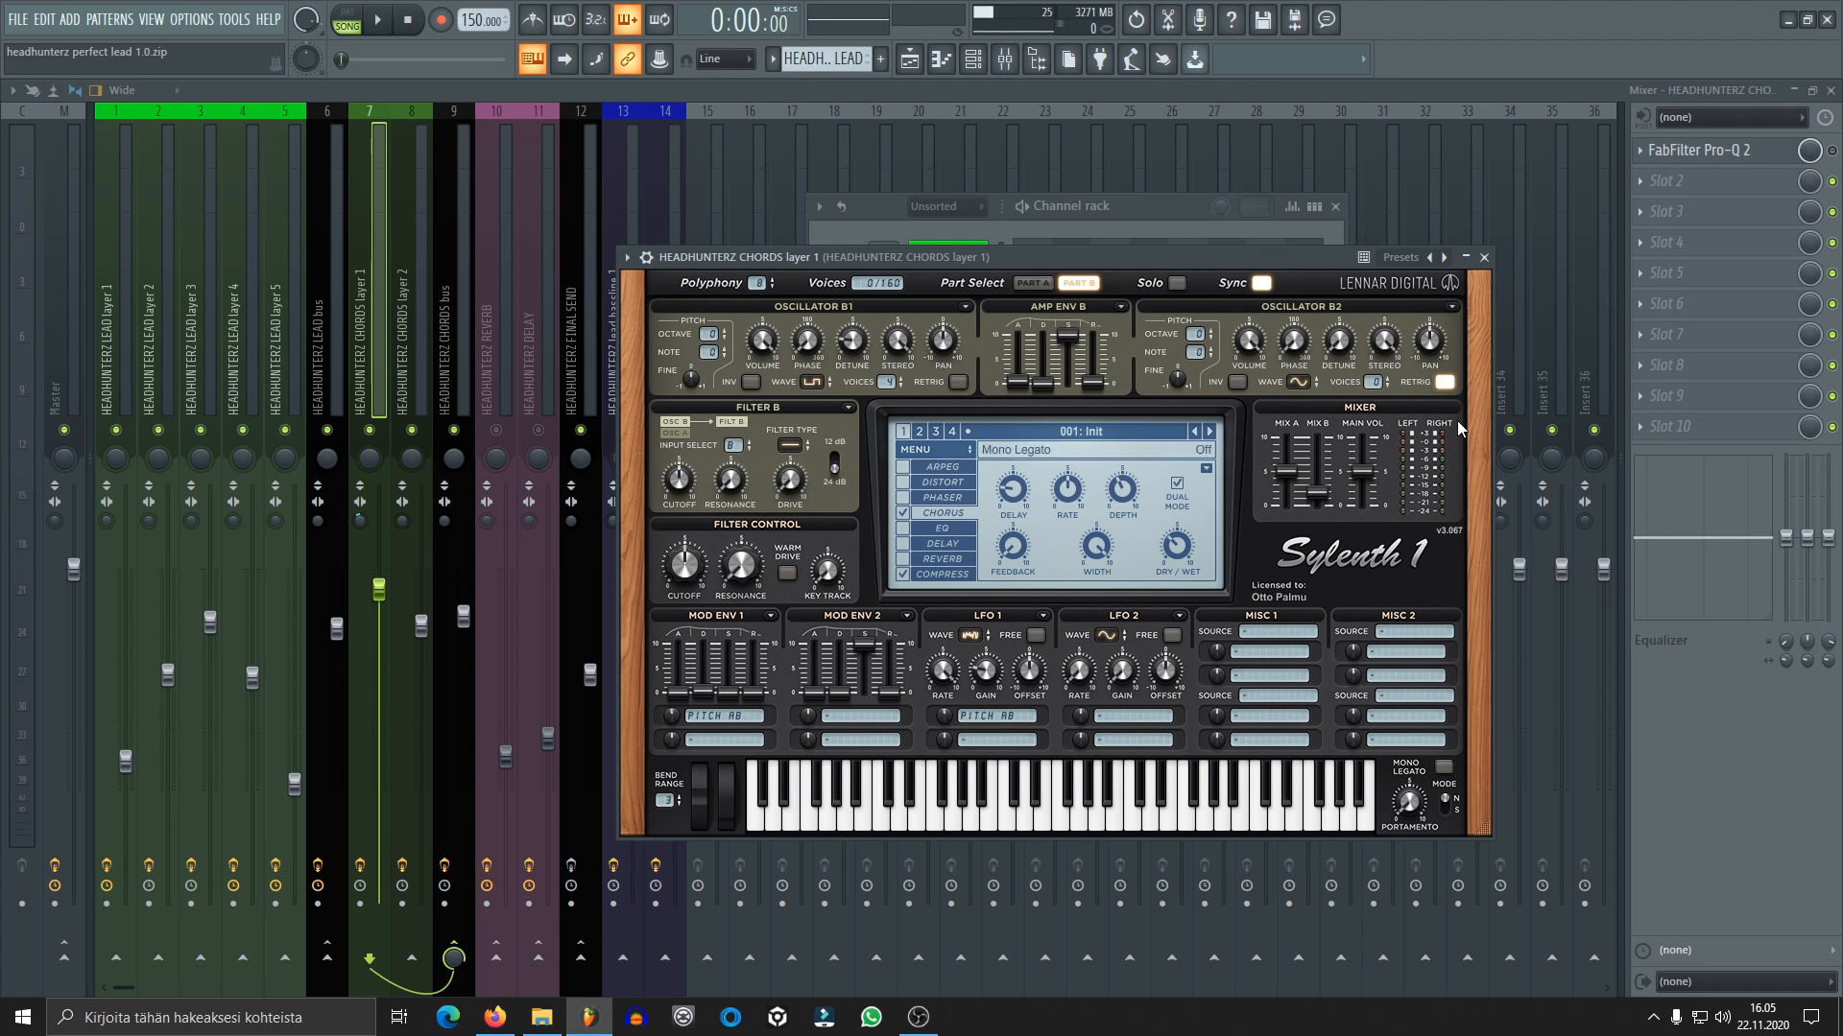
pyautogui.click(1485, 258)
# Play chords layer 1, enable its FabFilter Pro-Q 2, view the EQ curve and close its window
pyautogui.press('space')
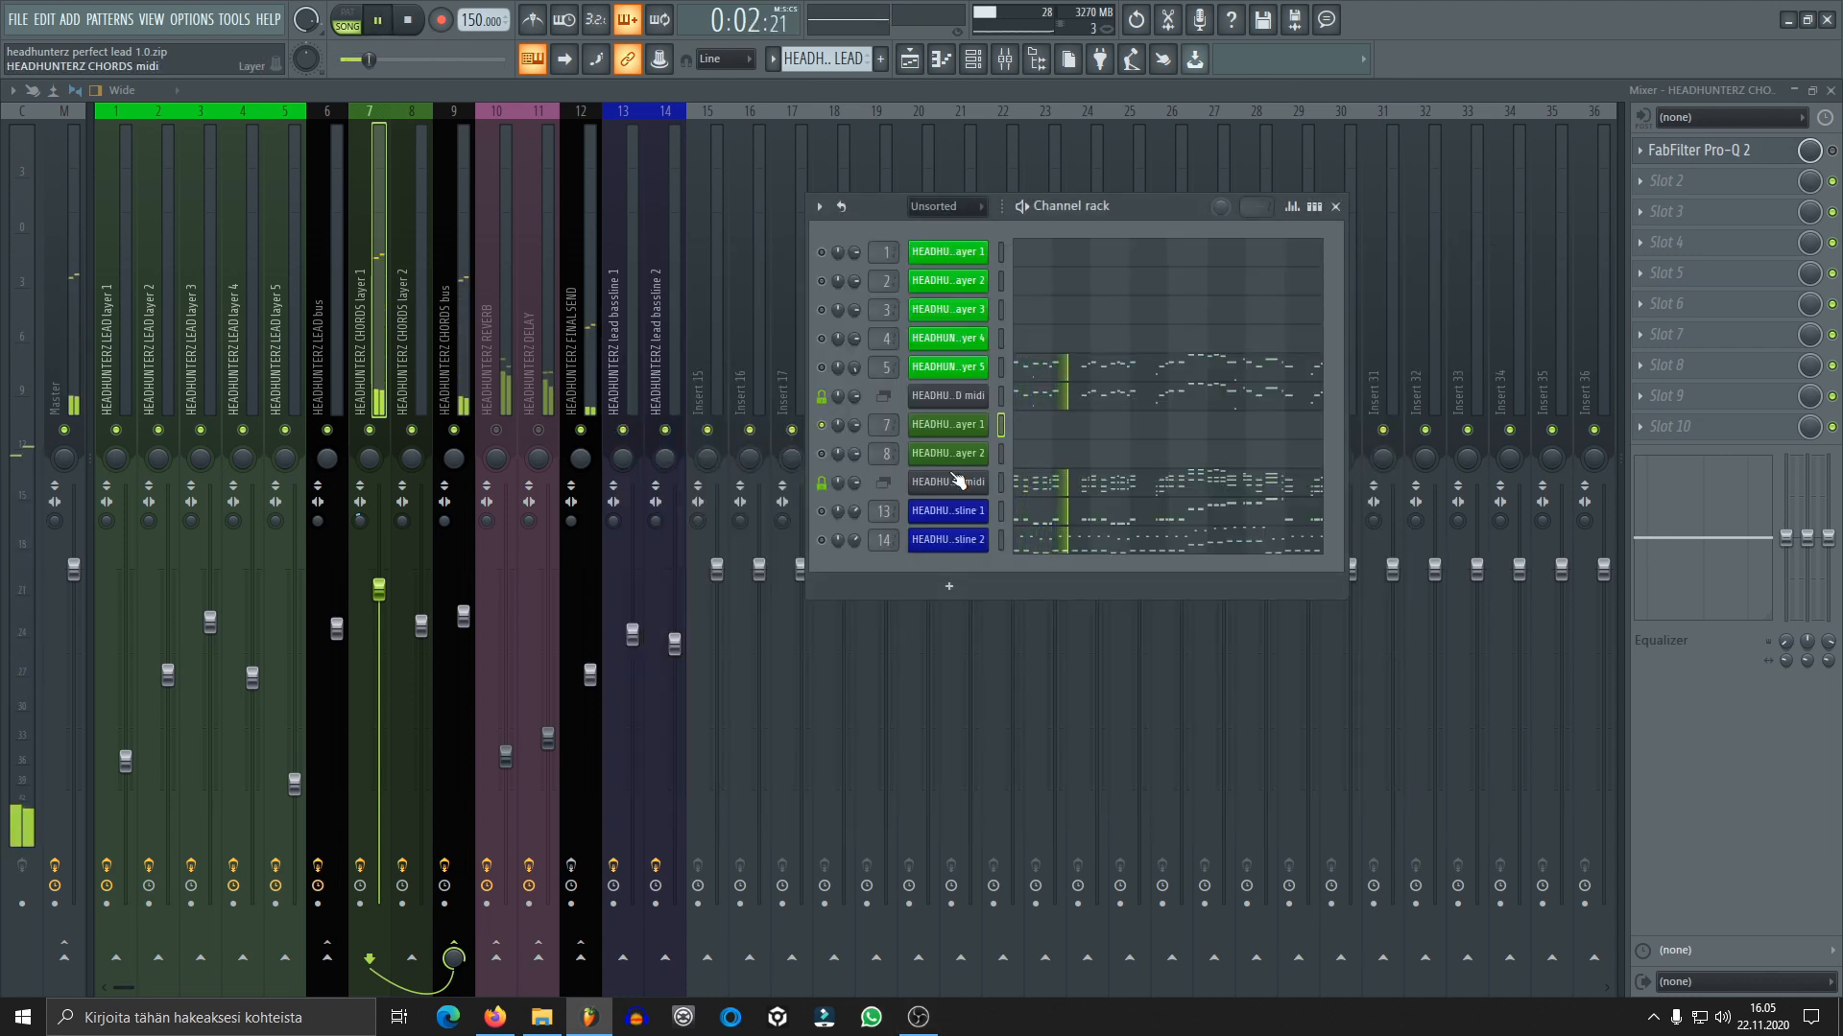
pyautogui.press('space')
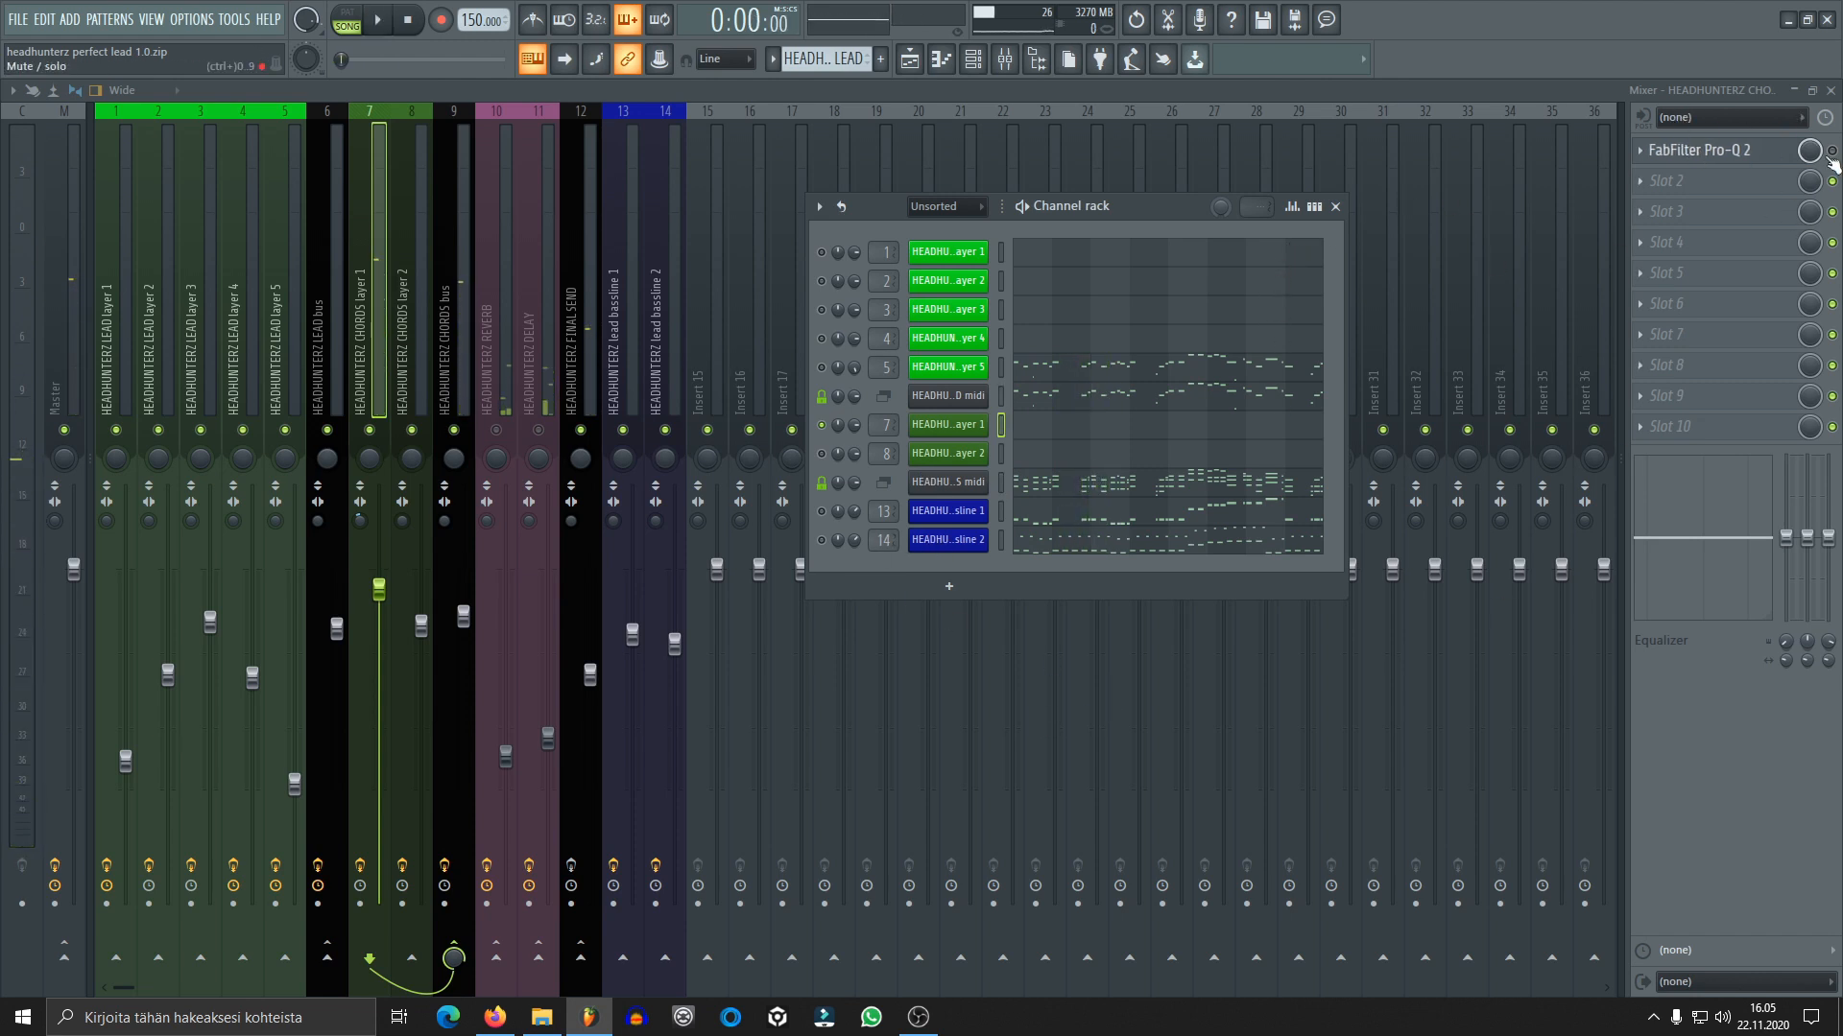
pyautogui.click(1798, 152)
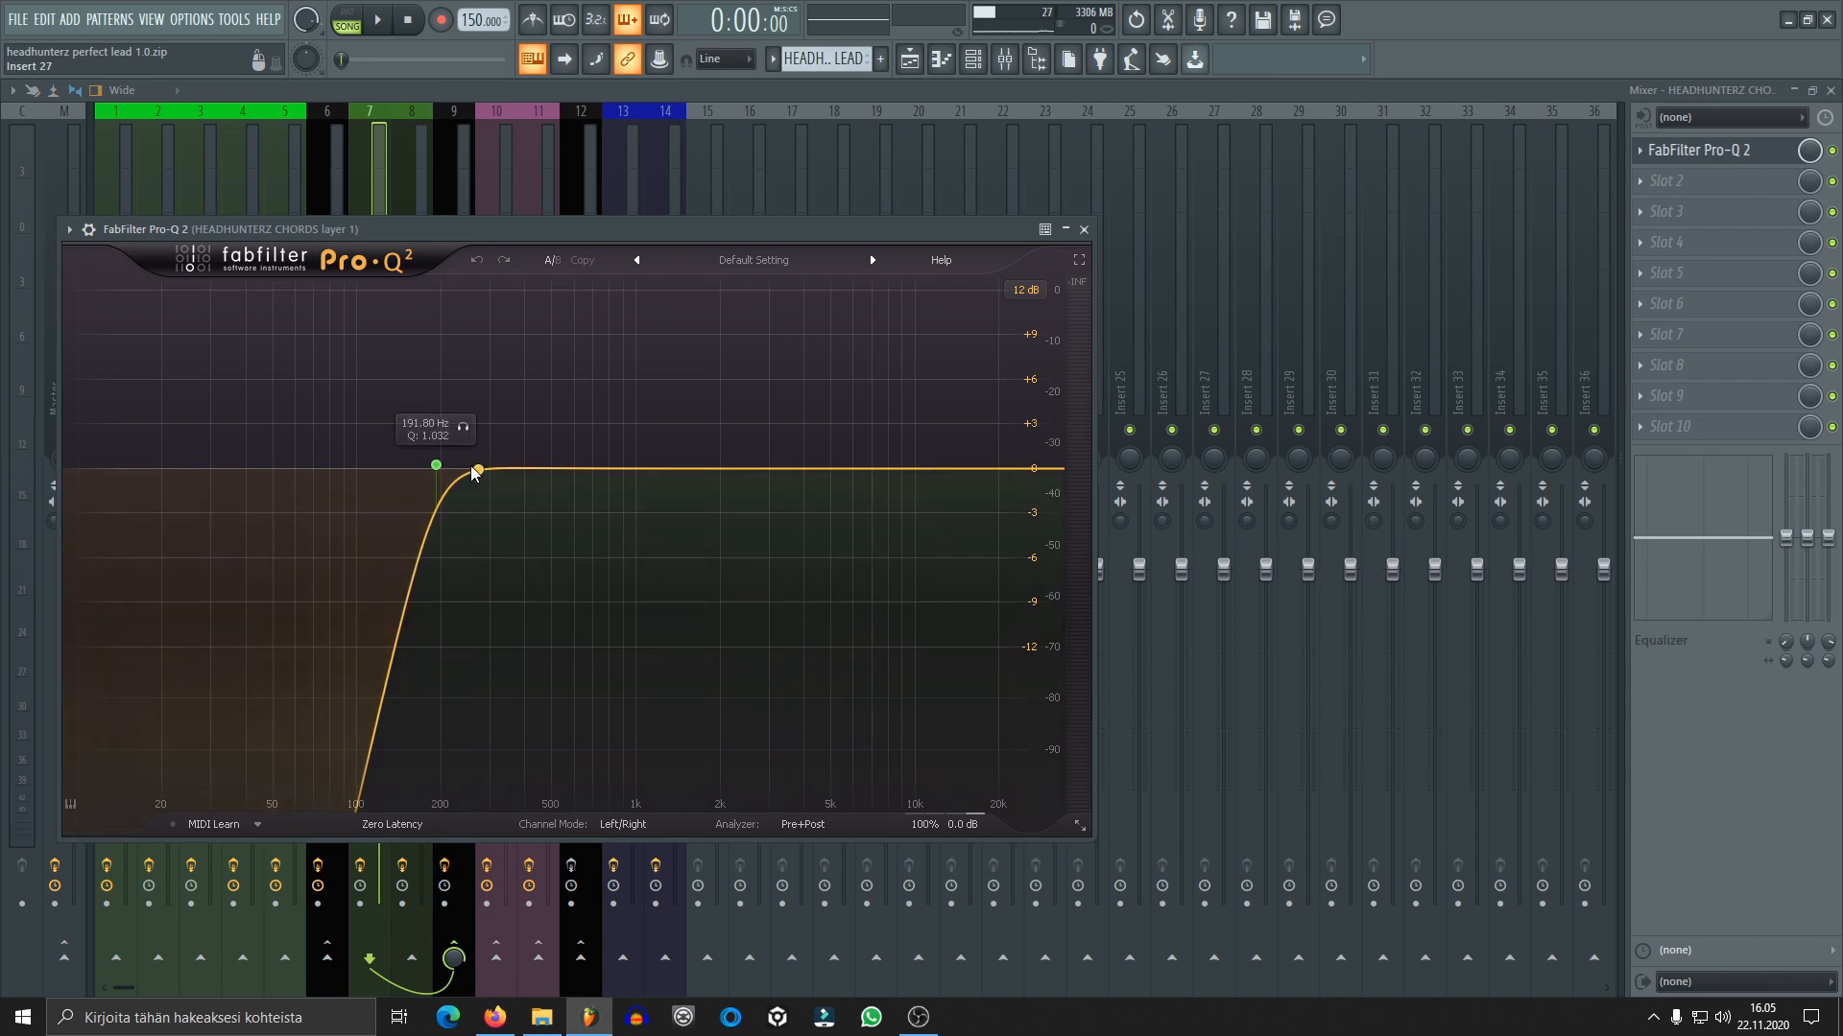
pyautogui.click(1083, 229)
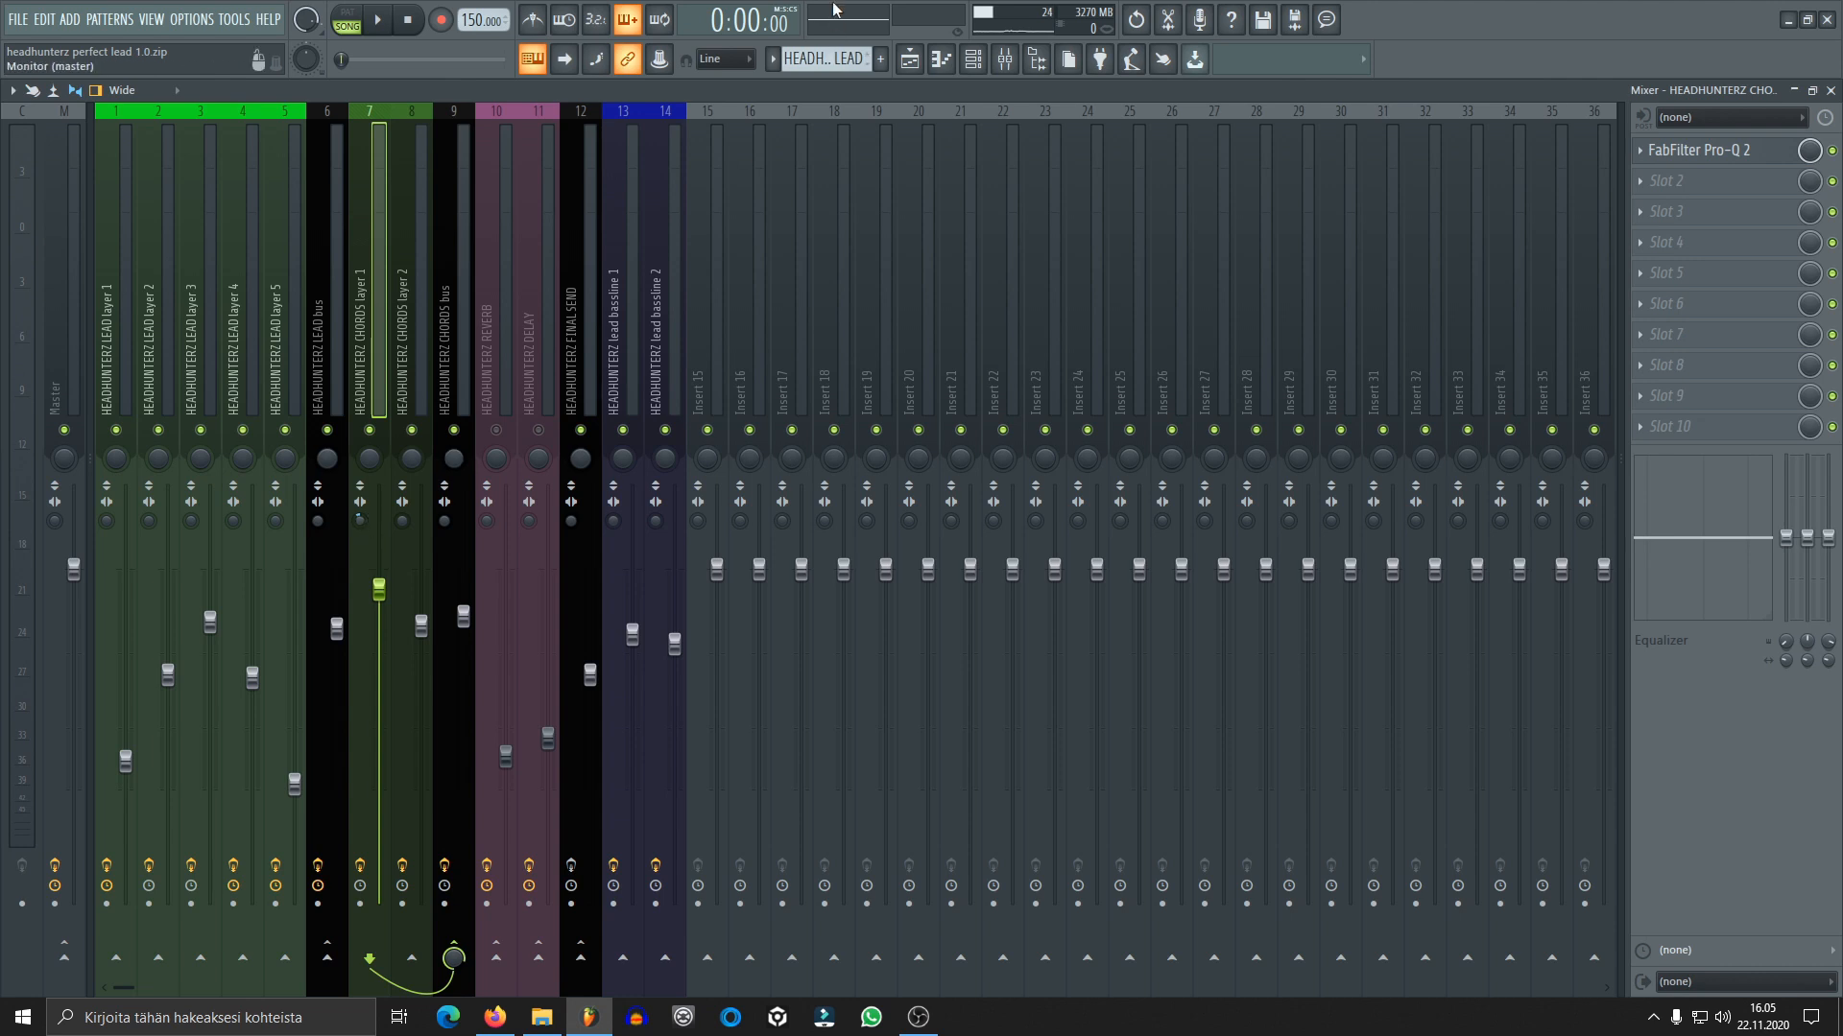
# Solo the HEADHUNTERZ CHORDS layer 2 channel and select its mixer track
pyautogui.click(976, 64)
pyautogui.click(821, 454)
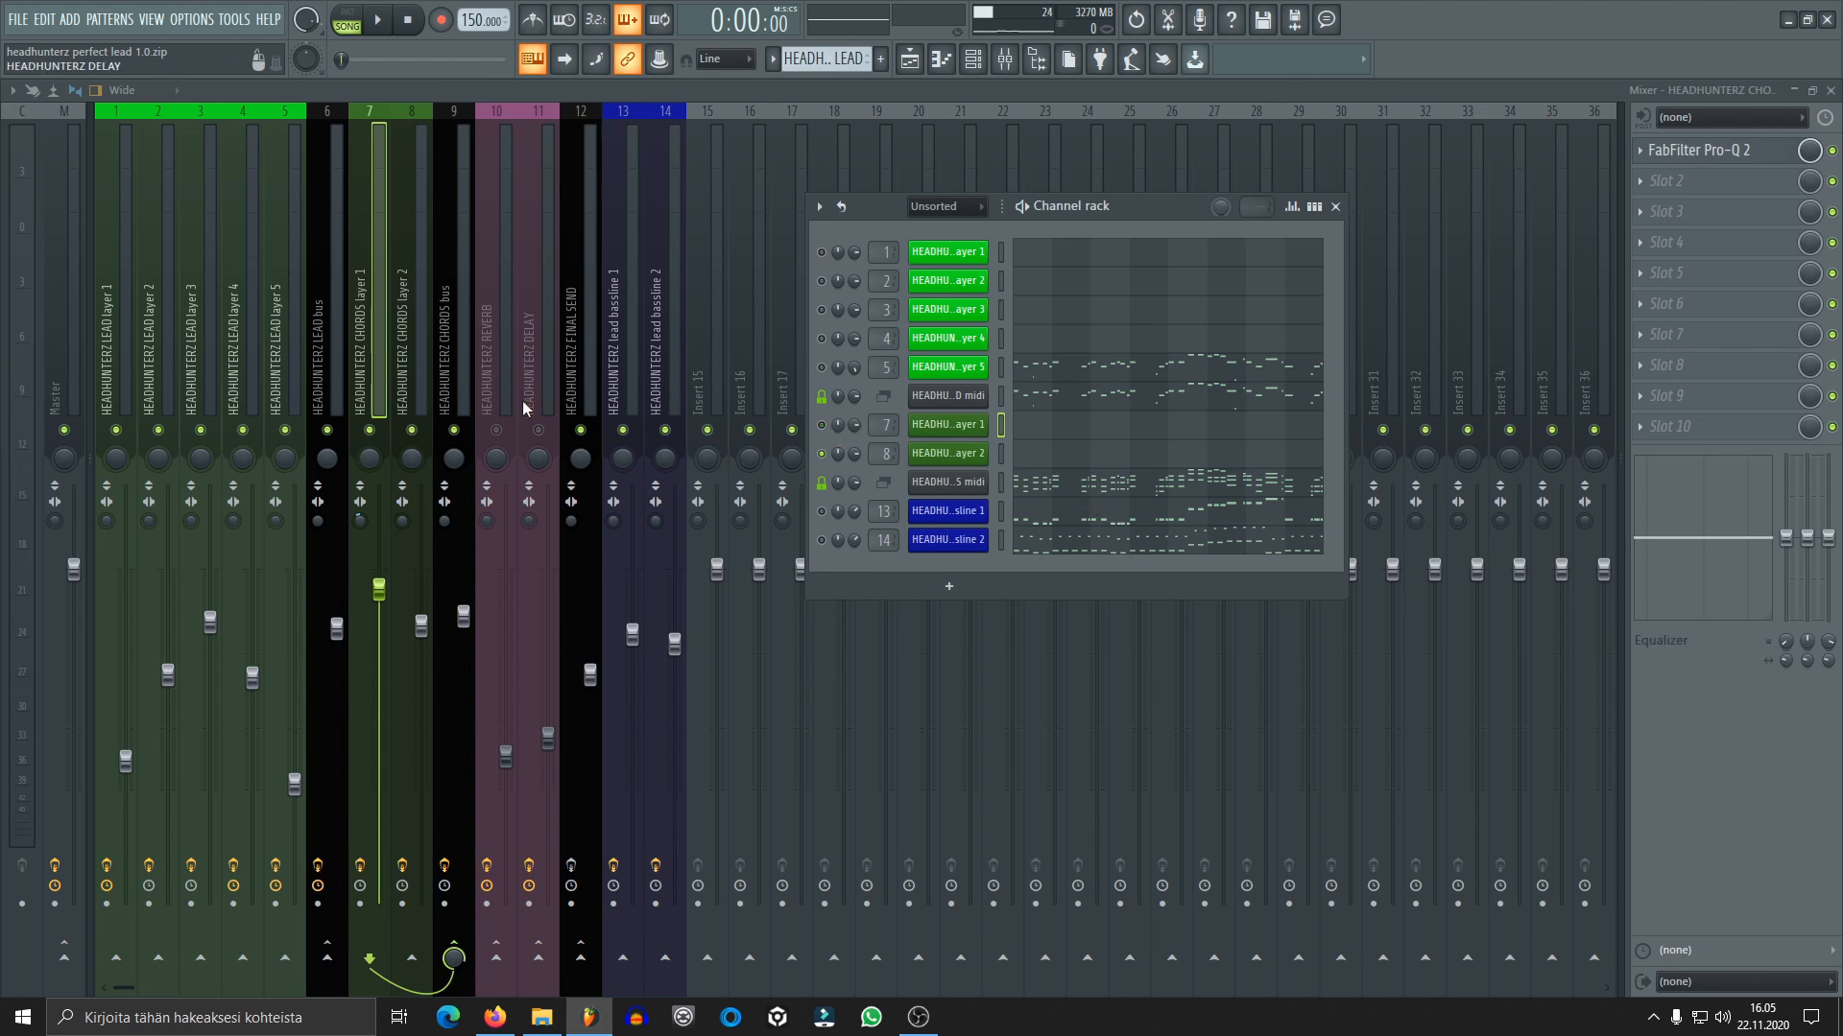
pyautogui.click(422, 374)
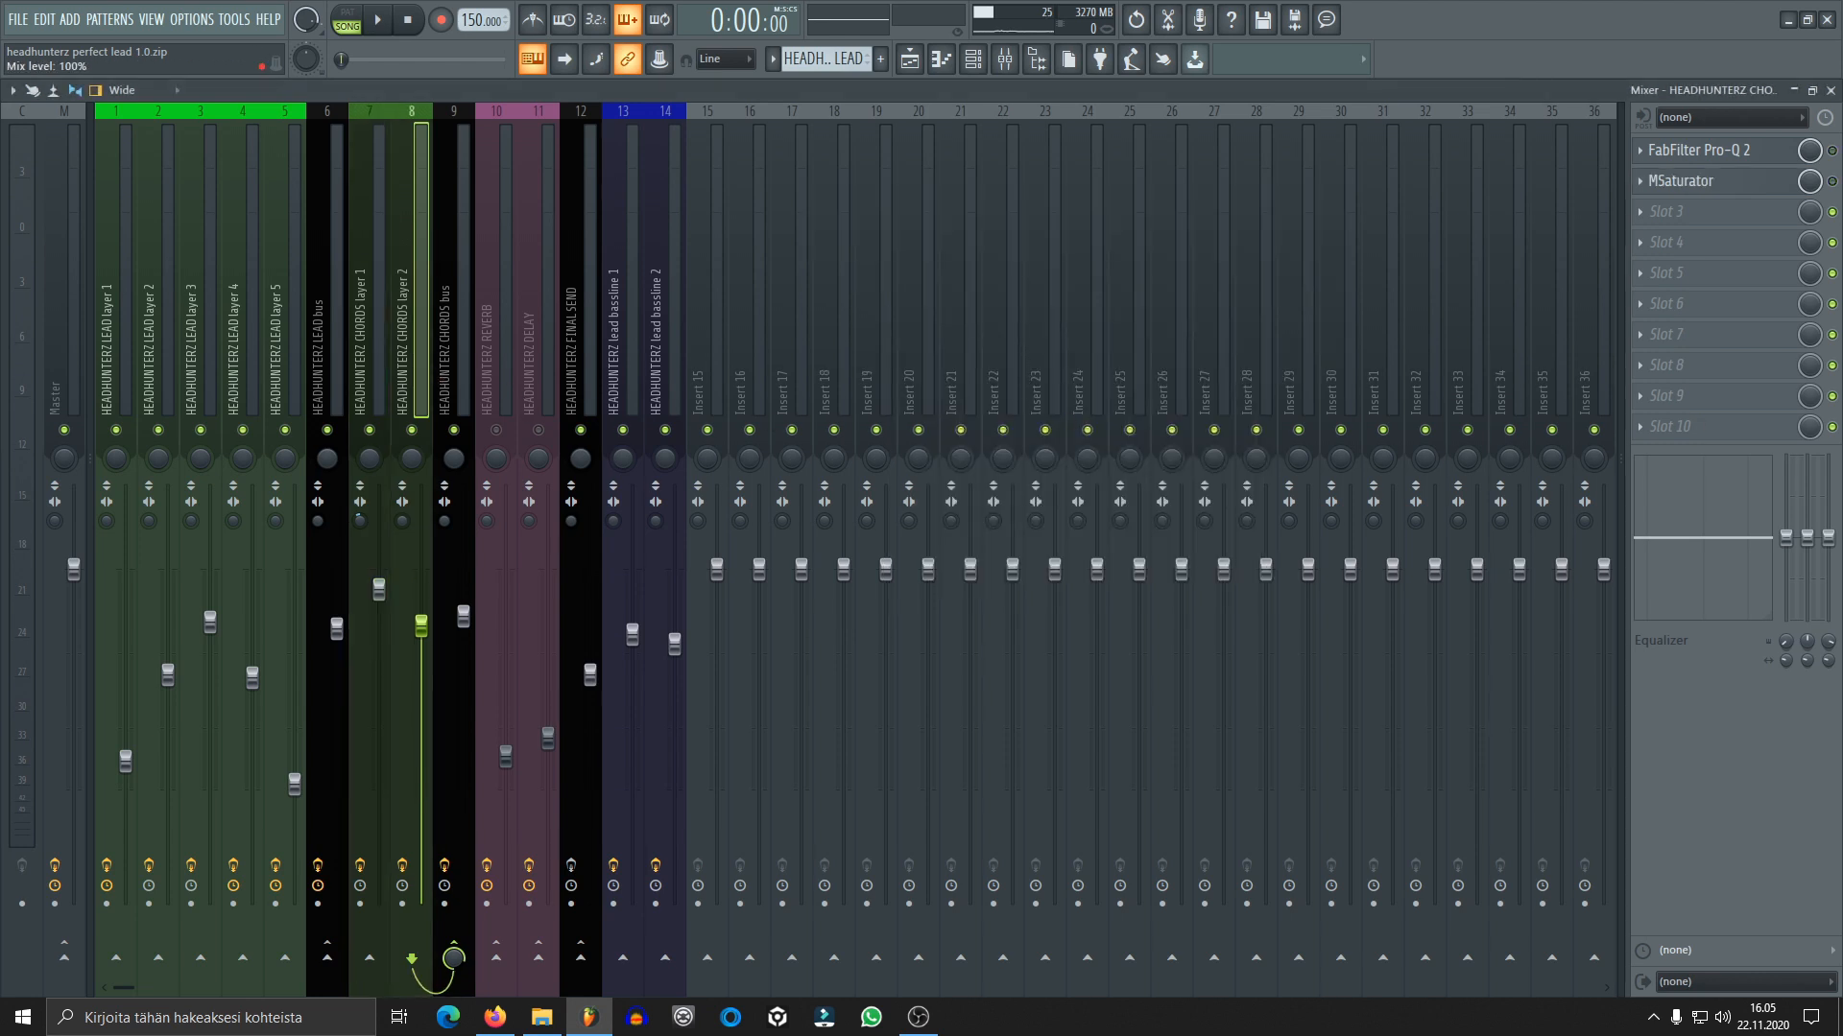
# Open the Sylenth1 of chords layer 2, review parts A and B and the EQ settings, and play the chords
pyautogui.click(974, 62)
pyautogui.click(937, 463)
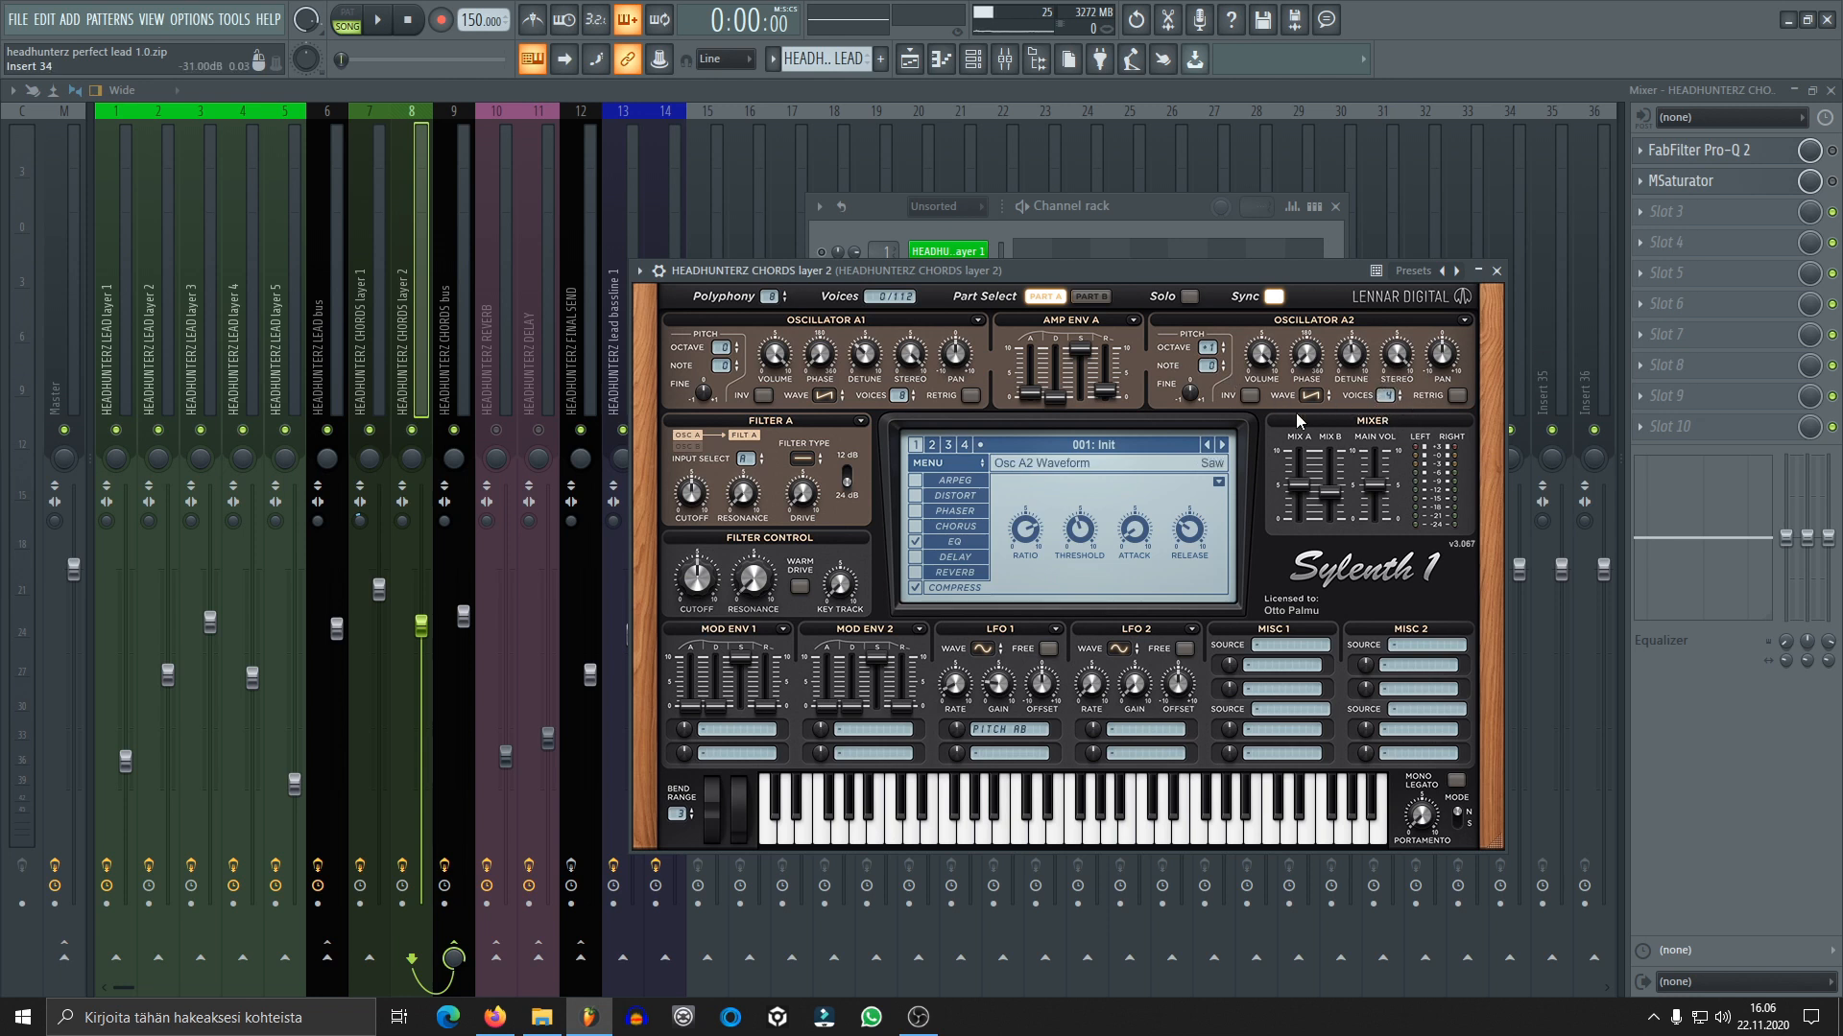
pyautogui.click(1089, 296)
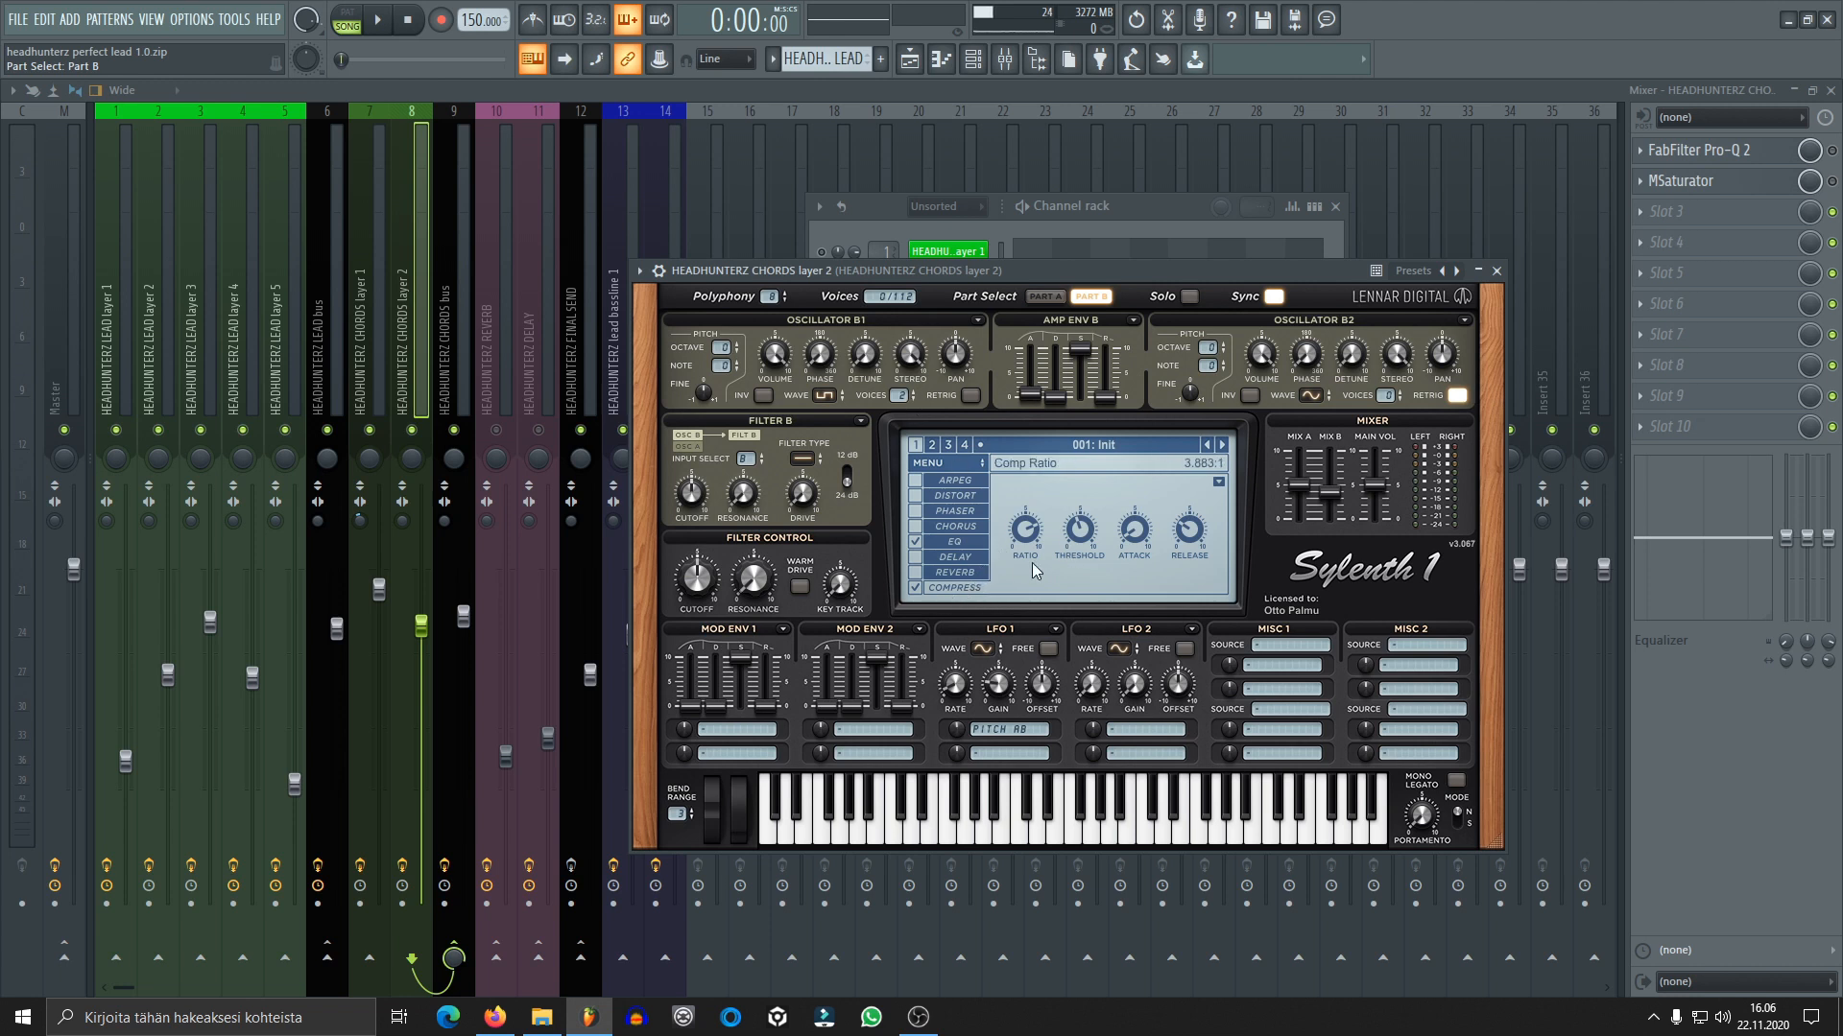
pyautogui.click(965, 547)
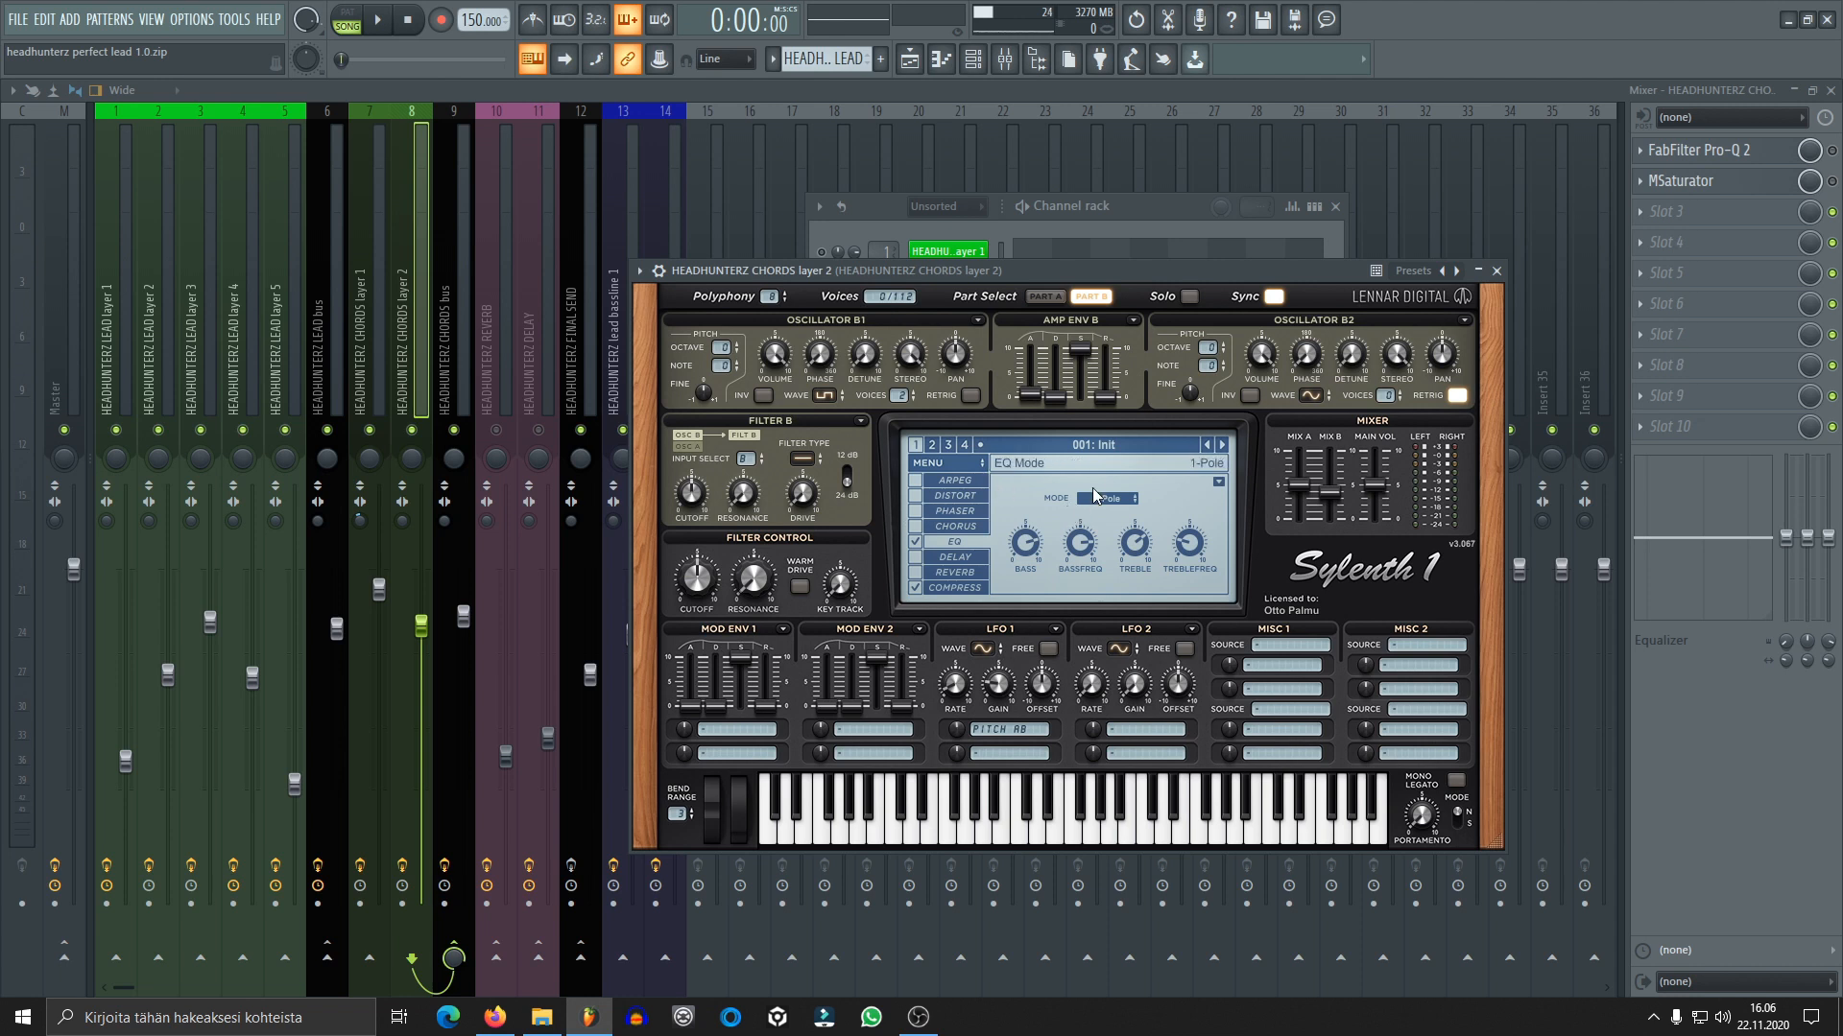
pyautogui.click(1039, 299)
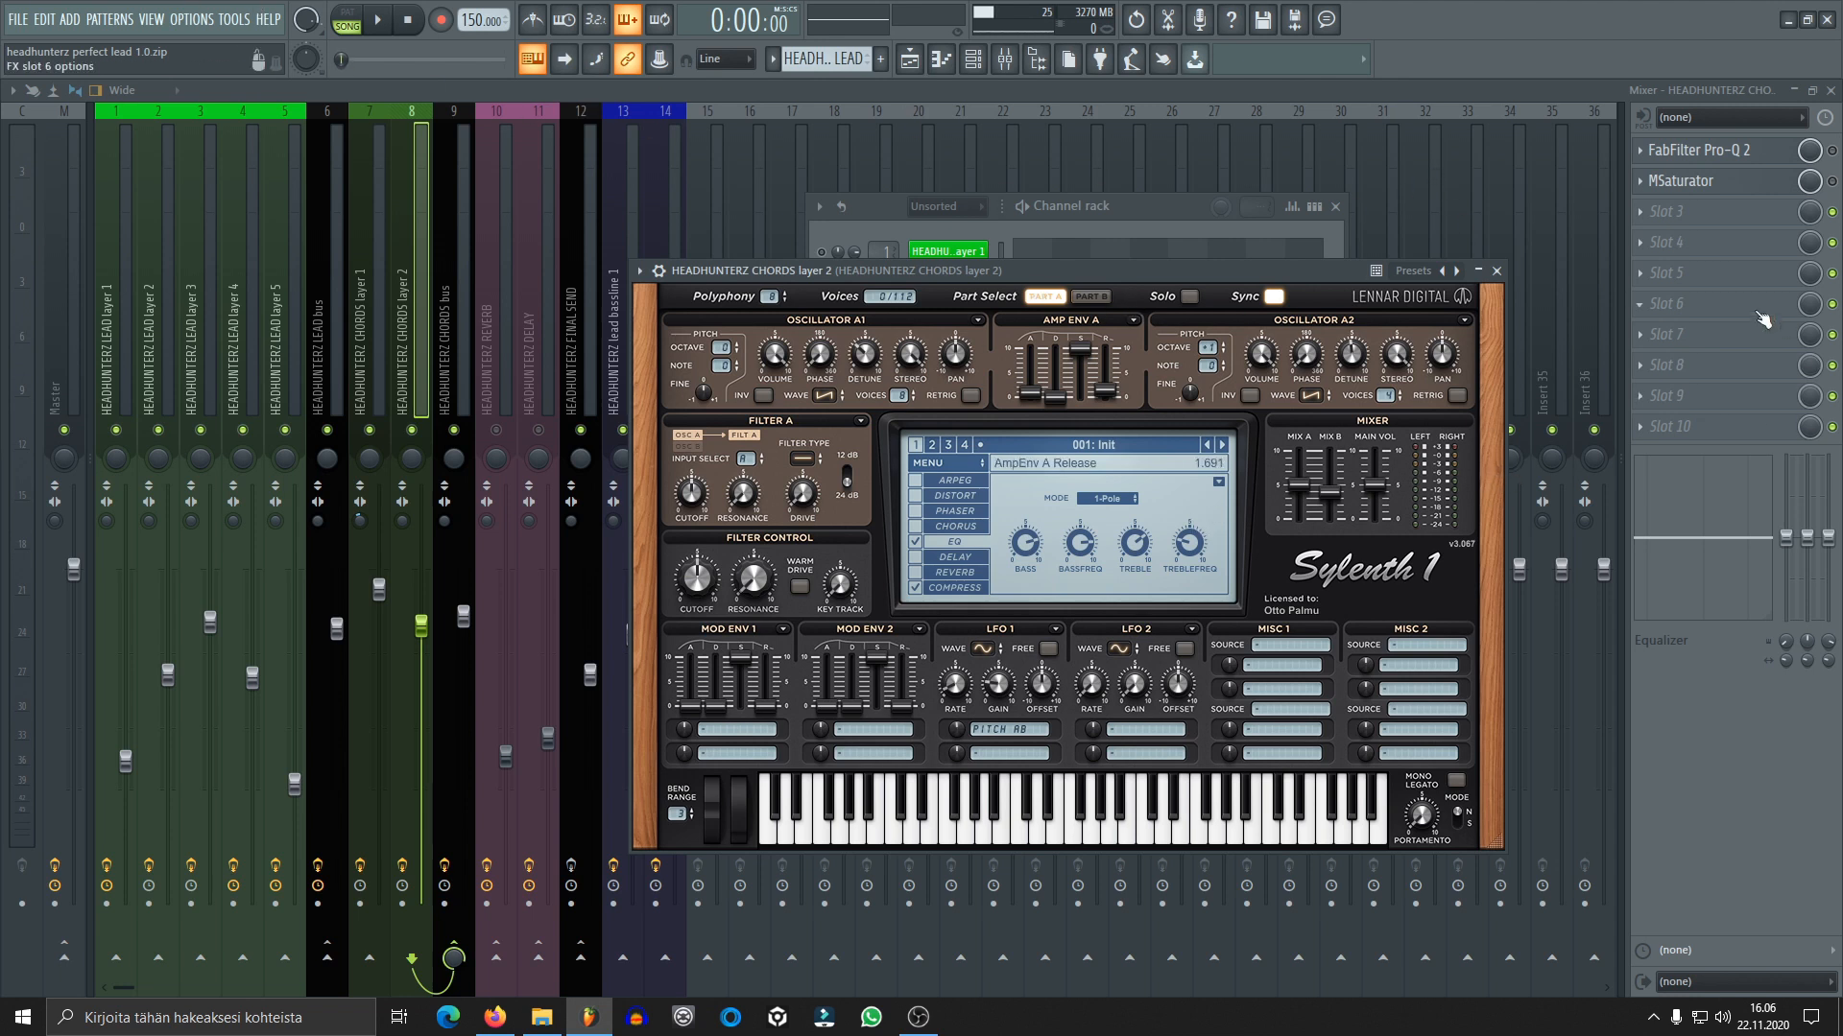
pyautogui.click(381, 29)
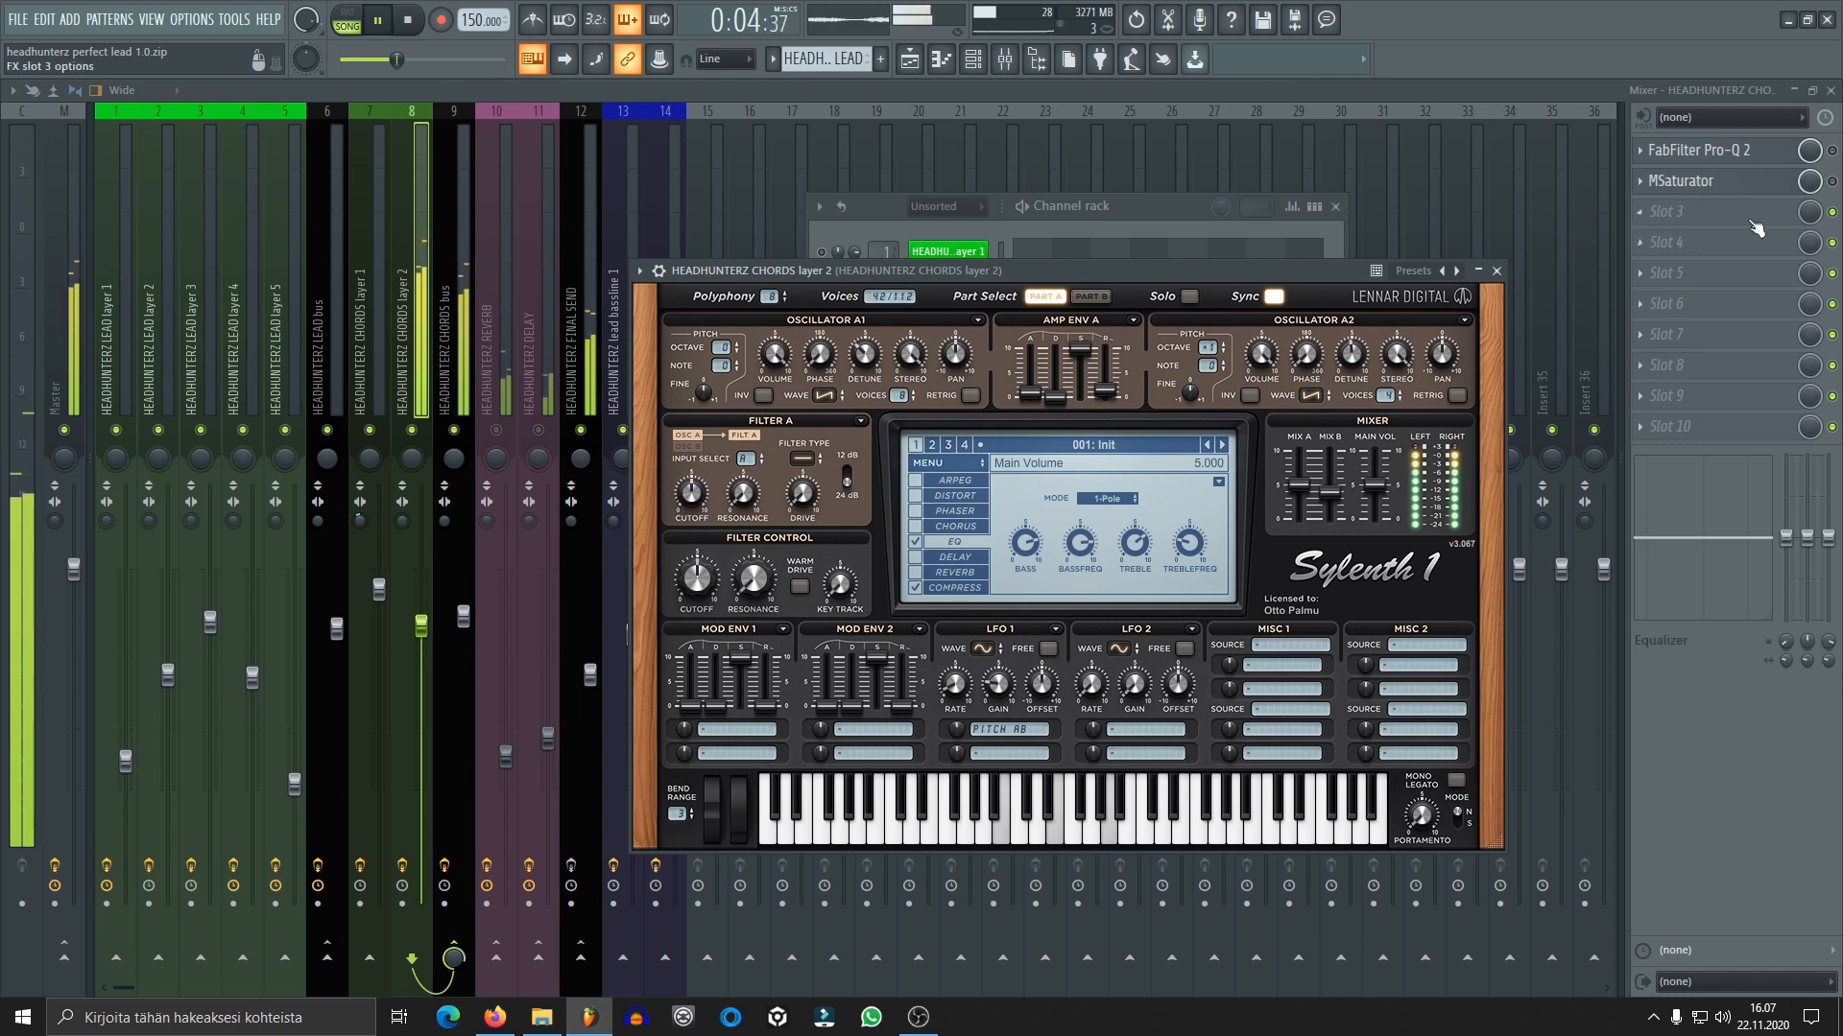
pyautogui.press('space')
# Open FabFilter Pro-Q 2 on chords layer 2, enable it and audition the chords through it
pyautogui.click(1699, 150)
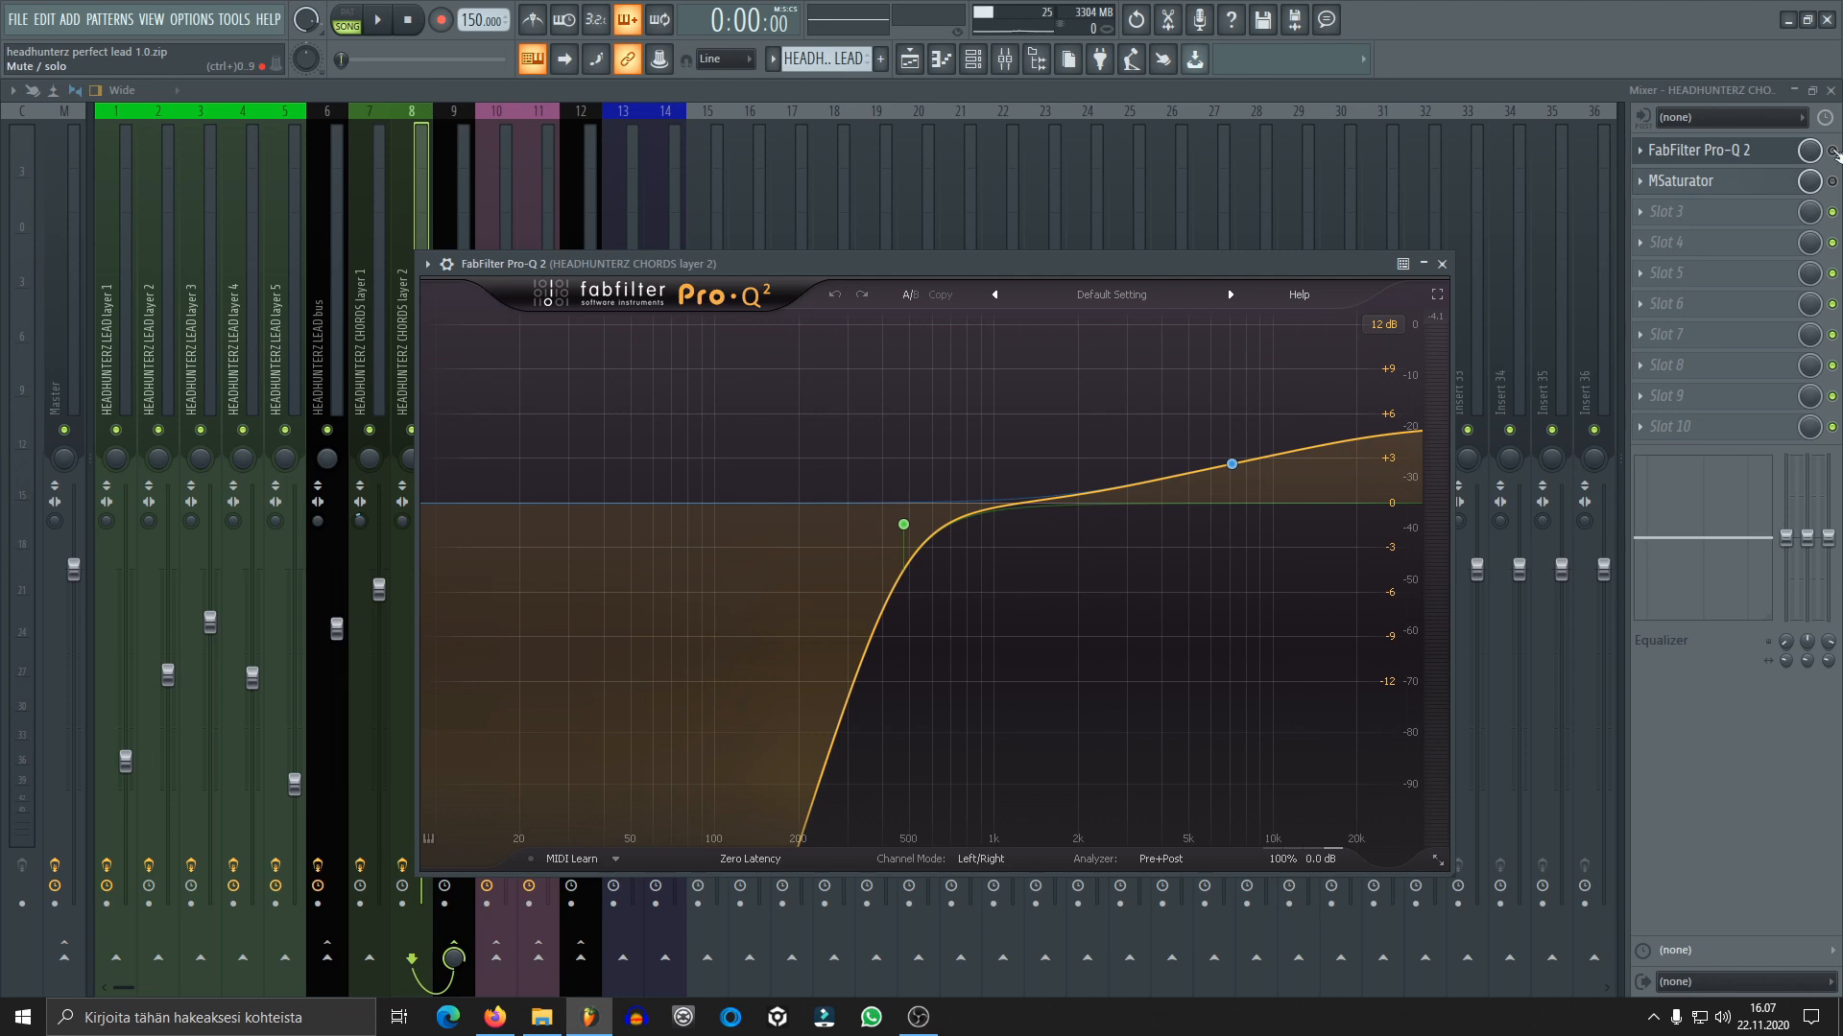
pyautogui.press('space')
pyautogui.click(1833, 151)
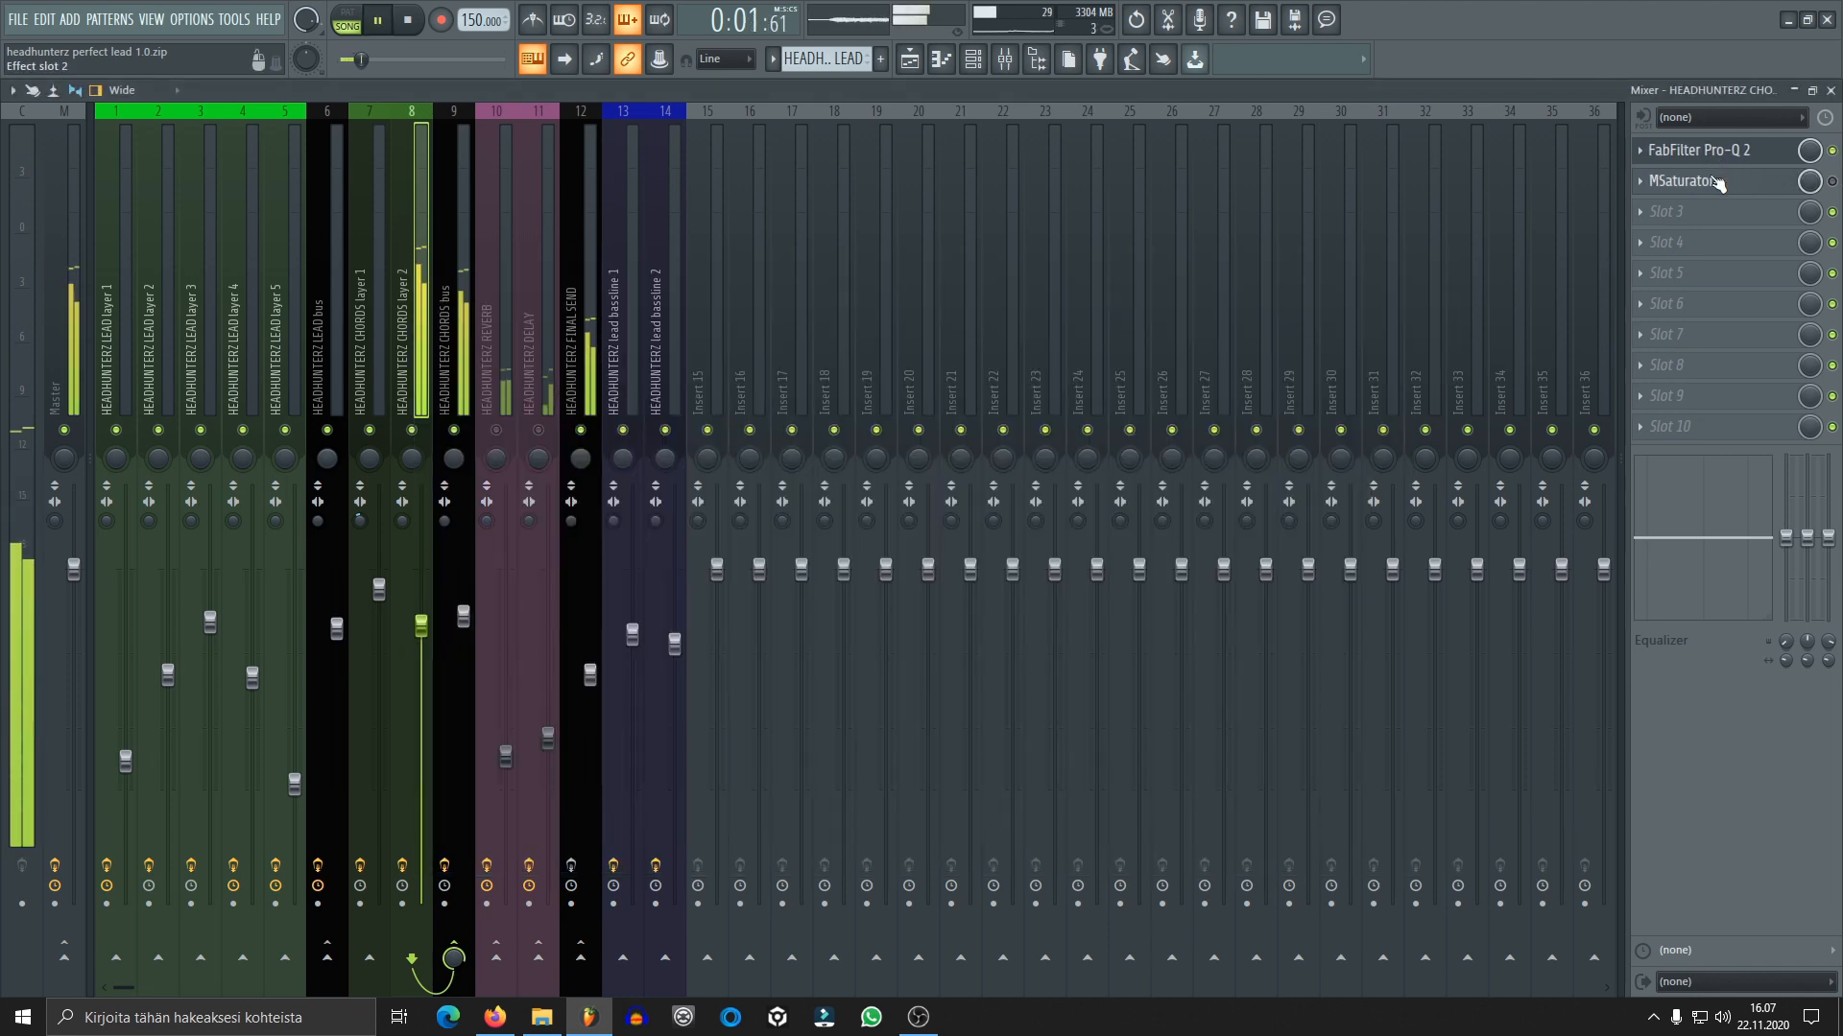
pyautogui.press('space')
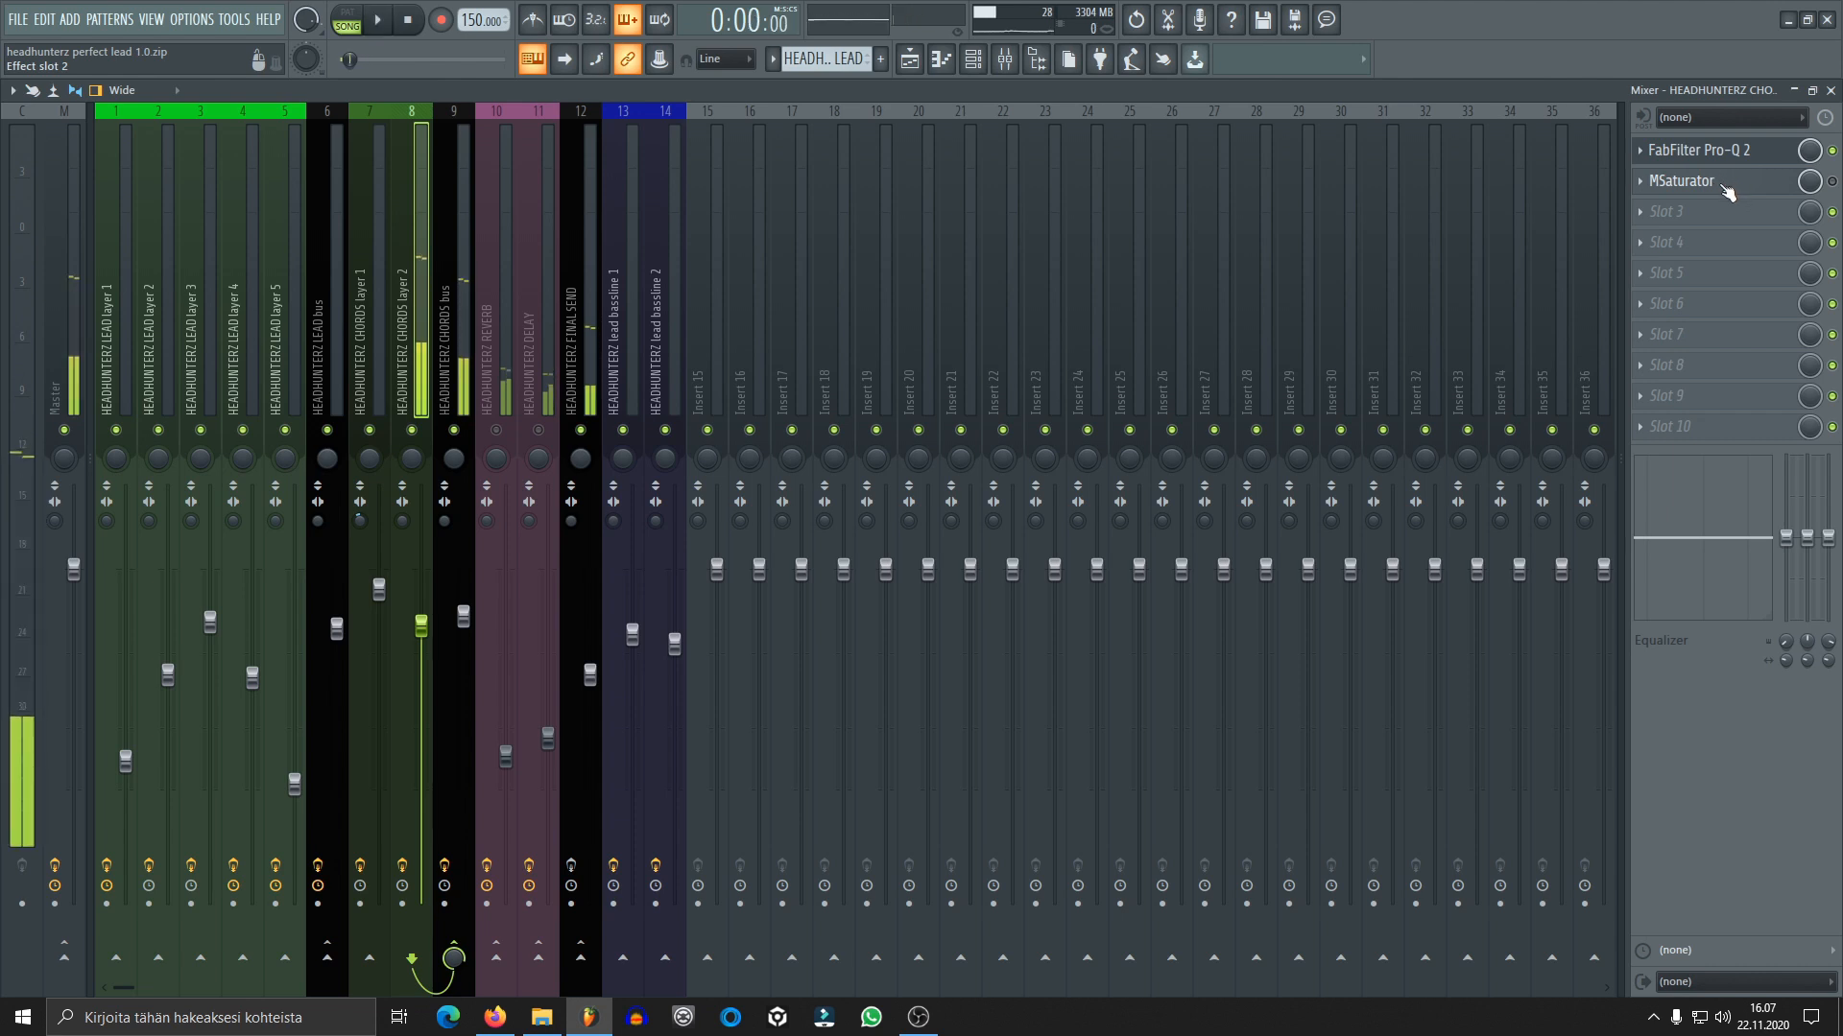
# Open MSaturator on chords layer 2, view its settings, enable the effect and audition the chords through it
pyautogui.click(1724, 184)
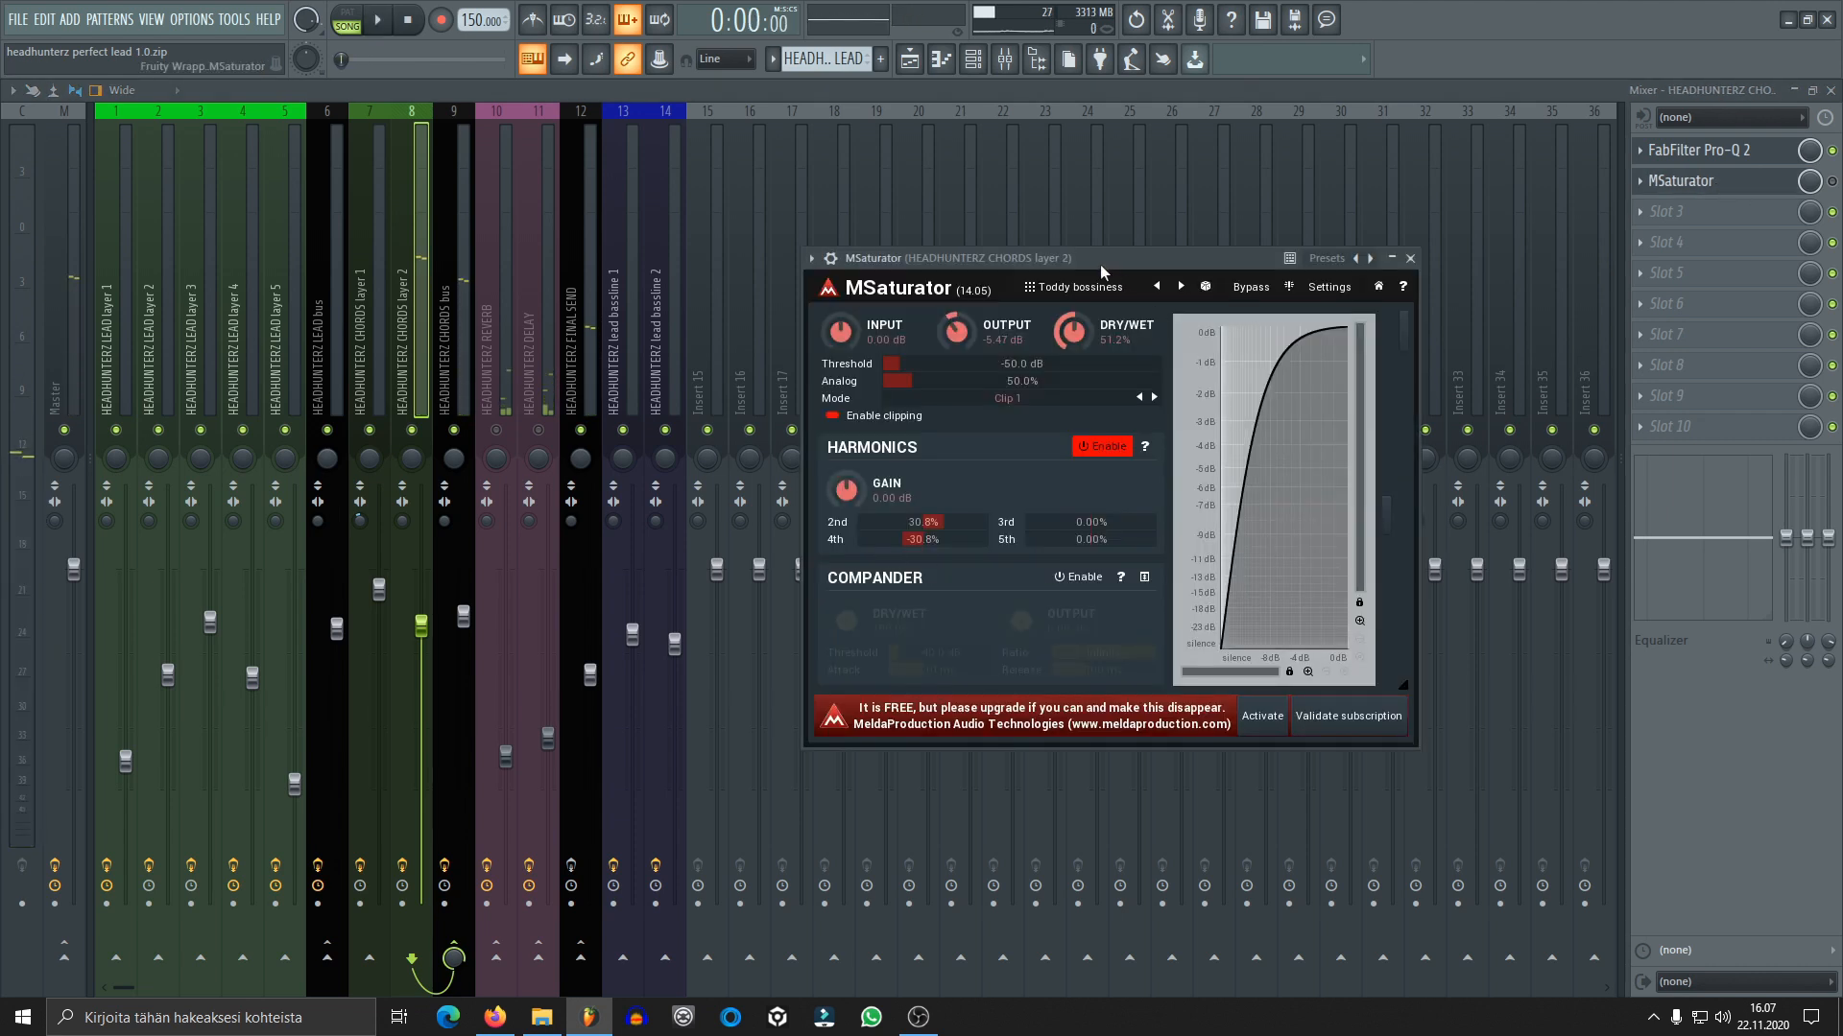
pyautogui.moveTo(1100, 263); pyautogui.dragTo(854, 180)
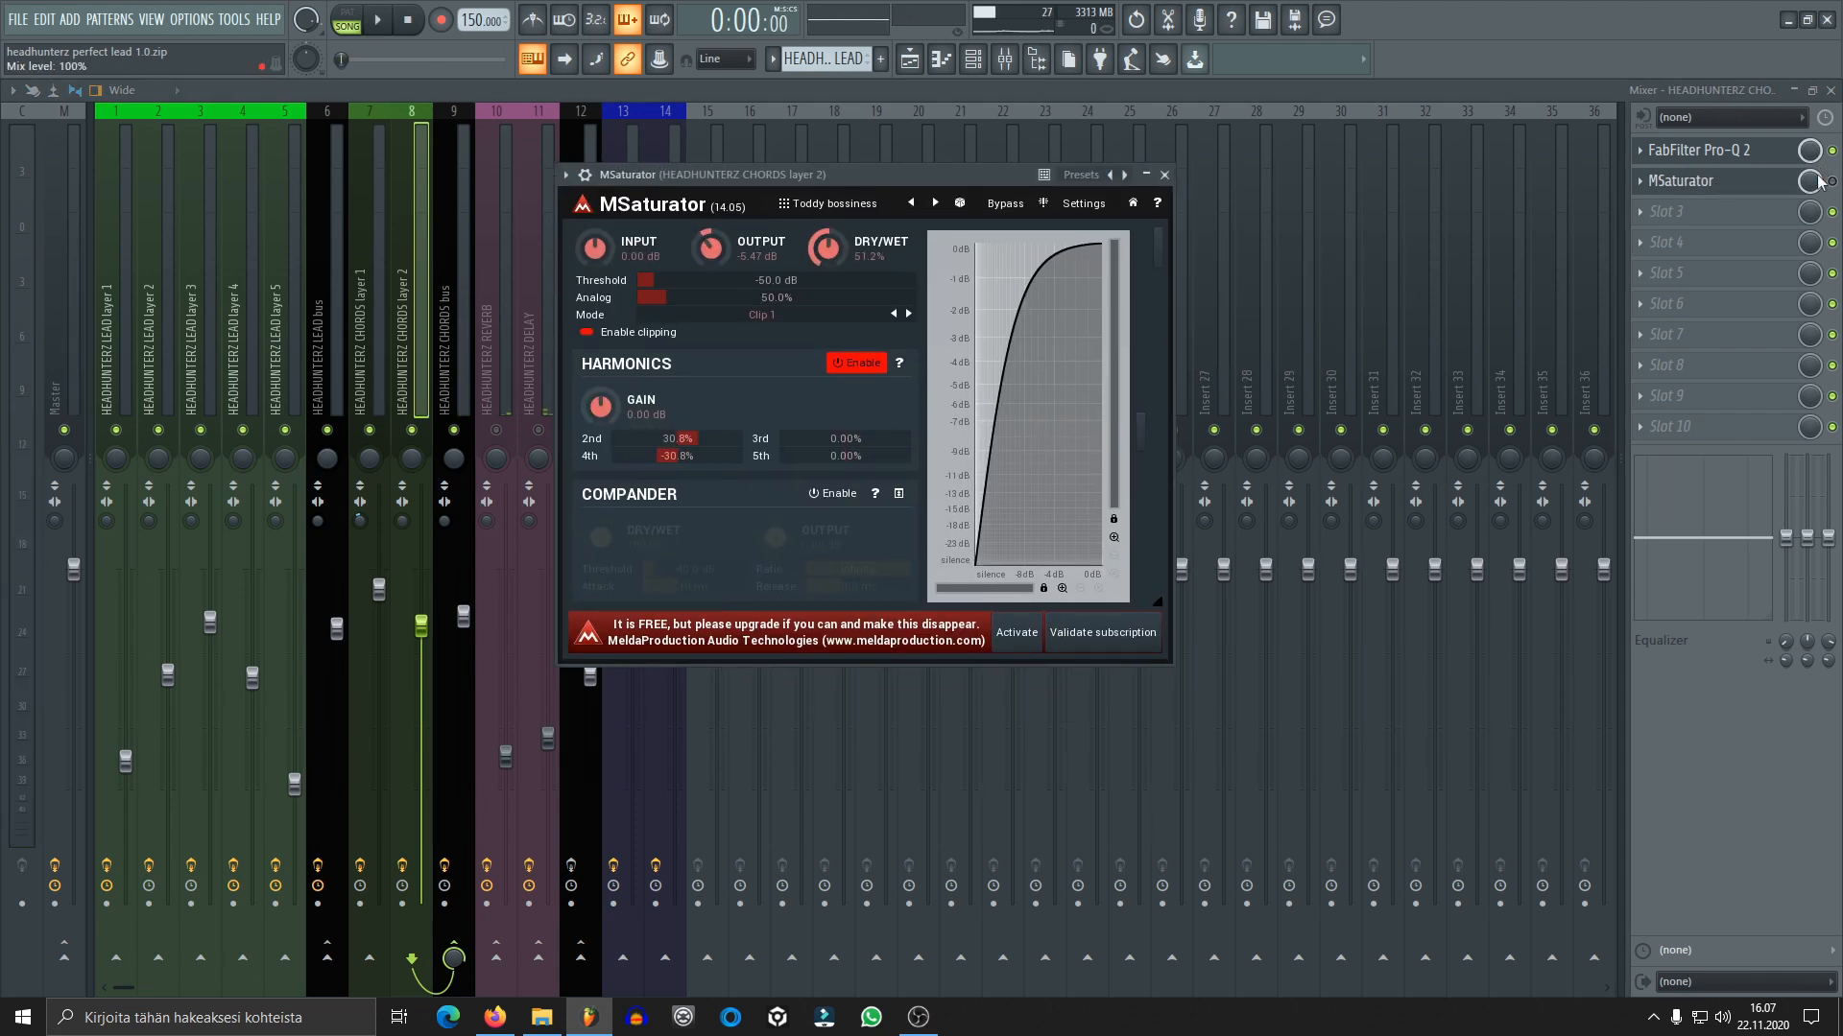
pyautogui.click(1706, 192)
pyautogui.press('space')
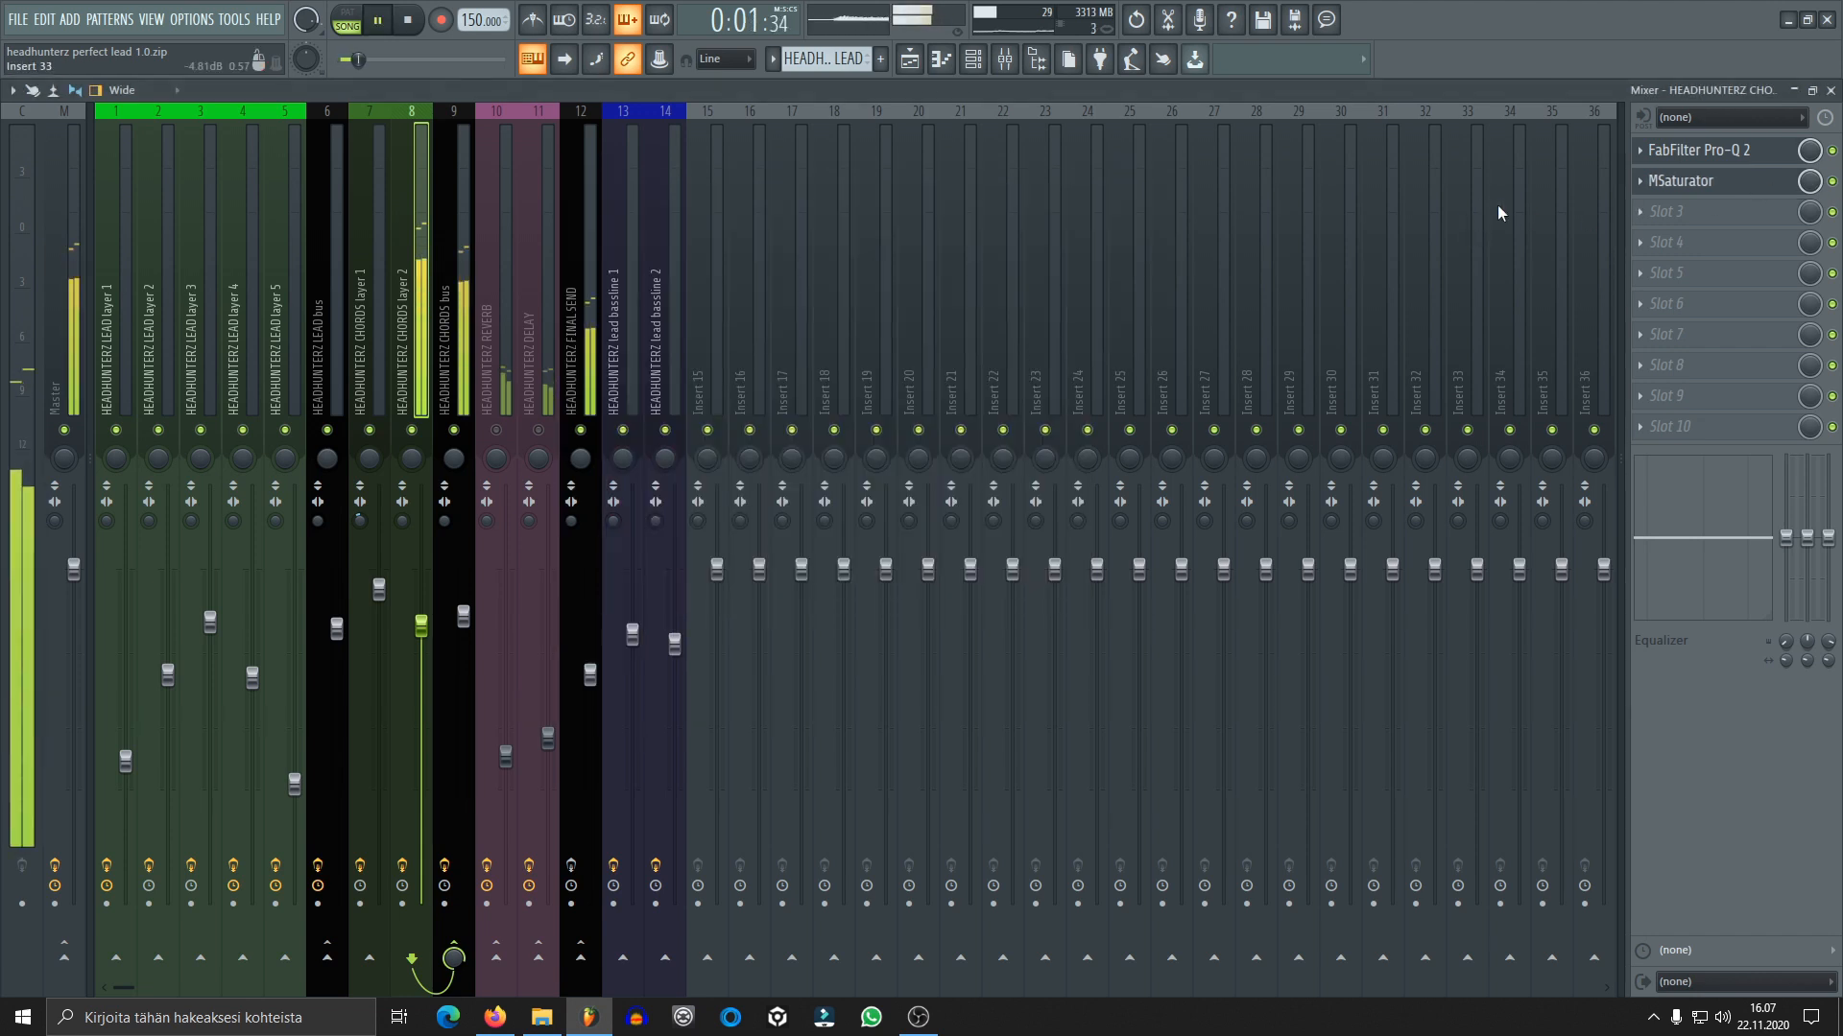
pyautogui.press('space')
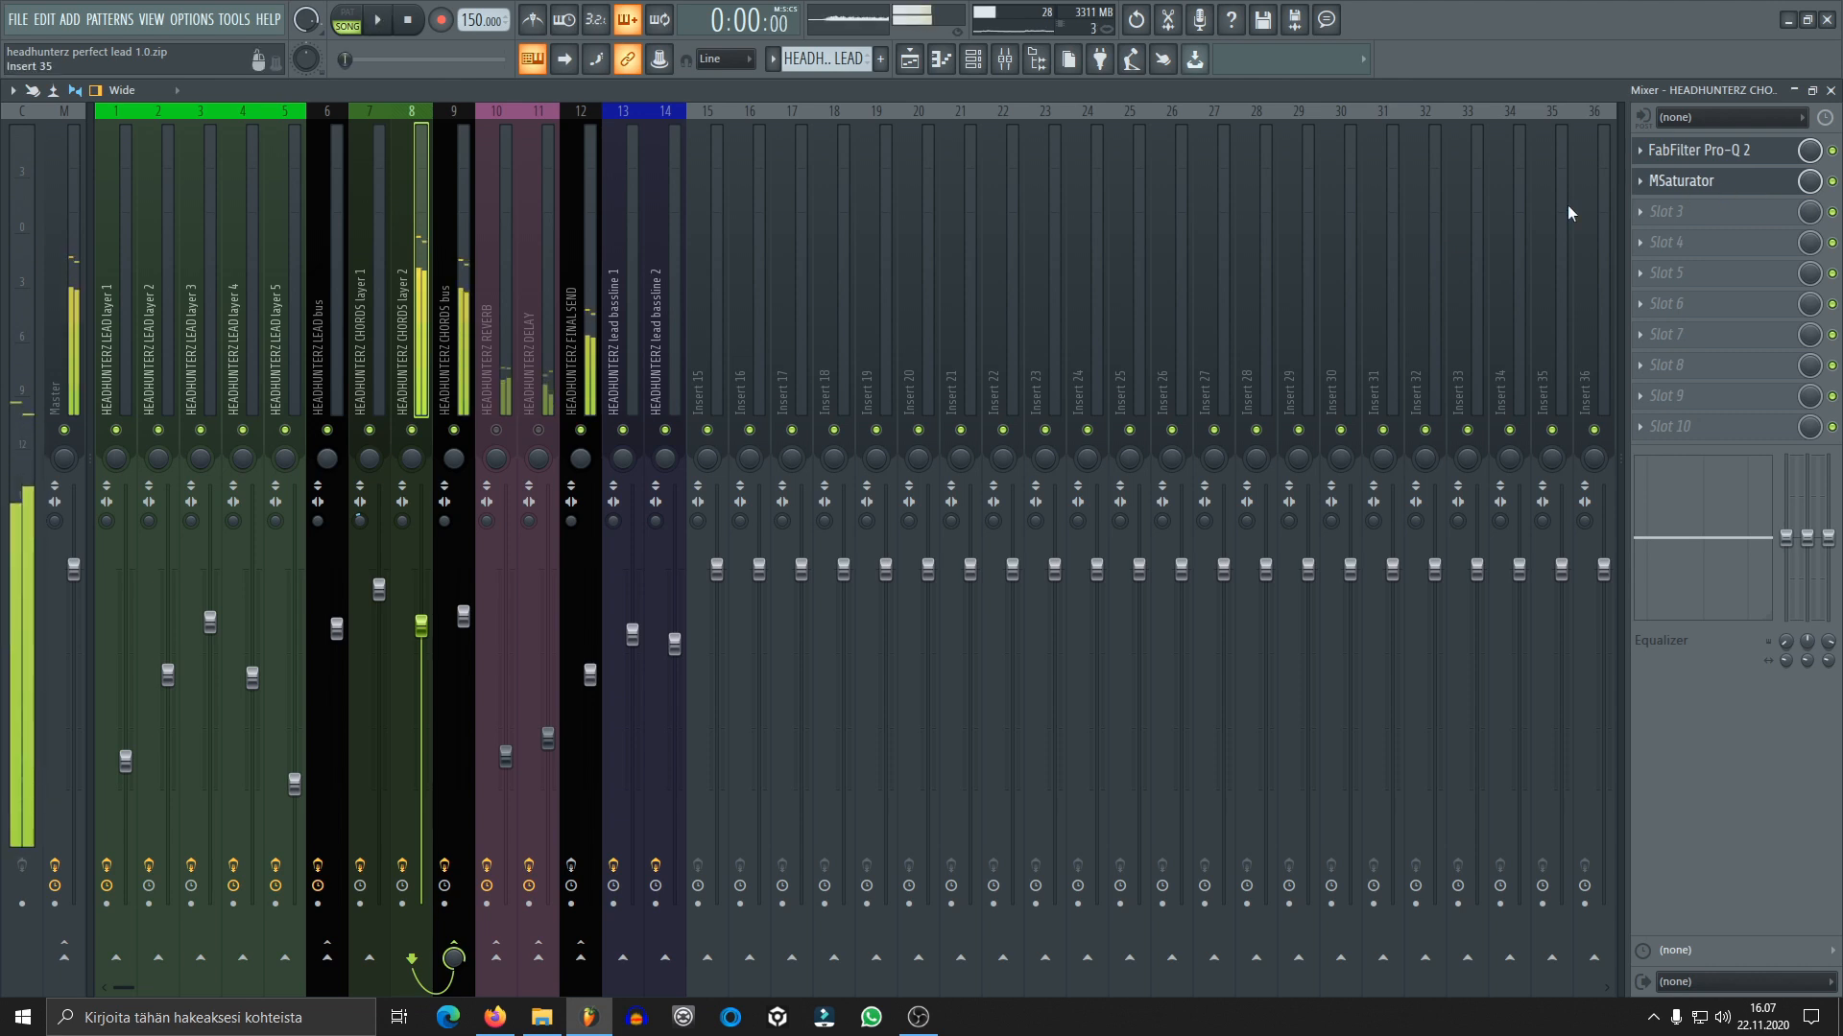
# Unmute chords layers 1 and 2 in the channel rack and play both layers together
pyautogui.click(972, 59)
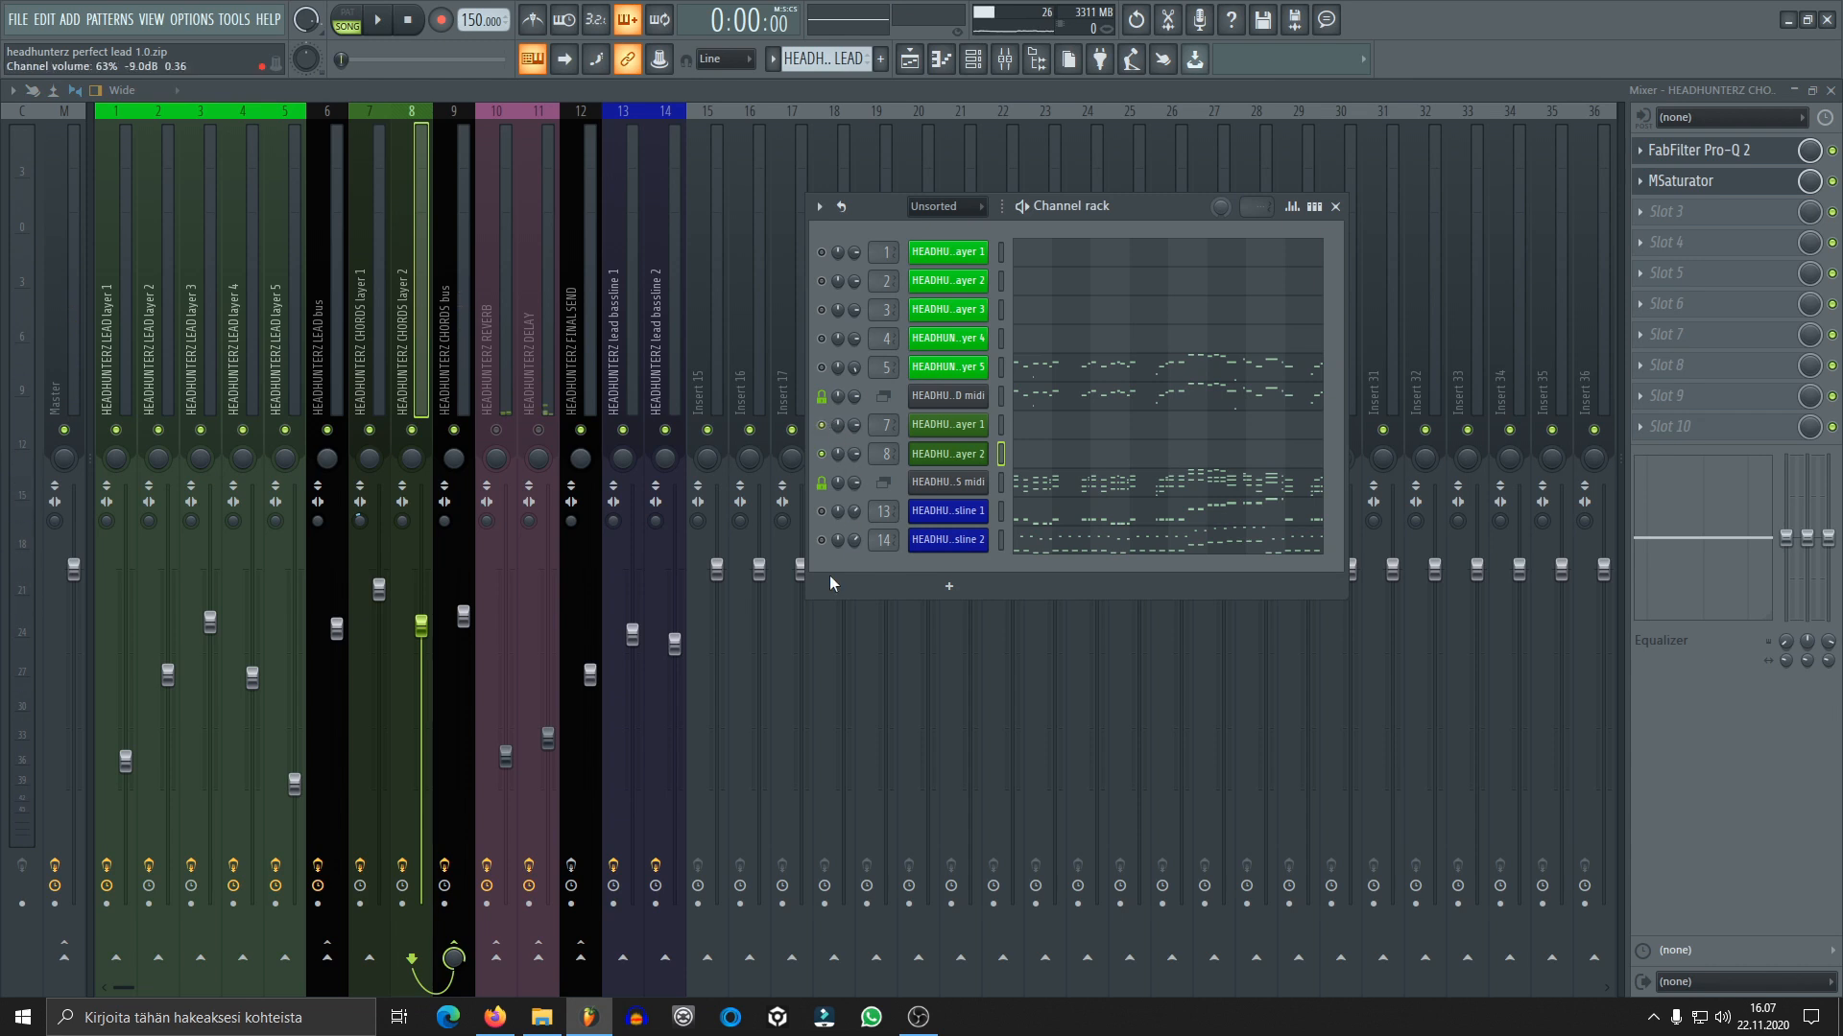
pyautogui.press('space')
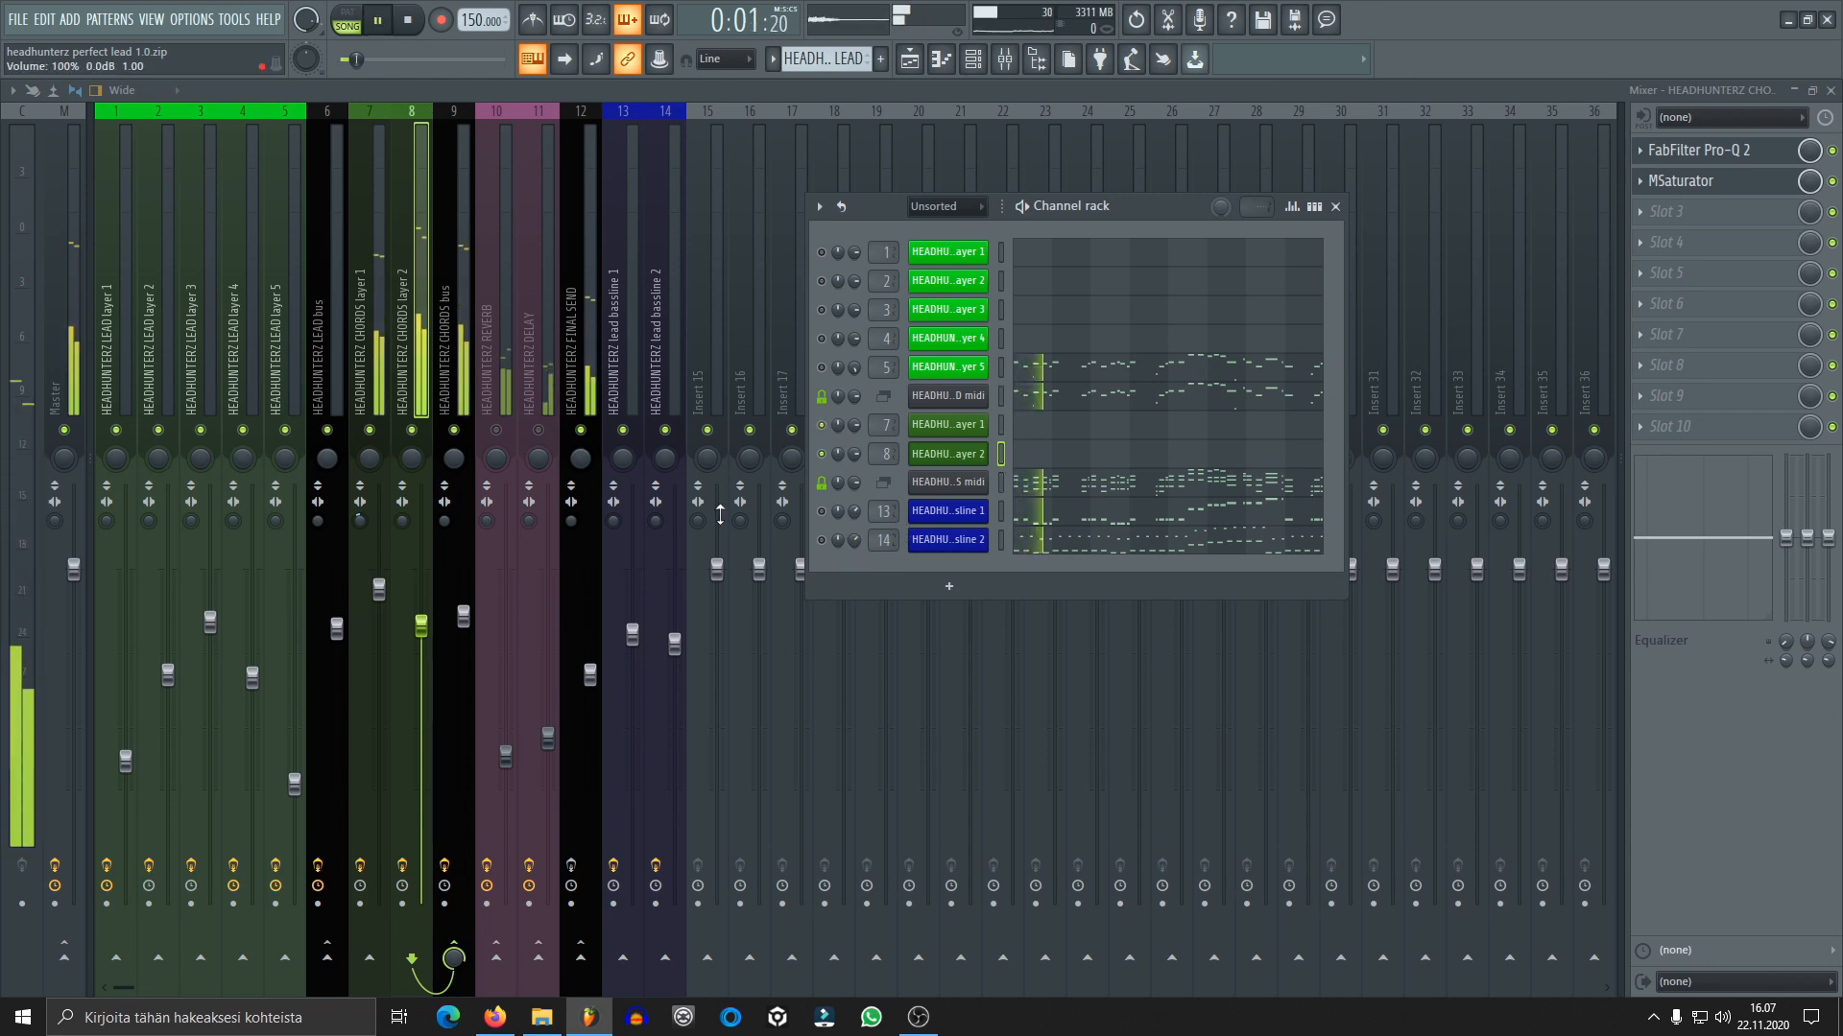
pyautogui.press('space')
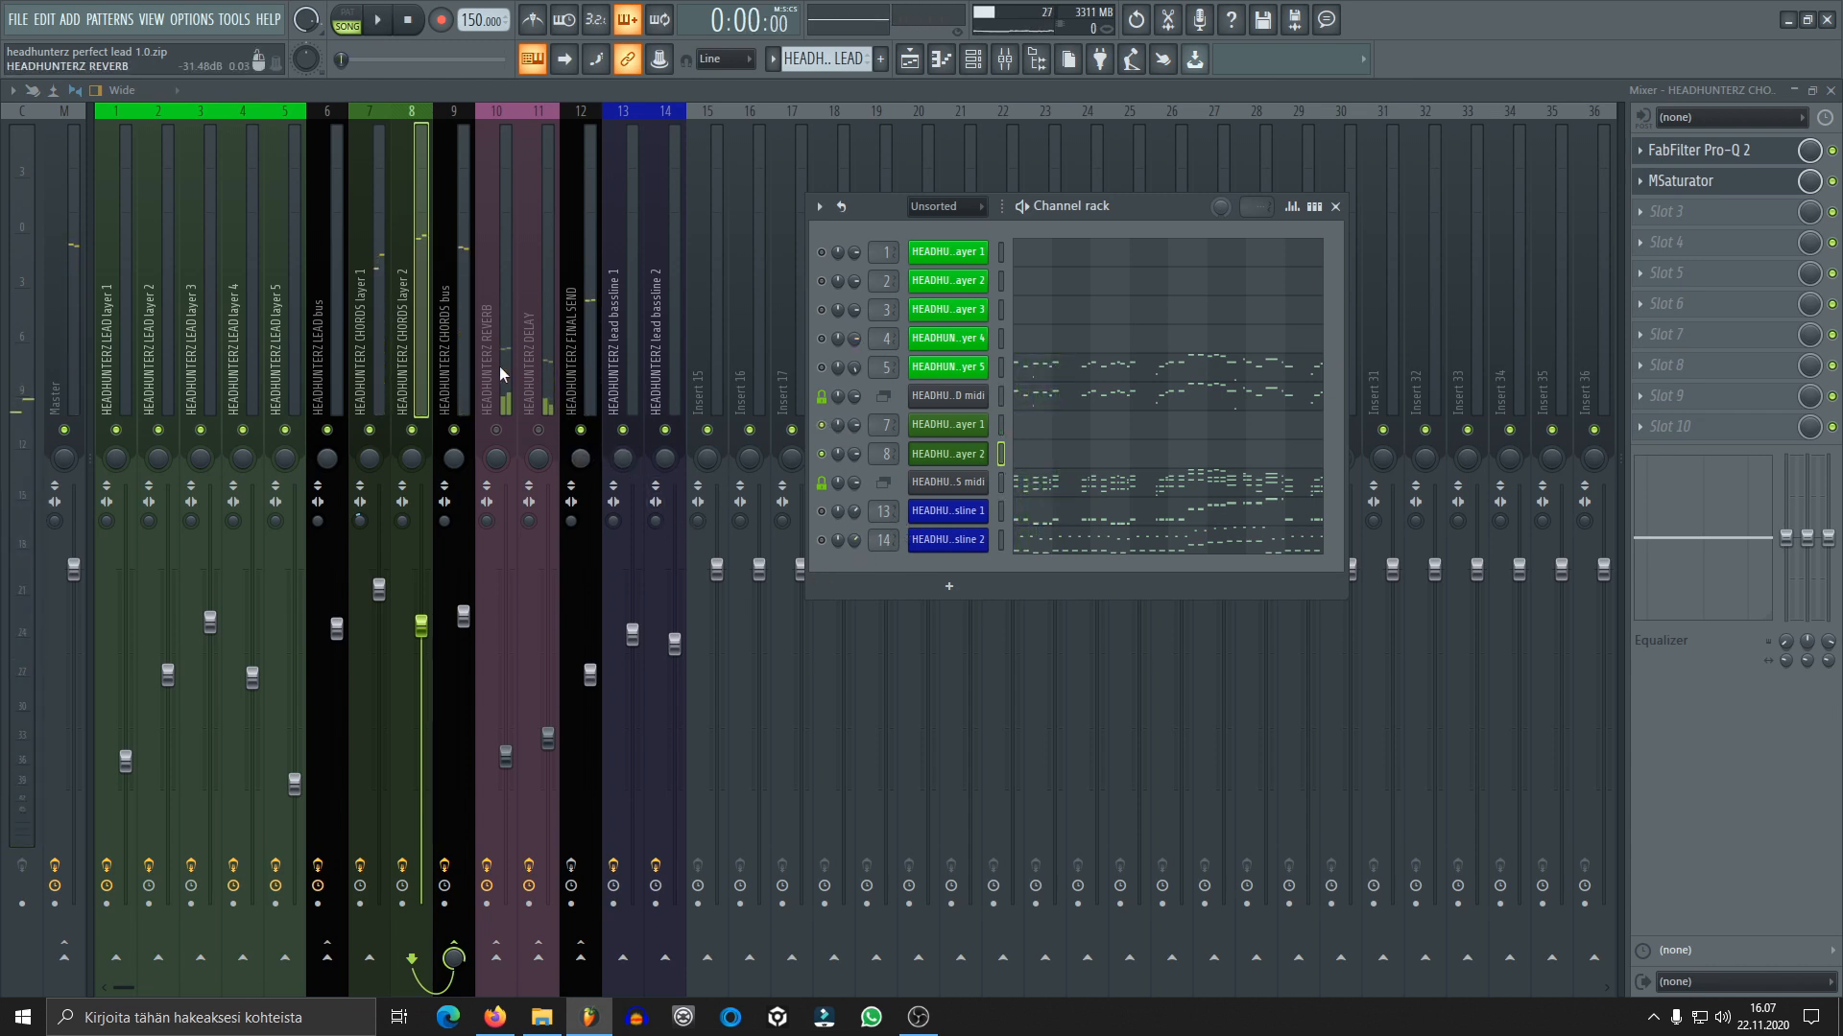
# Select the HEADHUNTERZ CHORDS bus, check the flat FabFilter Pro-Q 2 in slot 1 and delete that plugin
pyautogui.click(457, 388)
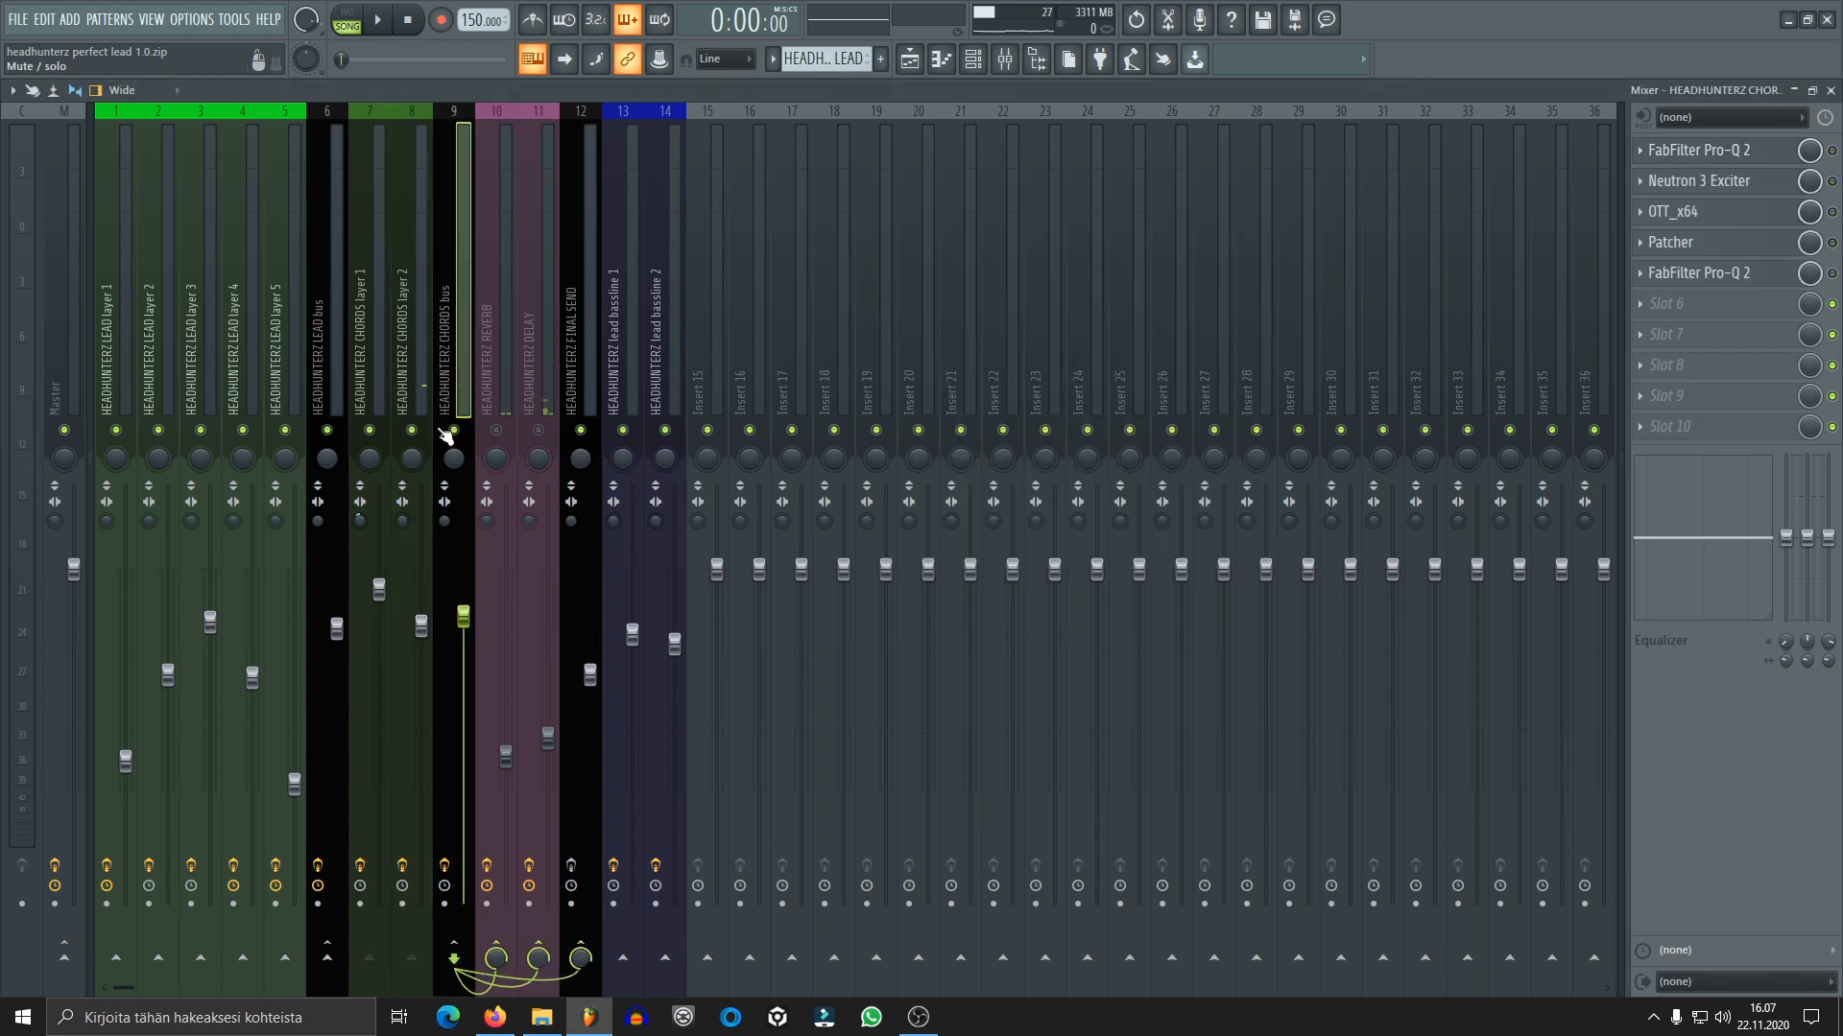
pyautogui.click(1704, 151)
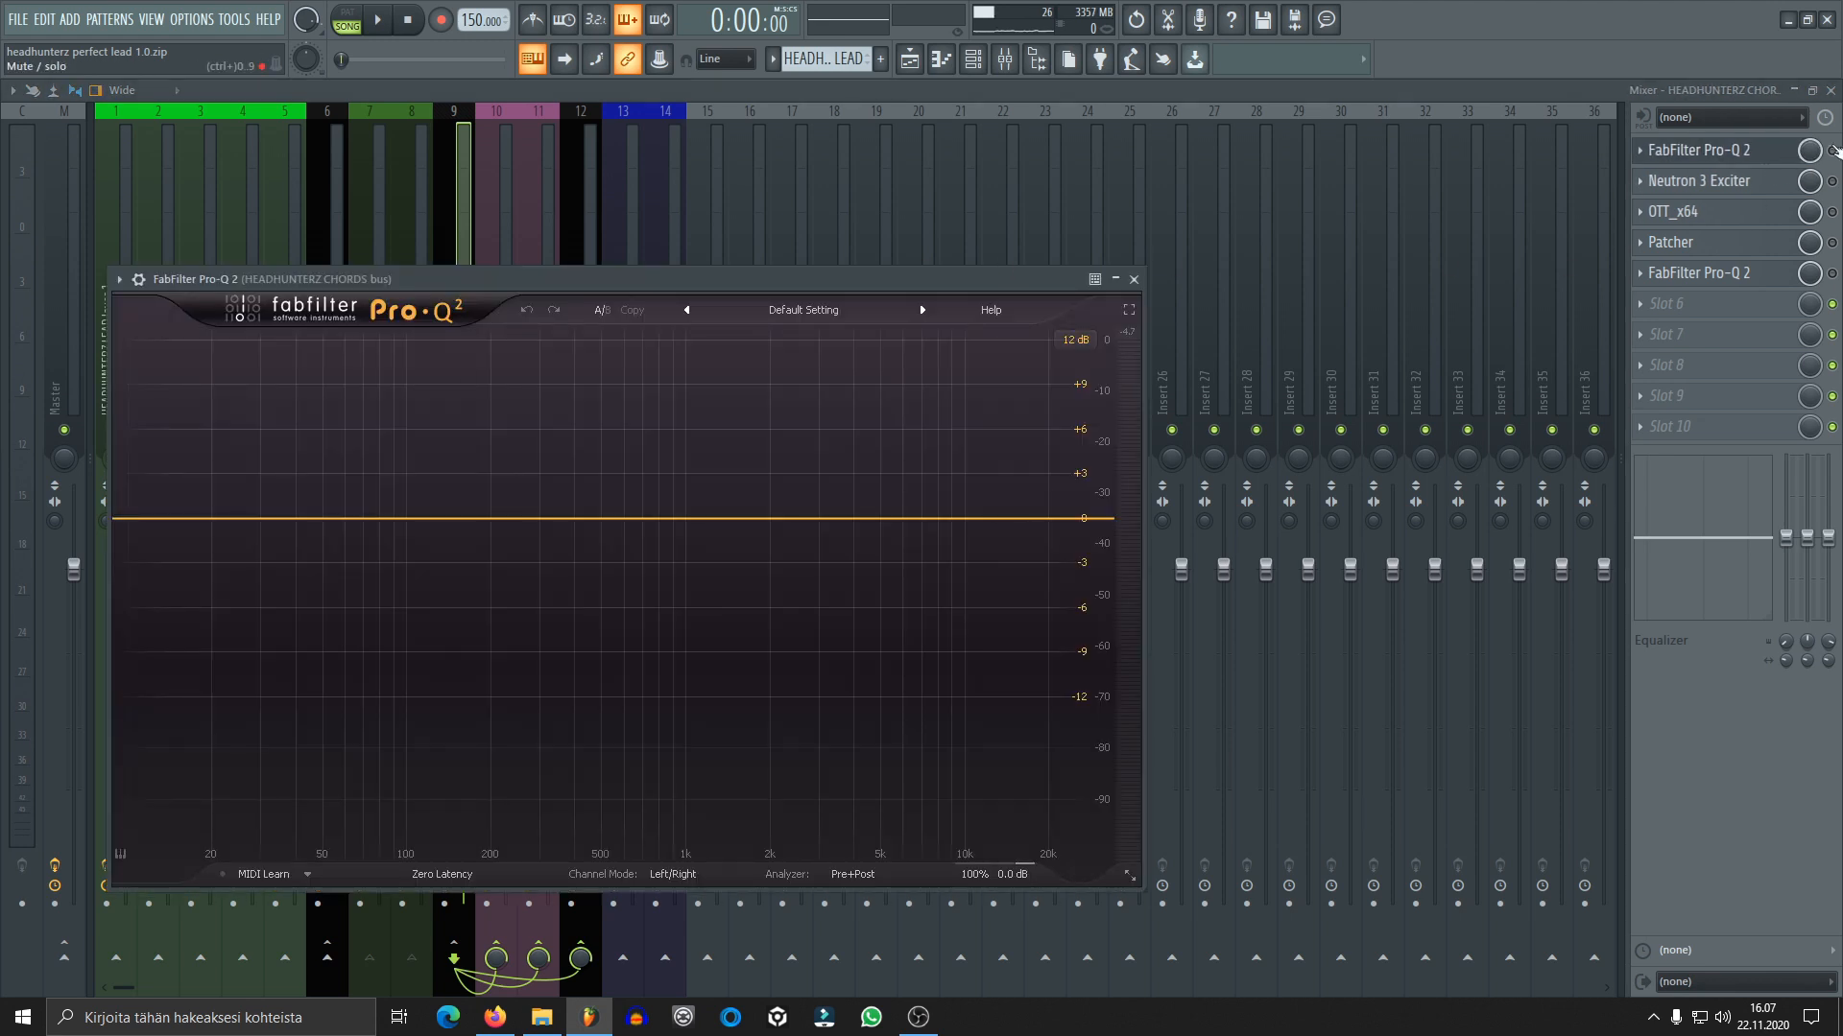
pyautogui.click(1791, 150)
pyautogui.click(1728, 151)
pyautogui.click(1639, 150)
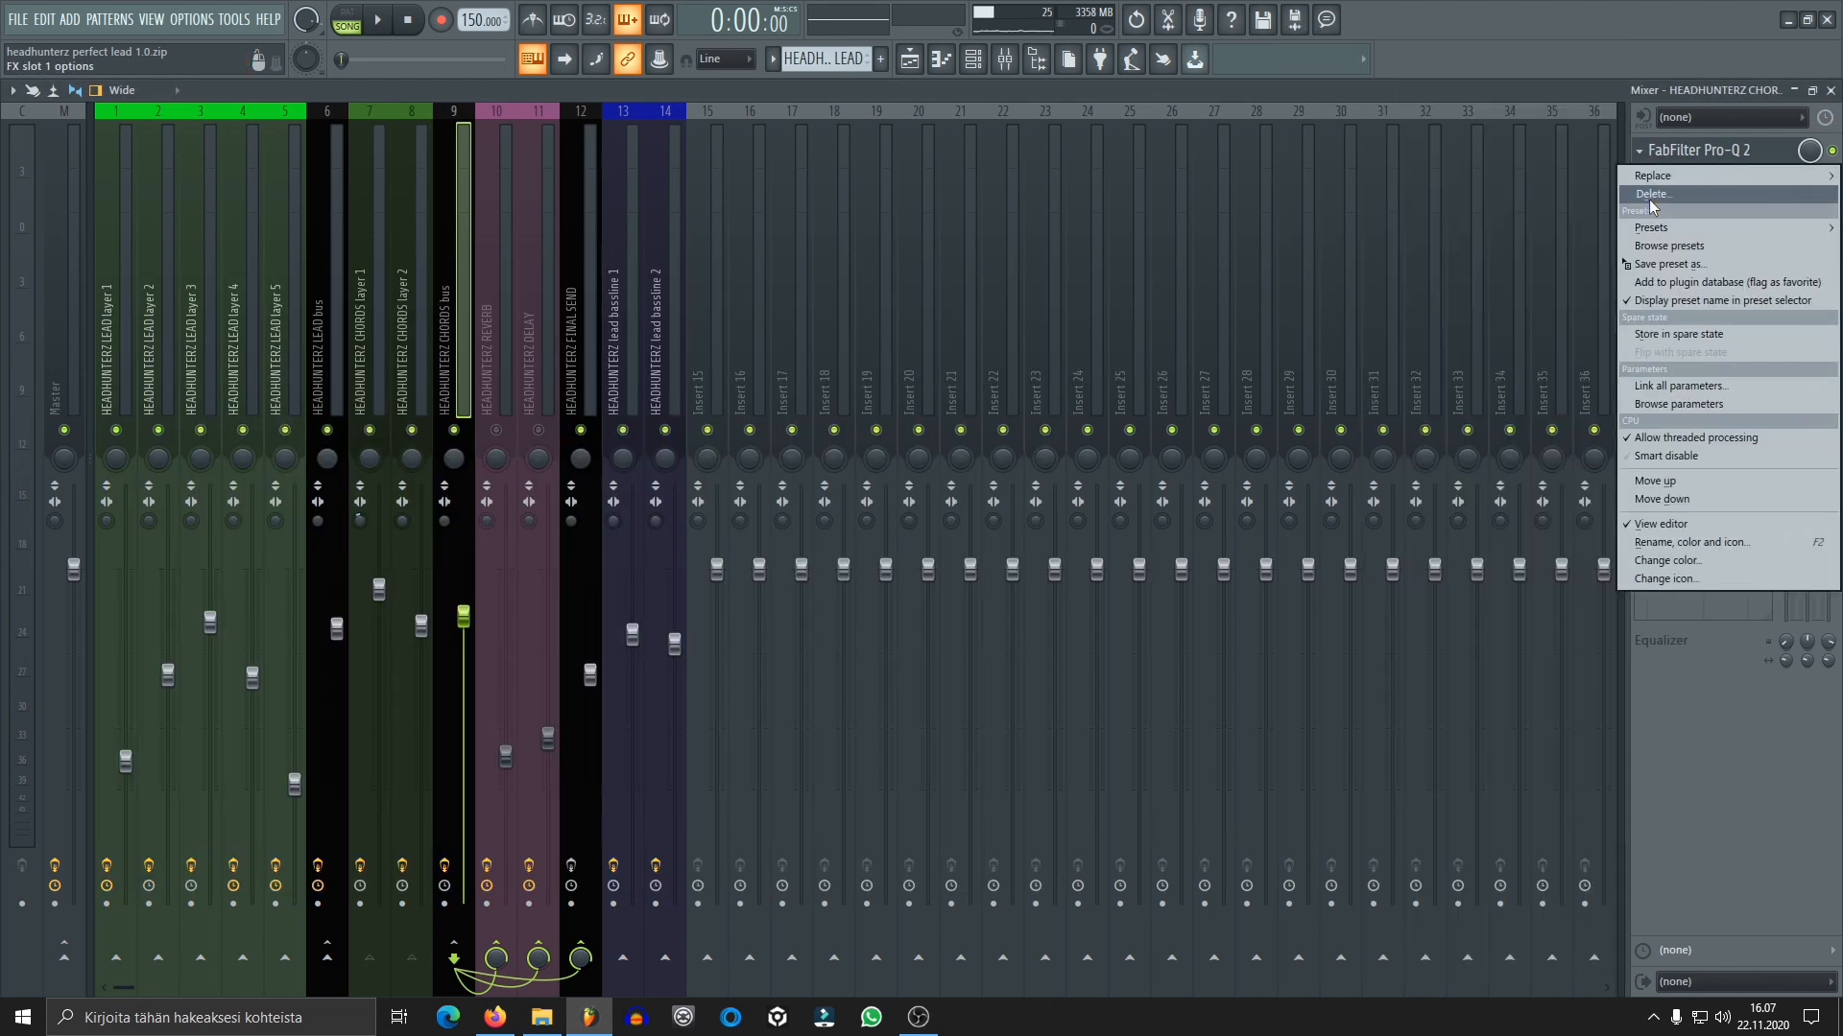
pyautogui.click(1650, 197)
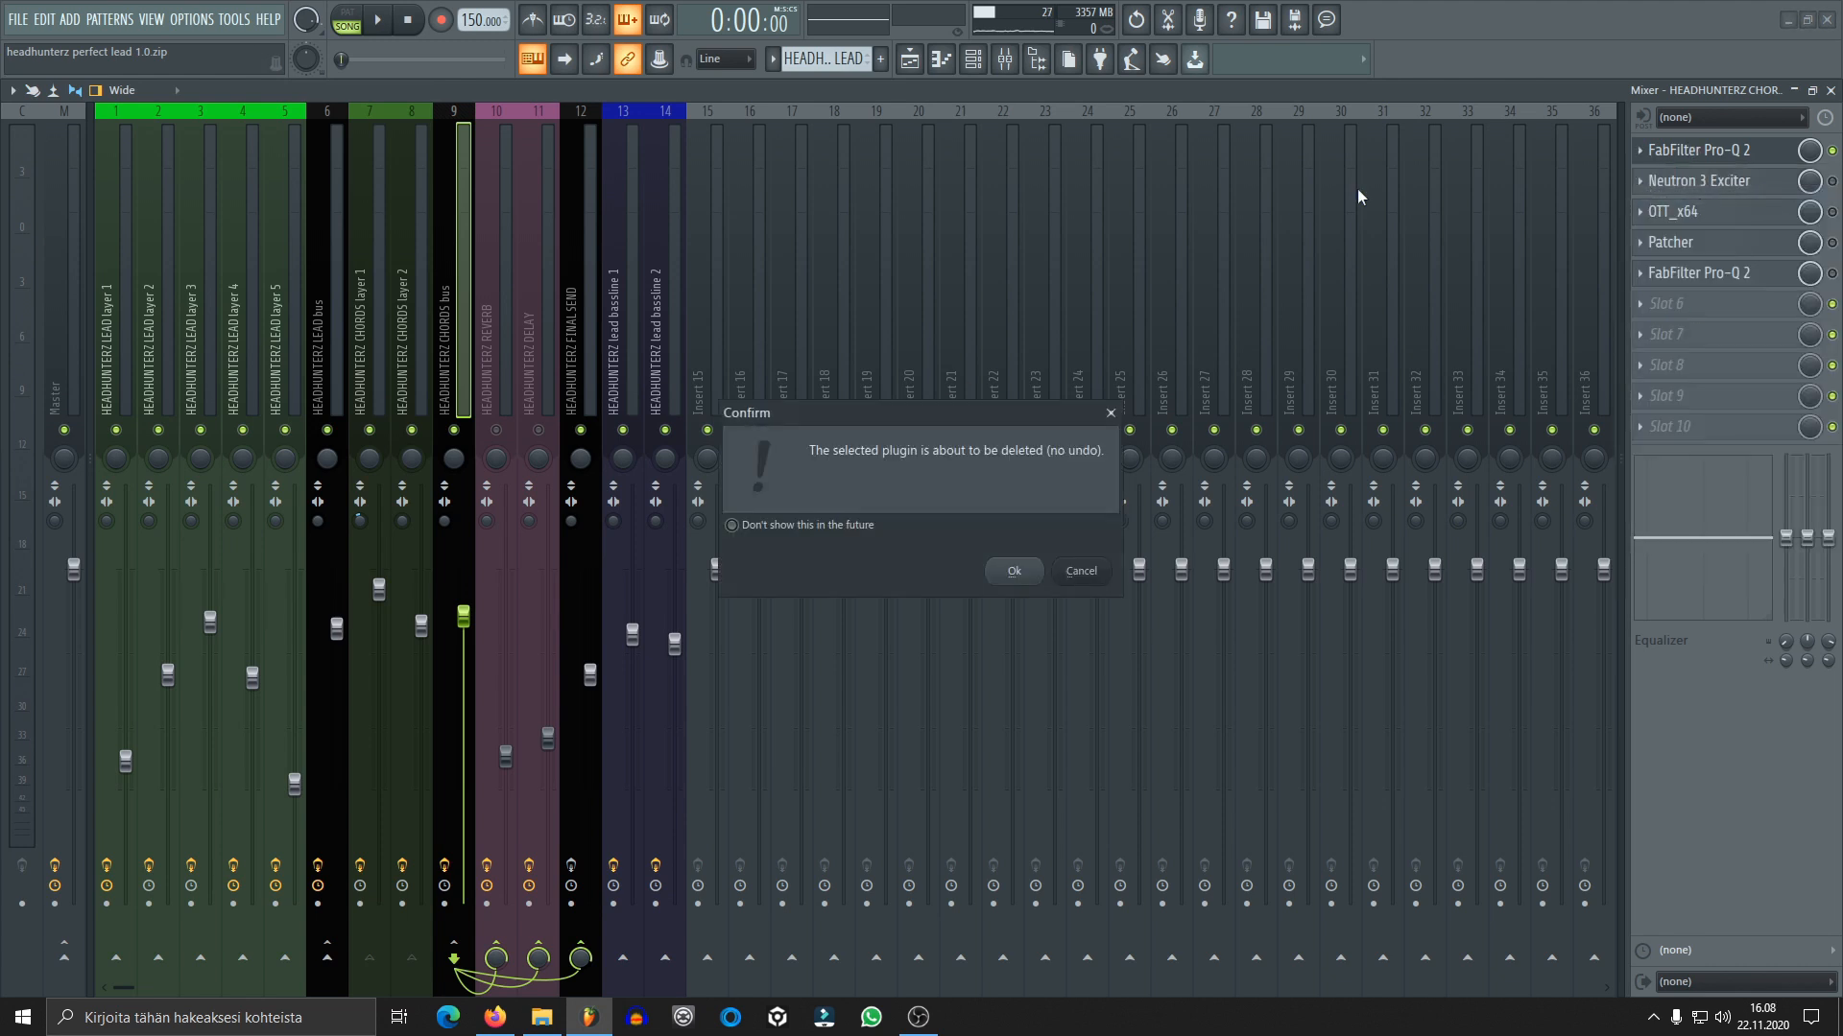
pyautogui.press('Return')
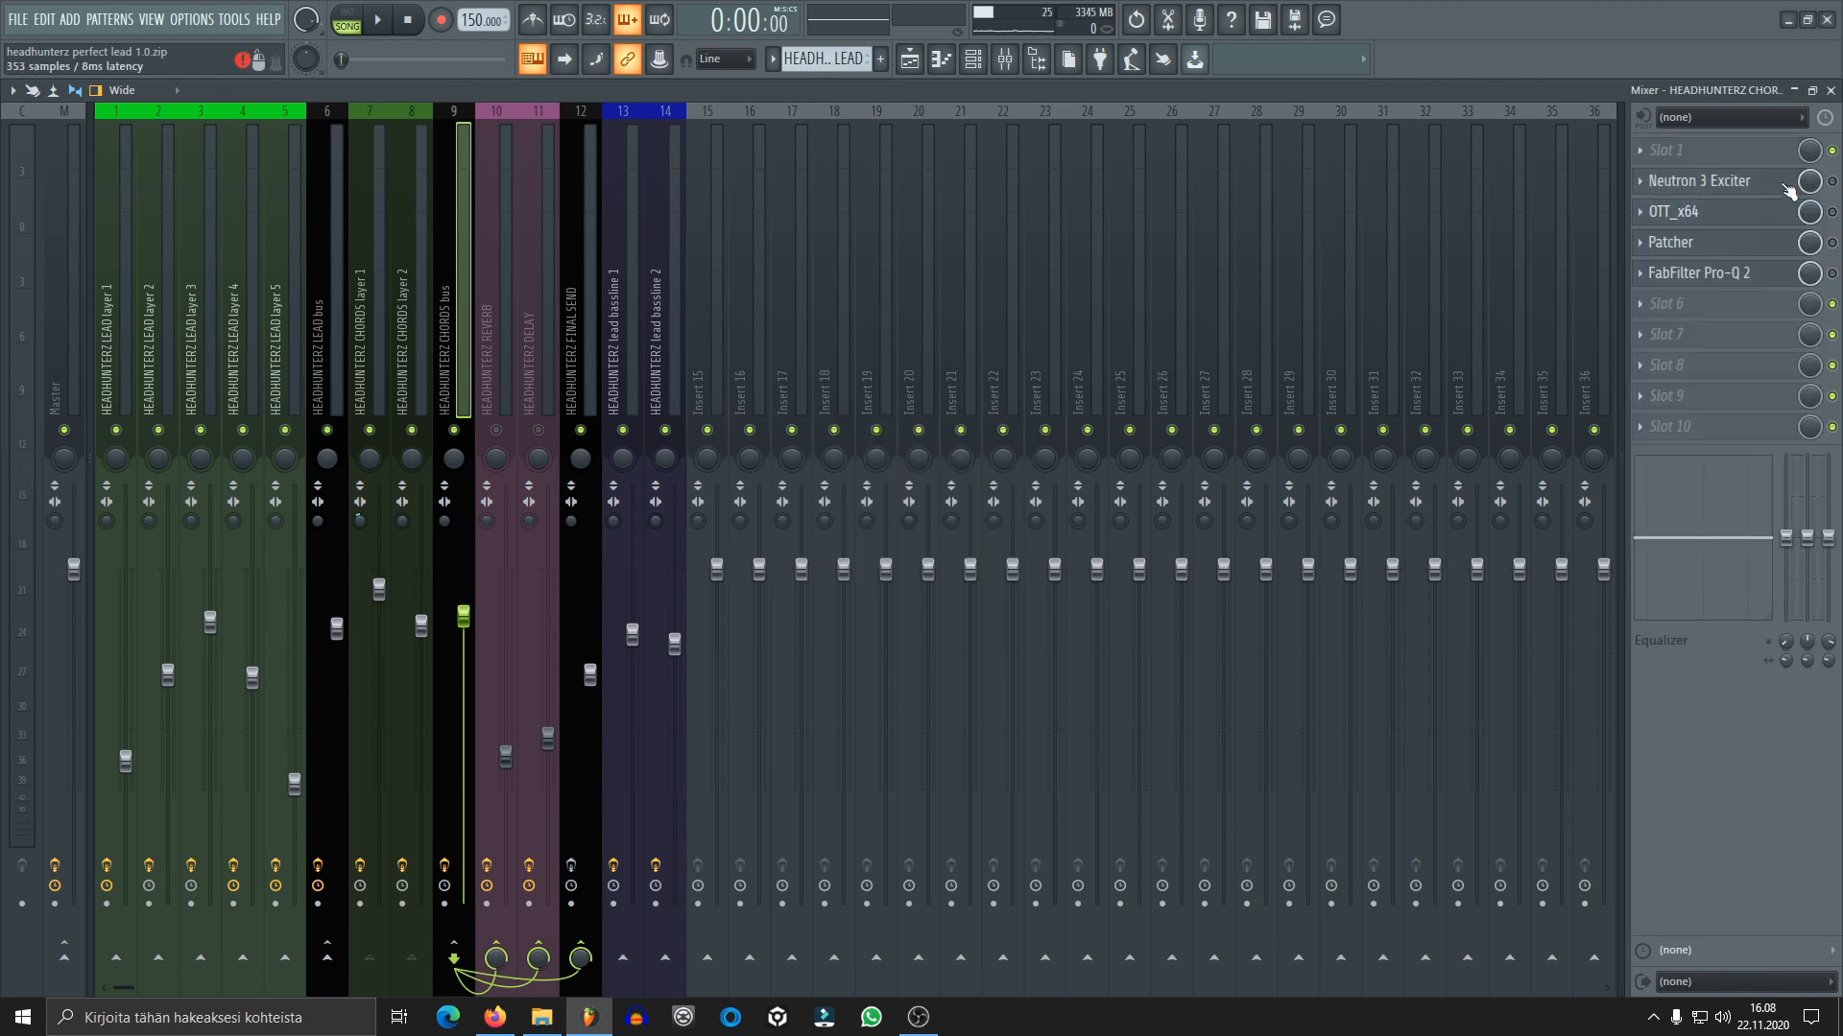
# Enable Neutron 3 Exciter on the chords bus, compare the playing chords with it bypassed and active, and close its window
pyautogui.click(1732, 179)
pyautogui.moveTo(921, 322); pyautogui.dragTo(806, 203)
pyautogui.click(1727, 181)
pyautogui.click(1727, 180)
pyautogui.click(1213, 623)
pyautogui.press('space')
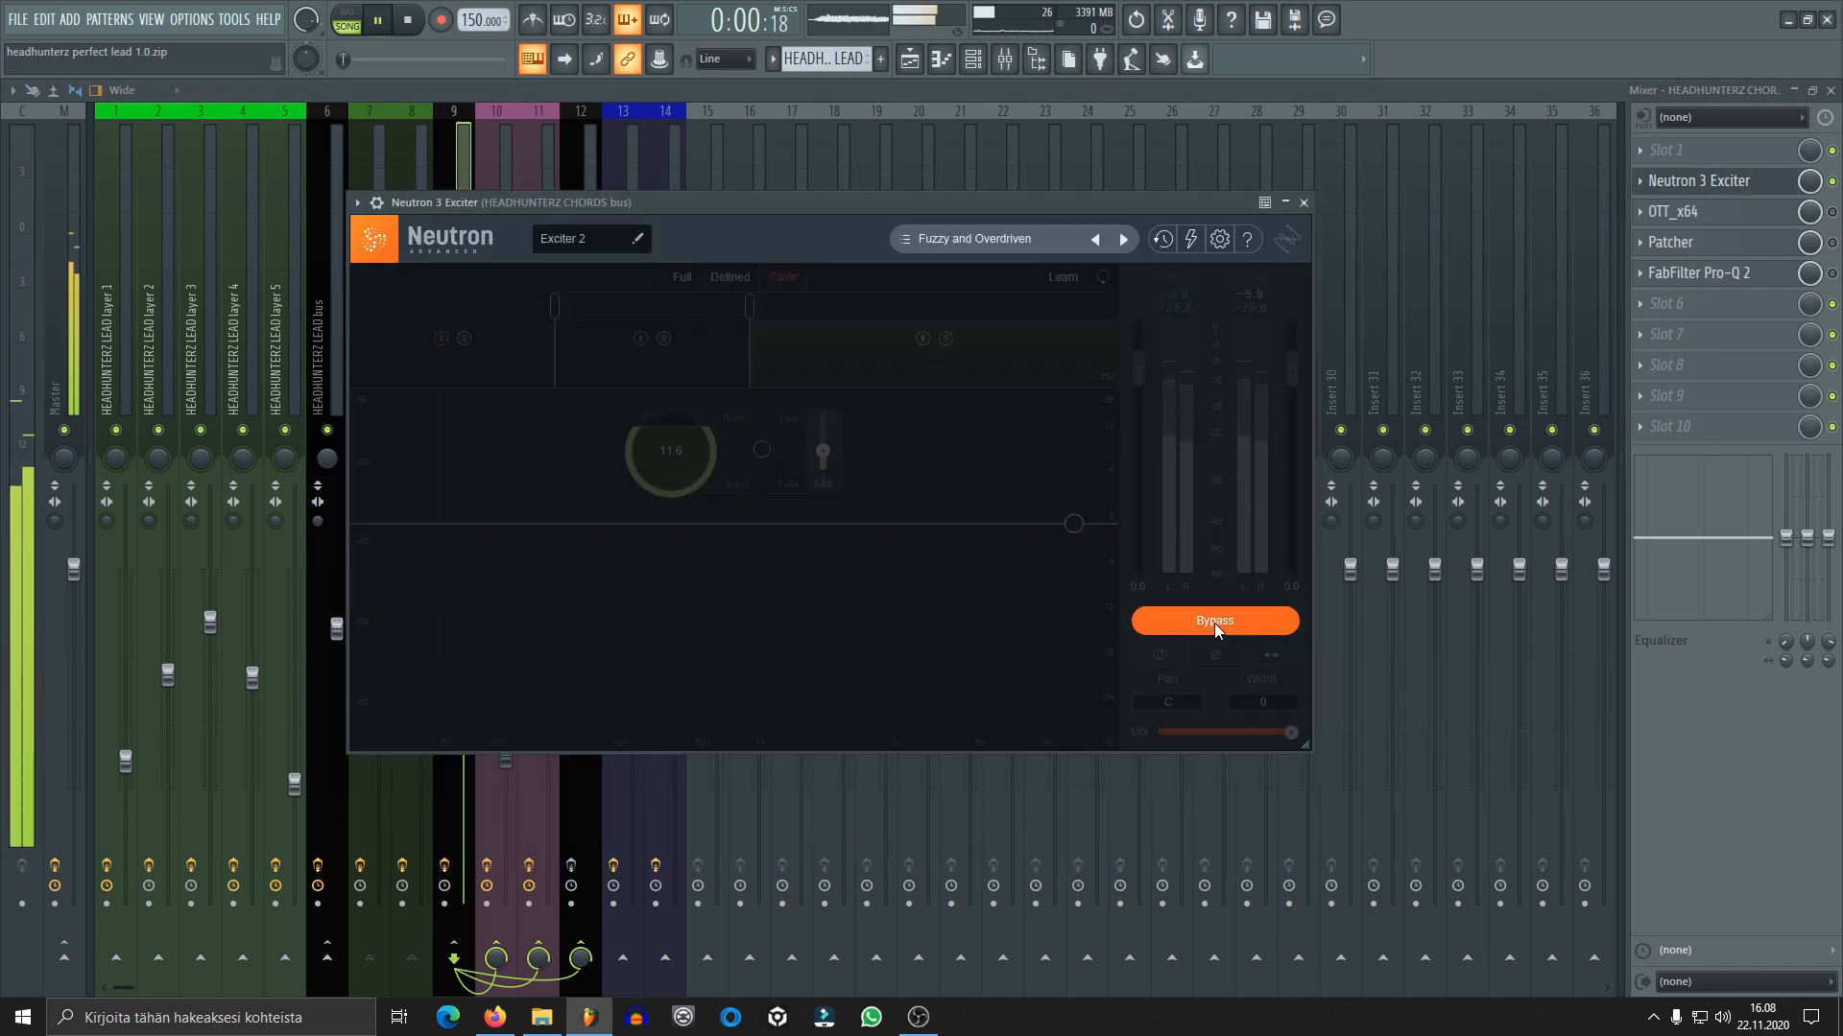
pyautogui.click(1213, 620)
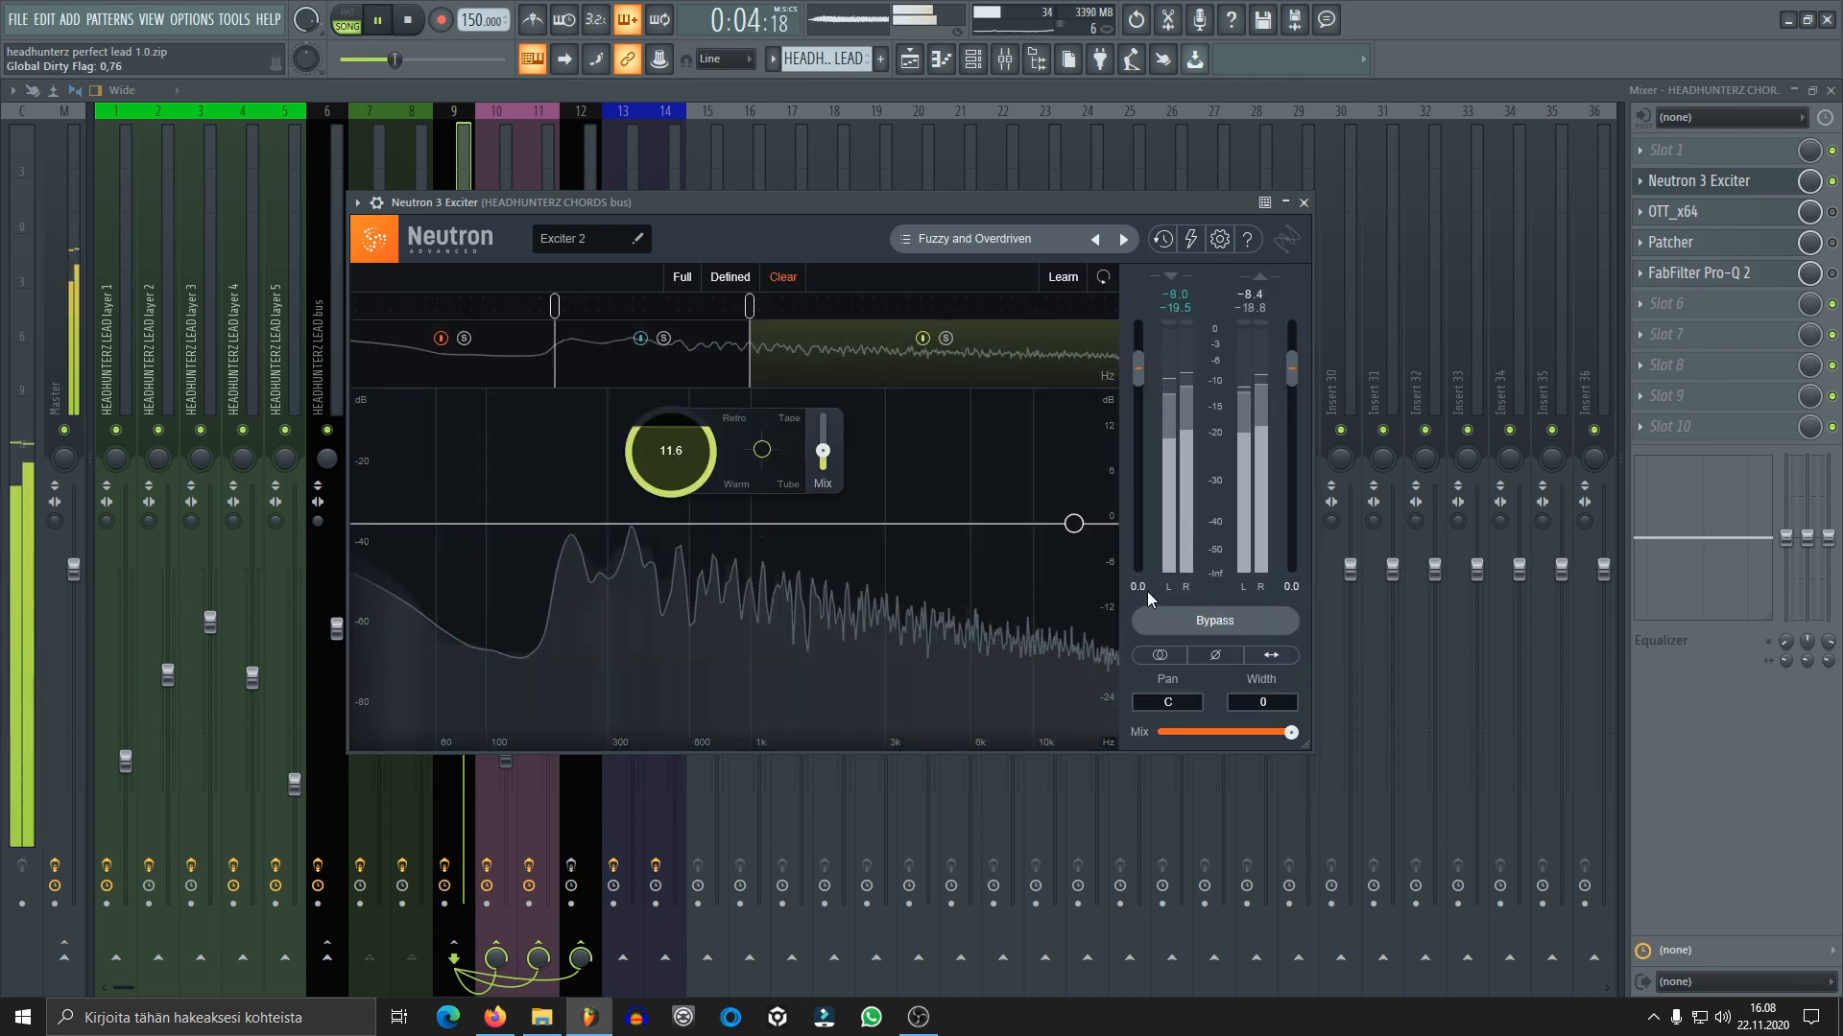
pyautogui.press('space')
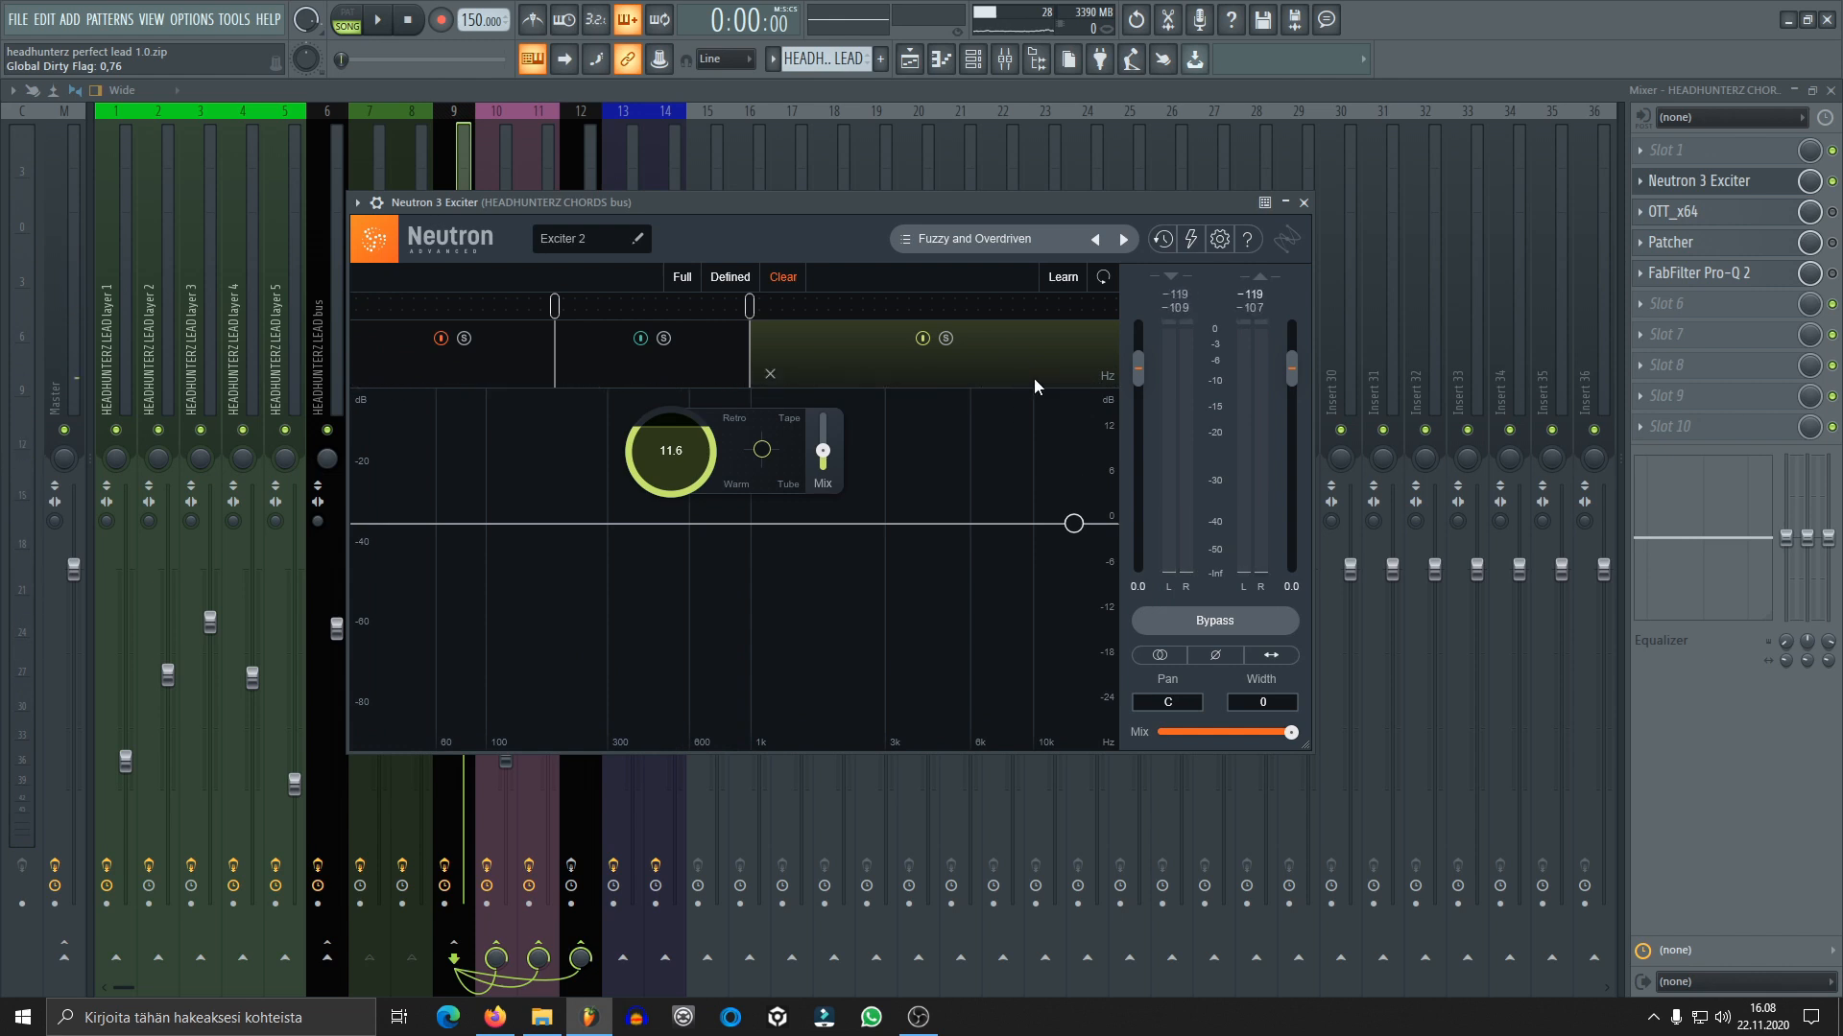
pyautogui.moveTo(1017, 204); pyautogui.dragTo(1167, 200)
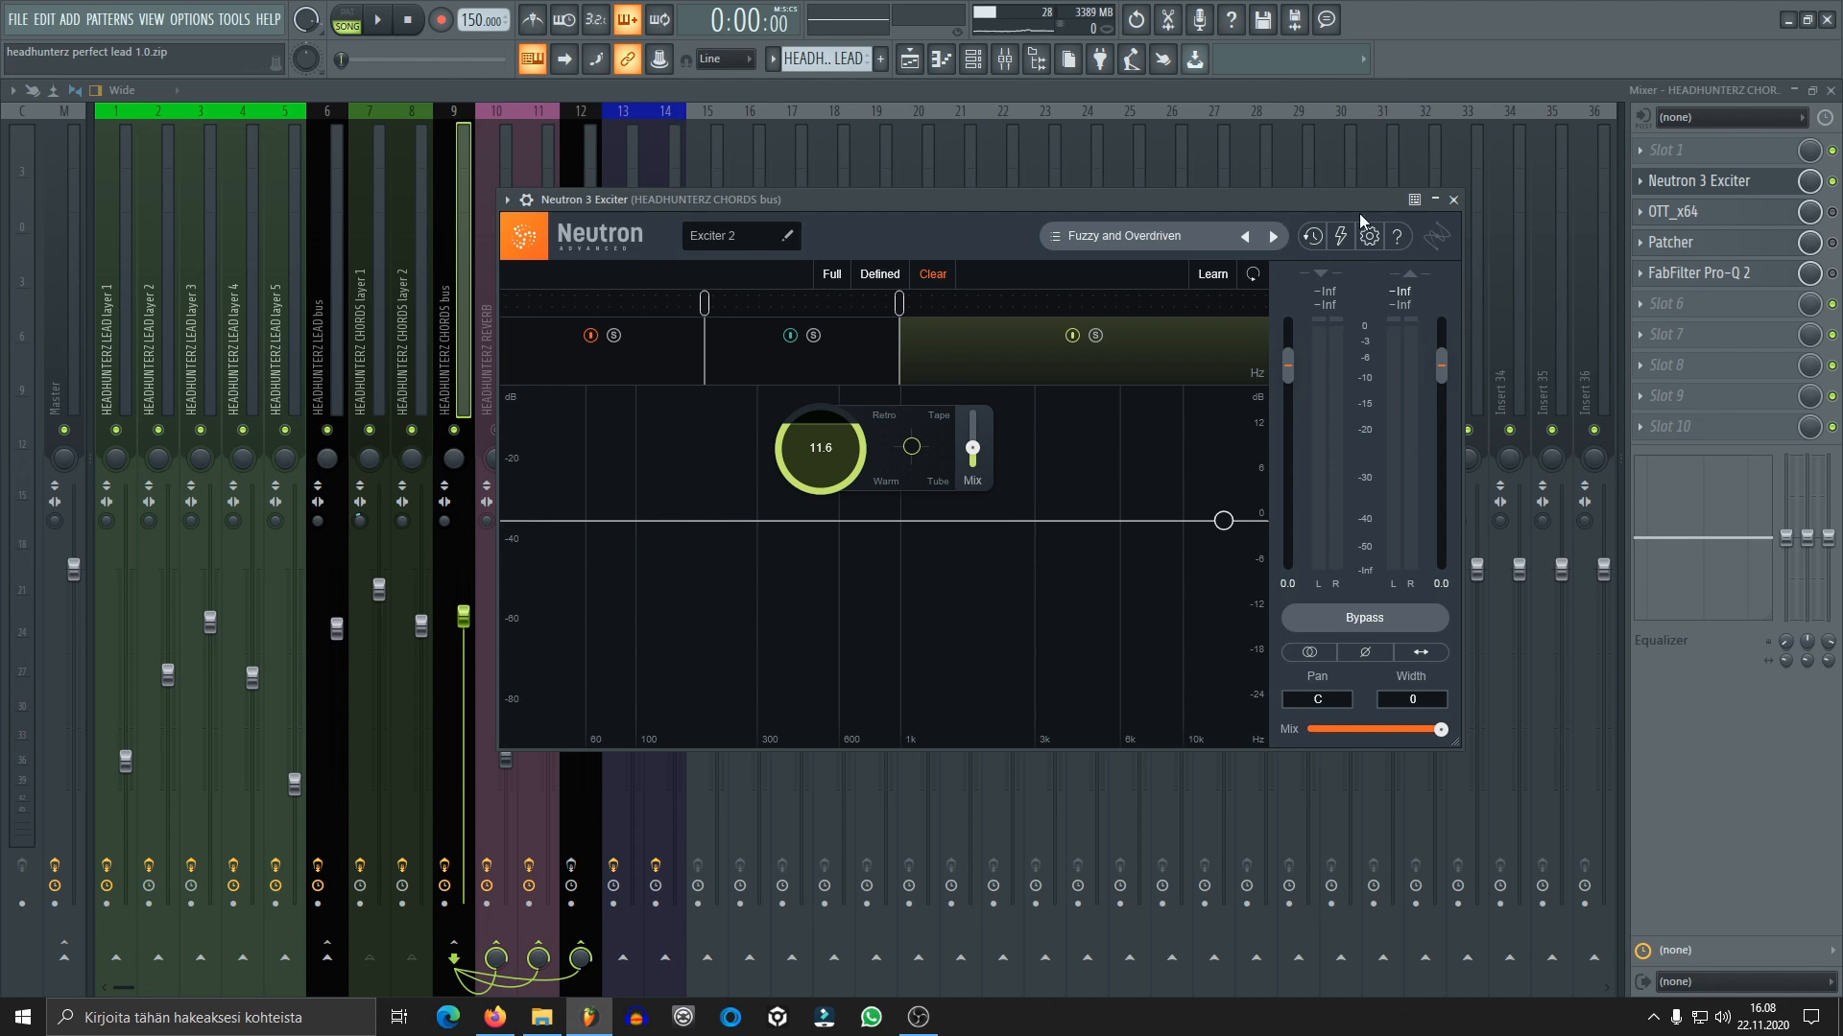
pyautogui.click(1453, 201)
# Enable OTT_x64 on the chords bus, audition the chords while viewing its compressor settings, and close its window
pyautogui.click(1802, 217)
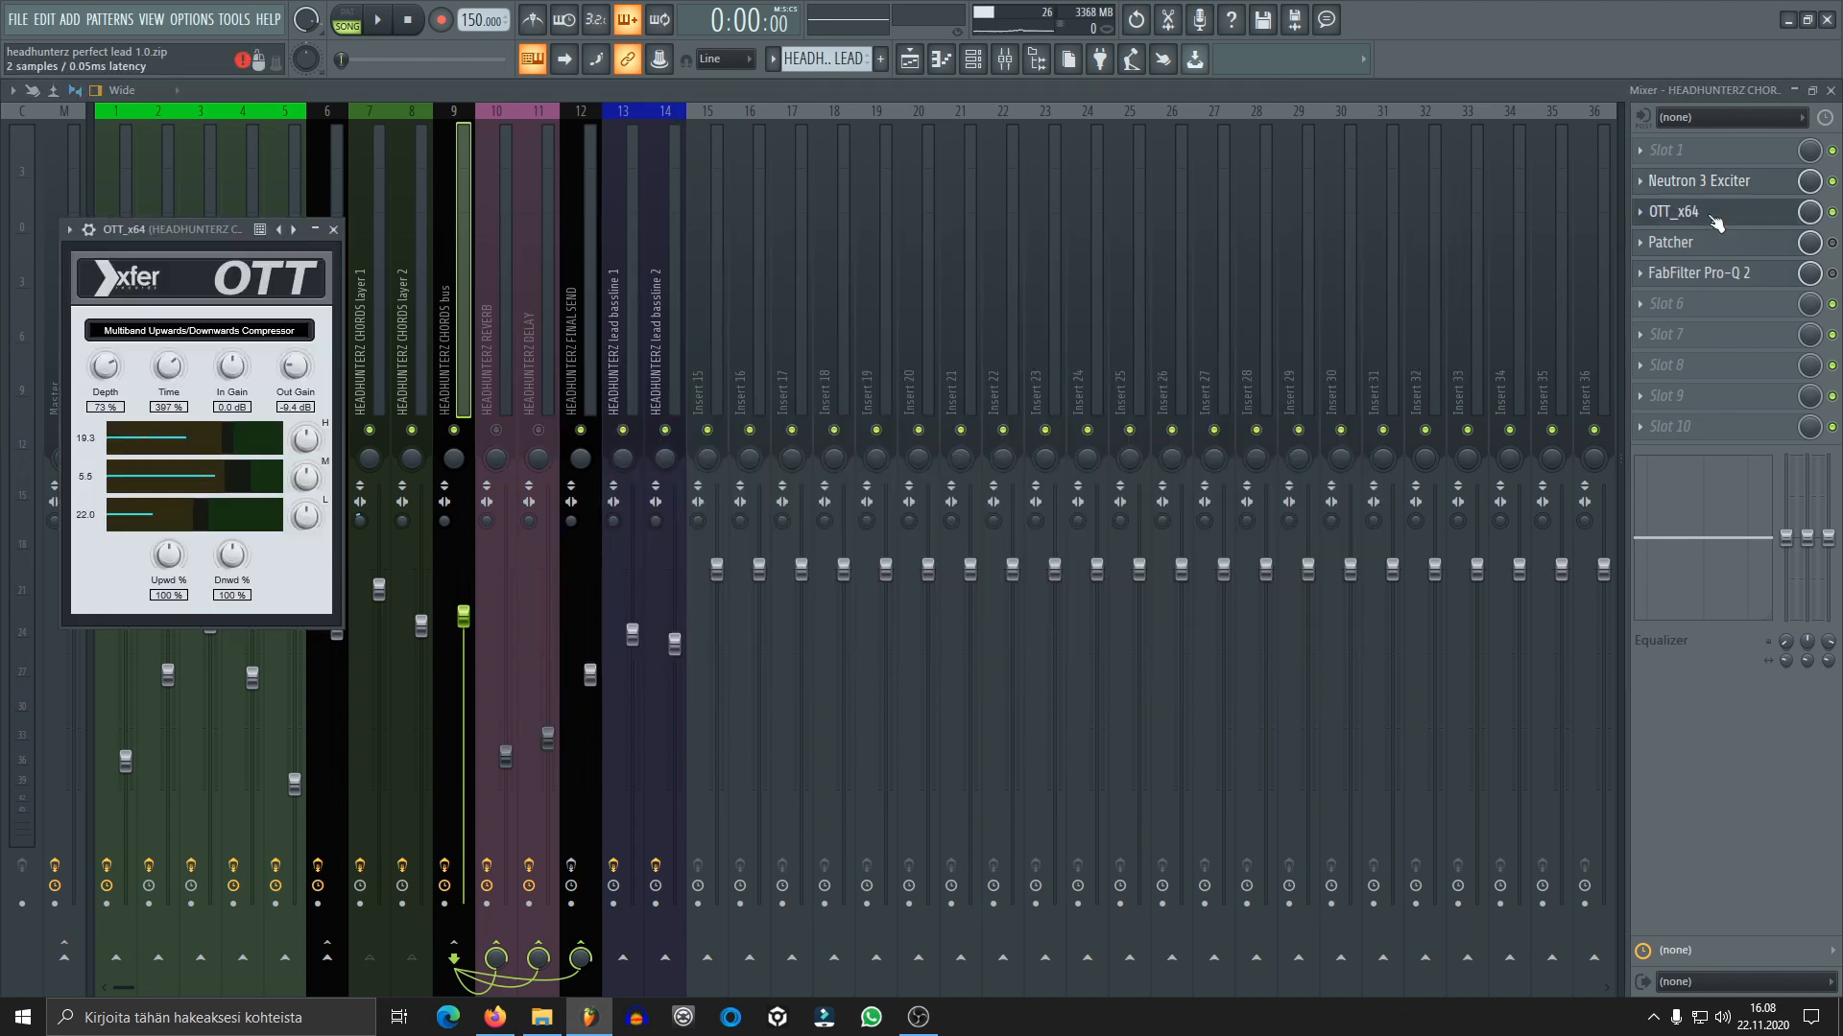
pyautogui.moveTo(204, 232); pyautogui.dragTo(529, 137)
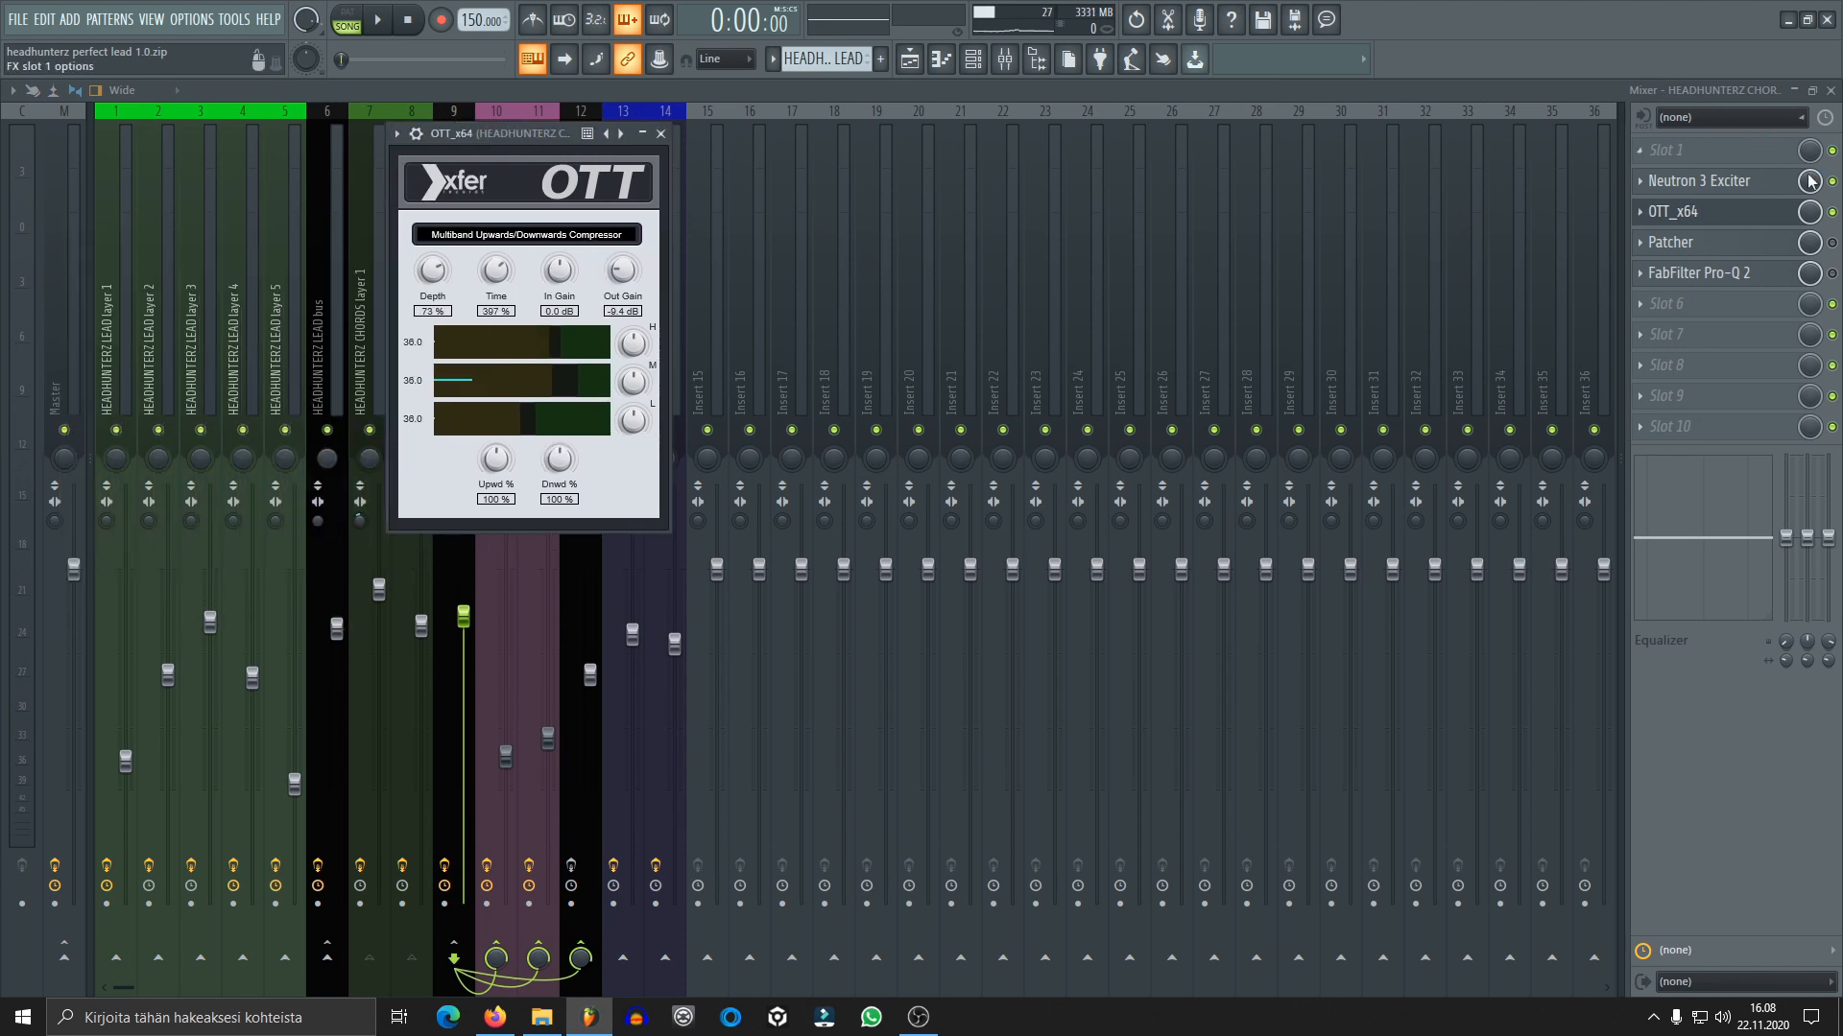
pyautogui.click(1832, 212)
pyautogui.press('space')
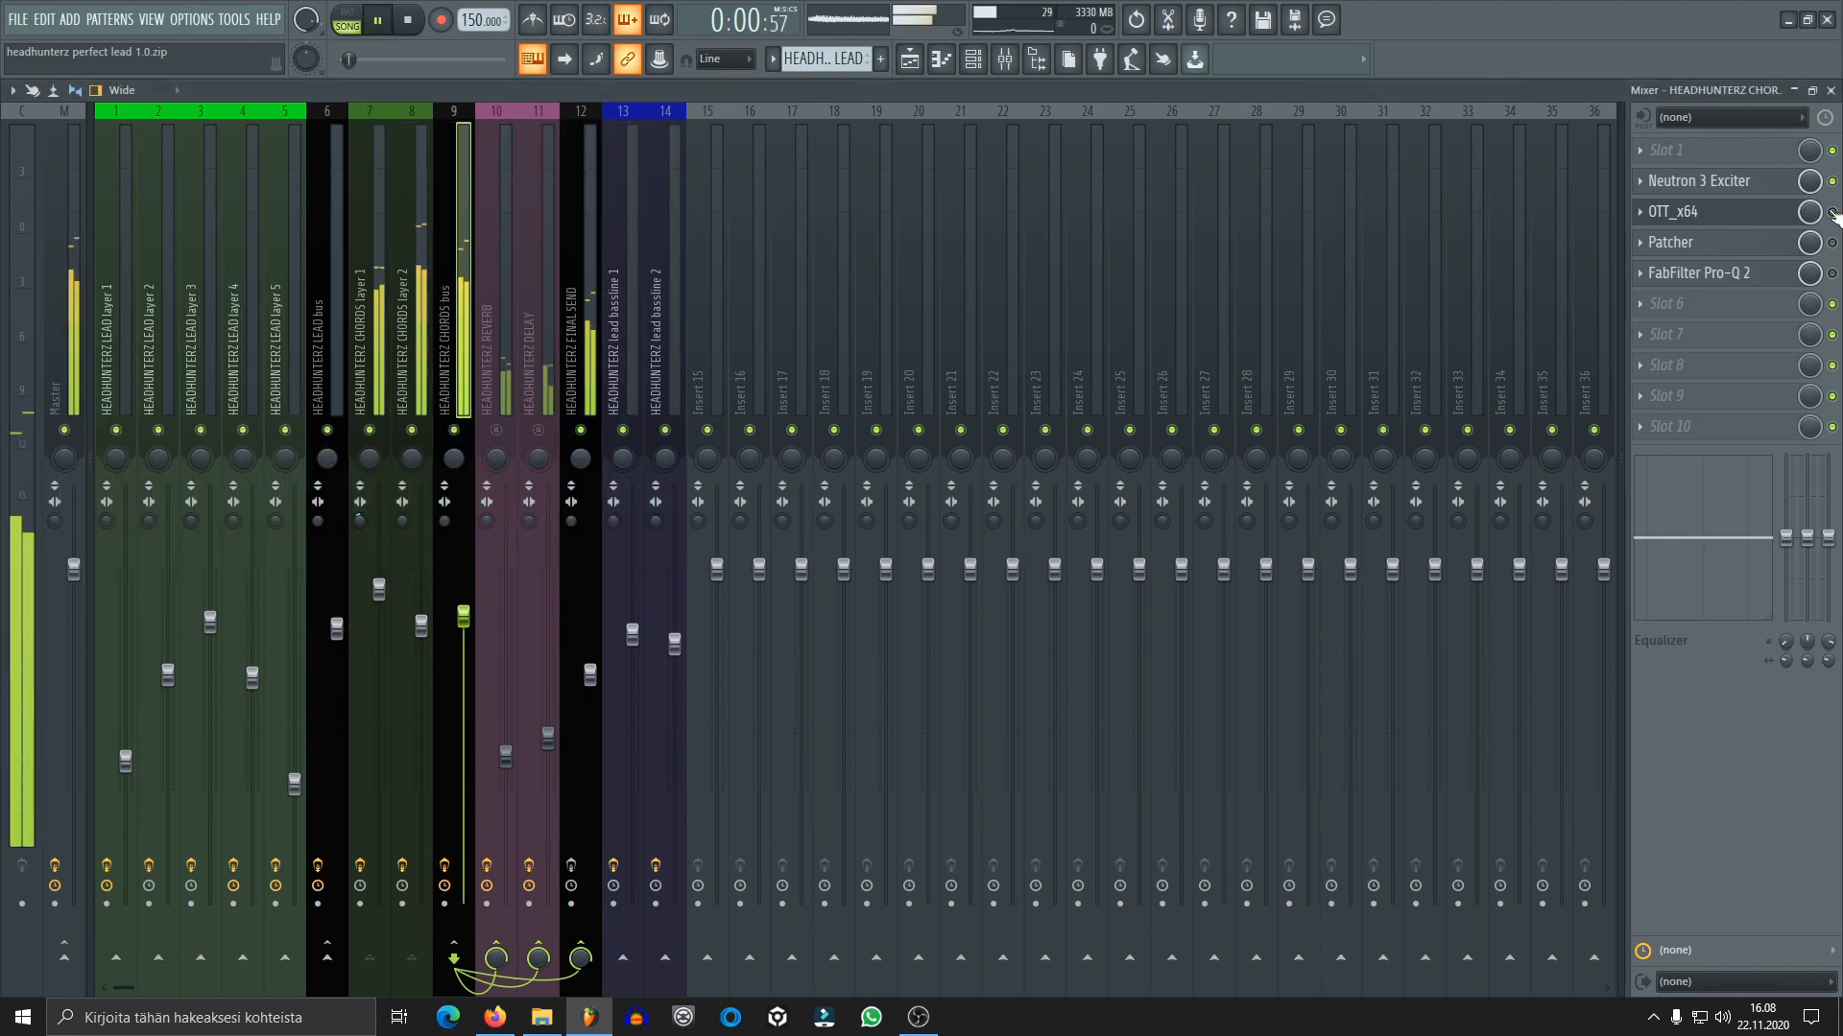
pyautogui.click(1752, 213)
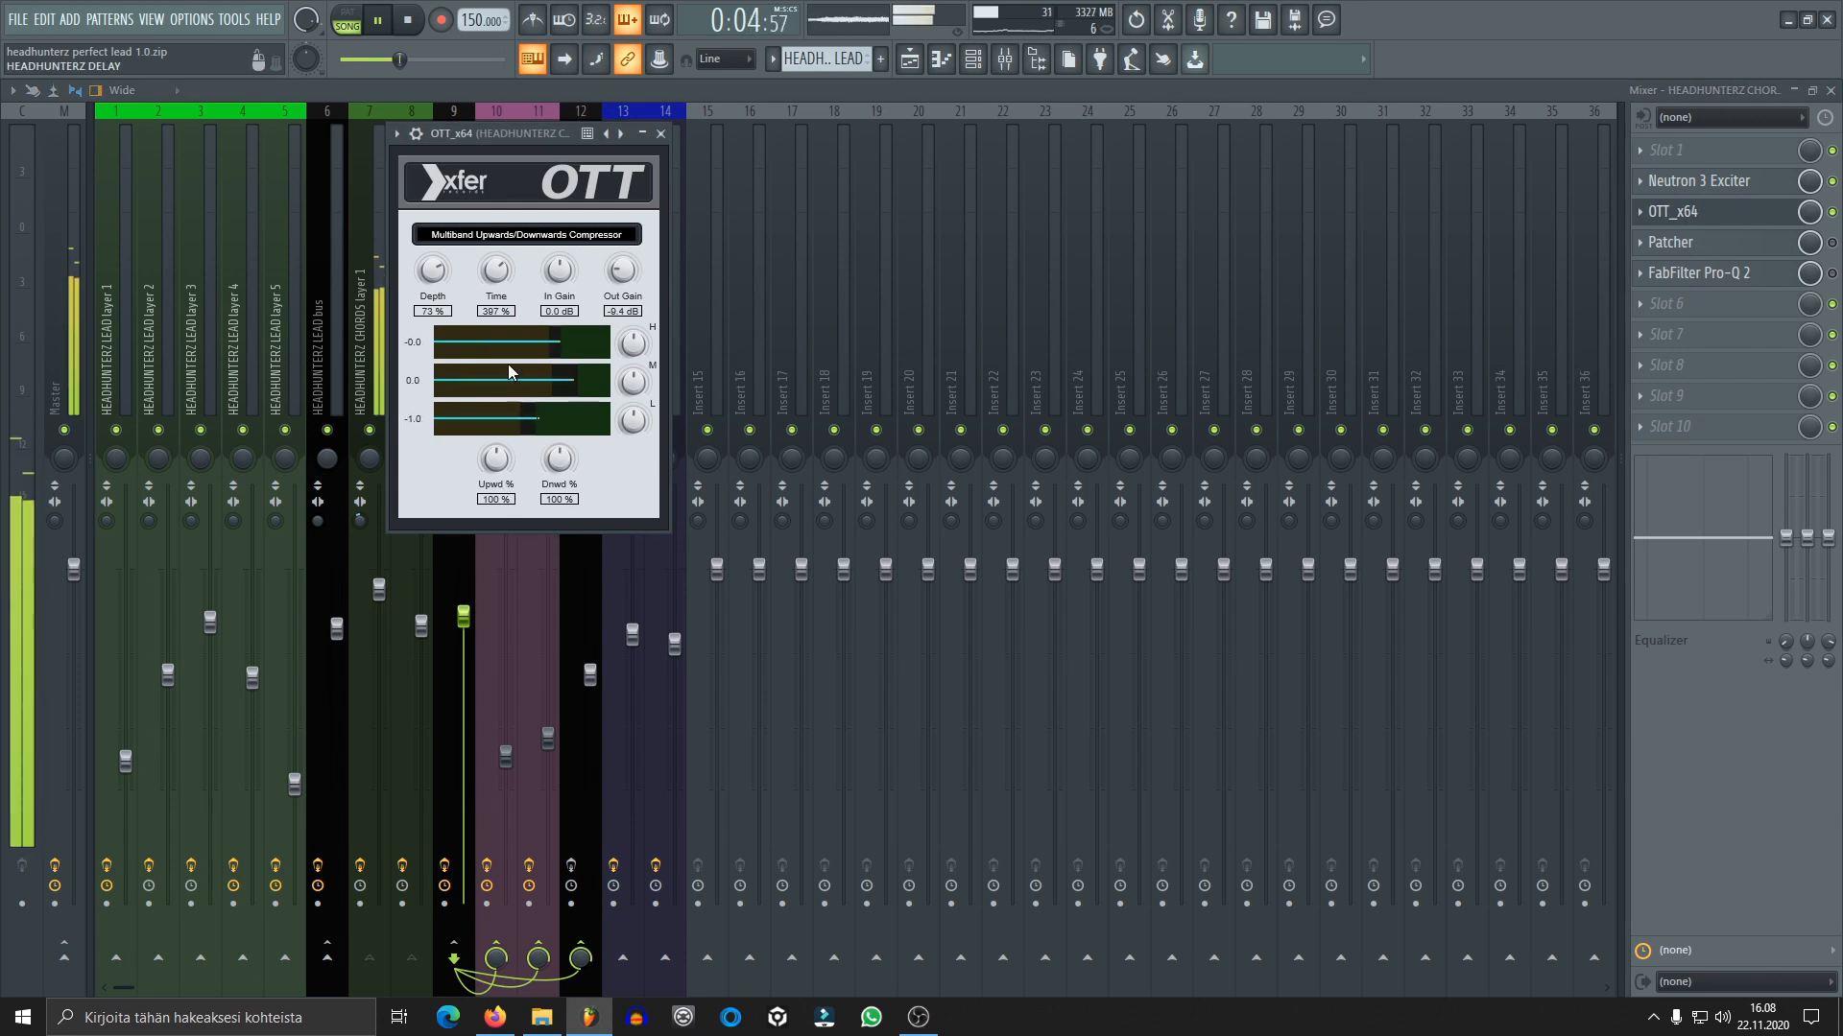
pyautogui.press('space')
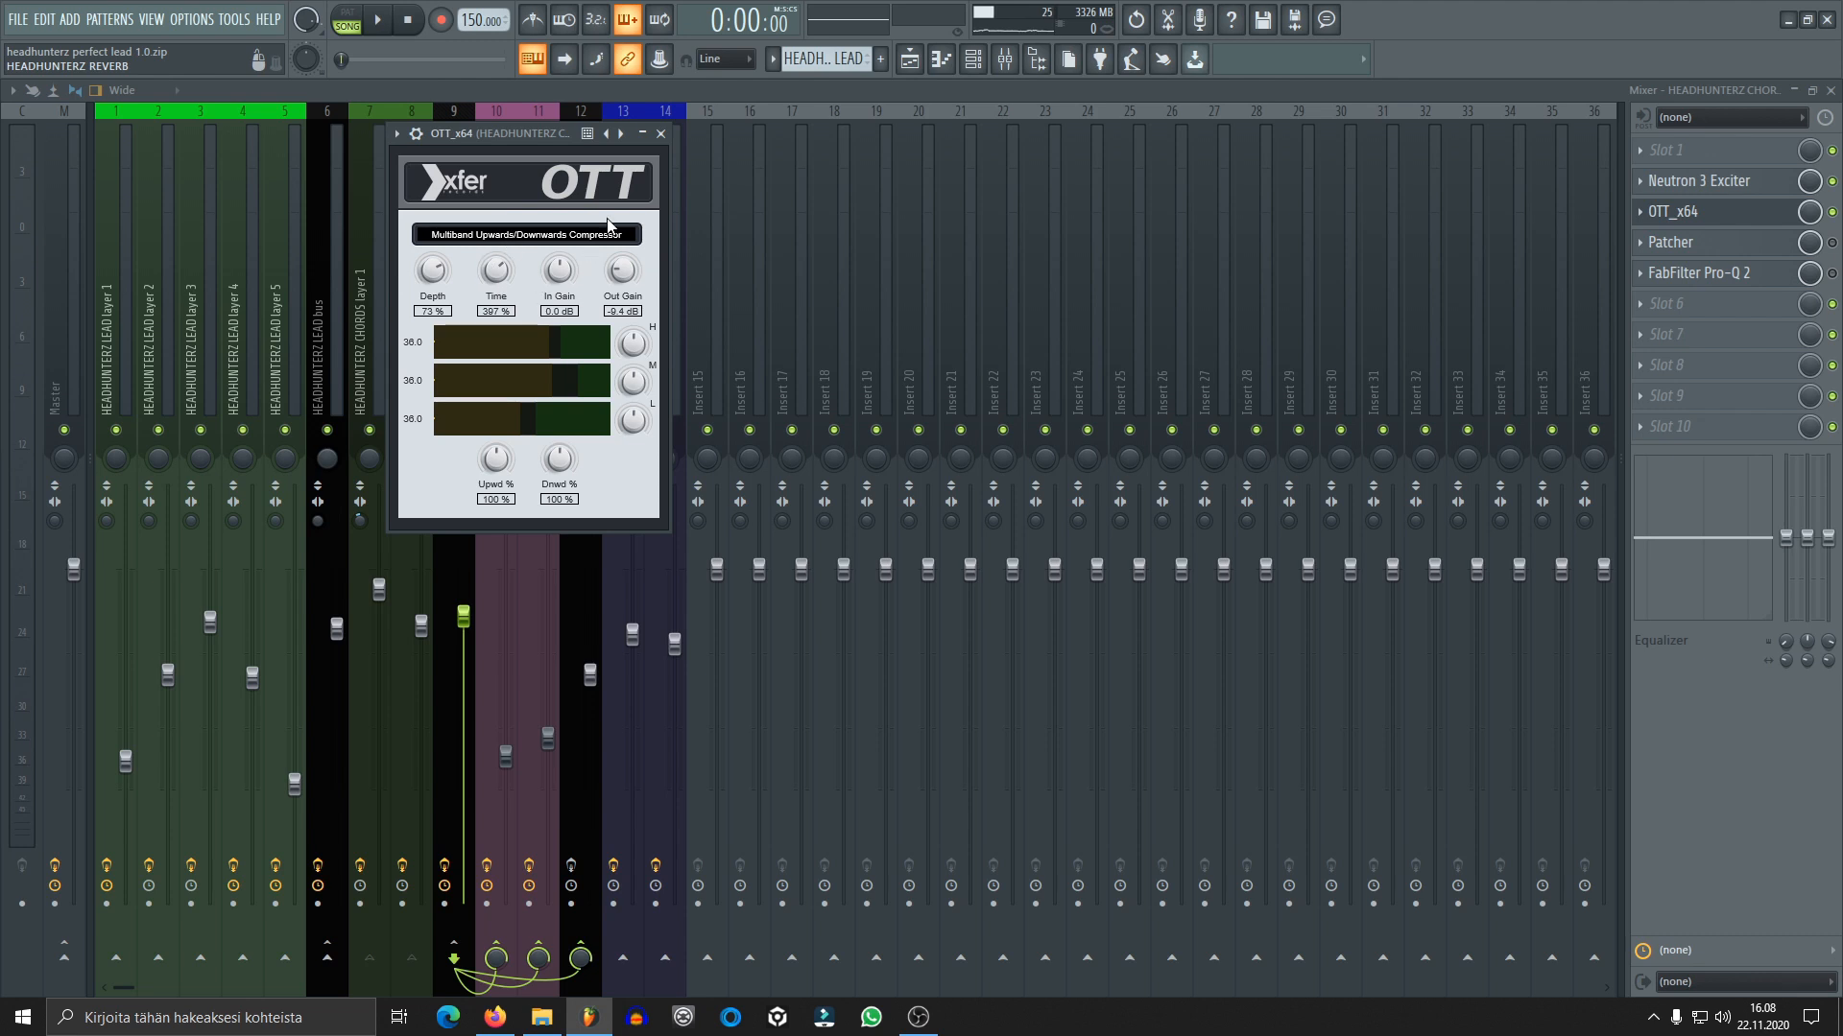
pyautogui.click(662, 135)
# Open Patcher on the chords bus, enable its Youlean Freq Glue - General preset and audition the chords
pyautogui.click(1756, 245)
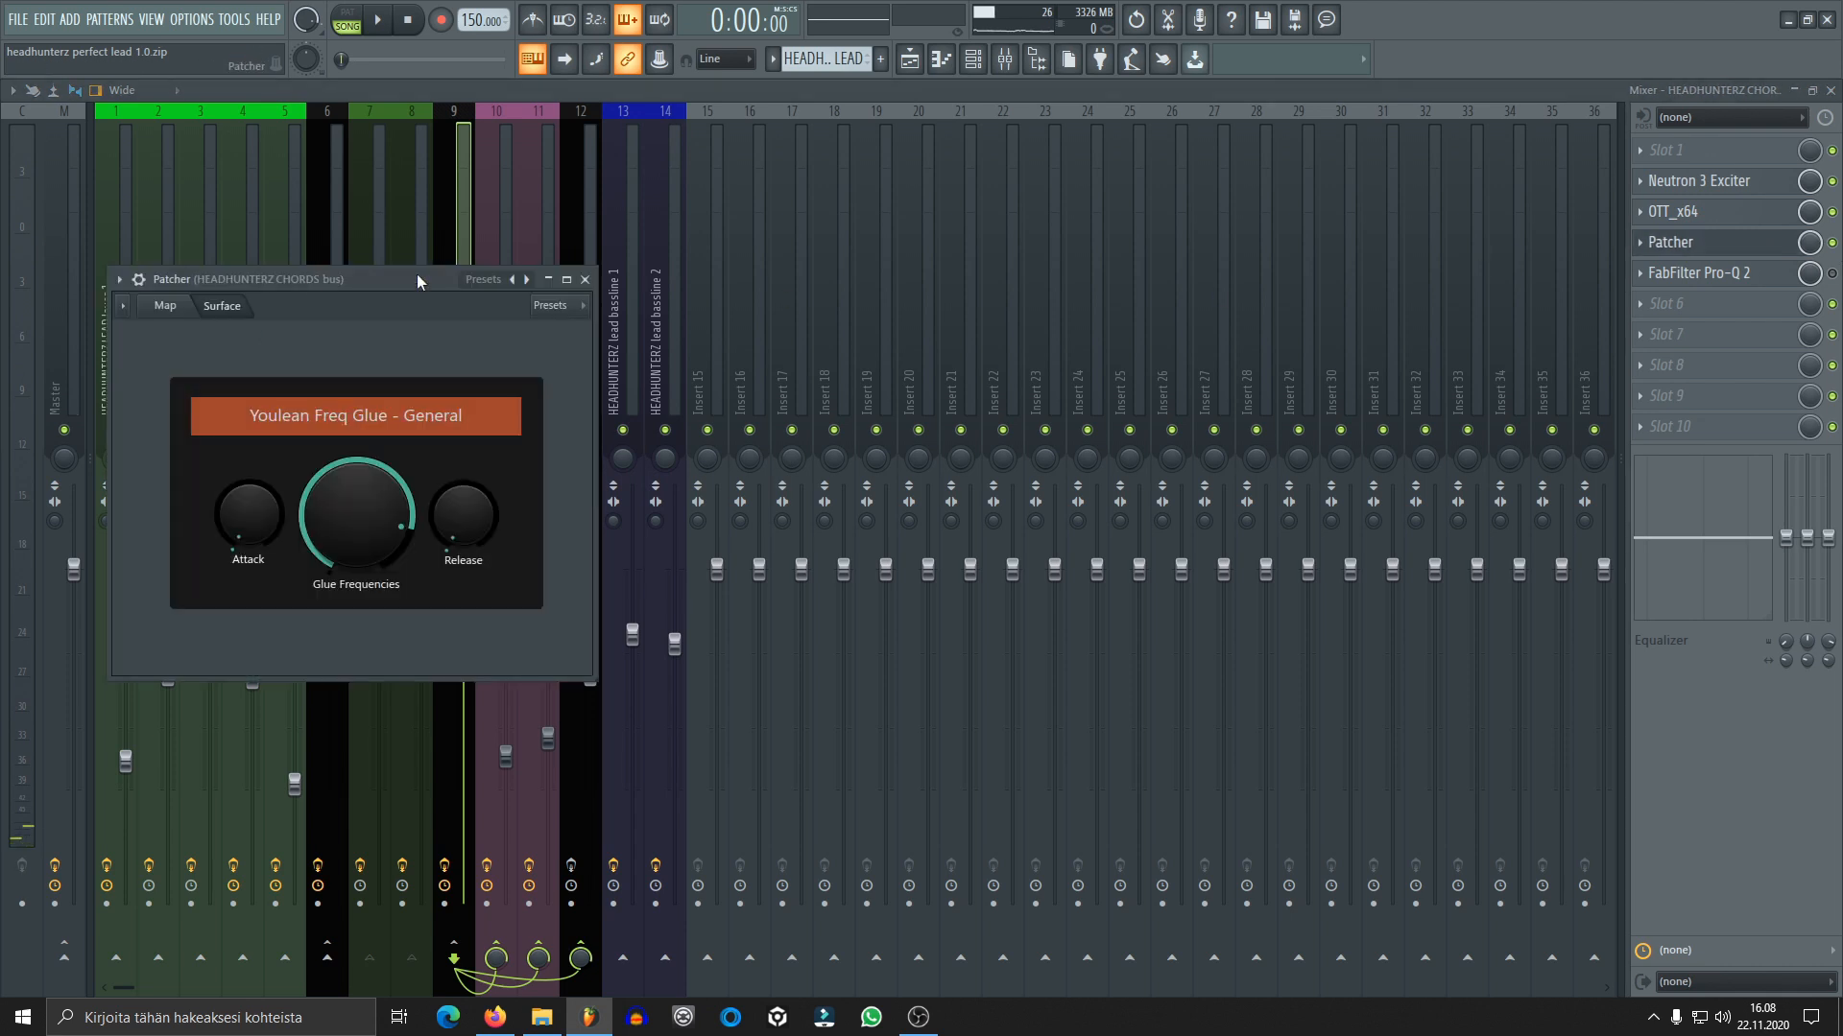
pyautogui.moveTo(372, 278); pyautogui.dragTo(710, 261)
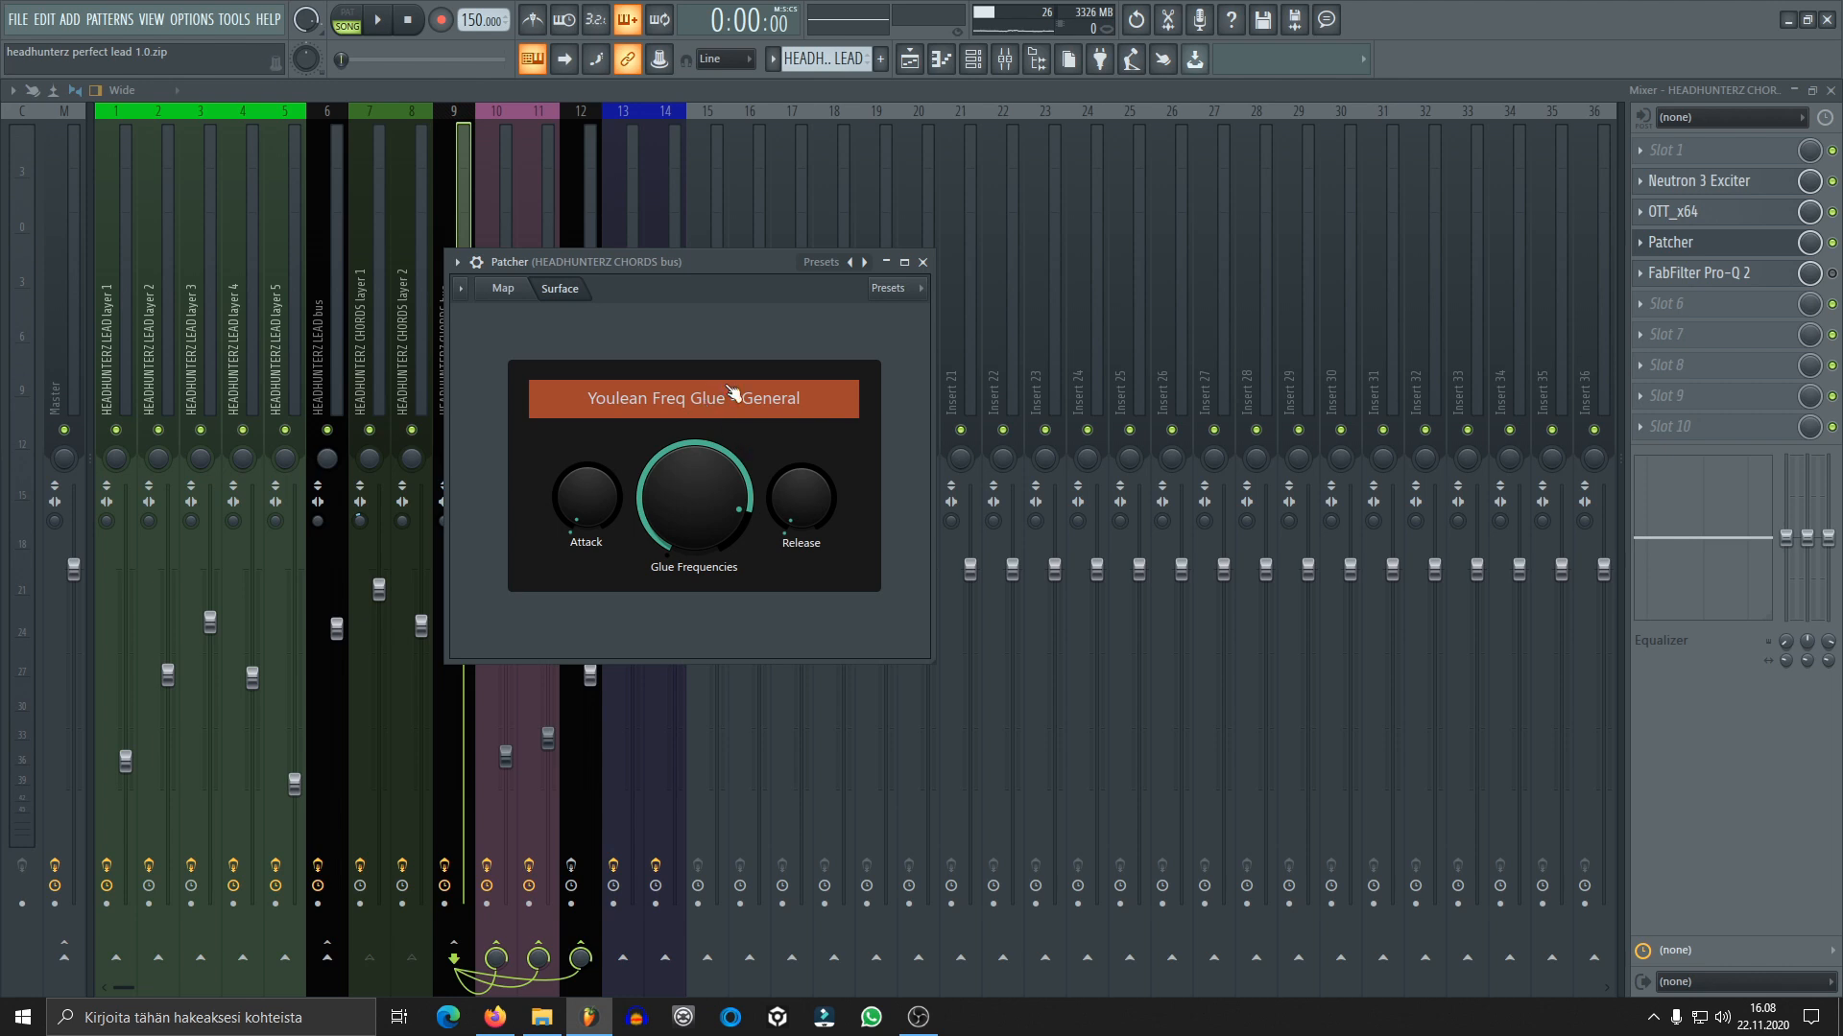
pyautogui.press('space')
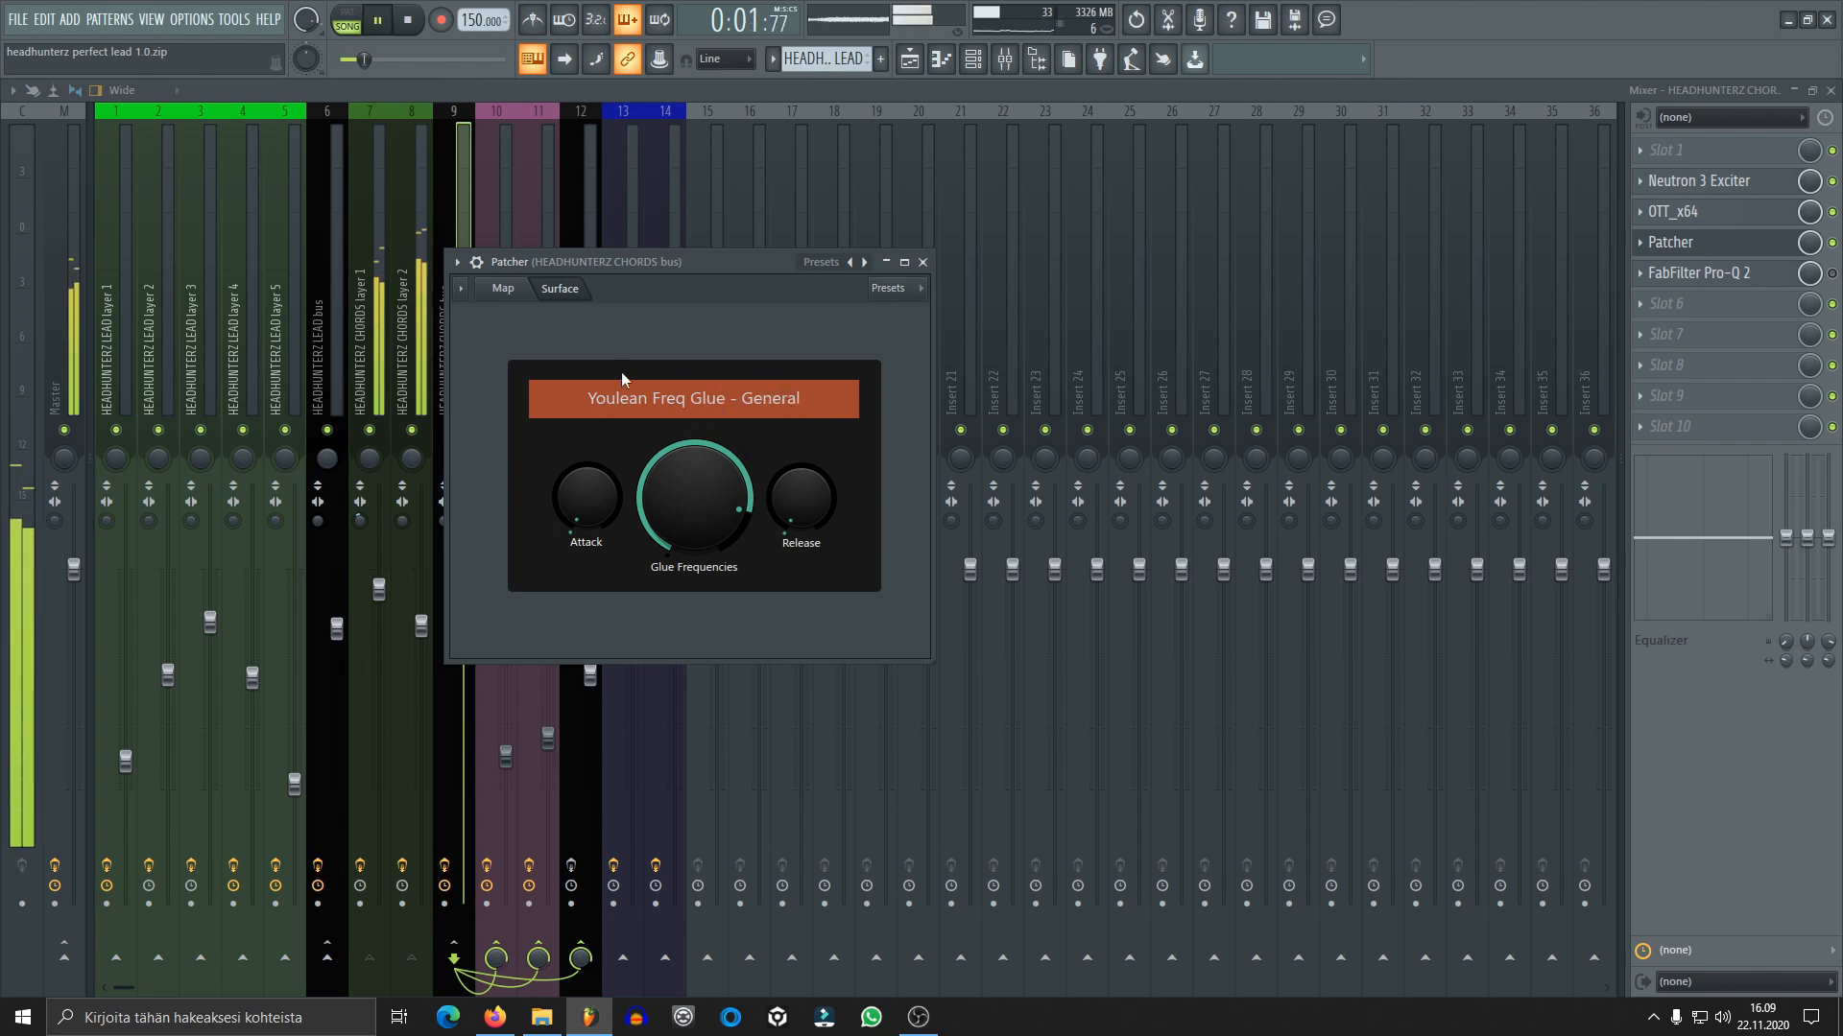
pyautogui.press('space')
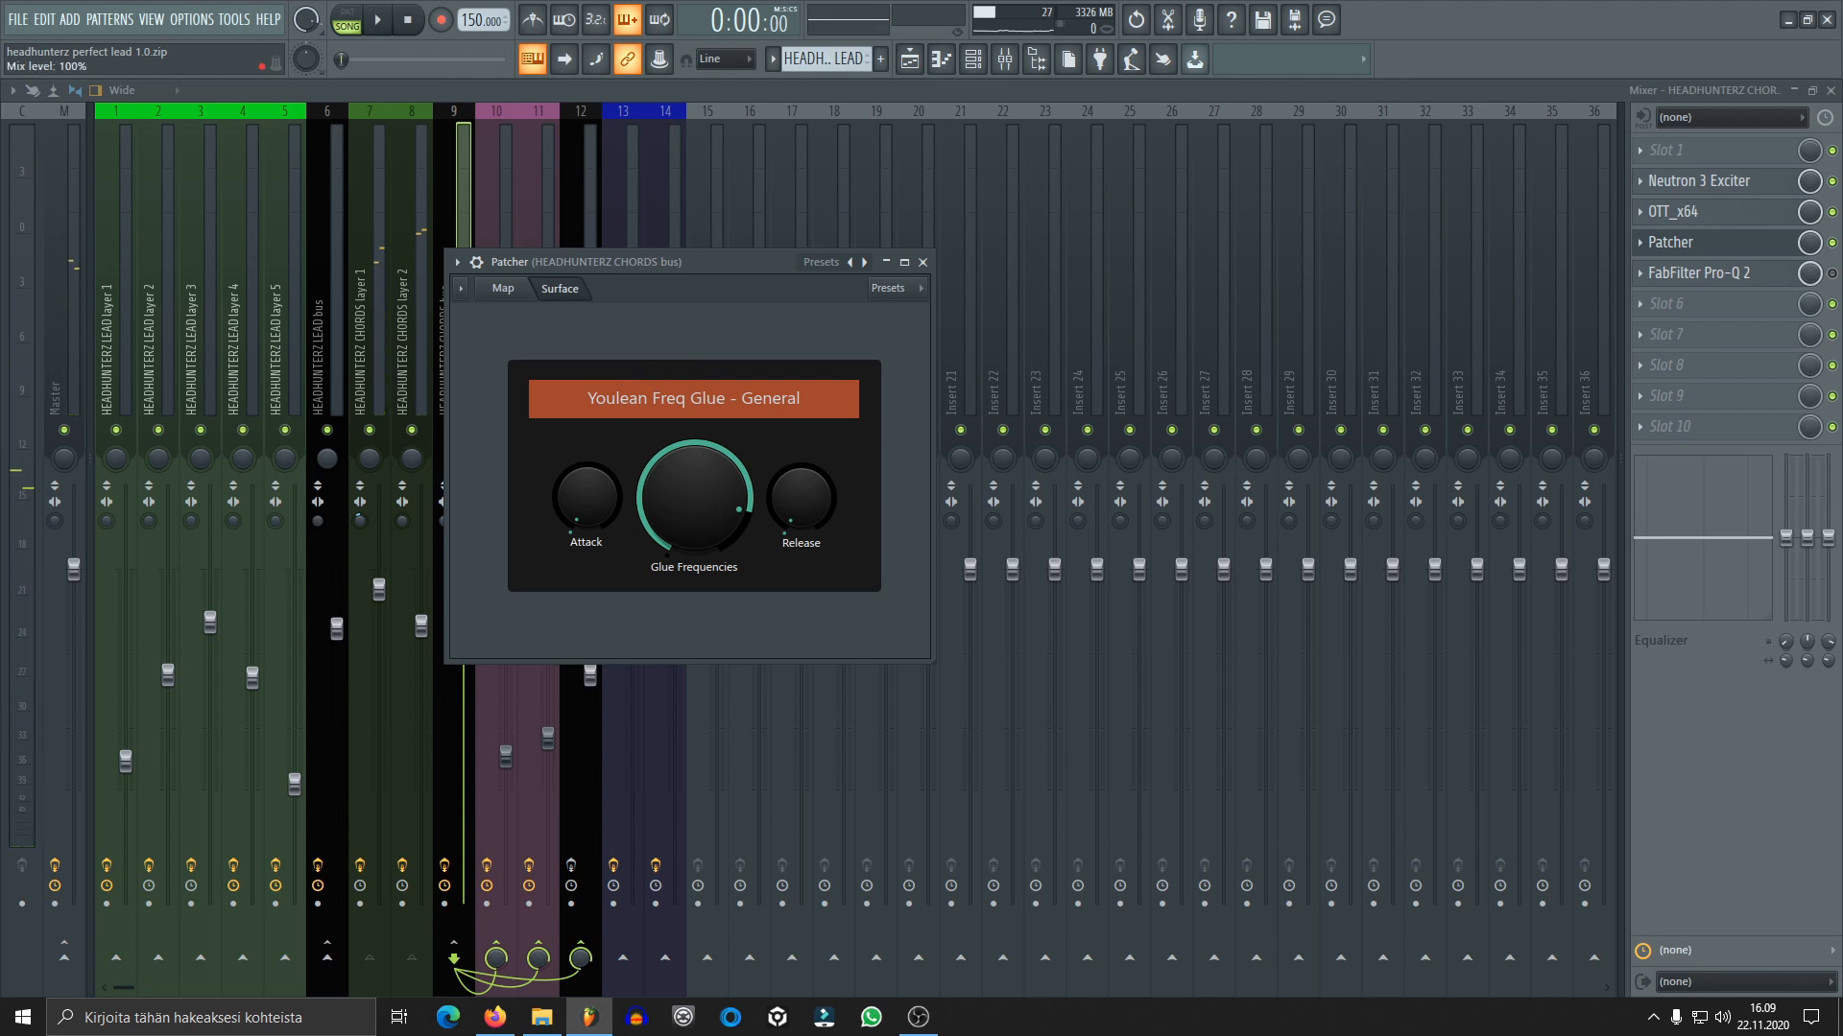
# Enable the FabFilter Pro-Q 2 low cut in slot 5 of the chords bus, audition the chords through it and close its window
pyautogui.click(1758, 275)
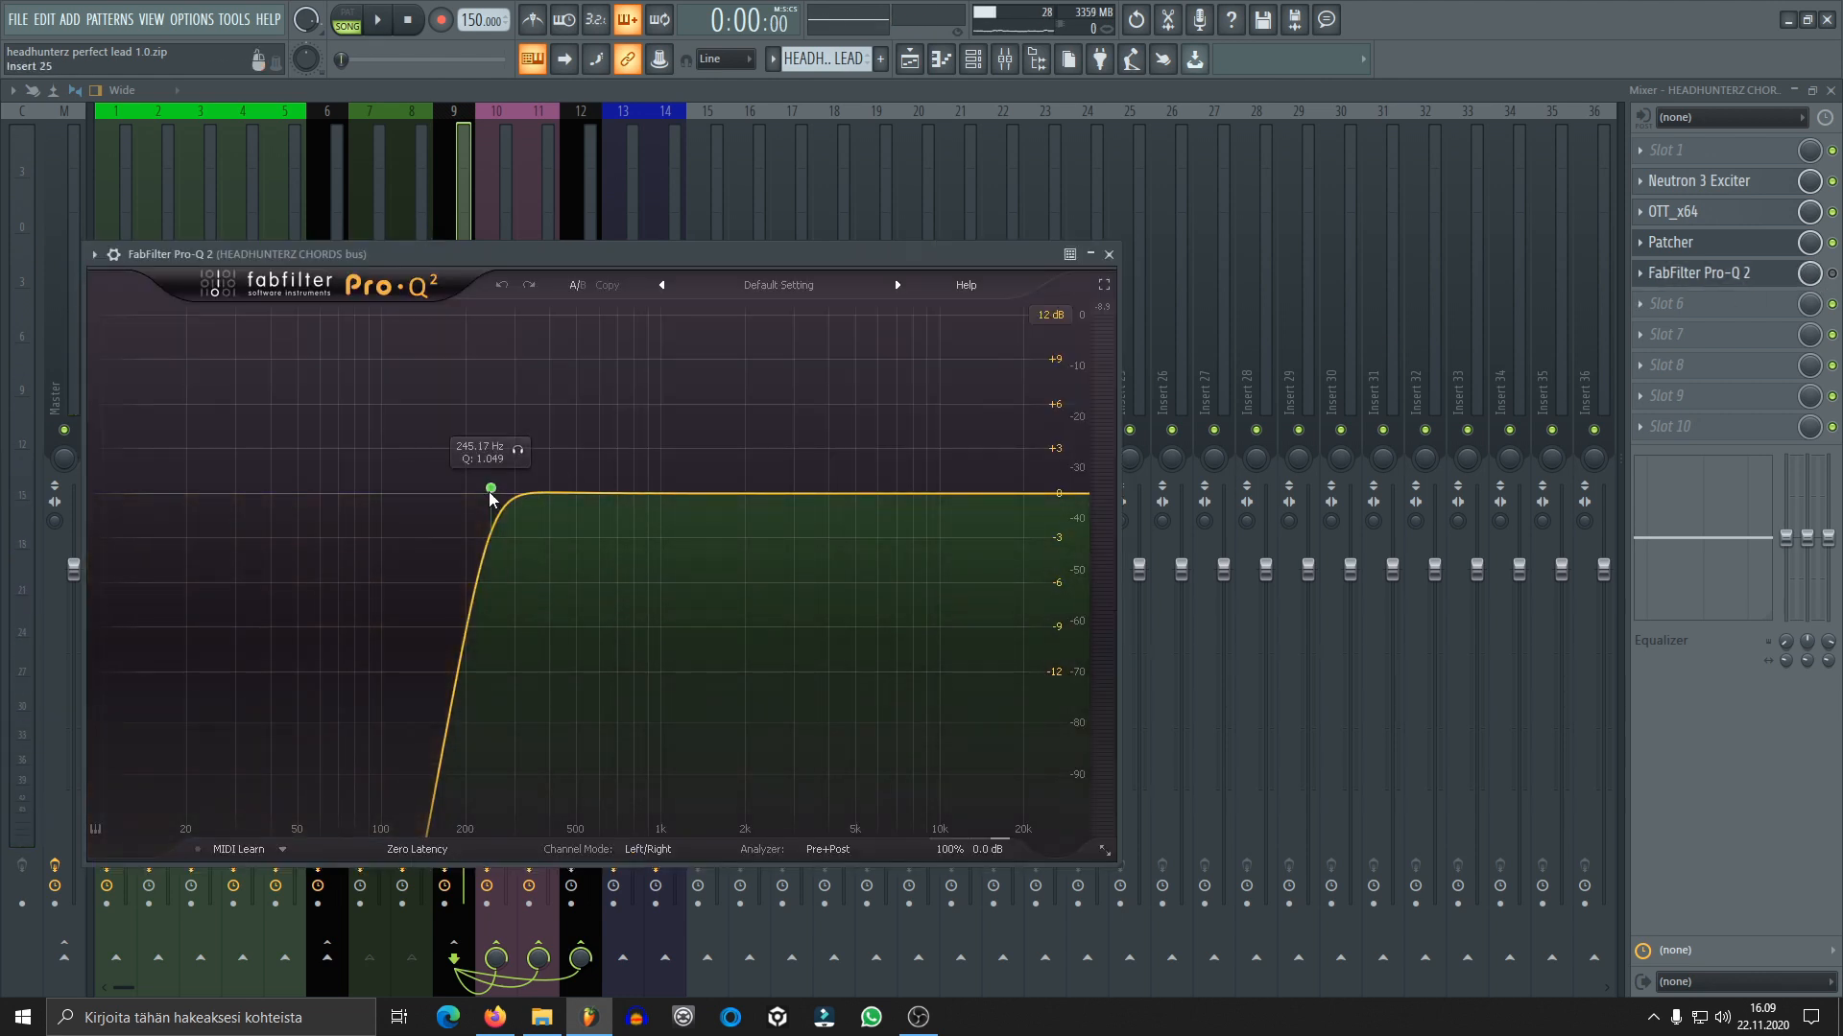
pyautogui.click(1832, 274)
pyautogui.click(1722, 275)
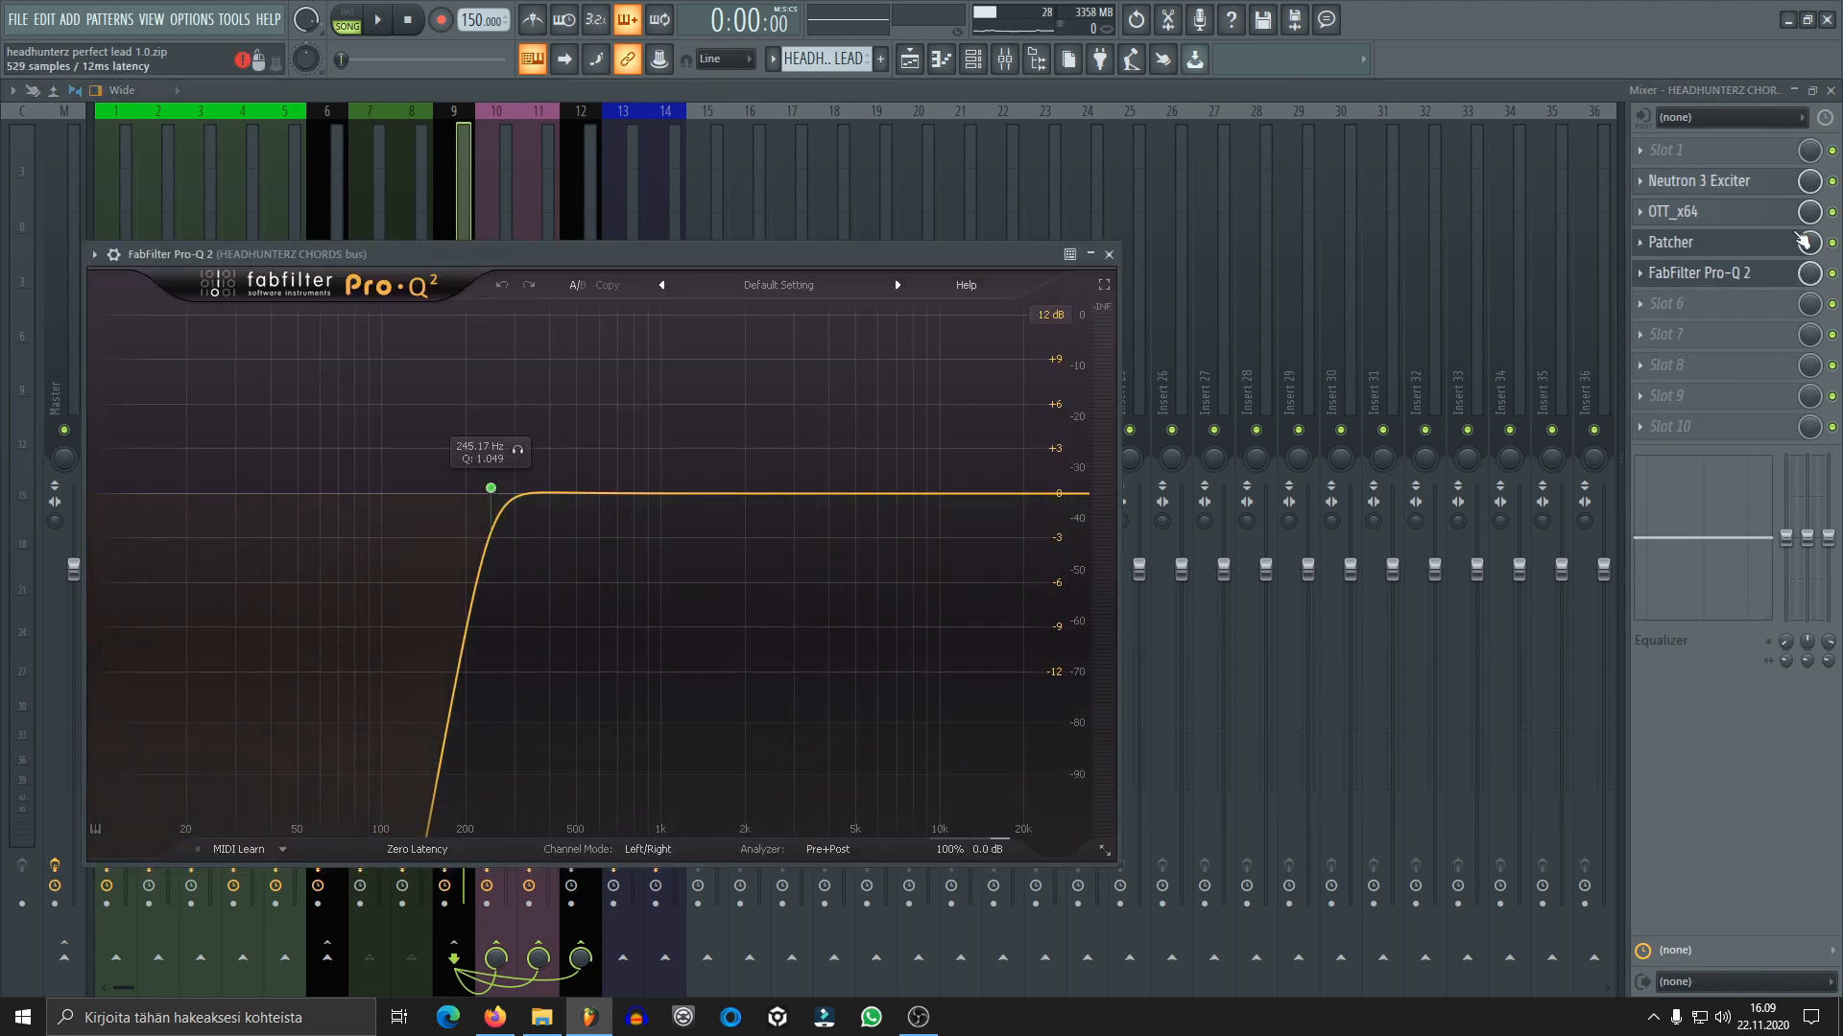
pyautogui.press('space')
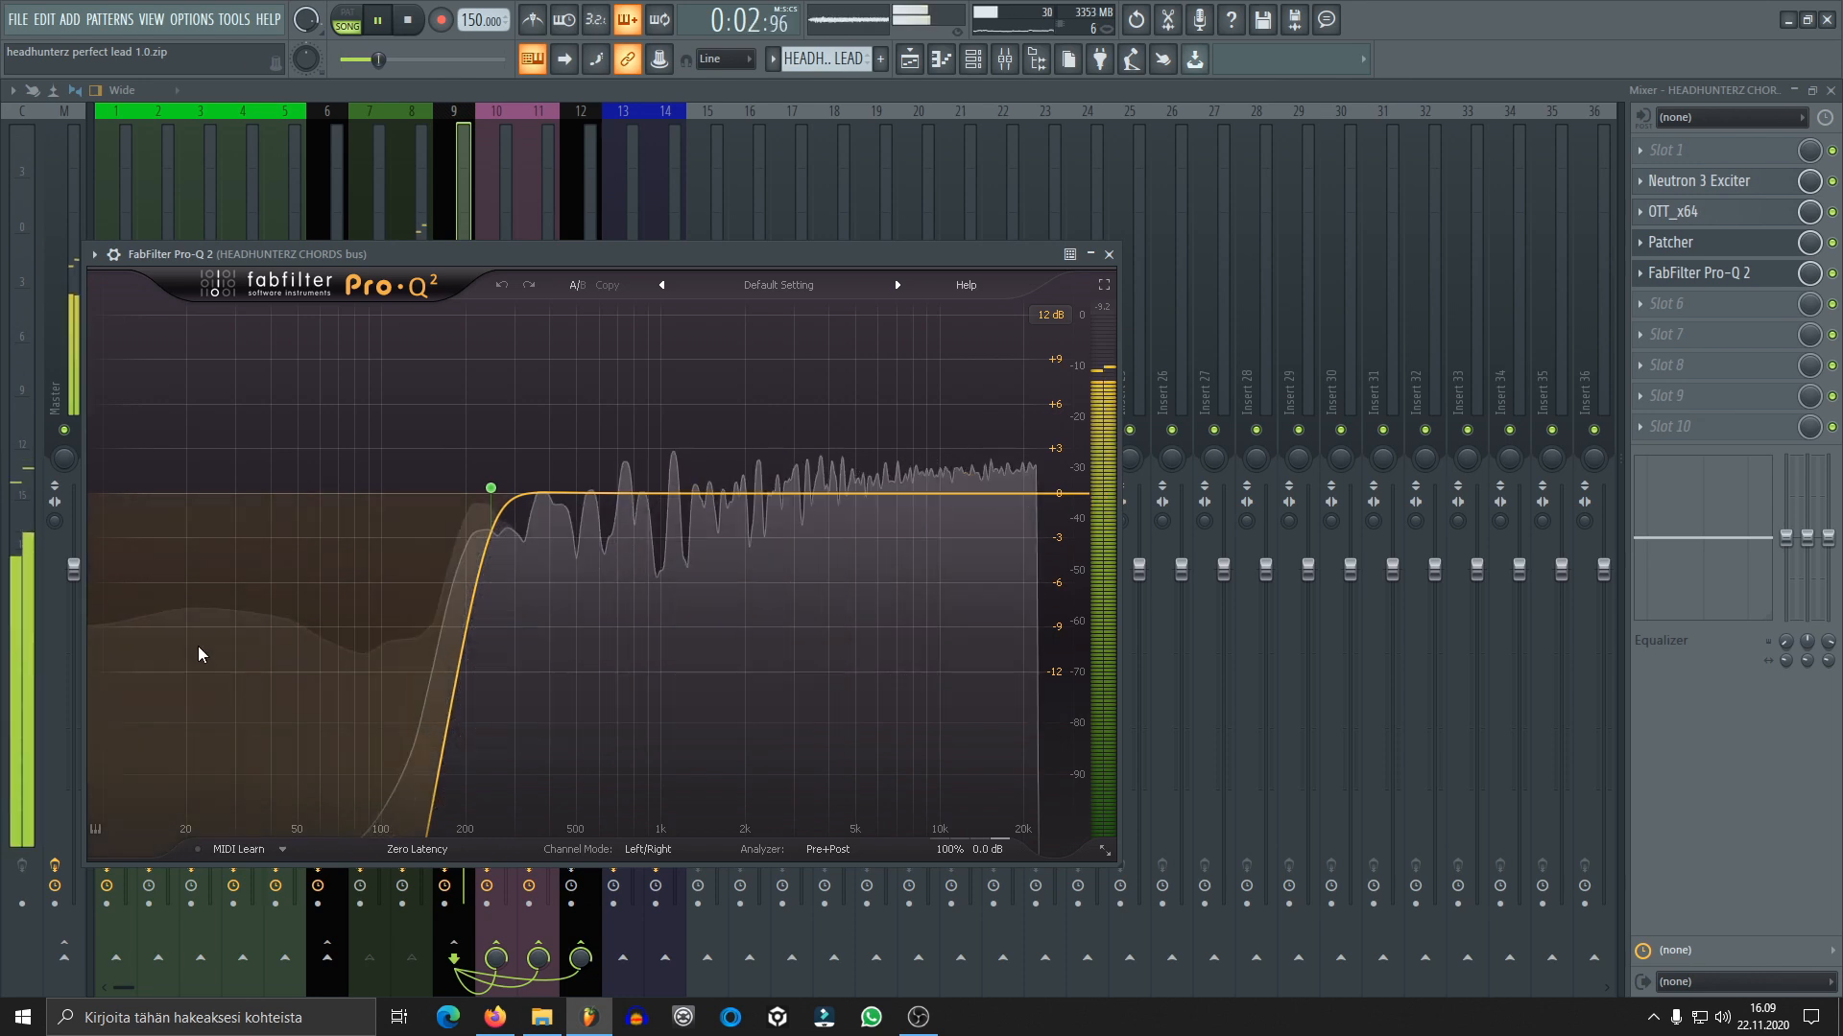
pyautogui.press('space')
pyautogui.click(1108, 255)
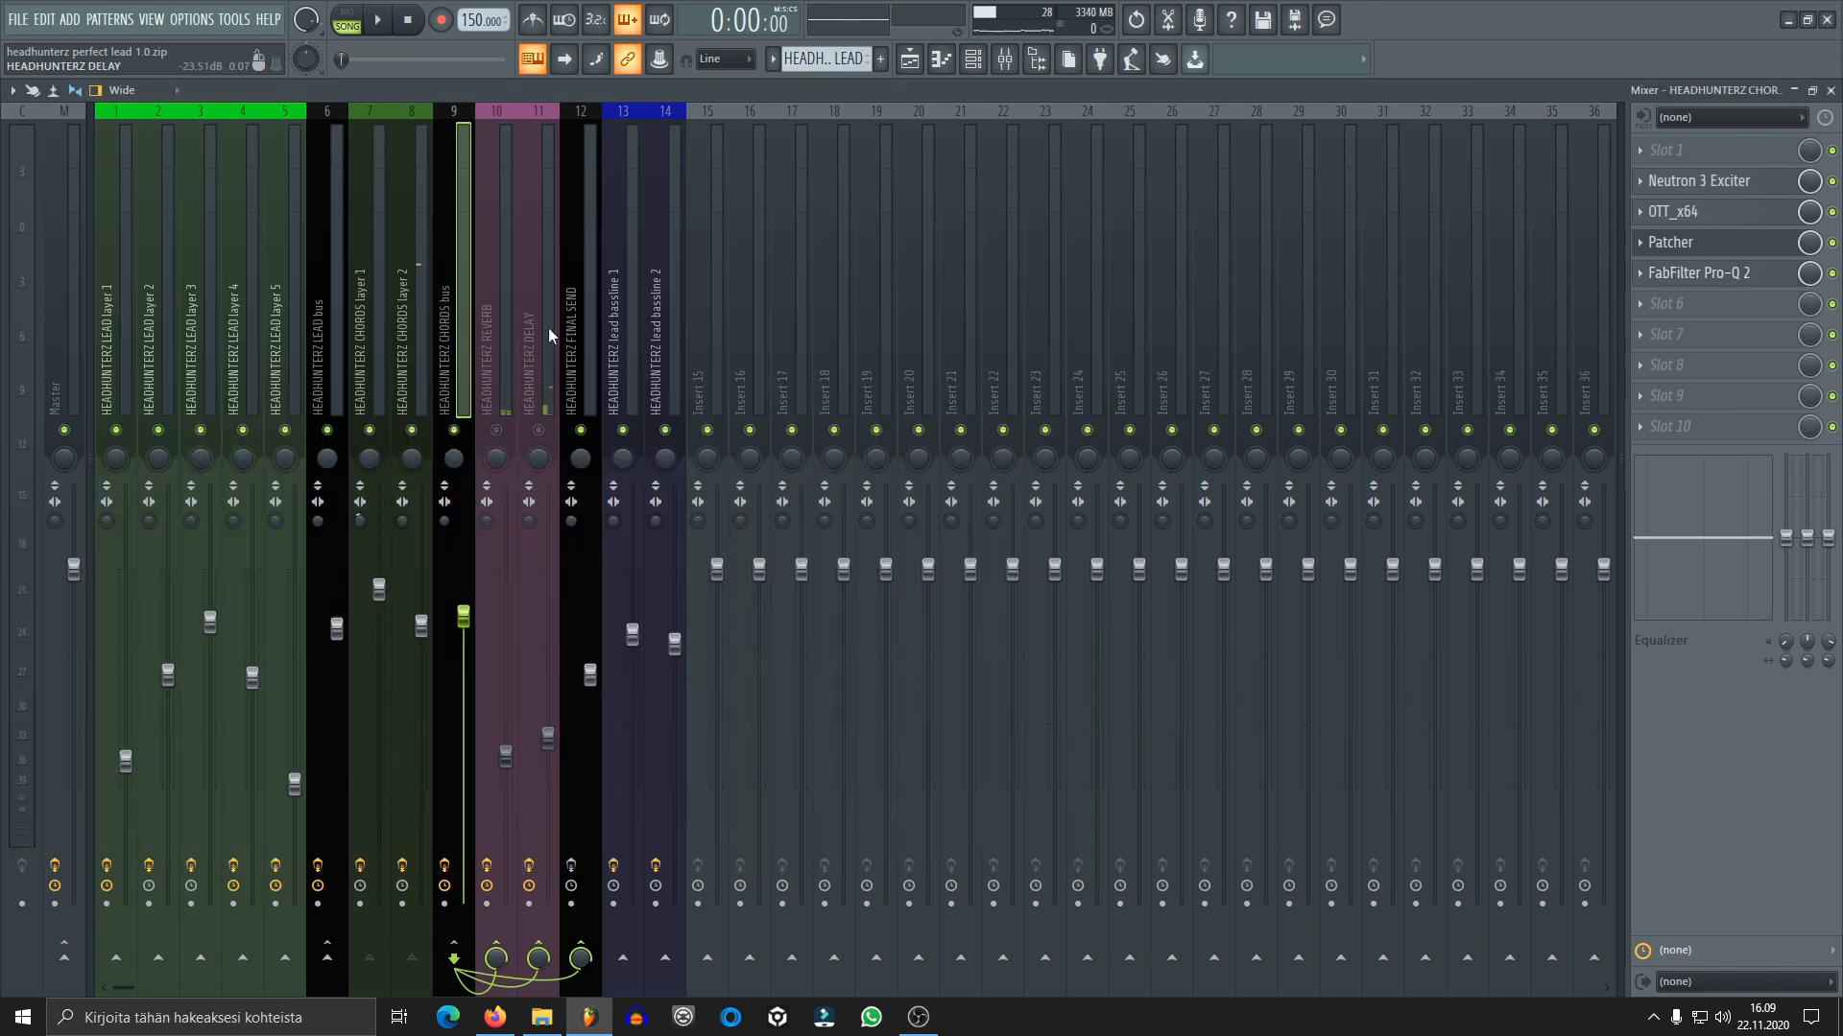
# Review parts A and B of the lead bassline 1 Sylenth1 and examine the bassline's notes in the piano roll
pyautogui.moveTo(918, 1018)
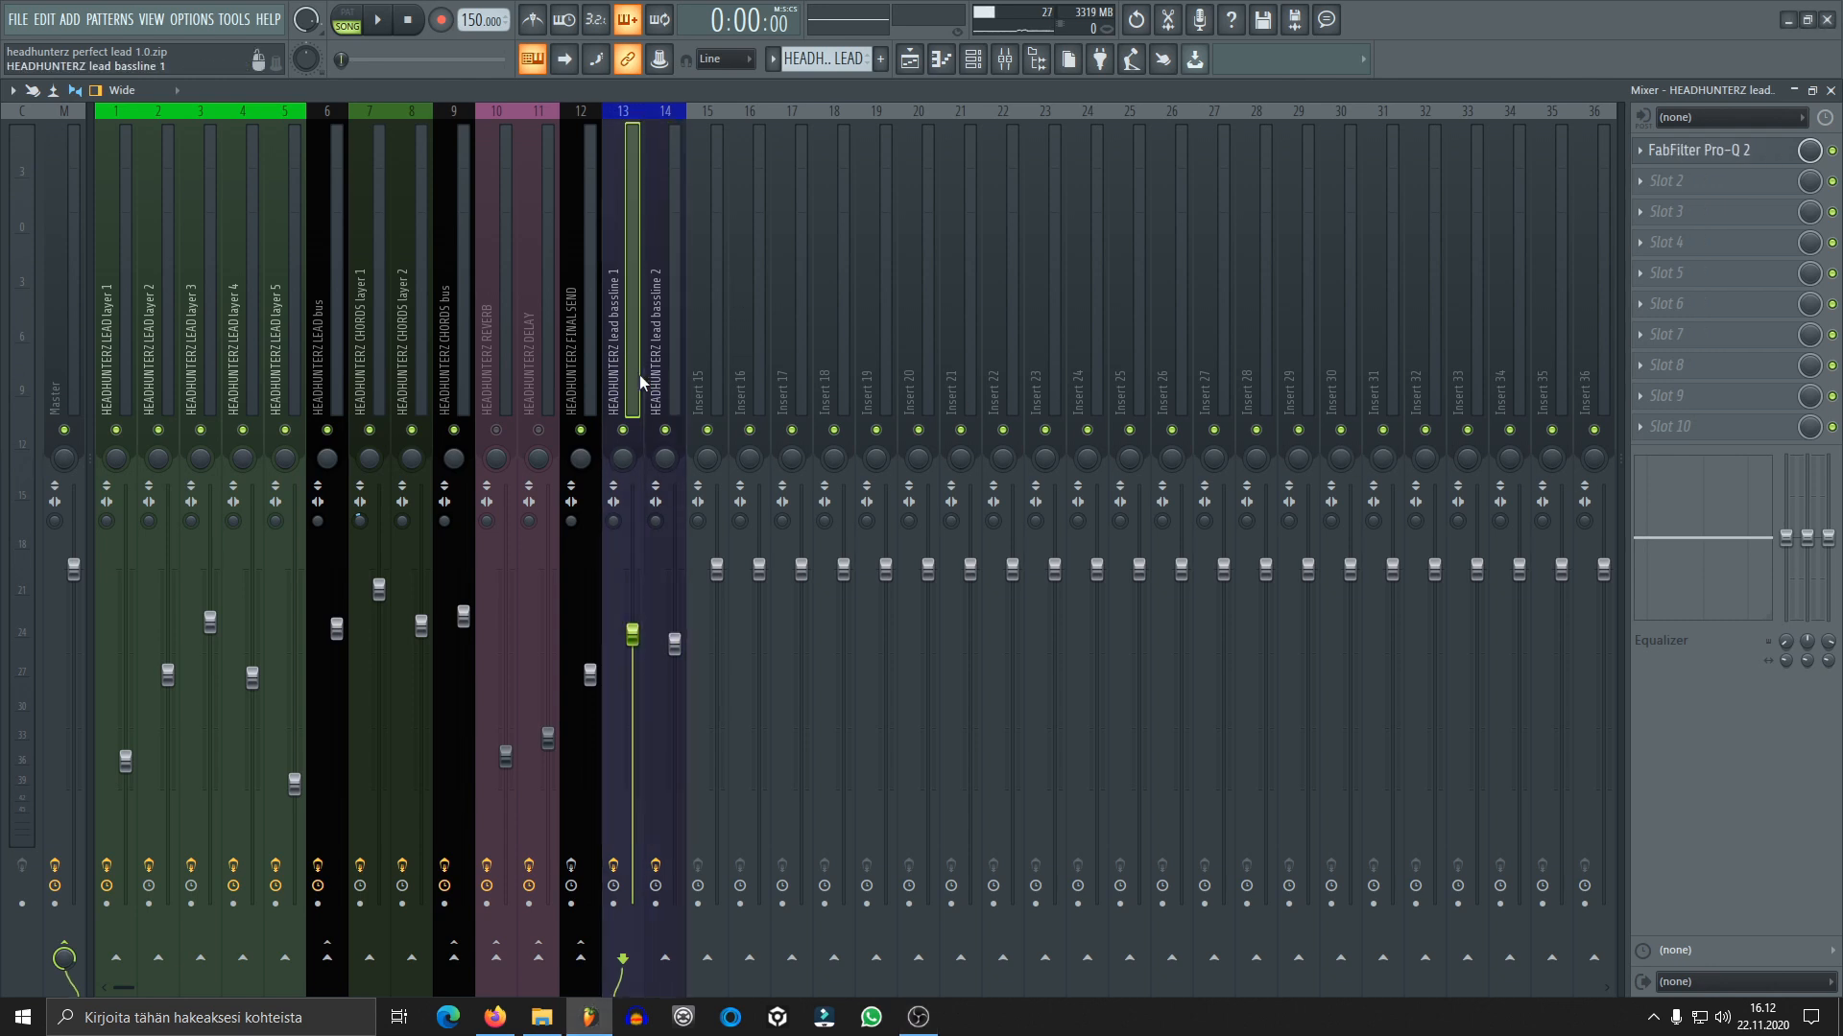
pyautogui.click(972, 60)
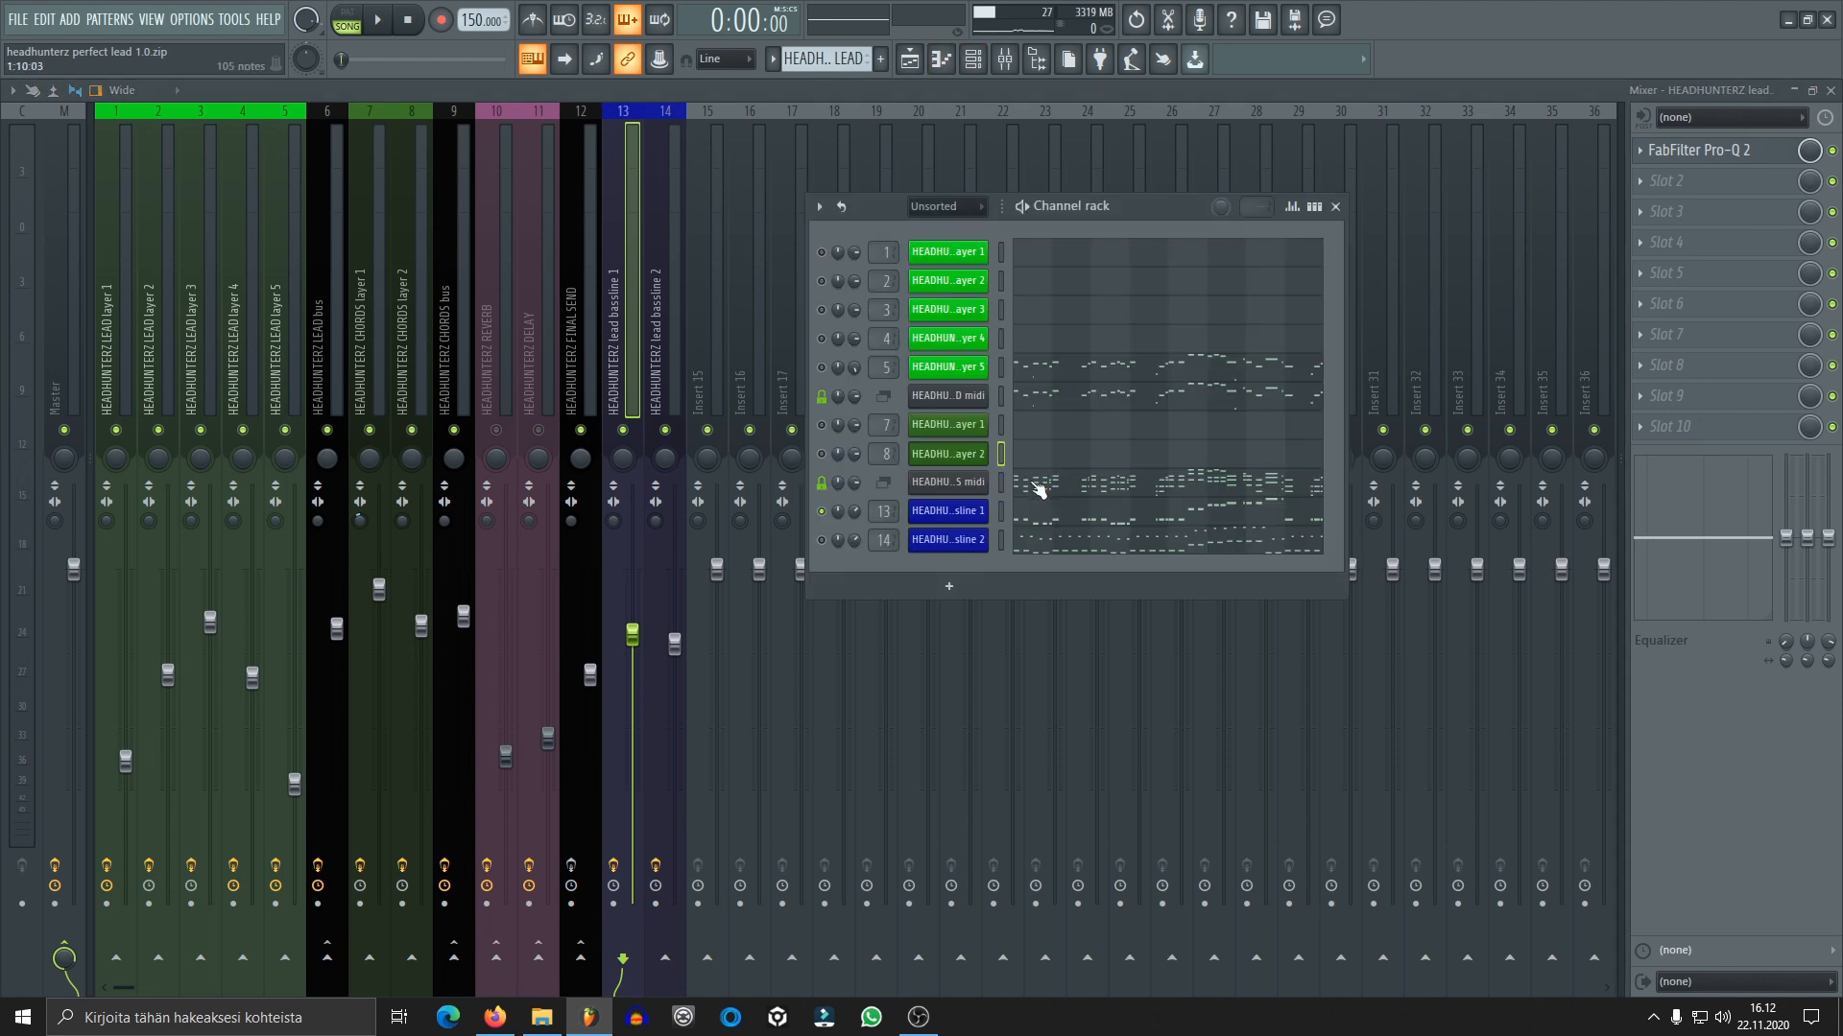
pyautogui.click(948, 511)
pyautogui.moveTo(602, 205); pyautogui.dragTo(972, 159)
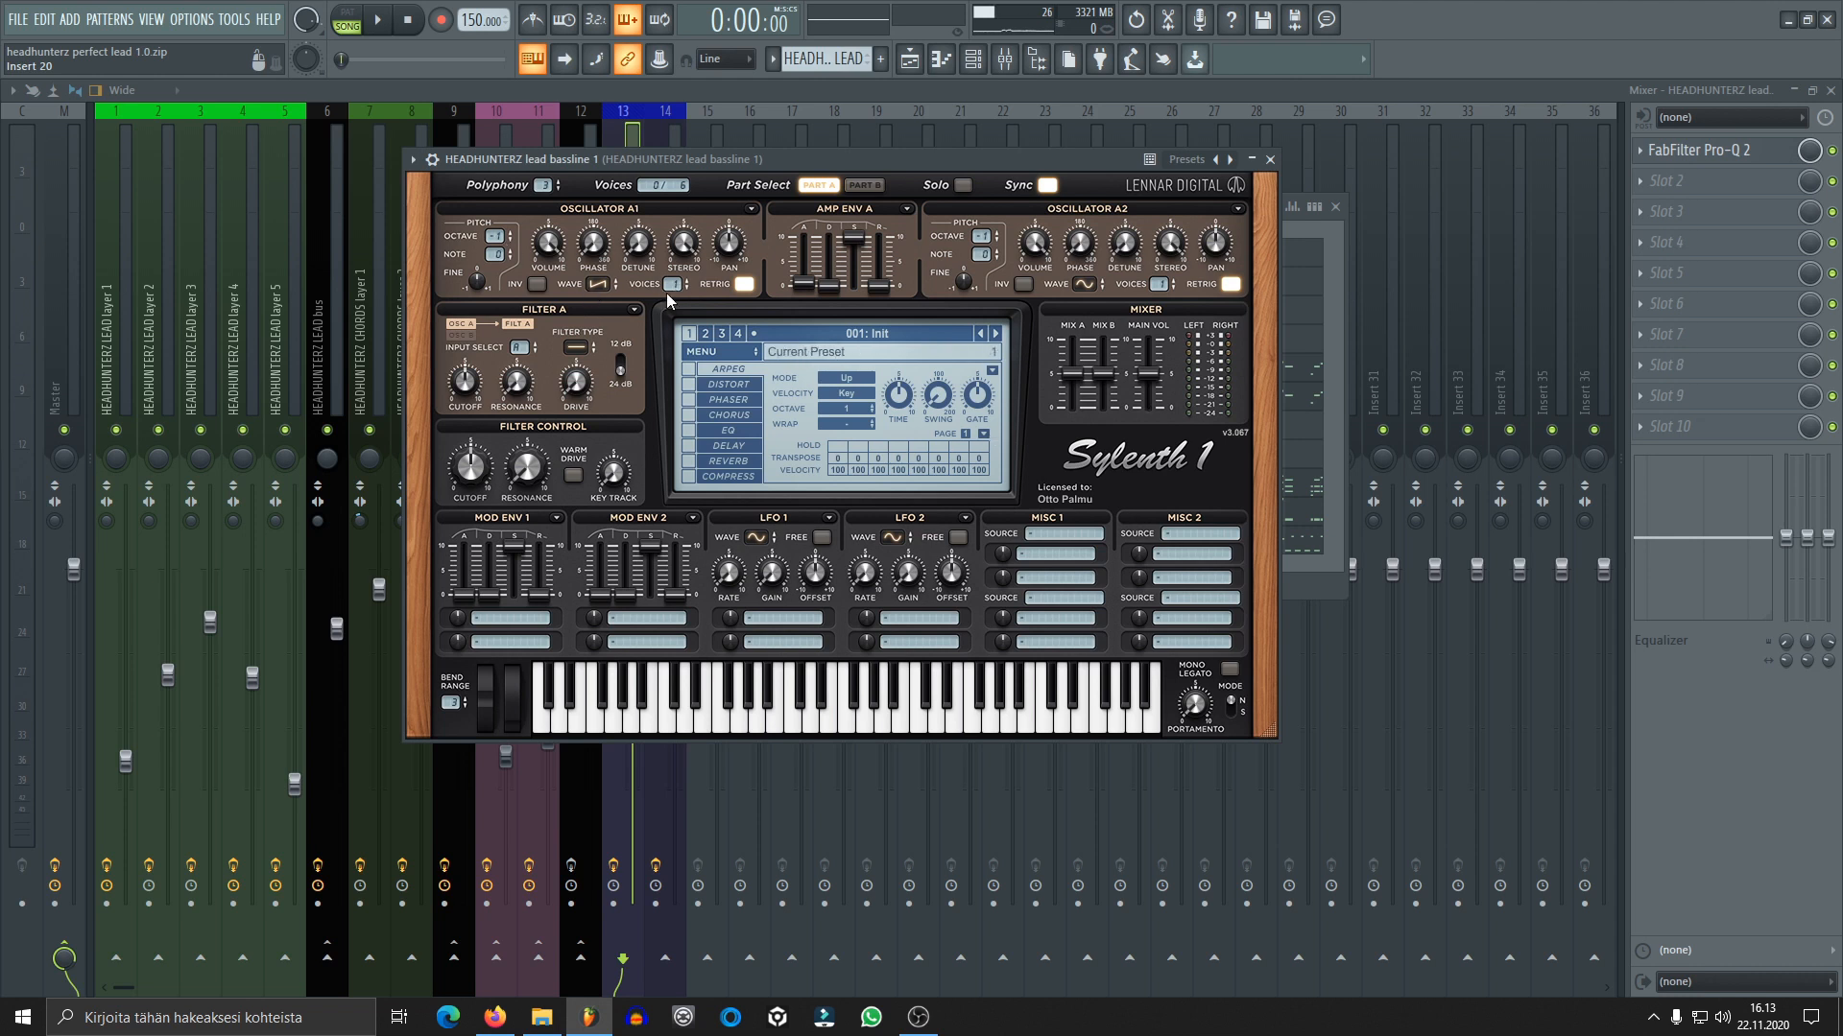
pyautogui.click(870, 187)
pyautogui.click(831, 187)
pyautogui.click(1270, 160)
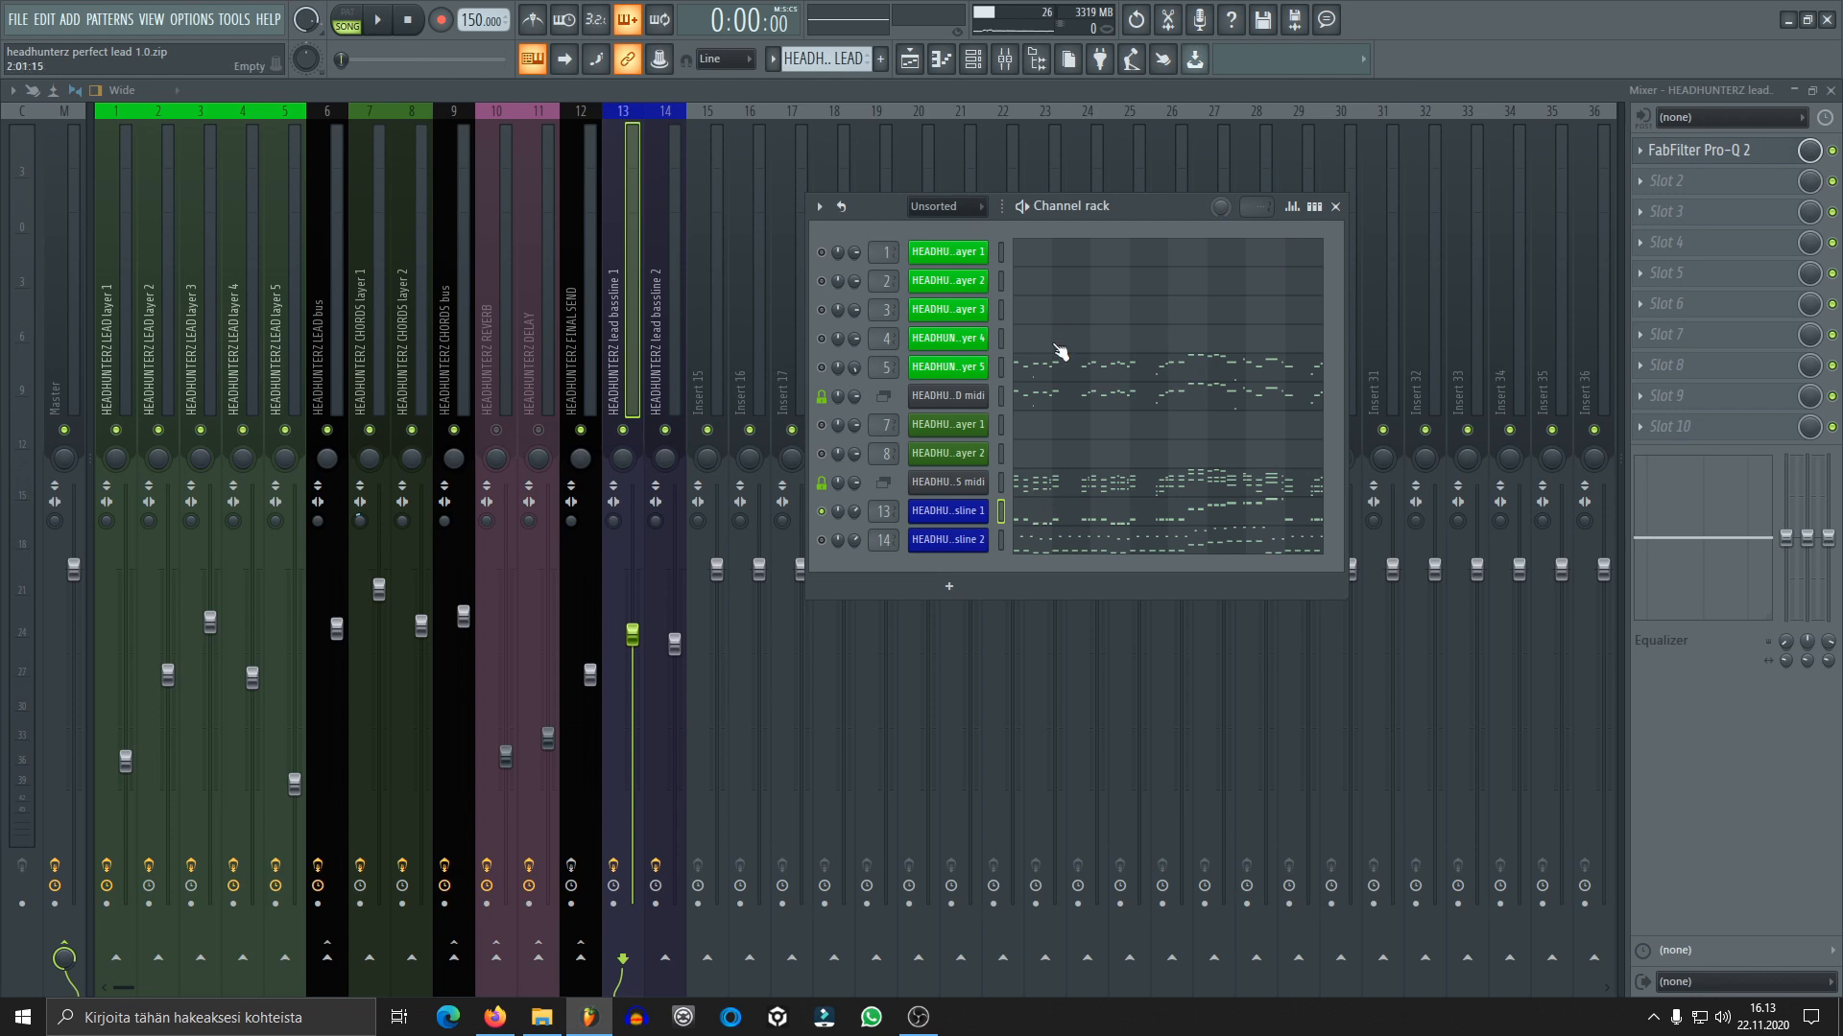
pyautogui.click(1031, 538)
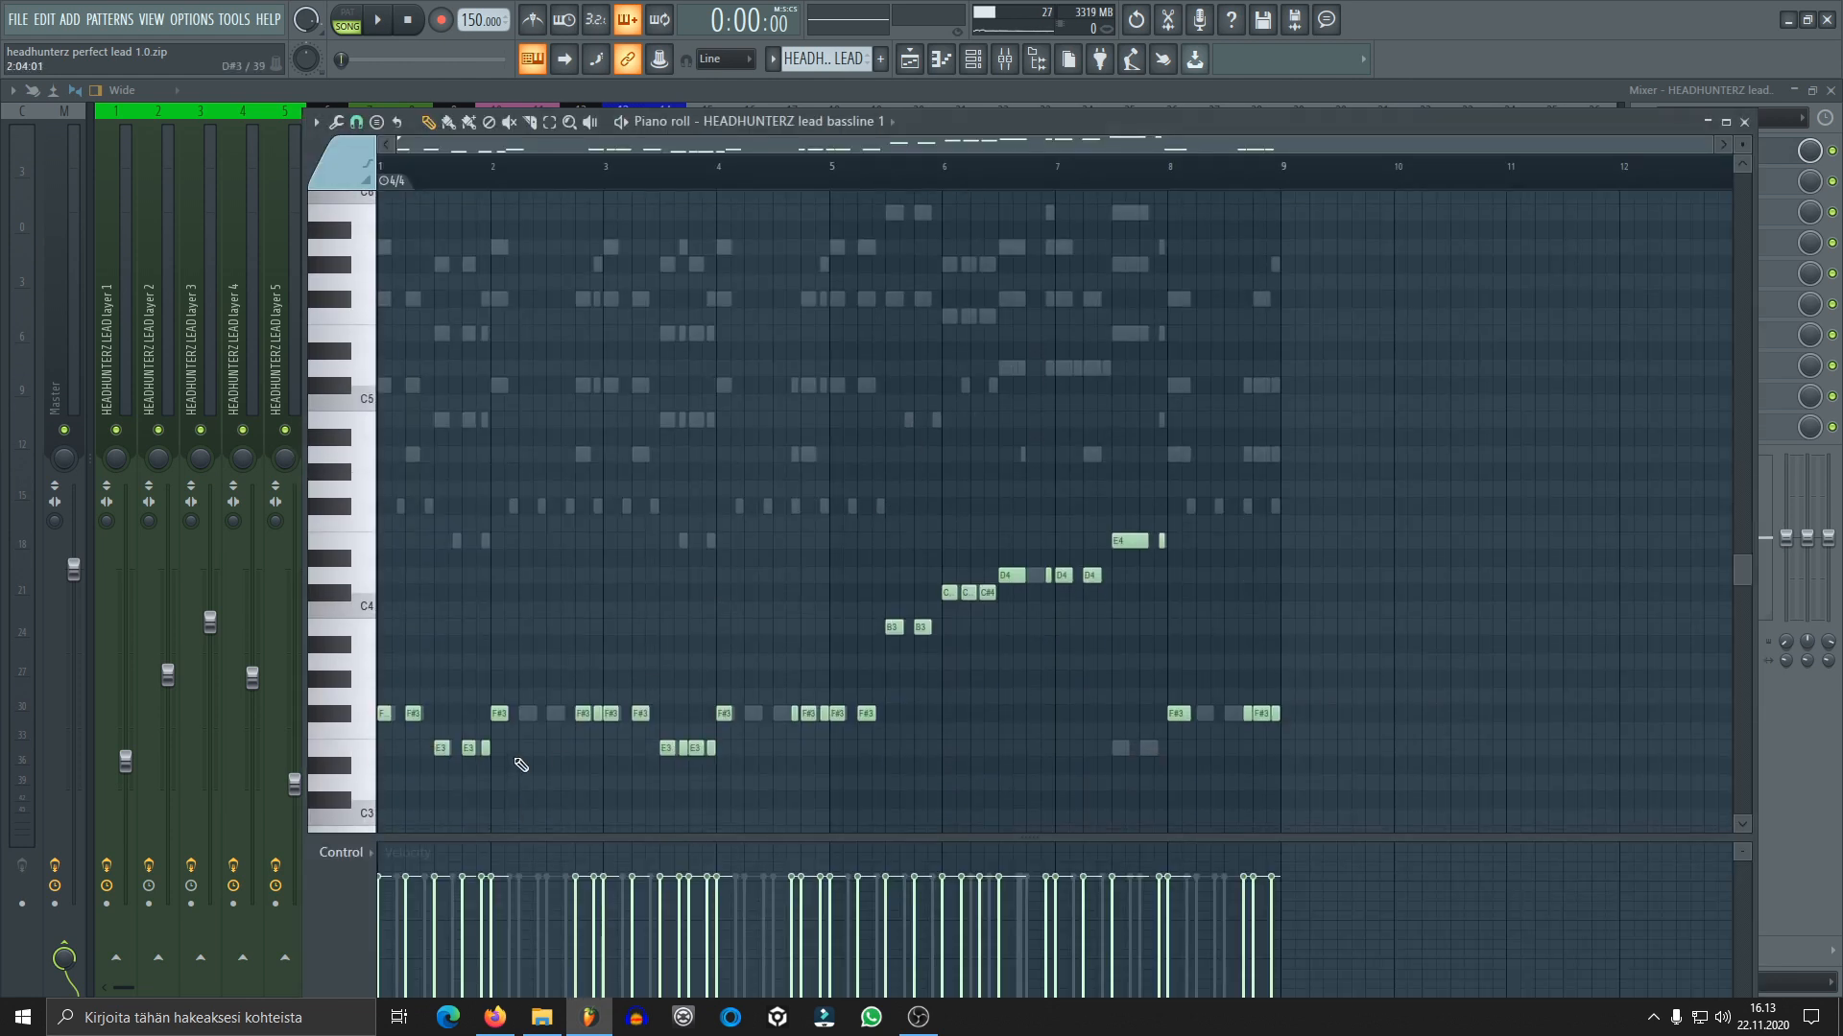
pyautogui.click(1743, 122)
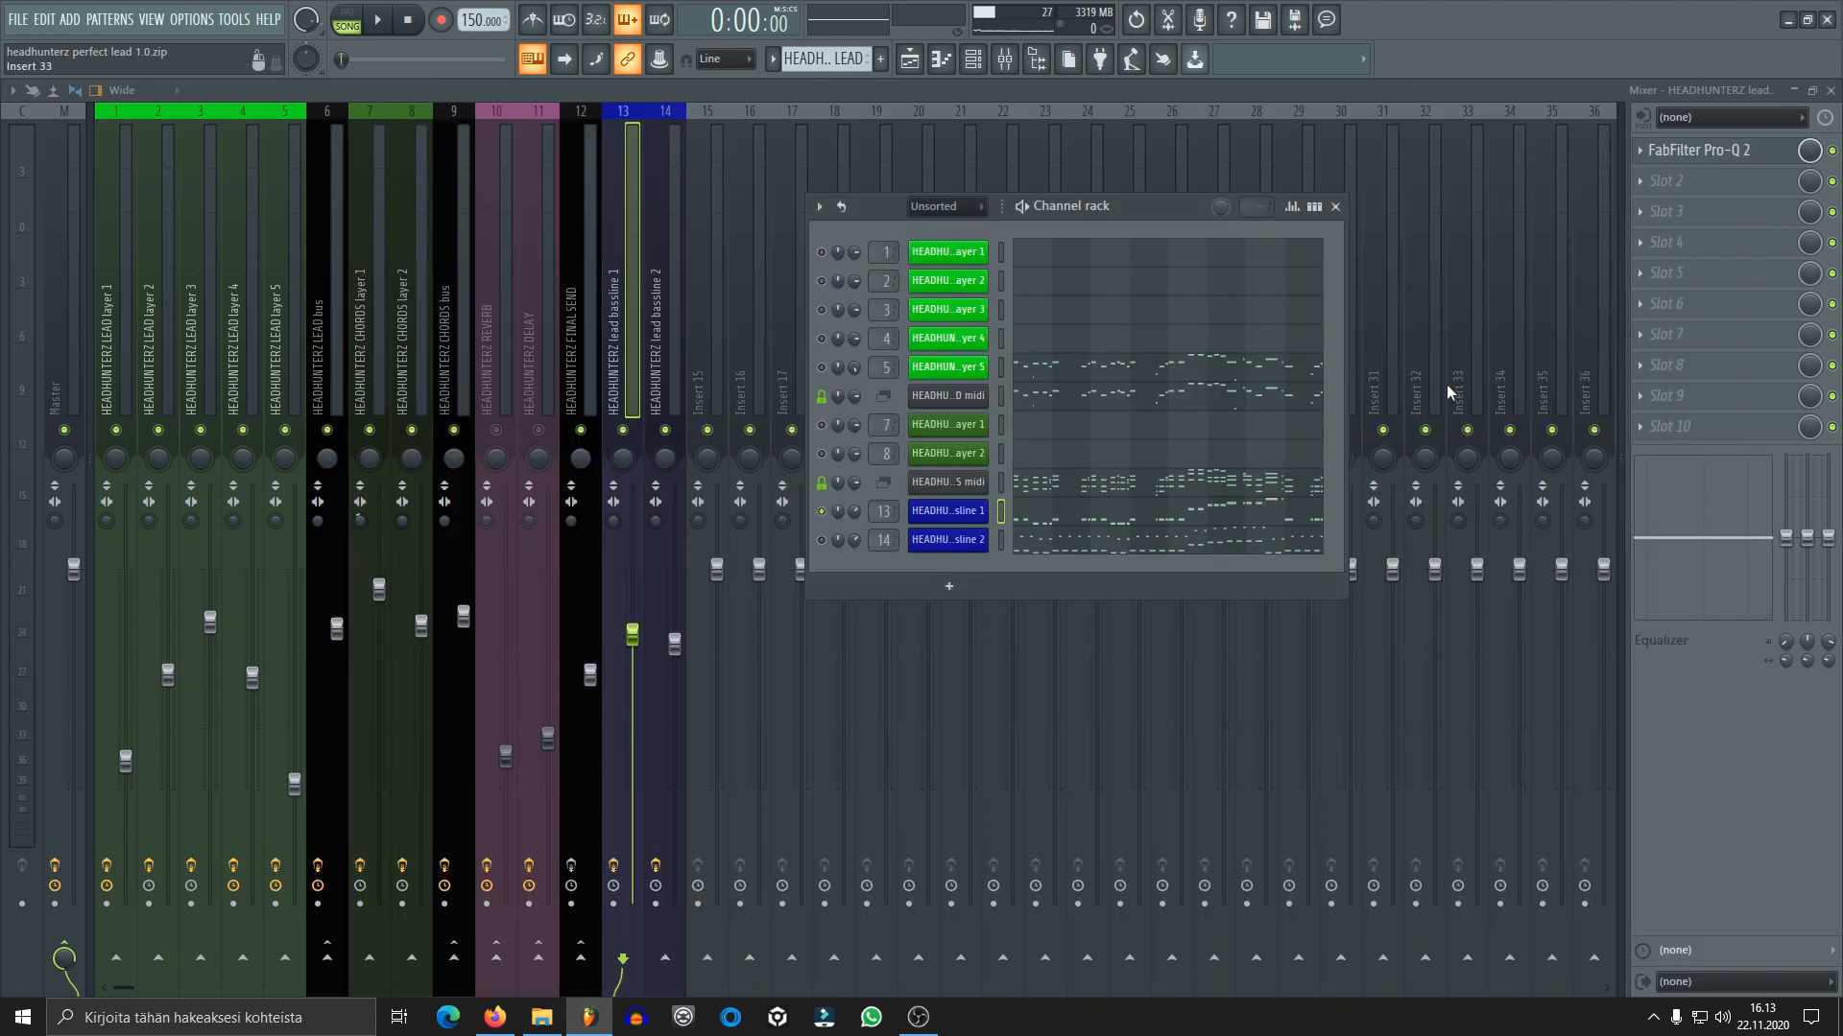
# Examine the FabFilter Pro-Q 2 high cut on lead bassline 1, audition the bassline through it and close its window
pyautogui.click(1723, 154)
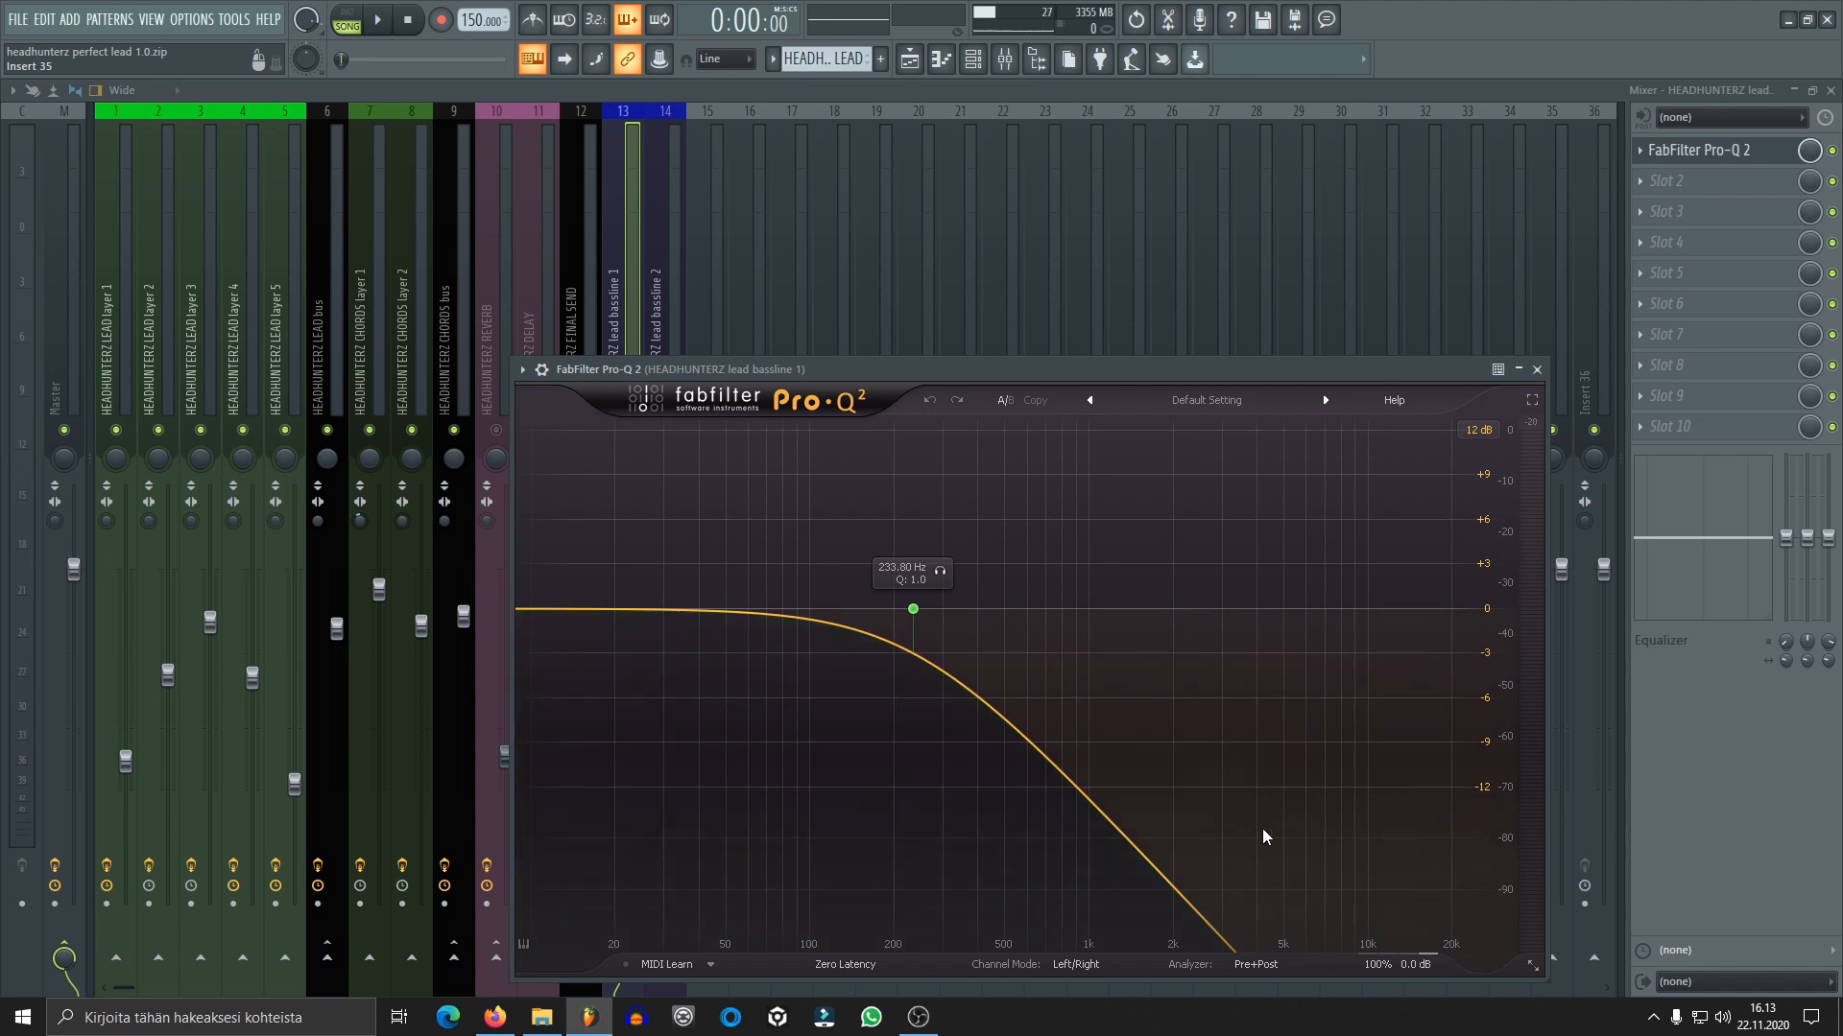
pyautogui.click(387, 30)
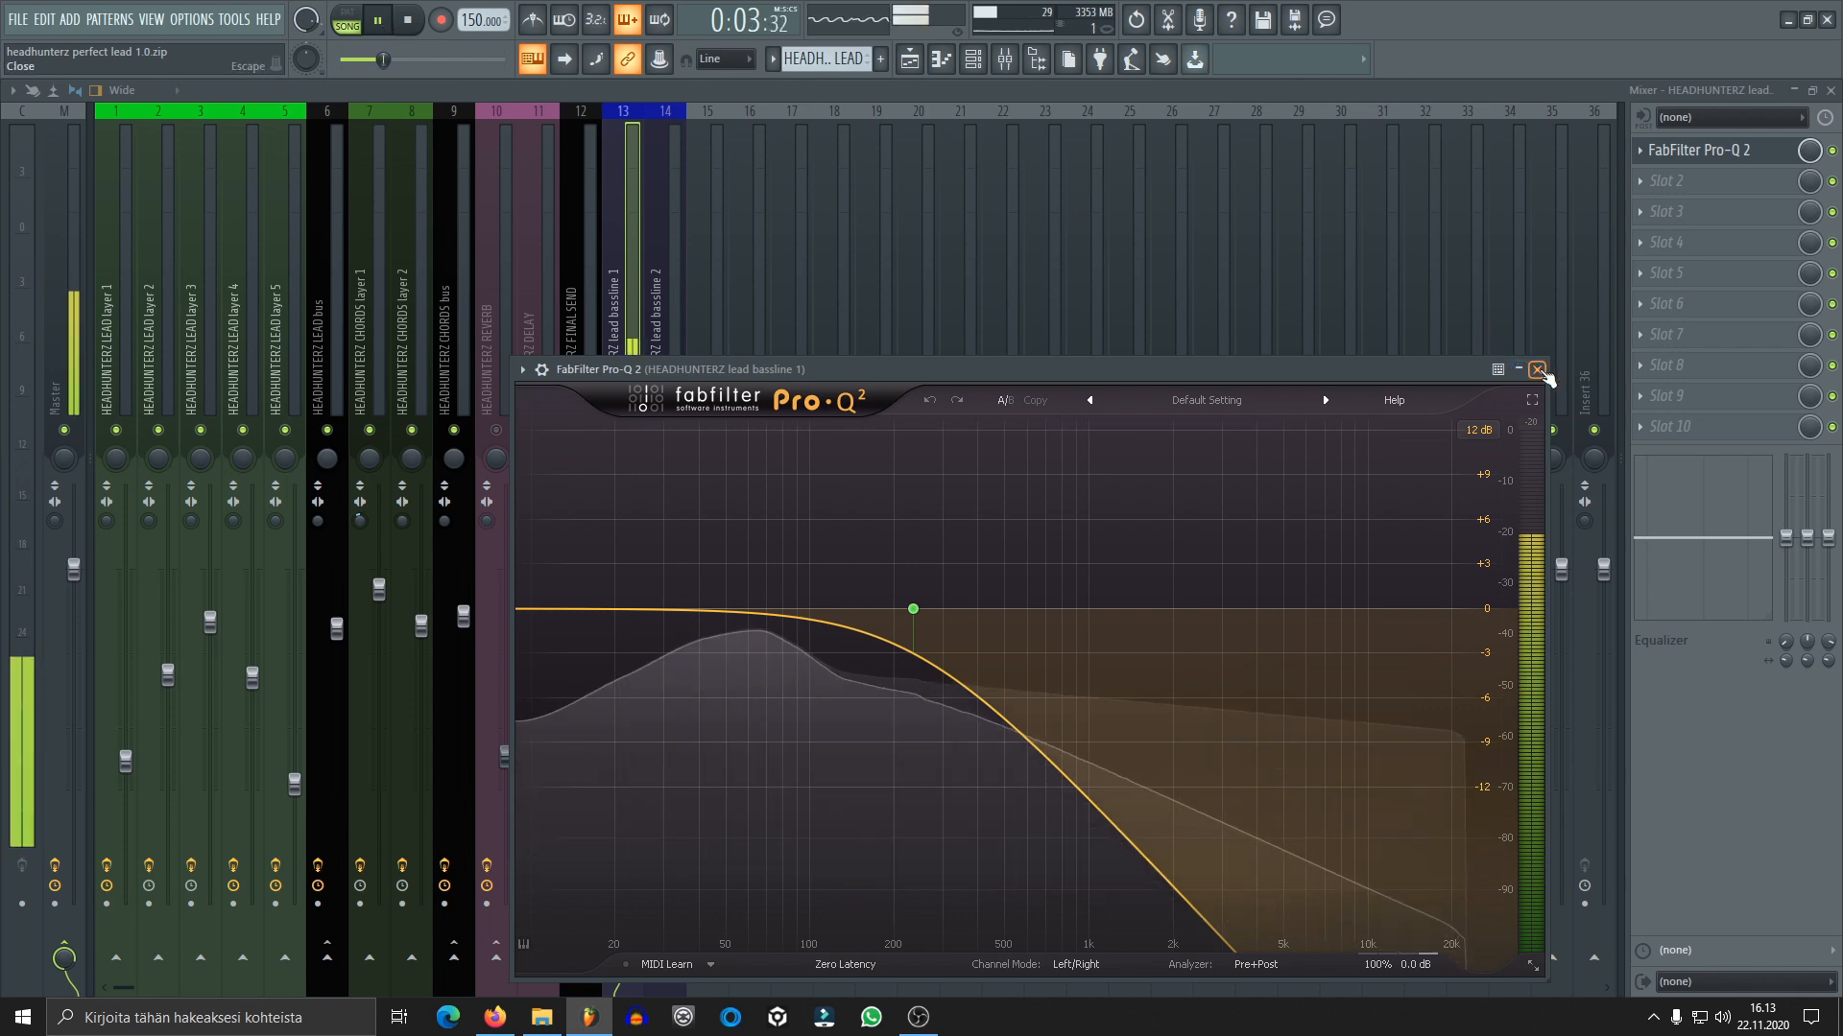
pyautogui.click(1537, 370)
pyautogui.press('space')
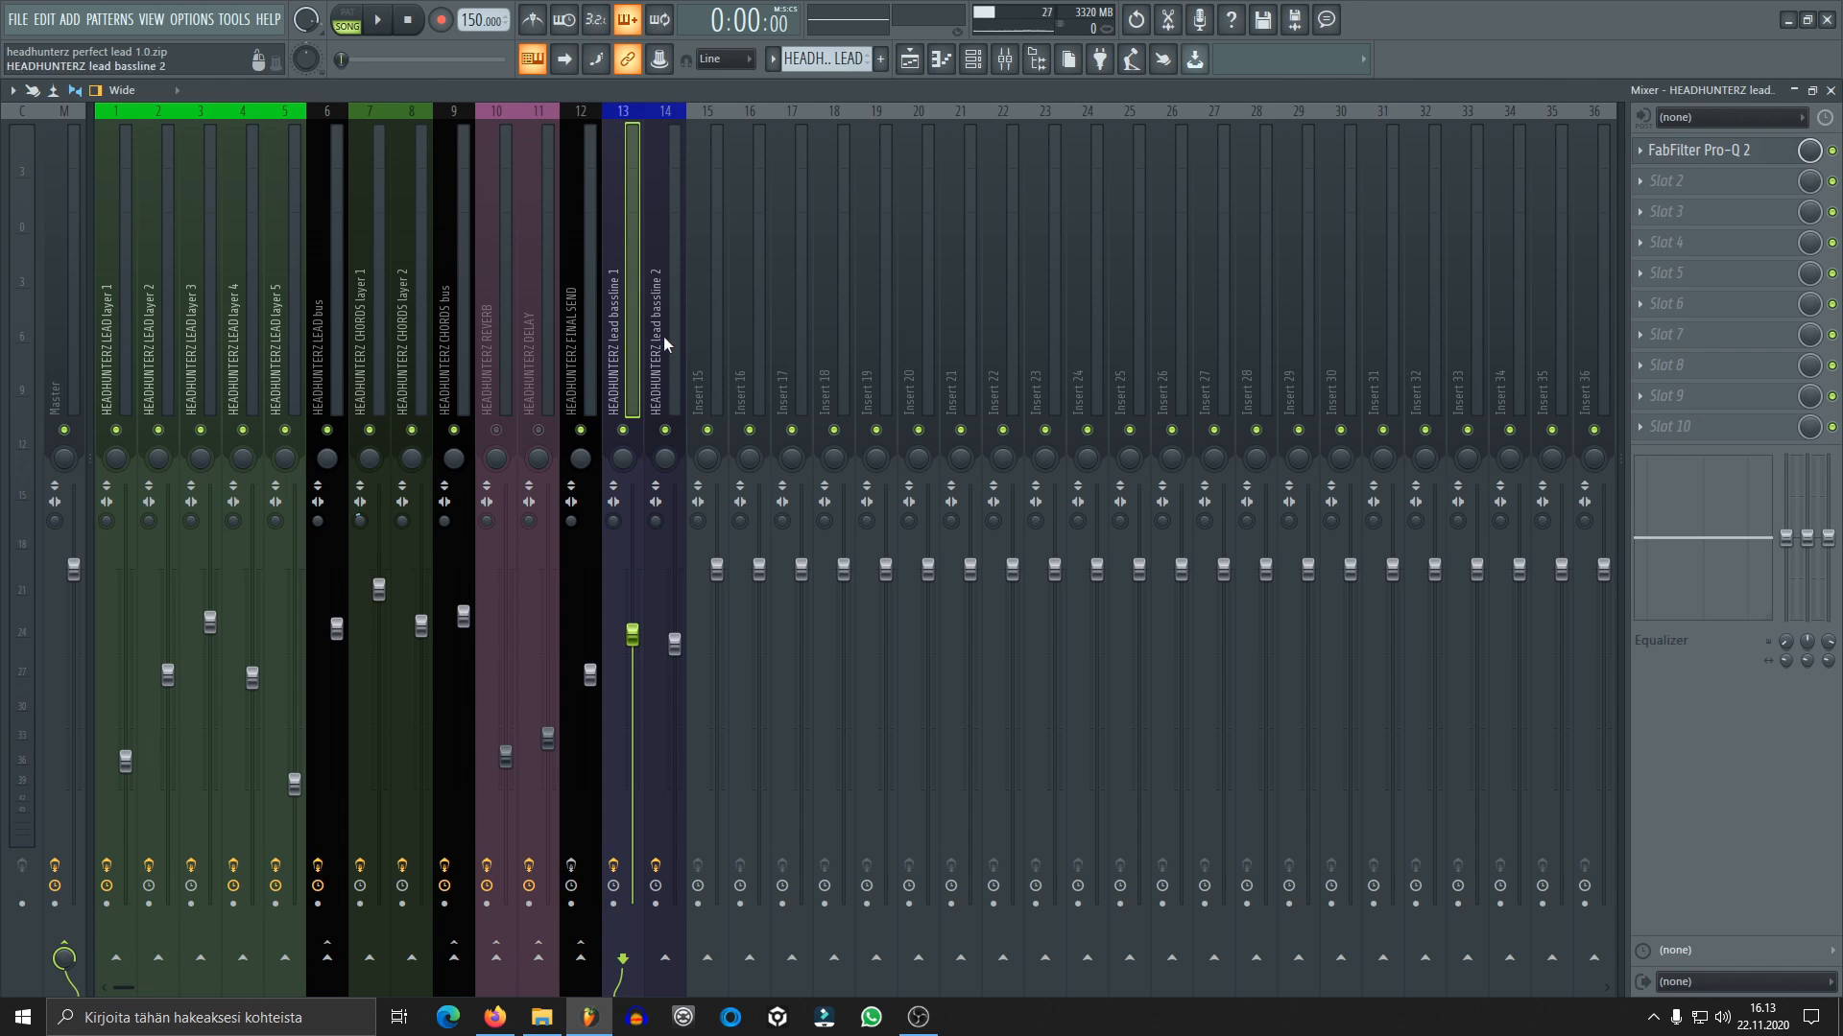
# Audition lead bassline 2 from the channel rack and review its Sylenth1 settings, closing both windows when done
pyautogui.press('F6')
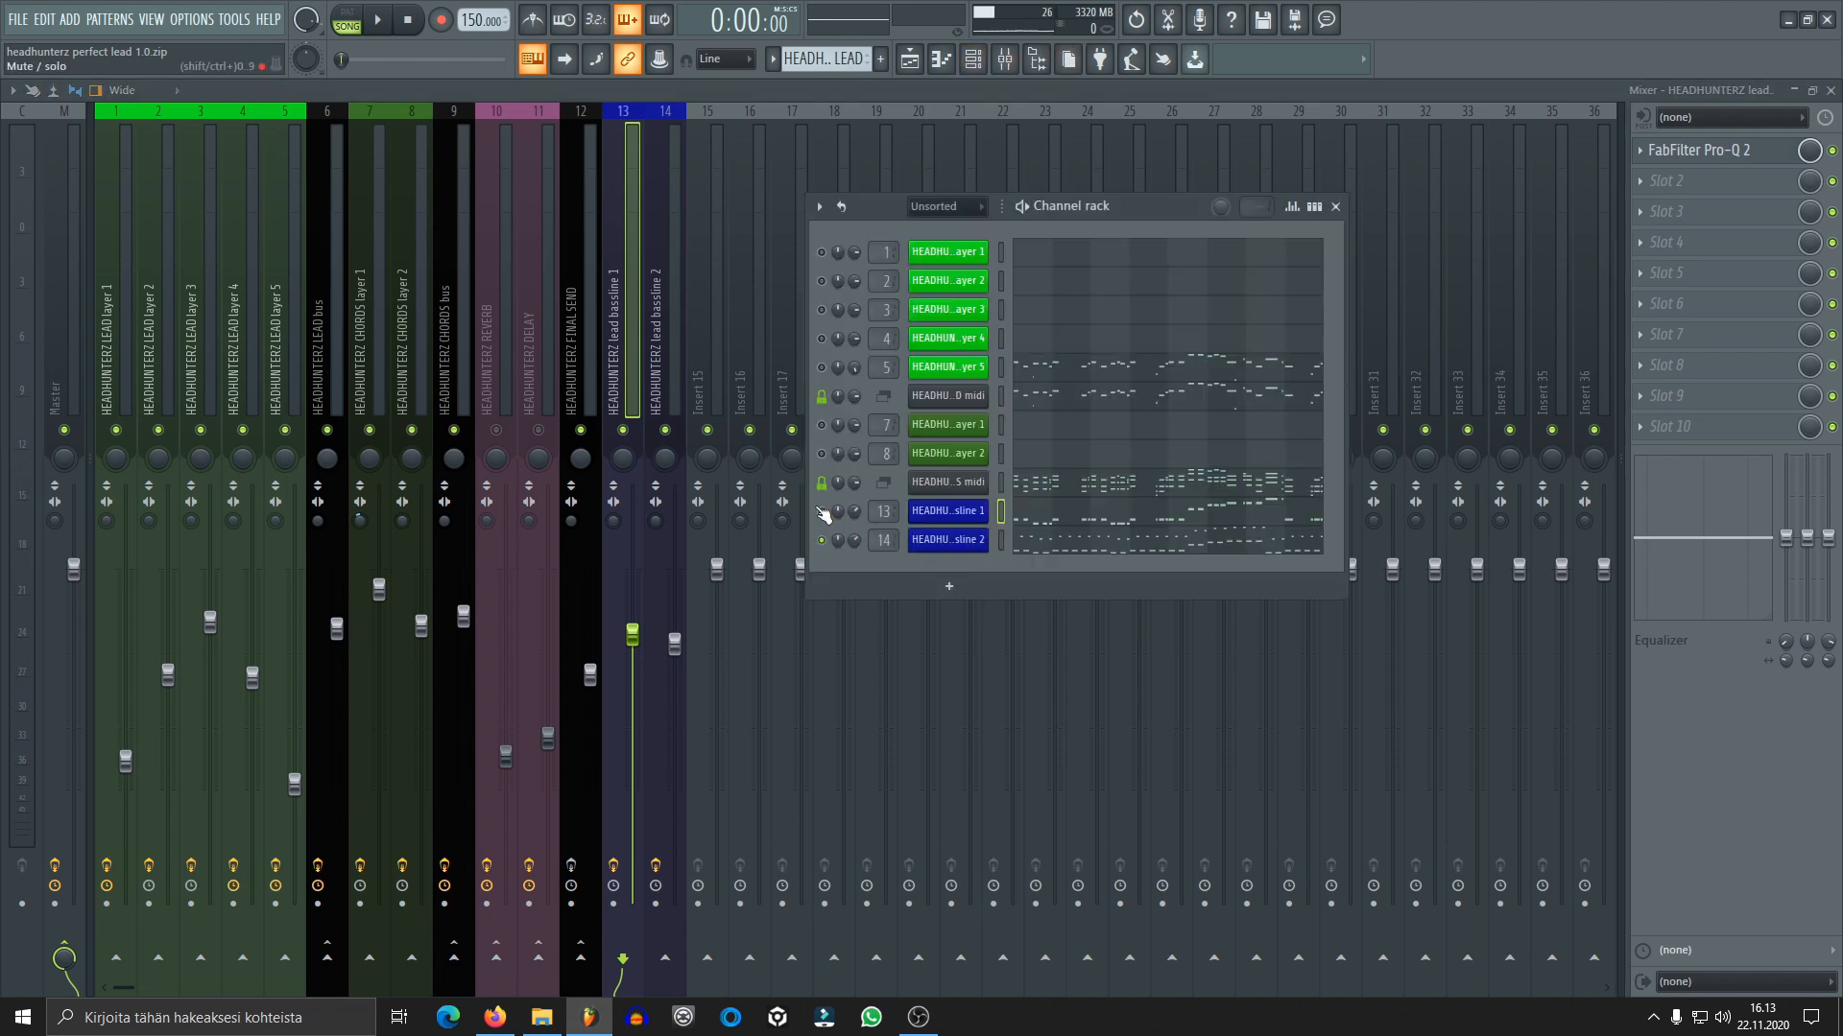
pyautogui.press('space')
pyautogui.click(975, 540)
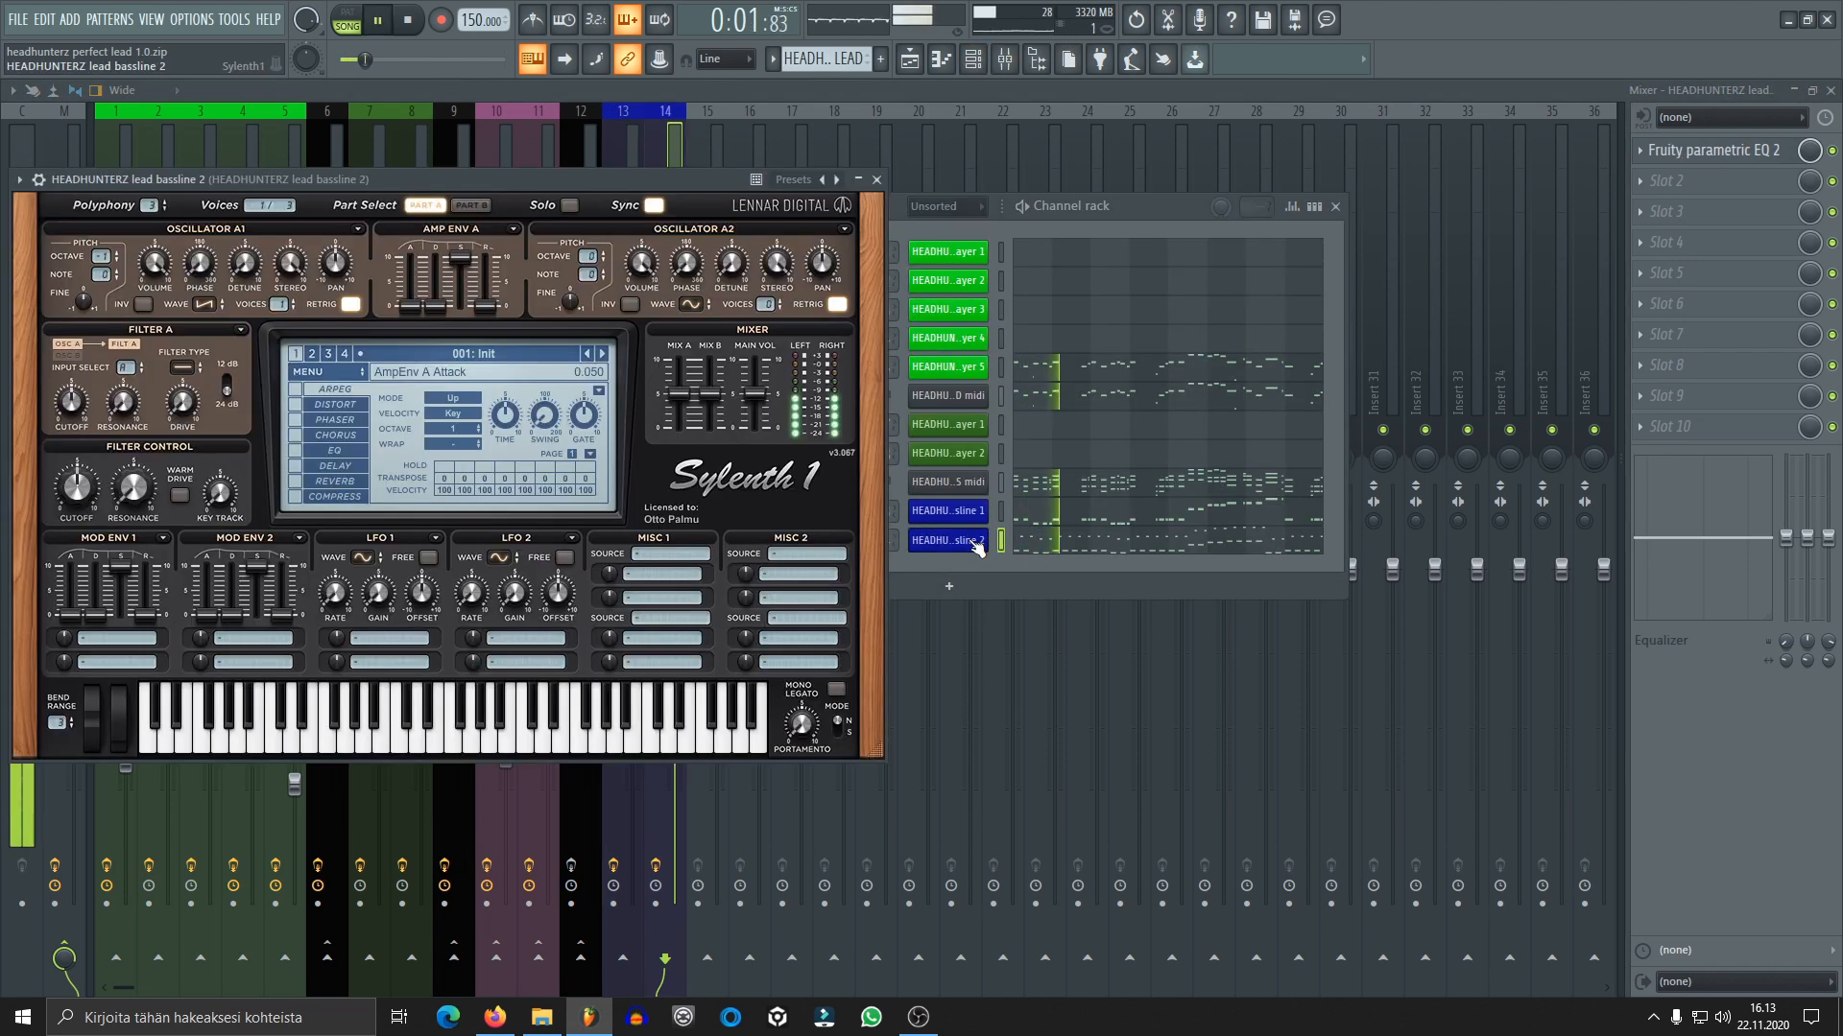
pyautogui.moveTo(582, 179); pyautogui.dragTo(844, 179)
pyautogui.press('space')
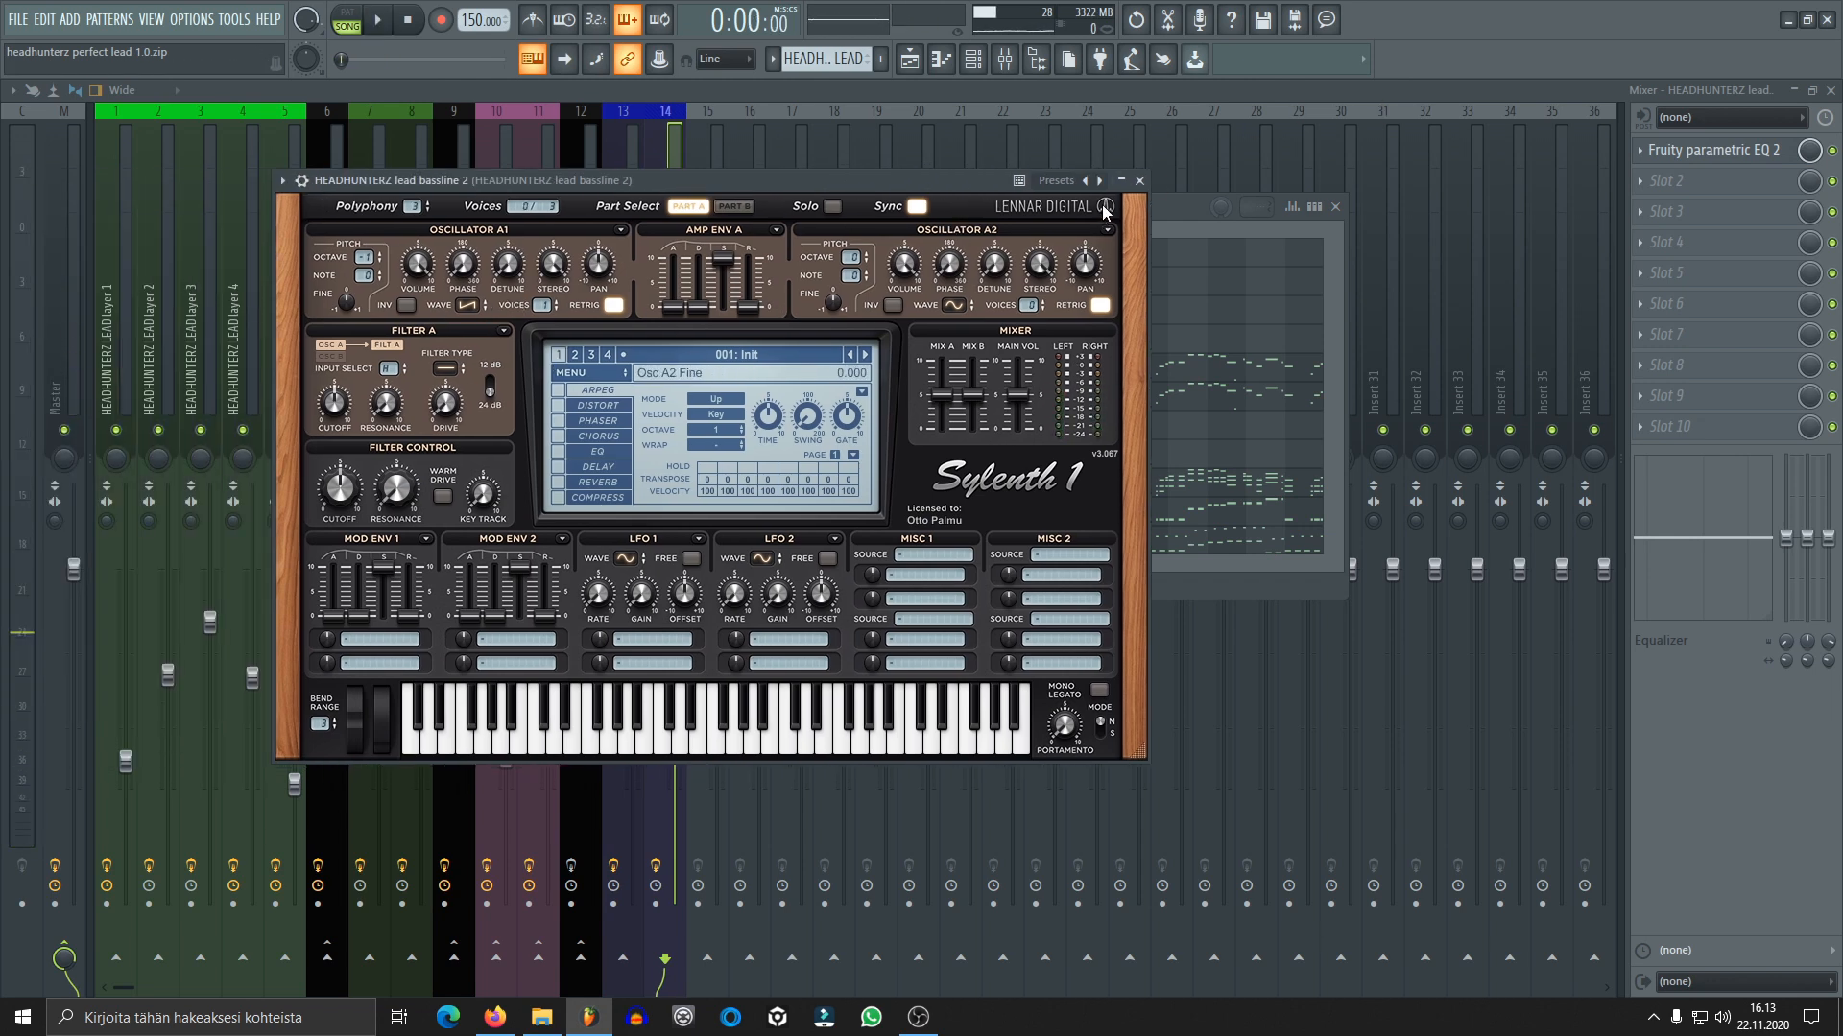
pyautogui.click(1140, 180)
pyautogui.click(1335, 206)
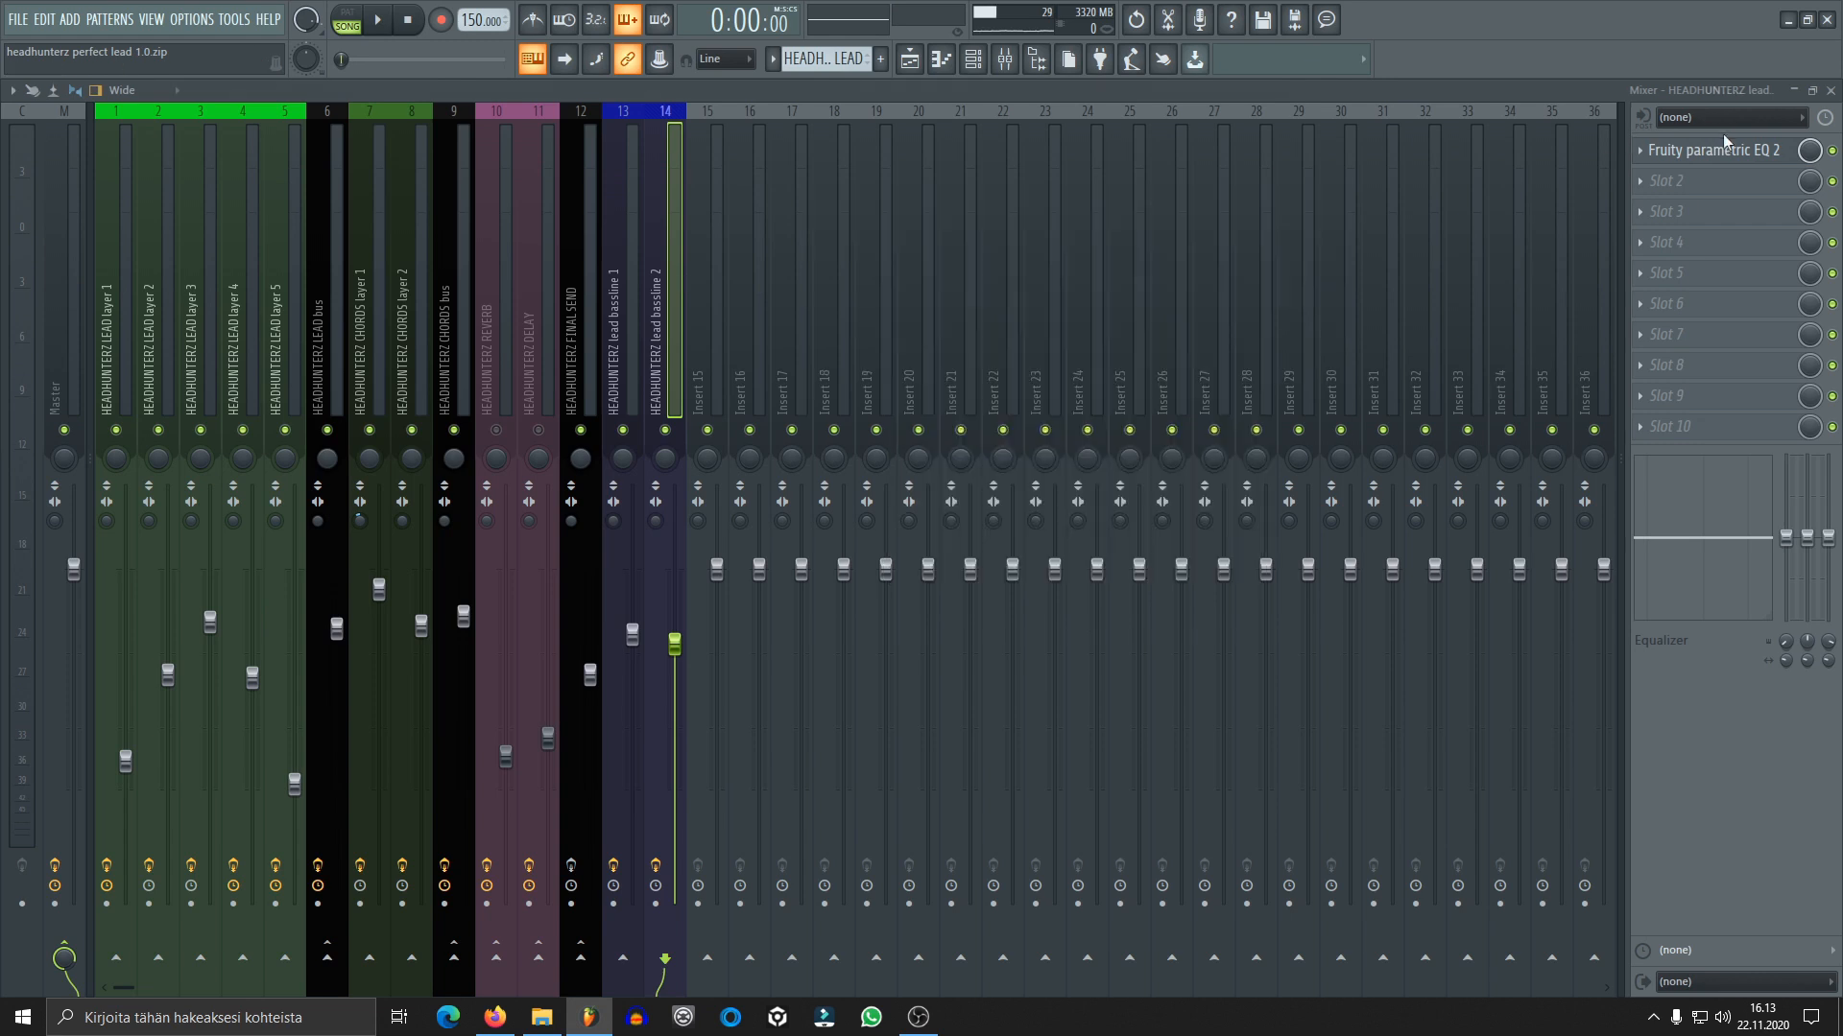
# Examine the Fruity parametric EQ 2 curve on the lead bassline 2 mixer track and close its window
pyautogui.click(1725, 154)
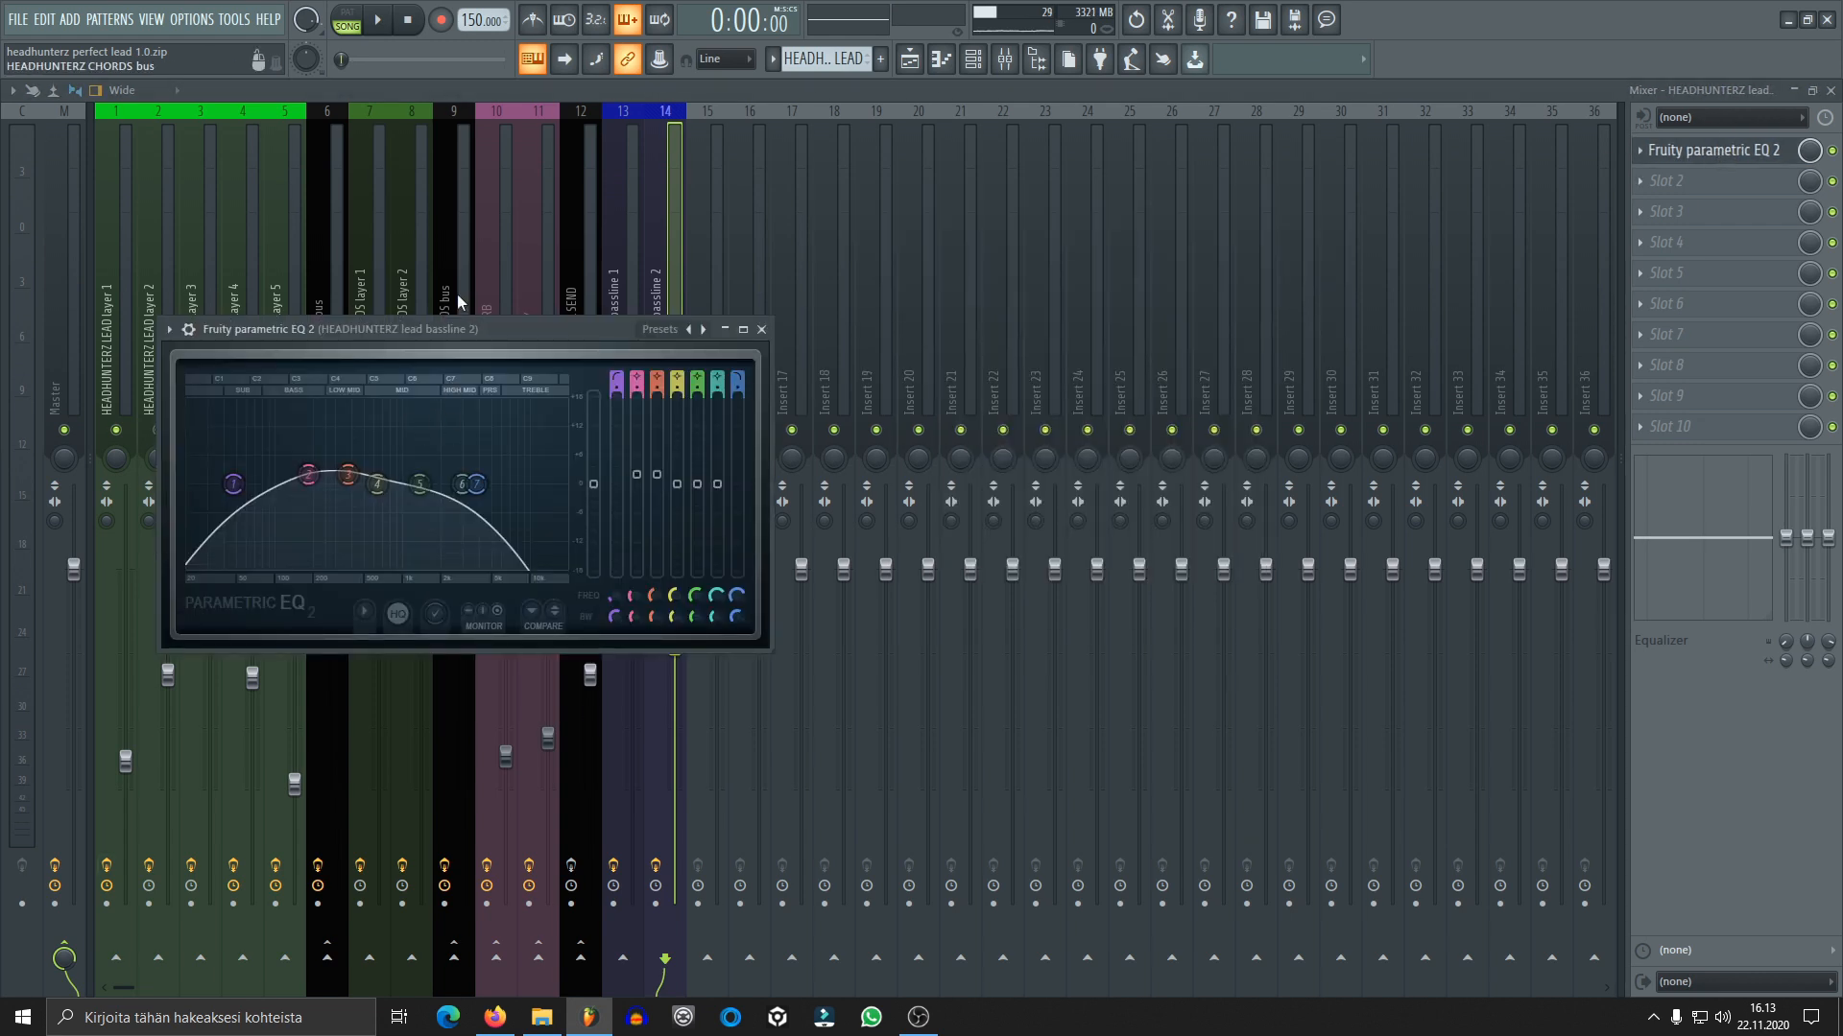
pyautogui.moveTo(535, 324); pyautogui.dragTo(1068, 265)
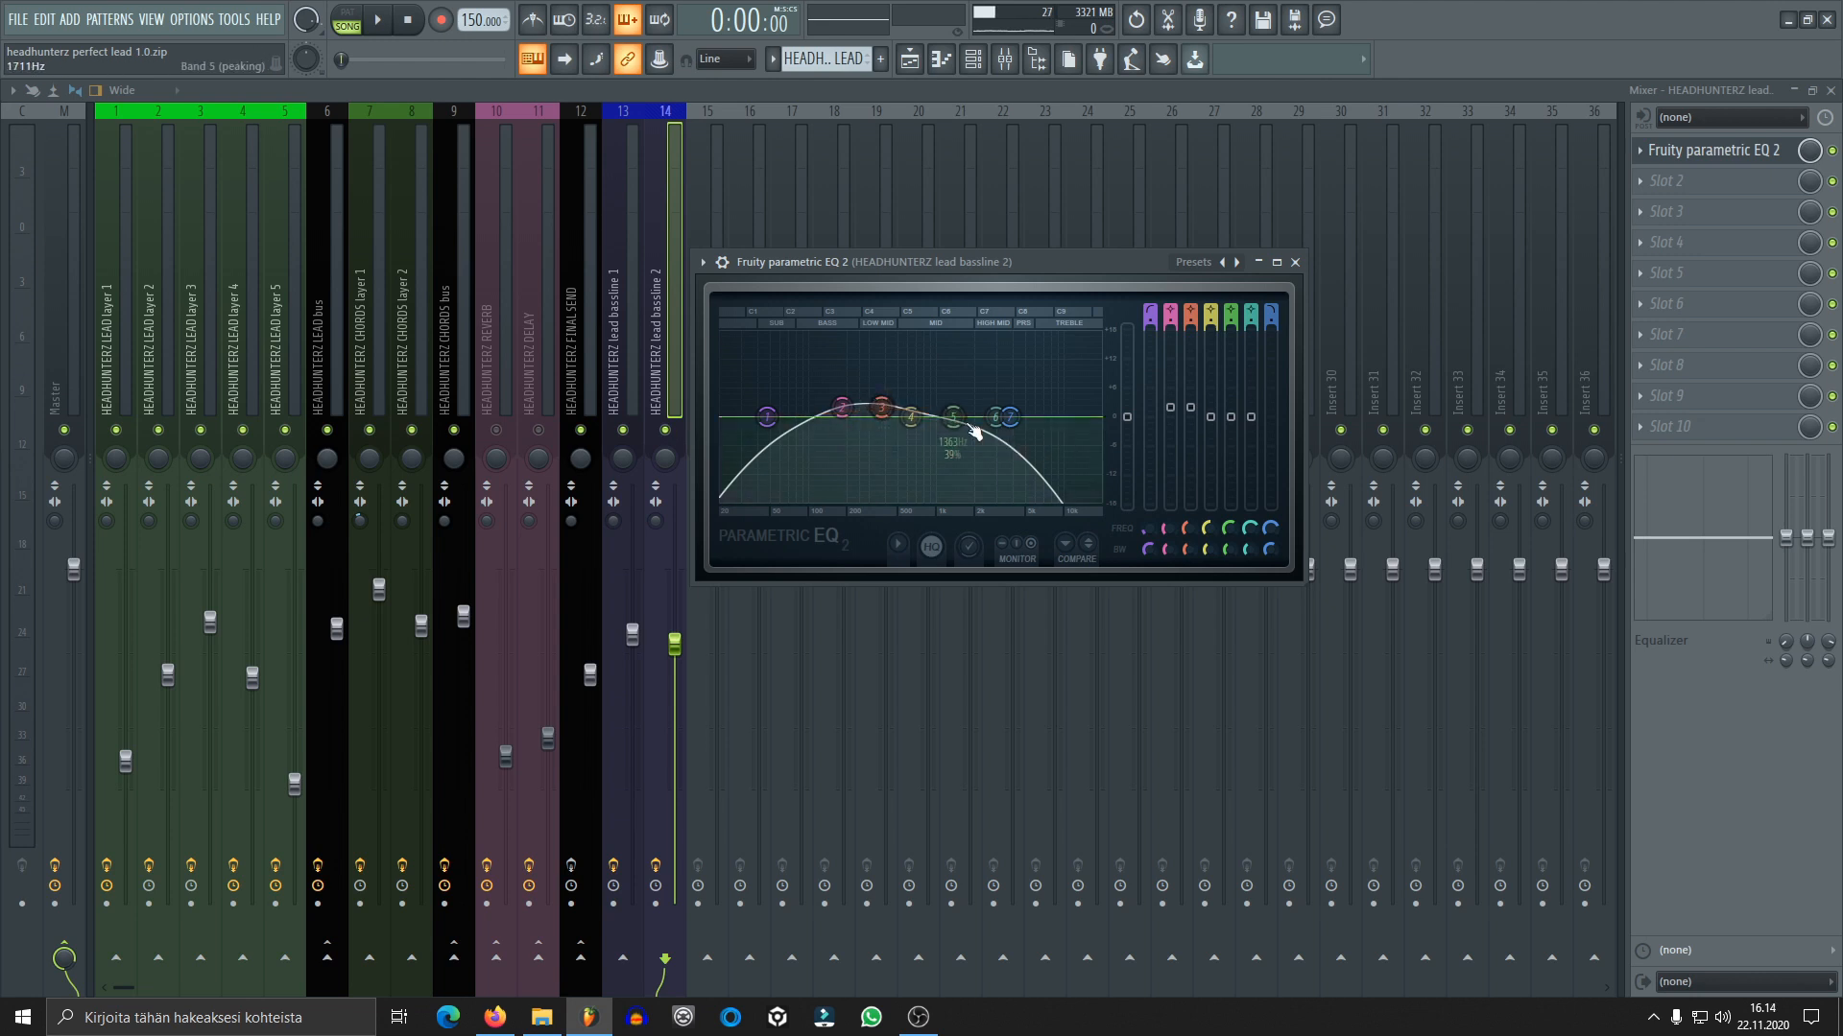
pyautogui.click(1295, 263)
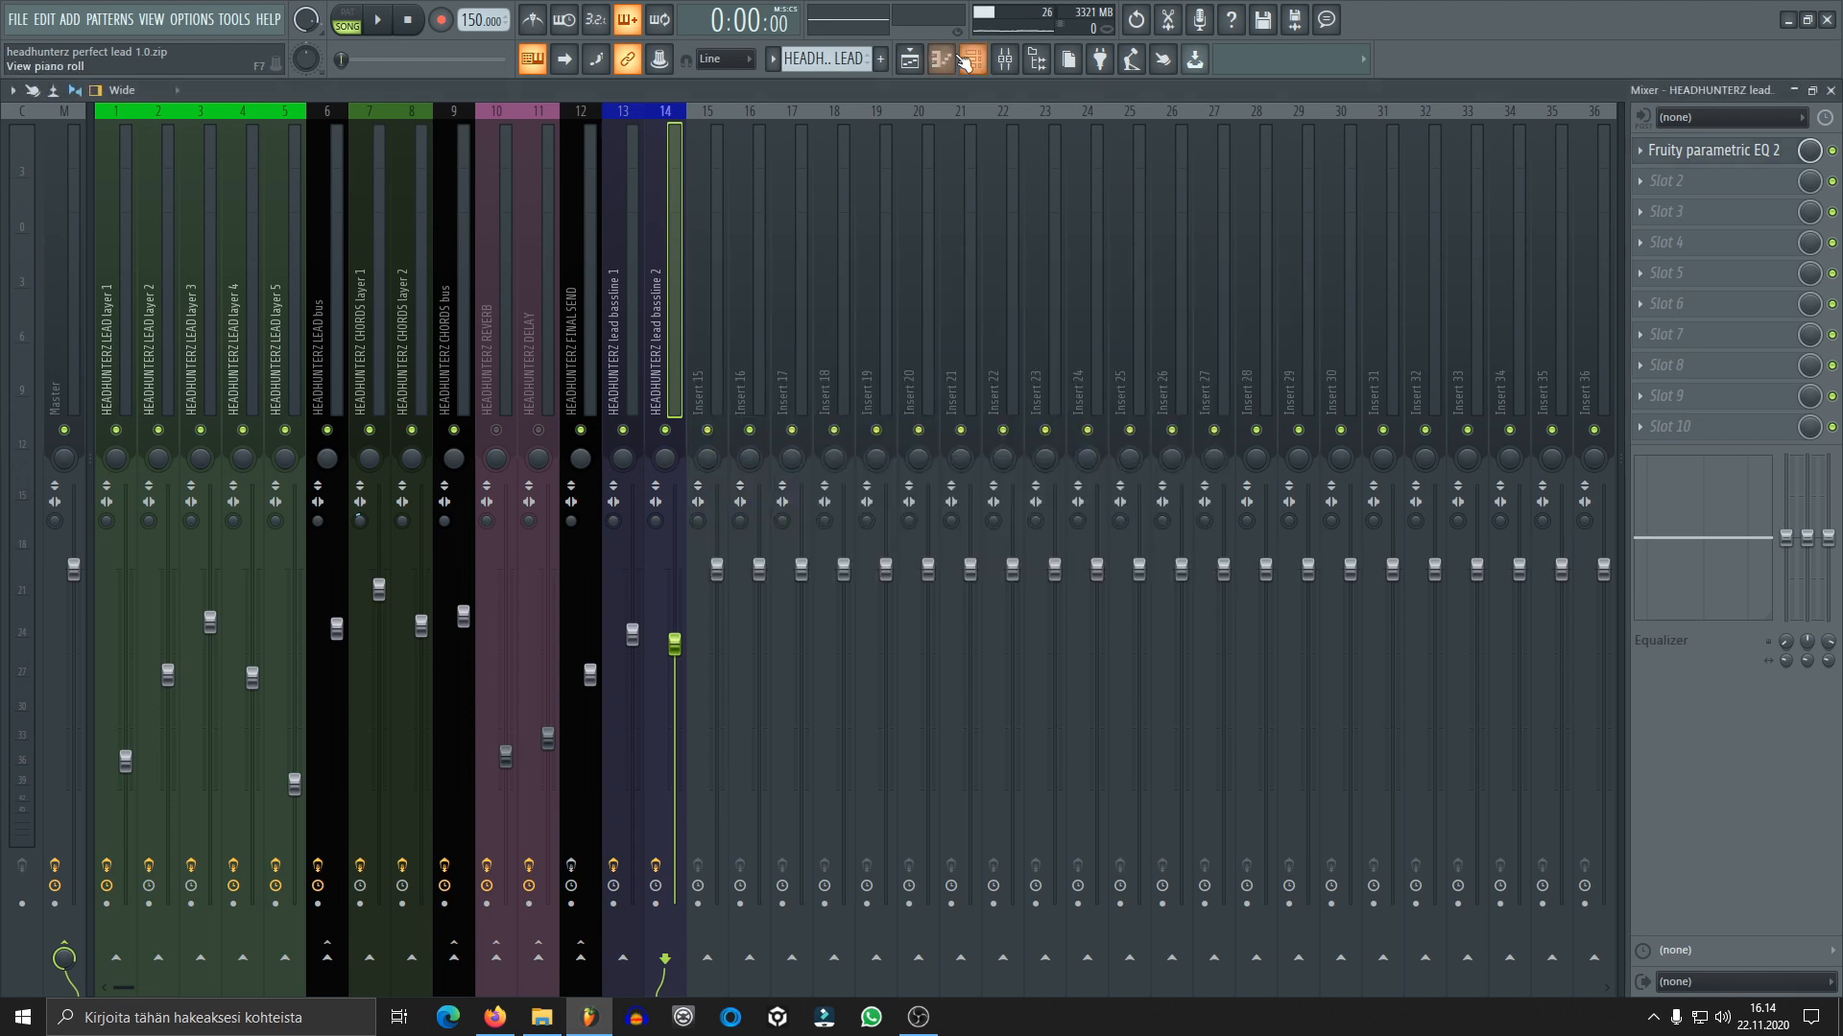
# Show the channel rack and audition lead bassline 1 and lead bassline 2 together
pyautogui.click(973, 58)
pyautogui.press('space')
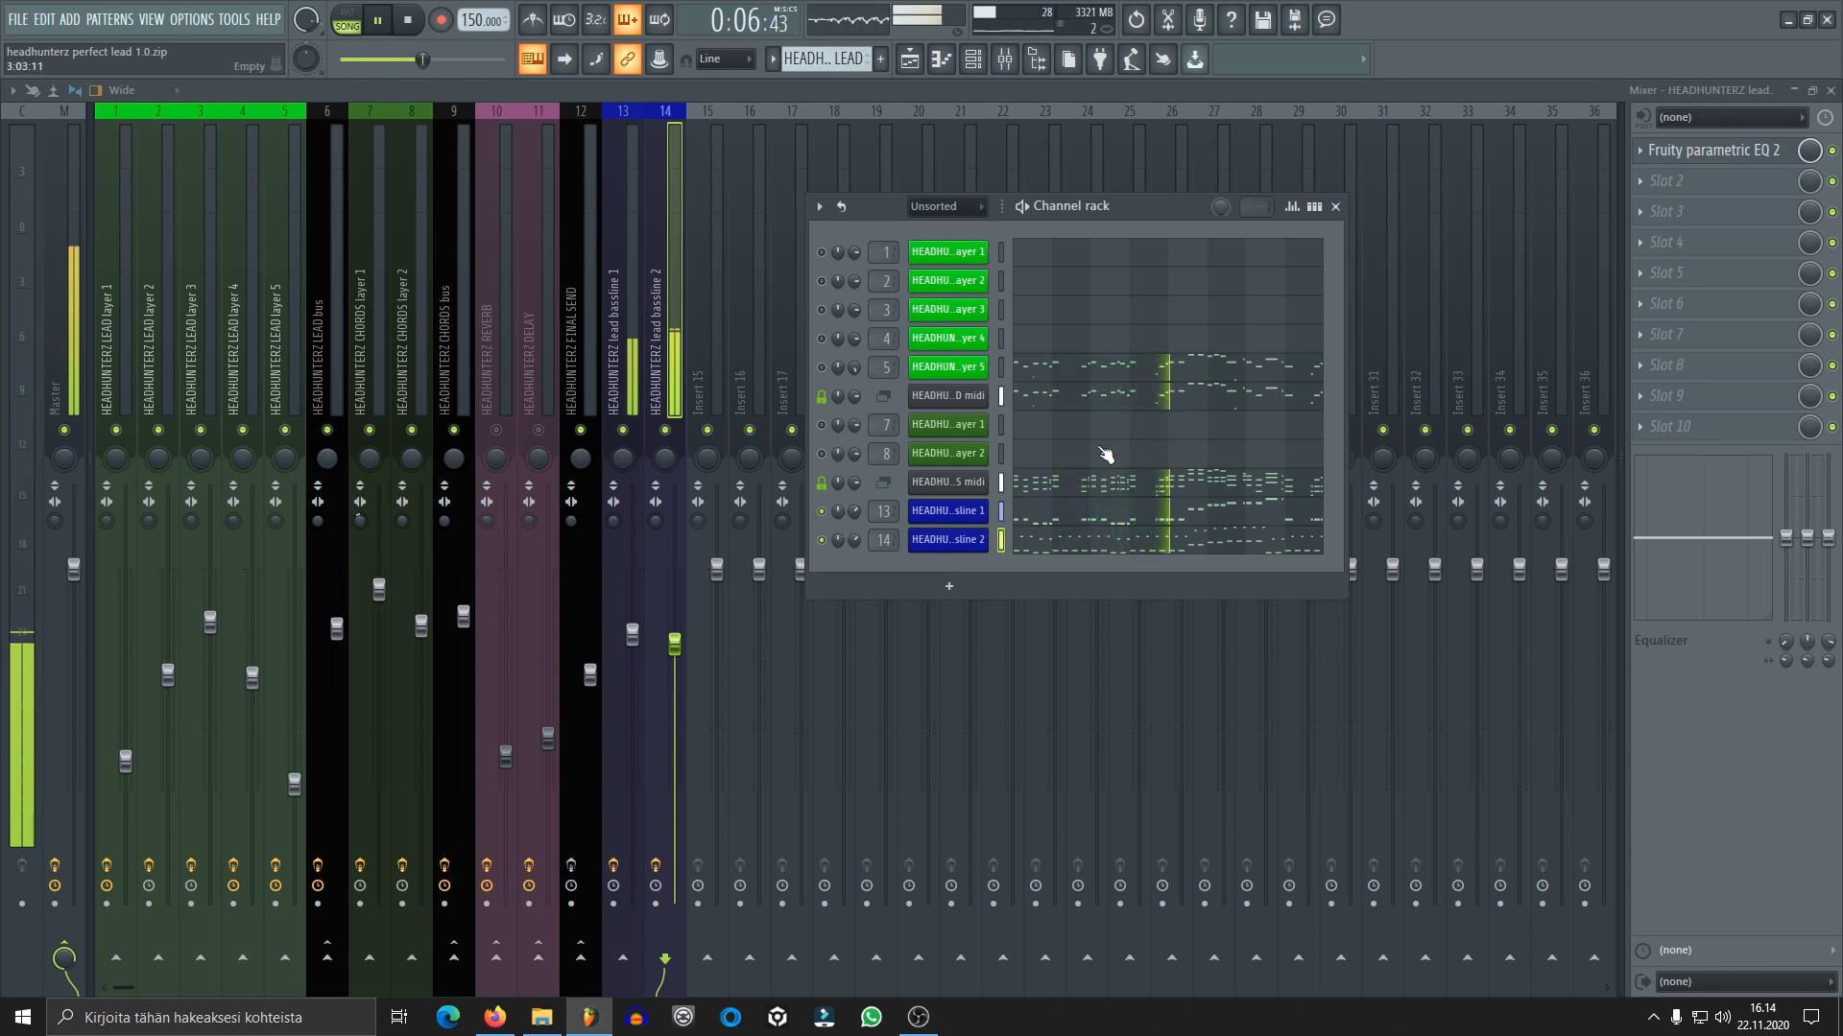
pyautogui.press('space')
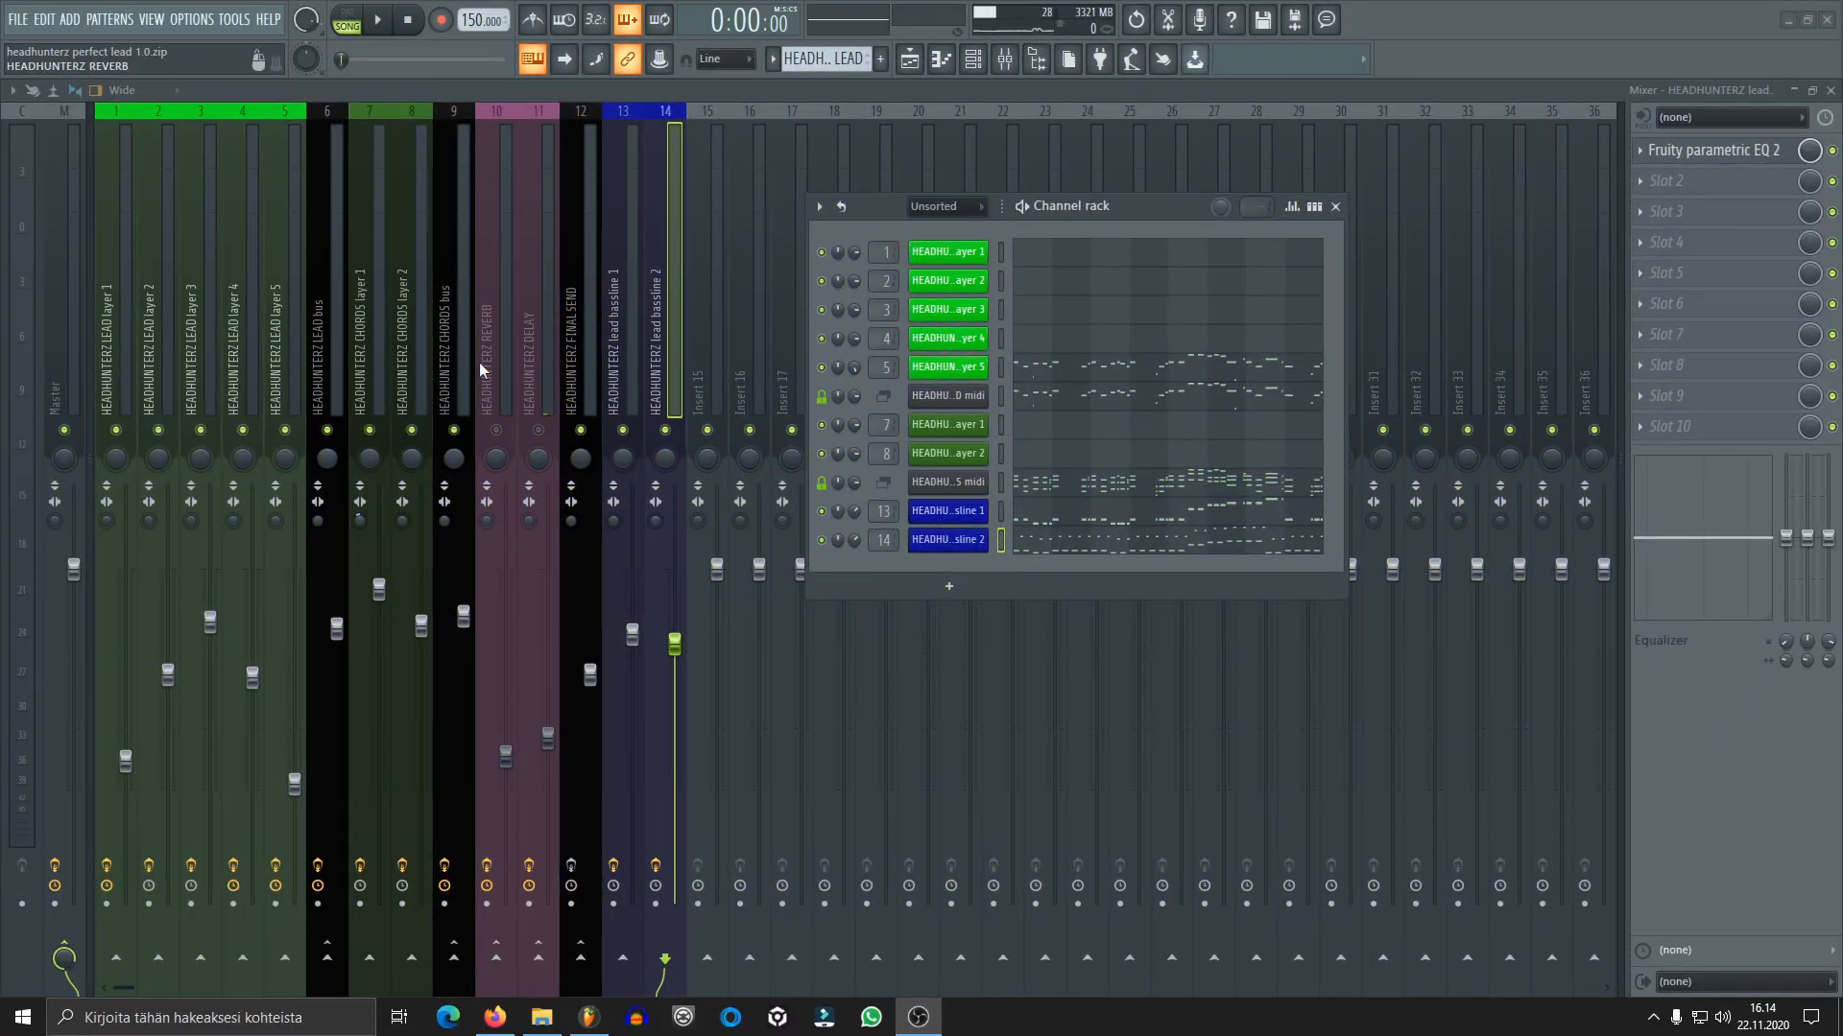
# Select the REVERB mixer track, mute both lead bassline tracks and audition the lead and chords without reverb or delay
pyautogui.click(509, 359)
pyautogui.click(540, 355)
pyautogui.click(507, 357)
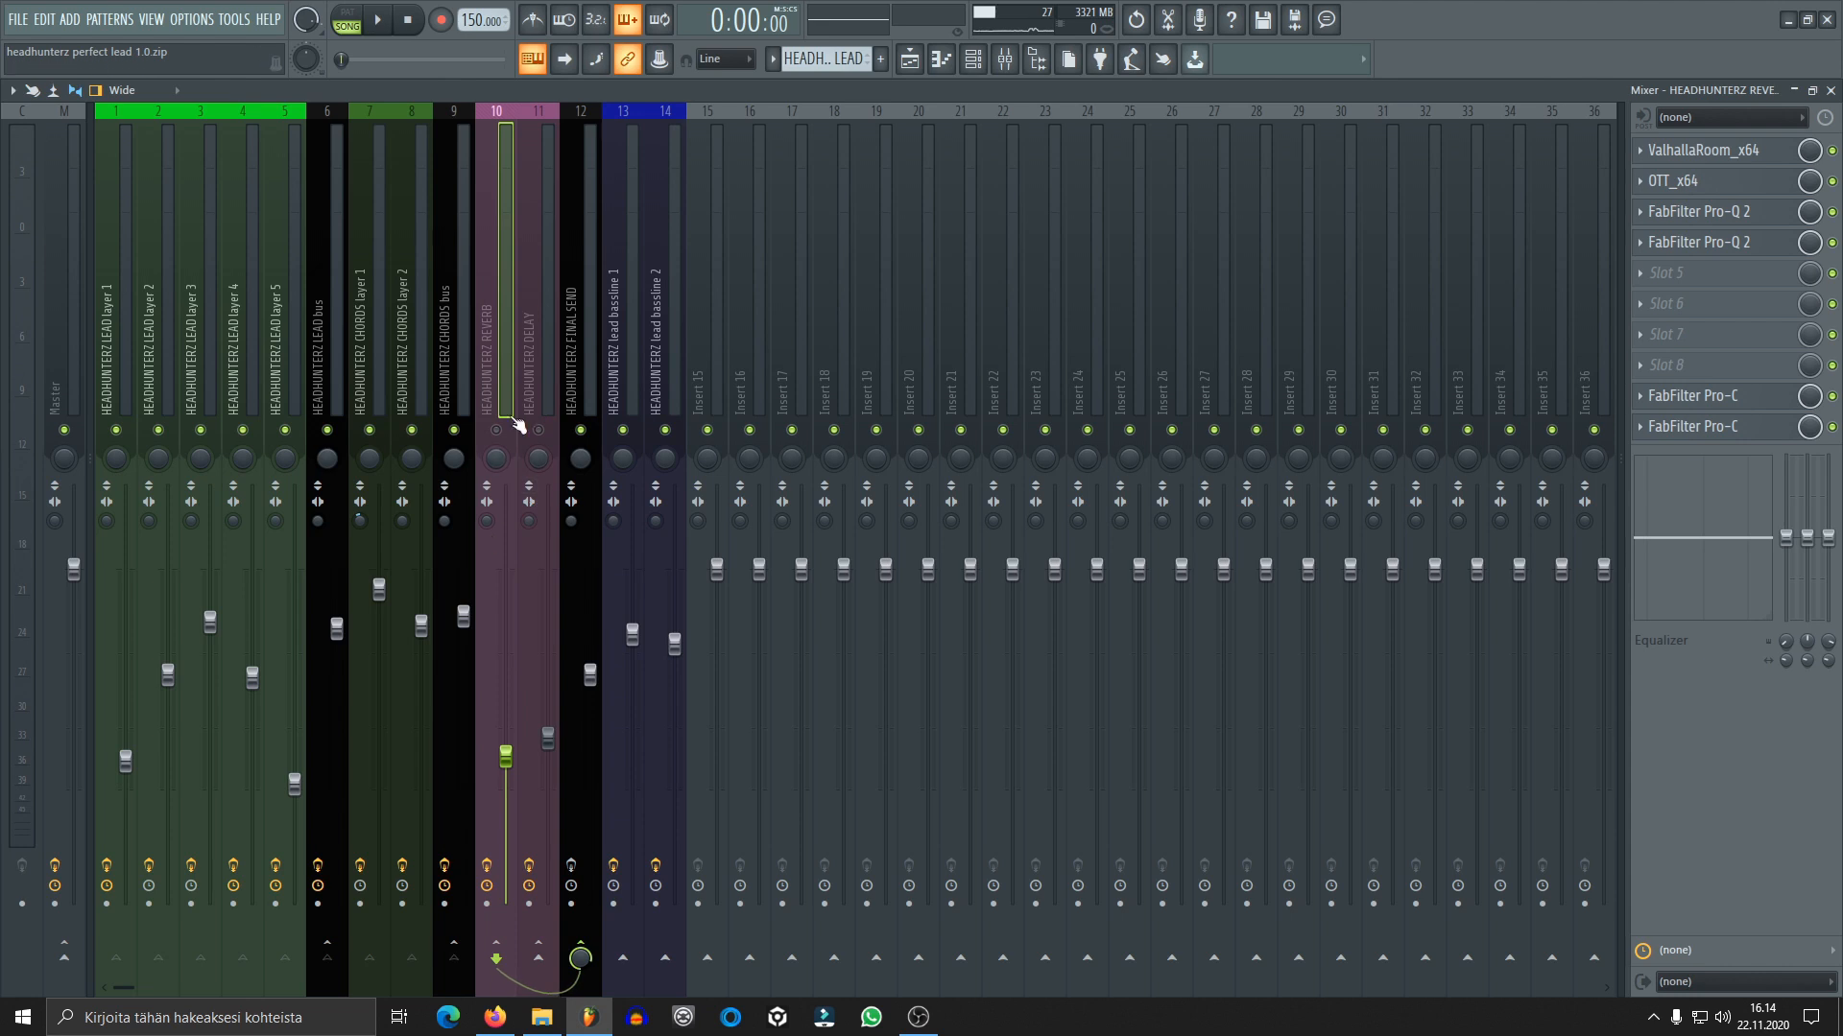
pyautogui.click(624, 430)
pyautogui.click(666, 431)
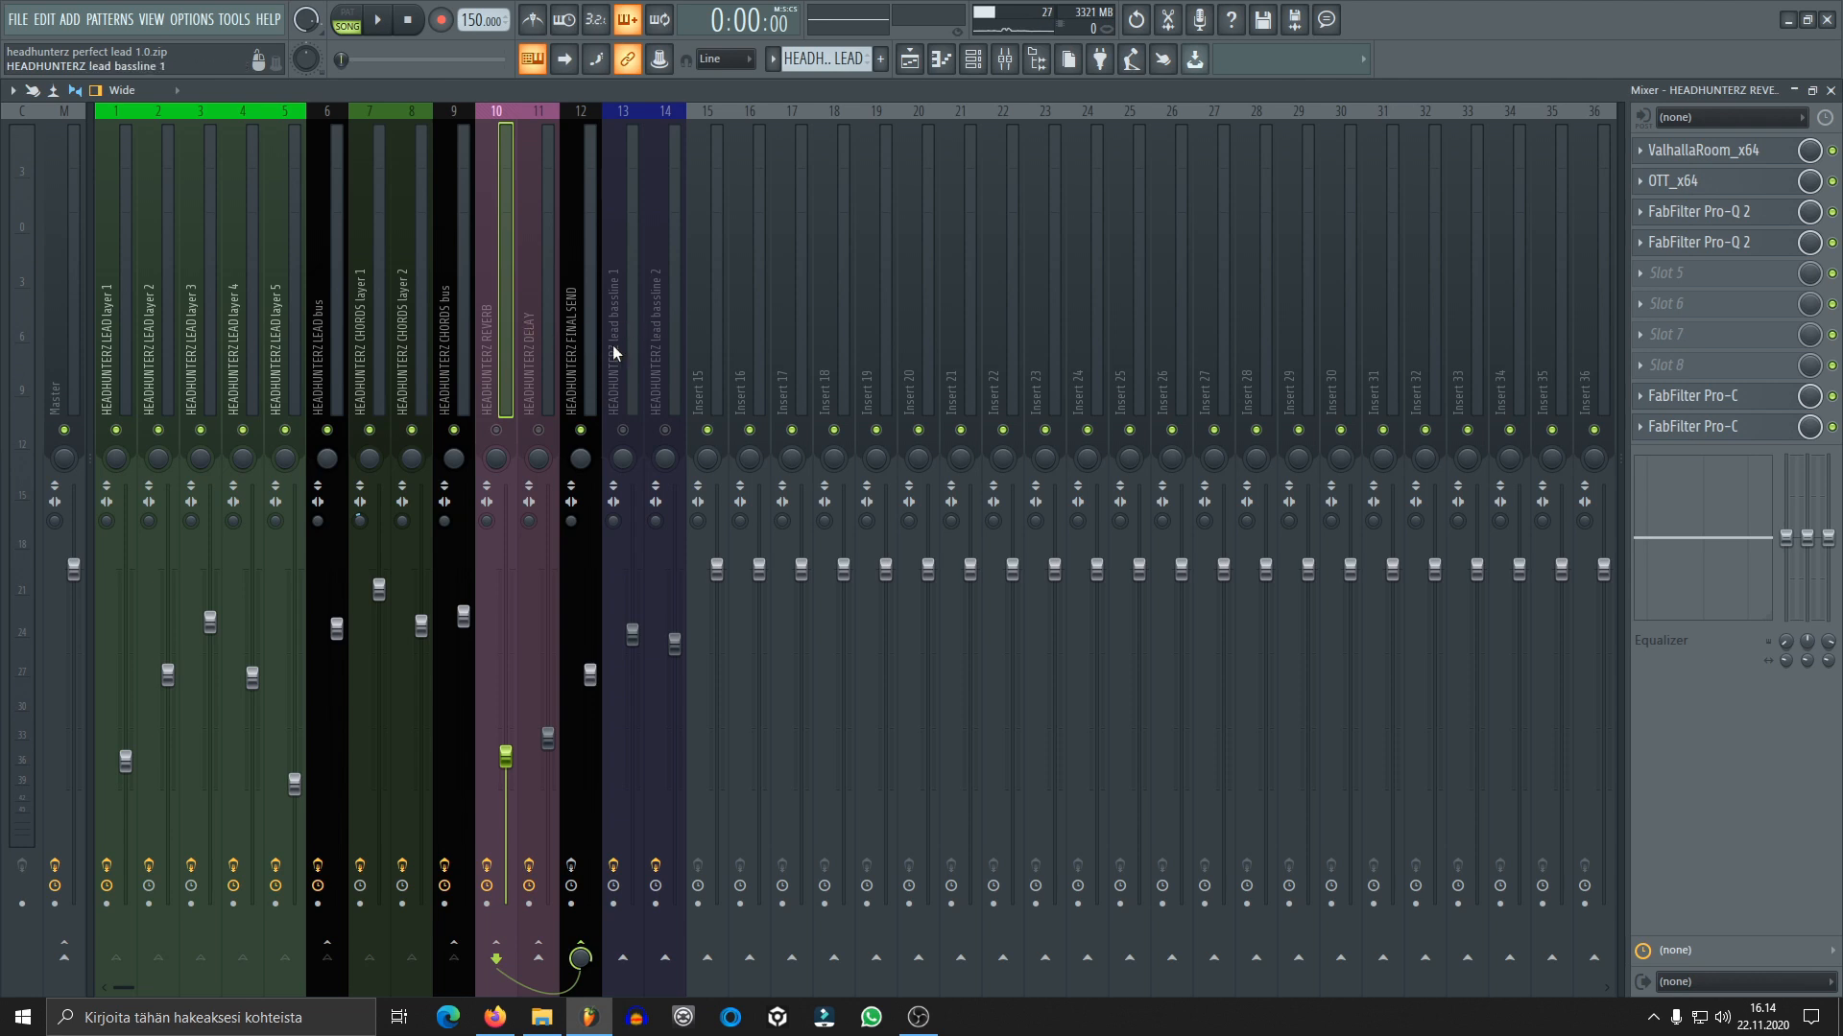
pyautogui.press('space')
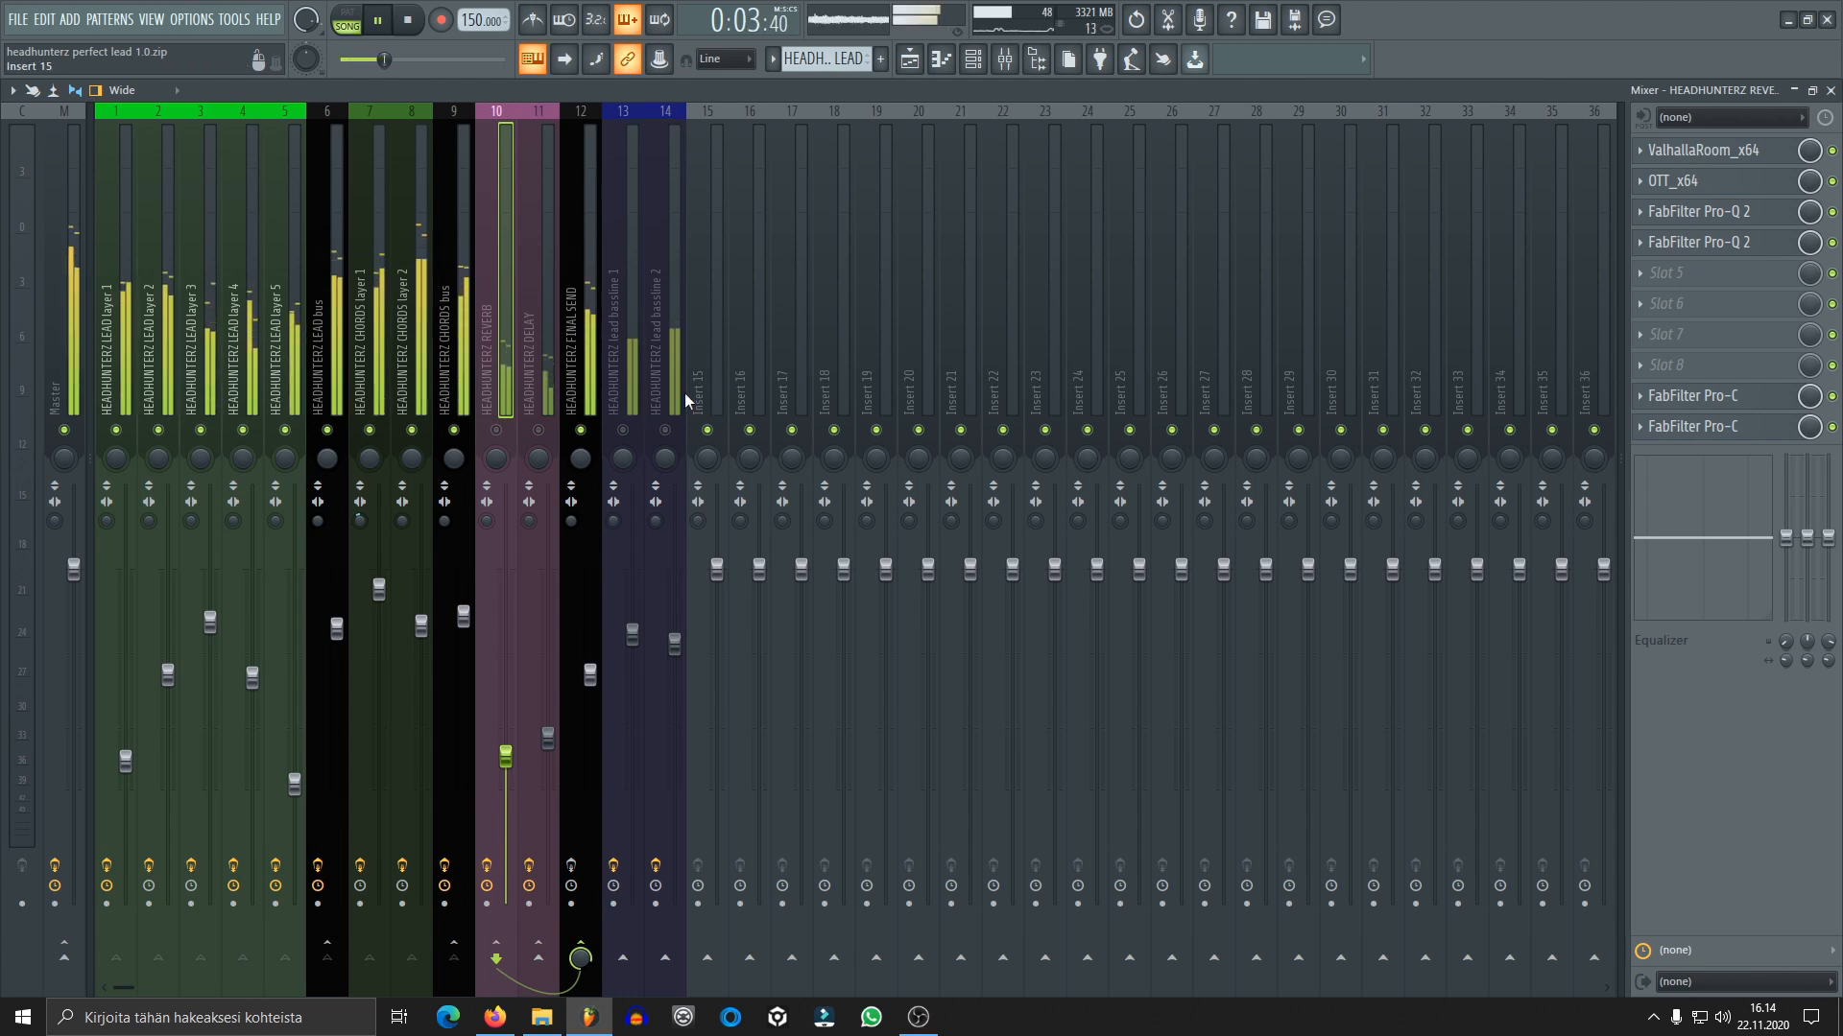
pyautogui.press('space')
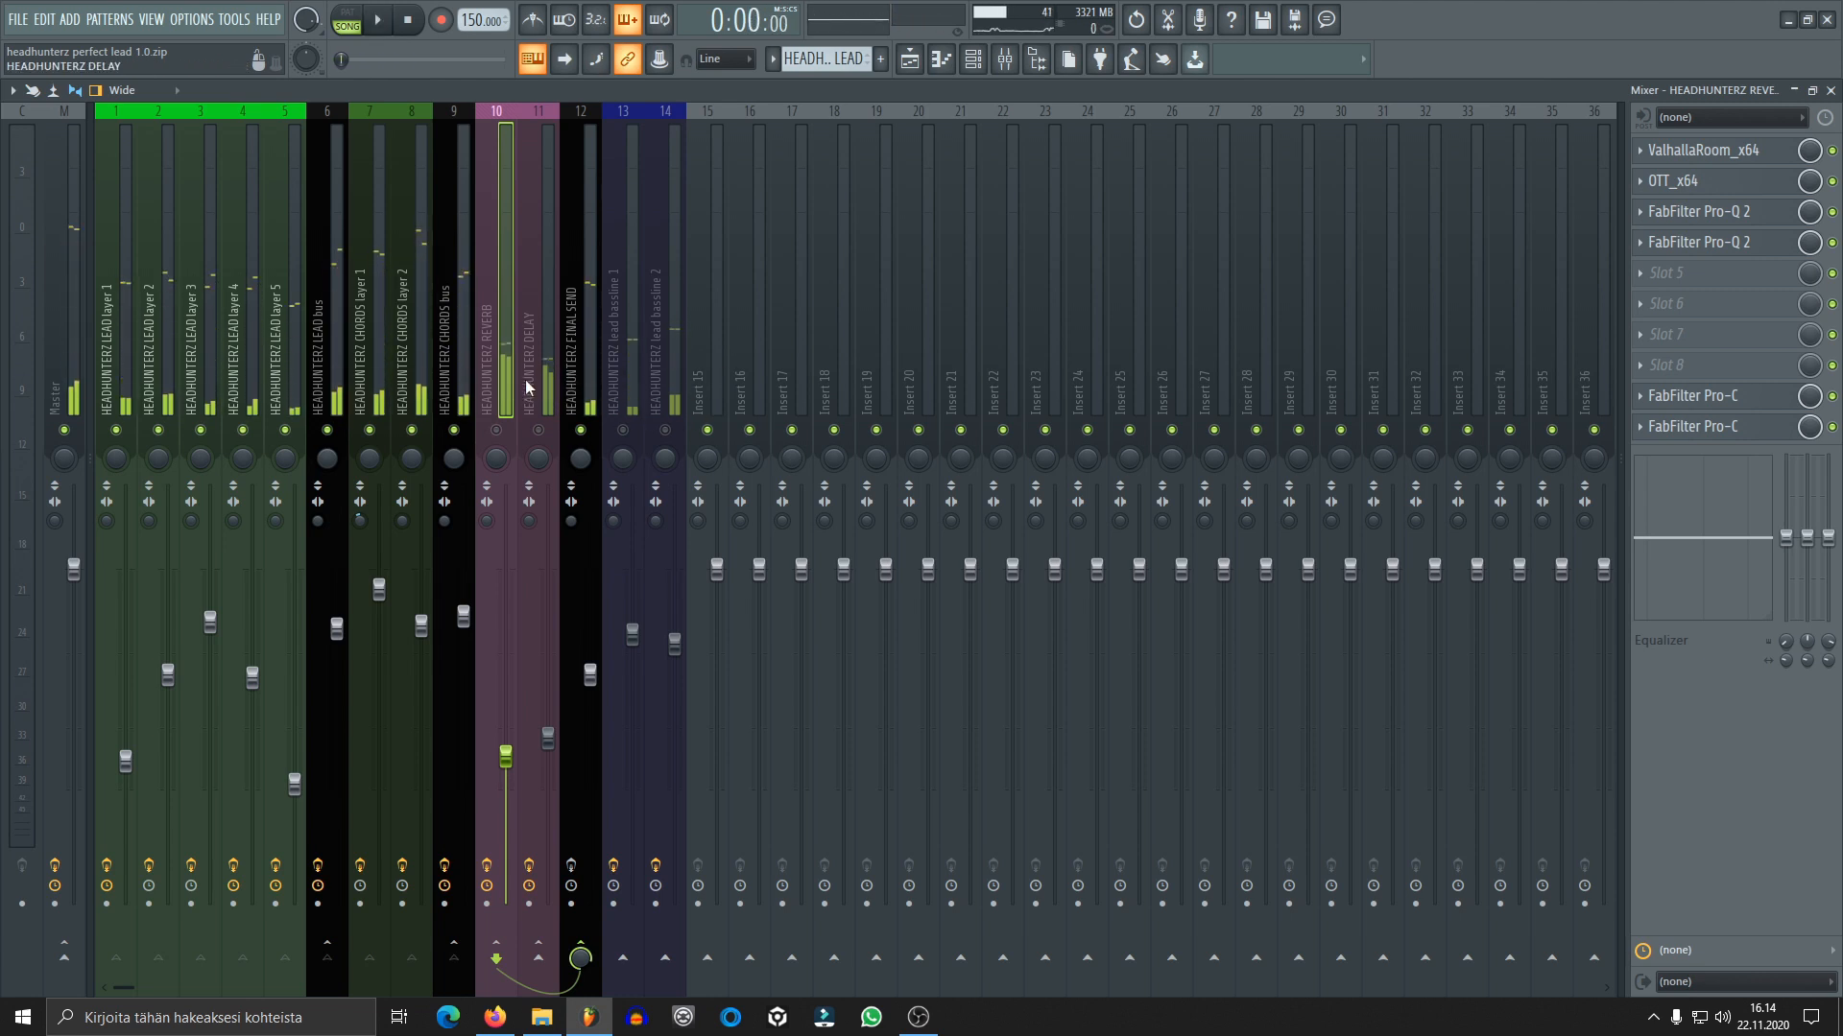
# Set the gain of the FabFilter Pro-L on the Master track to +4.3 and close its window
pyautogui.click(82, 260)
pyautogui.click(1716, 177)
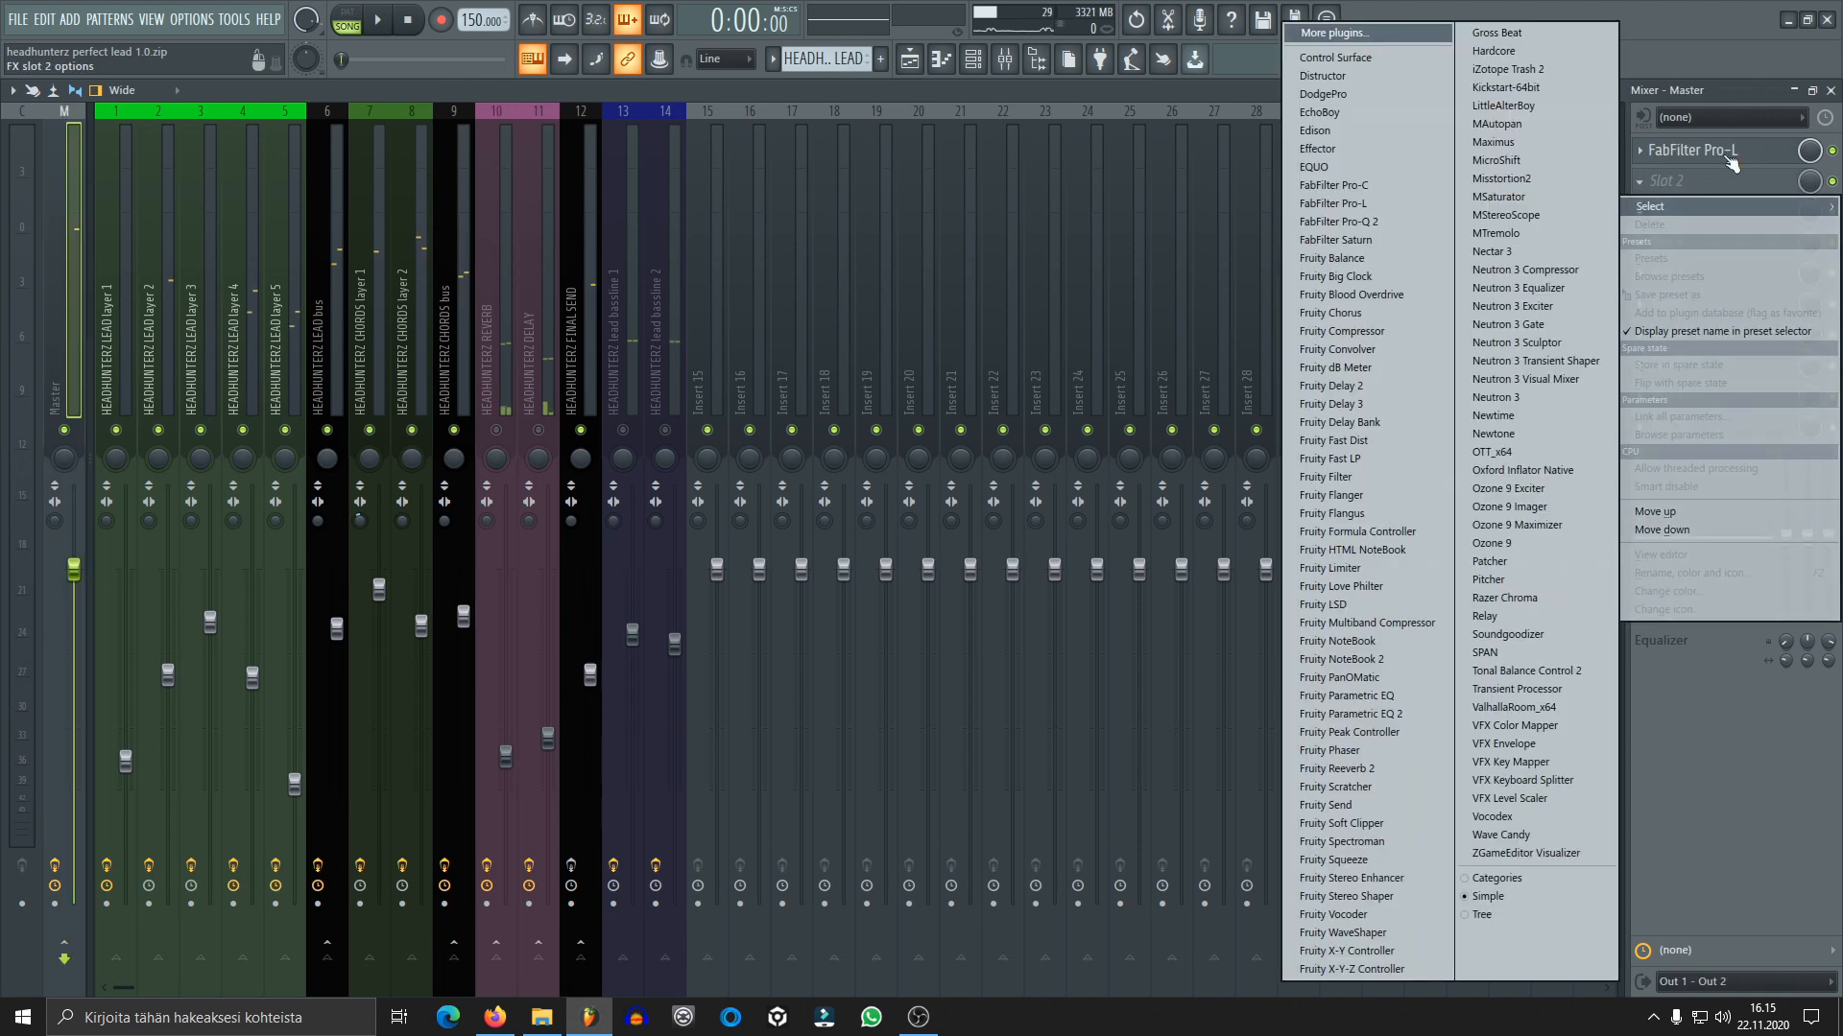
pyautogui.click(1731, 155)
pyautogui.moveTo(682, 490); pyautogui.dragTo(672, 520)
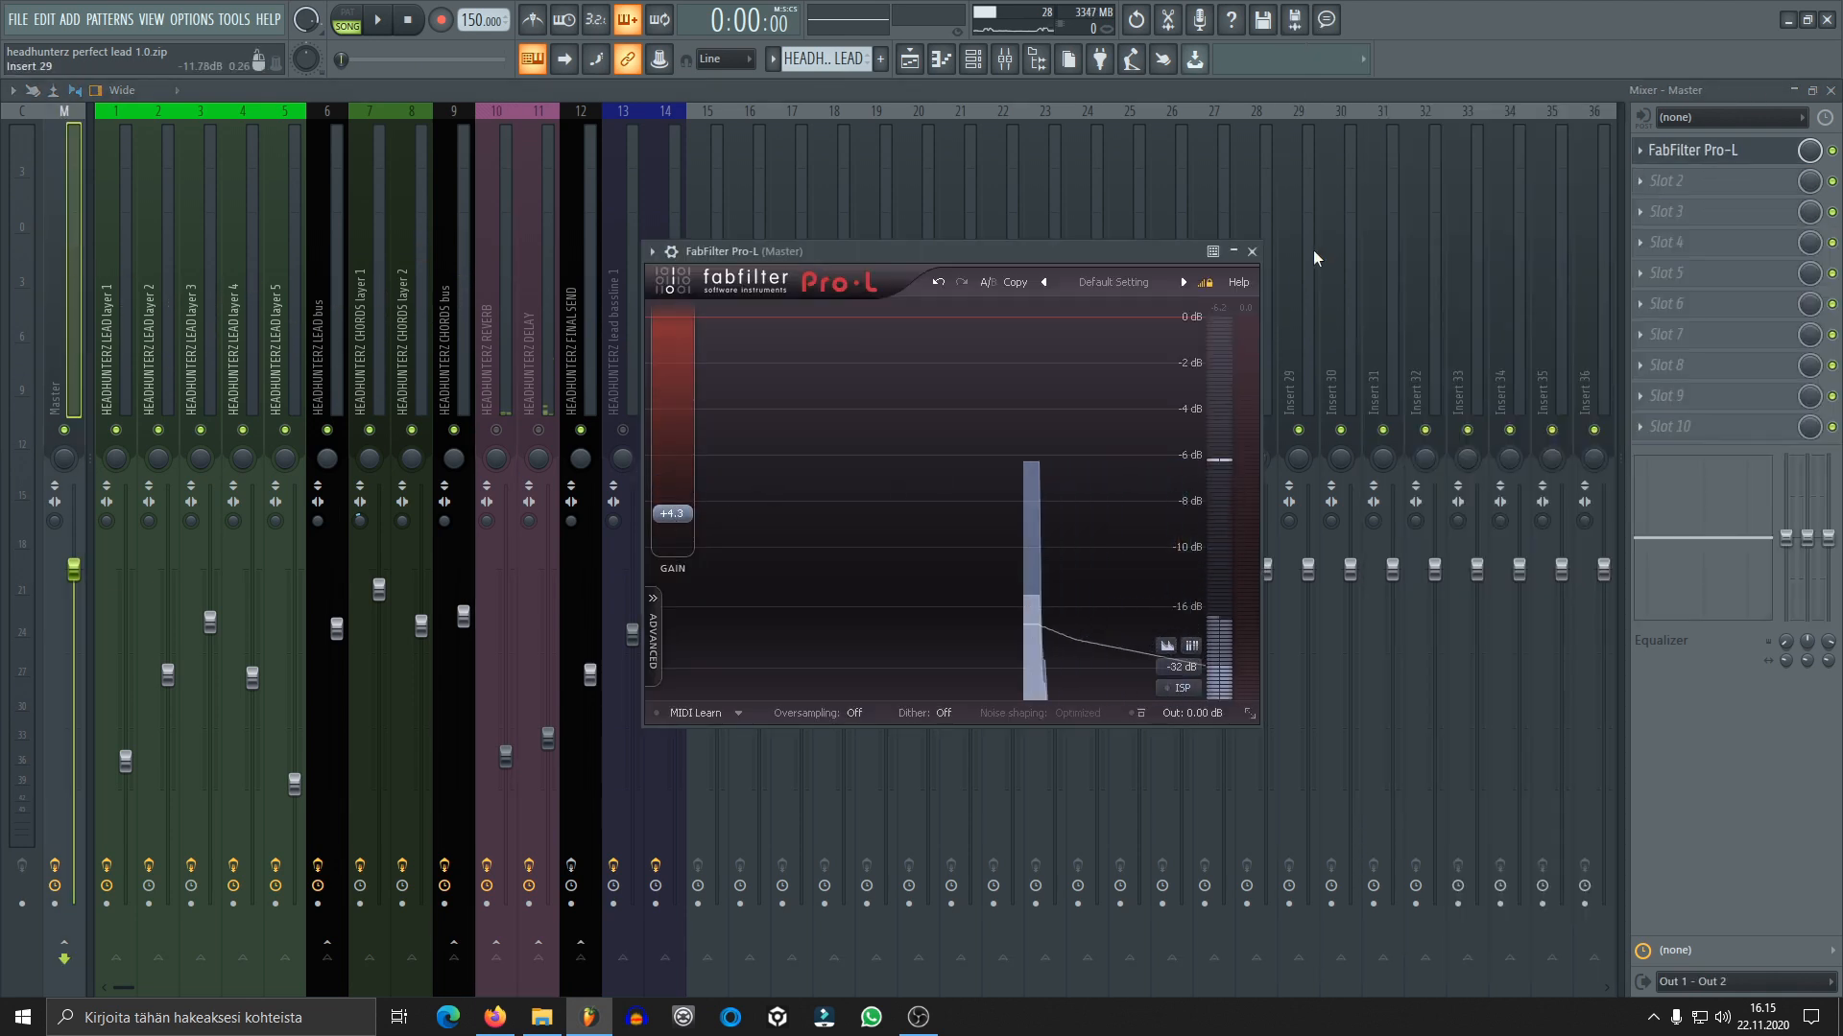
pyautogui.click(1251, 251)
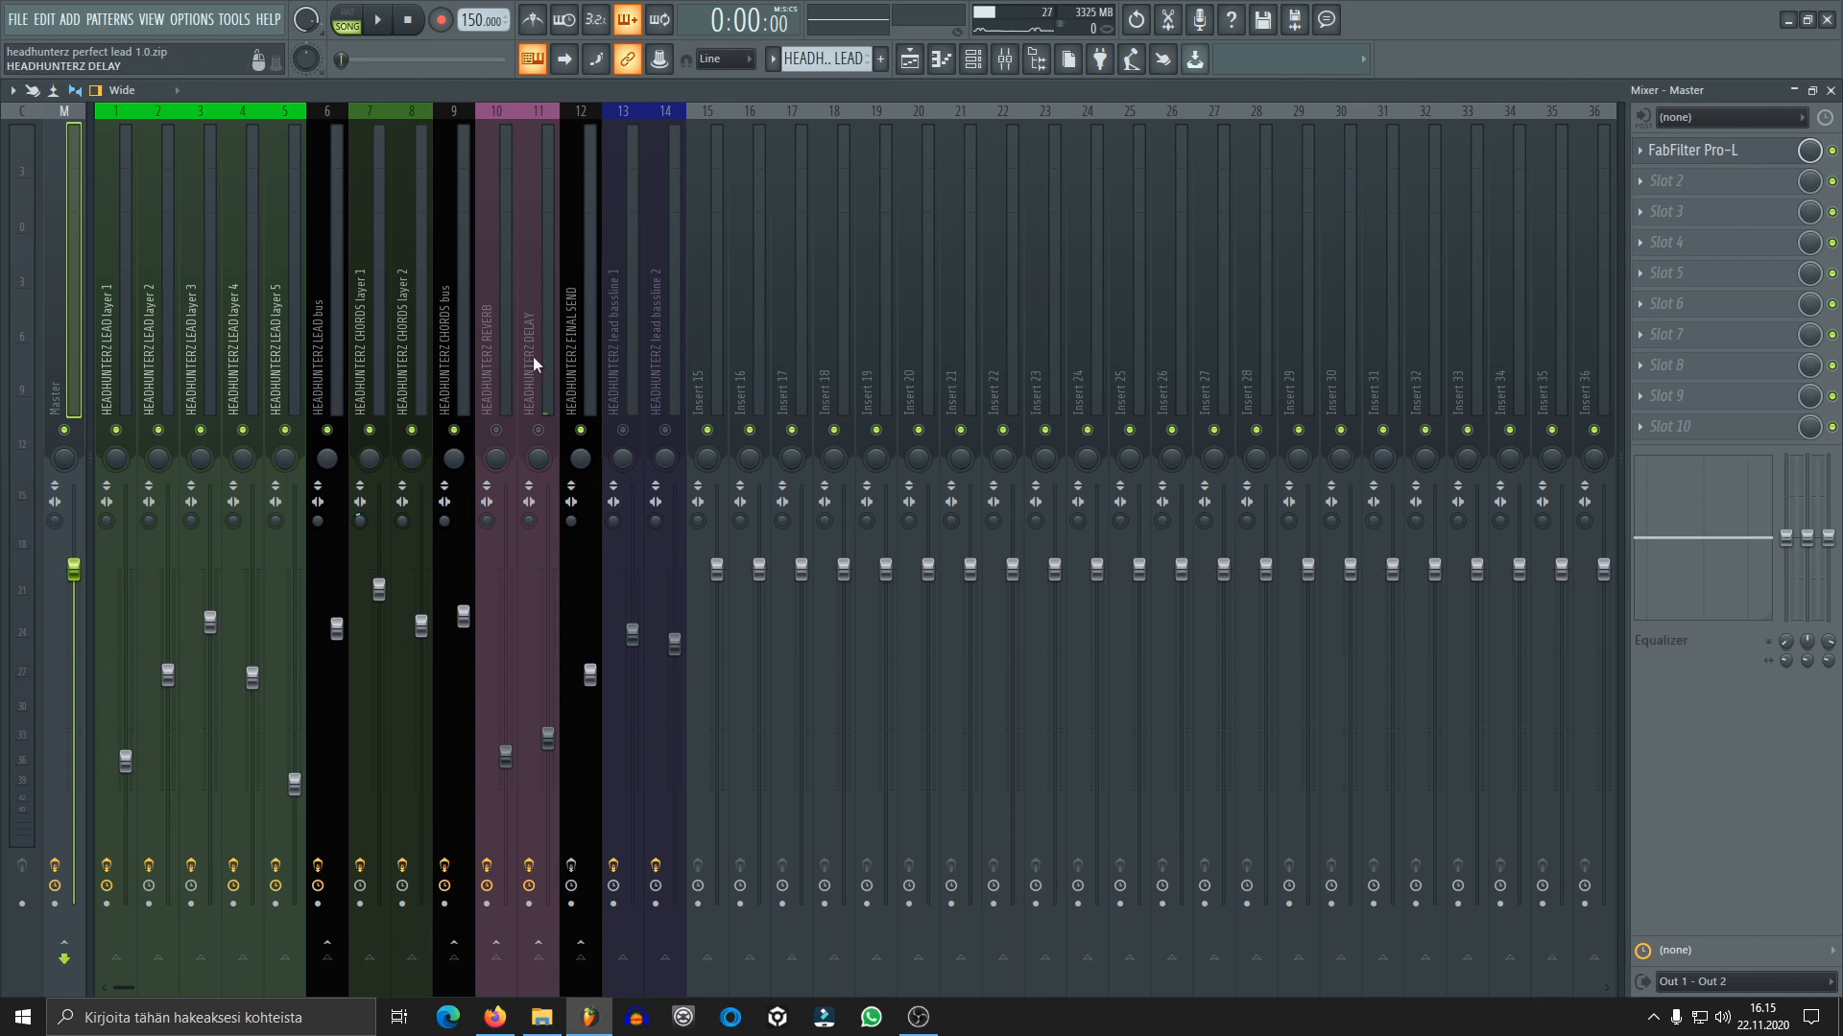
# Unmute the REVERB mixer track and audition the lead and chords with its full effect chain
pyautogui.click(492, 410)
pyautogui.click(499, 431)
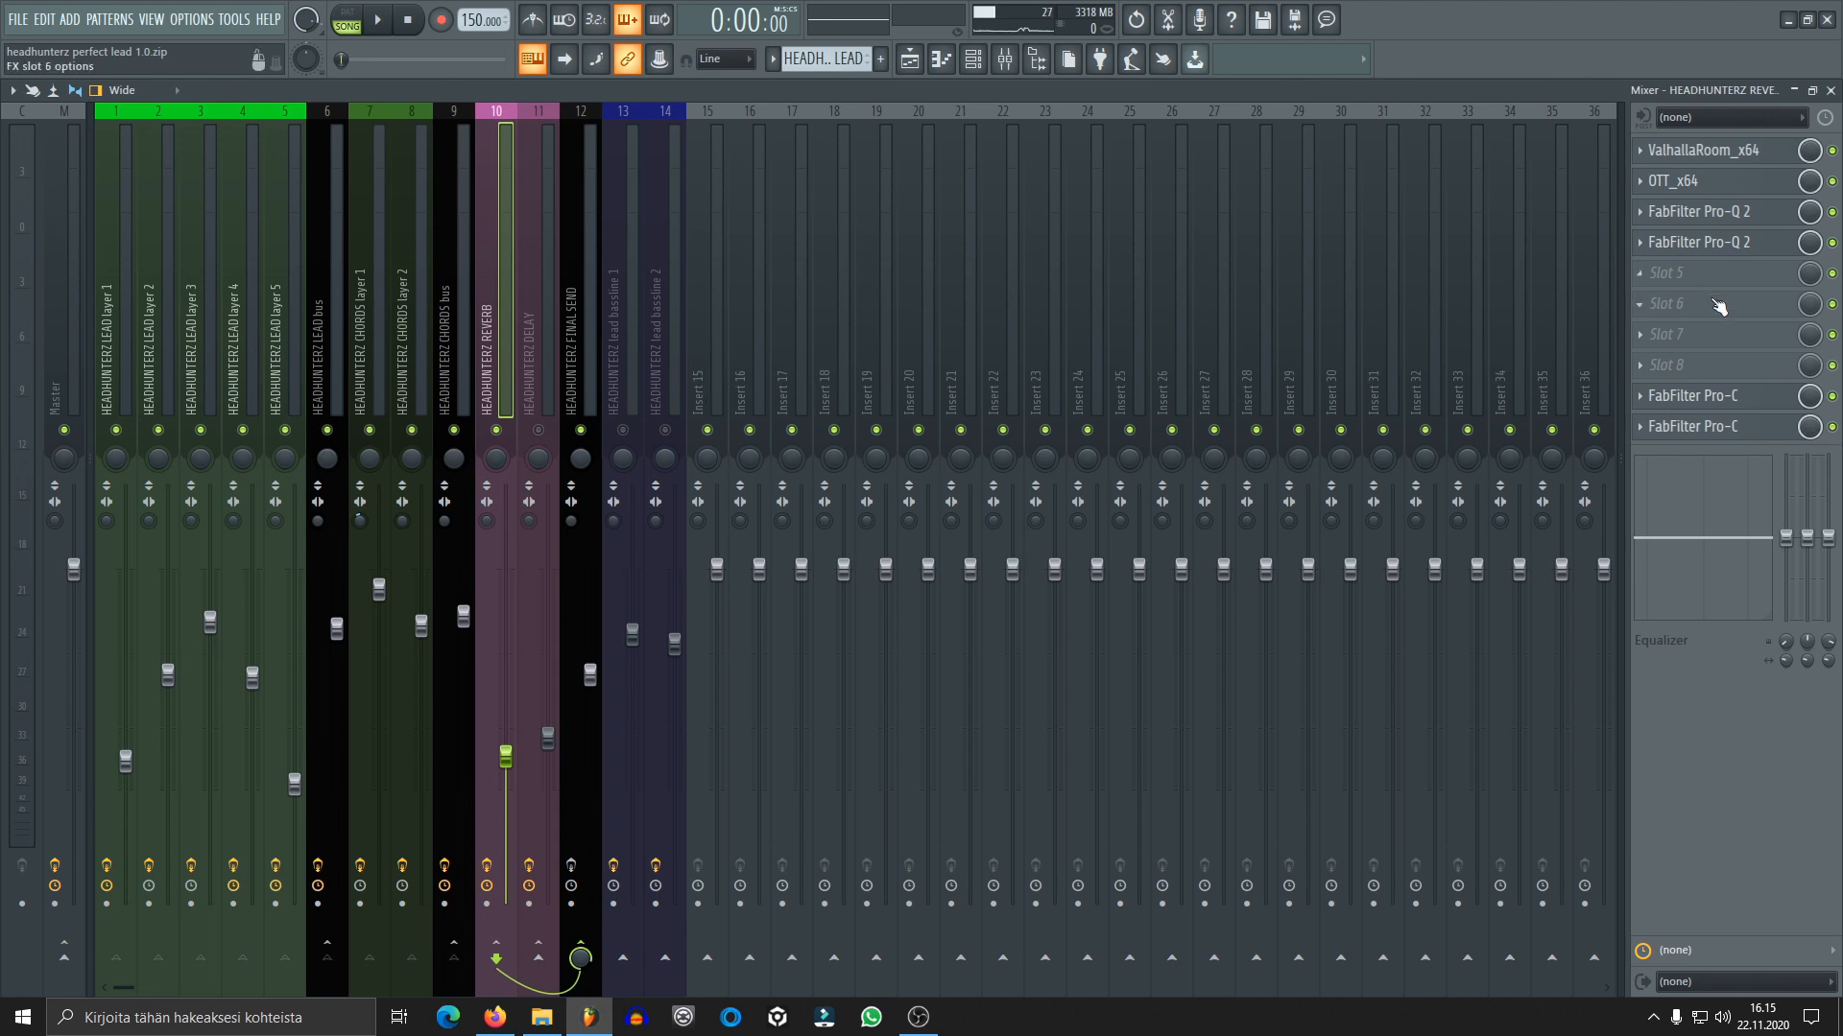
pyautogui.press('space')
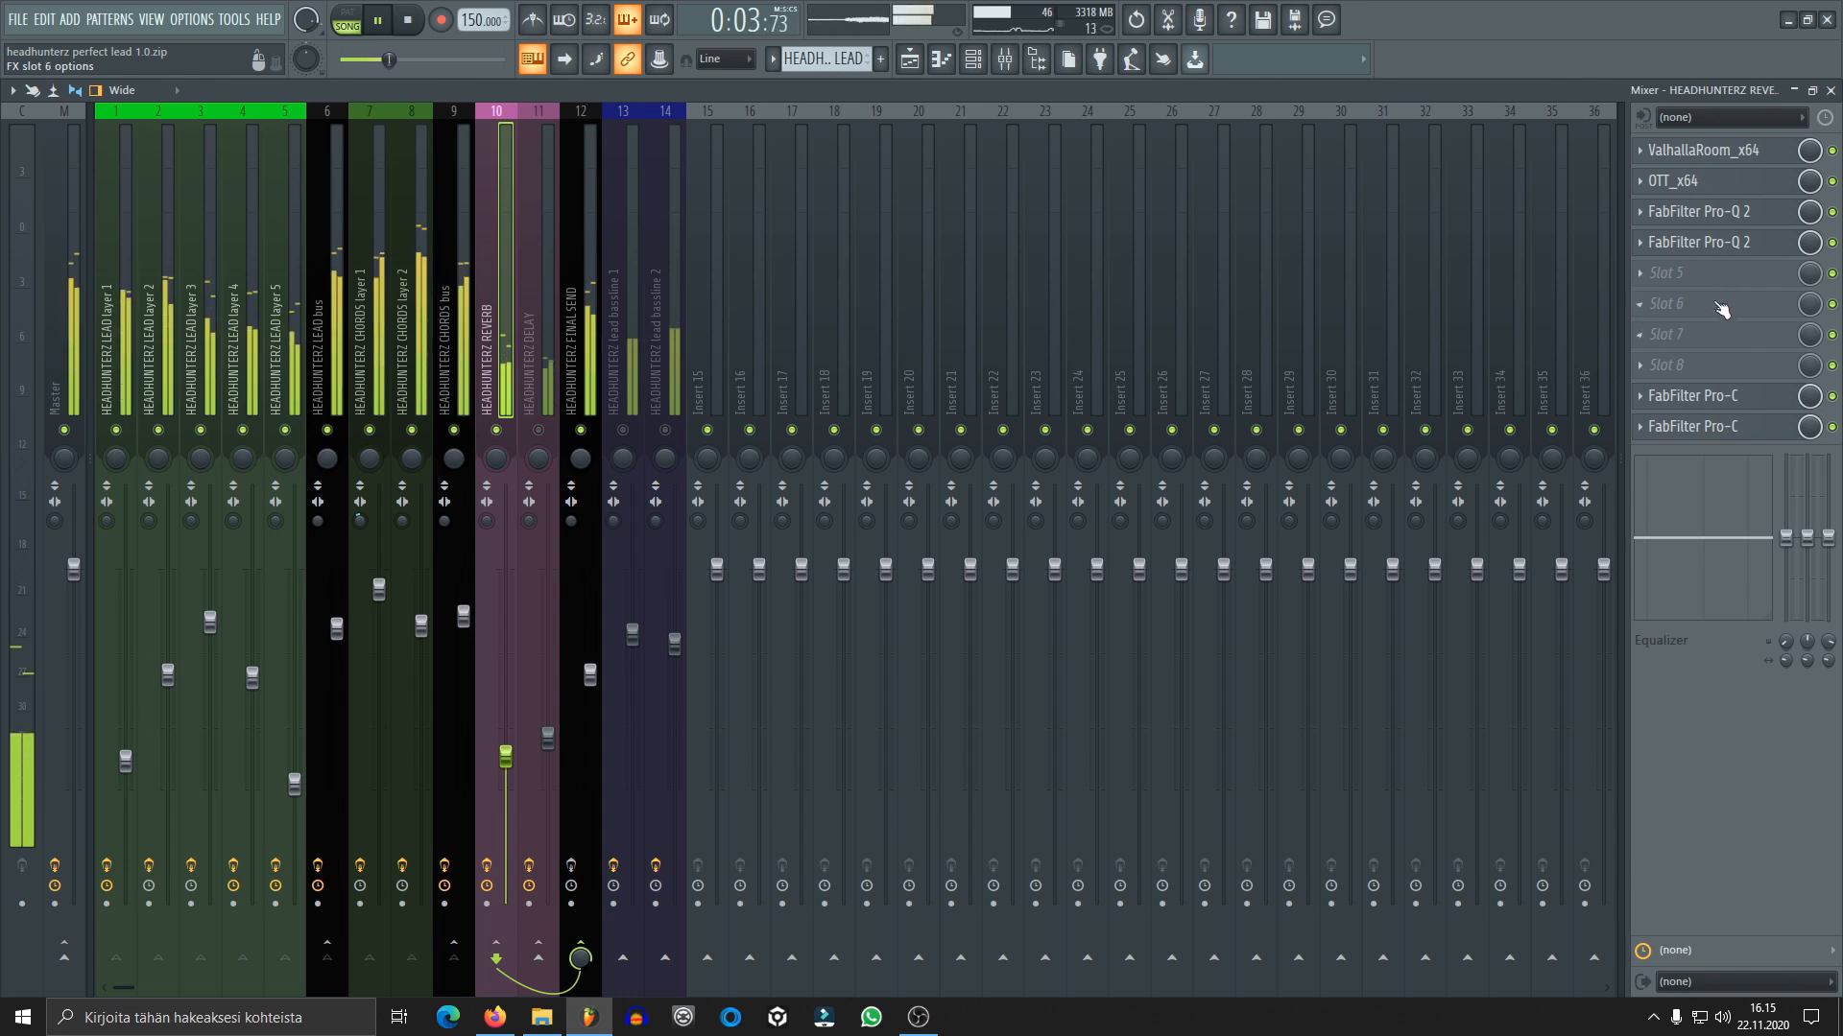
pyautogui.press('space')
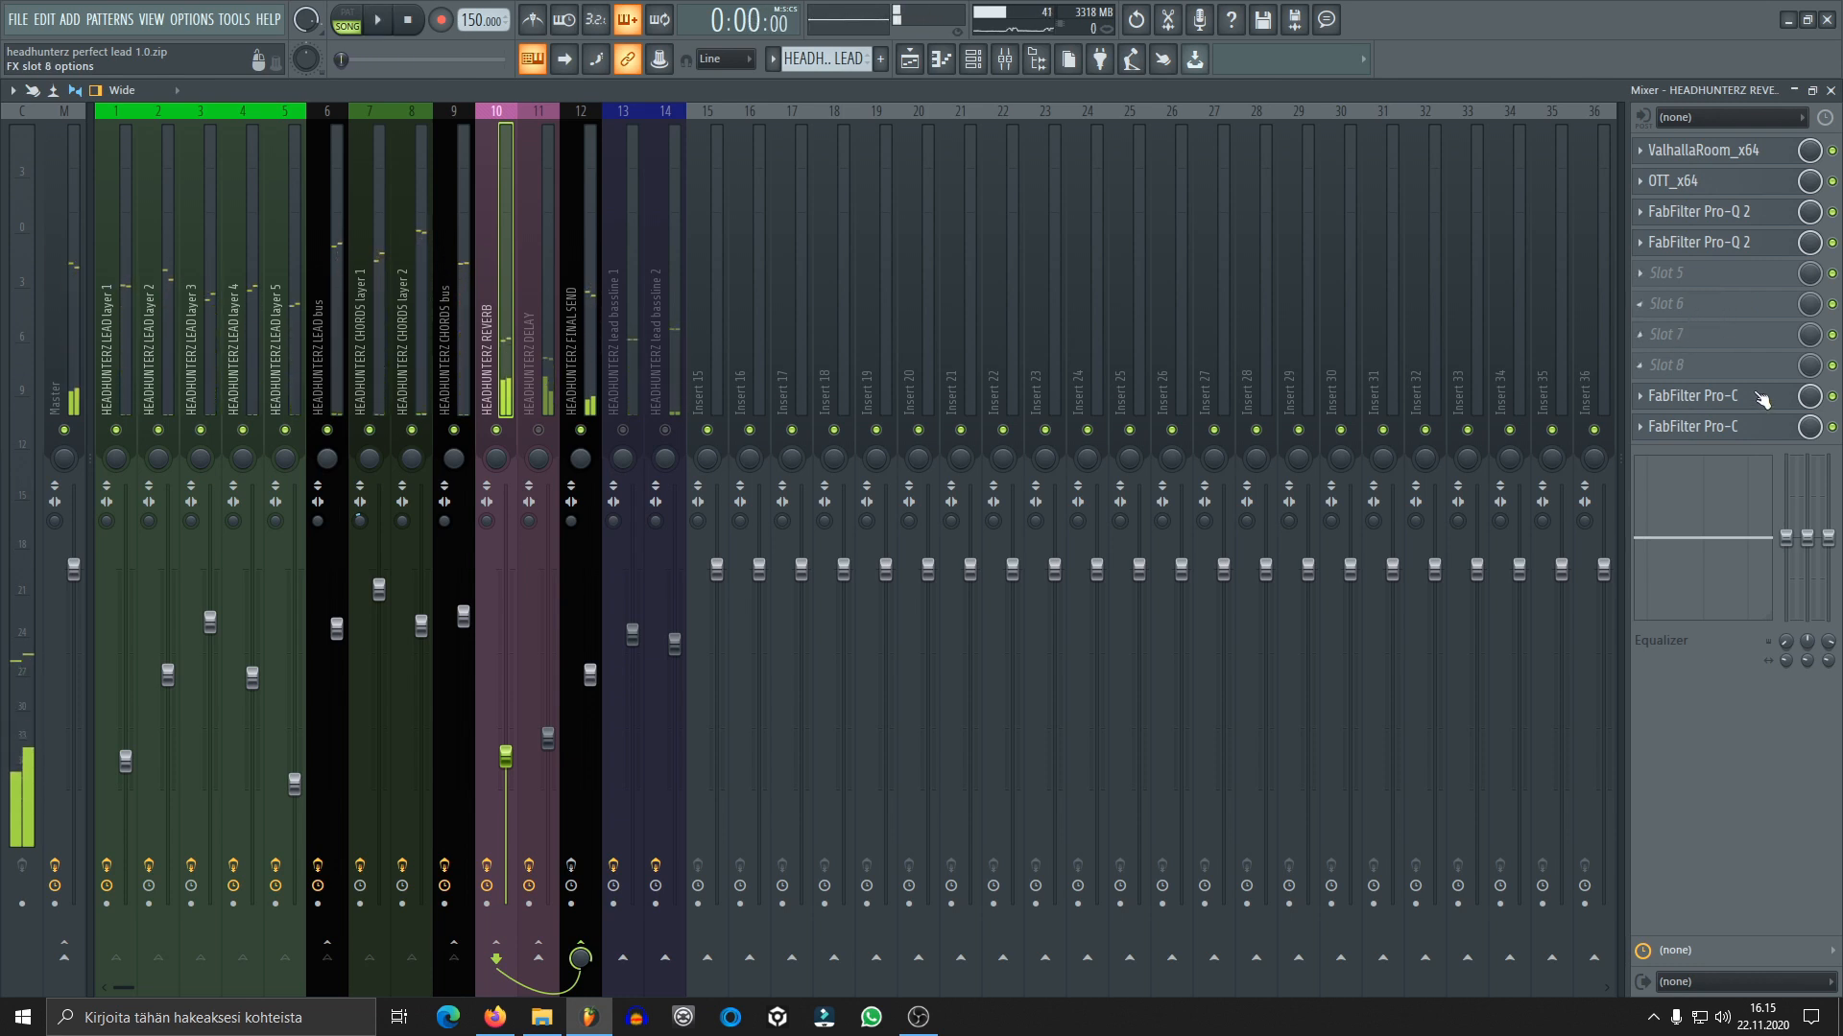
# Bypass OTT_x64, both FabFilter Pro-Q 2 and both FabFilter Pro-C effects on the REVERB track, keeping only ValhallaRoom_x64 active
pyautogui.click(1832, 395)
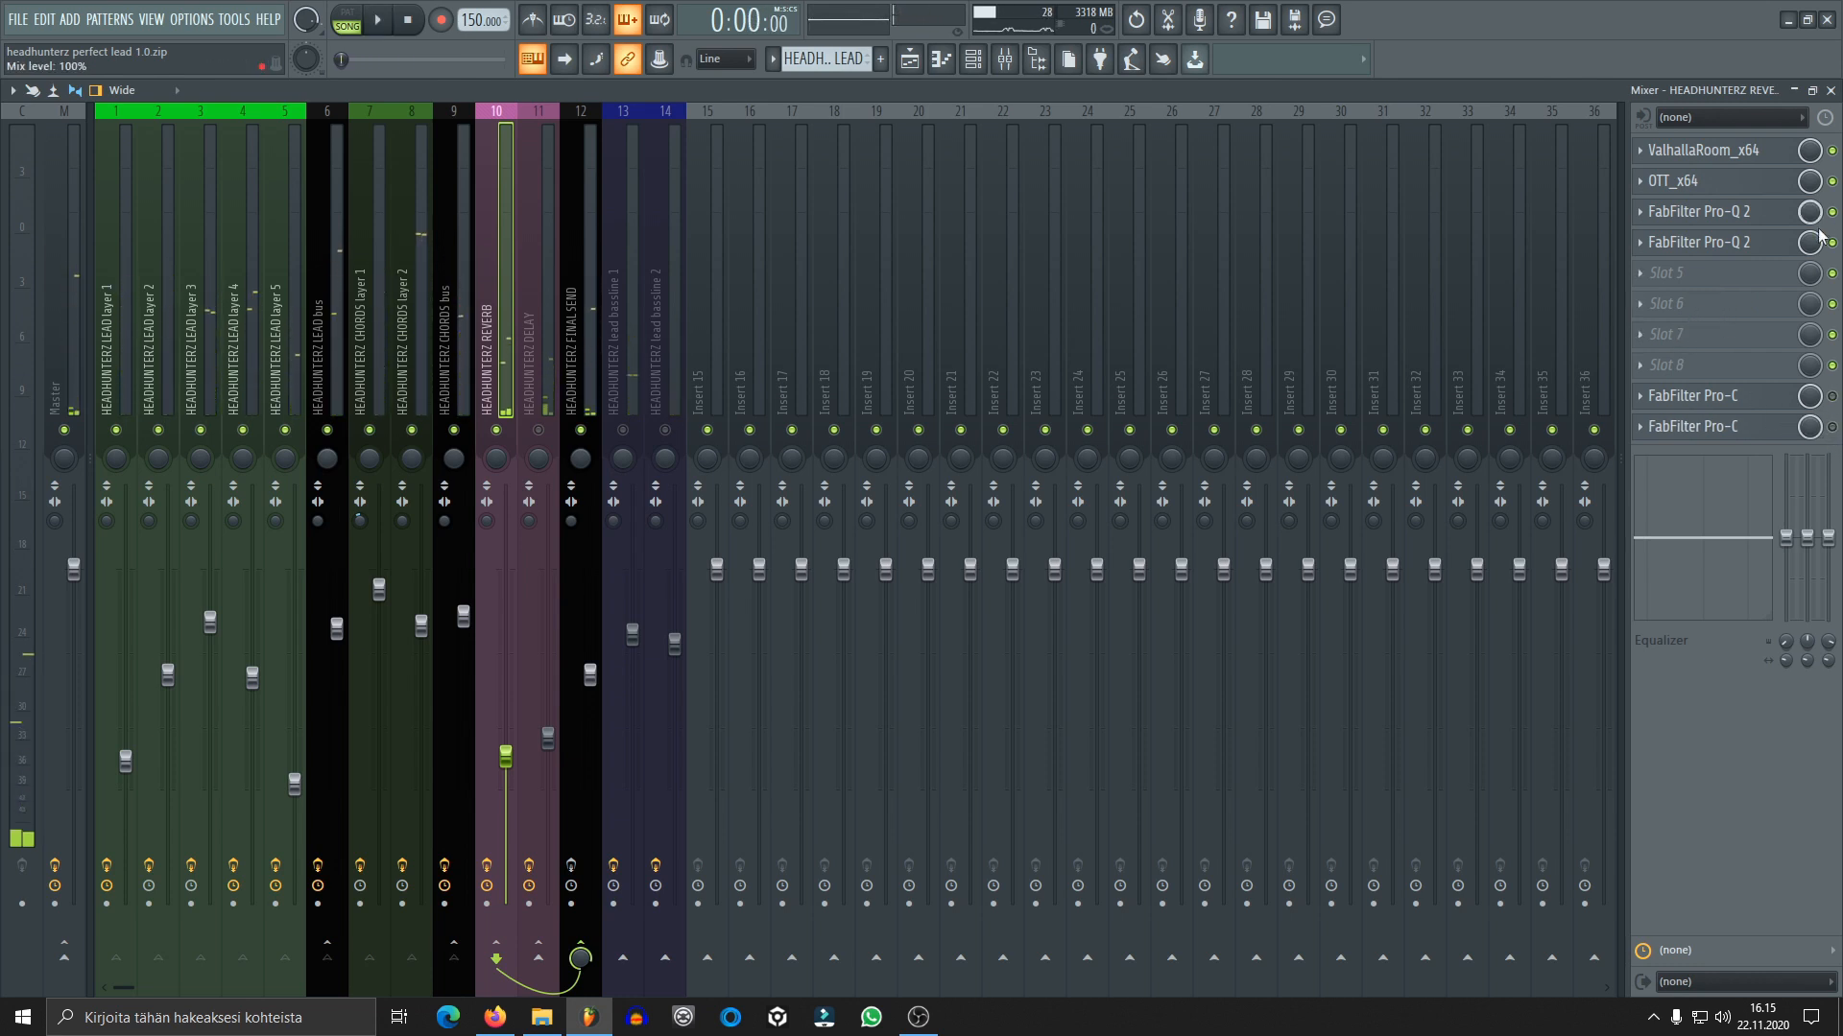
pyautogui.click(1833, 241)
pyautogui.click(1832, 180)
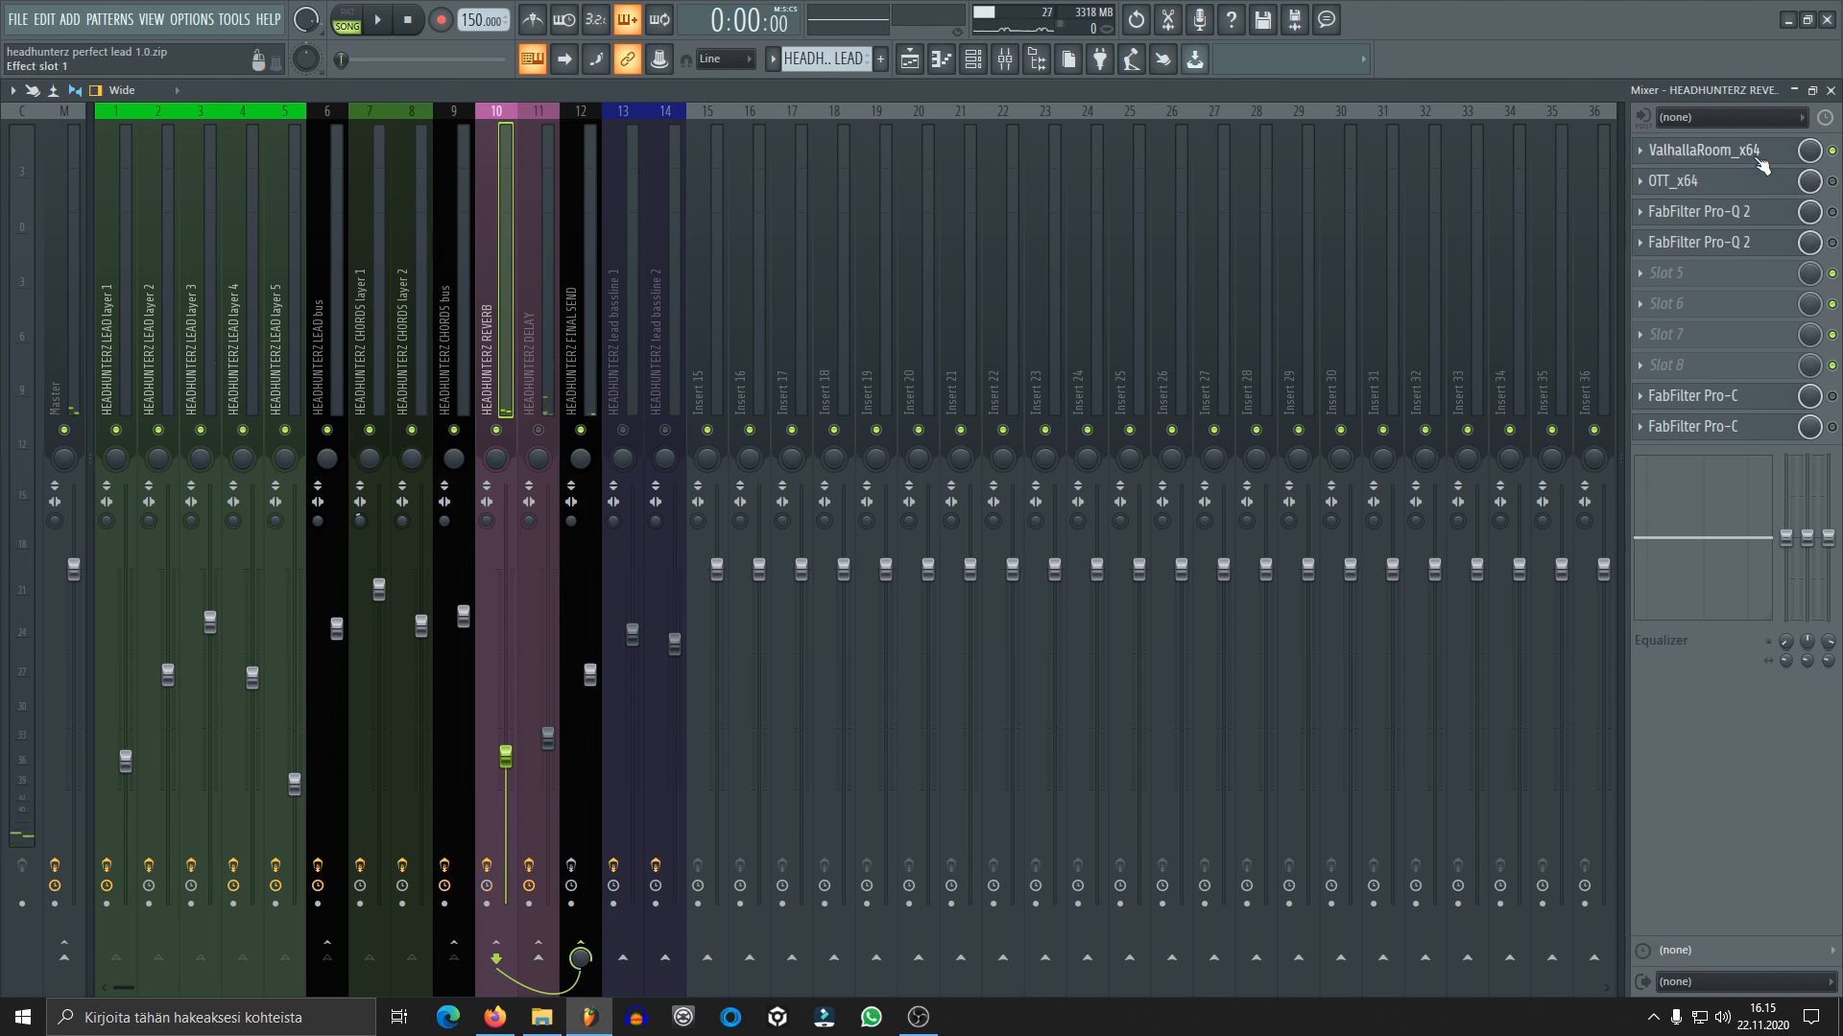
# Review the ValhallaRoom_x64 reverb settings on the REVERB track and close its window
pyautogui.click(1759, 163)
pyautogui.moveTo(588, 286); pyautogui.dragTo(1167, 205)
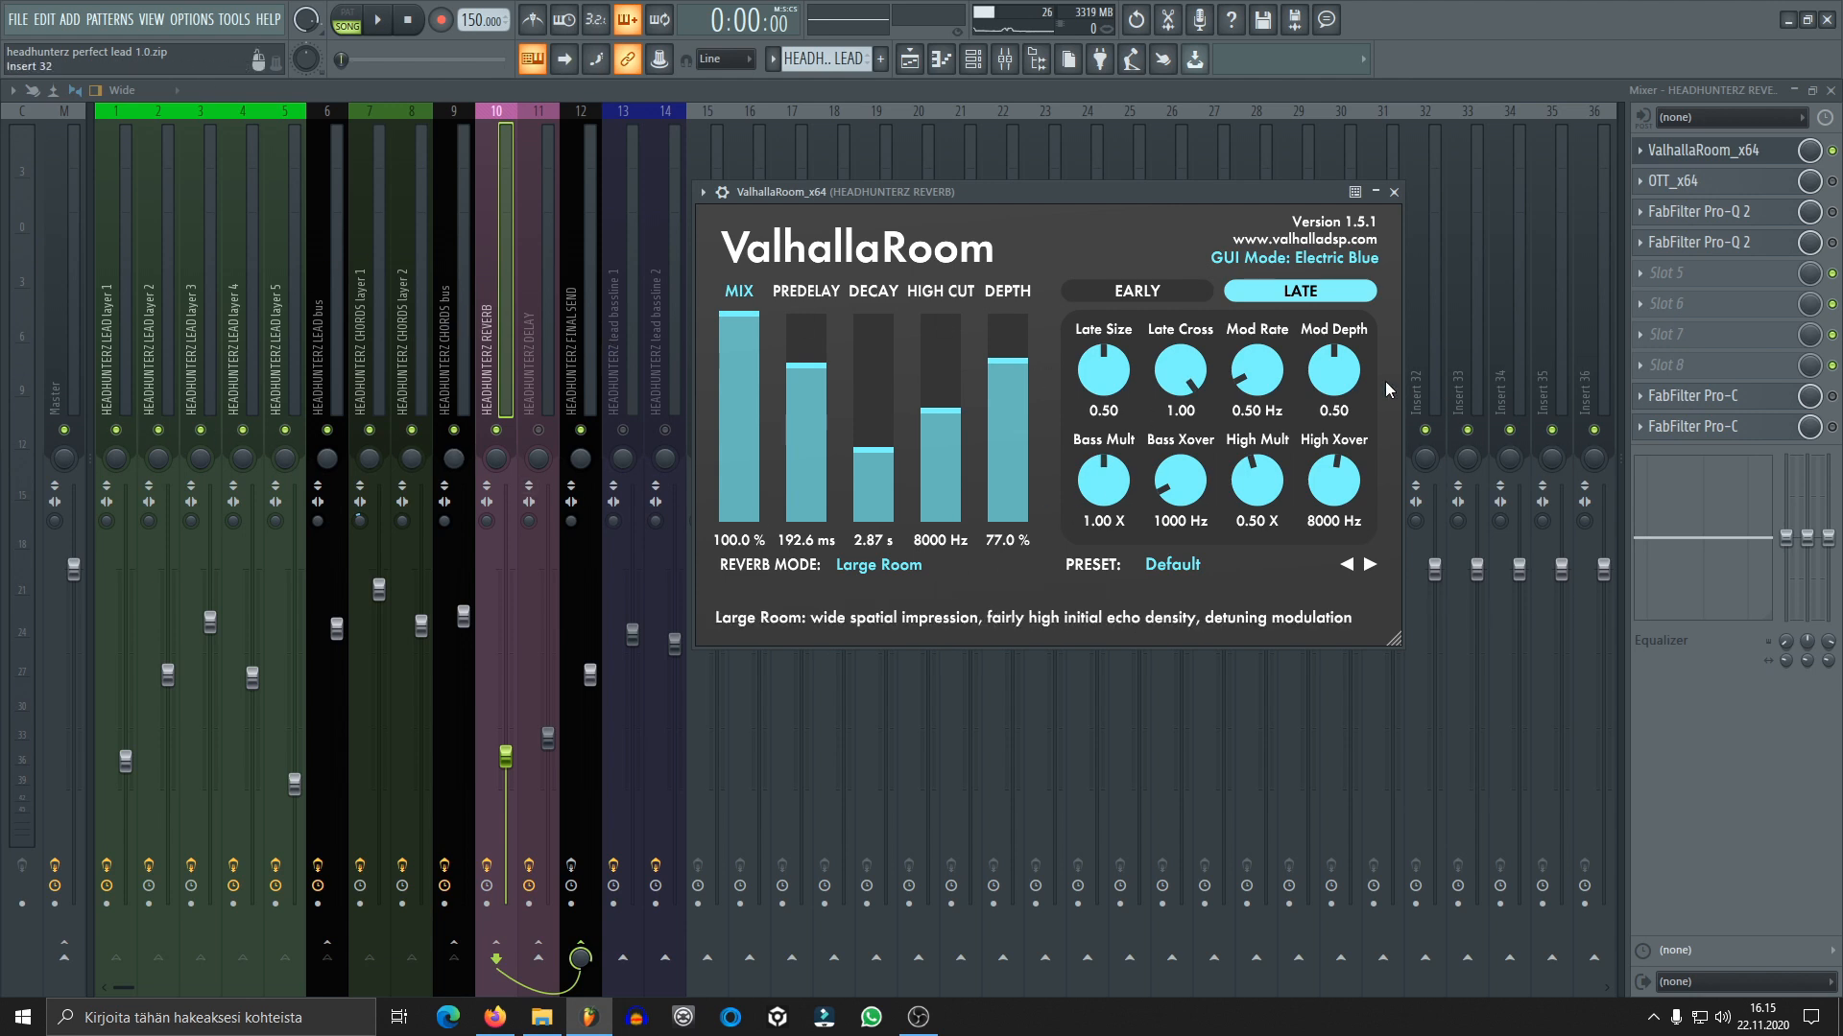
pyautogui.click(1394, 191)
# Check the reverb and delay sends of the chords bus and lead bus, and audition the mix with only ValhallaRoom_x64 active
pyautogui.click(447, 353)
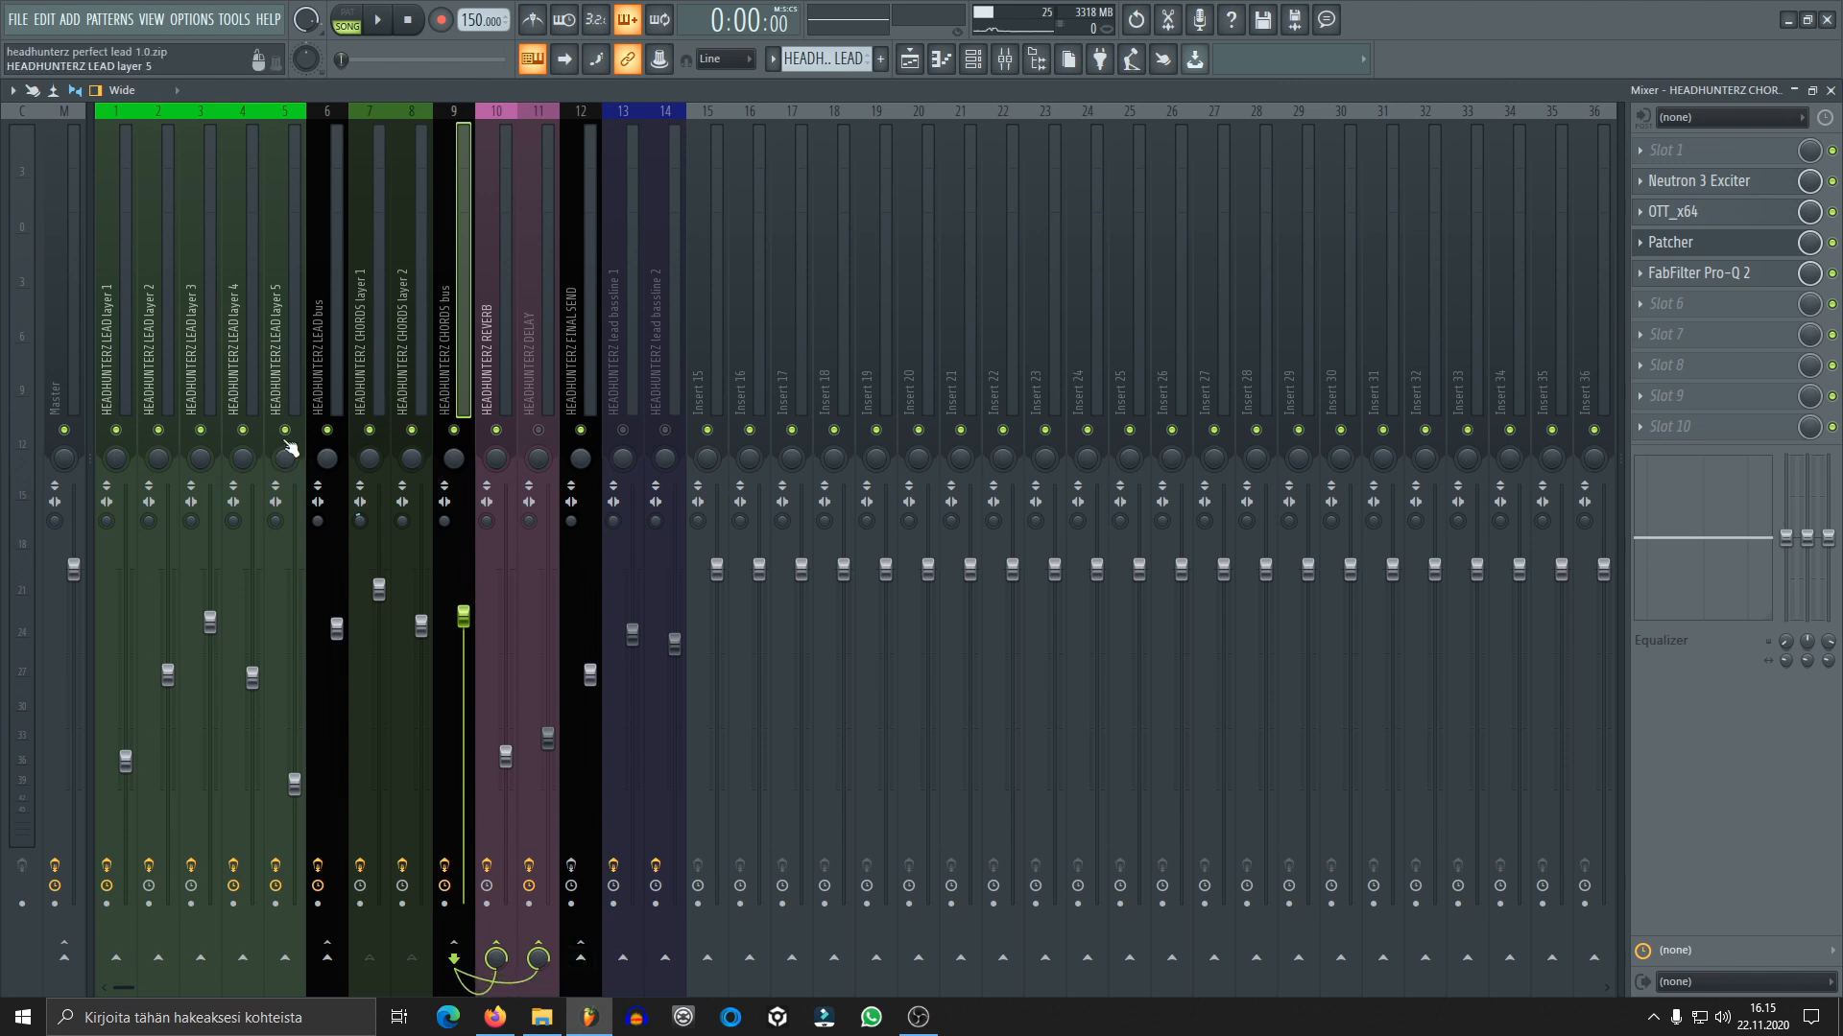
pyautogui.click(323, 379)
pyautogui.click(580, 955)
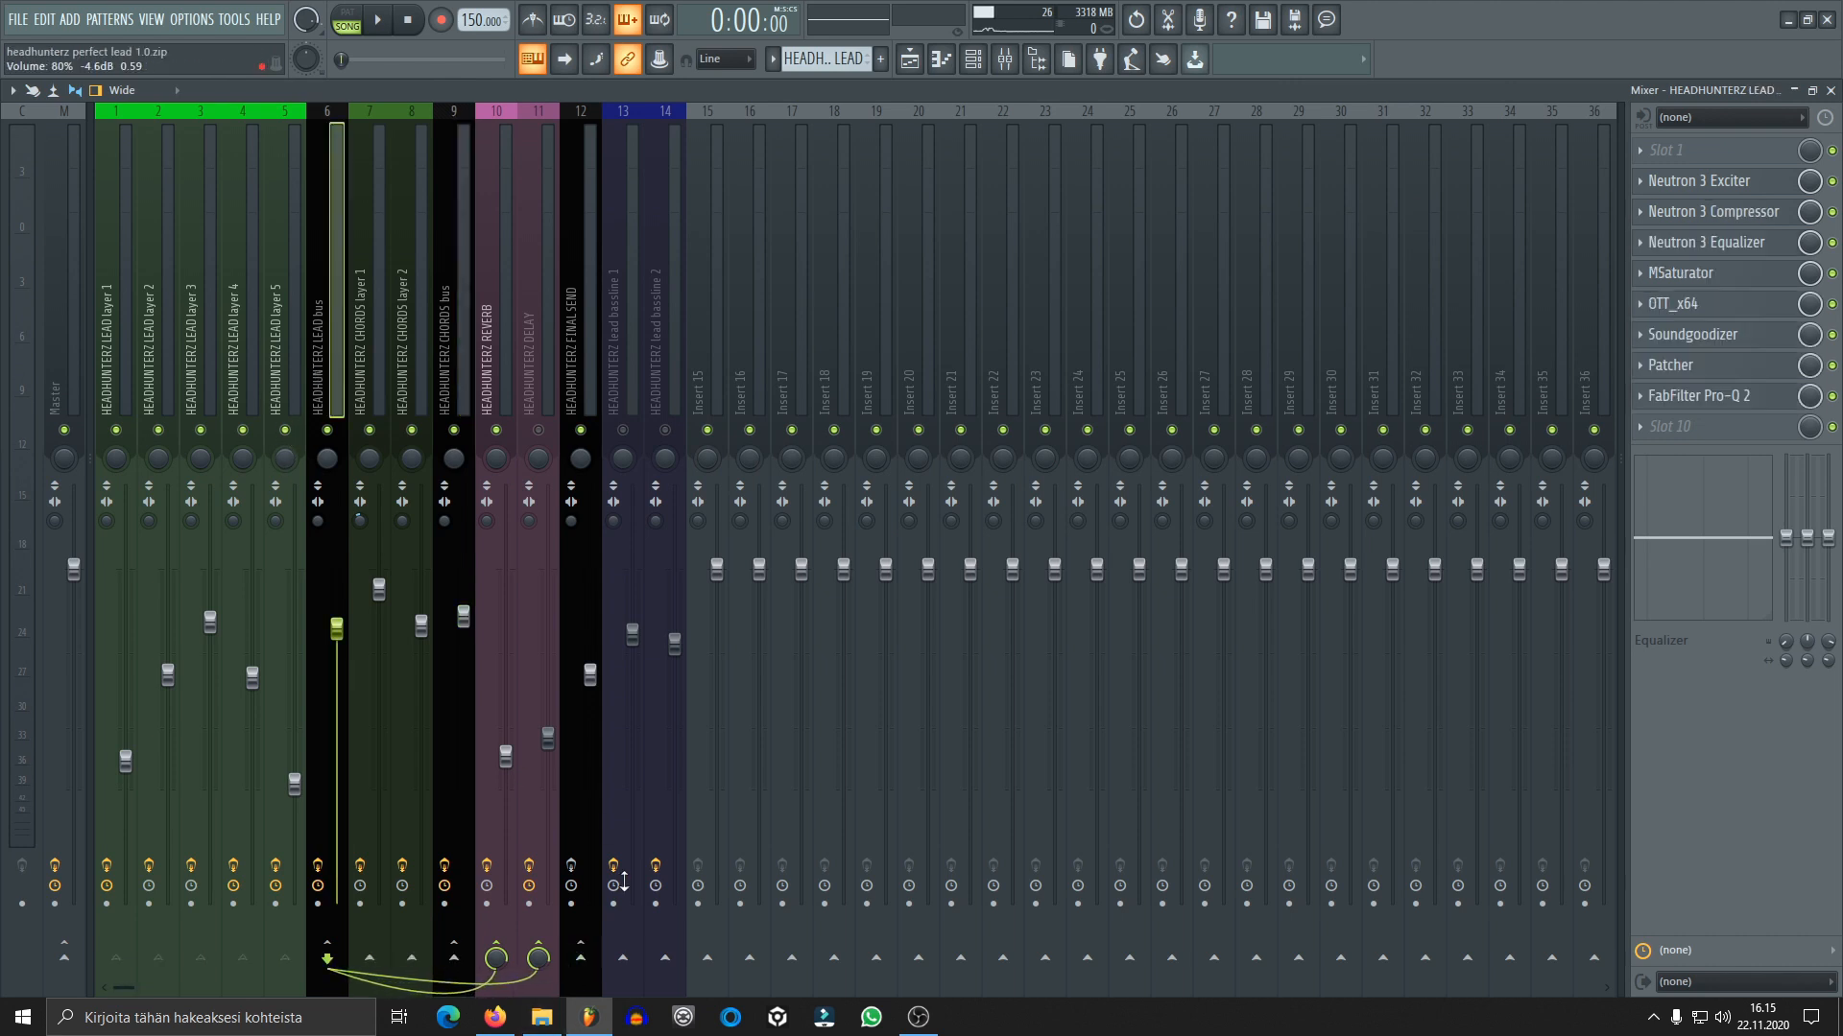
pyautogui.press('space')
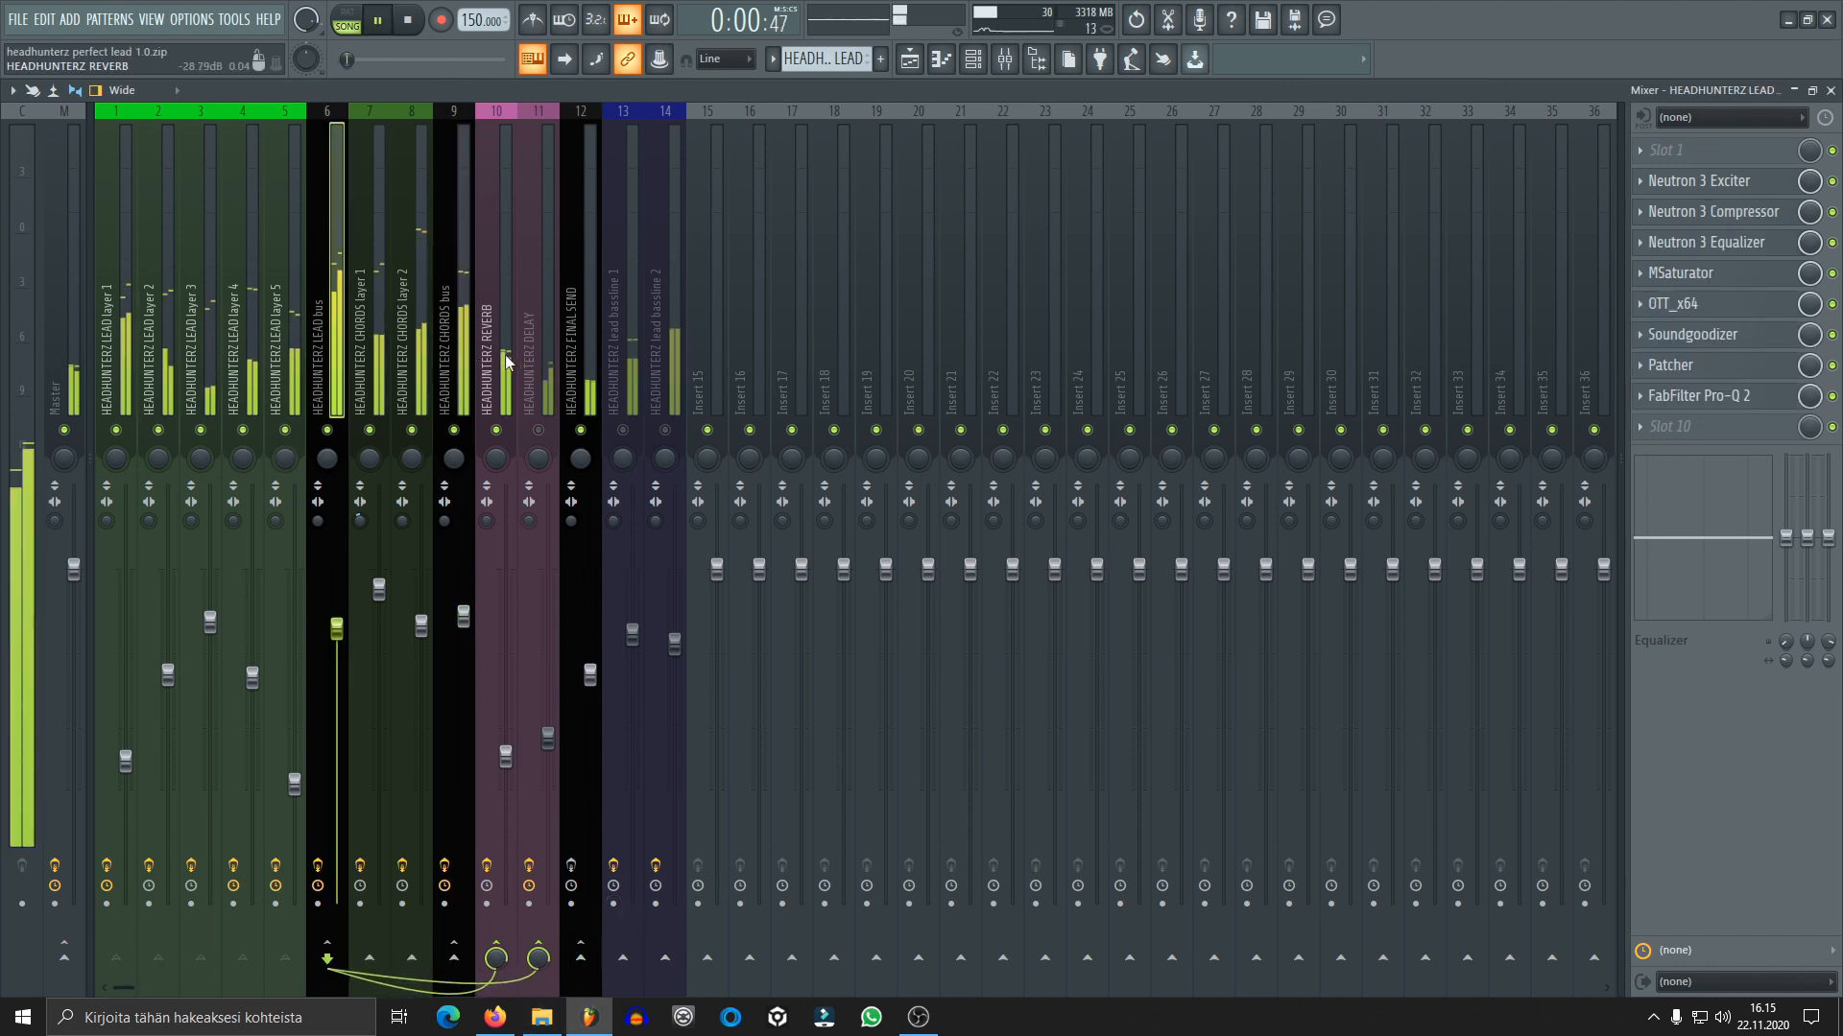
pyautogui.click(502, 374)
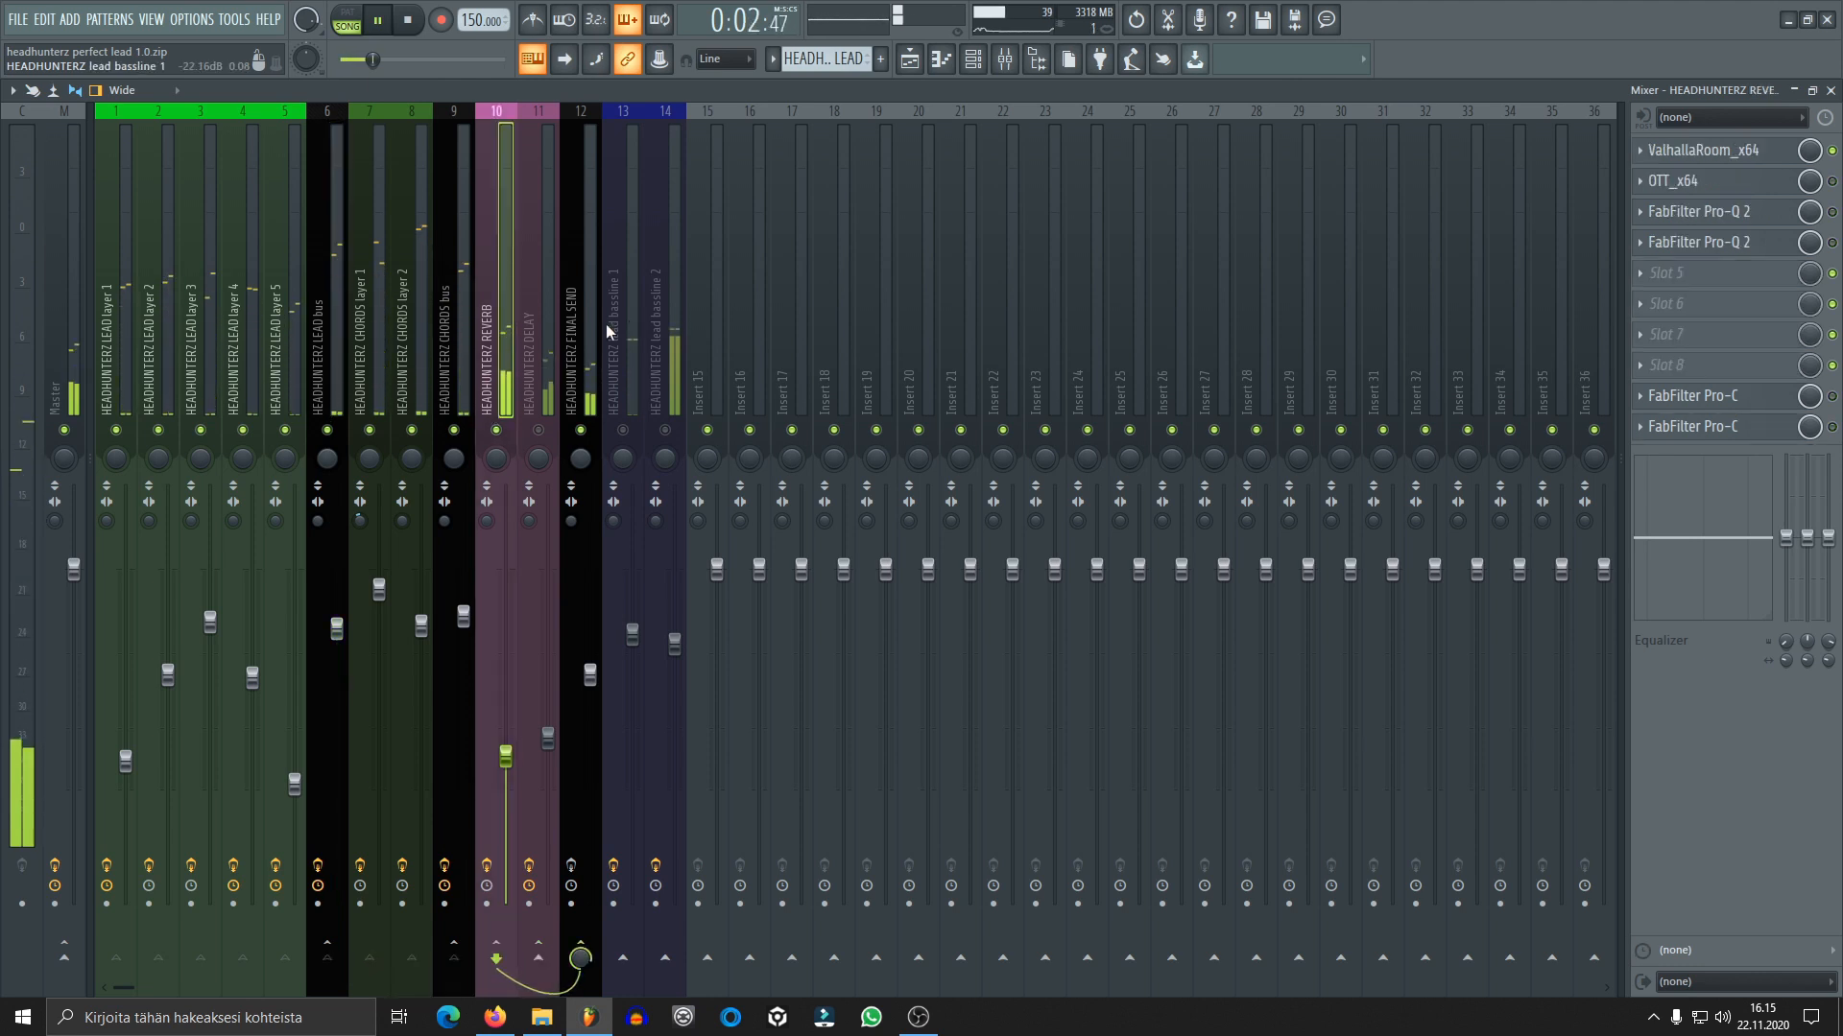
pyautogui.press('space')
# Enable OTT_x64 on the REVERB track, audition the reverb while viewing its compressor settings, and close its window
pyautogui.click(1689, 181)
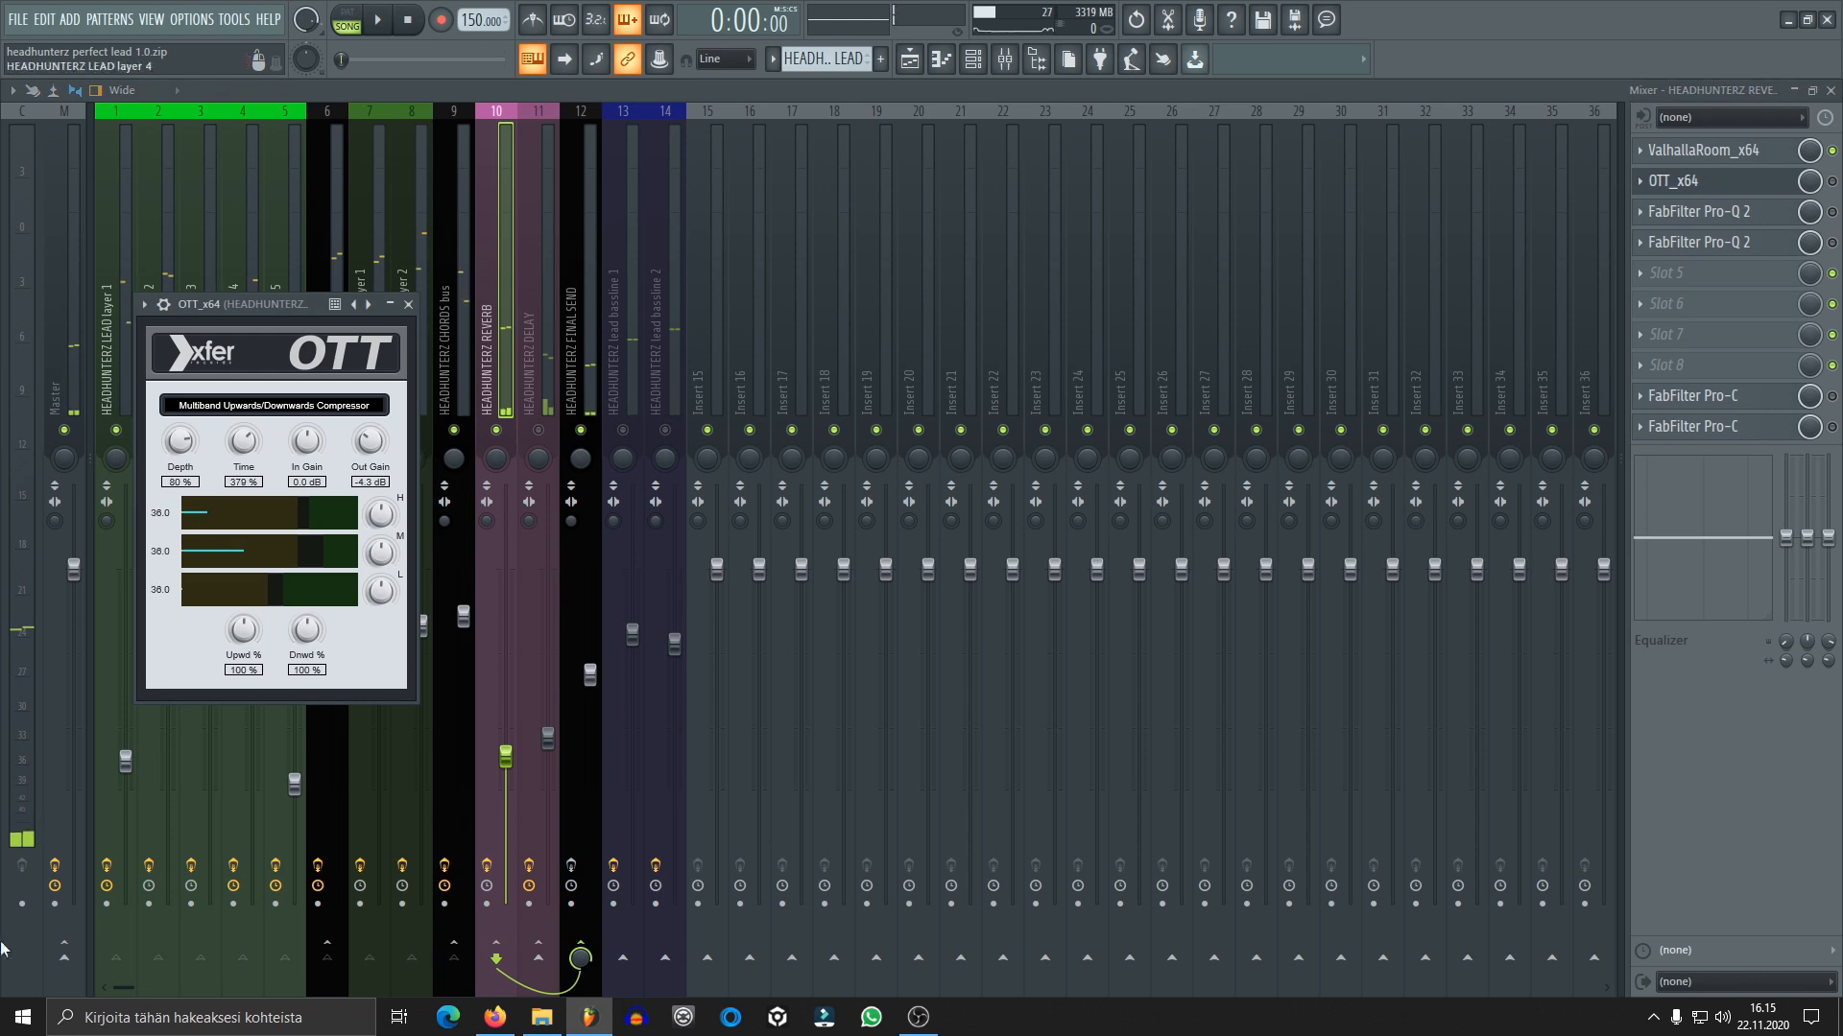
pyautogui.click(1679, 180)
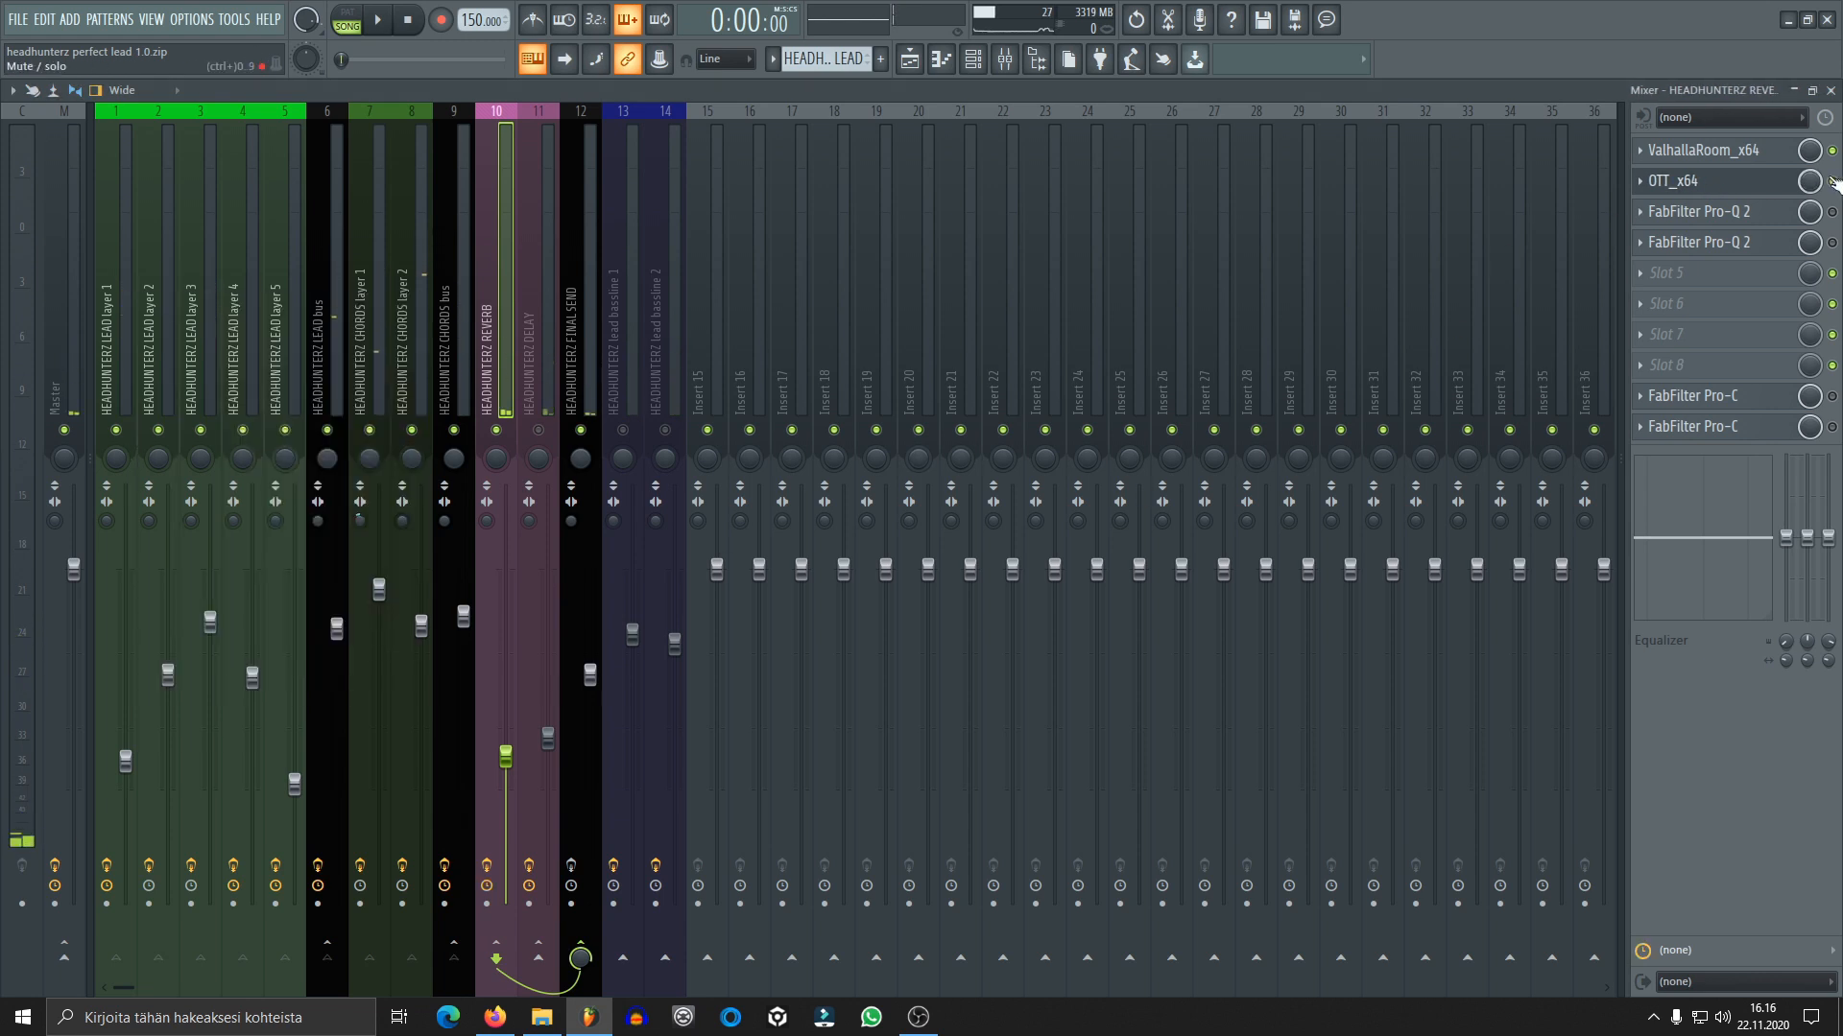
pyautogui.click(1679, 181)
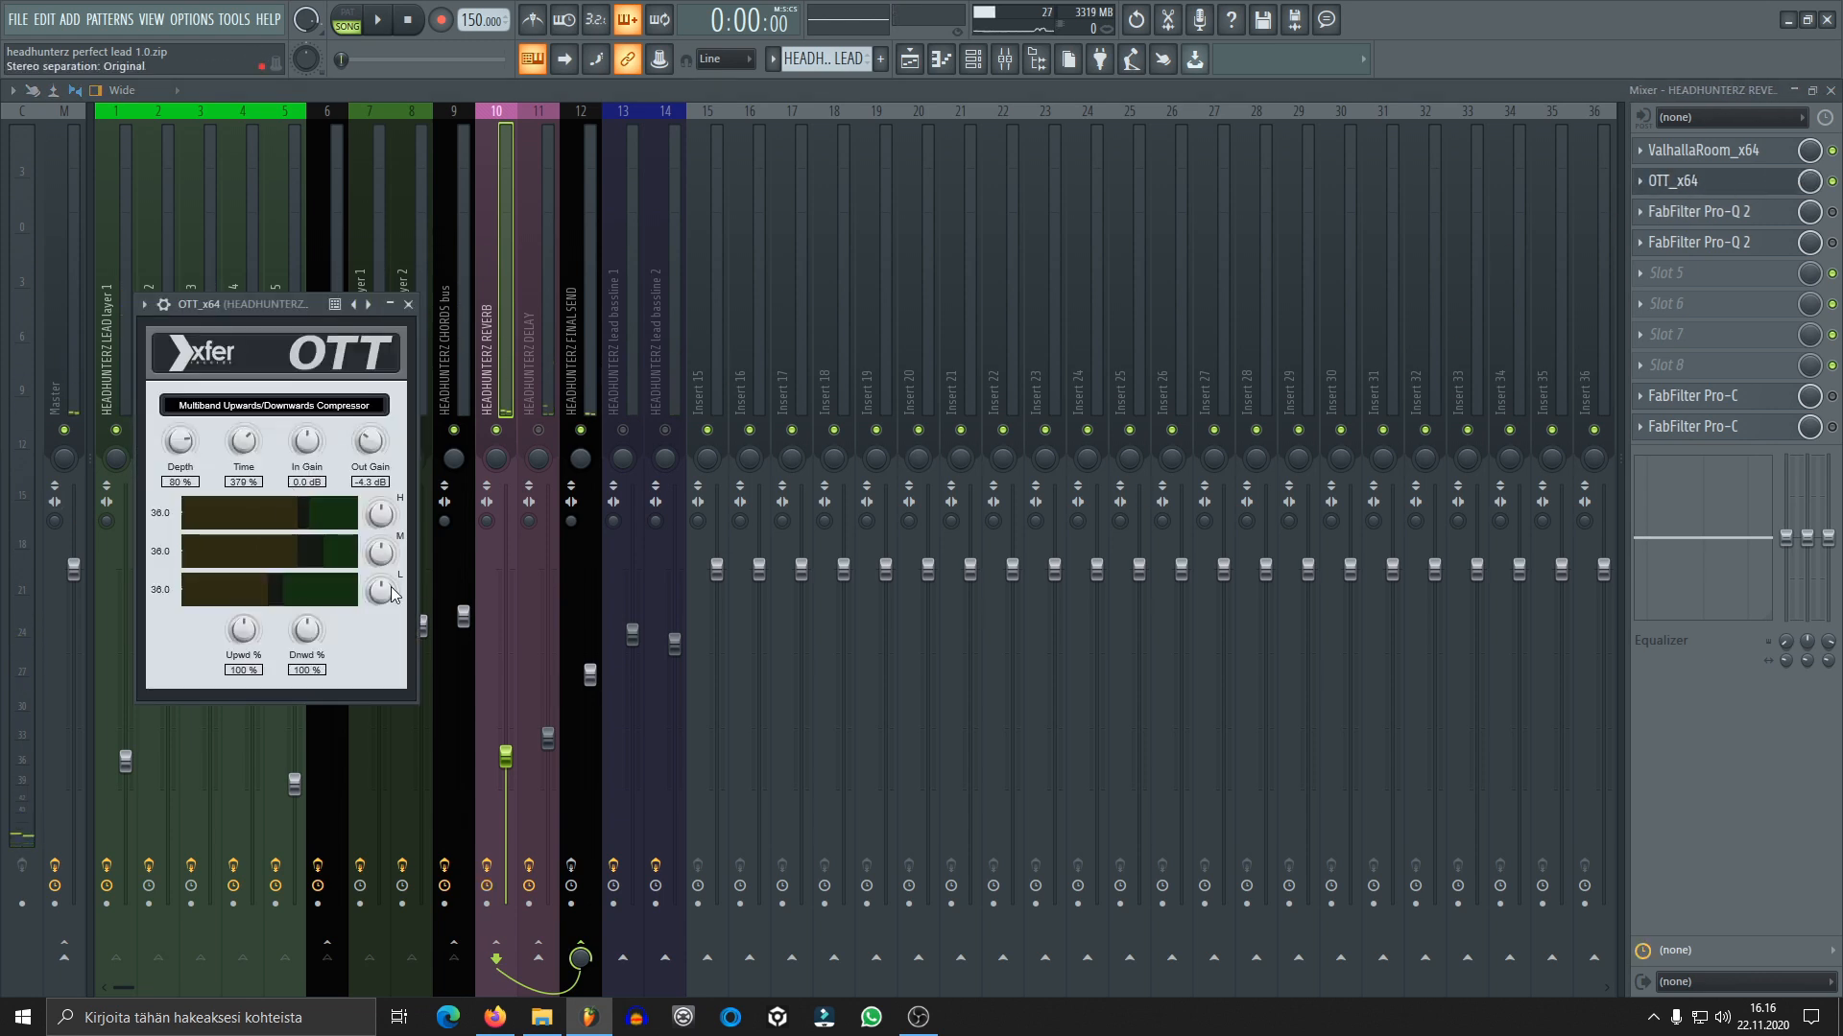
pyautogui.press('space')
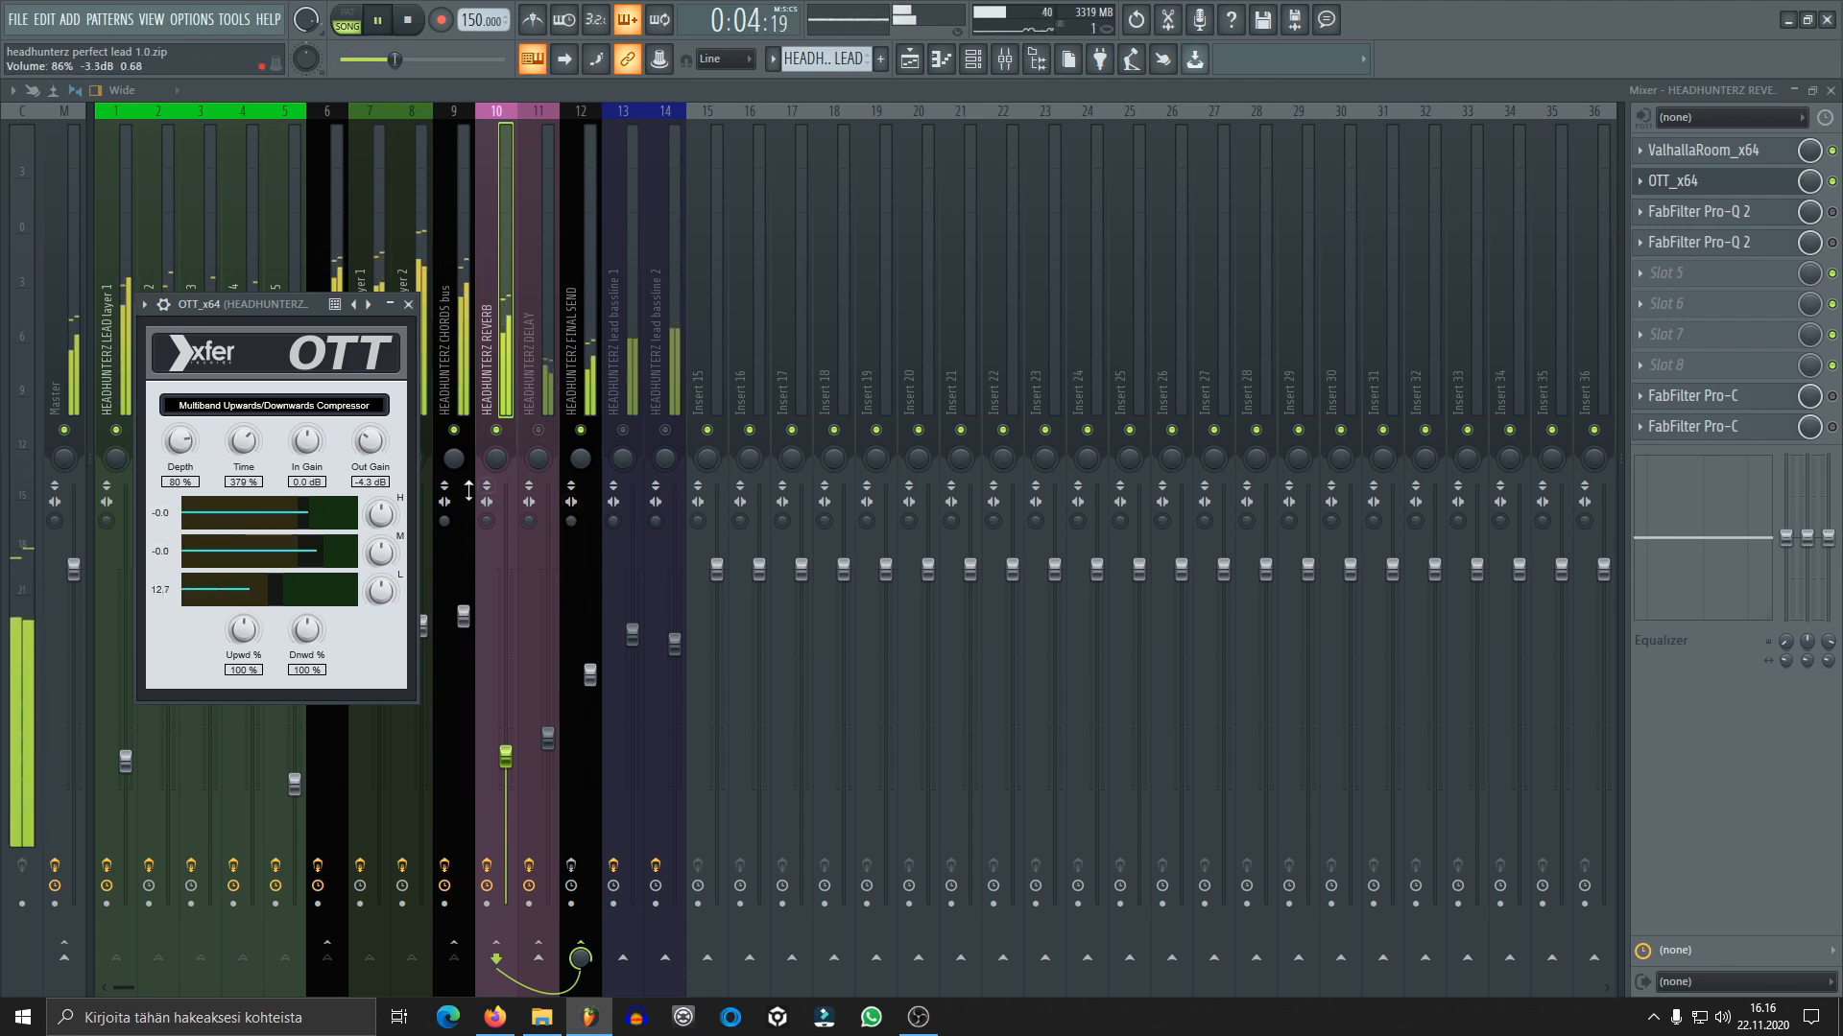
pyautogui.press('space')
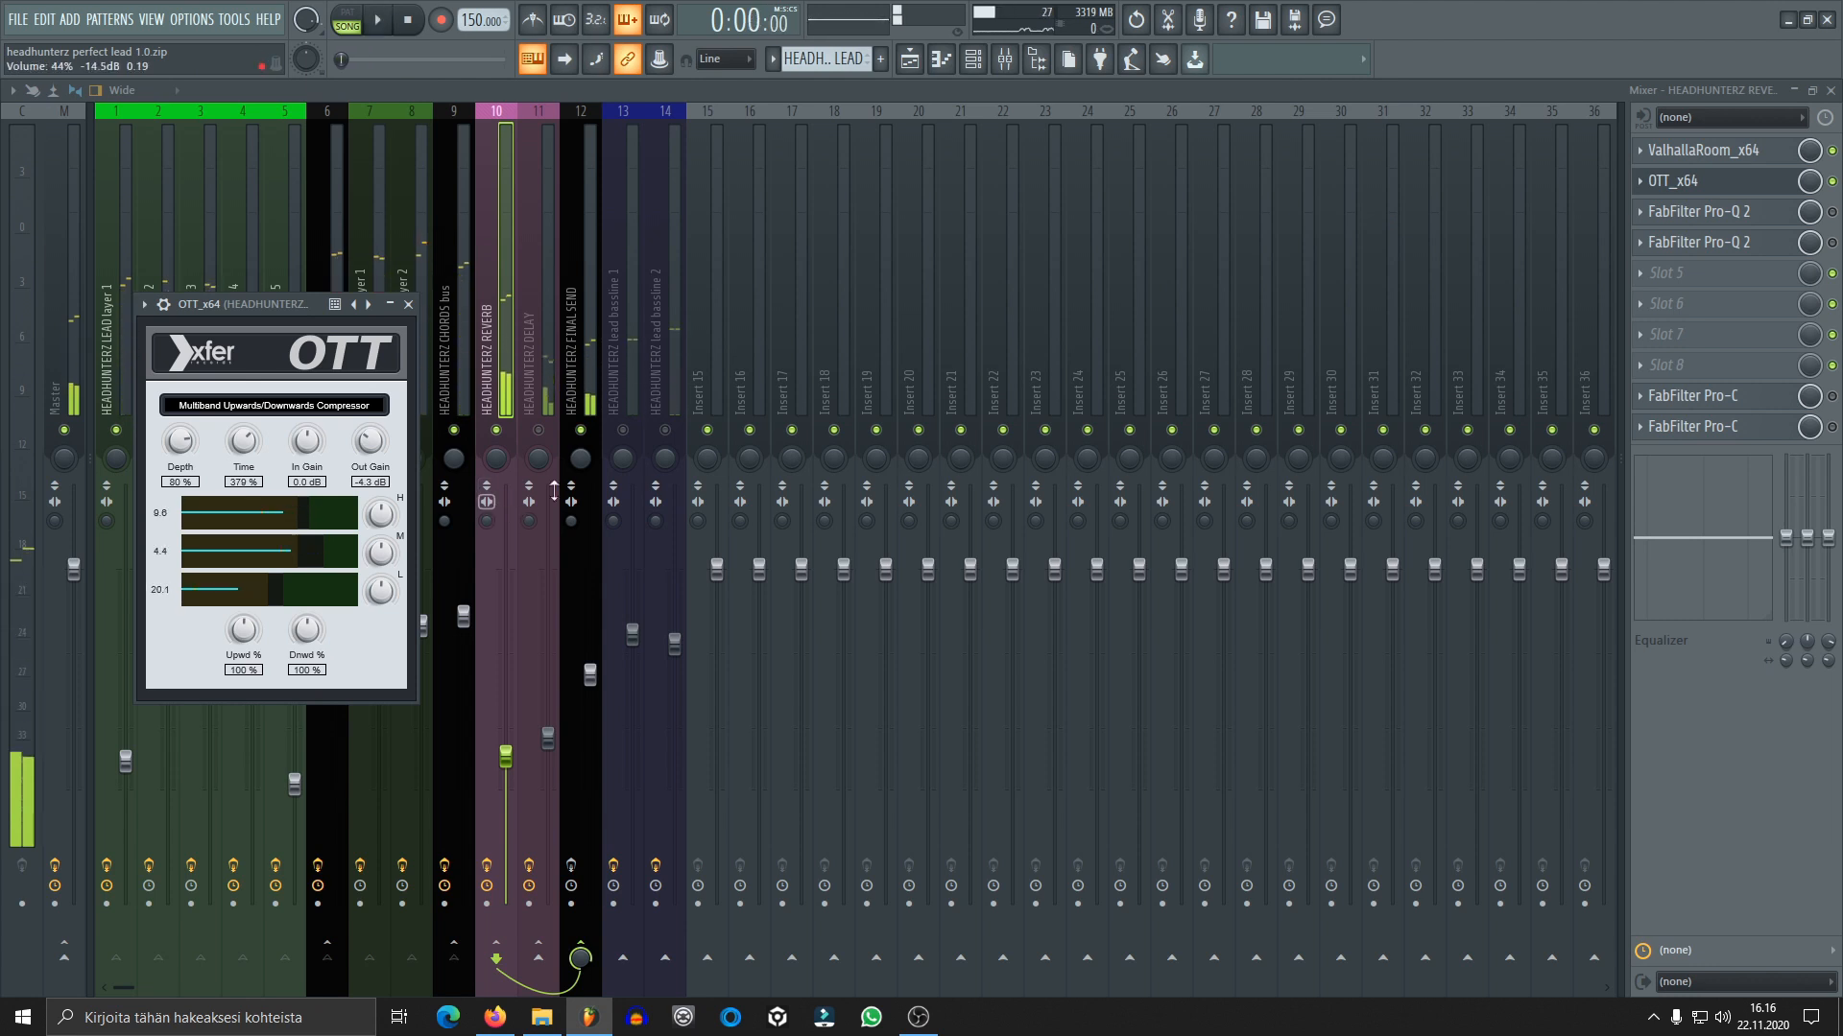
pyautogui.click(408, 305)
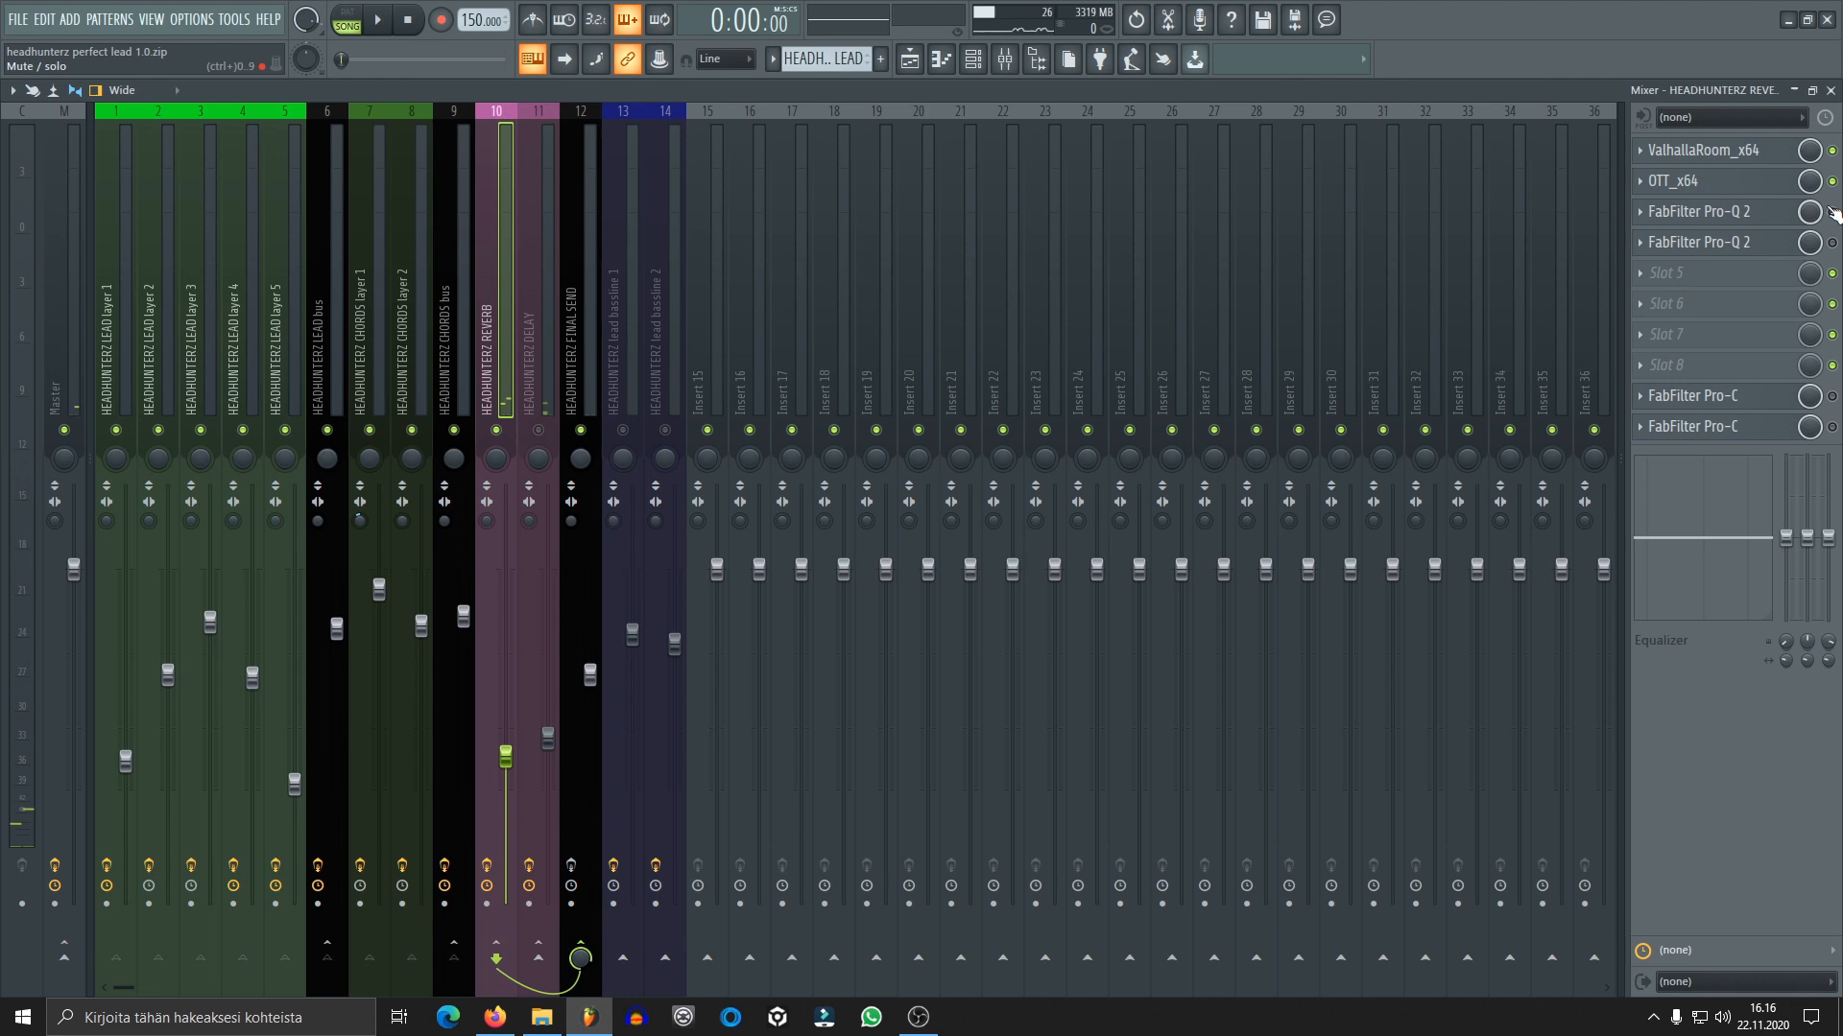
# Review the first FabFilter Pro-Q 2 curve on the REVERB track while auditioning the mix, and close its window
pyautogui.click(1670, 211)
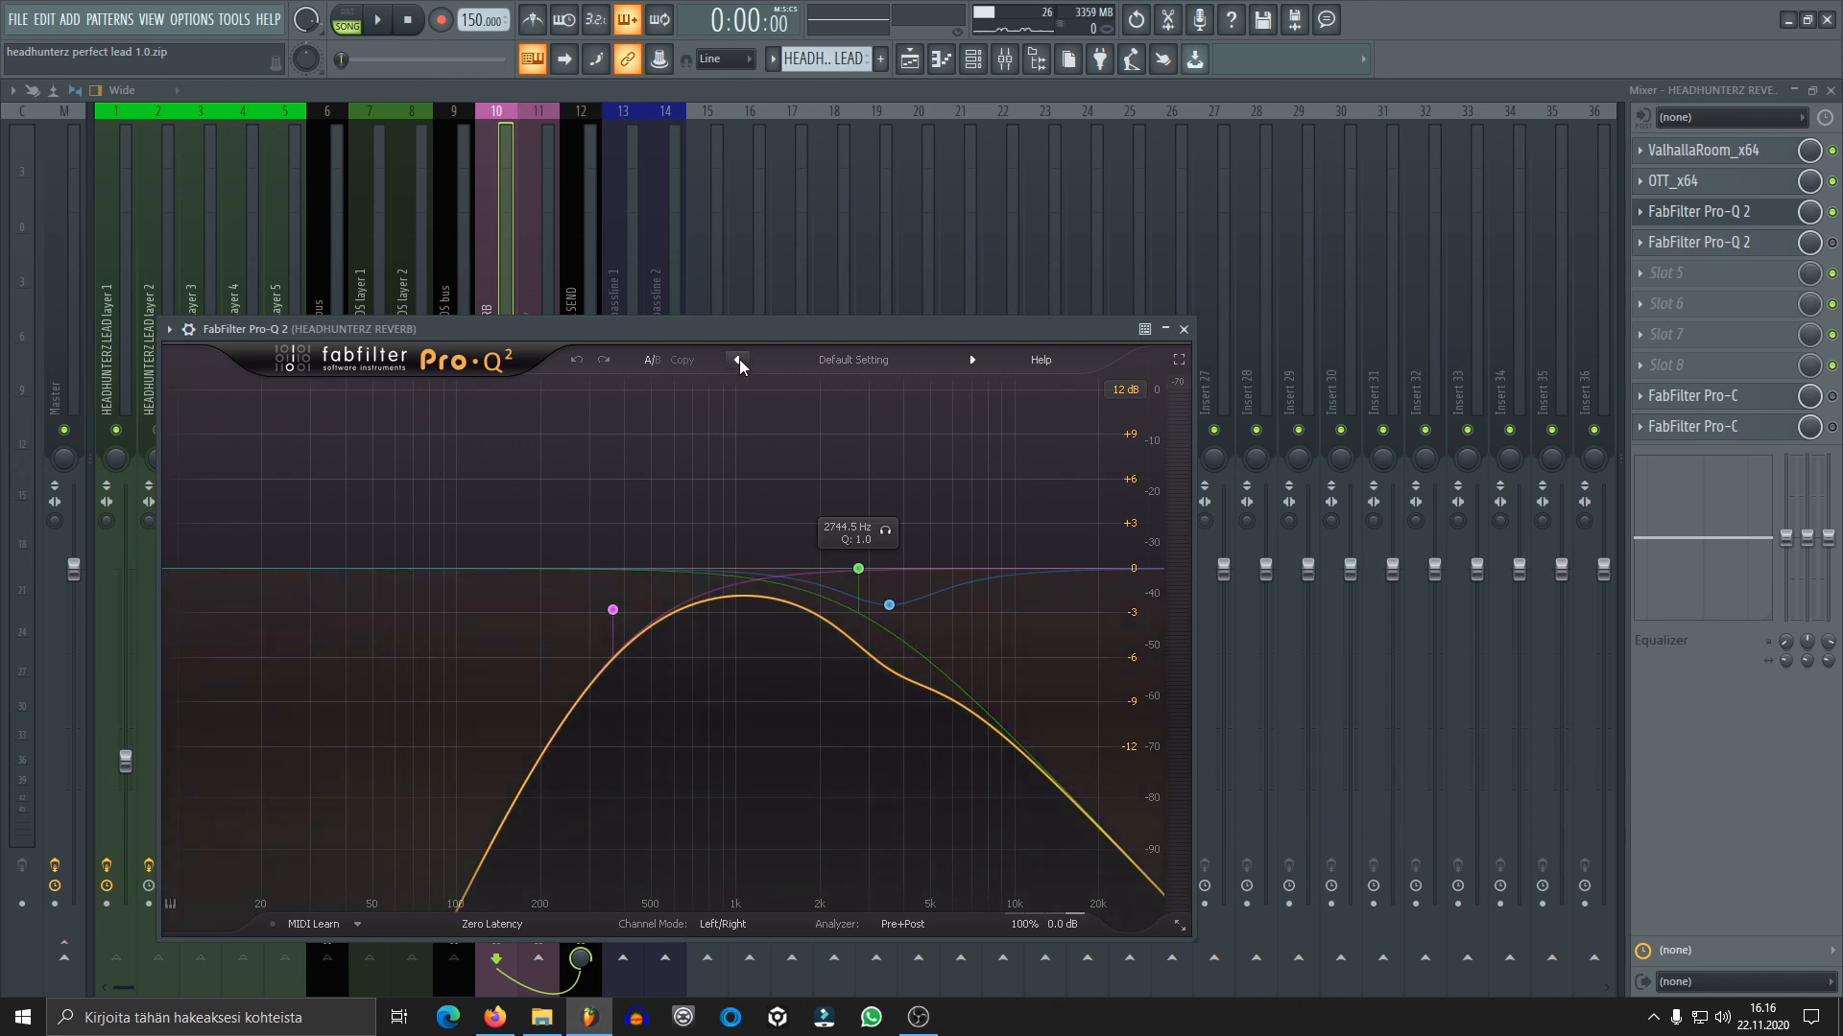
pyautogui.press('space')
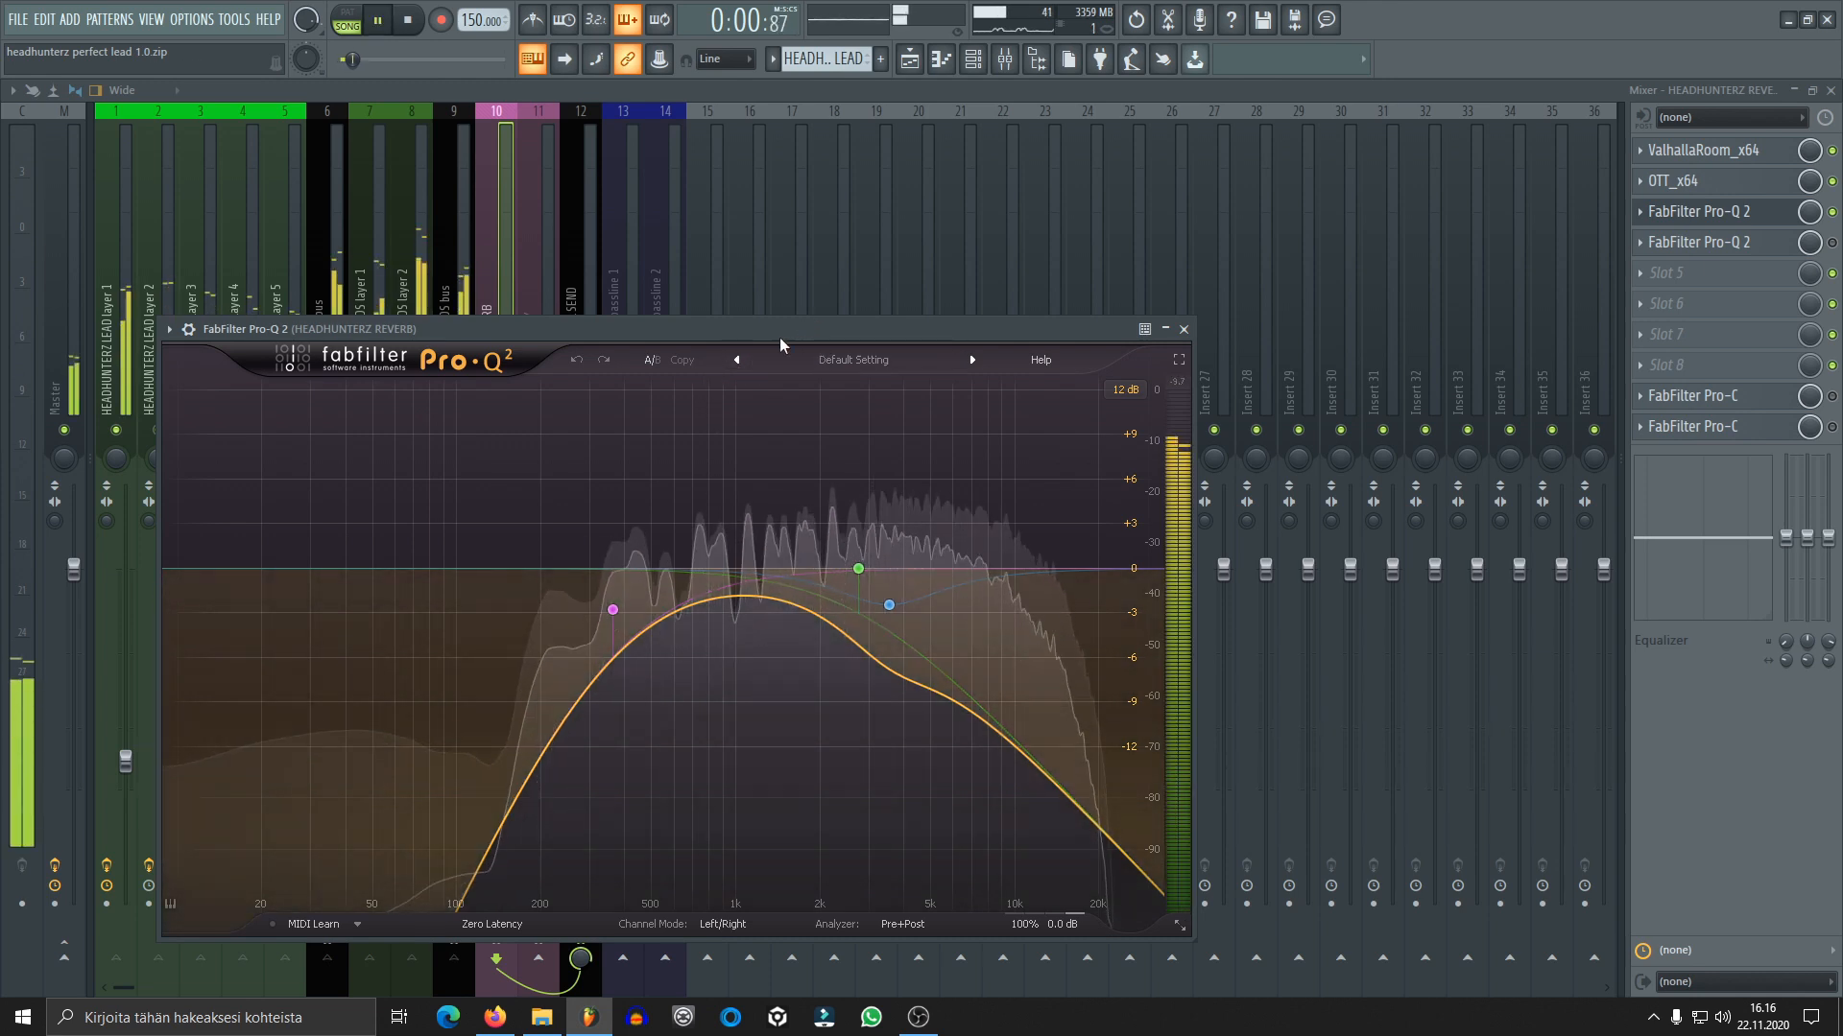
pyautogui.click(1185, 330)
pyautogui.press('space')
# Enable the second FabFilter Pro-Q 2 on the REVERB track, audition it while viewing its curve, and close its window
pyautogui.click(1768, 246)
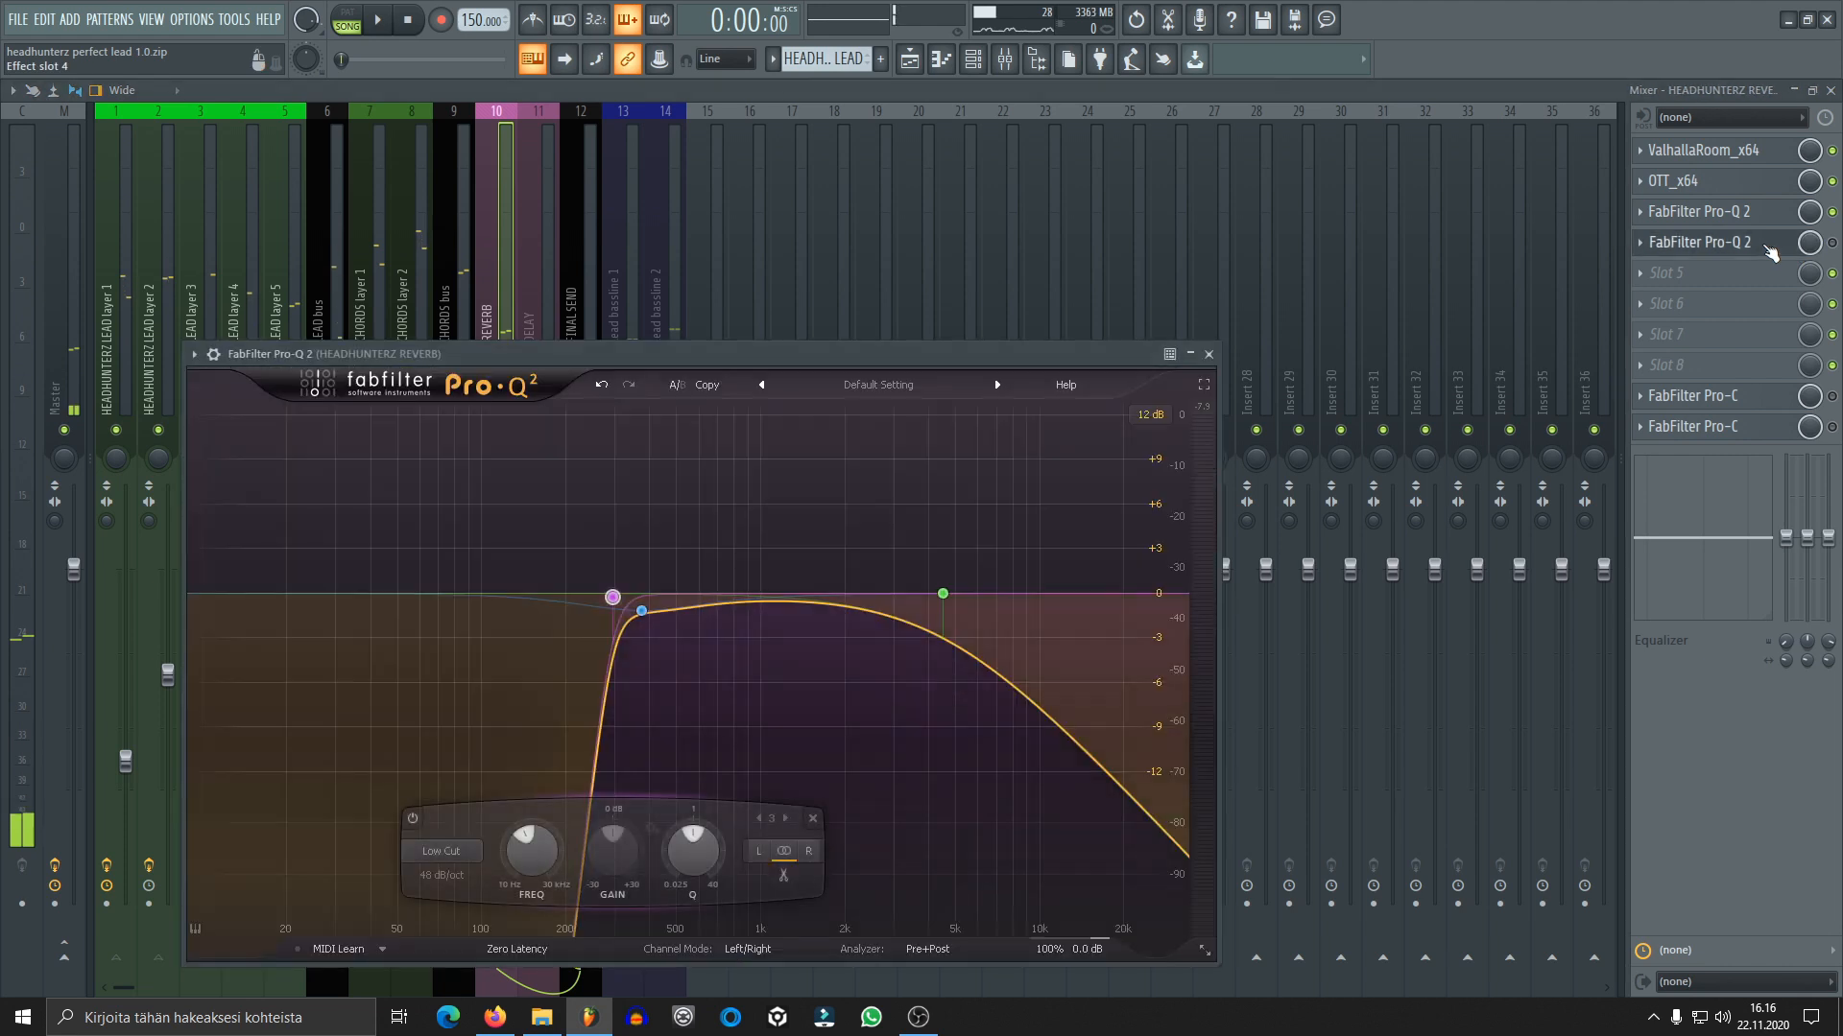
pyautogui.click(1777, 252)
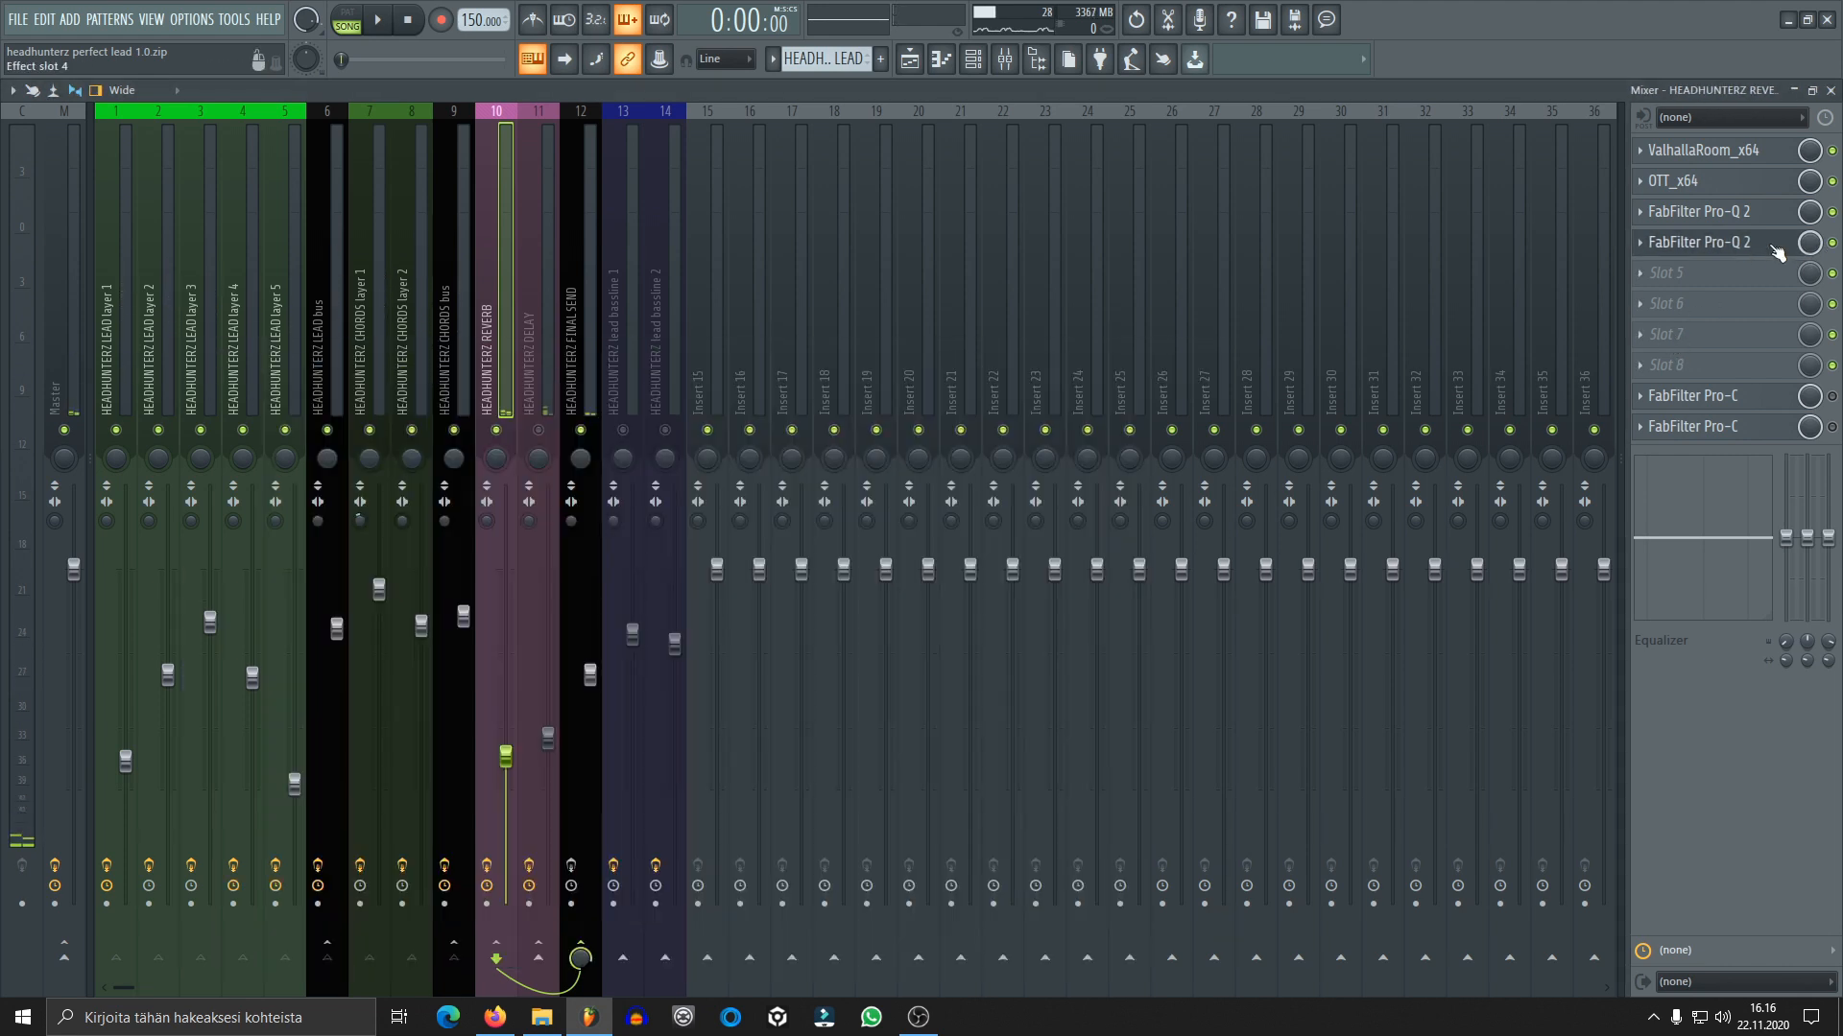
pyautogui.click(1777, 253)
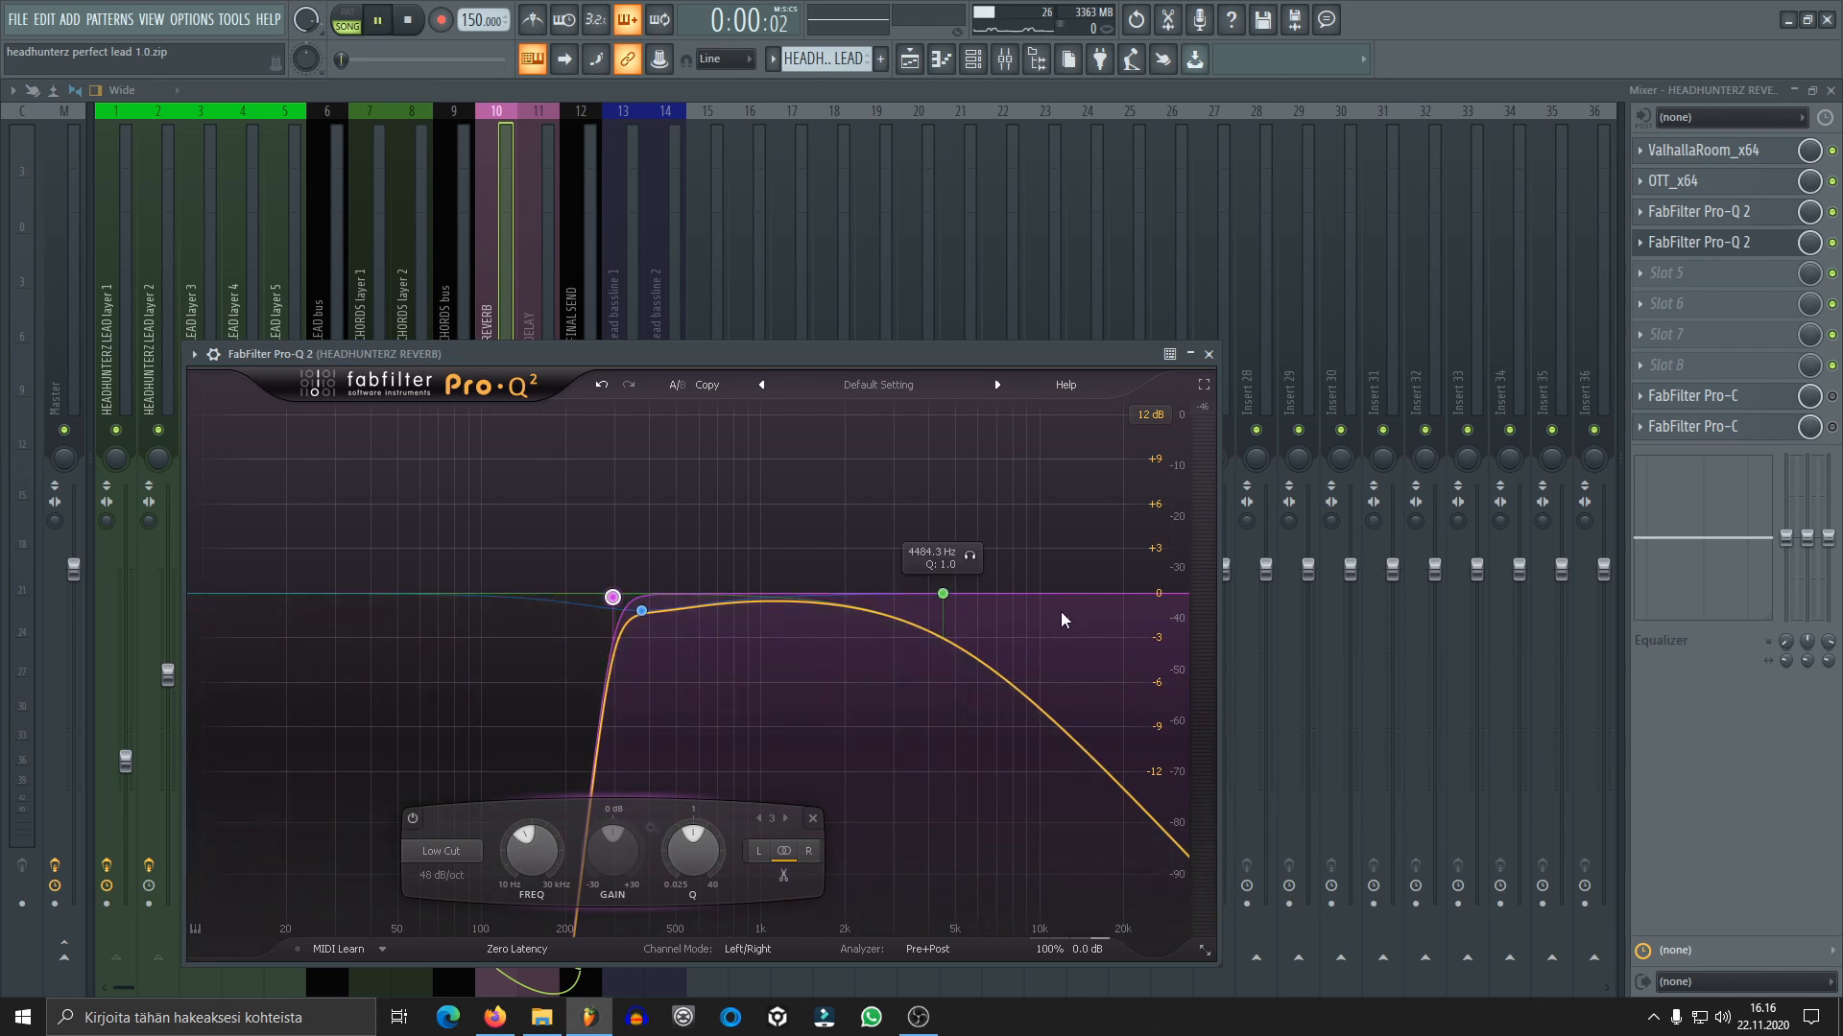
pyautogui.press('space')
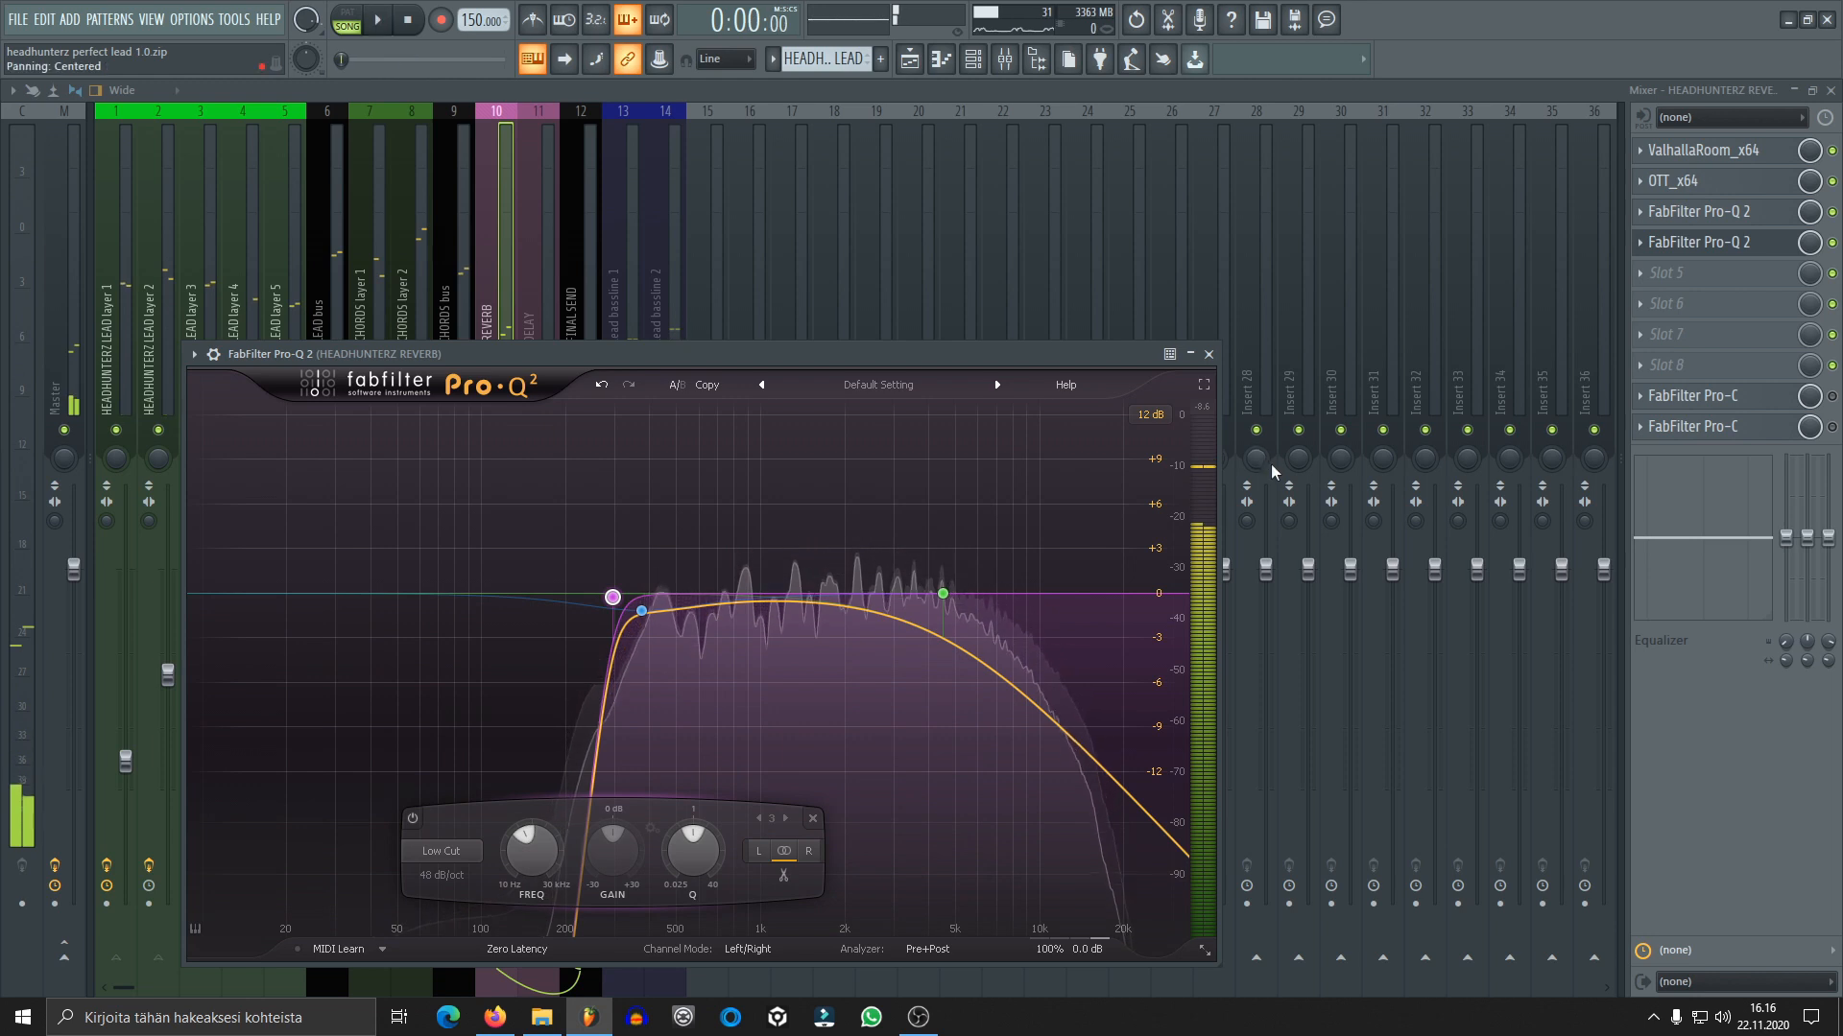
pyautogui.click(1208, 354)
pyautogui.press('space')
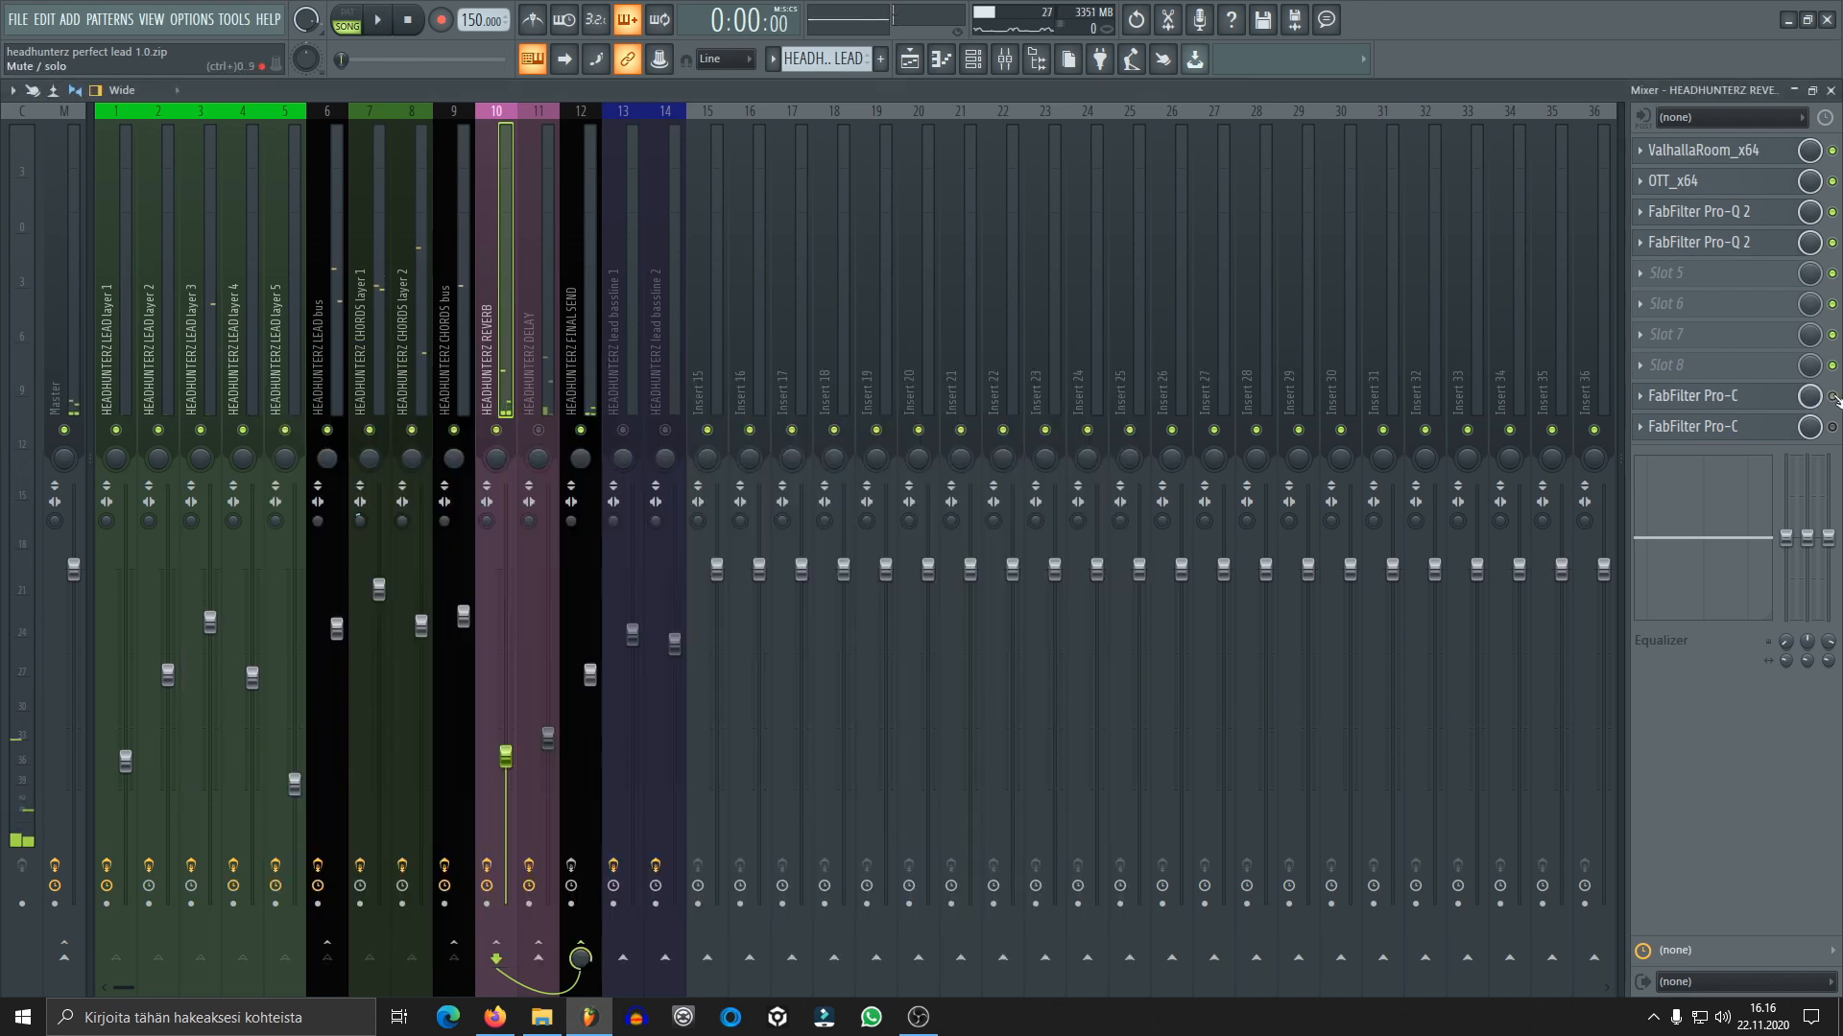
# Enable the first FabFilter Pro-C on the REVERB track and audition it while viewing its side-chain, attack and release settings
pyautogui.click(1708, 396)
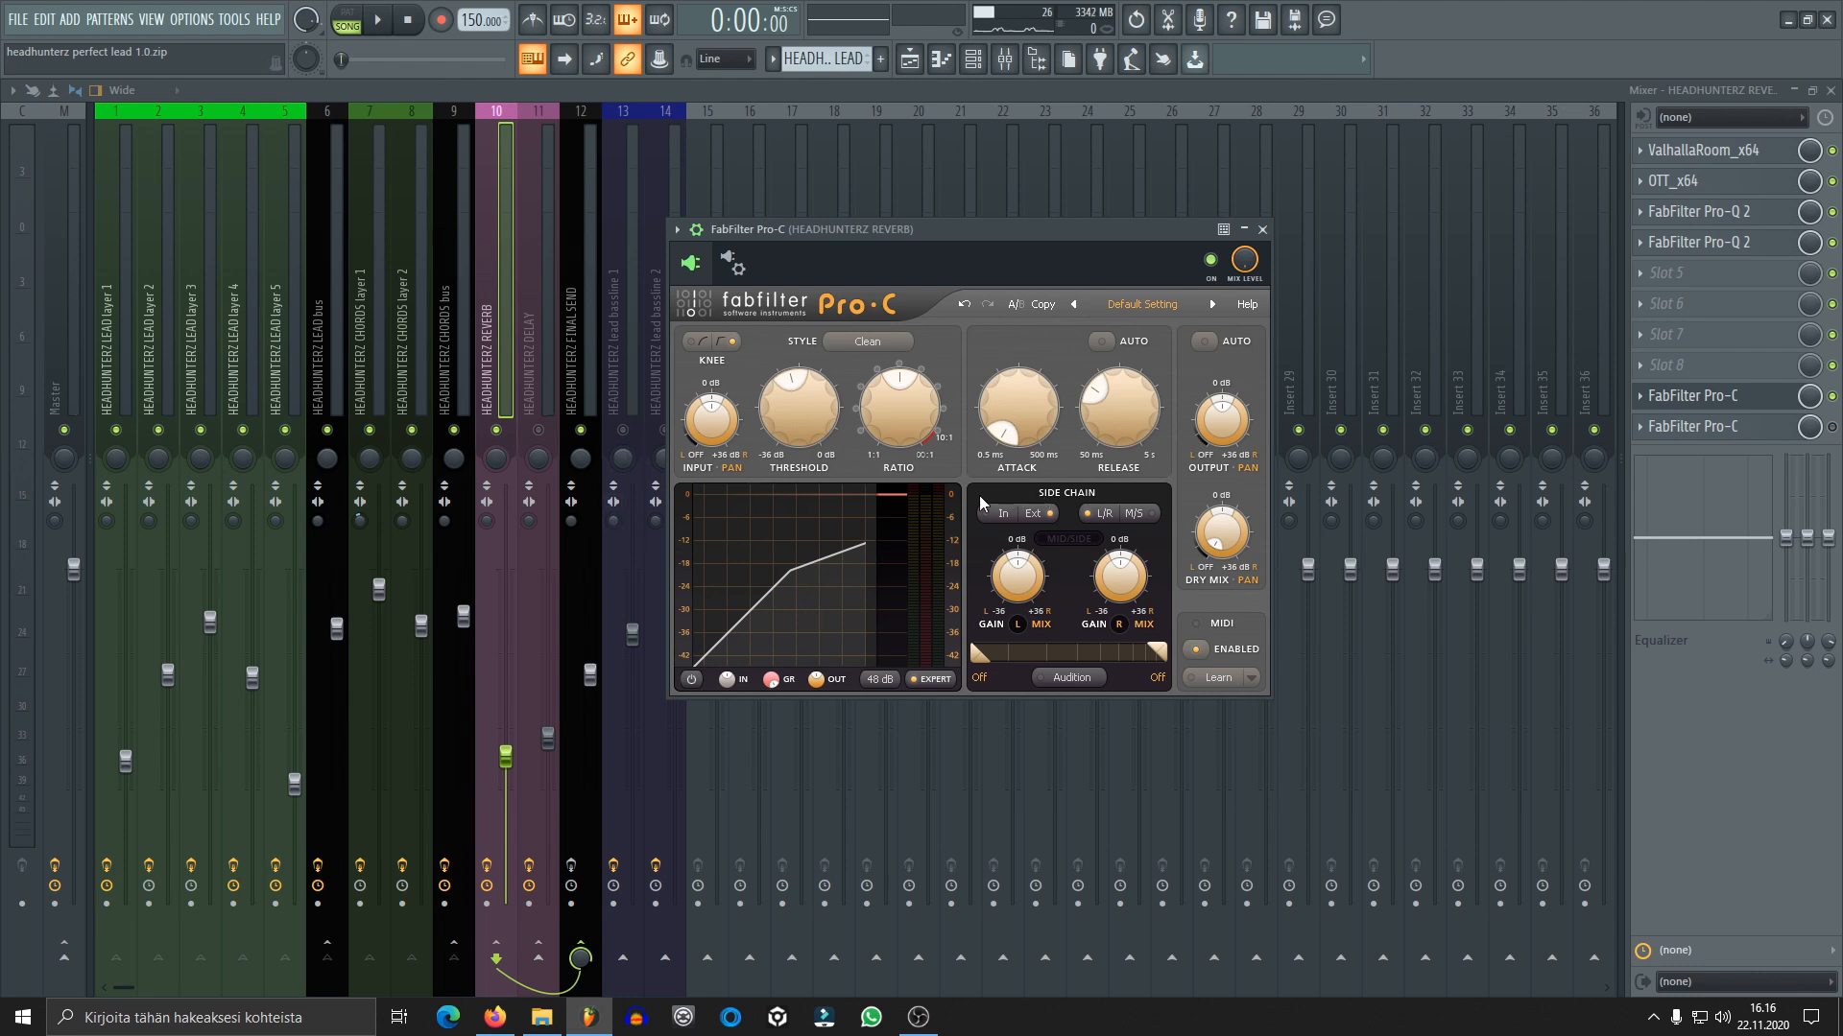
pyautogui.press('space')
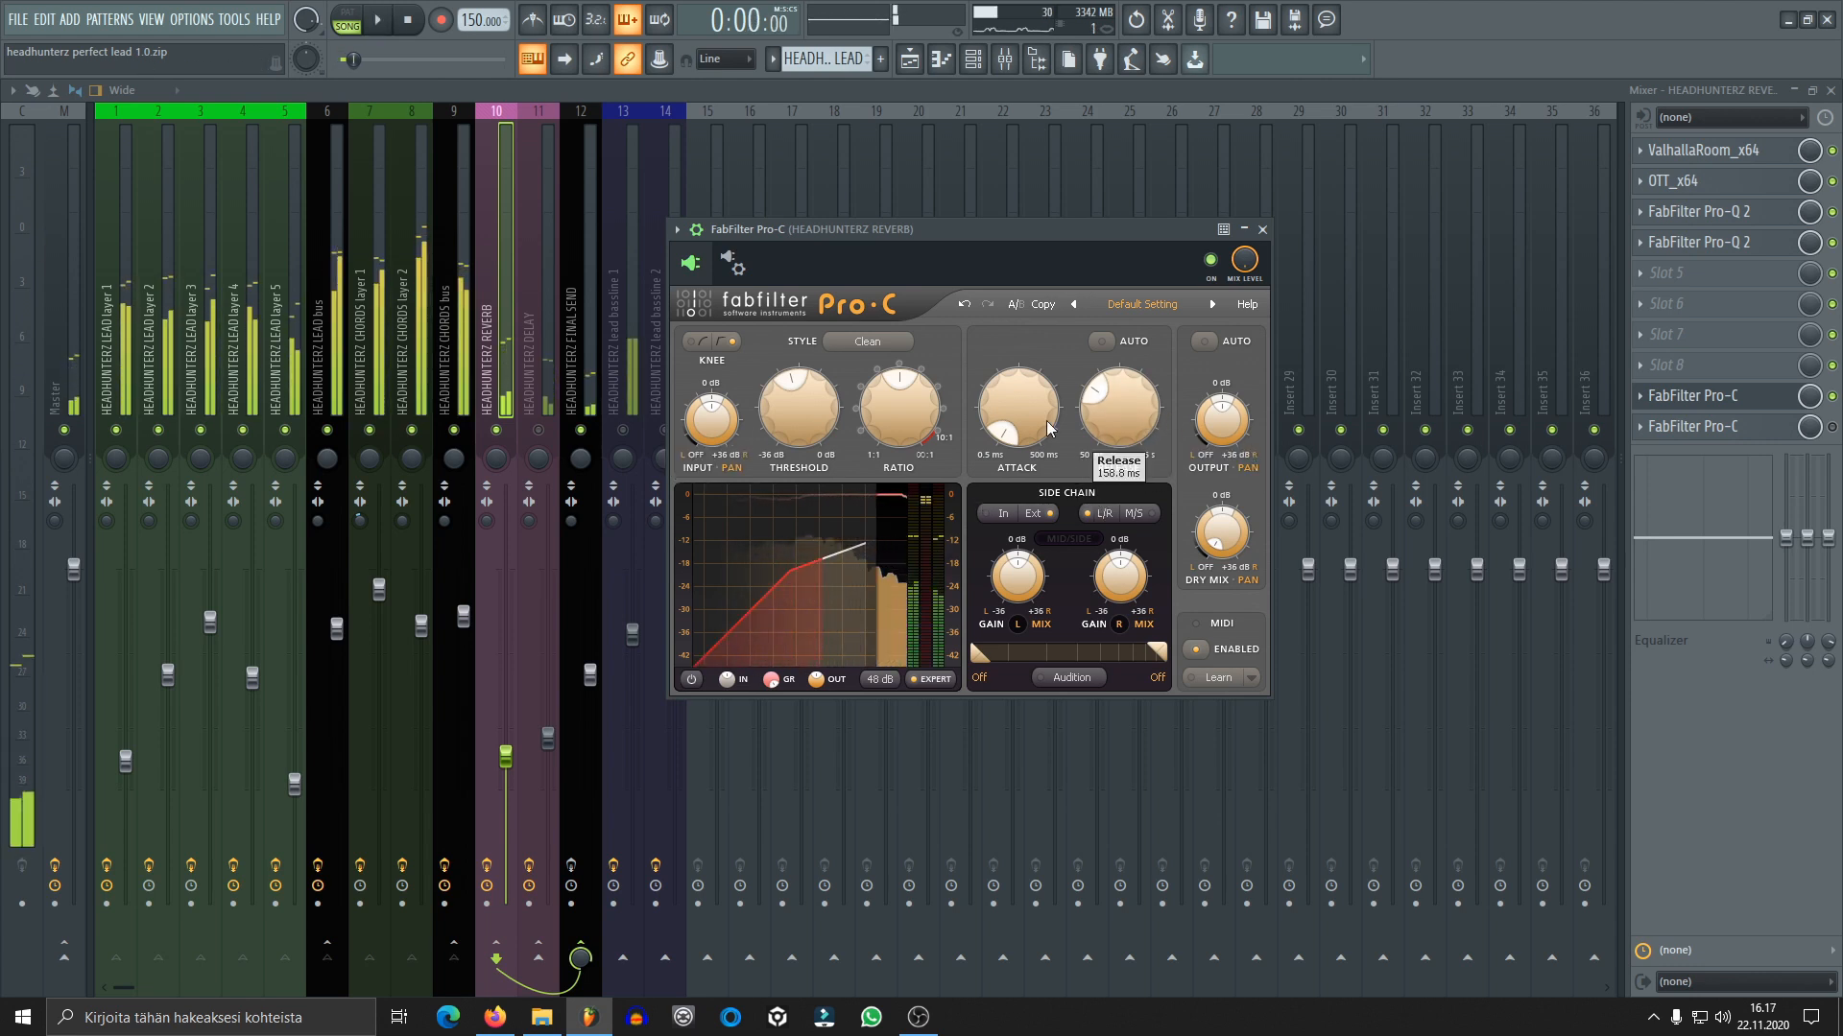
pyautogui.press('space')
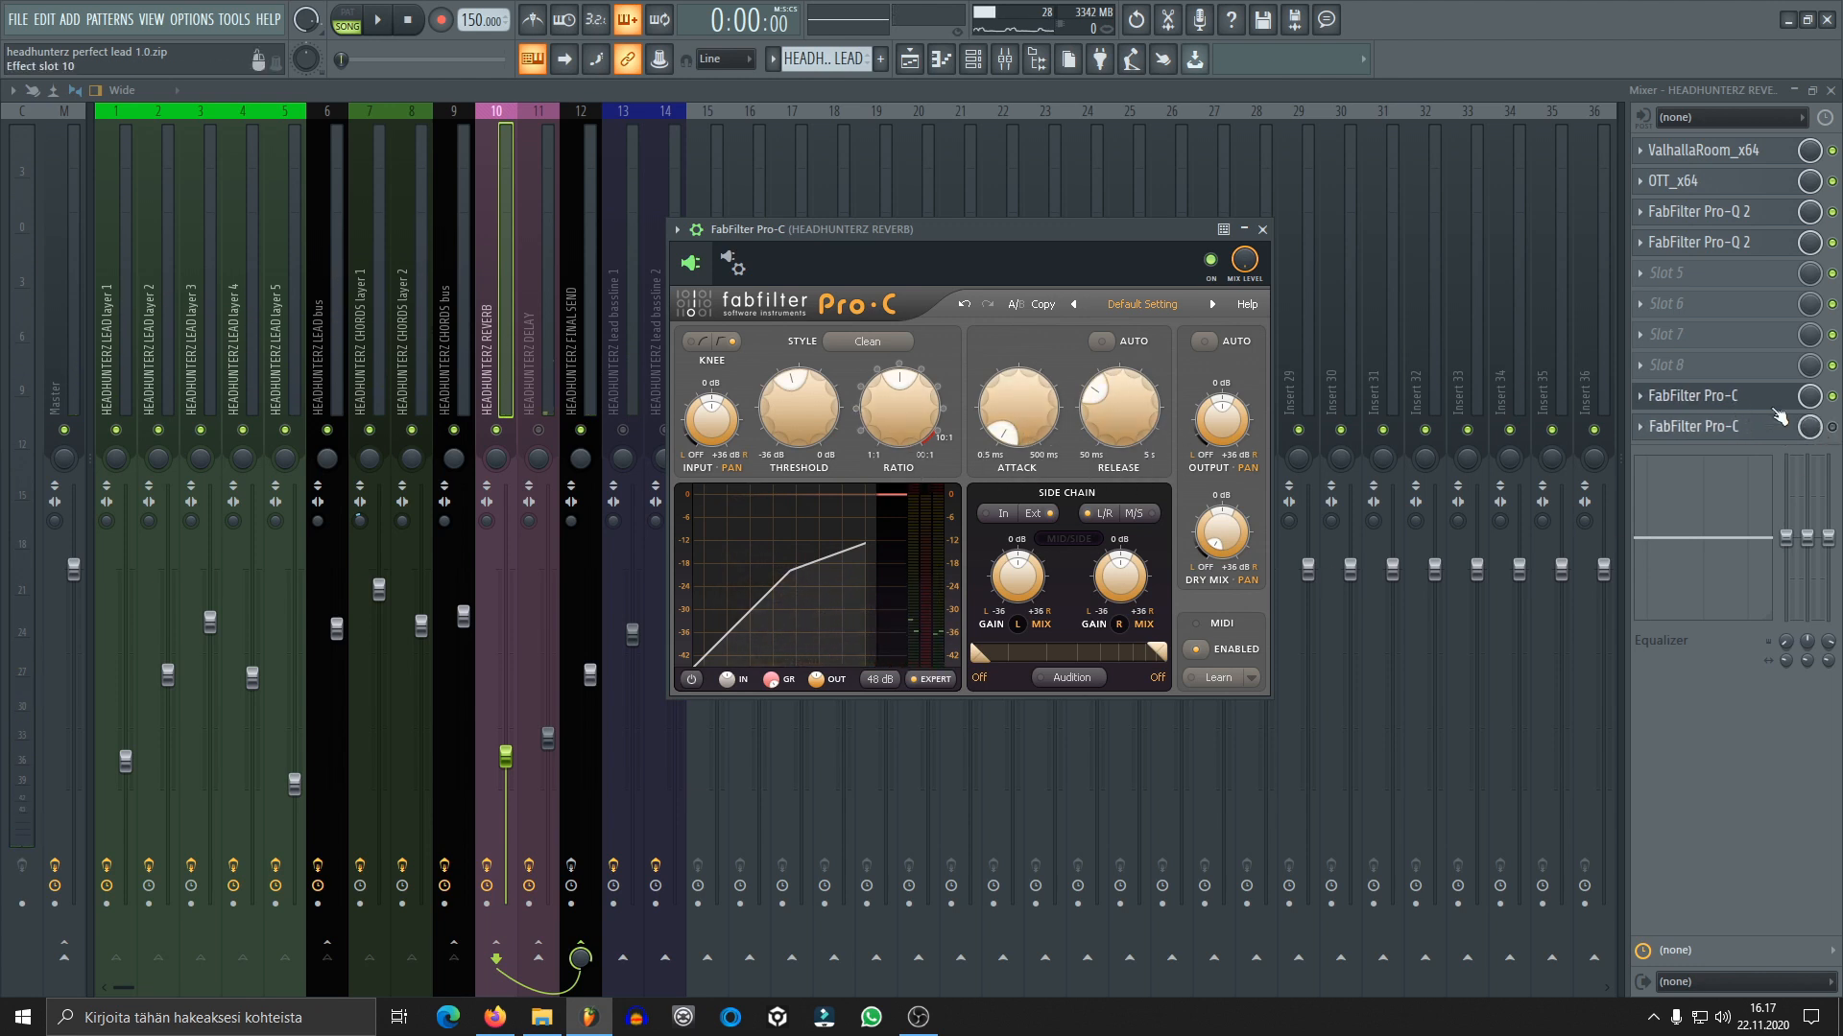
pyautogui.moveTo(1101, 428)
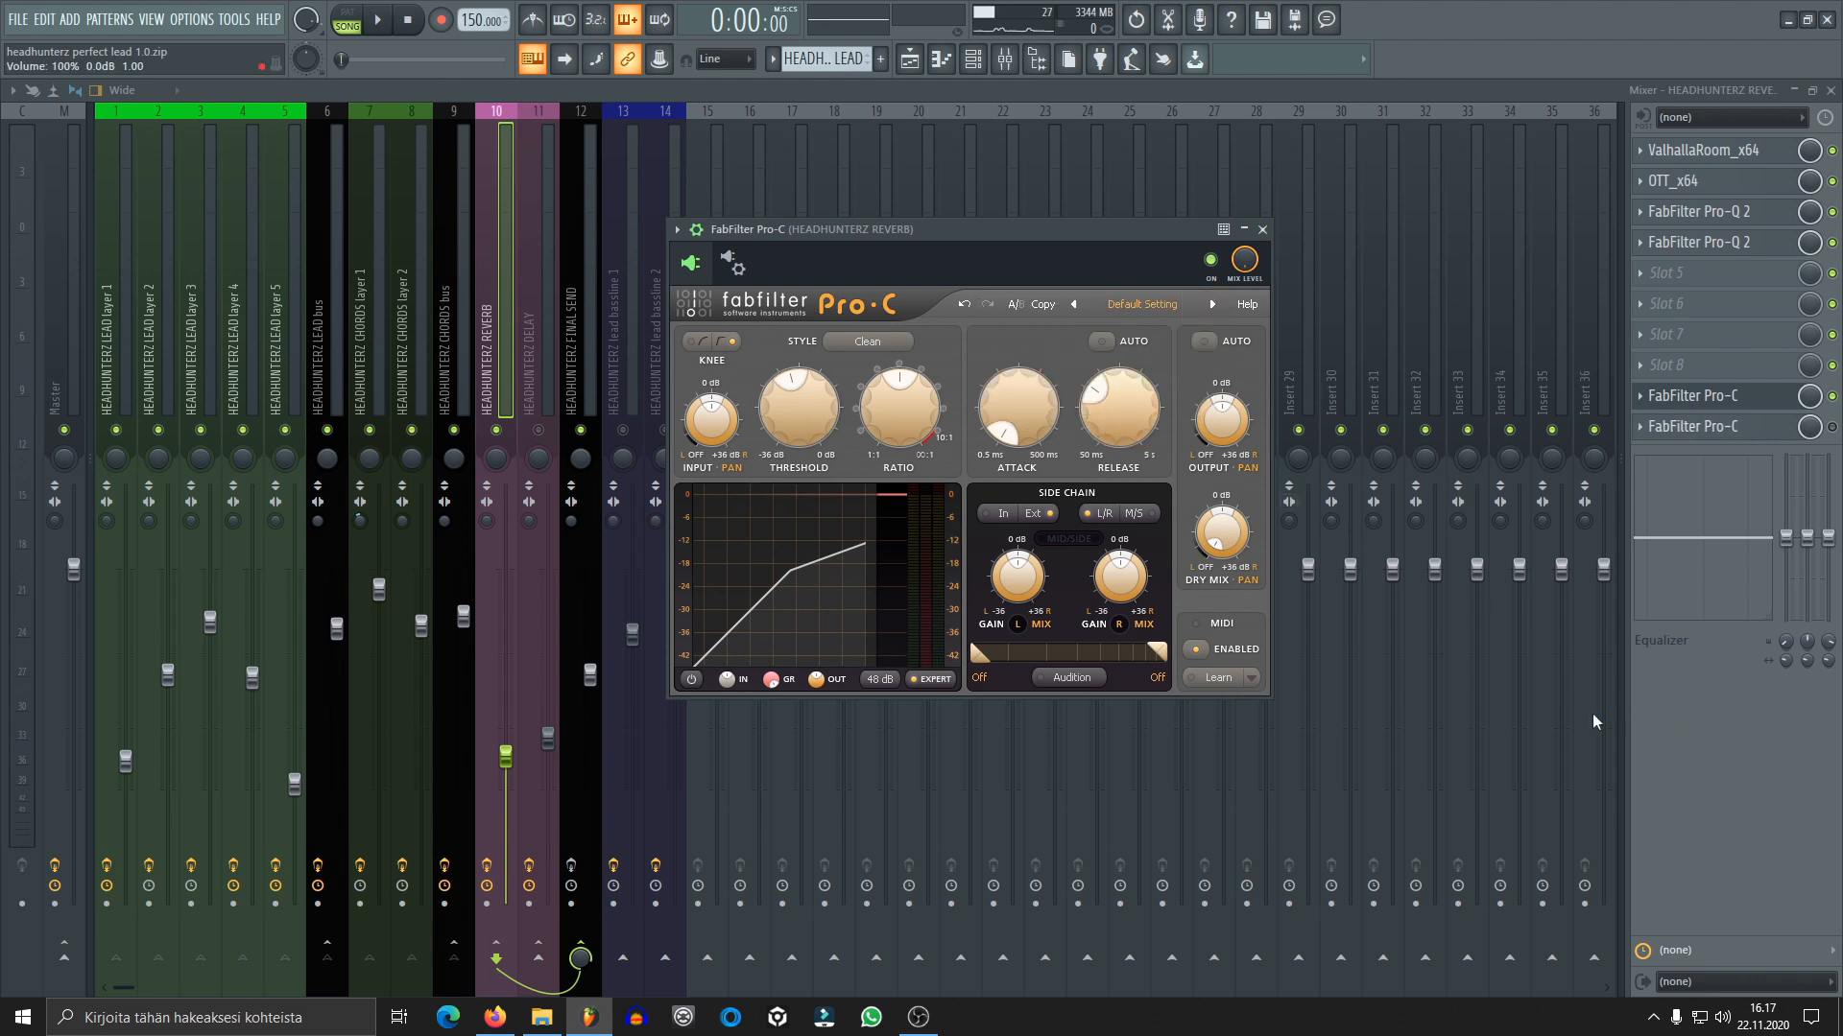
# Enable the second FabFilter Pro-C on the REVERB track, reposition its window, and audition it while viewing its release setting
pyautogui.click(1726, 427)
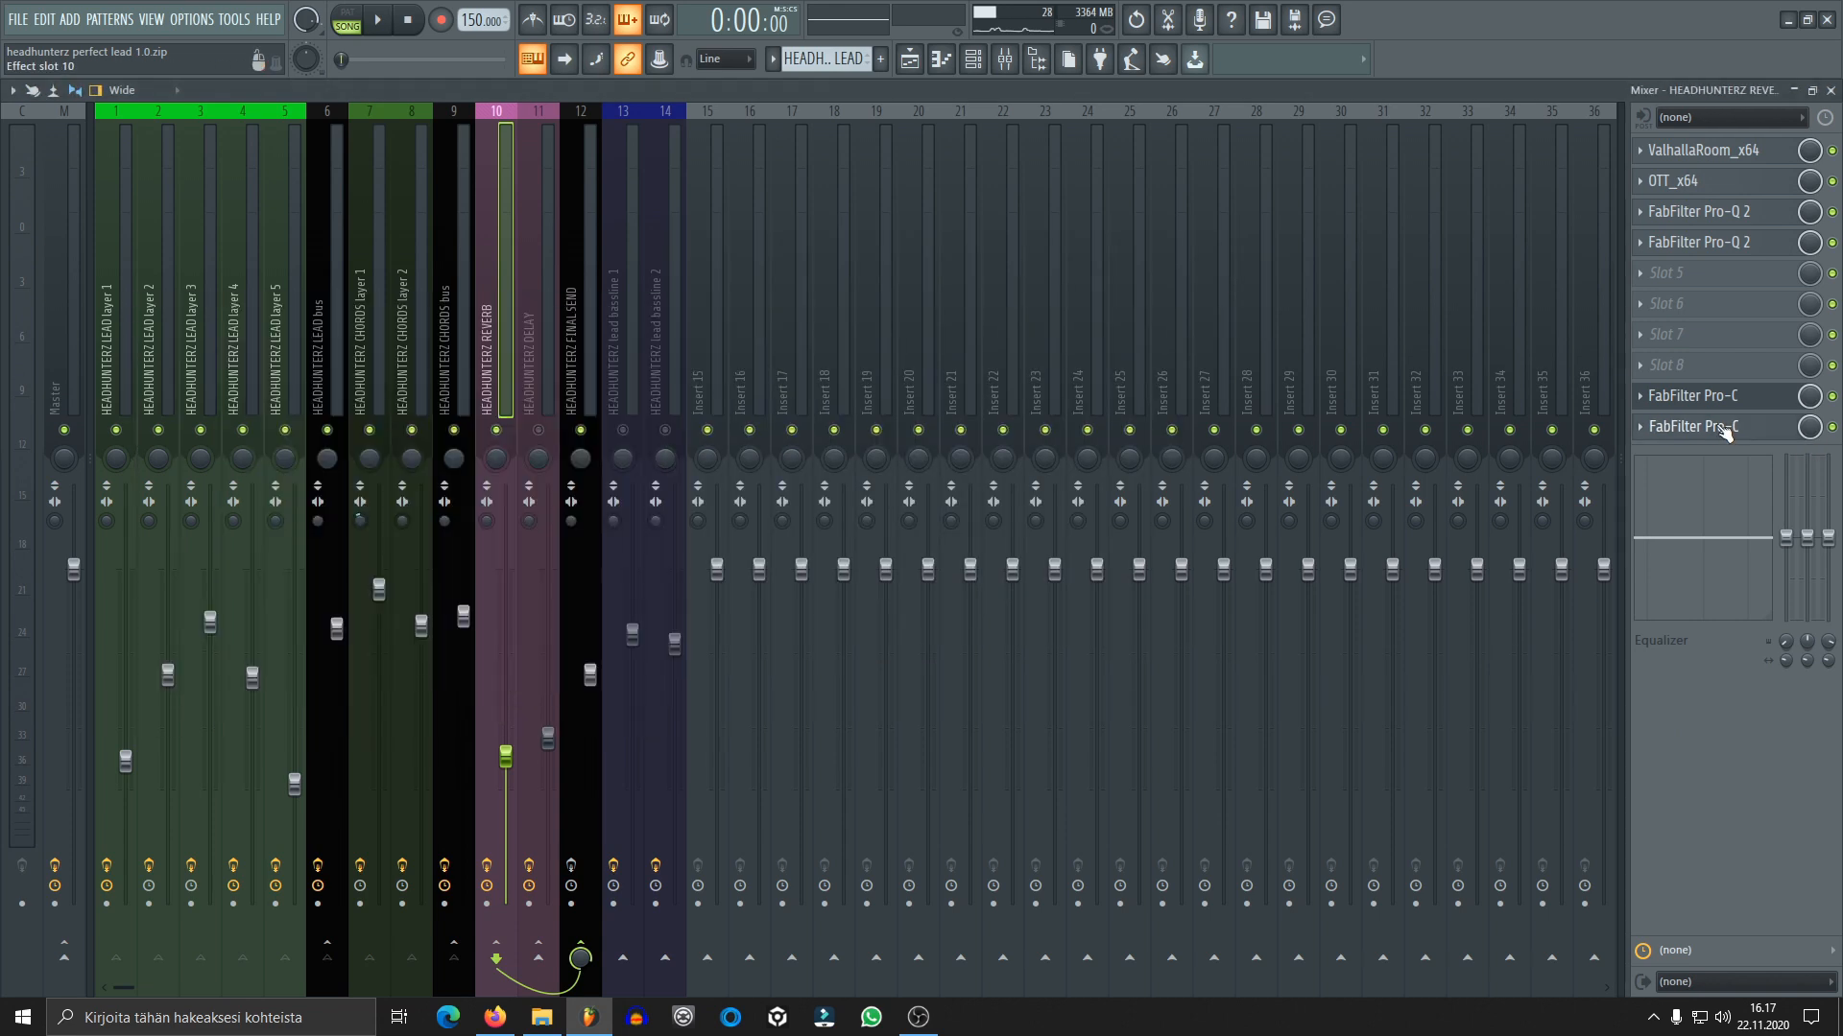
pyautogui.click(1726, 427)
pyautogui.moveTo(598, 457)
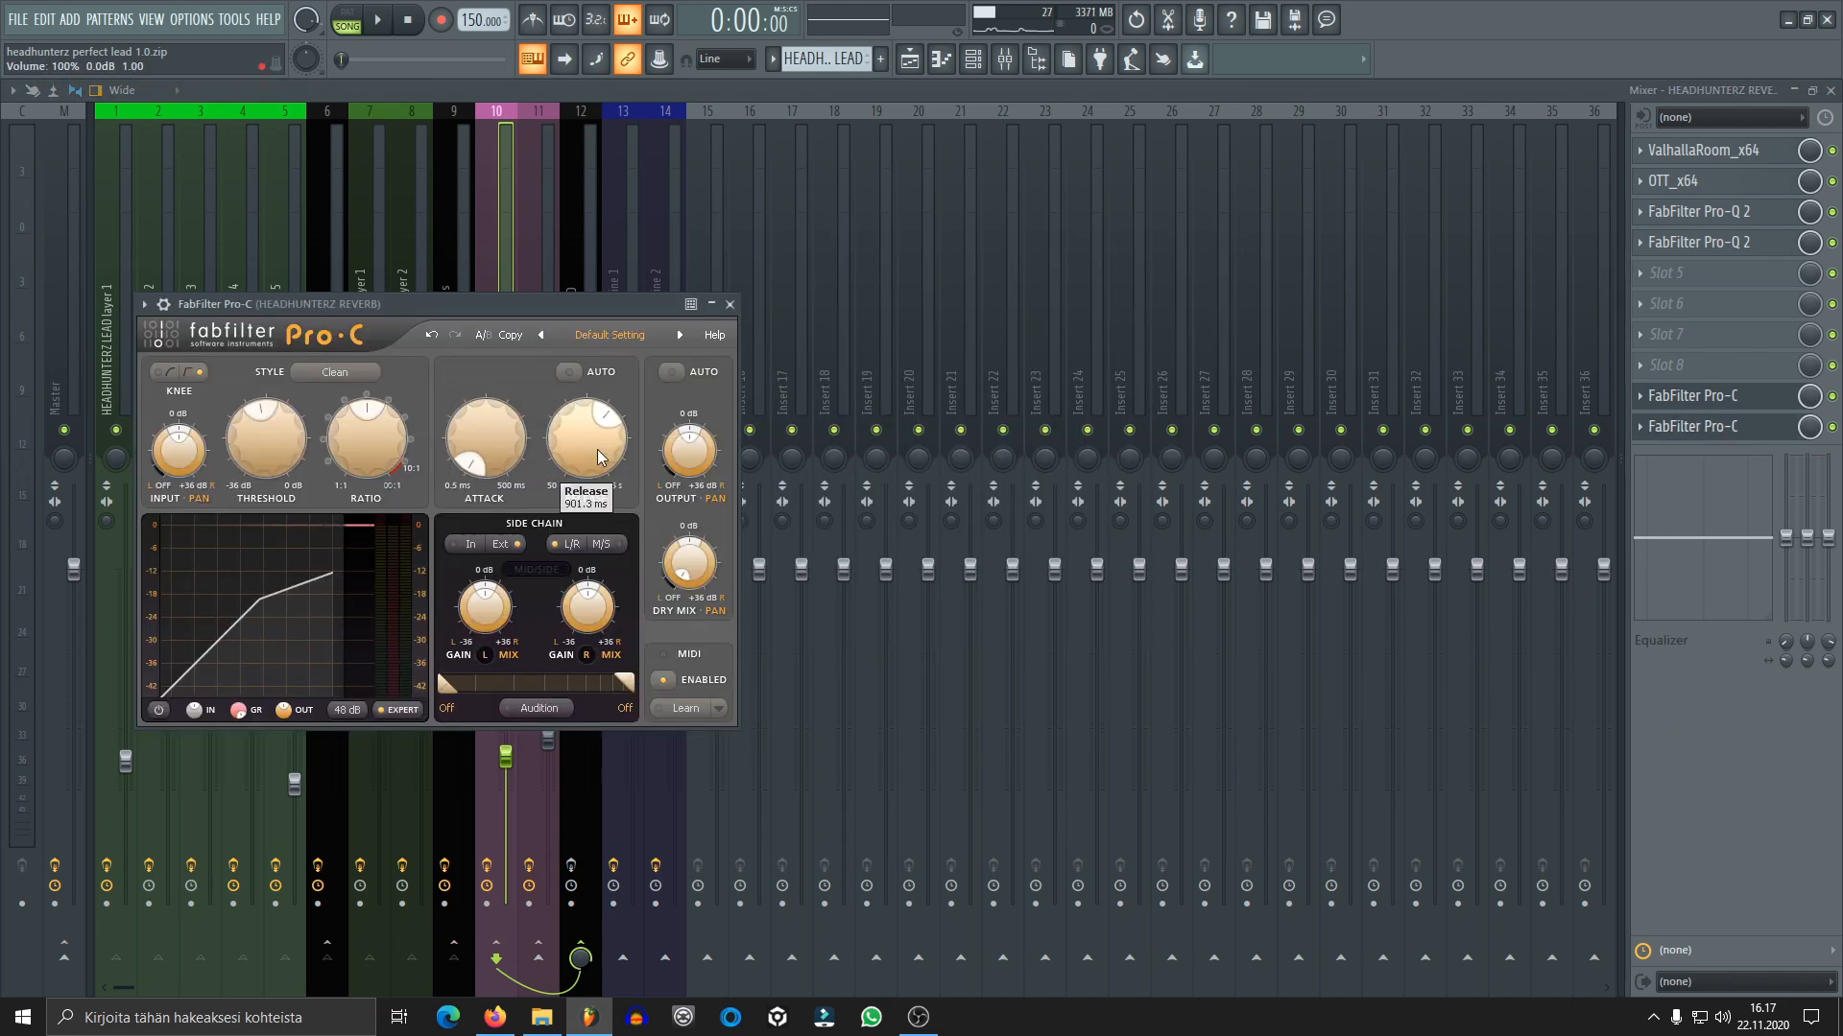
pyautogui.moveTo(657, 303); pyautogui.dragTo(1060, 265)
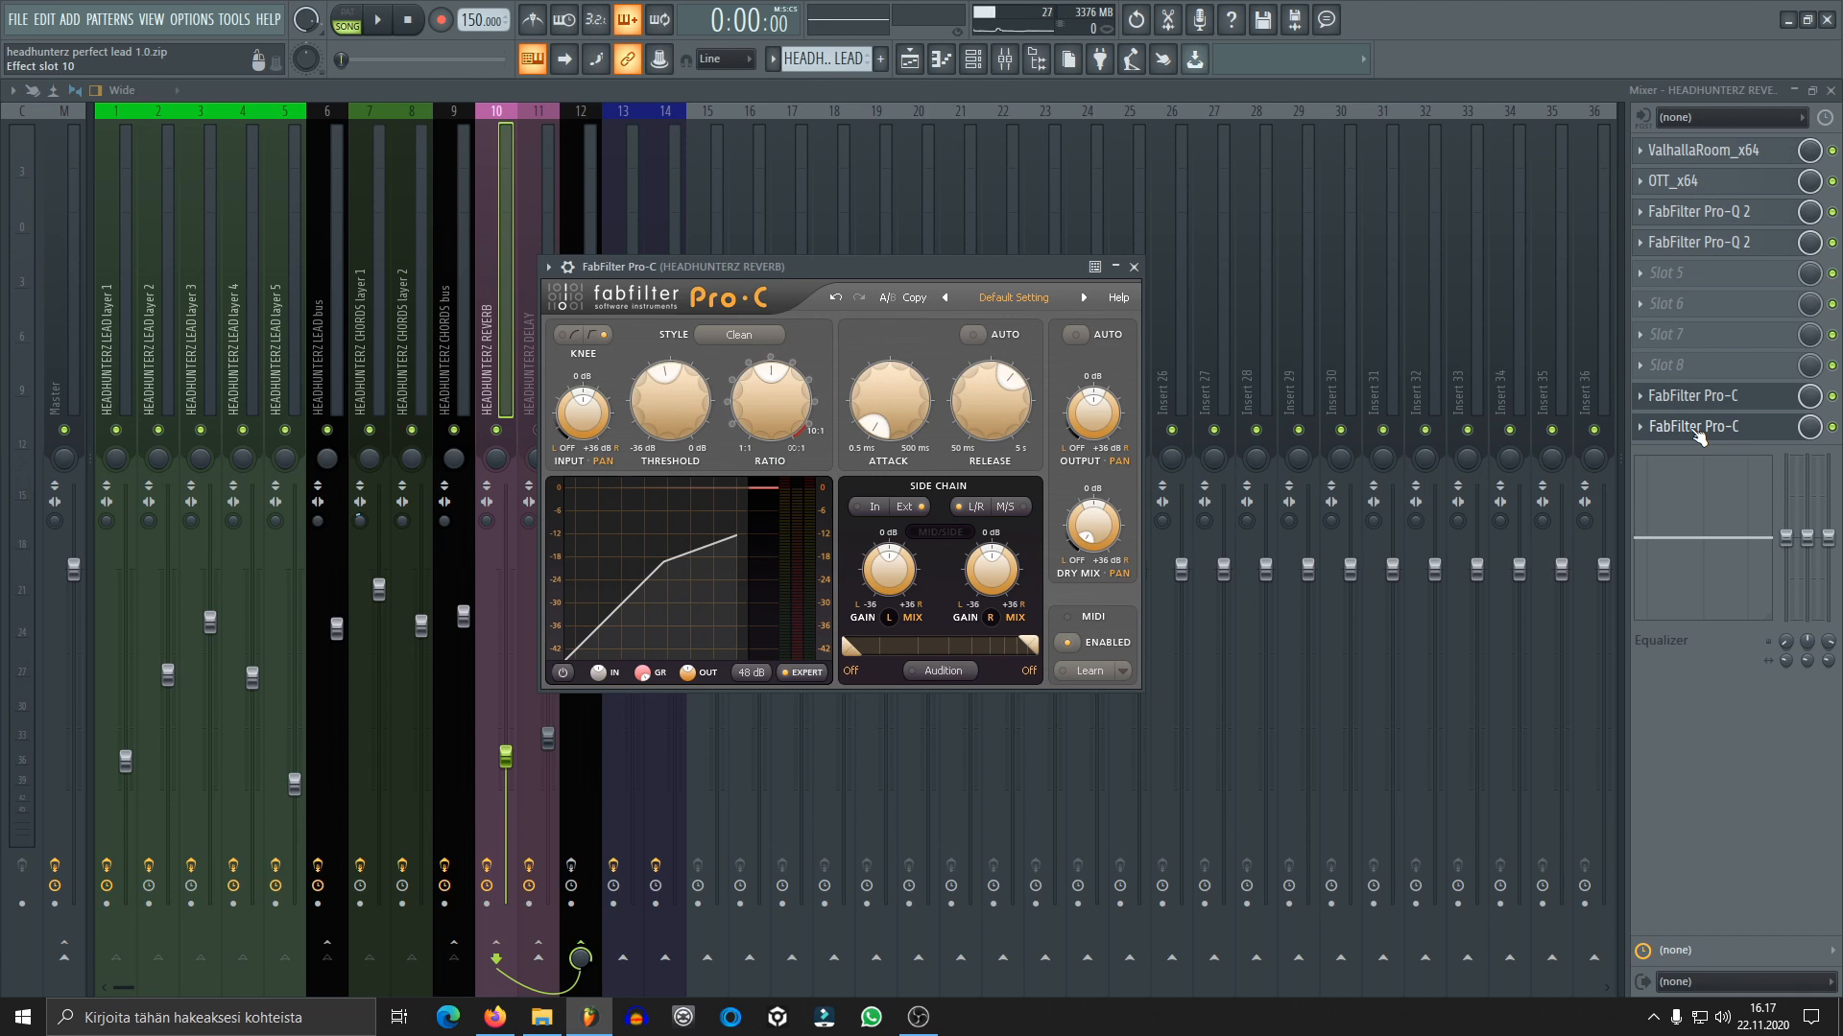
pyautogui.moveTo(877, 273); pyautogui.dragTo(958, 250)
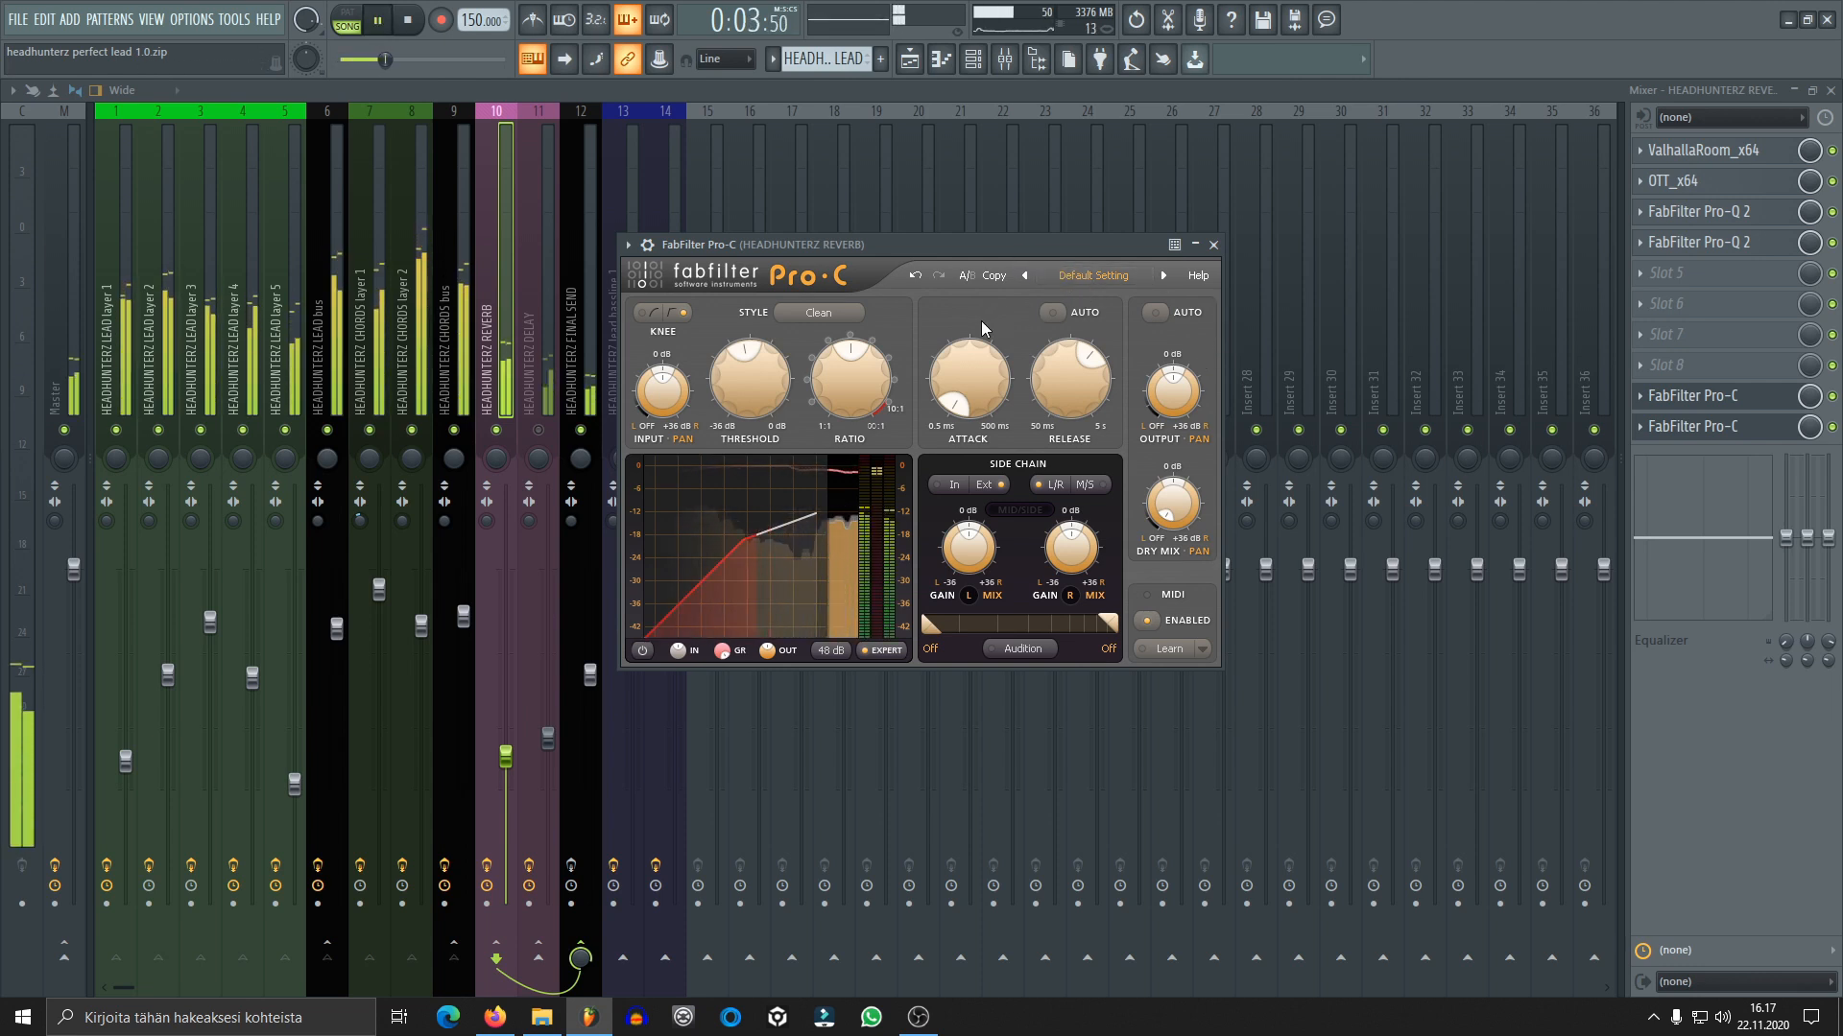
# Enable the lead bus and chords bus sends to FINAL SEND, and audition the full sound with the REVERB track
pyautogui.click(333, 377)
pyautogui.press('space')
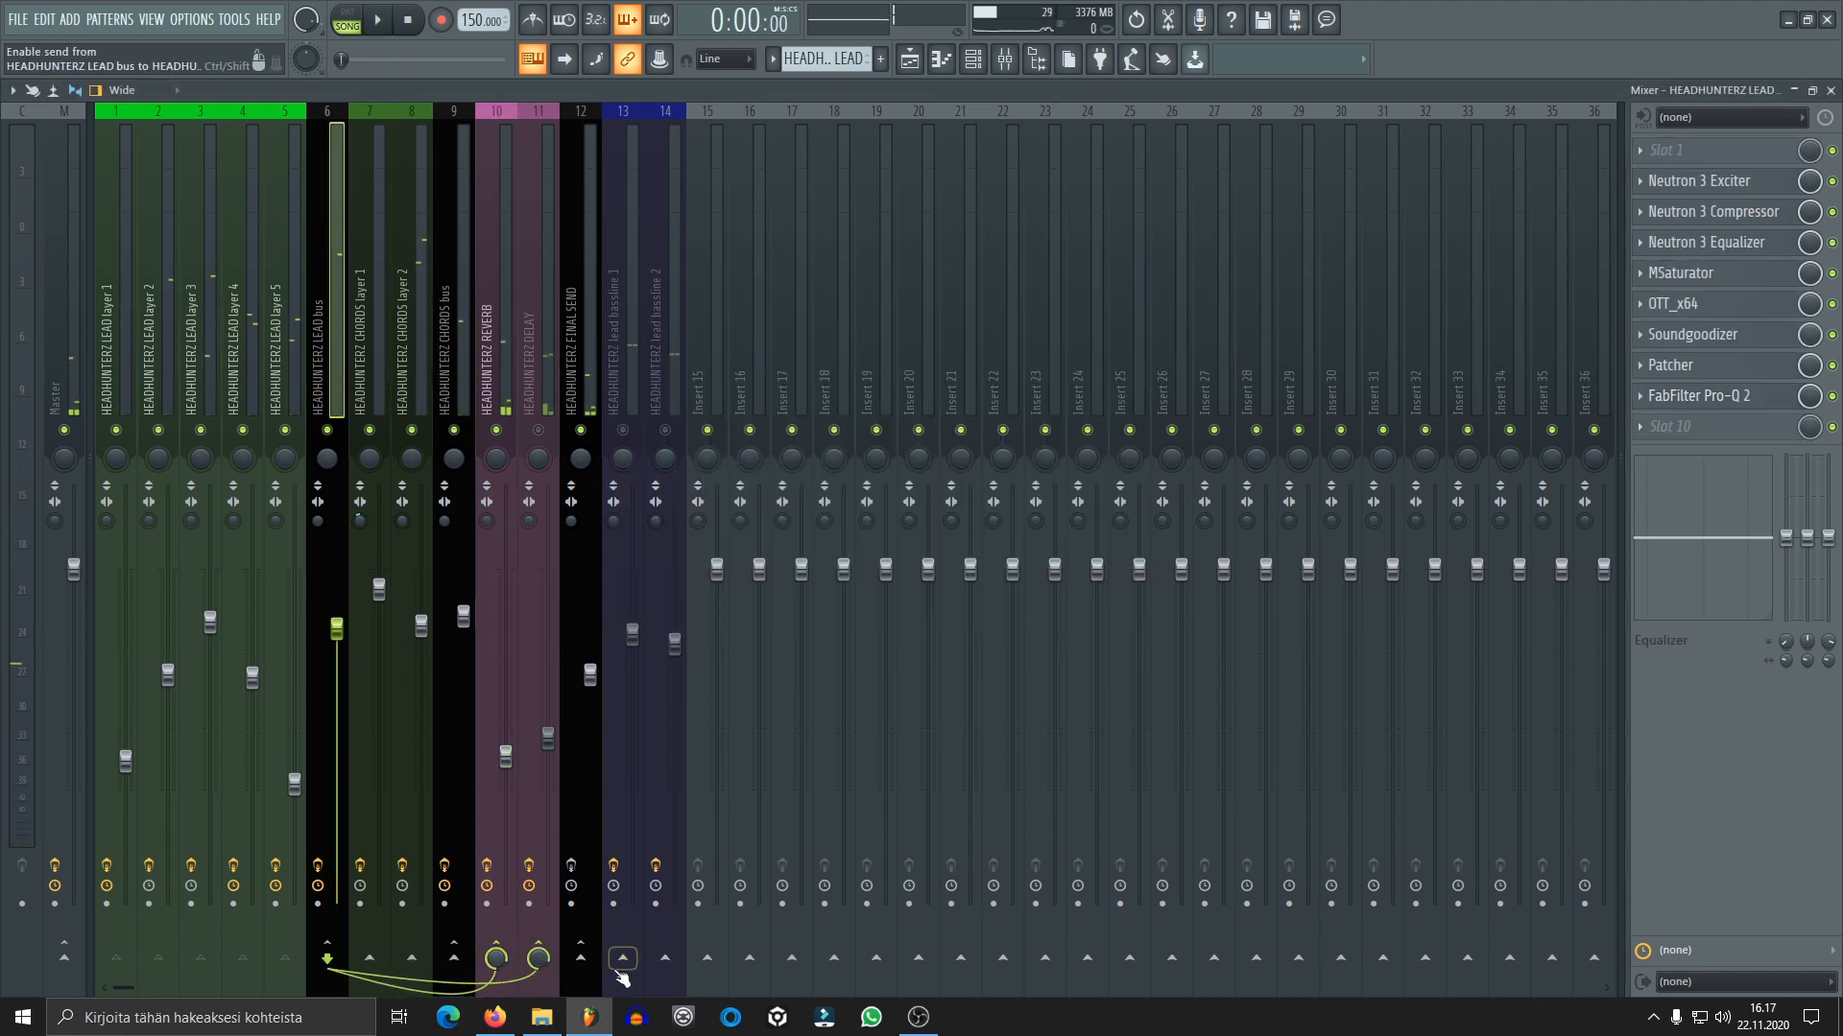
pyautogui.click(462, 408)
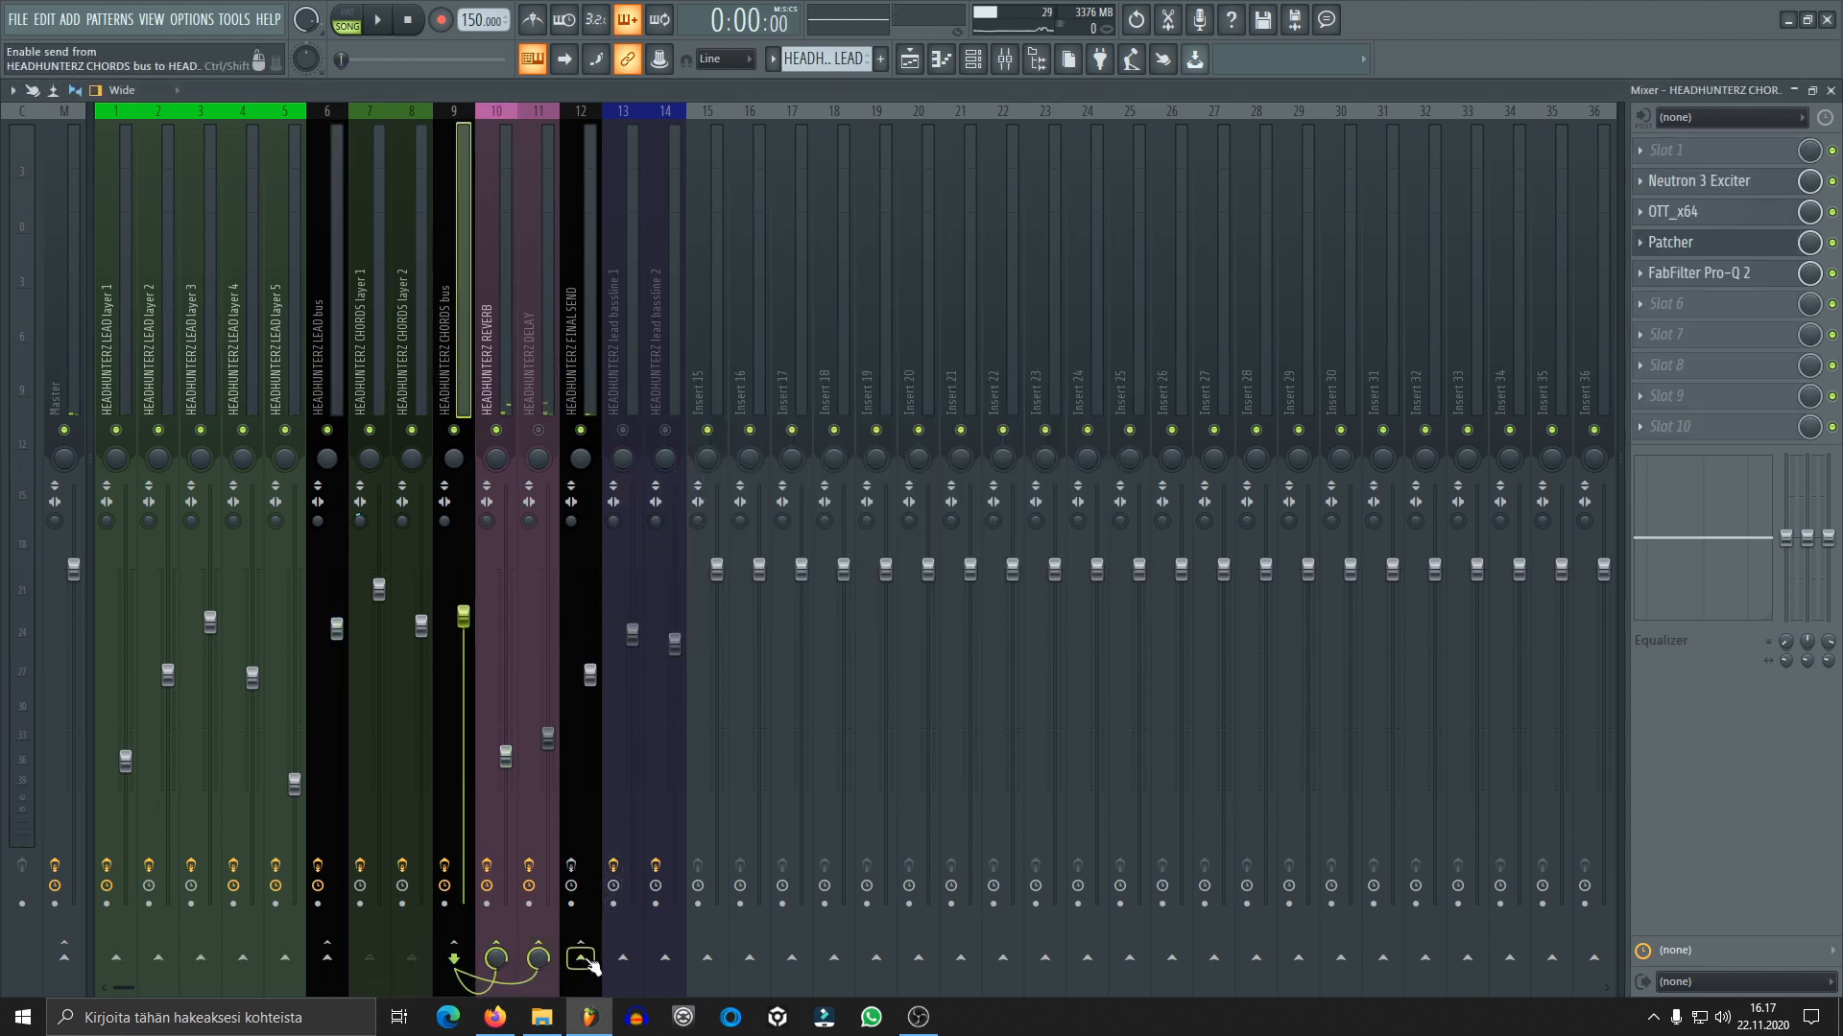
pyautogui.click(493, 397)
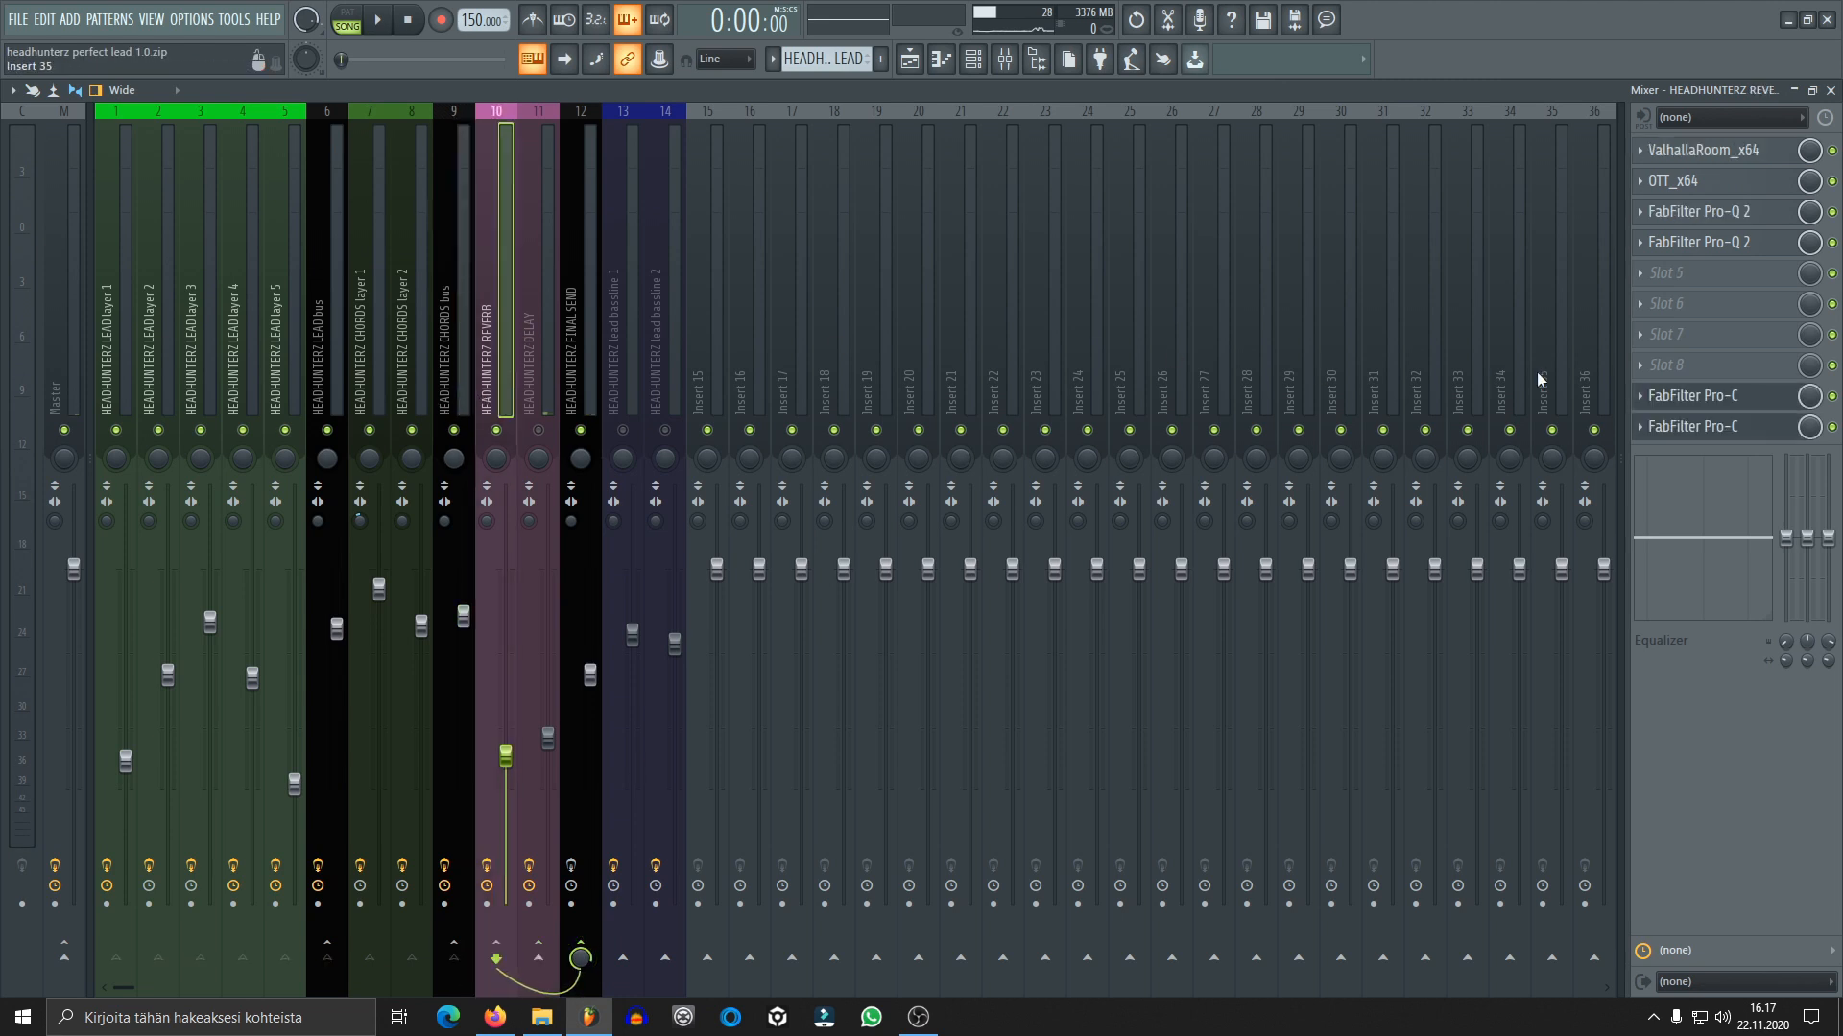
pyautogui.press('space')
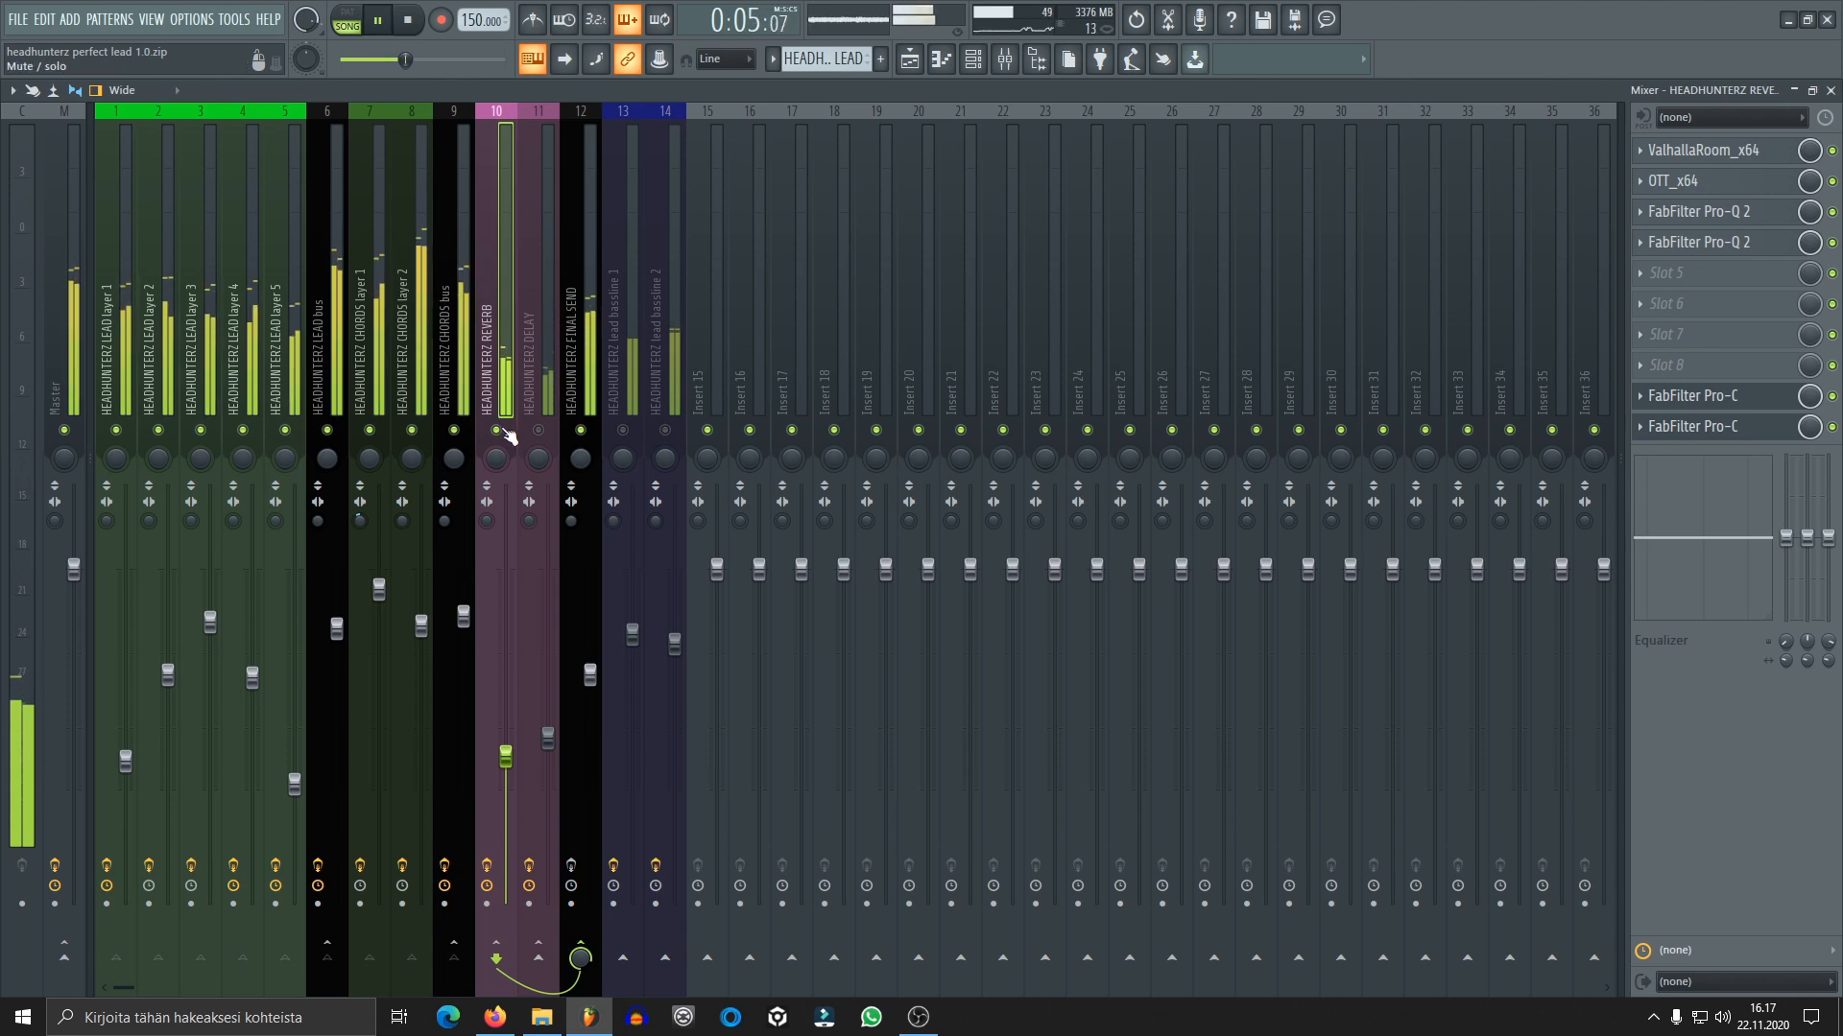
pyautogui.press('space')
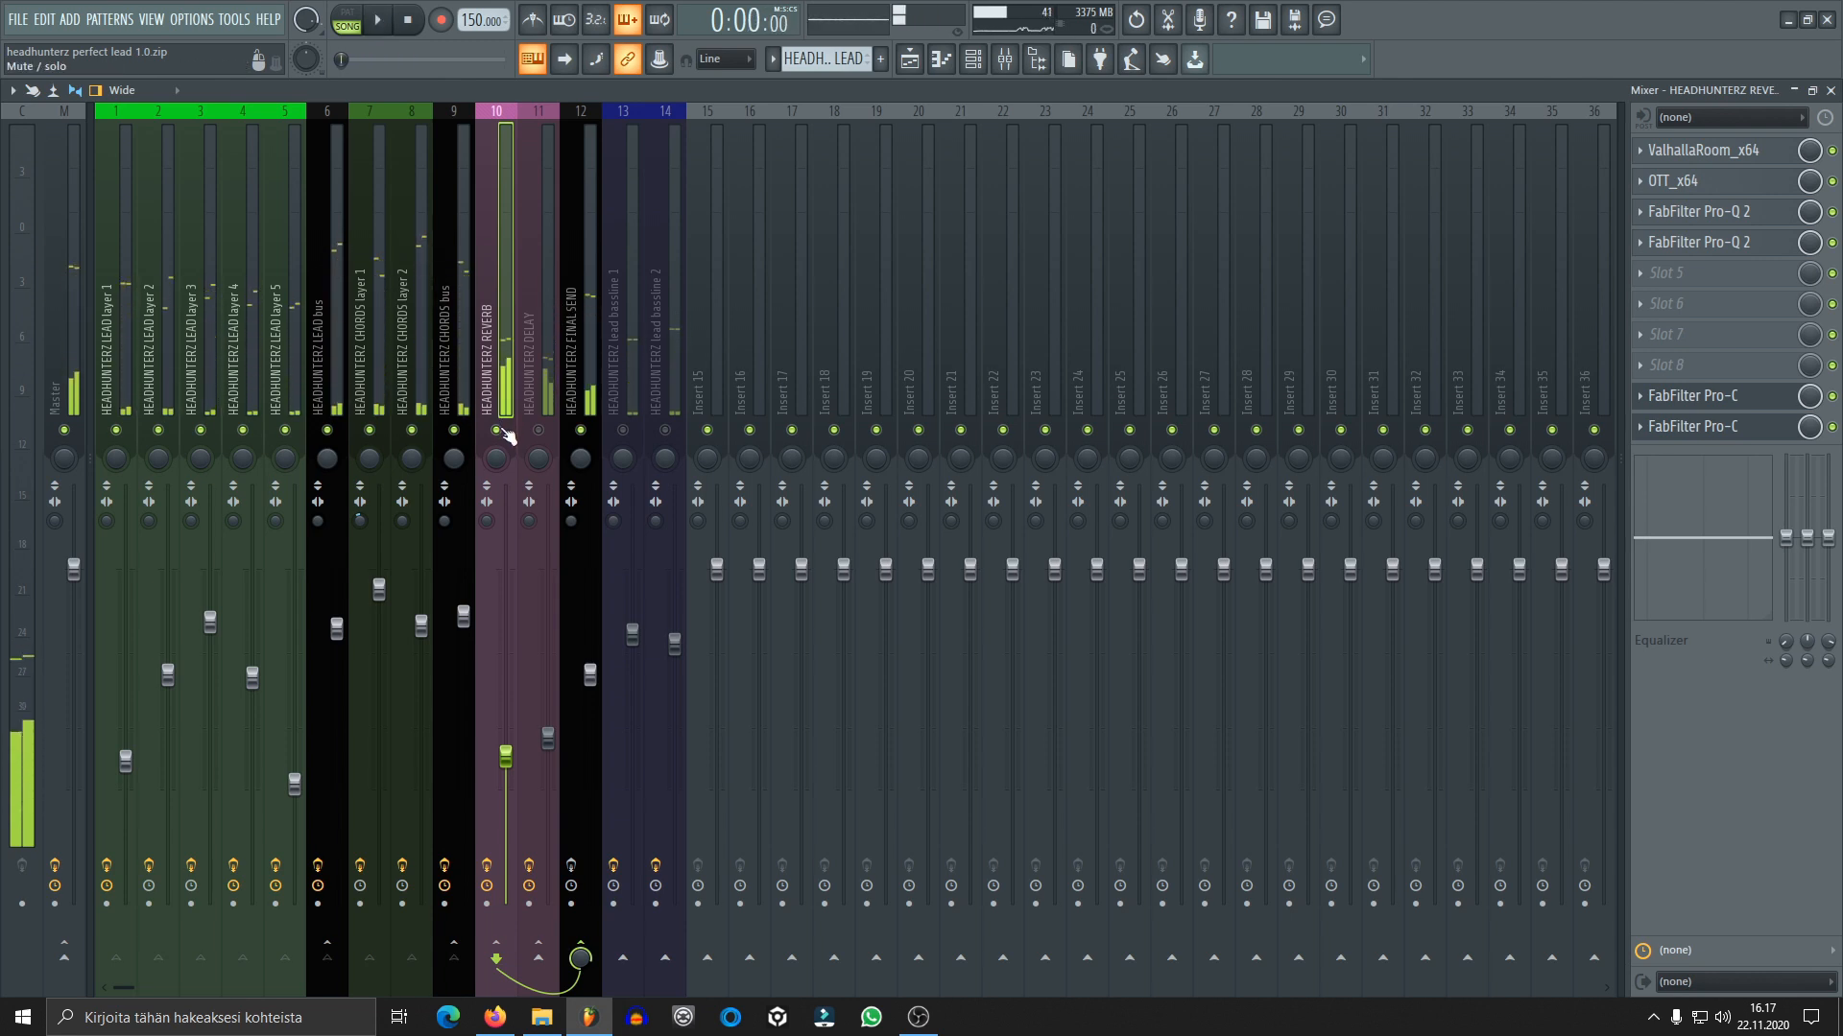
# Mute the REVERB track, unmute the DELAY track, and disable the lead bus and chords bus sends to FINAL SEND
pyautogui.click(496, 430)
pyautogui.click(539, 430)
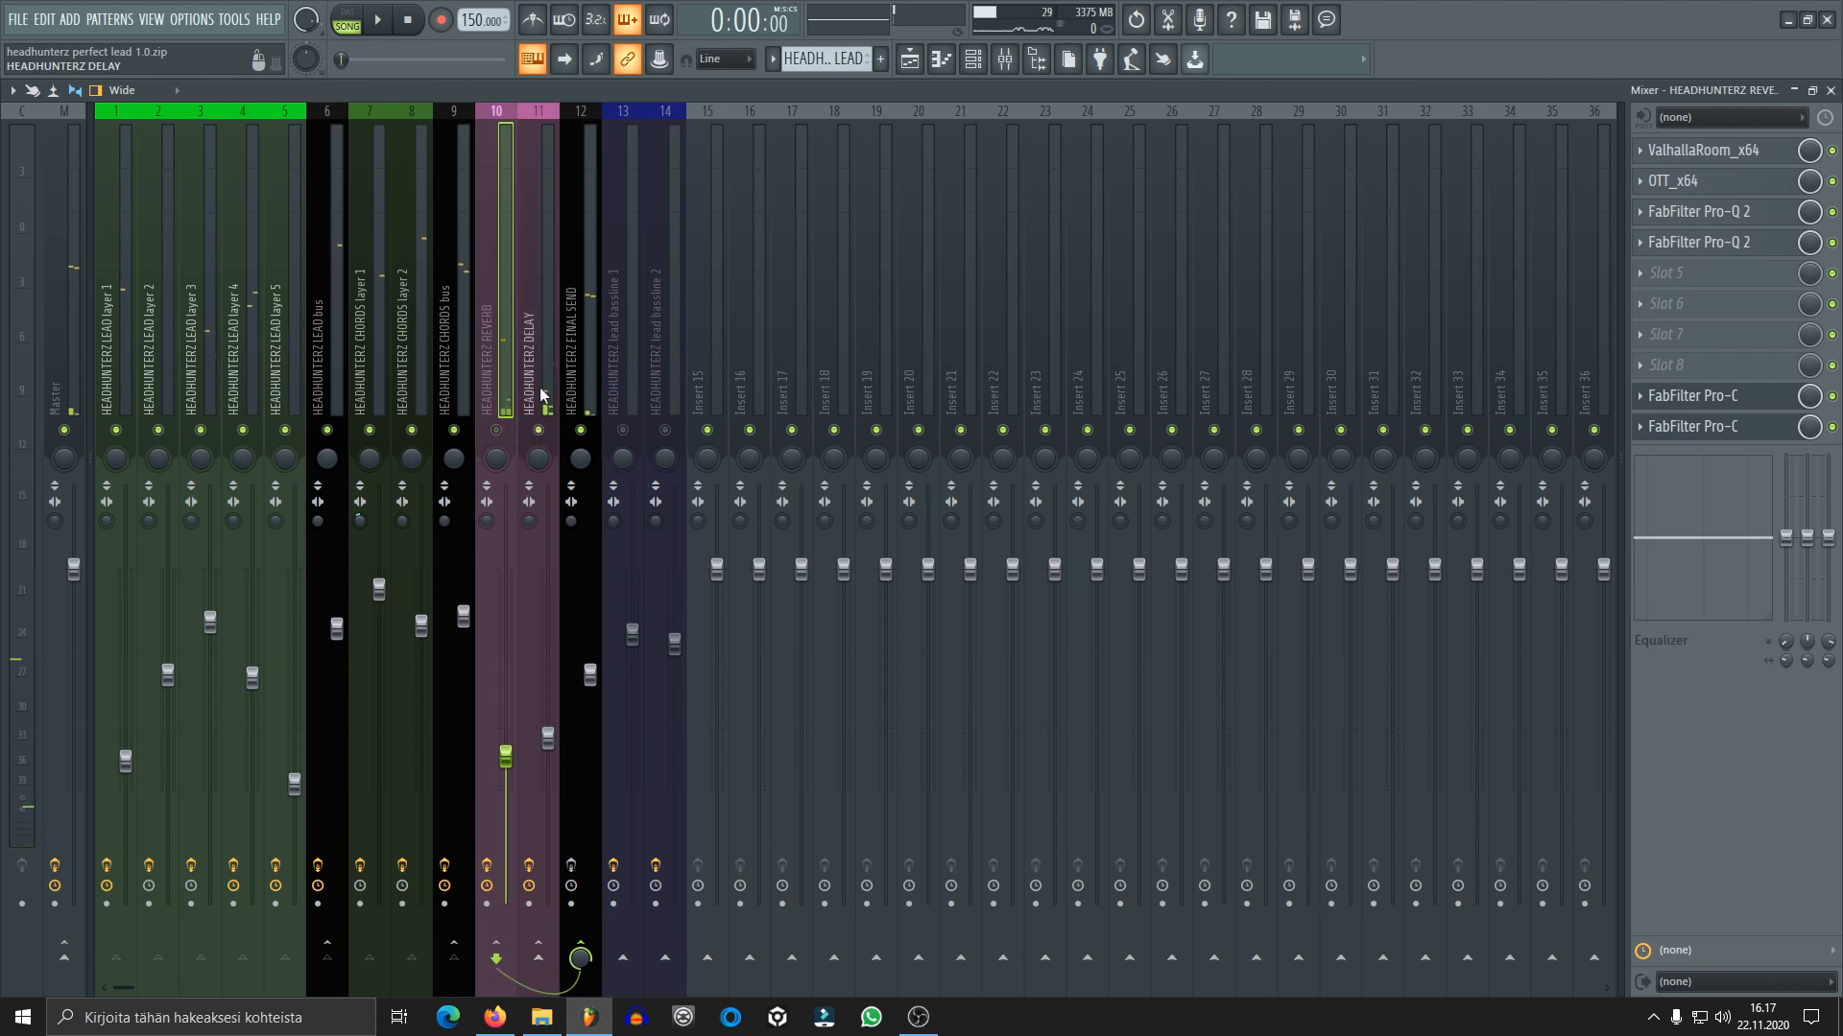
pyautogui.click(330, 388)
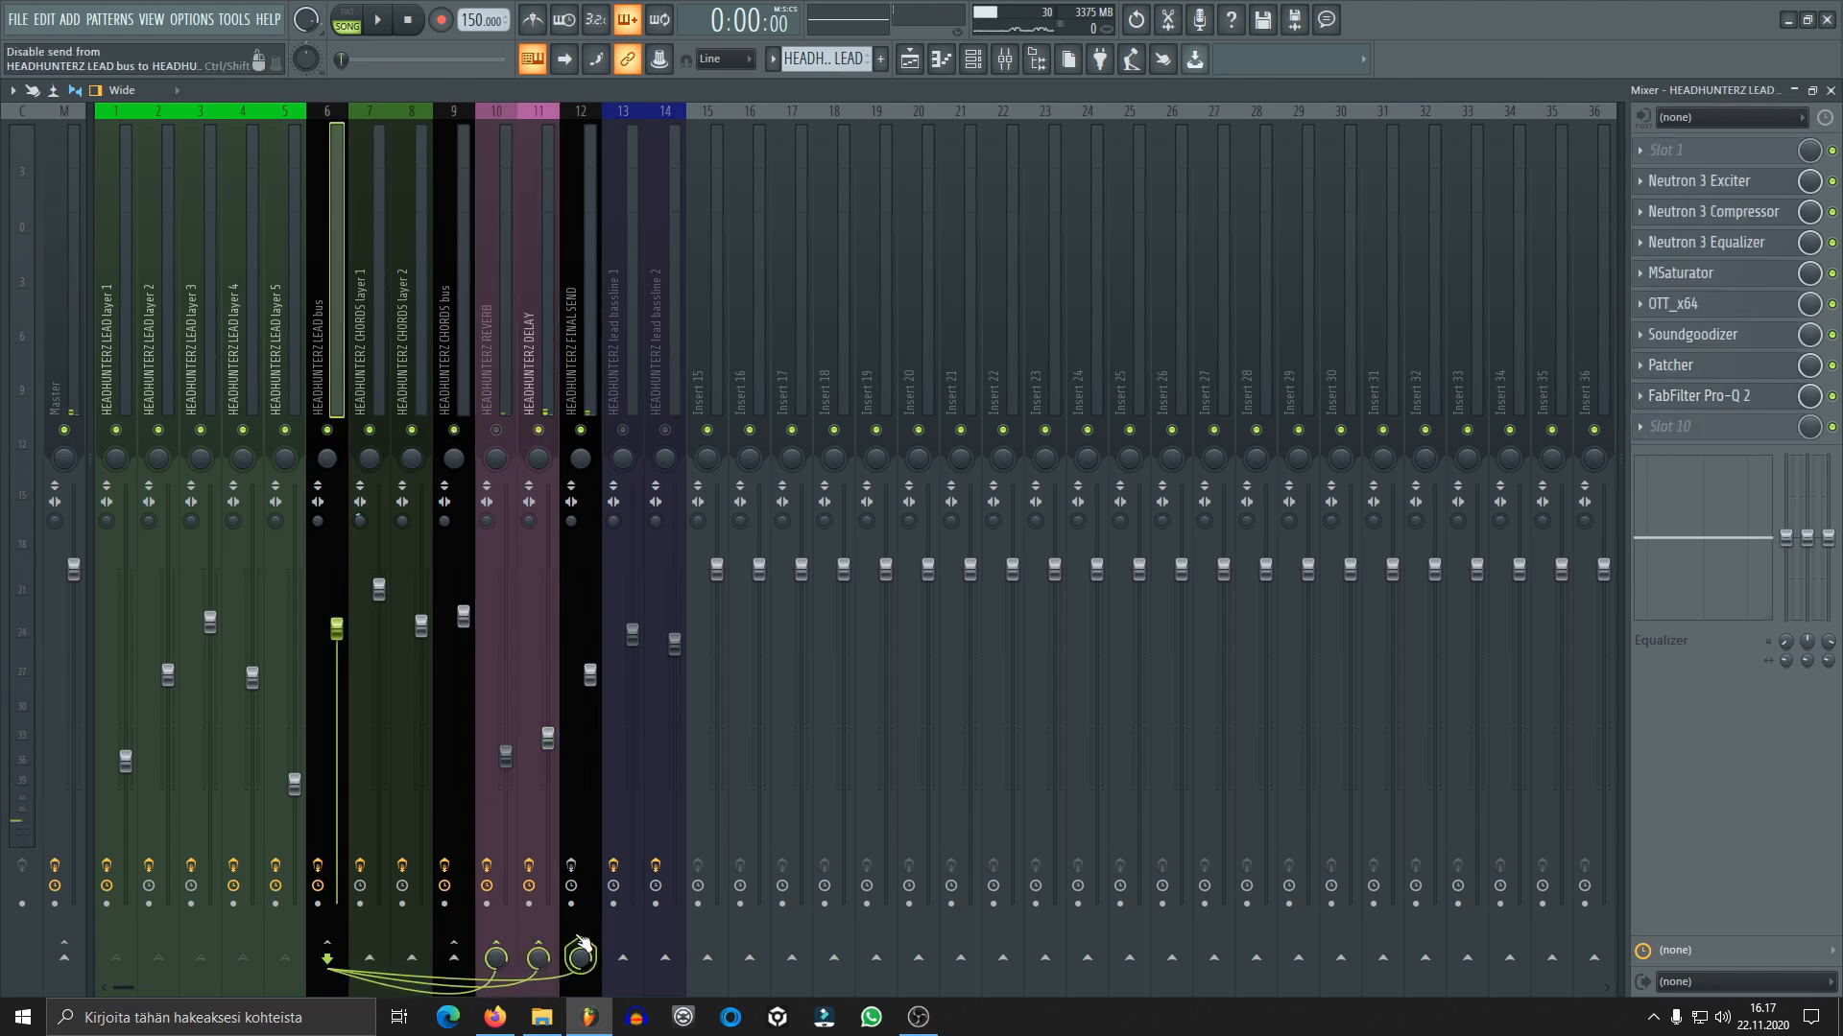
pyautogui.click(457, 370)
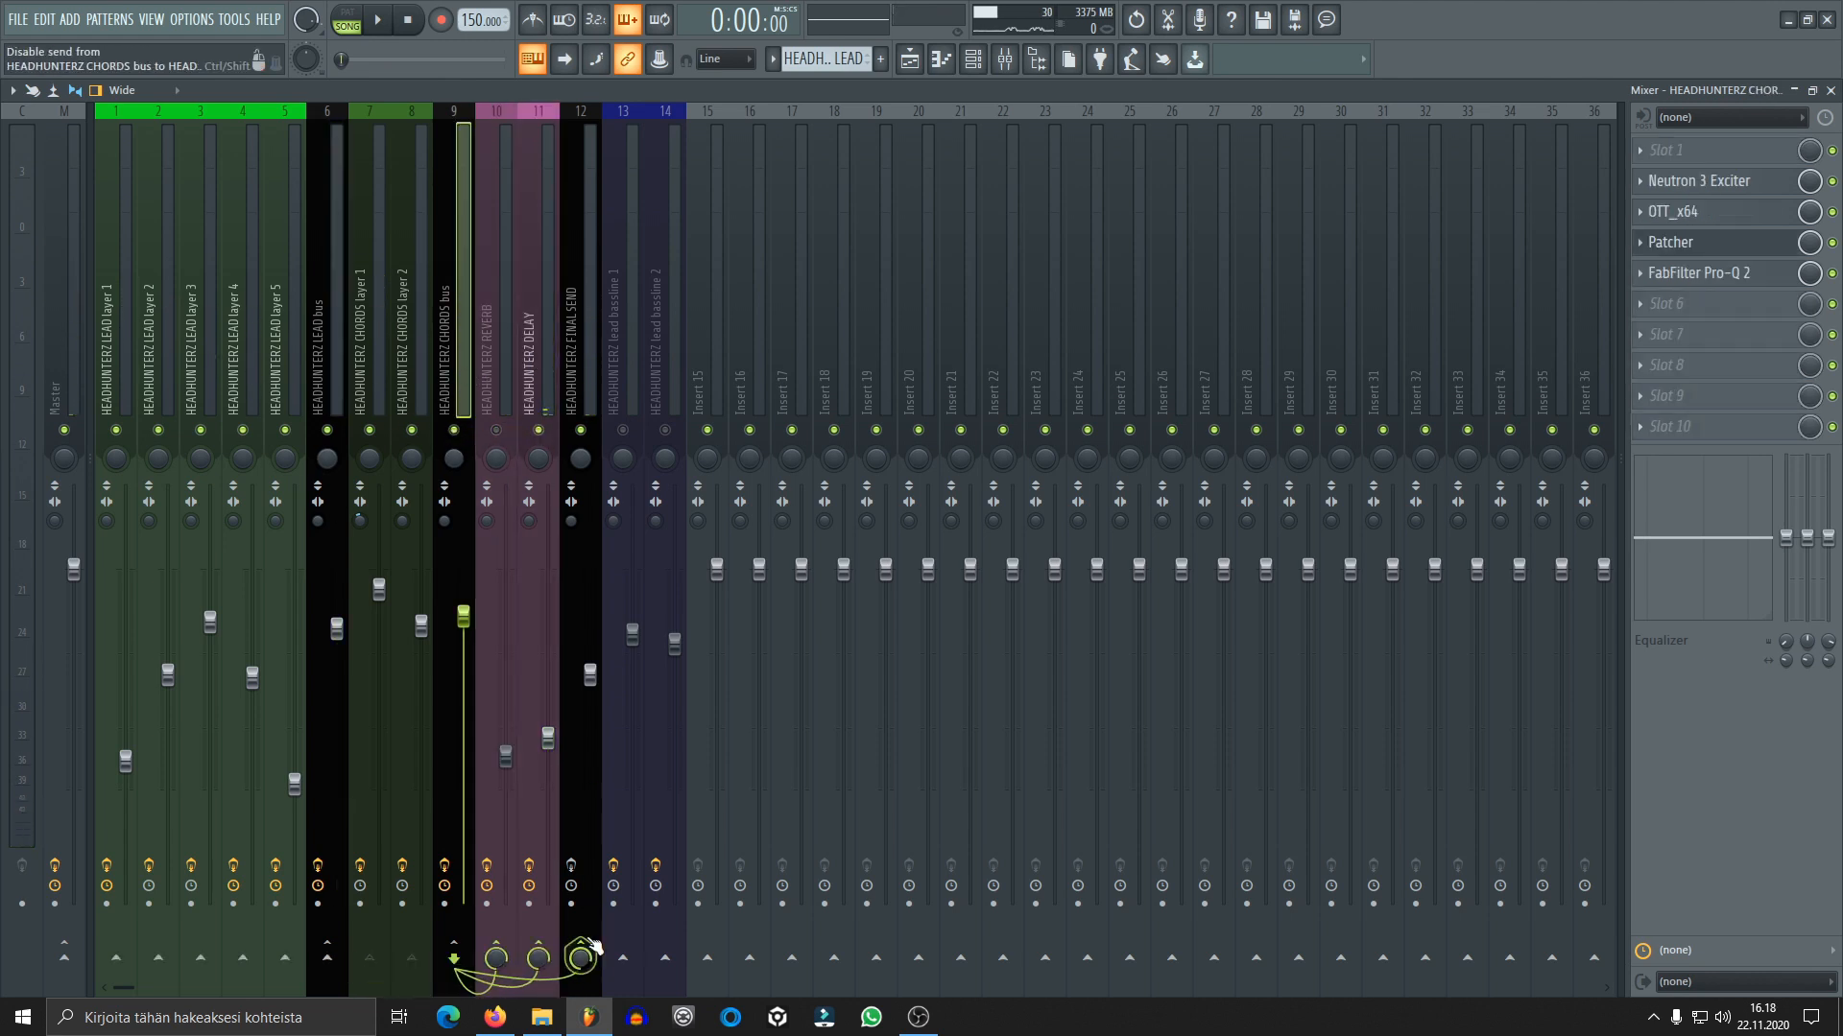
# Audition the DELAY track on its own, and bypass all of its effects except EchoBoy
pyautogui.click(545, 373)
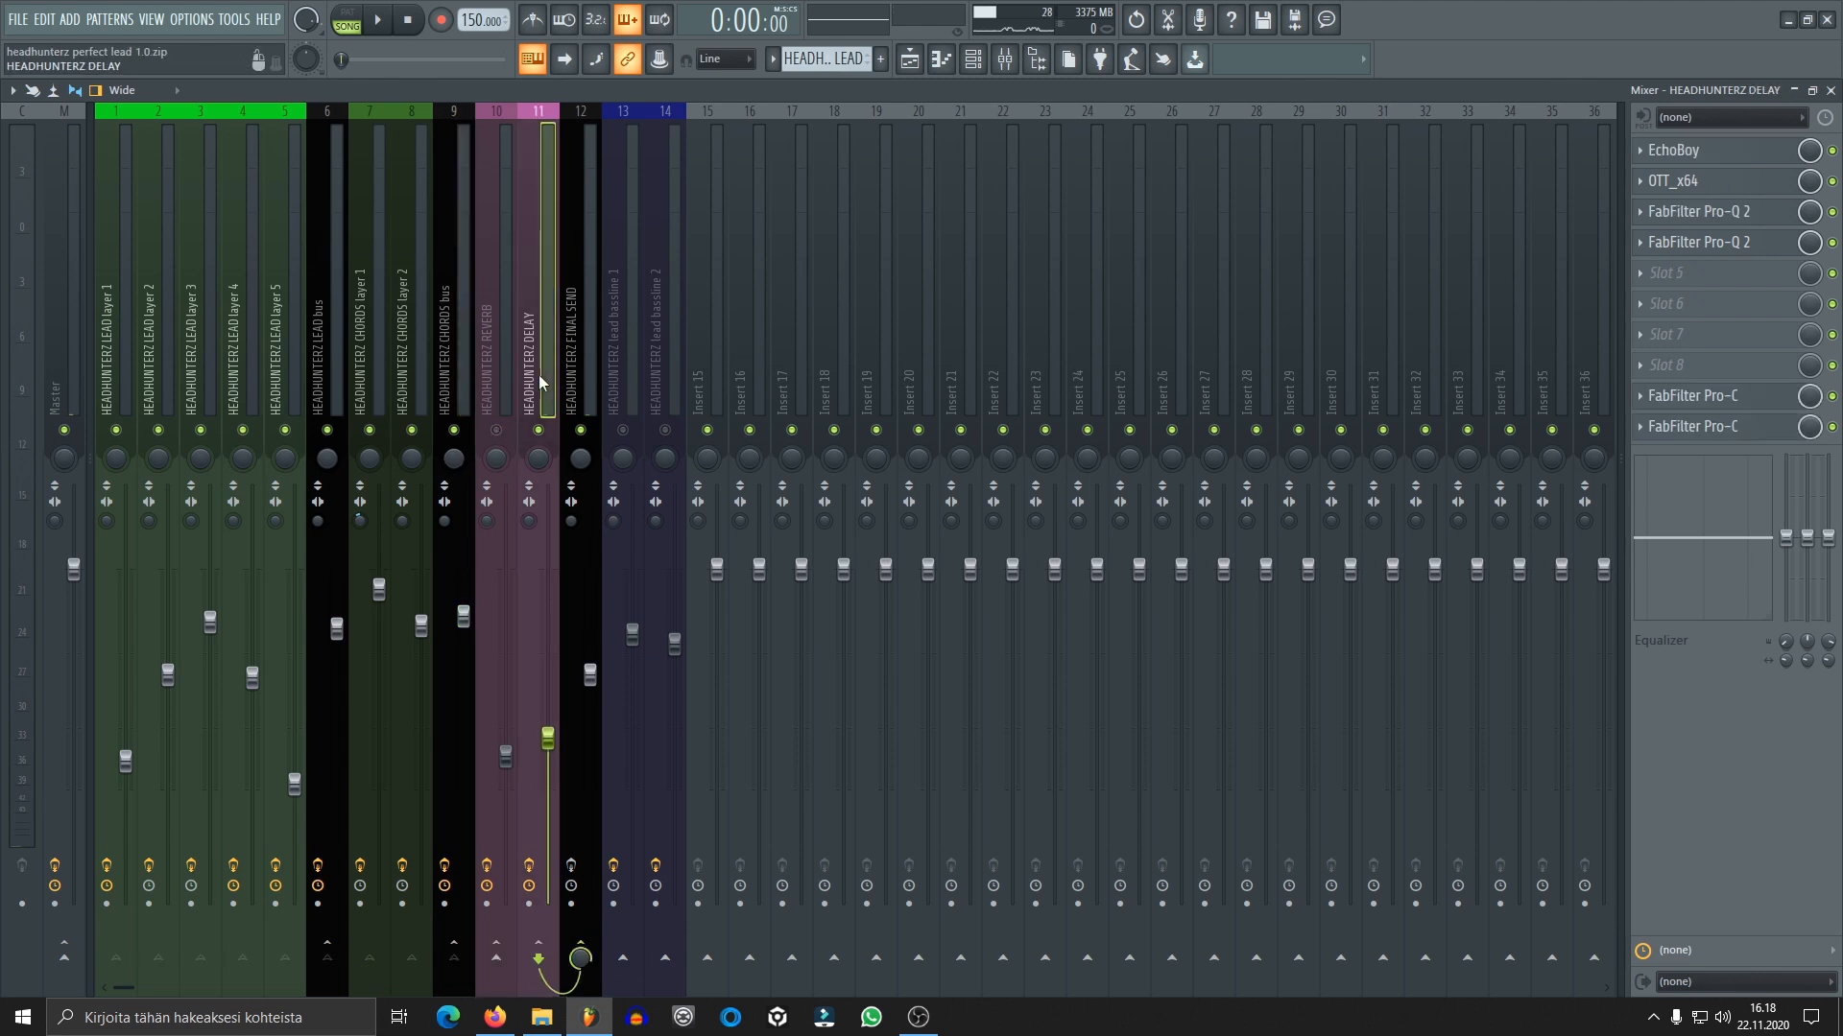
pyautogui.press('space')
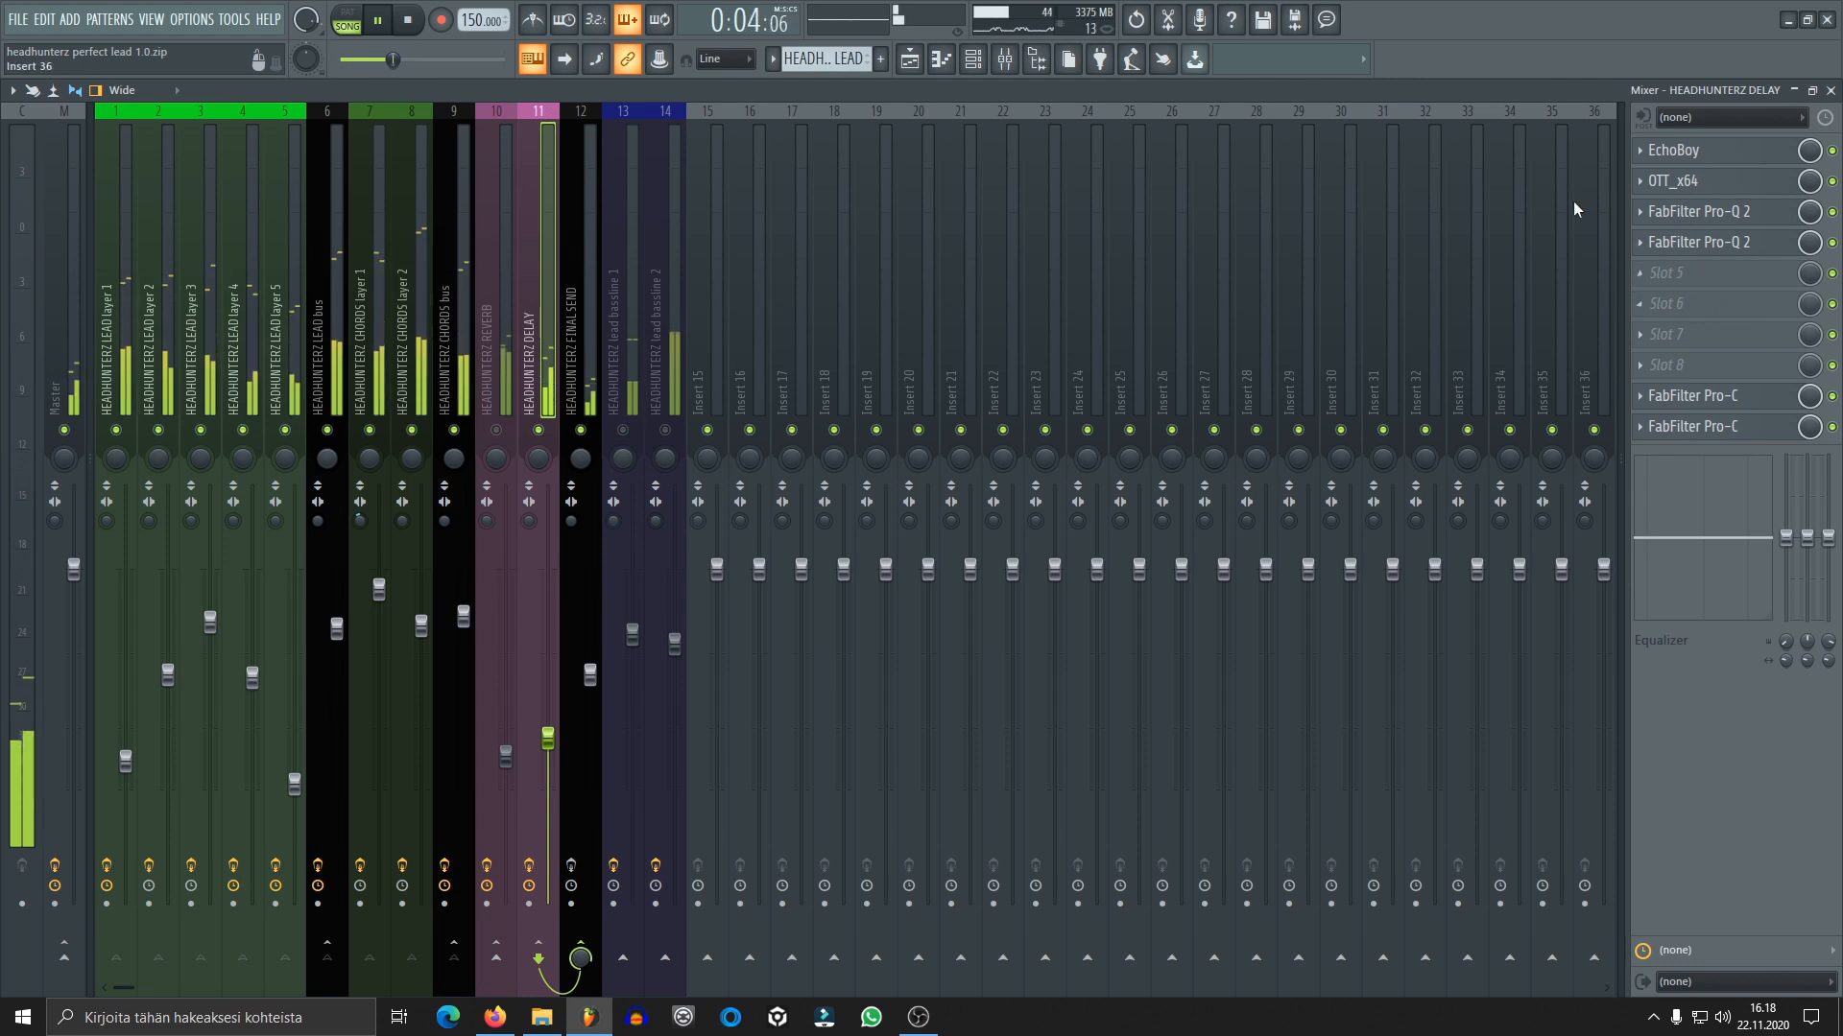
pyautogui.press('space')
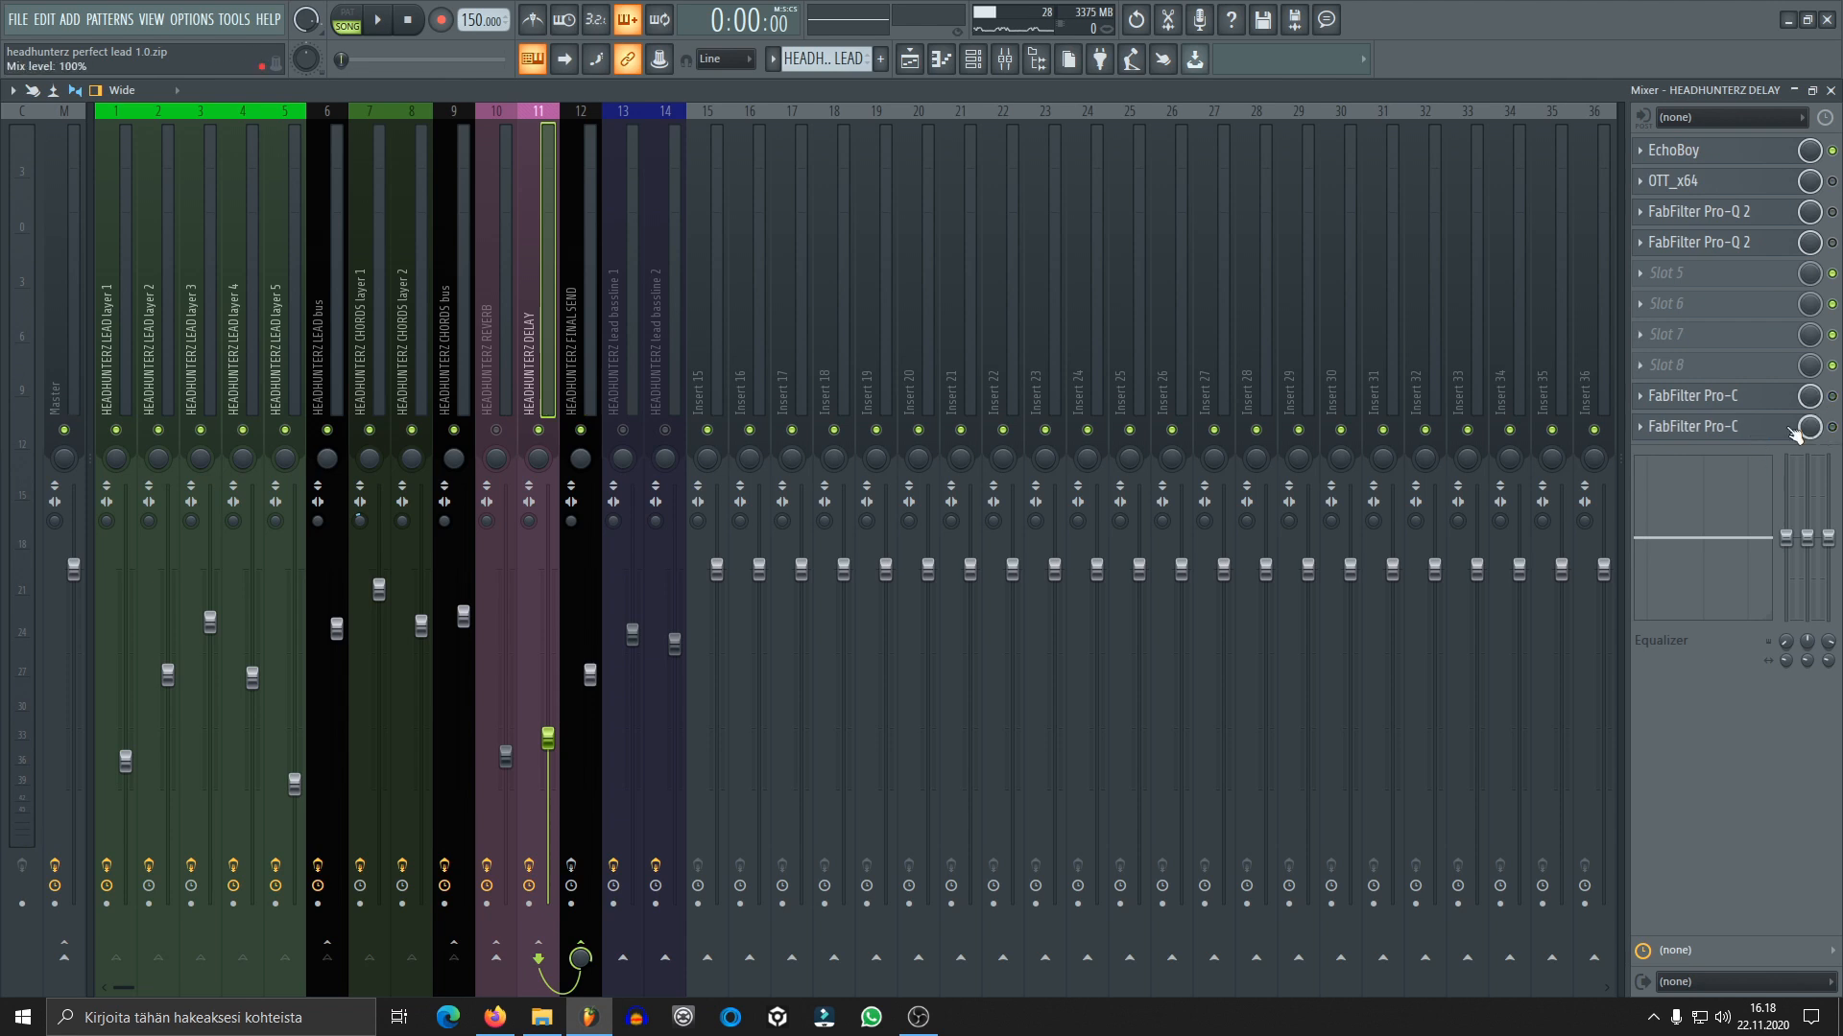
# Review the EchoBoy settings on the DELAY track, audition the delay with only EchoBoy active, and close its window
pyautogui.click(1718, 150)
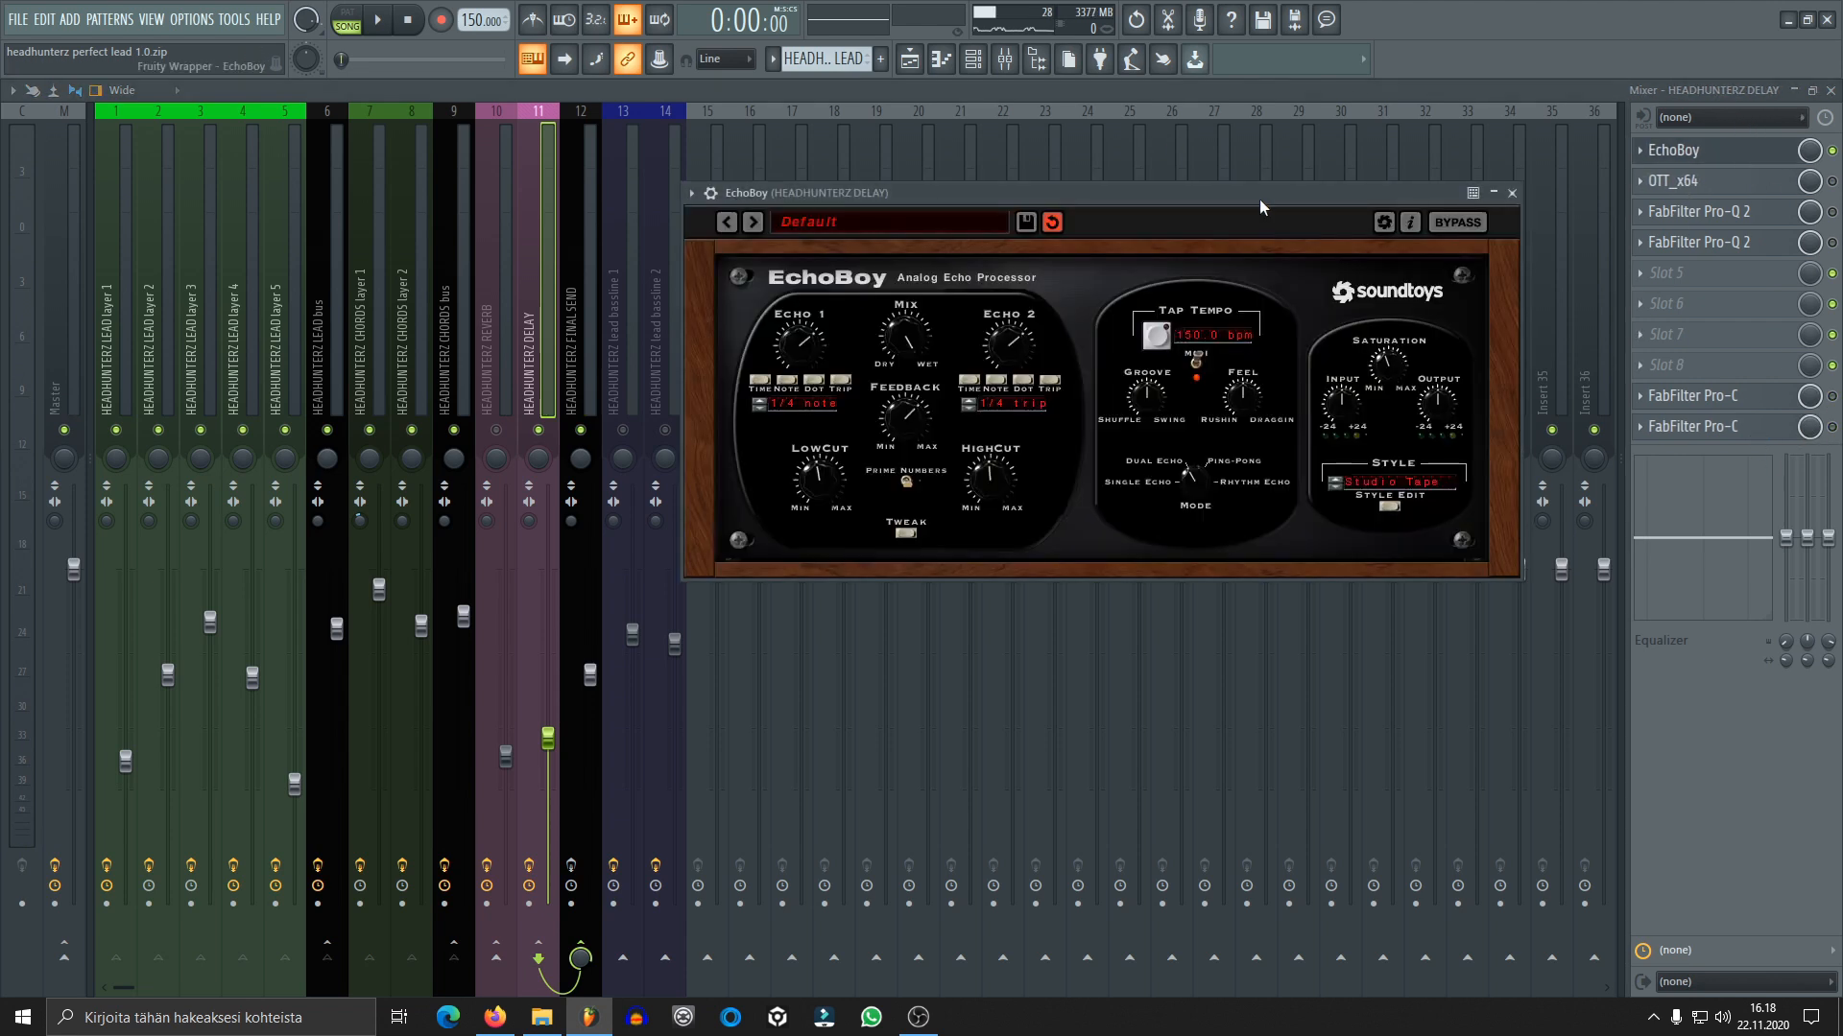
pyautogui.moveTo(1259, 199); pyautogui.dragTo(1200, 199)
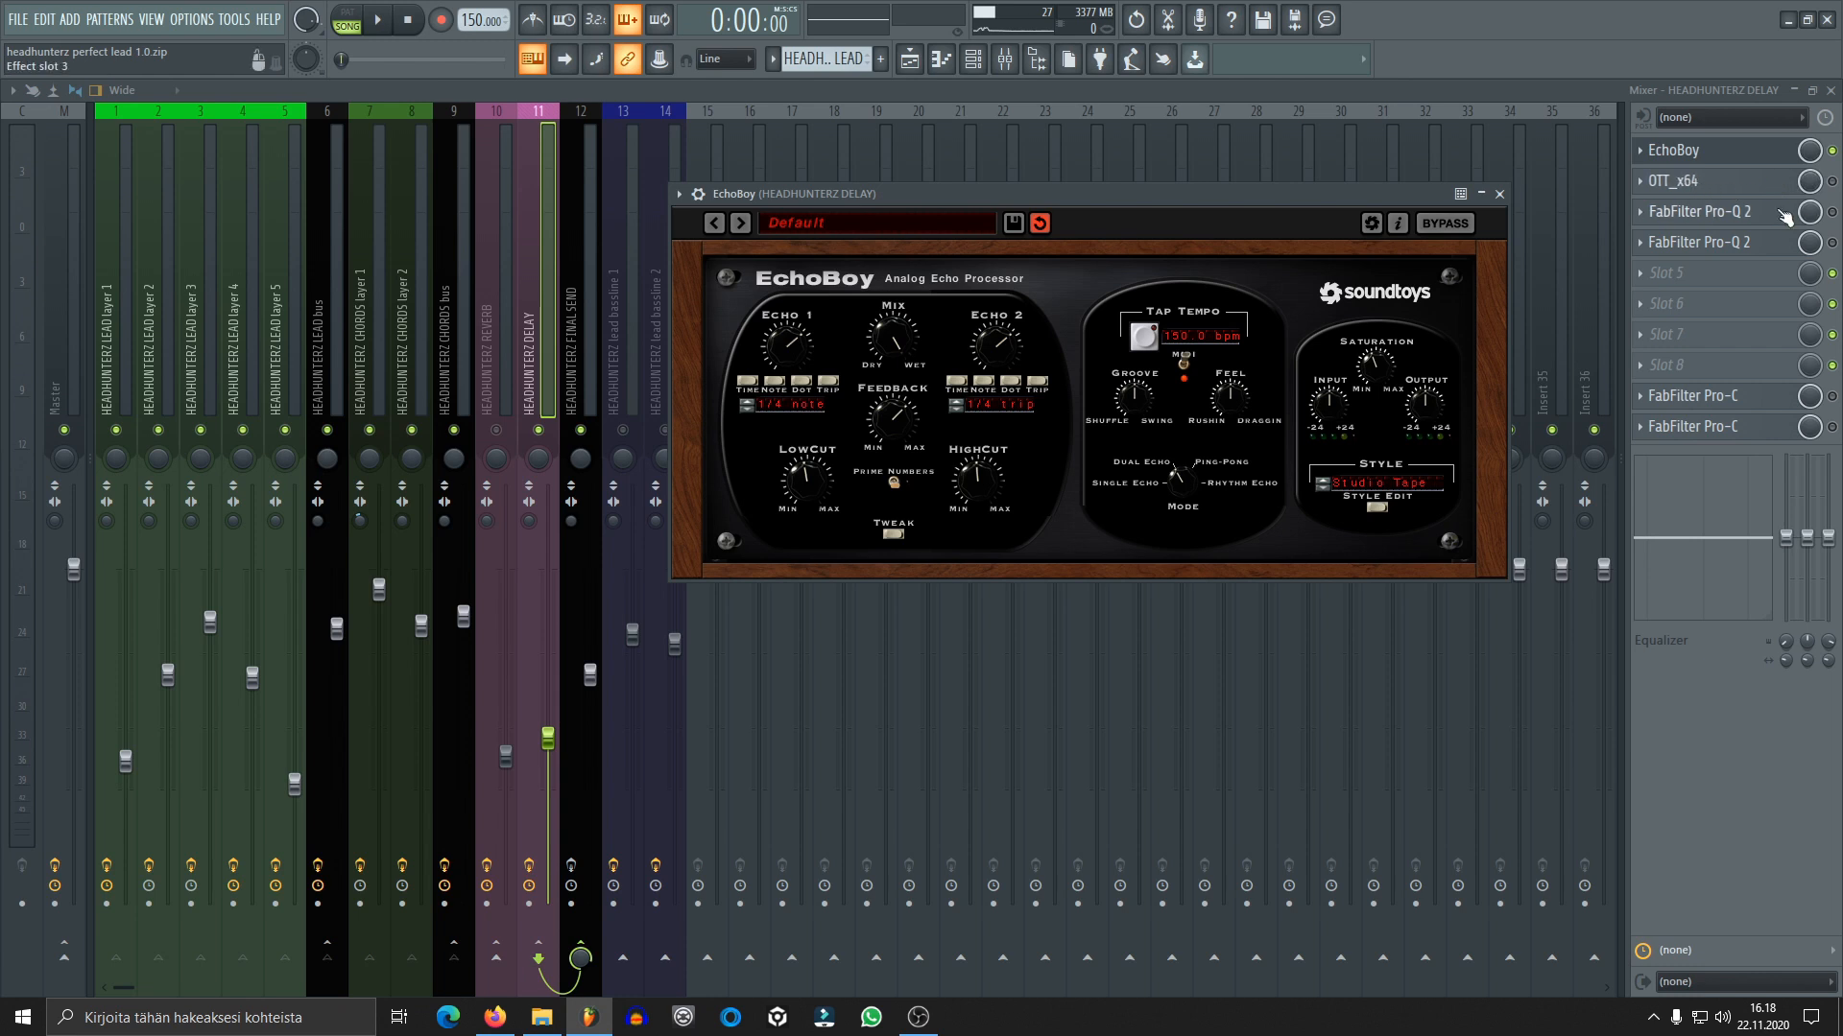
pyautogui.press('space')
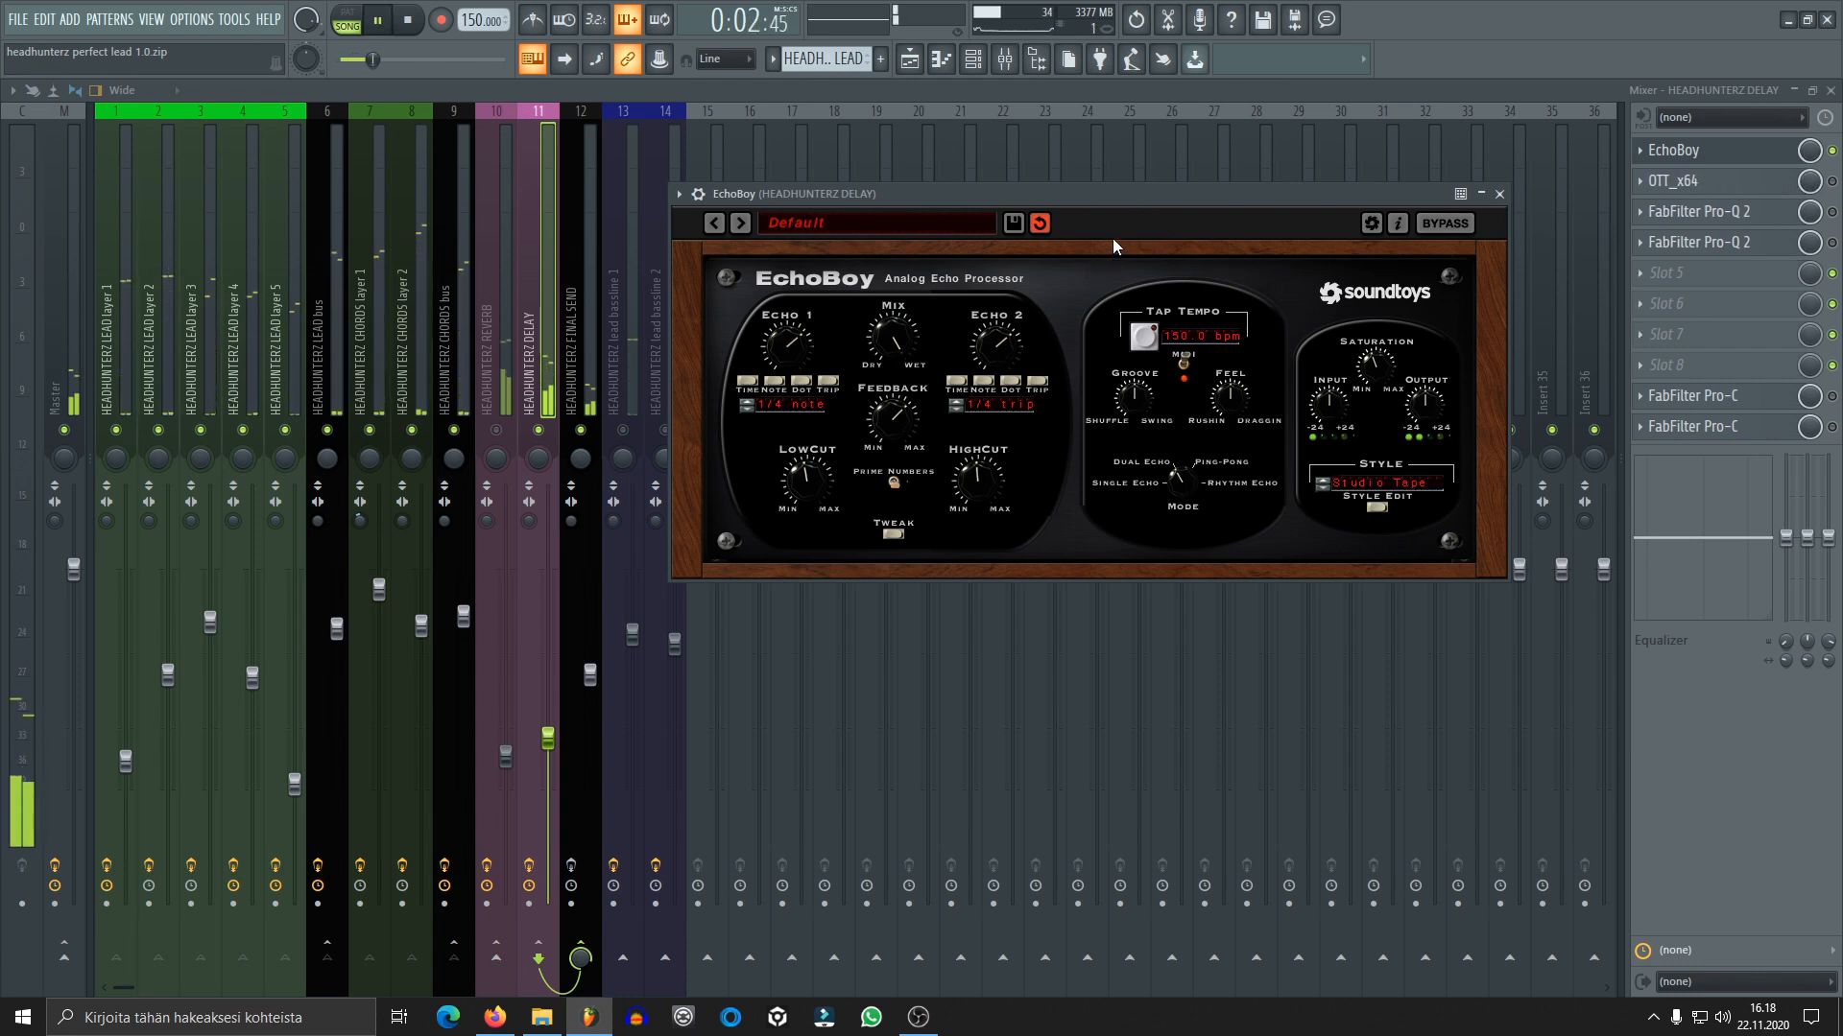
pyautogui.press('space')
pyautogui.click(1499, 194)
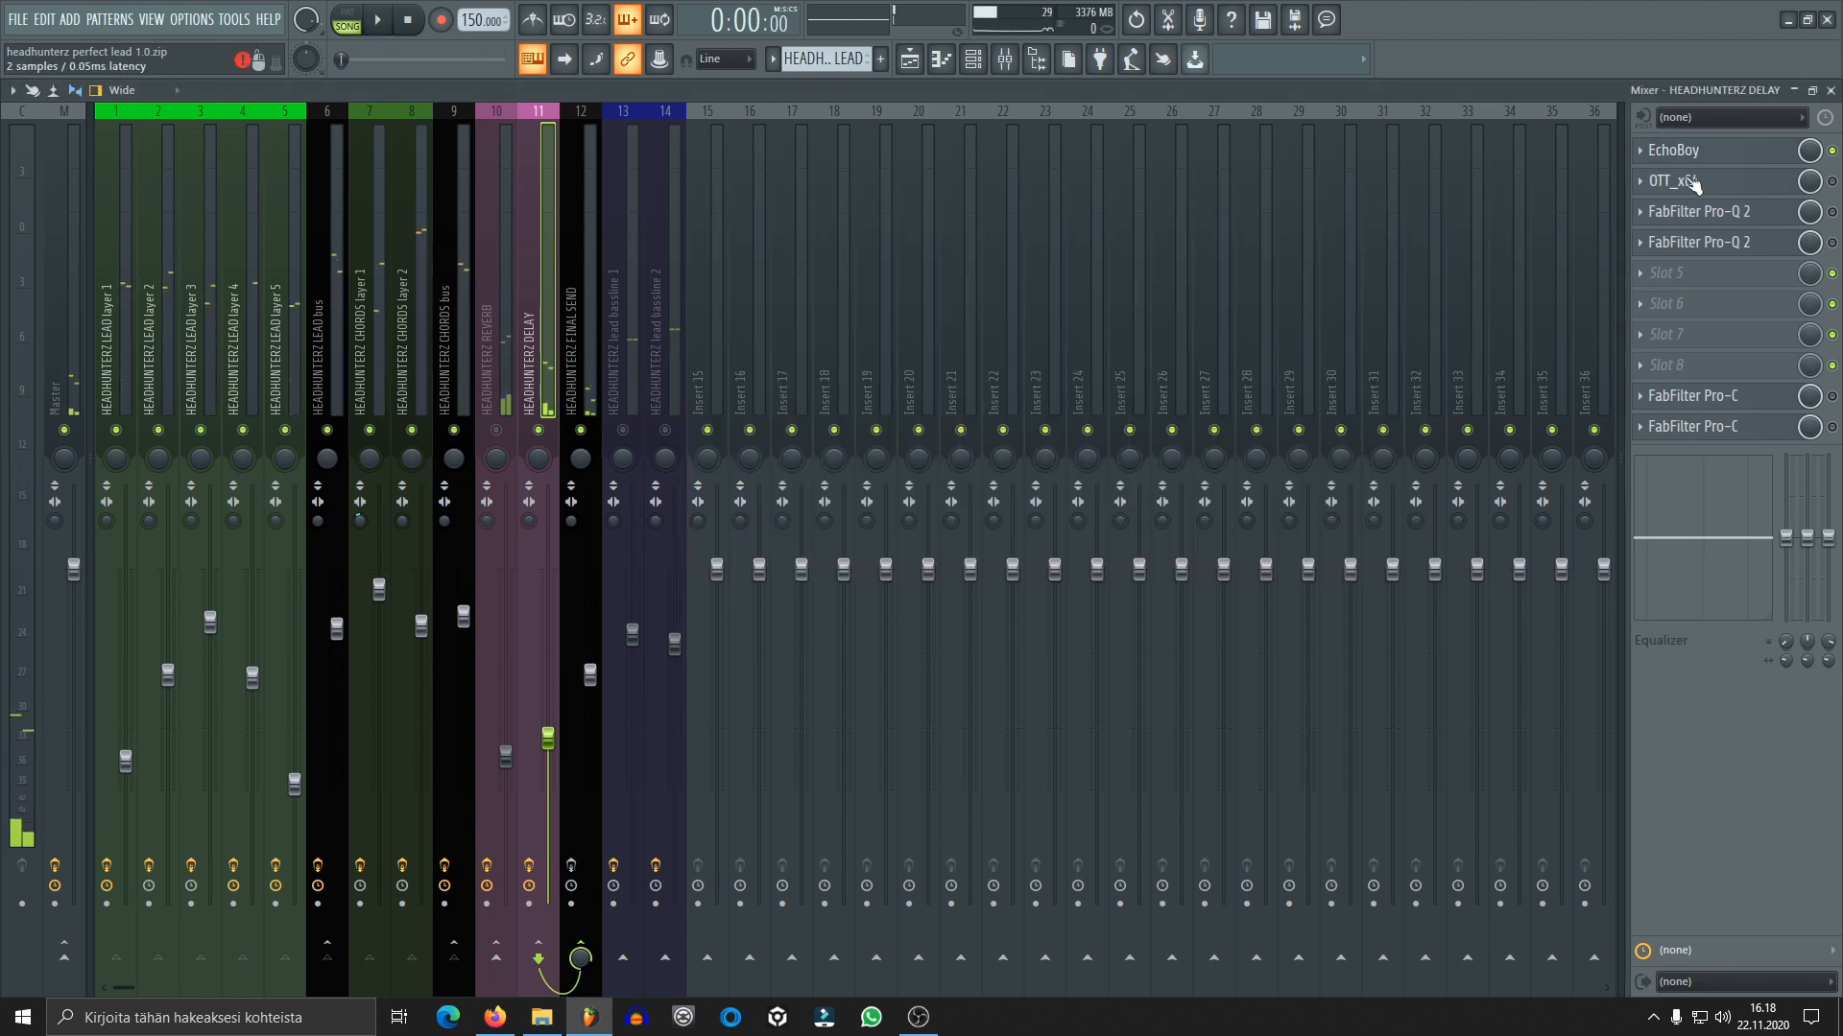
# Enable OTT_x64 on the DELAY track, audition the delay while viewing its compressor settings, and close its window
pyautogui.click(1677, 182)
pyautogui.click(1833, 182)
pyautogui.click(1746, 184)
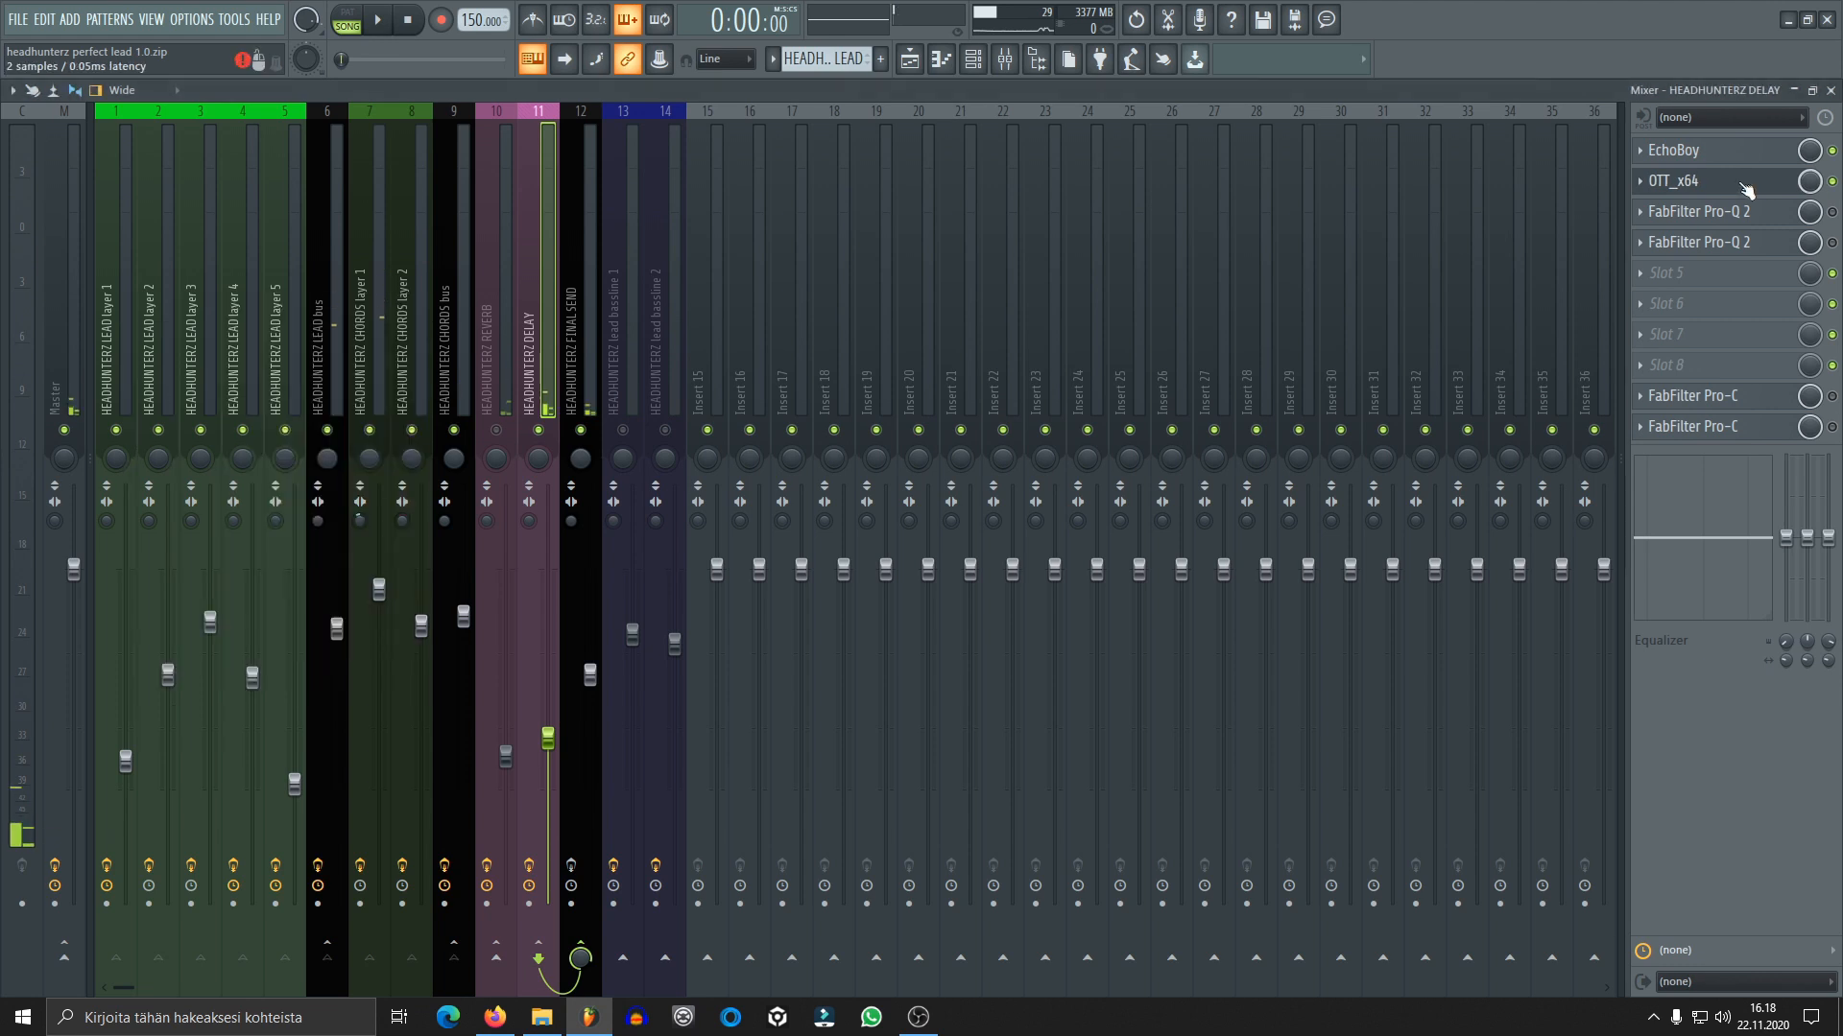
pyautogui.click(1737, 185)
pyautogui.press('space')
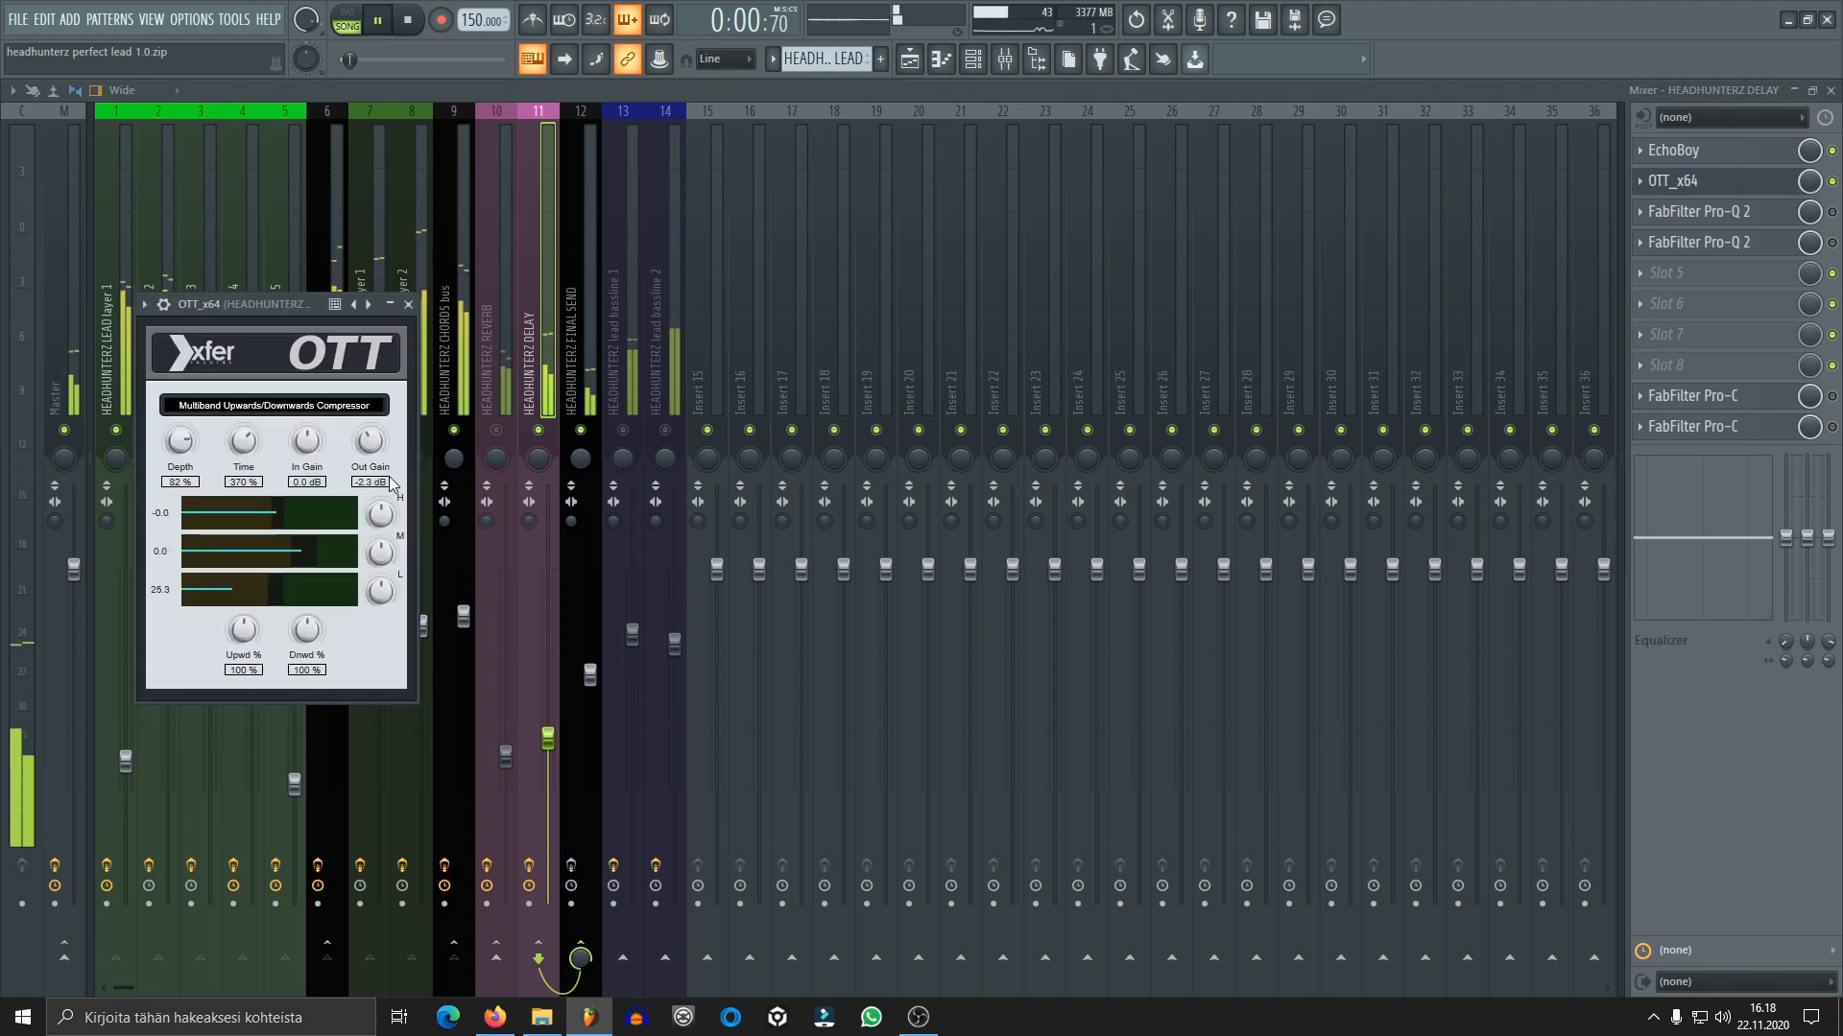
pyautogui.press('space')
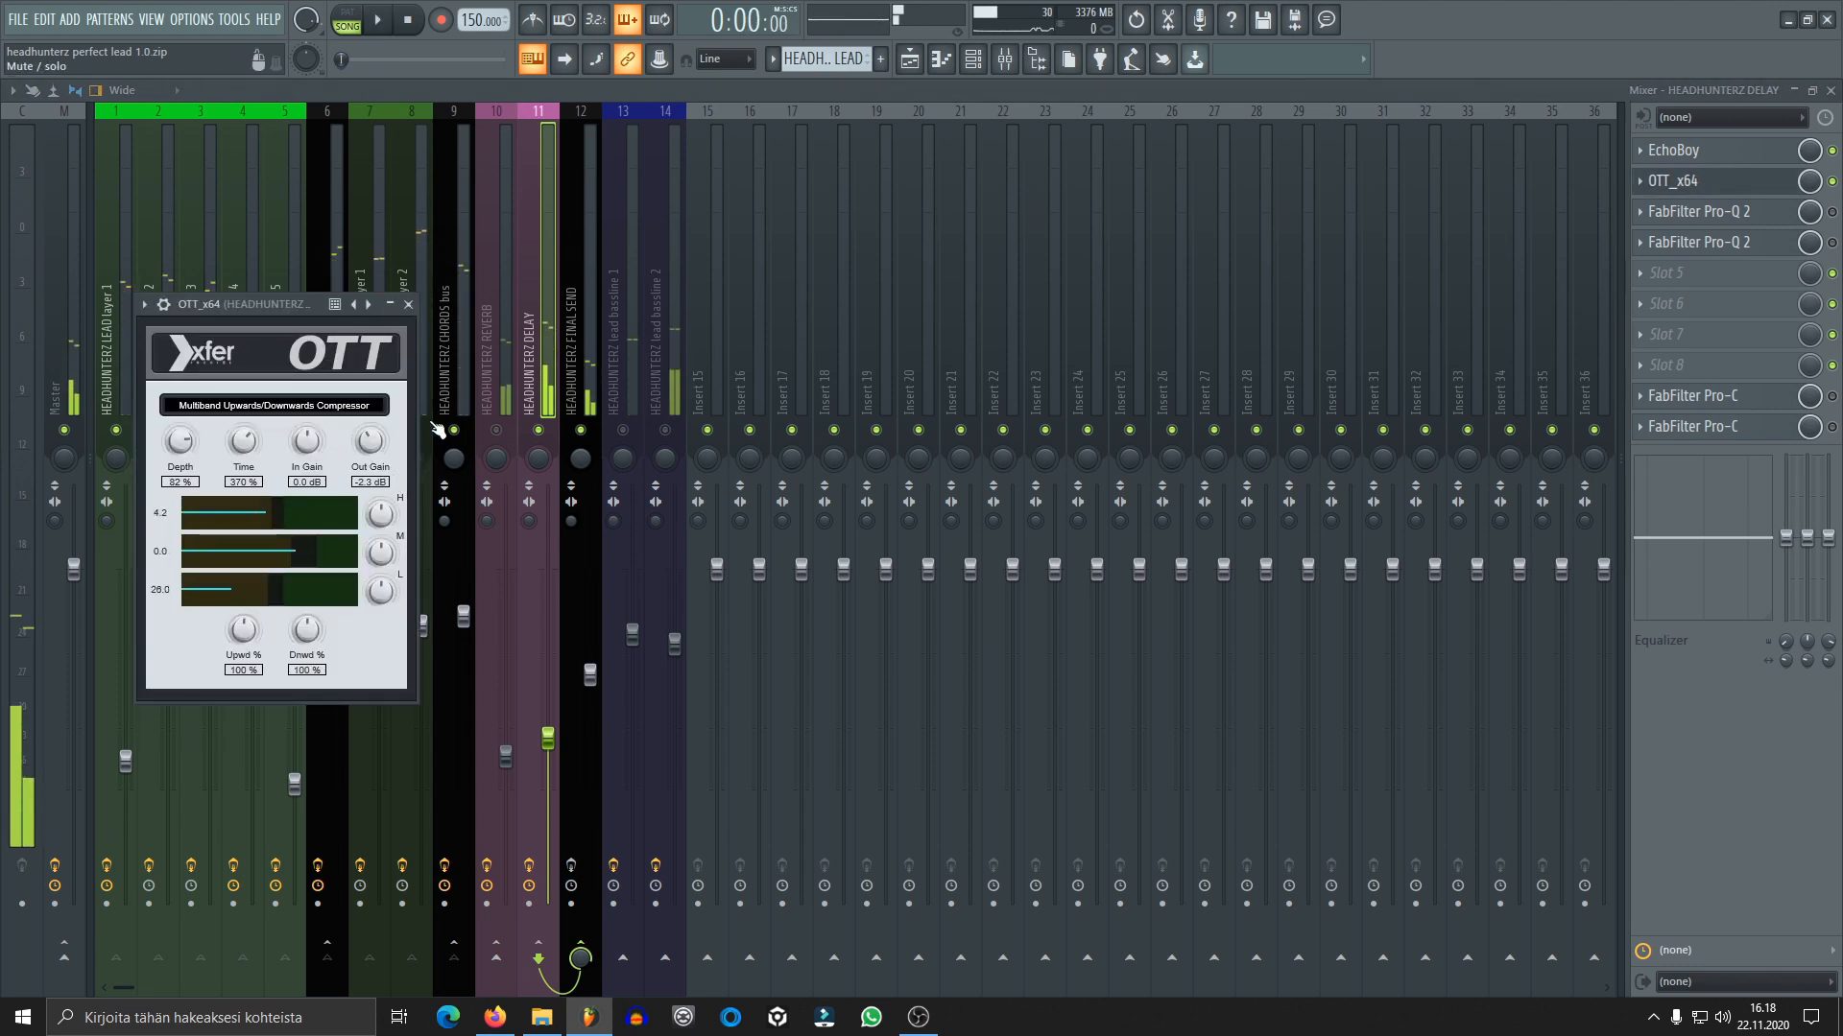
pyautogui.click(409, 305)
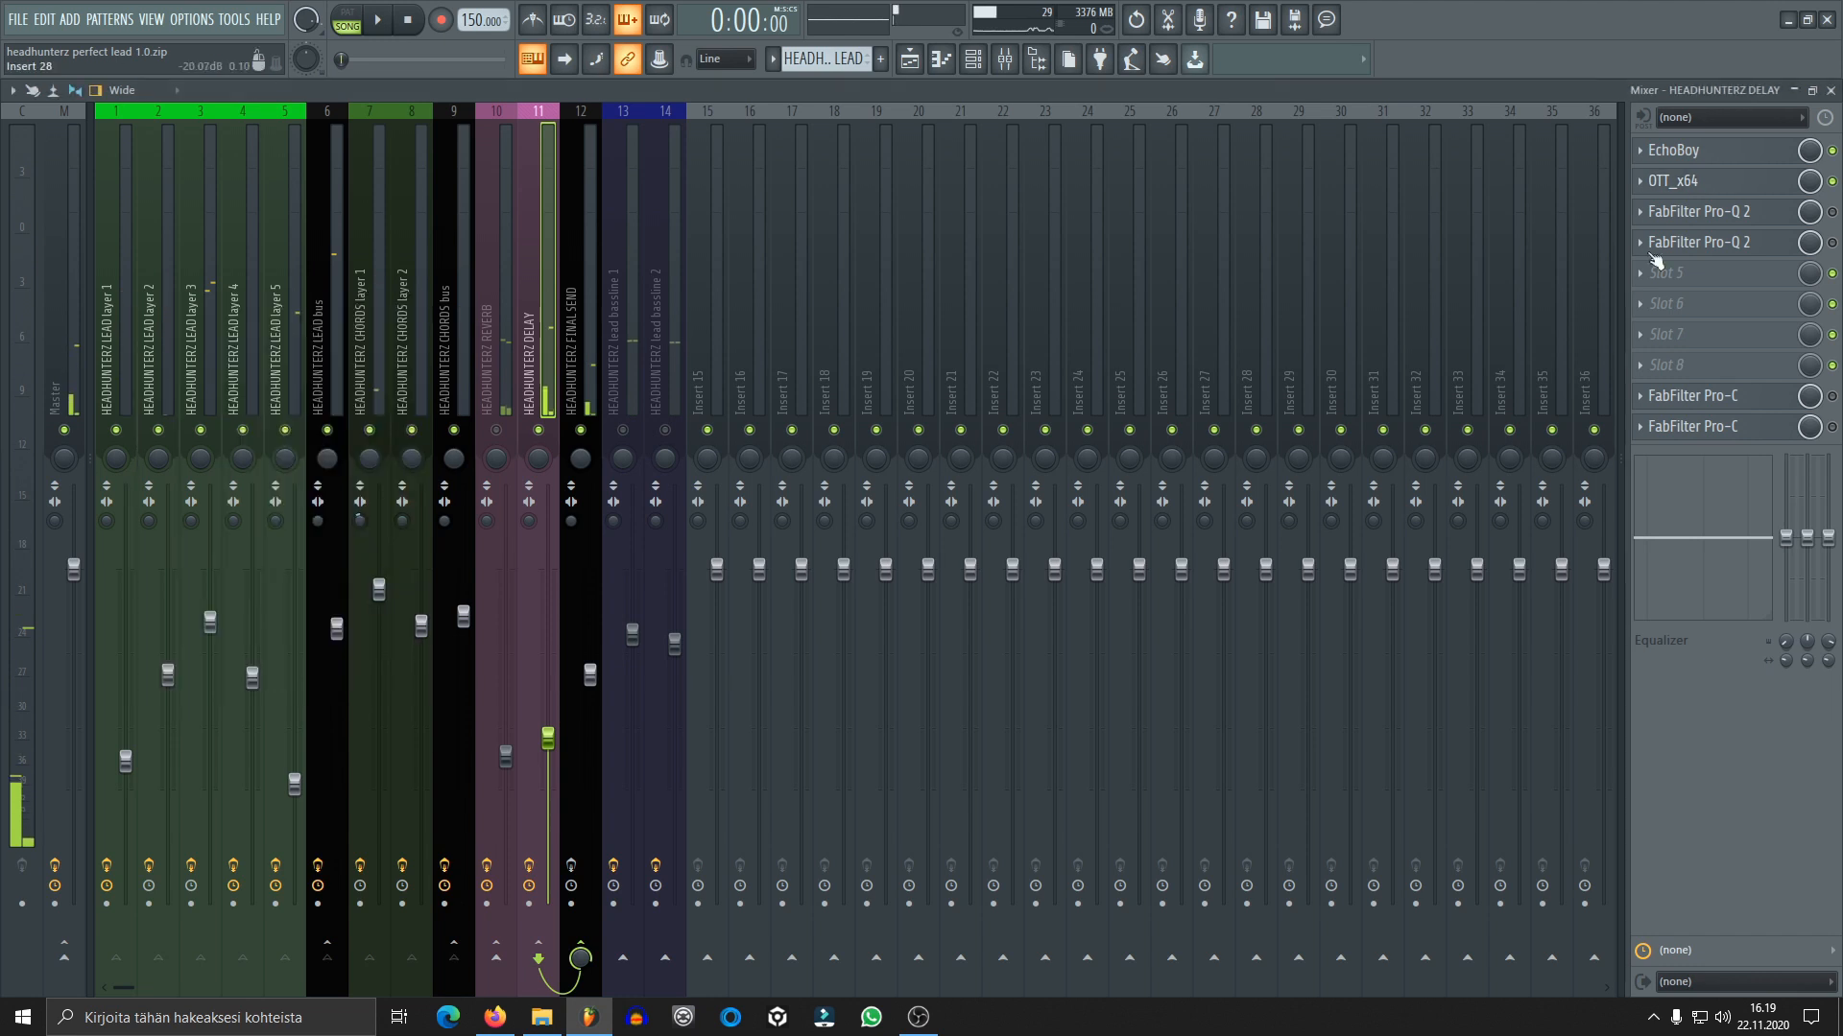
# Enable the first FabFilter Pro-Q 2 on the DELAY track, review its EQ curve, and close its window
pyautogui.click(1833, 212)
pyautogui.click(1694, 212)
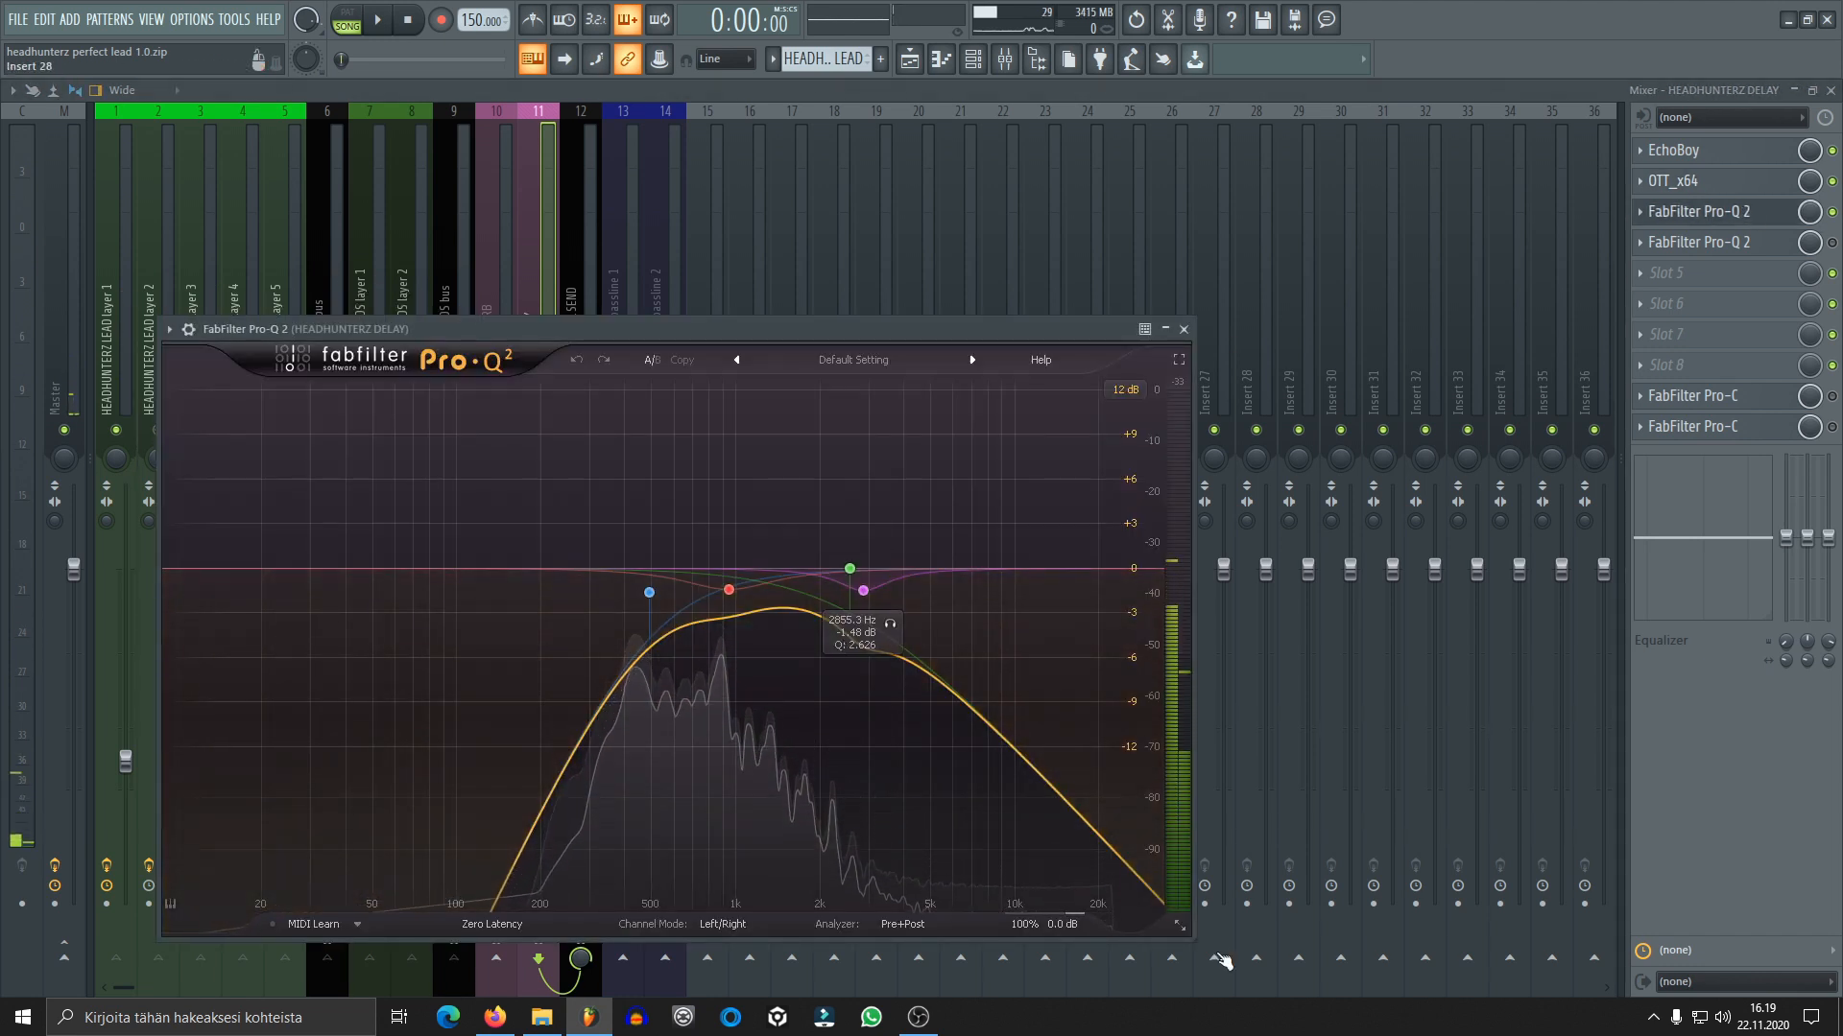
pyautogui.click(1183, 329)
# Enable the second FabFilter Pro-Q 2 and both FabFilter Pro-C effects on the DELAY track, auditioning the delay after each stage
pyautogui.click(1745, 246)
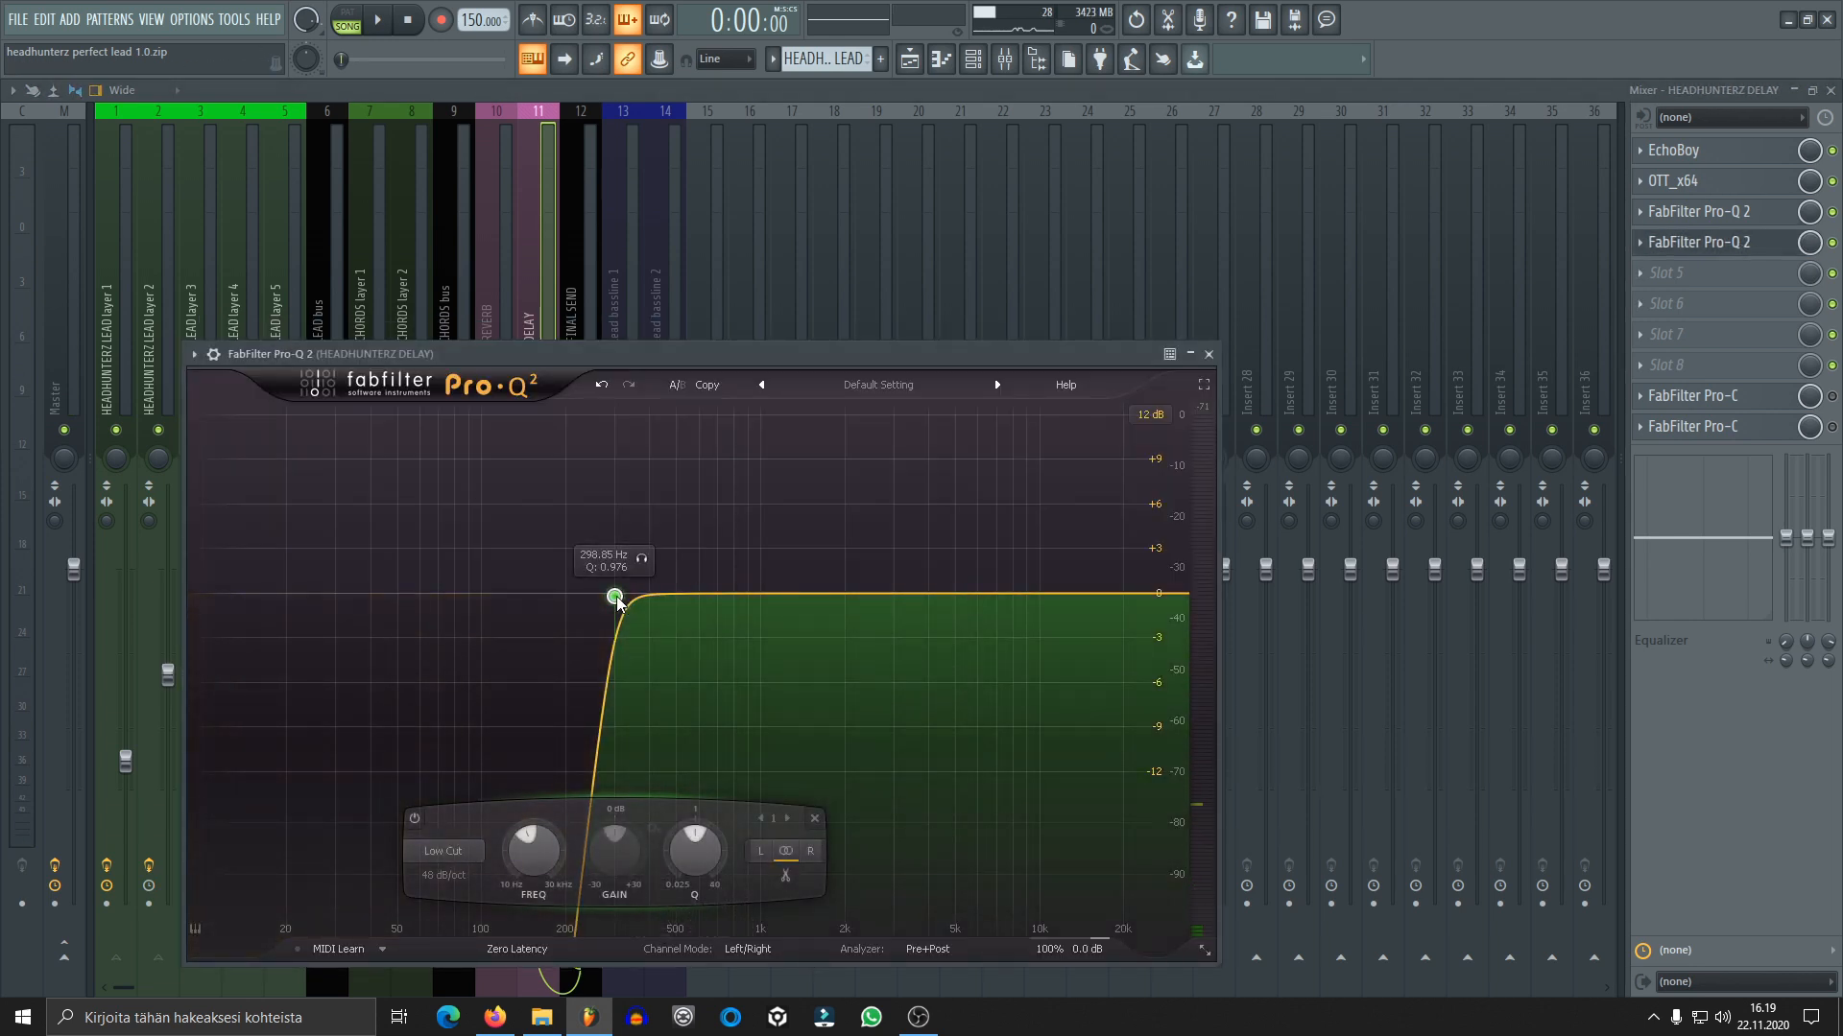
pyautogui.press('space')
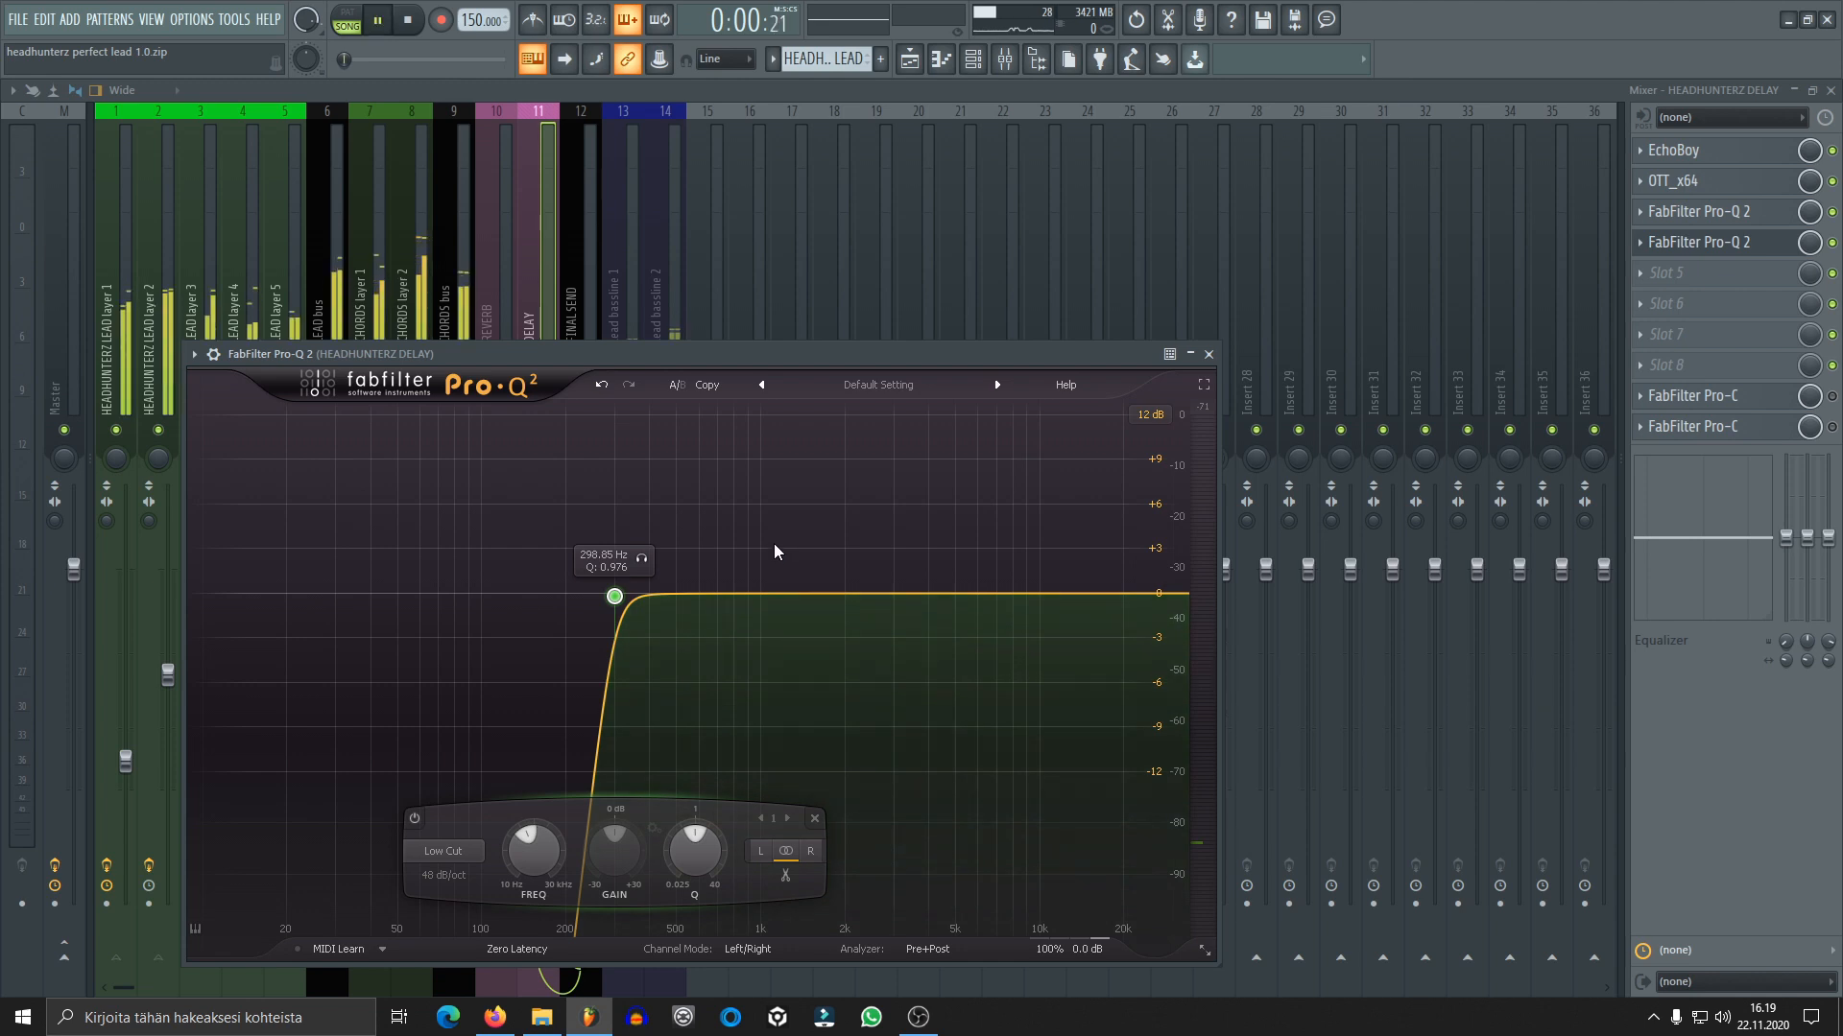
pyautogui.press('space')
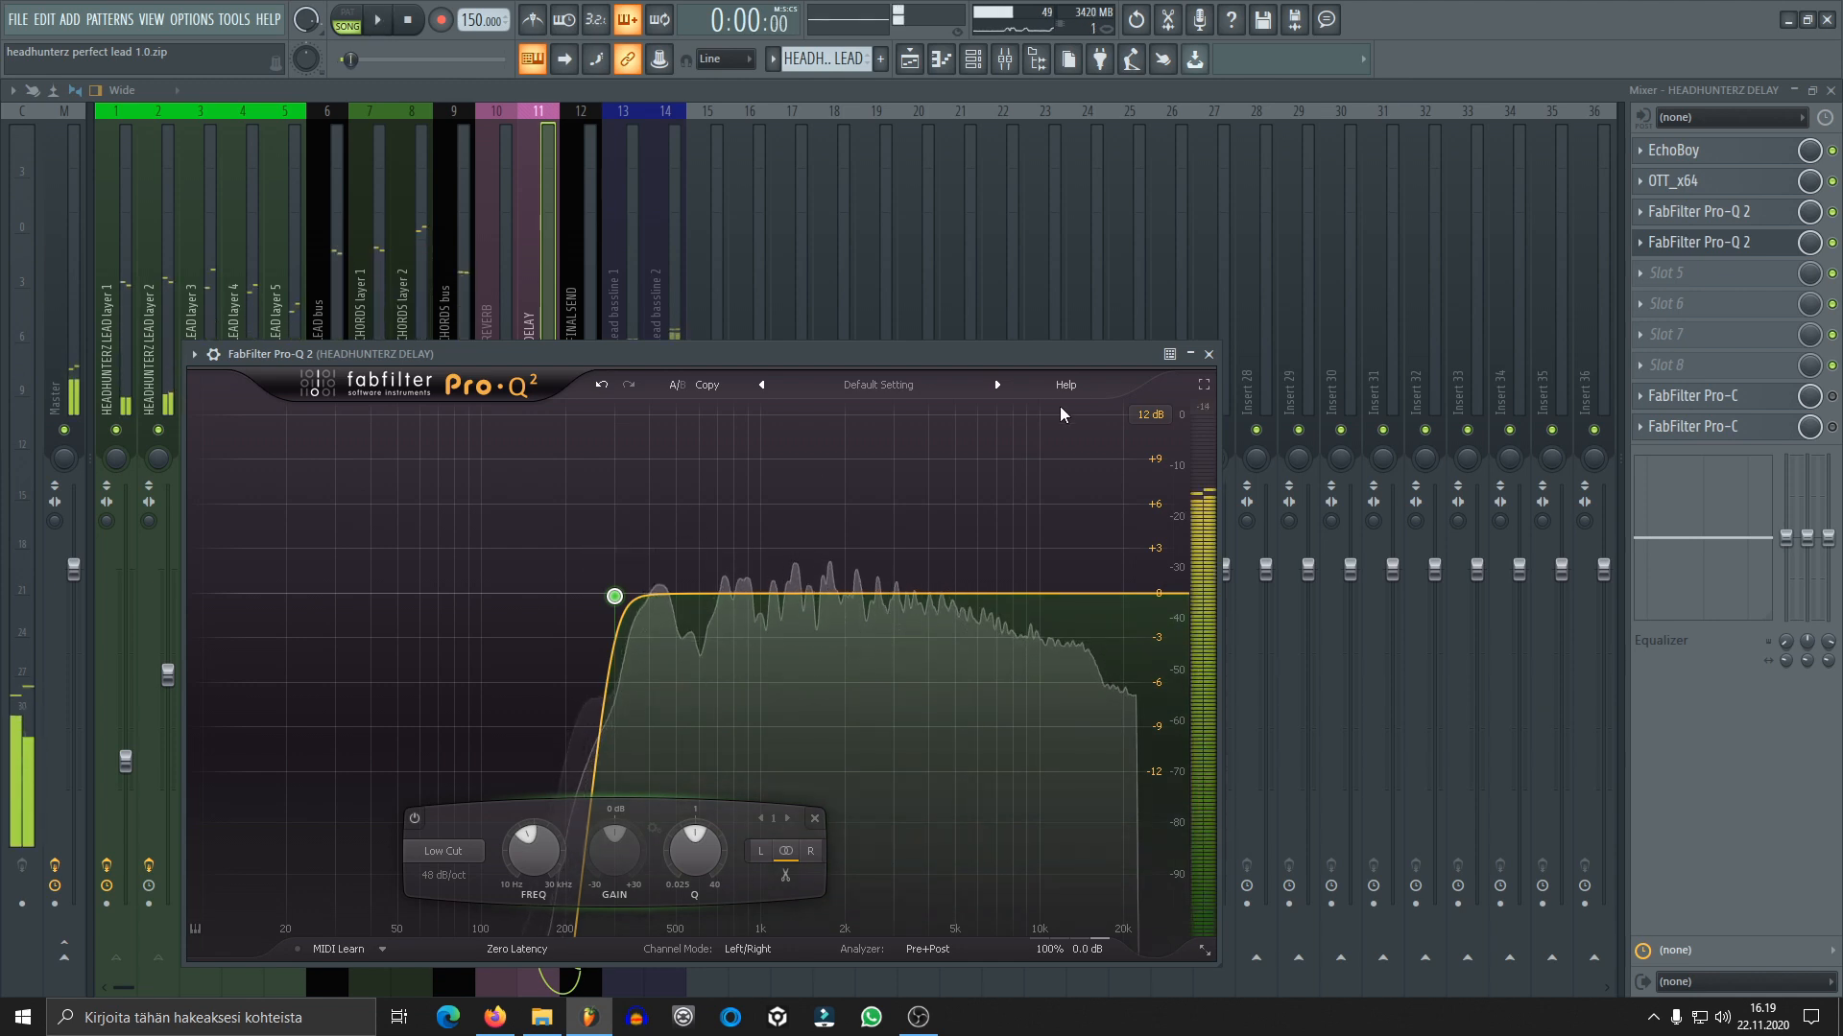
pyautogui.click(1210, 355)
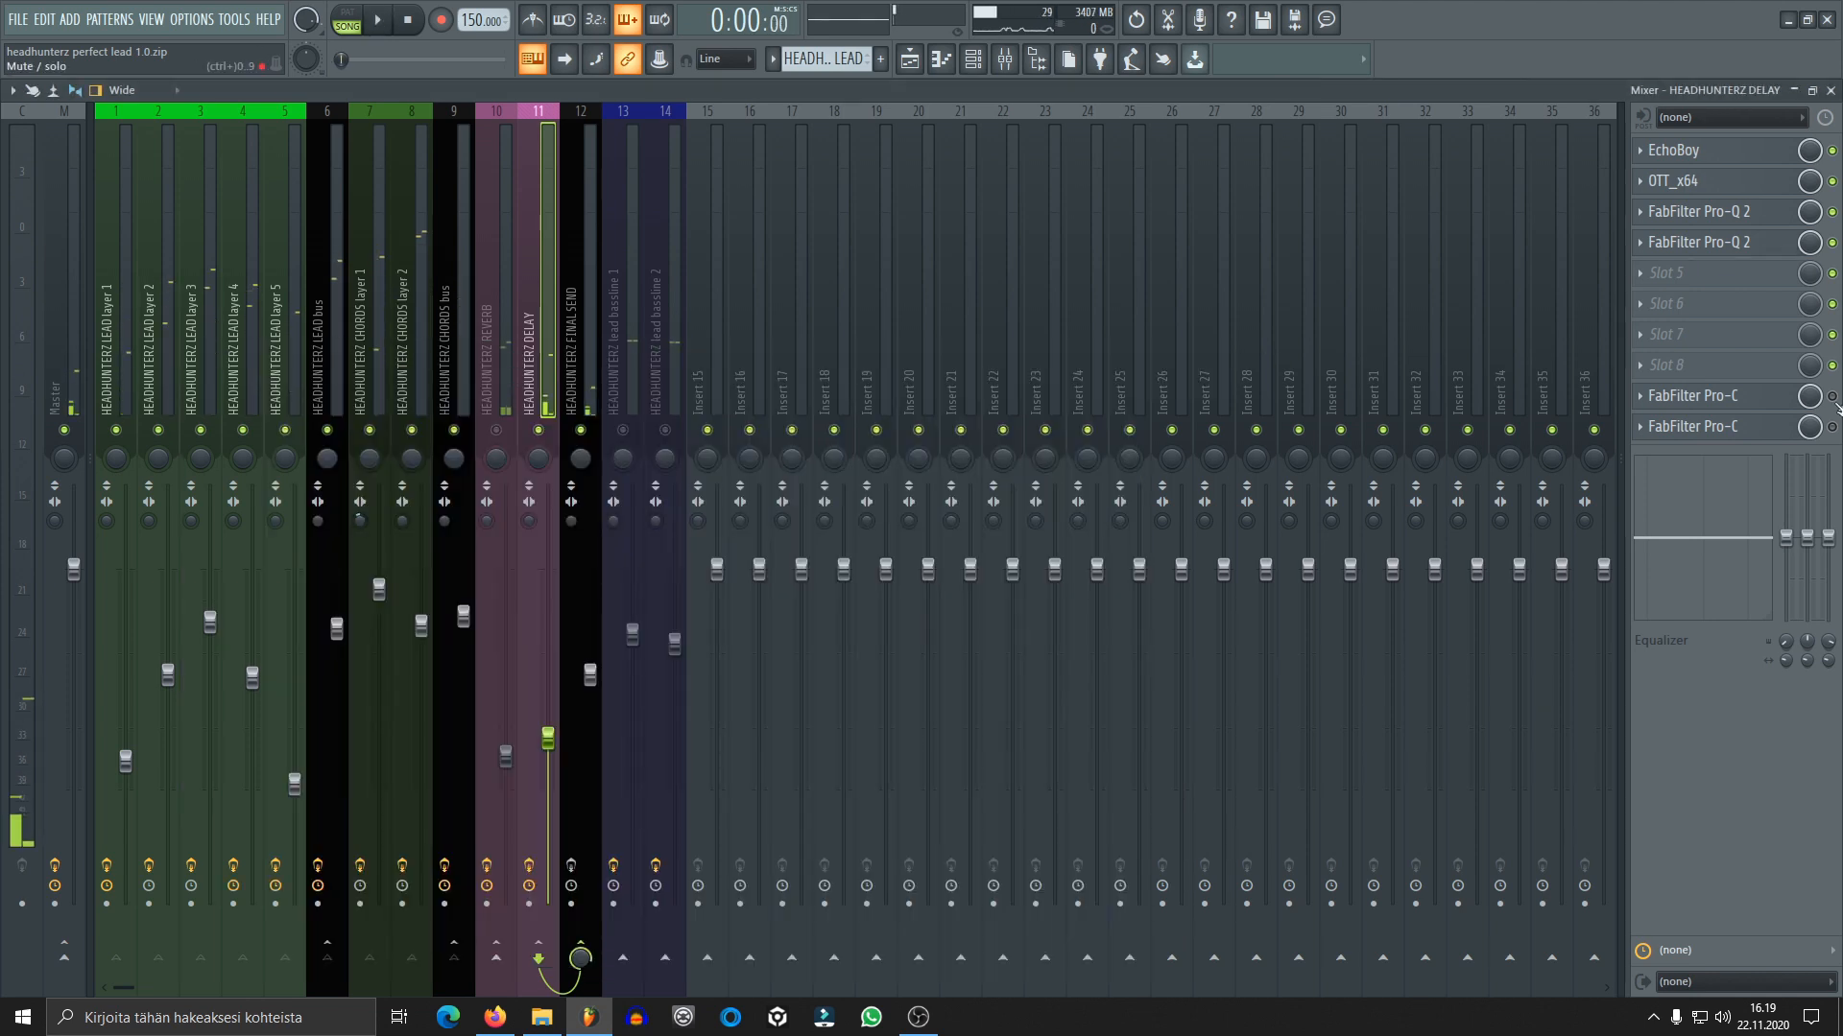
pyautogui.press('space')
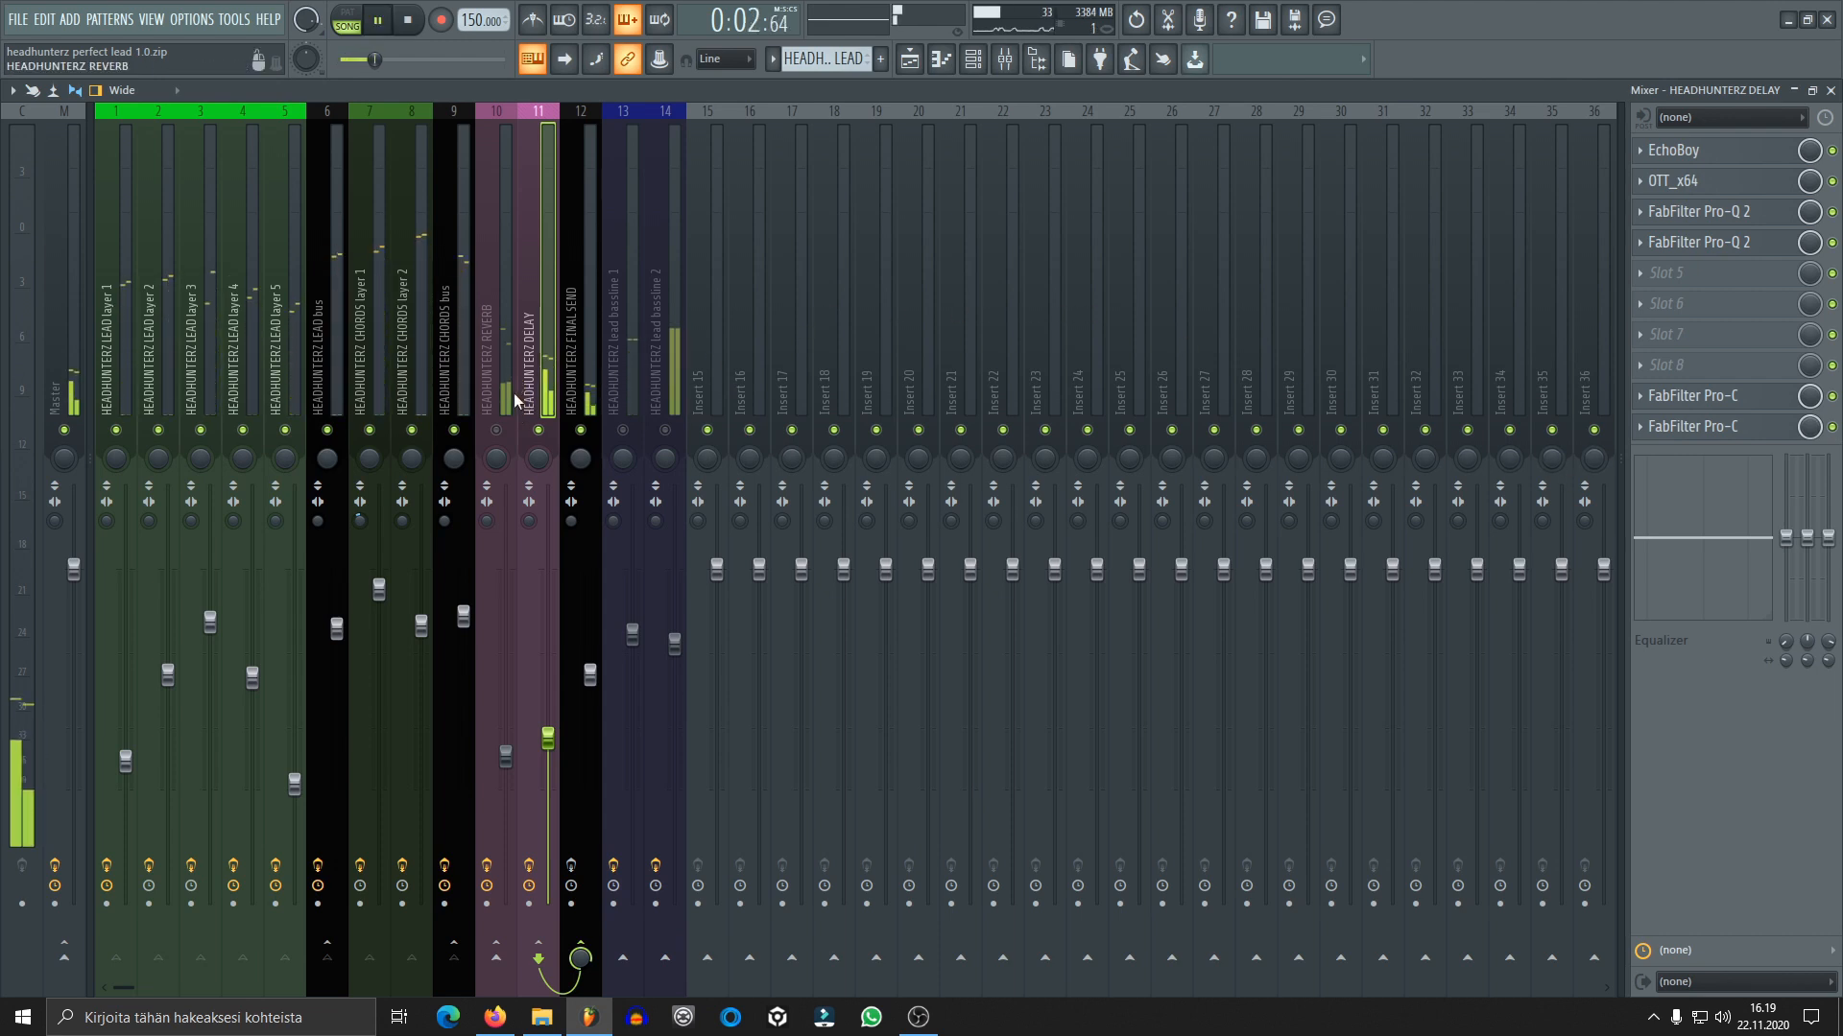
pyautogui.press('space')
# Re-enable the lead bus send to FINAL SEND and audition the lead together with the delay
pyautogui.click(453, 389)
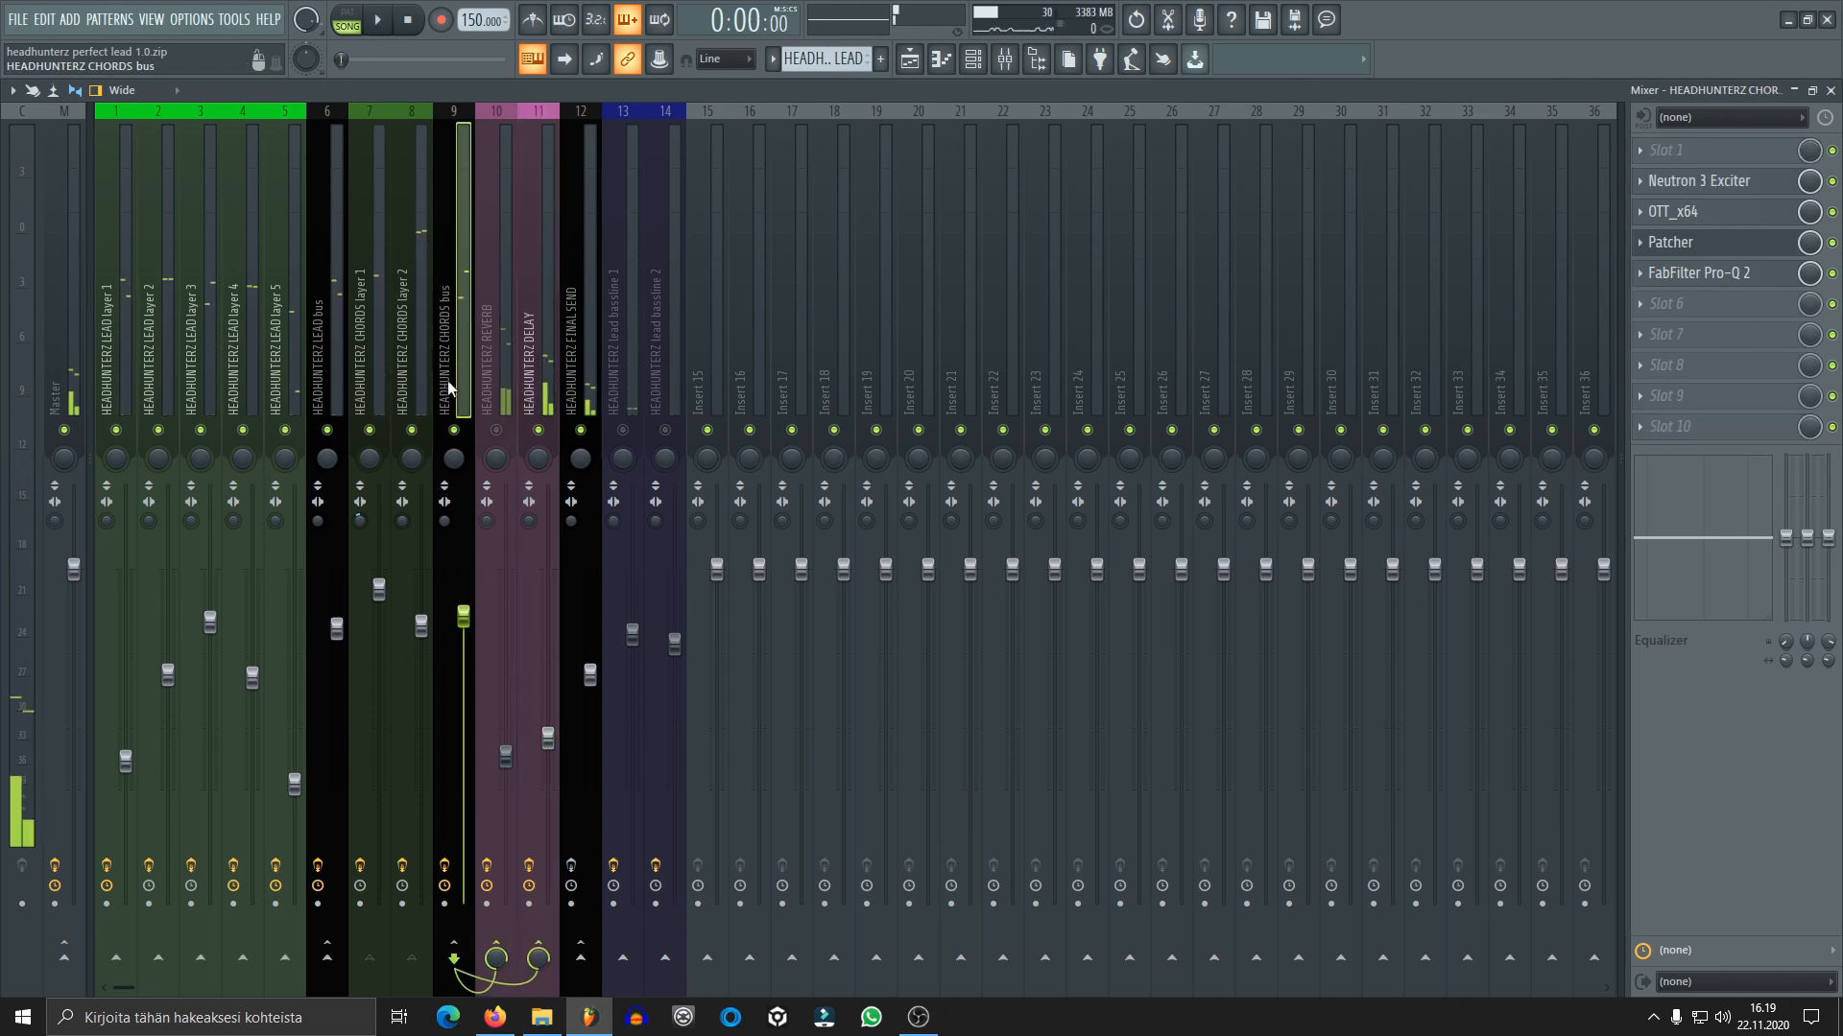
pyautogui.click(322, 413)
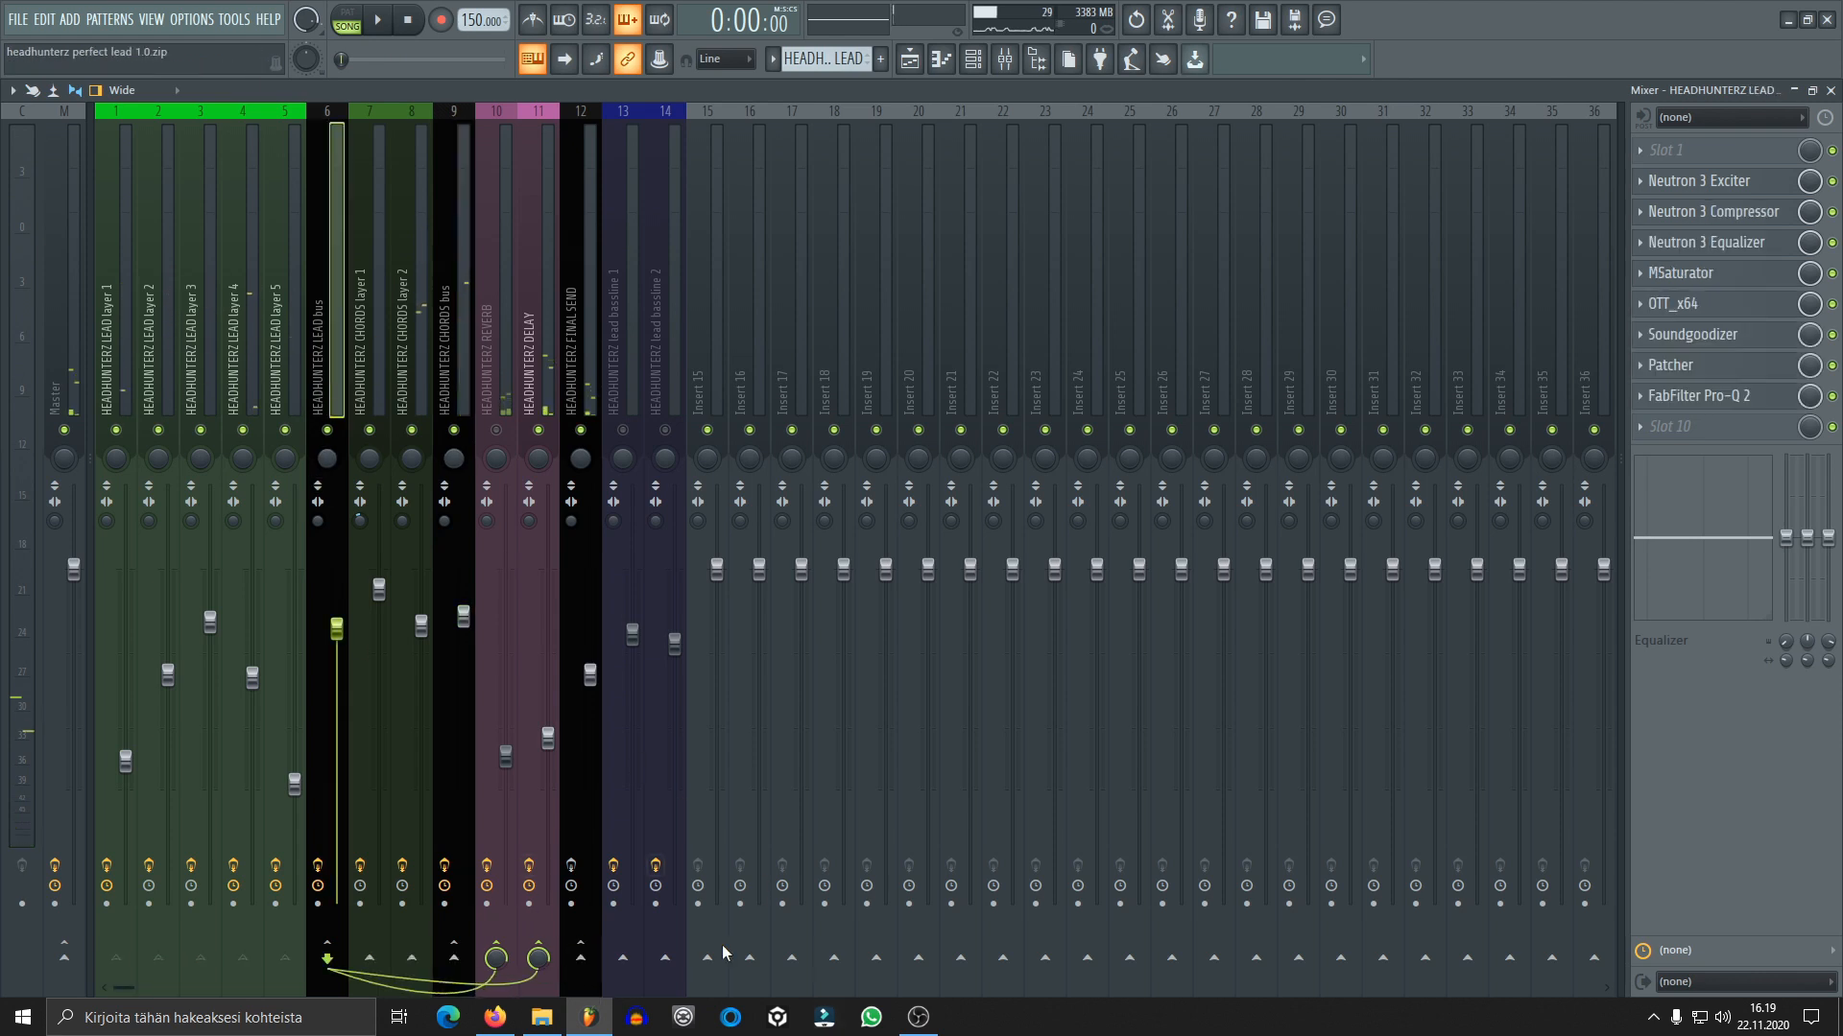
pyautogui.click(591, 972)
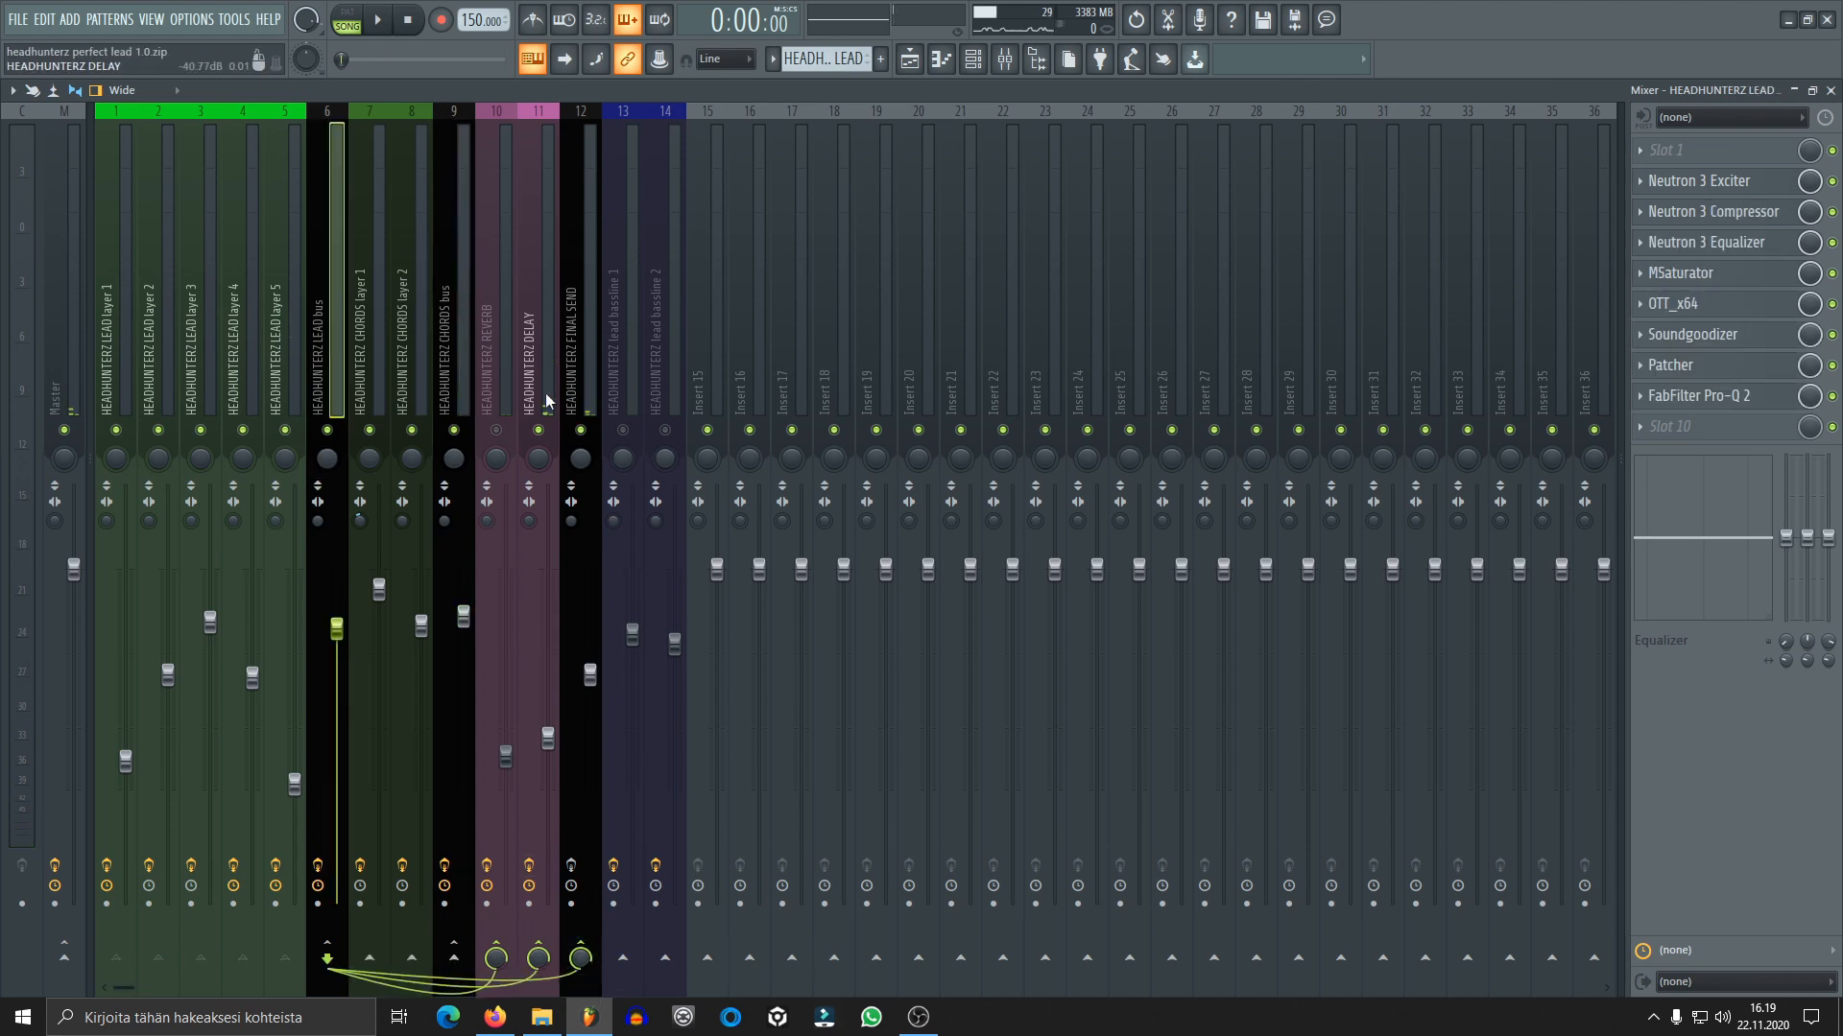
pyautogui.press('space')
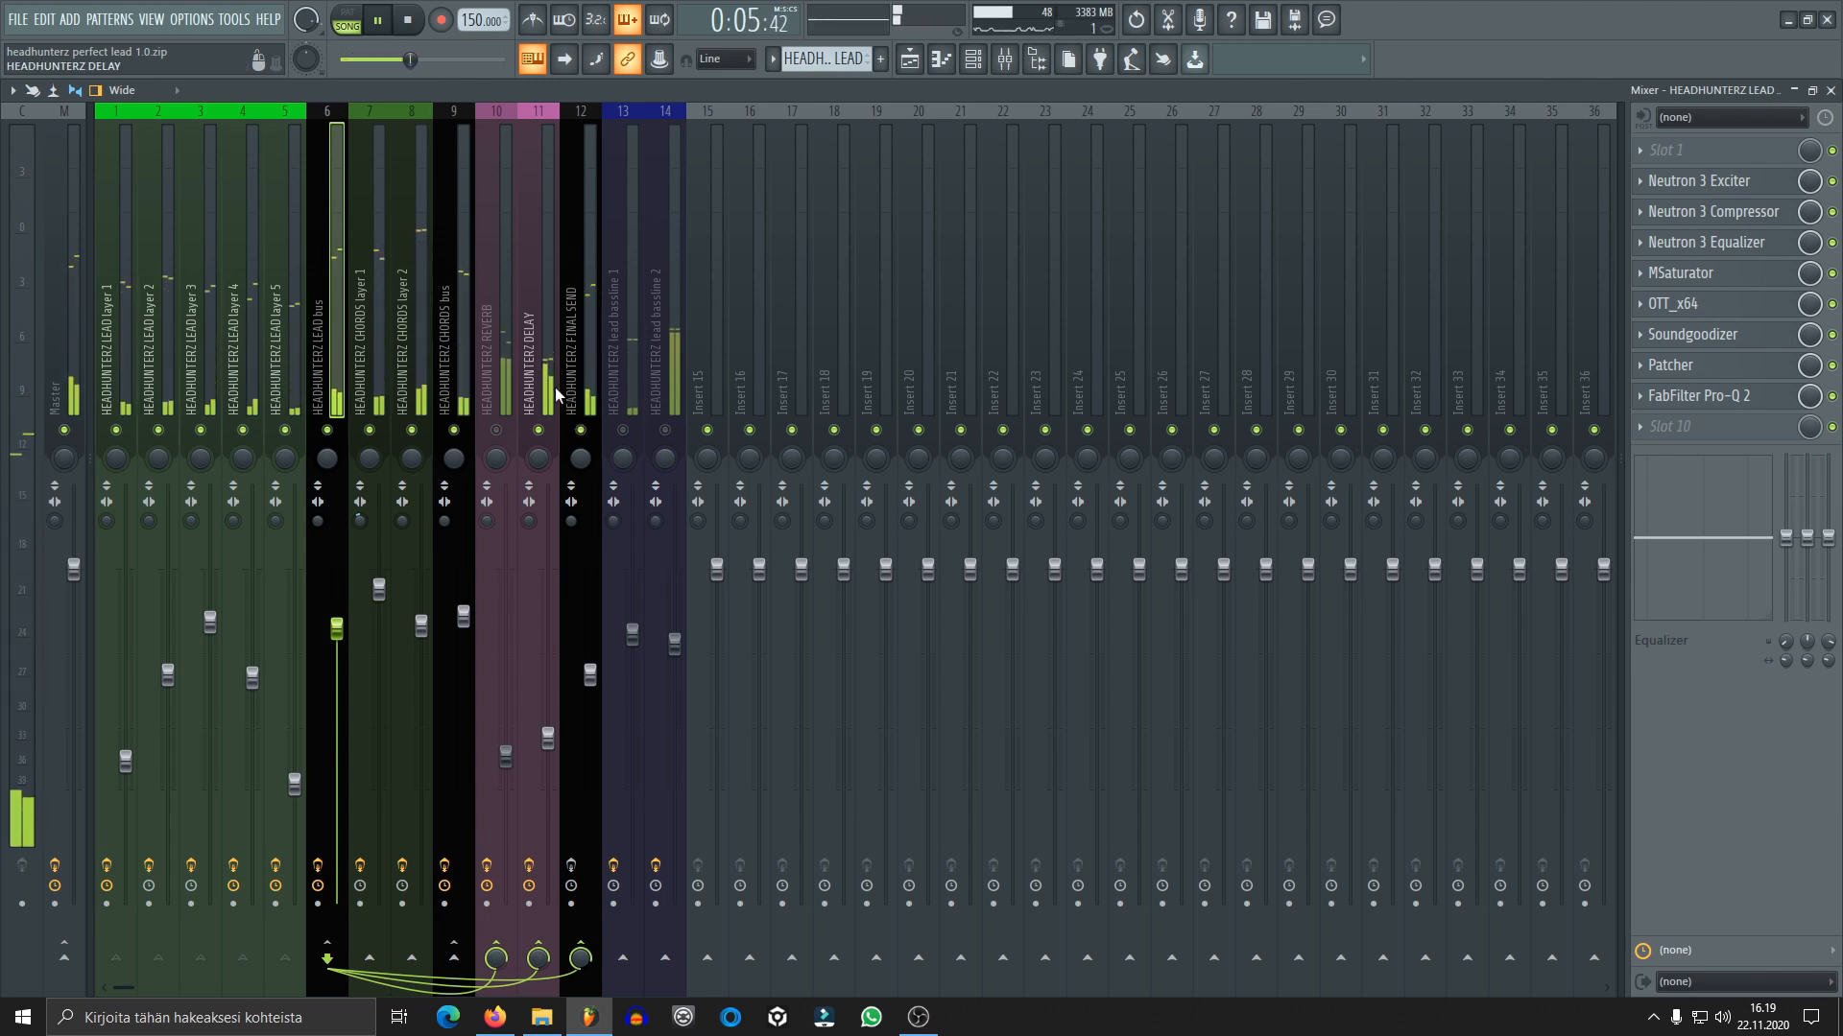
pyautogui.click(546, 393)
pyautogui.press('space')
# Unmute the REVERB track and audition the lead with both reverb and delay
pyautogui.click(496, 429)
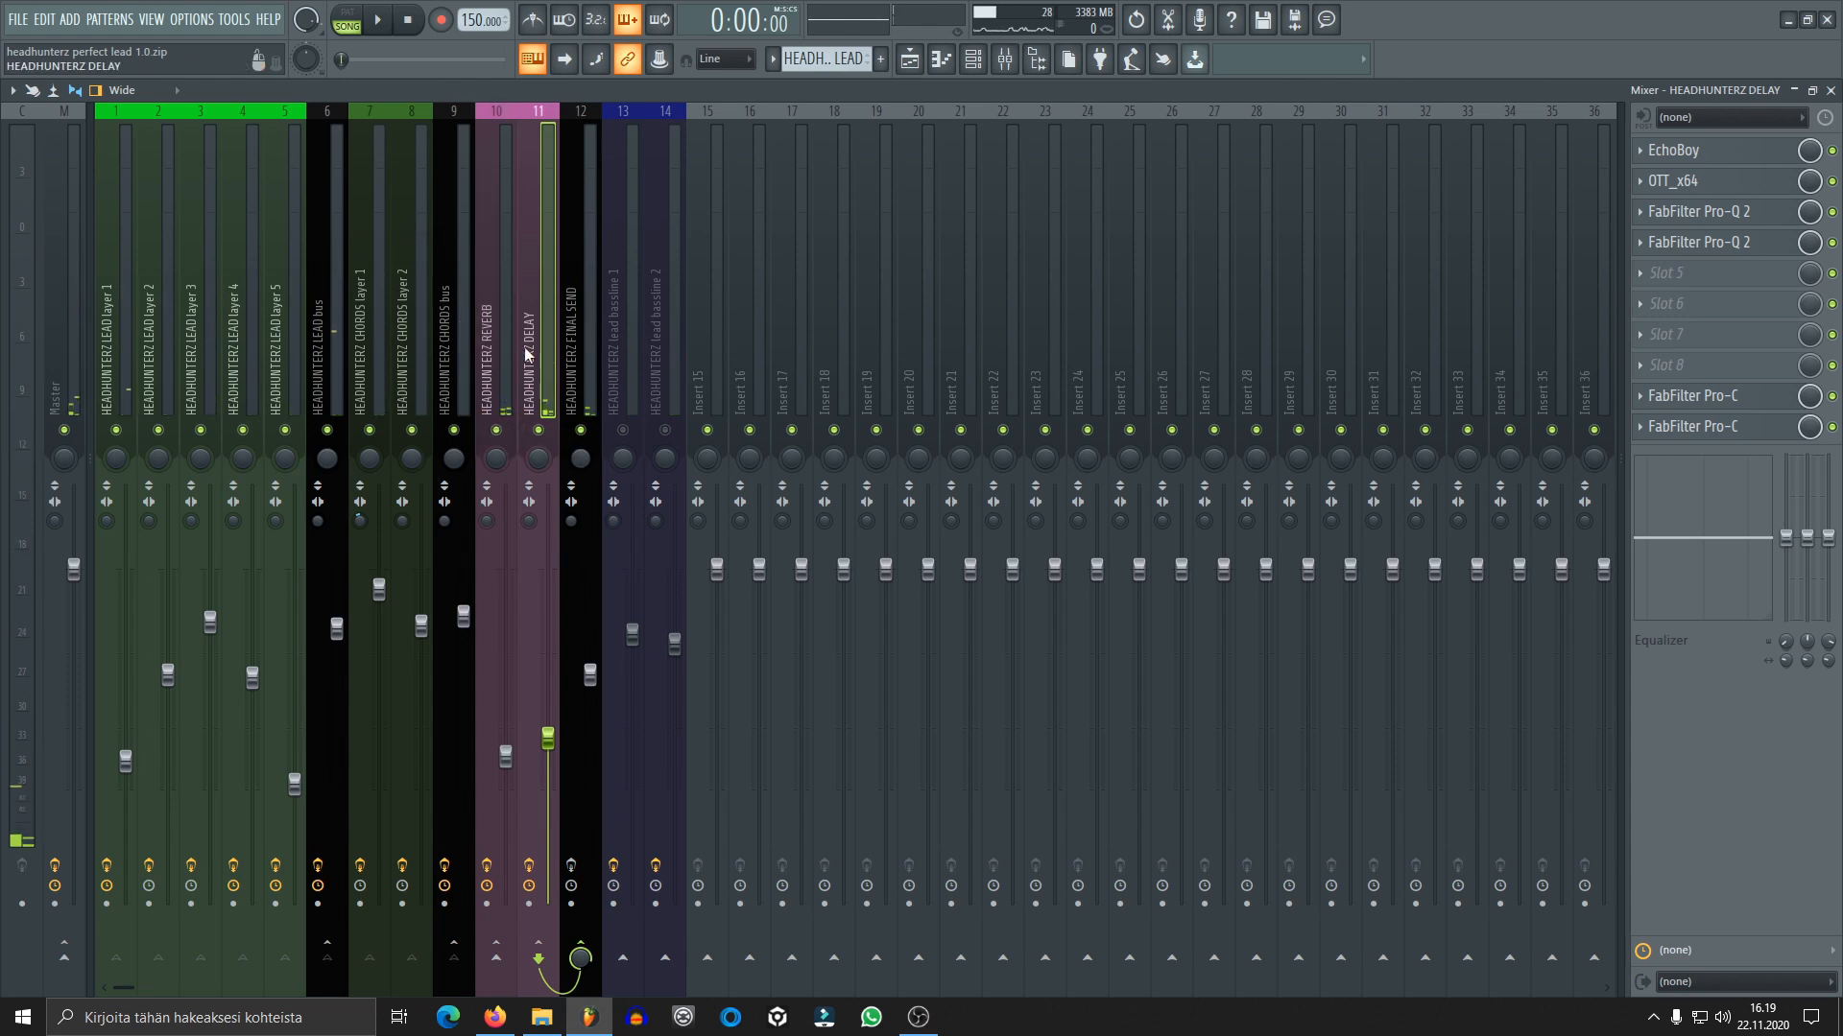
pyautogui.press('space')
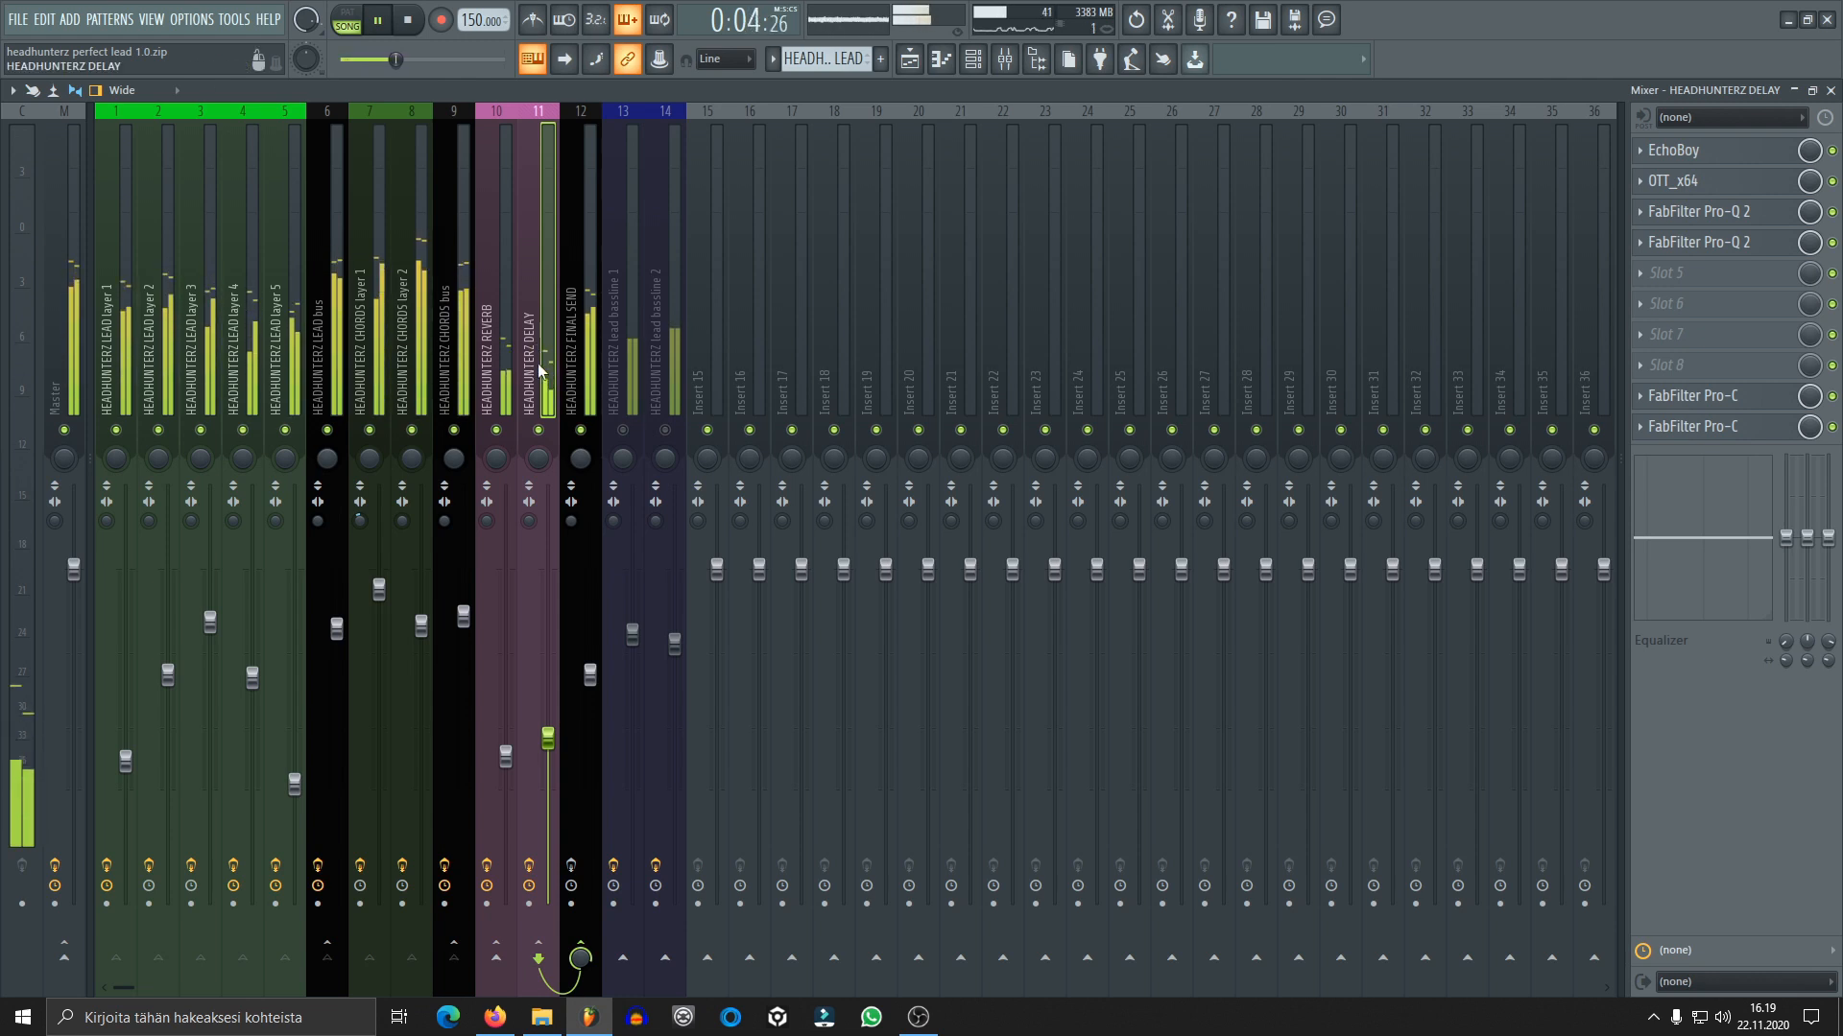
pyautogui.press('space')
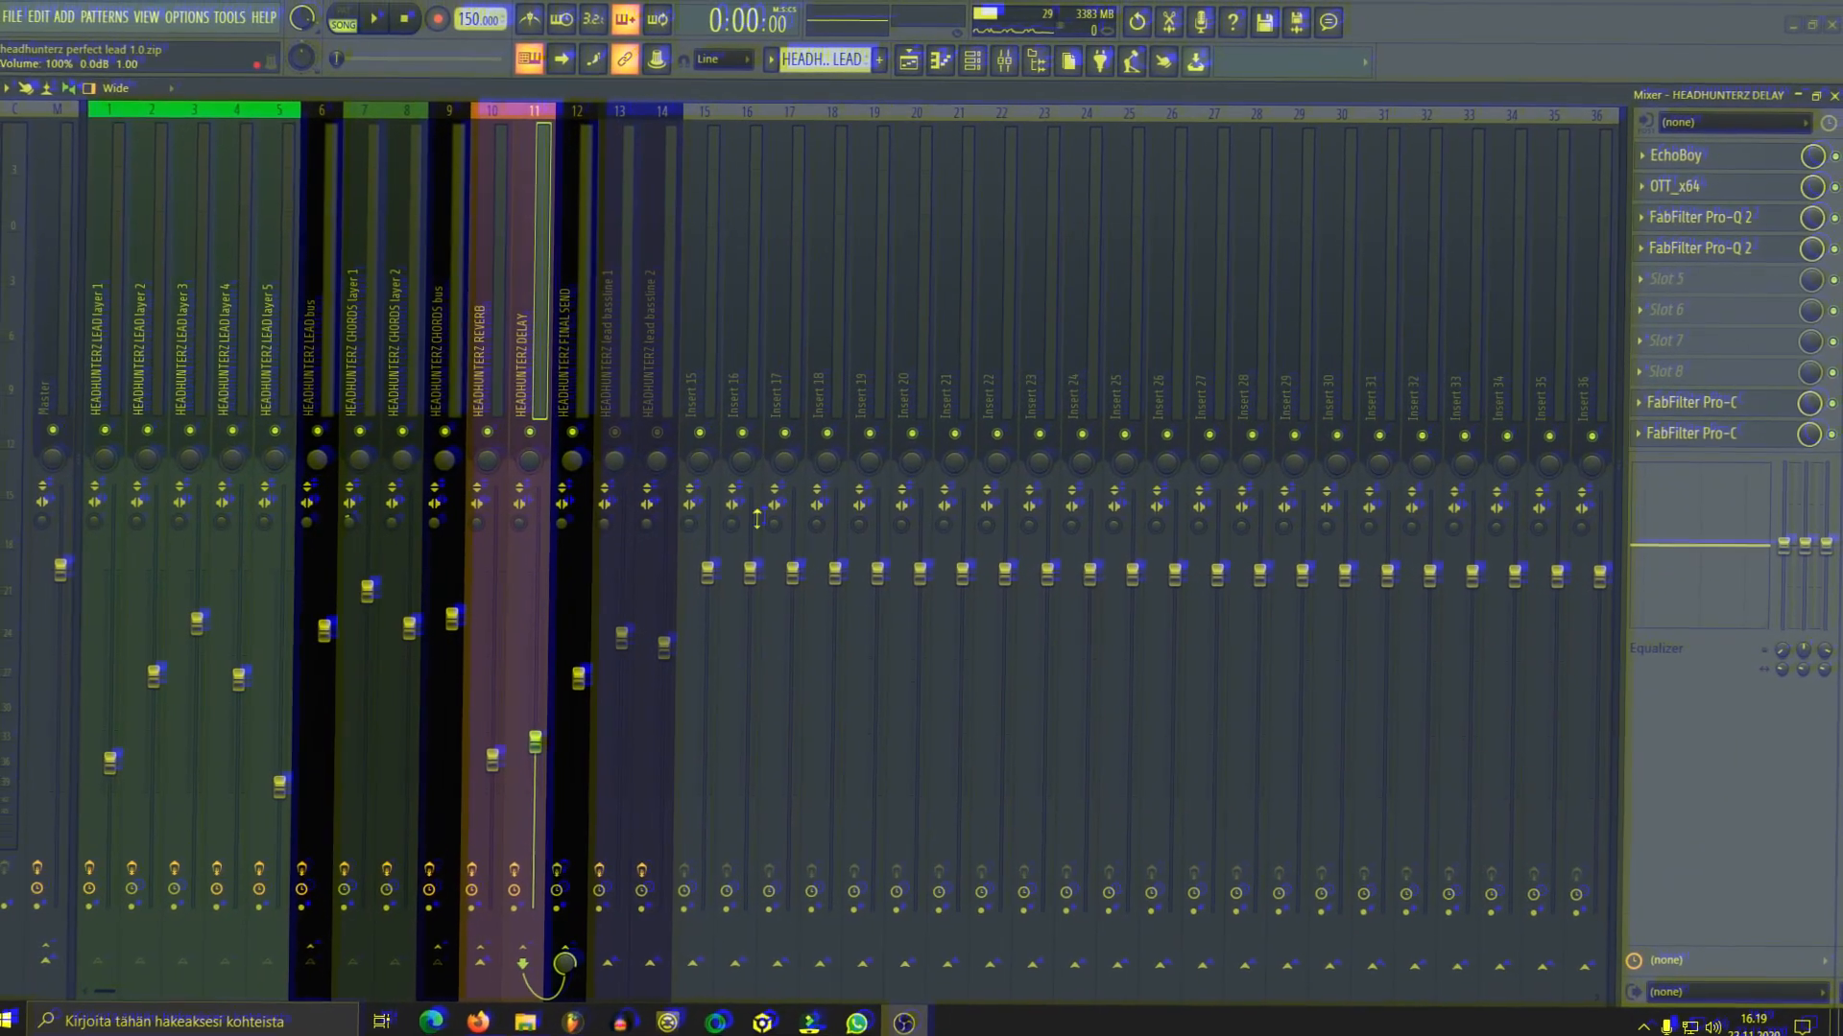
# Unmute both lead bassline tracks, and audition the mix with all FINAL SEND effects bypassed
pyautogui.click(614, 432)
pyautogui.click(657, 432)
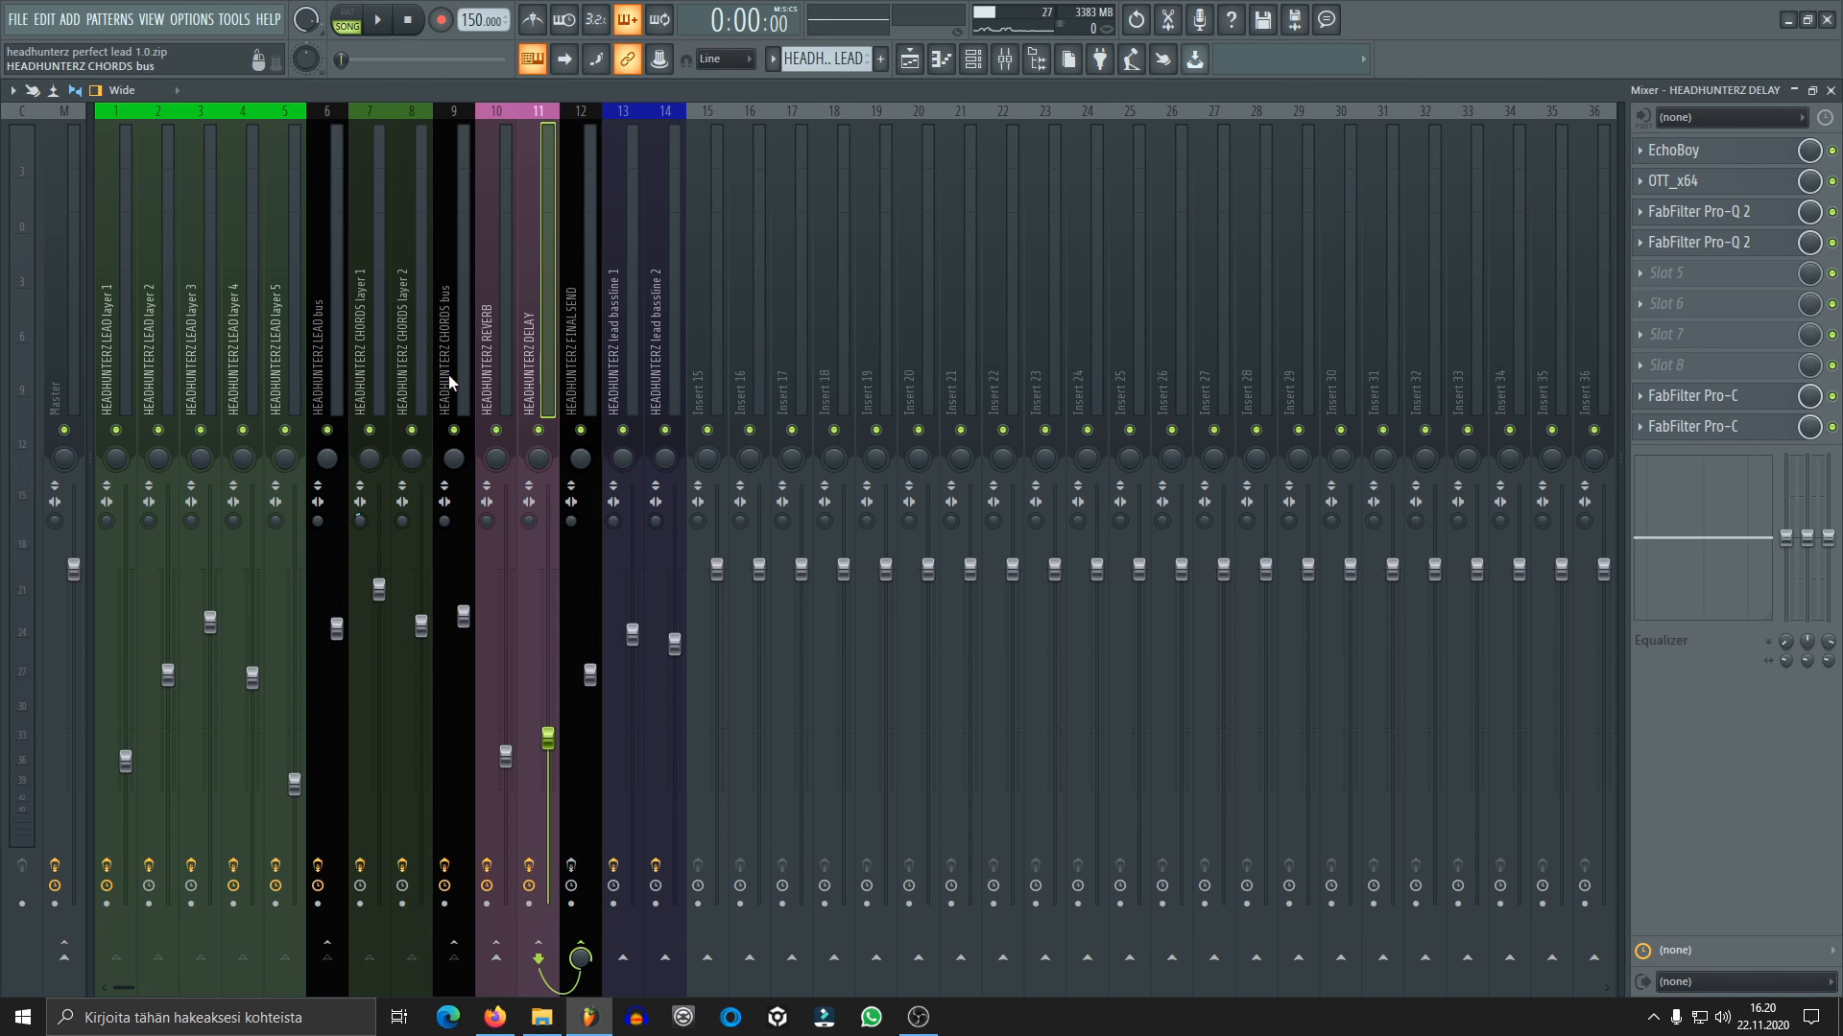
pyautogui.click(589, 340)
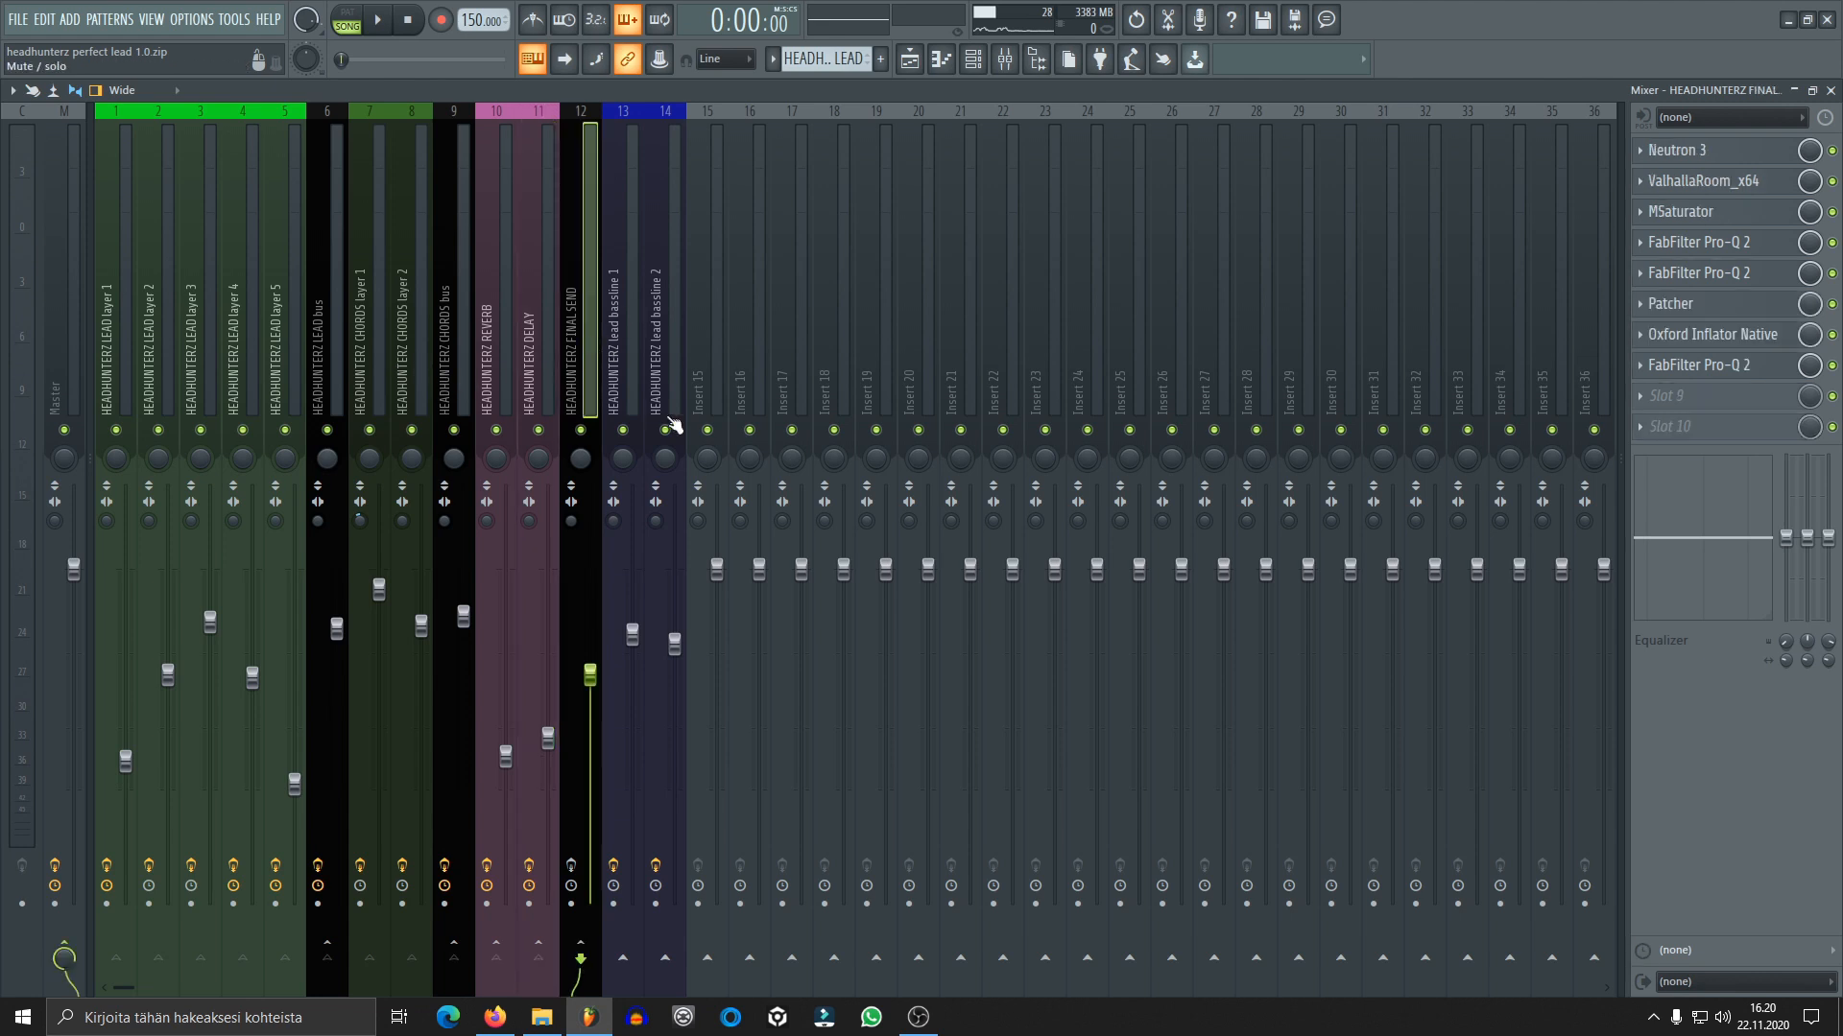
pyautogui.click(1832, 365)
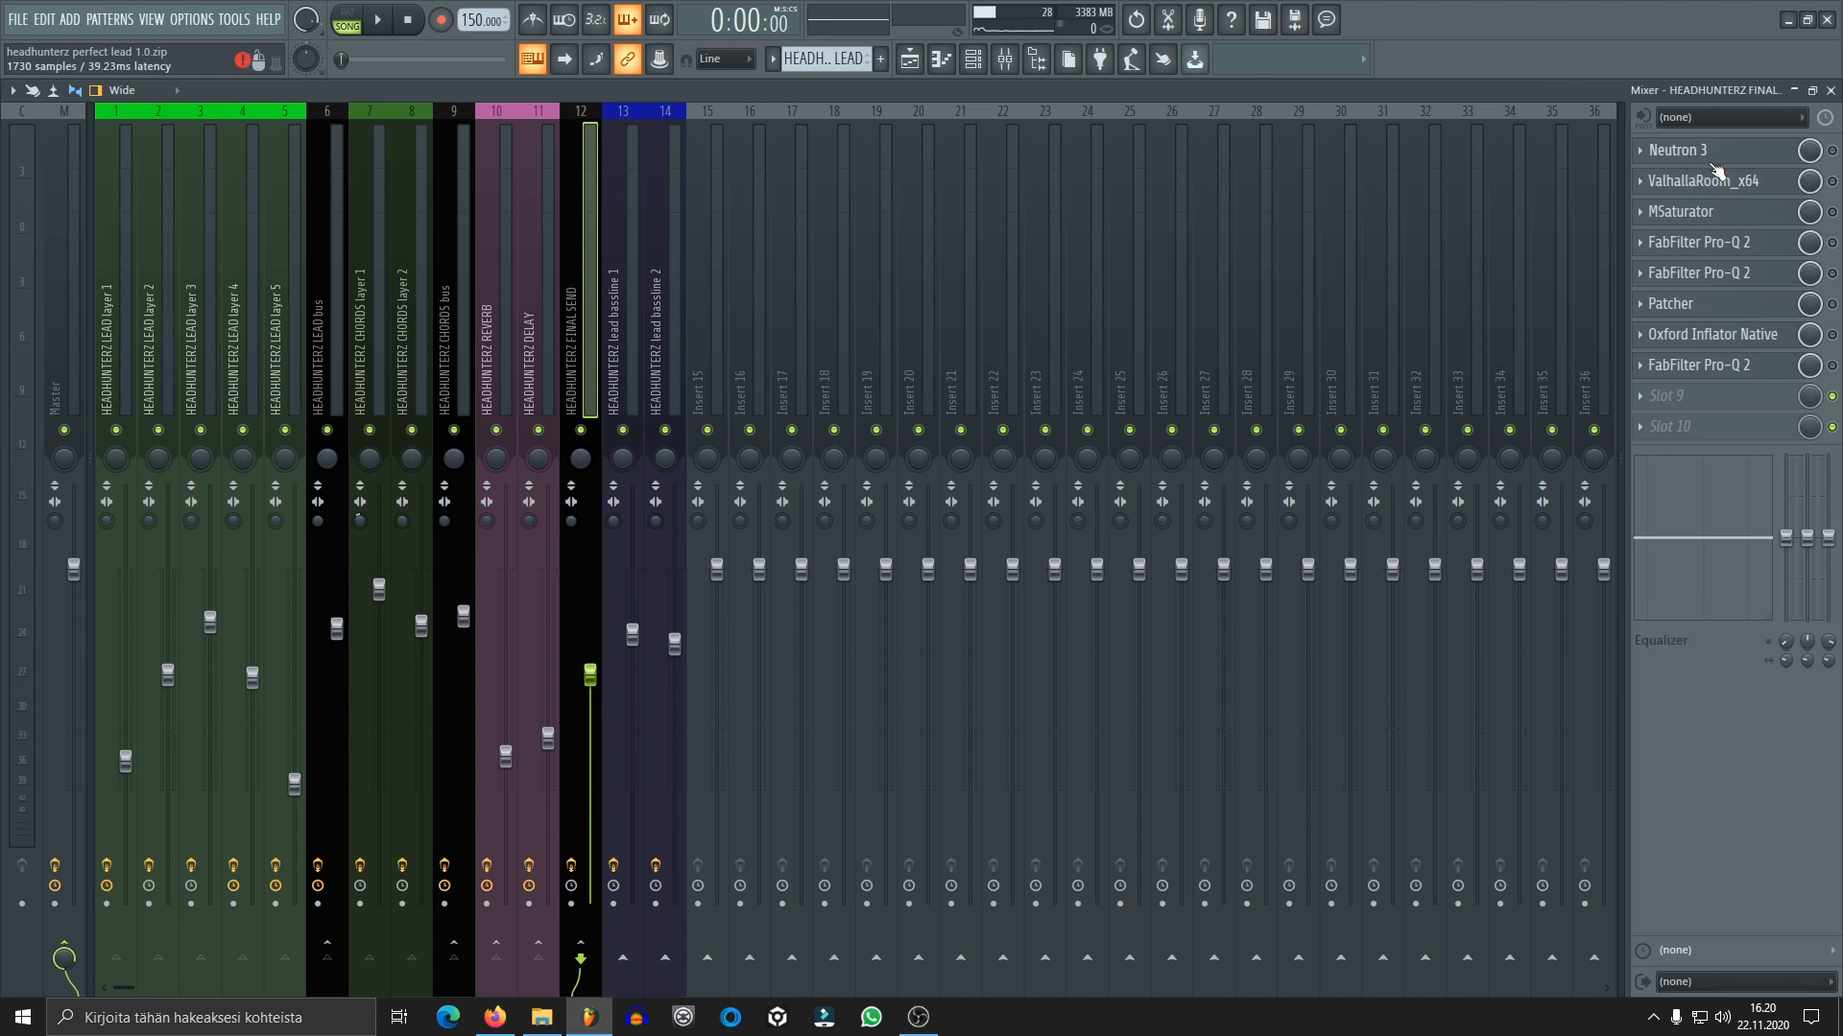
pyautogui.press('space')
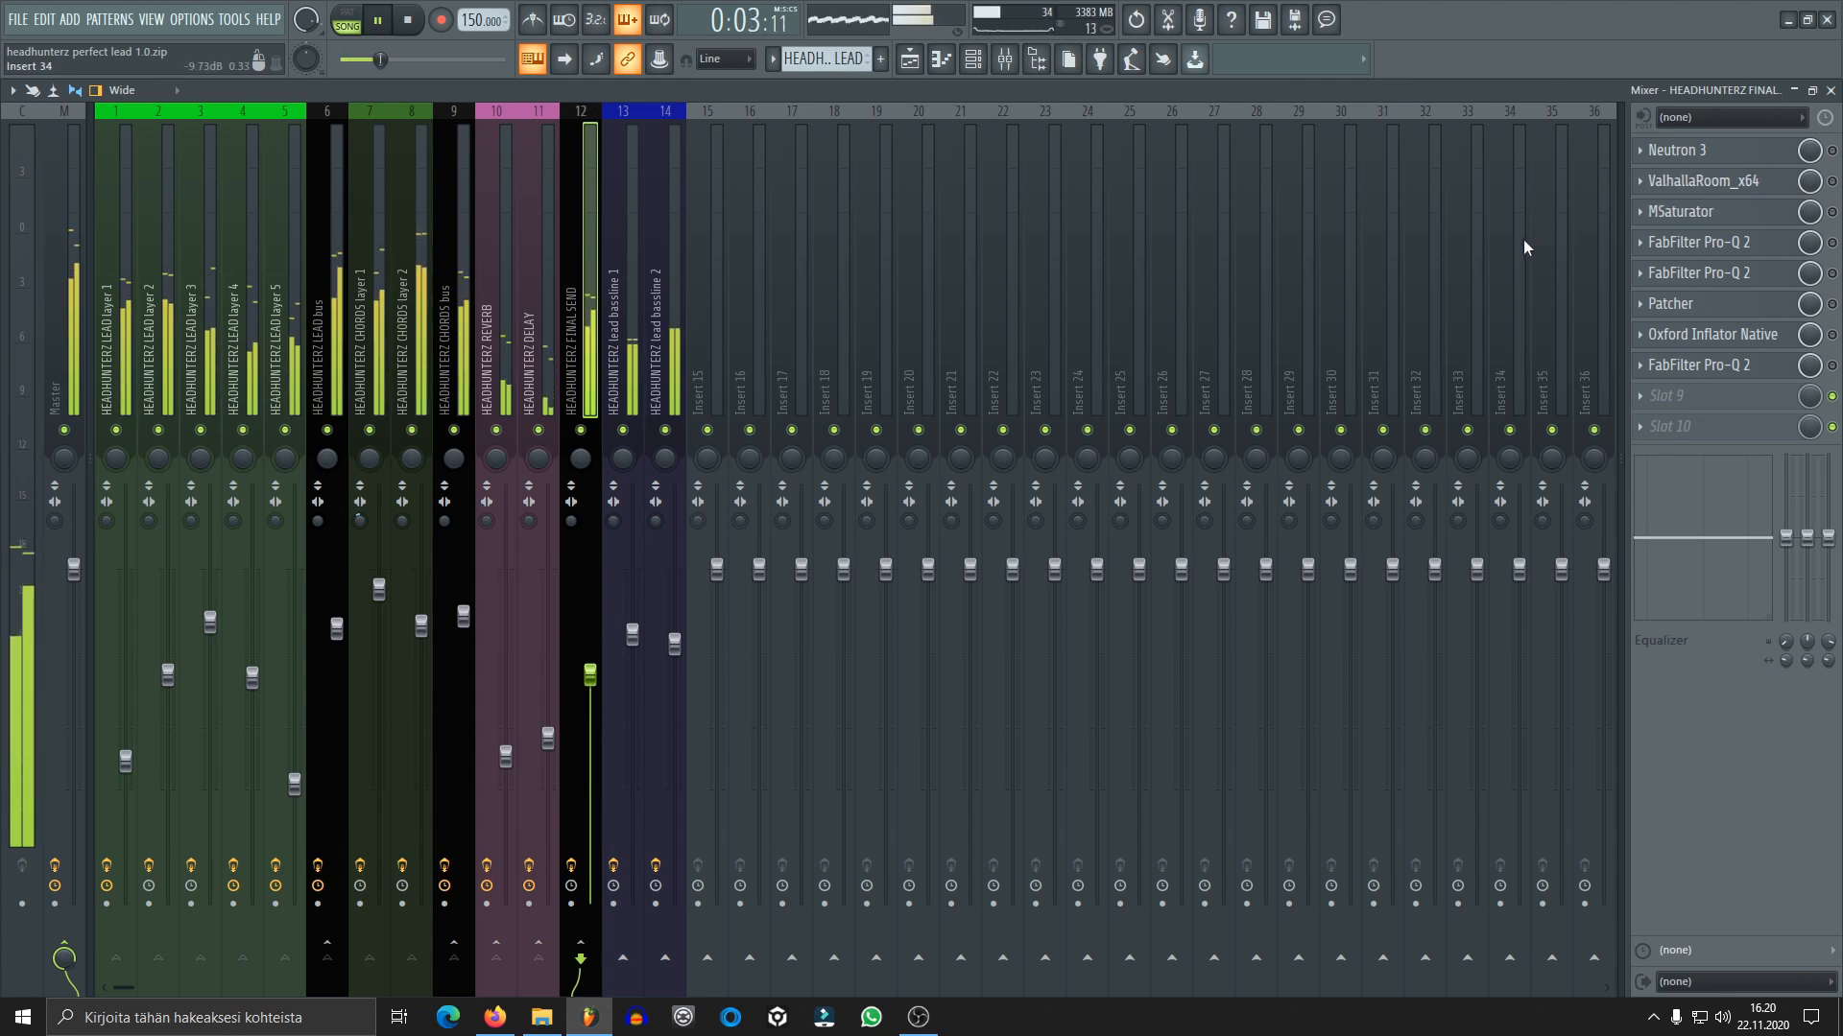
pyautogui.press('space')
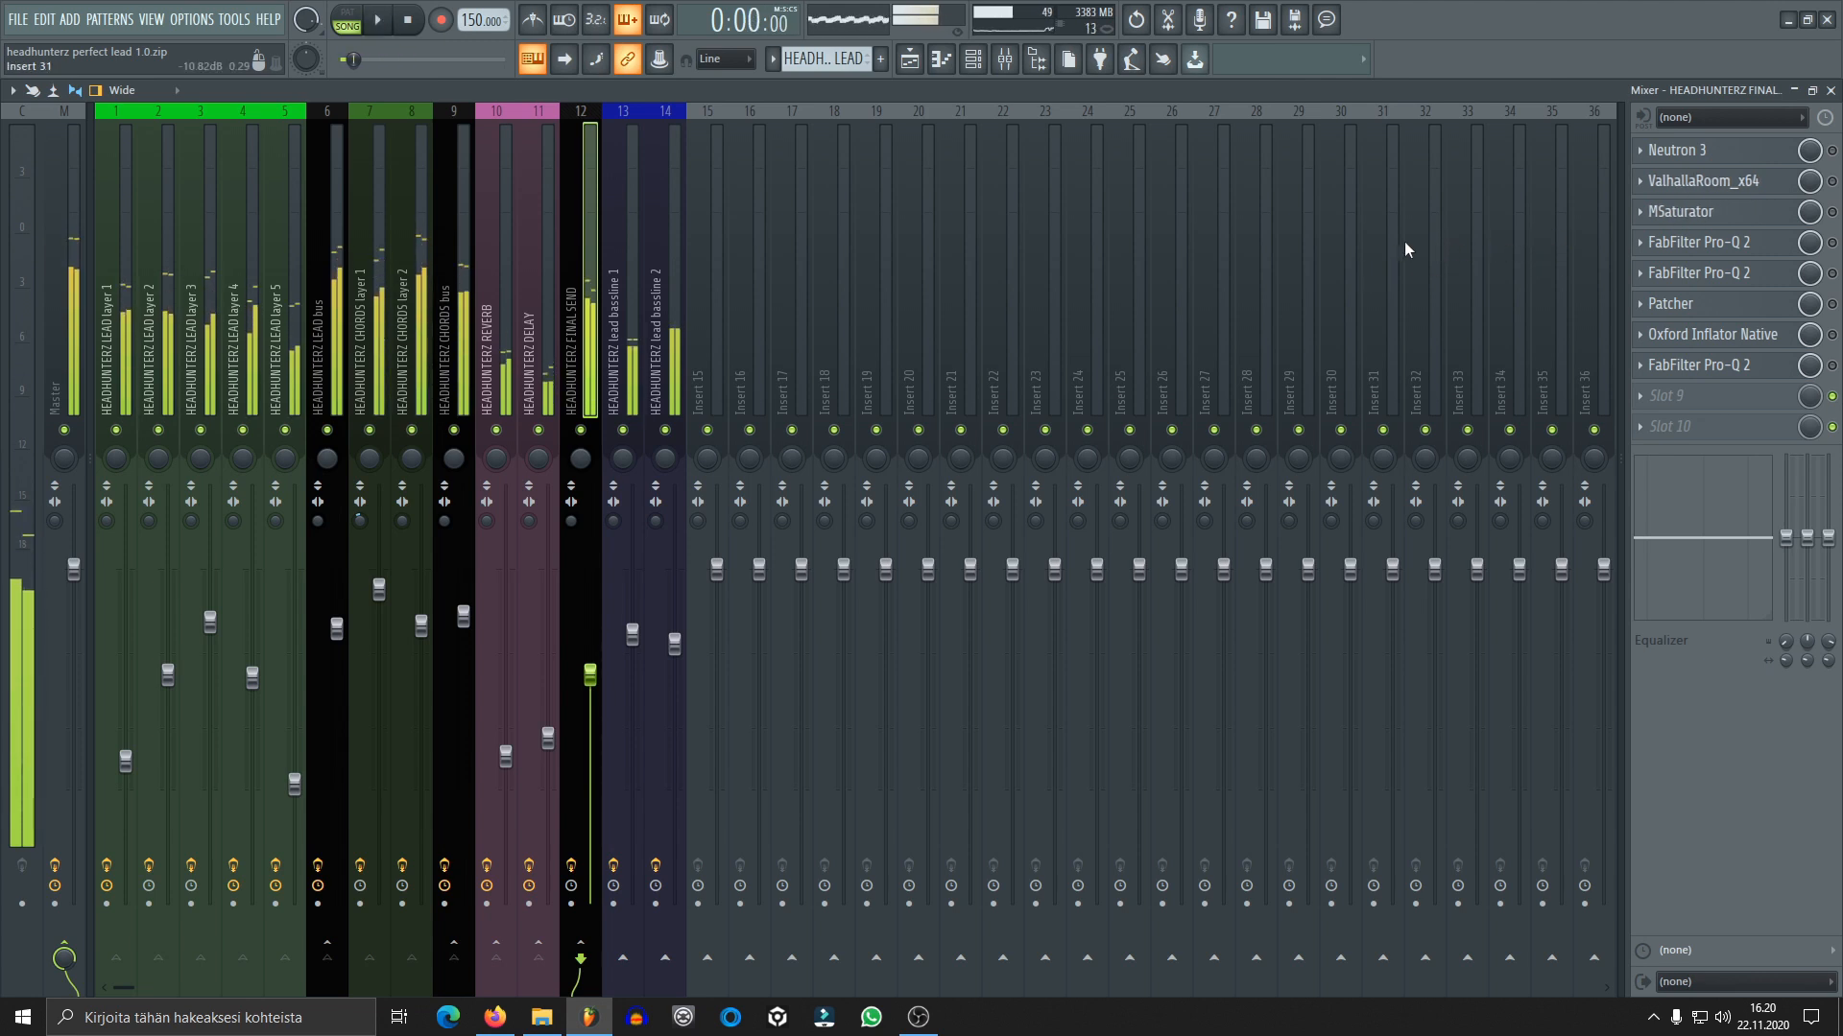
# View the FabFilter Pro-L limiter settings on the Master track and close its window
pyautogui.click(79, 365)
pyautogui.click(1814, 150)
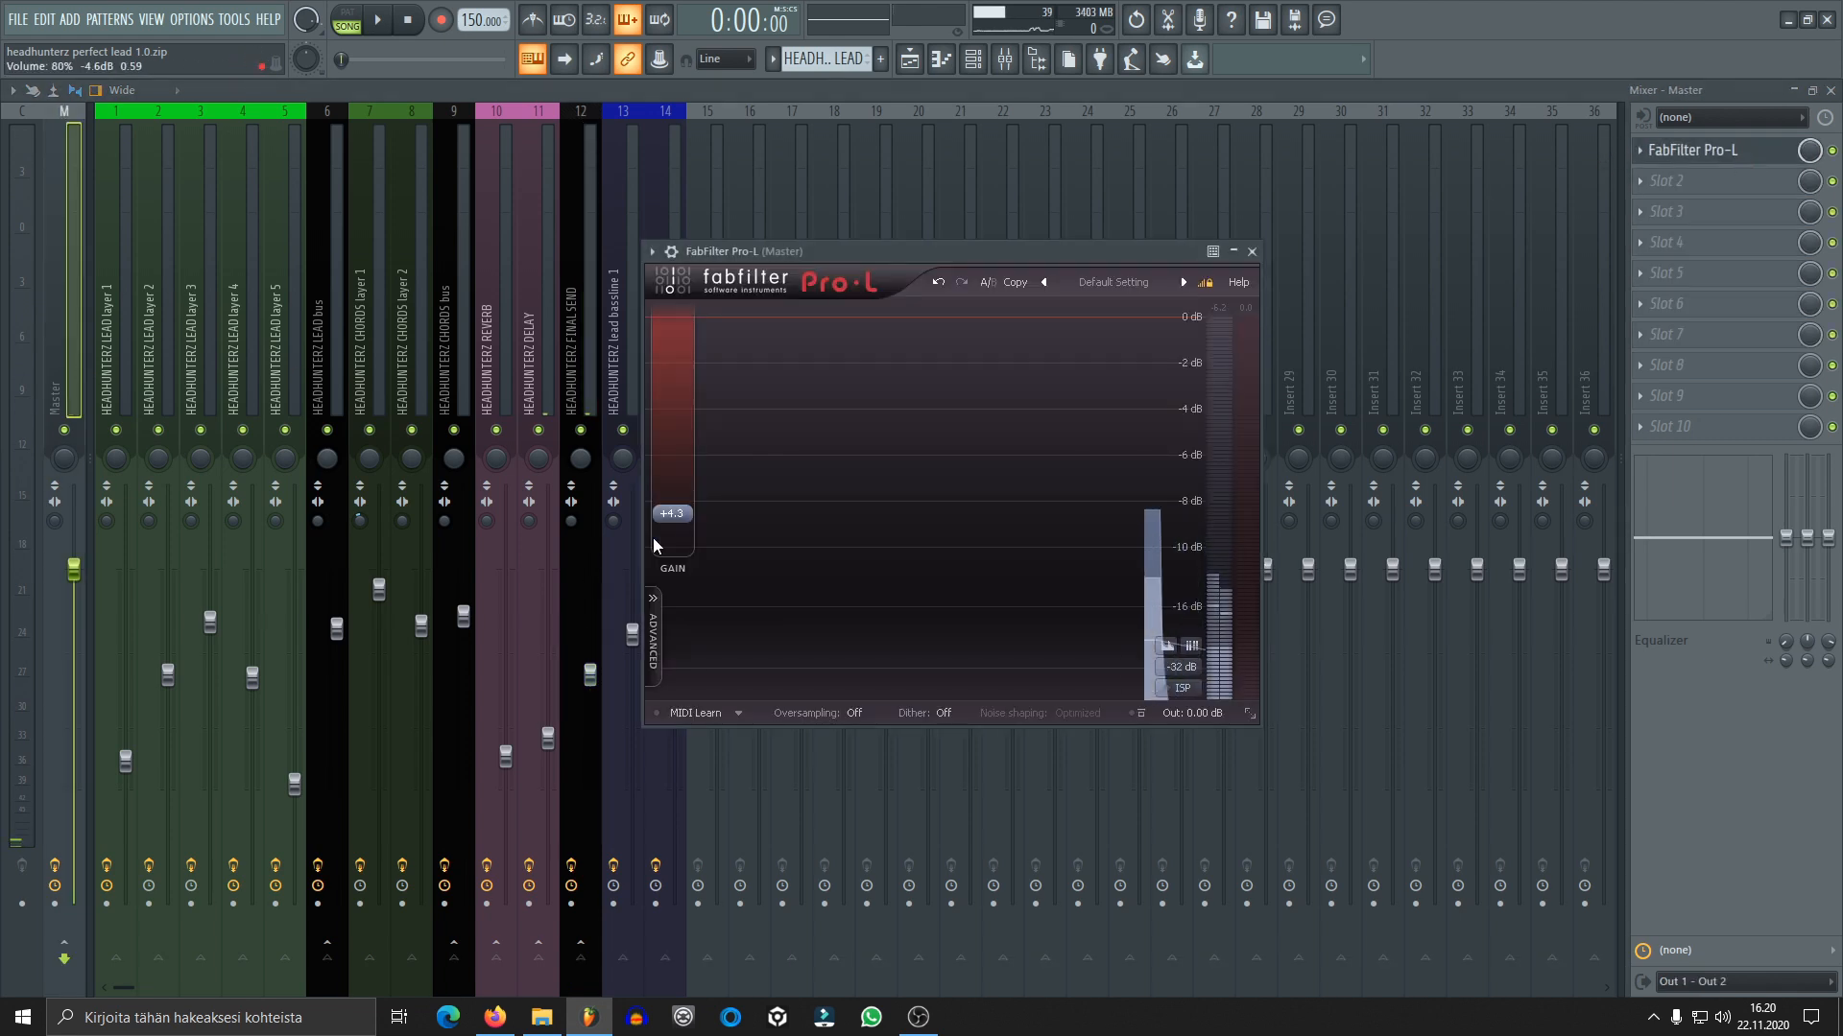
pyautogui.press('Escape')
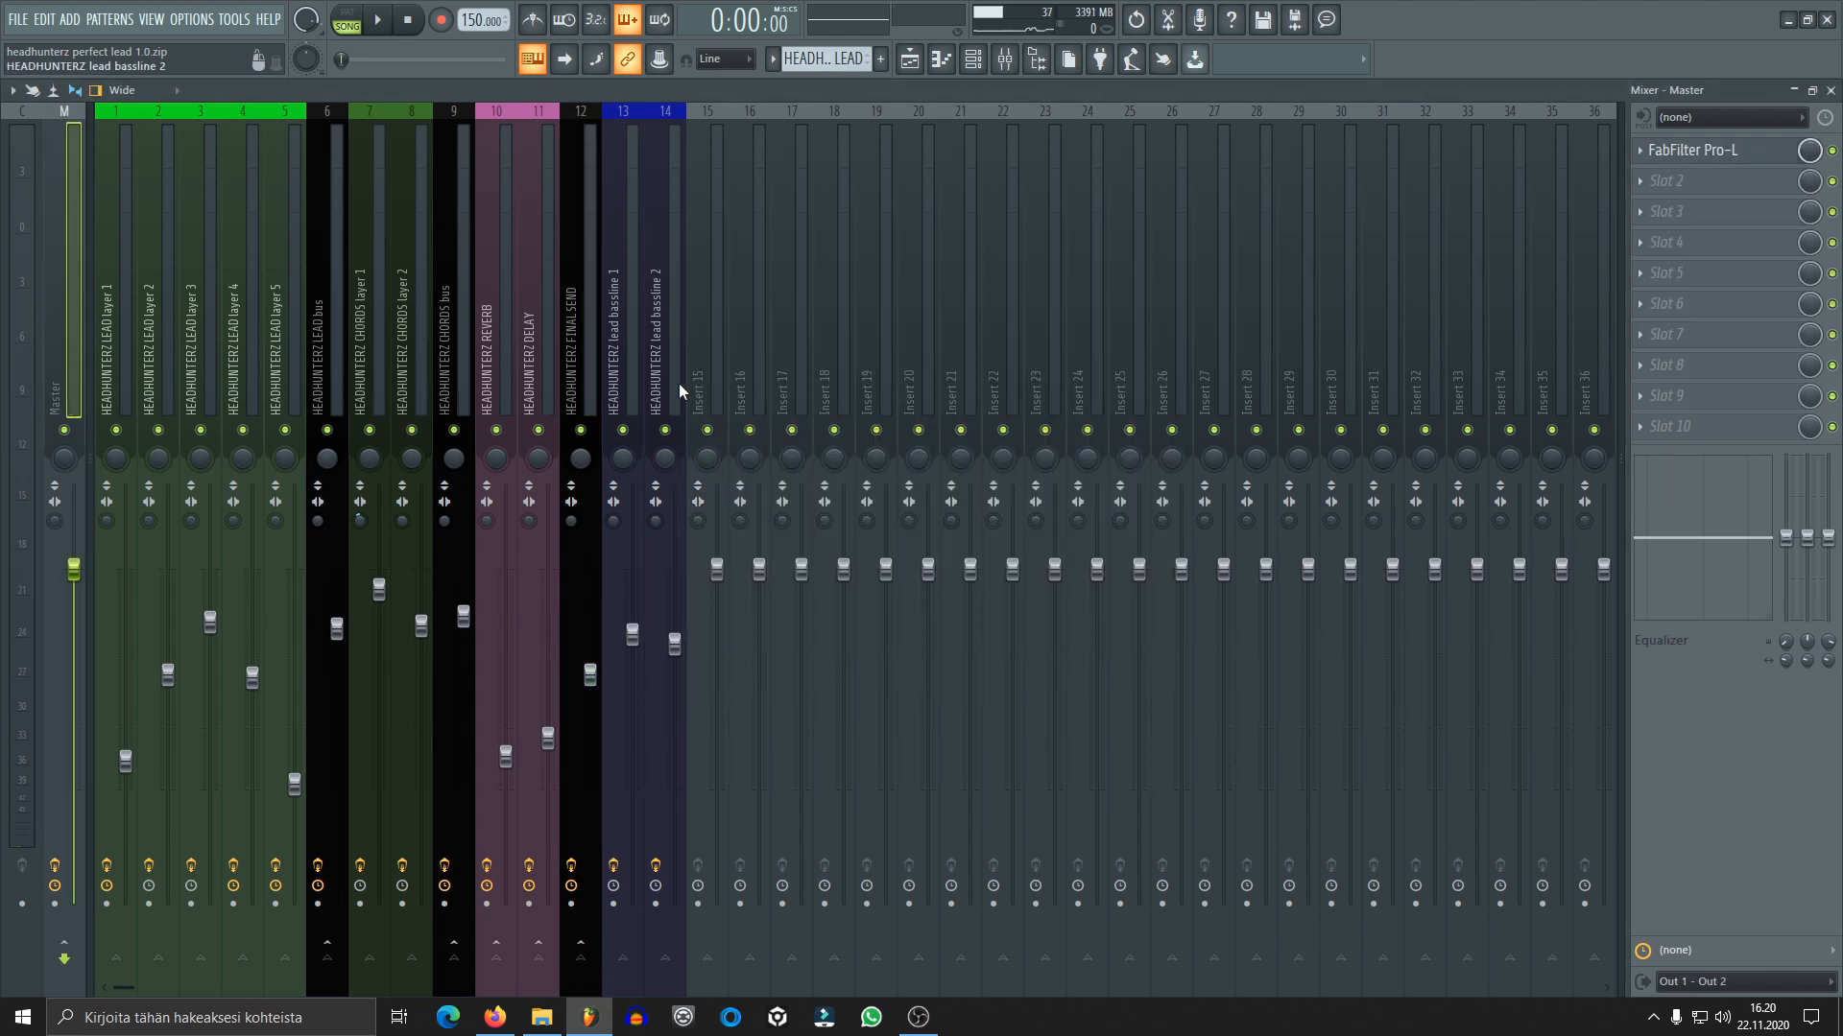
# Enable Neutron 3 on the FINAL SEND track, and open its window clear of the lead layer tracks
pyautogui.click(581, 348)
pyautogui.click(1720, 152)
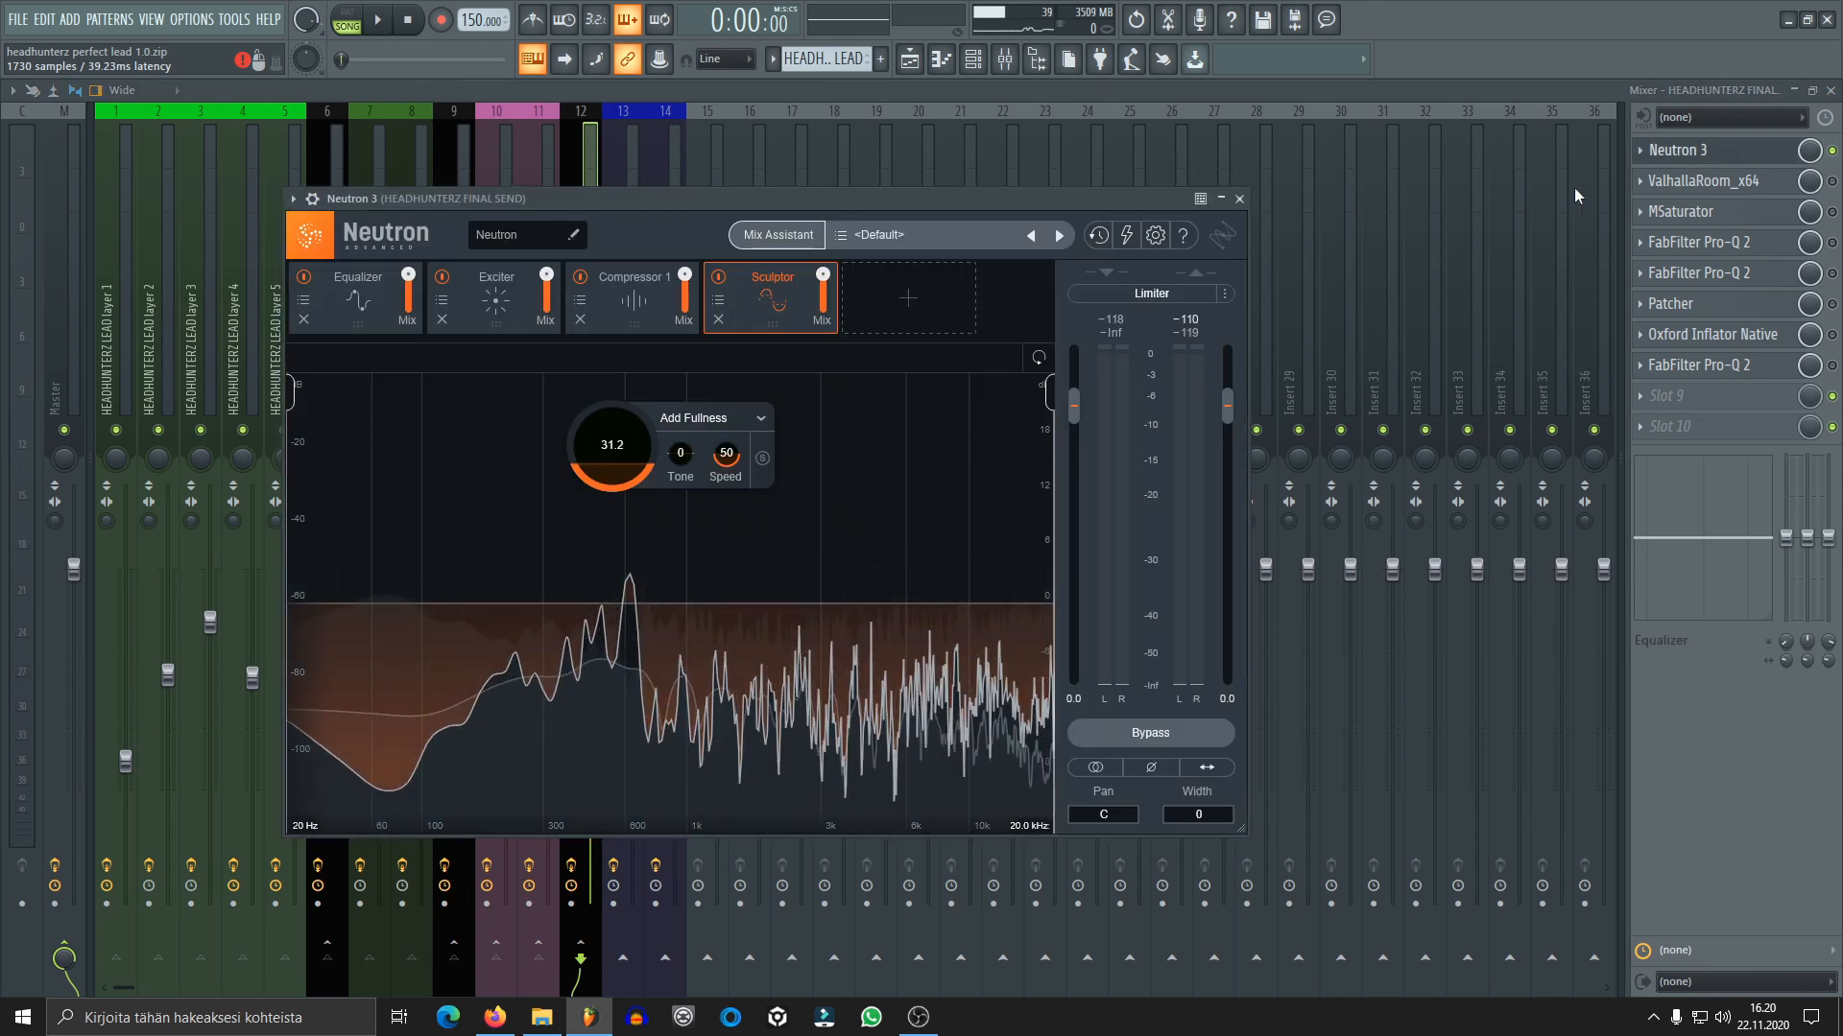
pyautogui.moveTo(701, 202); pyautogui.dragTo(923, 209)
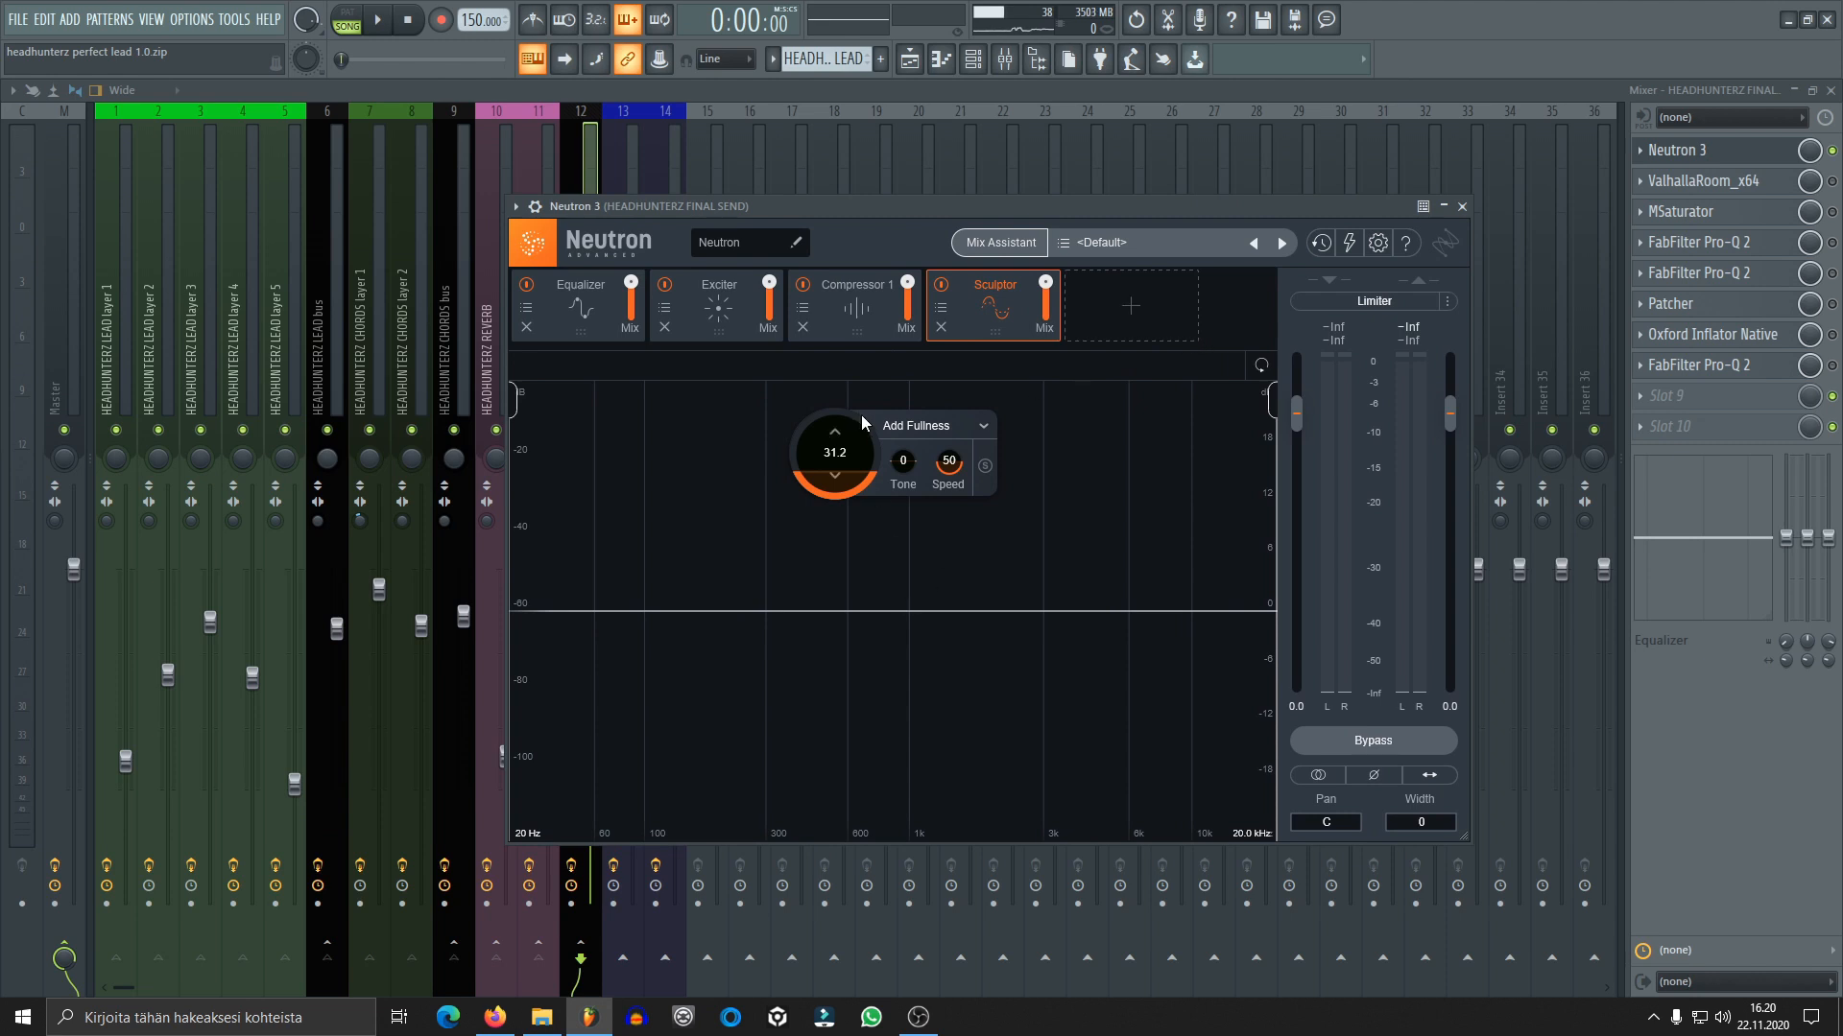
# Bypass Neutron's Exciter, Compressor 1 and Sculptor modules, and audition the mix with only the Equalizer active
pyautogui.click(591, 319)
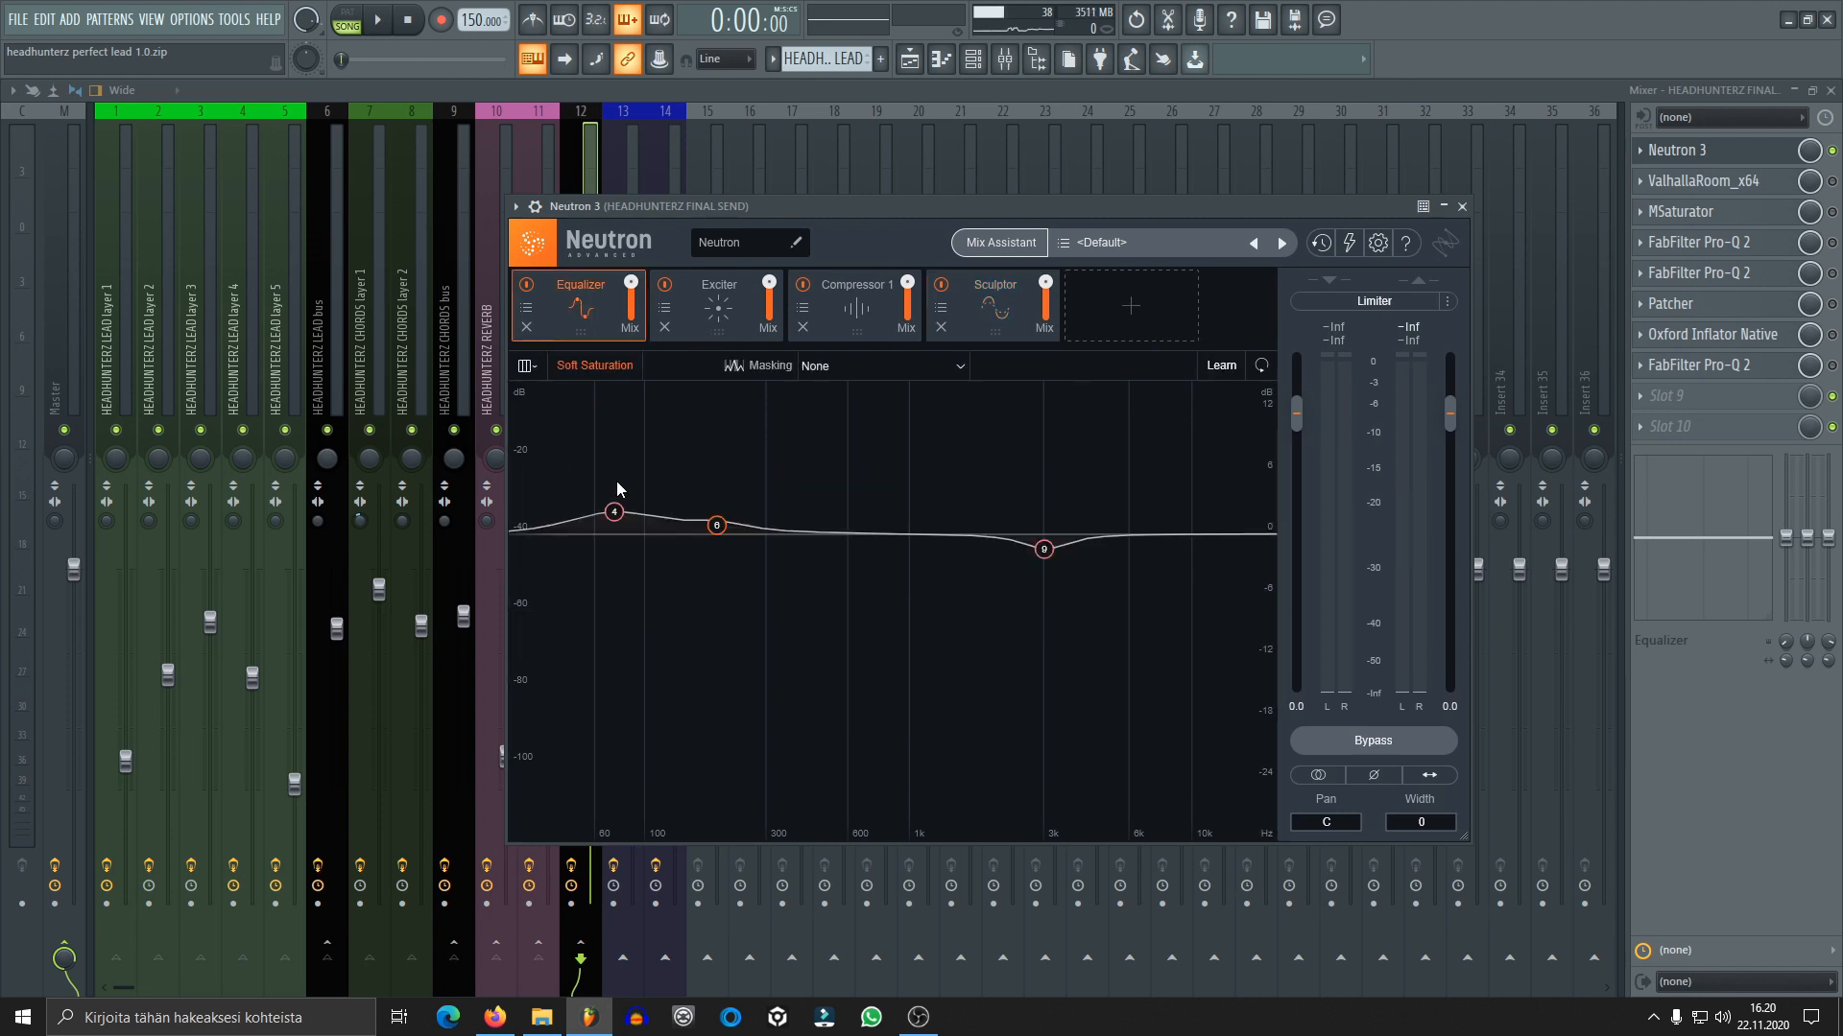
pyautogui.click(668, 285)
pyautogui.click(803, 286)
pyautogui.click(940, 285)
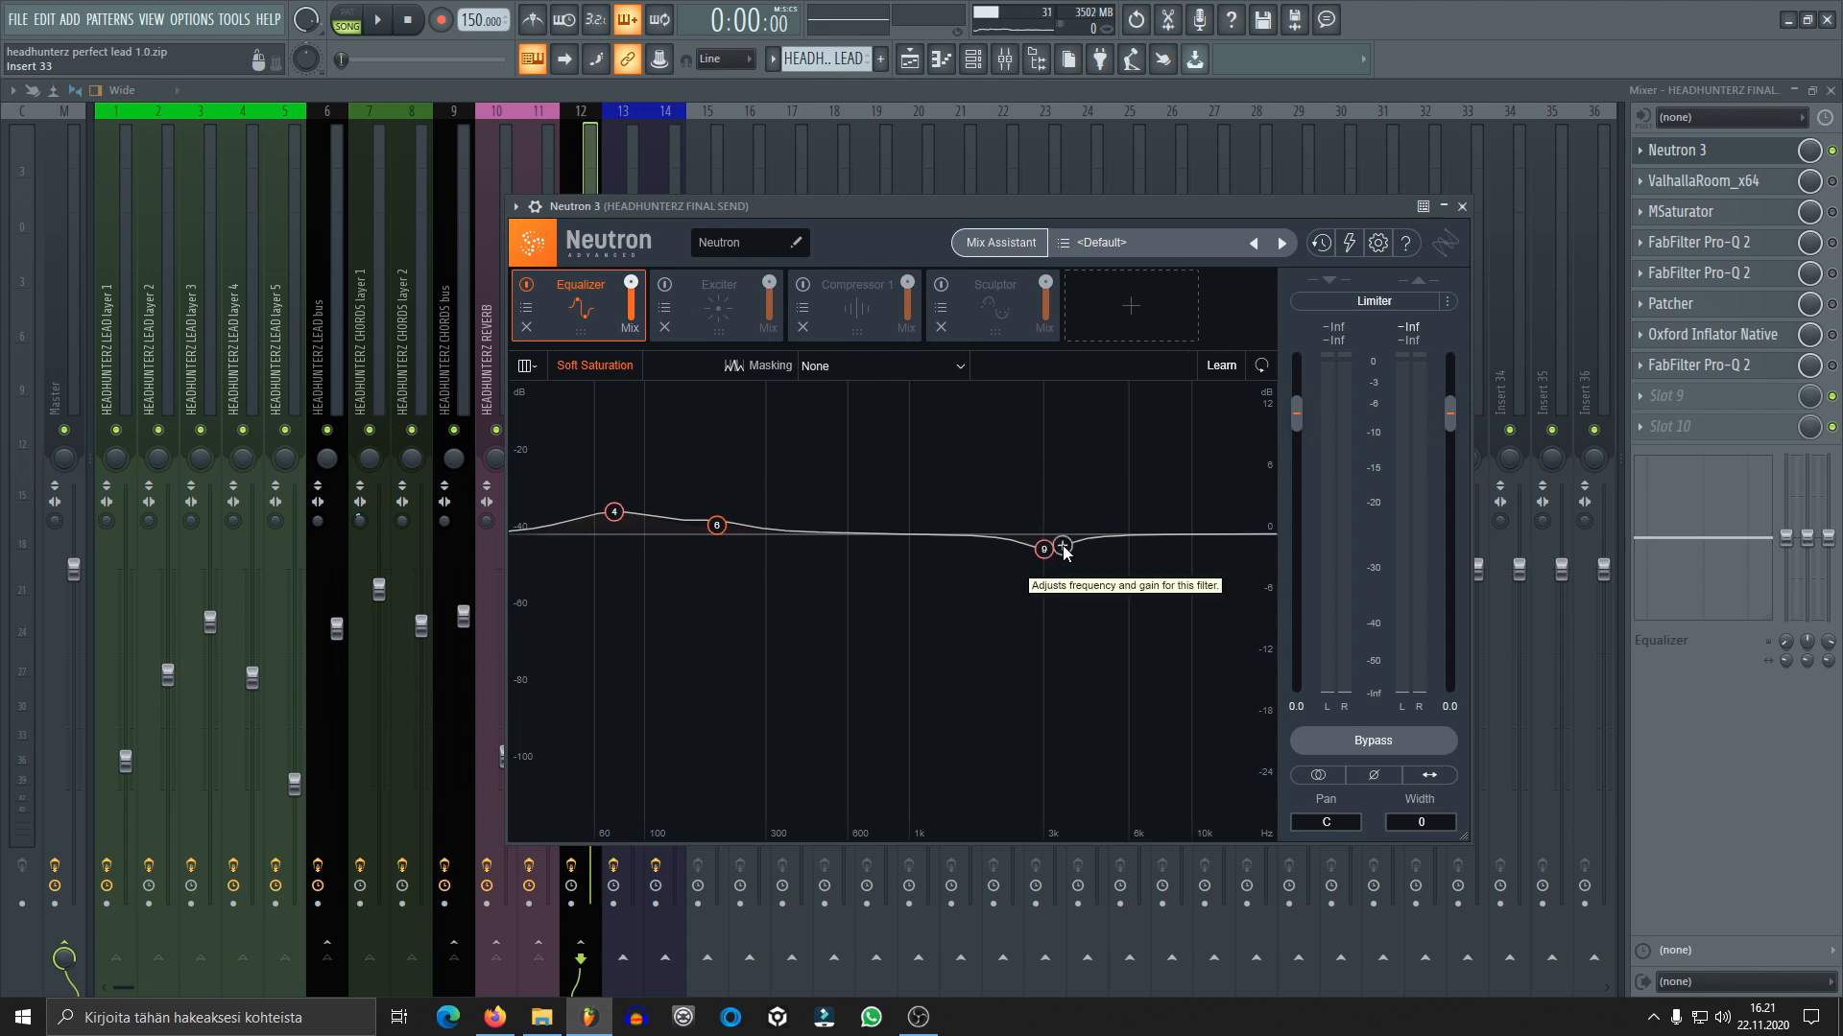
pyautogui.press('space')
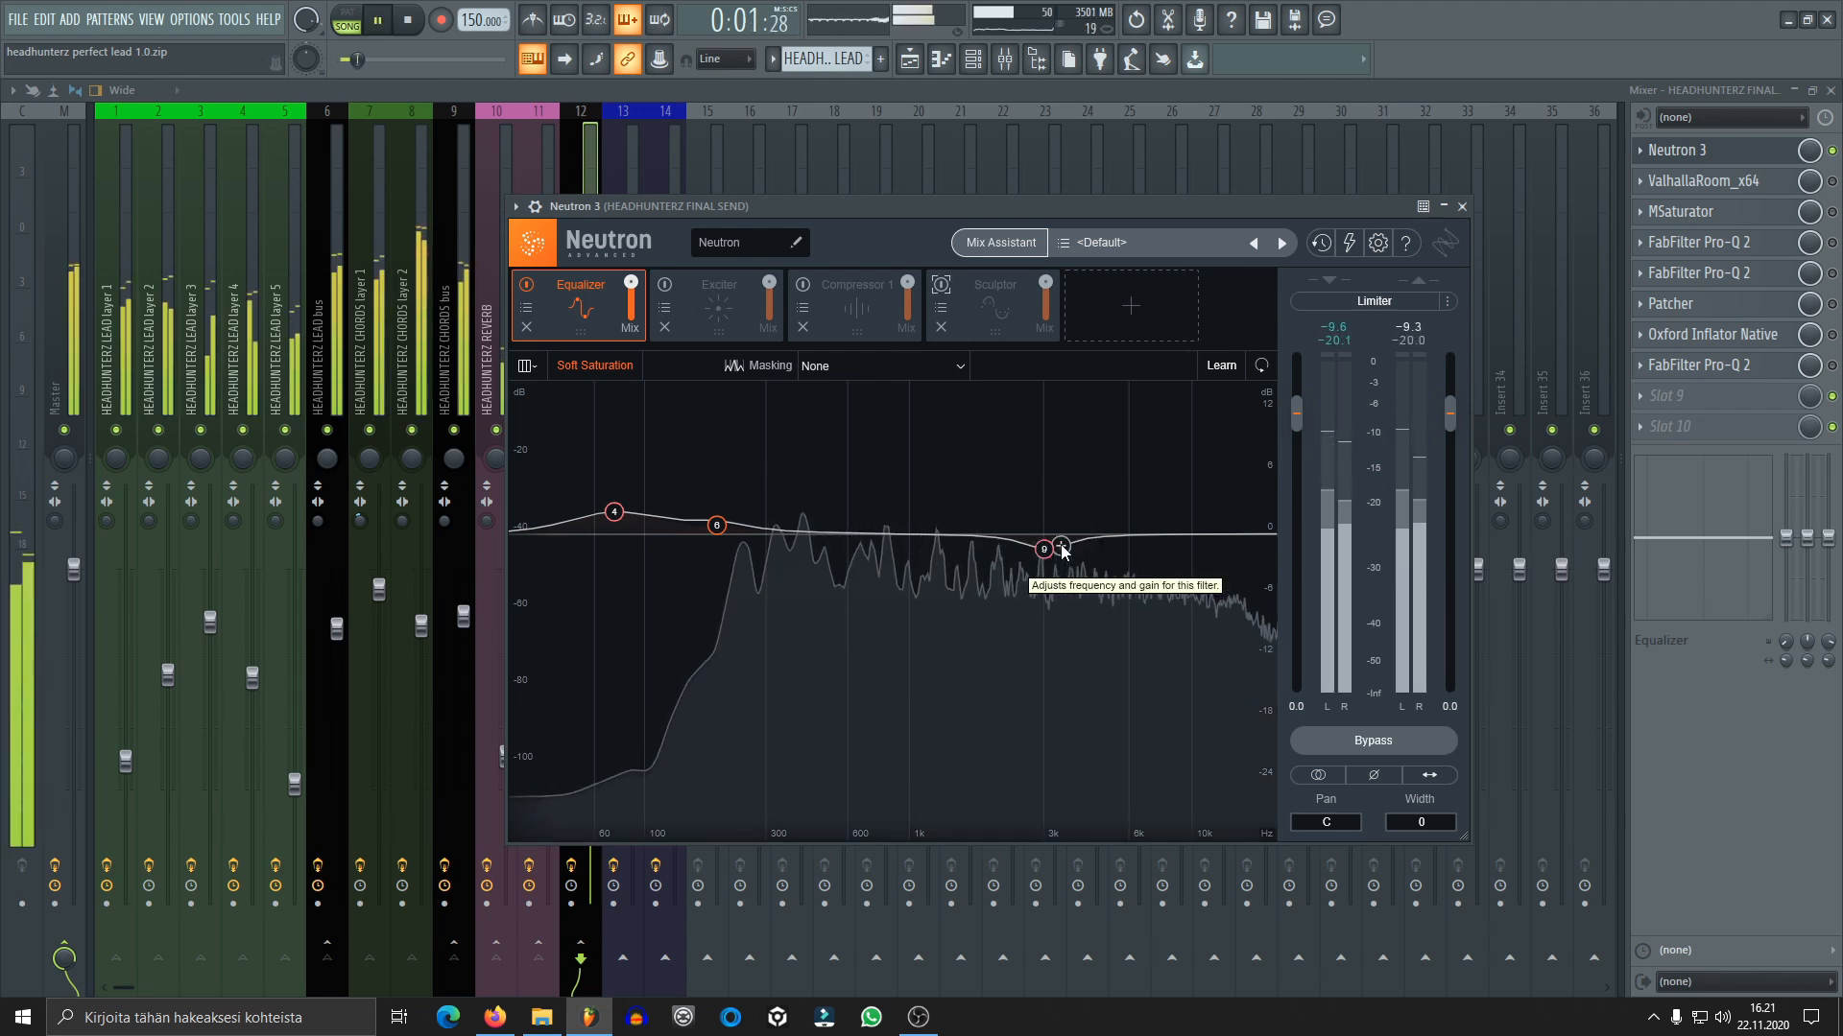
pyautogui.press('space')
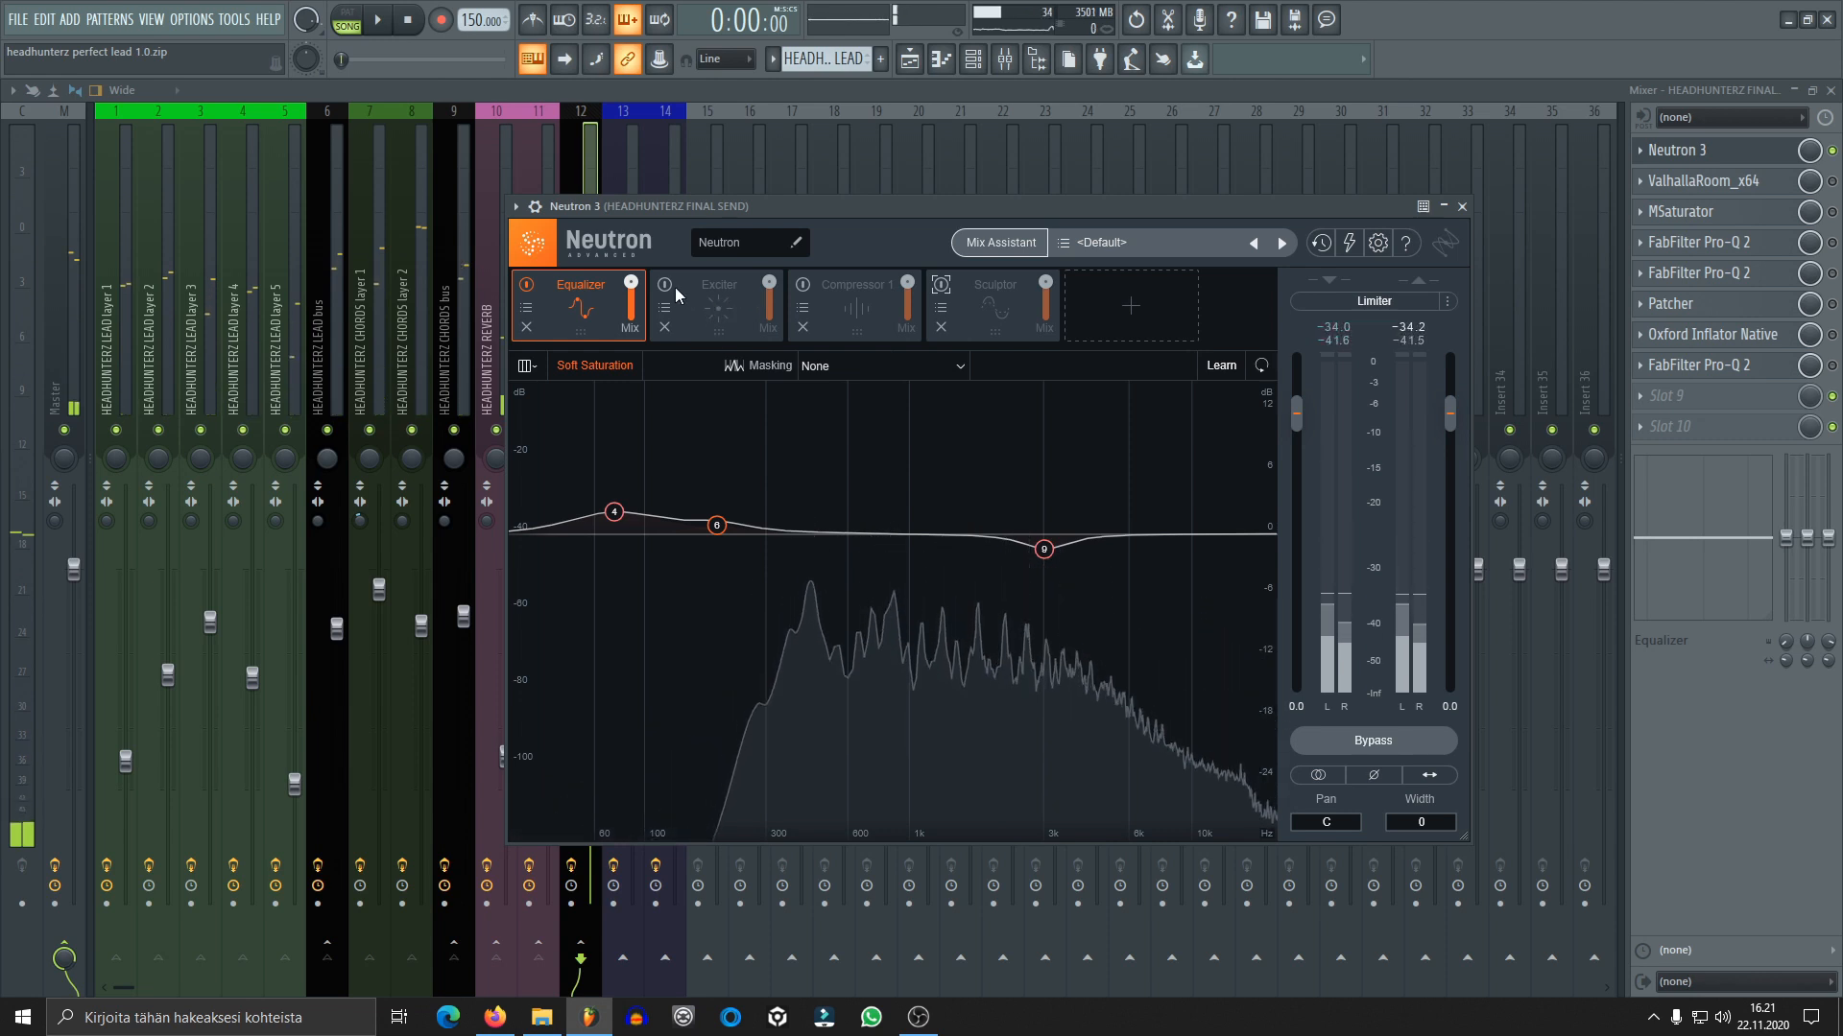
# Re-enable Neutron's Exciter module, review its settings, and audition the mix with it active
pyautogui.click(665, 284)
pyautogui.click(722, 336)
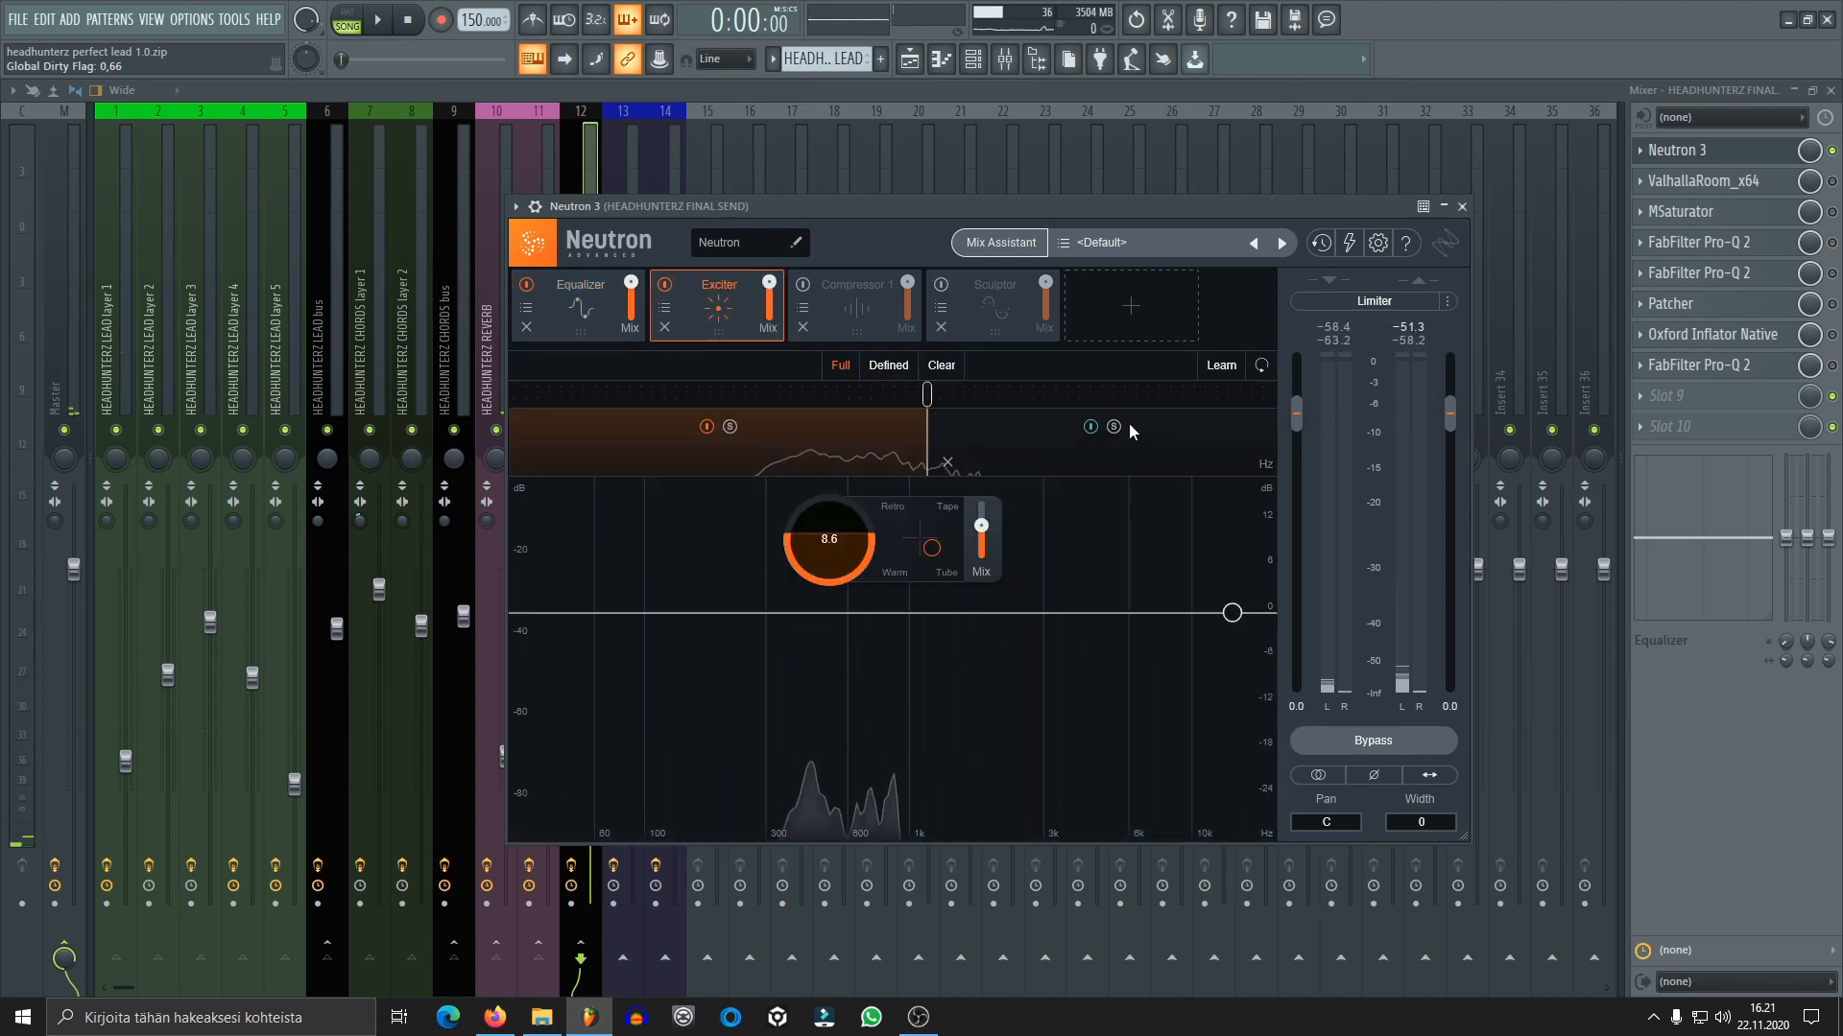
pyautogui.press('space')
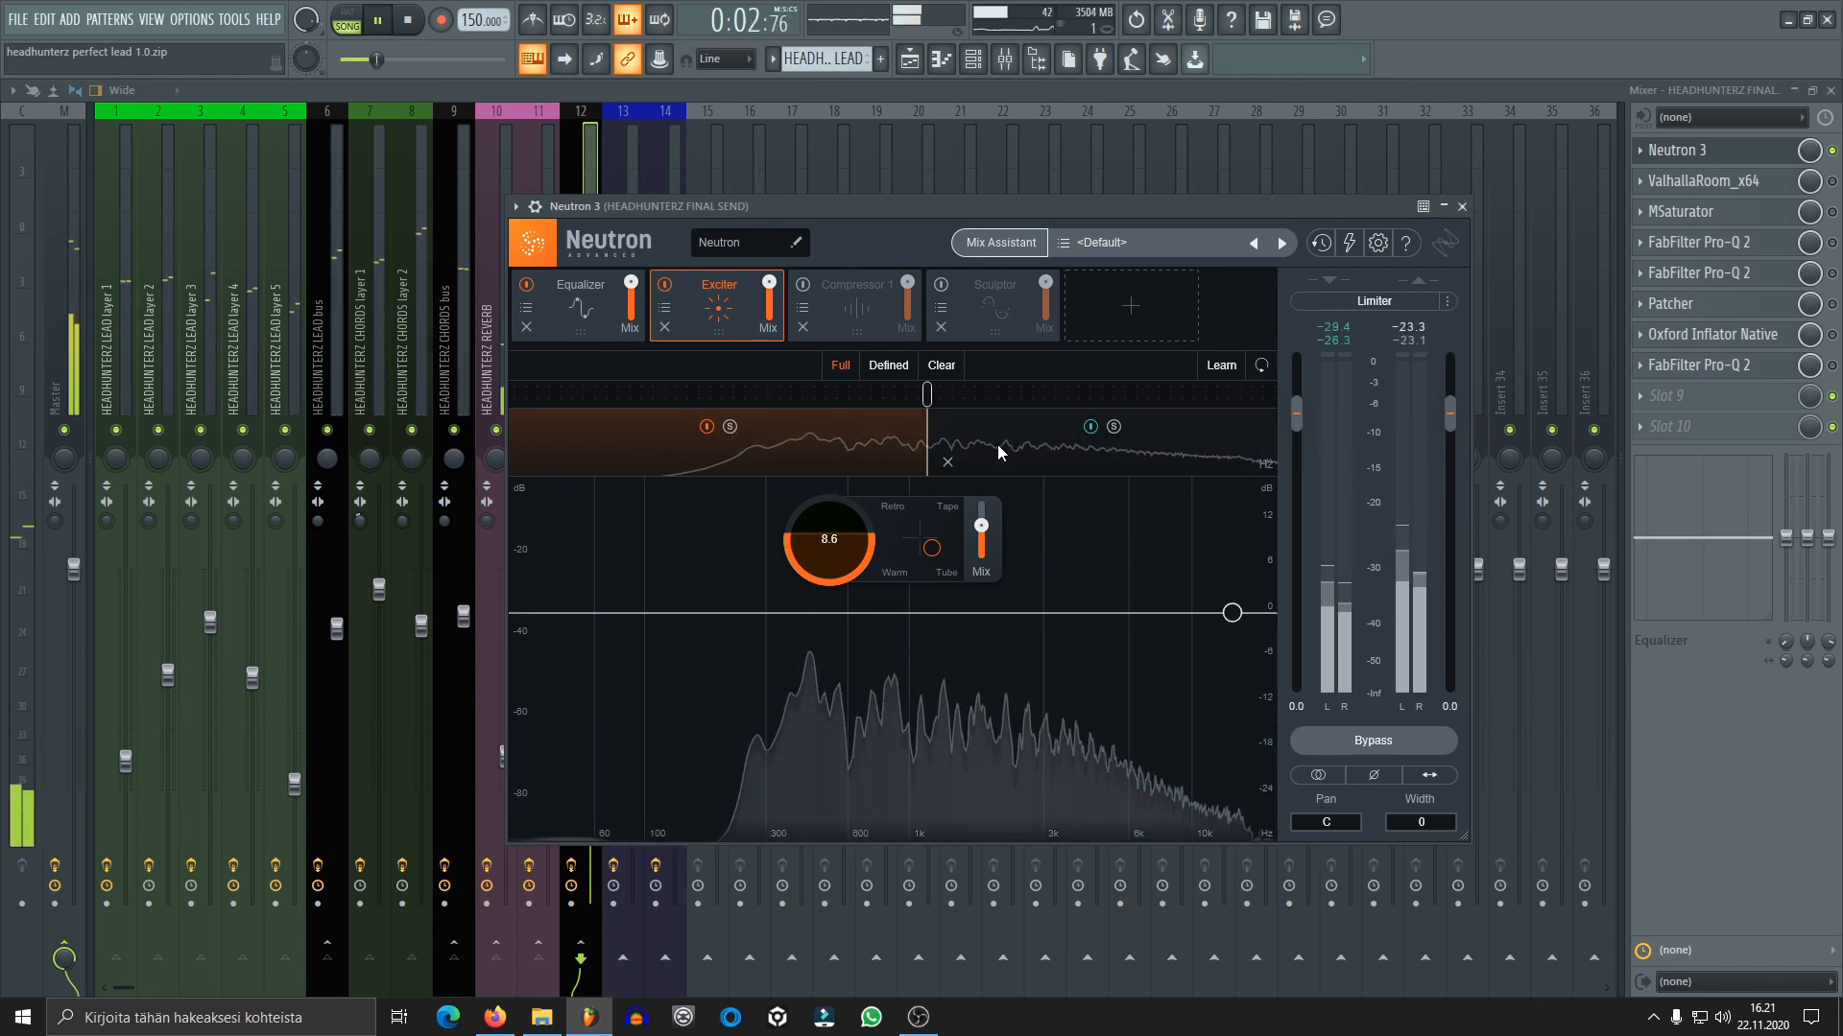
pyautogui.press('space')
# Re-enable Neutron's Compressor 1 module, audition the mix, and review the settings of its mid and high bands
pyautogui.click(848, 286)
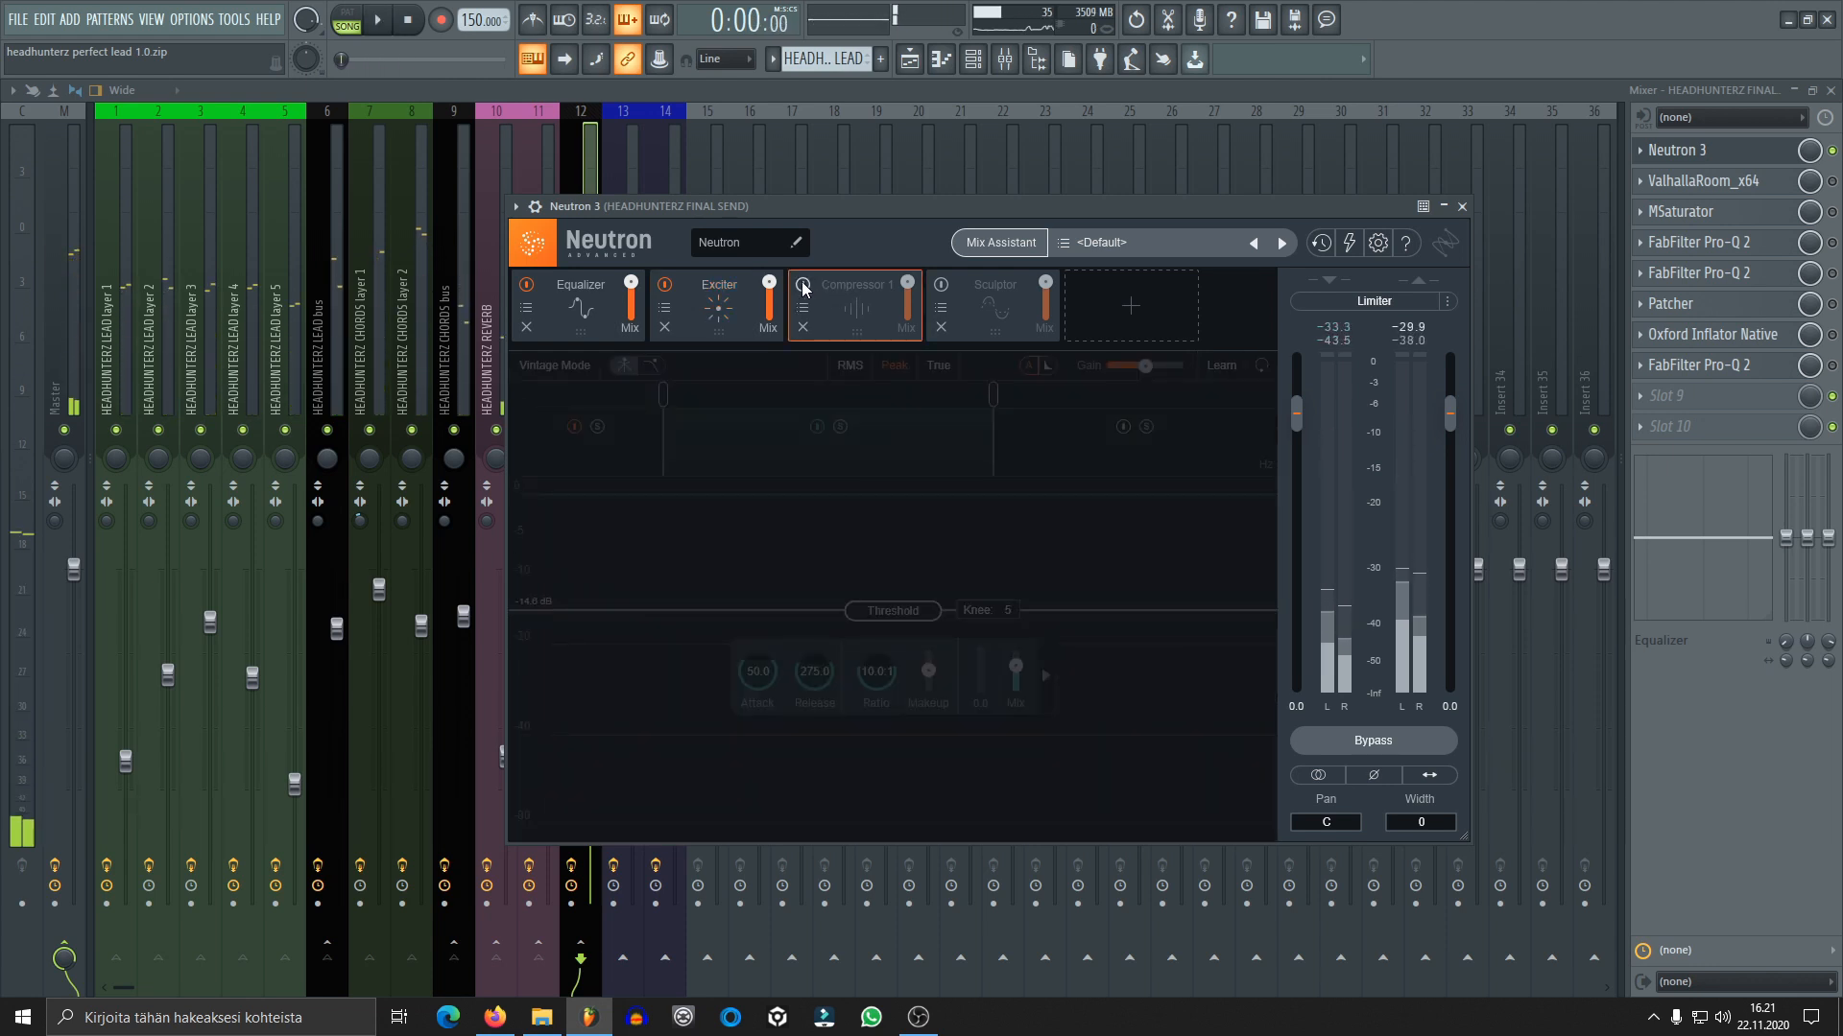
pyautogui.press('space')
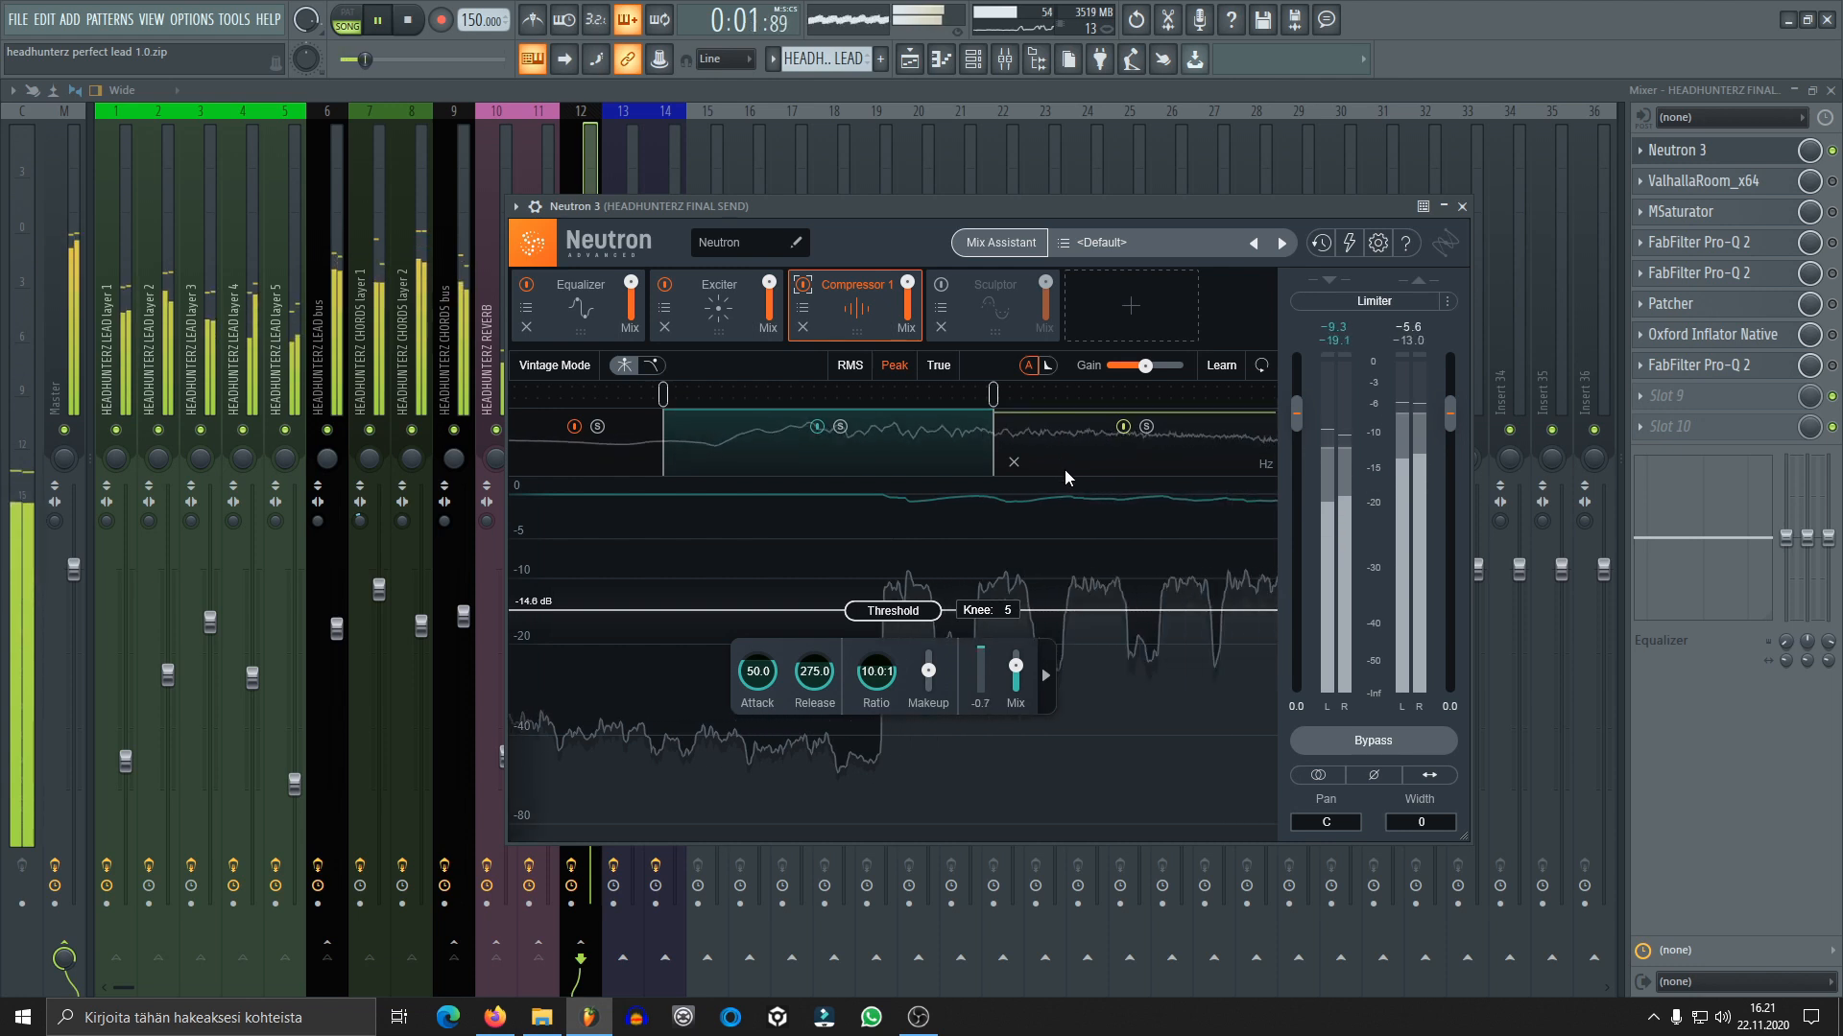
pyautogui.press('space')
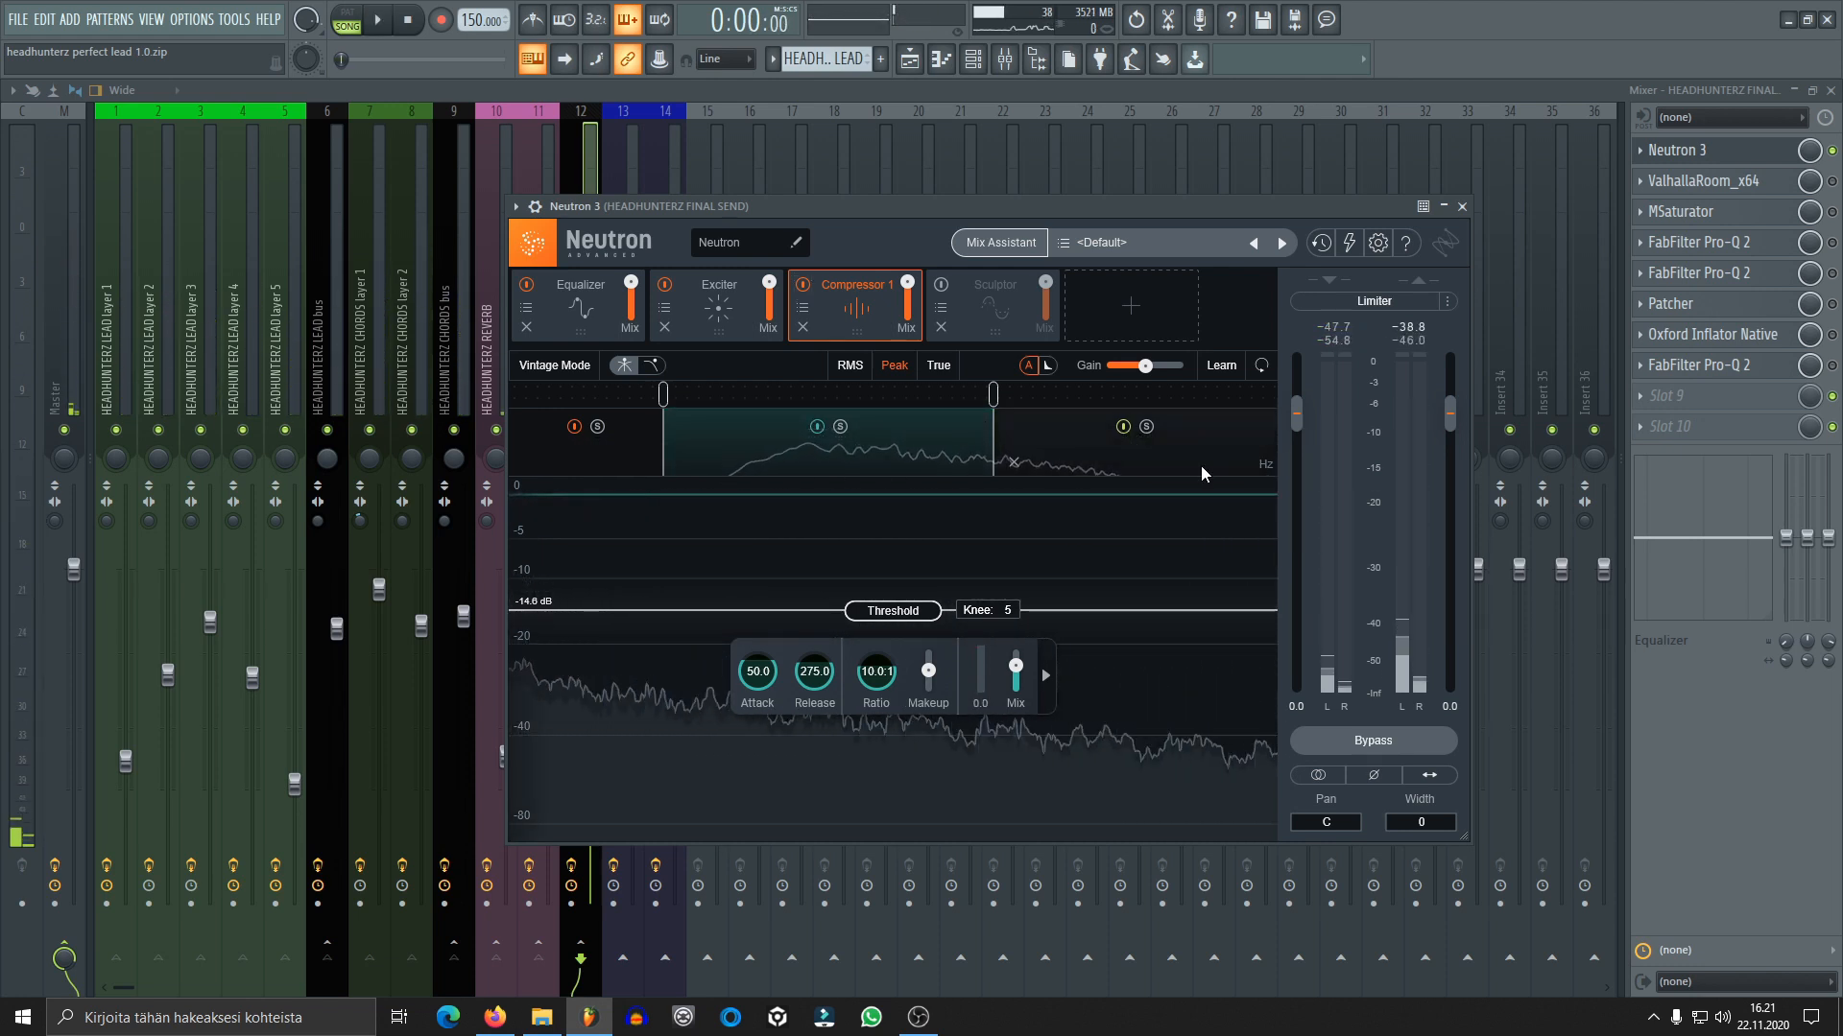
pyautogui.click(1086, 460)
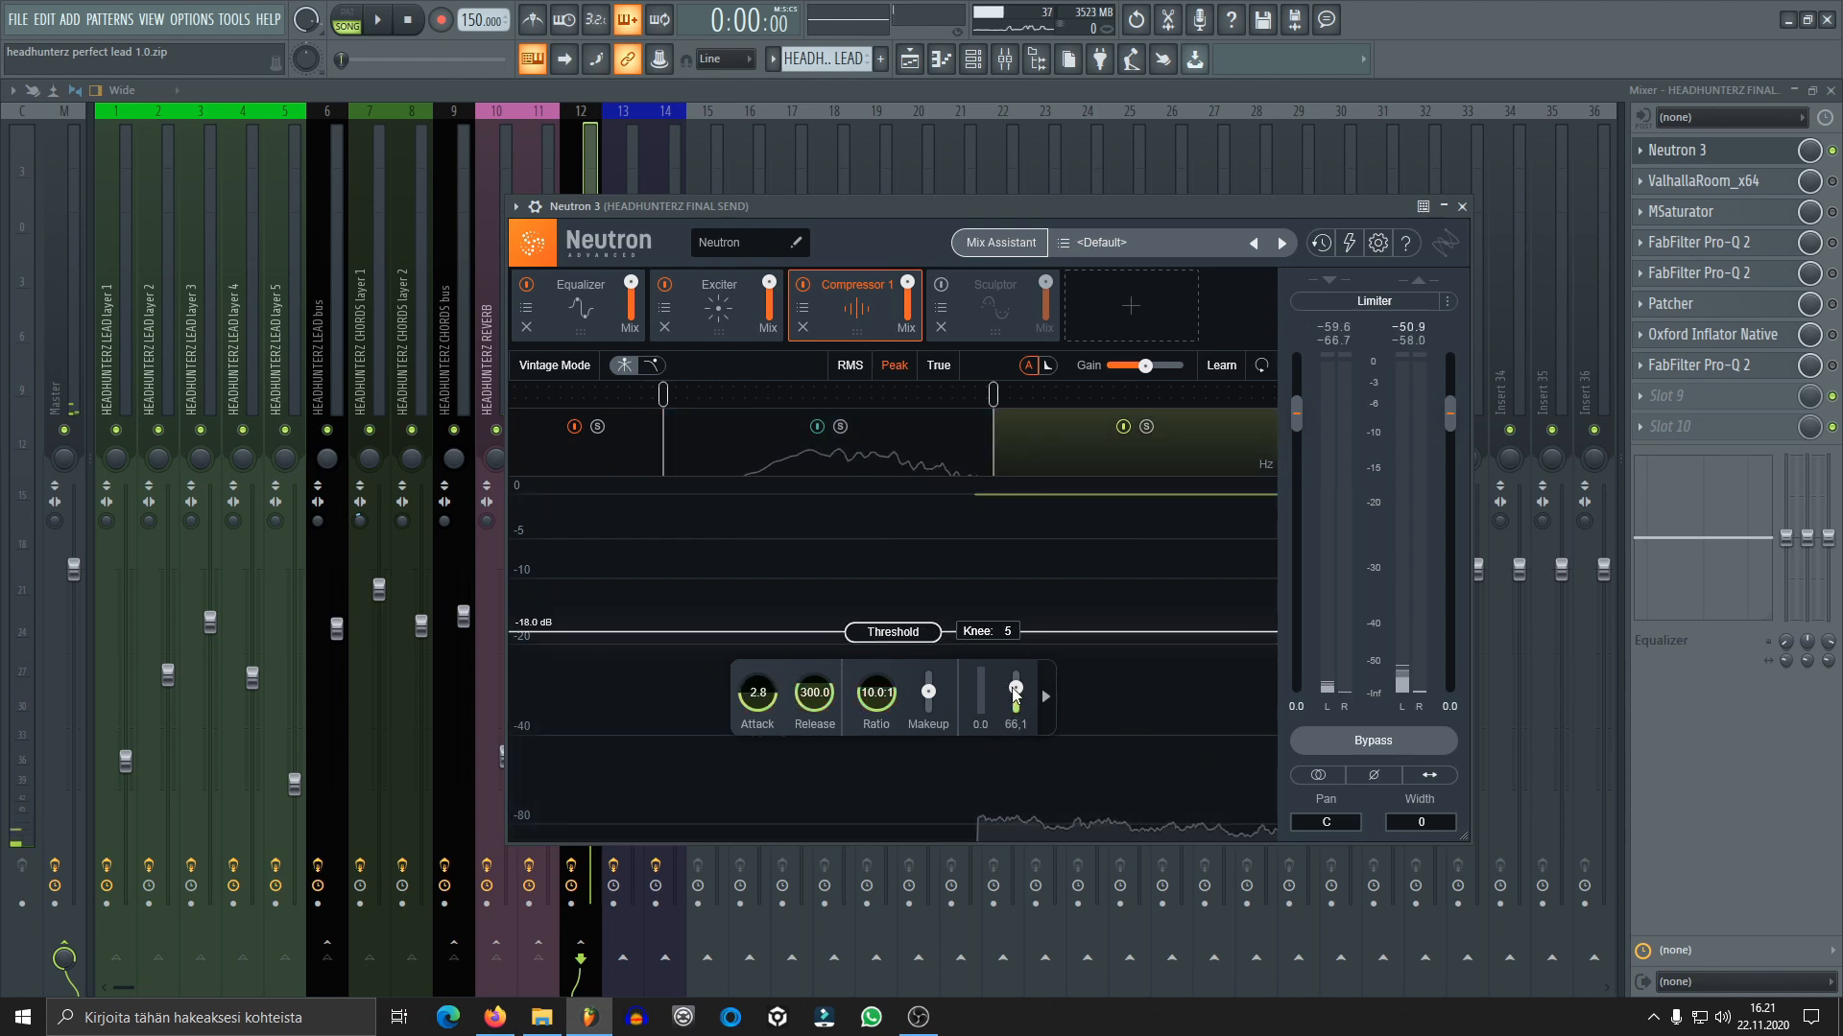
pyautogui.click(945, 460)
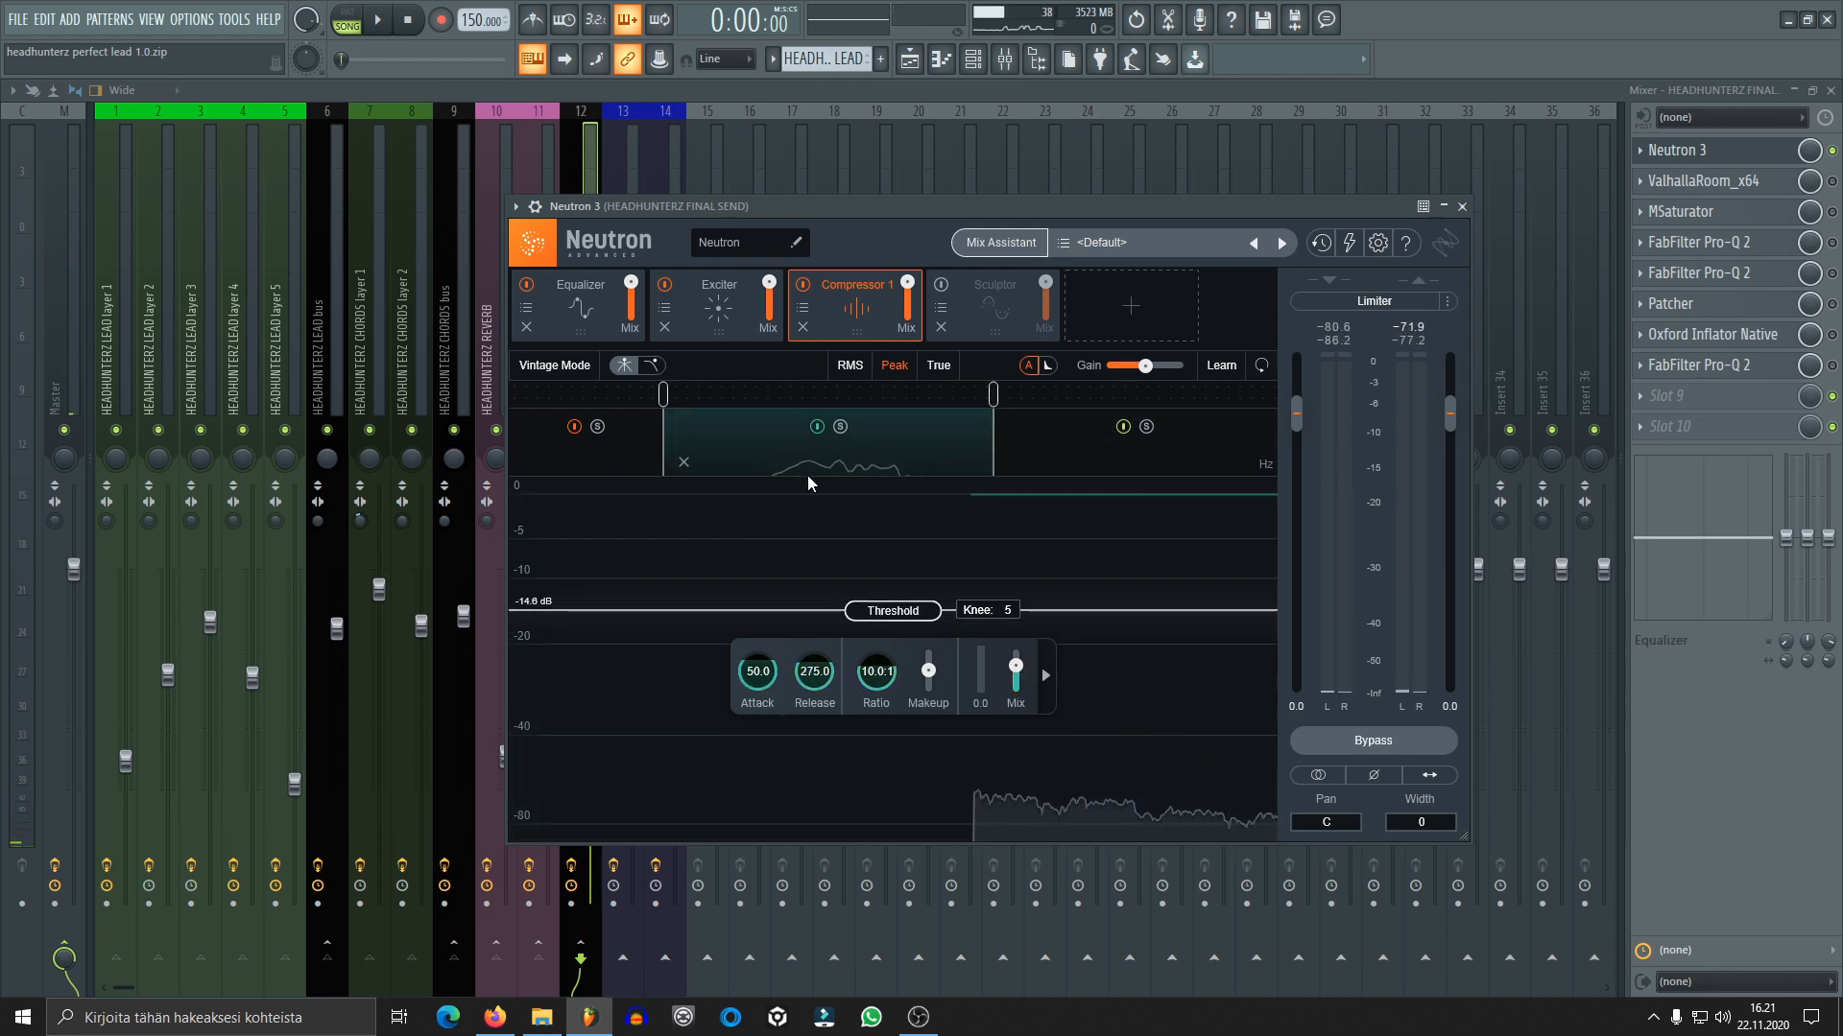
# Re-enable Neutron's Sculptor module, audition the mix with it active, and close Neutron
pyautogui.click(981, 291)
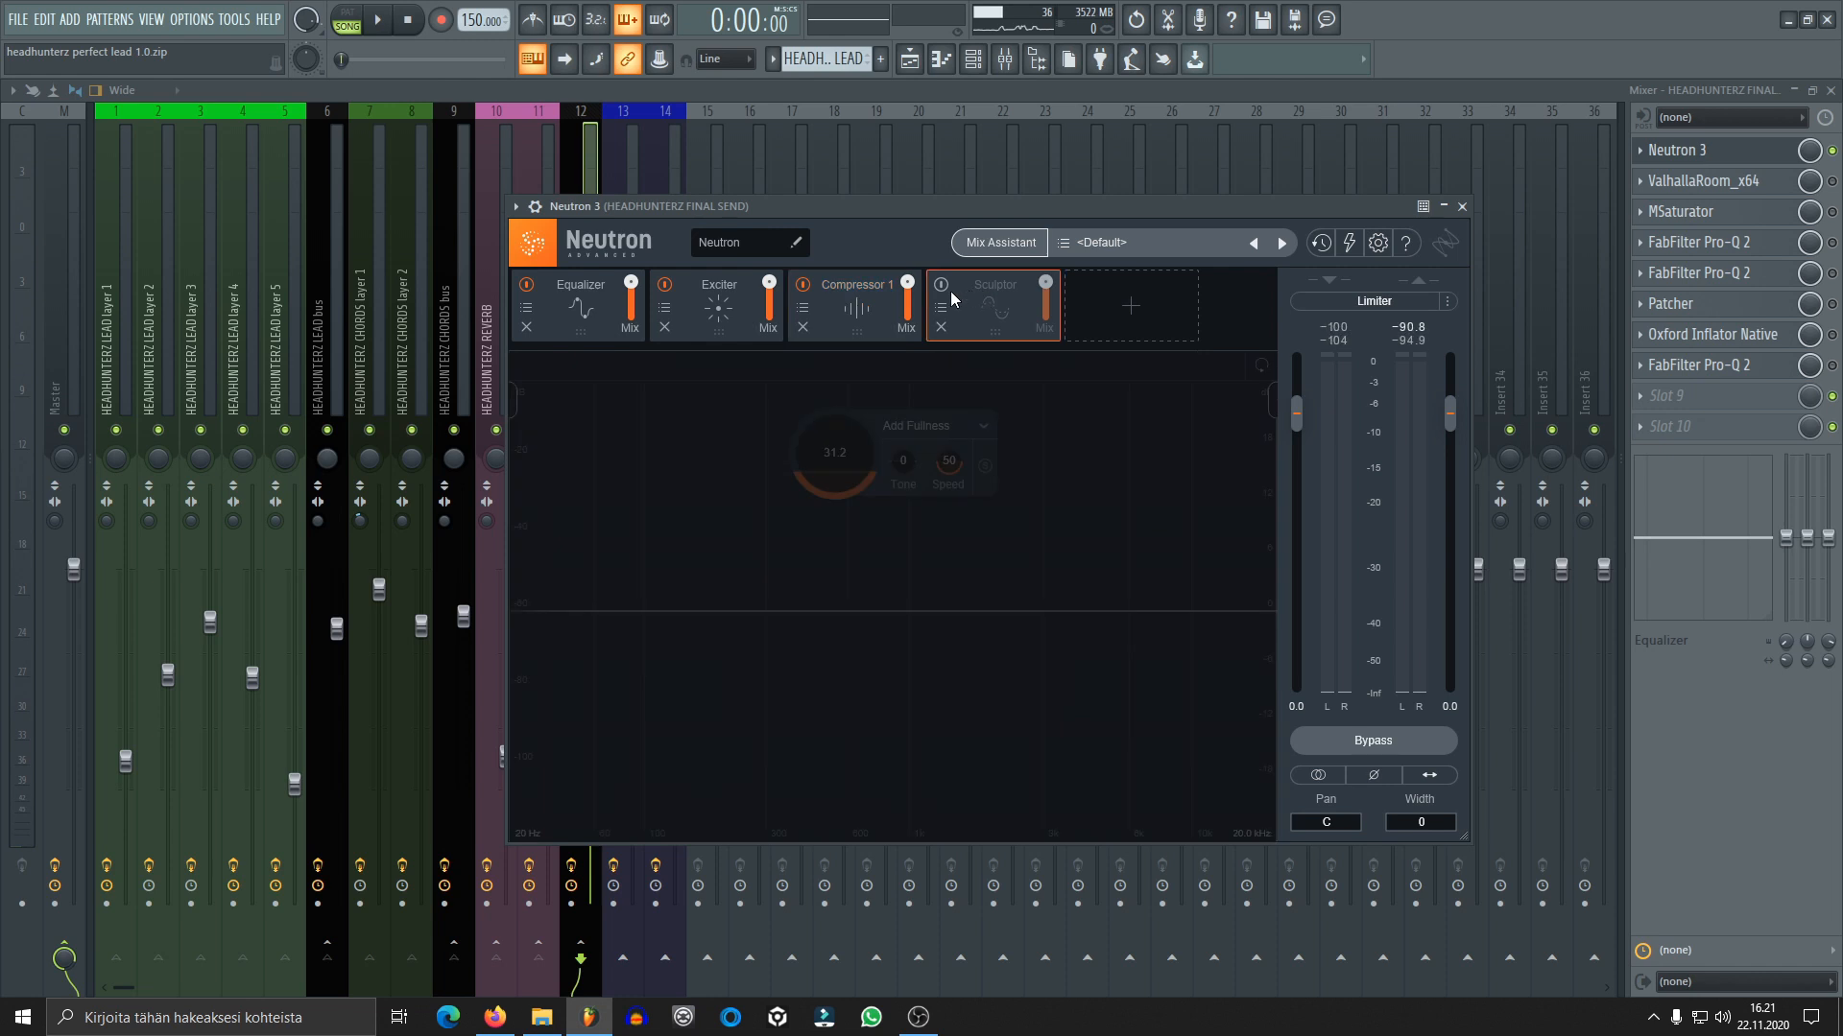
pyautogui.click(941, 286)
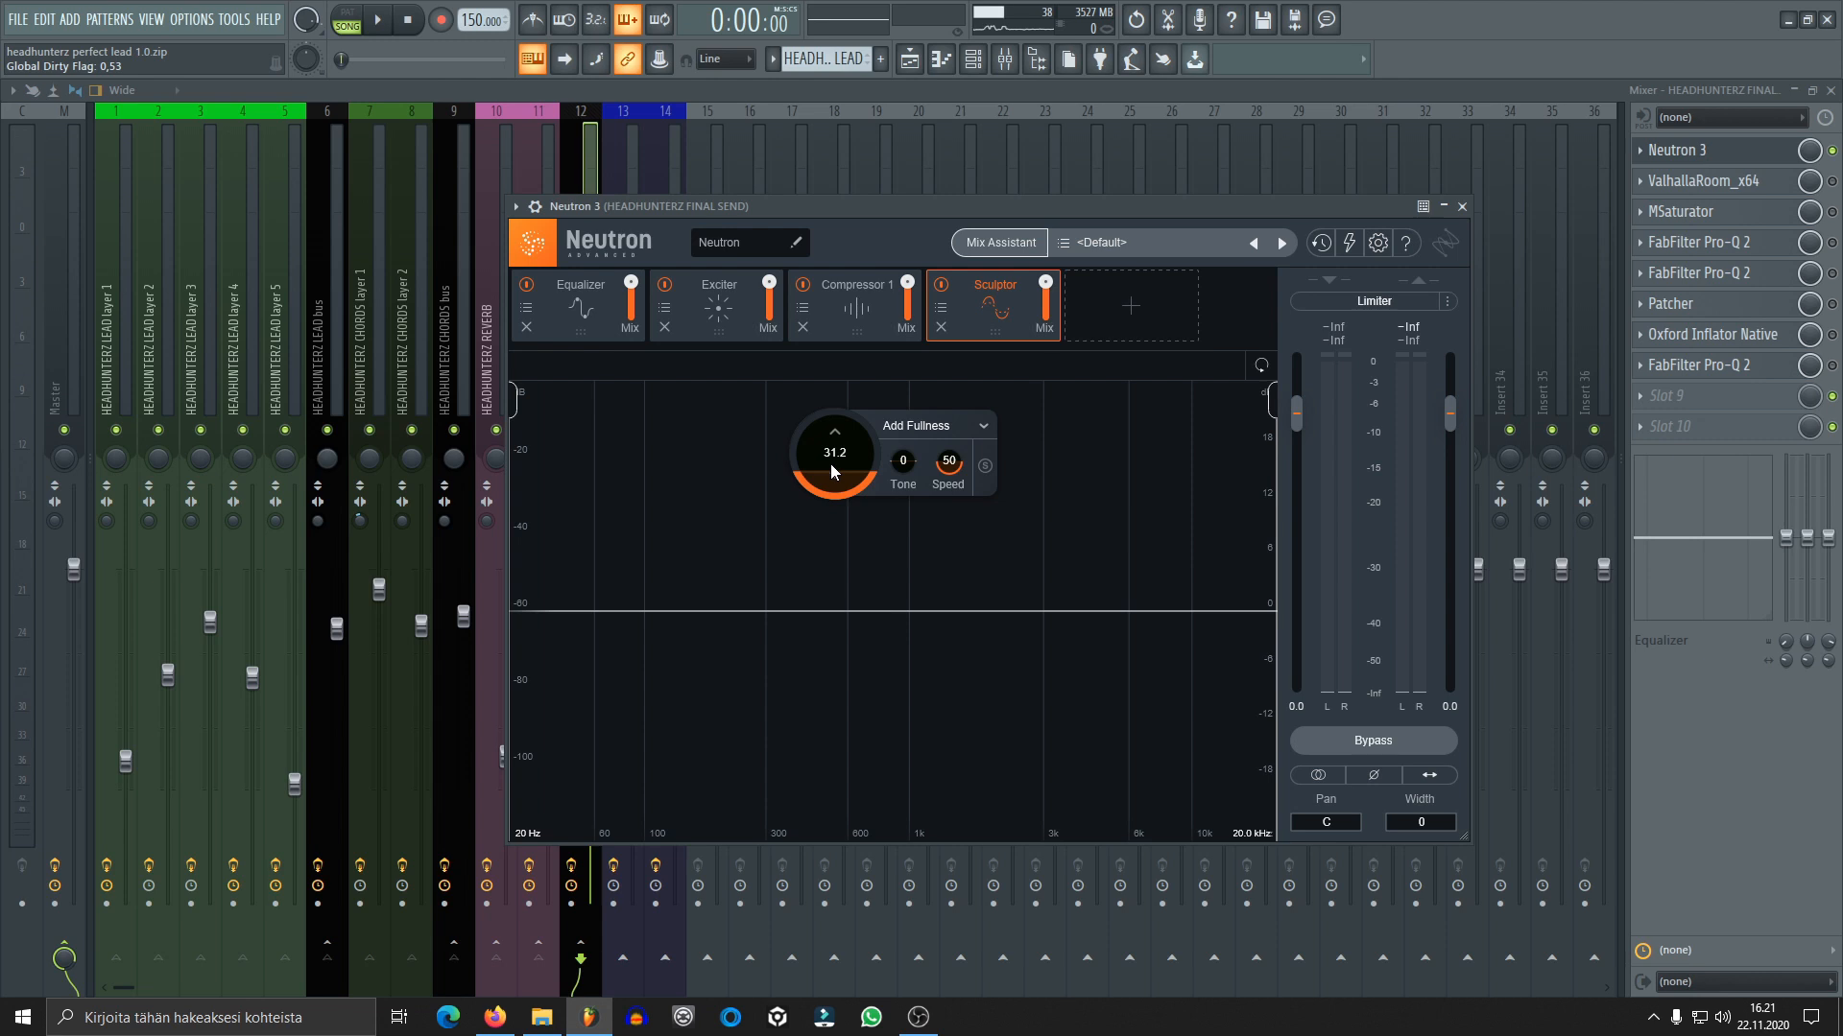
pyautogui.press('space')
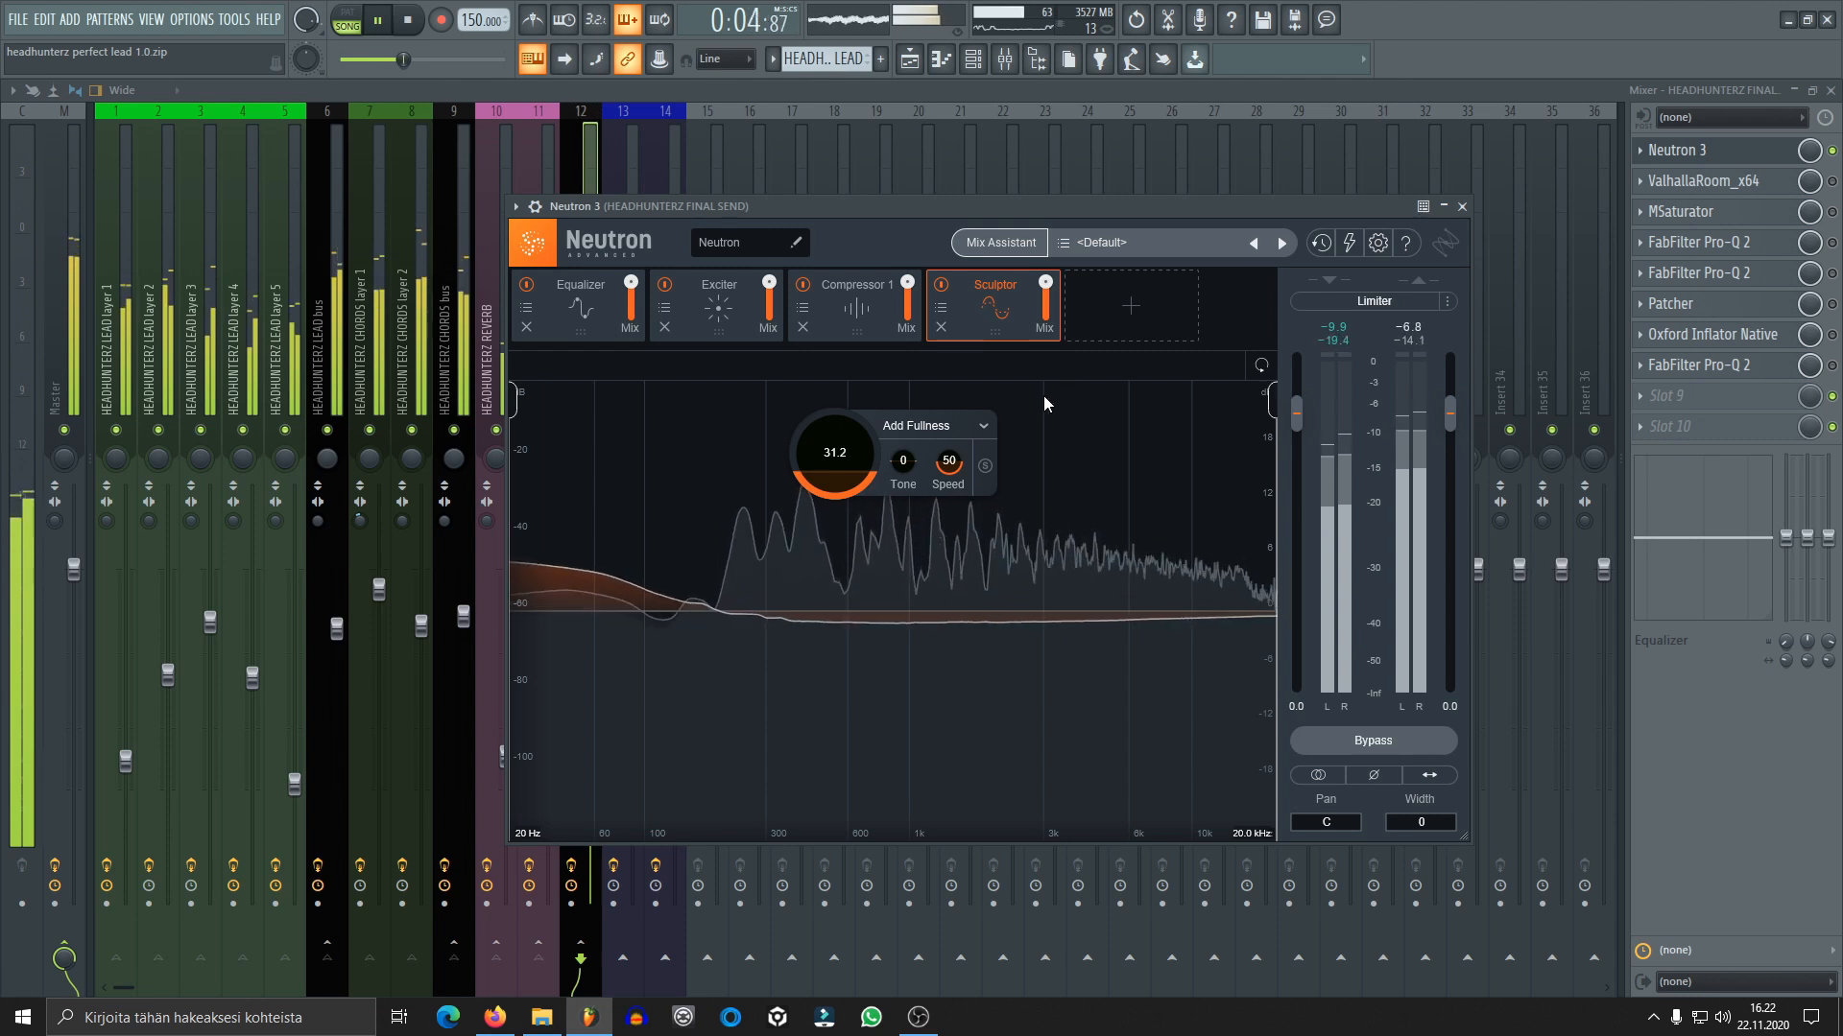
pyautogui.press('space')
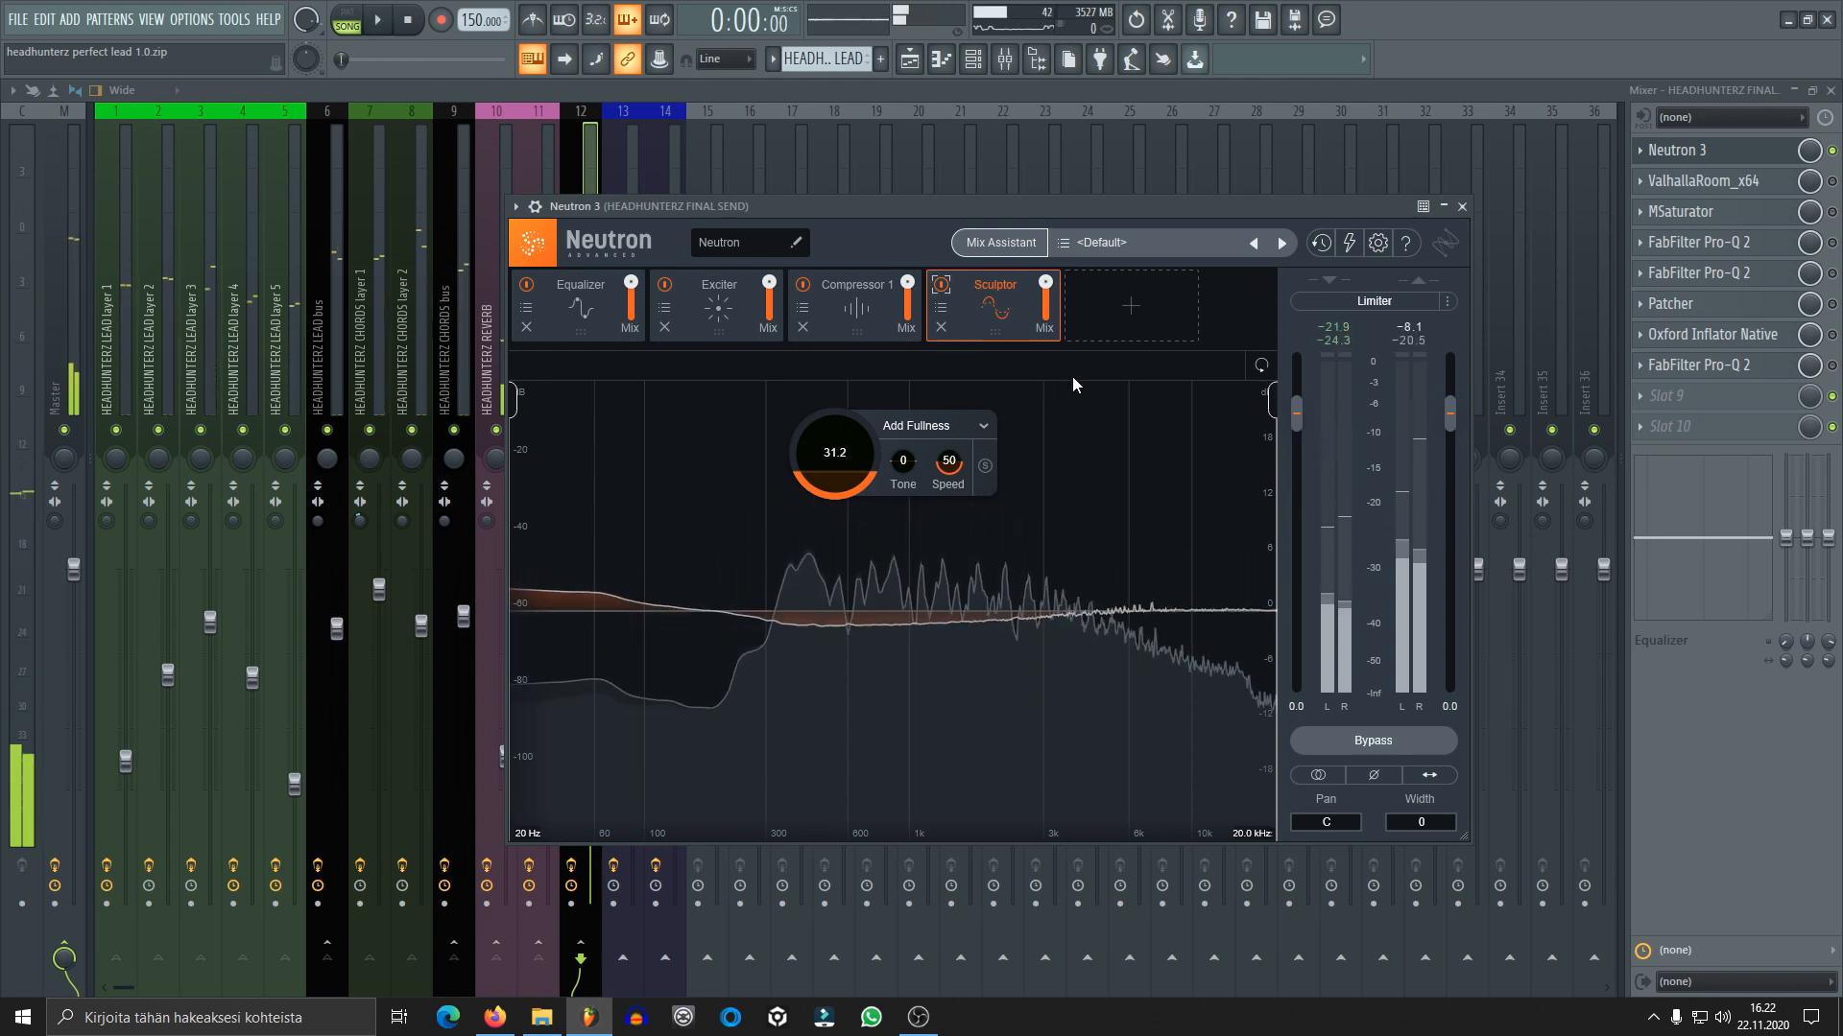
pyautogui.click(1461, 206)
# Enable ValhallaRoom on the FINAL SEND track, and place its window clear of the lead, chord and send tracks to review its settings
pyautogui.click(1725, 183)
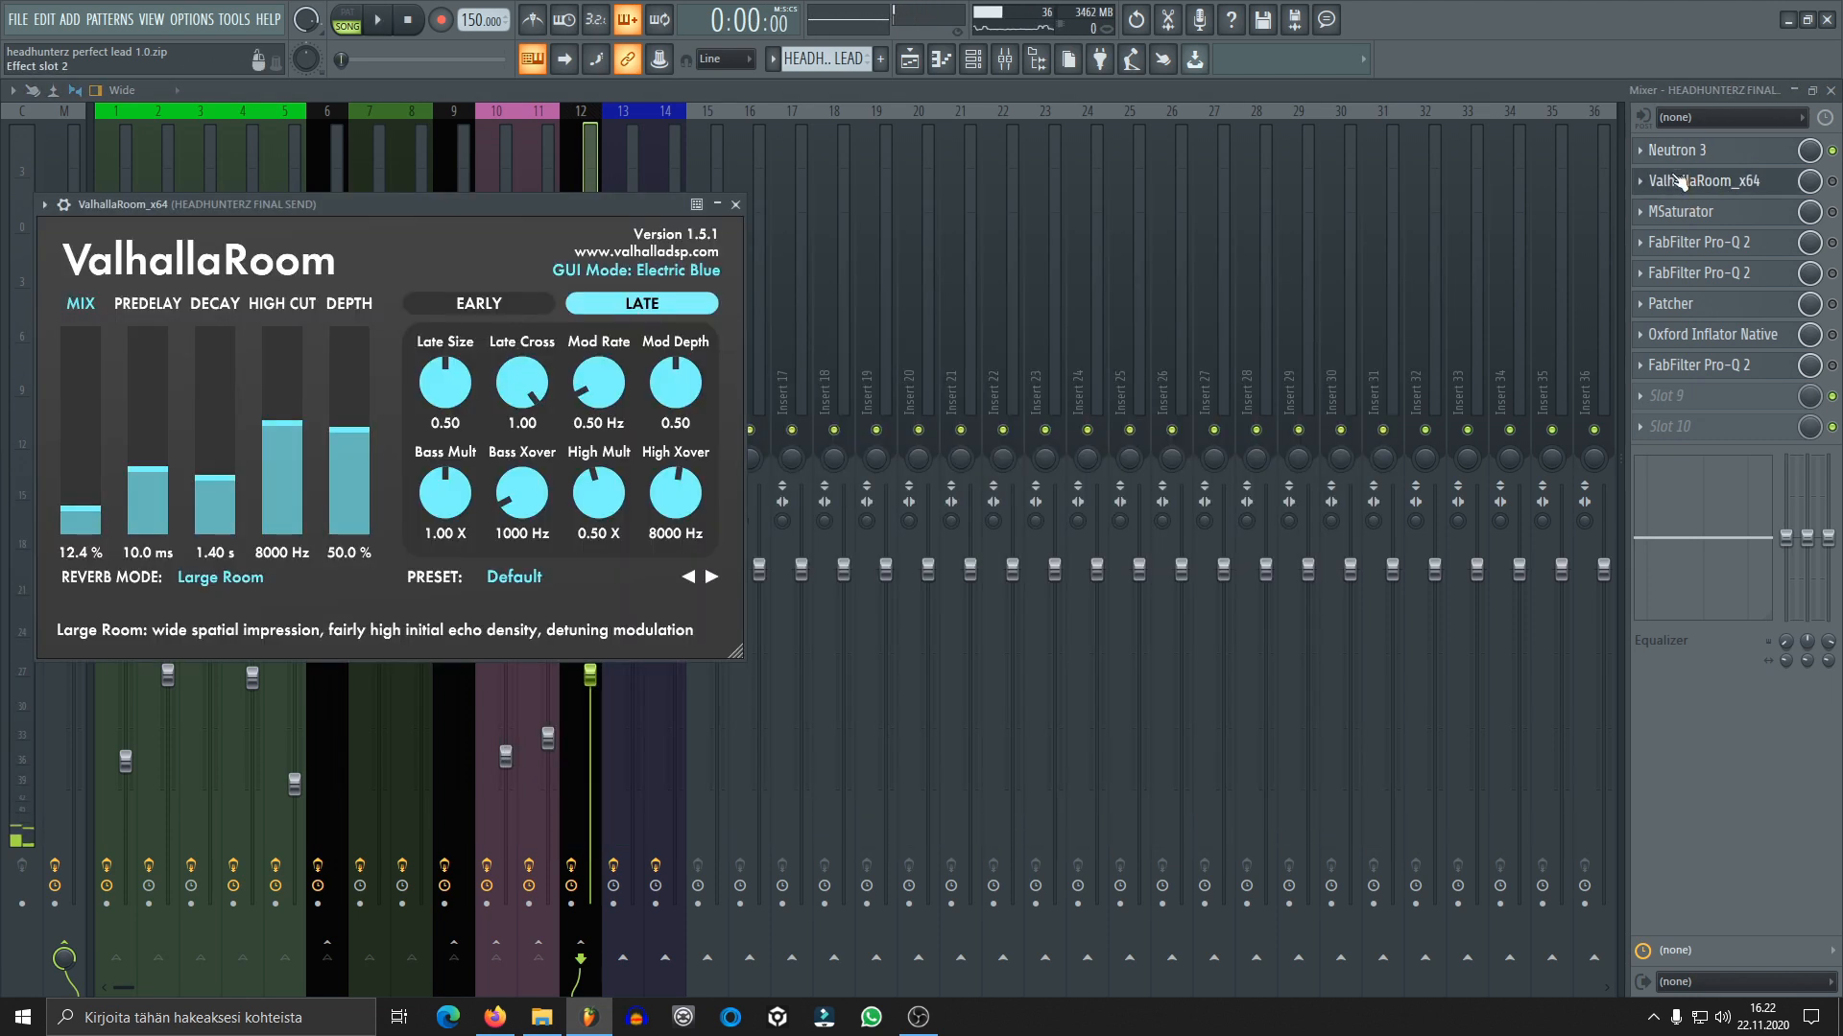
pyautogui.click(1832, 180)
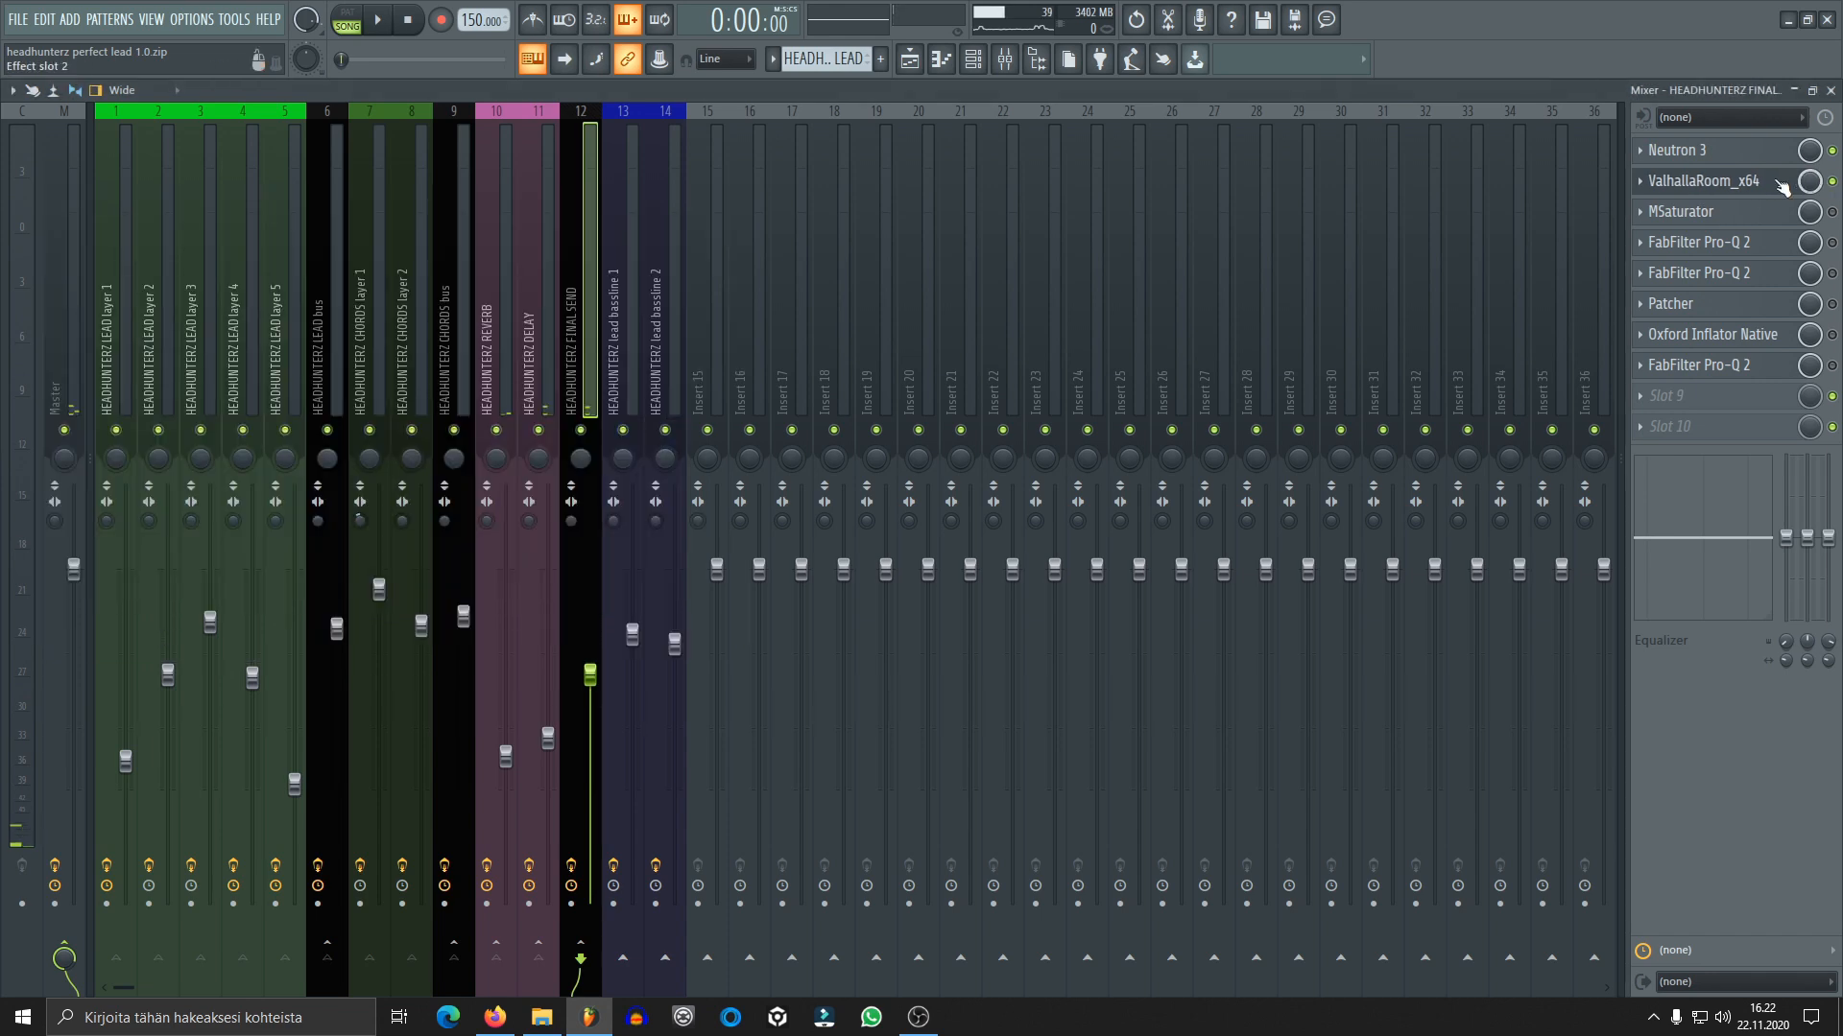
pyautogui.click(1780, 181)
pyautogui.click(1781, 181)
pyautogui.moveTo(388, 221); pyautogui.dragTo(974, 221)
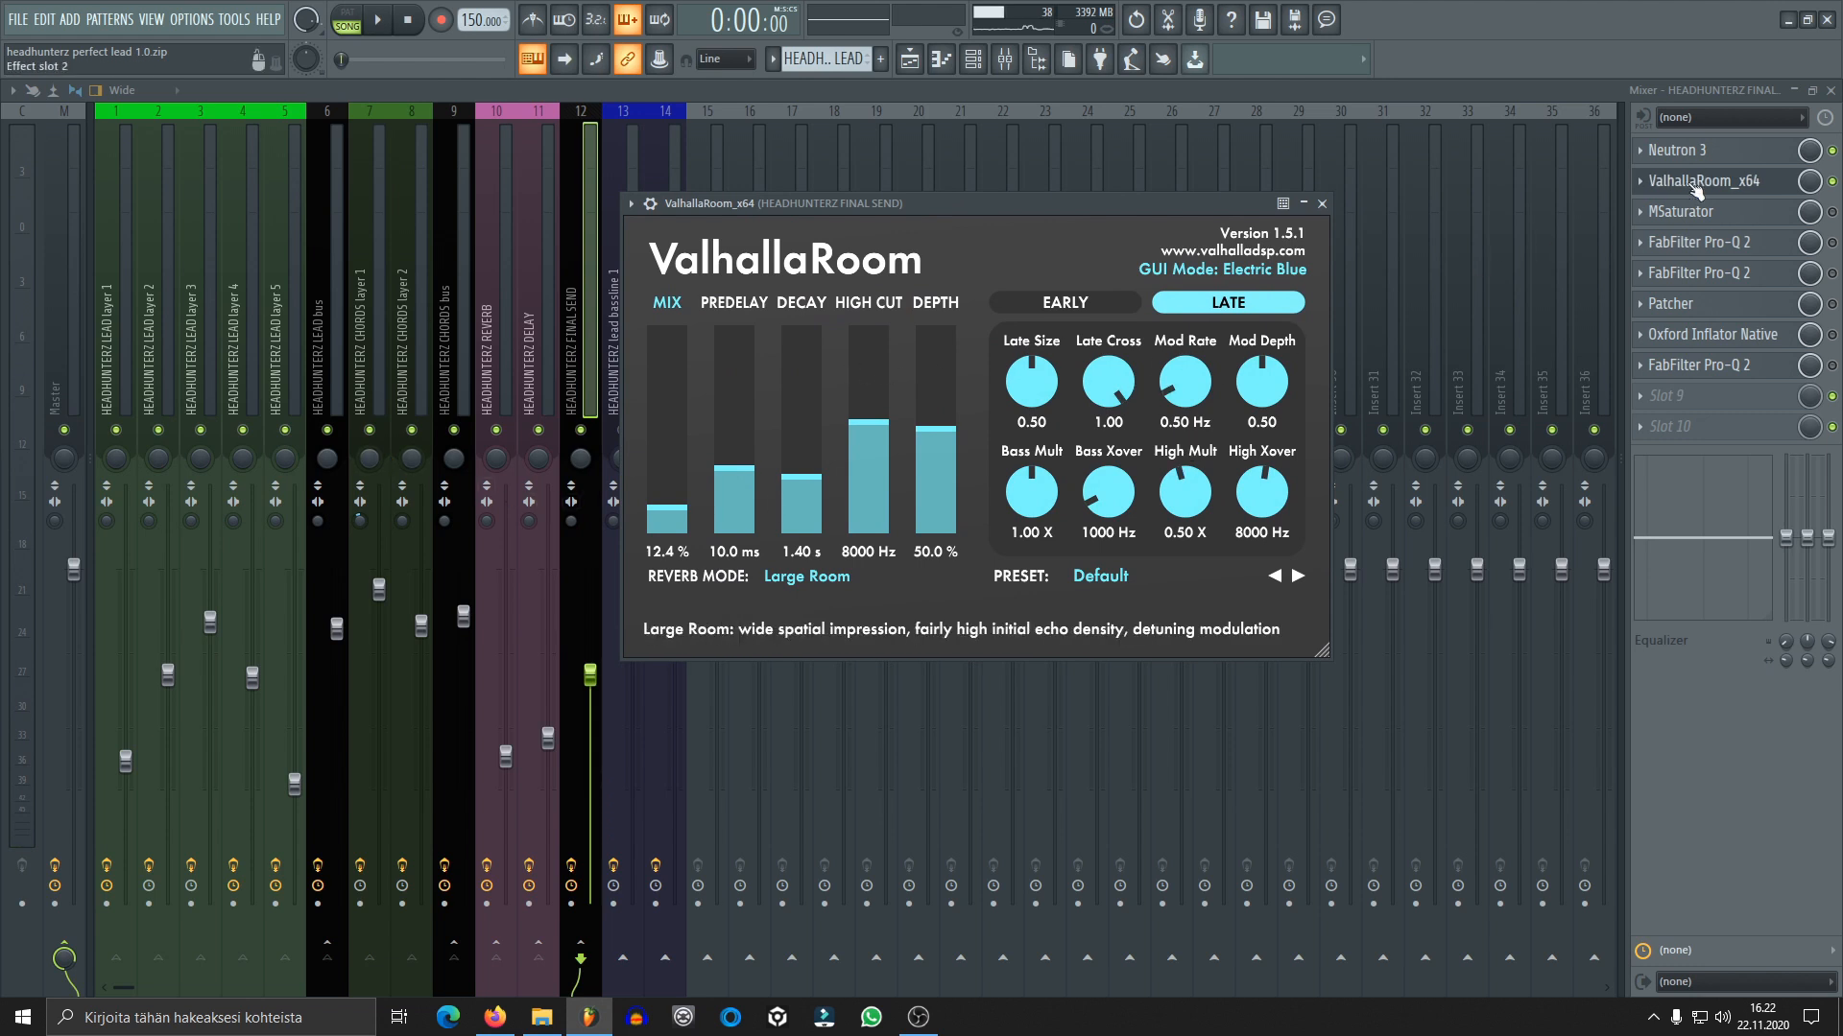
pyautogui.moveTo(998, 202); pyautogui.dragTo(1274, 157)
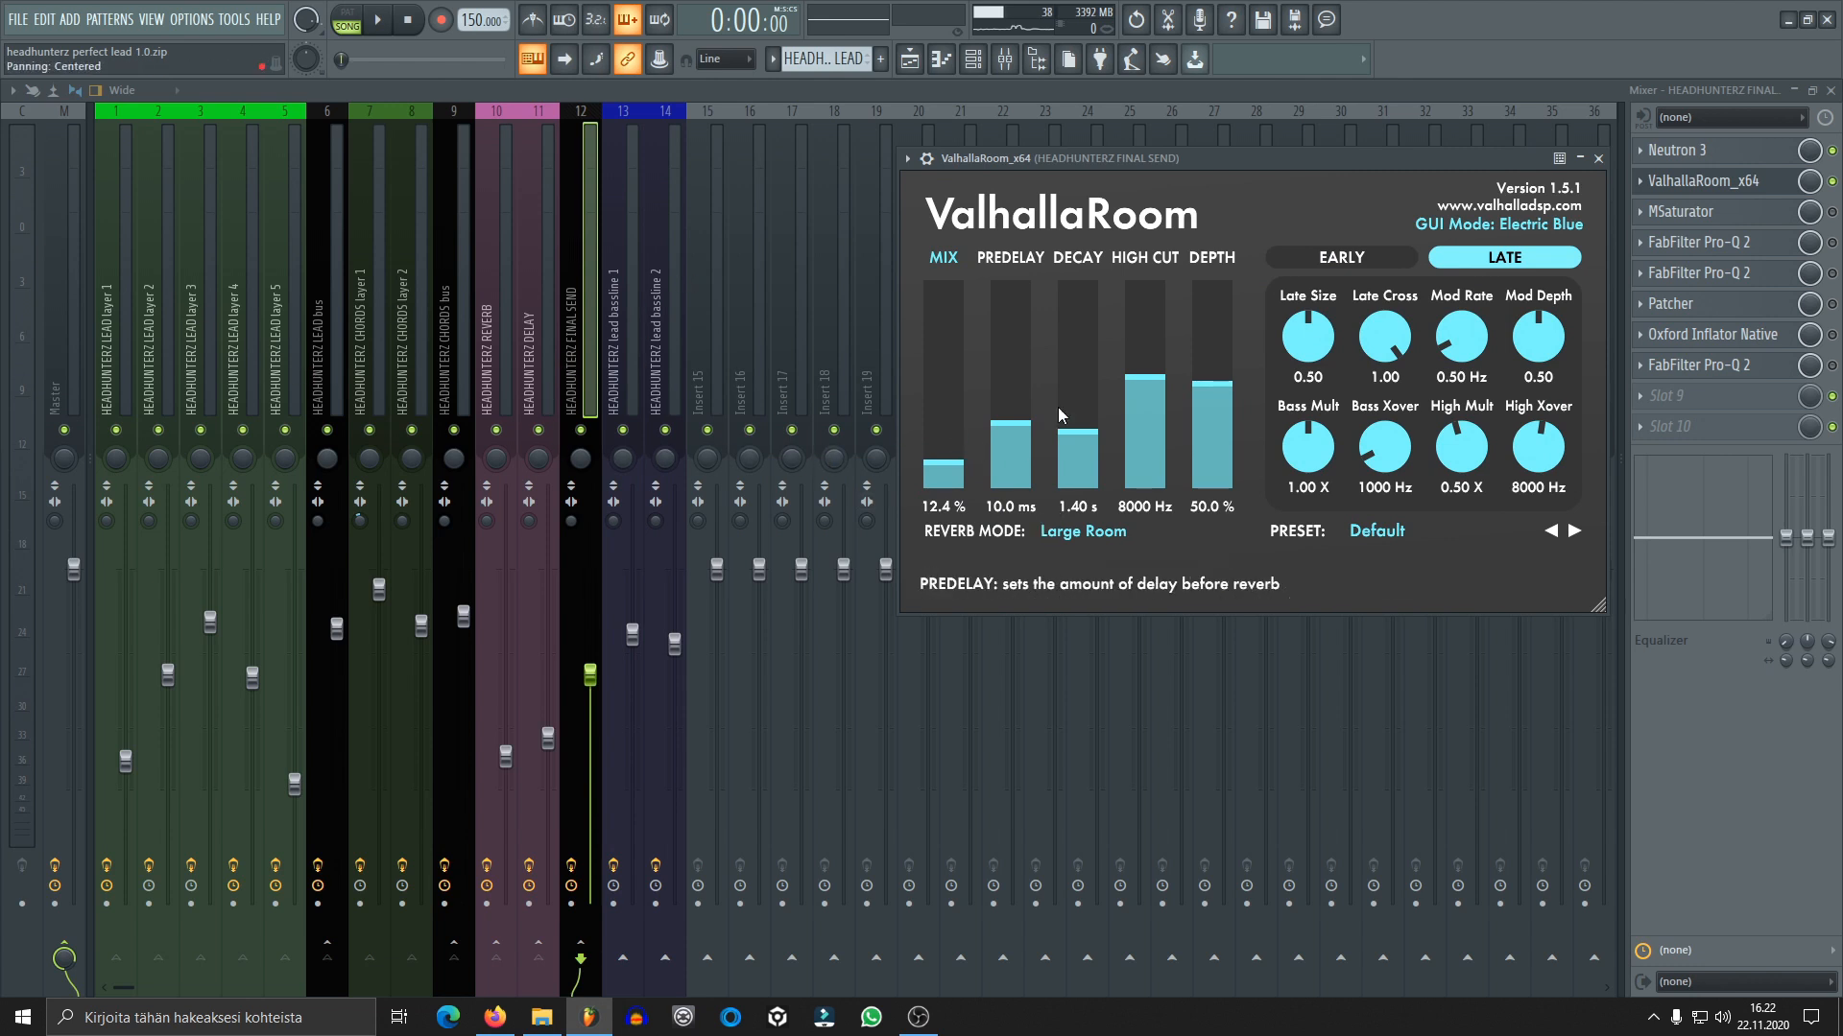
pyautogui.moveTo(1348, 156); pyautogui.dragTo(1302, 159)
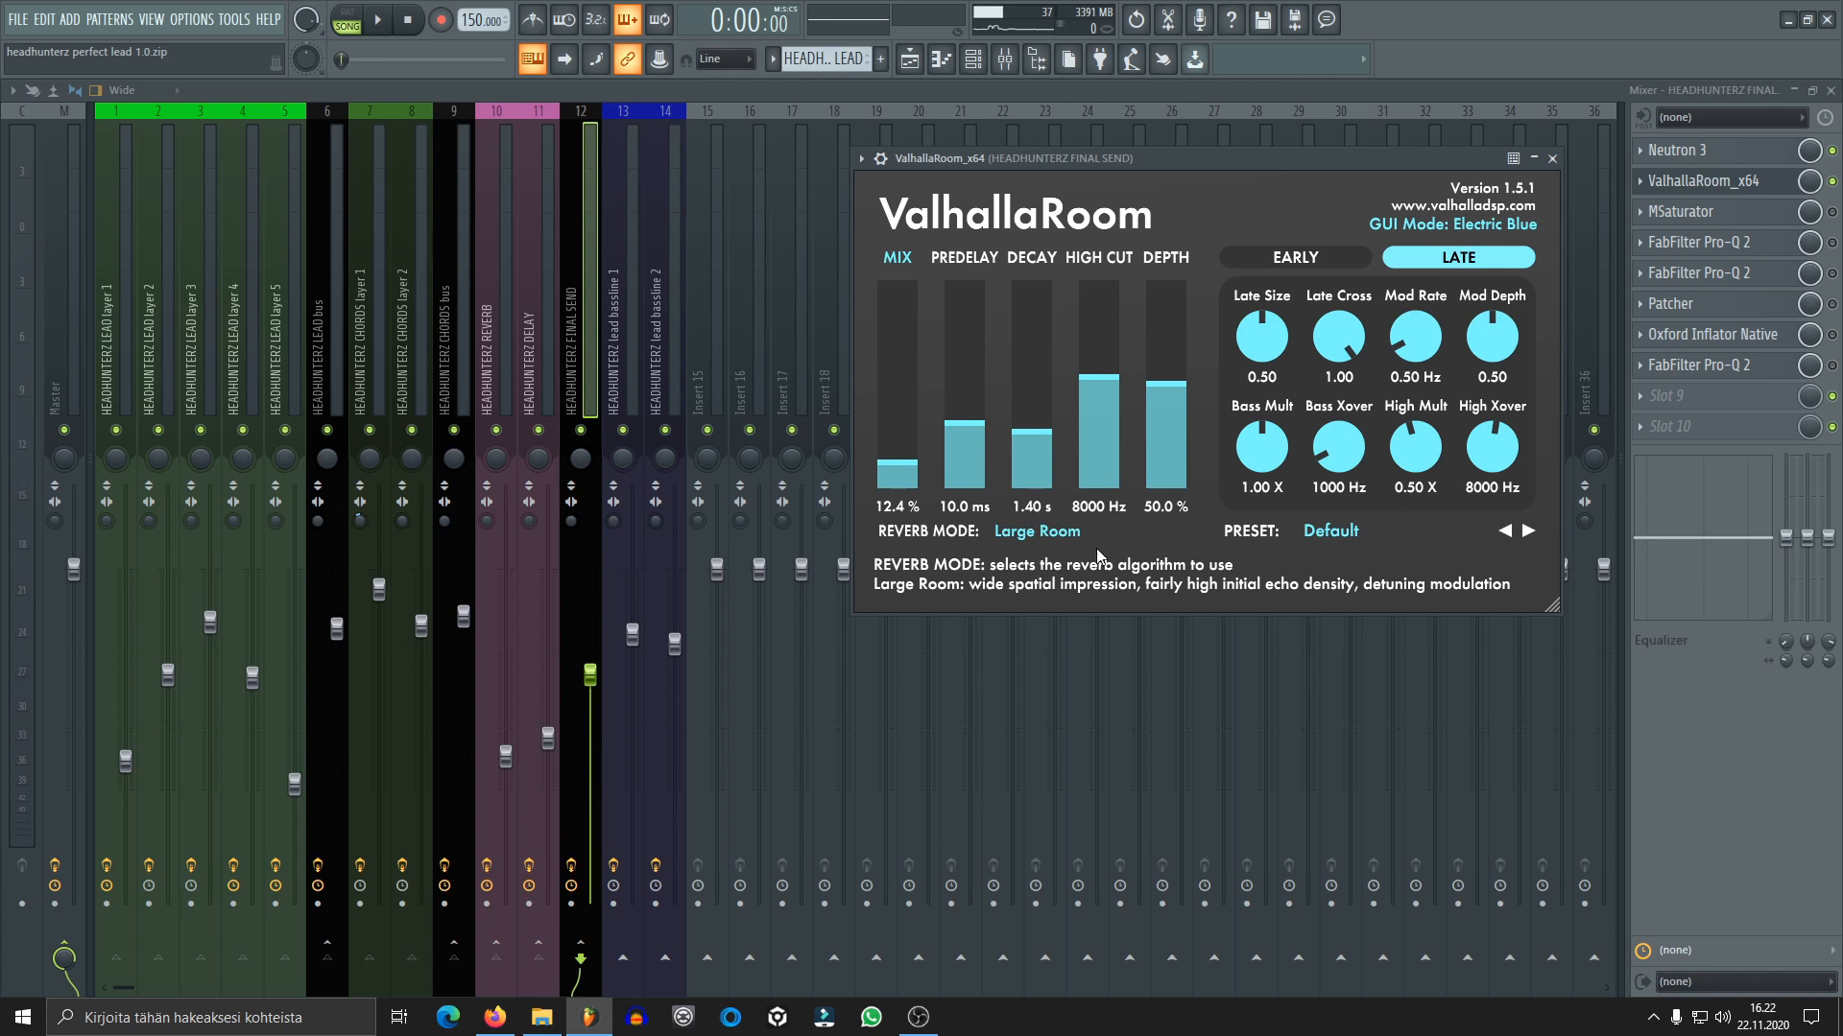
# Audition the mix with ValhallaRoom active on the FINAL SEND track, and close its window
pyautogui.press('space')
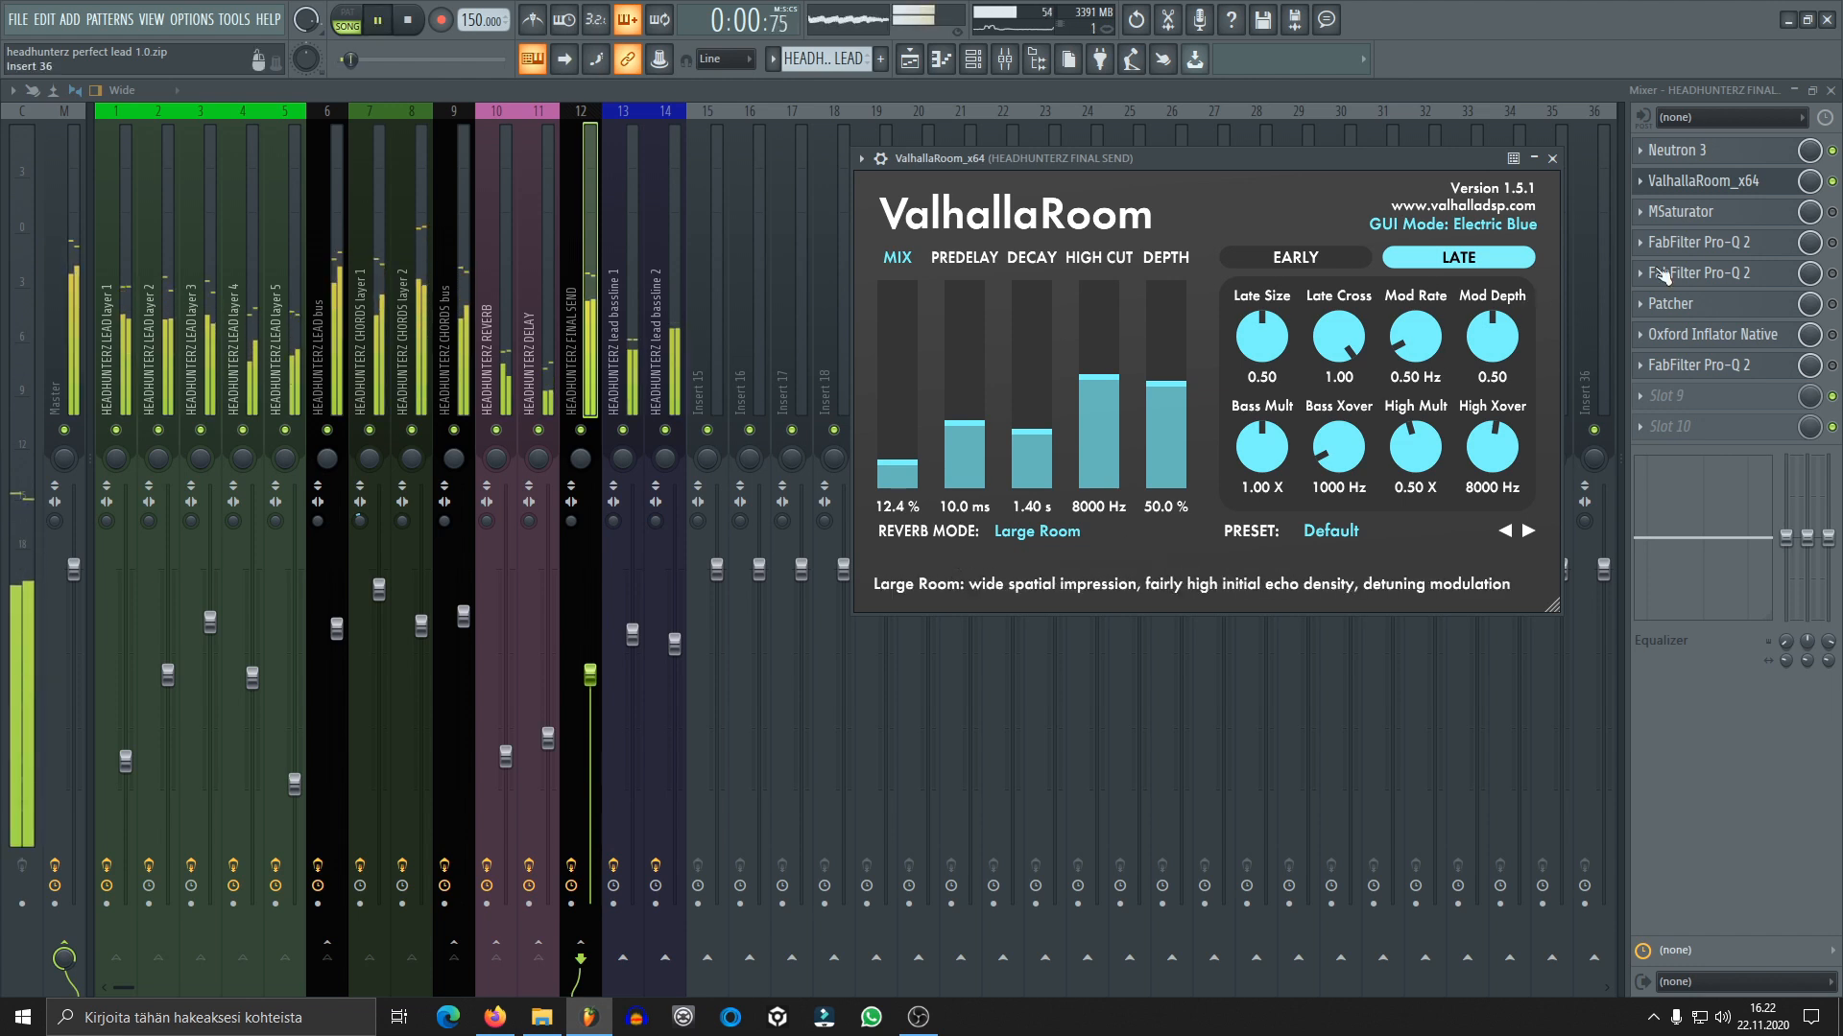
pyautogui.click(1833, 181)
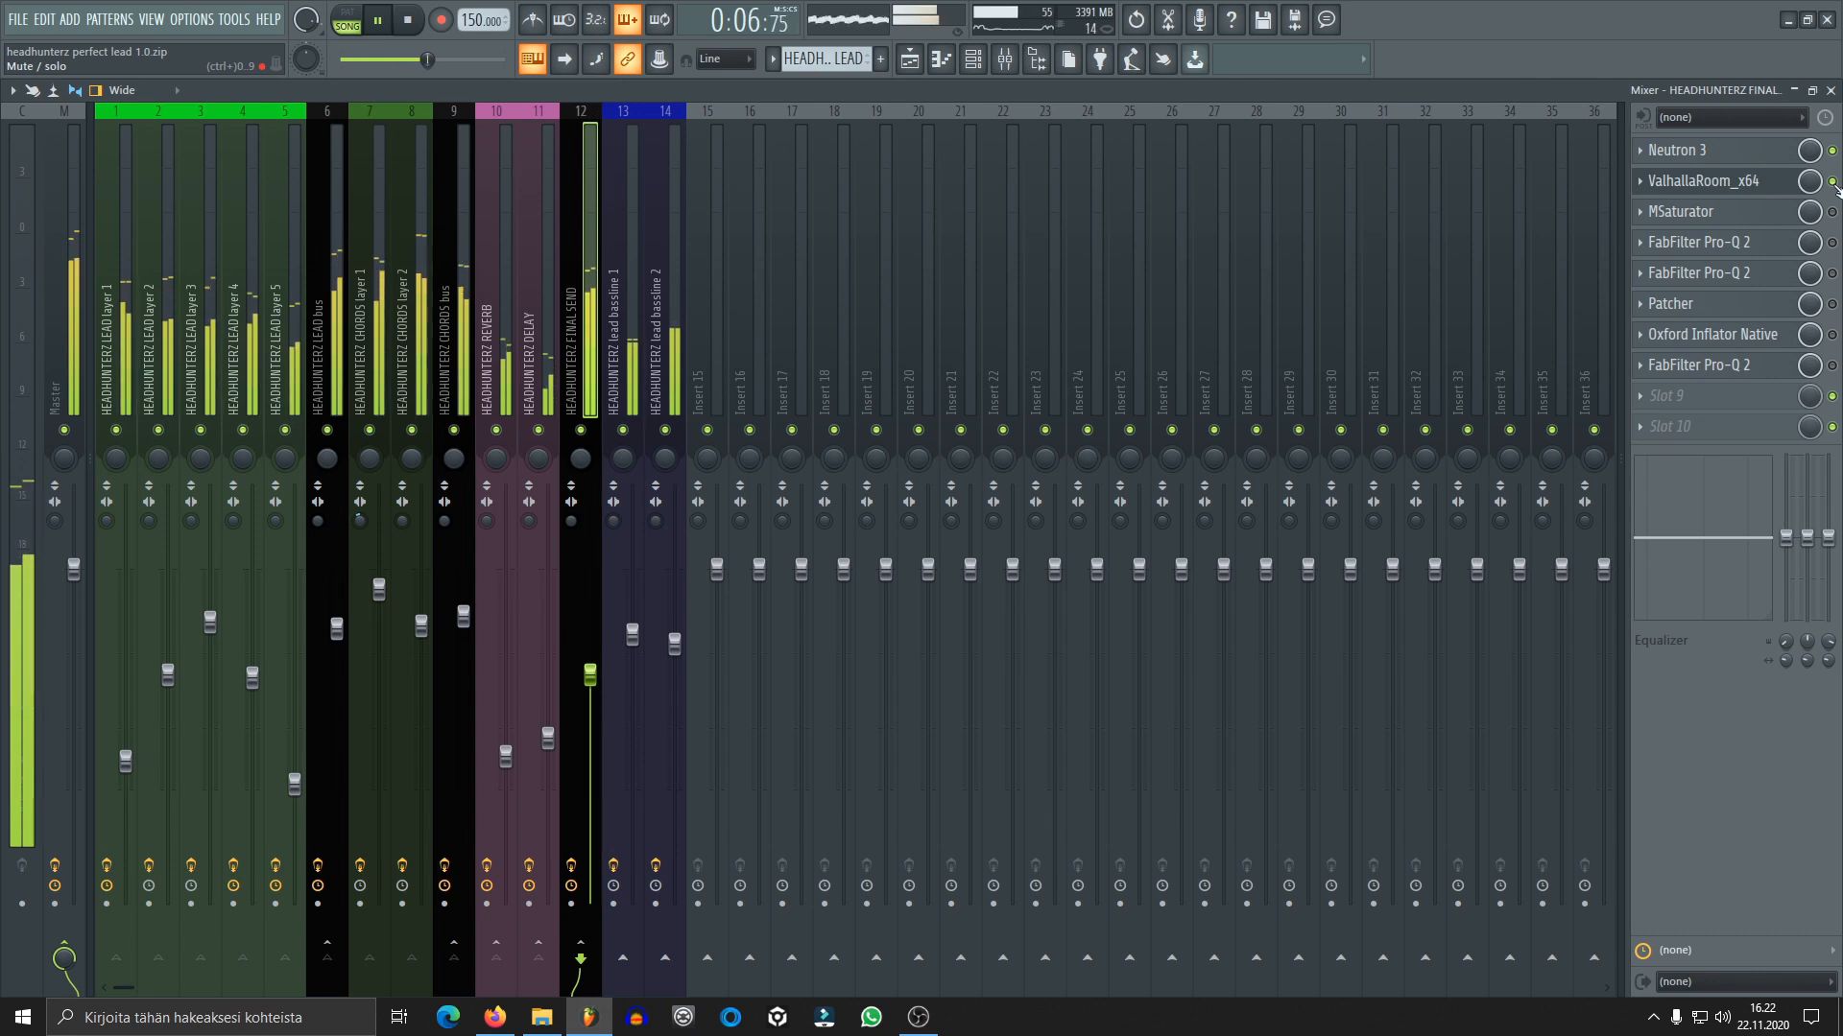
pyautogui.press('space')
# Enable MSaturator on the FINAL SEND track, review its settings, and audition the mix with it active
pyautogui.click(1721, 213)
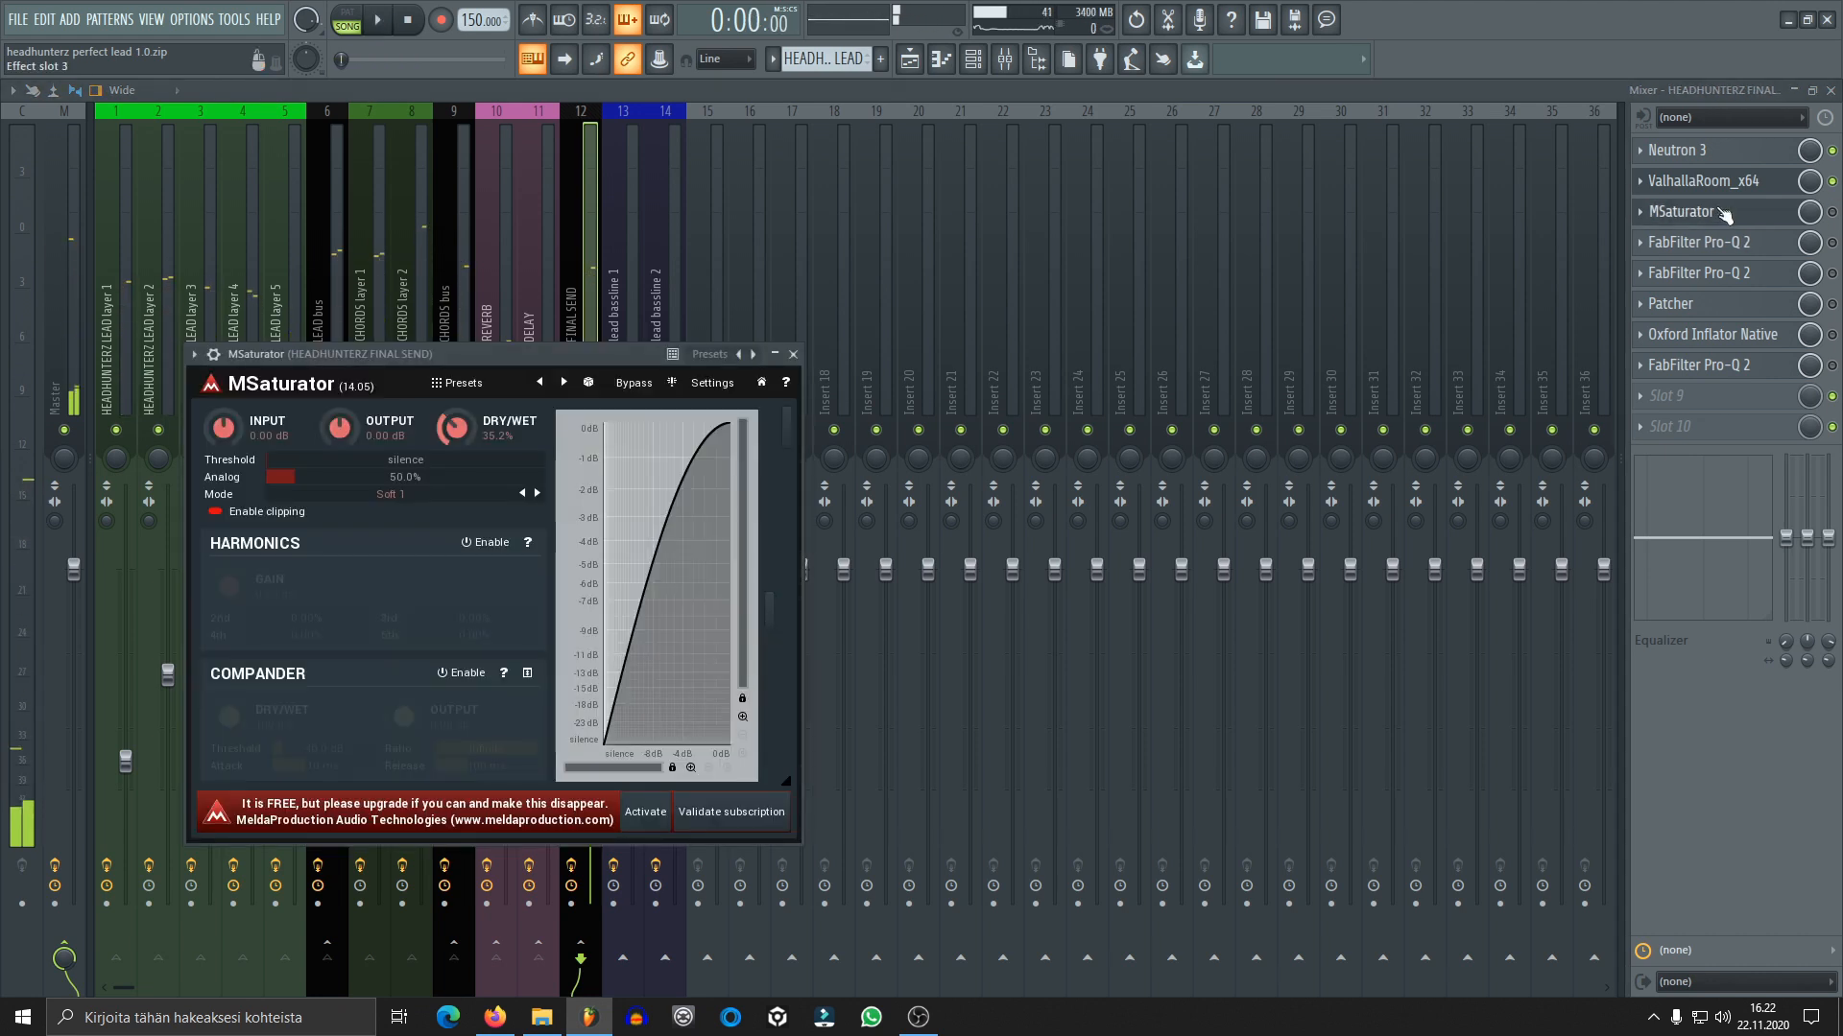
pyautogui.click(1756, 222)
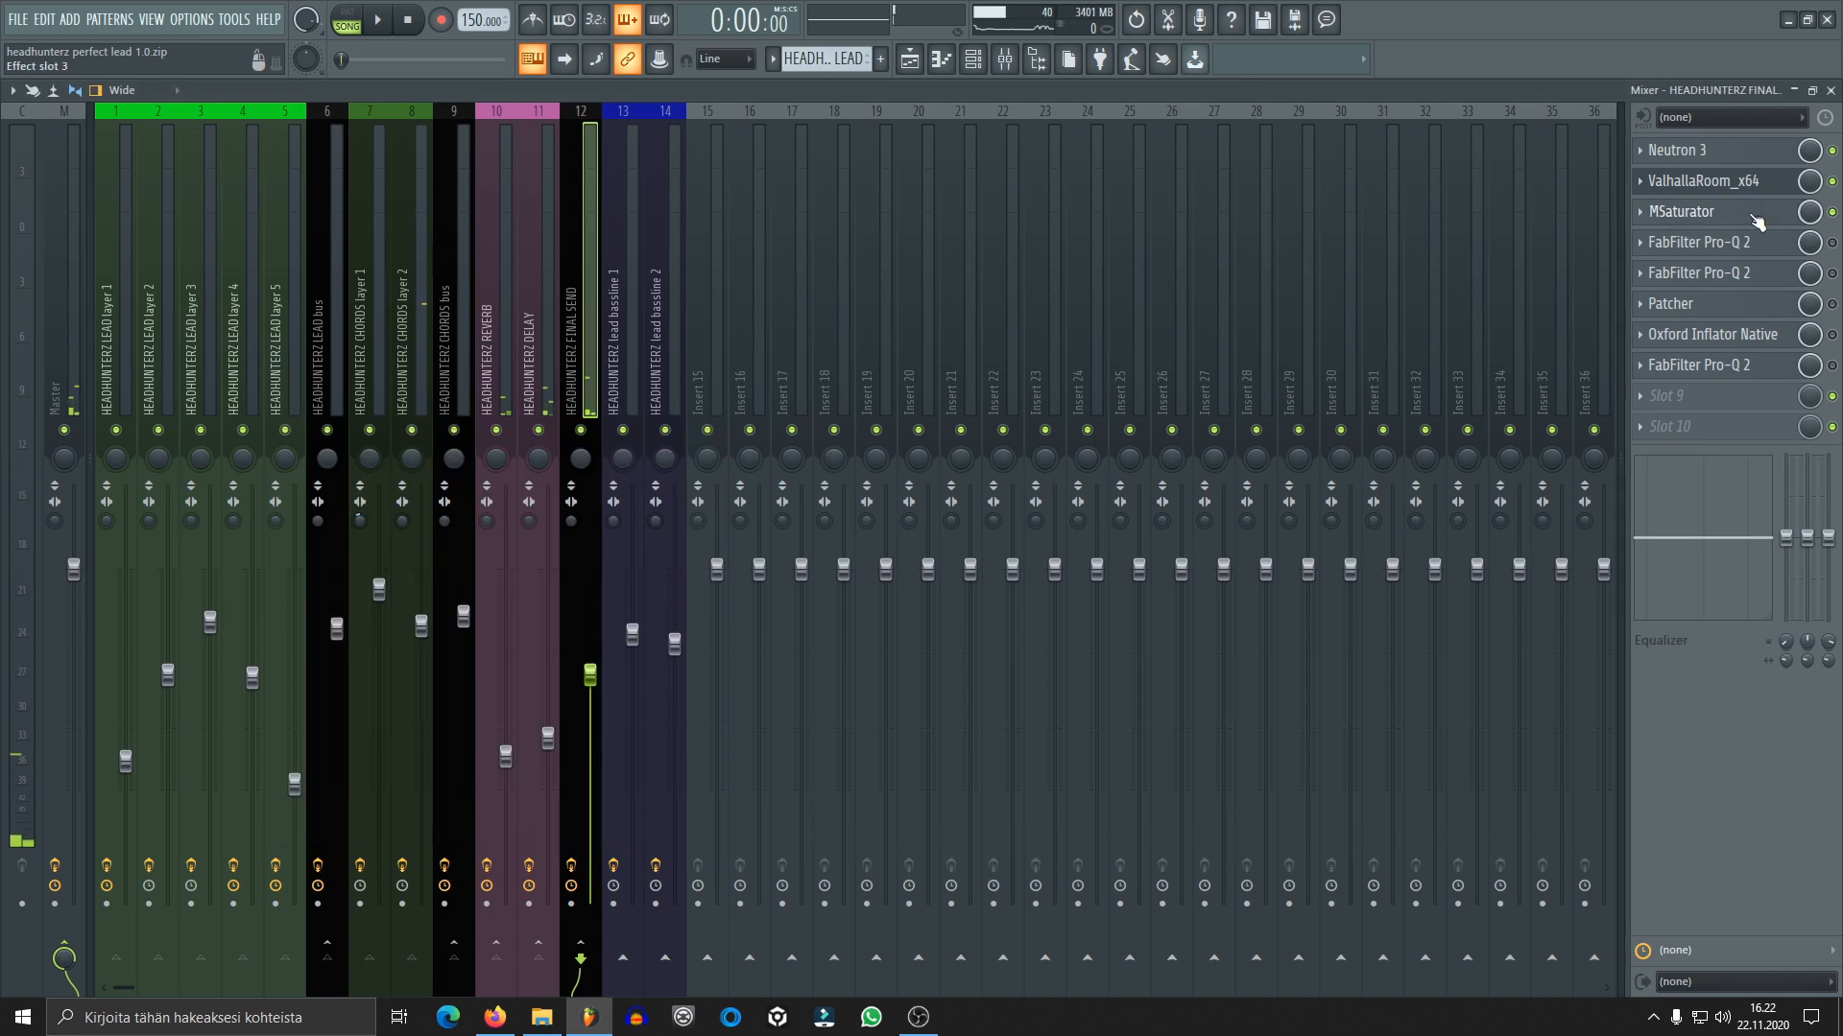
pyautogui.click(1756, 221)
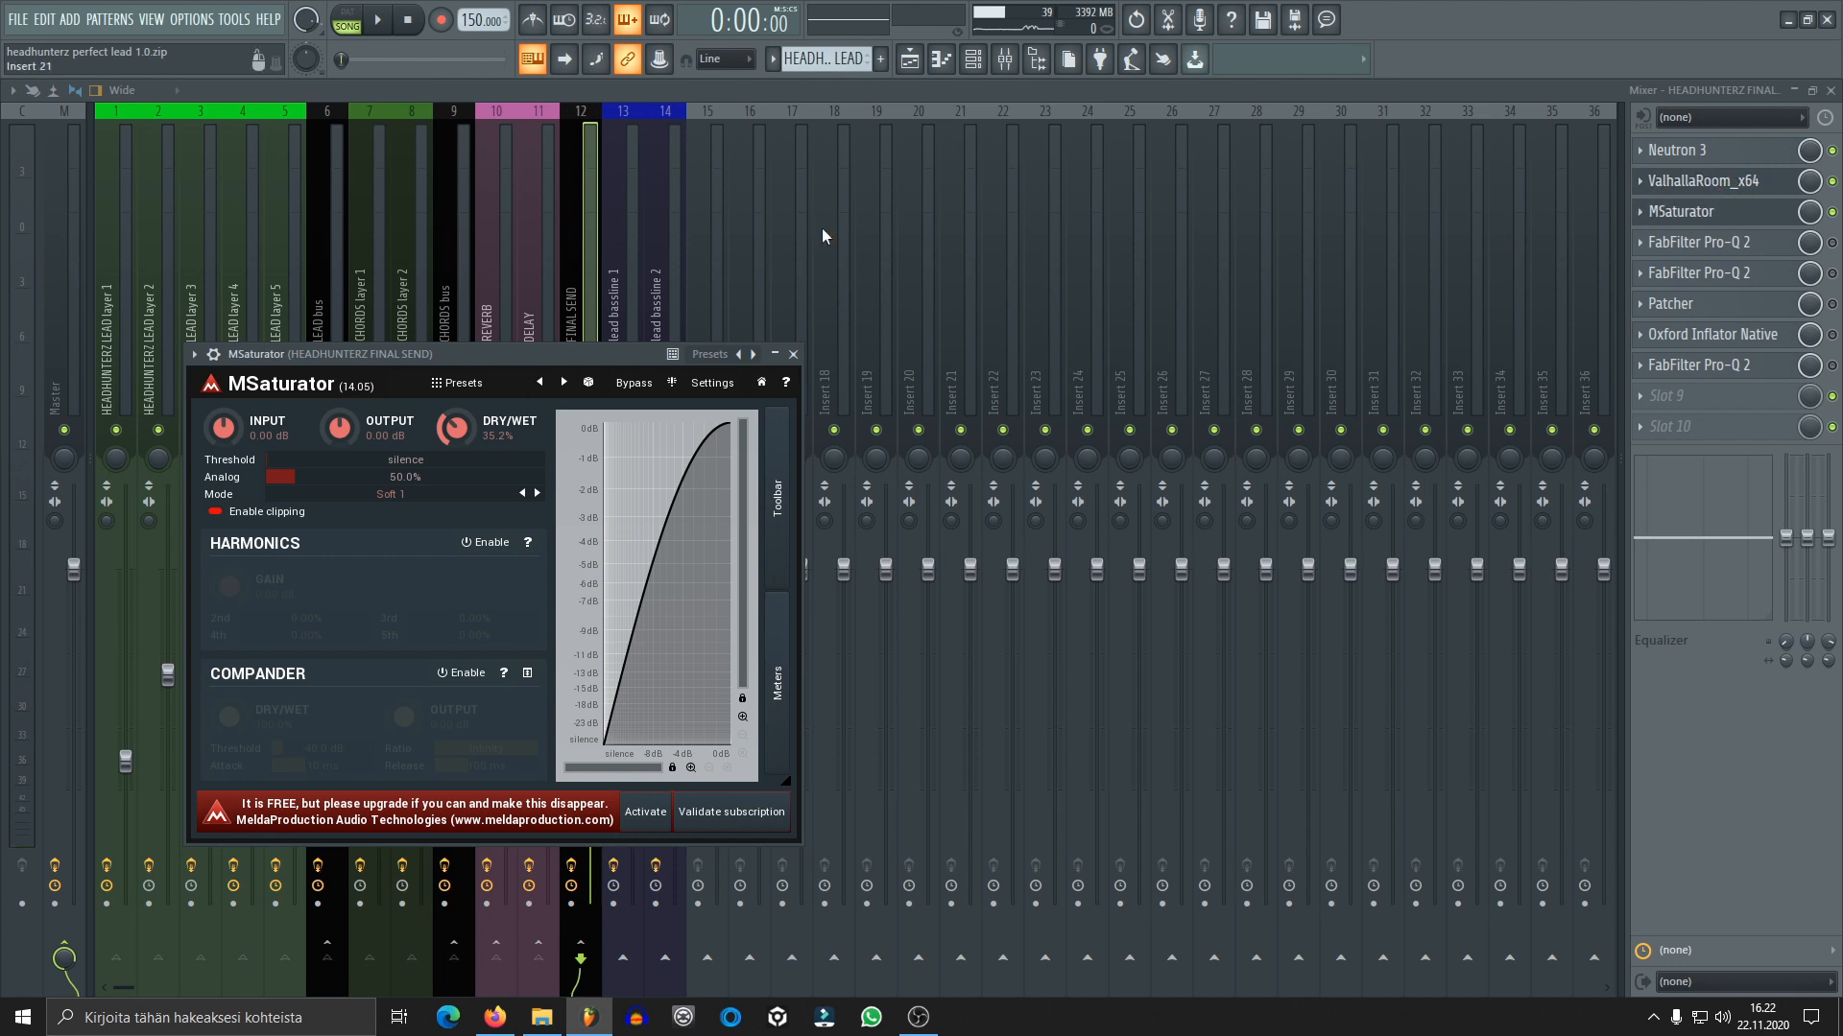
pyautogui.moveTo(584, 356); pyautogui.dragTo(763, 324)
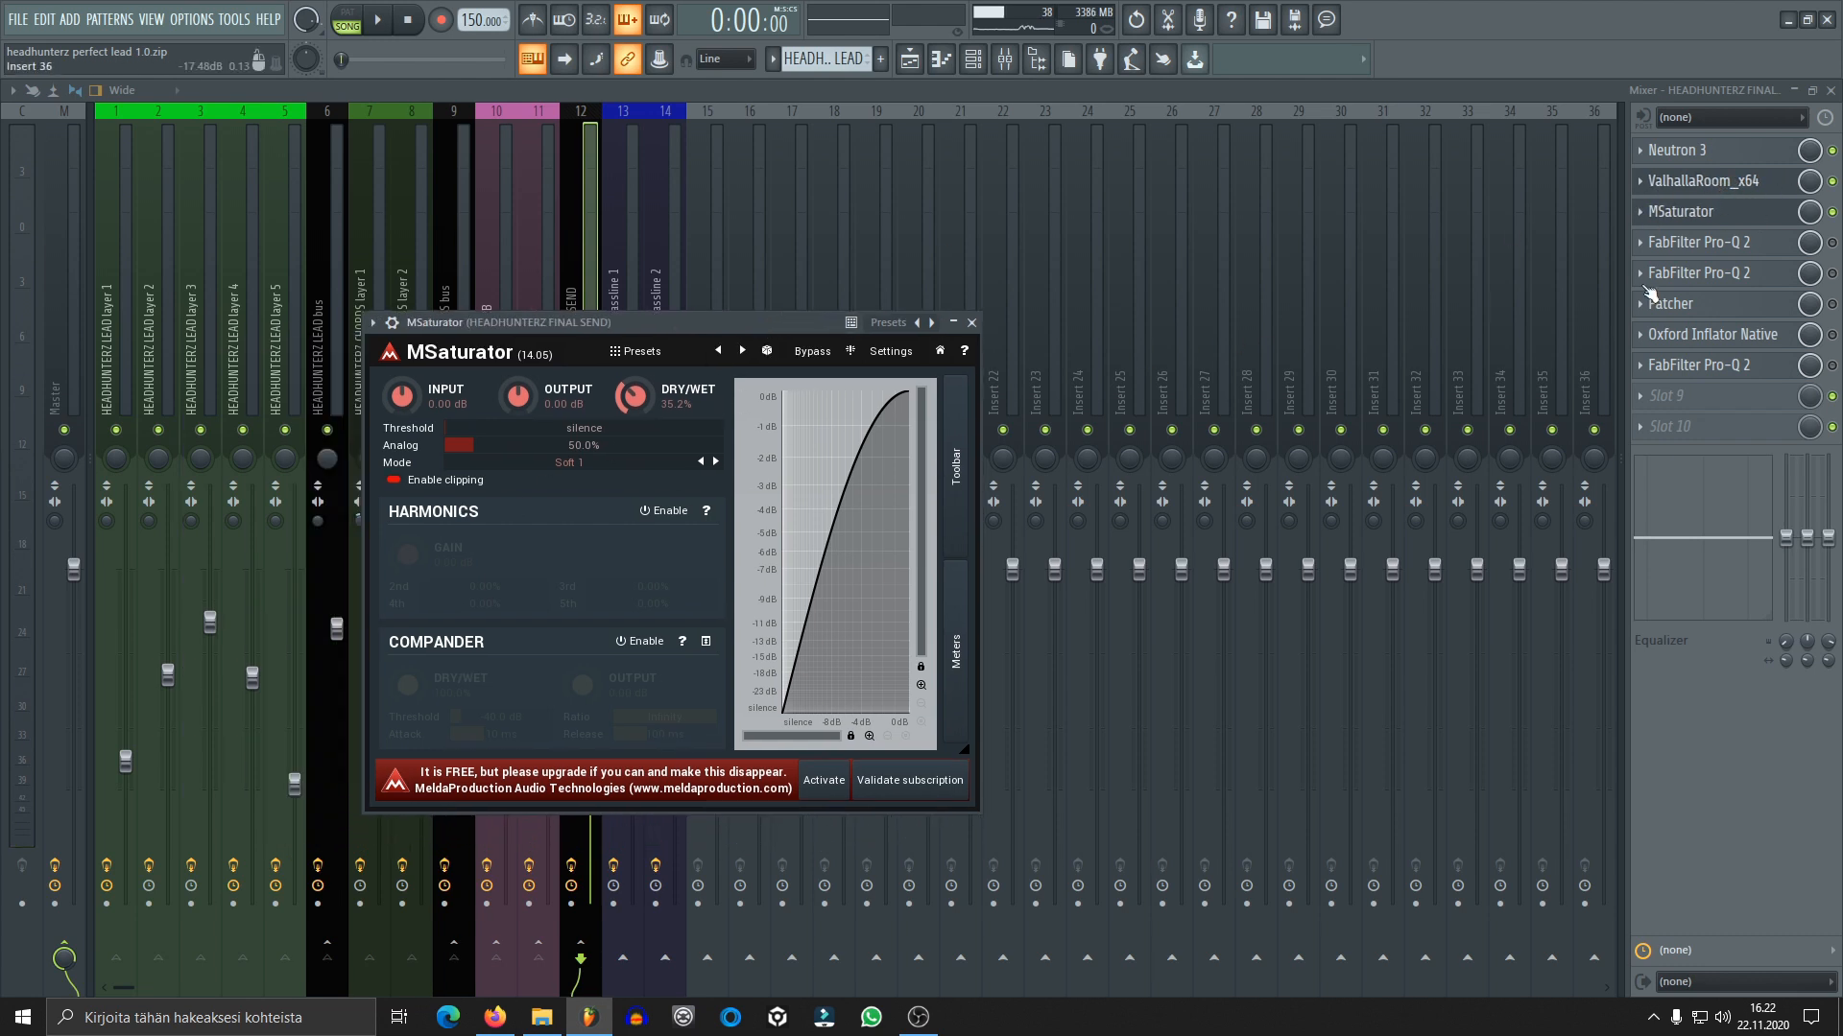
pyautogui.press('space')
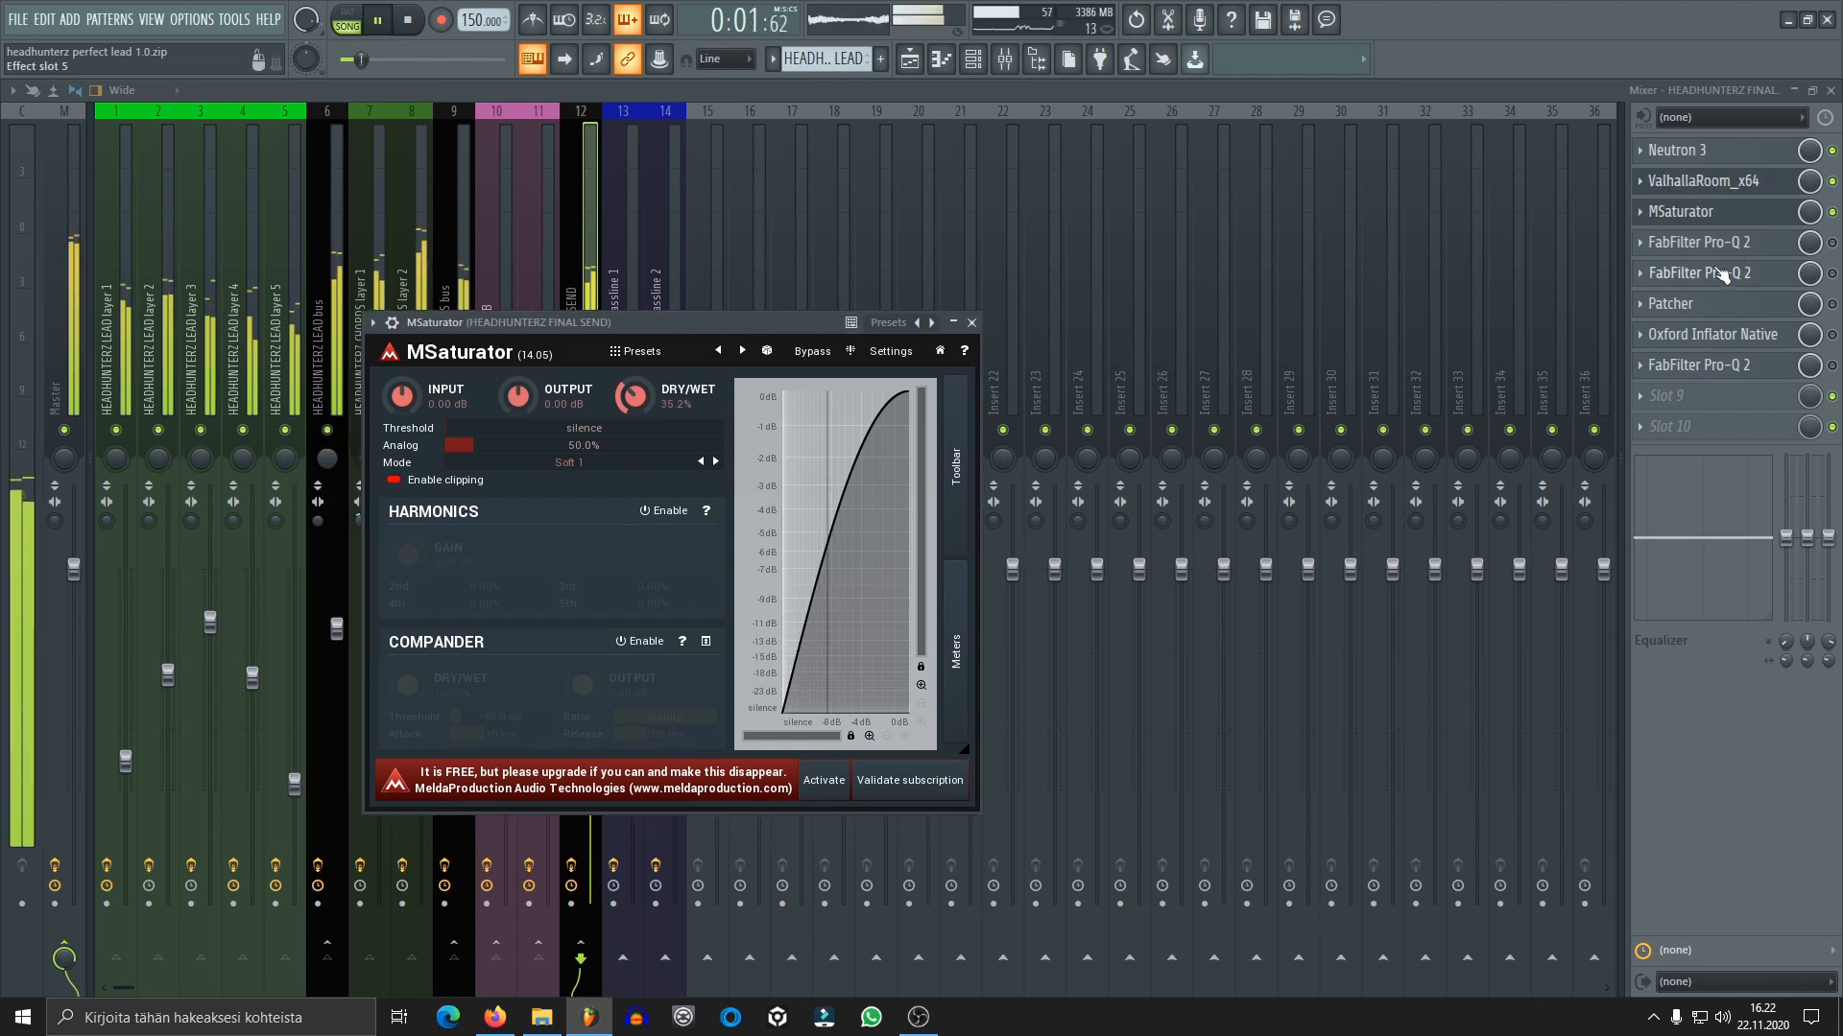
pyautogui.press('space')
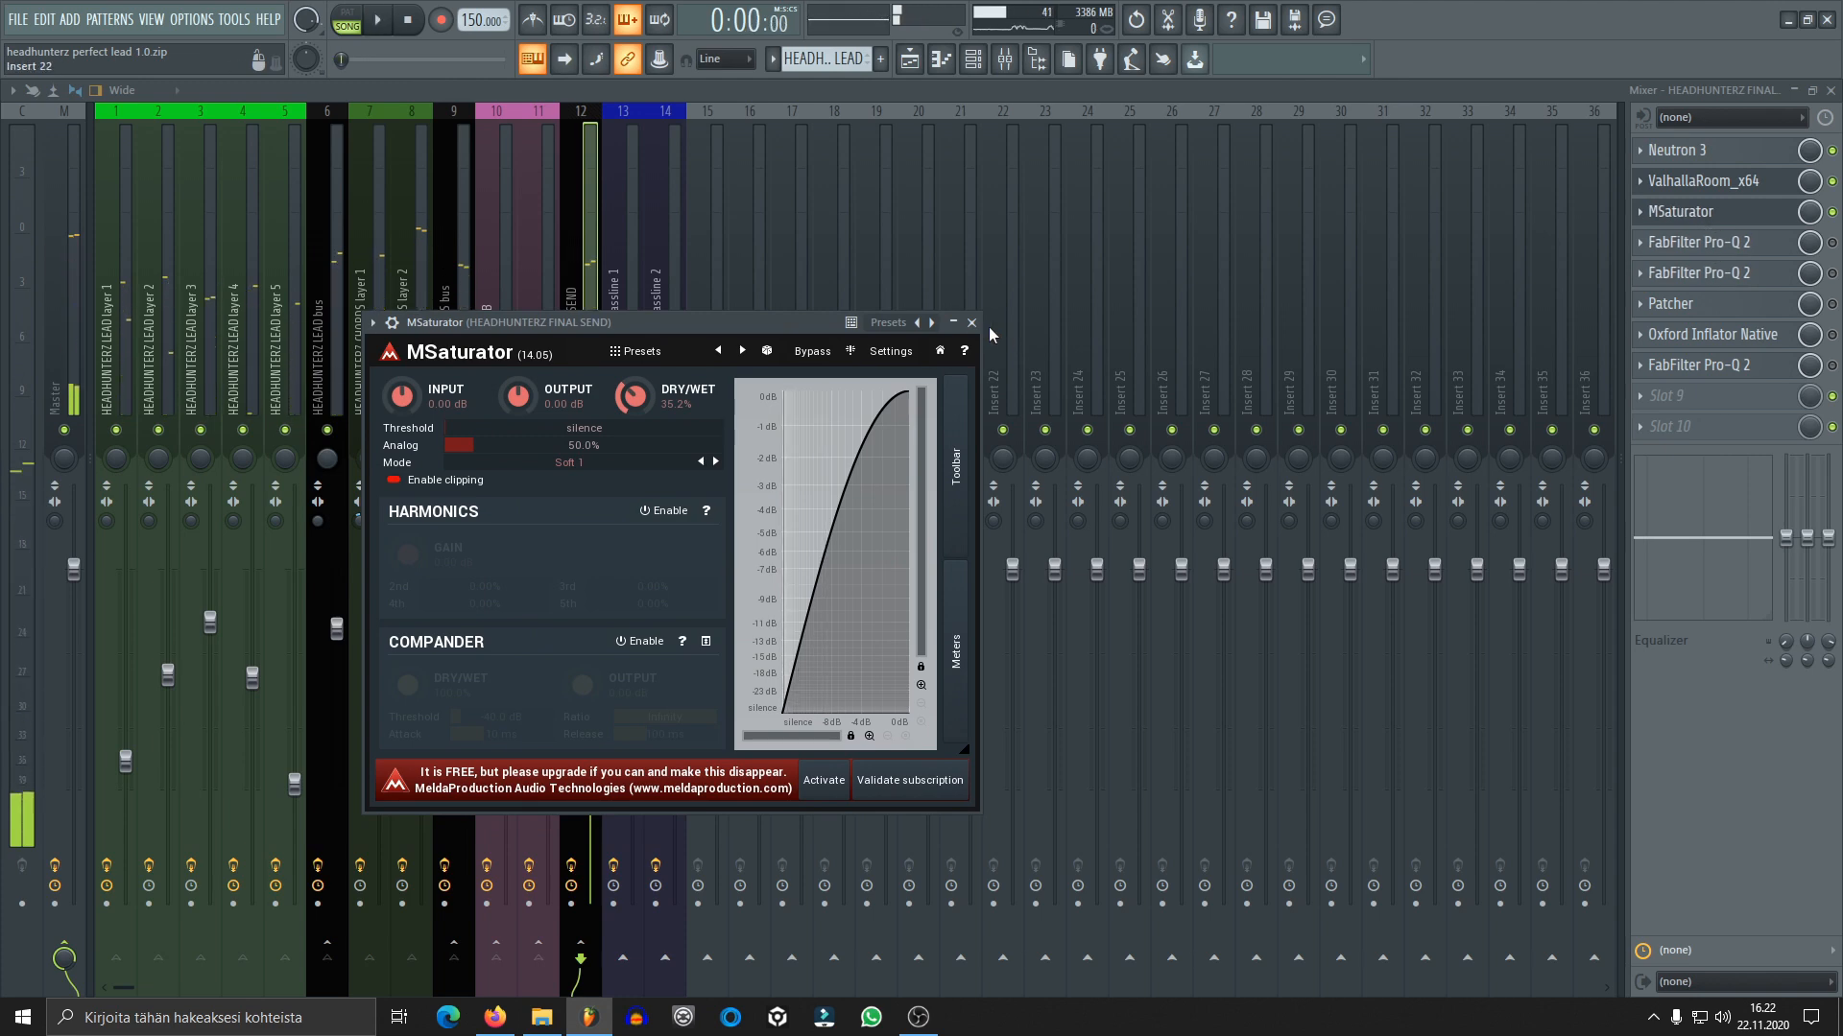
pyautogui.click(972, 322)
# Enable the FabFilter Pro-Q 2 in effect slot 4, review its mid/side bands, and audition the mix with it active
pyautogui.click(1723, 242)
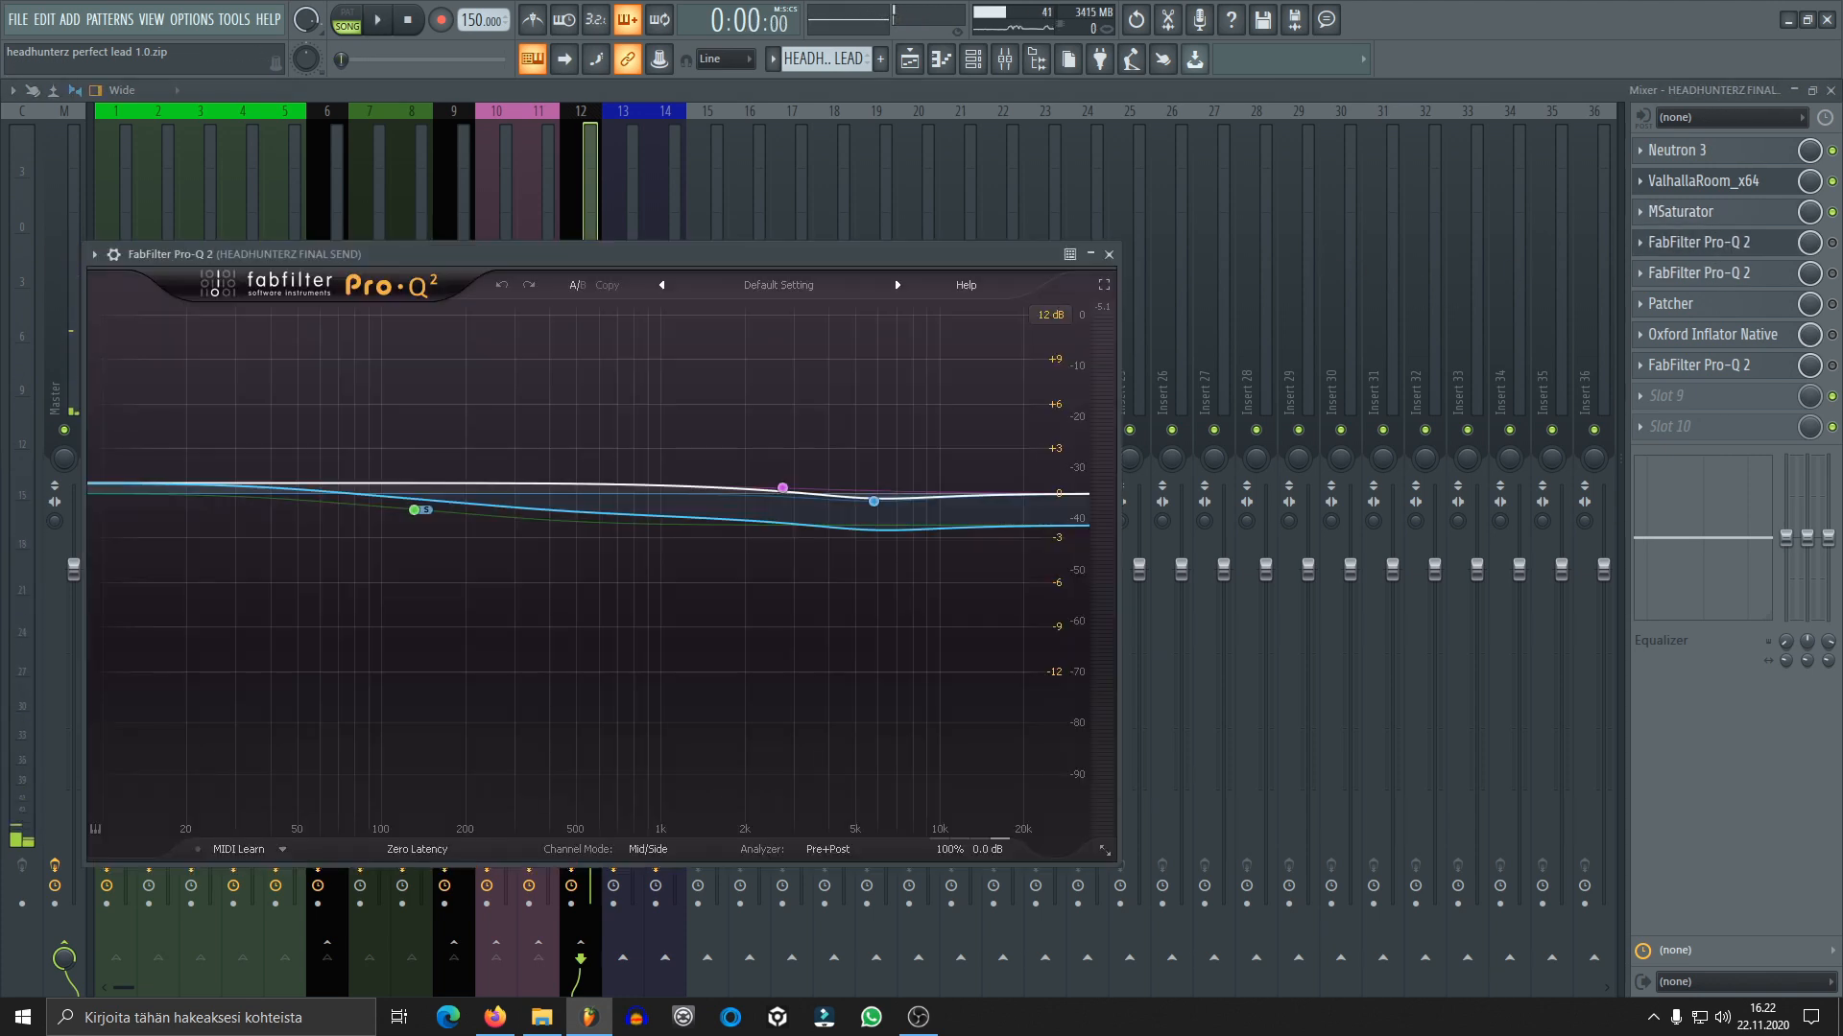
pyautogui.click(1781, 241)
pyautogui.click(1781, 242)
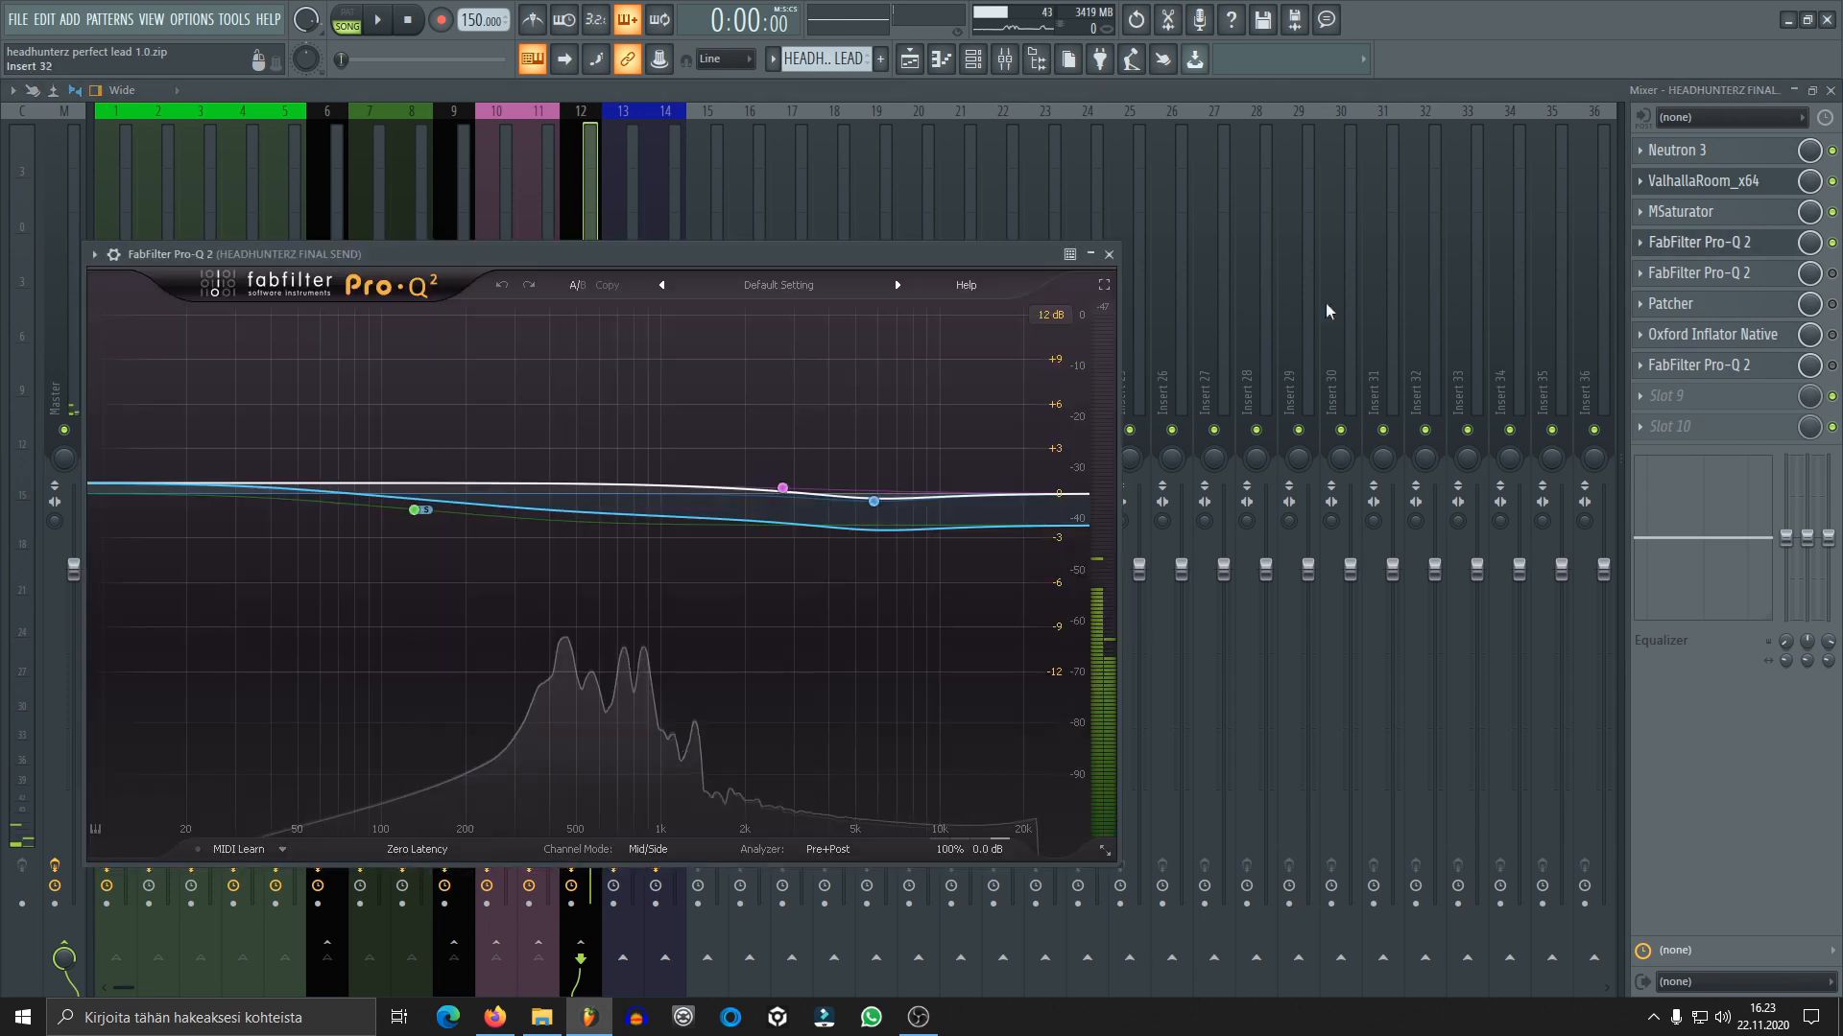
pyautogui.moveTo(419, 515)
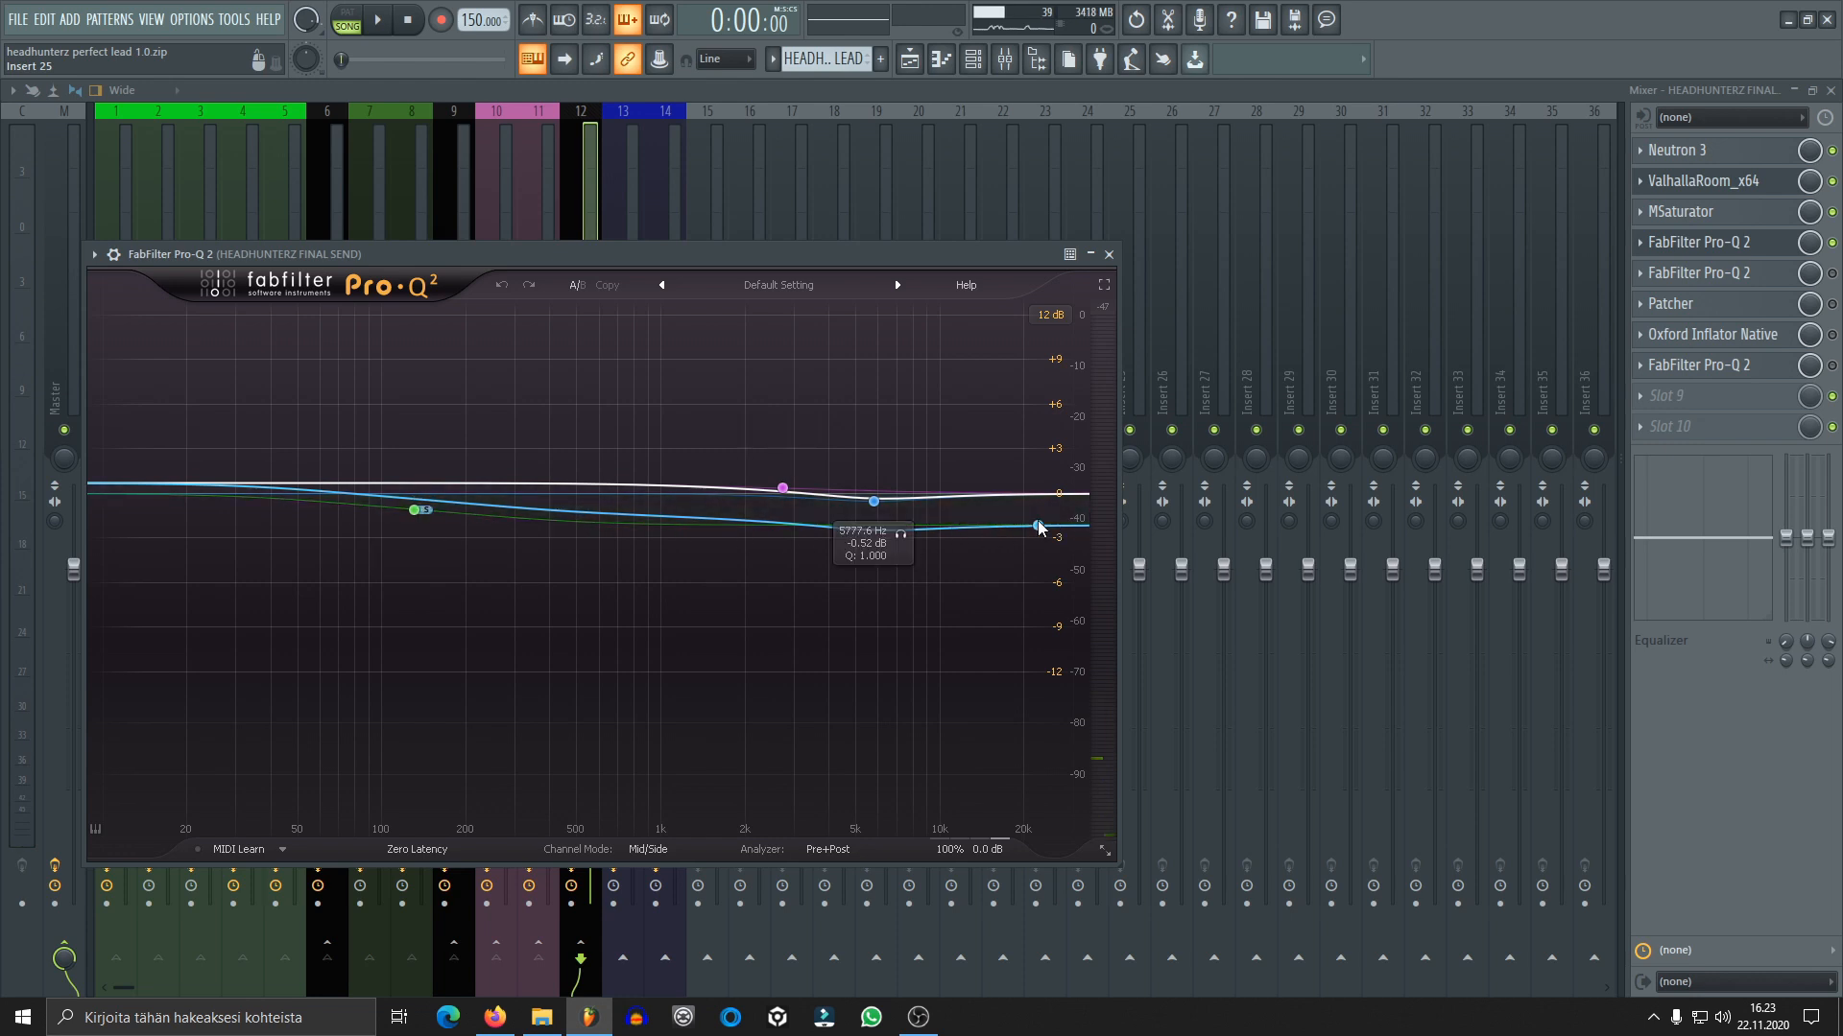
pyautogui.moveTo(944, 529); pyautogui.dragTo(793, 535)
pyautogui.press('space')
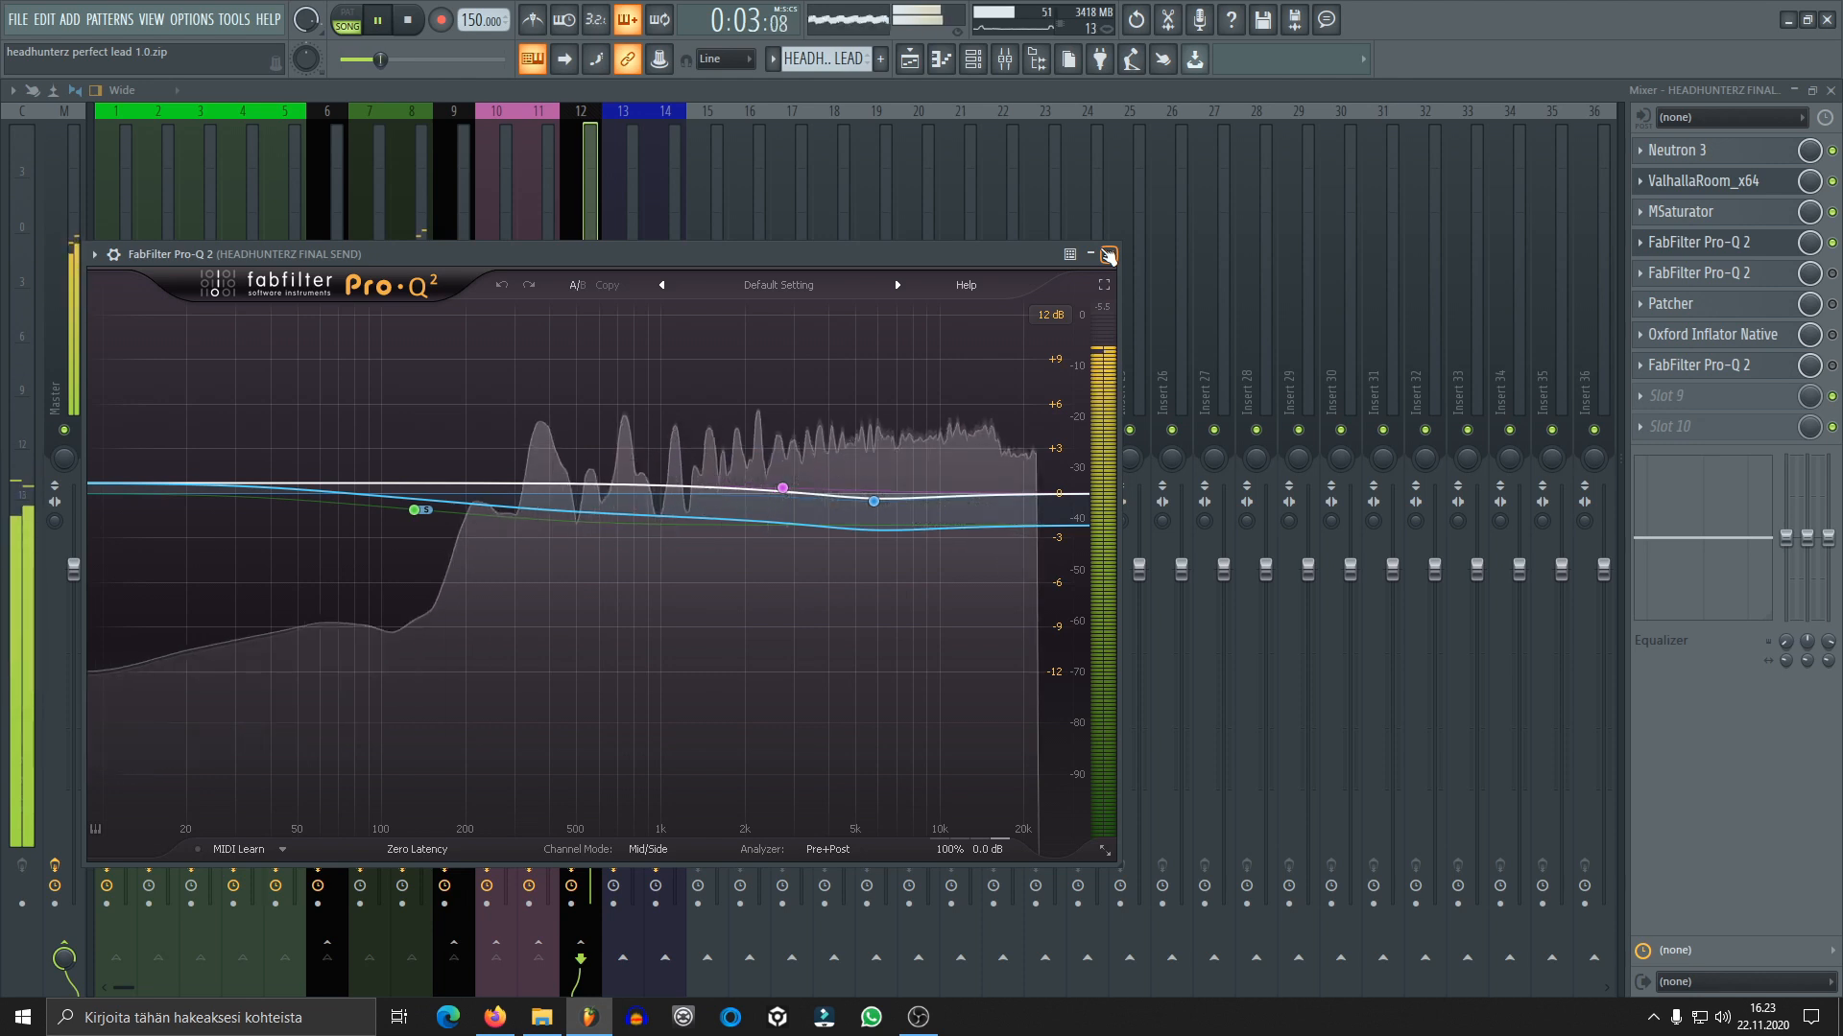
pyautogui.click(1109, 254)
pyautogui.press('space')
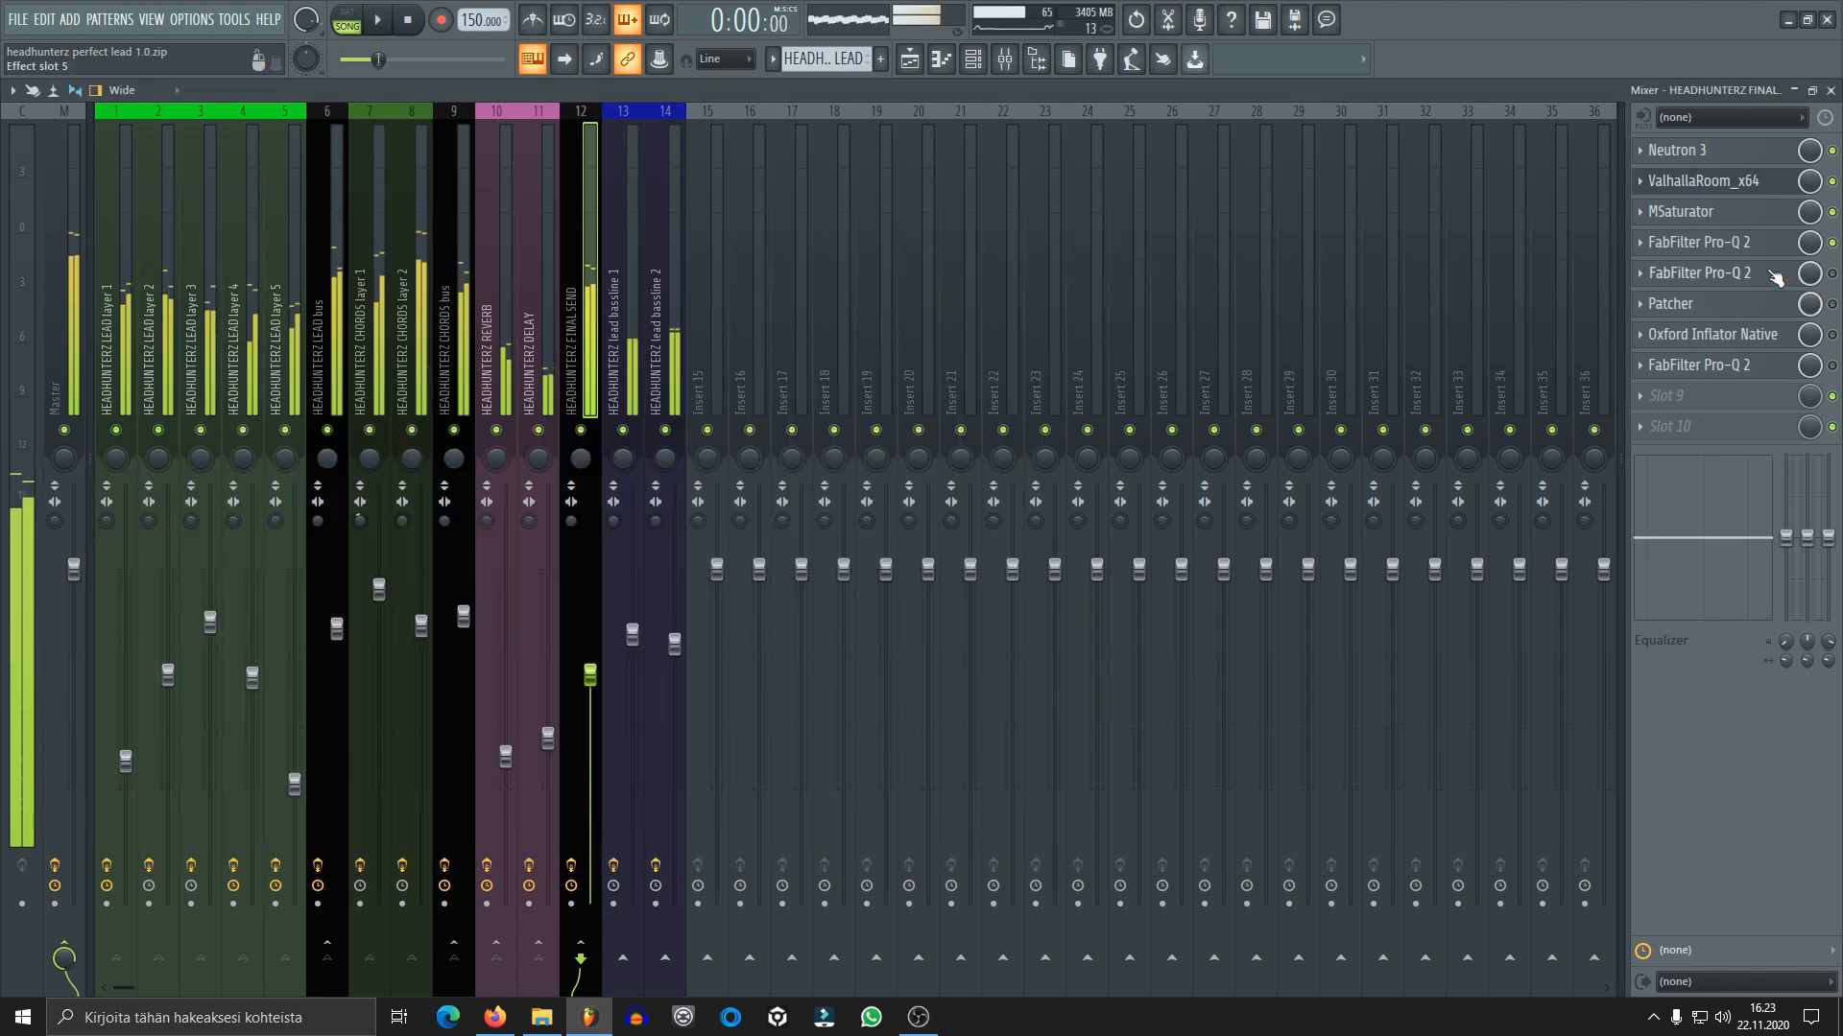
# Review the bands of the FabFilter Pro-Q 2 in effect slot 5, enable it, and audition the mix
pyautogui.click(1771, 272)
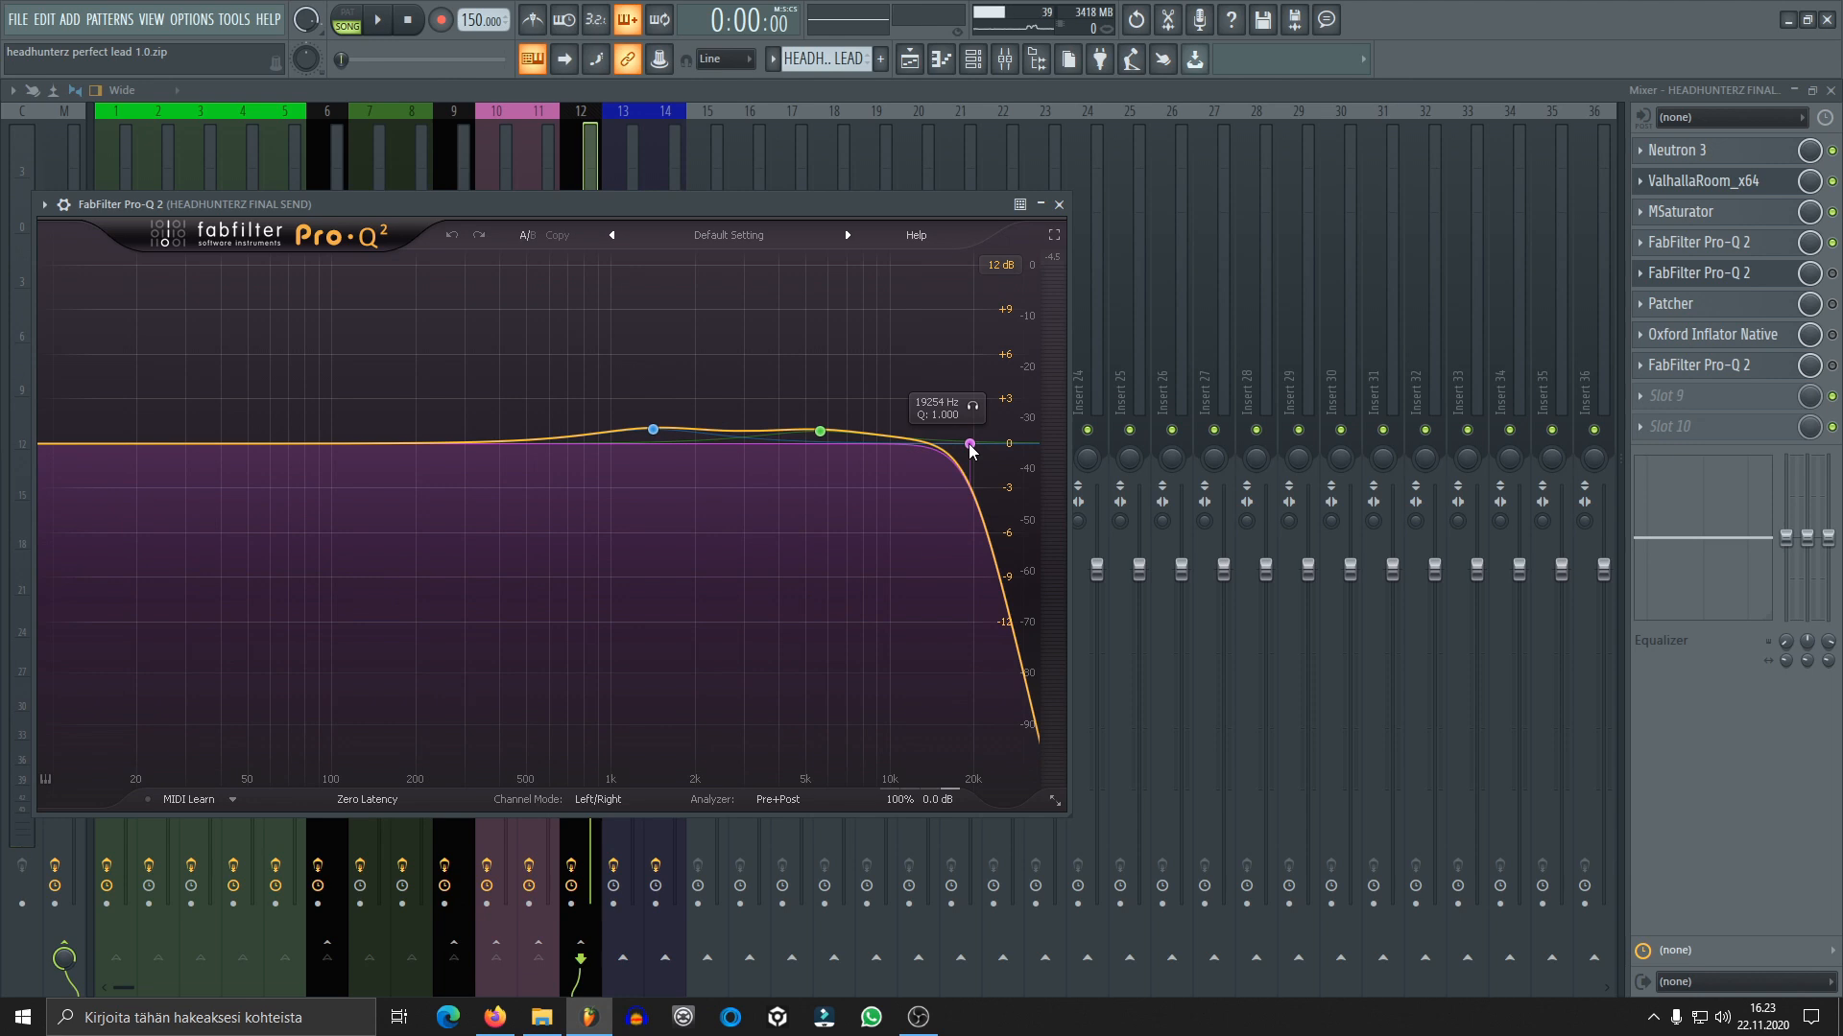
pyautogui.press('space')
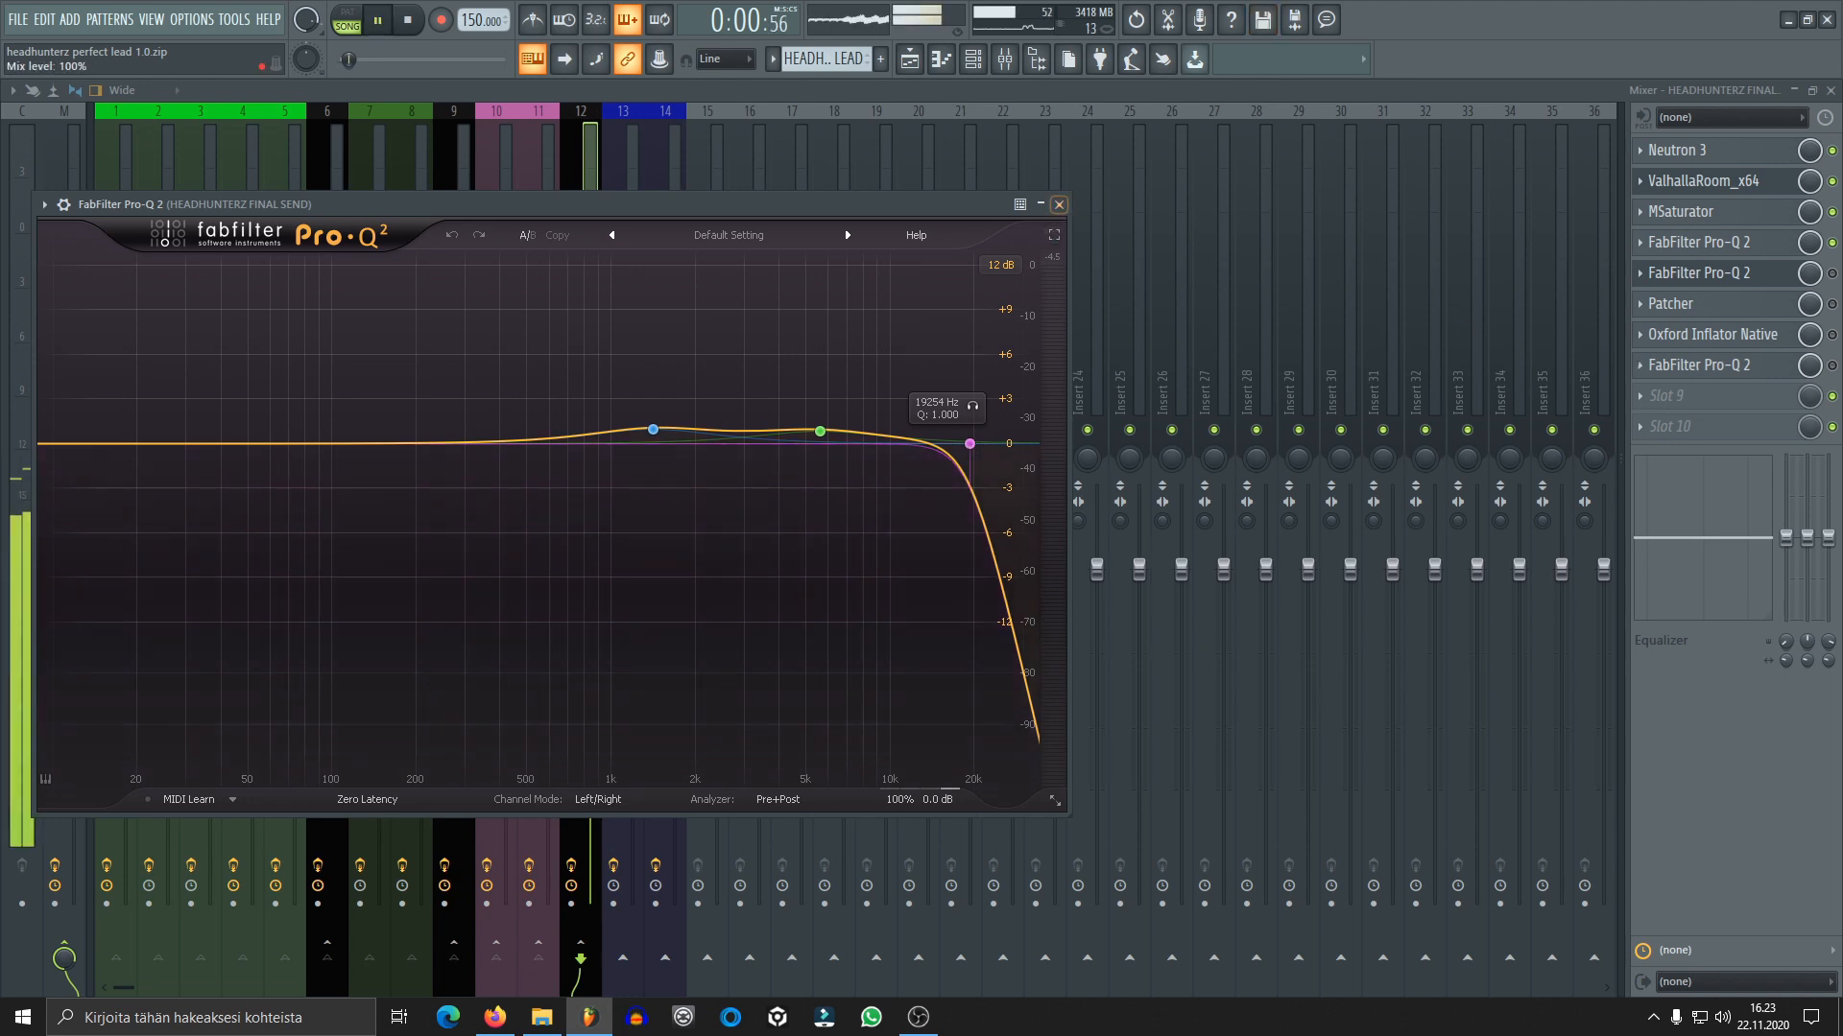
pyautogui.click(1058, 204)
pyautogui.click(1754, 279)
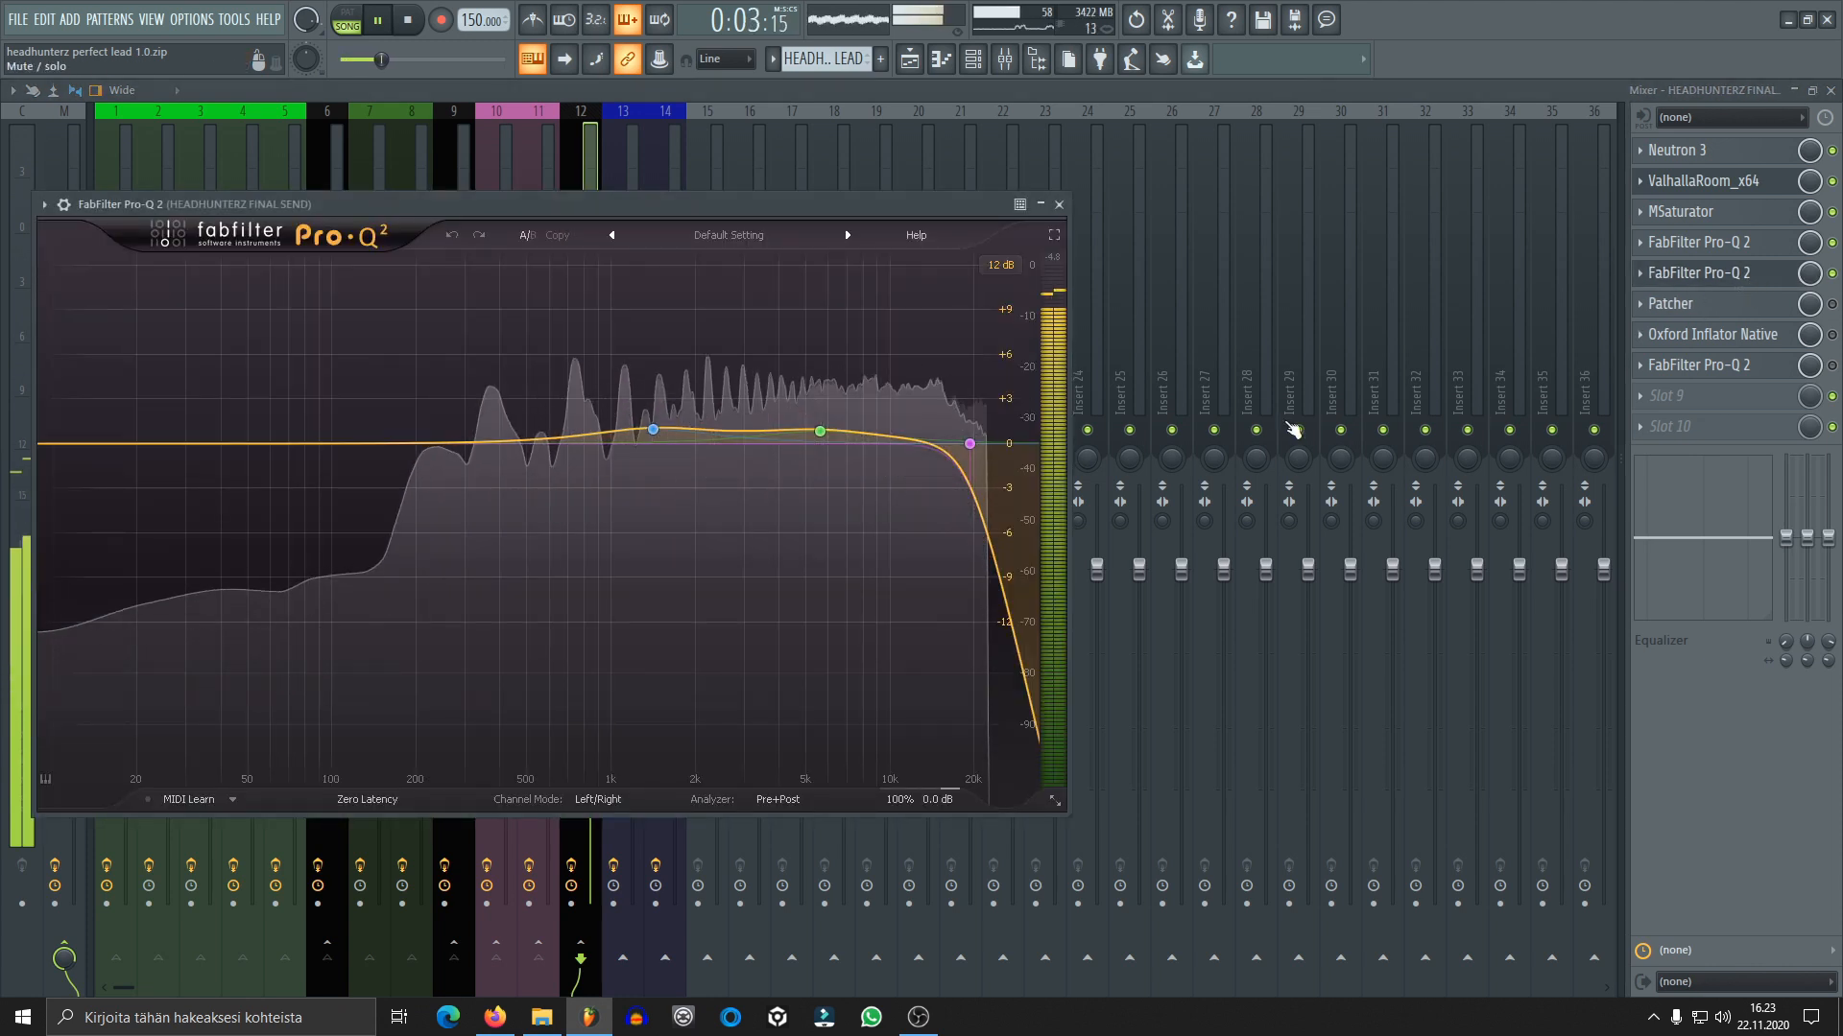
pyautogui.press('space')
pyautogui.click(1060, 204)
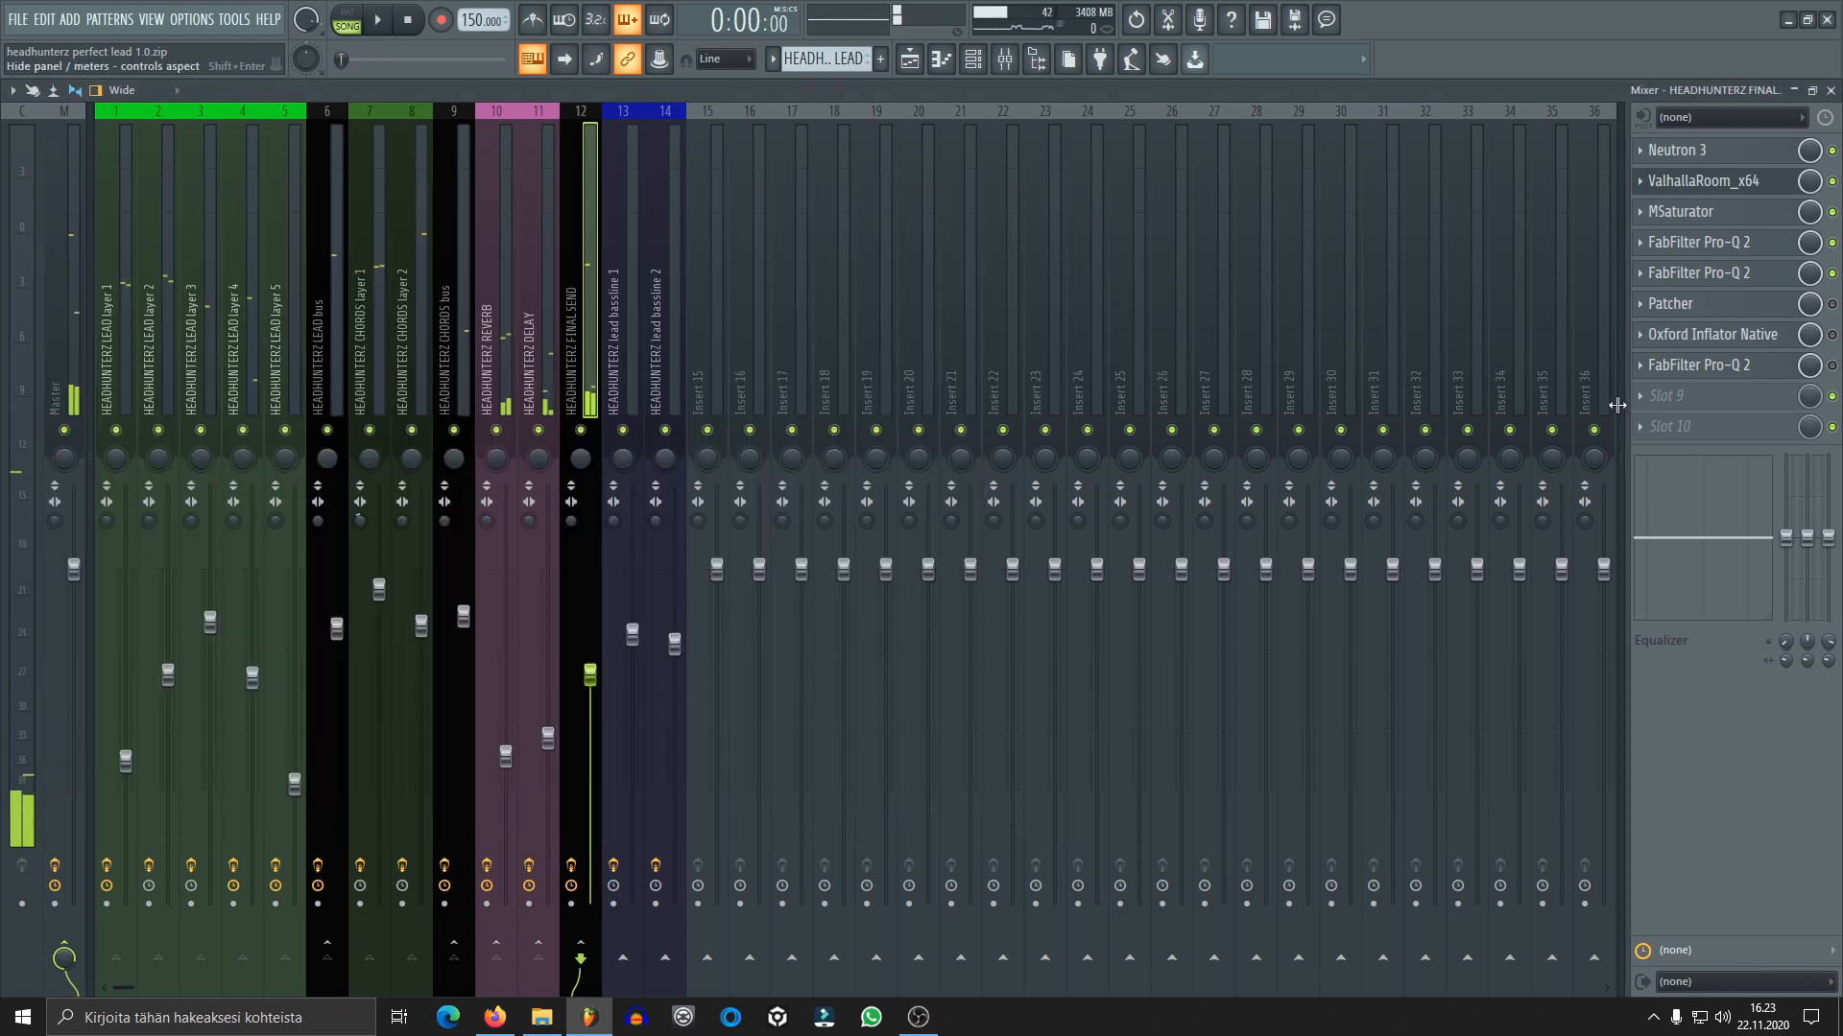
# Open Patcher's Youlean Freq Glue surface, enable Patcher on the FINAL SEND track, and audition the mix
pyautogui.click(1718, 304)
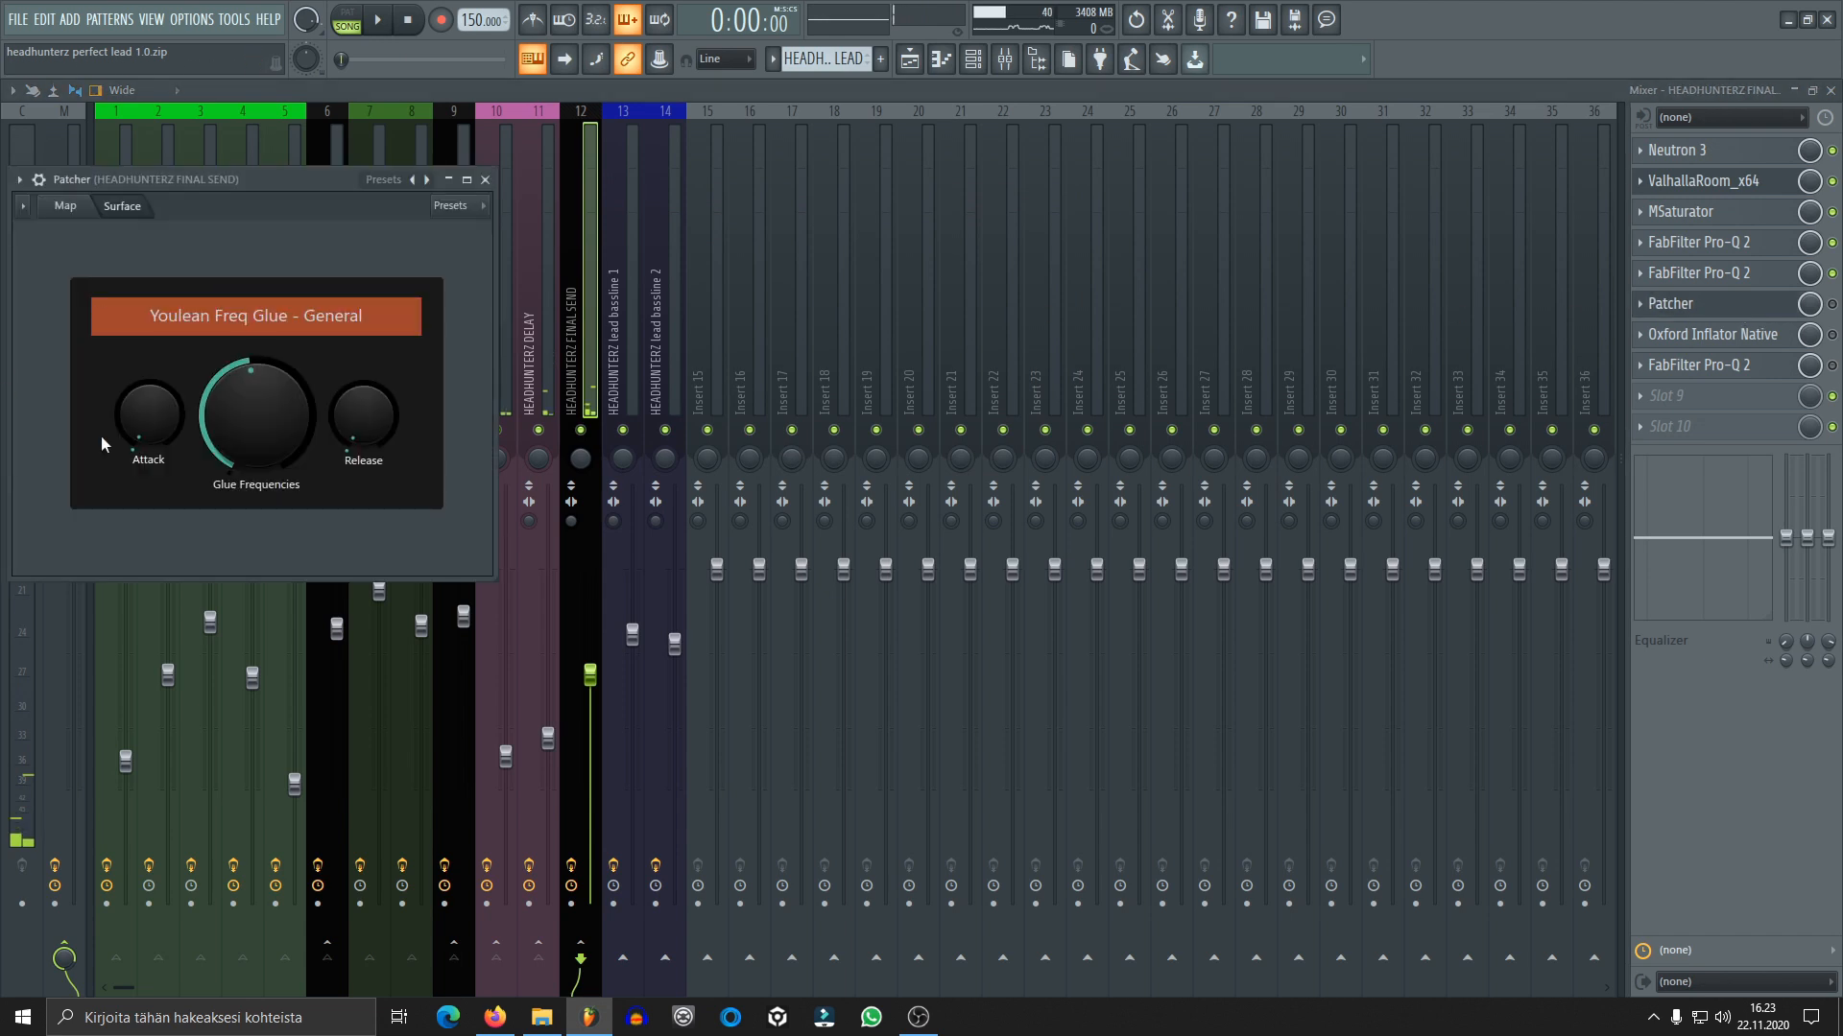
pyautogui.click(1832, 303)
pyautogui.press('space')
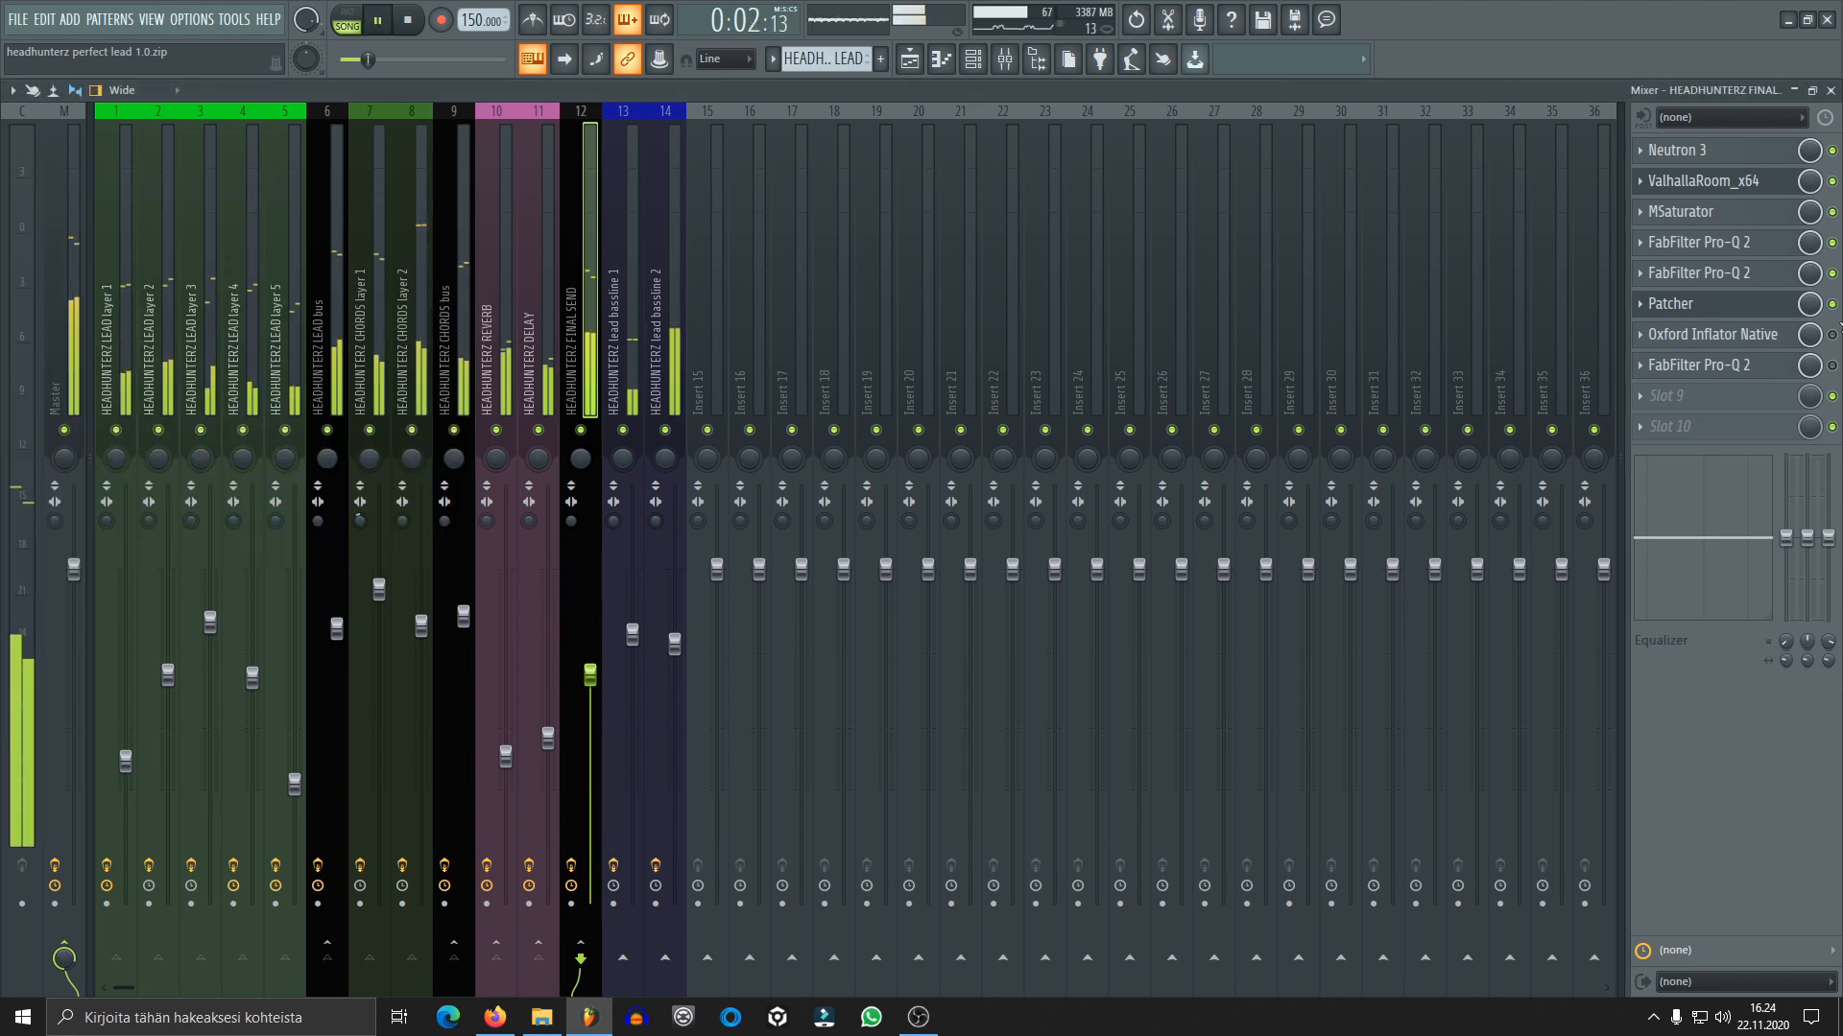
pyautogui.press('space')
# Enable Oxford Inflator Native on the FINAL SEND track, and audition the mix while watching its level meters
pyautogui.click(1766, 336)
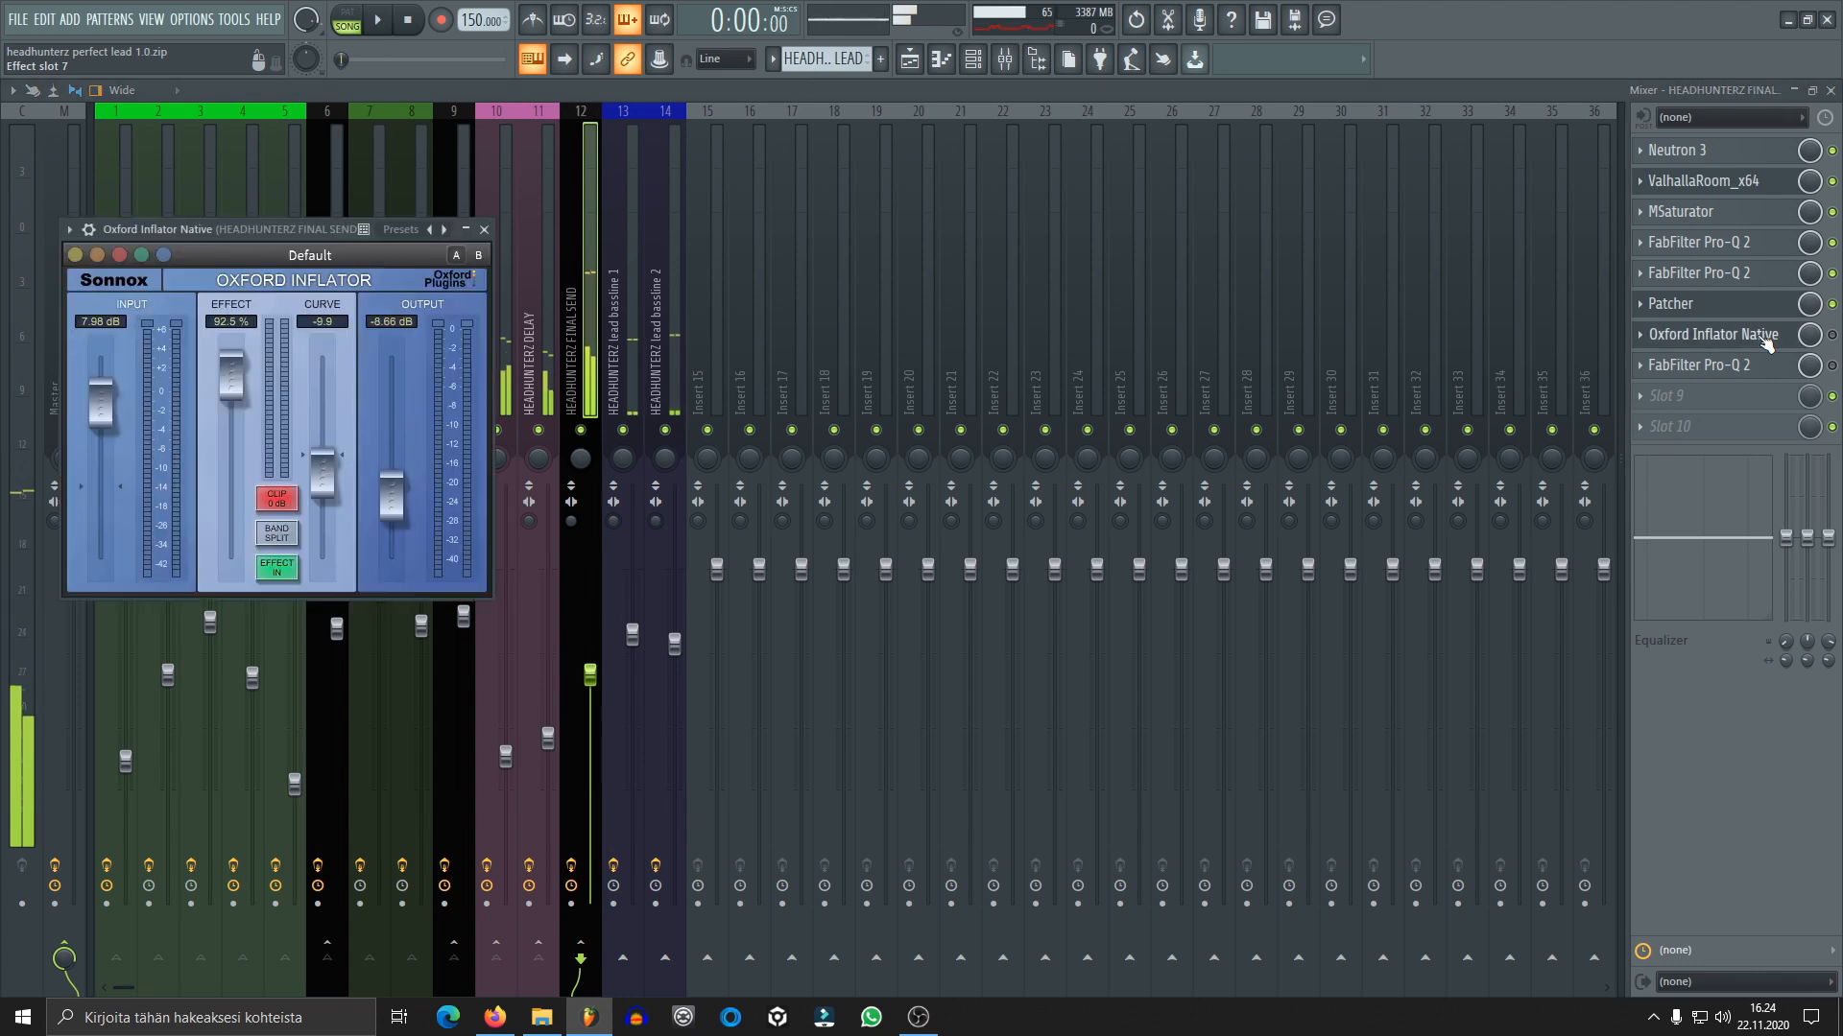
pyautogui.click(1832, 336)
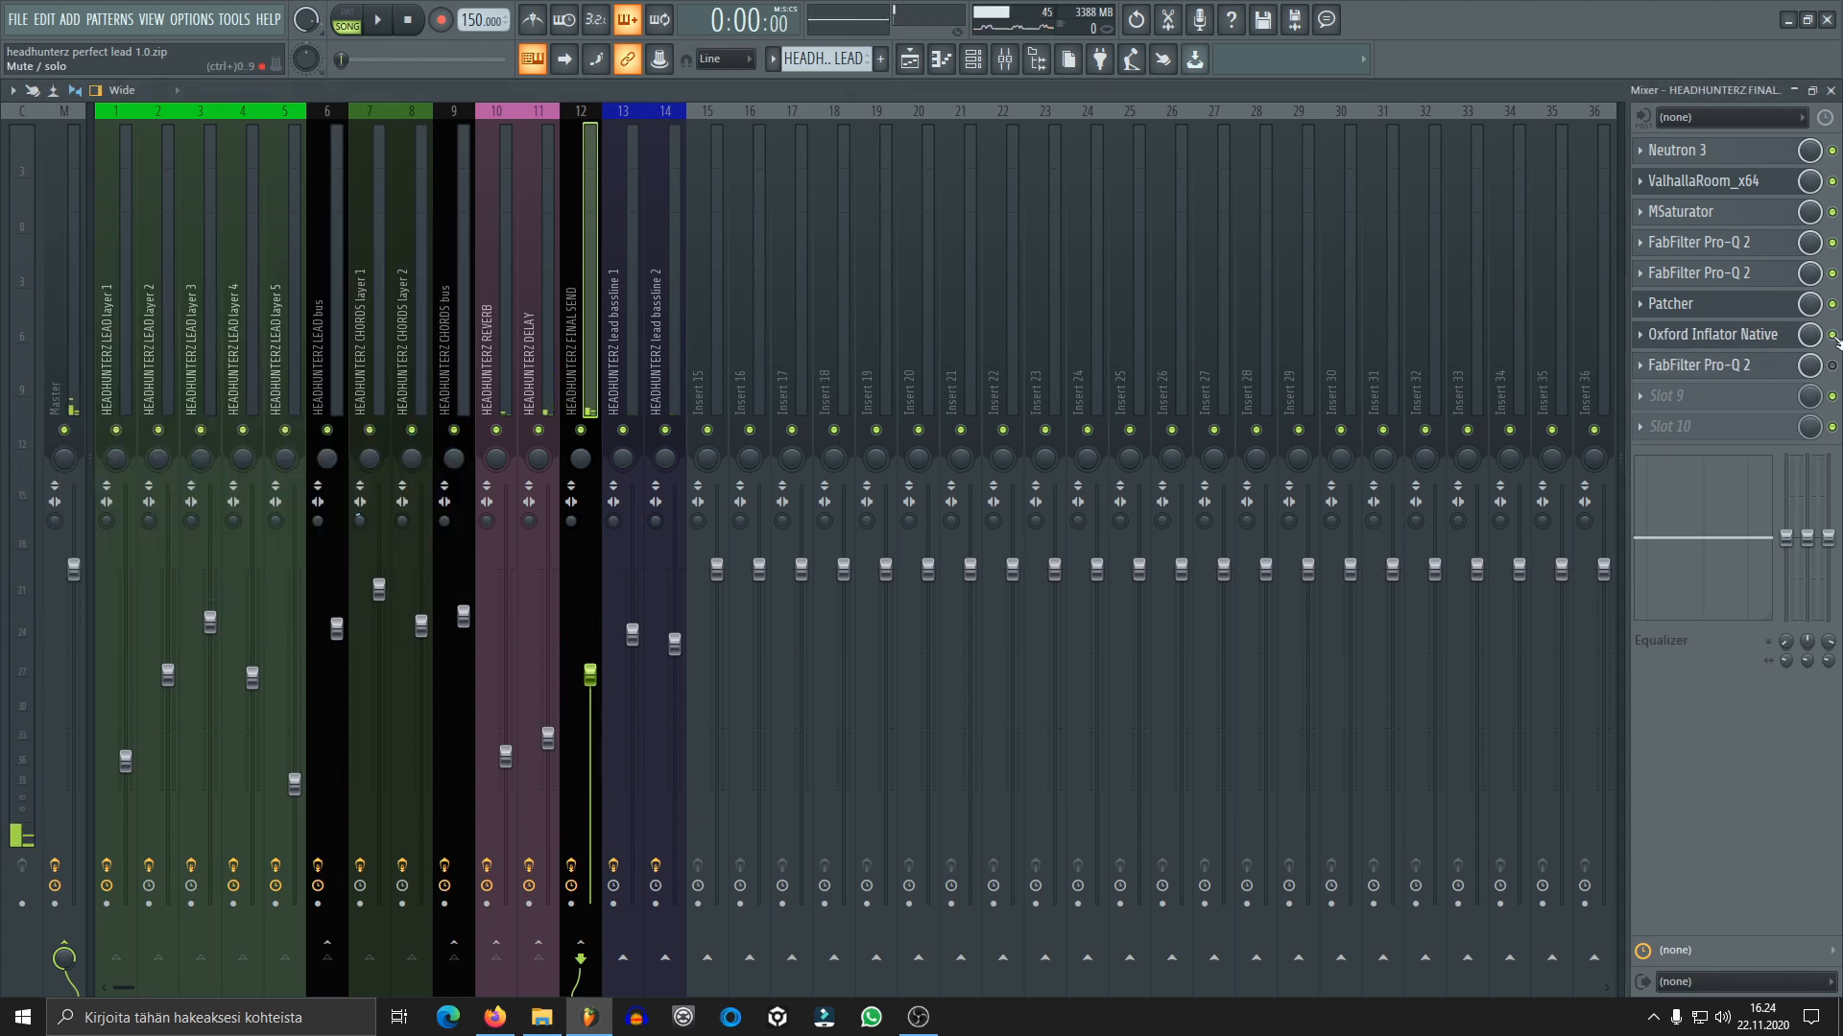
pyautogui.press('space')
pyautogui.click(1761, 339)
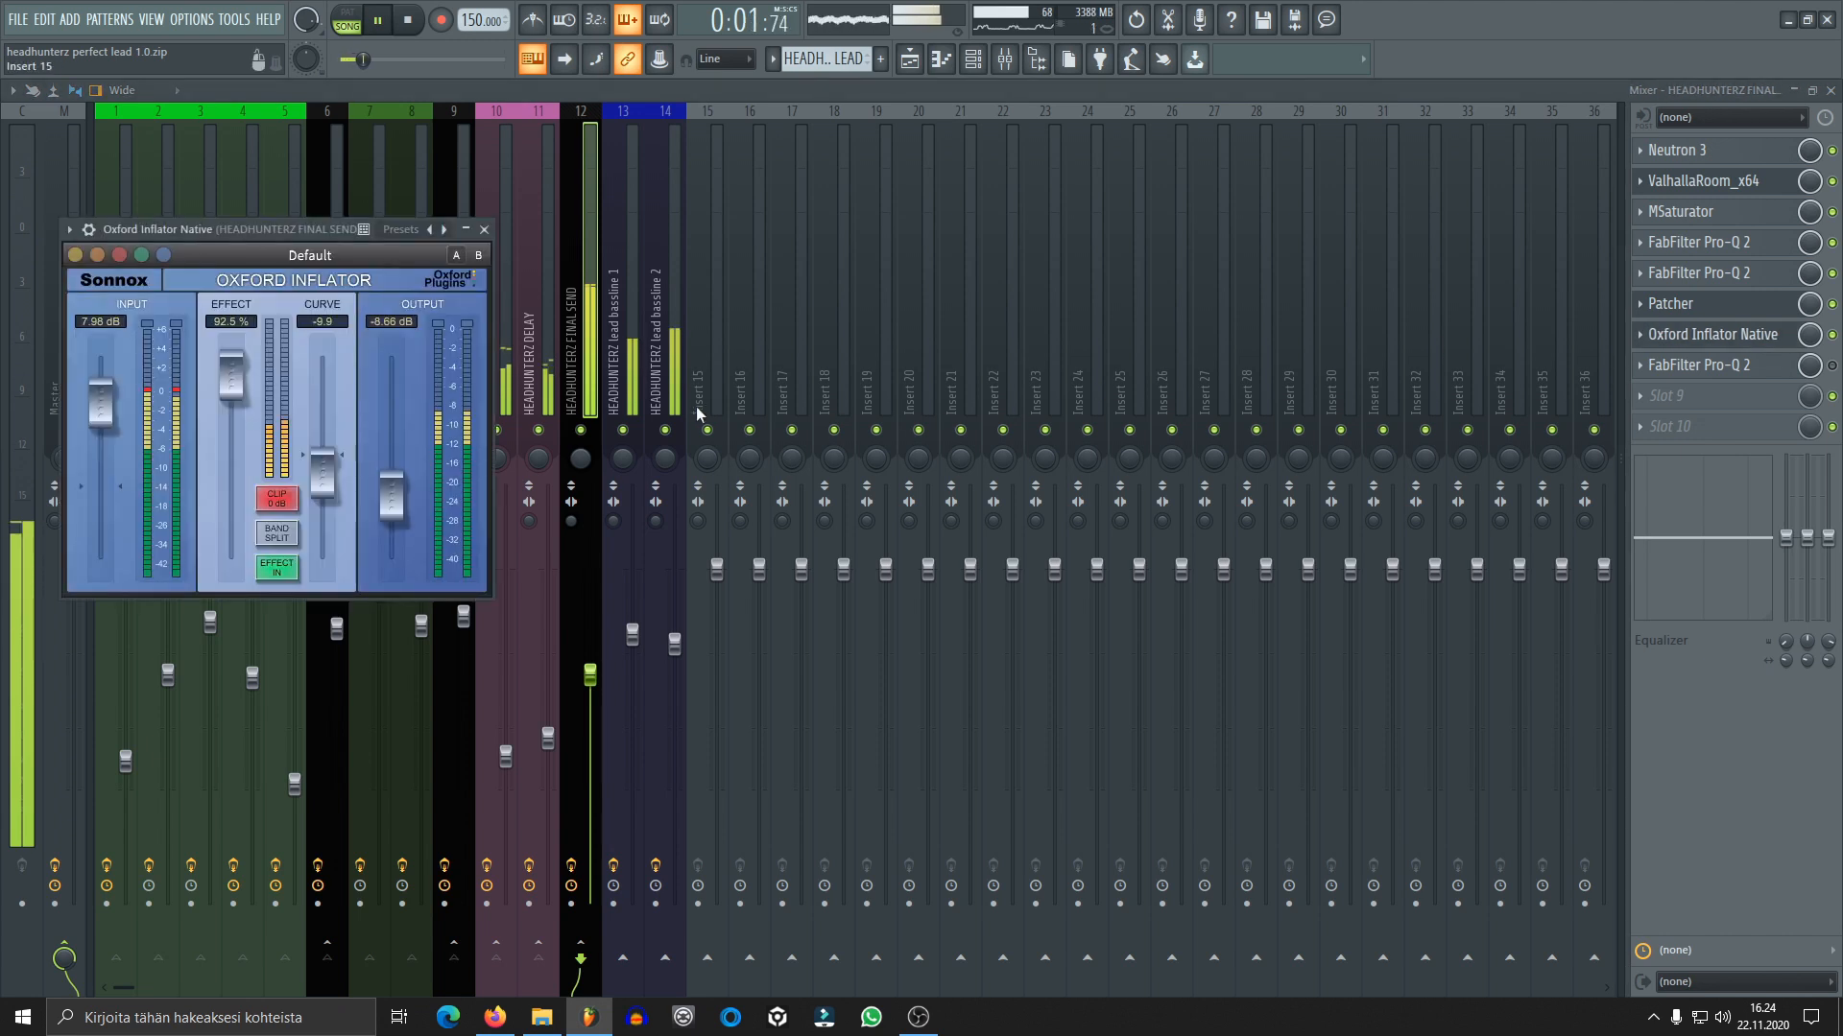
pyautogui.press('space')
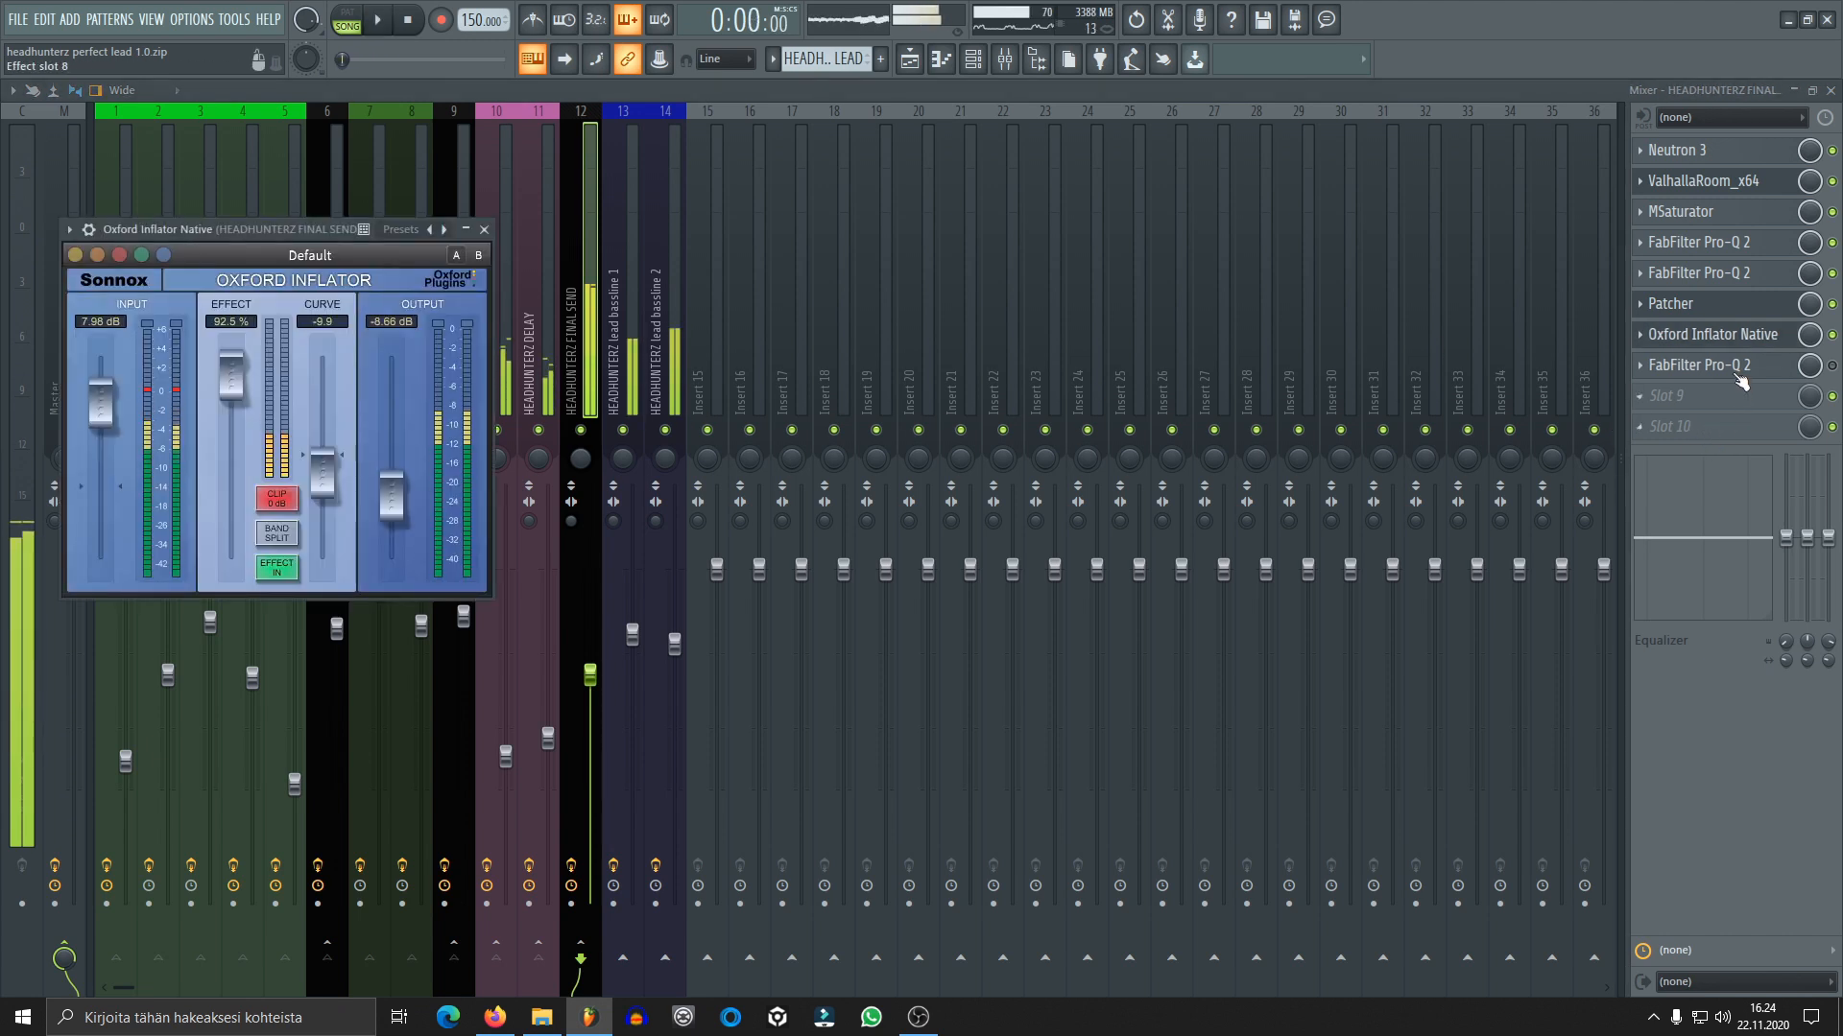
# Enable the FabFilter Pro-Q 2 in effect slot 8, and review its high-frequency dip and low-cut band
pyautogui.click(1727, 365)
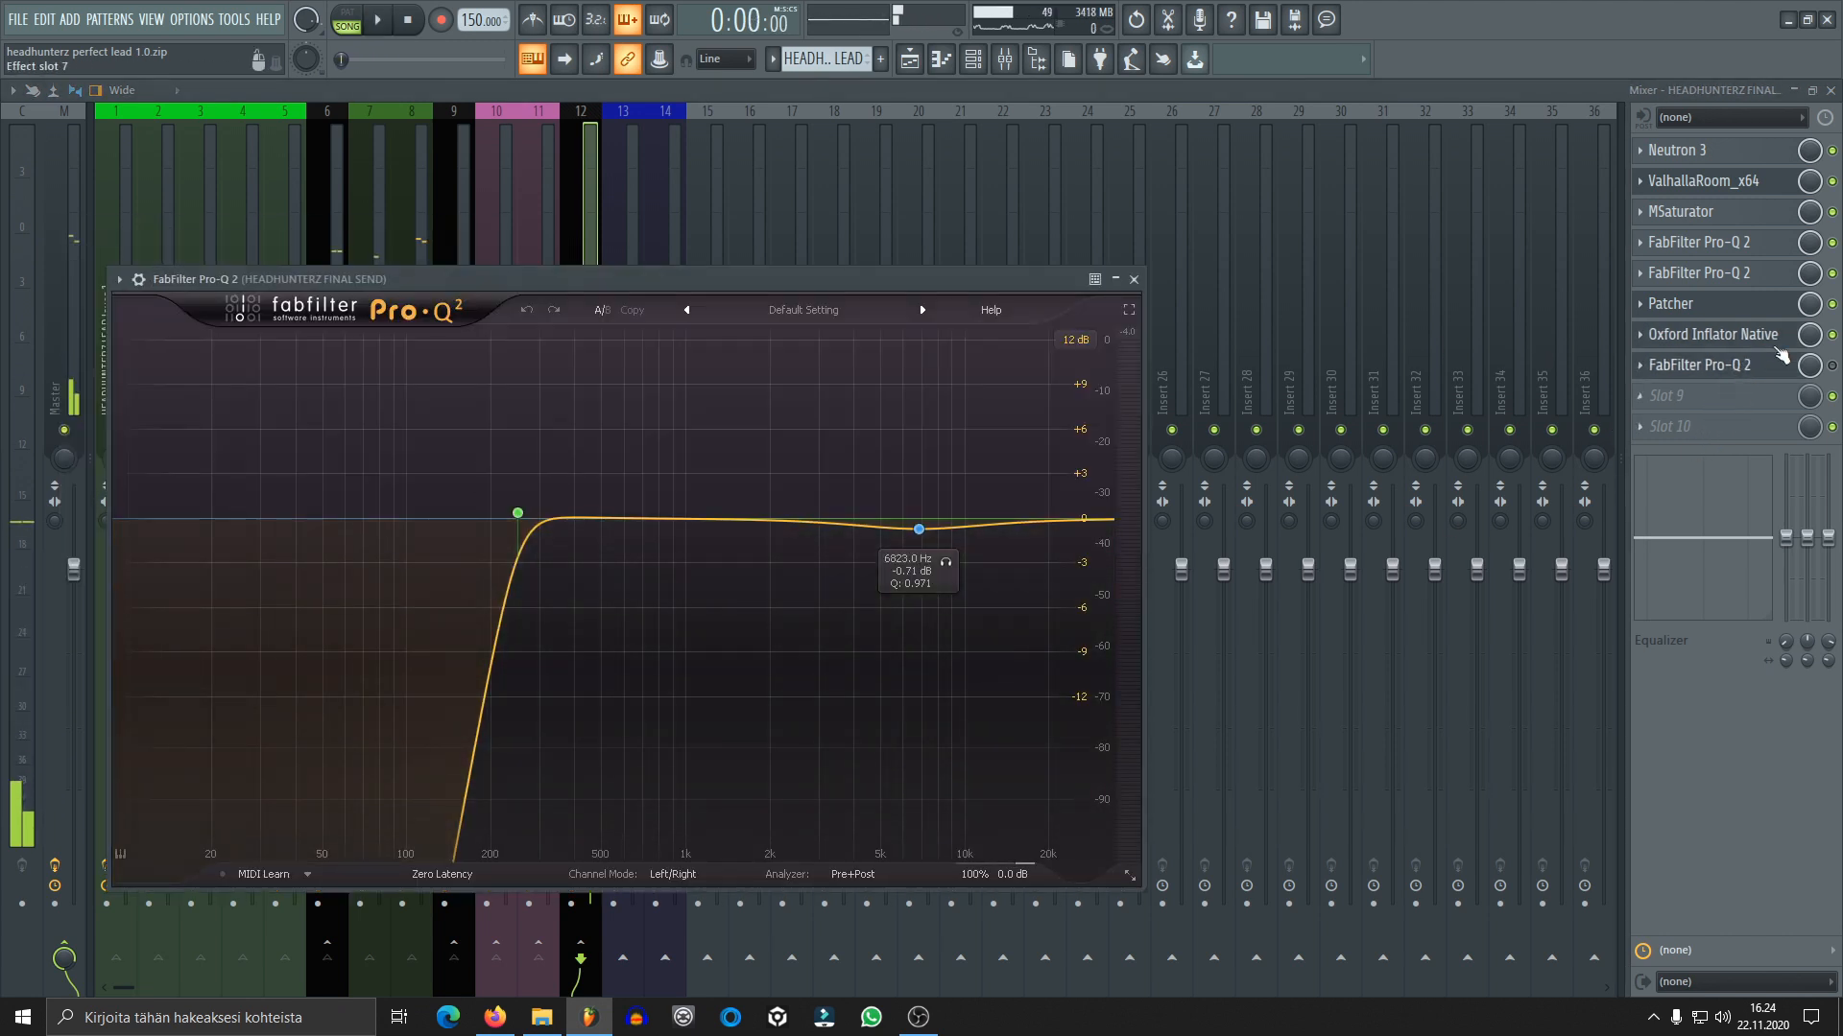
pyautogui.click(1733, 372)
pyautogui.click(1733, 372)
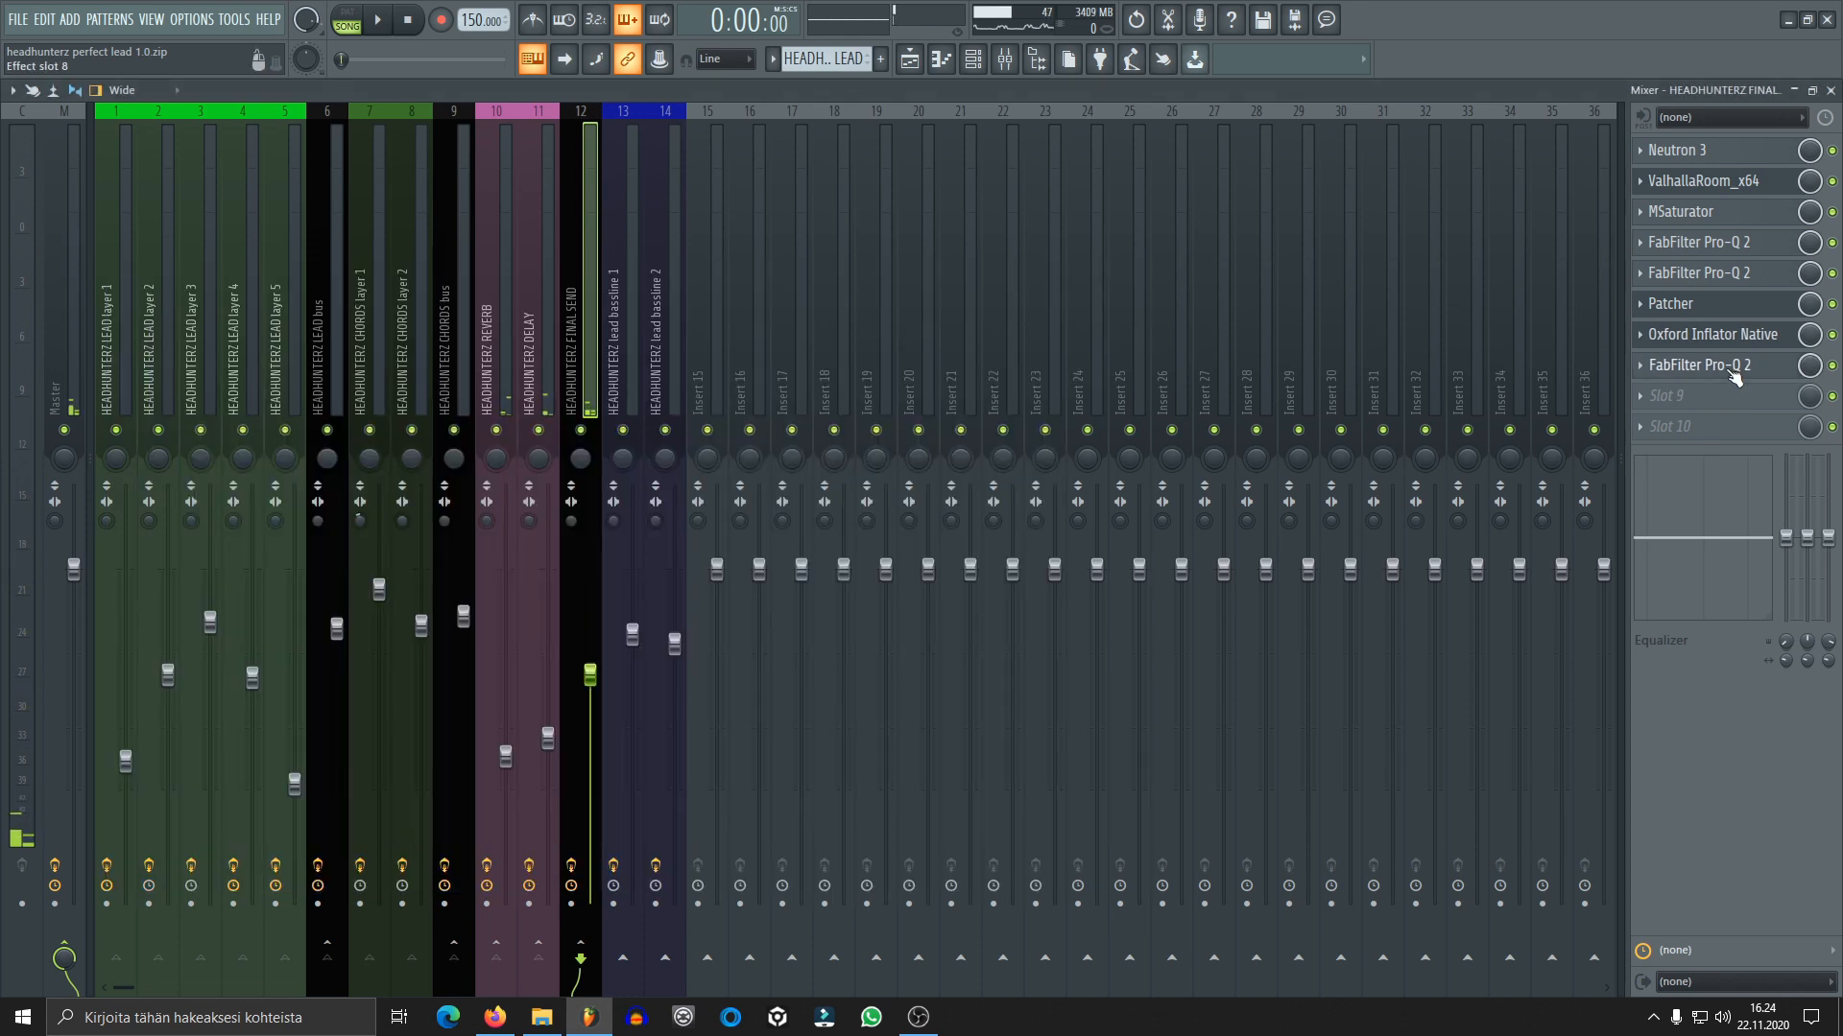
pyautogui.click(517, 513)
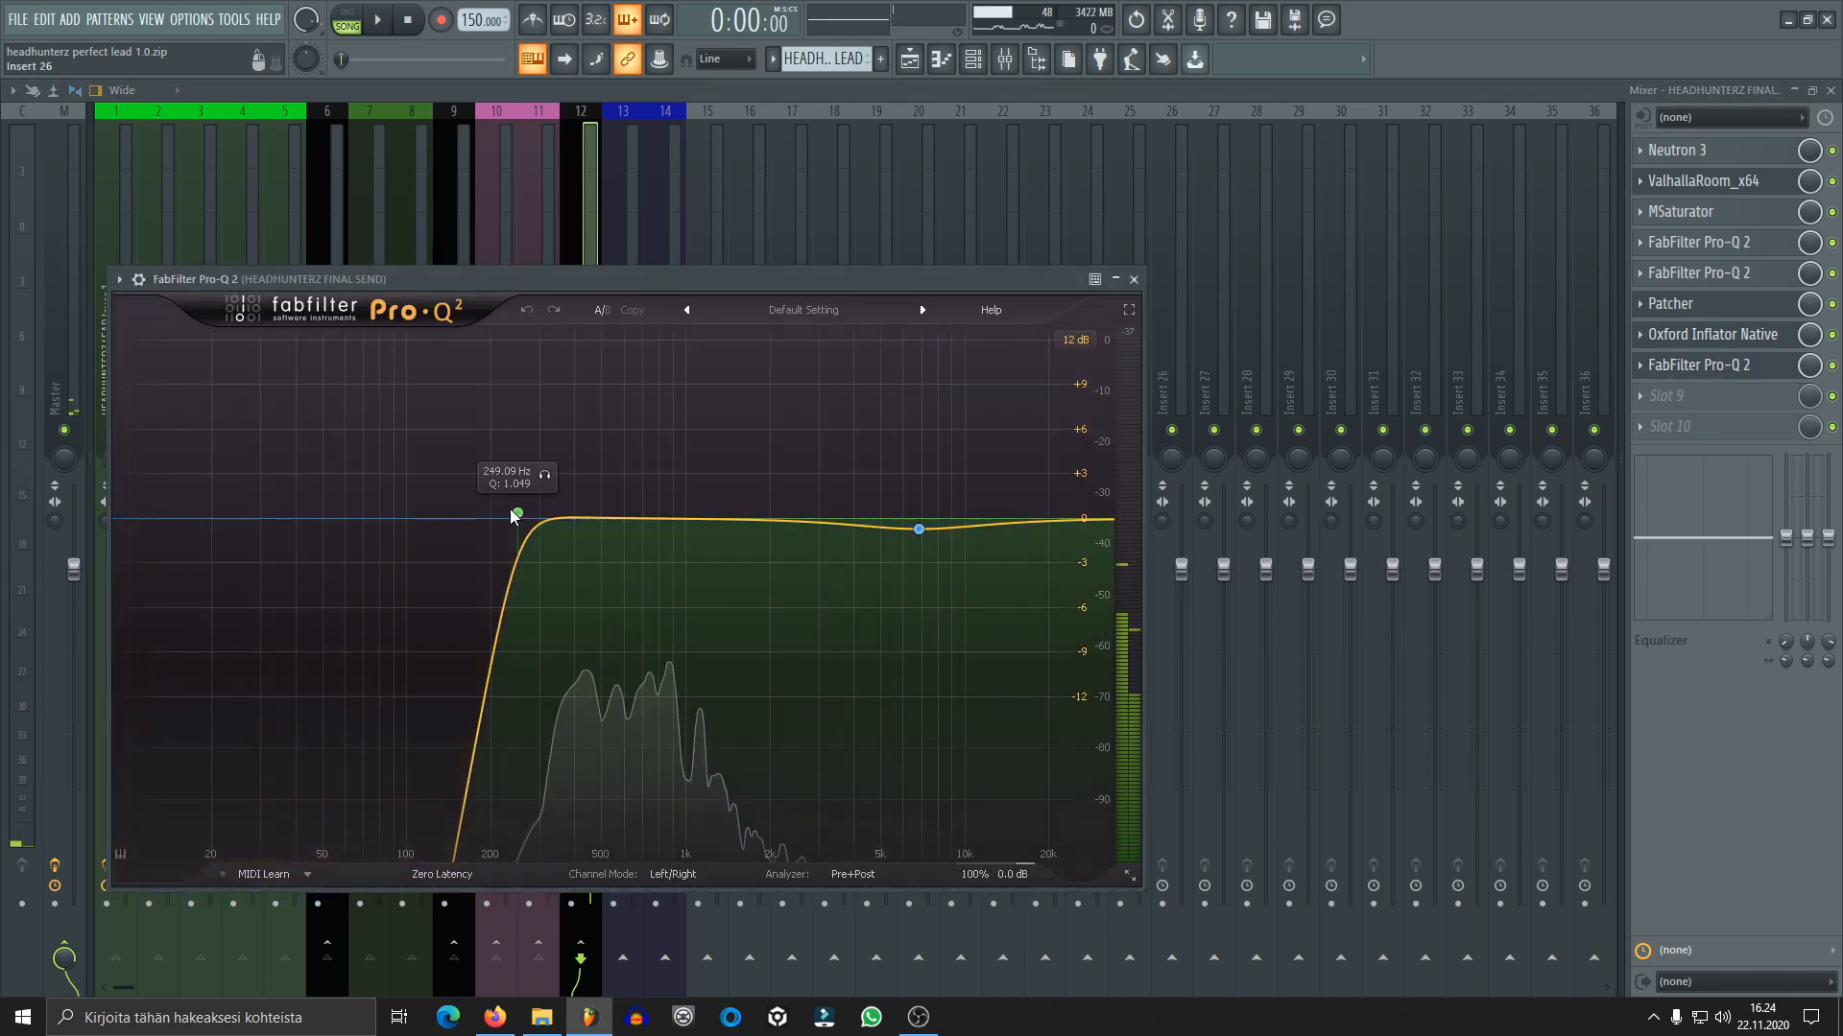
# Close the FabFilter Pro-Q 2 window and audition the full mix while viewing the HEADHUNTERZ LEAD pattern in the playlist
pyautogui.click(1134, 279)
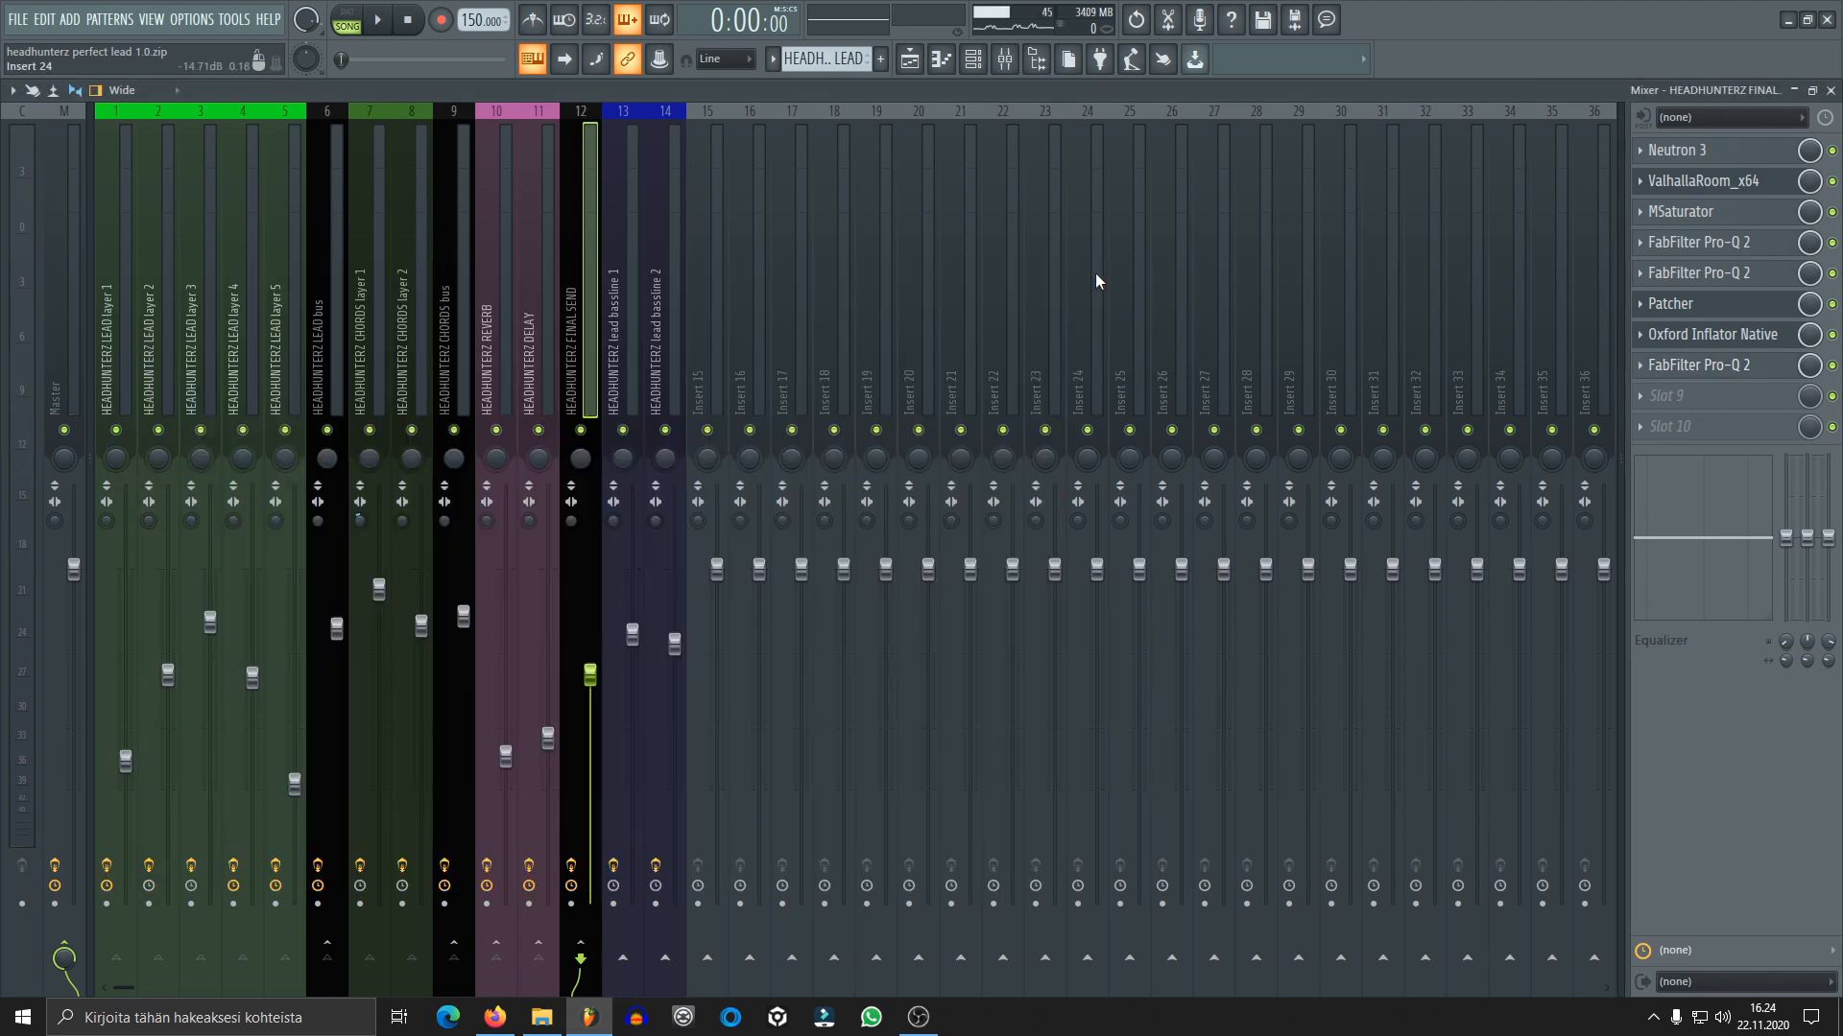
pyautogui.press('space')
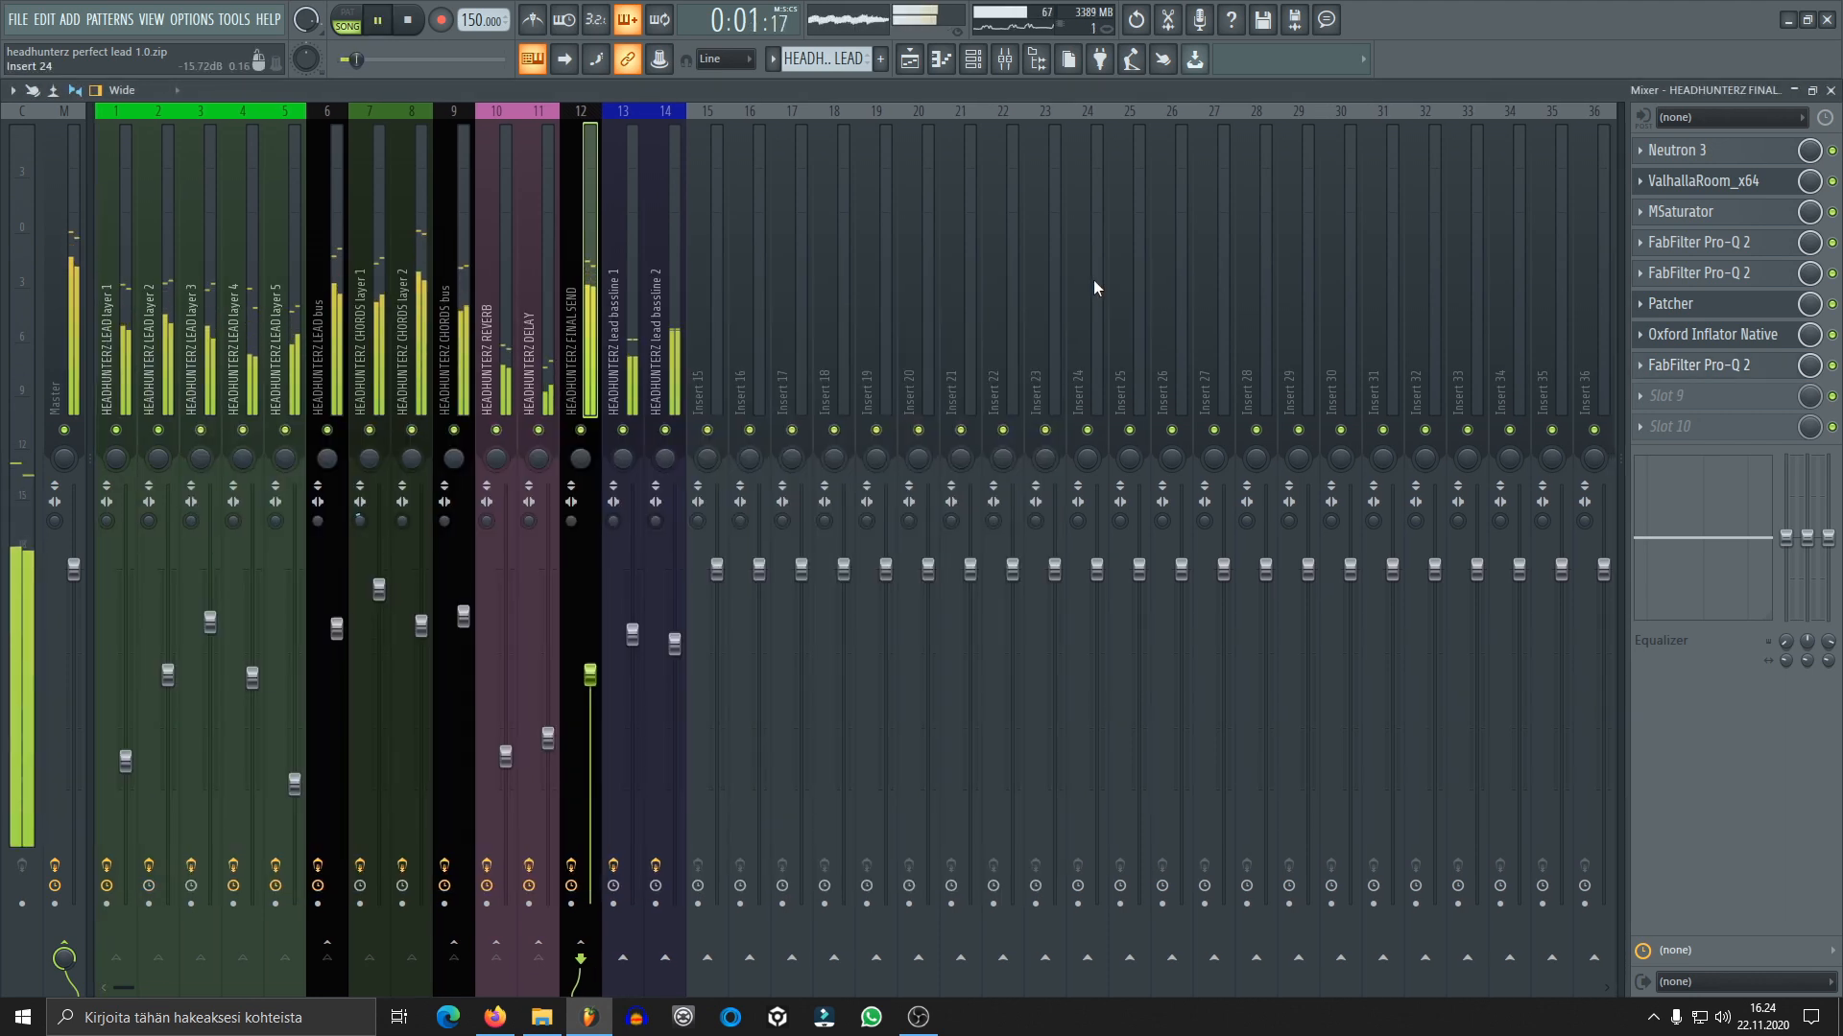
pyautogui.click(918, 62)
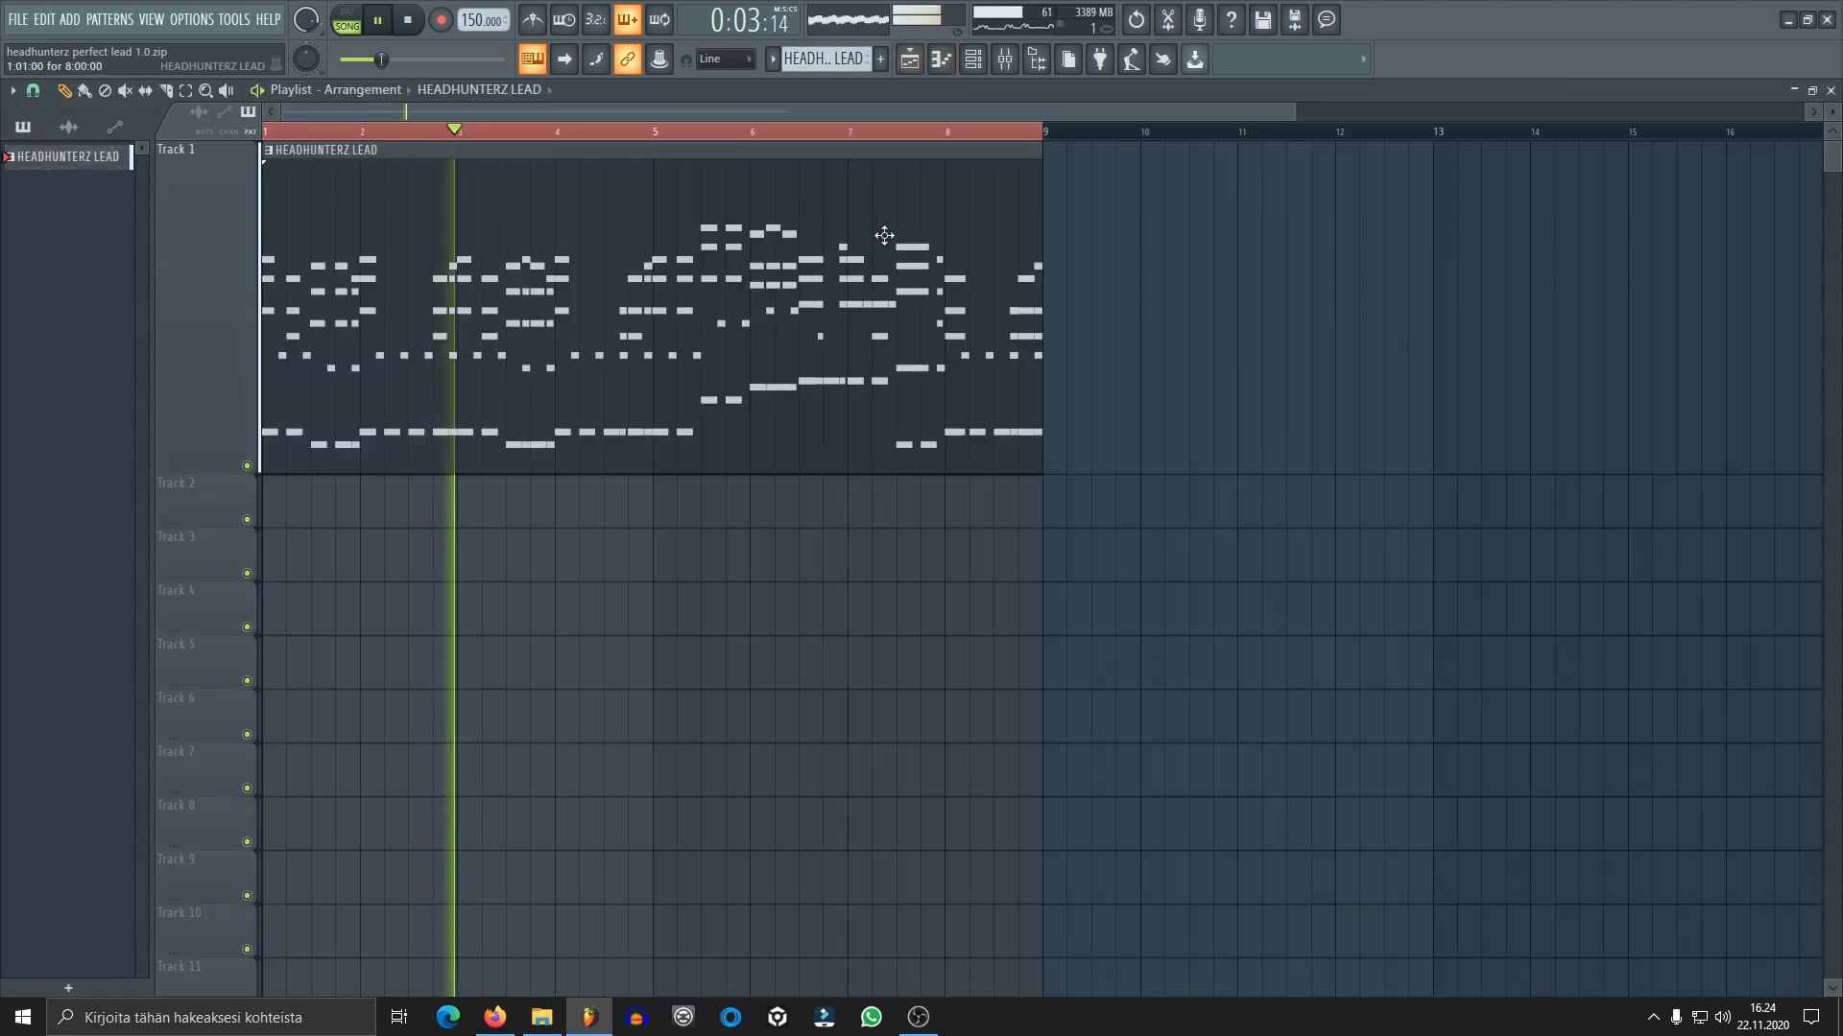
pyautogui.scroll(-2, 734, 139)
pyautogui.scroll(-1, 726, 137)
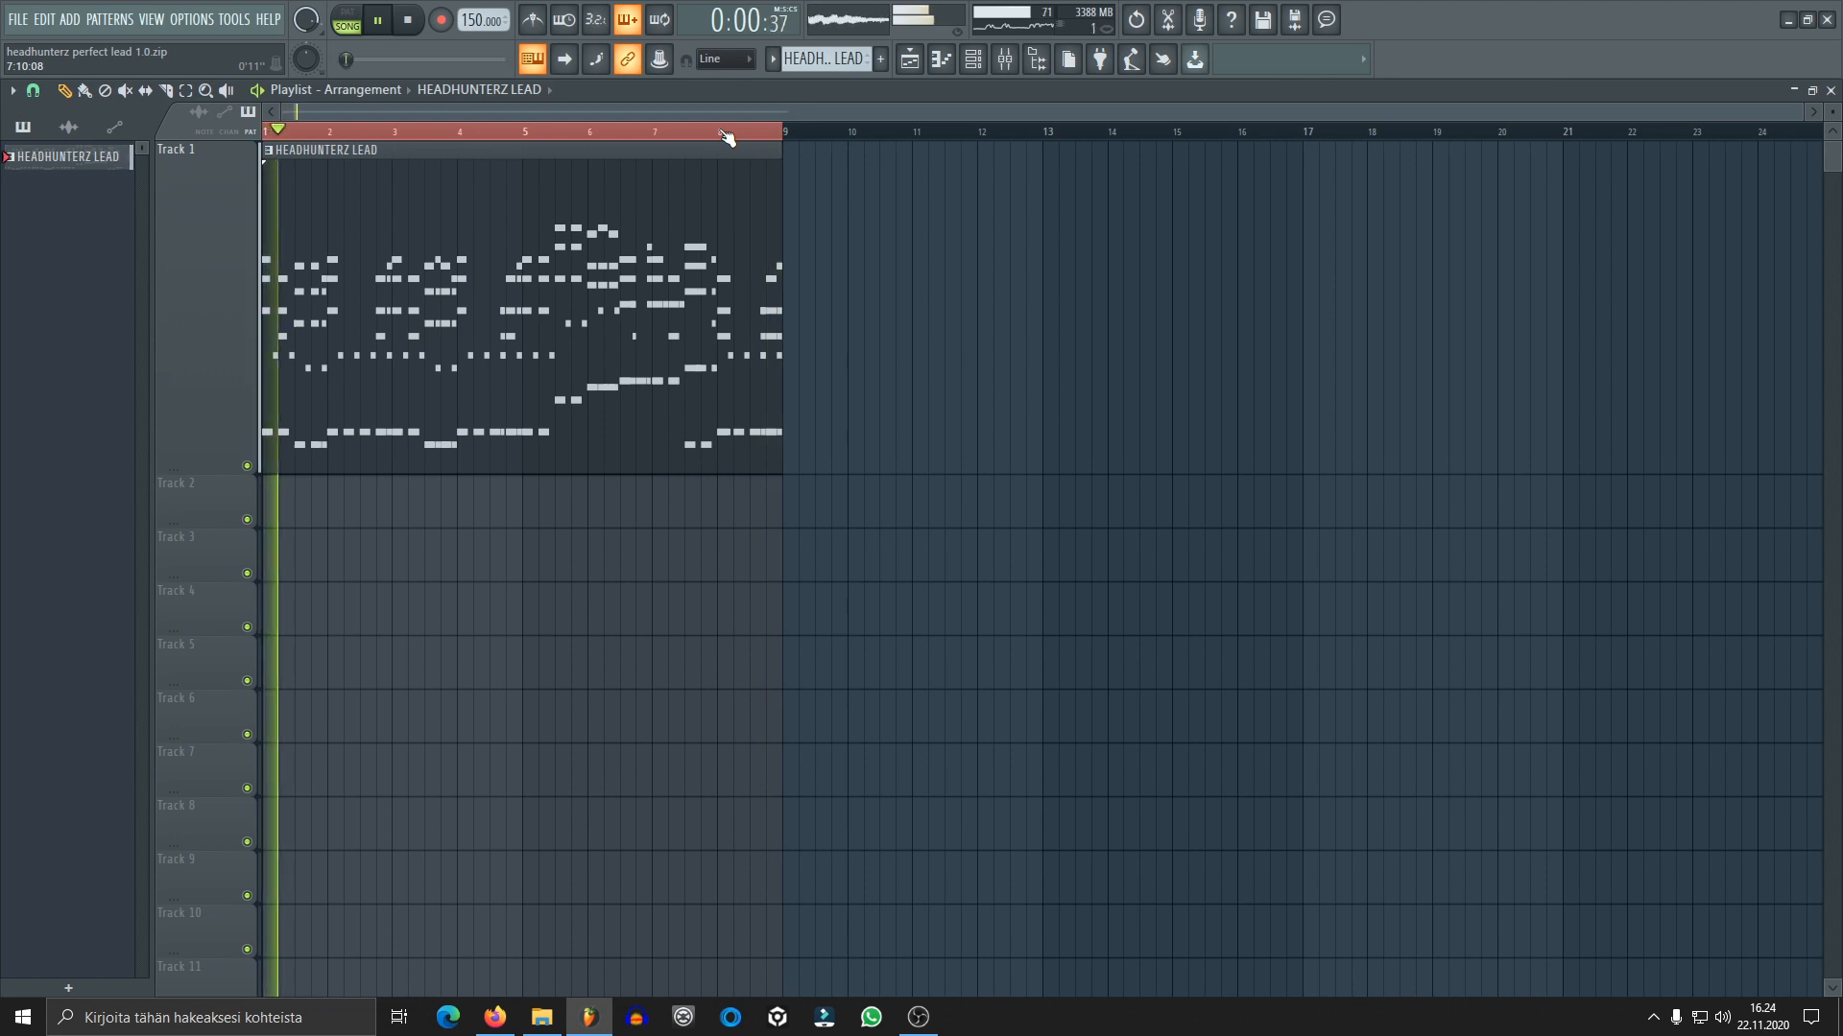
pyautogui.press('space')
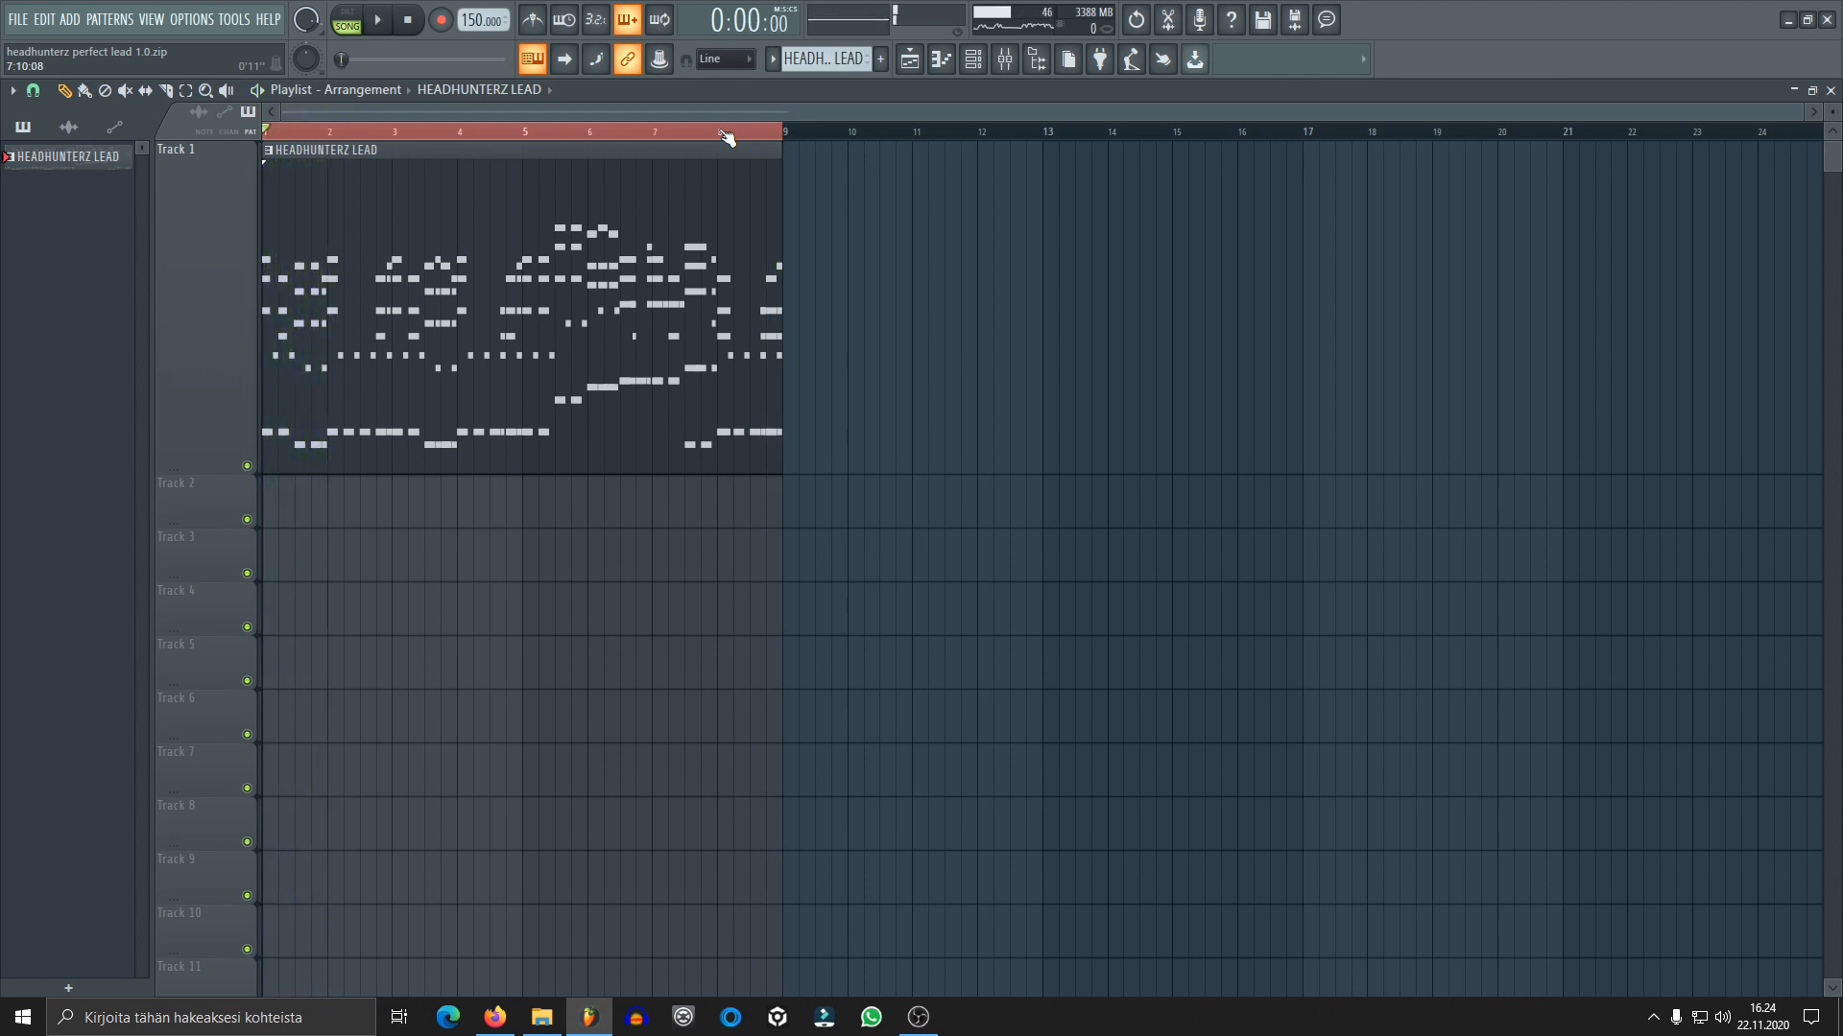
# Return to the mixer, review the effect chains of the CHORDS bus and FINAL SEND tracks, and play the finished lead through once more
pyautogui.click(1005, 58)
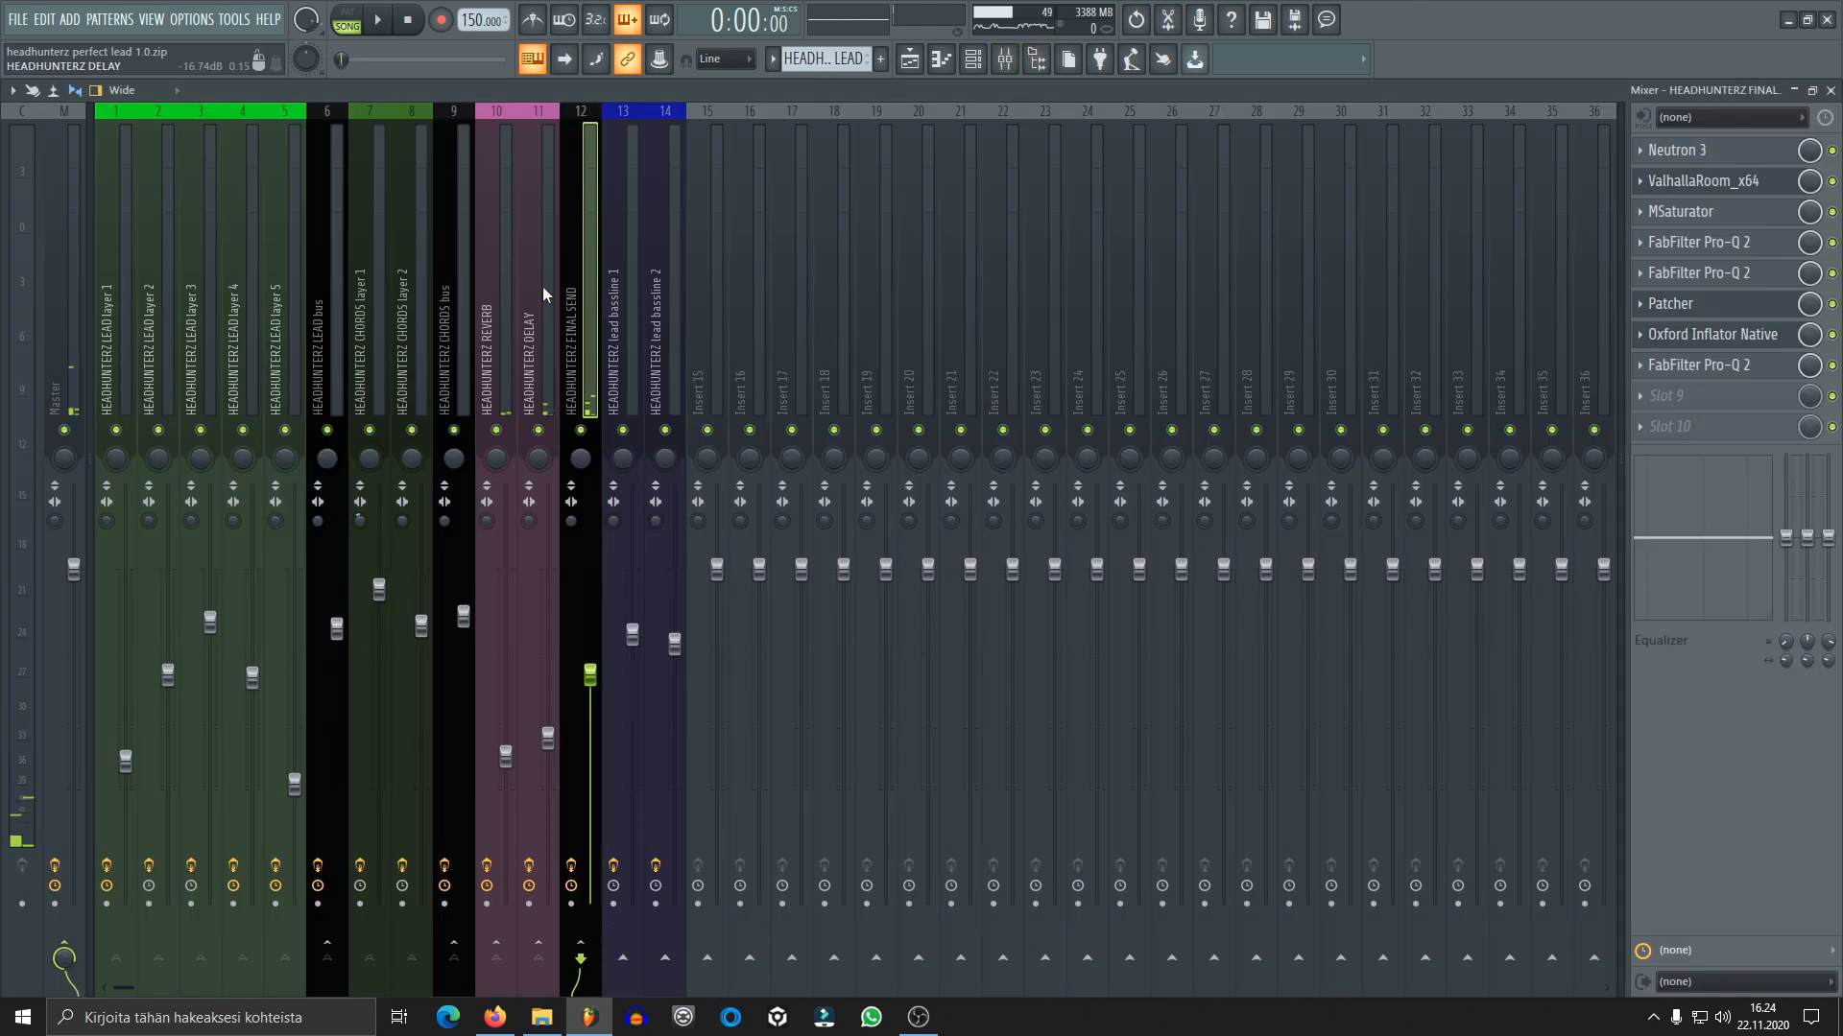
pyautogui.click(469, 298)
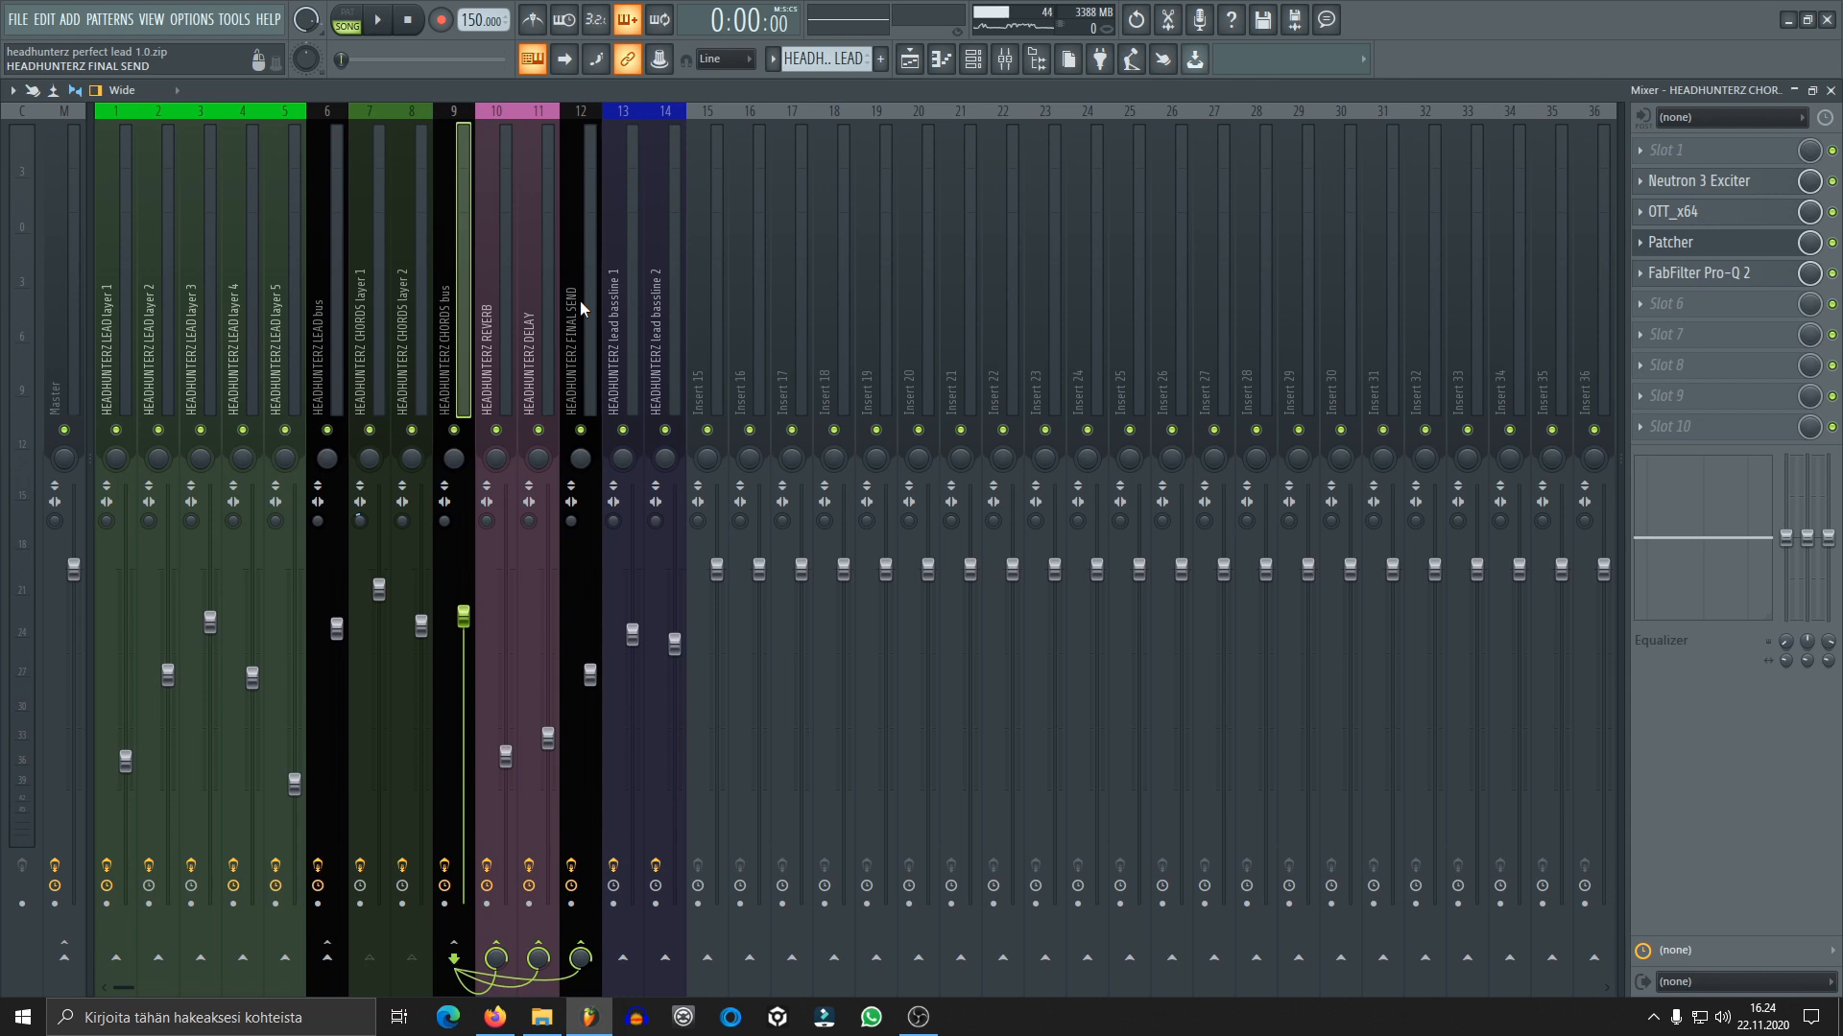
pyautogui.click(583, 302)
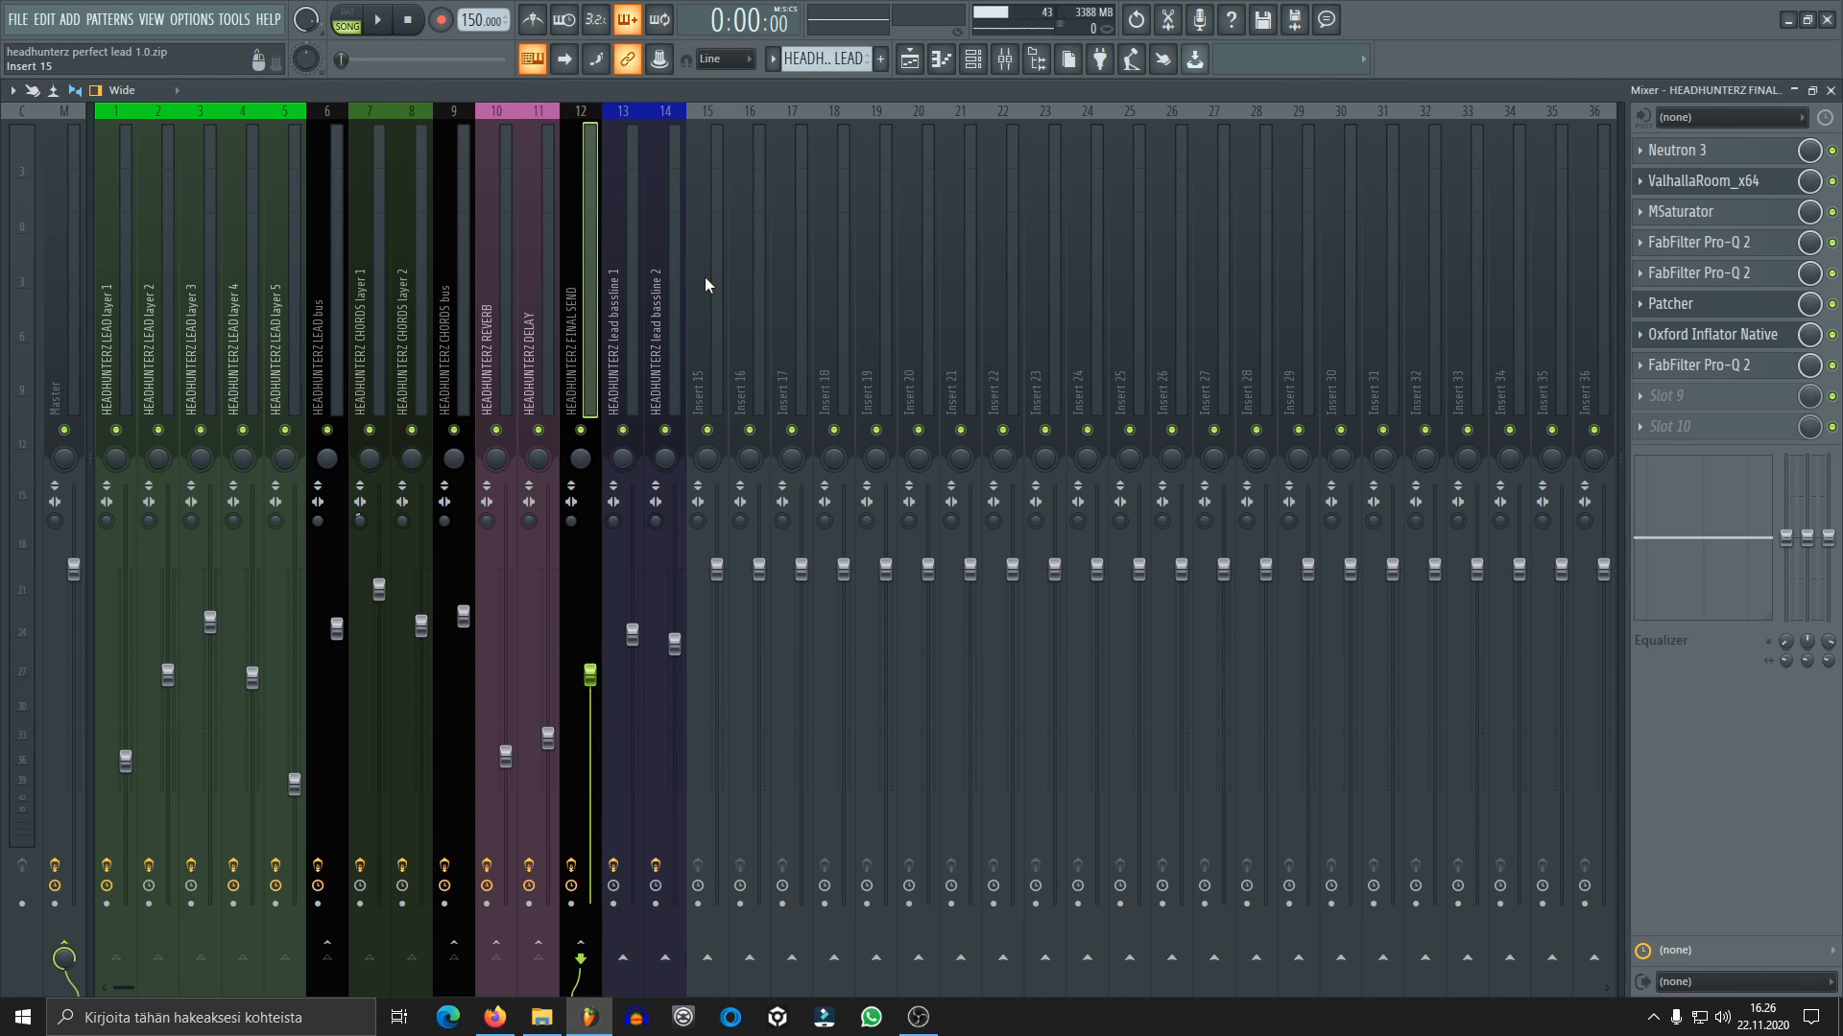
pyautogui.click(380, 22)
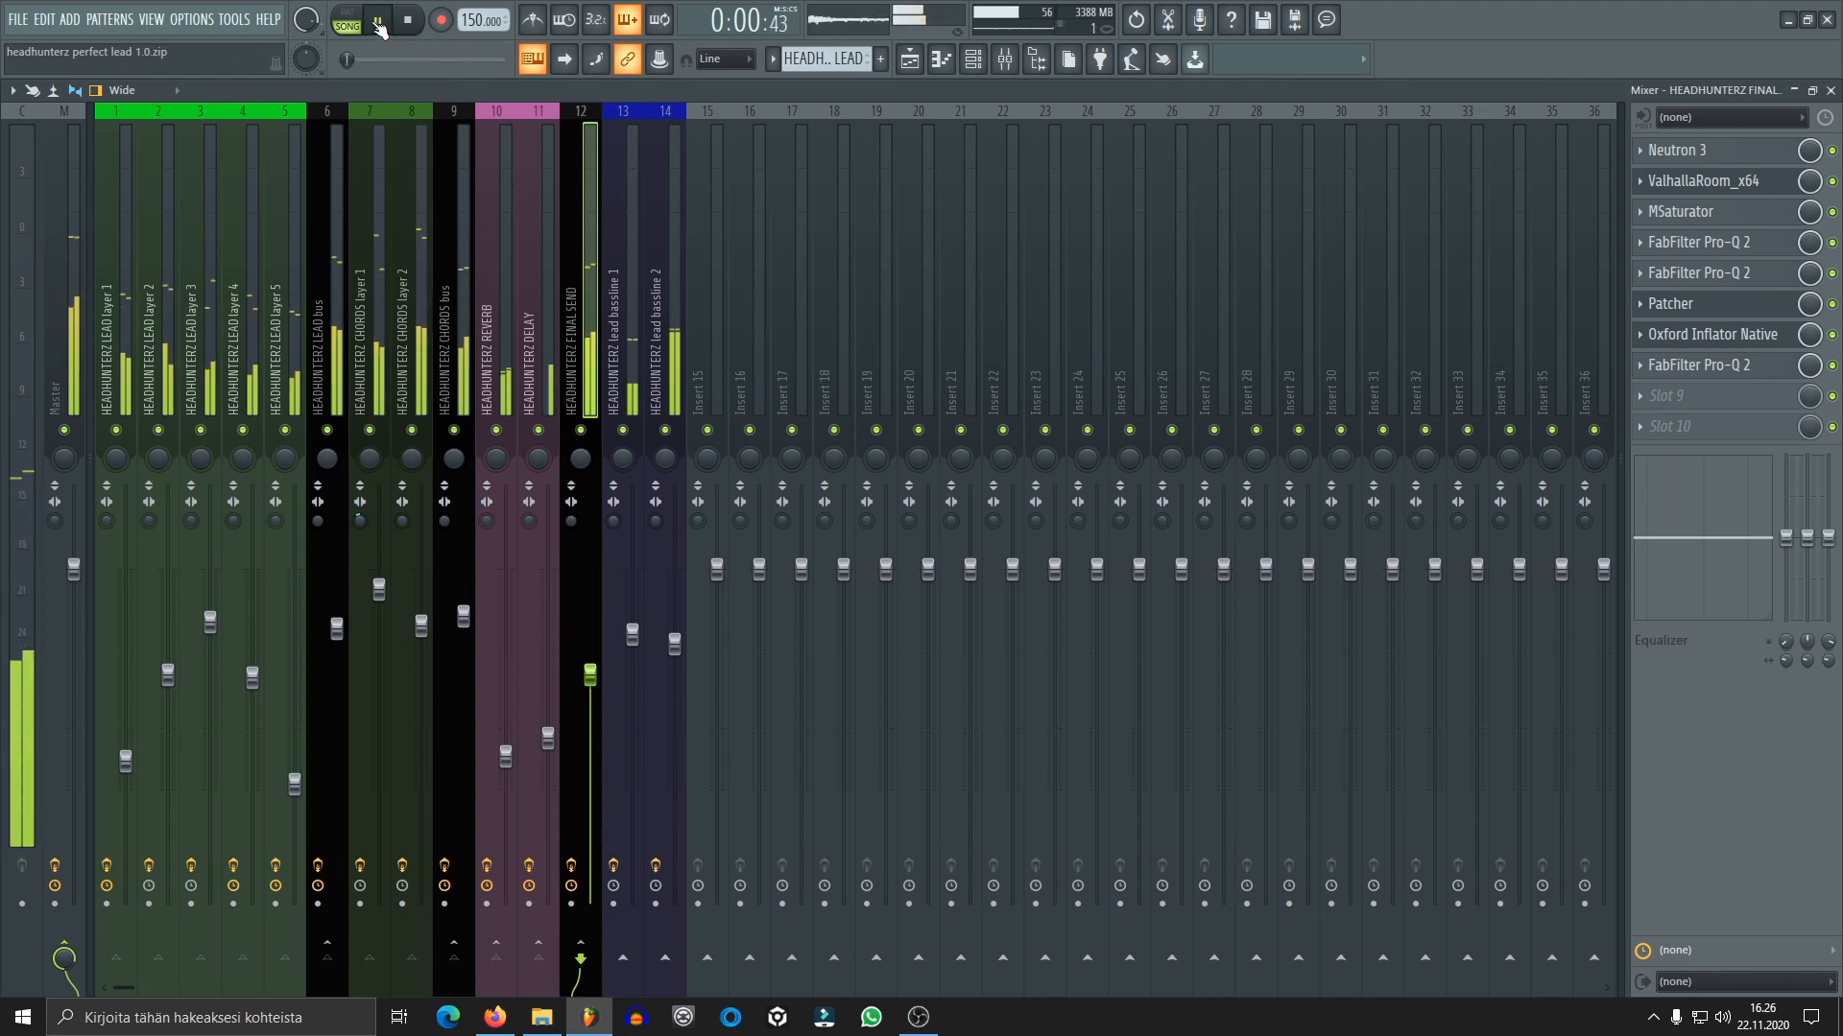
pyautogui.click(409, 27)
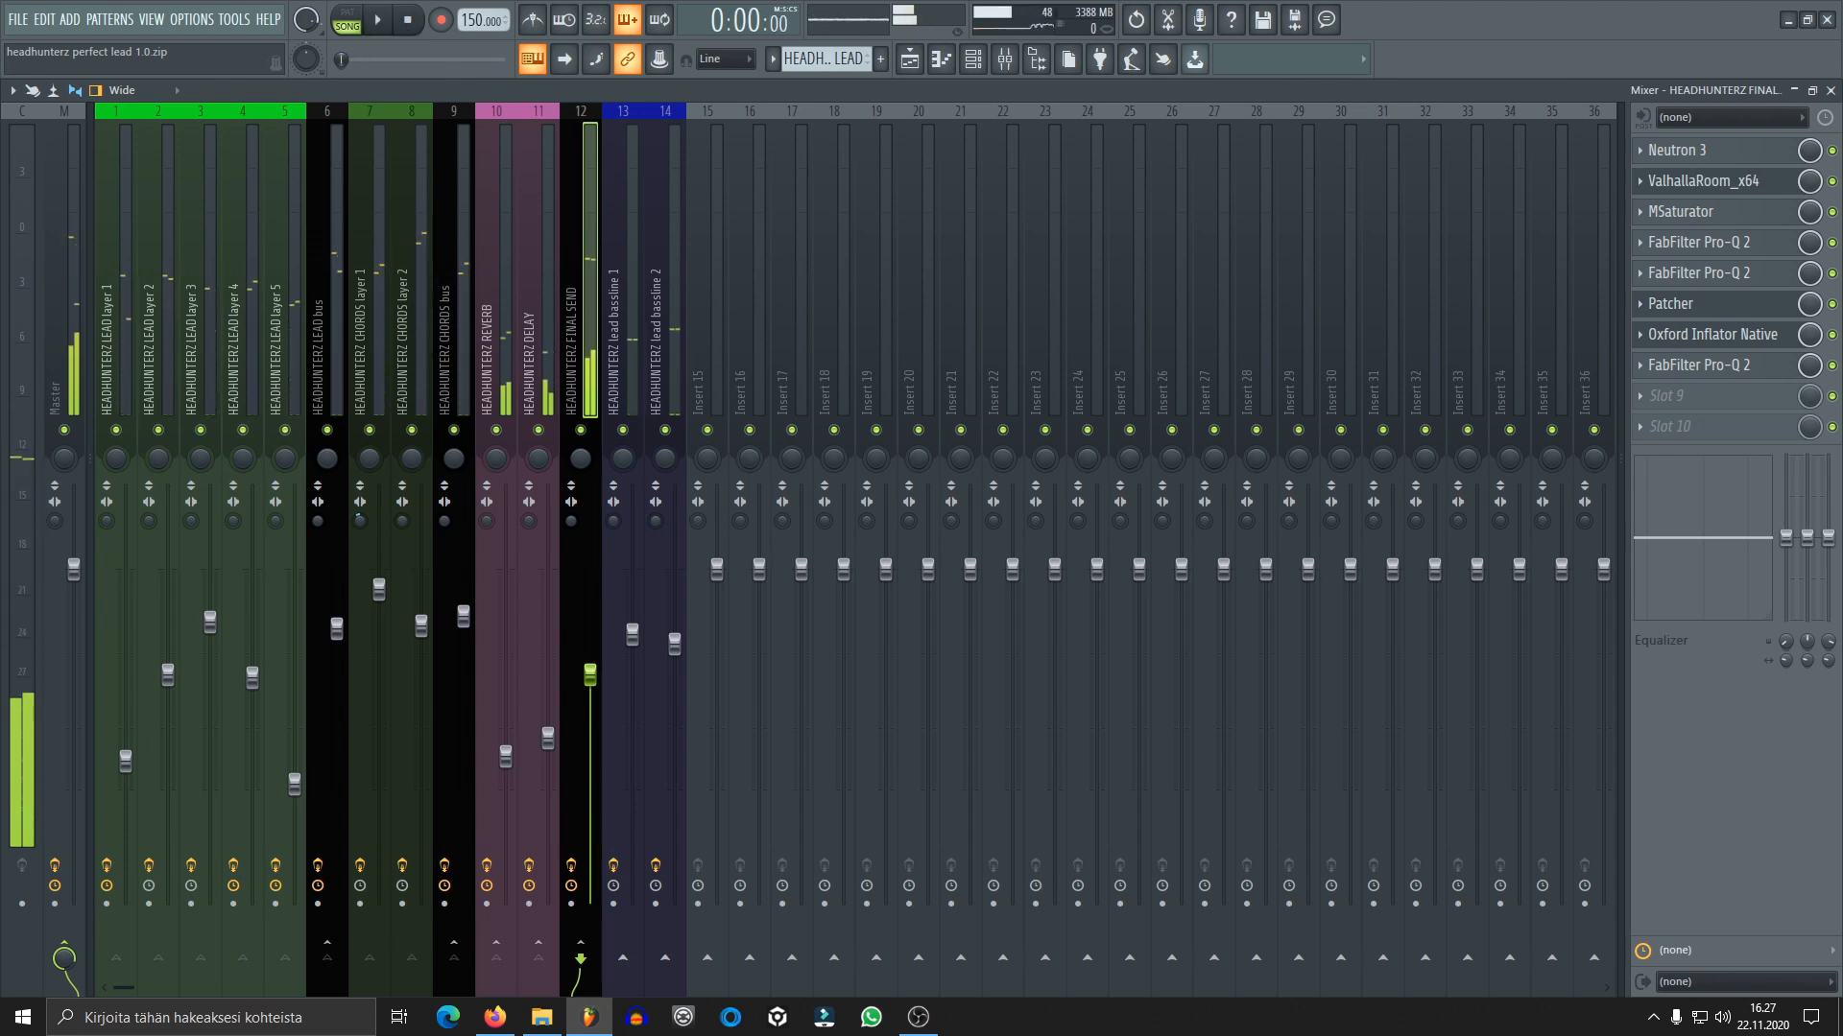